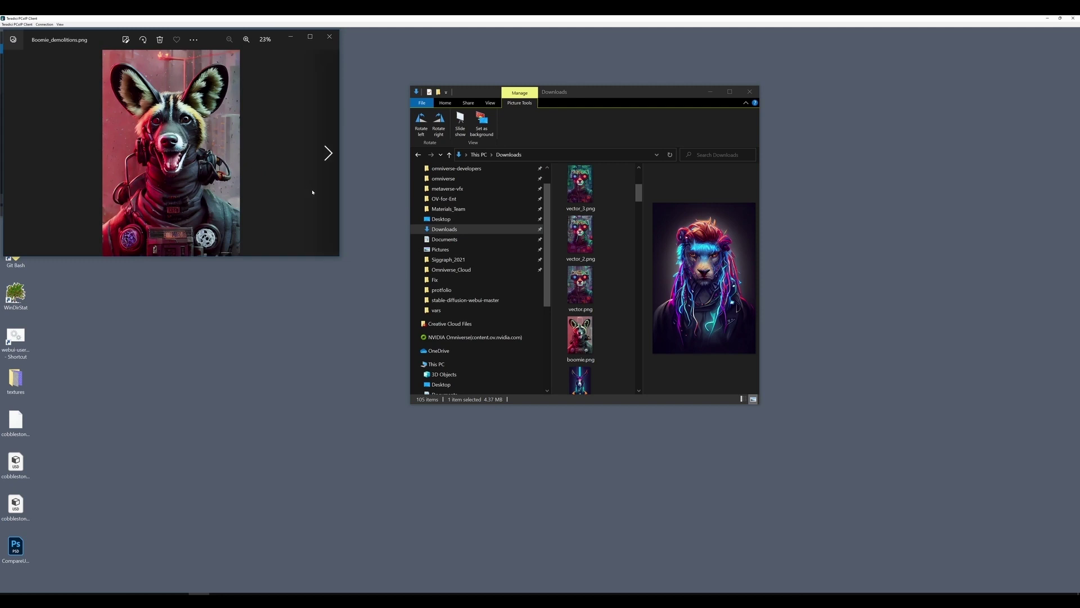
Enlarge the image viewer, view Vectr_infiltration.png, and close the viewer.
drag(338, 258, 504, 509)
click(492, 280)
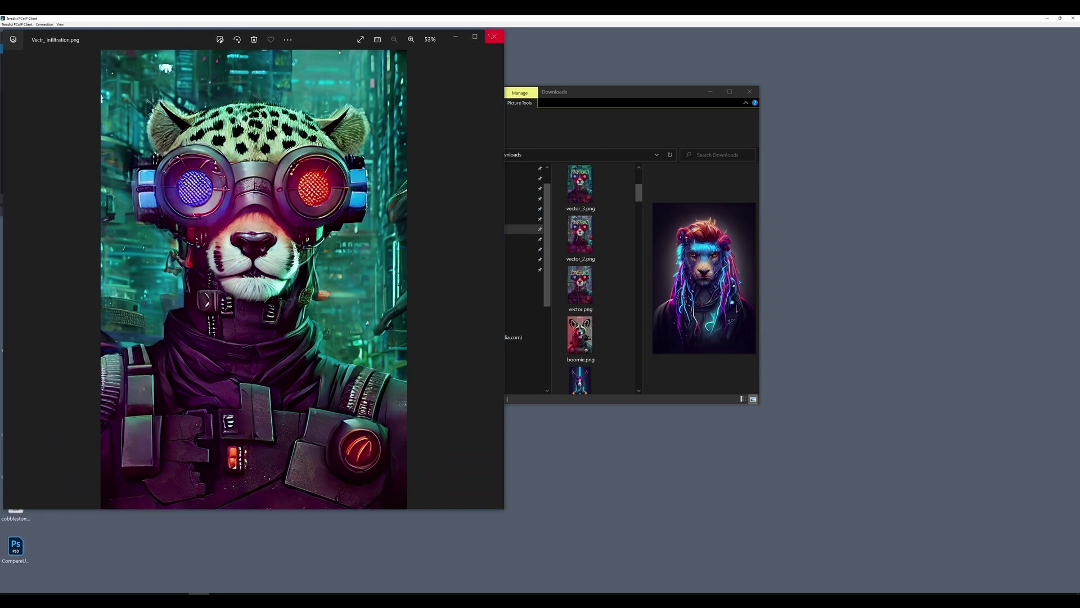
click(493, 37)
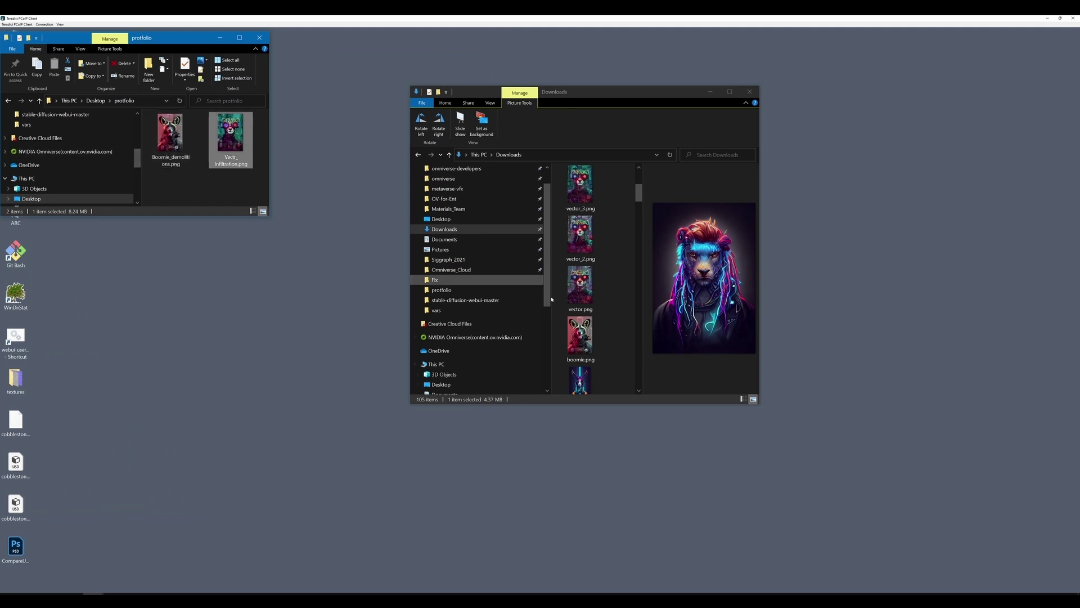
Open the cyberpunk African wild dog image from Downloads and compare it side by side with Boomie_demolitions.png.
scroll(582, 335, down, 1)
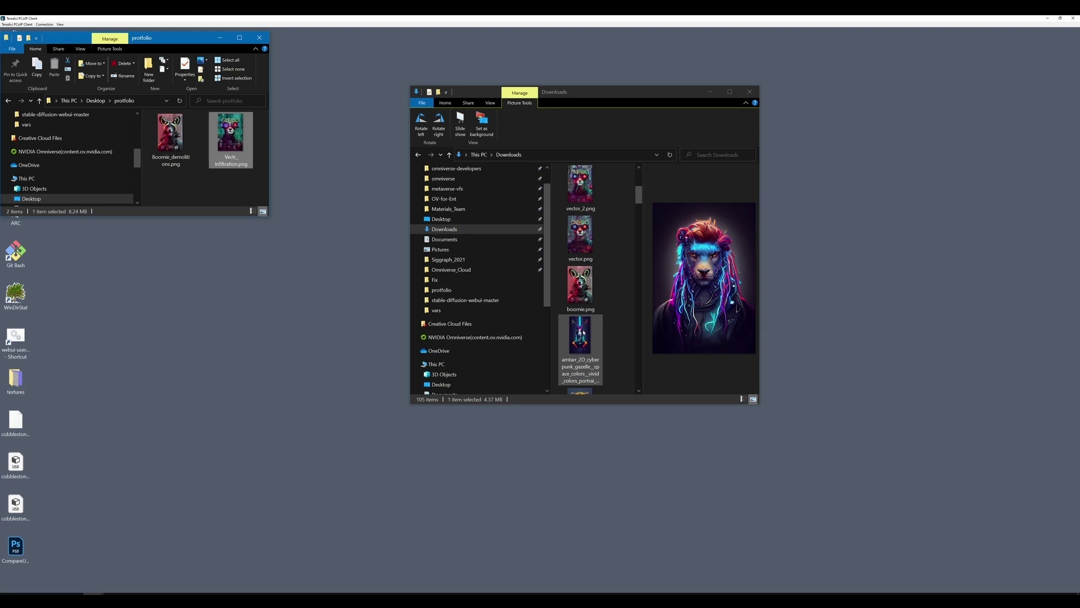
scroll(584, 333, down, 3)
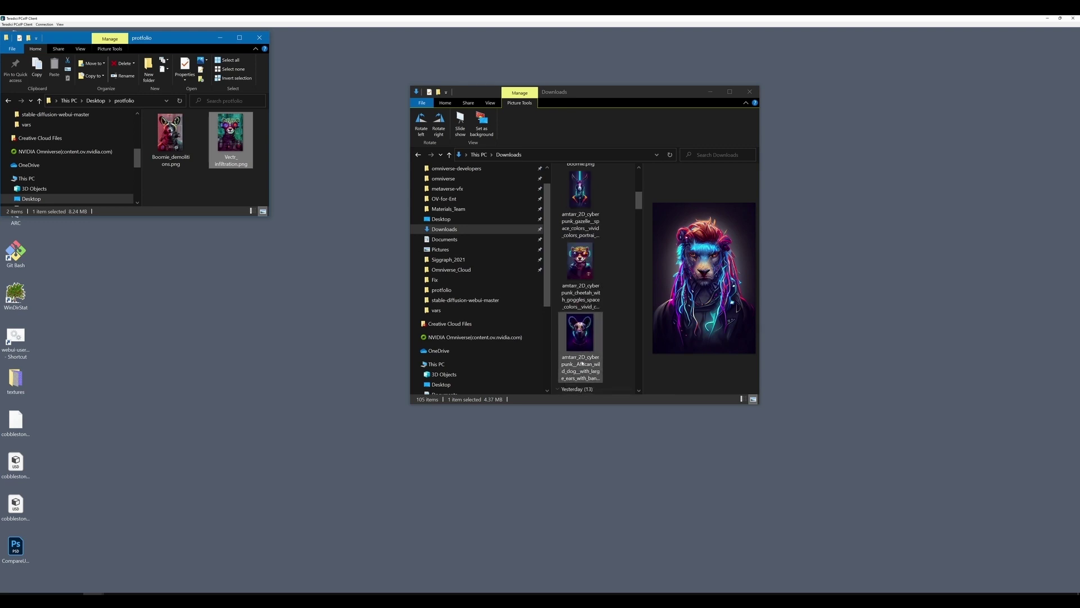
double_click(581, 344)
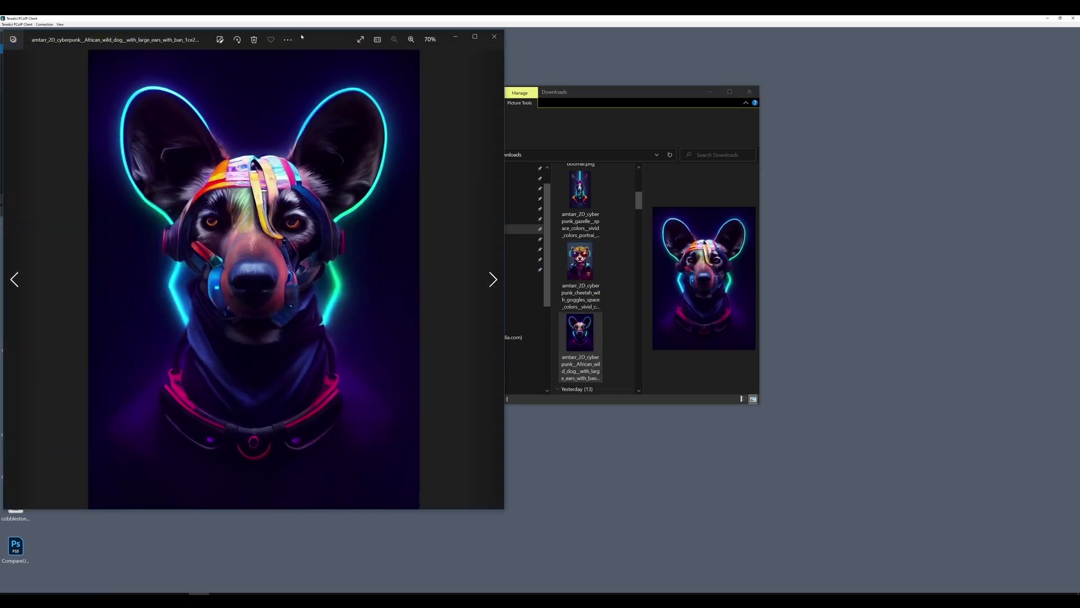
drag(311, 36, 801, 64)
click(178, 140)
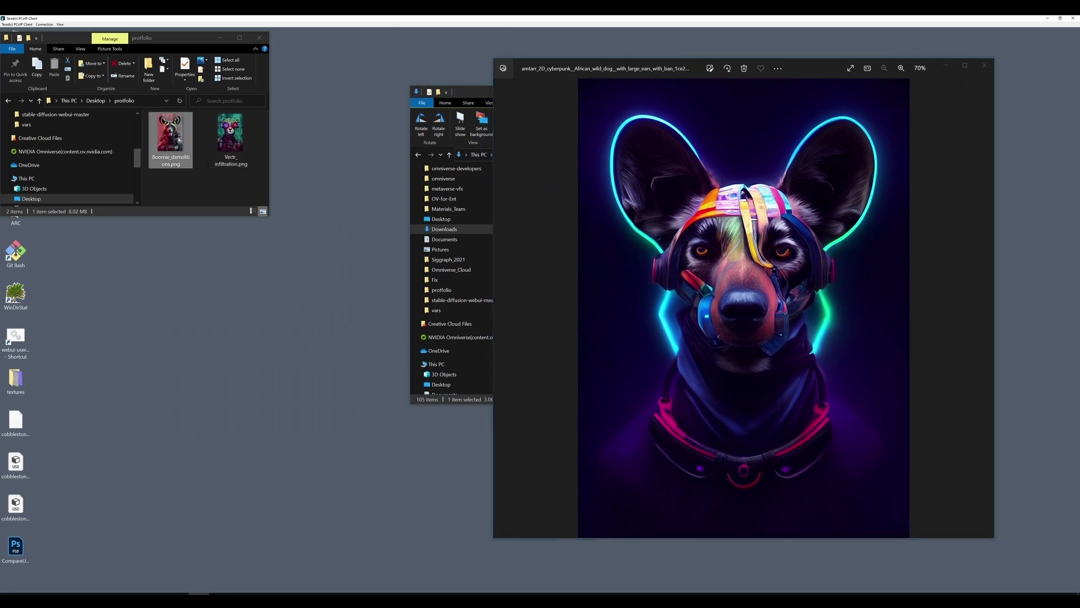
double_click(179, 140)
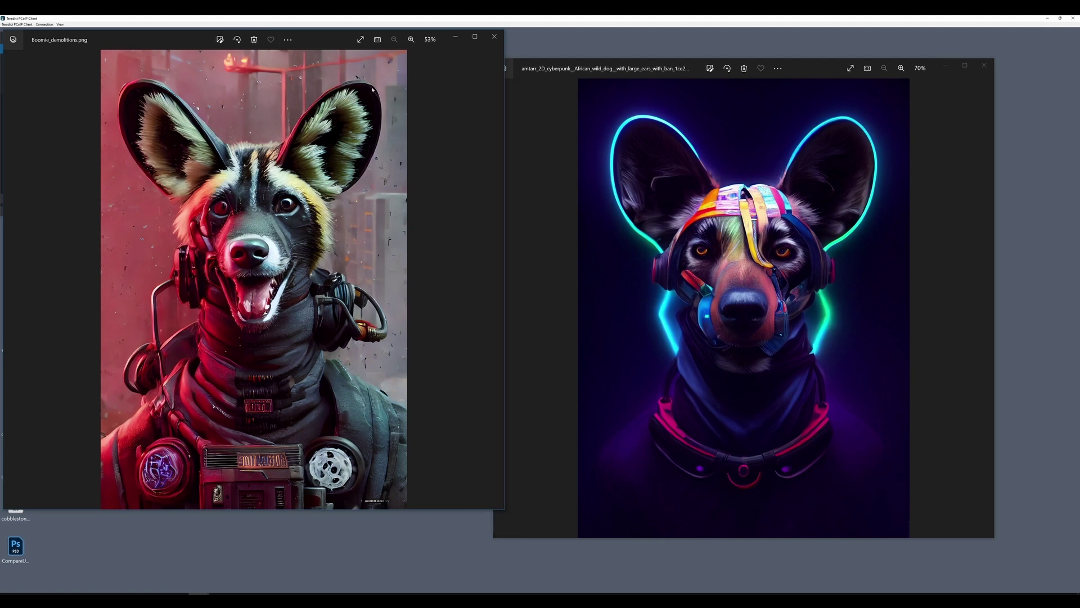
Replace the open wild dog source image with the cyberpunk cheetah with goggles image from Downloads, keeping only one copy open.
click(984, 66)
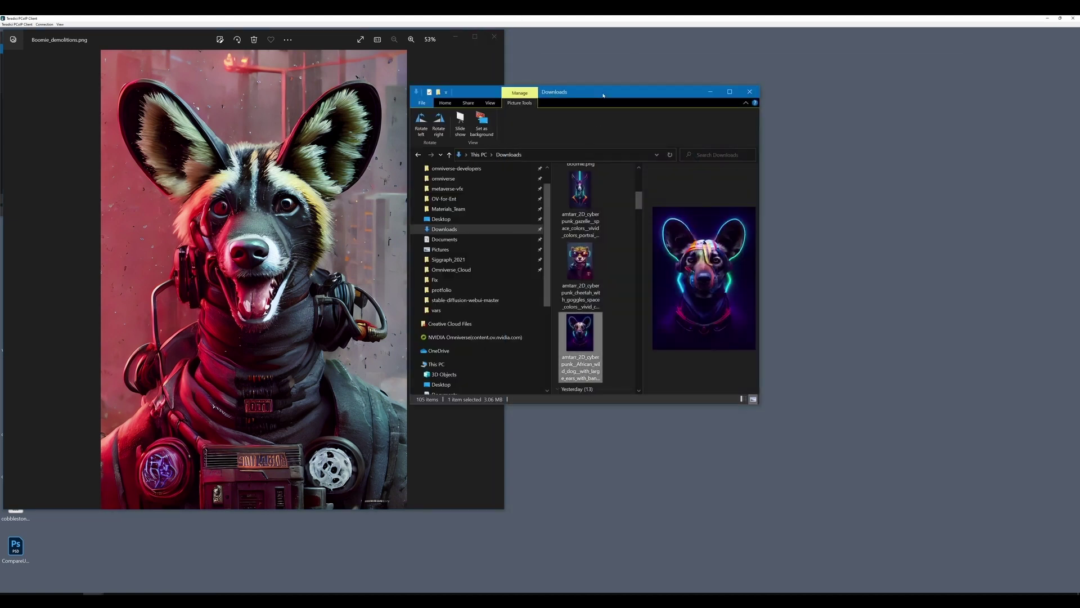
click(586, 266)
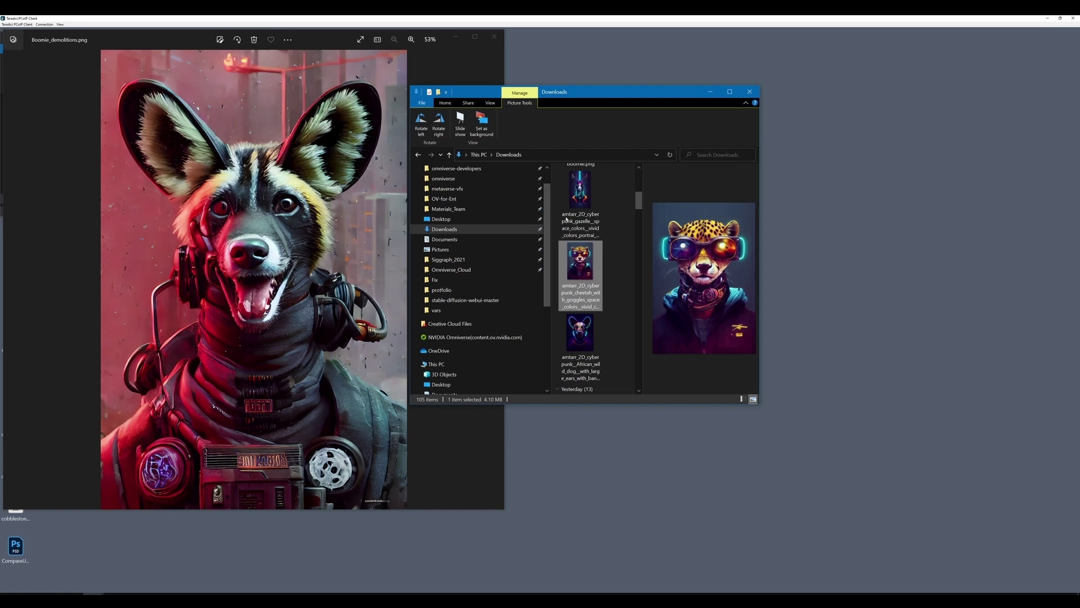
key(Return)
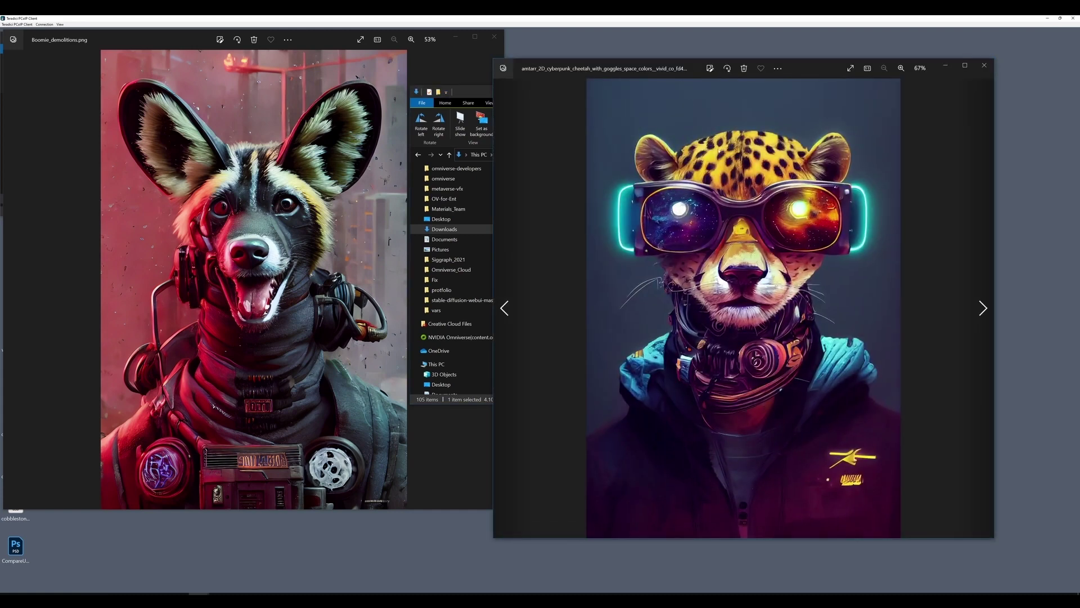
drag(641, 72, 781, 77)
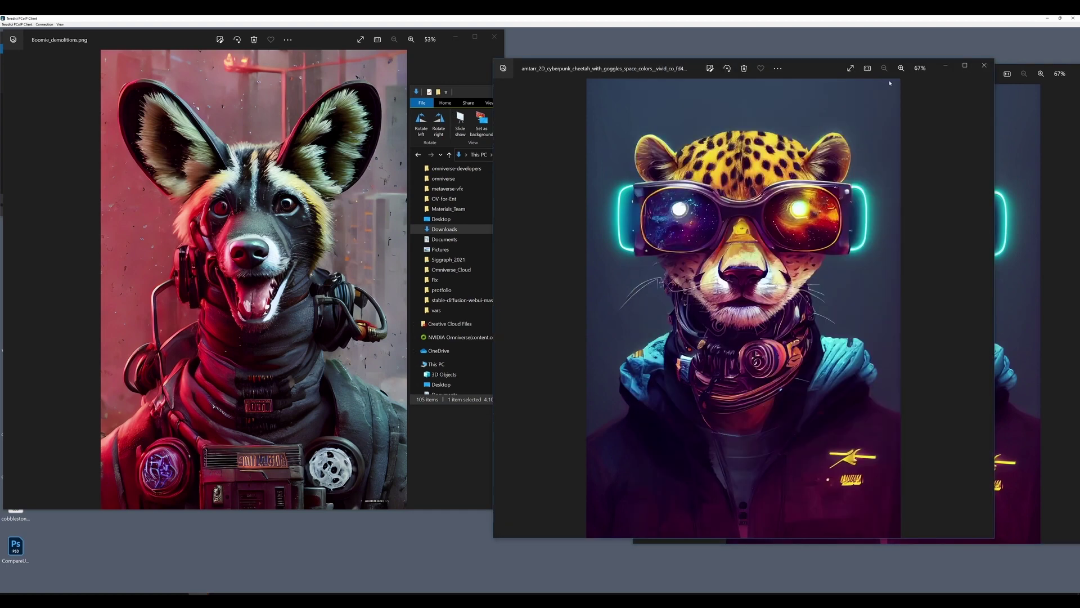
click(984, 66)
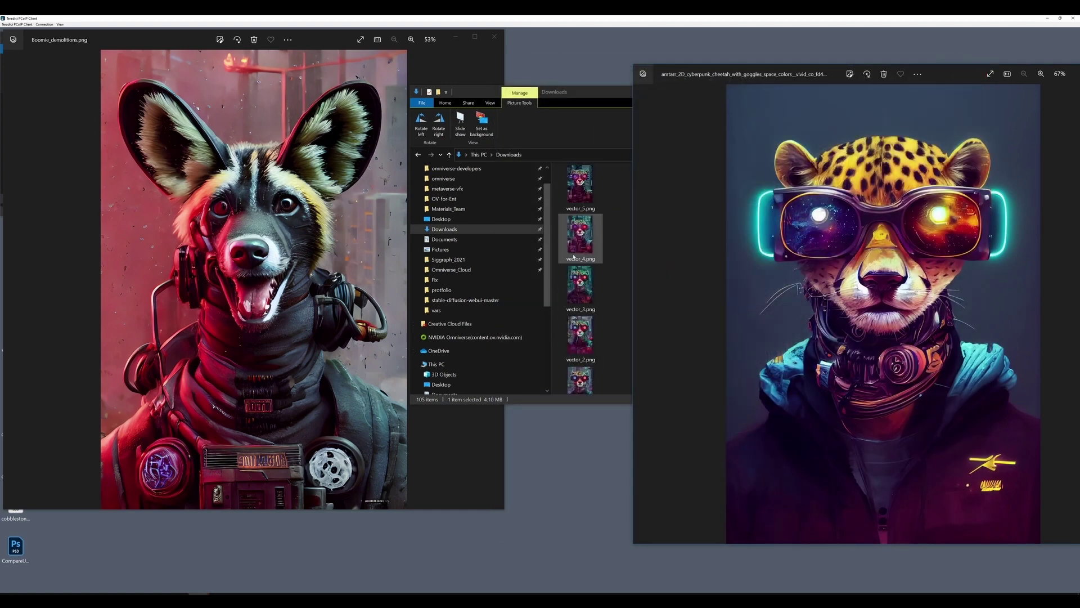
click(125, 59)
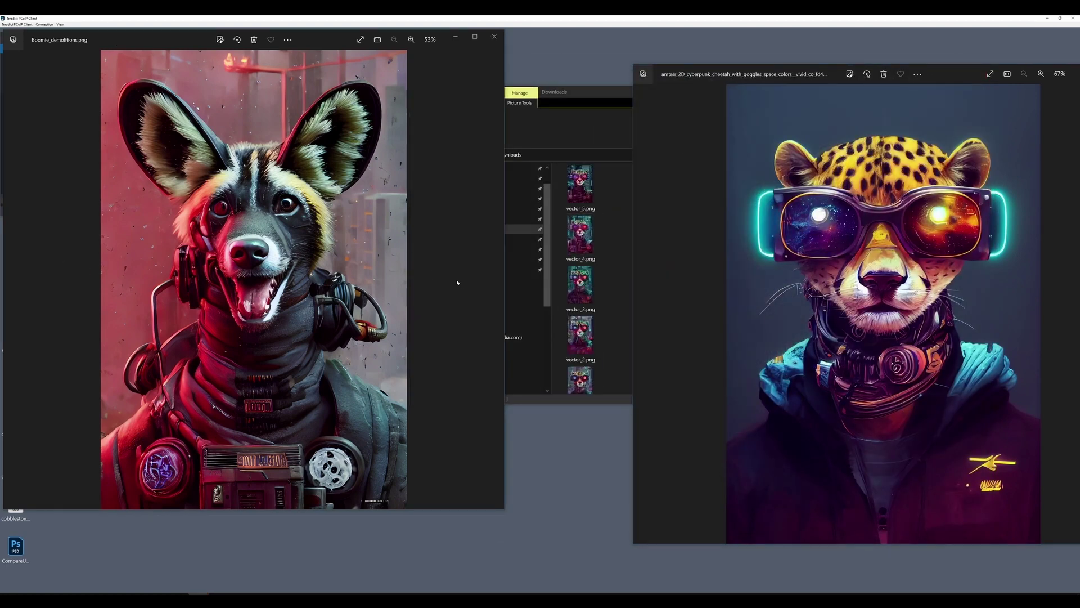
click(577, 99)
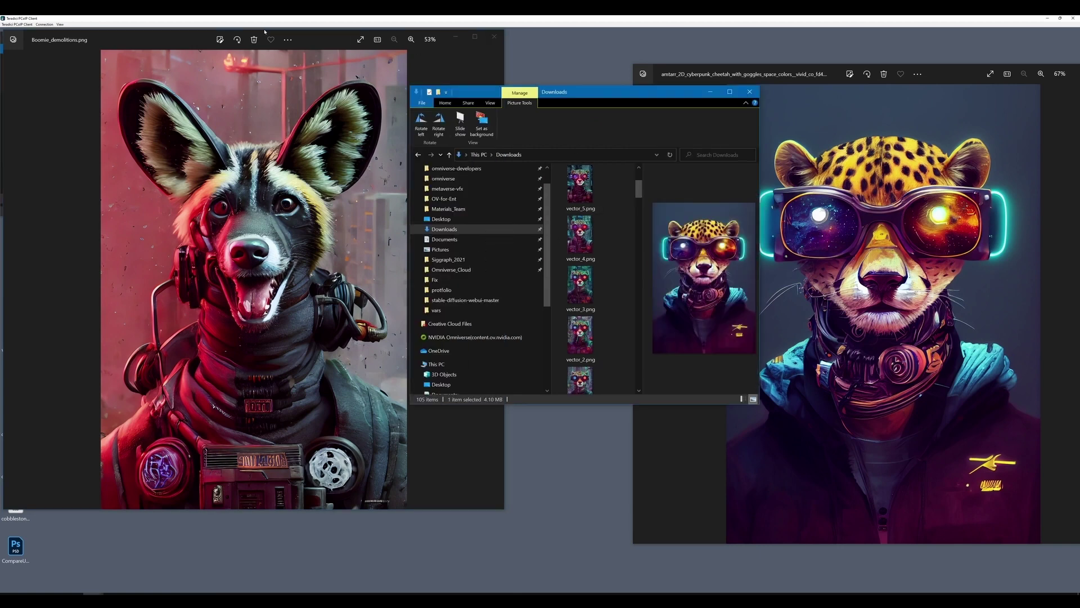
Open Vectr_infiltration.png from the protfolio folder and compare it side by side with the cyberpunk cheetah image.
drag(323, 47, 504, 138)
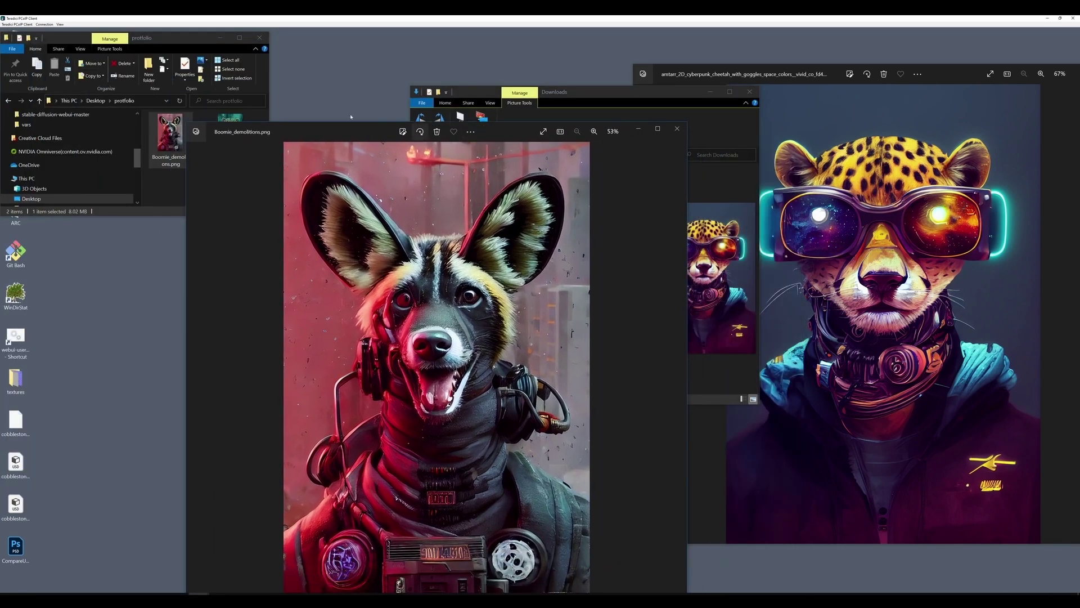
double_click(239, 119)
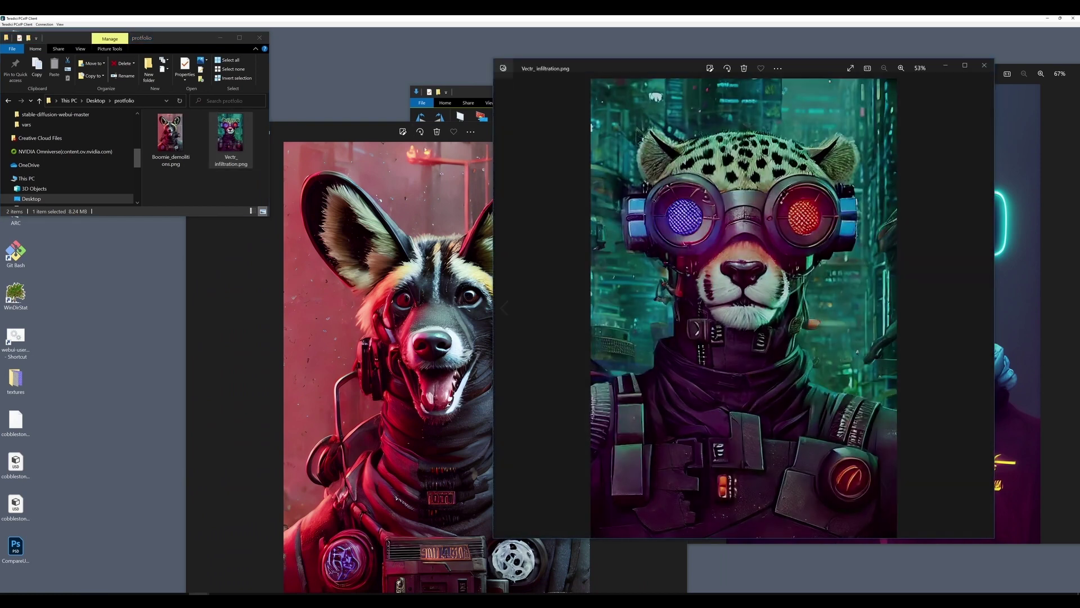
drag(648, 65, 352, 93)
click(783, 72)
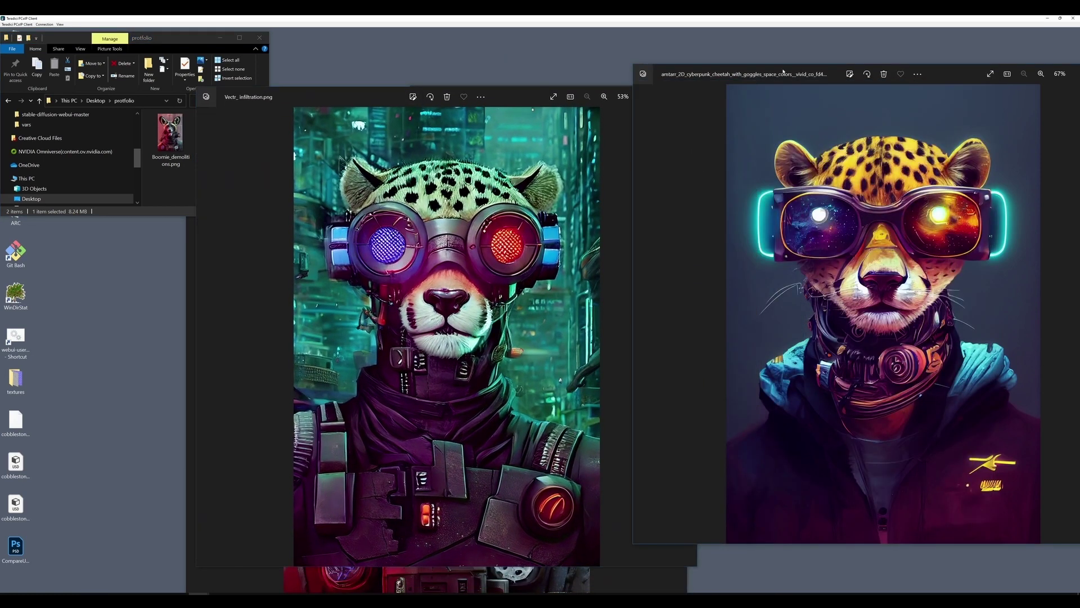
drag(769, 76, 765, 99)
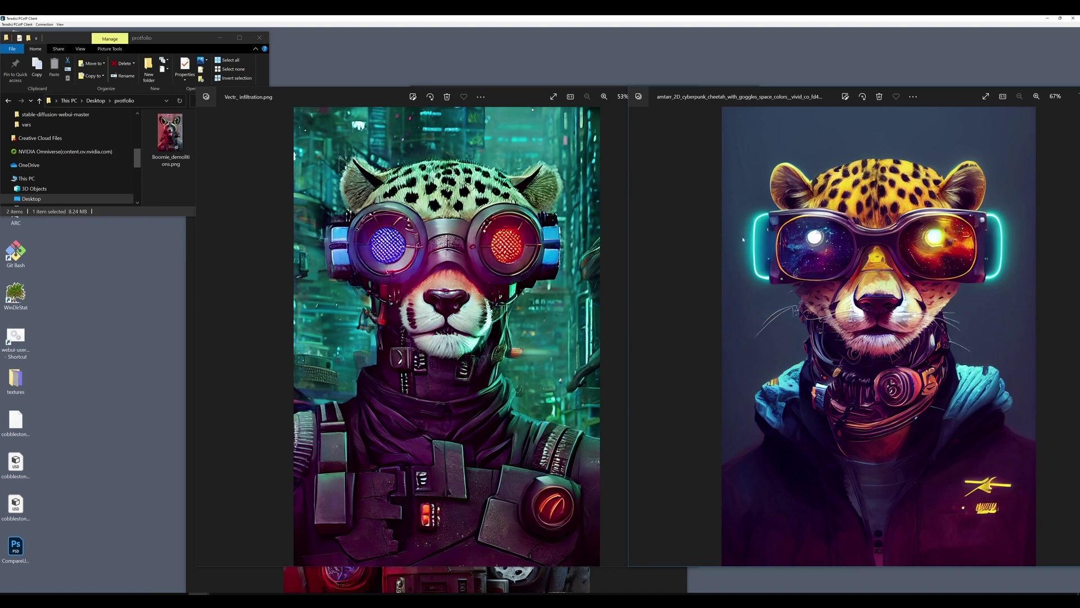
drag(933, 98, 787, 110)
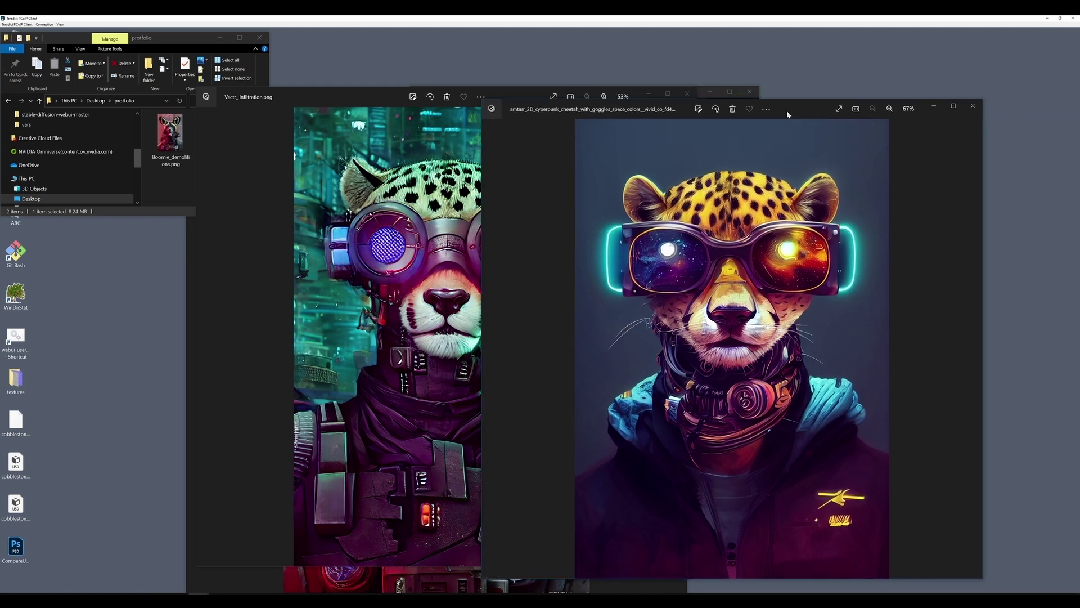
Close the cheetah, Vectr_infiltration.png and Boomie_demolitions.png image windows.
click(973, 107)
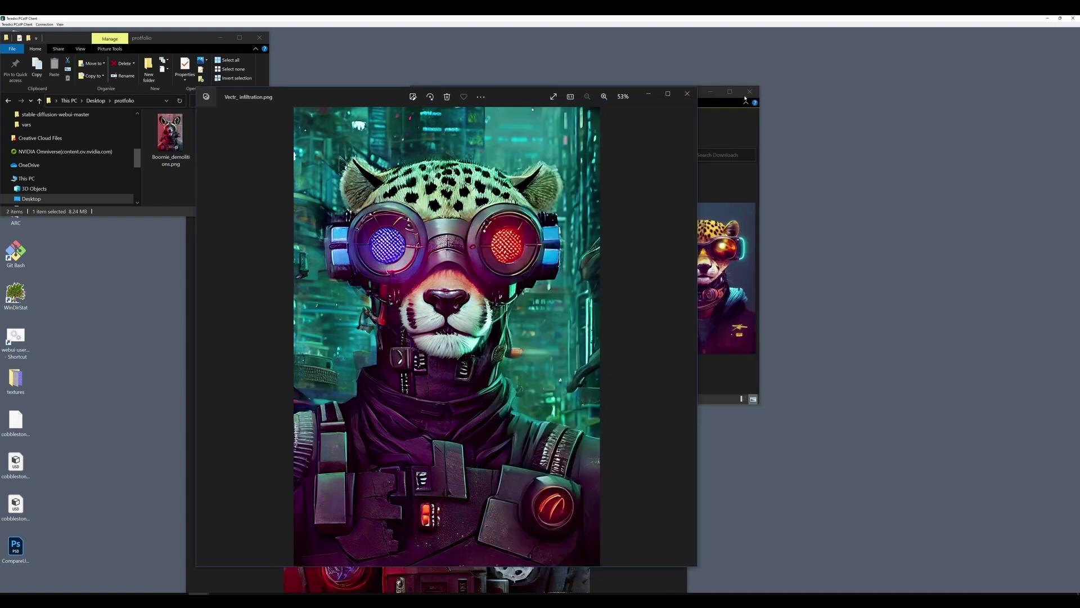
click(687, 93)
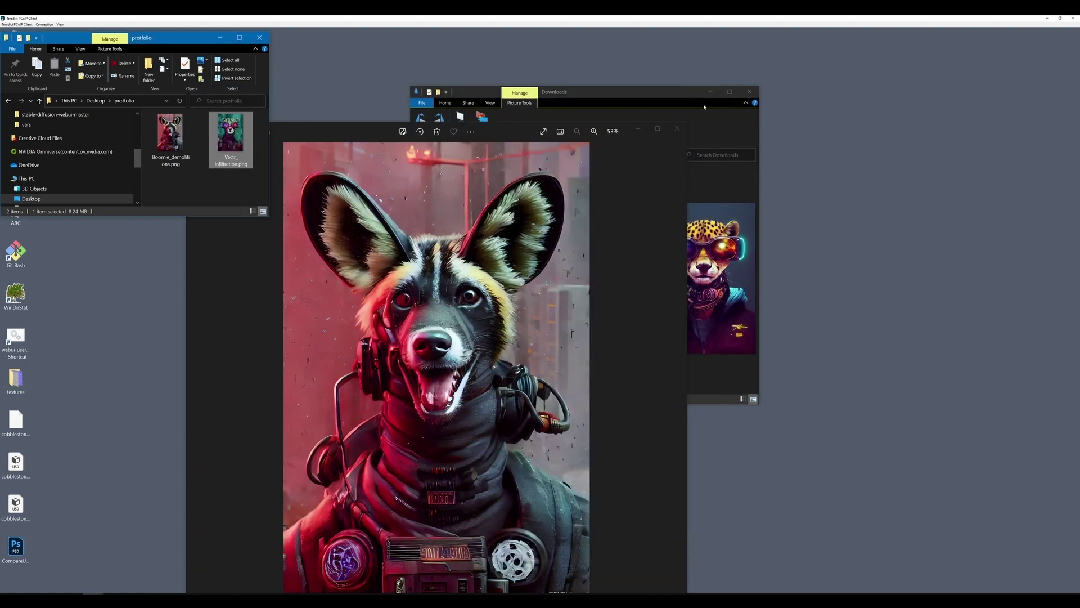
click(677, 129)
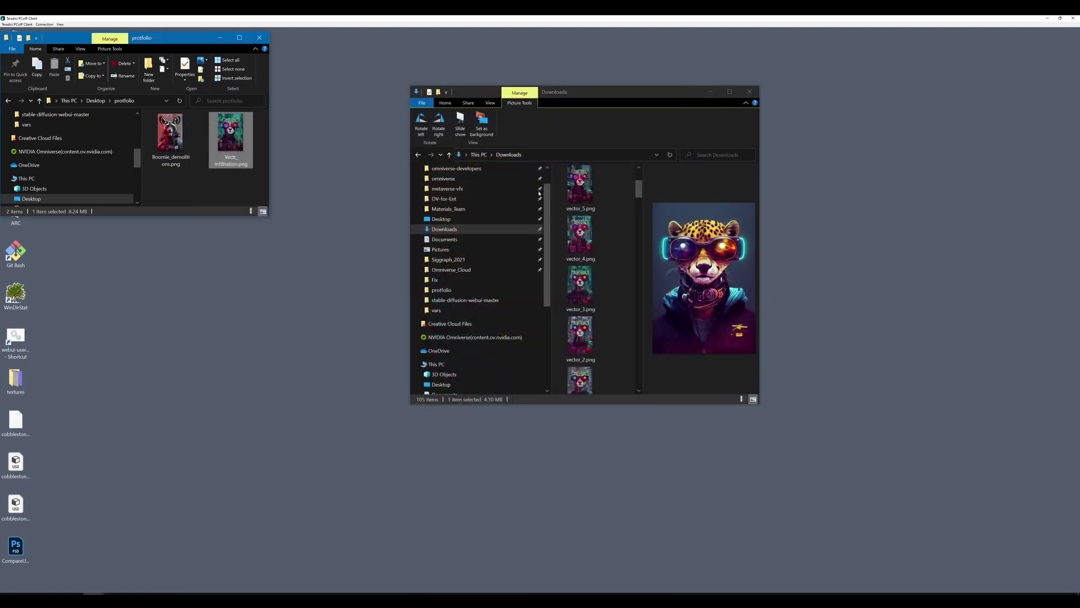
Open Lion.png from the Downloads folder to examine it, and close it again.
scroll(610, 229, up, 4)
click(571, 202)
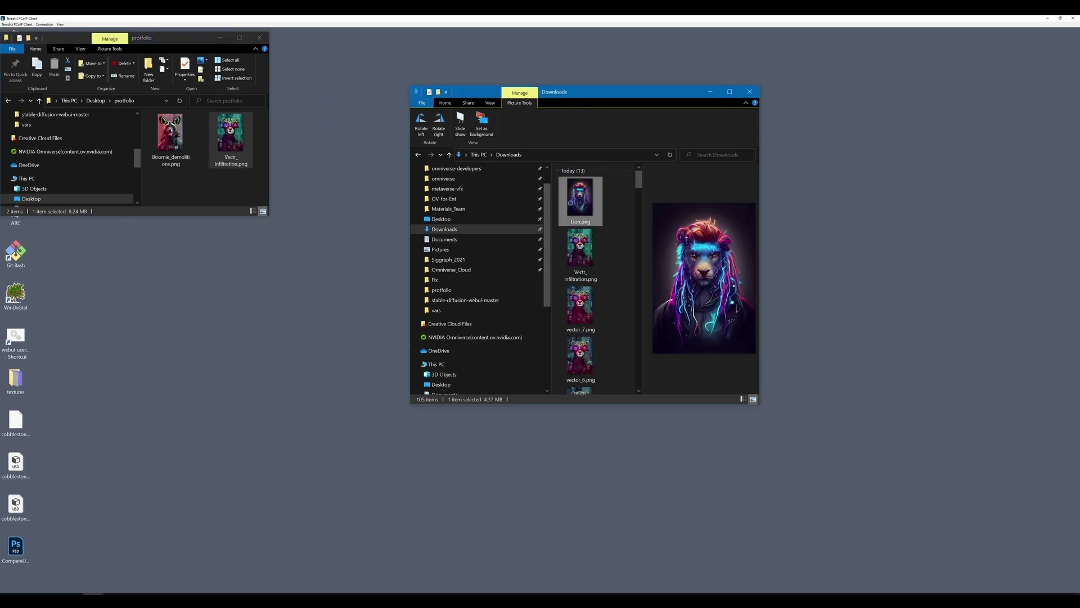
double_click(571, 201)
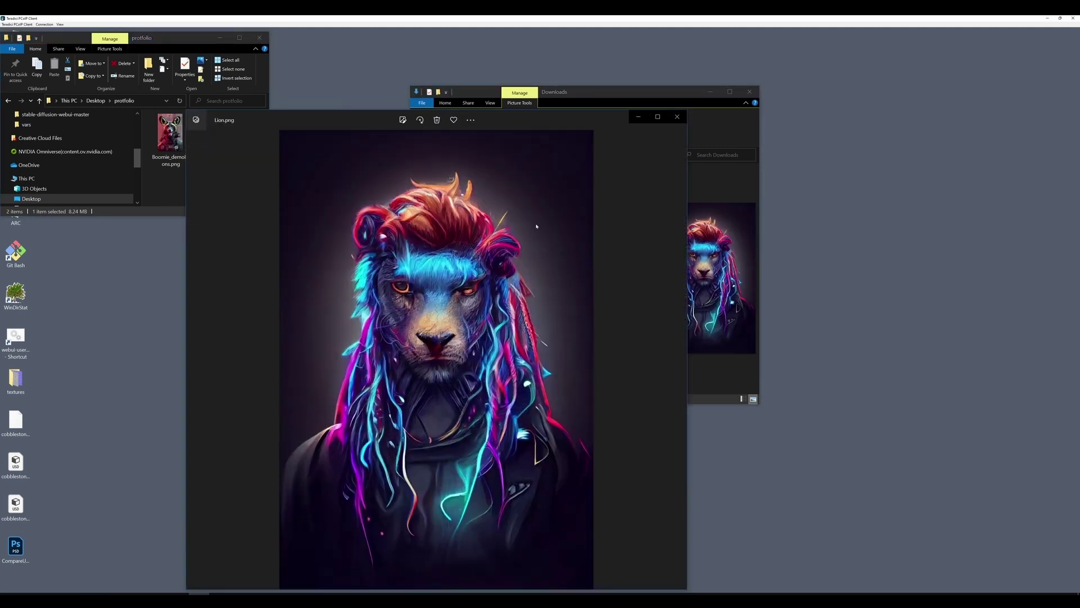
drag(512, 126, 518, 102)
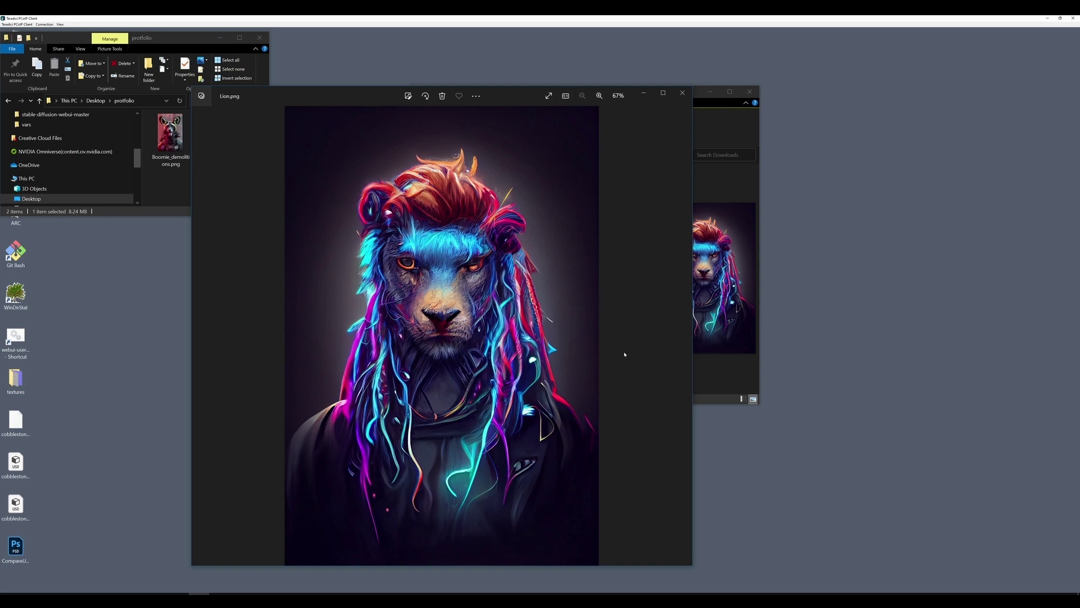
click(682, 94)
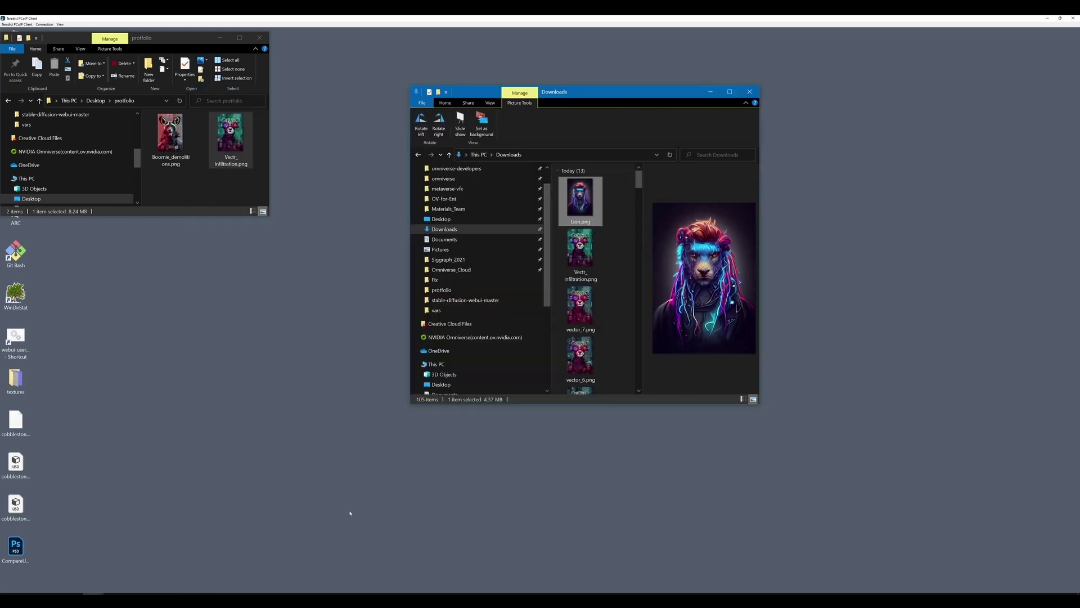
Switch to Stable Diffusion in the browser, load Lion.png as the img2img source, and generate its prompt with Interrogate CLIP.
click(137, 593)
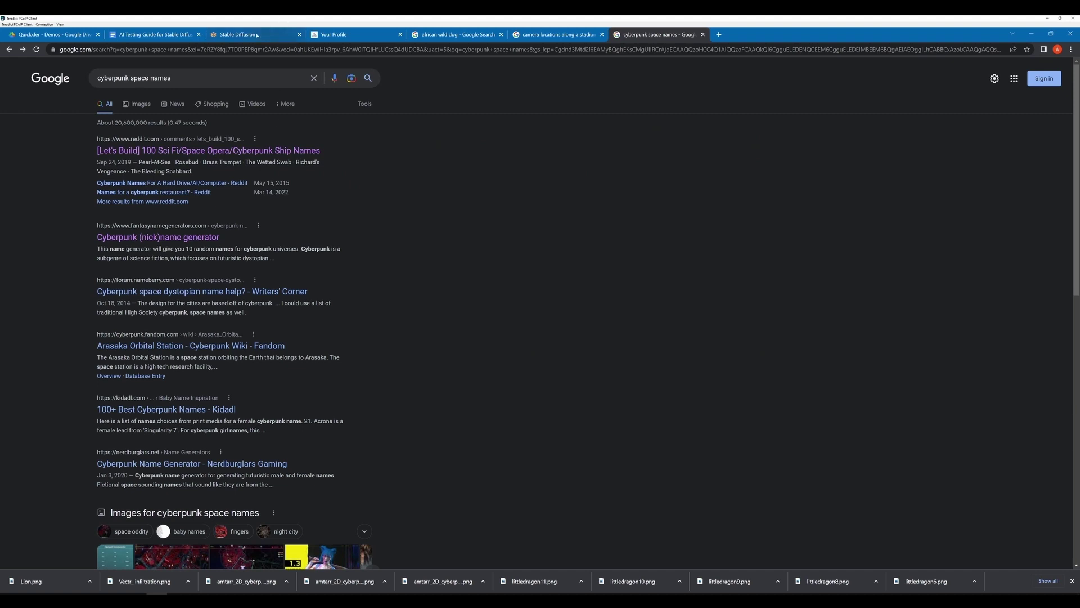
click(257, 35)
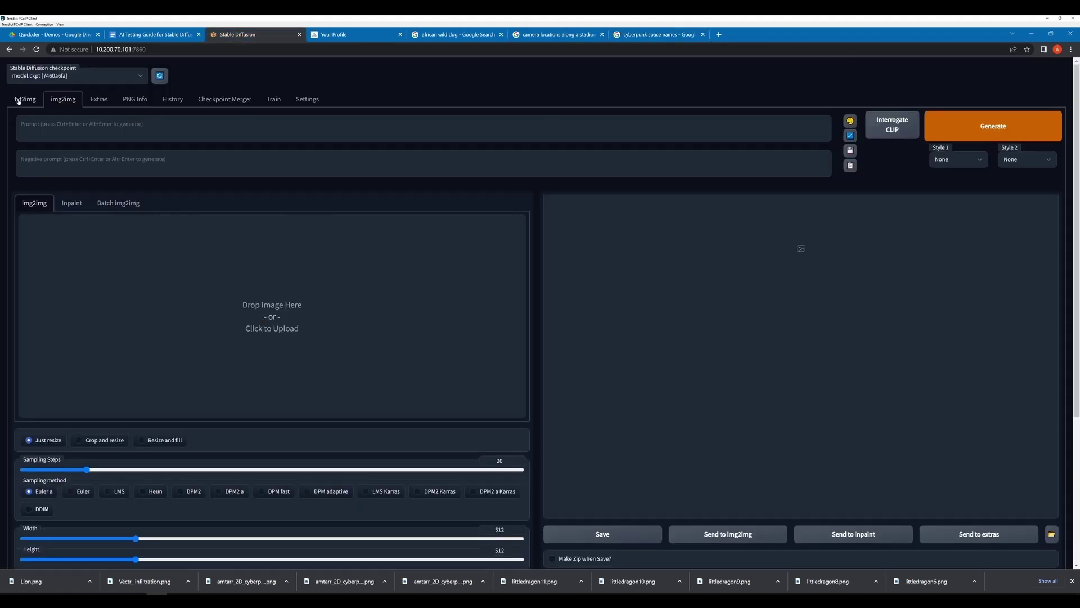
click(272, 318)
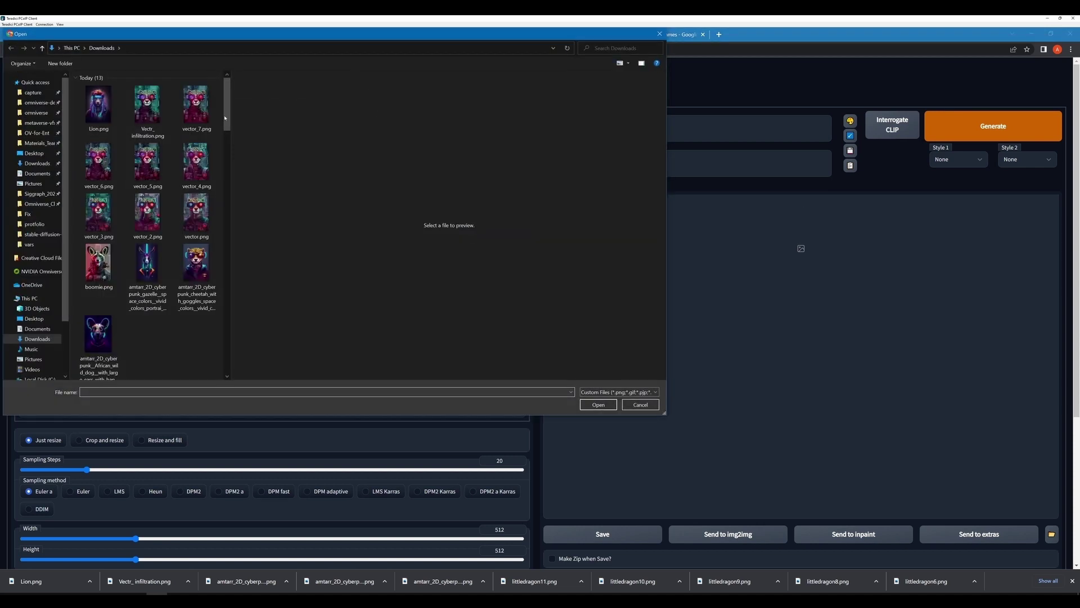
click(119, 106)
click(598, 404)
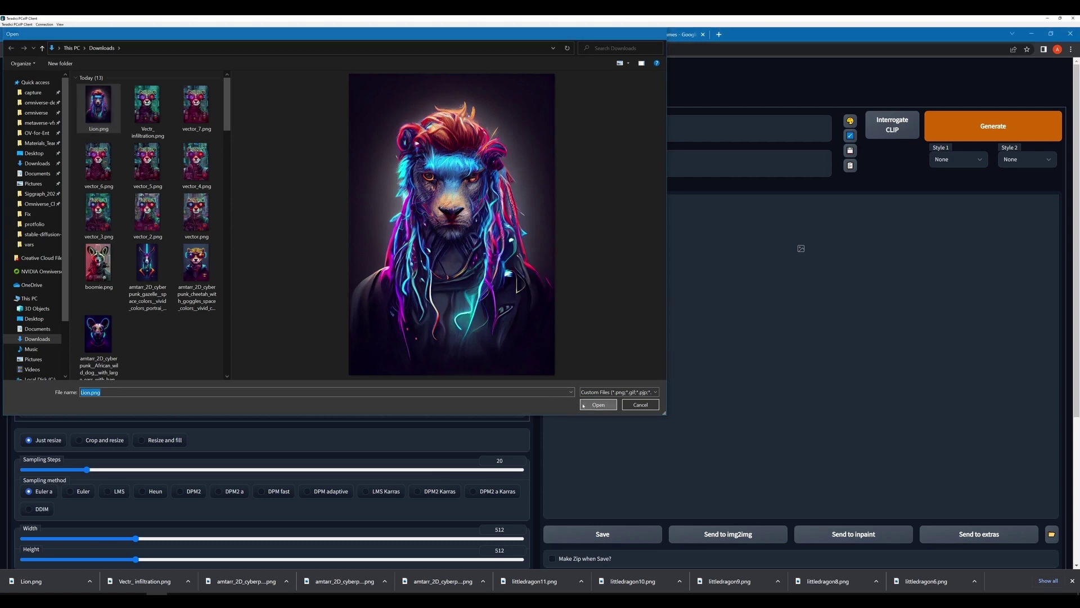
click(893, 125)
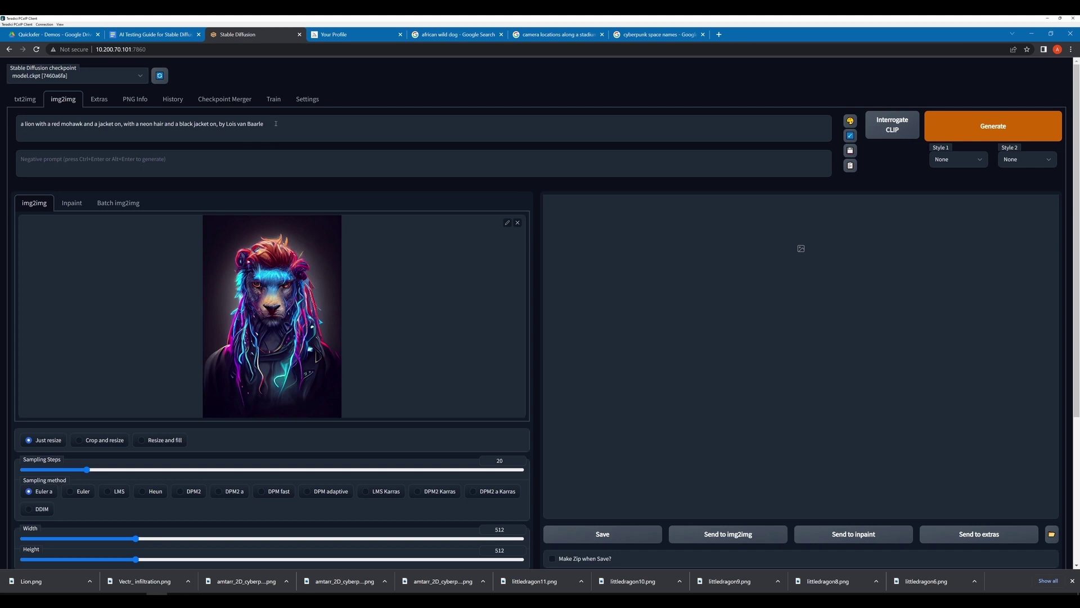
Remove the artist credit and the first "and a jacket on" from the interrogated lion prompt.
drag(275, 123, 218, 123)
key(BackSpace)
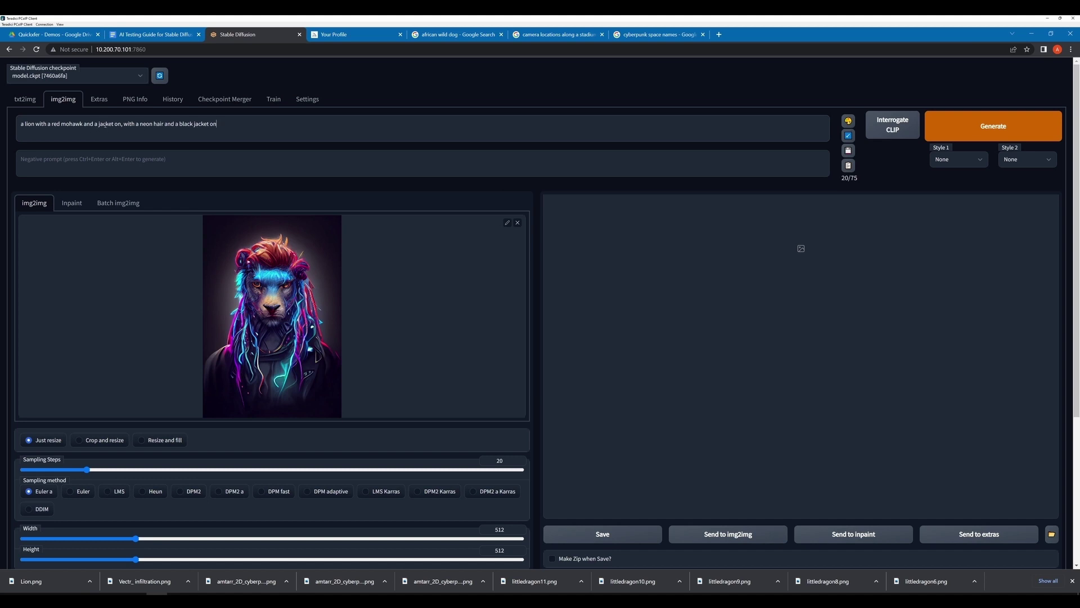
drag(121, 125, 84, 124)
key(BackSpace)
Switch to Midjourney and copy the lion image's prompt from "2D cyberpunk" through "highly detailed", without the leading asterisks.
click(356, 34)
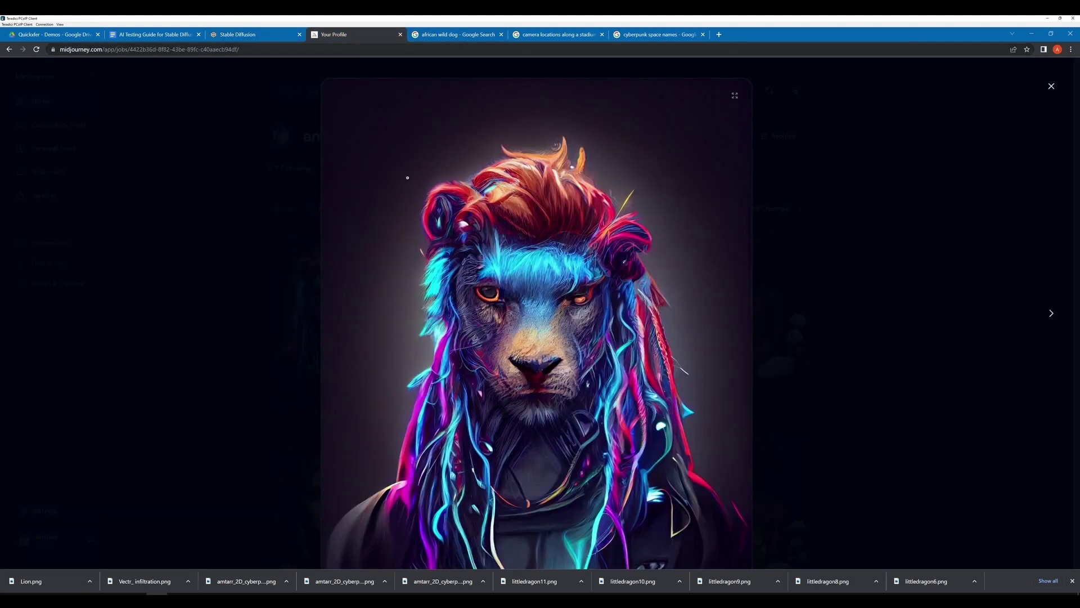
scroll(383, 363, down, 5)
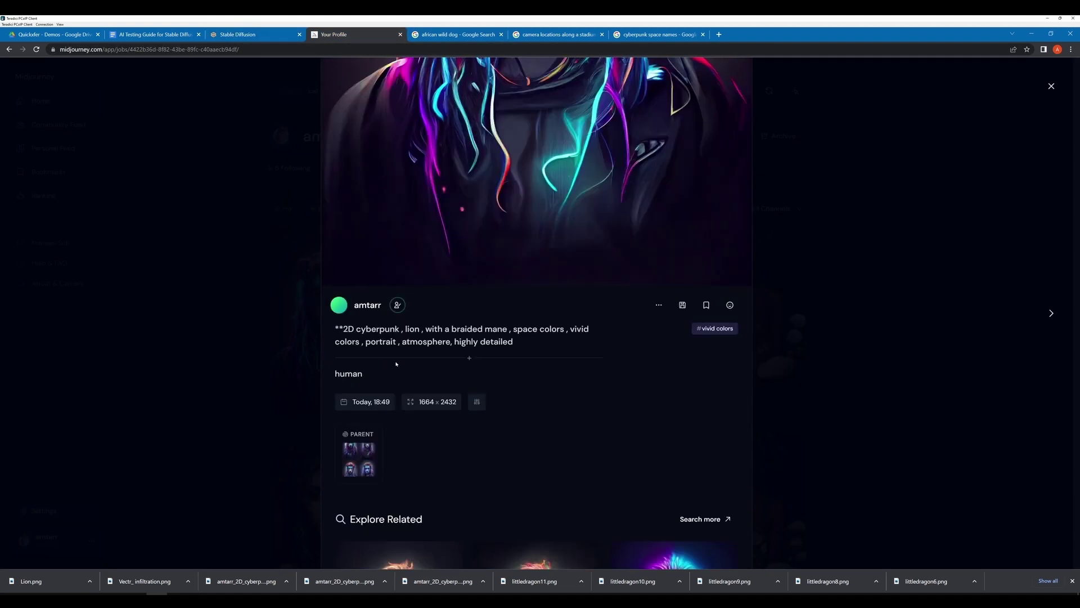
drag(522, 345, 343, 328)
key(ctrl+c)
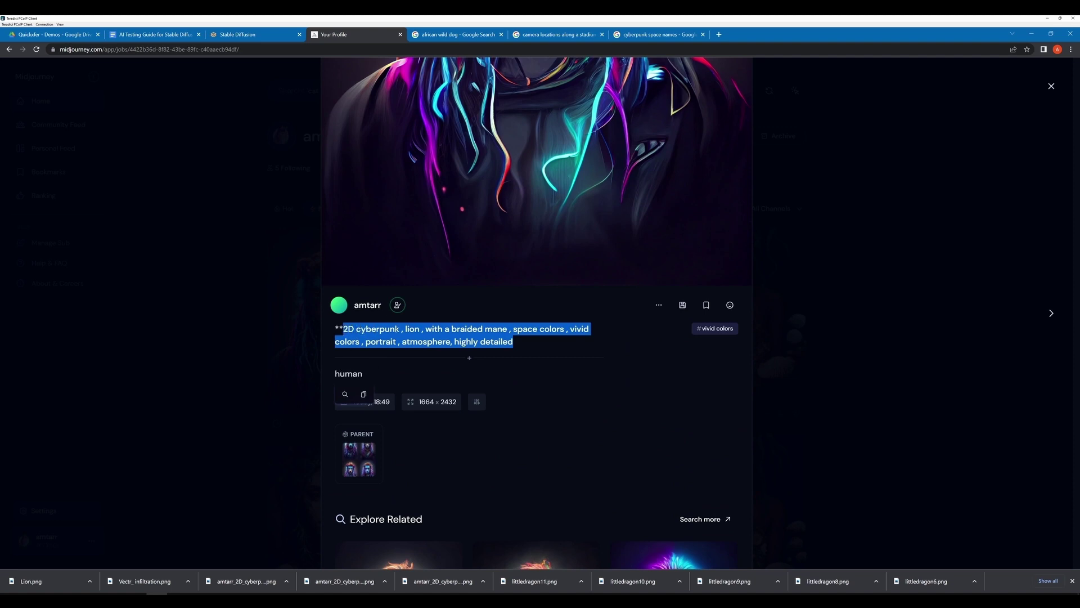
Close the enlarged Midjourney image, switch back to Stable Diffusion, and append the copied Midjourney prompt to the end of the img2img prompt.
click(220, 155)
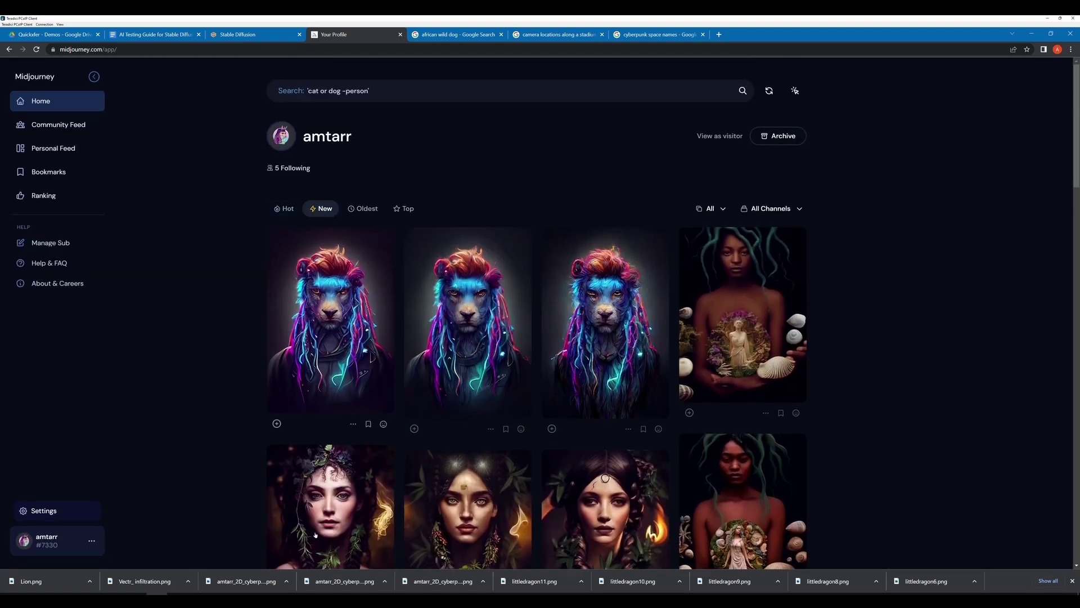
click(236, 34)
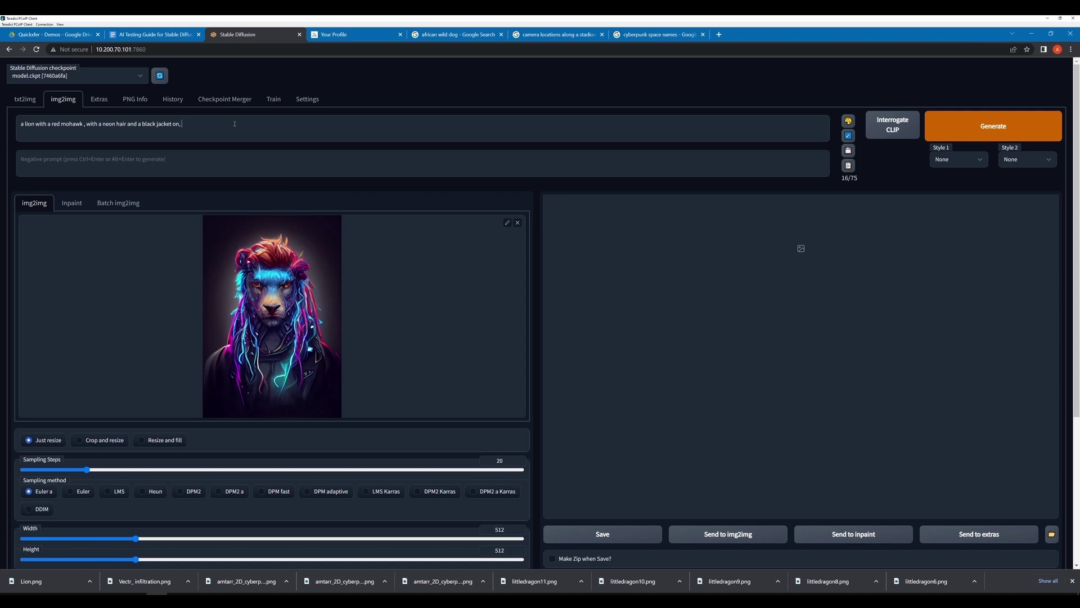
key(ctrl+v)
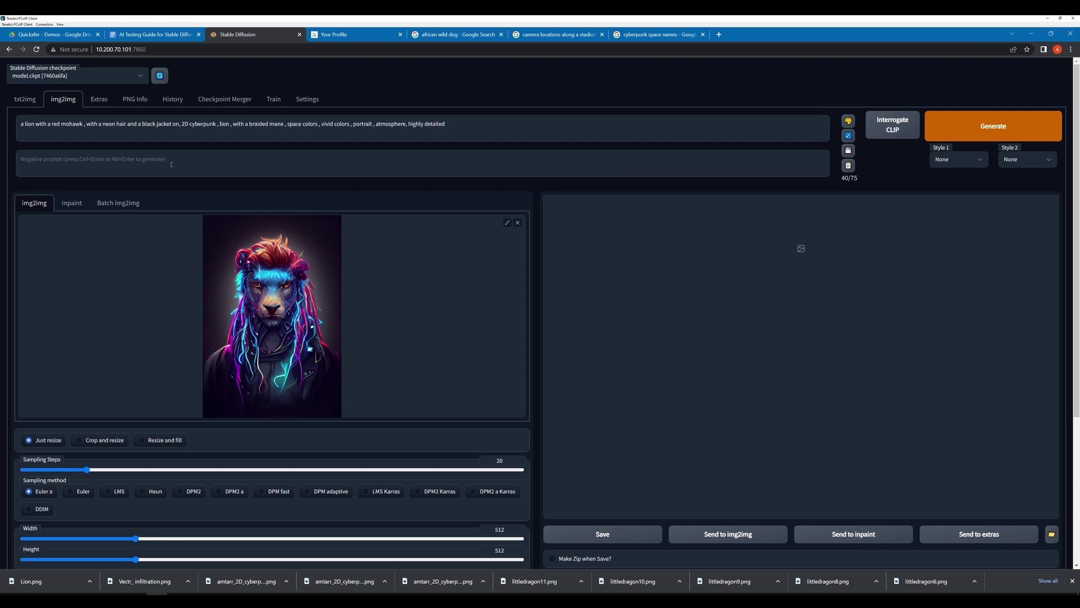
Enter "no human , no human face" as the negative prompt.
text(no)
key(BackSpace)
key(BackSpace)
text(no human , no human face)
Check the first page of the img2img generation history, and return to the img2img settings.
click(172, 99)
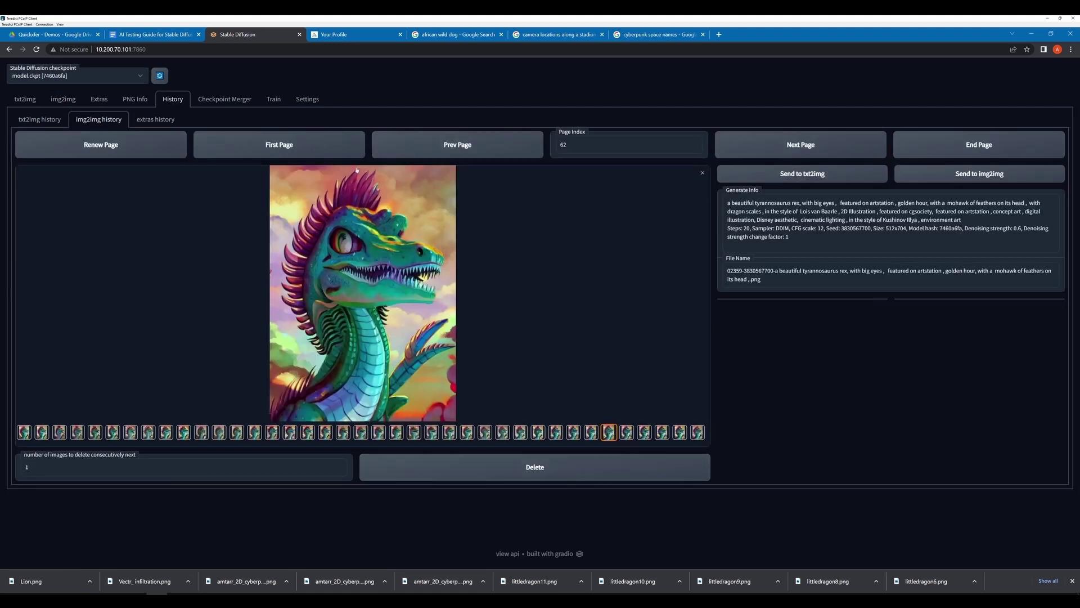
click(314, 149)
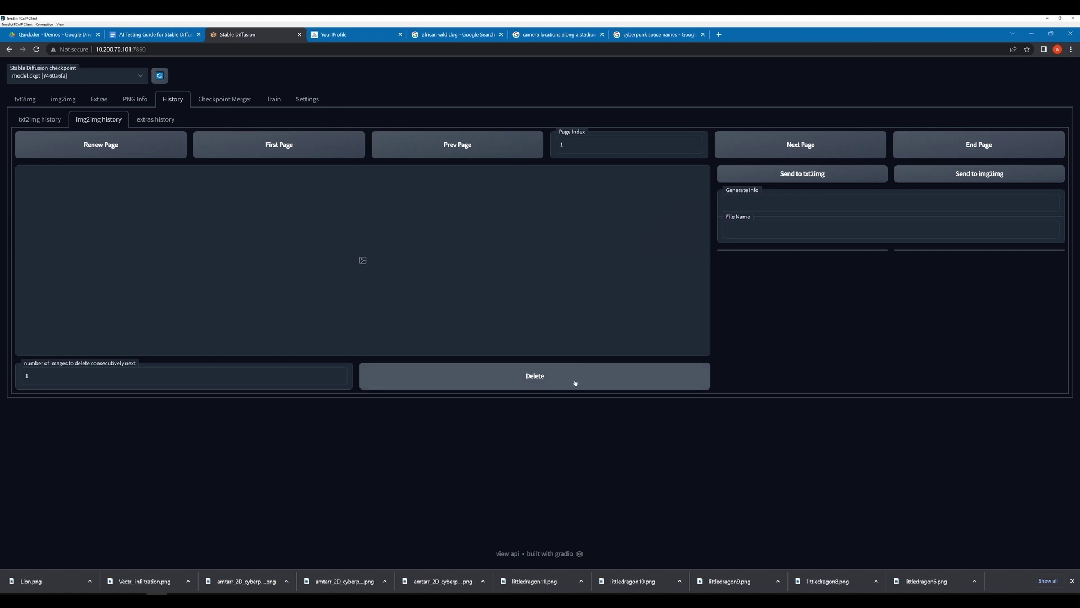
click(63, 101)
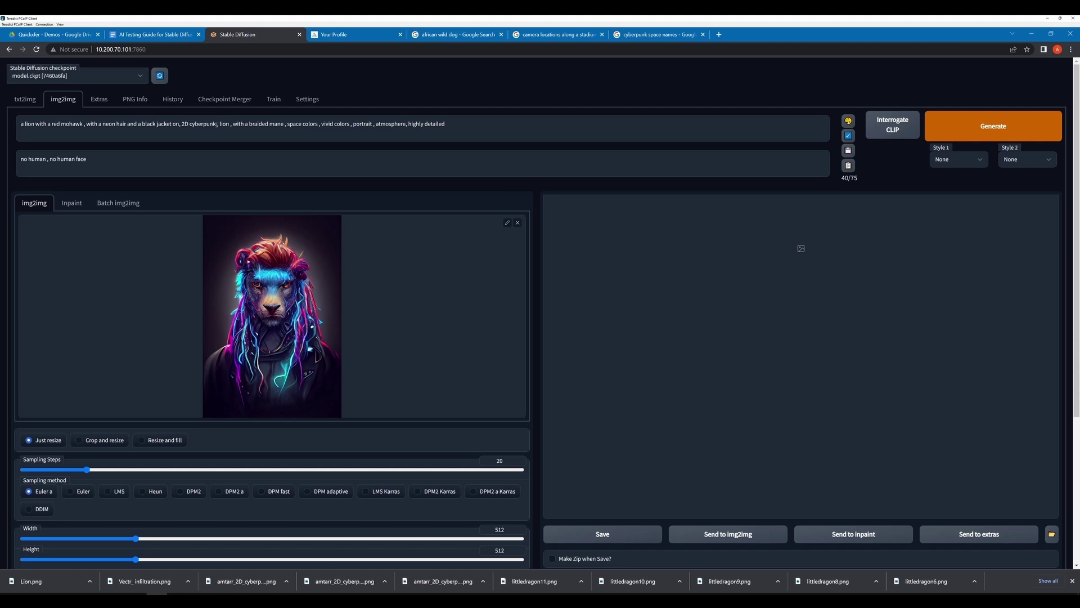
Move "2D cyberpunk" within the prompt so that it begins with "a 2D cyberpunk lion".
drag(217, 124, 182, 124)
key(ctrl+c)
key(BackSpace)
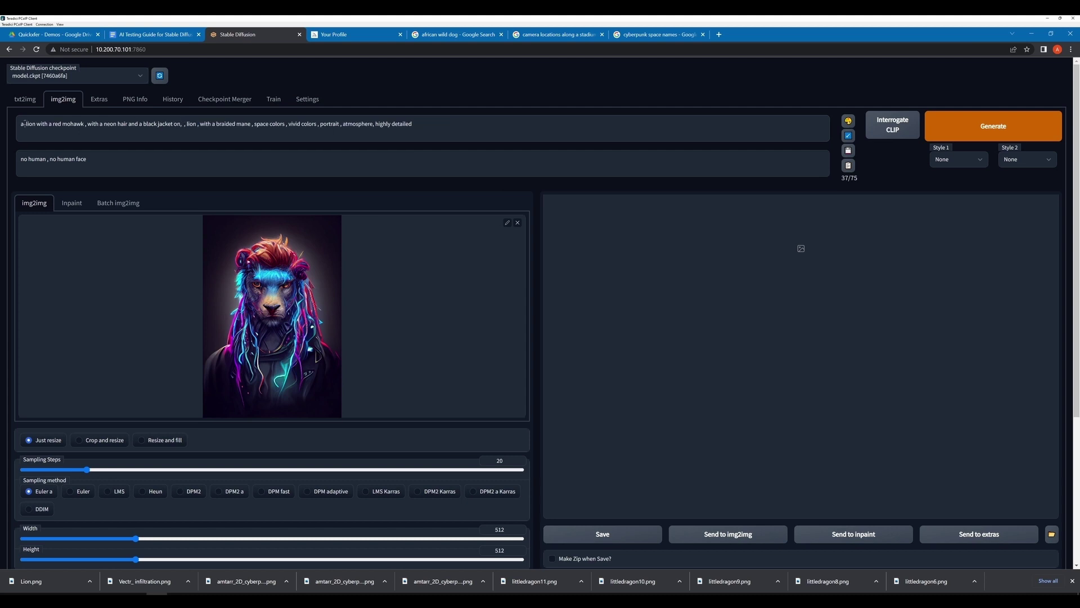
click(24, 122)
key(ctrl+v)
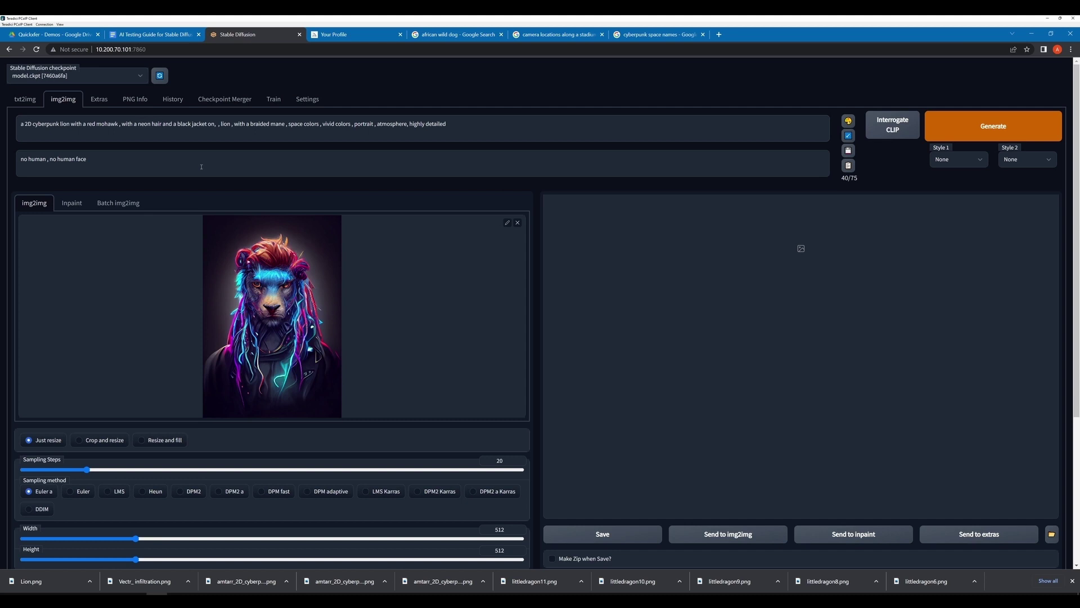
Change the hair phrase in the prompt to "with neon braided hair".
key(BackSpace)
key(BackSpace)
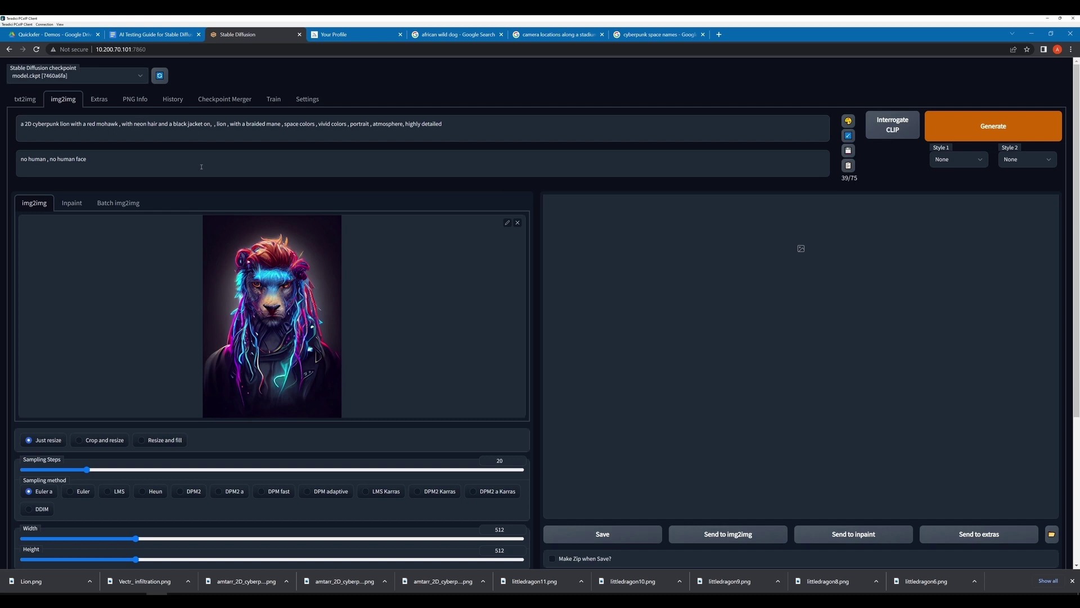
key(ctrl+Right)
text(braided)
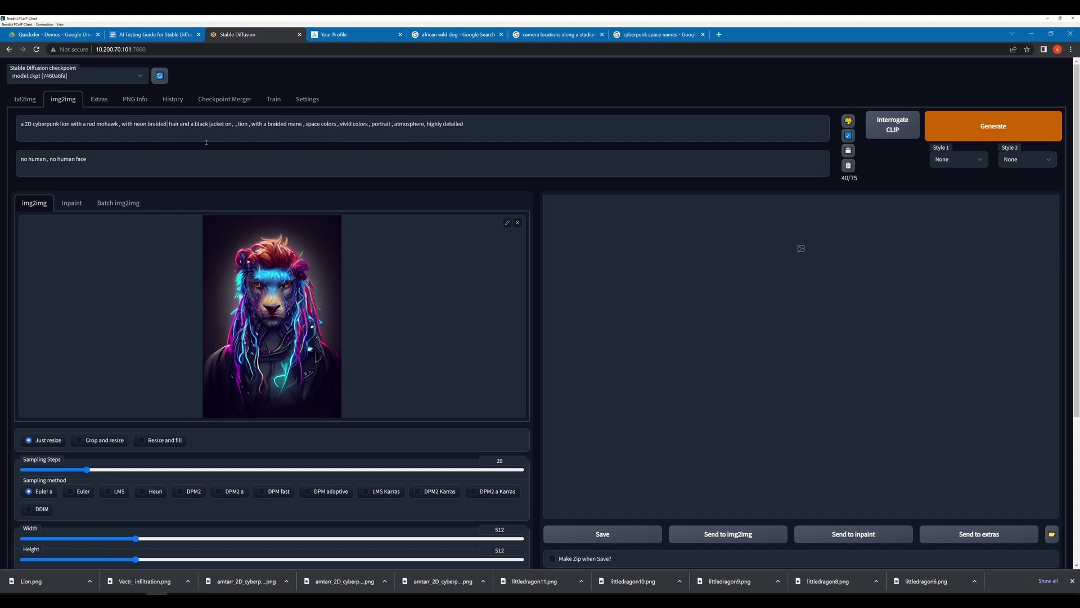
Delete the redundant second "lion" and its extra comma after "a black jacket on" in the prompt.
double_click(241, 124)
key(BackSpace)
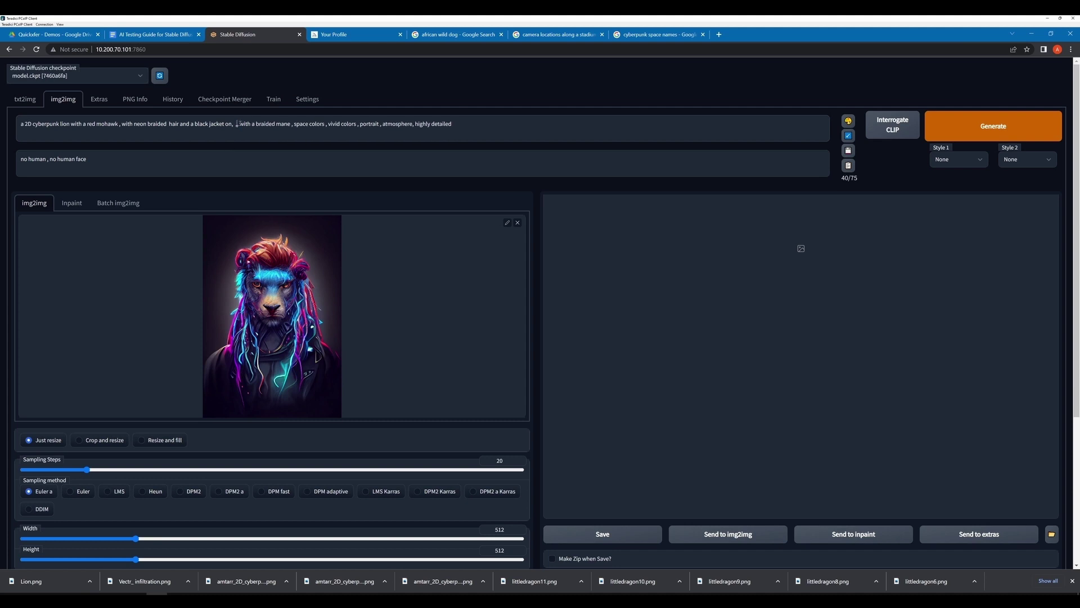
key(BackSpace)
key(BackSpace)
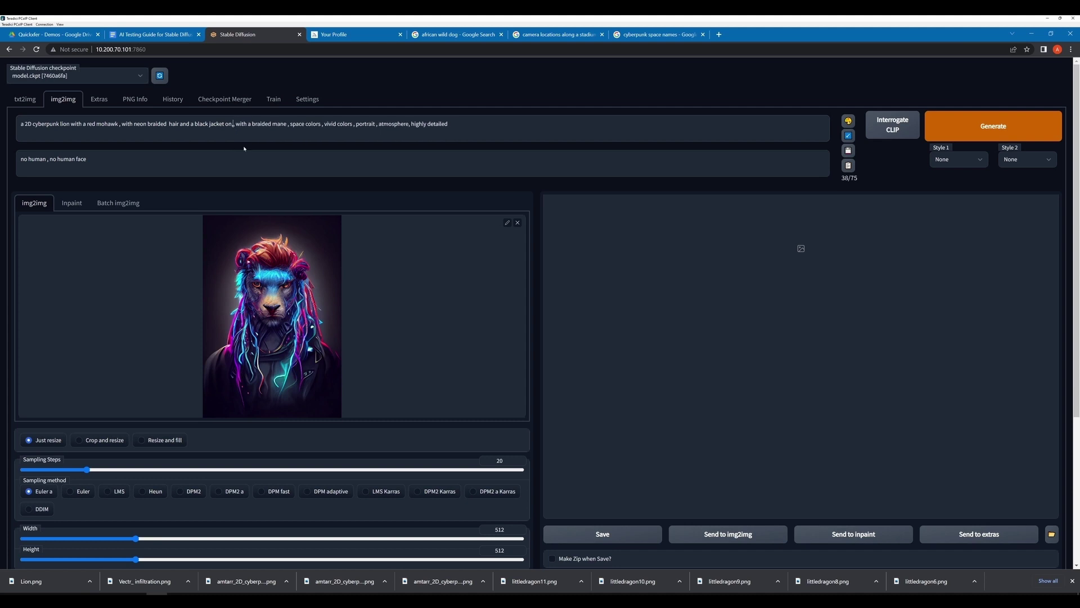
key(BackSpace)
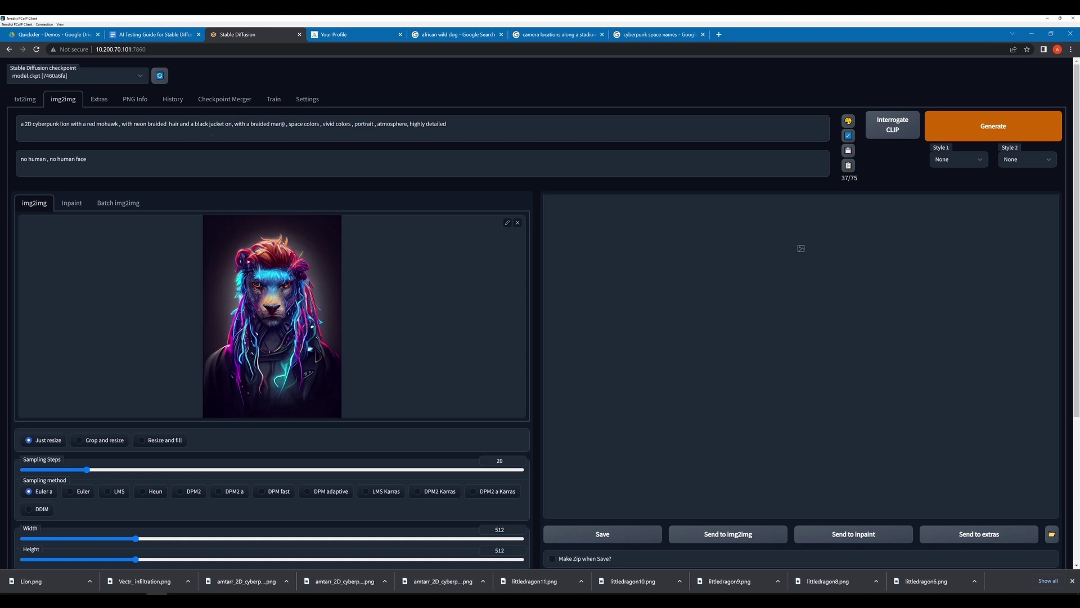
Remove the phrase "with a braided mane" from the prompt.
double_click(283, 124)
key(BackSpace)
key(BackSpace)
key(BackSpace)
key(BackSpace)
key(BackSpace)
key(BackSpace)
key(BackSpace)
key(BackSpace)
key(BackSpace)
key(BackSpace)
key(BackSpace)
key(BackSpace)
key(BackSpace)
key(BackSpace)
key(BackSpace)
key(BackSpace)
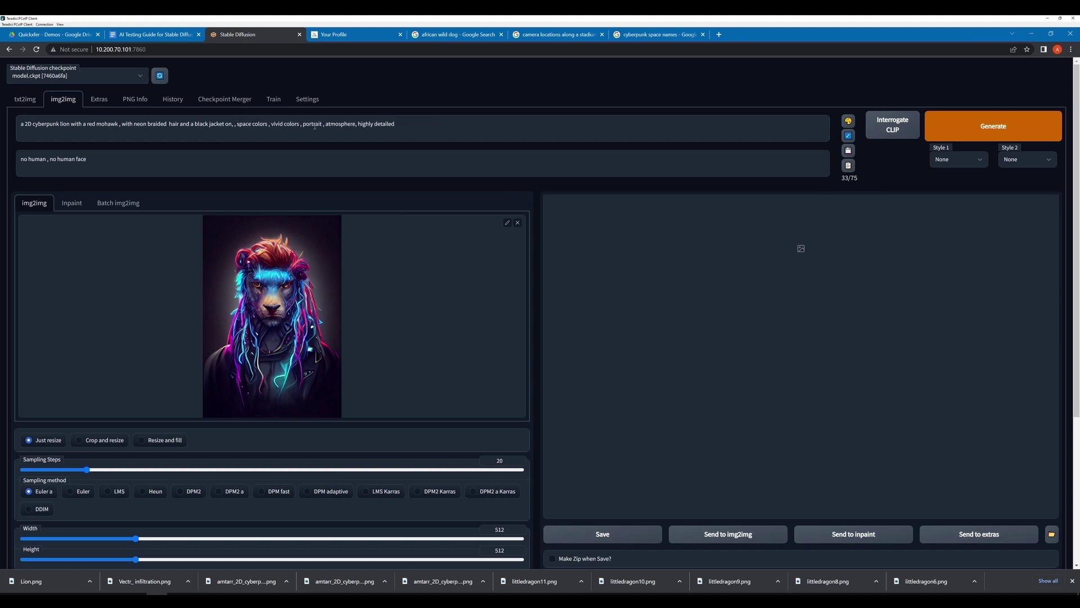
key(BackSpace)
key(BackSpace)
In File Explorer, open img2img-images under StableDiffusion Outputs on drive E, and copy the cyberpunk cheetah portrait numbered 04751.
mouse_move(266, 572)
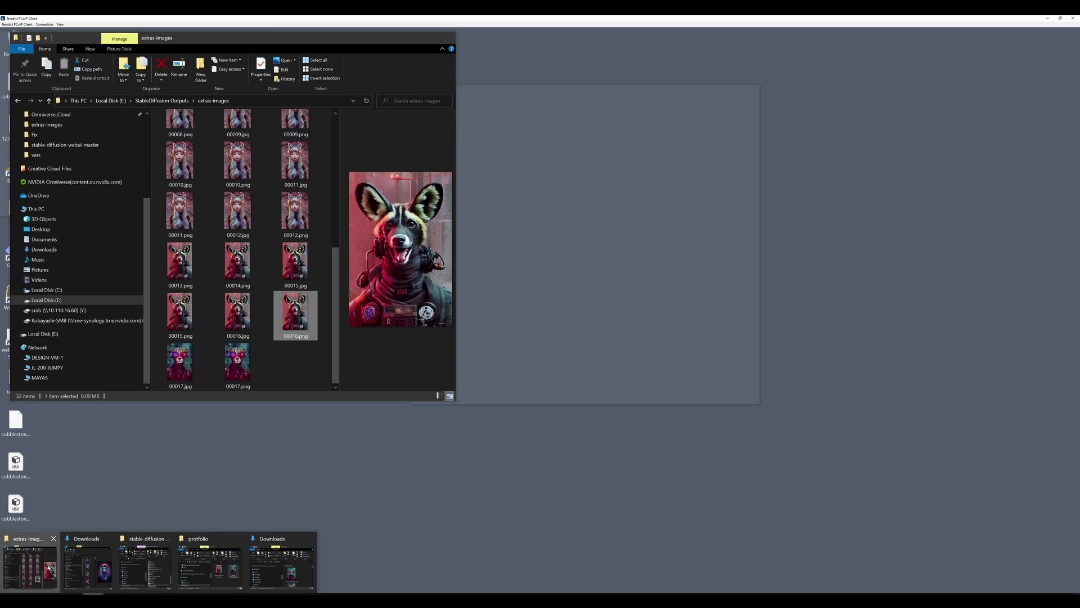
click(31, 566)
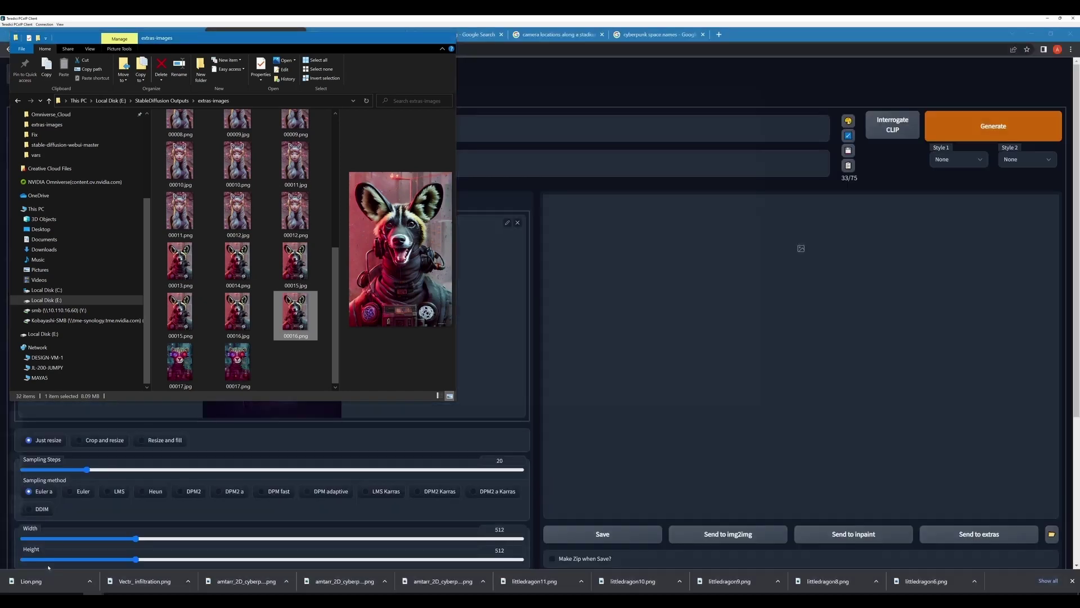
click(162, 101)
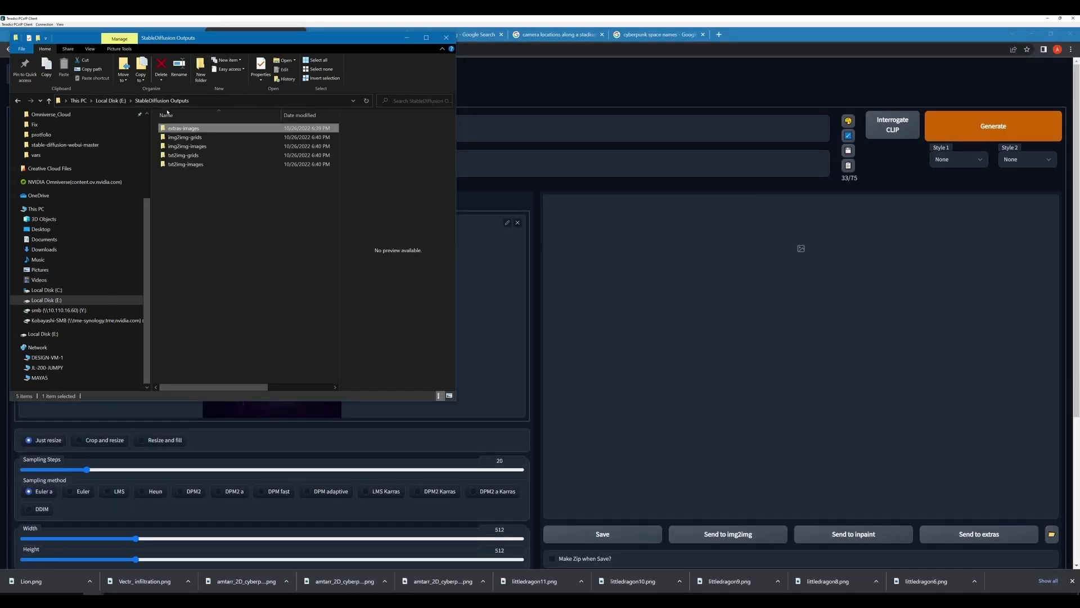
double_click(194, 146)
scroll(217, 197, down, 15)
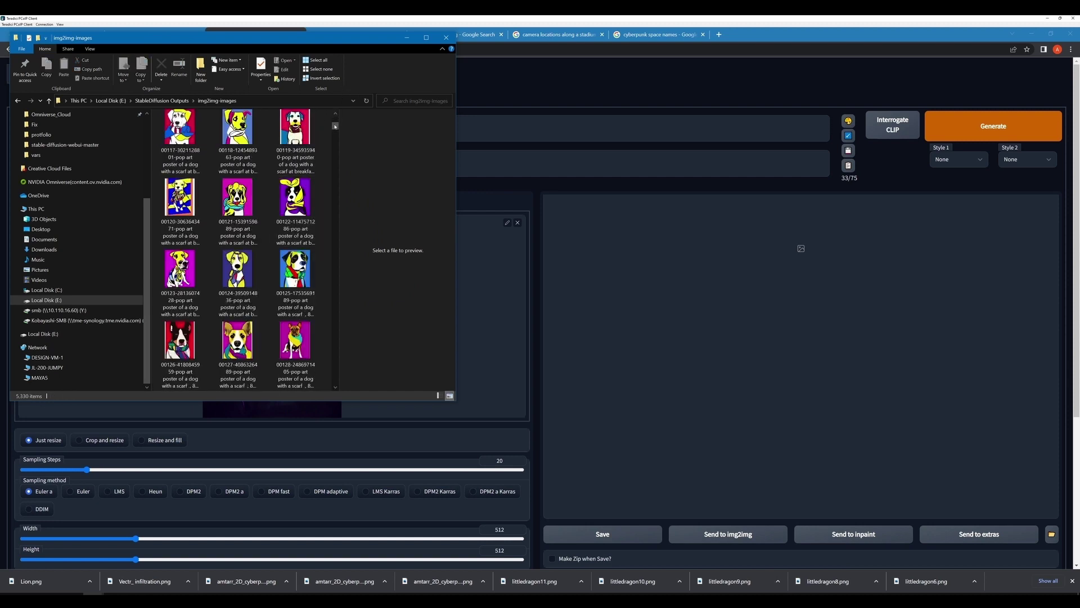
drag(335, 126, 334, 352)
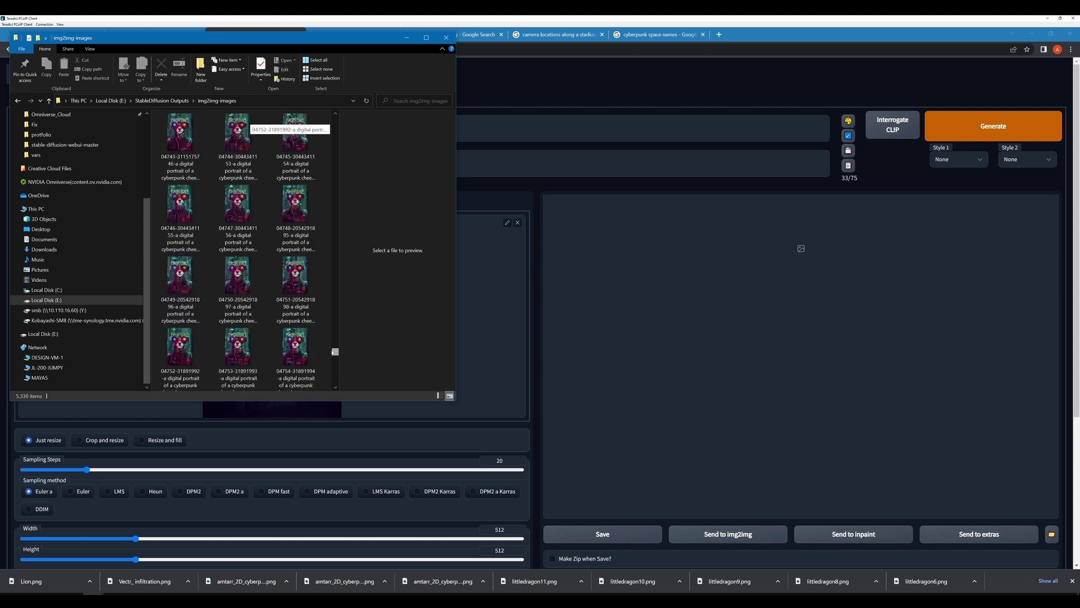
click(285, 280)
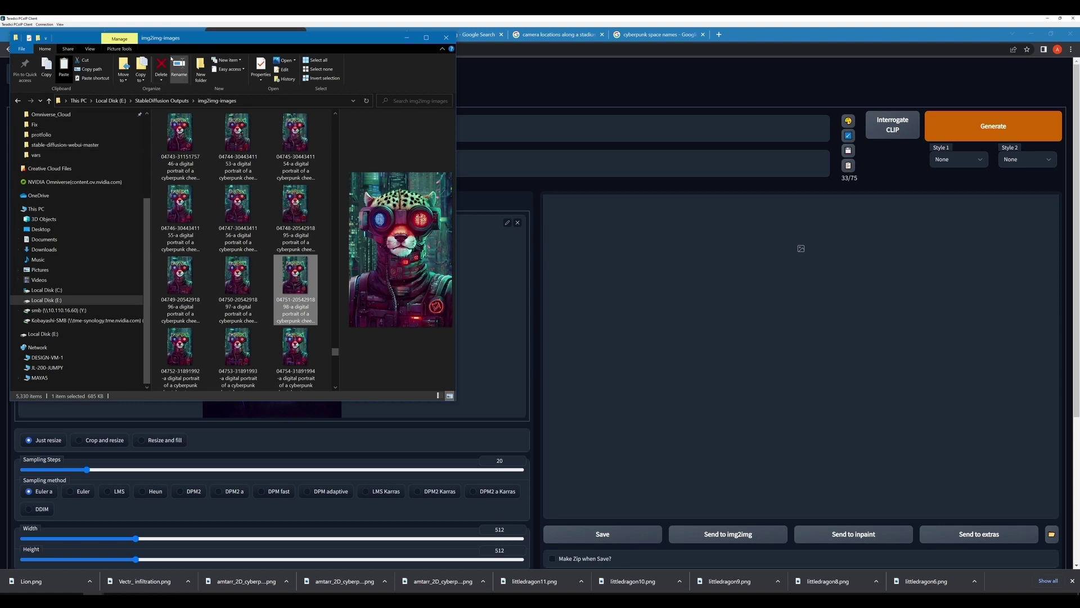
Place a second Explorer window beside the first, and open the outputs folder of stable-diffusion-webui-master in the first one.
key(ctrl+n)
drag(237, 40, 735, 86)
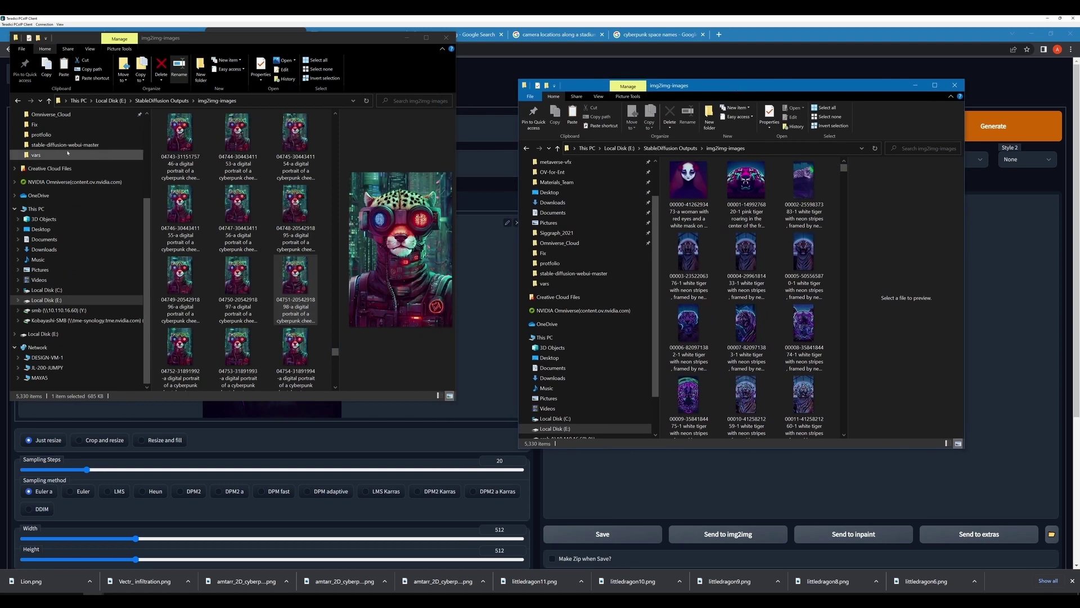
click(72, 146)
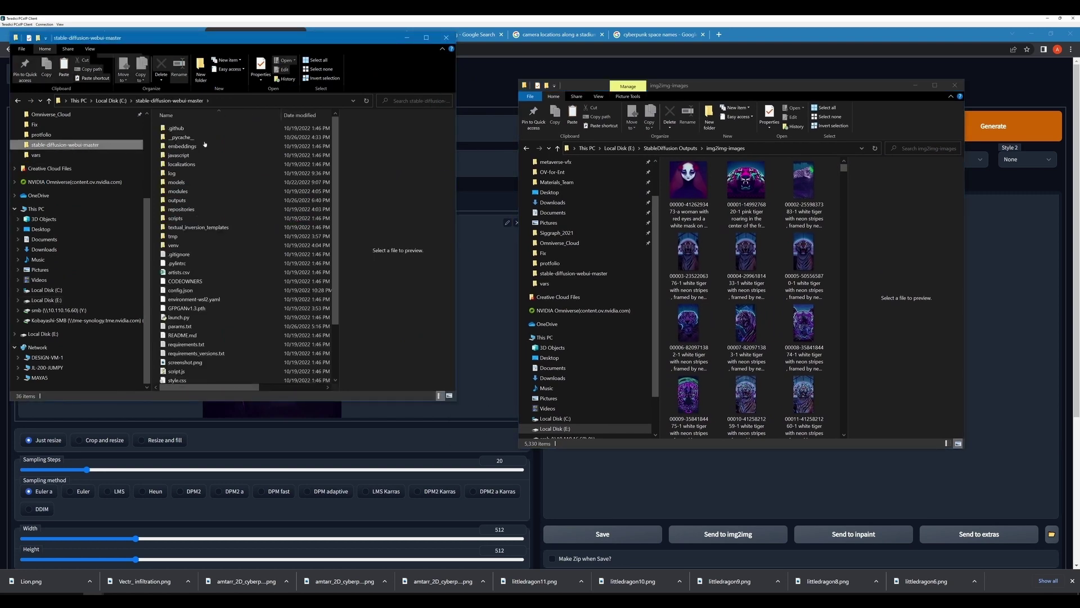
double_click(186, 201)
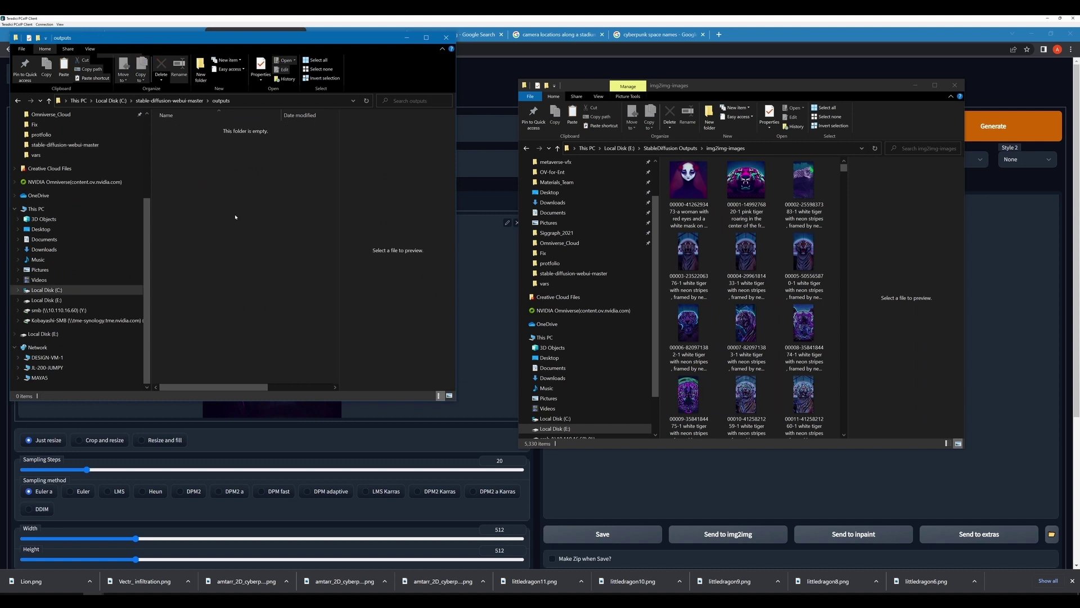
Create a folder named img2img-images in outputs, and paste the copied cheetah portrait into it.
right_click(236, 210)
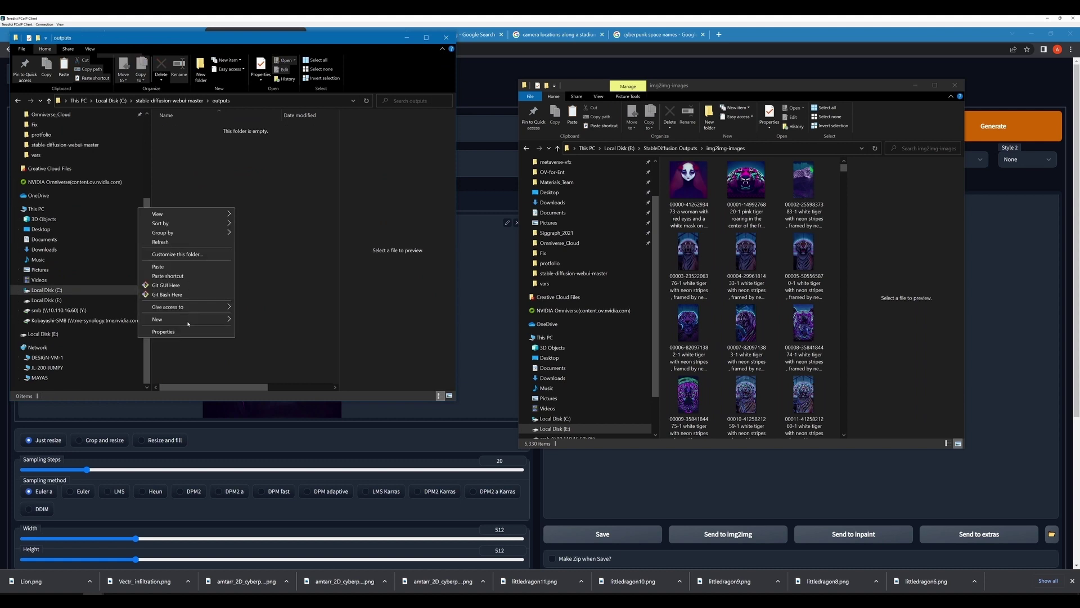
mouse_move(188, 319)
click(265, 319)
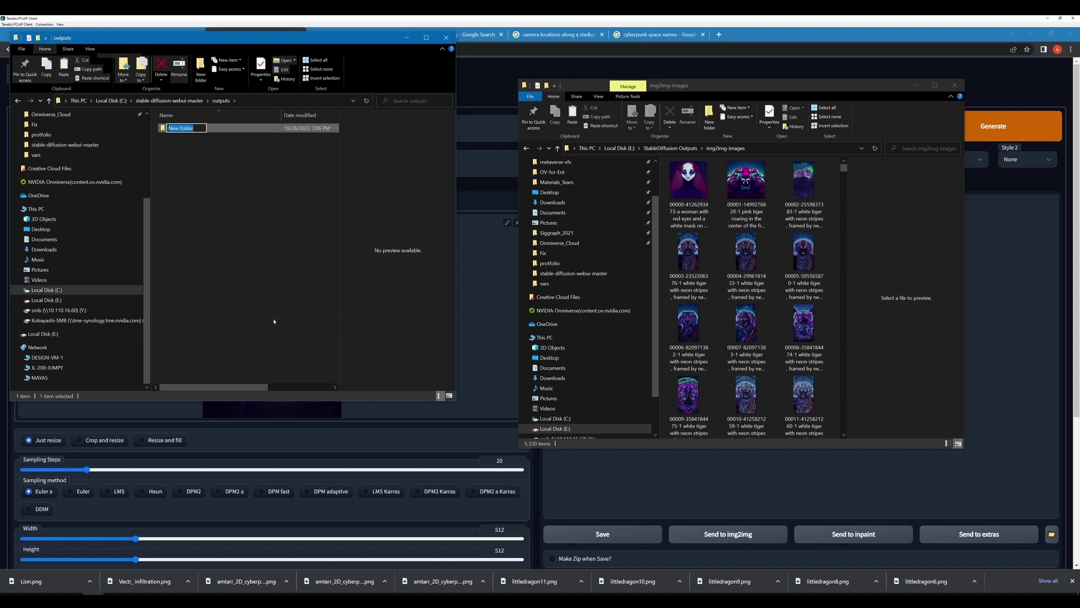
text(img2img-images)
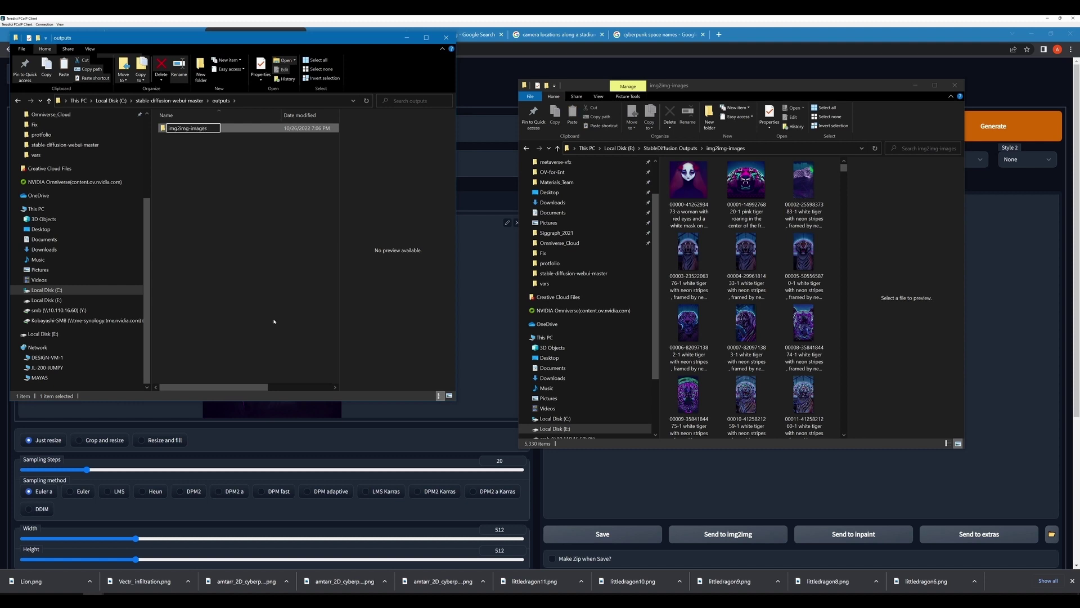
key(Return)
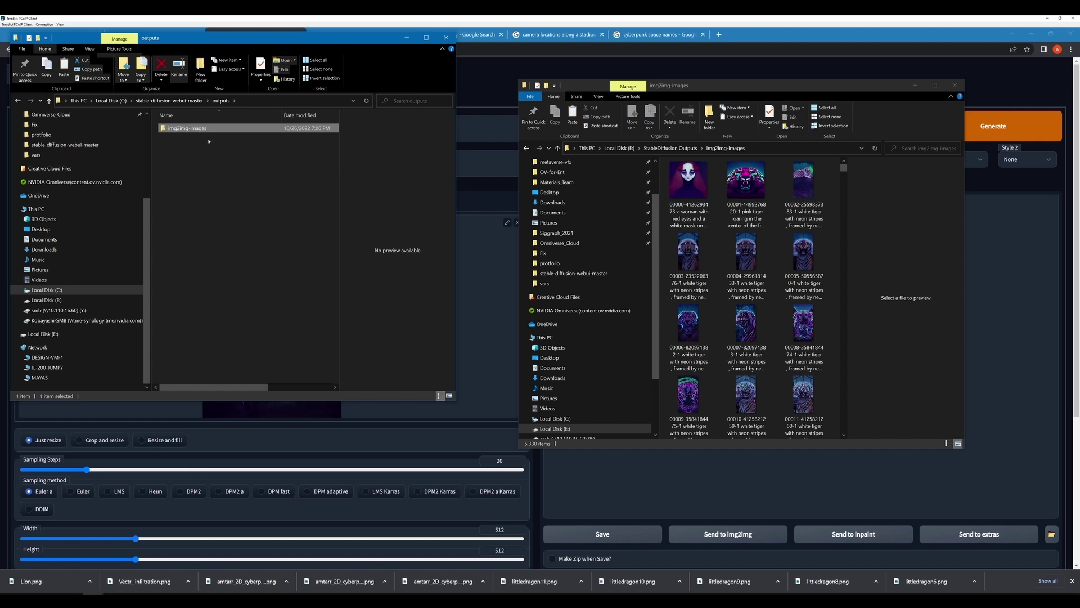
double_click(213, 133)
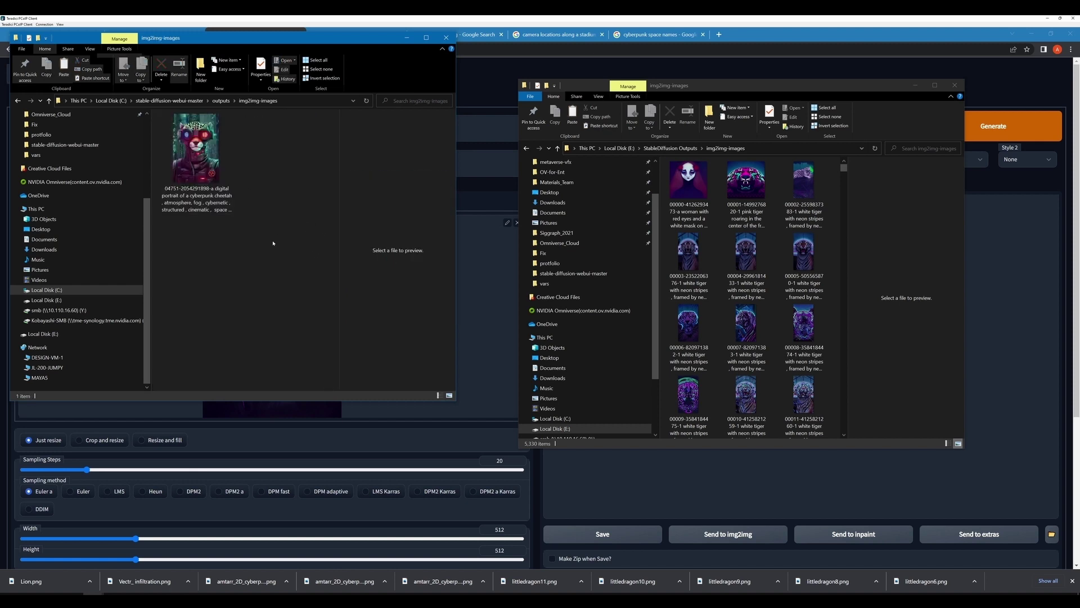
Examine the cheetah portrait's file properties, including its general information, details, previous versions, and security permissions.
click(218, 207)
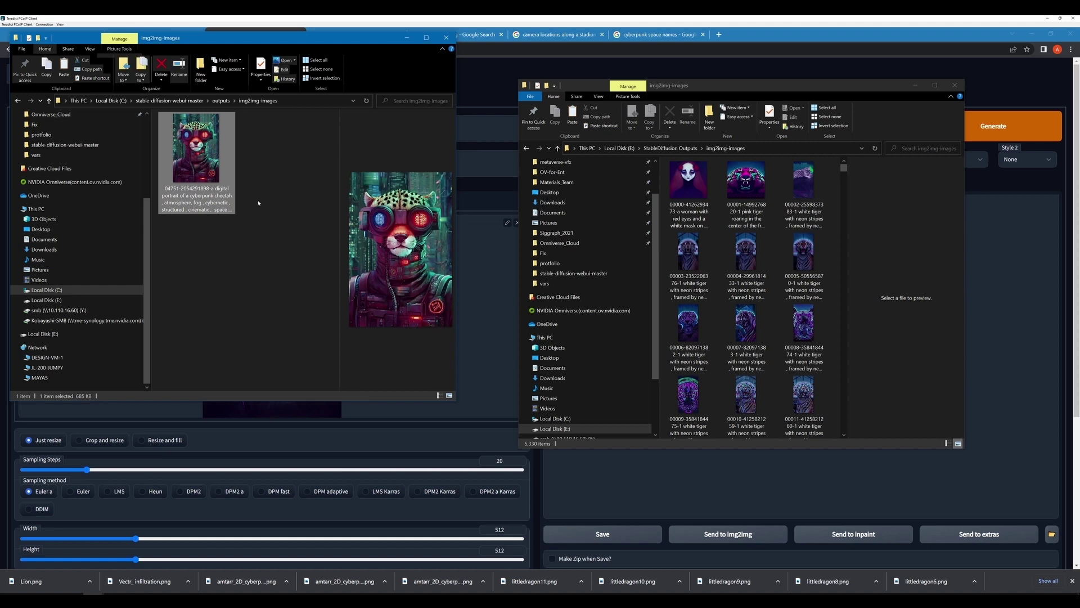
right_click(183, 201)
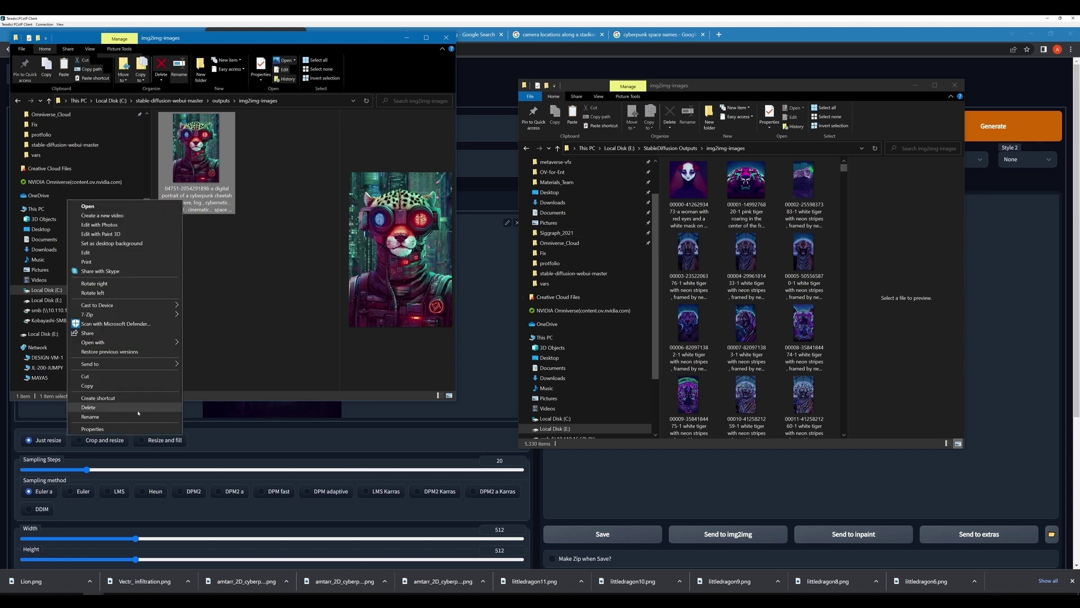
click(126, 430)
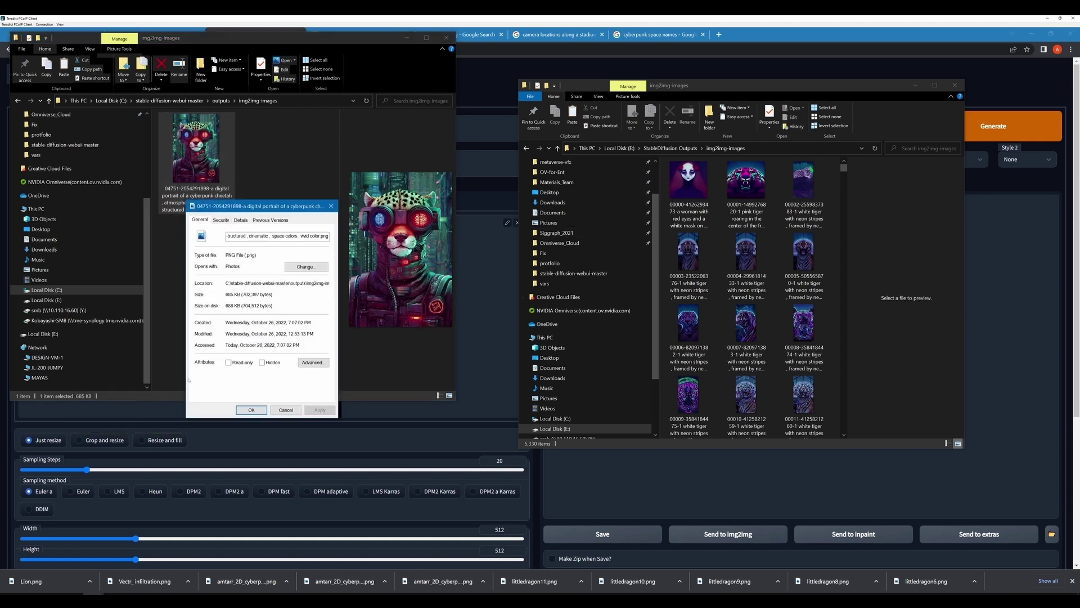
click(309, 238)
click(241, 220)
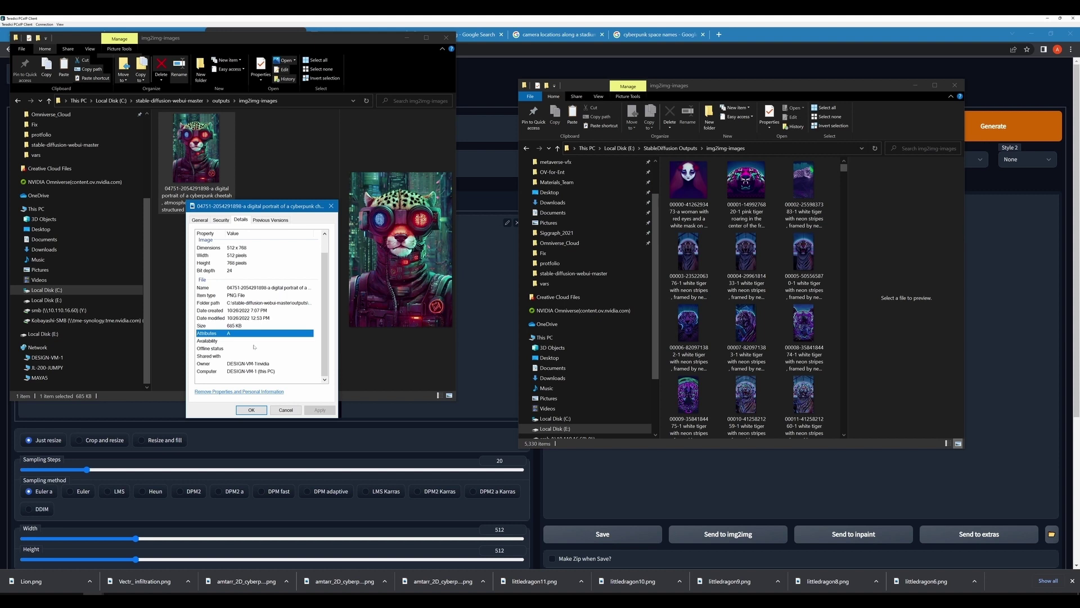
scroll(254, 346, up, 1)
click(264, 220)
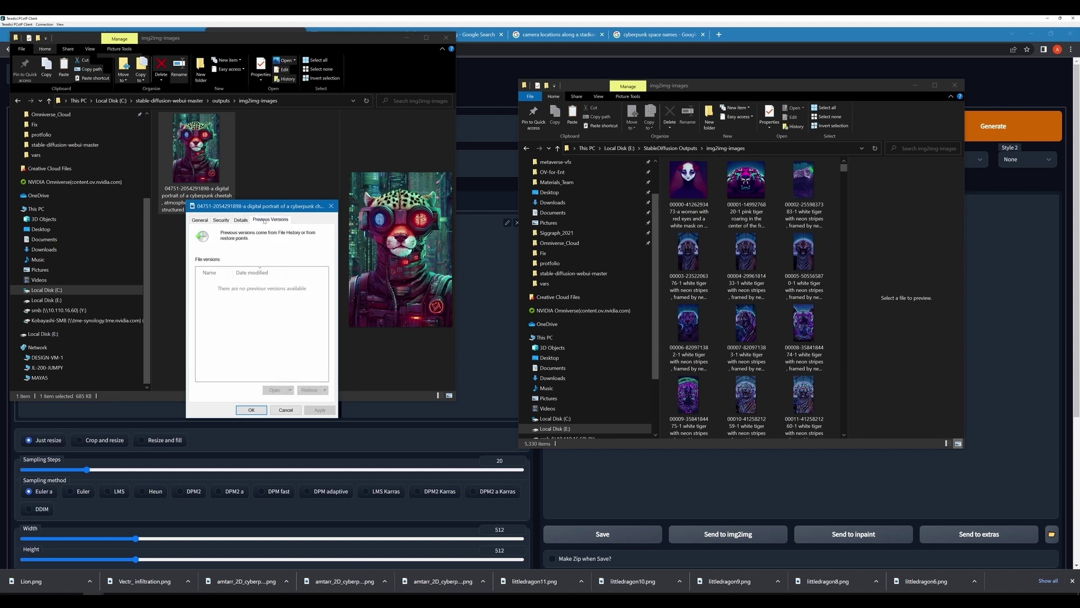
click(241, 220)
click(221, 220)
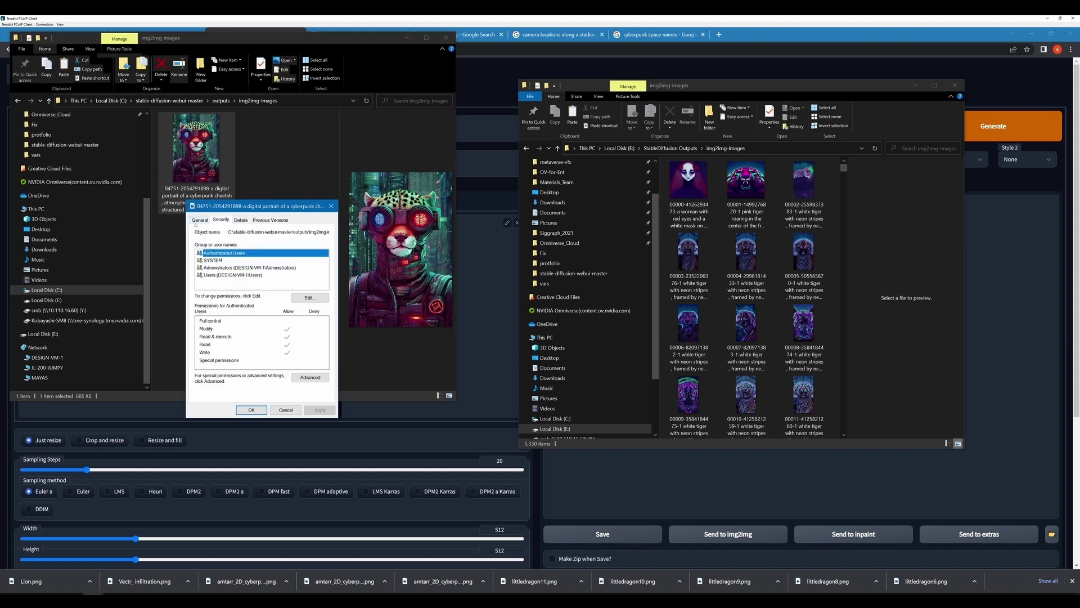
click(198, 220)
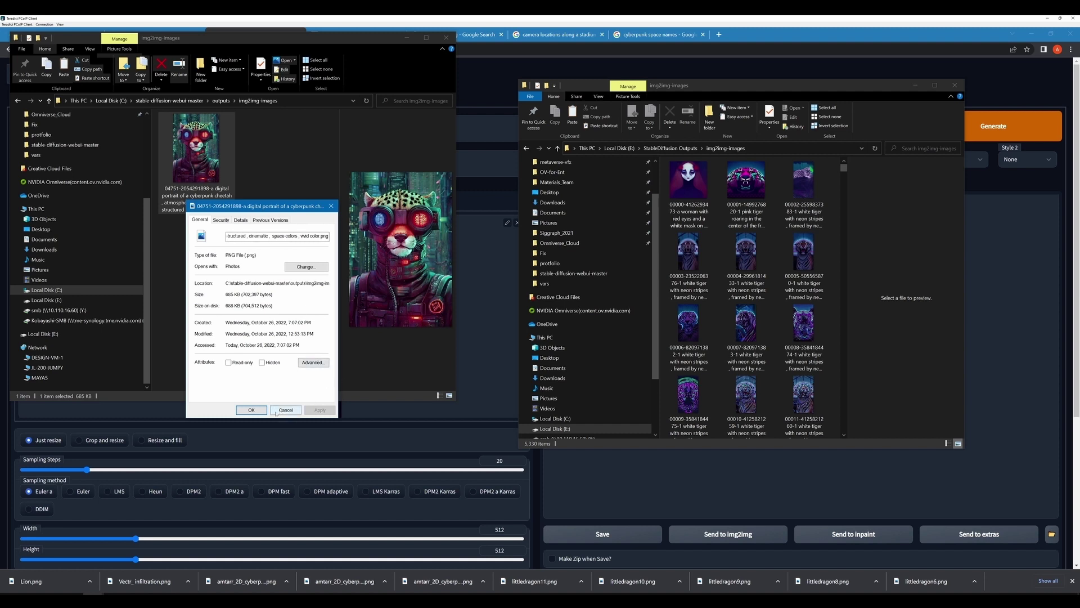
Close the file properties, load the first page of the img2img history, and copy the cheetah portrait's positive prompt from its generation info.
click(278, 411)
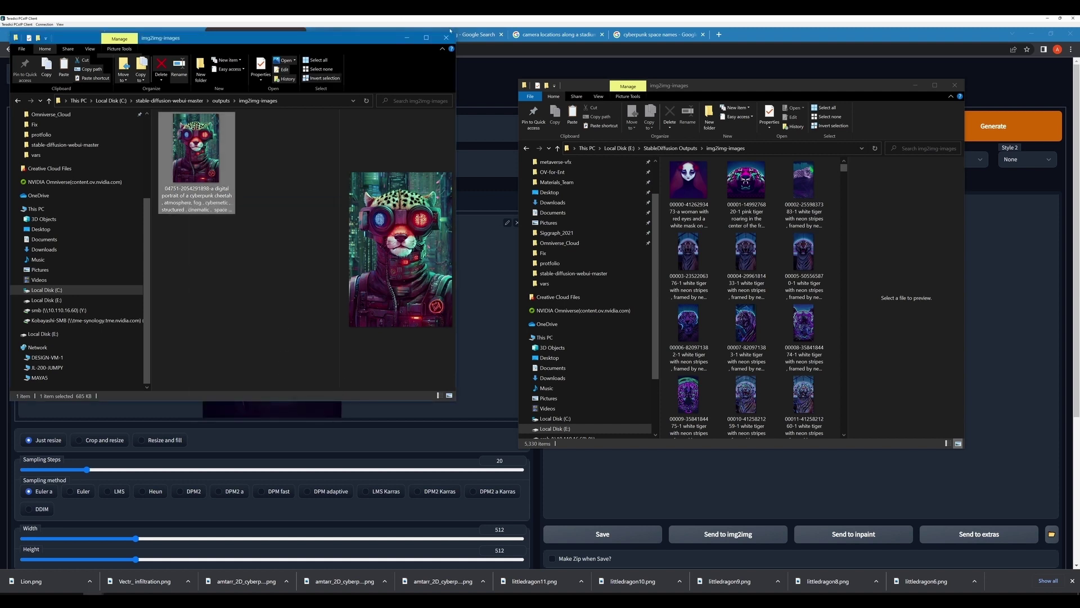
click(406, 37)
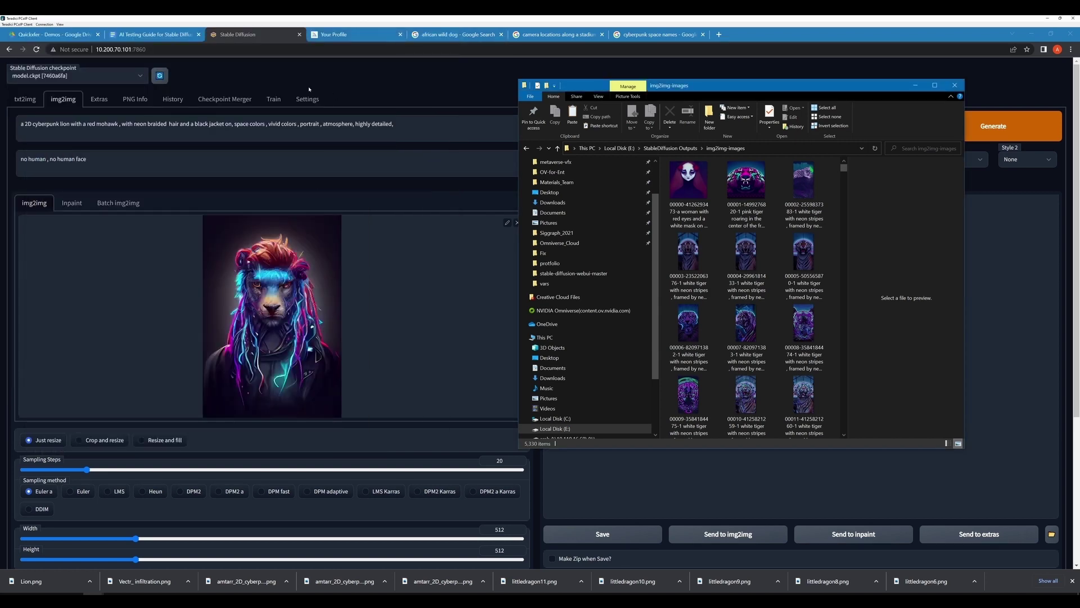
click(173, 99)
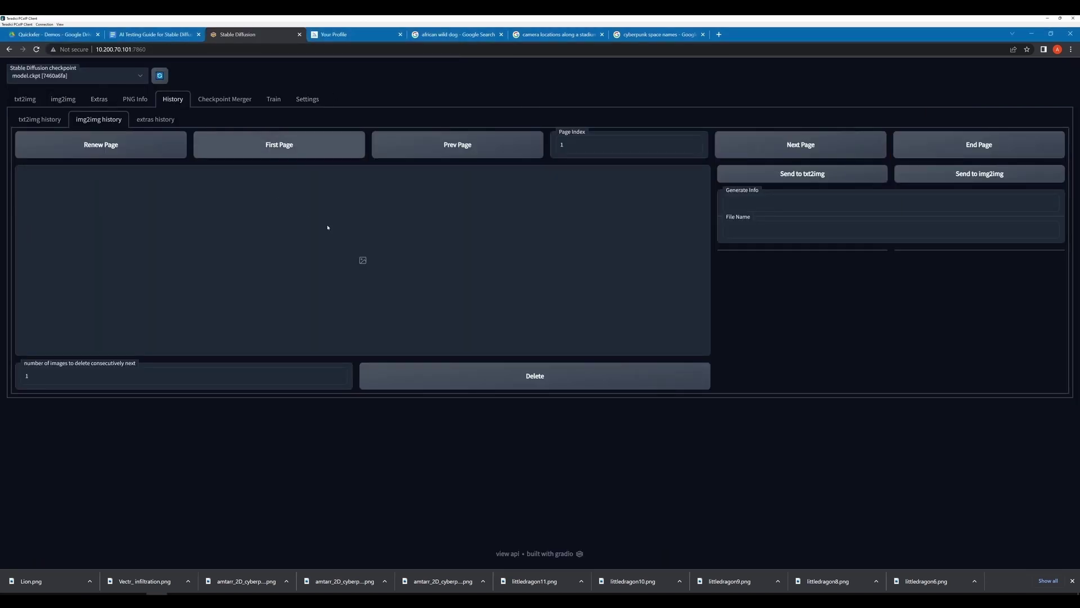
click(285, 147)
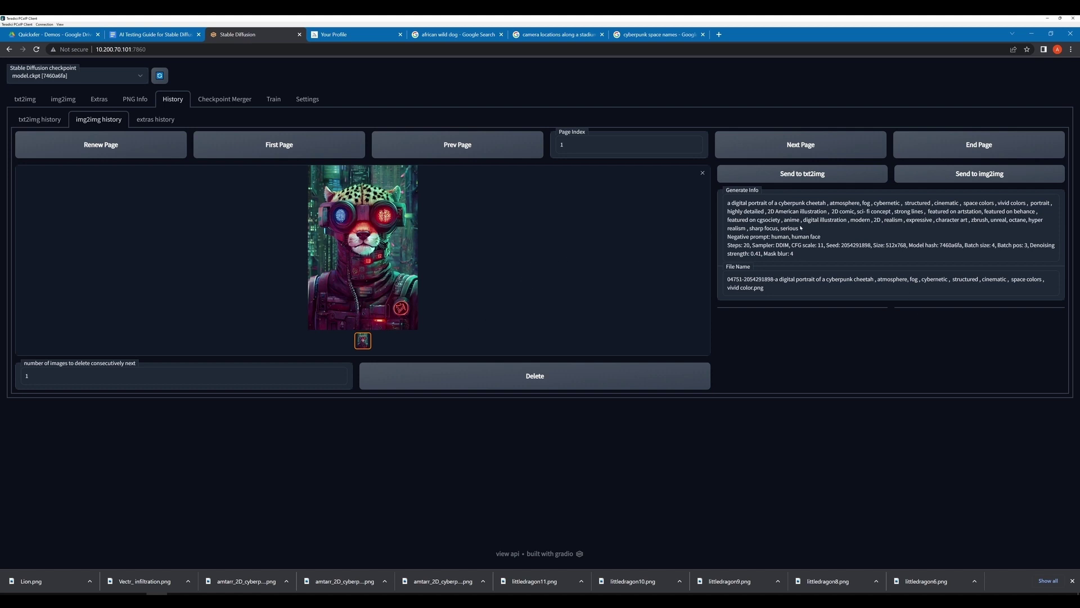
drag(798, 228, 721, 205)
key(ctrl+c)
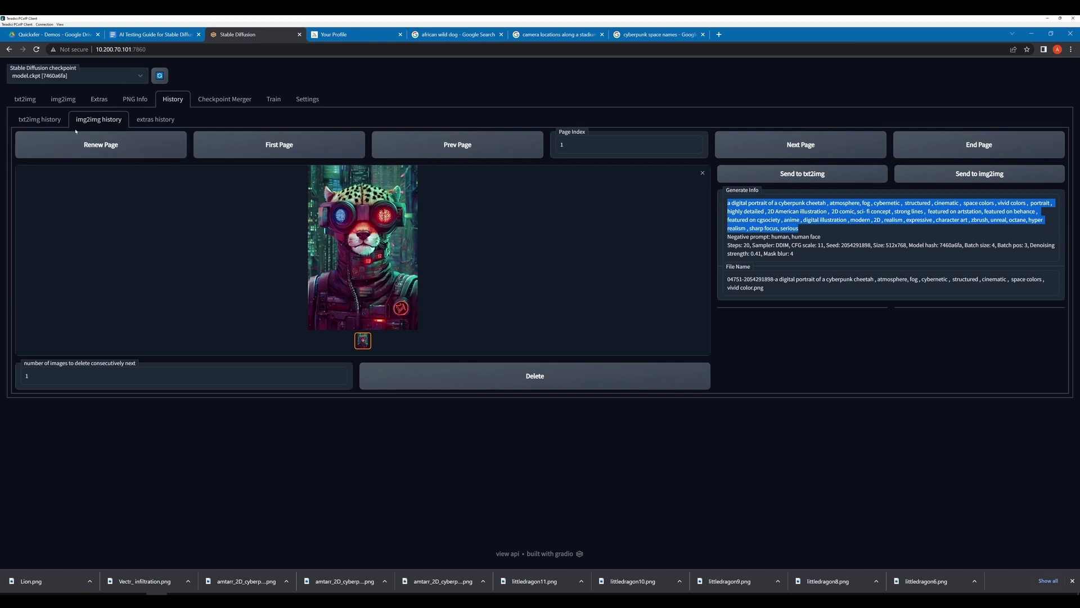
In the img2img lion prompt, replace everything after "a black jacket on" with the copied cheetah prompt.
click(63, 99)
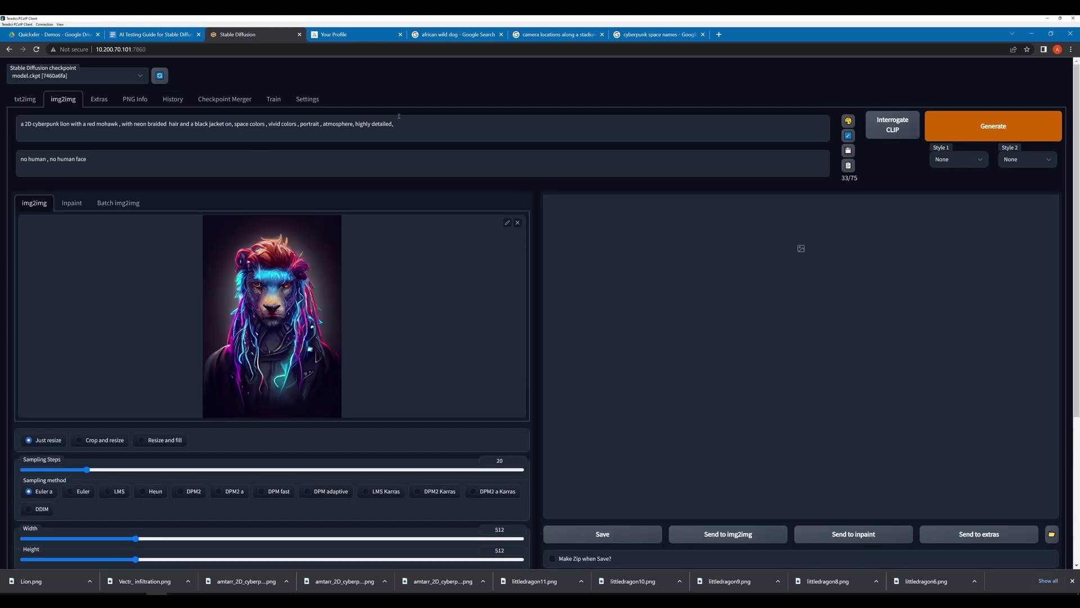
drag(406, 125, 234, 126)
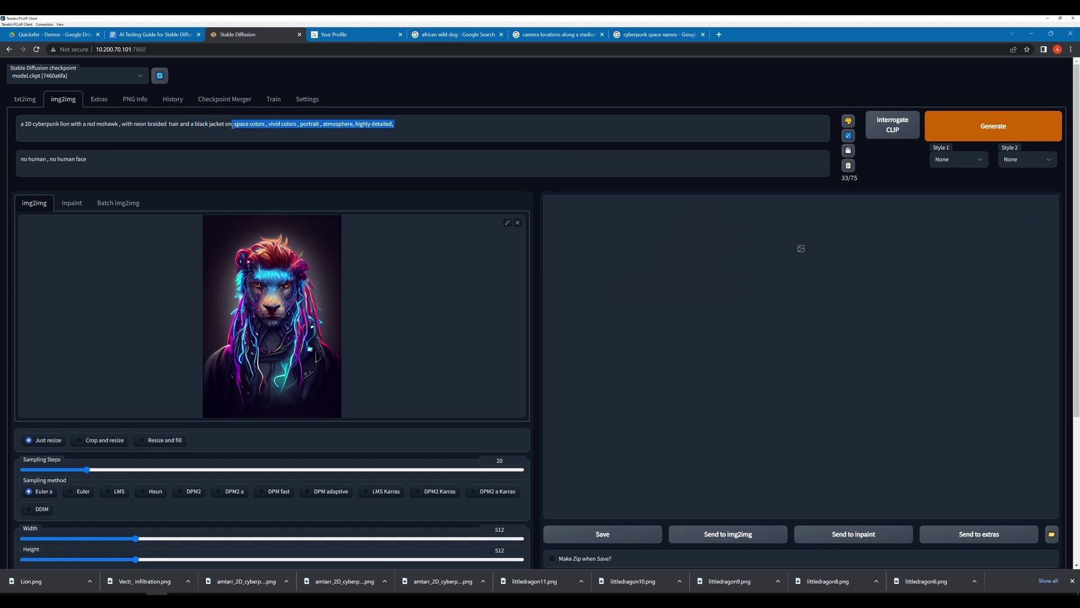
key(BackSpace)
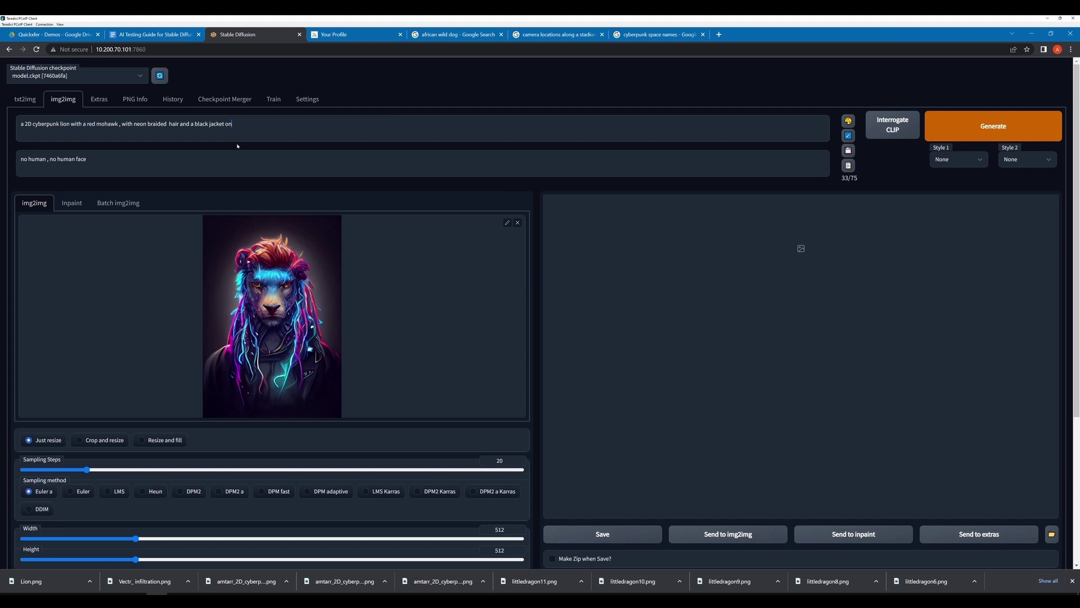
key(ctrl+v)
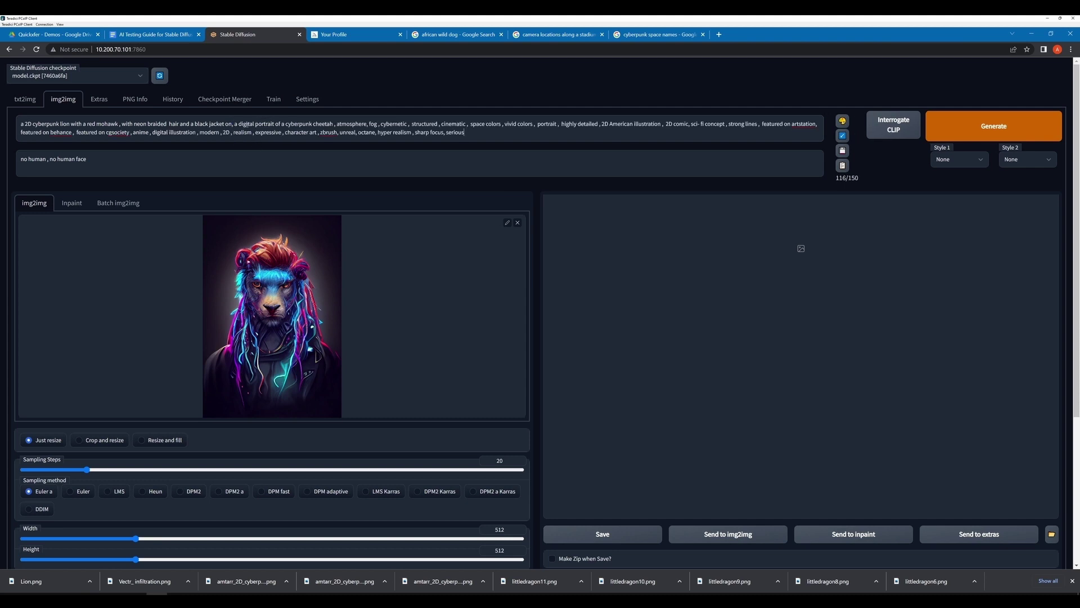
Move "a digital portrait of a" to the start of the prompt in place of "a 2D", and delete "cyberpunk cheetah".
drag(235, 124, 285, 124)
key(ctrl+c)
key(BackSpace)
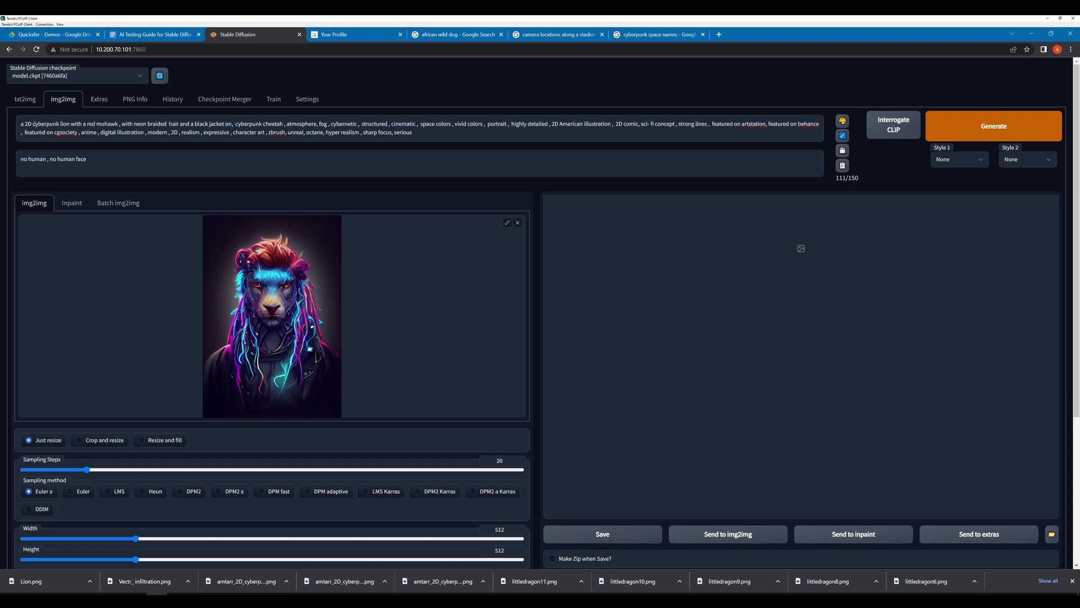
drag(33, 123, 7, 126)
key(ctrl+v)
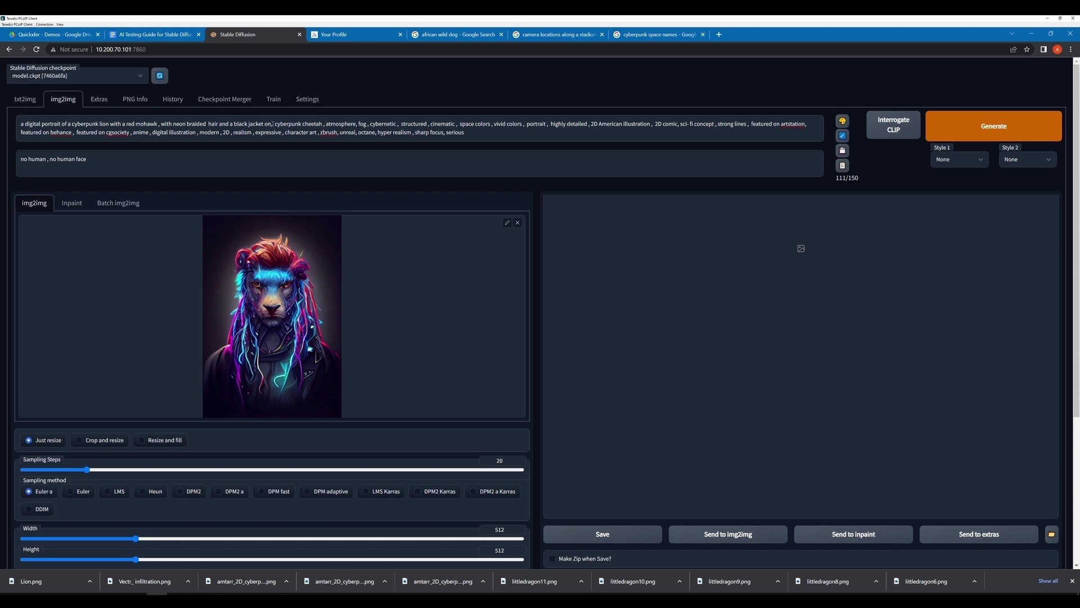
drag(272, 124, 321, 124)
key(BackSpace)
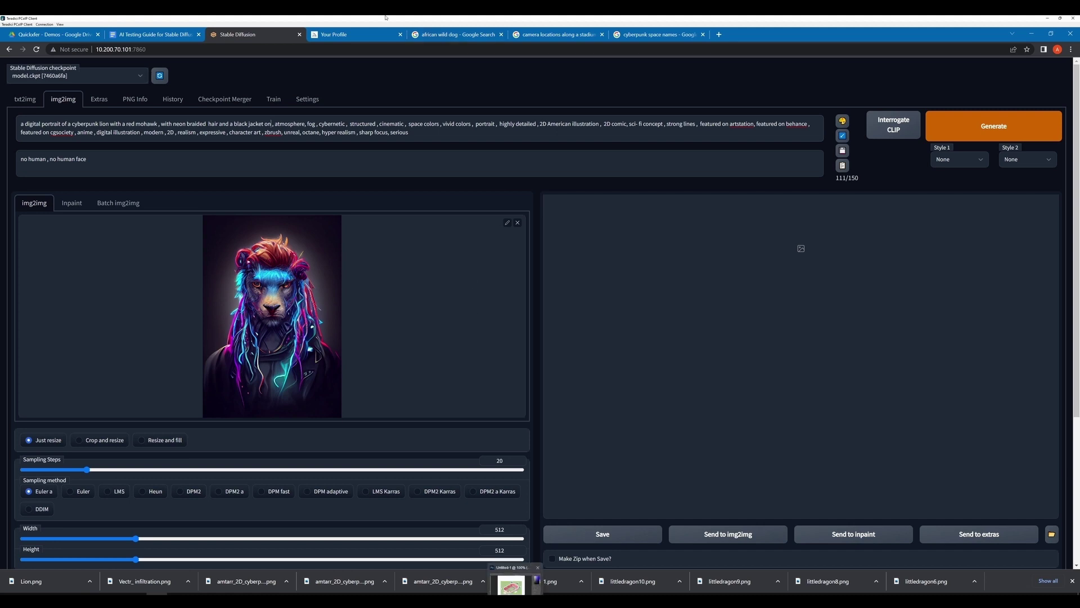
Review the first lion image and its prompt in the Midjourney profile, and return to Stable Diffusion.
click(355, 34)
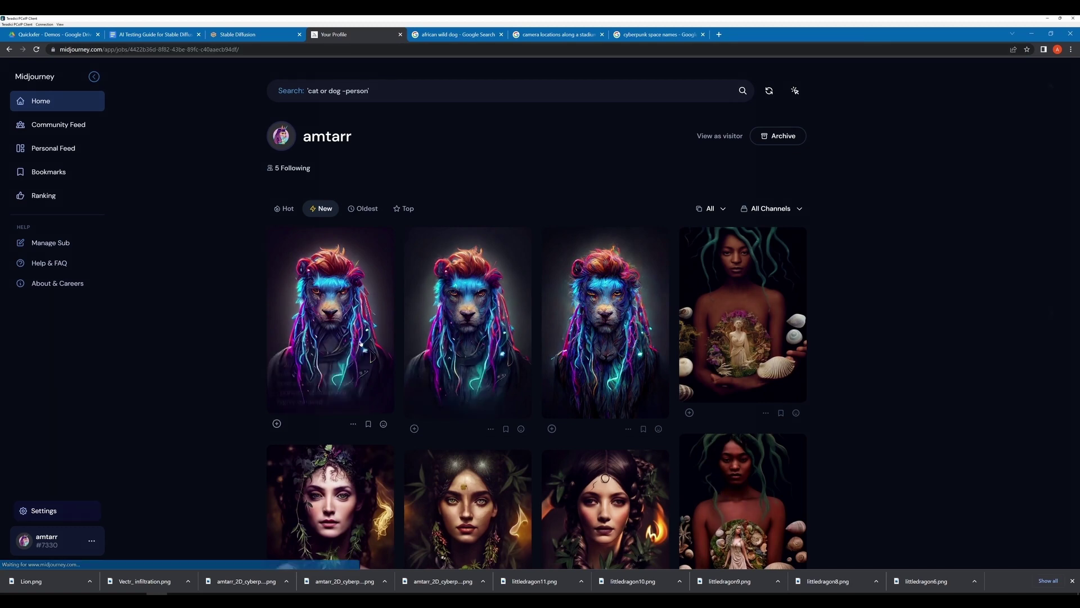
click(330, 320)
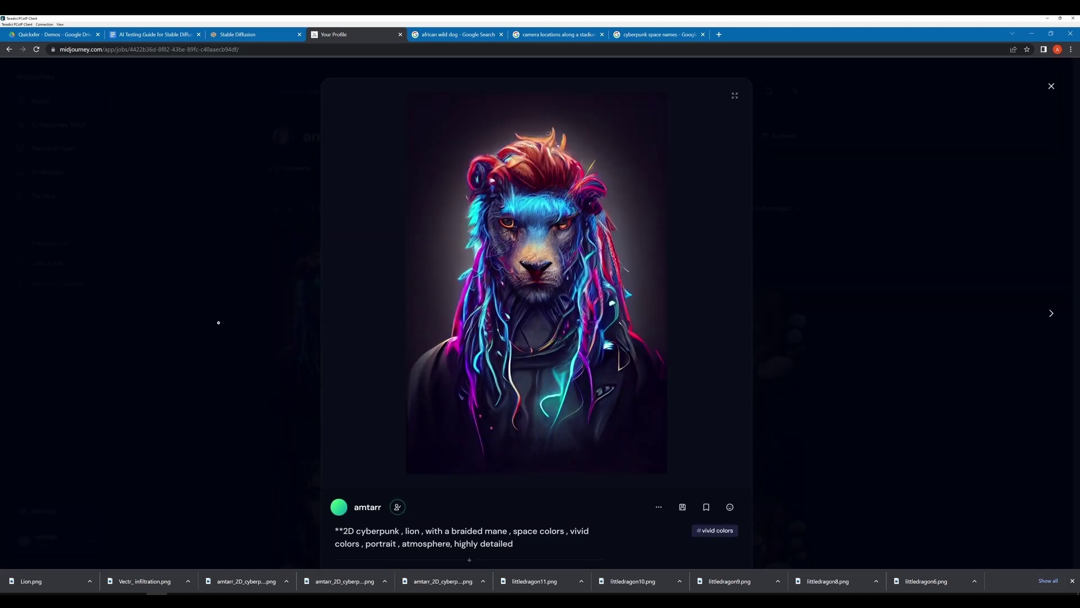
click(218, 322)
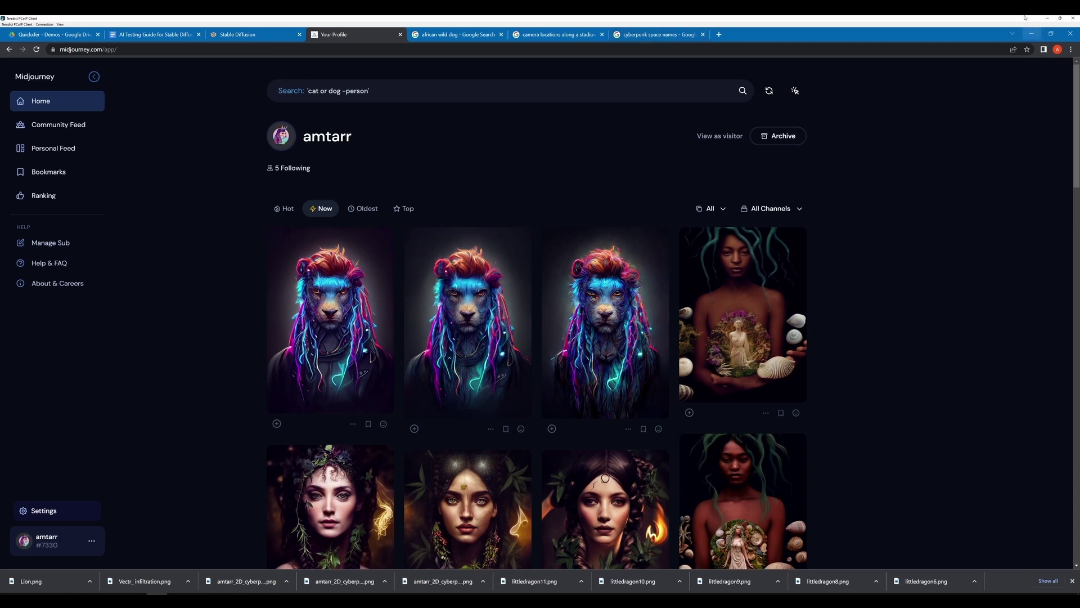
click(213, 34)
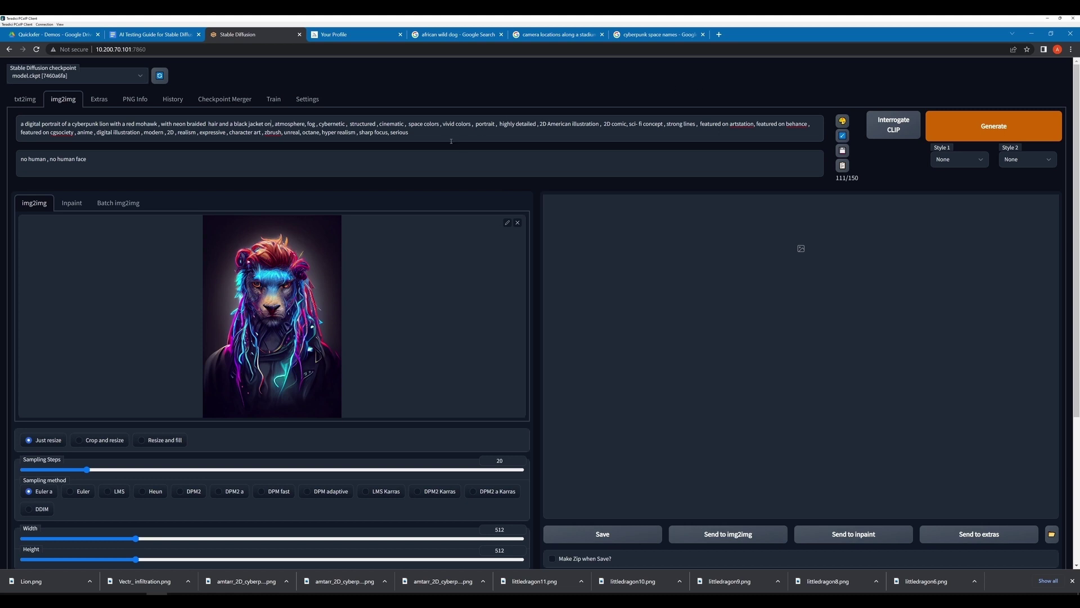
Replace the final prompt keyword "serious" with "brave".
drag(409, 133, 391, 133)
key(BackSpace)
text(brave)
Set the CFG Scale to 15.
scroll(294, 343, down, 4)
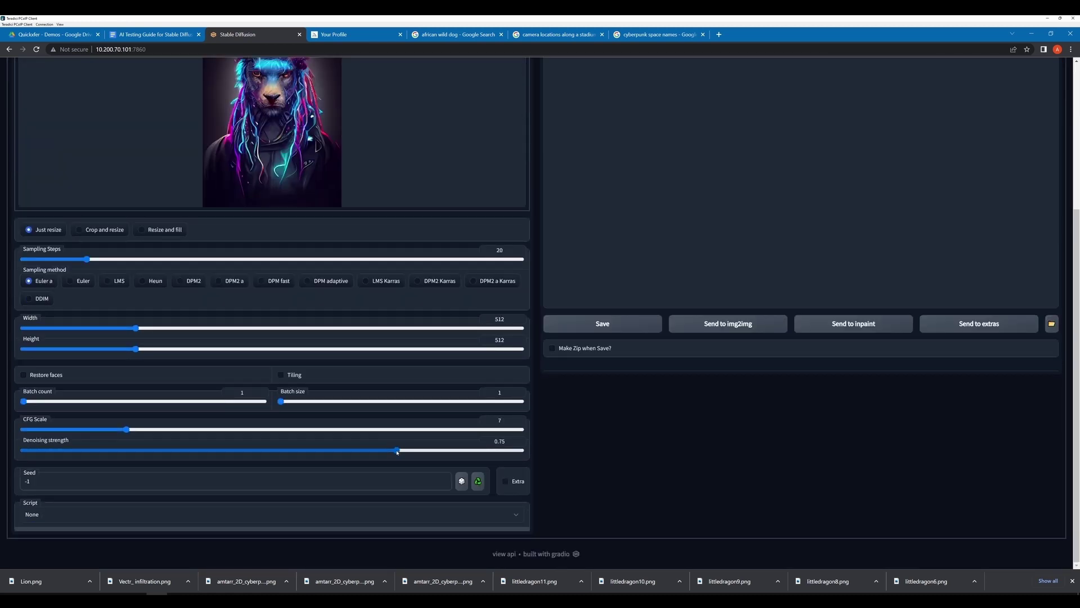
click(492, 420)
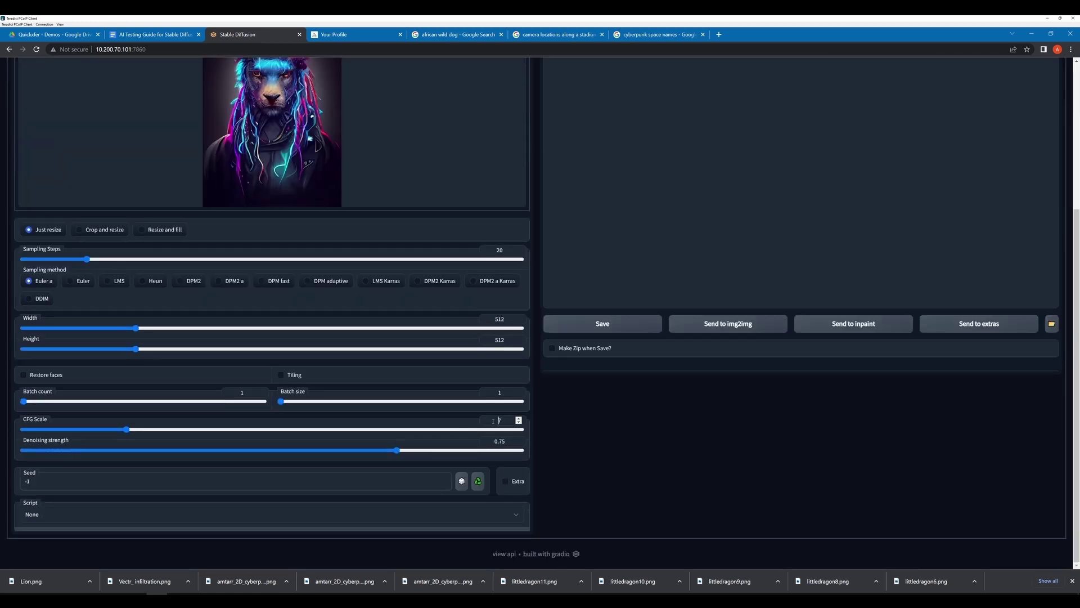
drag(496, 421, 509, 422)
text(15)
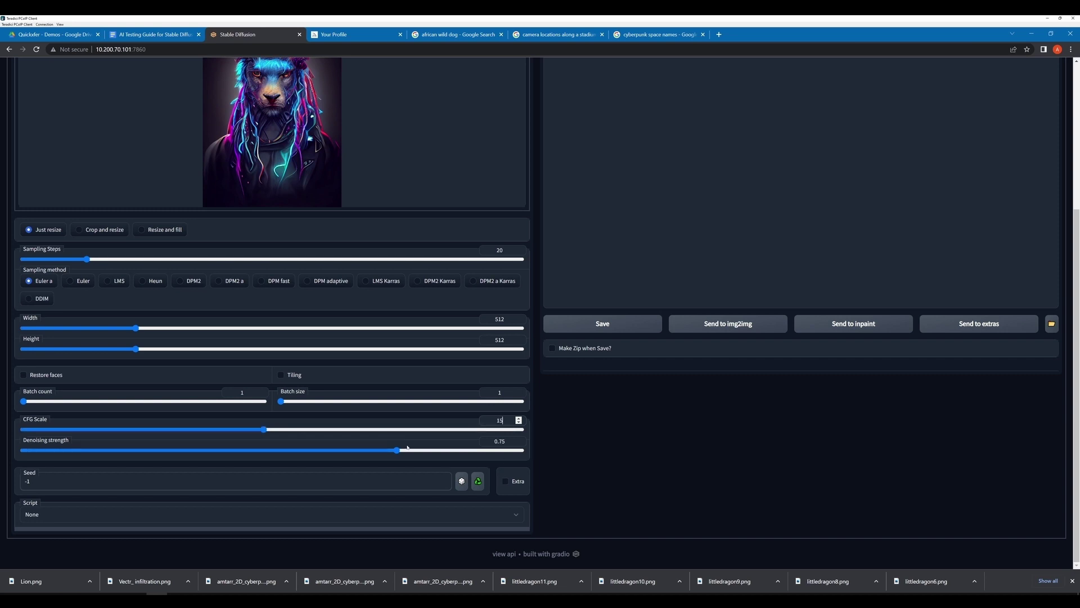
Set the denoising strength to .65.
drag(494, 441, 505, 441)
text(6)
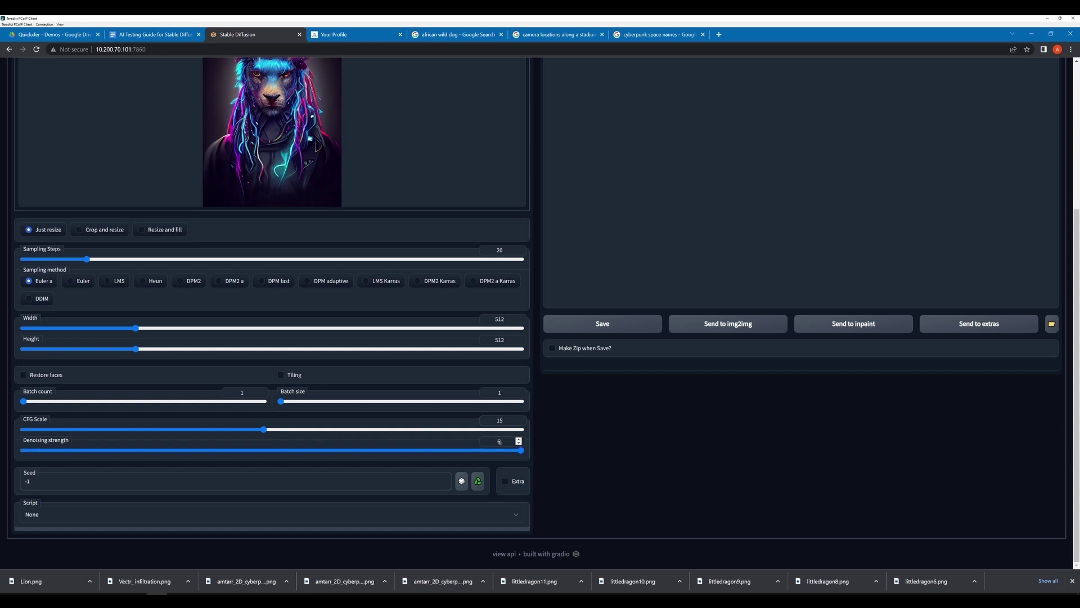
text(.5)
key(BackSpace)
key(BackSpace)
key(BackSpace)
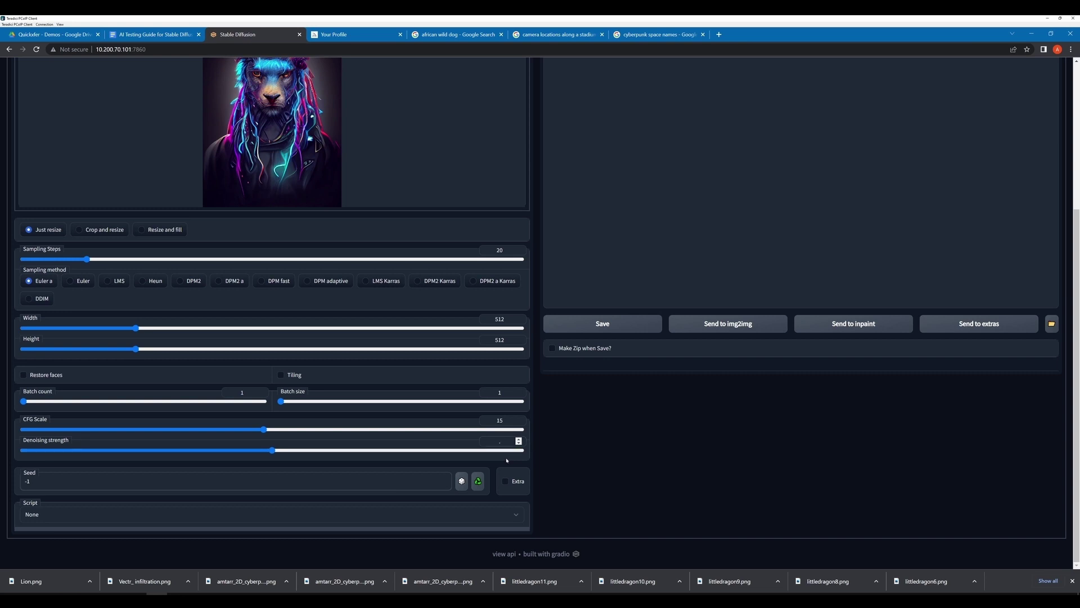
text(.65)
Change the sampling method to DDIM and generate images with a batch size of 4.
scroll(561, 436, up, 1)
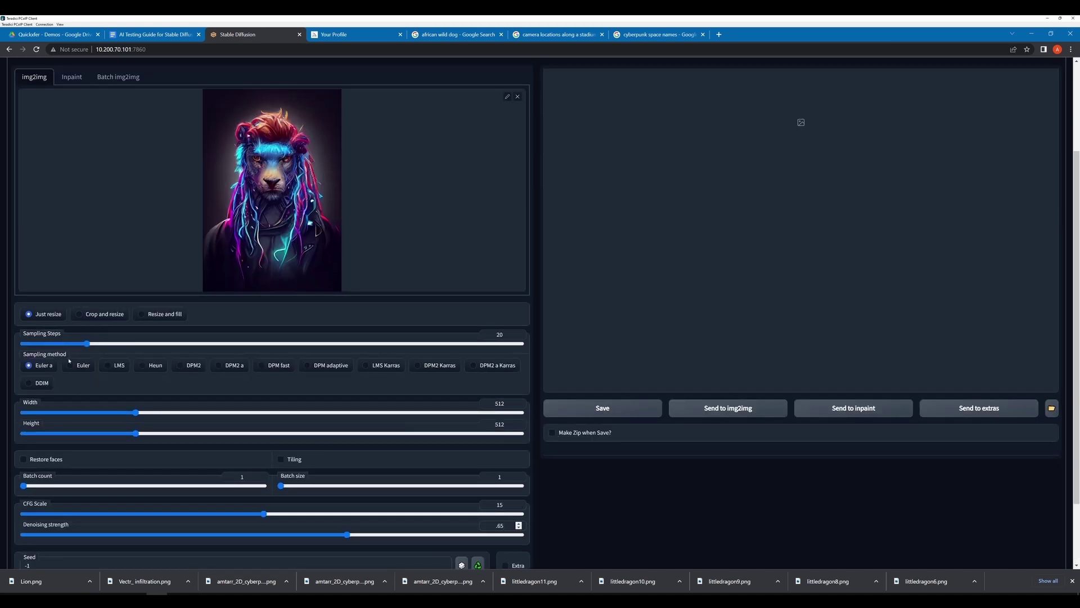
click(35, 386)
scroll(365, 530, down, 1)
double_click(500, 434)
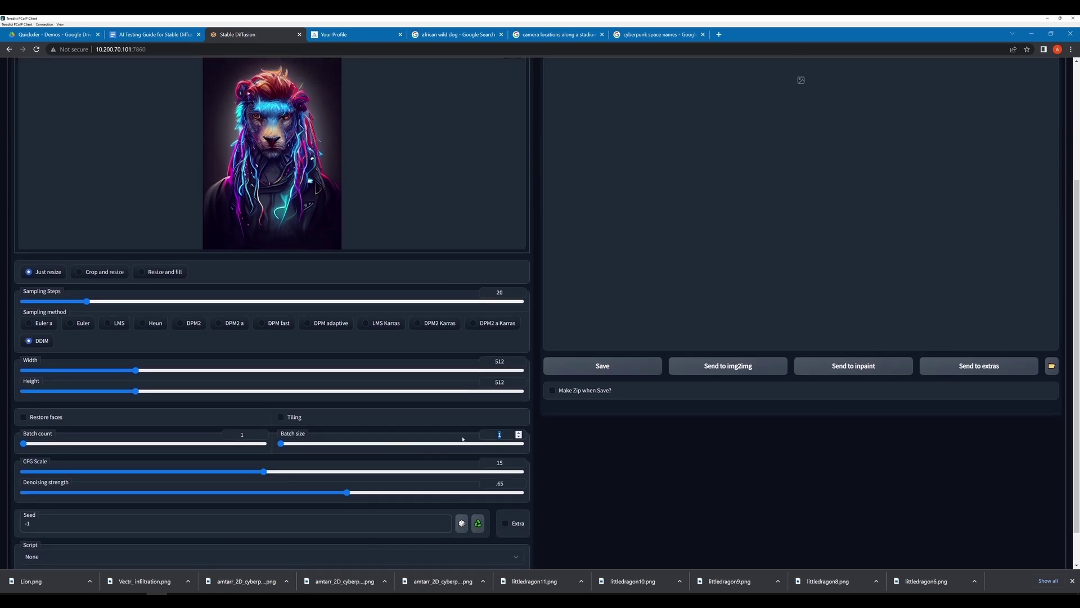
text(4)
click(726, 366)
scroll(608, 400, up, 1)
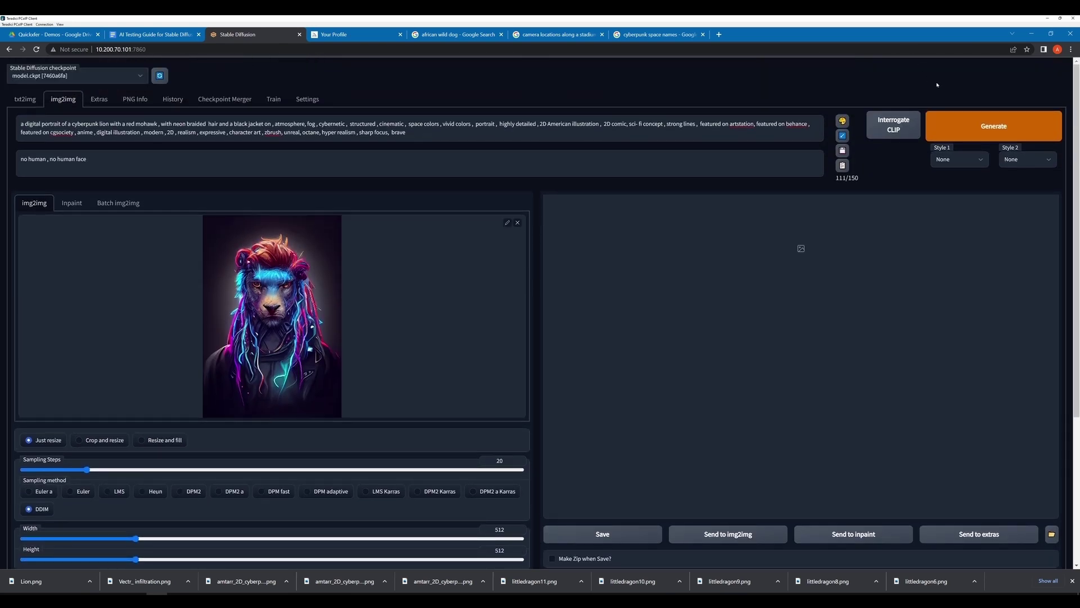
click(956, 124)
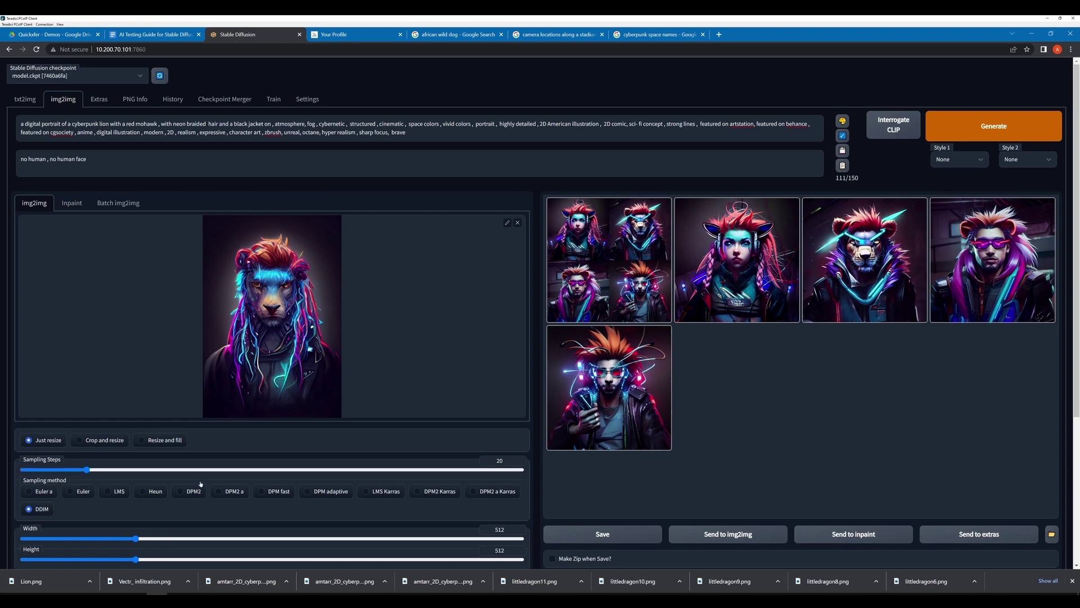
Set the output image height to 768.
scroll(198, 473, down, 2)
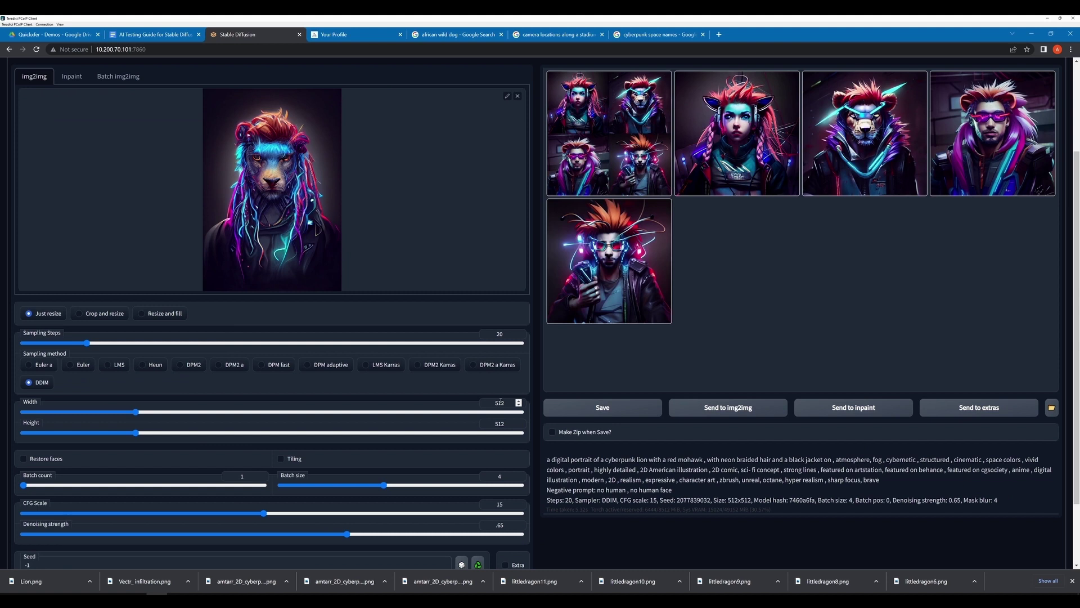
double_click(500, 423)
text(76)
text(4)
drag(511, 425, 431, 422)
text(768)
Generate several new batches of lion portraits at the 512 by 768 size.
scroll(381, 225, up, 3)
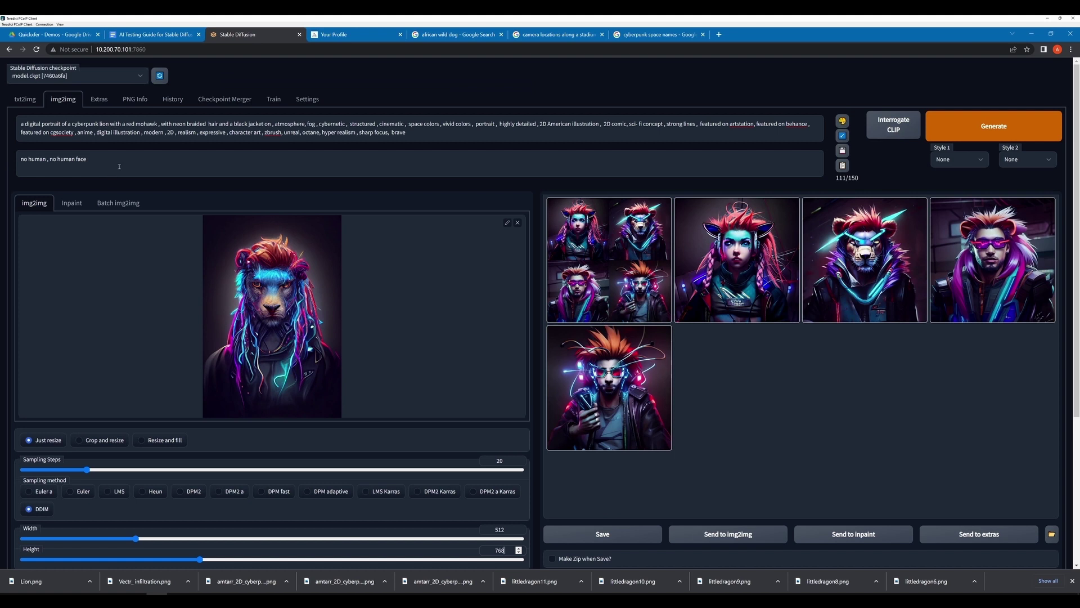
drag(118, 165, 20, 160)
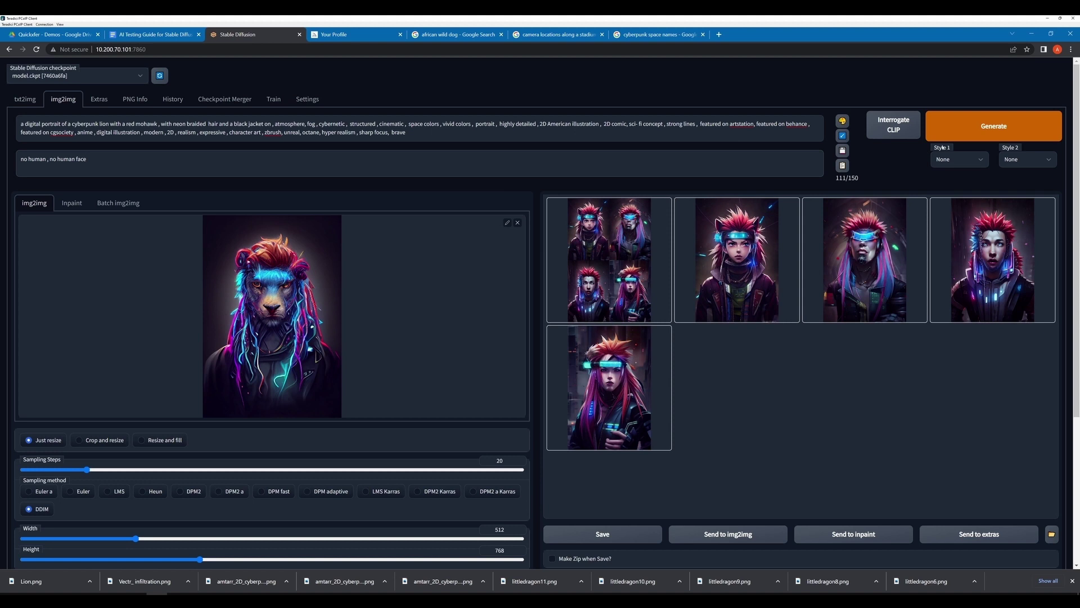
click(963, 135)
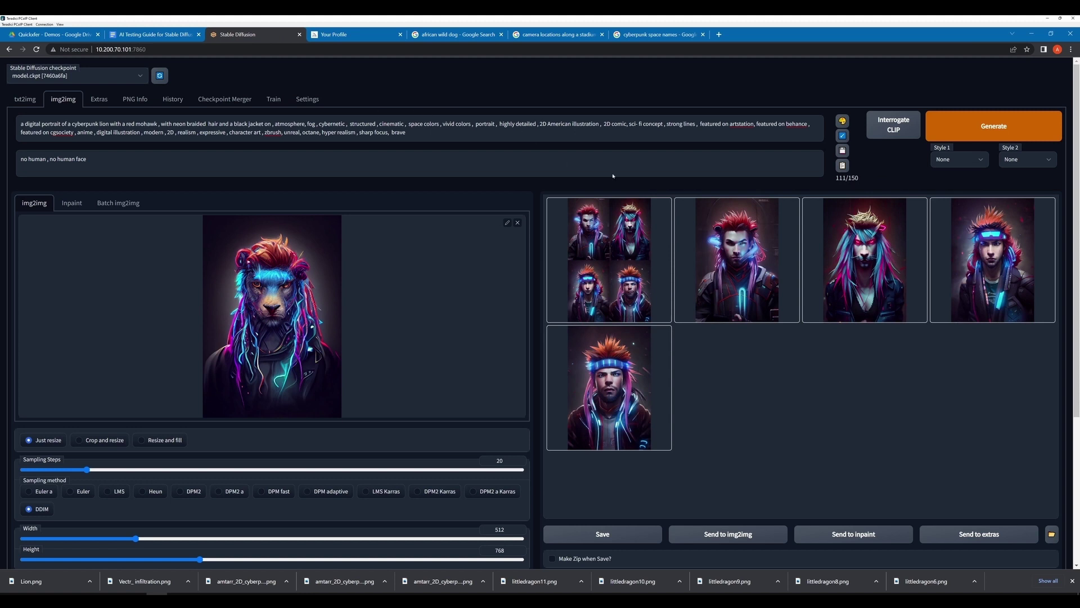
click(962, 120)
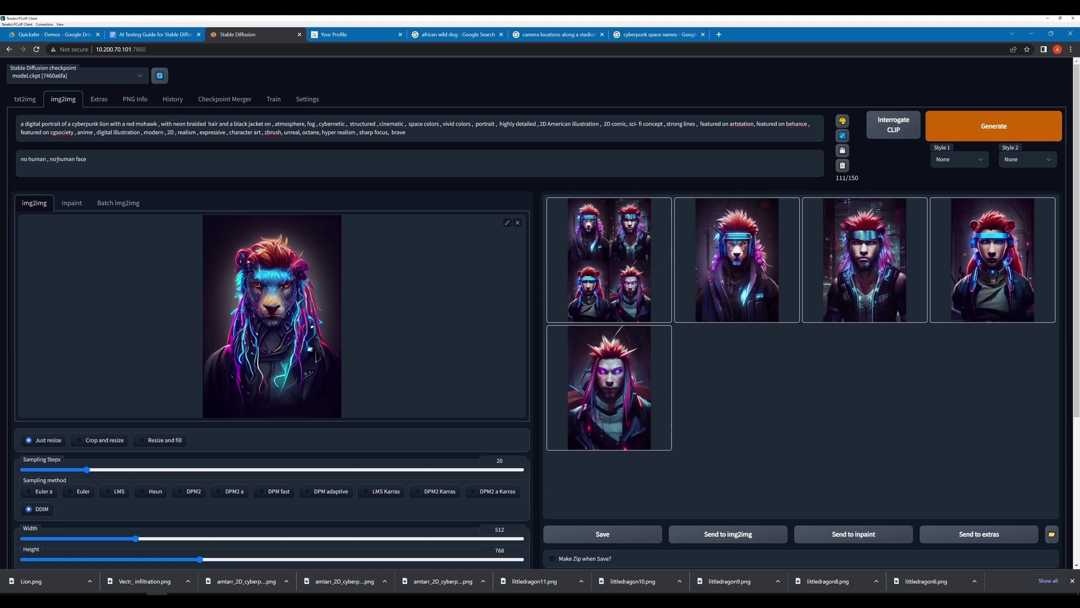
Remove both occurrences of "no" from the negative prompt so it reads "human , human face".
click(57, 159)
key(BackSpace)
key(BackSpace)
key(BackSpace)
key(BackSpace)
Generate another batch with the corrected negative prompt and enlarge the blue-faced lion with the red mohawk.
key(ctrl+Return)
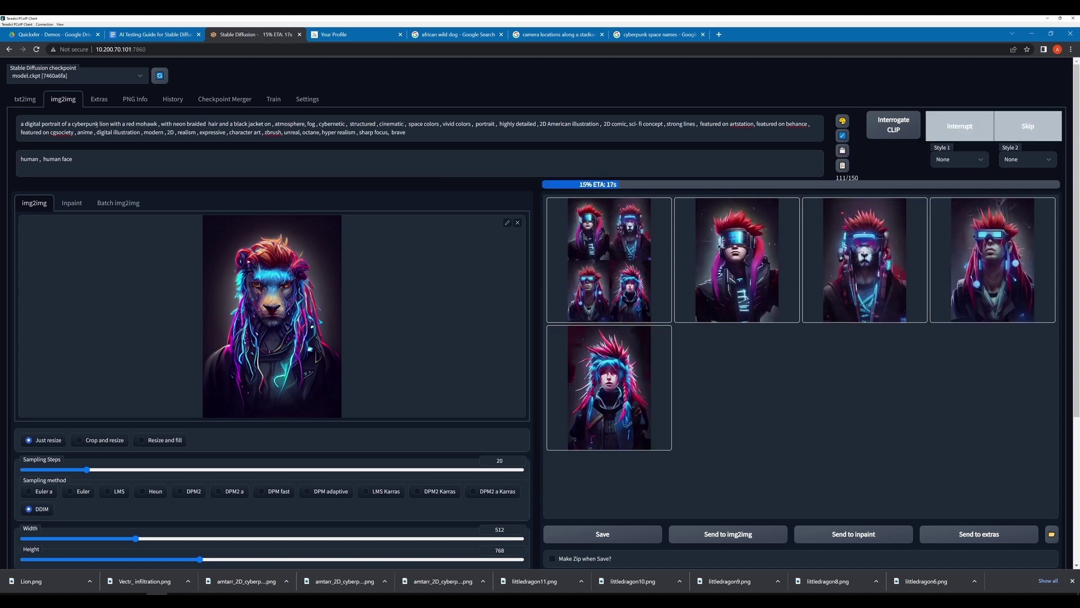
double_click(213, 123)
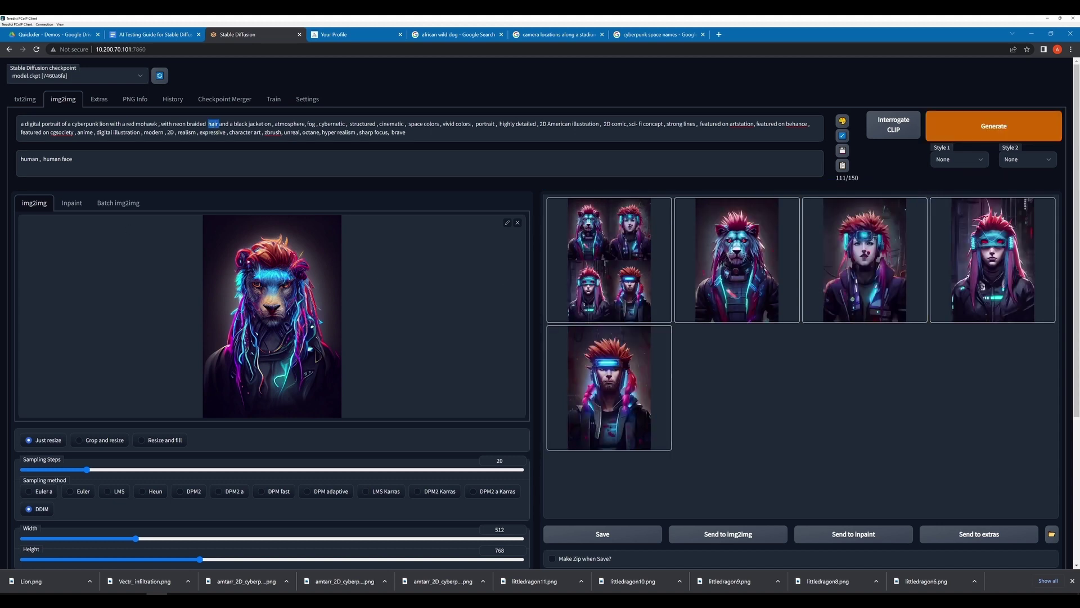
click(711, 284)
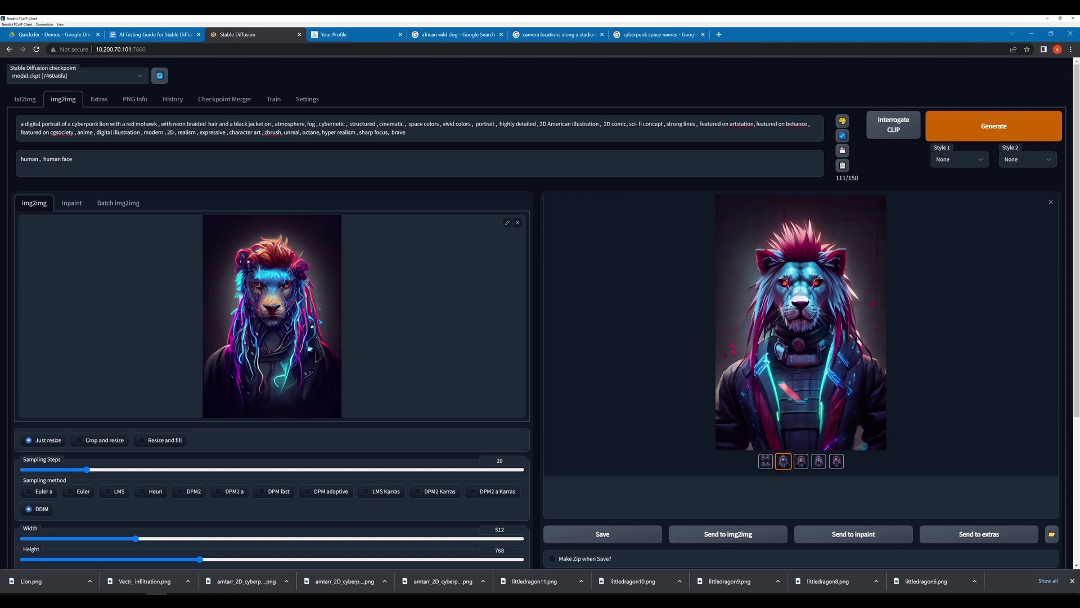
Delete "zbrush" and "with a red mohawk" from the positive prompt, and replace "hair" with "main".
double_click(273, 133)
key(BackSpace)
key(BackSpace)
double_click(219, 124)
text(main)
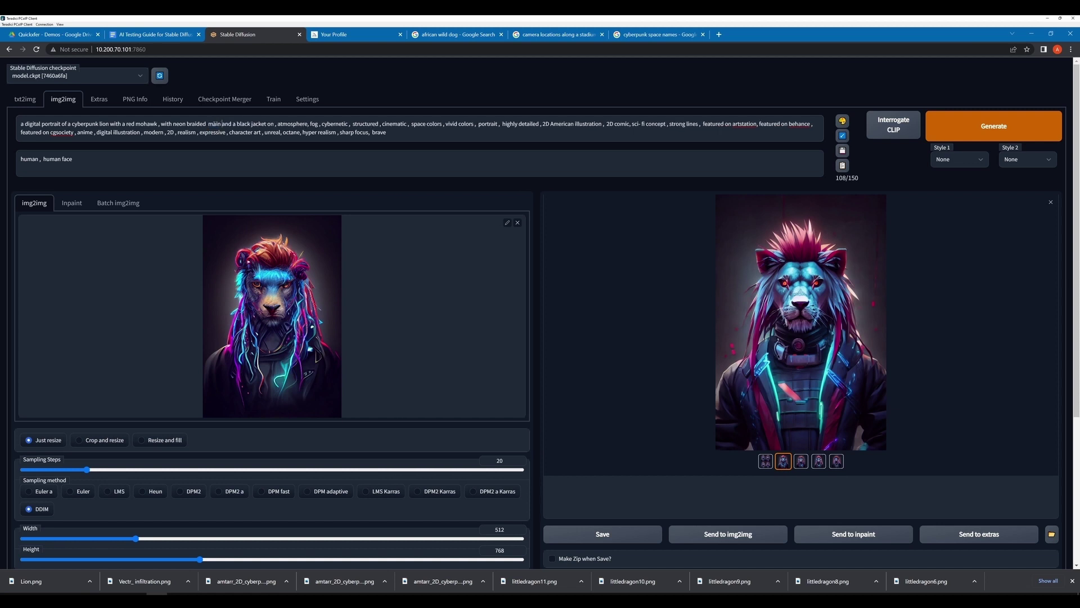
drag(158, 124, 109, 125)
key(BackSpace)
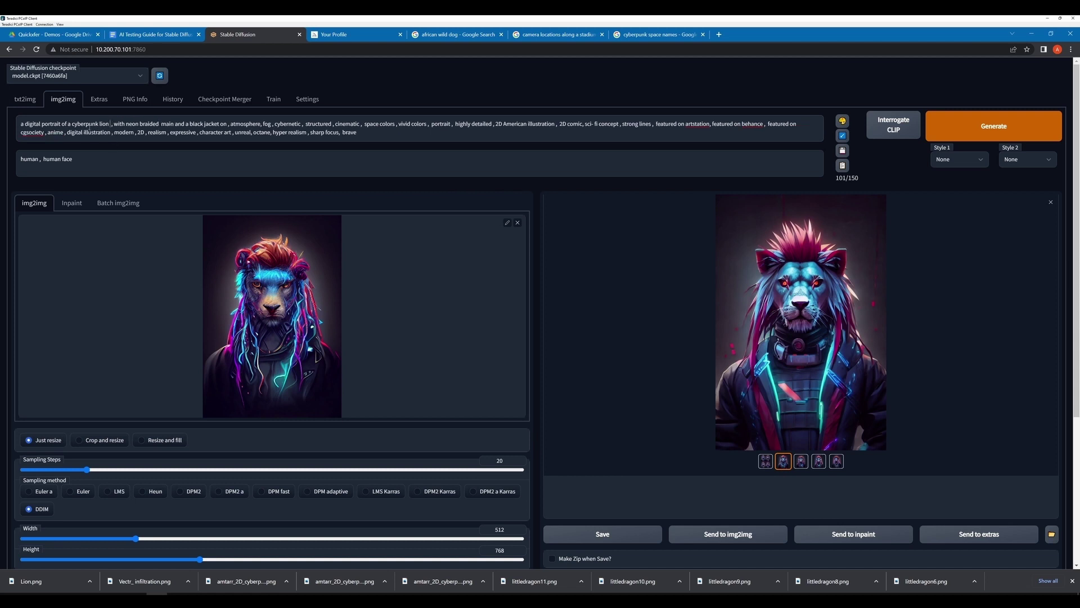
Remove the extra space after "cyberpunk lion" in the positive prompt, then generate a new batch and display its grid.
key(BackSpace)
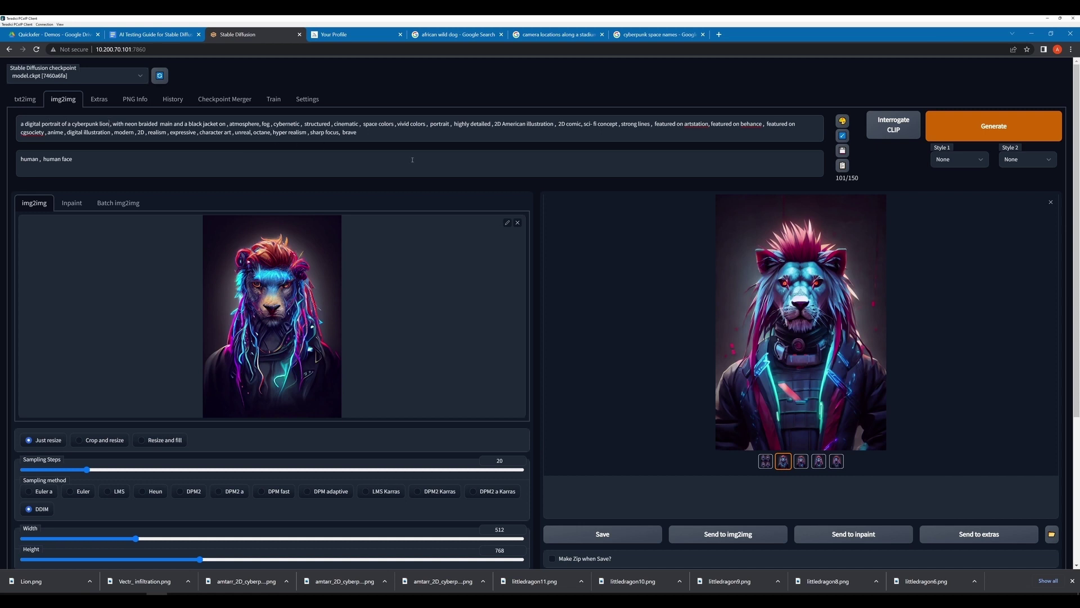
click(990, 125)
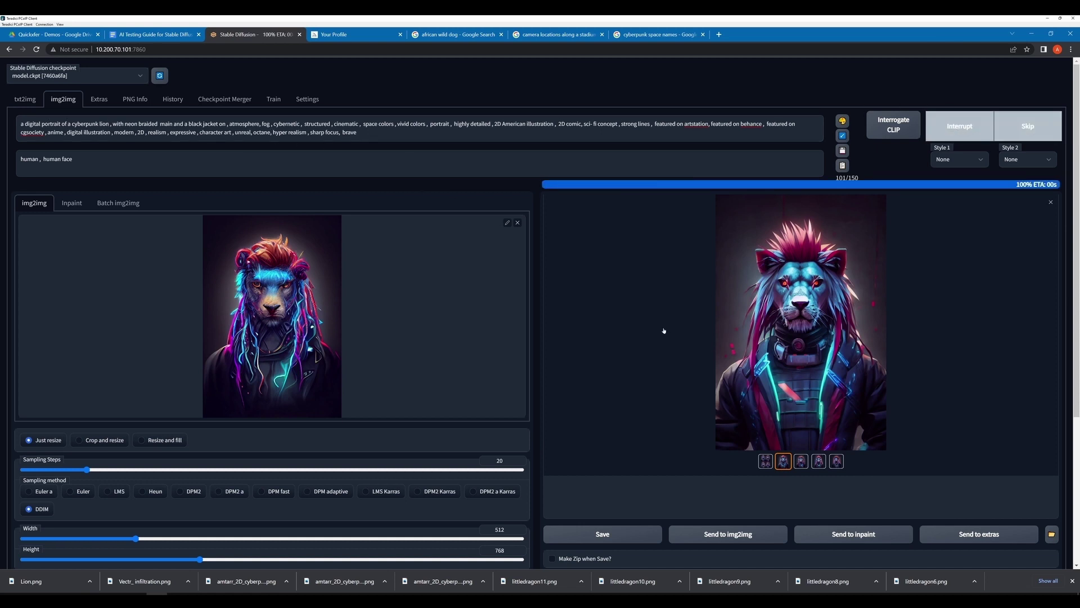
click(764, 462)
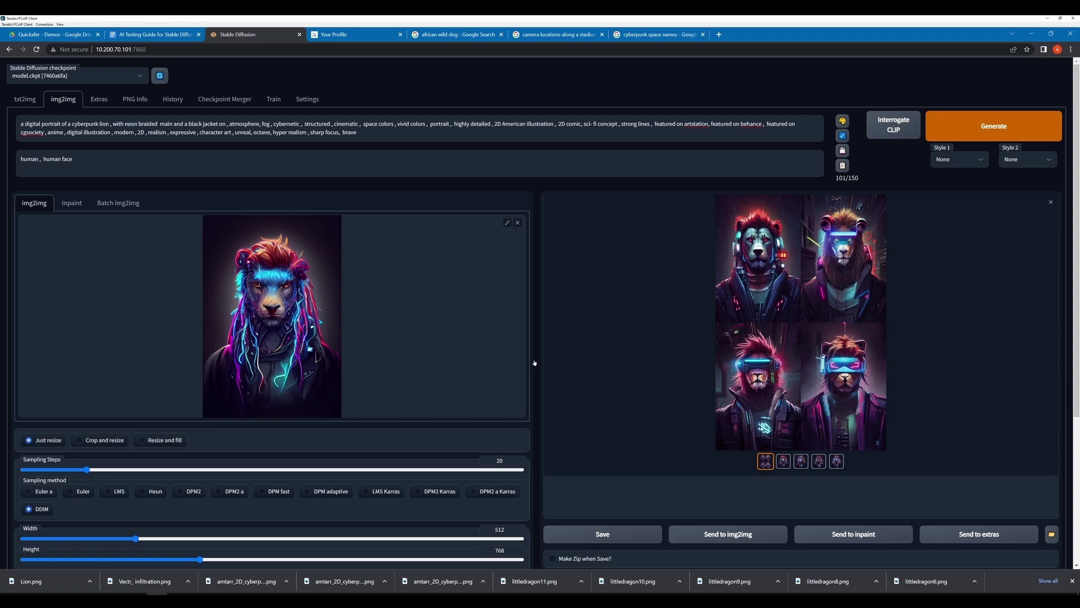
Set the denoising strength to 0.5, generate a new batch of lion portraits and inspect the enlarged grid.
scroll(457, 523, down, 4)
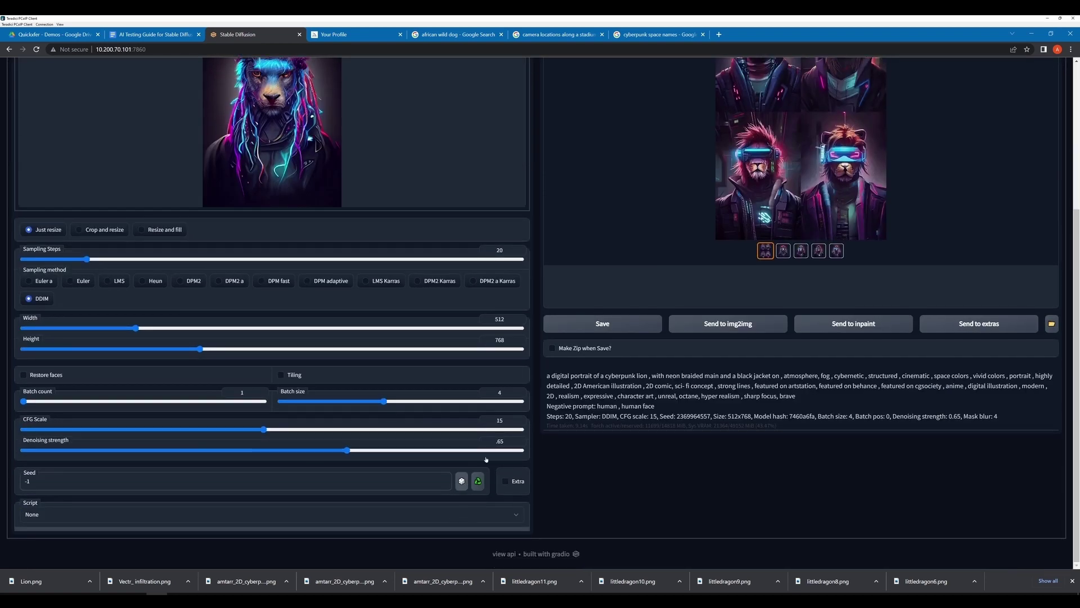
click(519, 443)
click(519, 443)
click(519, 443)
click(518, 444)
click(519, 444)
text(.5)
scroll(641, 231, up, 3)
click(951, 85)
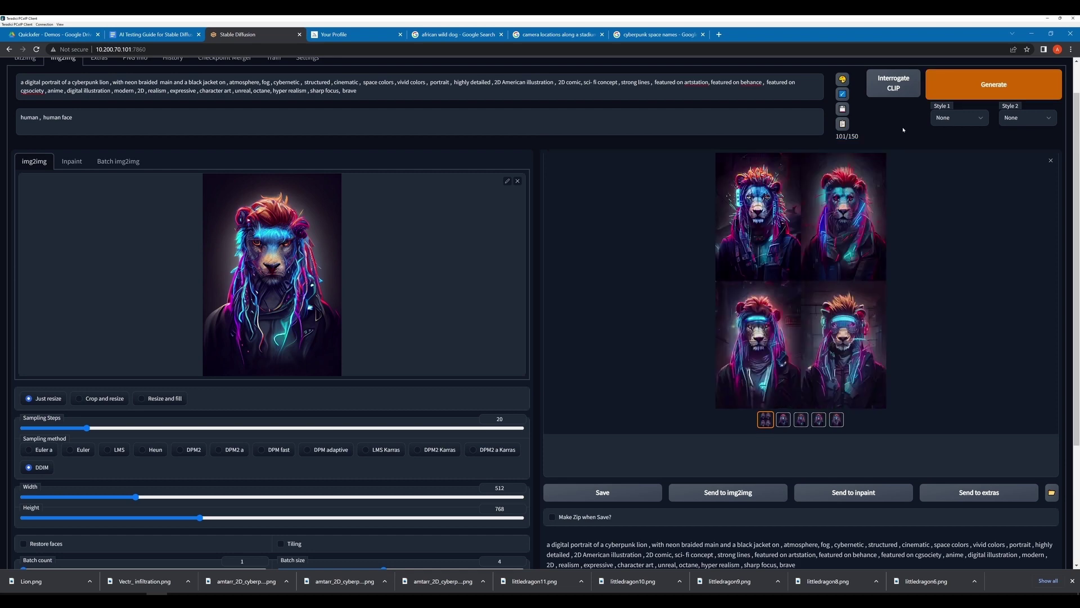
click(742, 239)
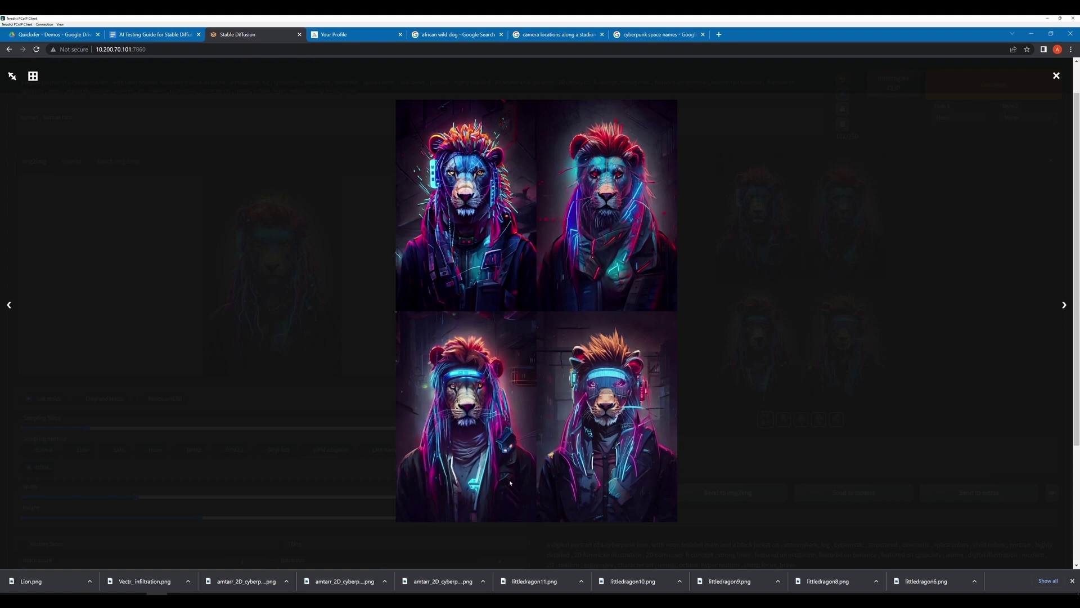
click(833, 395)
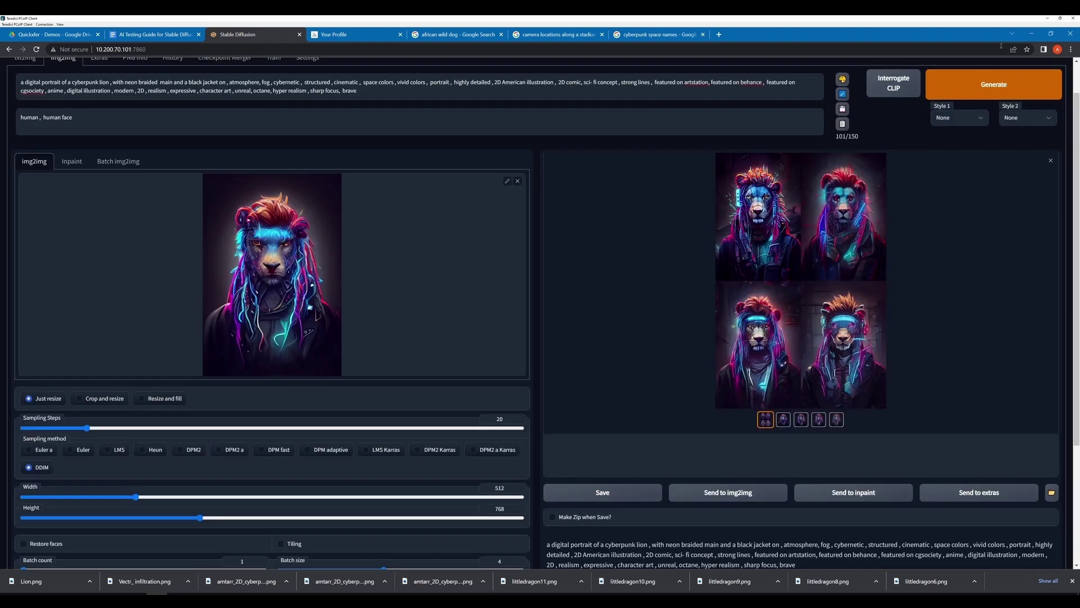
Generate two more batches with the same settings and inspect each grid enlarged.
click(994, 85)
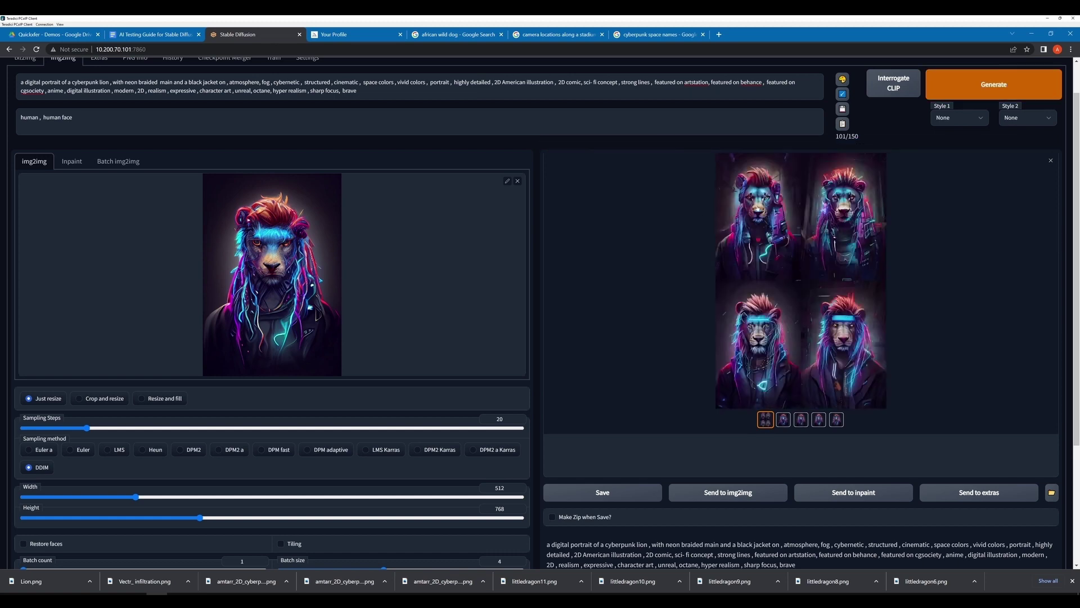
click(758, 208)
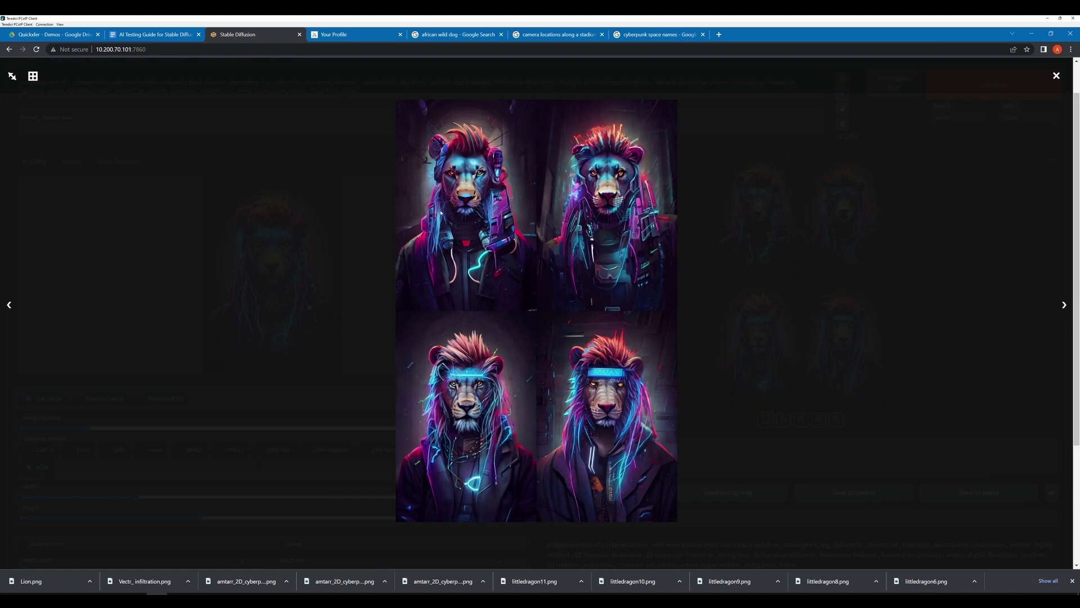
click(661, 184)
click(971, 91)
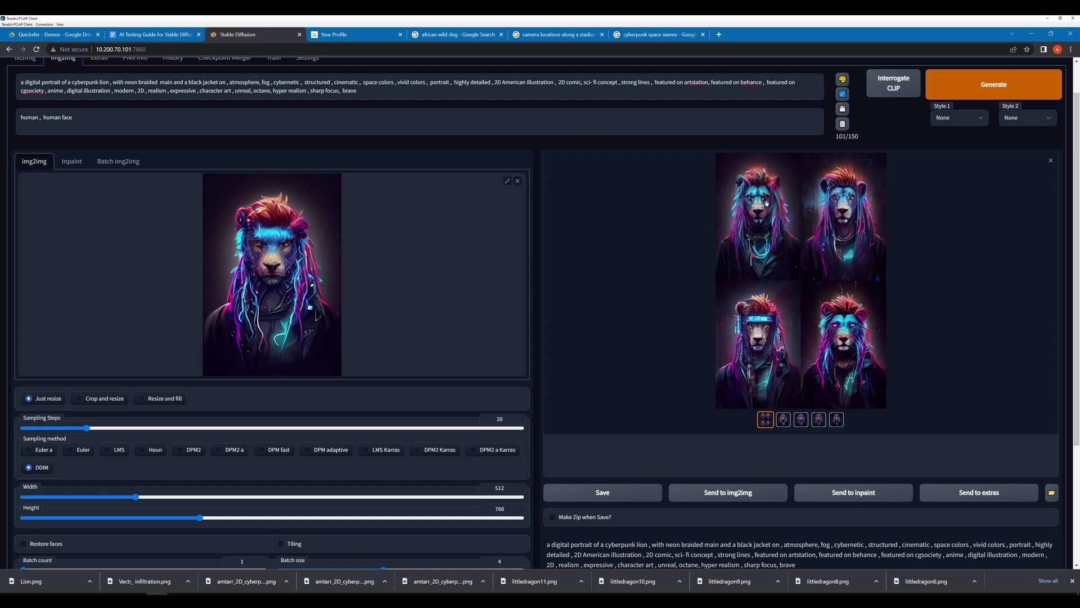
click(766, 203)
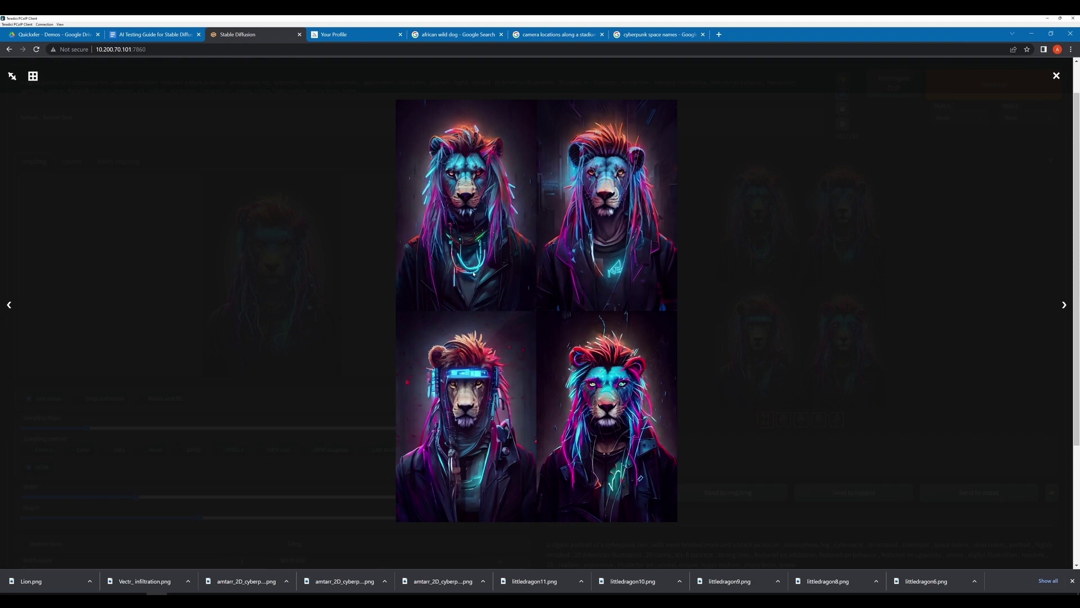
click(698, 258)
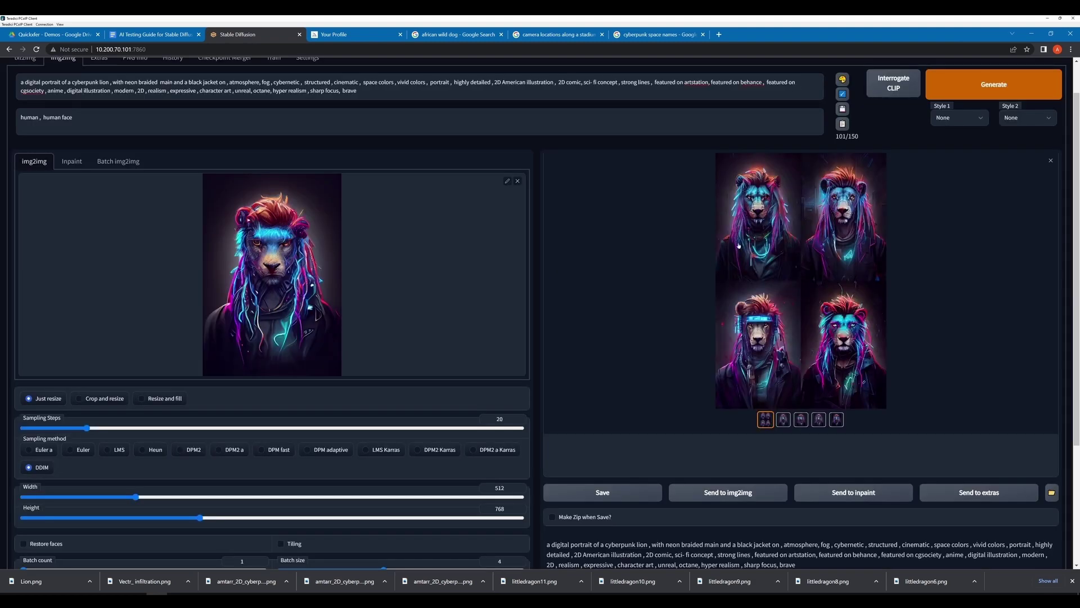
Send the batch's first single portrait, the blue-faced lion with the glowing necklace, to img2img as the source image.
click(737, 492)
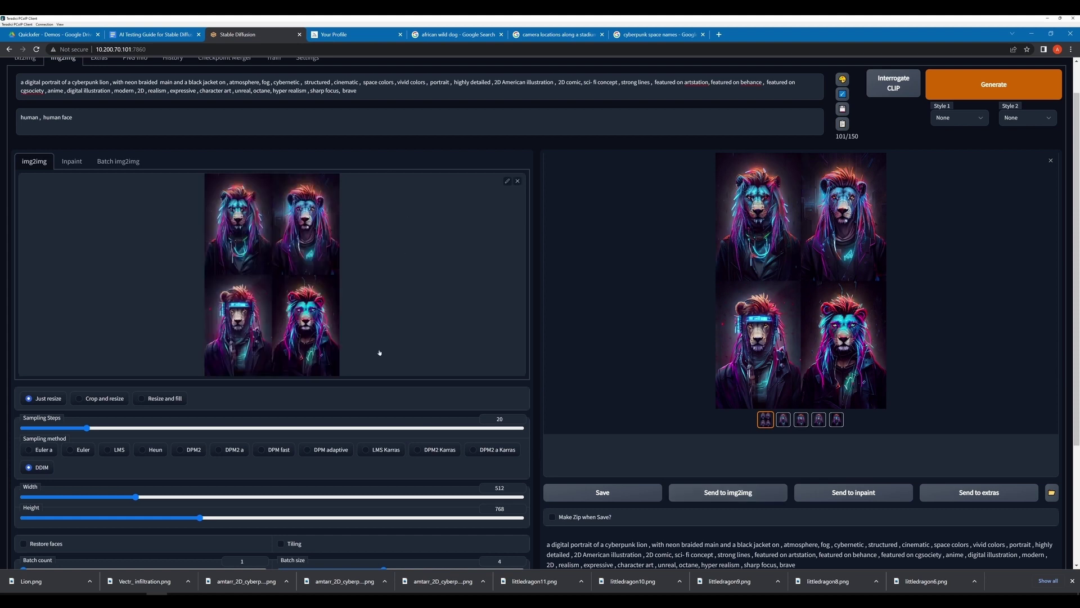
click(784, 419)
click(800, 421)
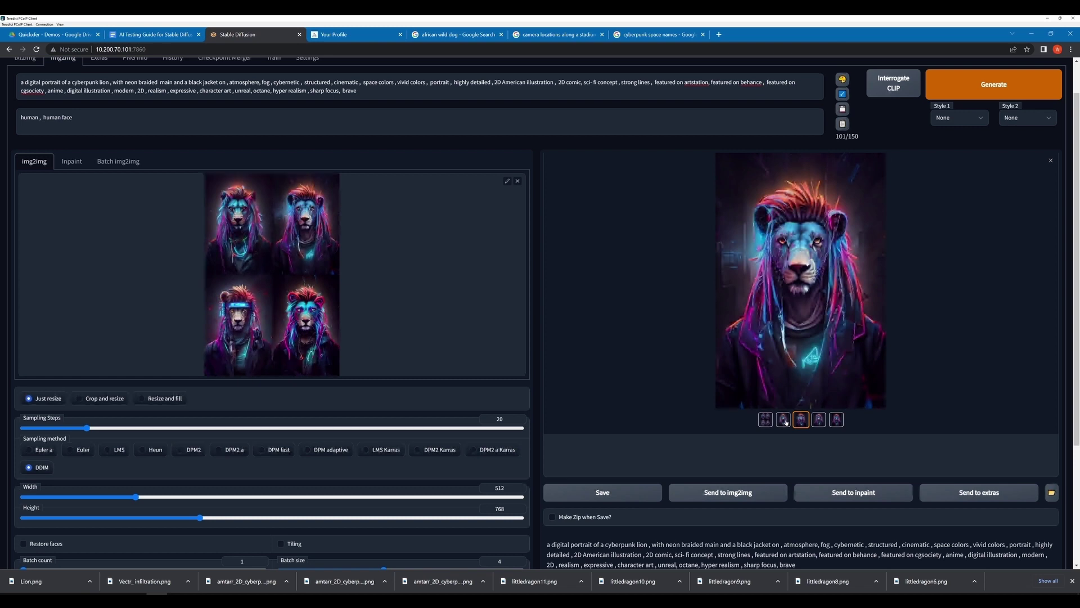
click(786, 421)
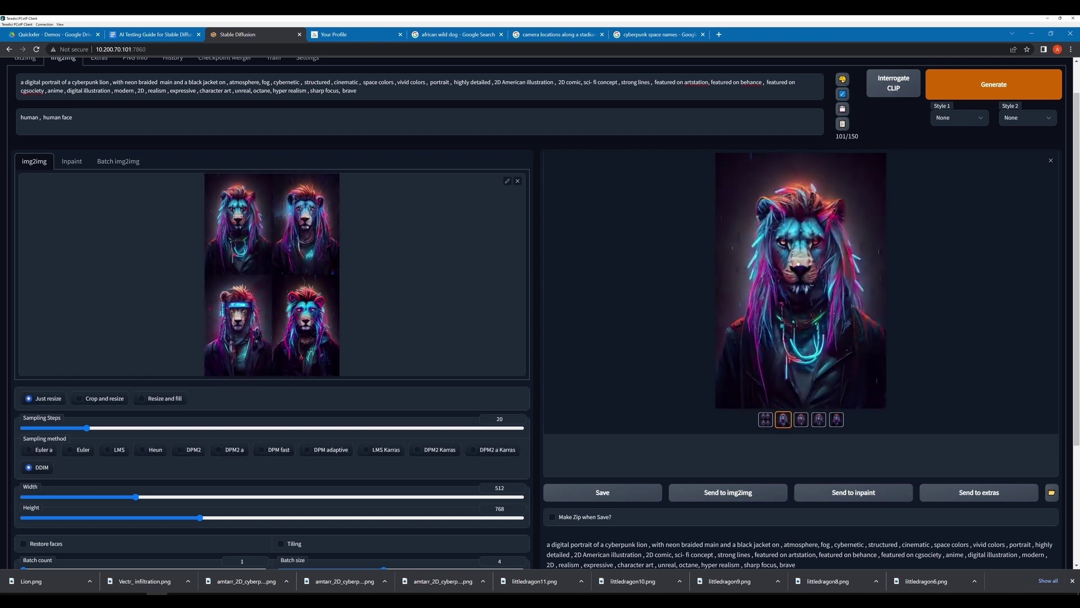
click(731, 493)
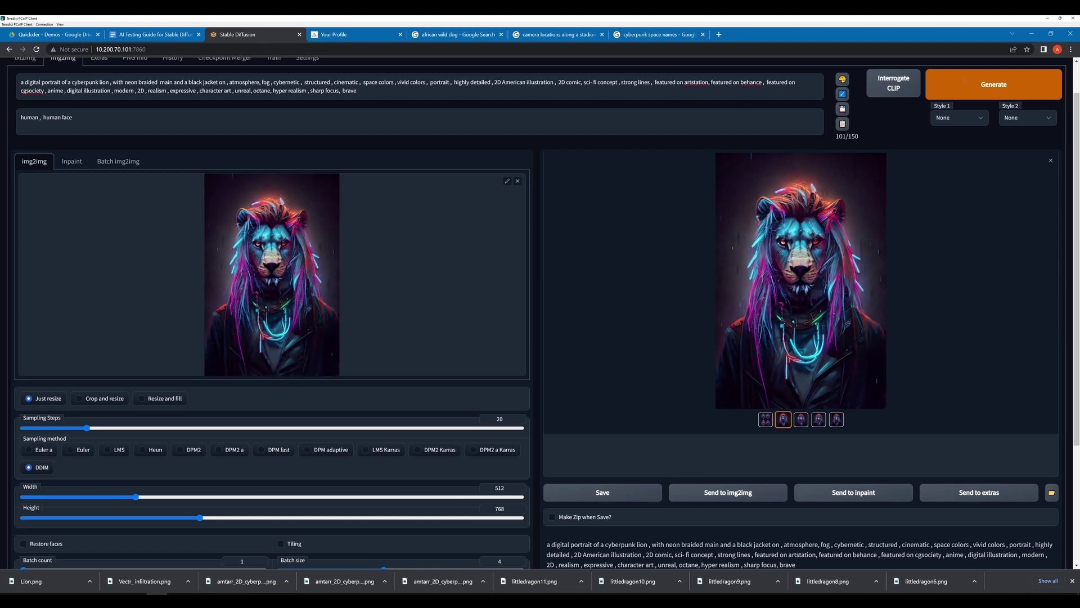
Generate a batch from the glowing-necklace lion and review the enlarged grid and each of the four portraits.
key(ctrl+Return)
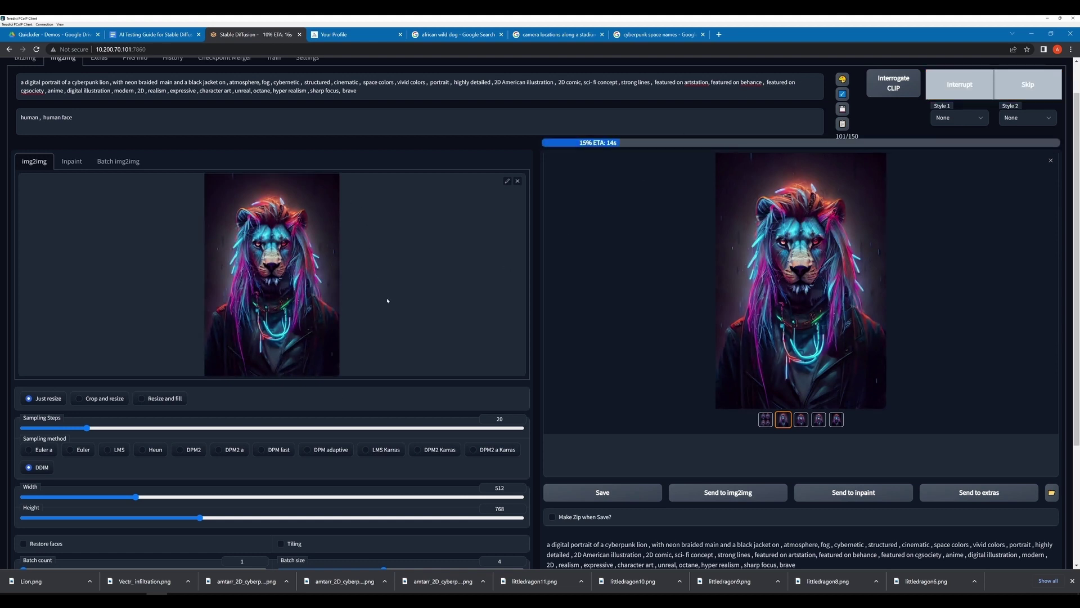
click(765, 419)
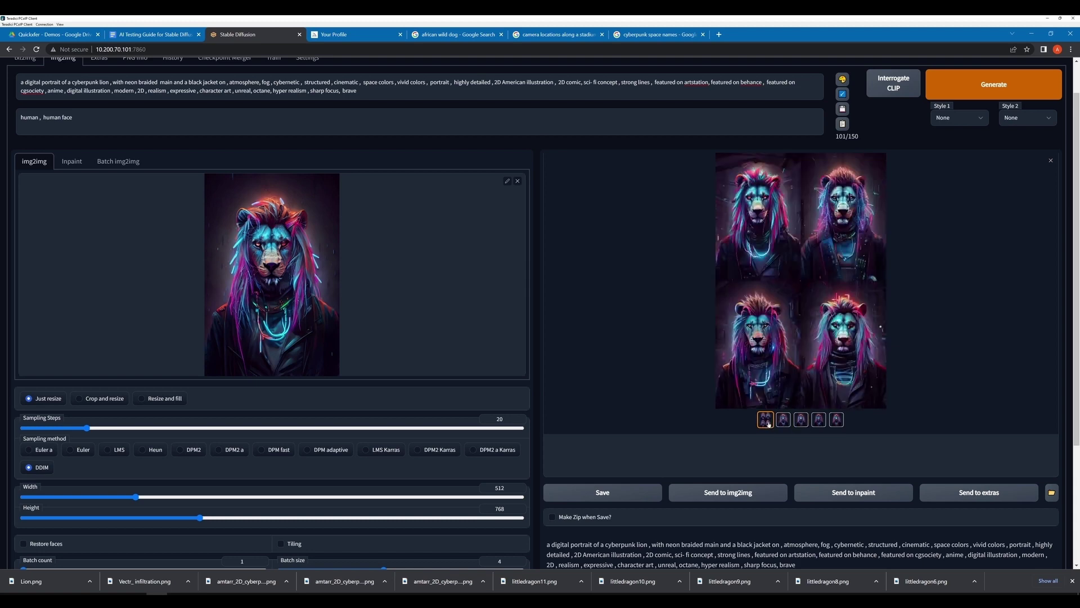
click(779, 338)
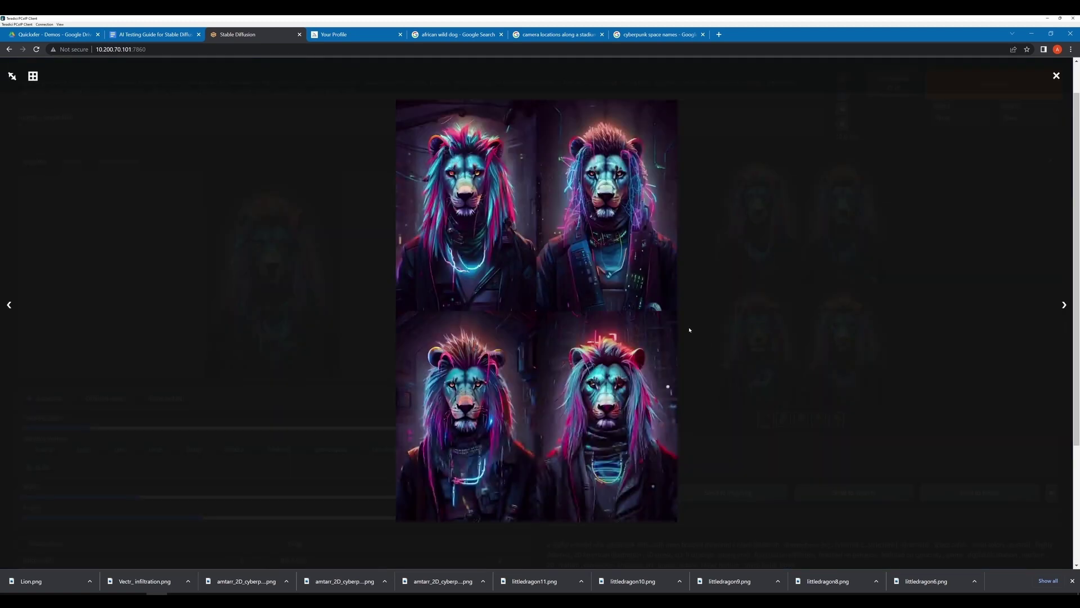
click(733, 308)
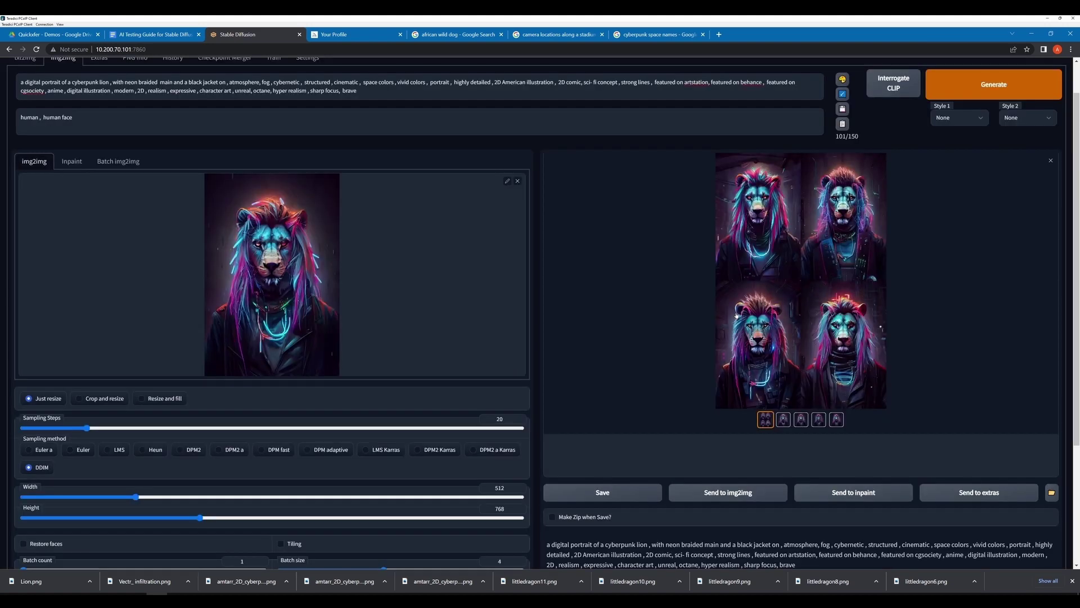
click(800, 421)
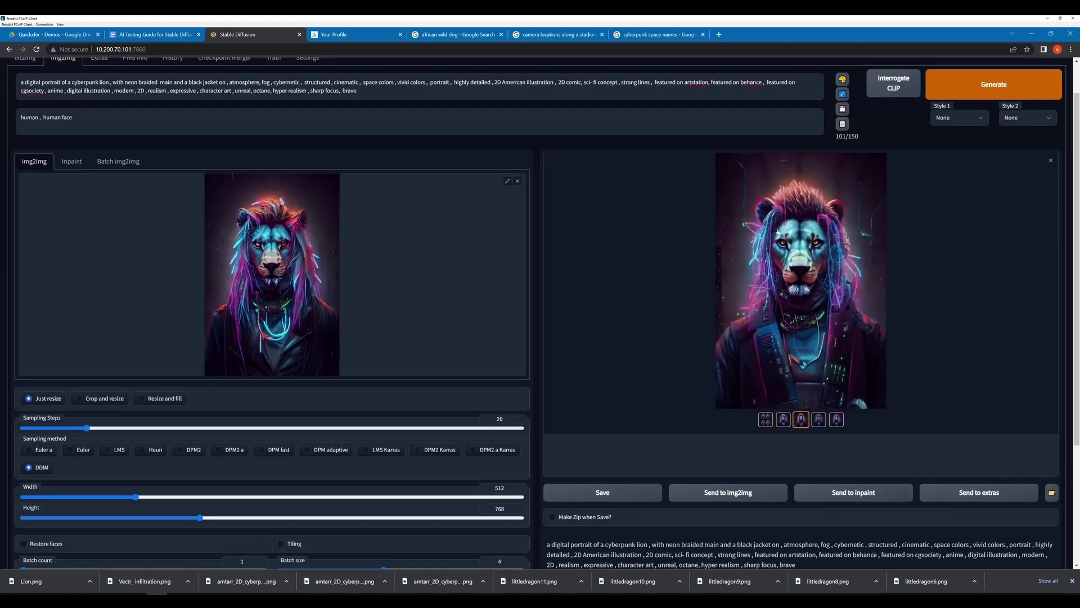
click(821, 421)
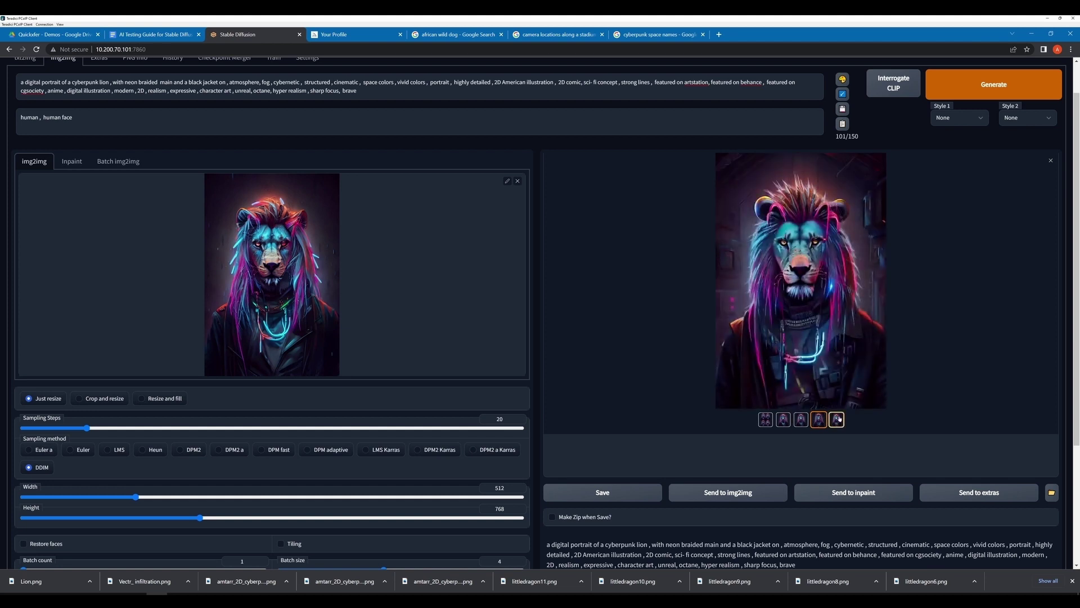
click(838, 419)
click(785, 421)
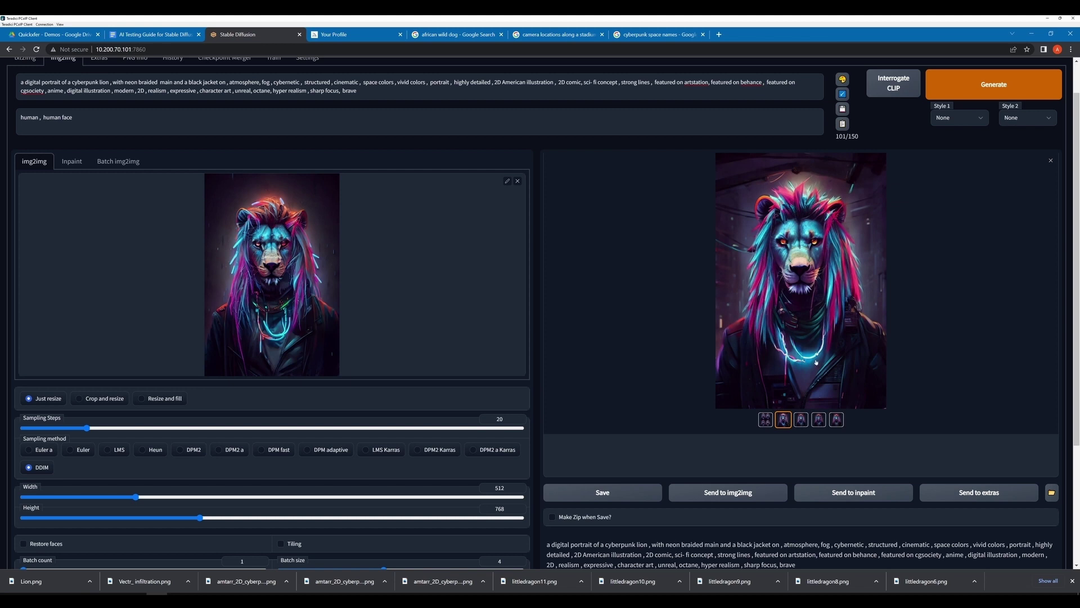
click(770, 420)
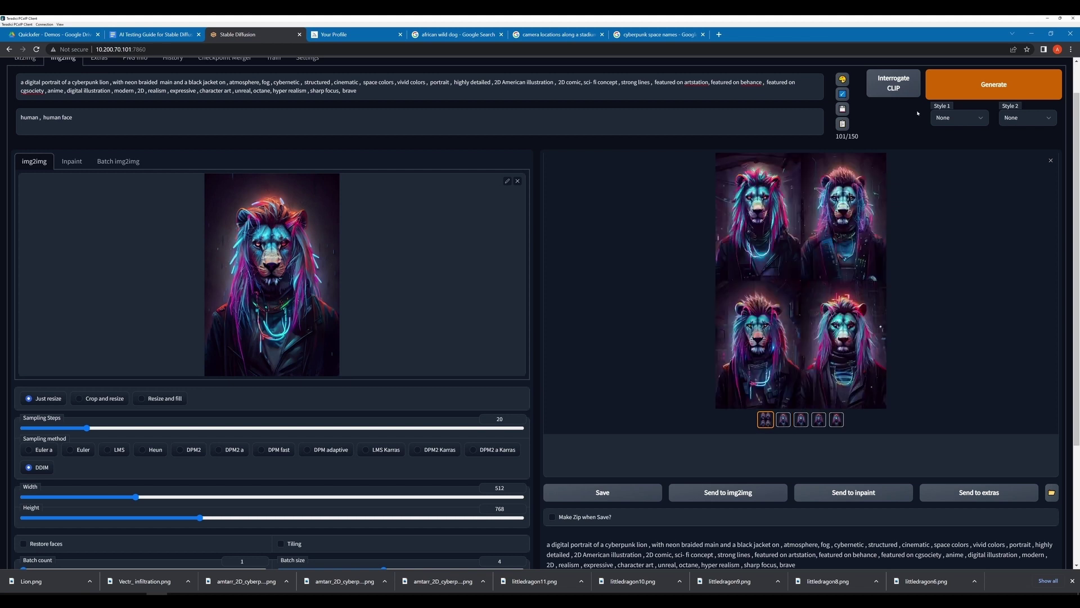
Generate another batch, compare its portraits in the enlarged grid, and send the third portrait to img2img as the new source.
click(966, 96)
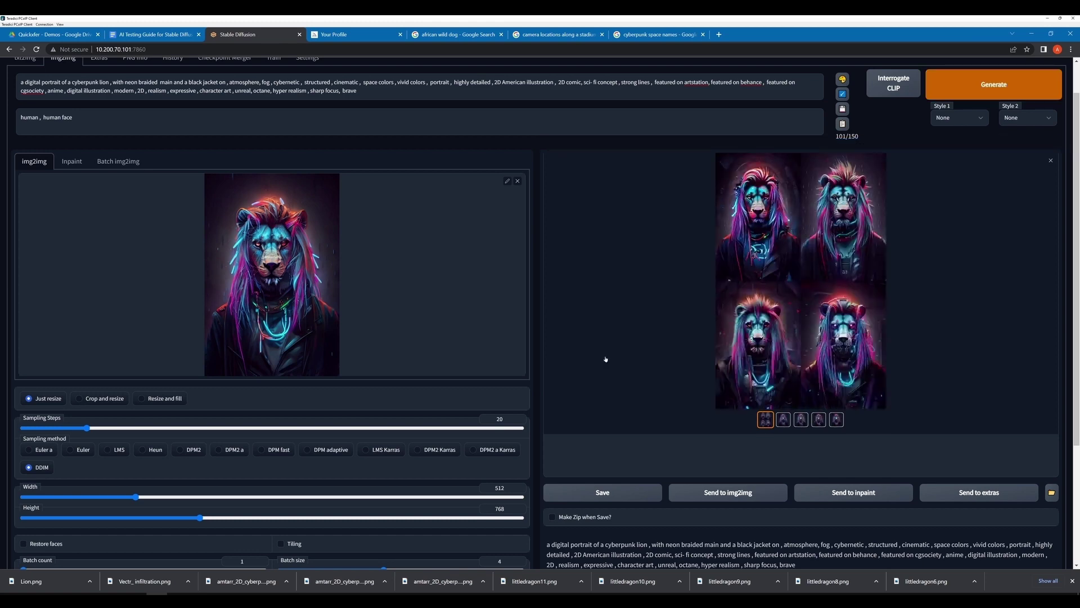
click(796, 351)
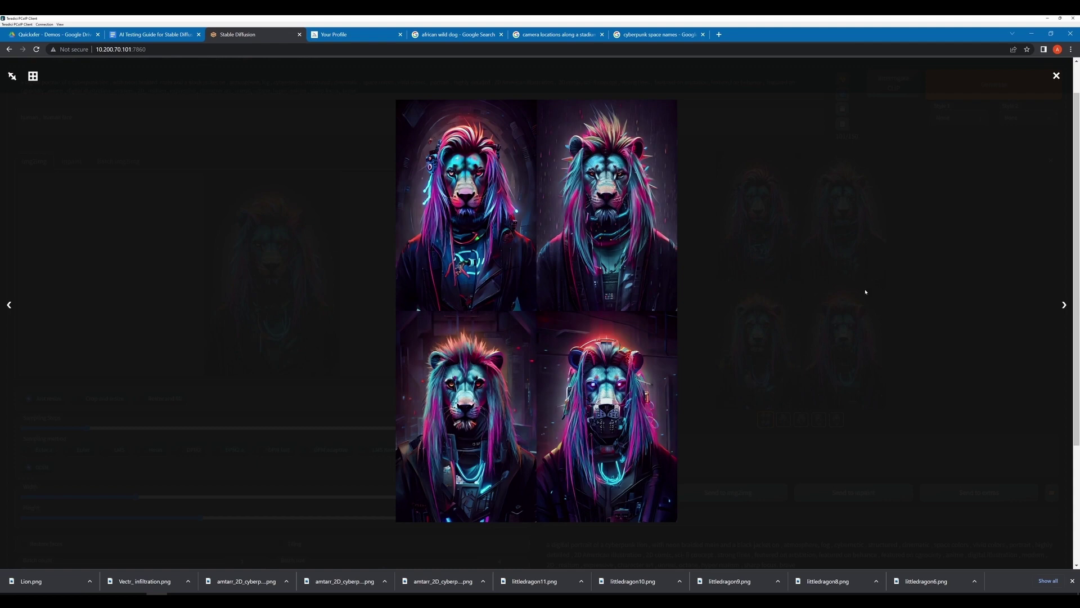
click(883, 268)
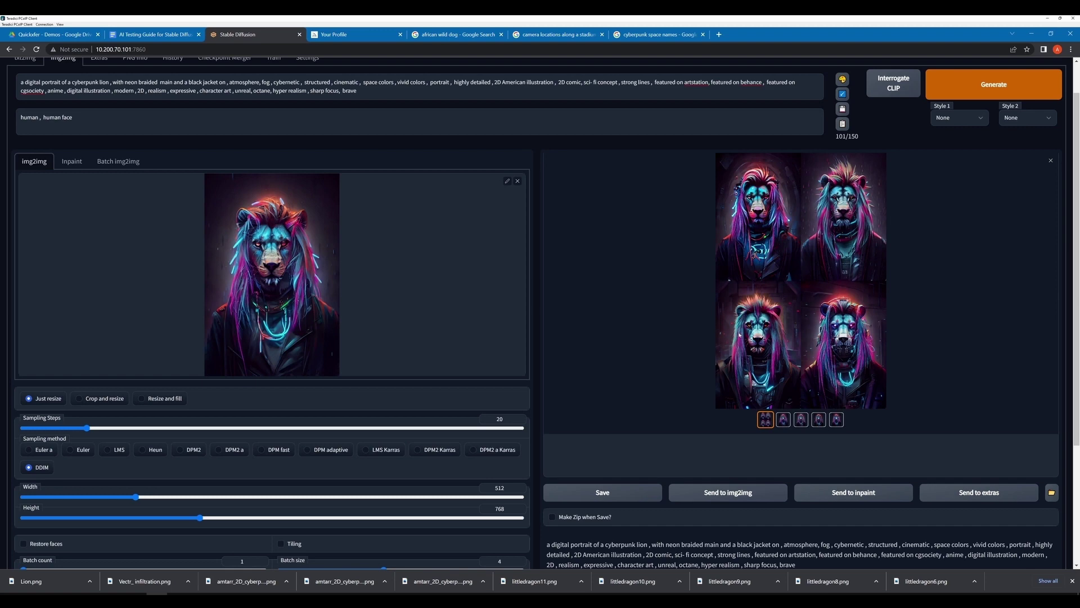
click(740, 334)
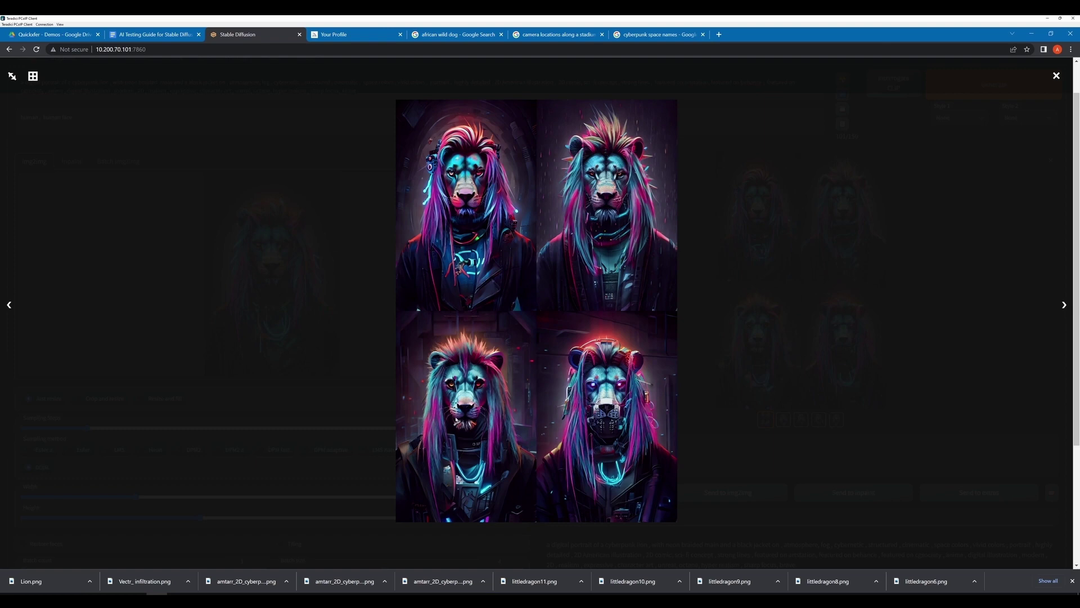
click(720, 416)
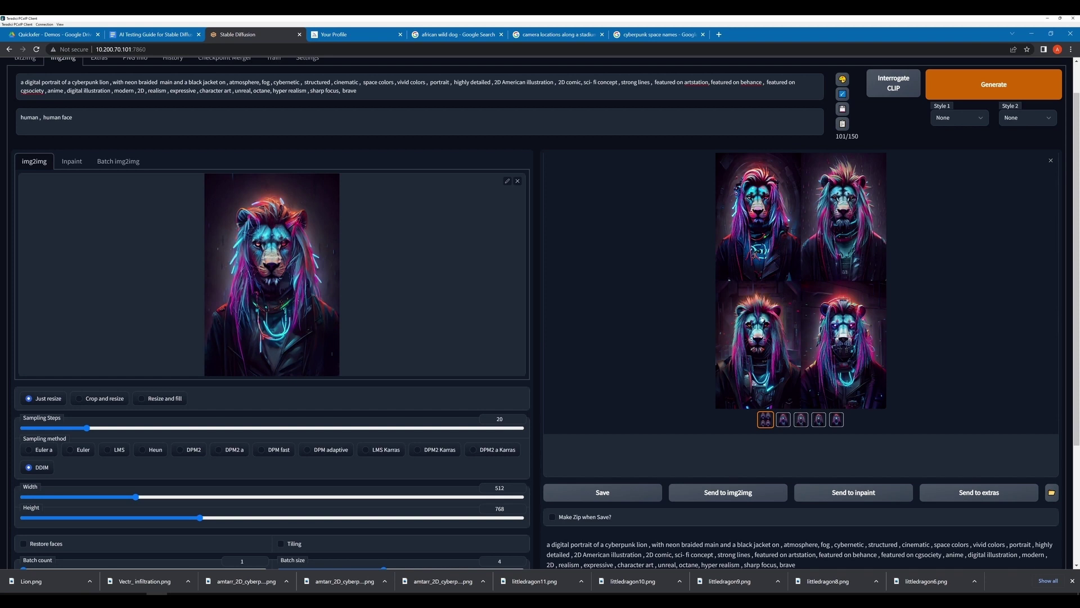
click(819, 419)
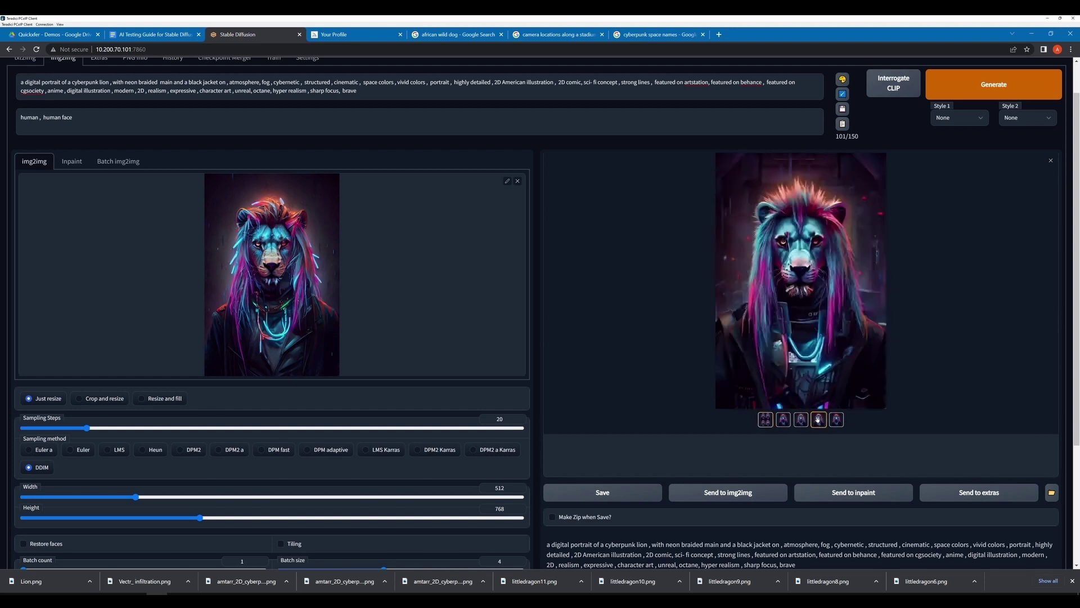
click(758, 489)
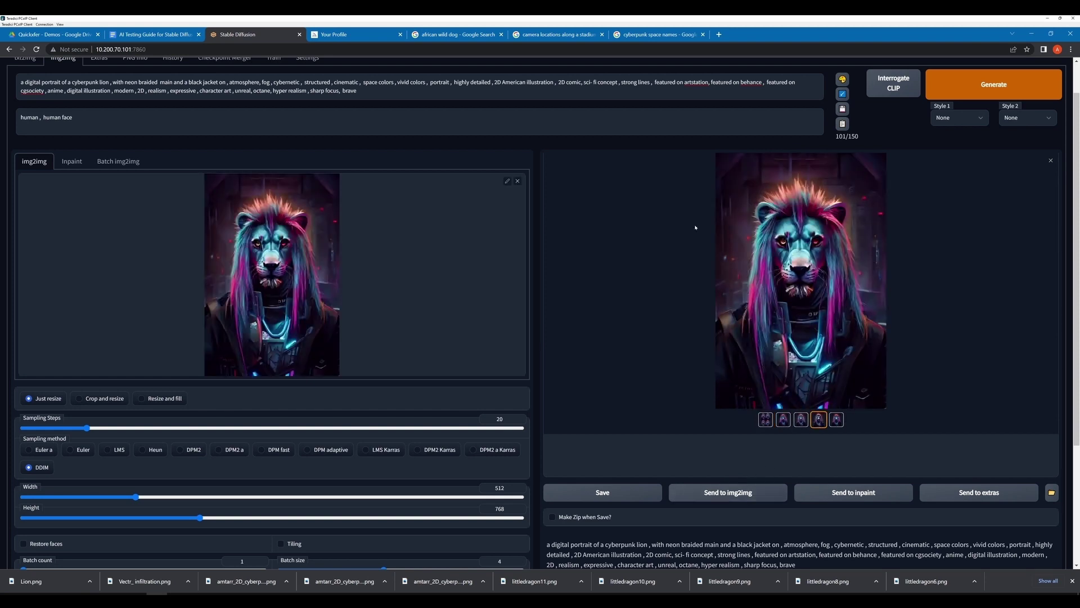
Generate a batch from the orange-crested lion source and browse the resulting portraits and grid enlarged.
click(878, 89)
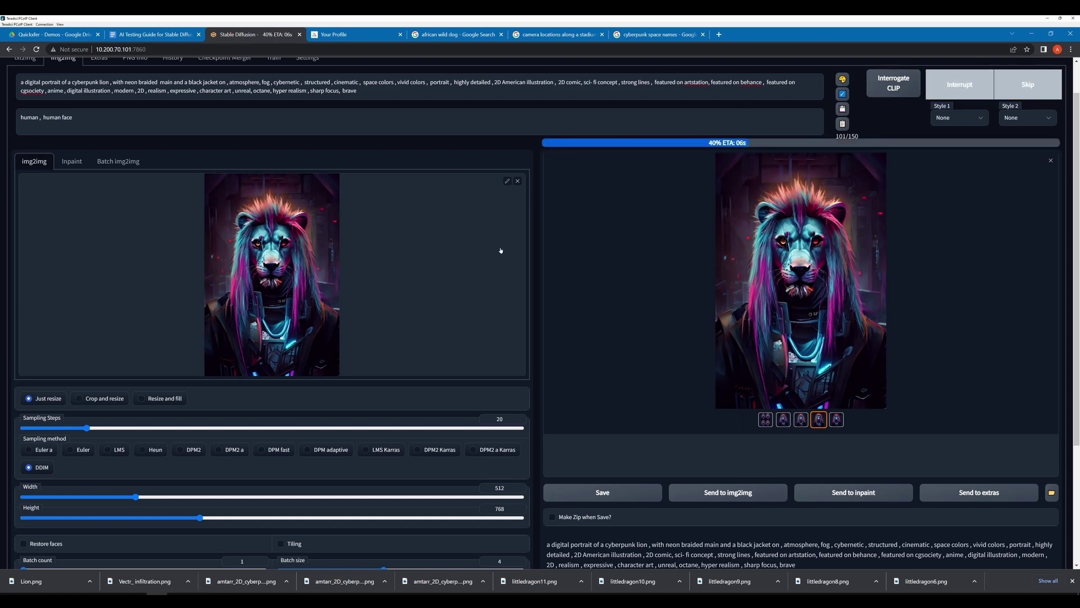
click(781, 252)
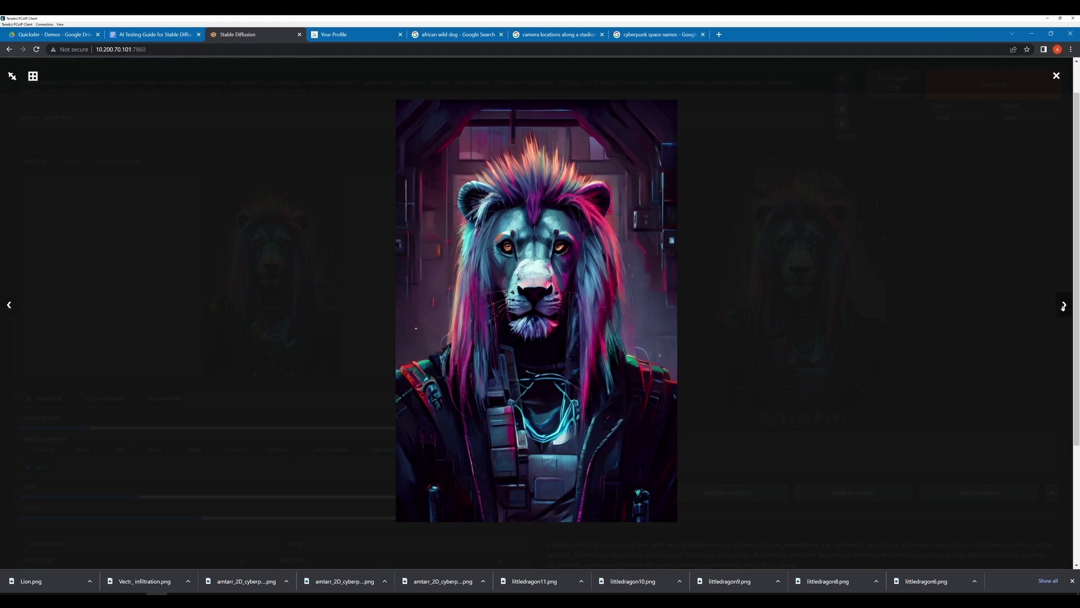
click(1063, 305)
click(1063, 306)
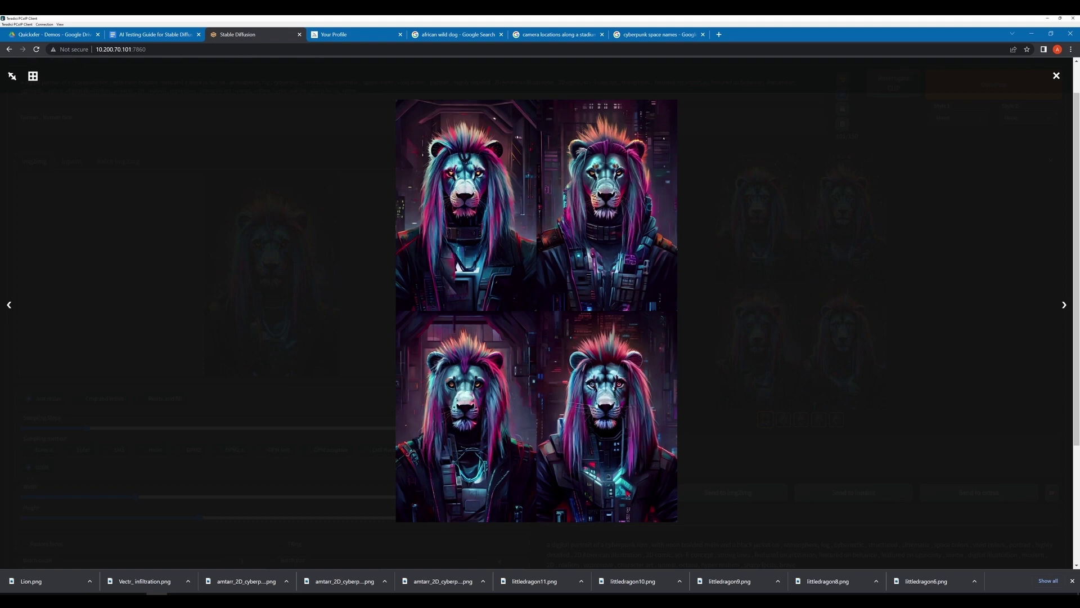
click(595, 380)
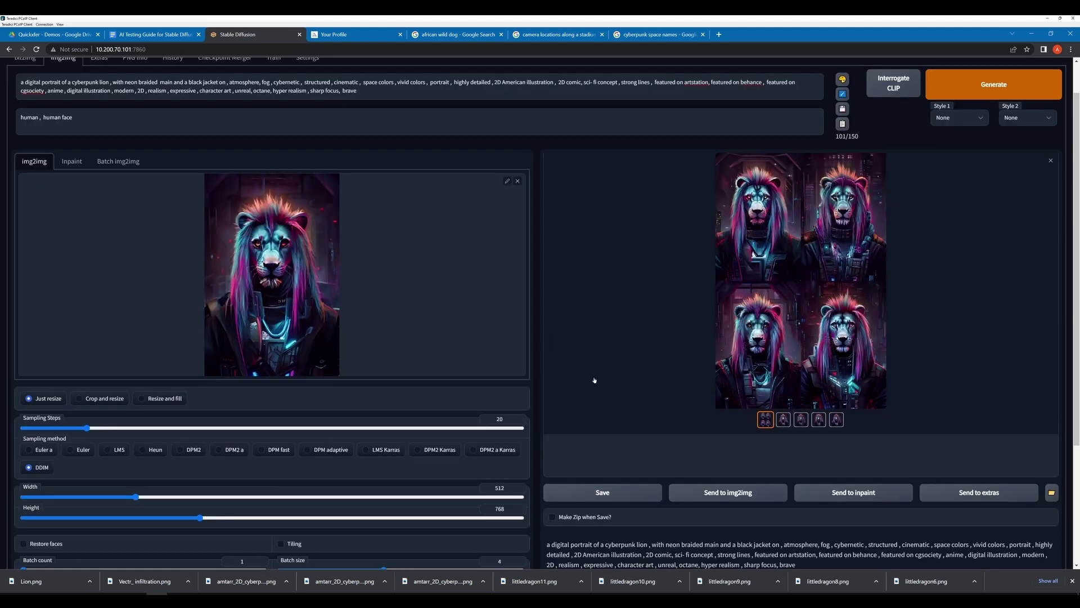
Examine the batch's grid and its fourth portrait, the red-crested lion with the glowing chest piece, at enlarged size.
click(858, 328)
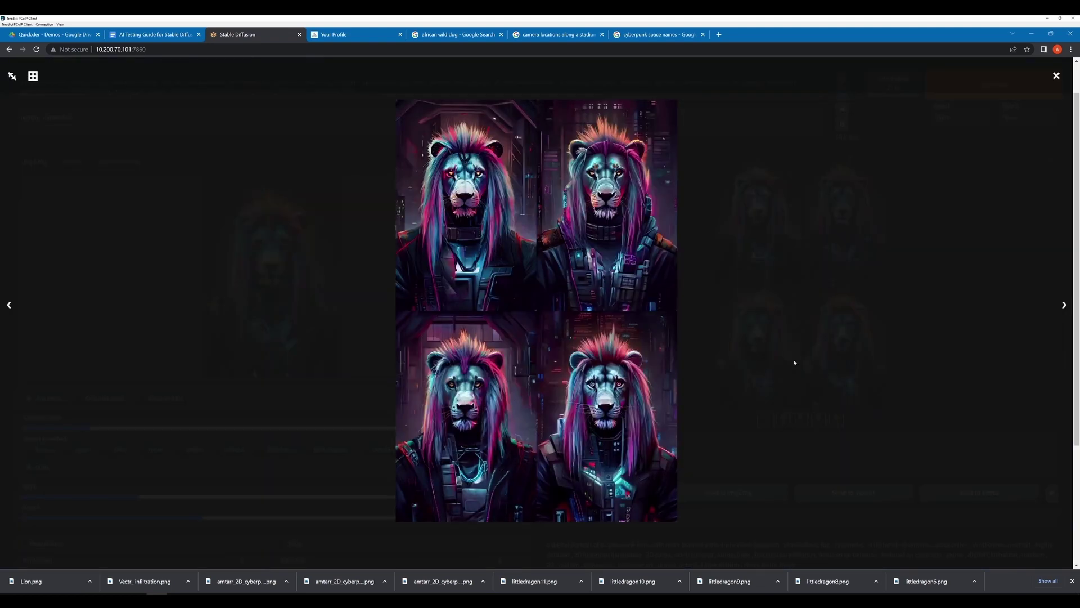
click(685, 377)
click(844, 356)
click(799, 381)
click(837, 419)
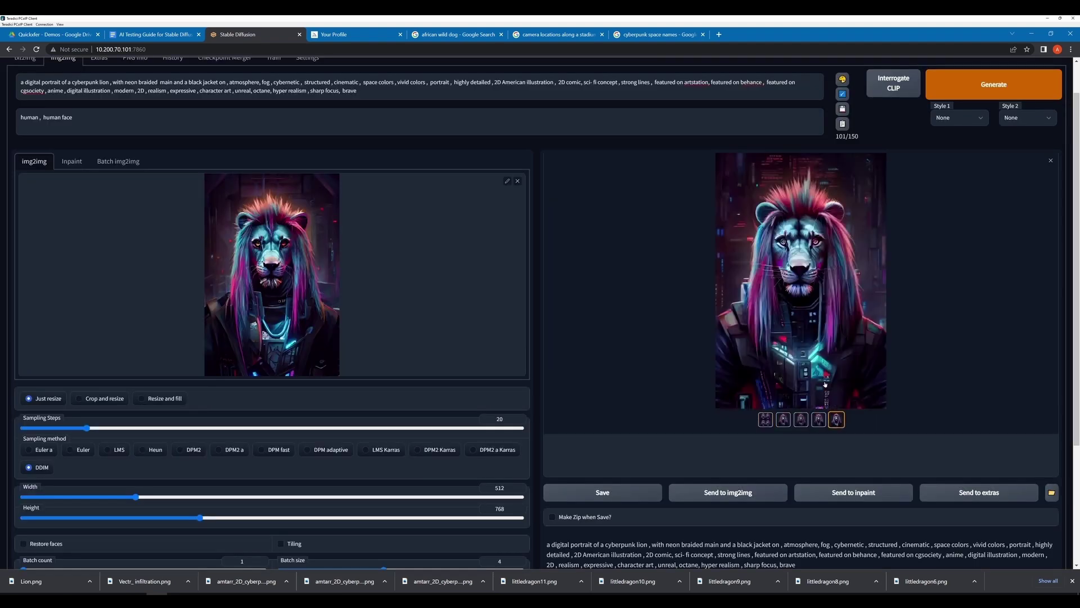
click(837, 247)
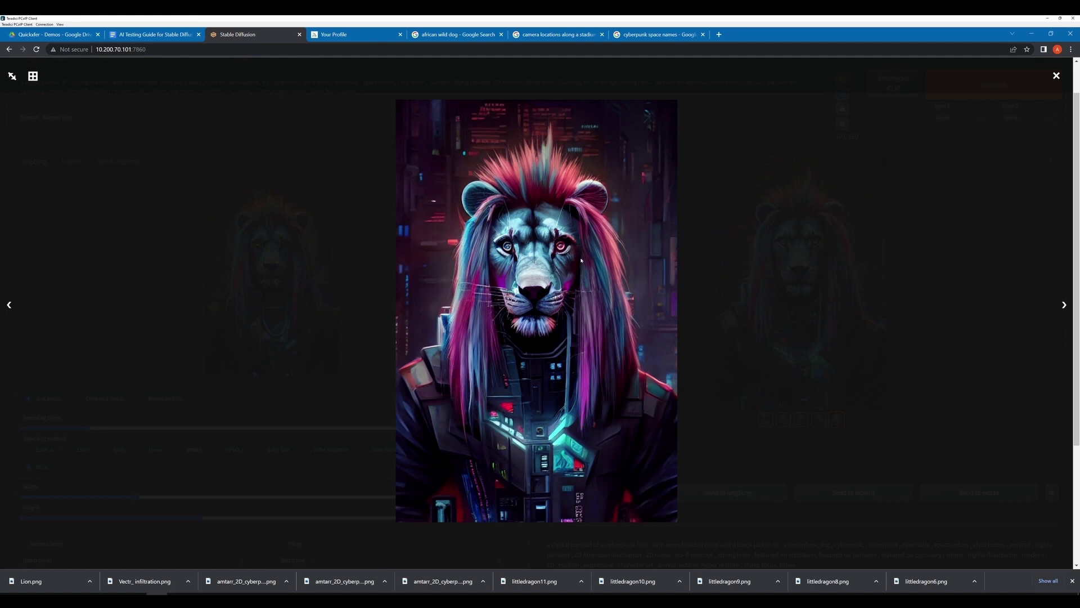
click(834, 276)
Compare the four portraits enlarged one by one and send the fourth, red-crested lion to img2img as the new source.
click(783, 419)
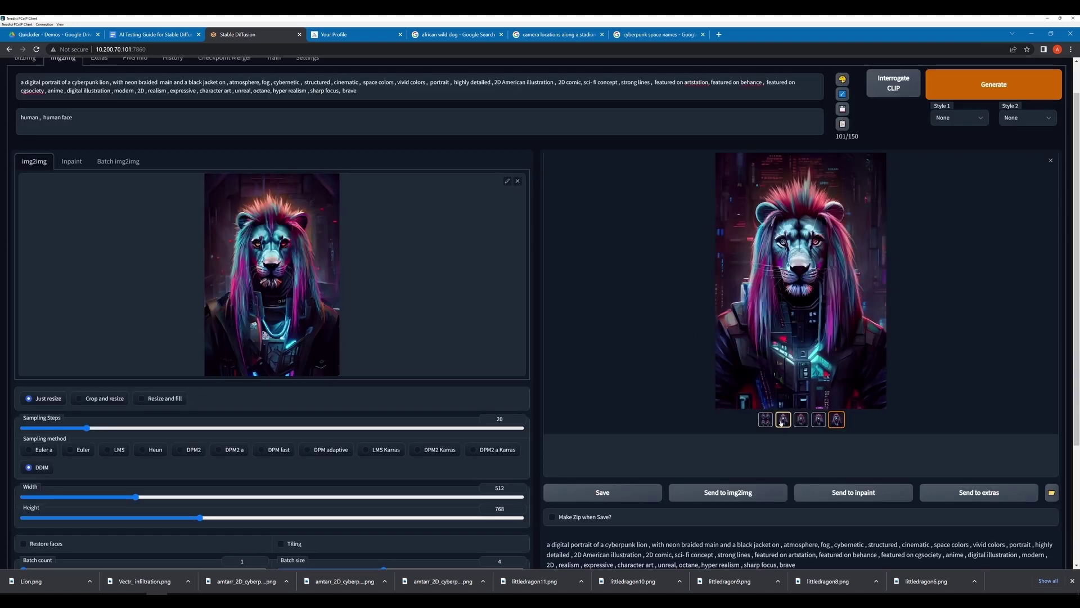
click(781, 290)
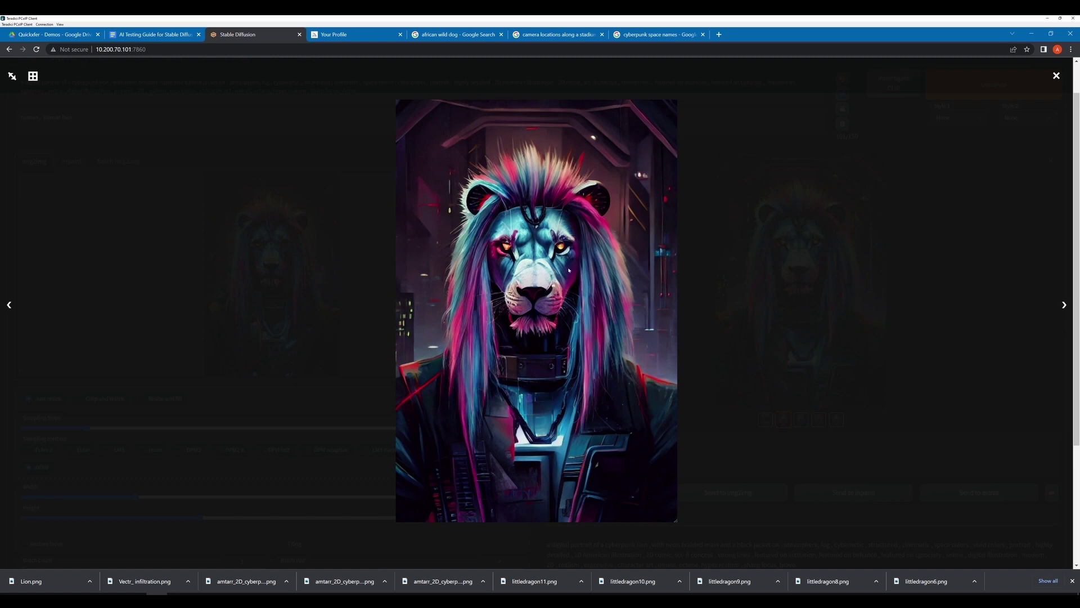
click(1063, 306)
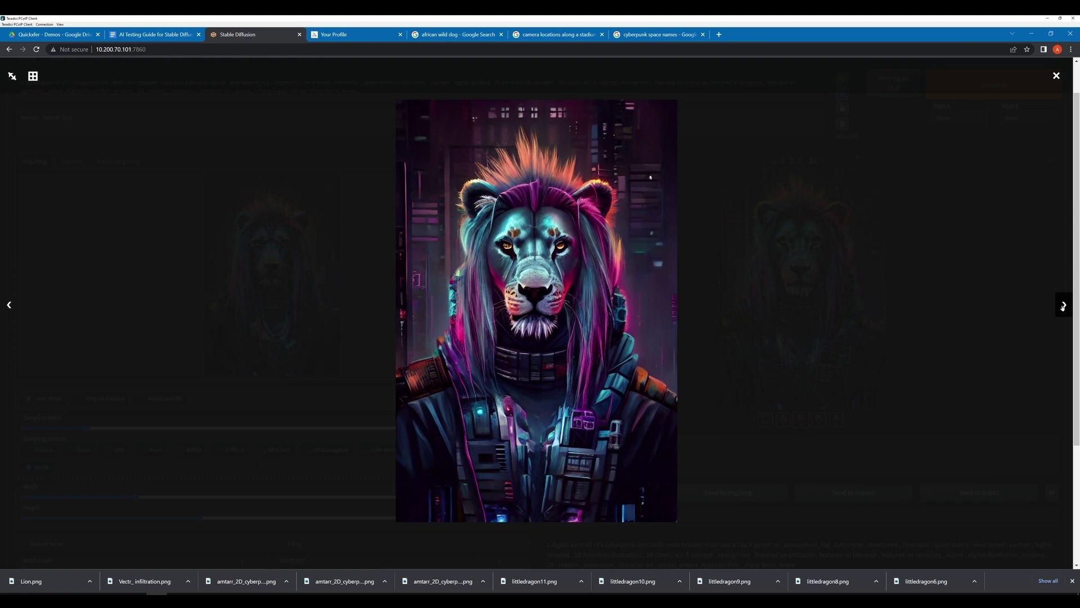
click(1063, 306)
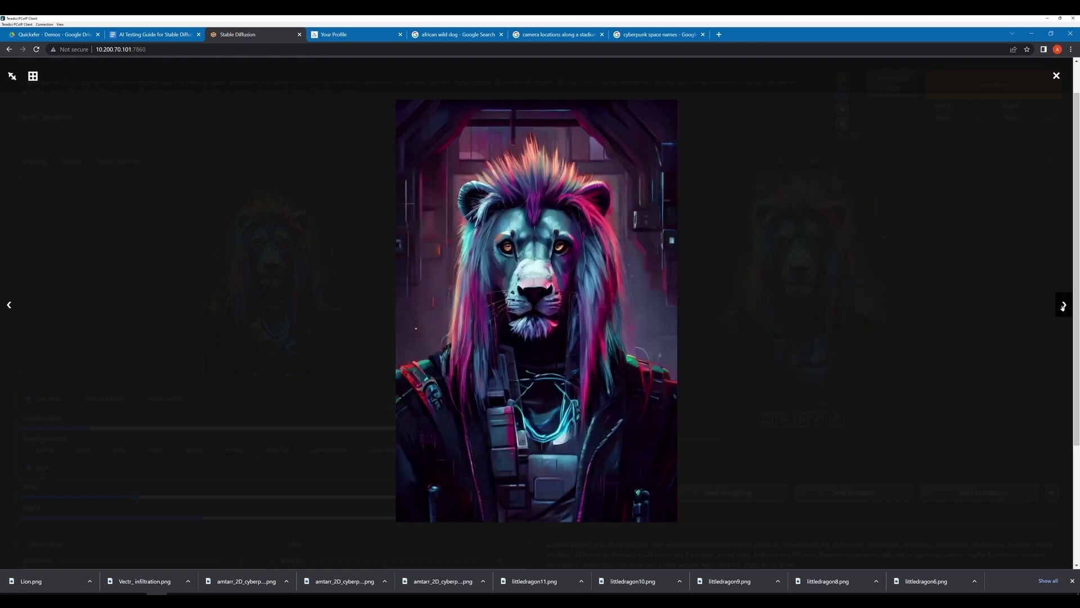
click(1062, 306)
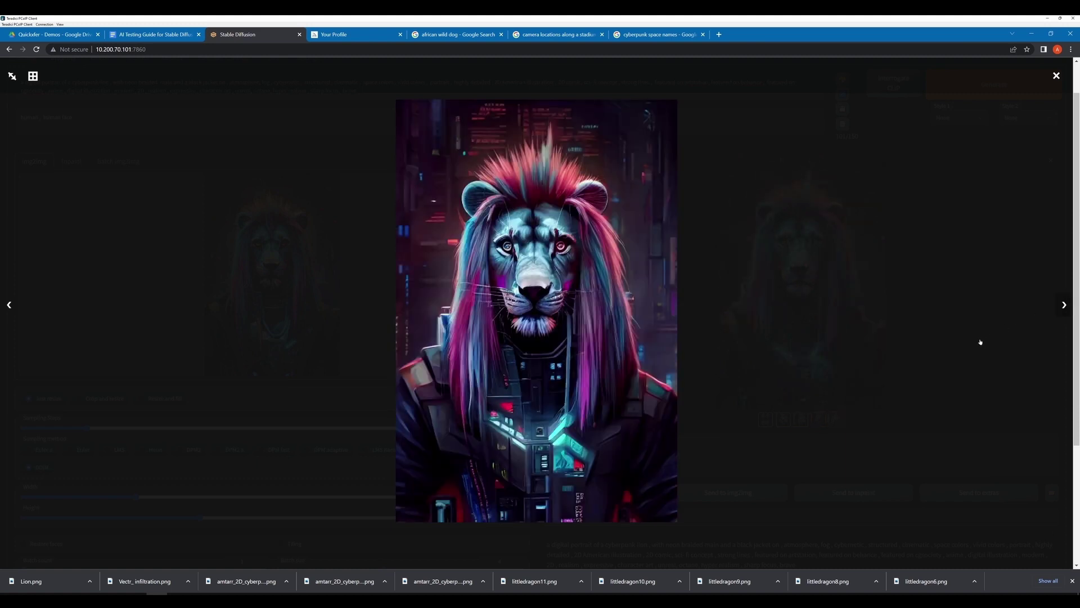
click(668, 315)
click(728, 493)
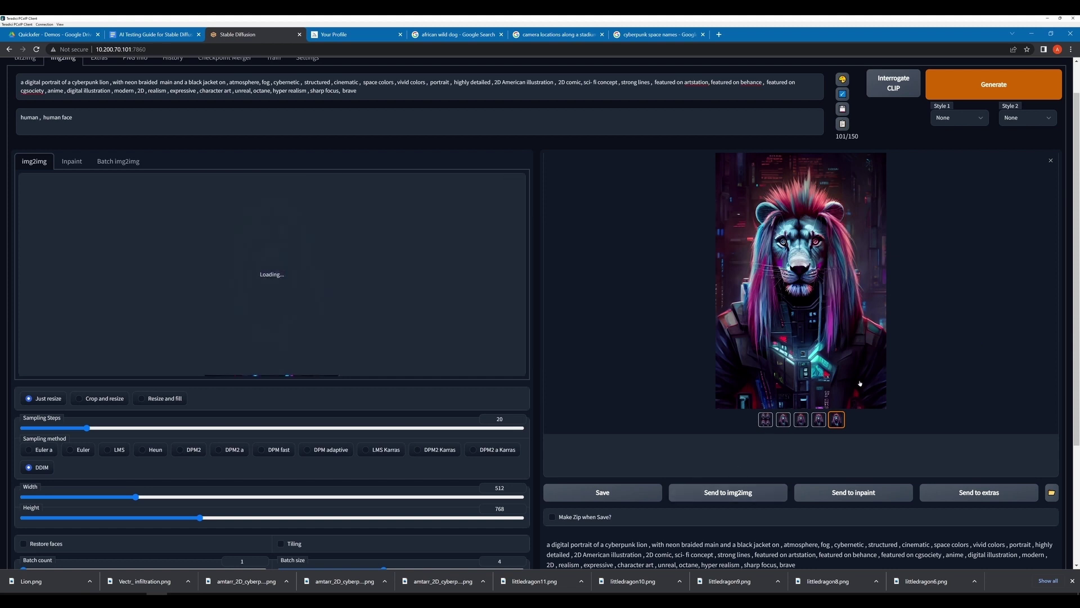
Generate a batch from the red-crested lion source and preview each of its four portraits.
click(934, 75)
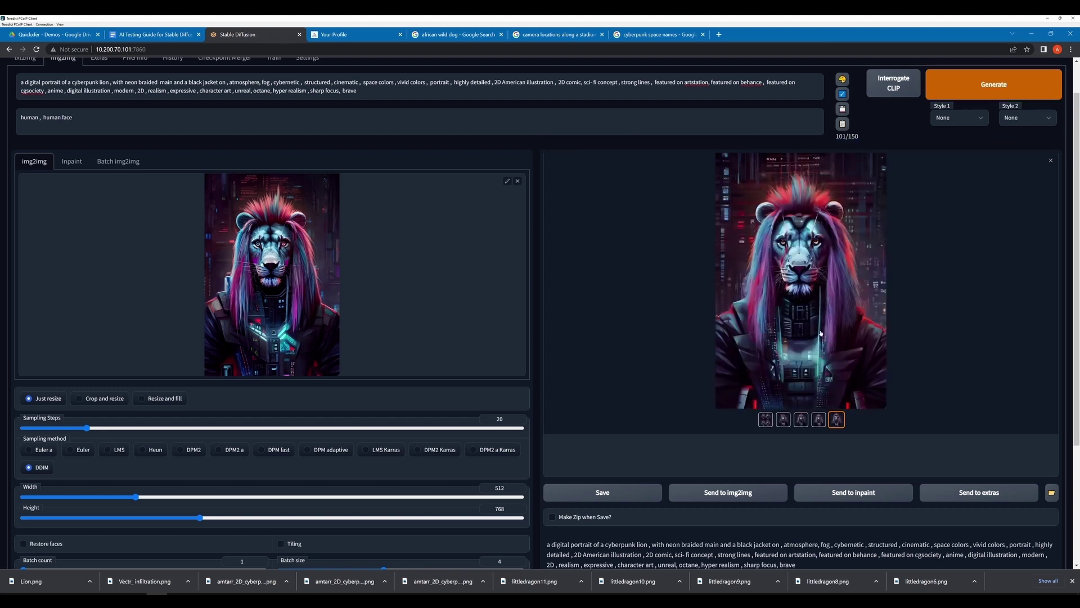
click(783, 420)
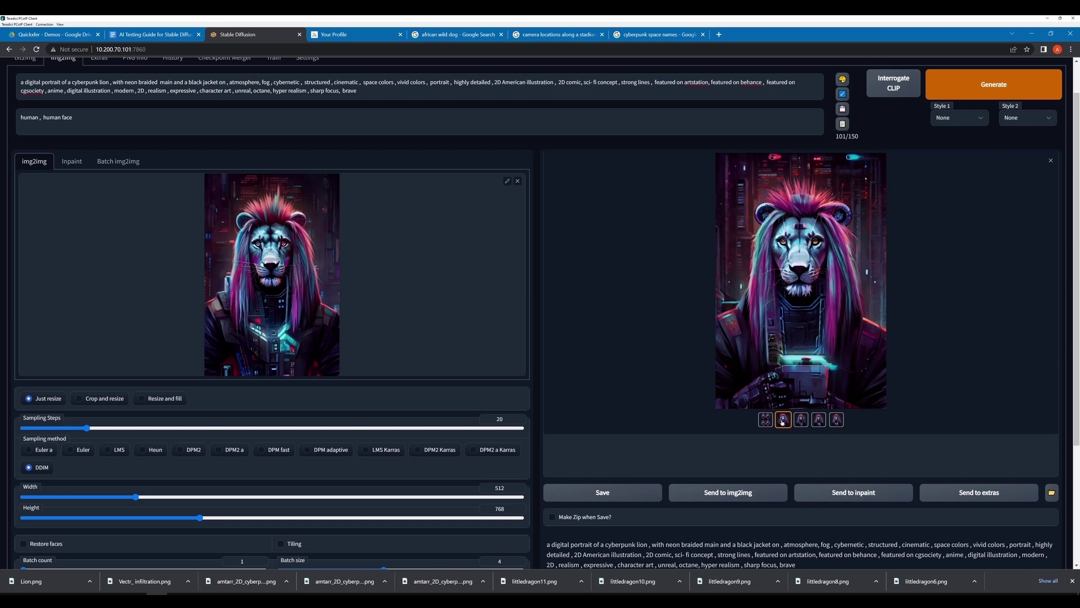
click(801, 420)
click(819, 420)
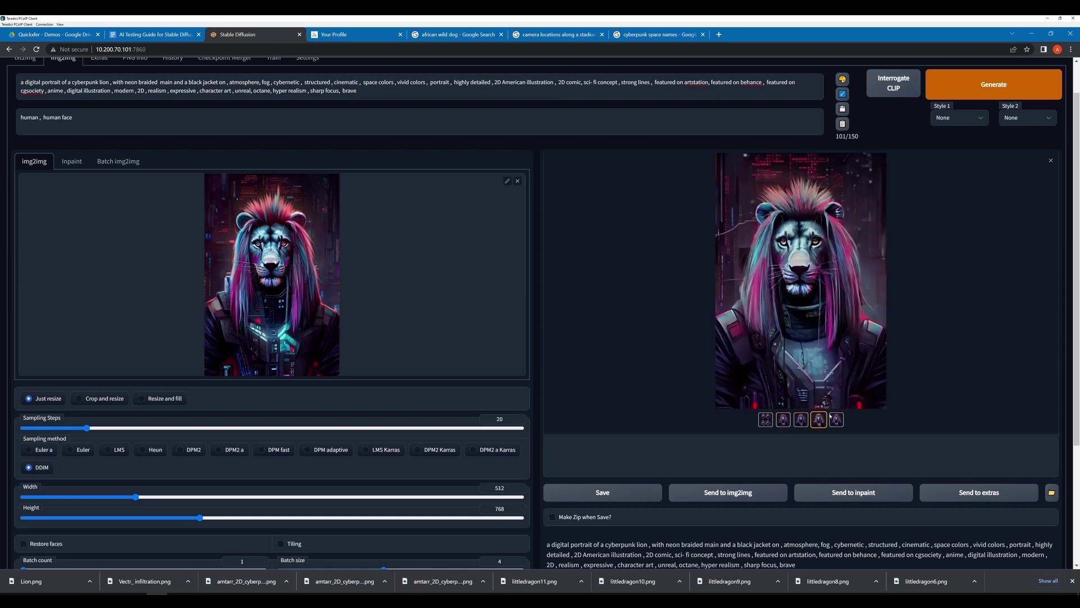
click(837, 420)
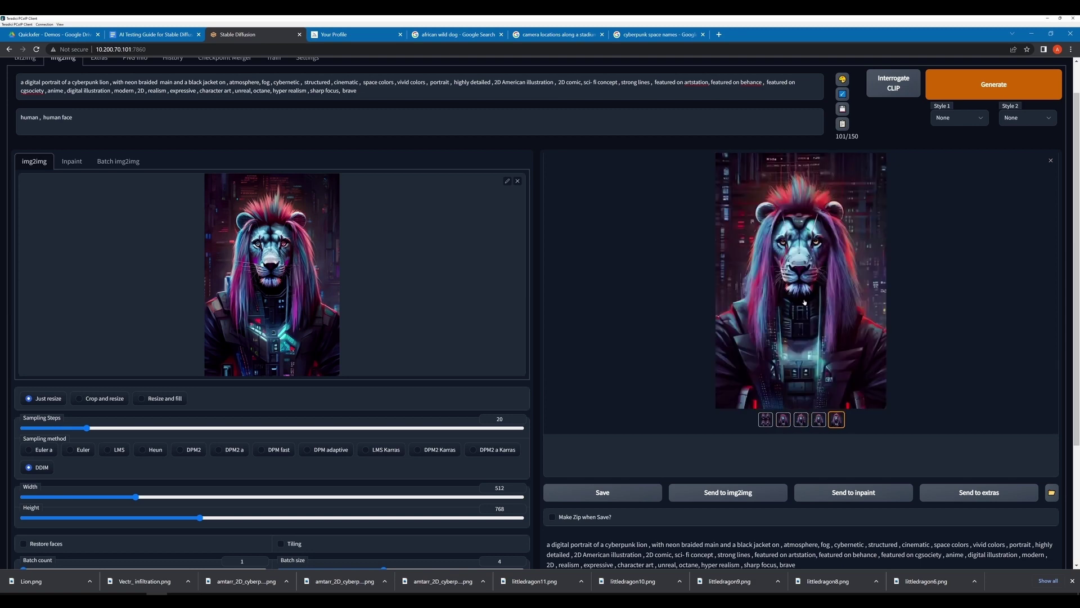
Compare the new portraits and grid enlarged, and send the second portrait, the lion with the armoured crest, to img2img.
click(800, 279)
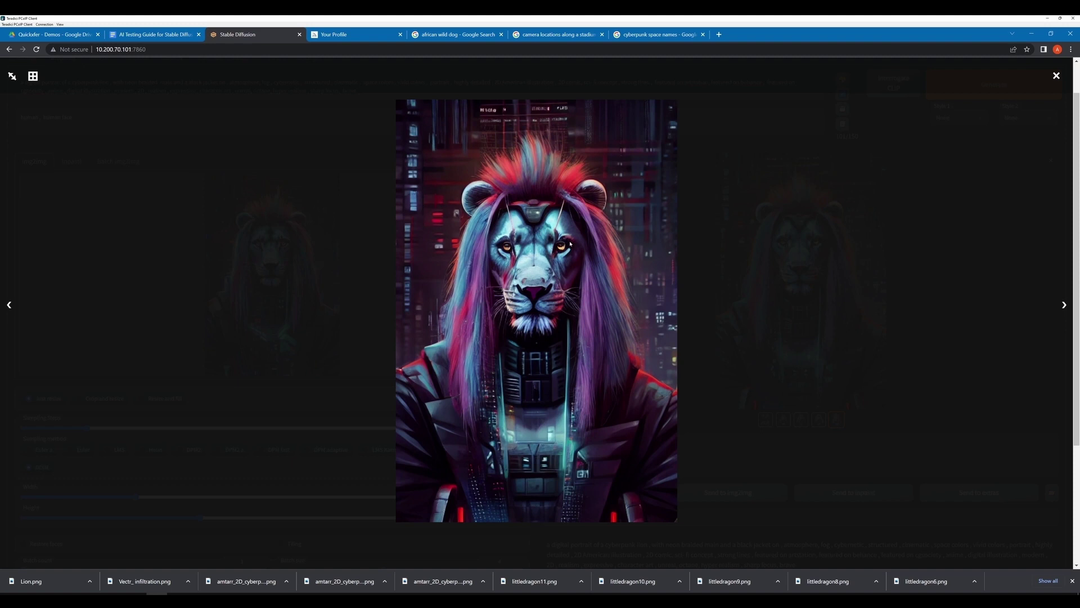
click(14, 308)
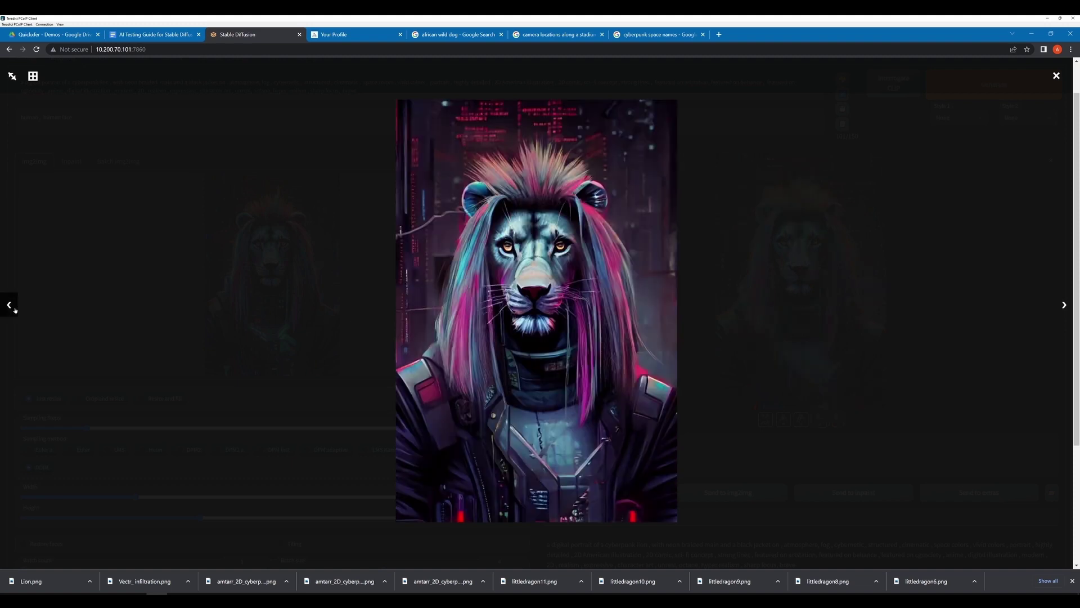
click(14, 309)
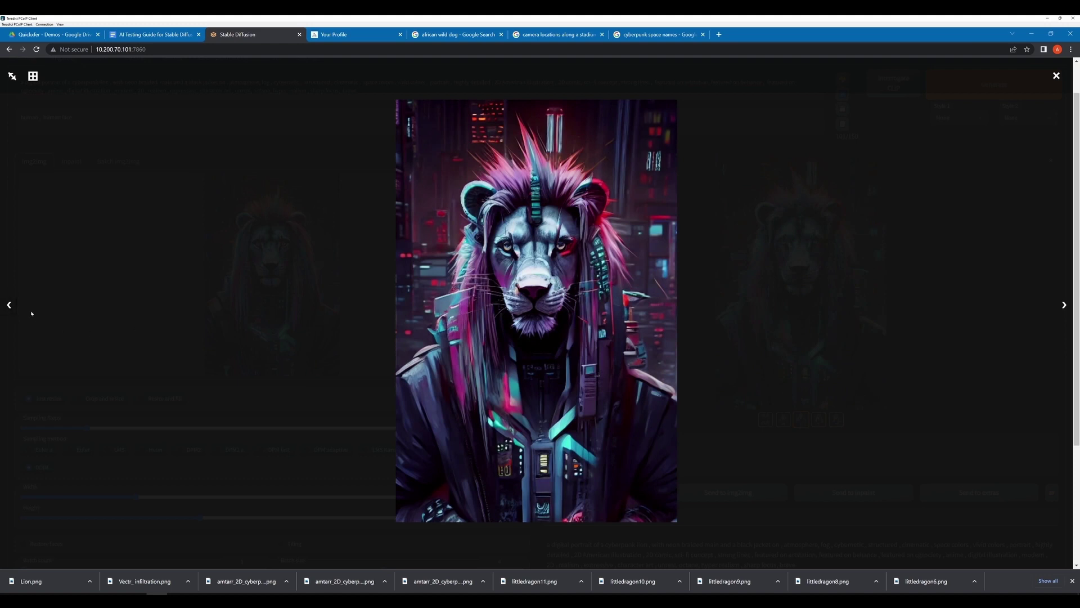
click(10, 305)
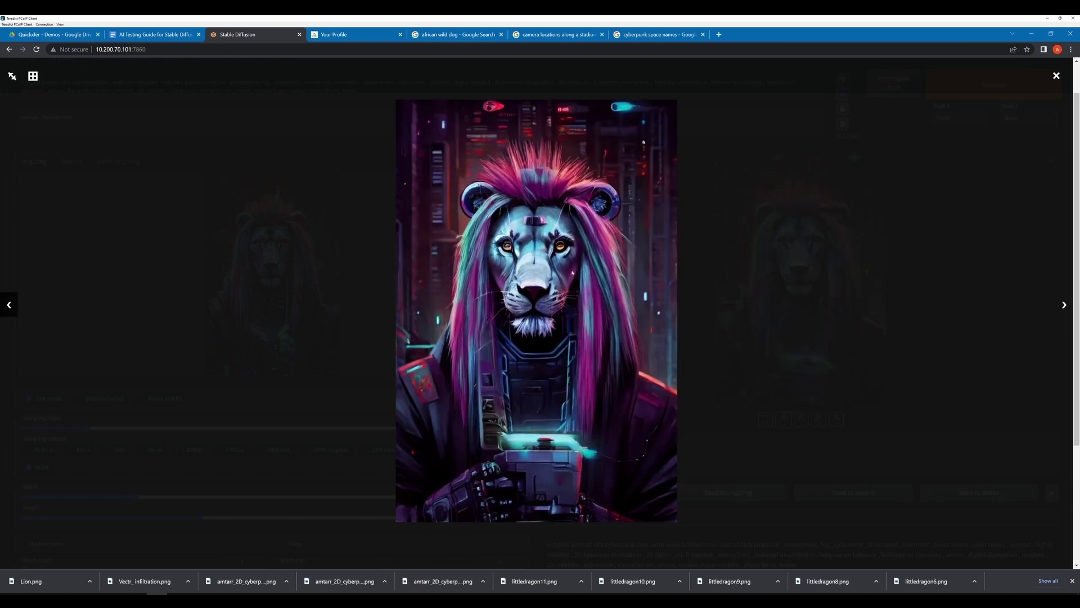
click(11, 306)
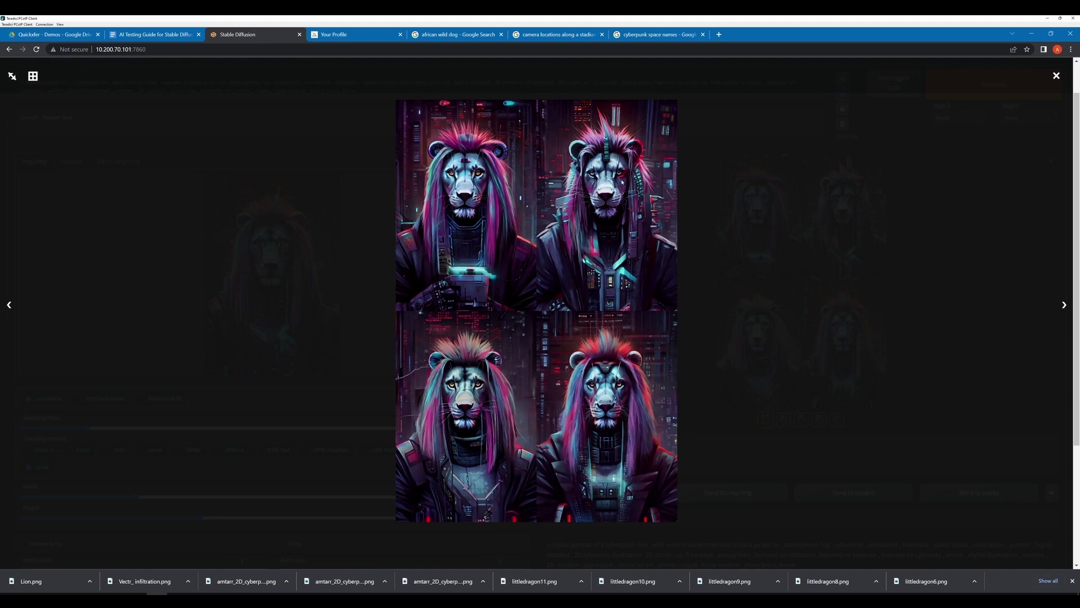
click(626, 186)
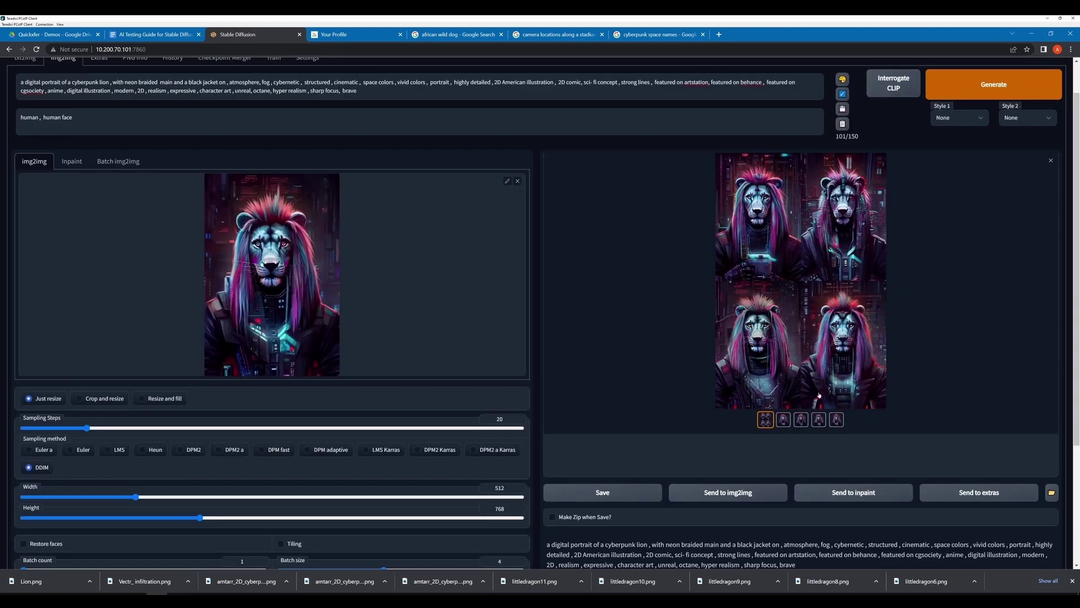
click(802, 419)
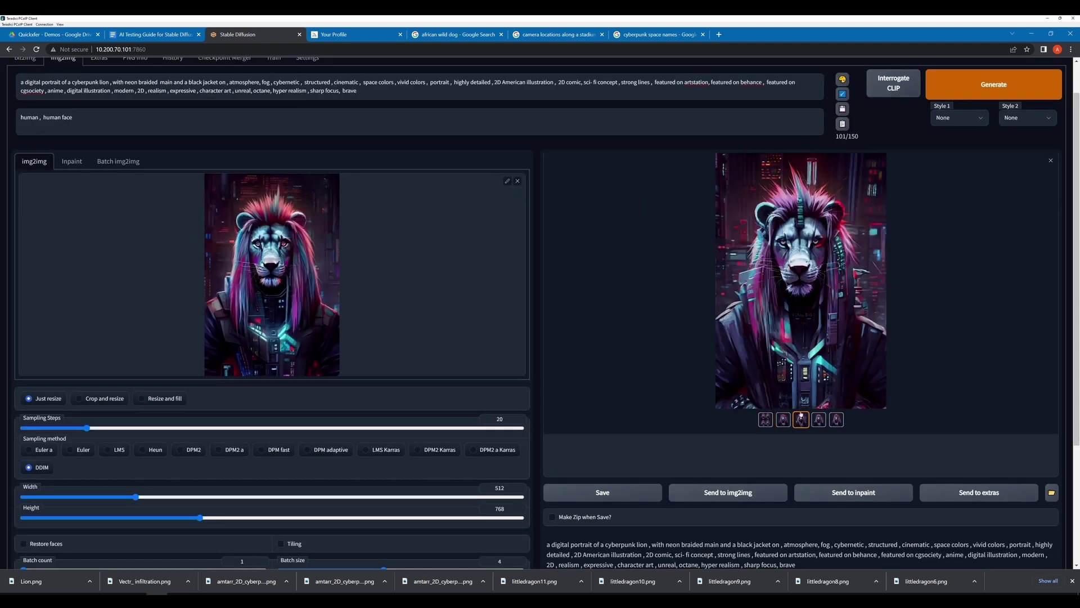
click(750, 493)
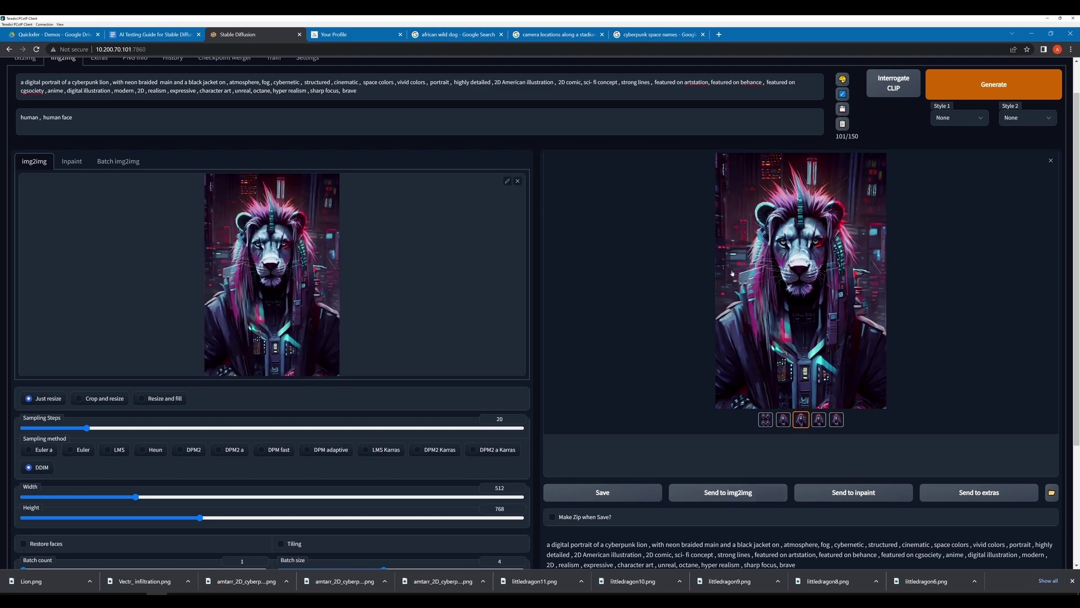
Generate a batch from the armoured-crest lion and review its portraits and the full grid enlarged.
click(972, 96)
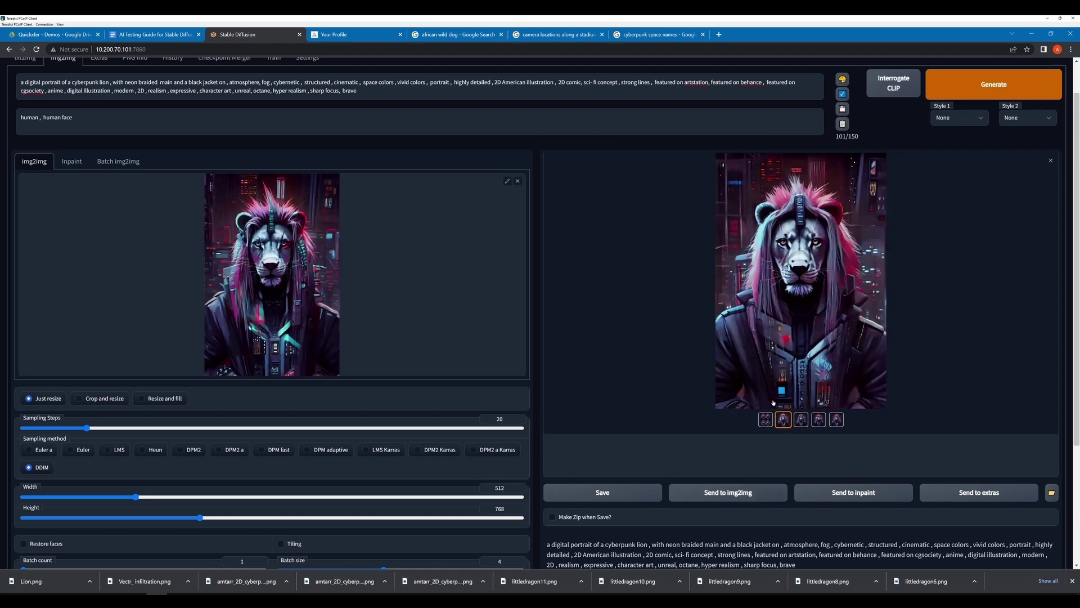
click(582, 363)
click(1064, 304)
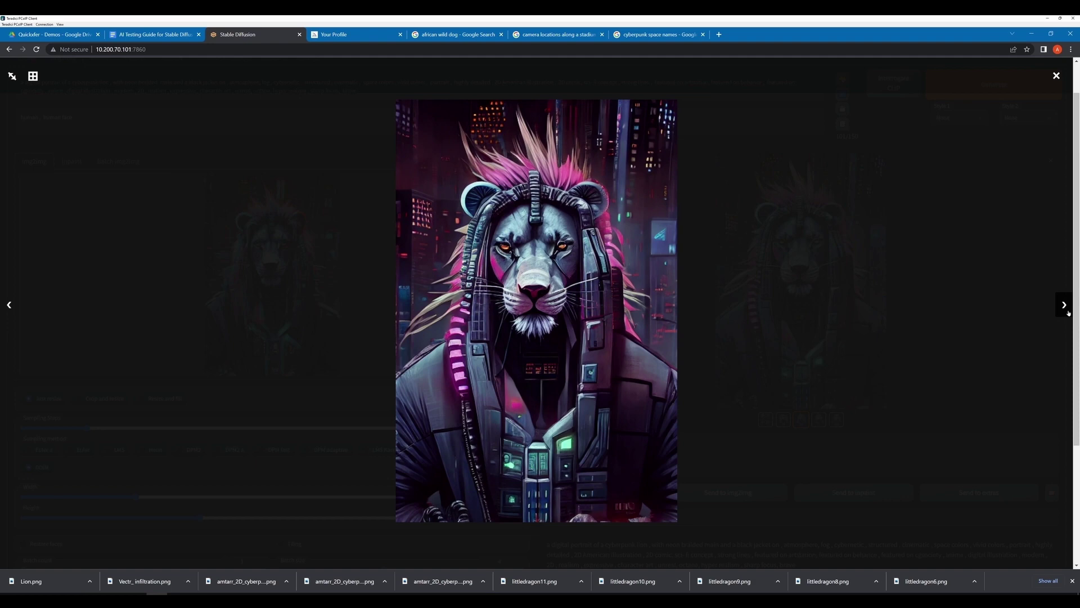
click(1065, 307)
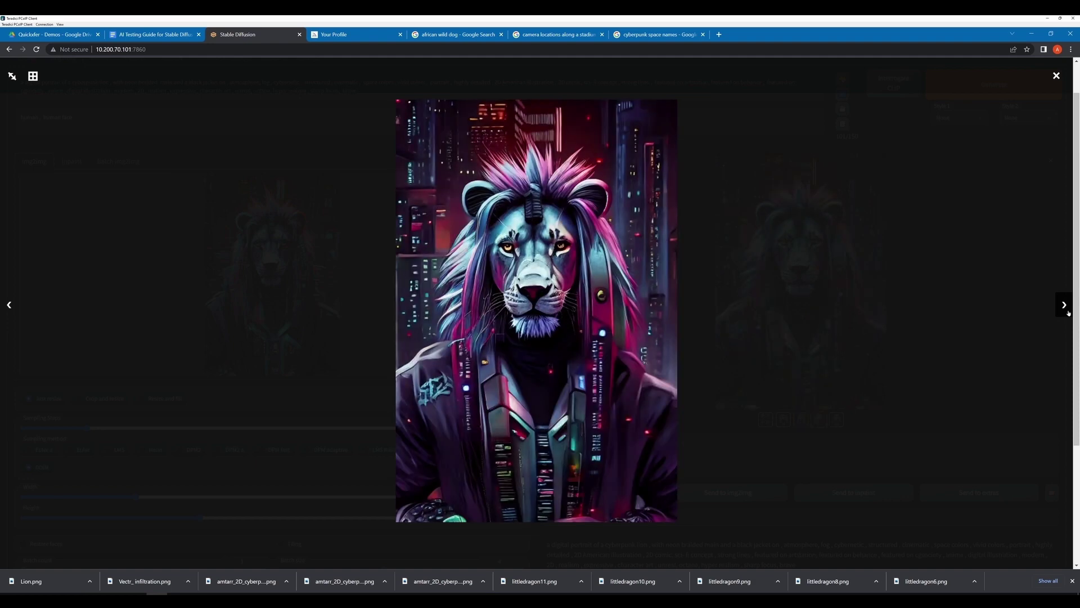
click(1065, 308)
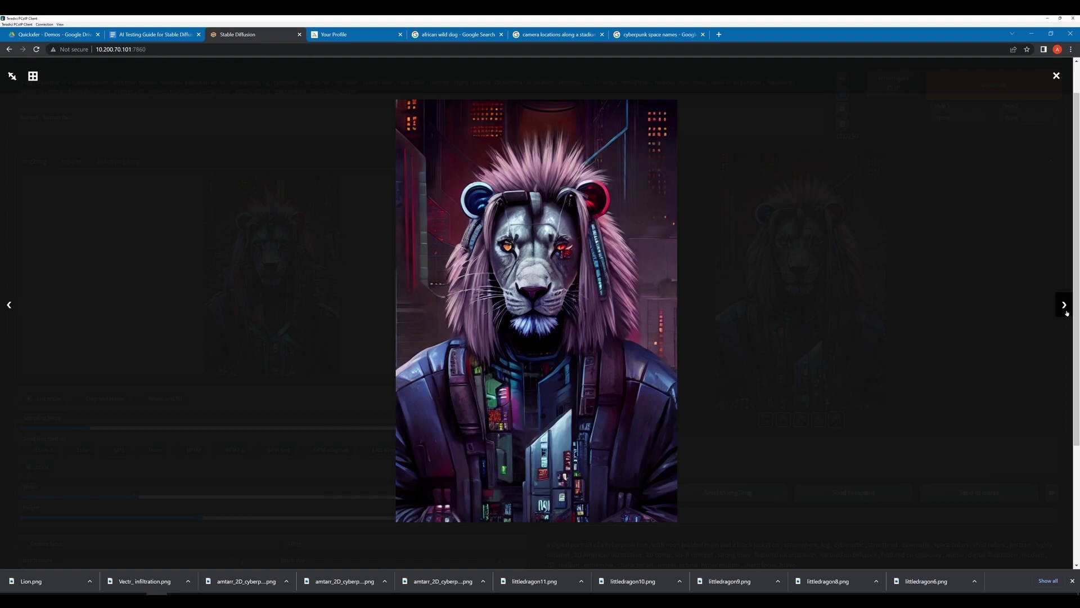
click(1064, 305)
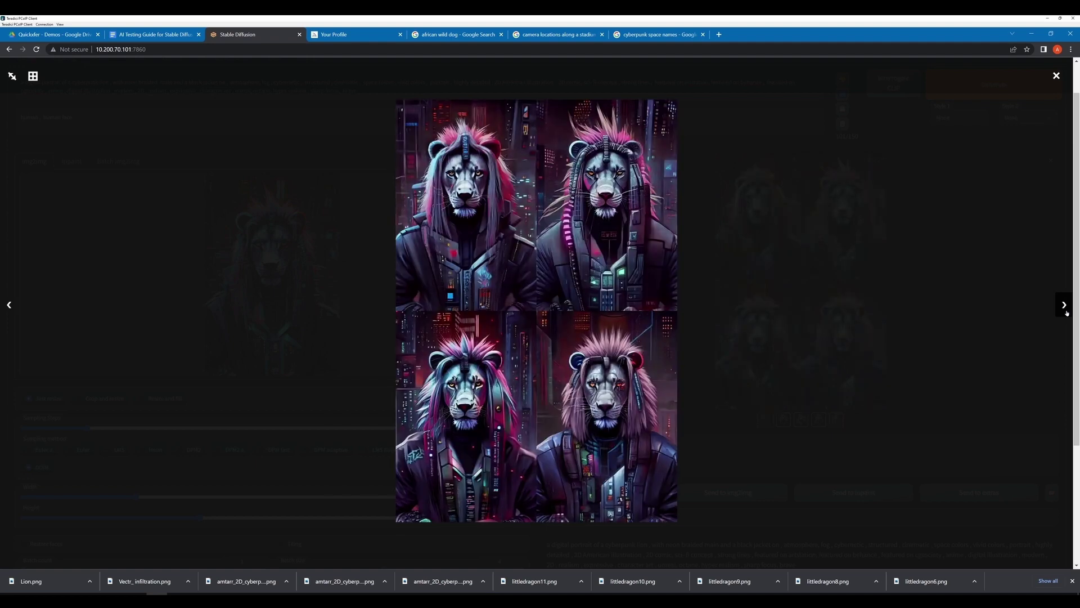
click(955, 317)
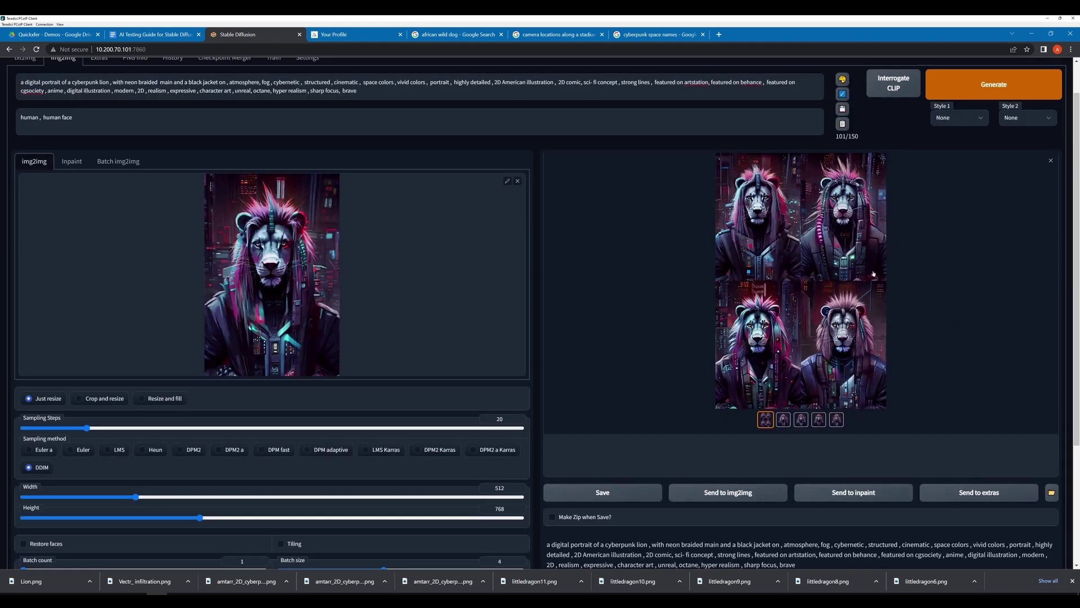
Generate another batch from the same source, inspect its enlarged grid and check the denoising strength setting.
click(978, 88)
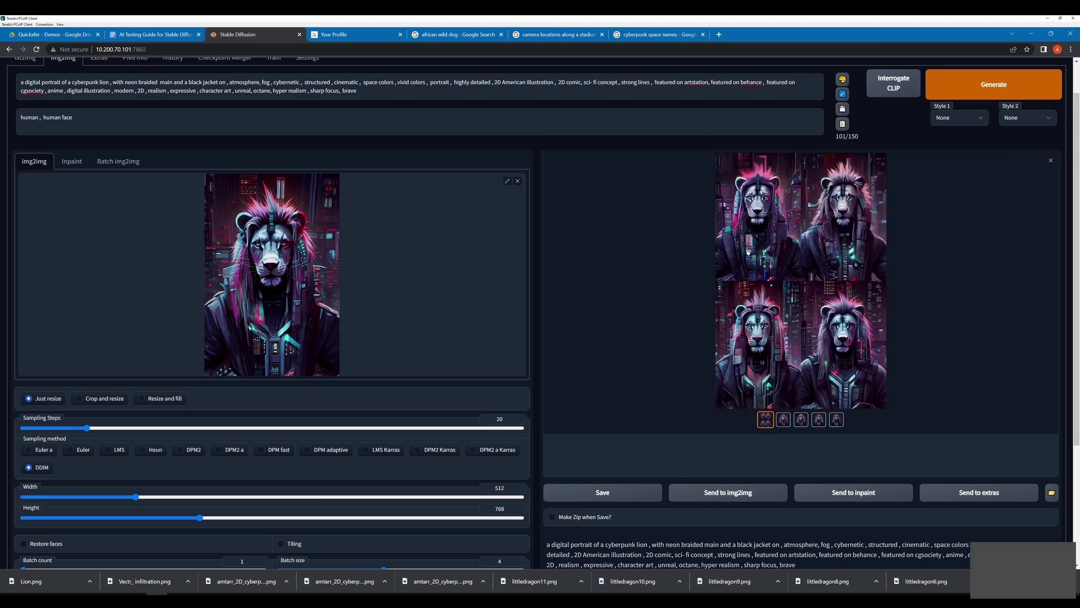
click(754, 229)
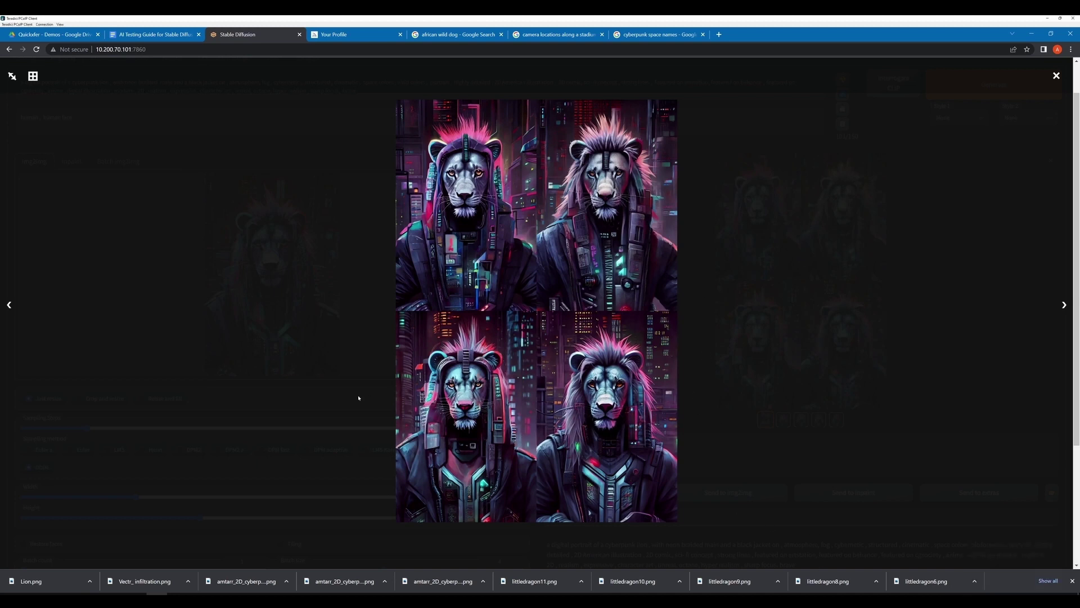
key(Escape)
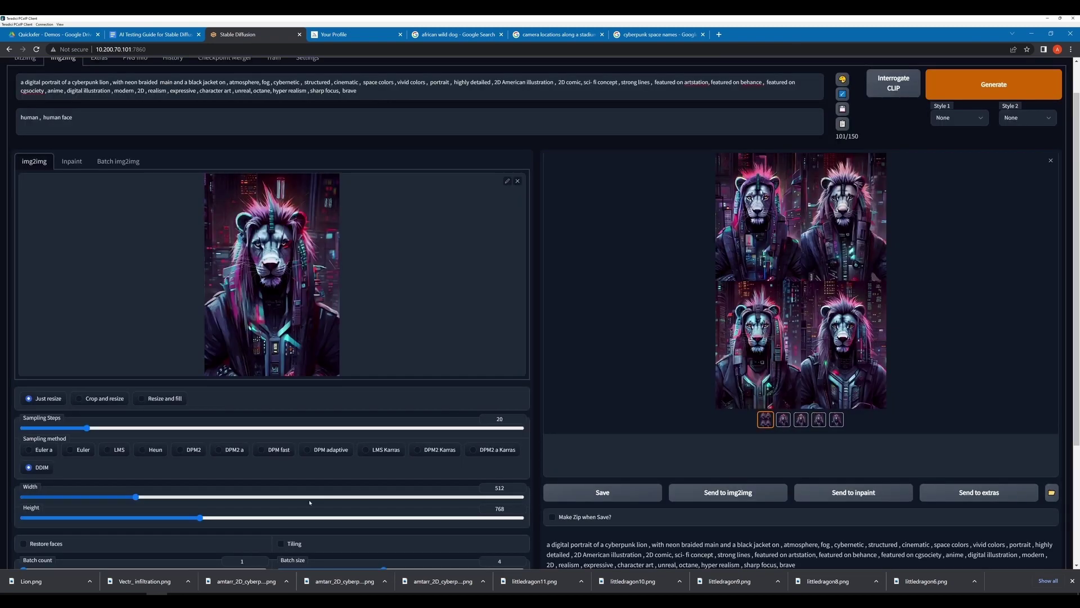
scroll(50, 483, down, 3)
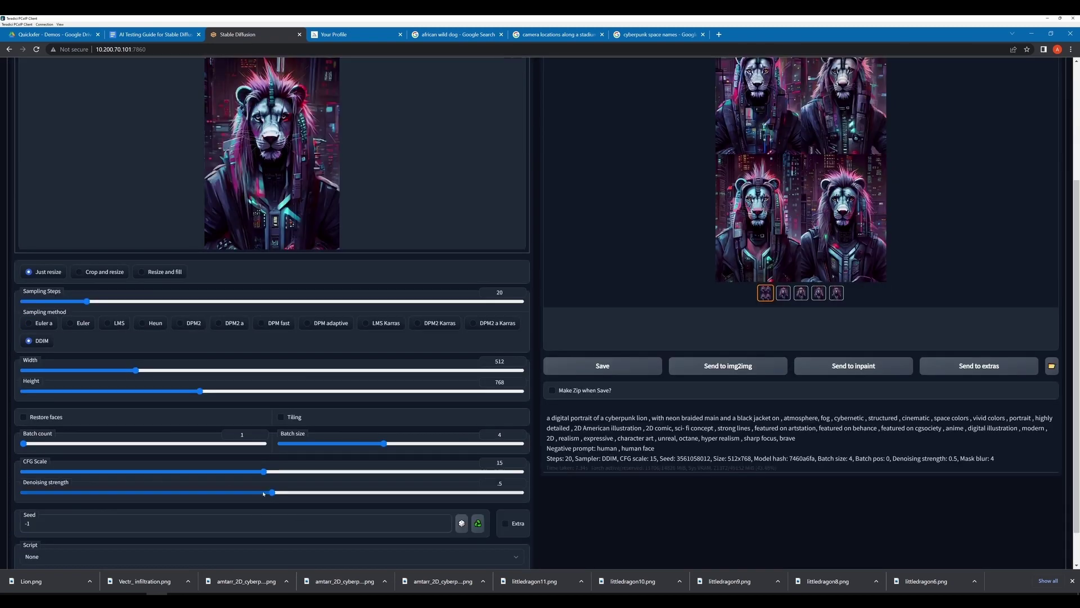
scroll(821, 269, up, 2)
Re-examine the current grid enlarged, generate a fresh batch from the same armoured-crest source and enlarge the new grid.
click(789, 290)
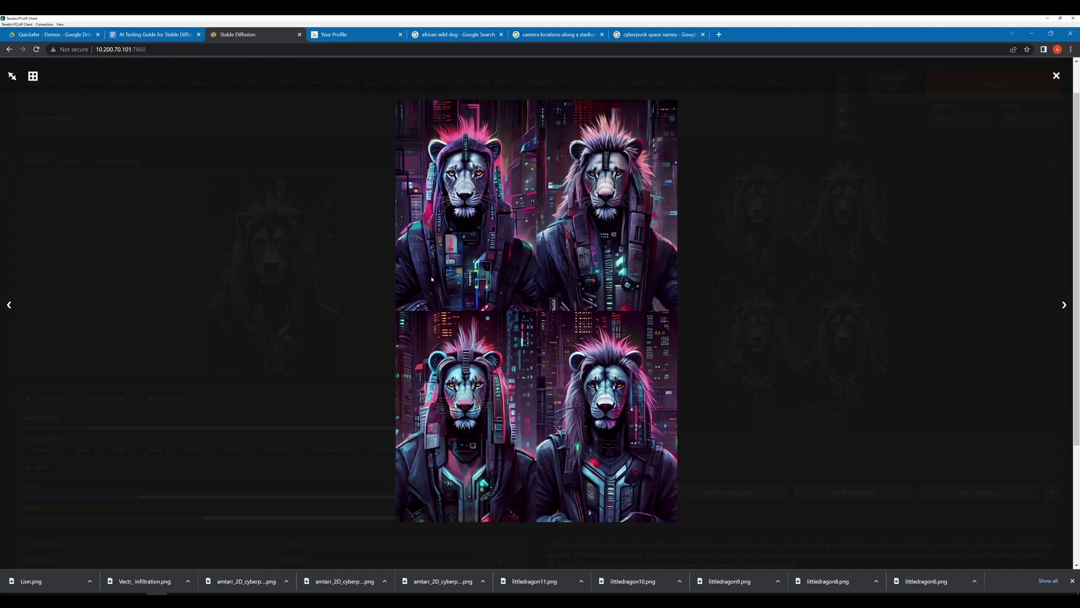
click(446, 208)
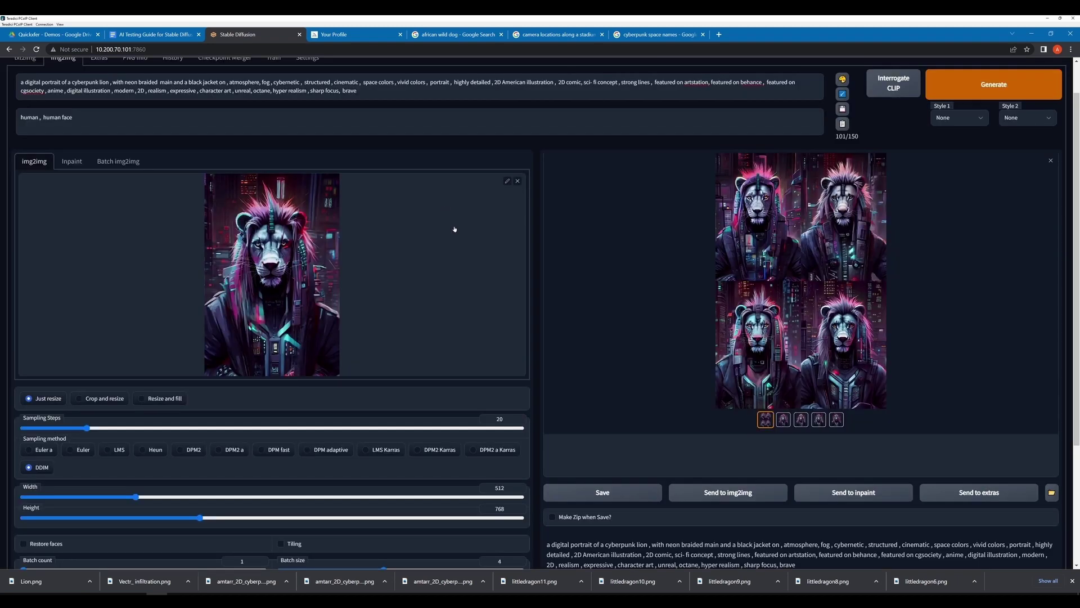
click(1025, 75)
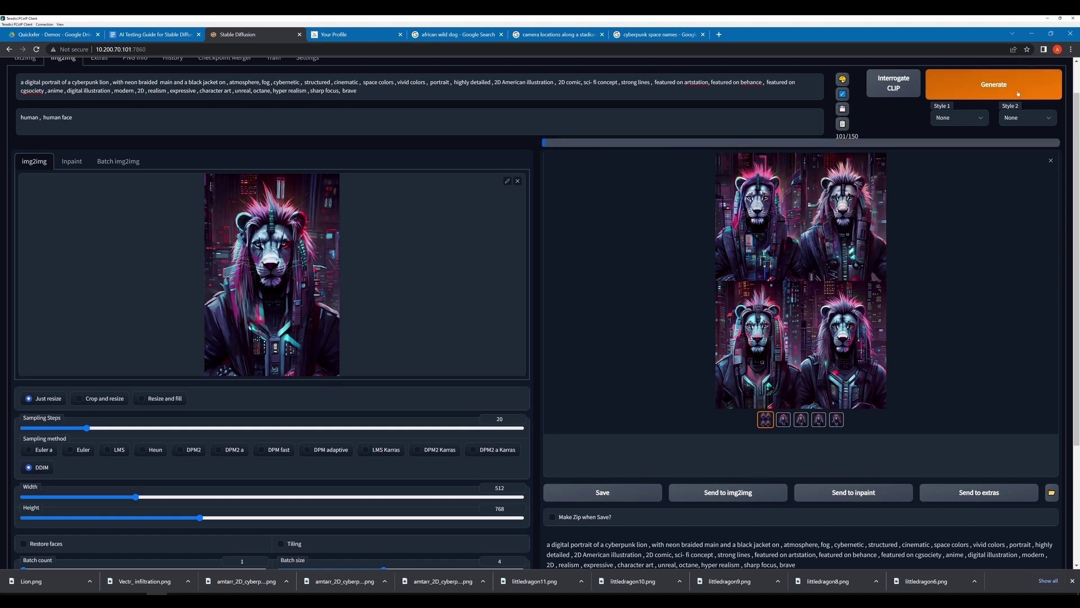
click(724, 343)
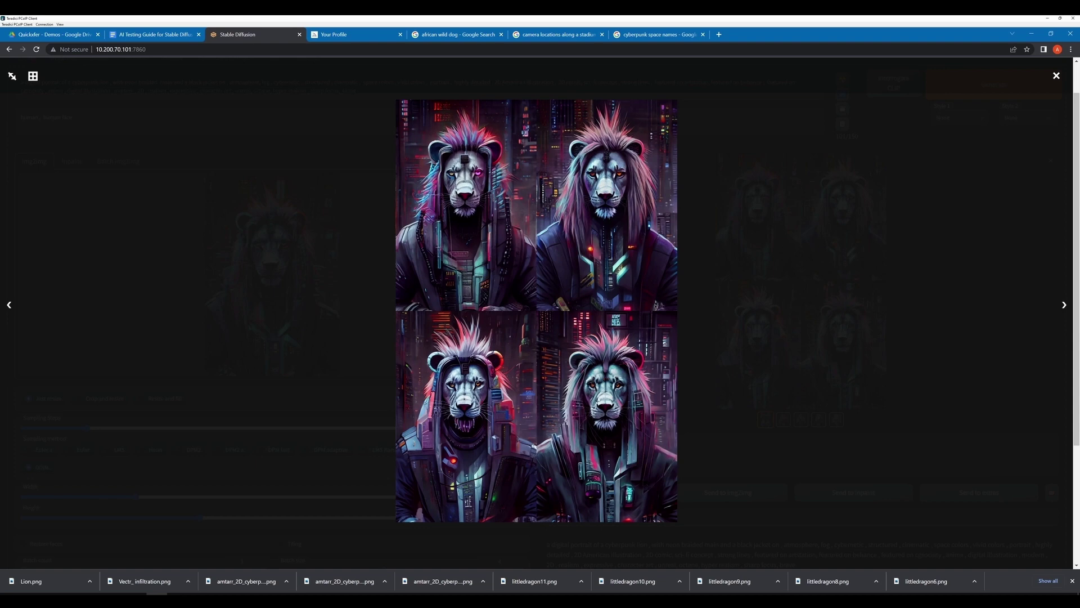
Send the fourth portrait of the current batch to img2img and generate a new batch from it.
click(761, 372)
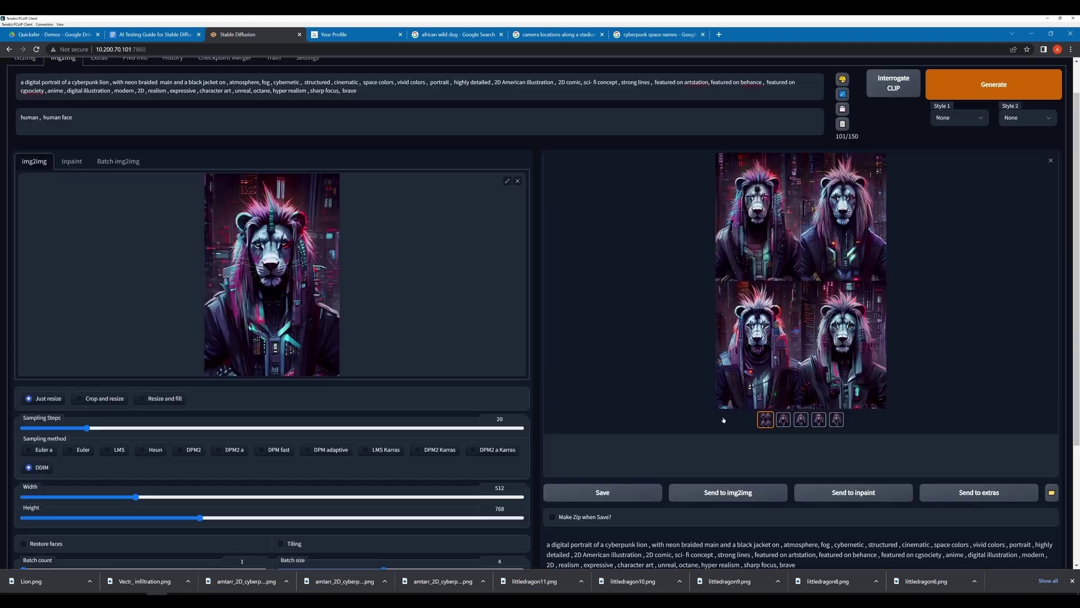
click(839, 422)
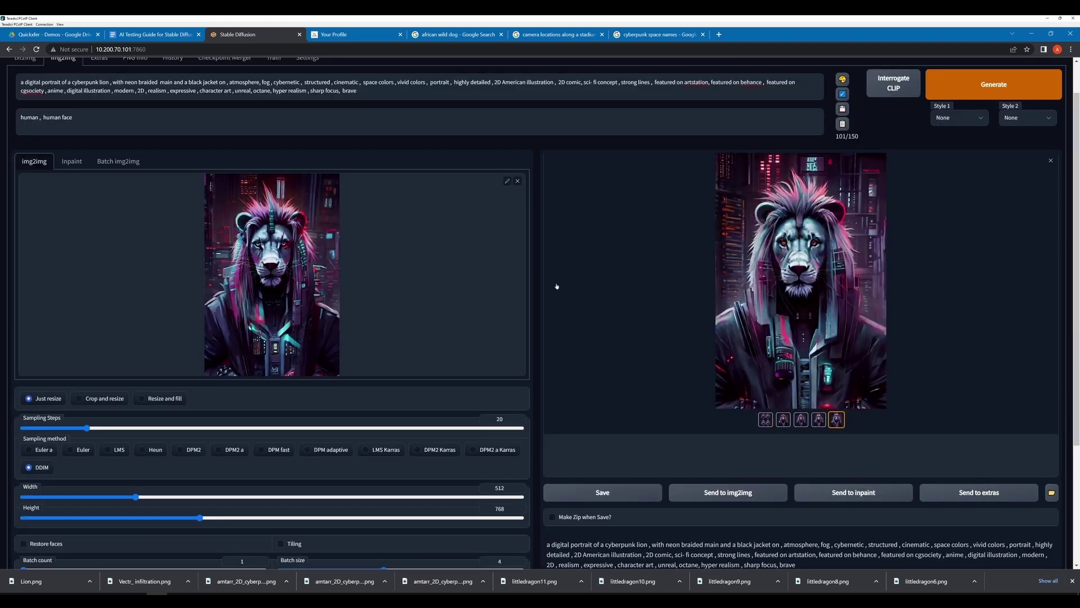
click(754, 495)
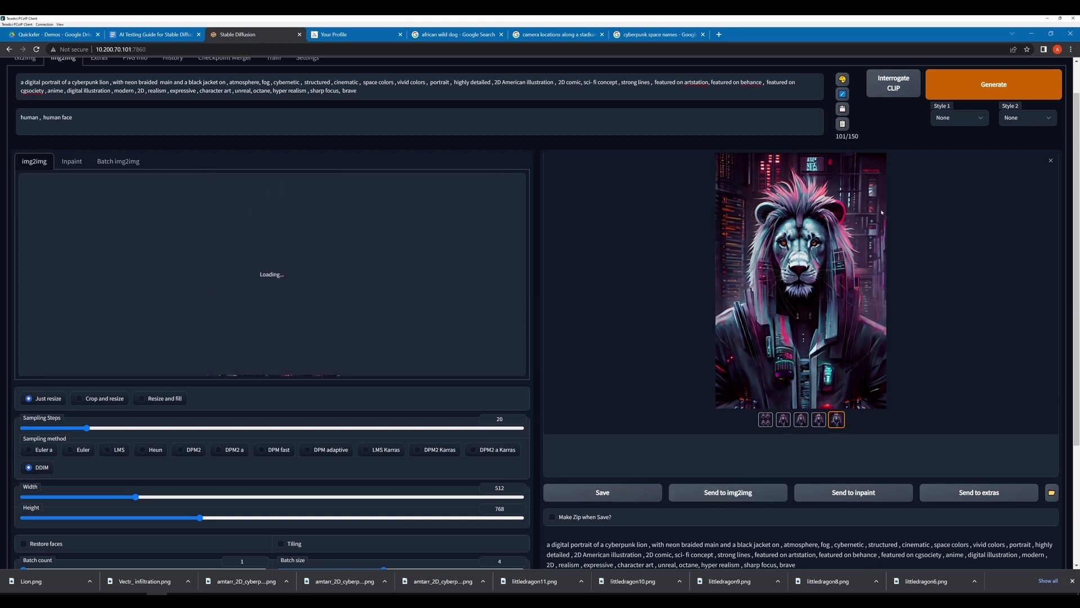
click(979, 98)
Compare the four new portraits, send the fourth one, with the chest control panel, to img2img and generate another batch from it.
click(785, 420)
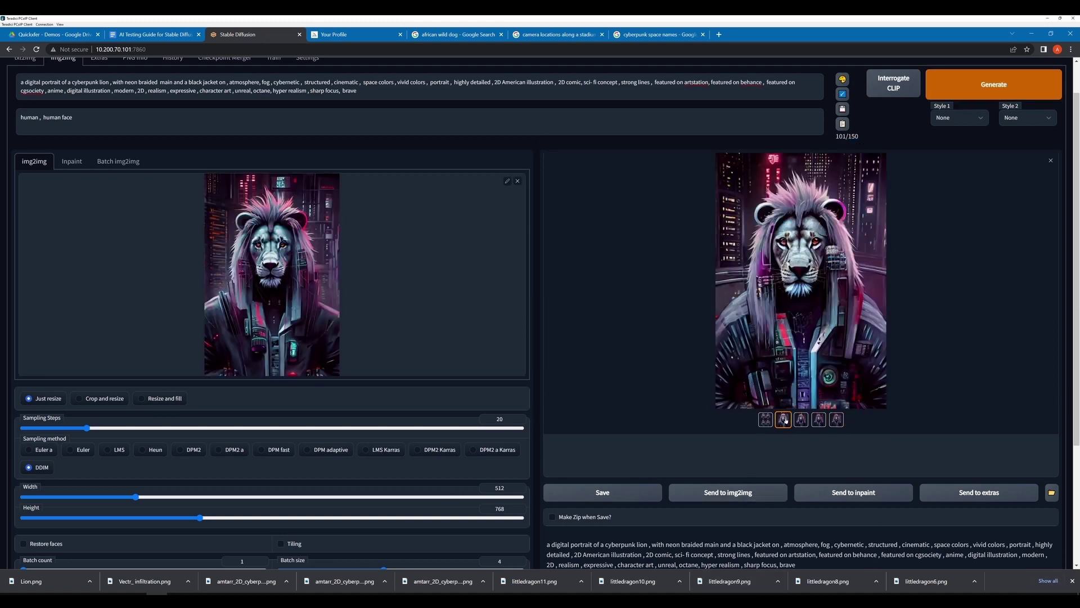
click(801, 420)
click(816, 421)
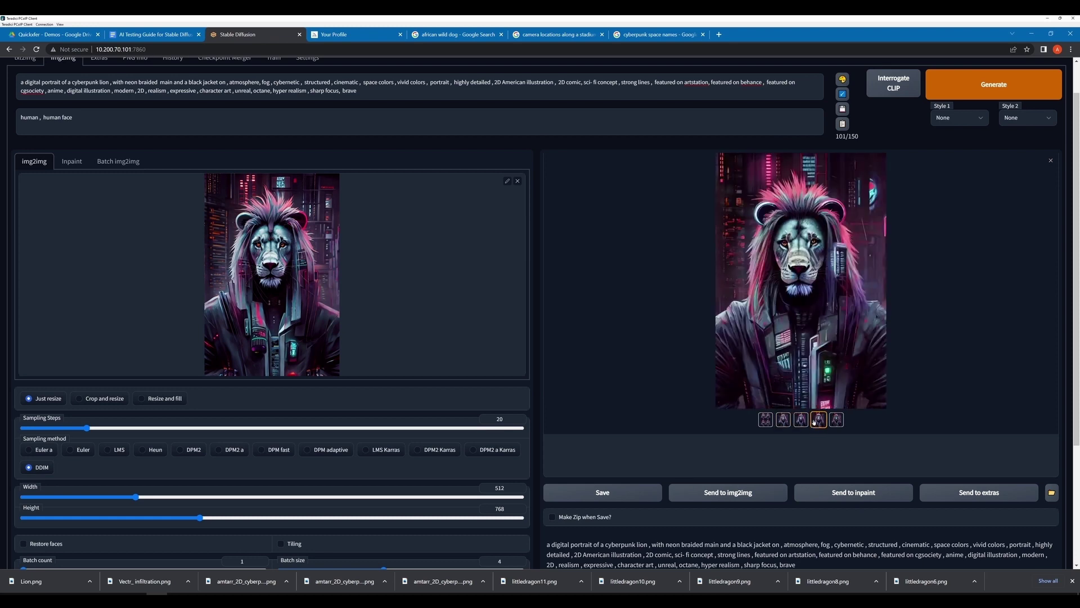
click(836, 420)
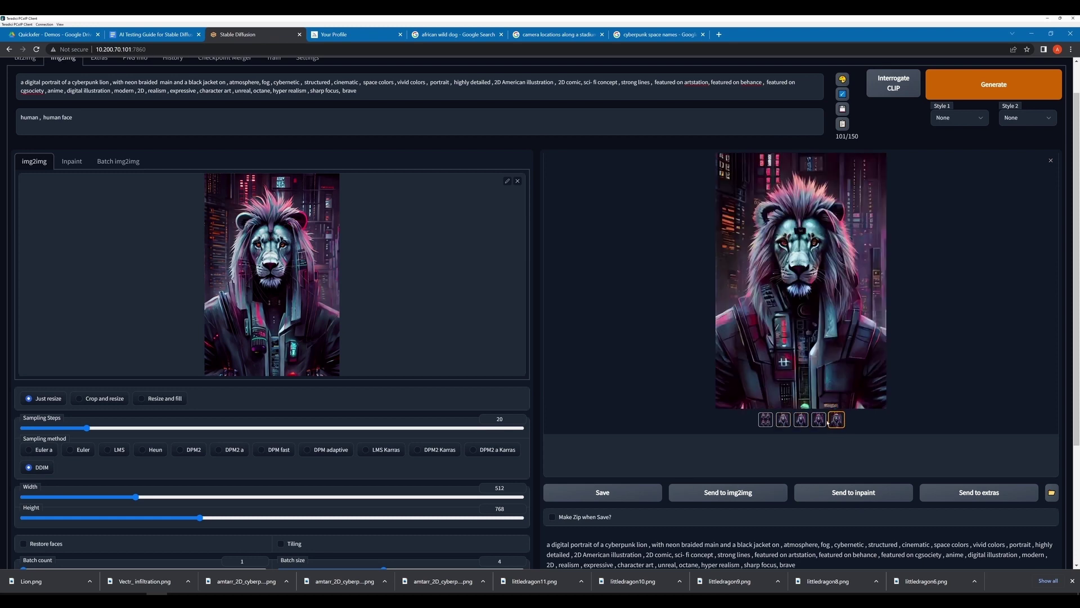
click(819, 266)
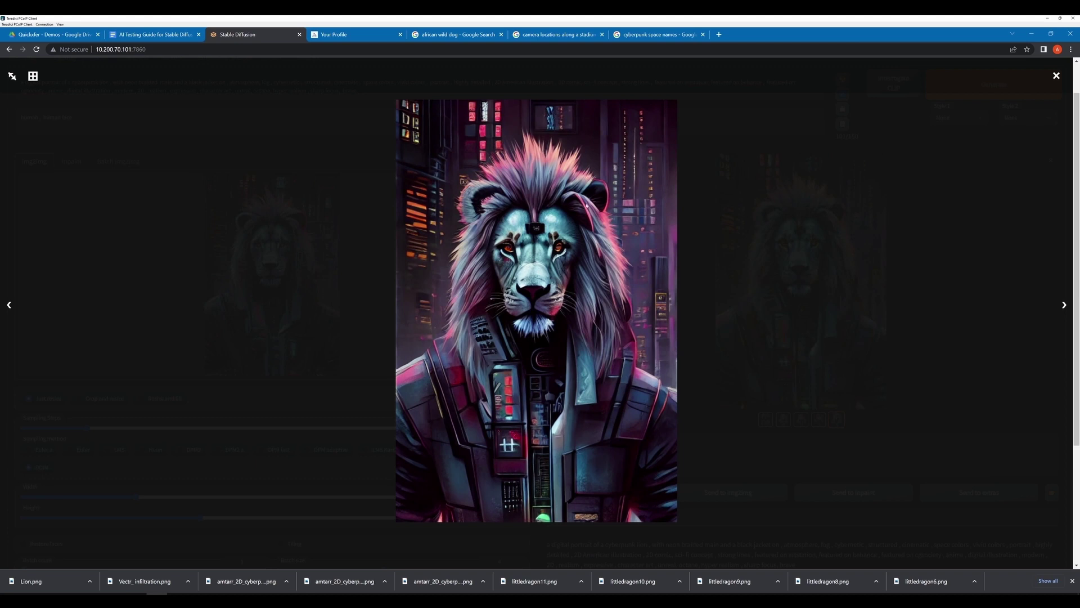
click(747, 391)
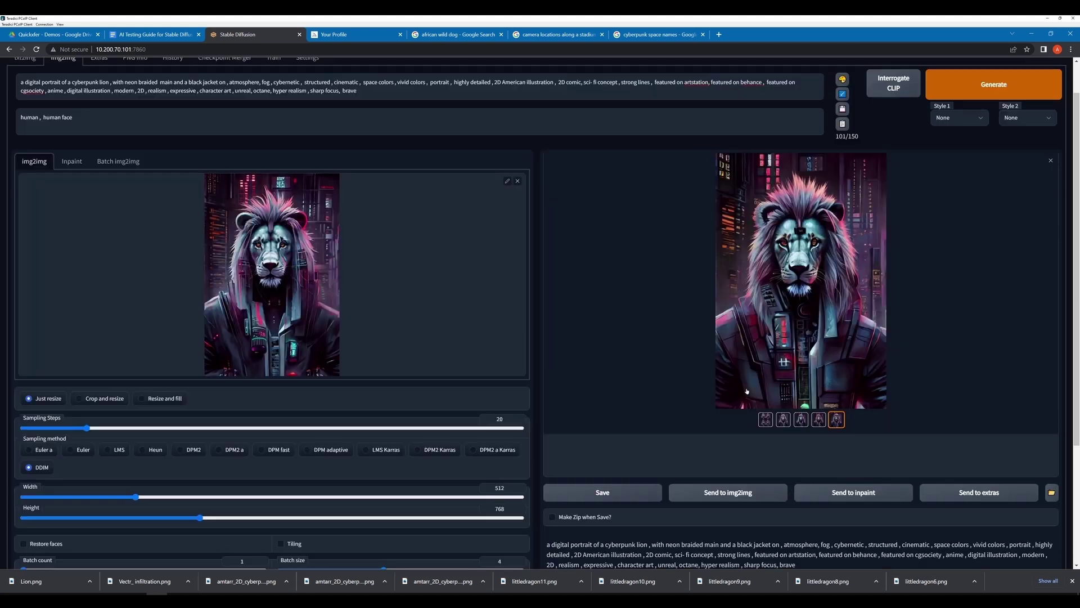
click(728, 492)
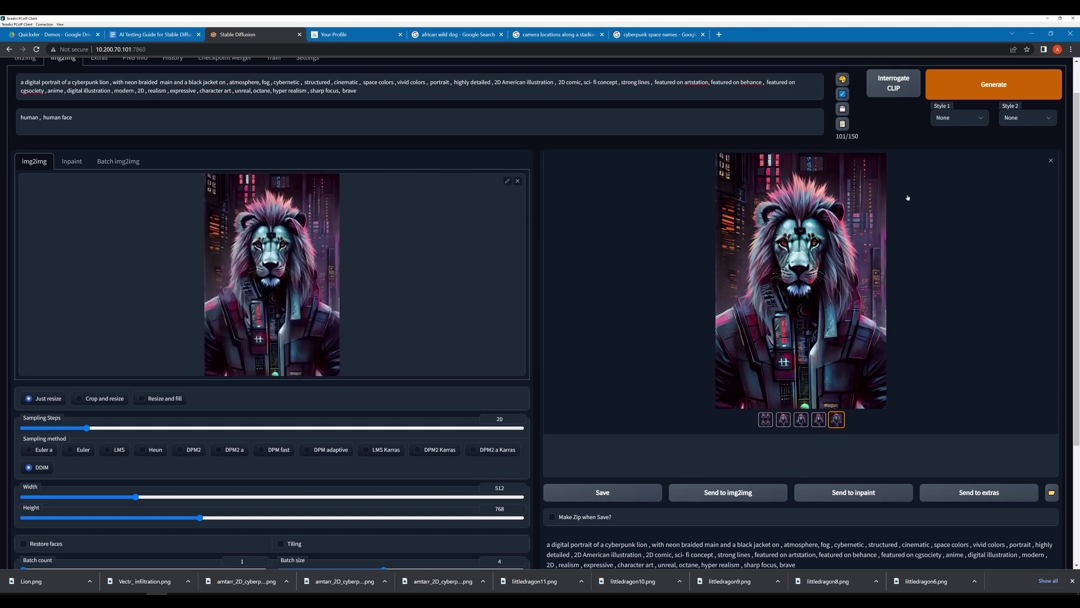
click(965, 95)
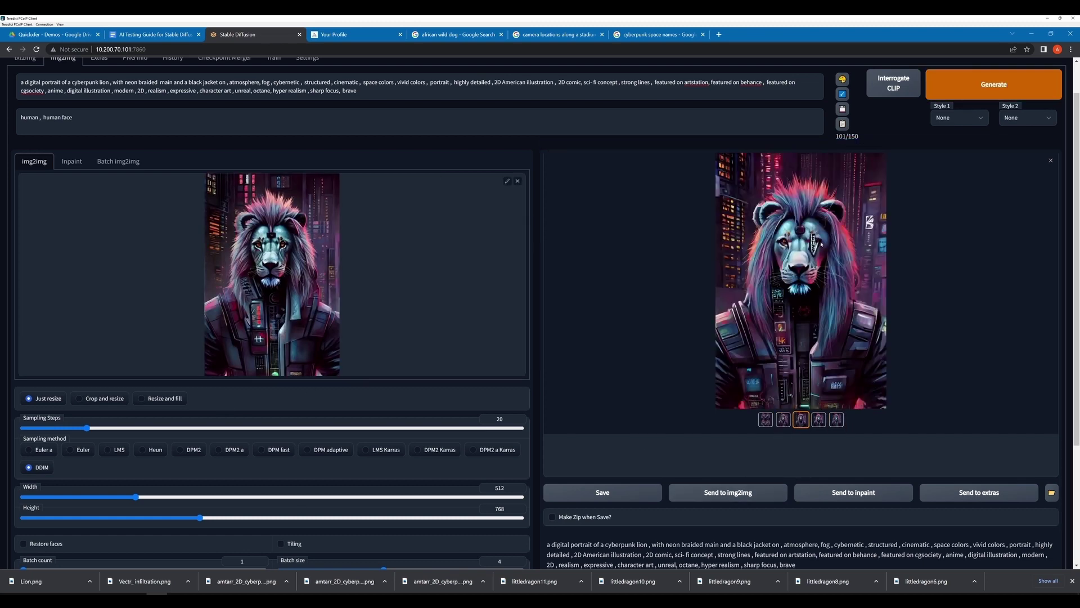
Inspect the new batch's second and third portraits enlarged, check the fourth, and compare the second and third repeatedly.
click(820, 244)
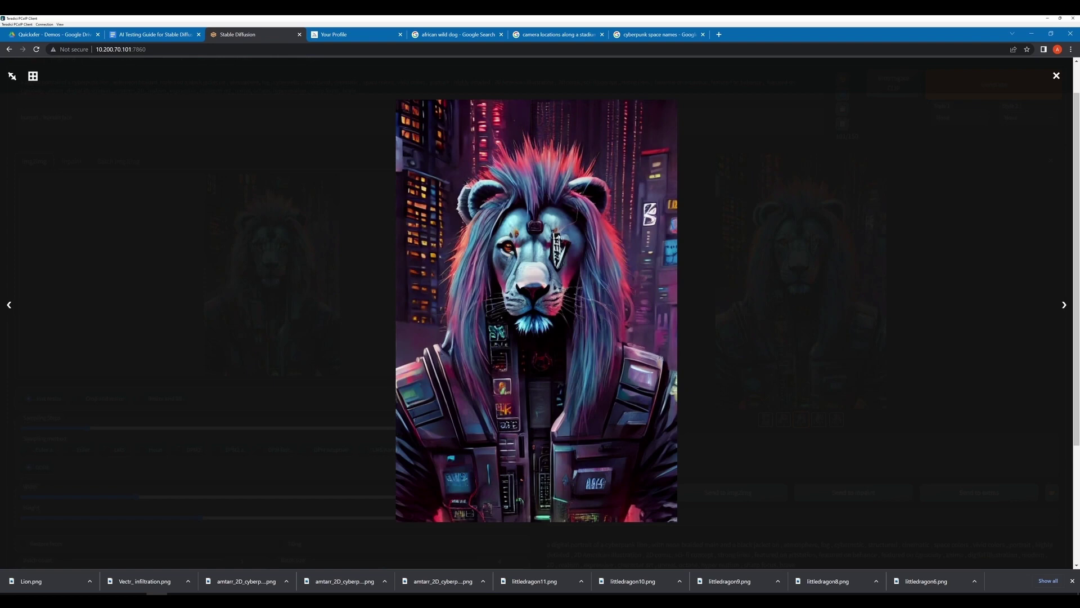
click(797, 267)
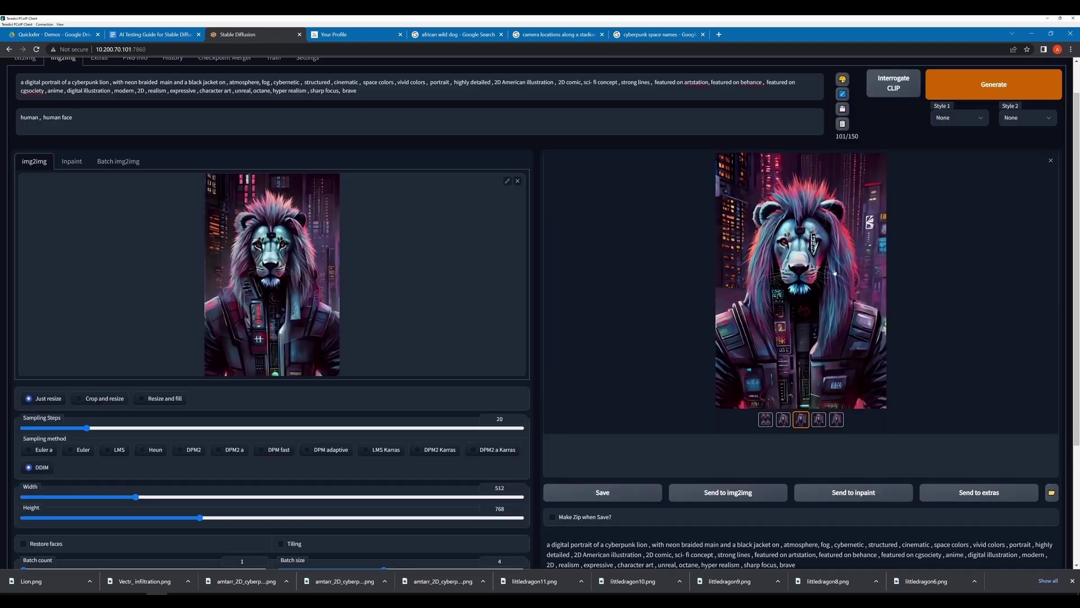
click(819, 419)
click(785, 245)
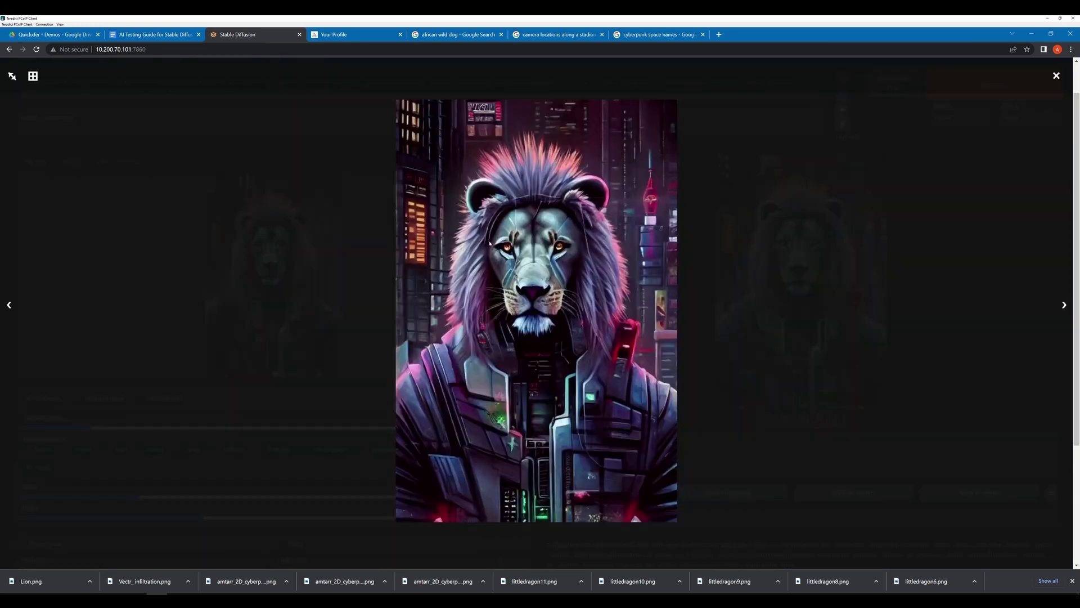
click(869, 322)
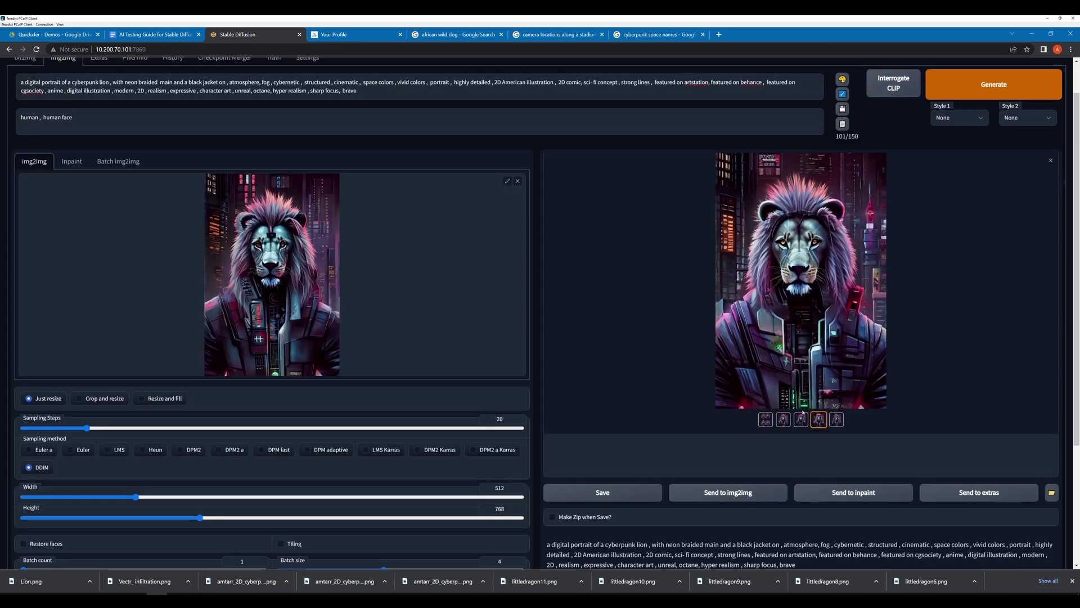
click(835, 420)
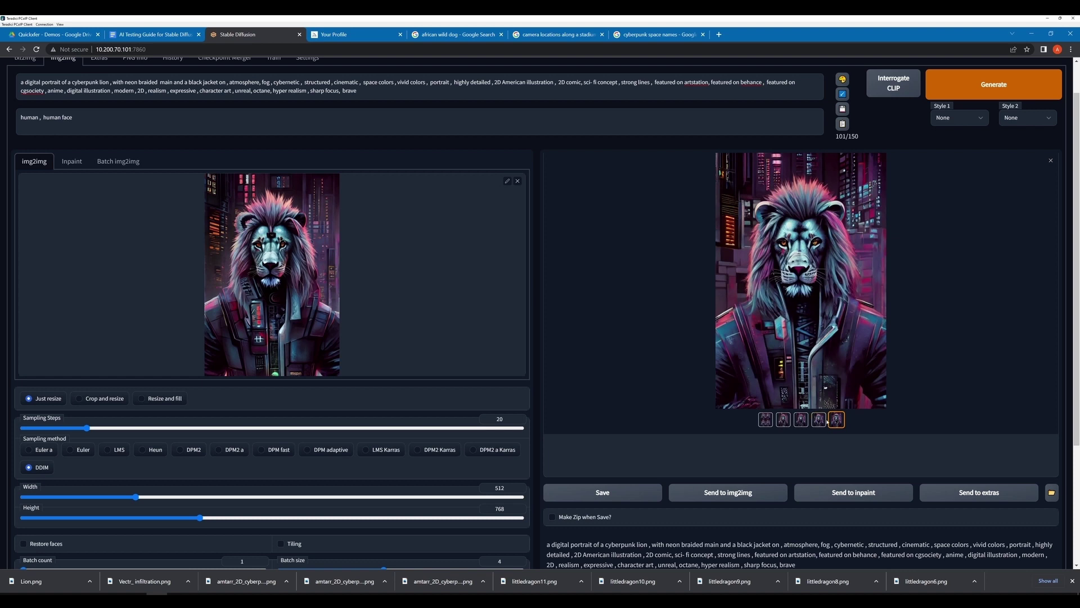
click(816, 416)
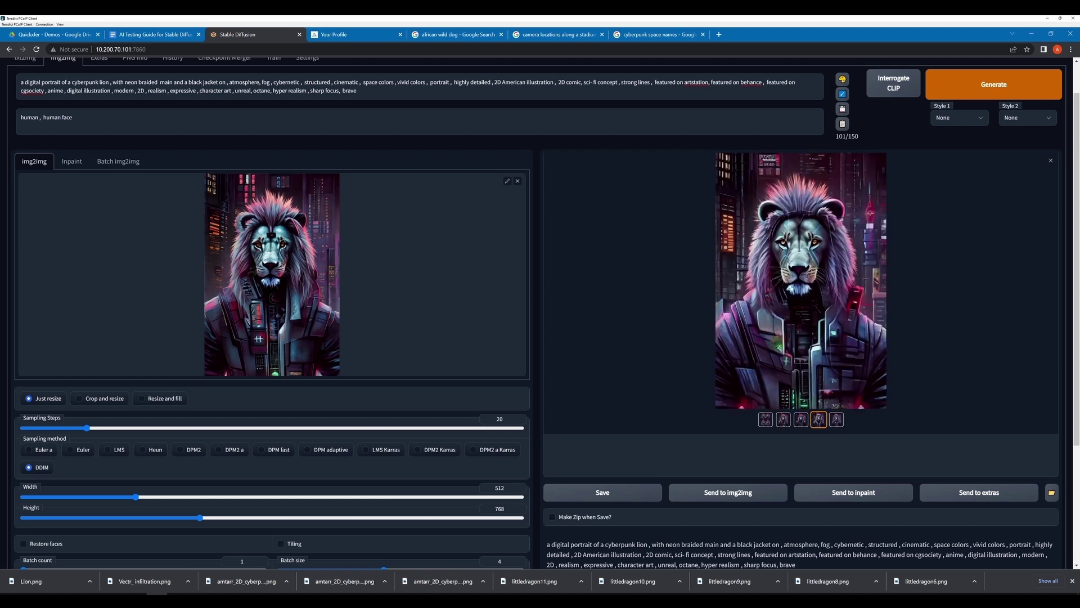
click(804, 423)
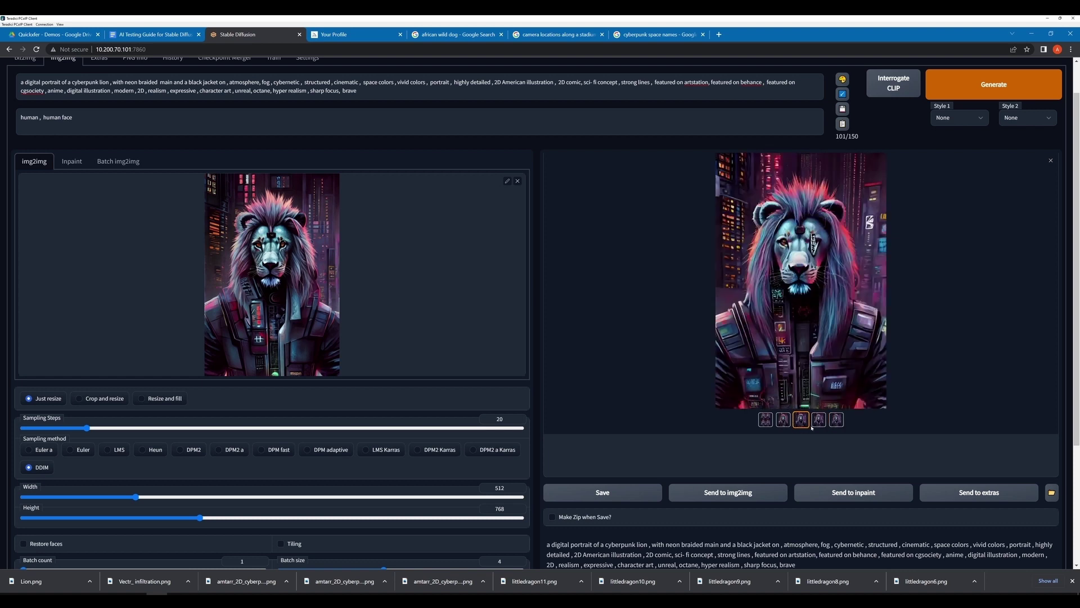
click(816, 422)
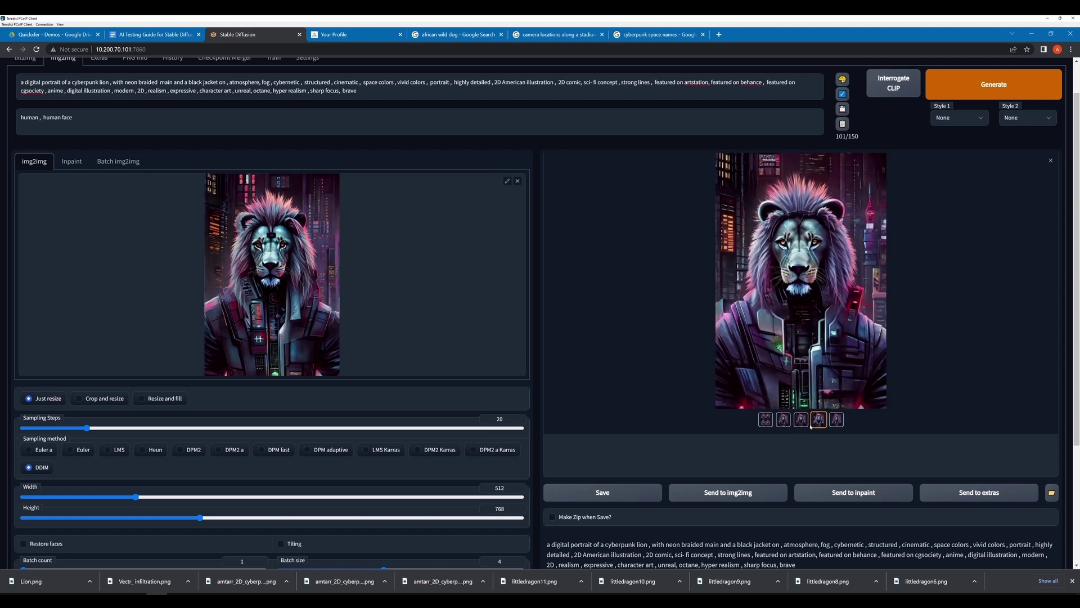
click(801, 422)
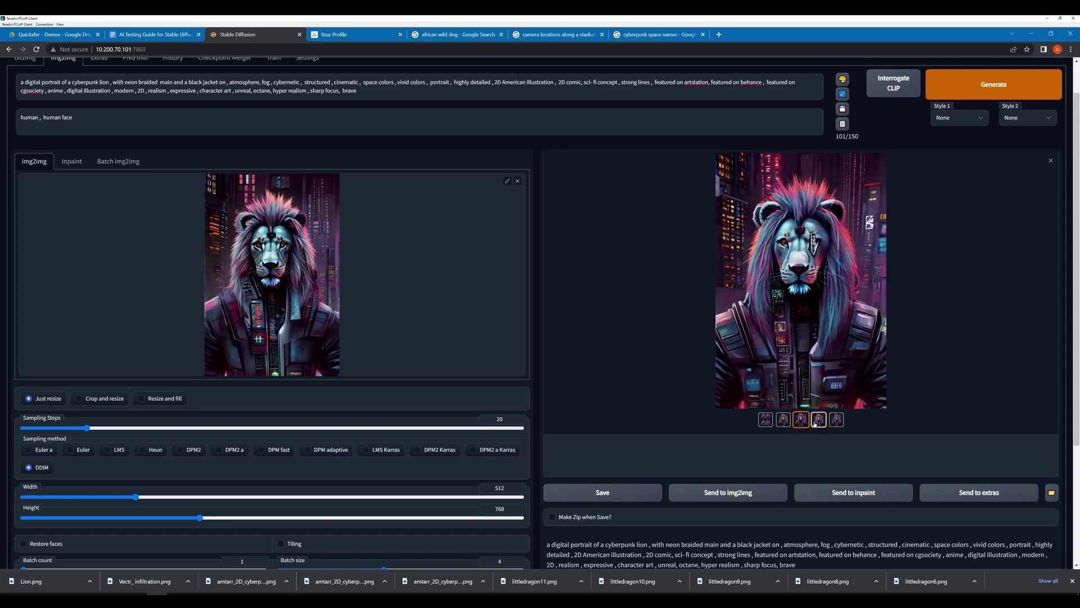
click(814, 422)
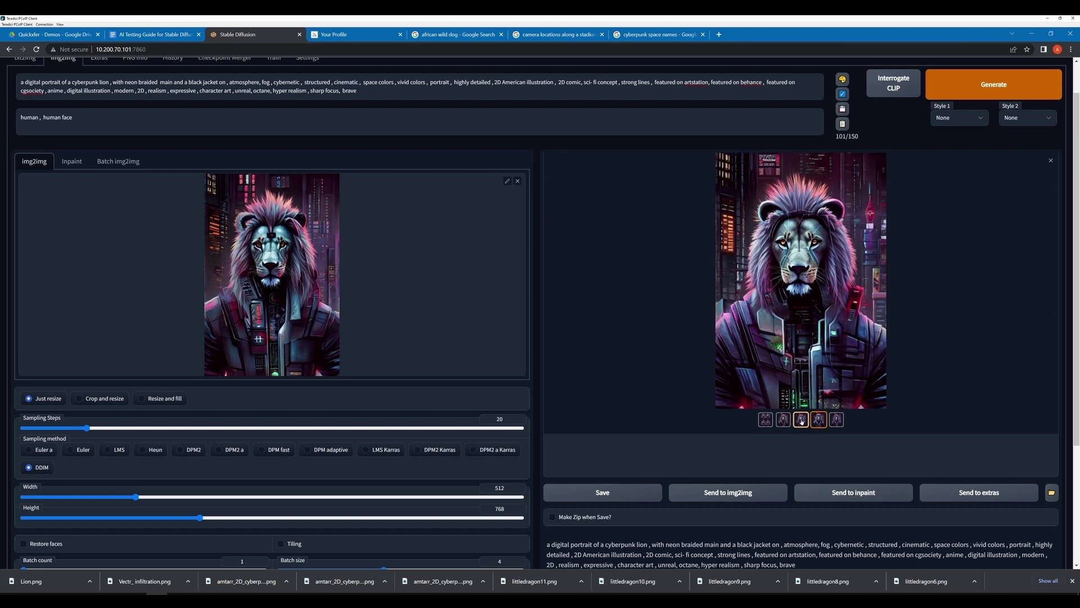
click(804, 422)
click(825, 422)
Copy the third portrait, the lion with the silver-purple mane, and paste it into a new Photoshop document.
click(798, 260)
right_click(542, 330)
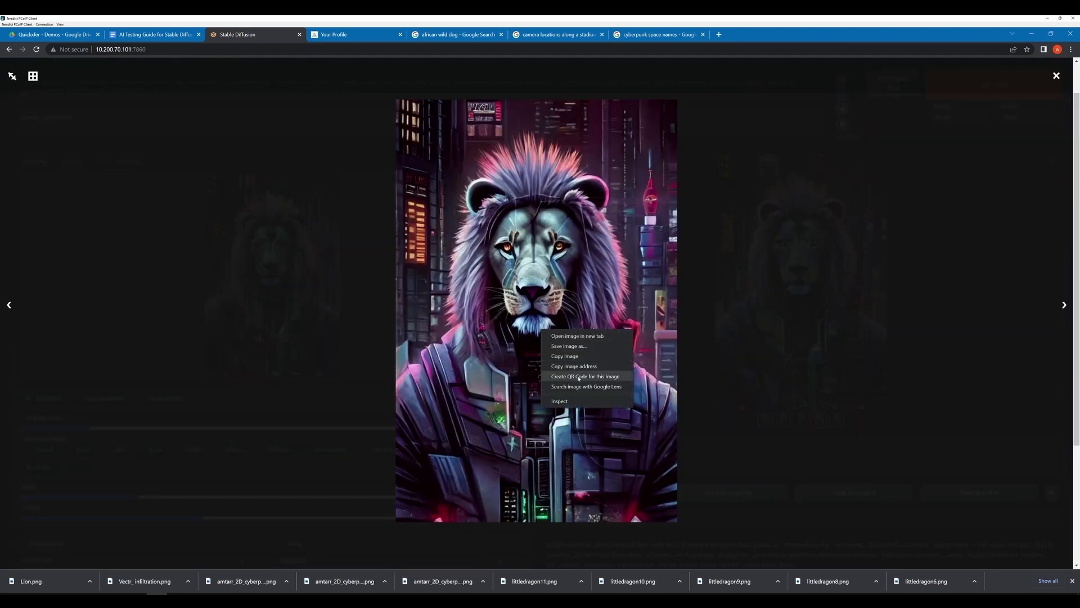
click(562, 356)
click(761, 379)
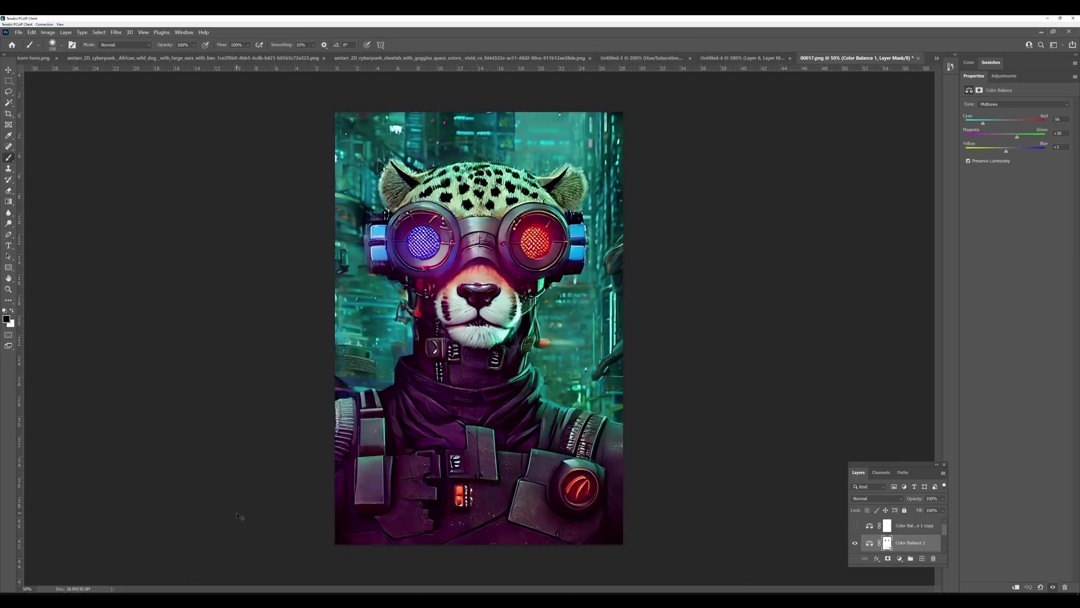
key(ctrl+n)
key(Return)
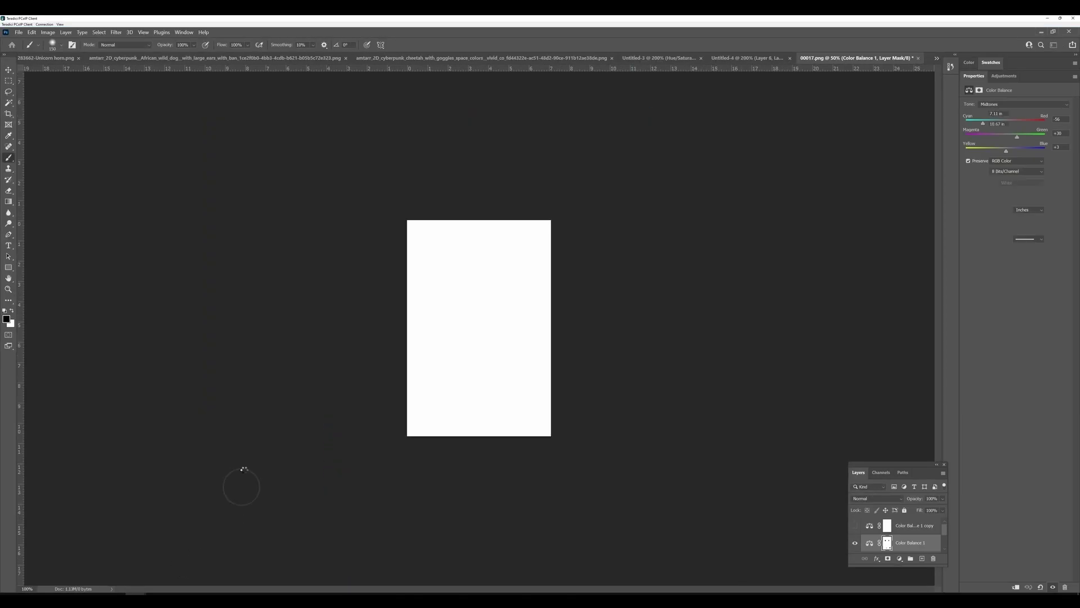
key(ctrl+v)
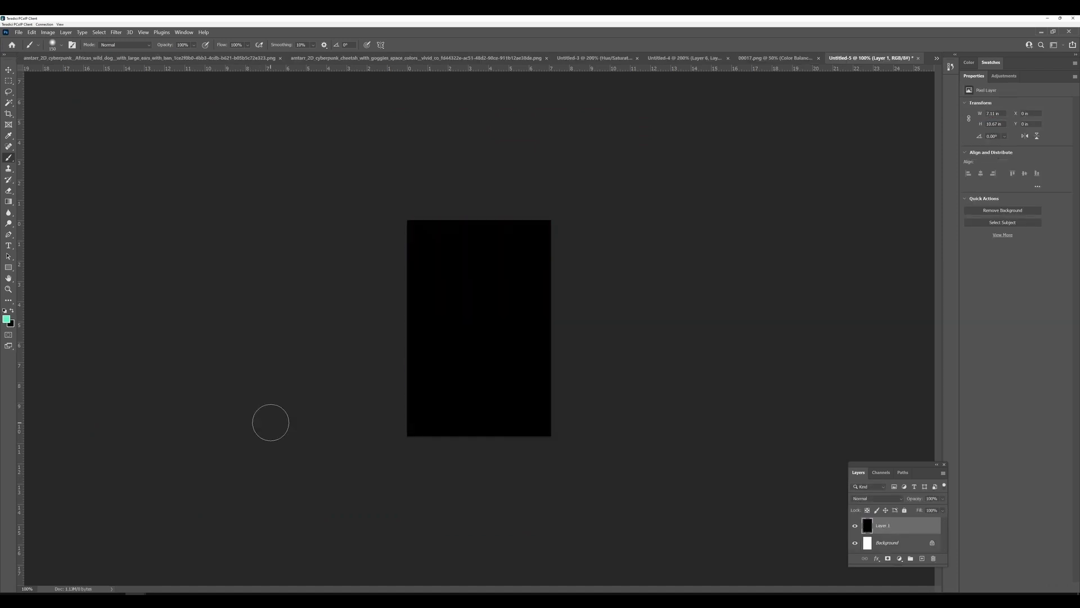
key(ctrl+plus)
key(ctrl+plus)
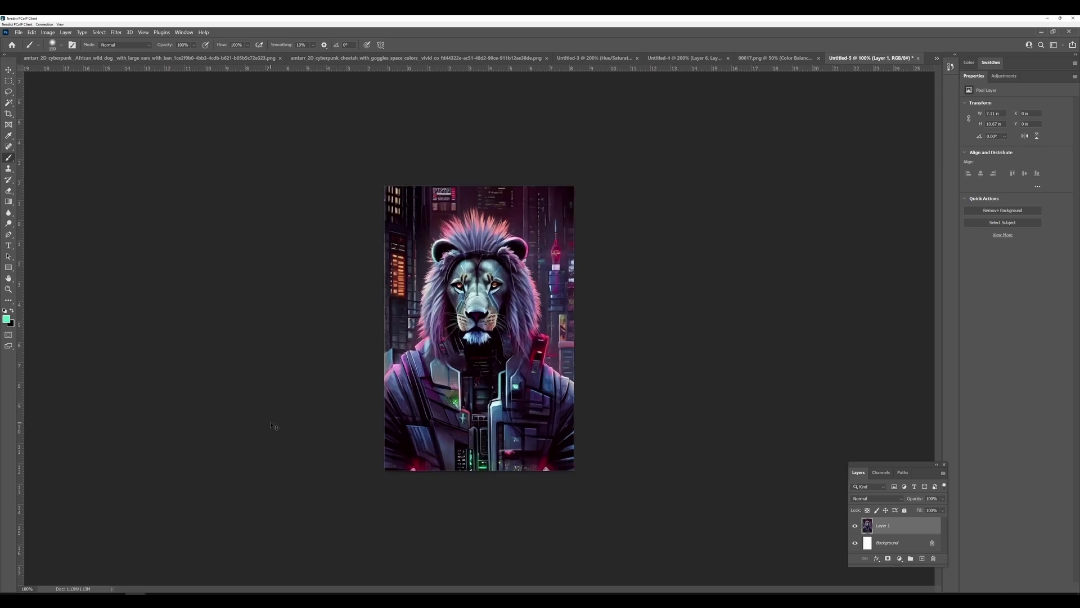
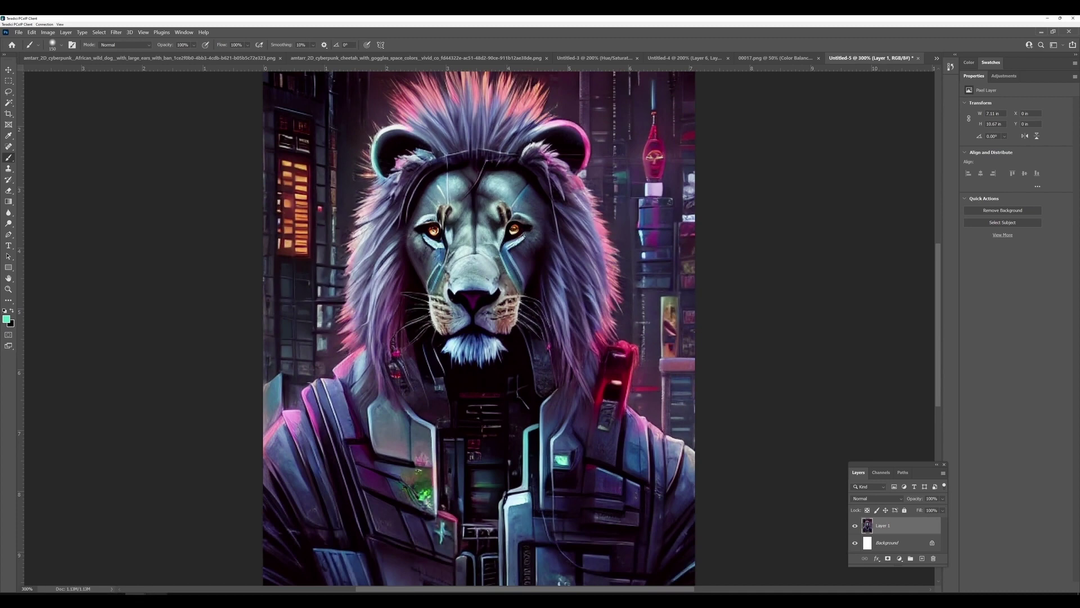
Switch back to Stable Diffusion, check the source portrait enlarged and copy the second result, the lion with the lettered eye marking.
key(alt+Tab)
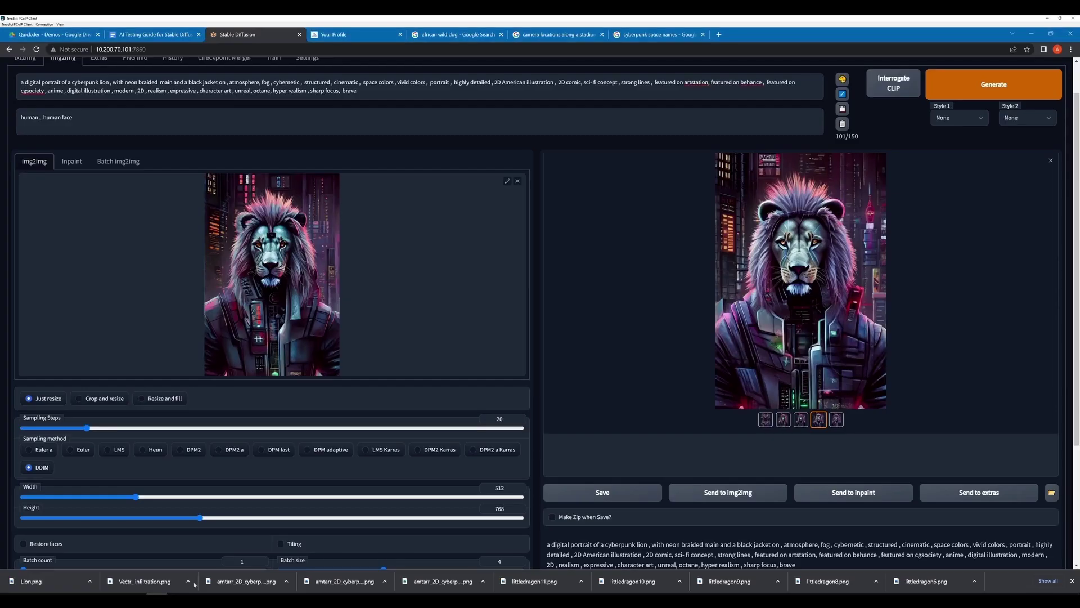
click(287, 290)
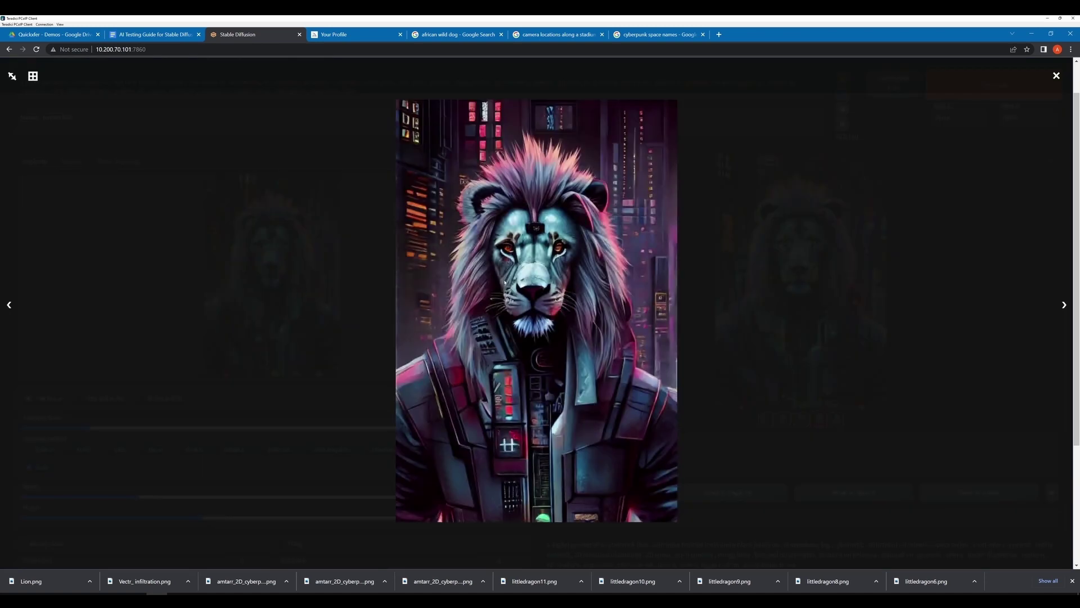
click(789, 259)
click(801, 419)
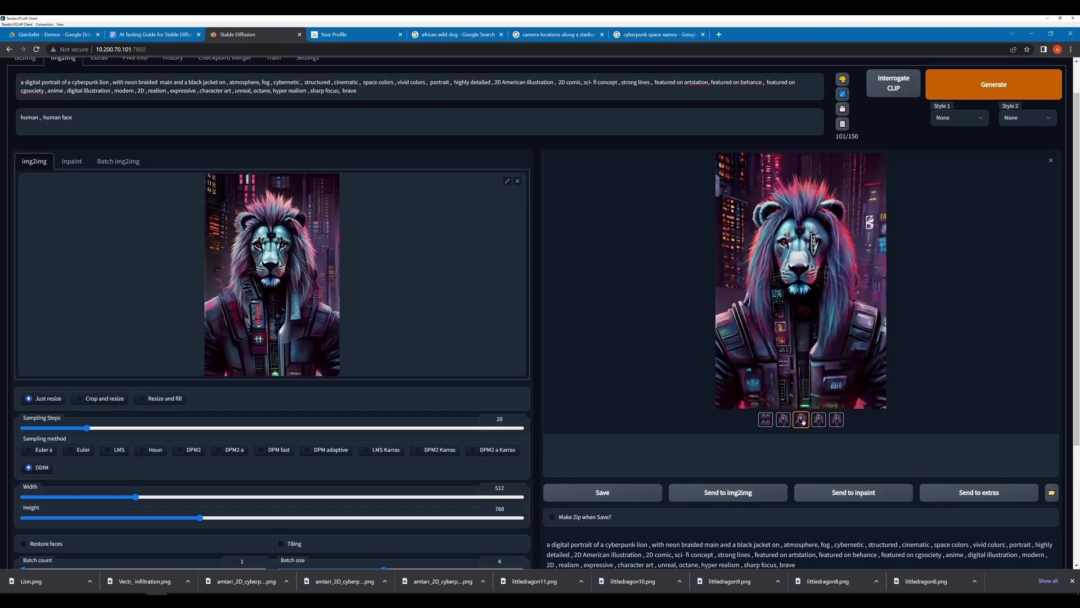
click(660, 268)
right_click(552, 291)
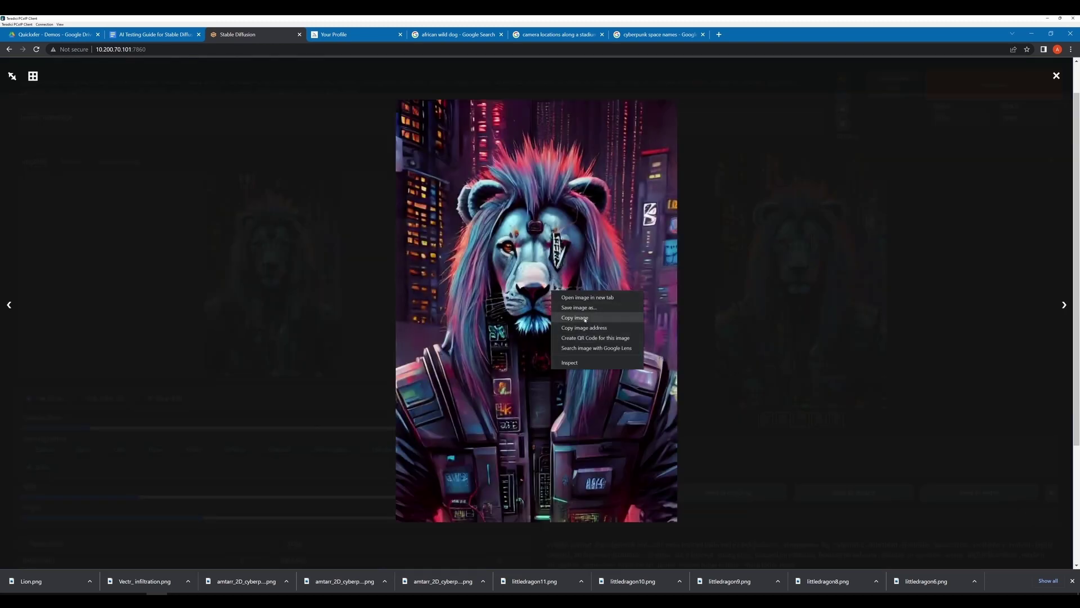
click(584, 318)
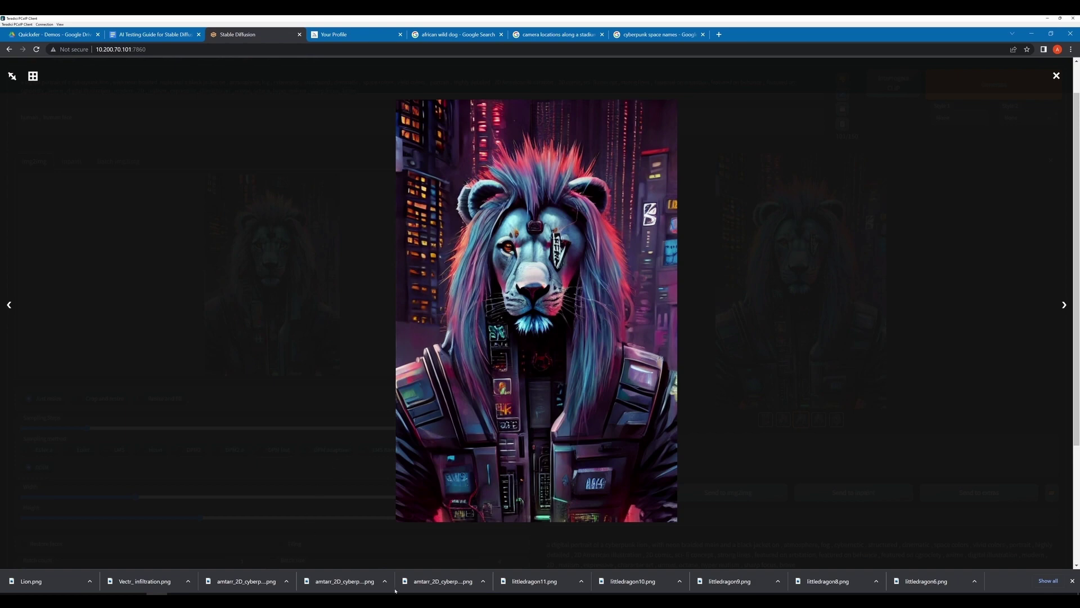
Switch to Photoshop and paste the copied blue-maned lion as a new layer over the first lion.
mouse_move(135, 594)
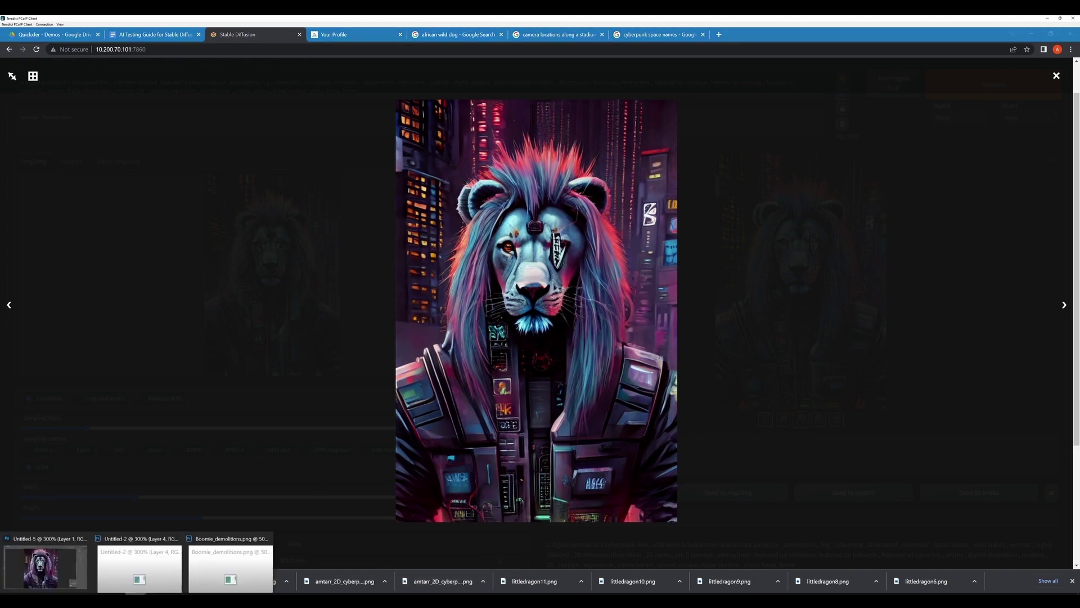
click(46, 580)
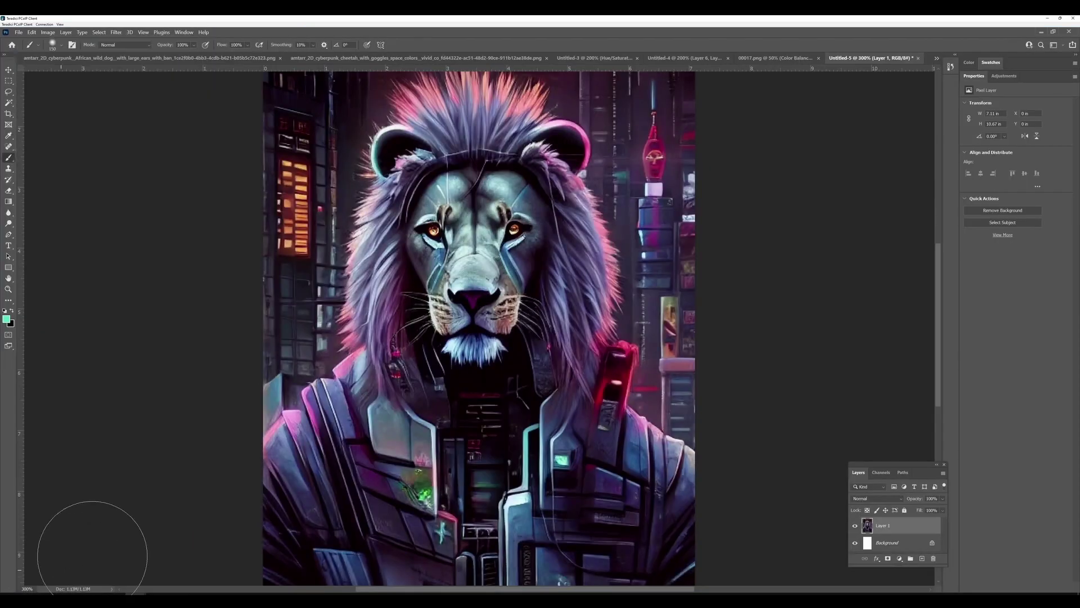
key(ctrl+v)
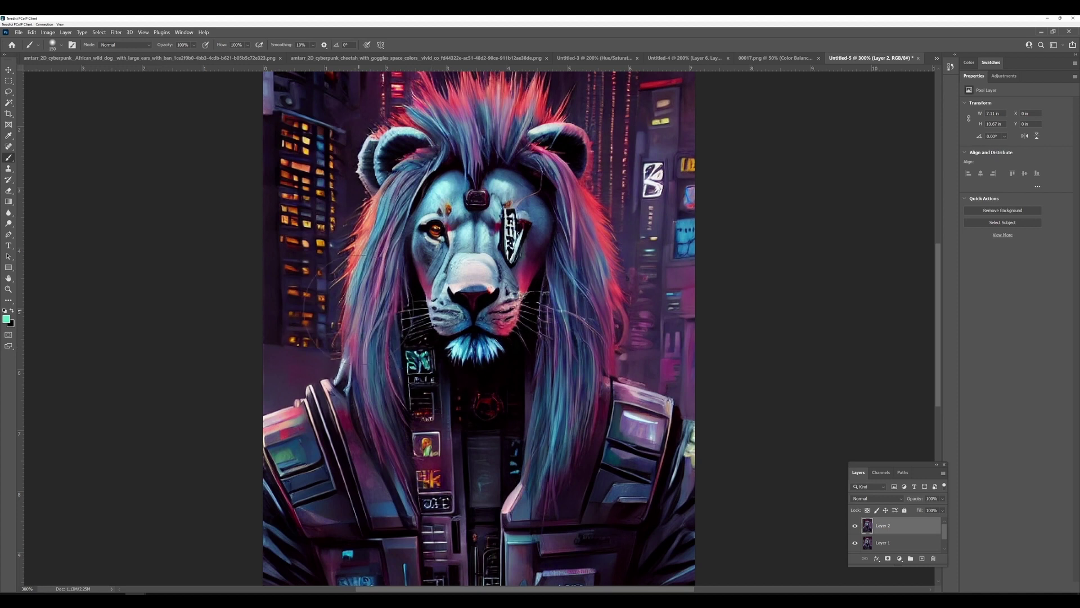
Reduce the brush size to 45 and add a white layer mask to the pasted blue-maned lion layer.
key(bracketleft)
key(bracketleft)
key(bracketleft)
key(bracketleft)
key(bracketleft)
key(bracketleft)
key(bracketleft)
key(bracketleft)
click(888, 558)
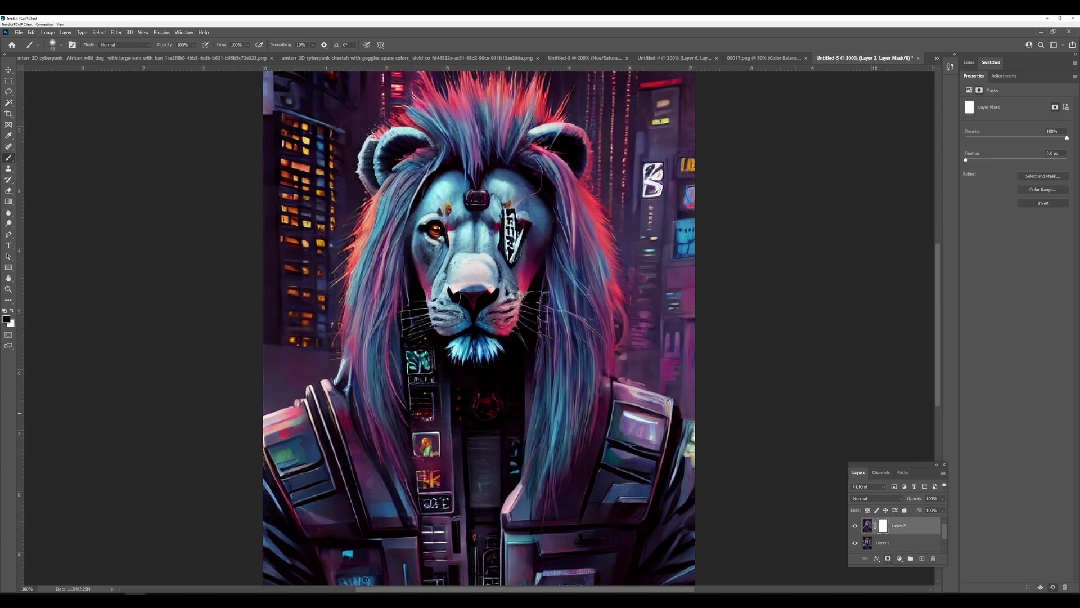
Compare the two lion portraits over the whole canvas by hiding and showing the blue-maned lion layer.
scroll(436, 388, up, 1)
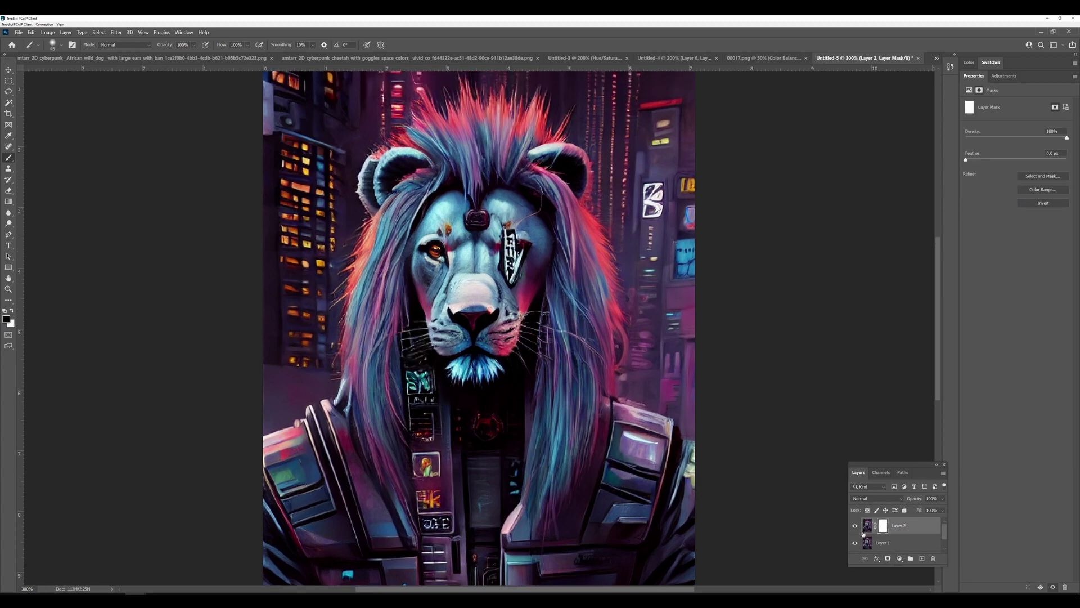
click(856, 526)
click(857, 527)
scroll(548, 448, down, 1)
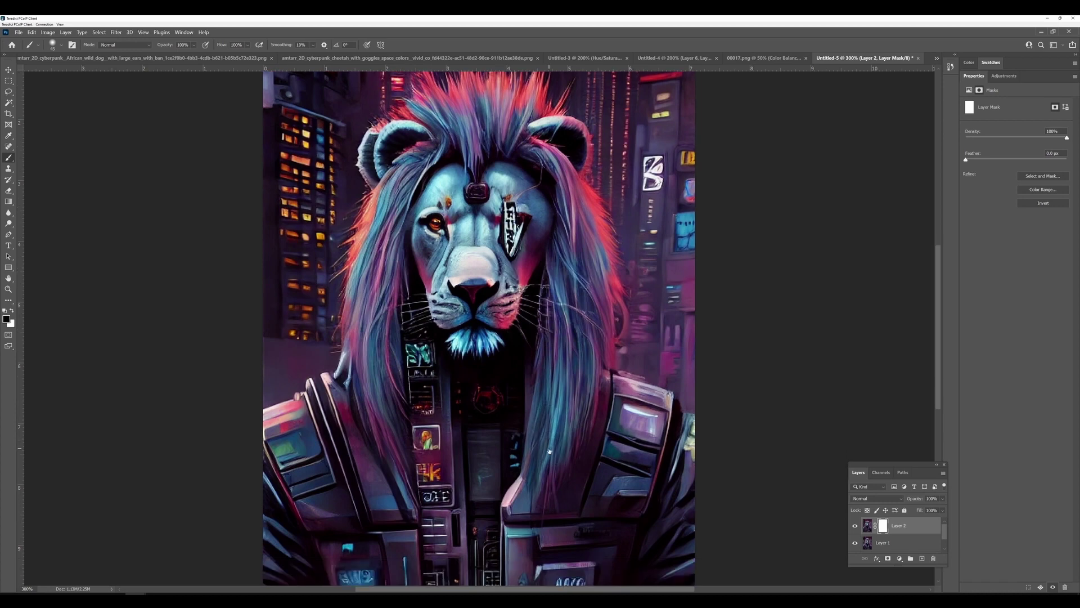
scroll(548, 448, down, 1)
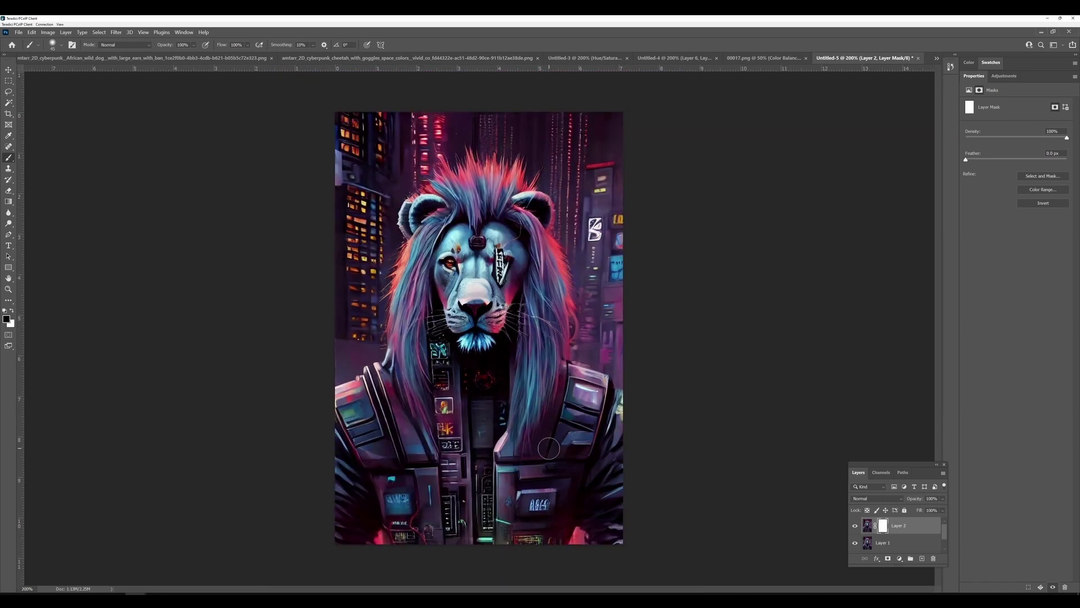
click(854, 526)
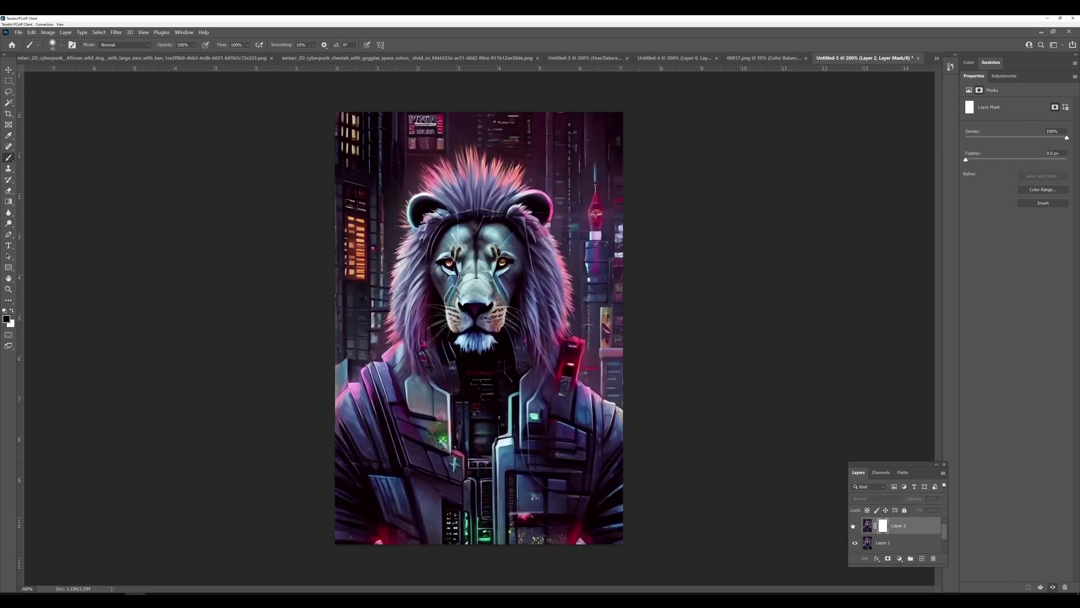
click(854, 525)
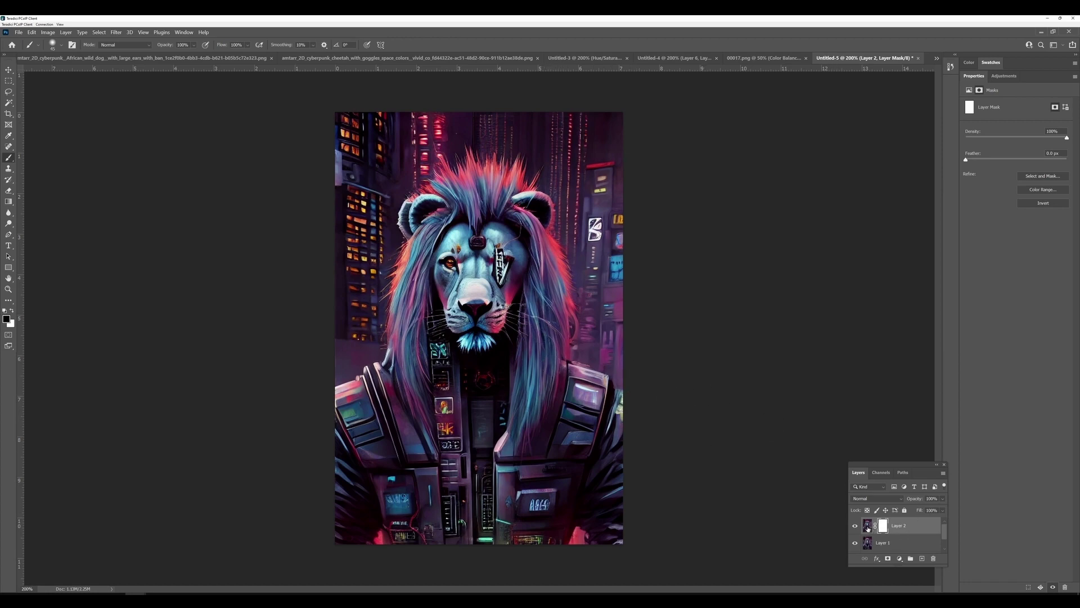
click(855, 526)
click(855, 526)
click(855, 526)
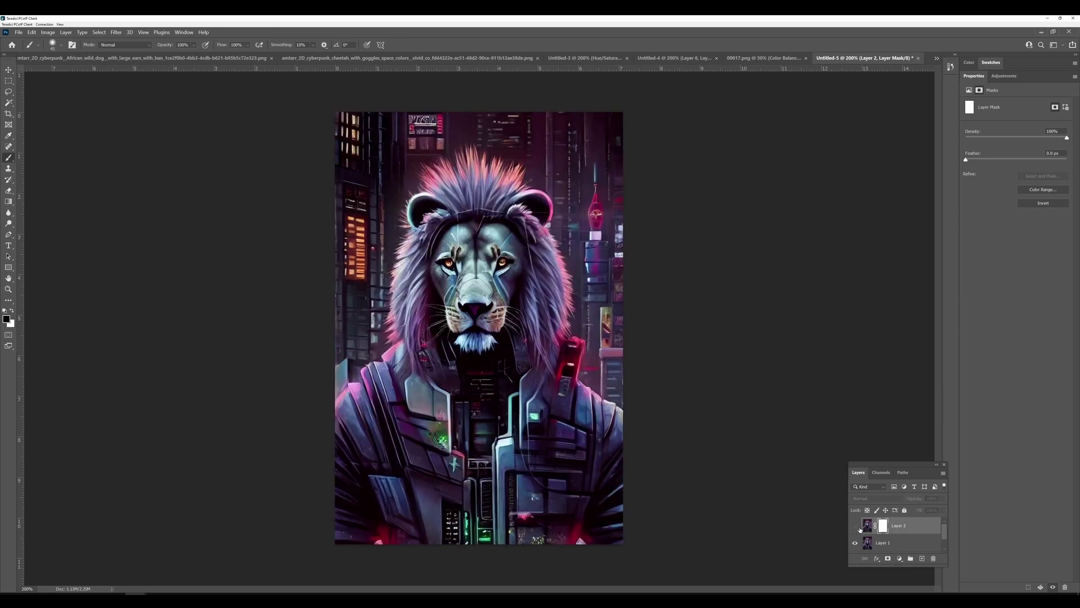
click(856, 526)
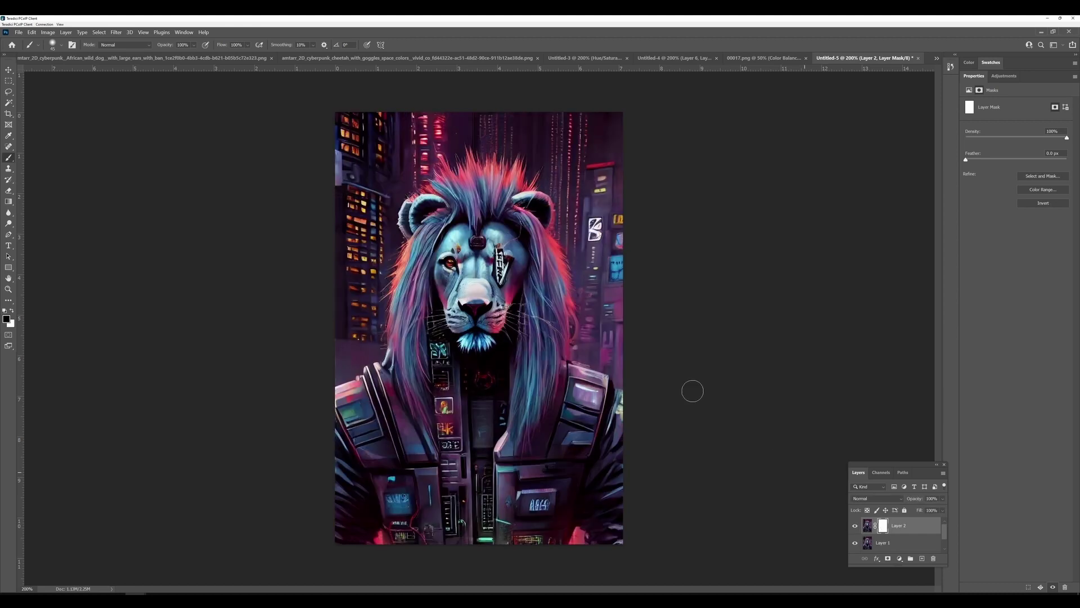
Make white the foreground colour and try out an inverted mask on the blue-maned lion layer.
key(ctrl+i)
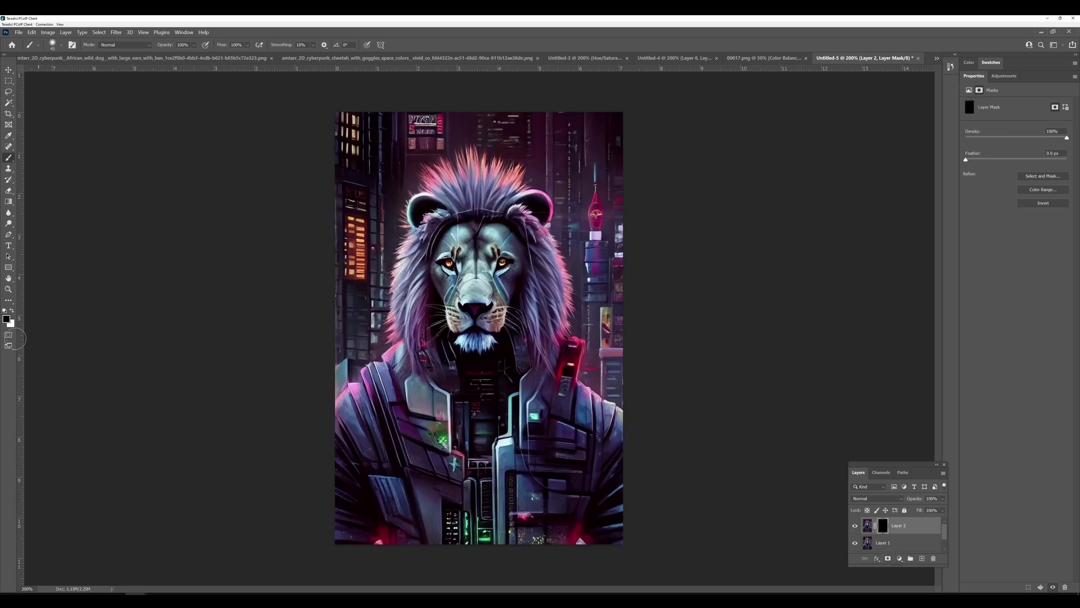
click(12, 310)
drag(528, 333, 527, 333)
key(ctrl+i)
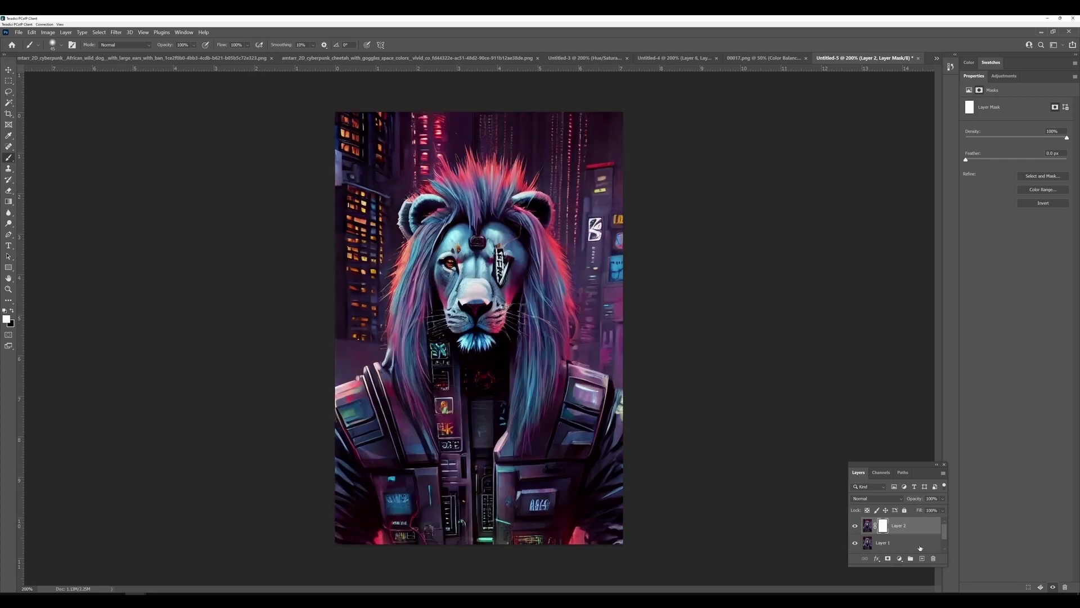
Place the silver-maned lion layer on top with the layer mask assigned to it, and invert that mask to black.
drag(882, 526, 892, 549)
click(892, 526)
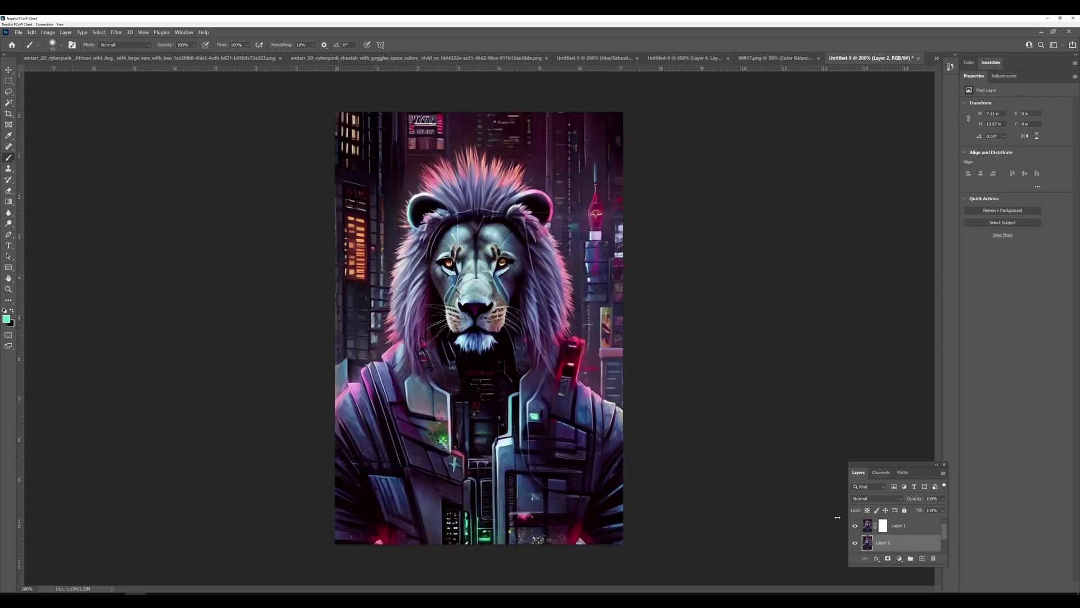
click(884, 526)
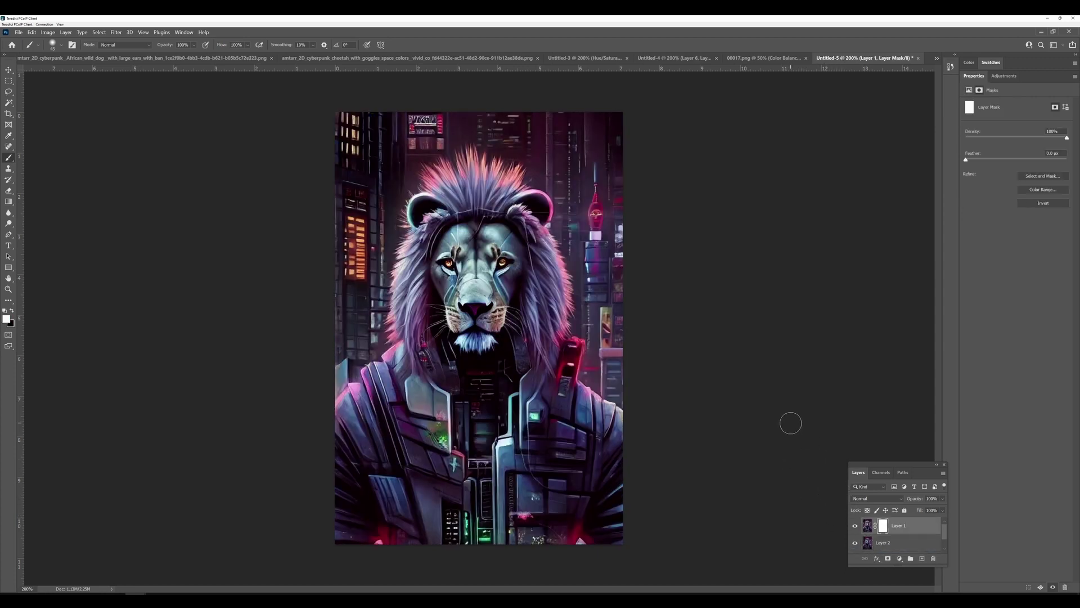
key(ctrl+i)
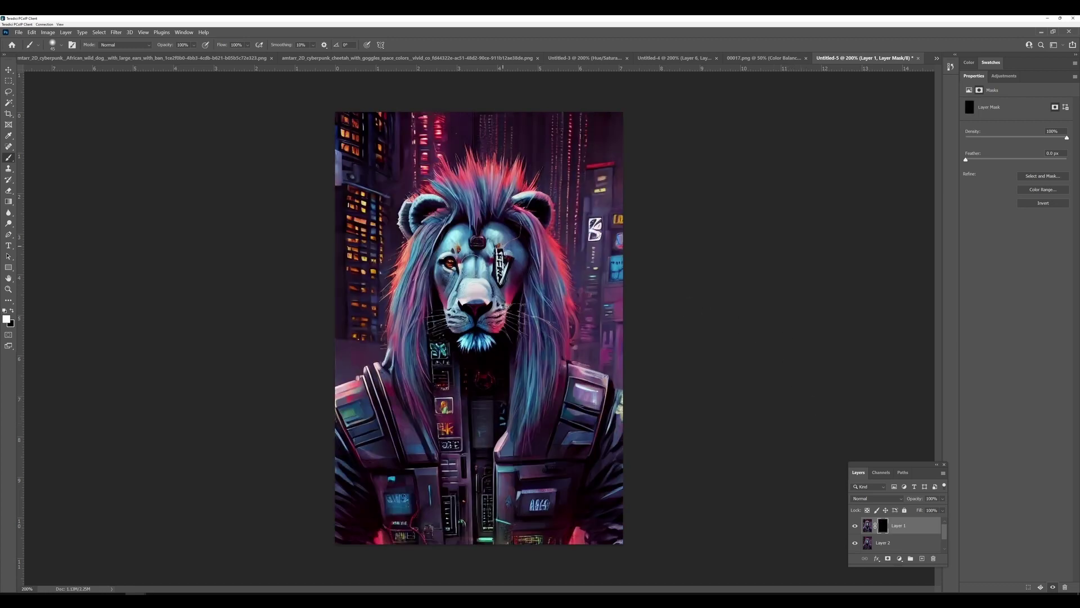
Paint white on the mask to reveal the silver-maned lion's face and nearby collar, leaving the lettered eye marking hidden from the reveal.
mouse_move(450, 242)
mouse_down()
mouse_move(442, 276)
mouse_move(456, 264)
mouse_move(459, 276)
mouse_move(438, 312)
mouse_move(499, 347)
mouse_move(497, 312)
mouse_move(467, 303)
mouse_move(478, 292)
mouse_move(471, 256)
mouse_move(485, 239)
mouse_move(460, 237)
mouse_move(495, 237)
mouse_move(517, 259)
mouse_move(526, 250)
mouse_move(515, 251)
mouse_move(509, 305)
mouse_up()
key(bracketleft)
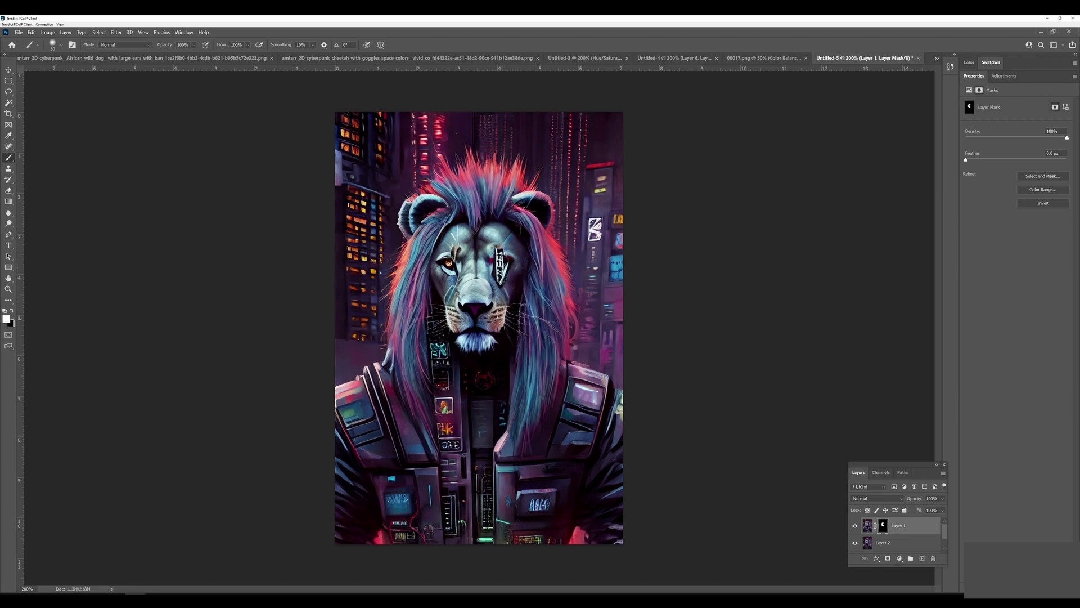
key(bracketright)
key(bracketright)
key(bracketright)
mouse_move(450, 373)
mouse_down()
mouse_move(436, 342)
mouse_move(434, 378)
mouse_move(418, 316)
mouse_move(411, 374)
mouse_move(418, 347)
mouse_move(429, 364)
mouse_move(408, 376)
mouse_move(416, 397)
mouse_up()
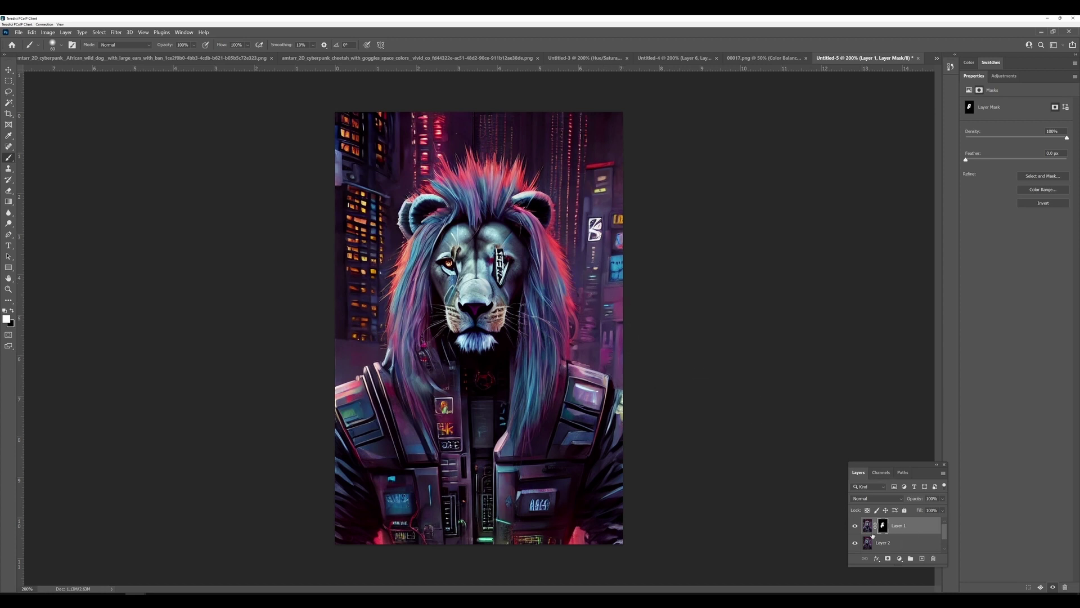
Compare the top layer's visibility, enlarge the brush to 150 and paint white on the mask to reveal its city background around the lion.
click(855, 527)
click(855, 527)
key(bracketright)
key(bracketright)
key(bracketright)
key(bracketright)
key(bracketright)
key(bracketright)
mouse_move(632, 337)
mouse_down()
mouse_move(590, 128)
mouse_move(588, 190)
mouse_move(578, 161)
mouse_move(533, 117)
mouse_move(468, 114)
mouse_move(340, 134)
mouse_move(333, 156)
mouse_move(357, 271)
mouse_move(360, 182)
mouse_move(360, 286)
mouse_move(338, 353)
mouse_up()
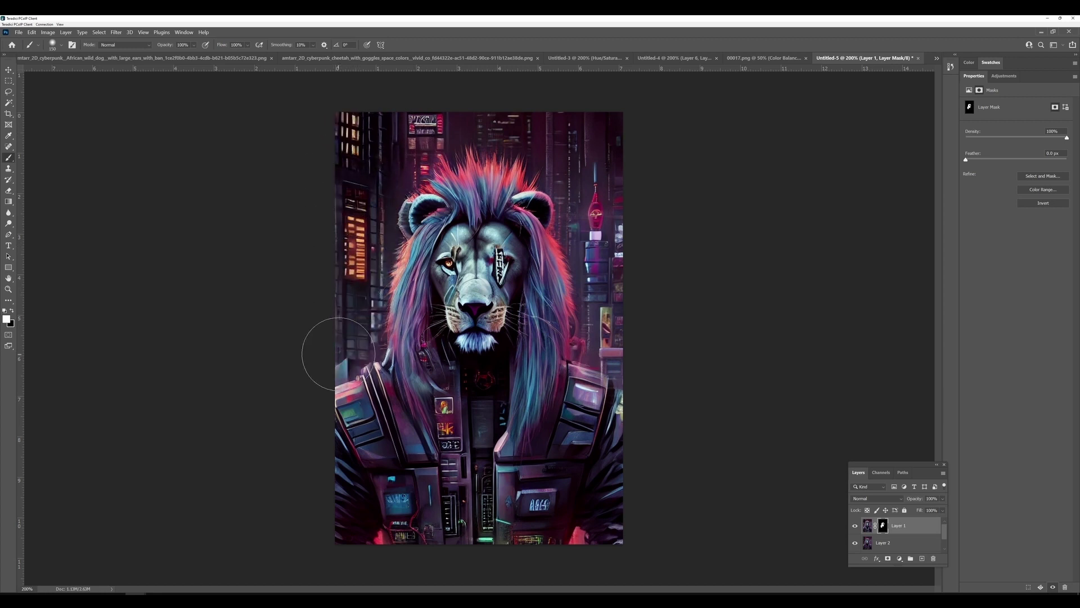
Paint black on the mask above the left shoulder to hide the top layer there, and white to reveal its ear and upper mane.
key(x)
key(bracketleft)
mouse_move(348, 356)
mouse_down()
mouse_move(330, 362)
mouse_move(360, 343)
mouse_up()
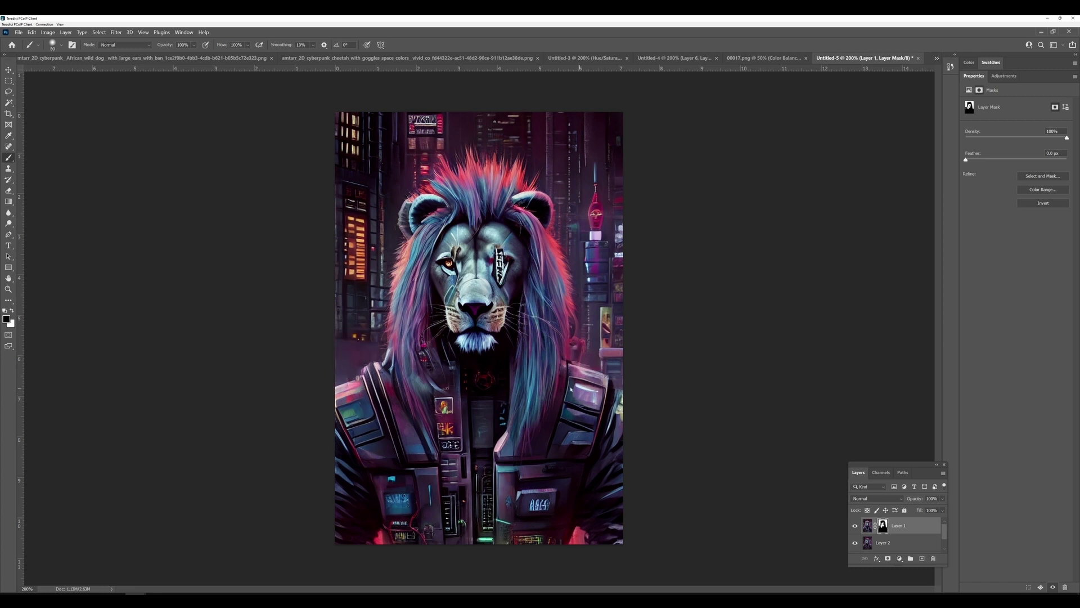
key(x)
key(bracketleft)
key(bracketleft)
mouse_move(417, 215)
mouse_down()
mouse_move(529, 170)
mouse_move(560, 223)
mouse_move(541, 211)
mouse_move(400, 229)
mouse_up()
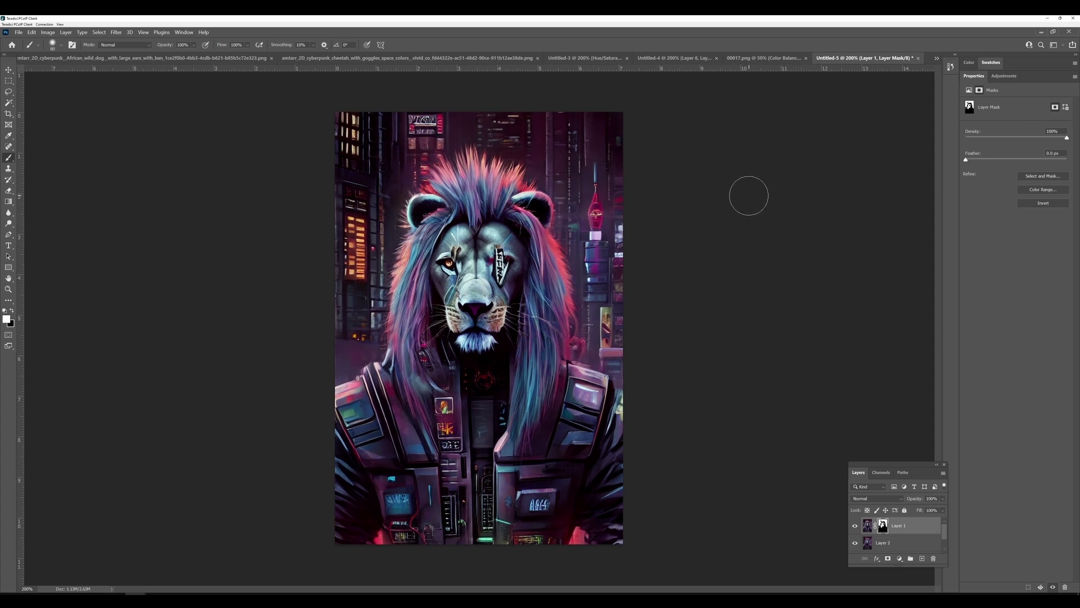
click(21, 33)
click(34, 131)
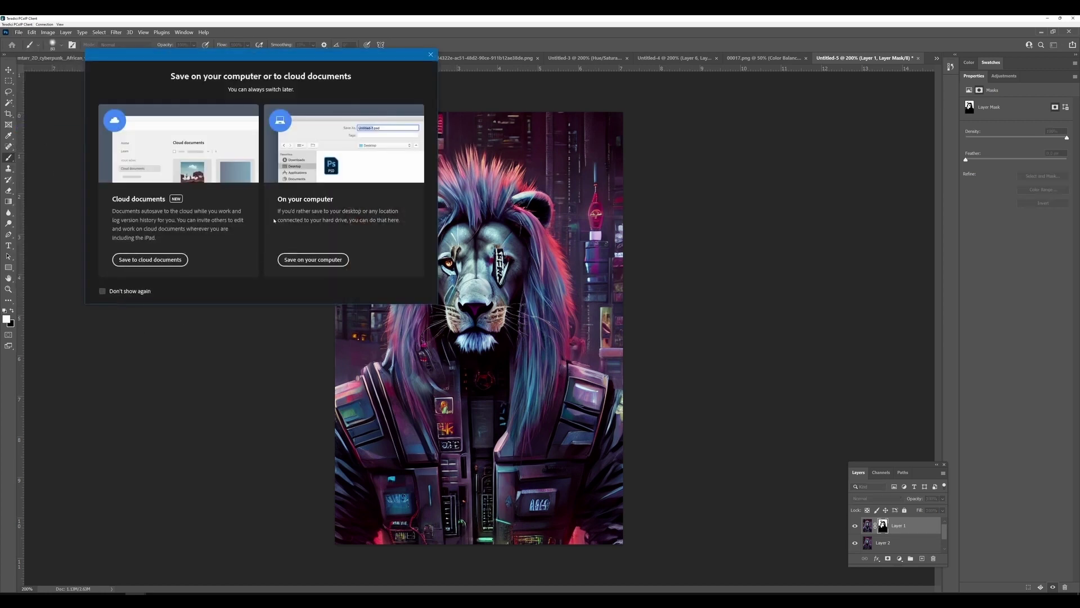
click(289, 259)
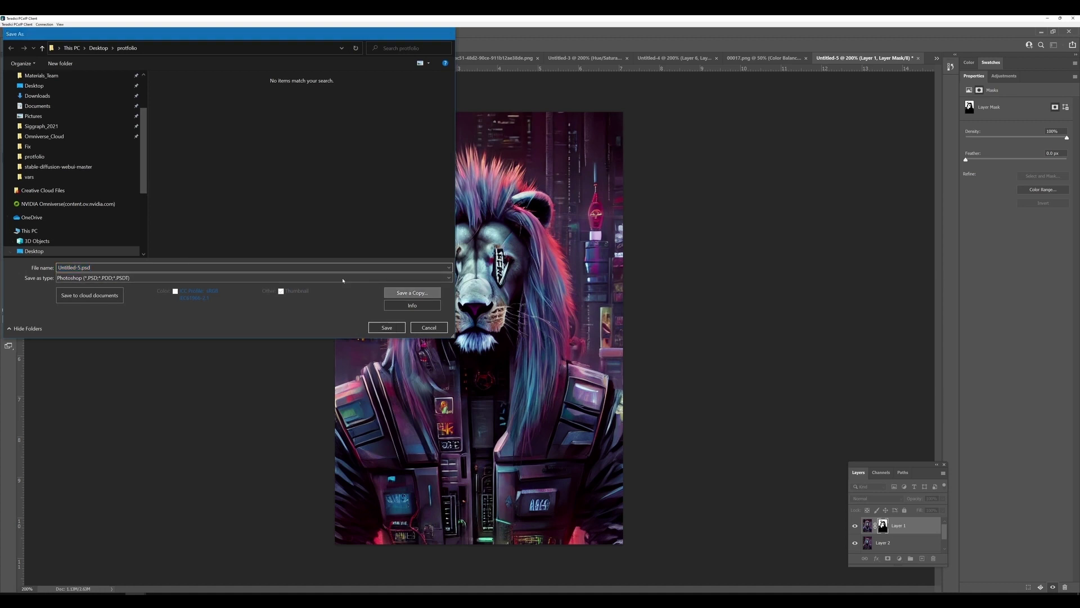
key(Escape)
Save a PNG copy of the combined portrait as lion2 in the Downloads folder, with the large file size option.
key(ctrl+alt+s)
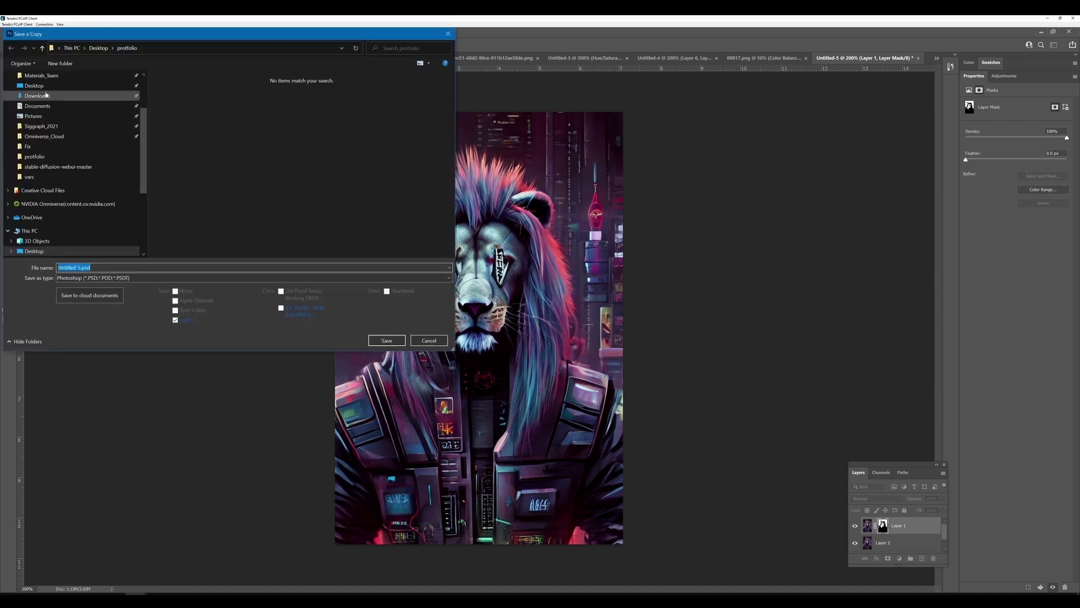
click(112, 277)
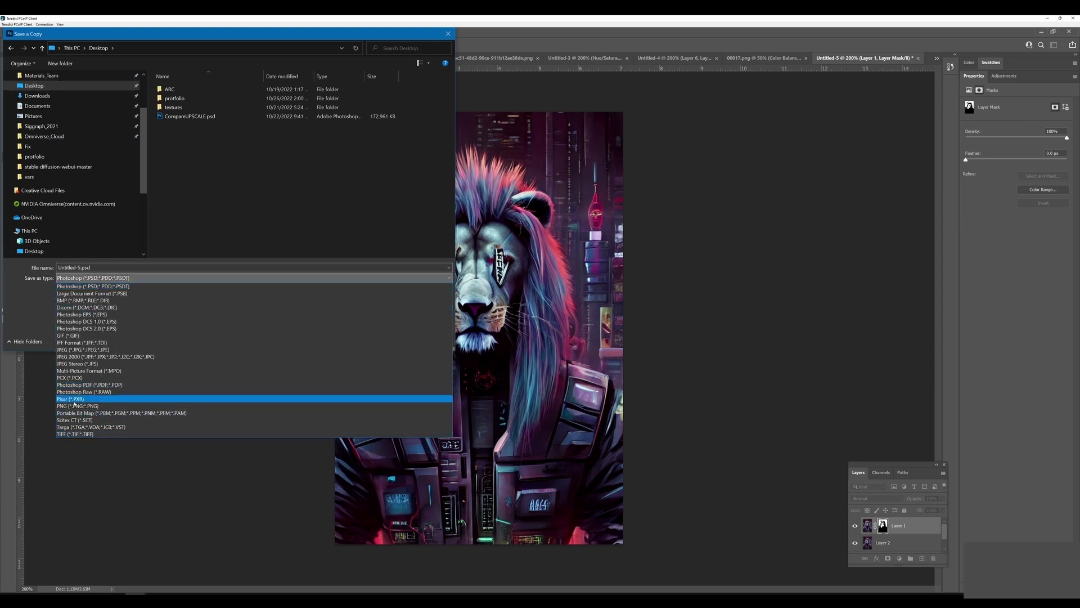
click(129, 405)
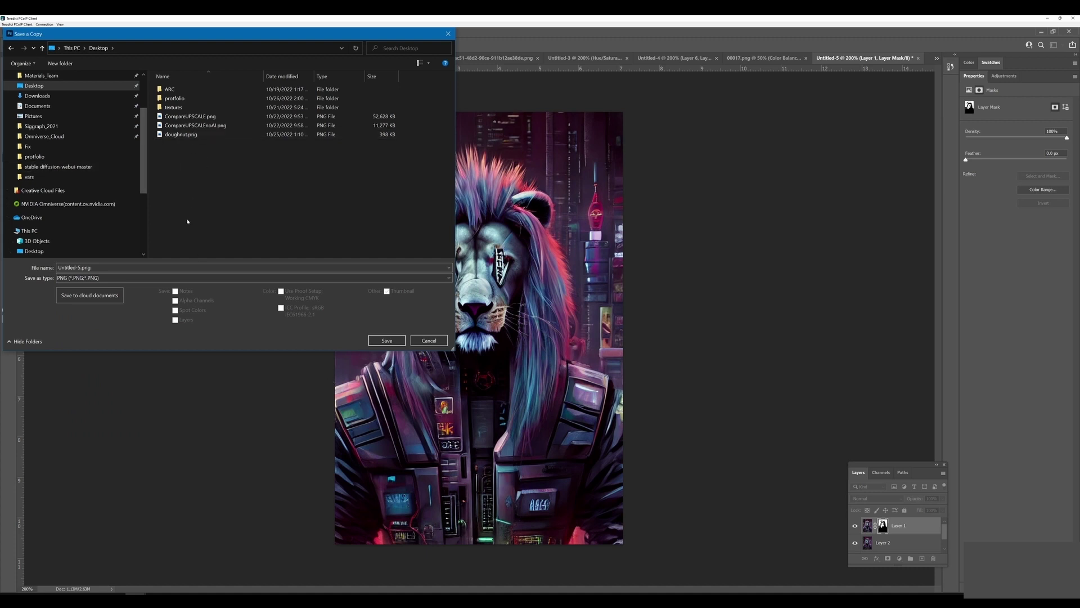
click(52, 97)
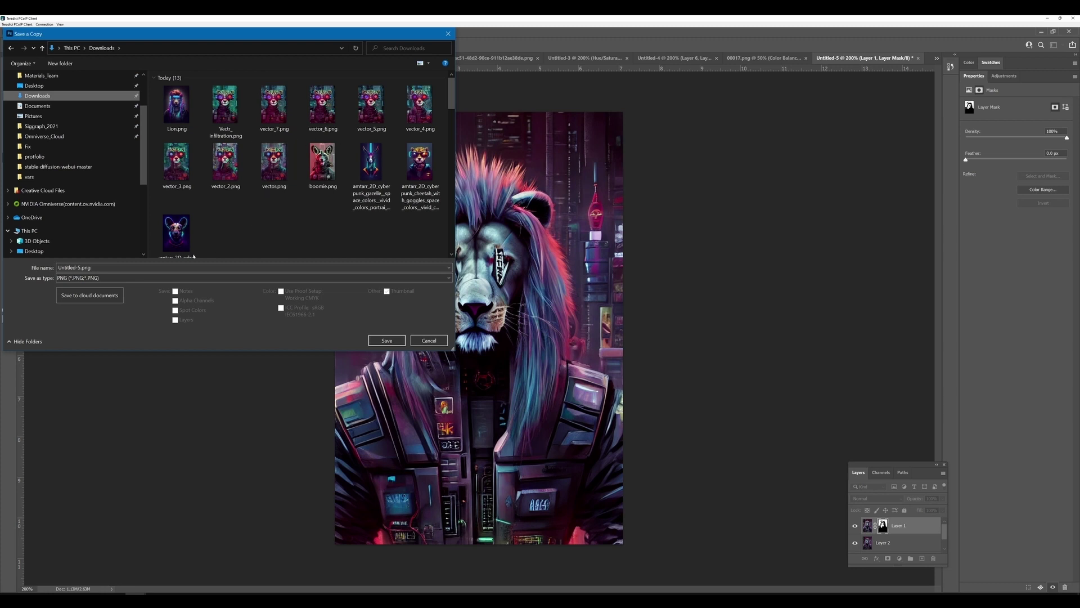
click(134, 268)
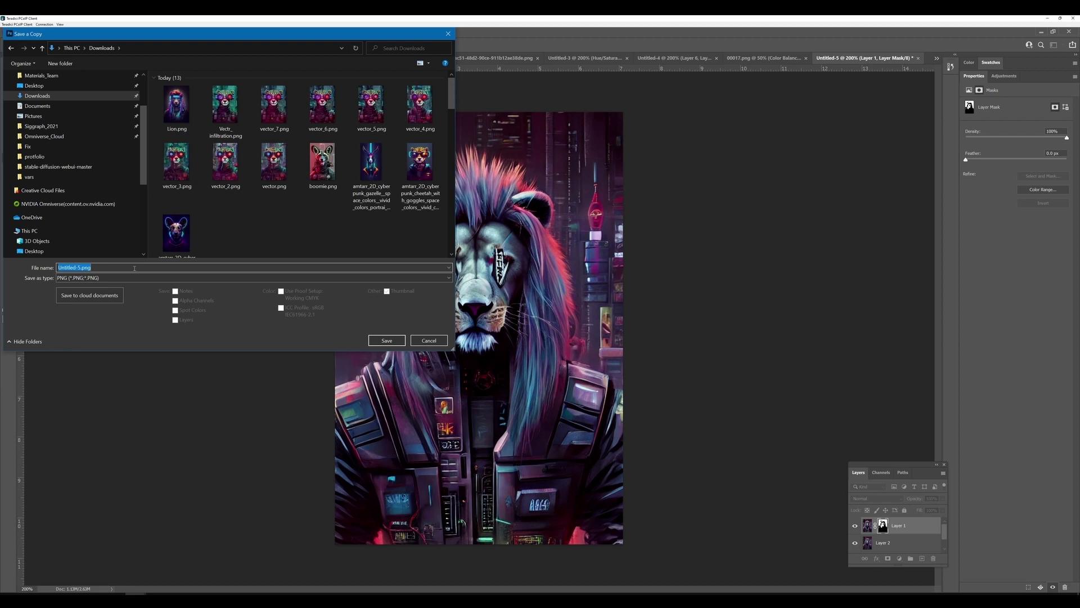
text(lion)
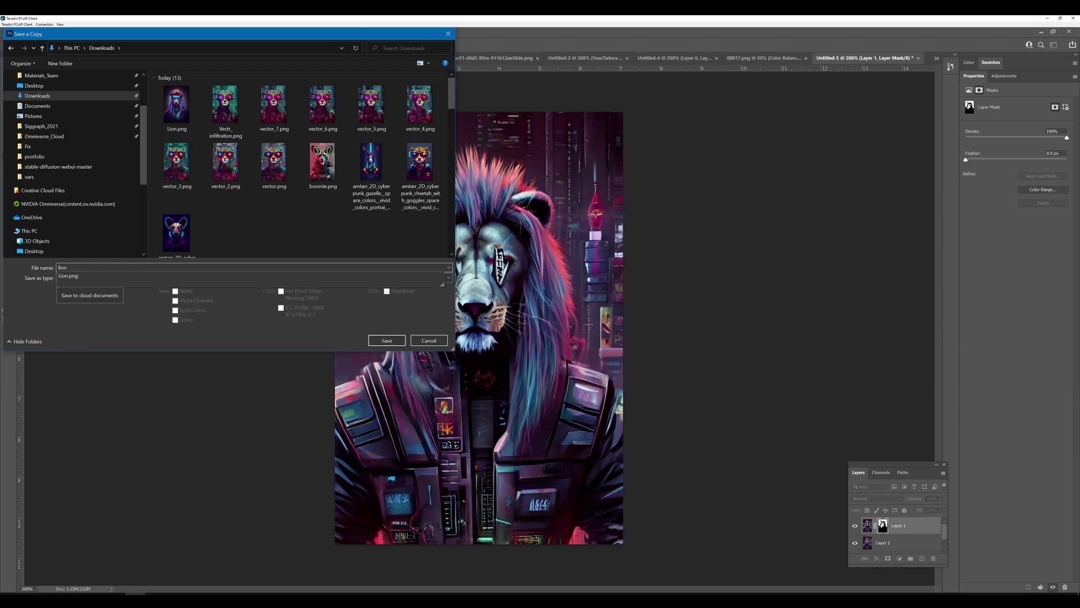
key(Return)
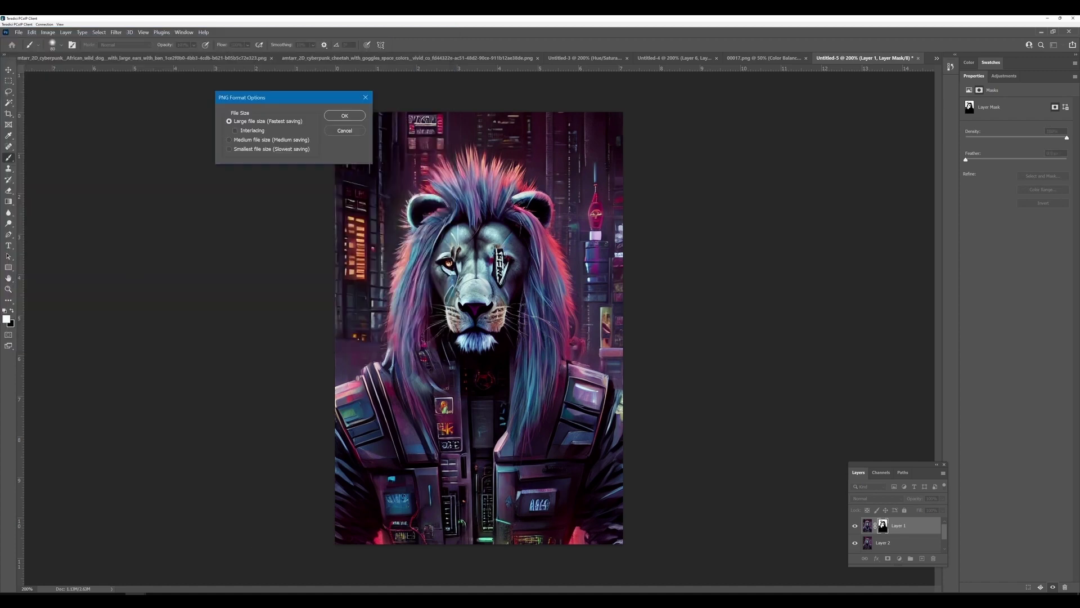
click(345, 115)
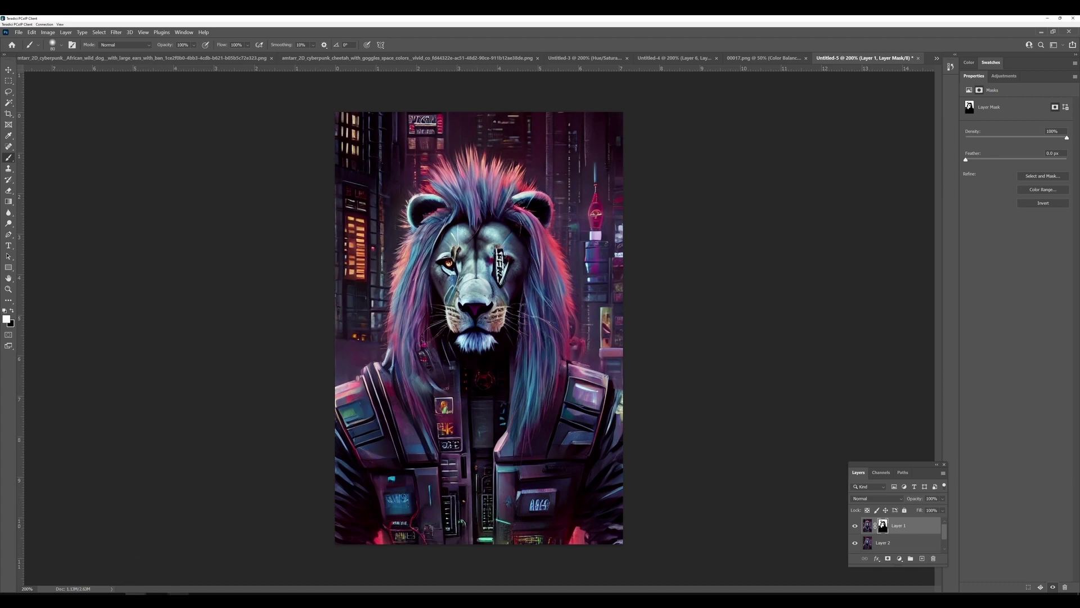
Switch to Stable Diffusion, close the enlarged result and replace the img2img source image with lion2.png from Downloads.
mouse_move(157, 599)
click(157, 557)
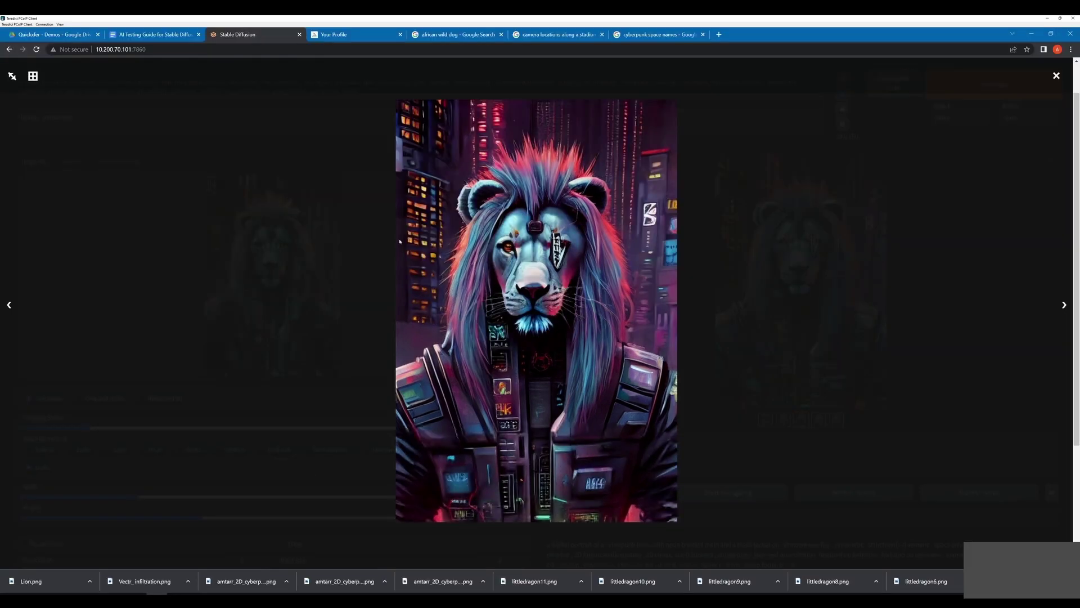
click(492, 300)
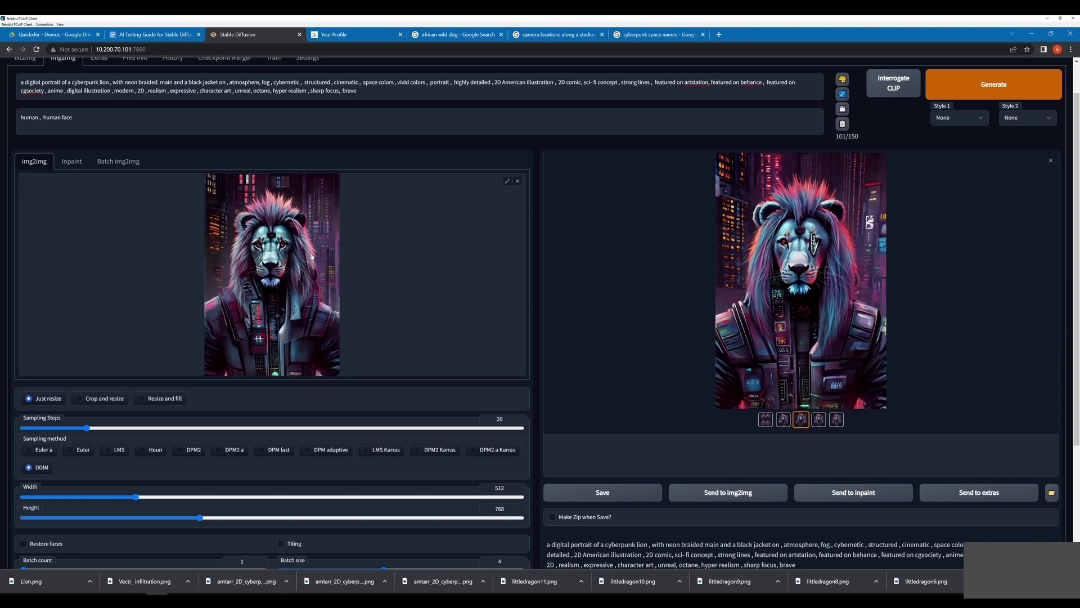
click(518, 180)
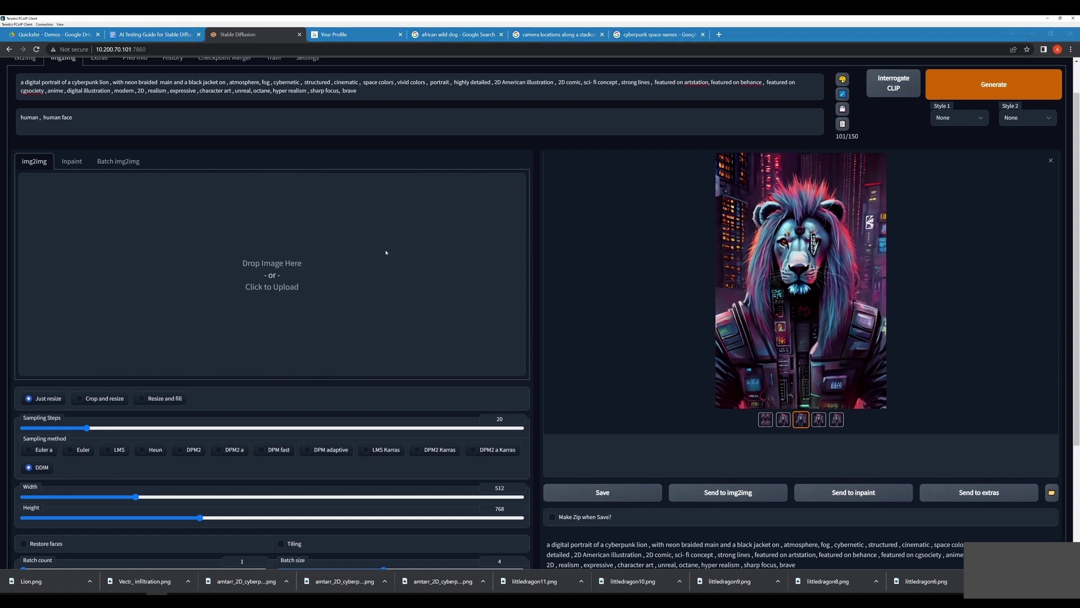
click(320, 270)
click(148, 107)
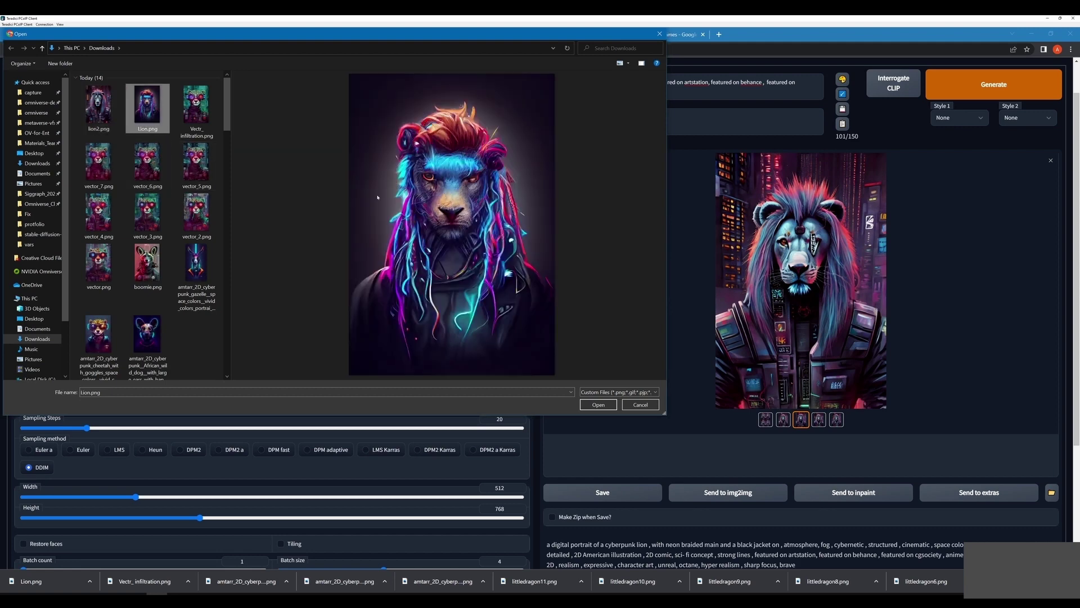
key(Left)
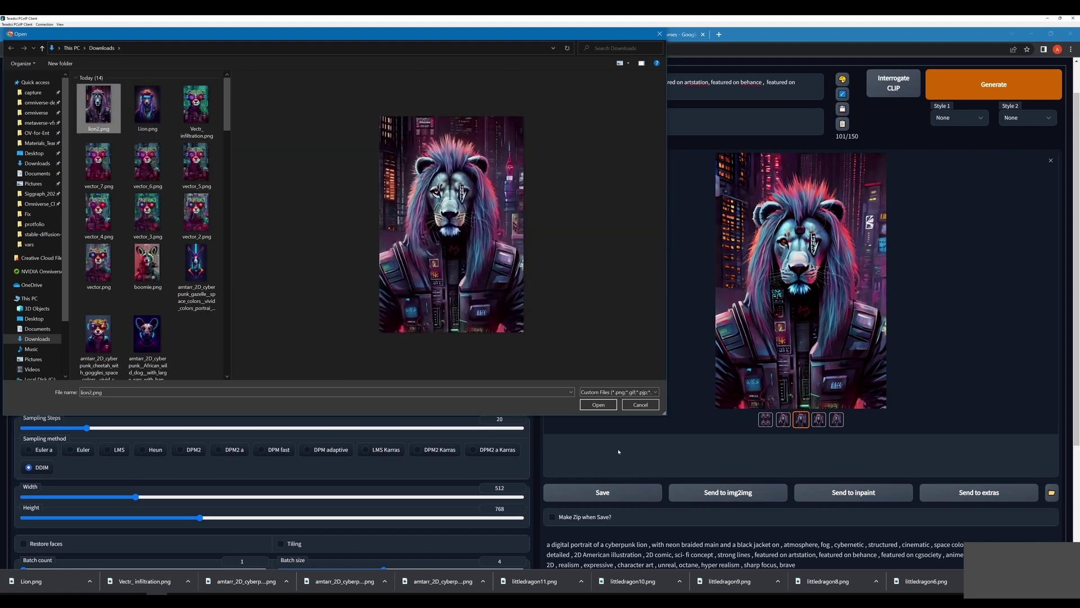
click(606, 404)
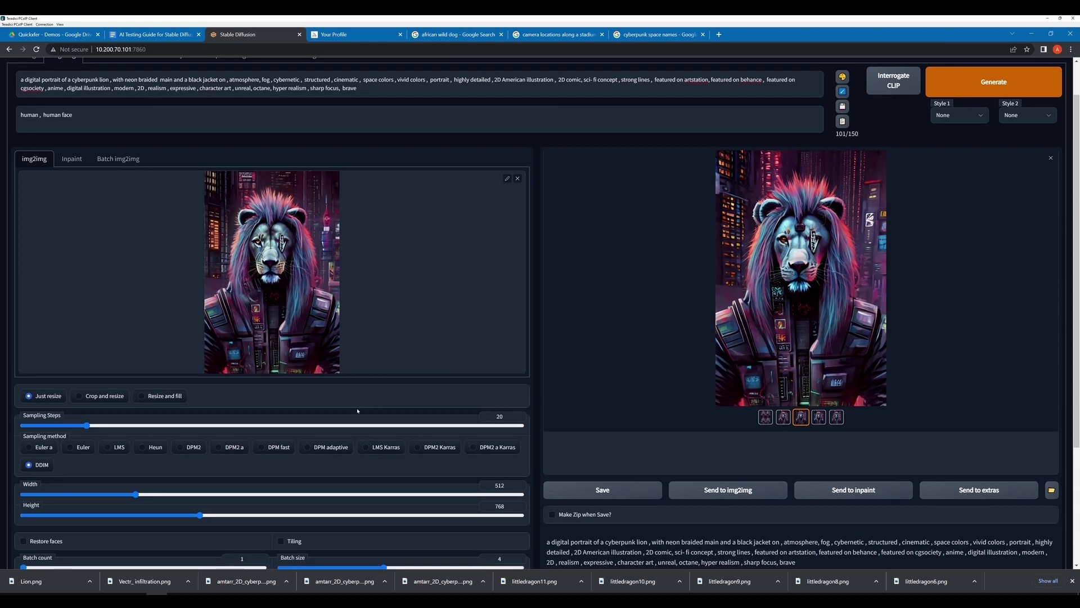
Set the denoising strength to 0.29 and generate a new img2img batch from the lion2 composite.
scroll(385, 370, down, 3)
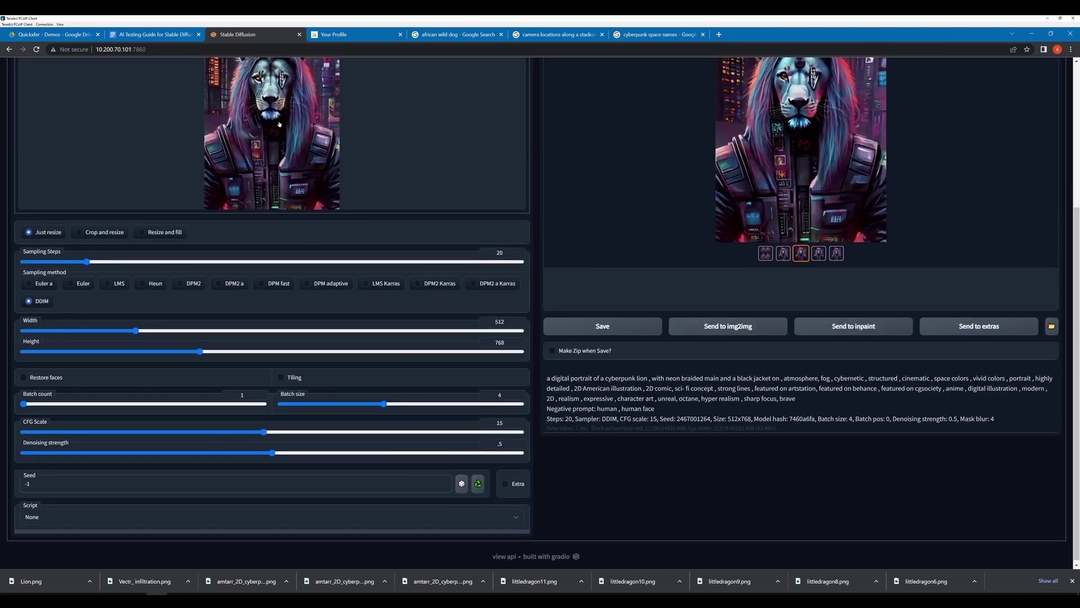
scroll(293, 475, up, 2)
scroll(293, 474, down, 2)
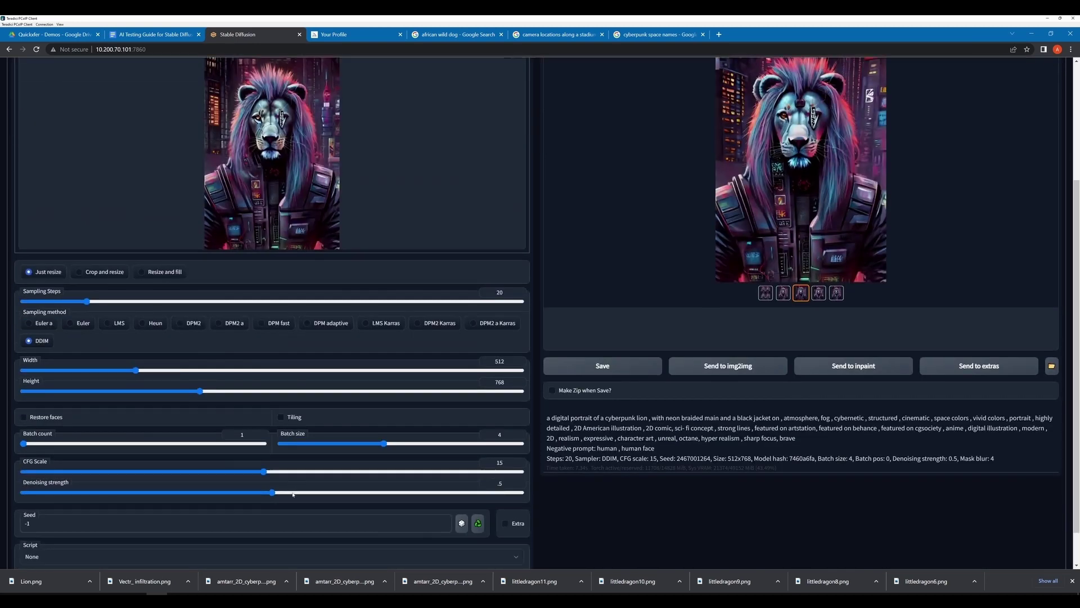
drag(272, 492, 171, 499)
scroll(780, 132, up, 2)
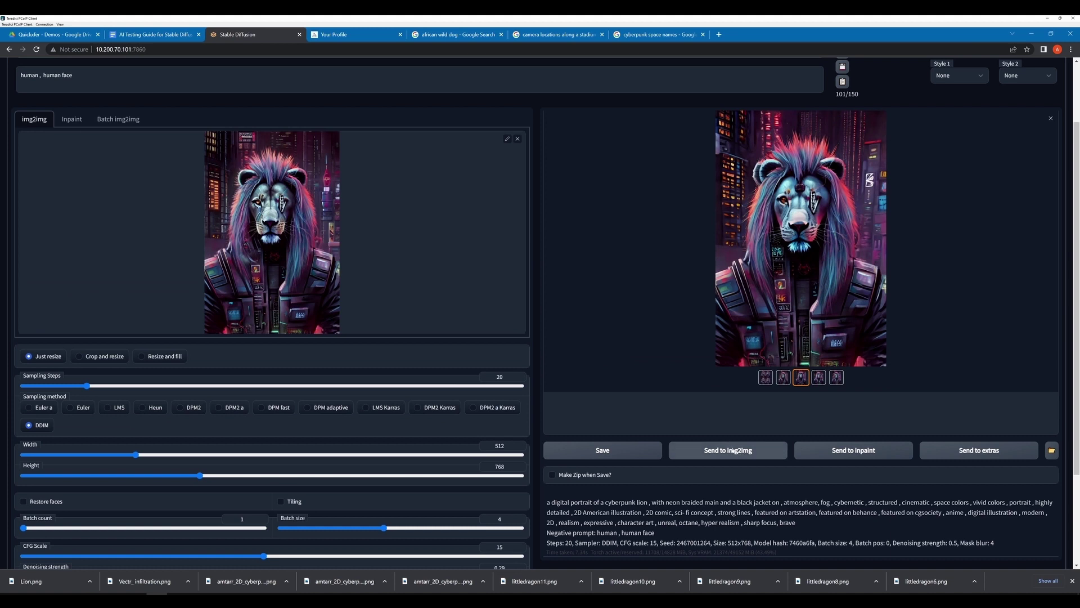
scroll(955, 133, up, 2)
click(956, 129)
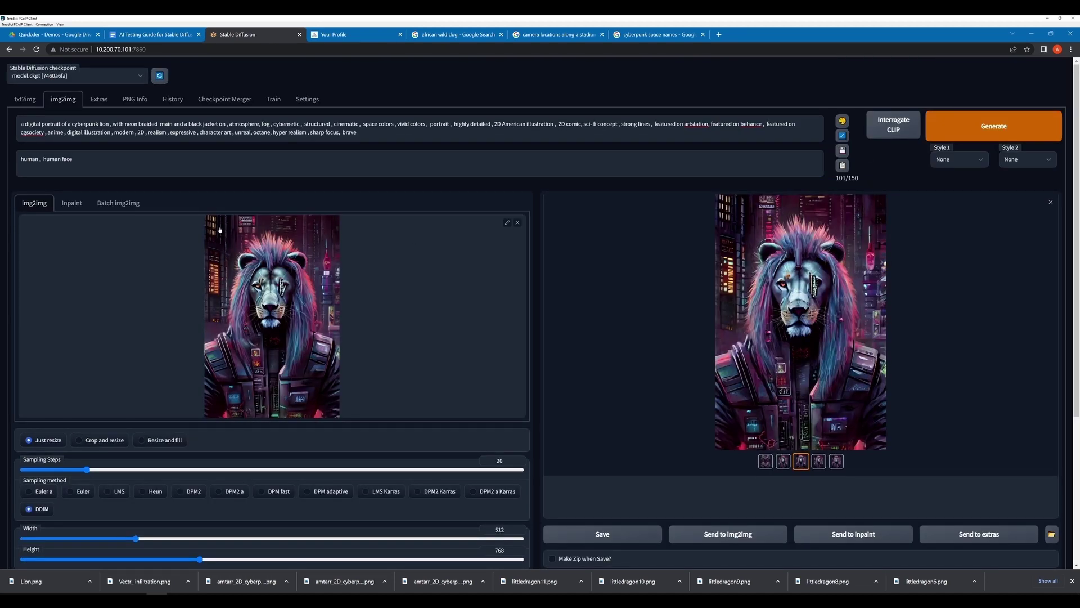
Enlarge the generated lion portraits and go through the batch one by one to compare their faces, manes and backgrounds.
click(861, 358)
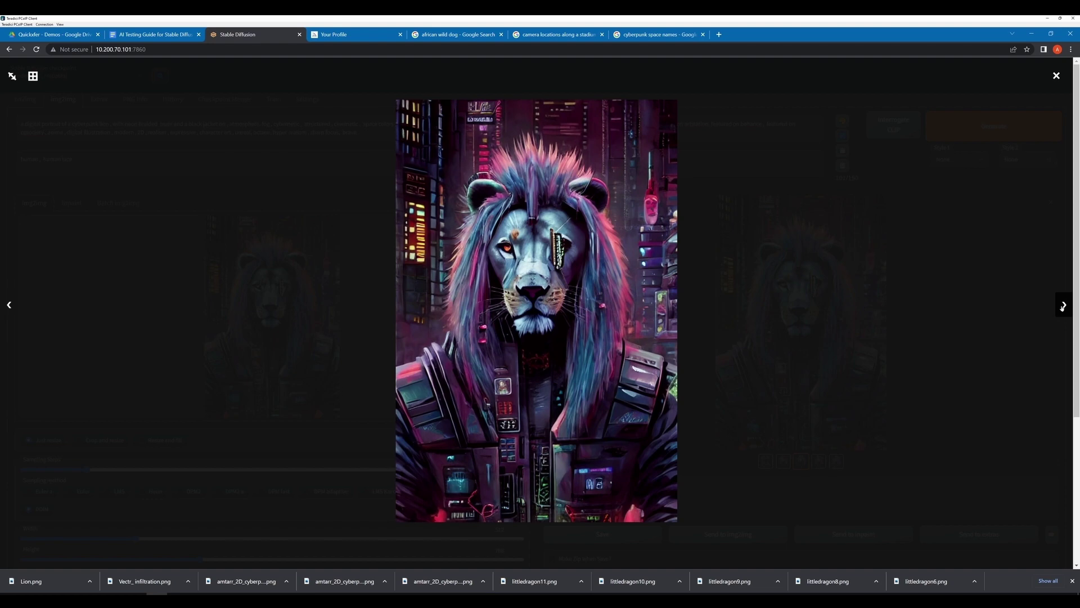
click(1062, 307)
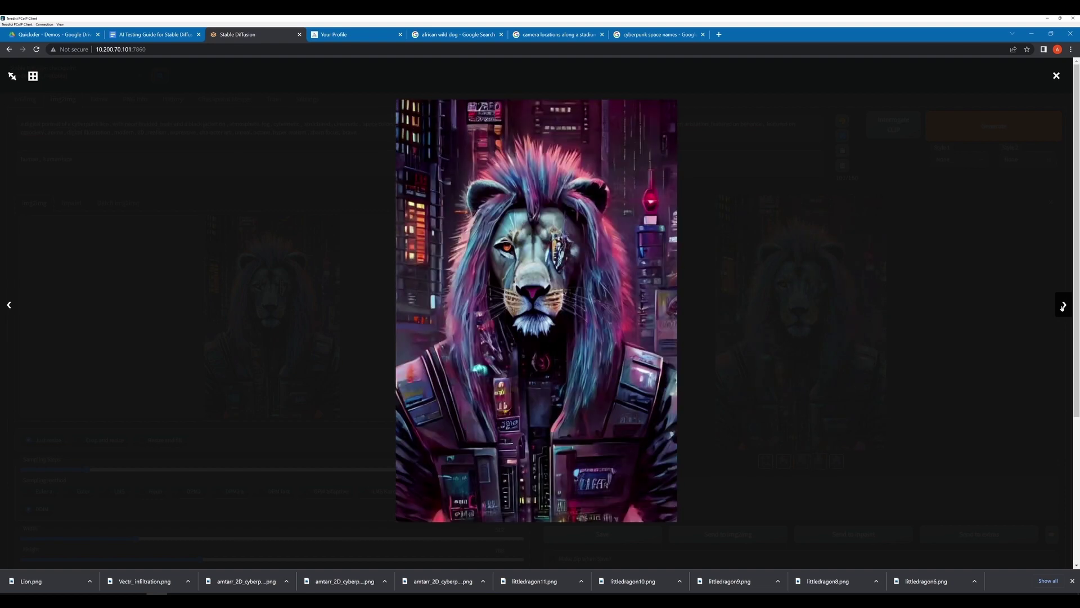
click(1062, 307)
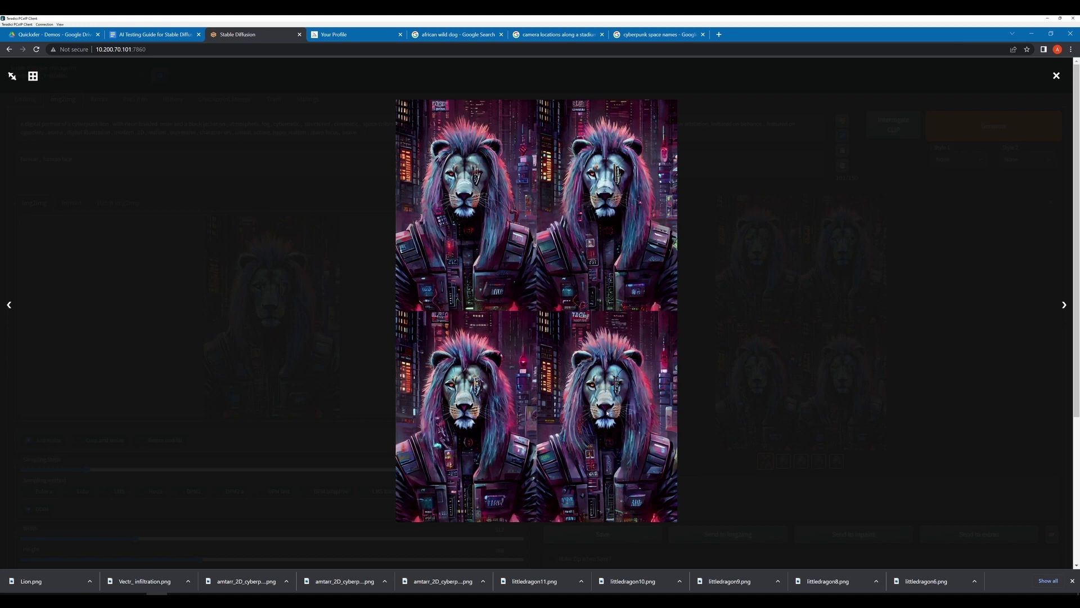
click(785, 406)
key(Right)
key(Right)
key(Right)
key(Right)
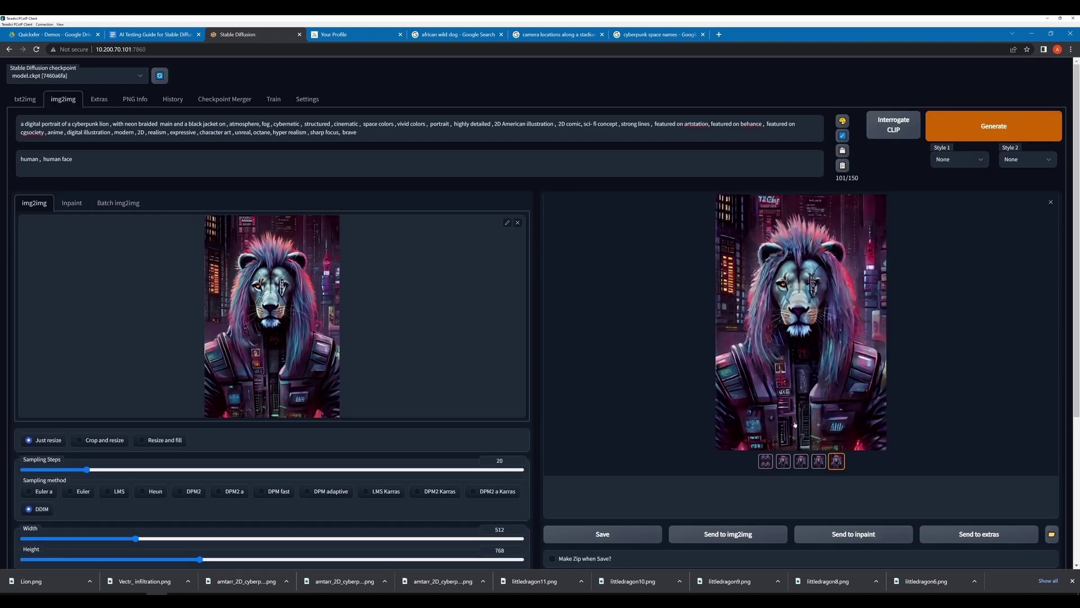
Compare the four variations in the result gallery and send the second one to img2img as the new source image.
click(786, 460)
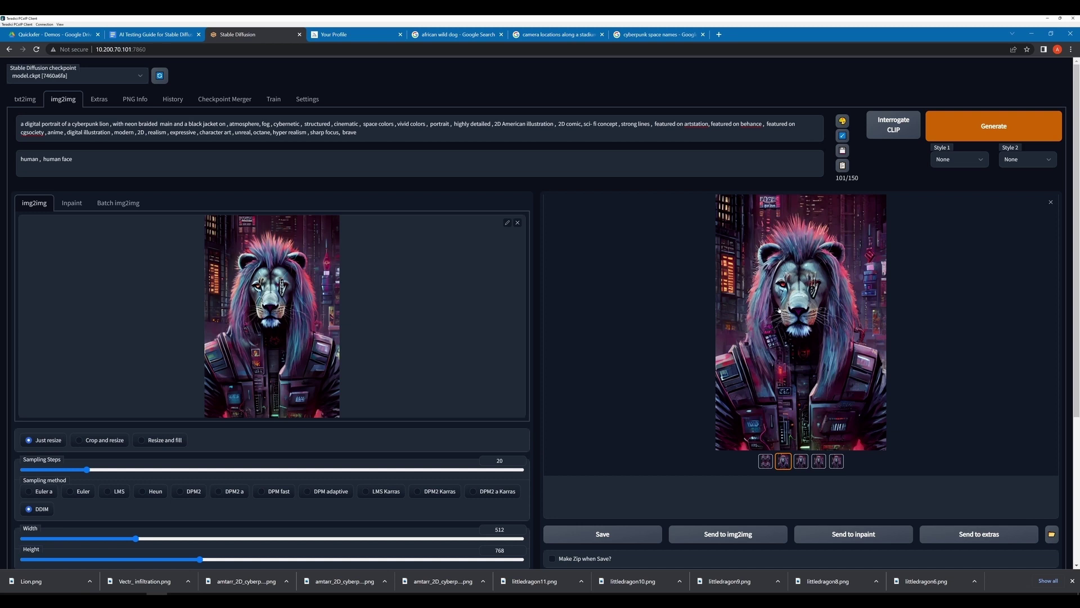
click(800, 462)
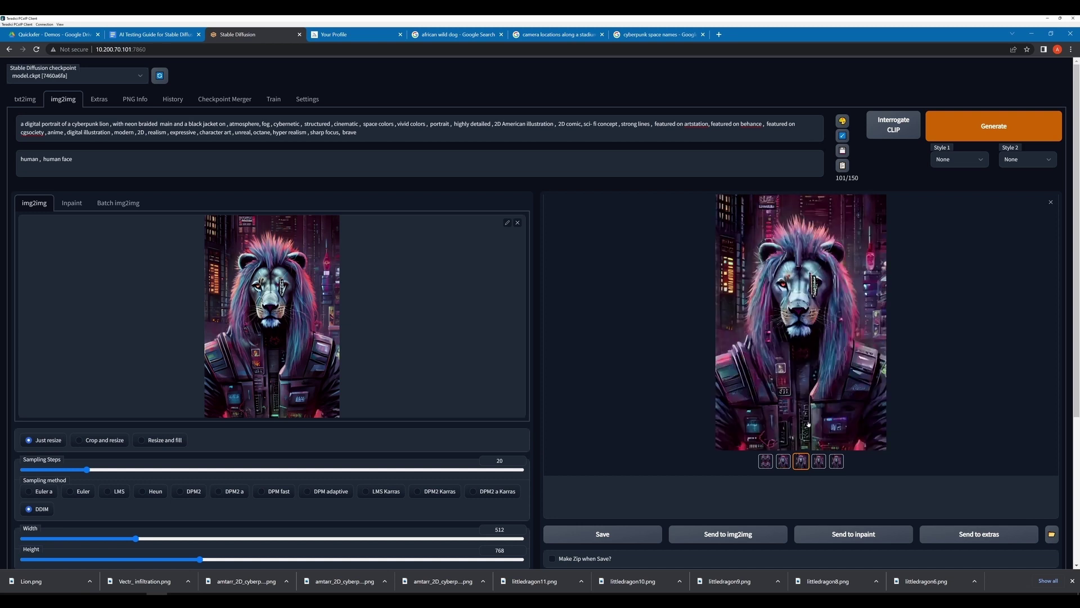
click(818, 461)
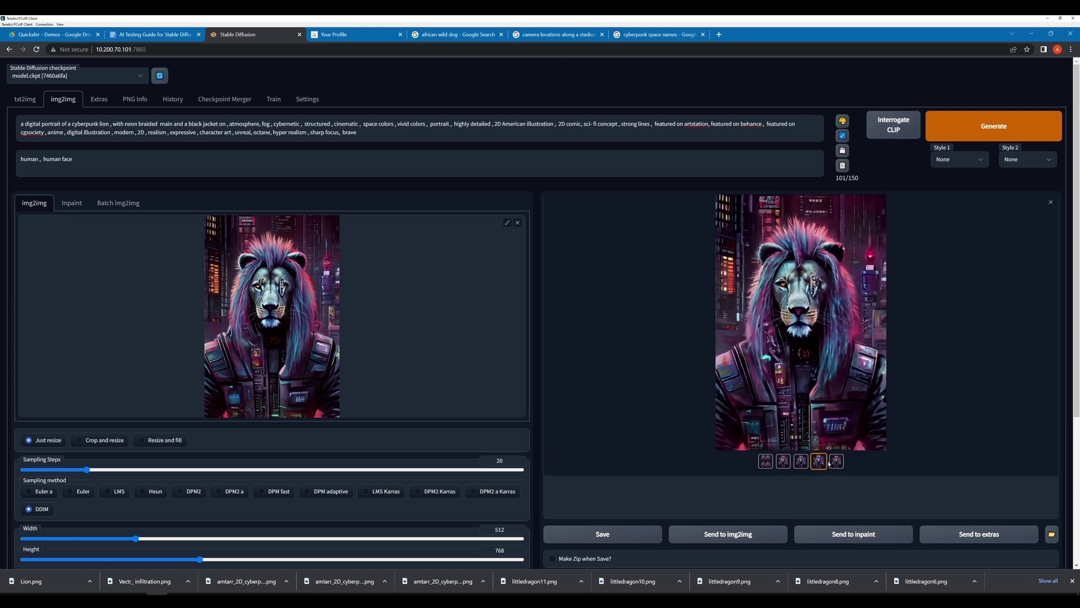
click(835, 462)
click(818, 462)
click(807, 465)
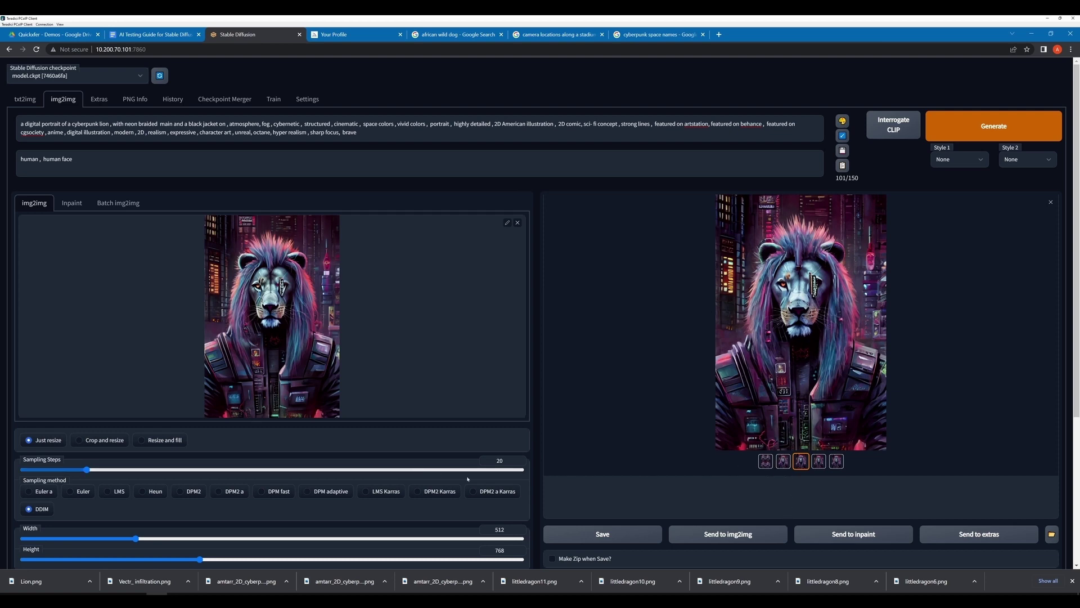
click(730, 534)
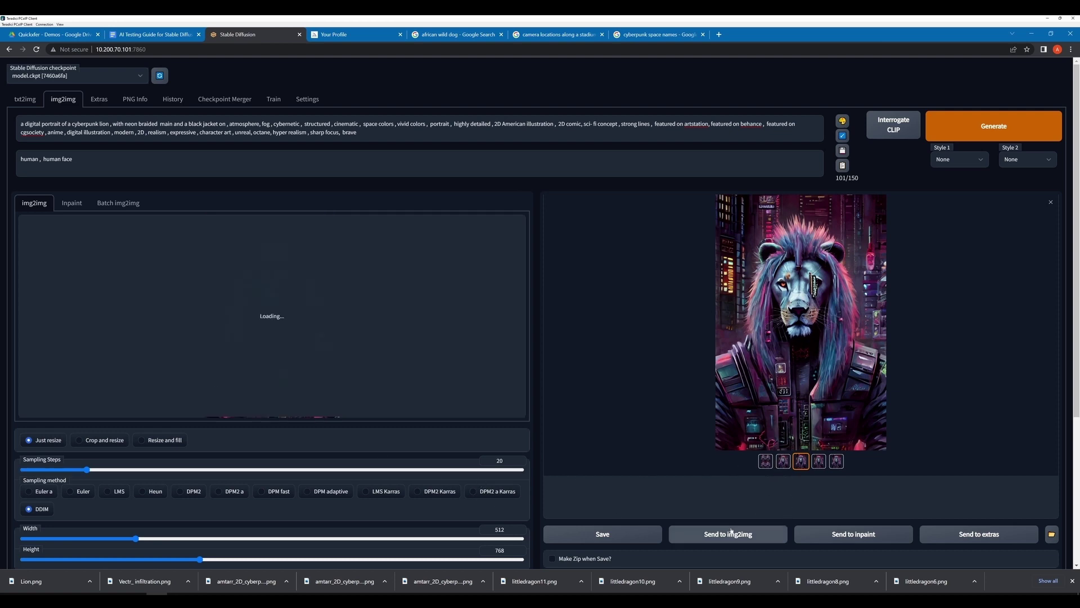
Raise the denoising strength to 0.5 and generate a new batch from the replaced source image.
scroll(282, 495, down, 2)
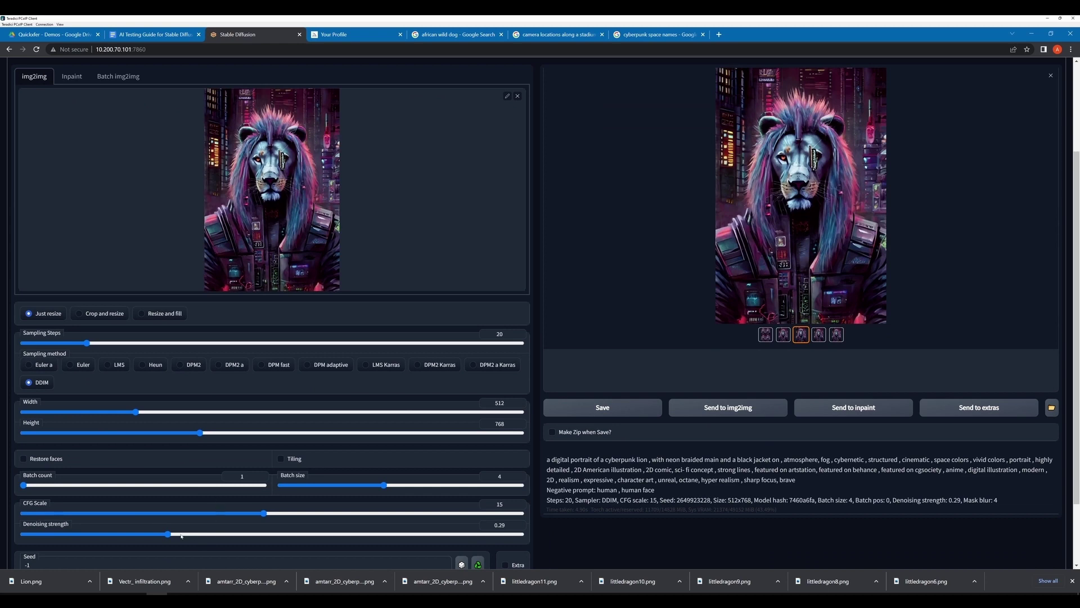
drag(181, 536, 272, 534)
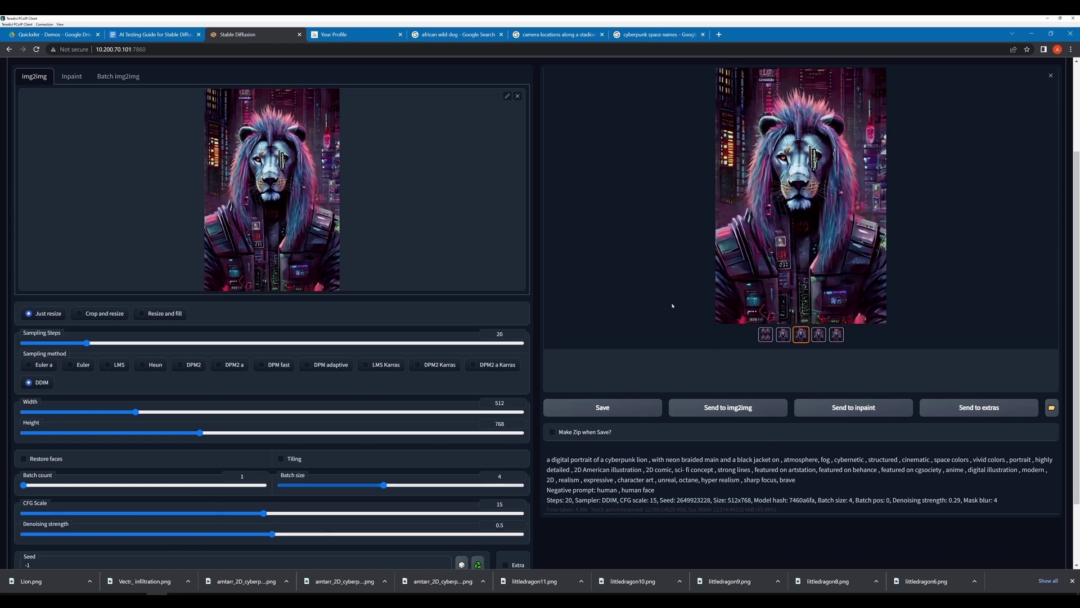
scroll(580, 360, up, 2)
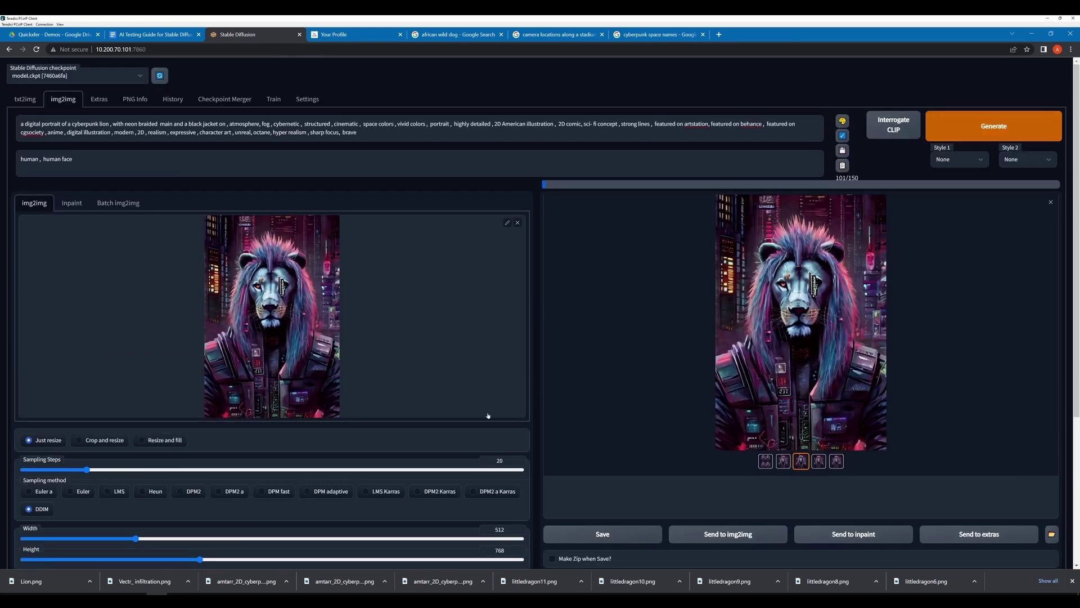
key(ctrl+Return)
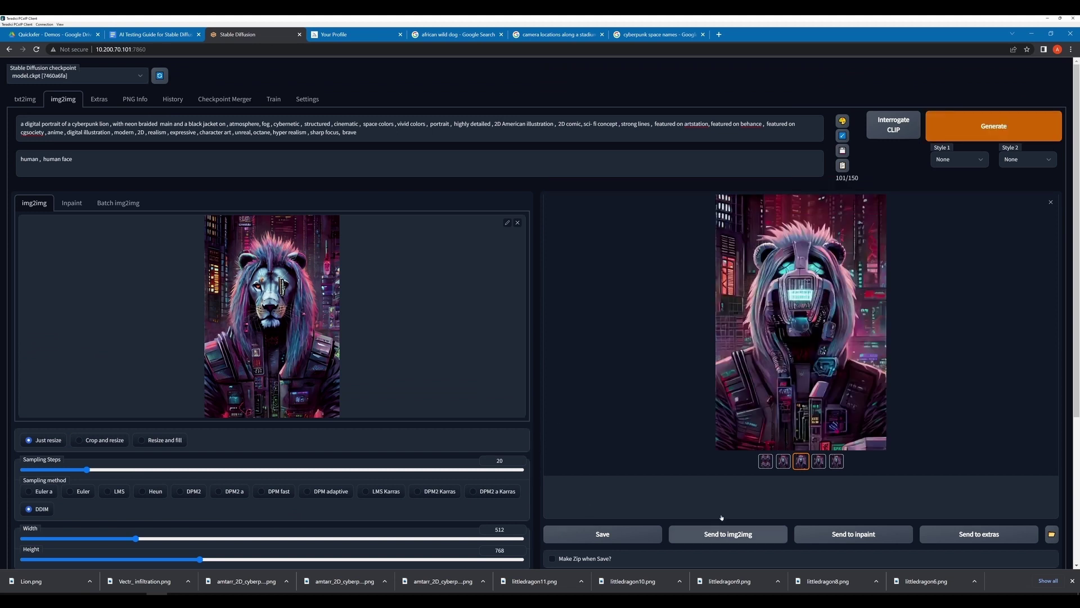
Review the four new variations in the gallery, enlarging the third for a closer look at its face and background.
click(782, 461)
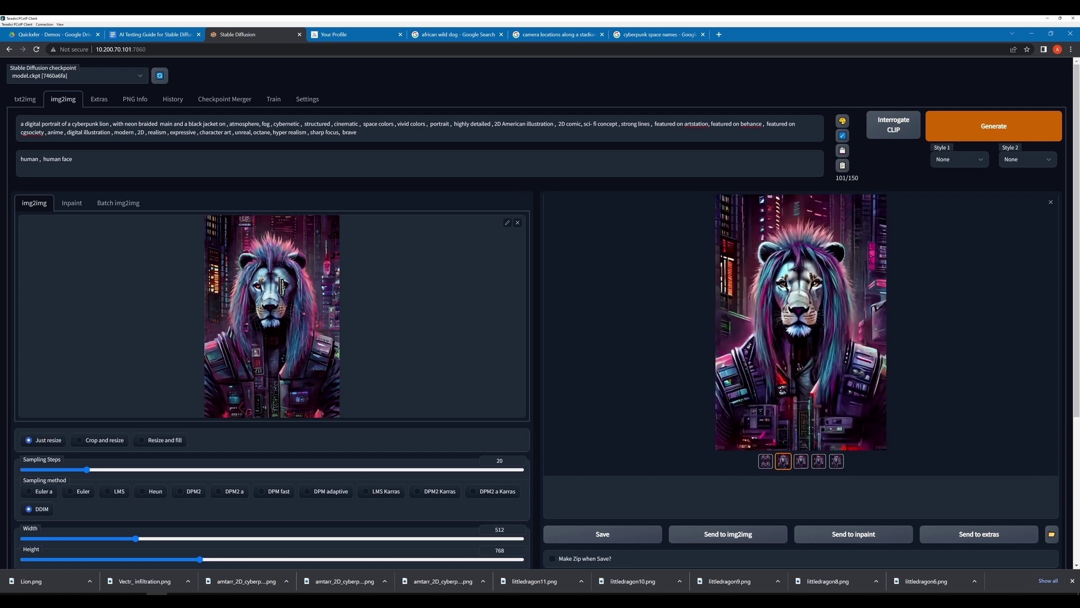
click(802, 461)
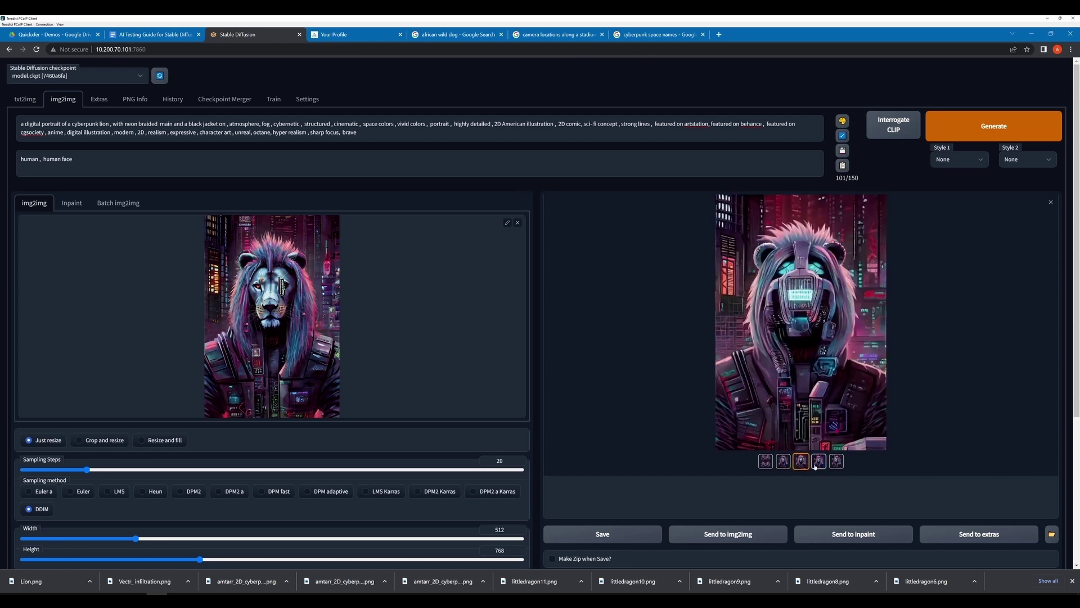
click(818, 462)
click(797, 301)
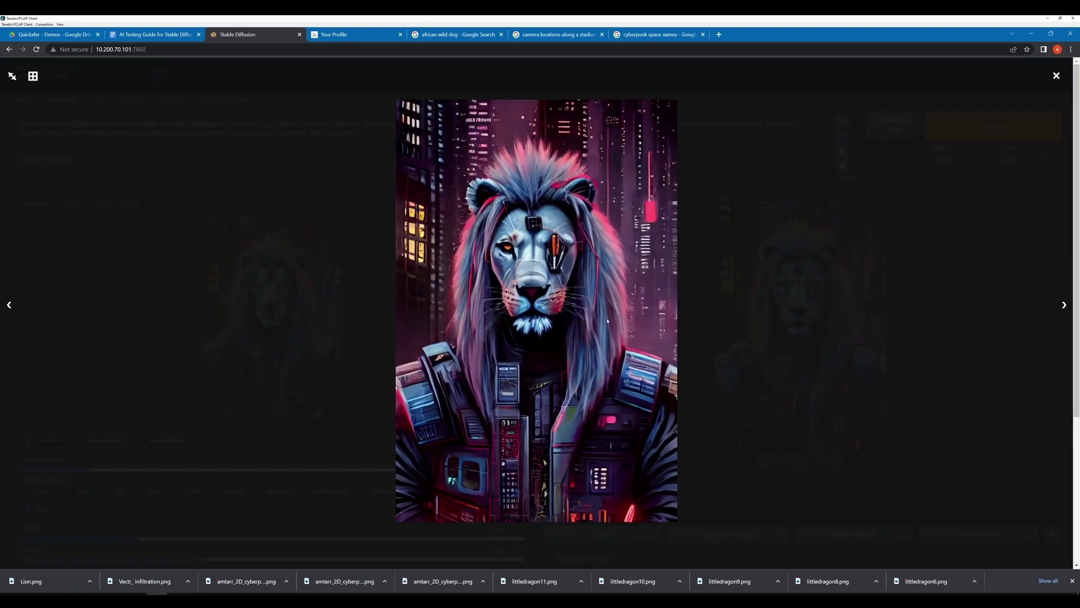
click(782, 337)
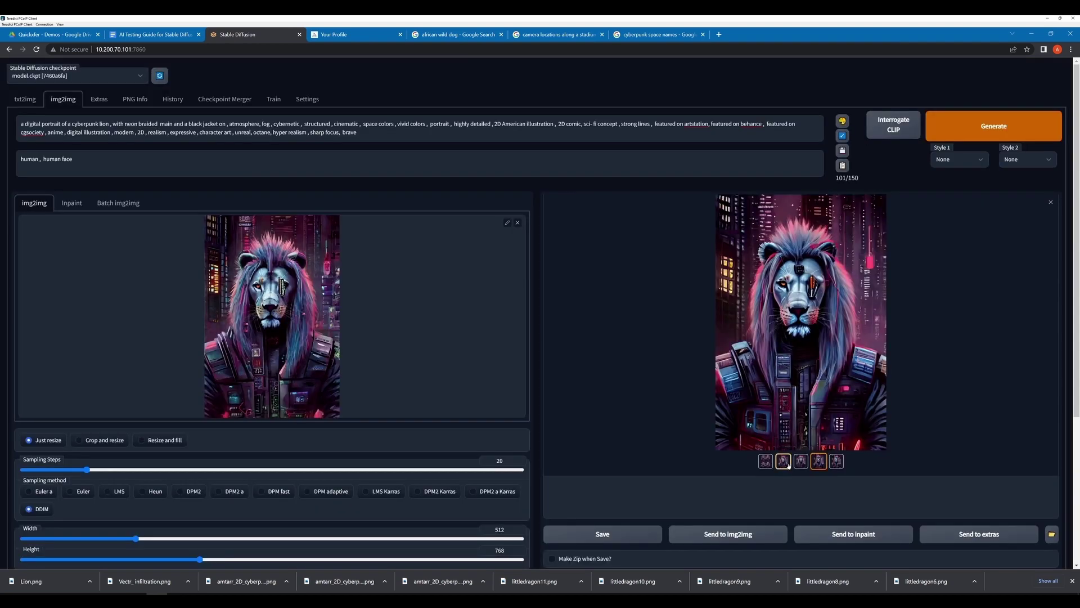
click(837, 461)
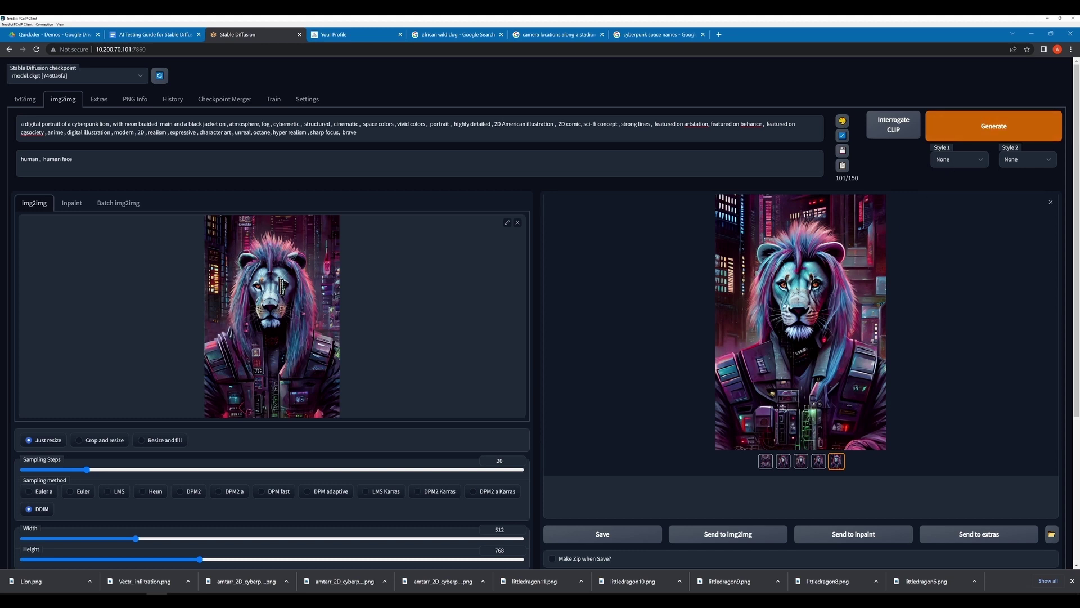
Generate another batch with the same settings and examine its variations, enlarging the second and third portraits.
click(1021, 141)
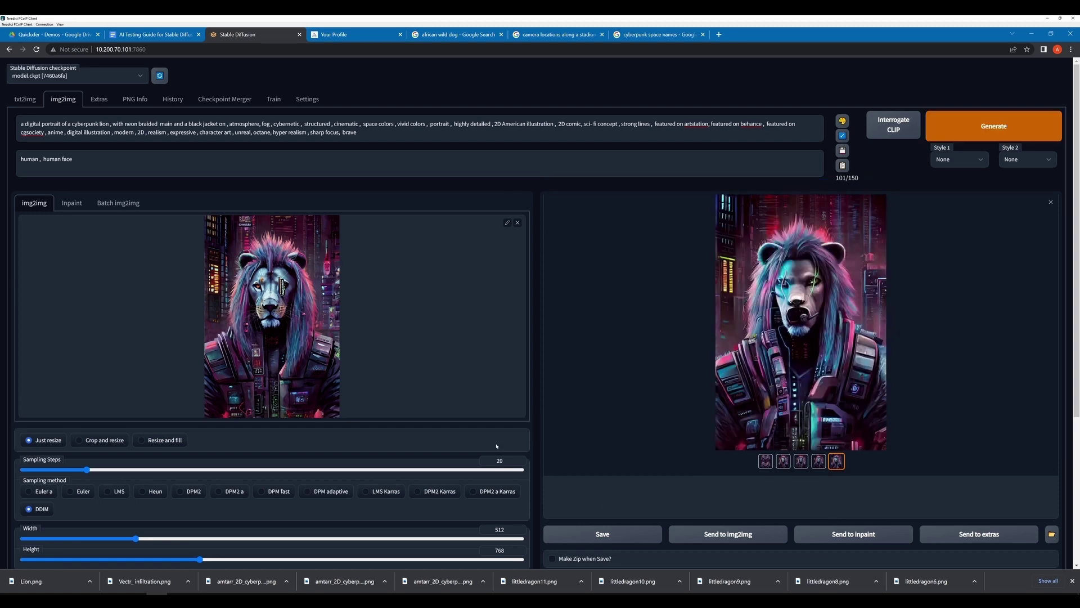
scroll(562, 223, down, 2)
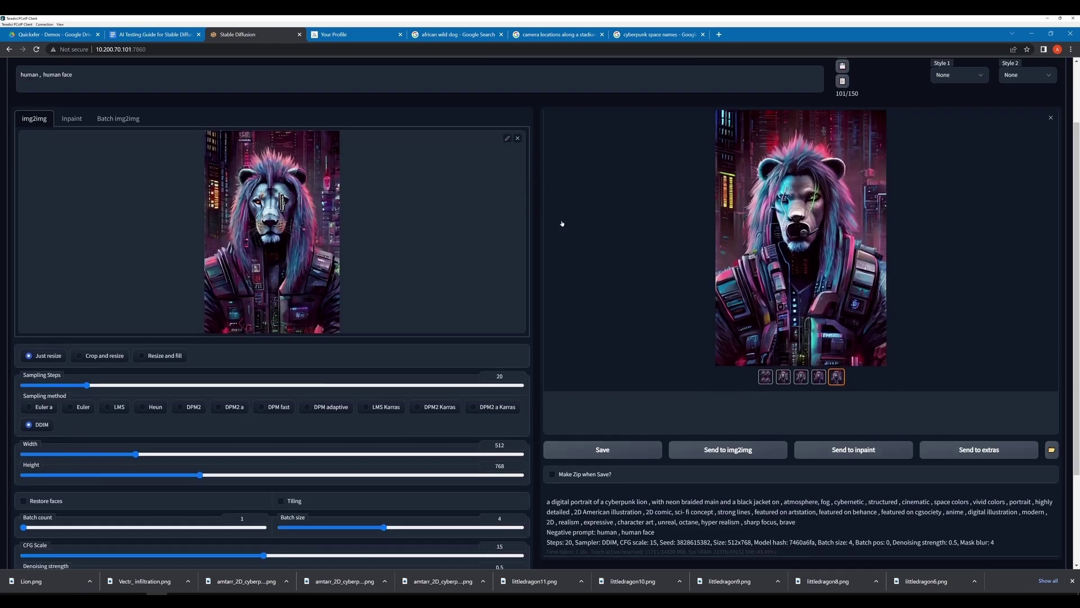
click(784, 378)
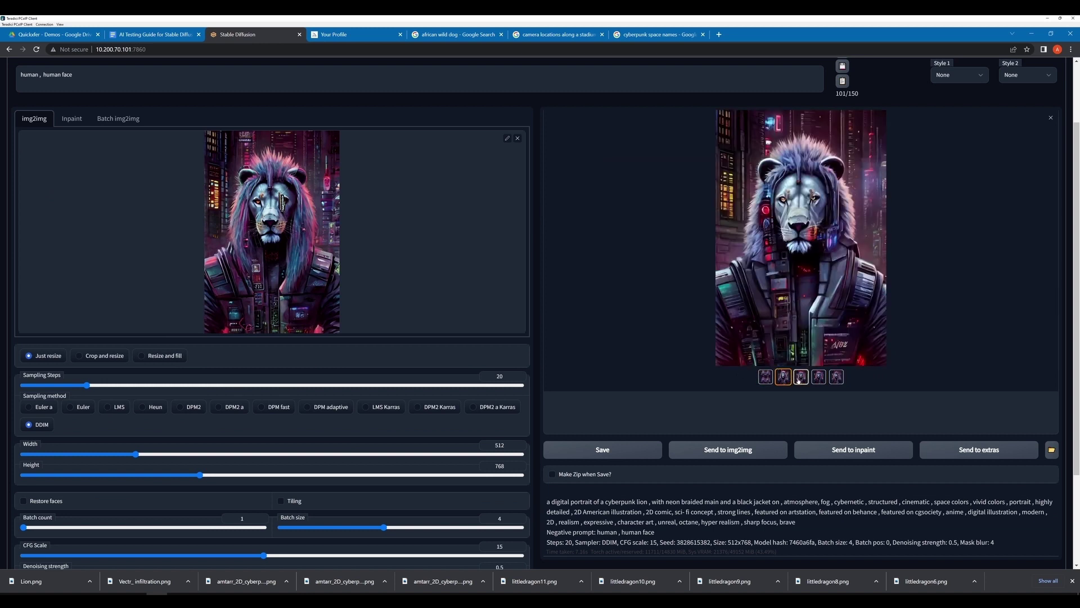
click(801, 378)
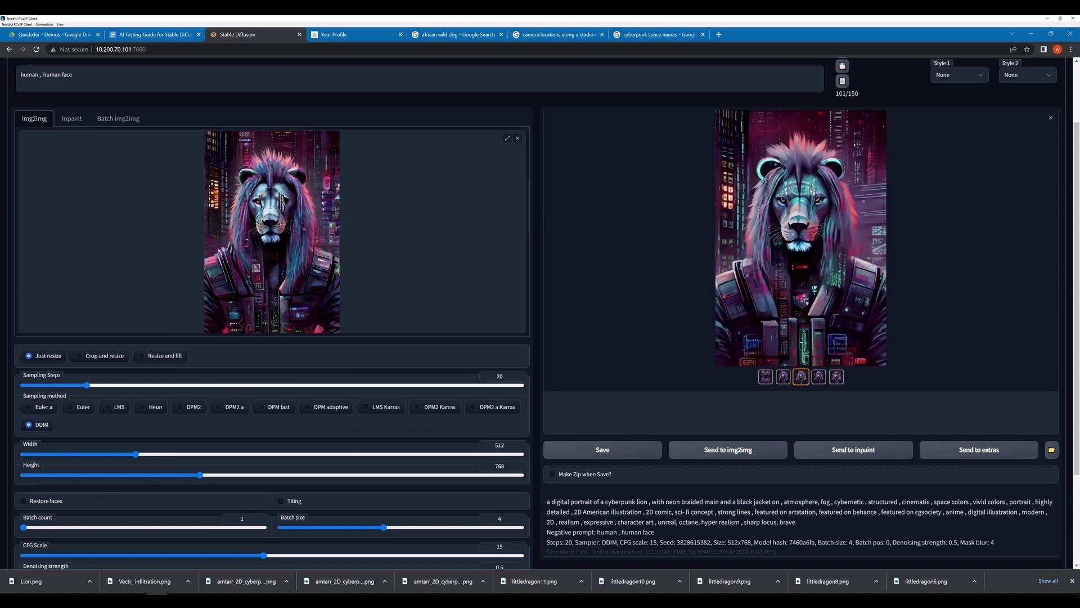
click(803, 199)
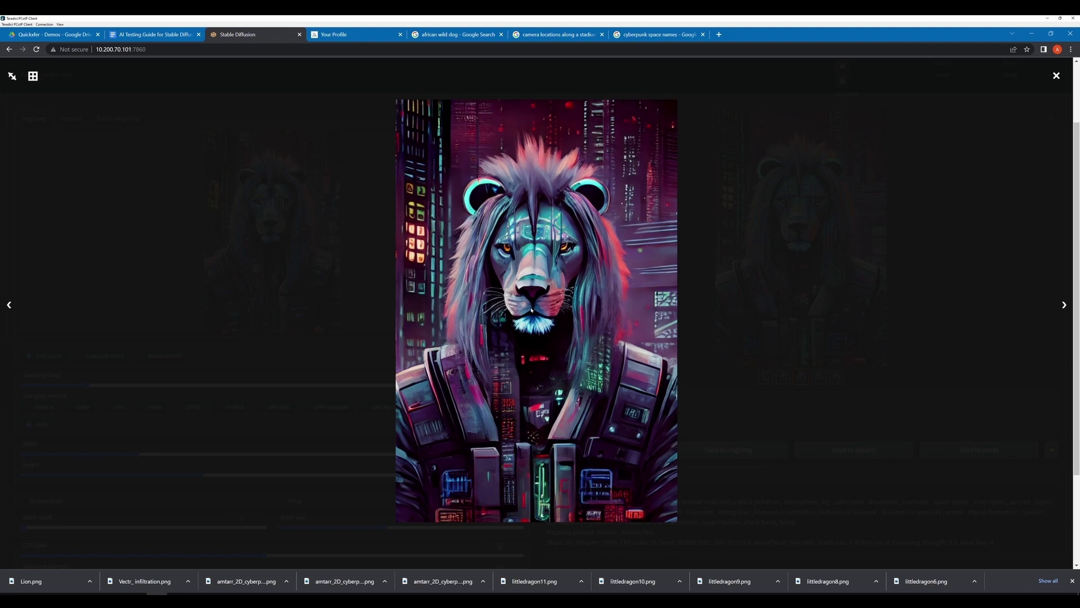
click(788, 305)
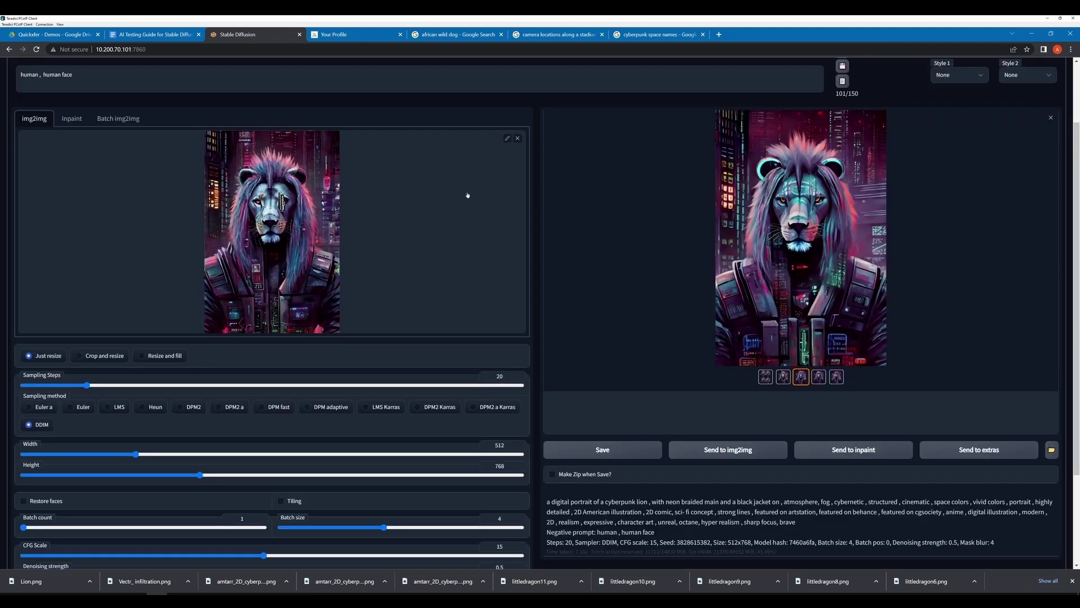
click(819, 376)
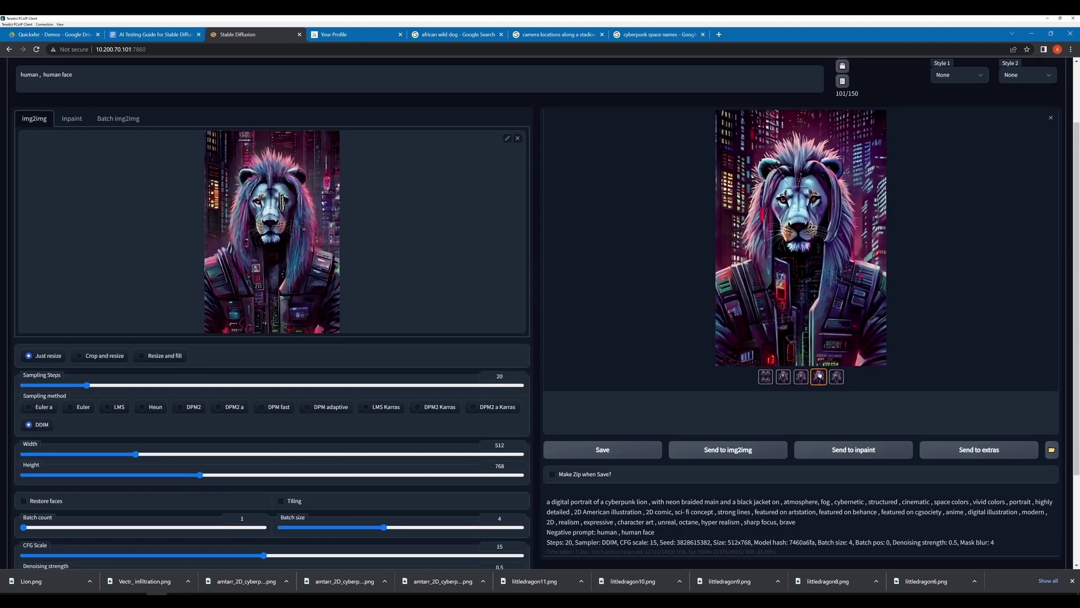
click(777, 183)
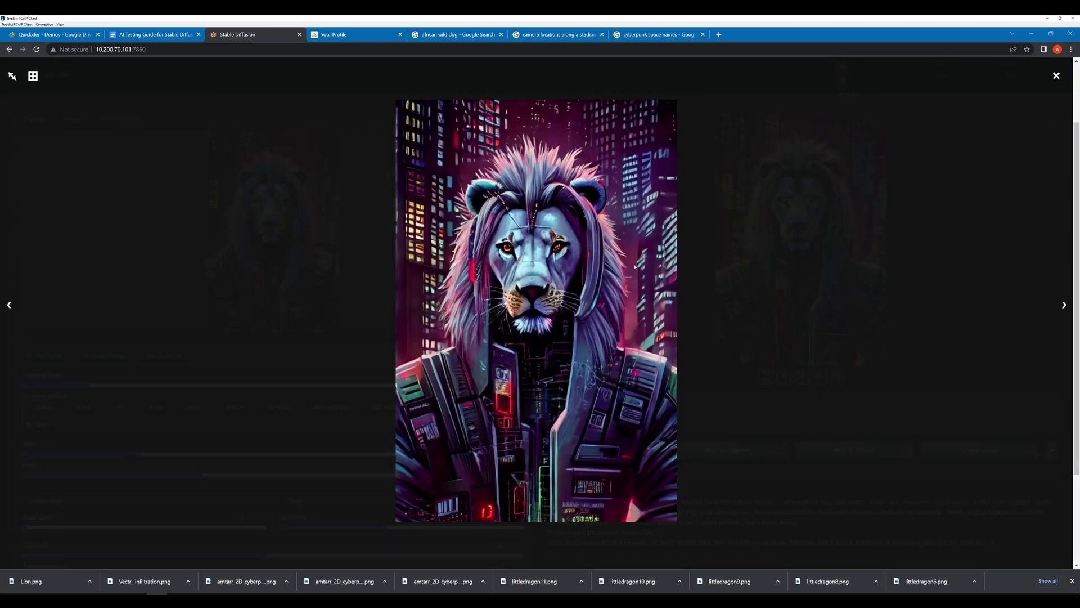
click(835, 373)
click(837, 376)
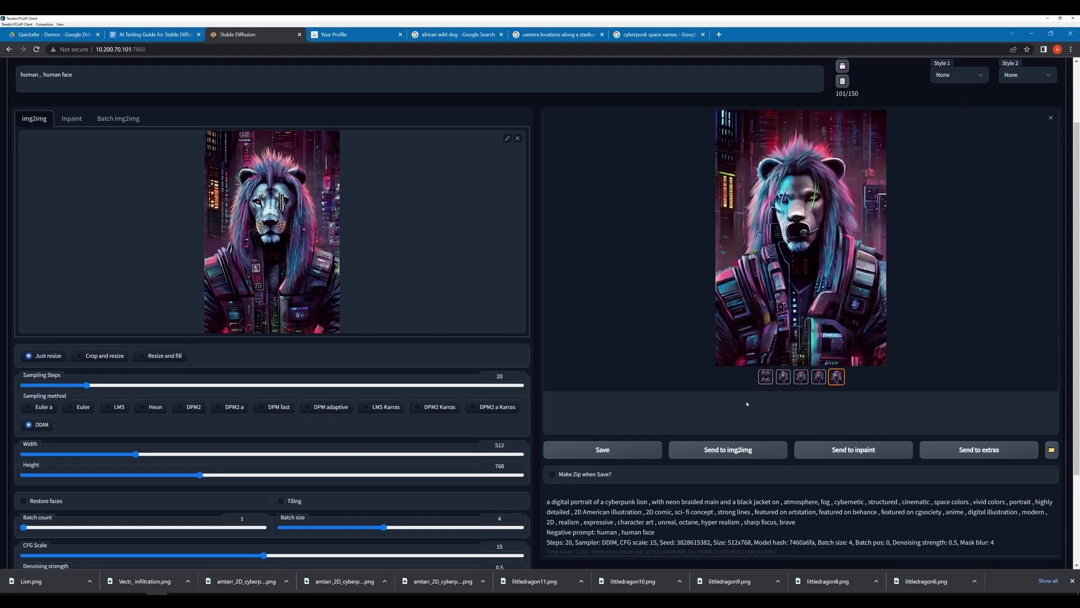
Generate one more batch from the same source, compare the second to fourth variations and leave the third selected.
scroll(830, 184, up, 2)
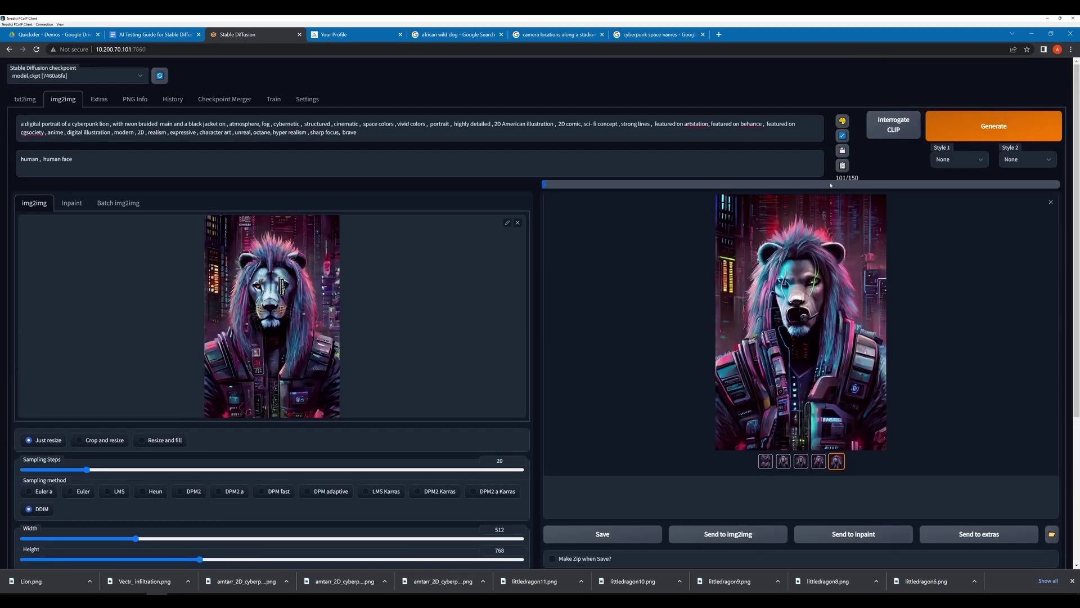
click(804, 464)
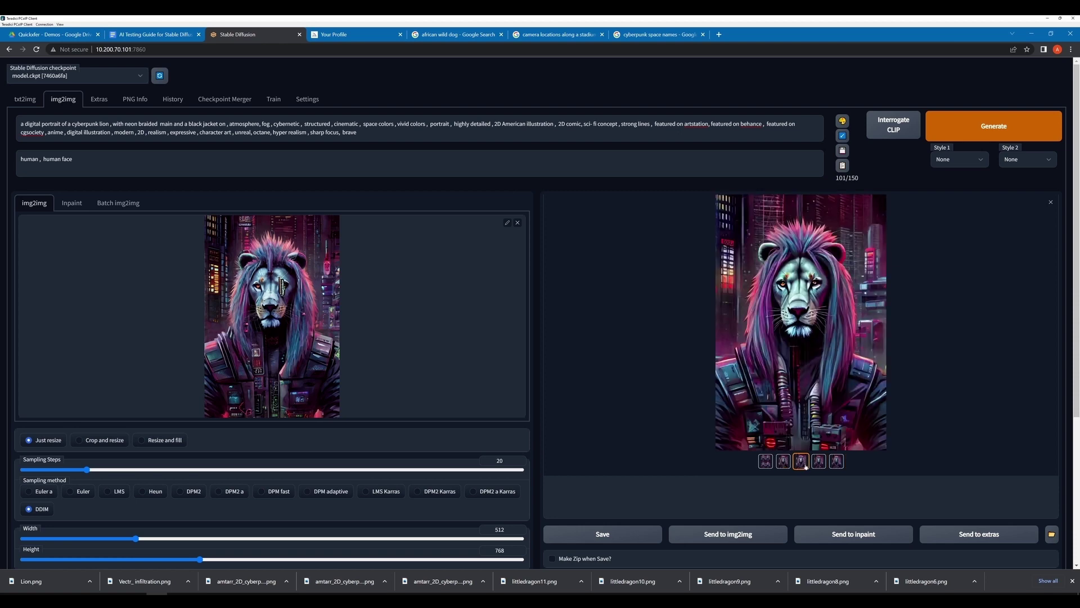
click(819, 462)
click(837, 462)
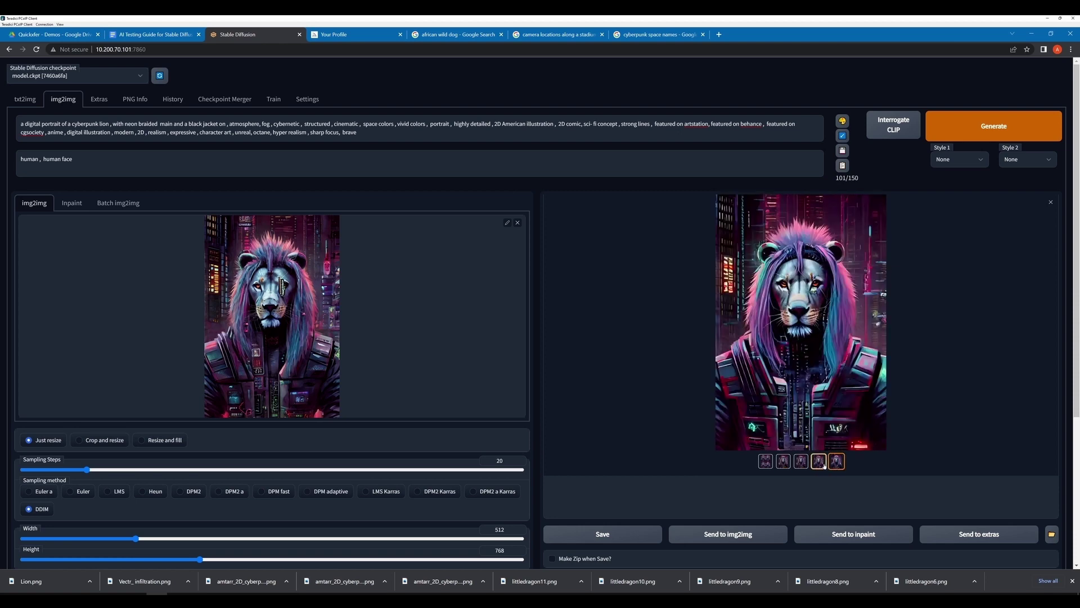
click(823, 462)
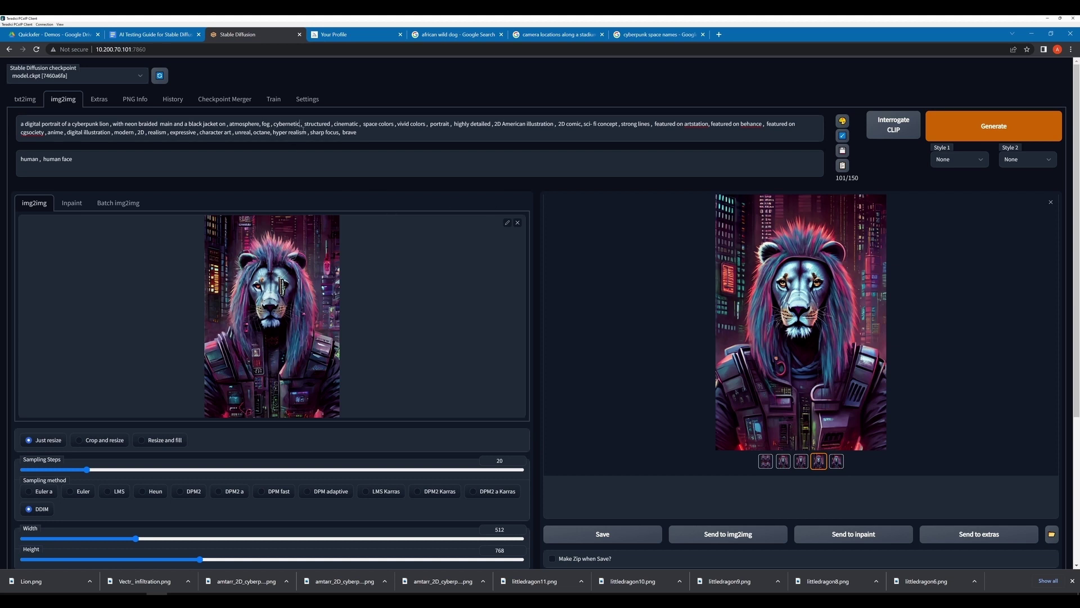
Add "eye patch" after "cybernetic" in the prompt and generate a new batch.
text(eye p)
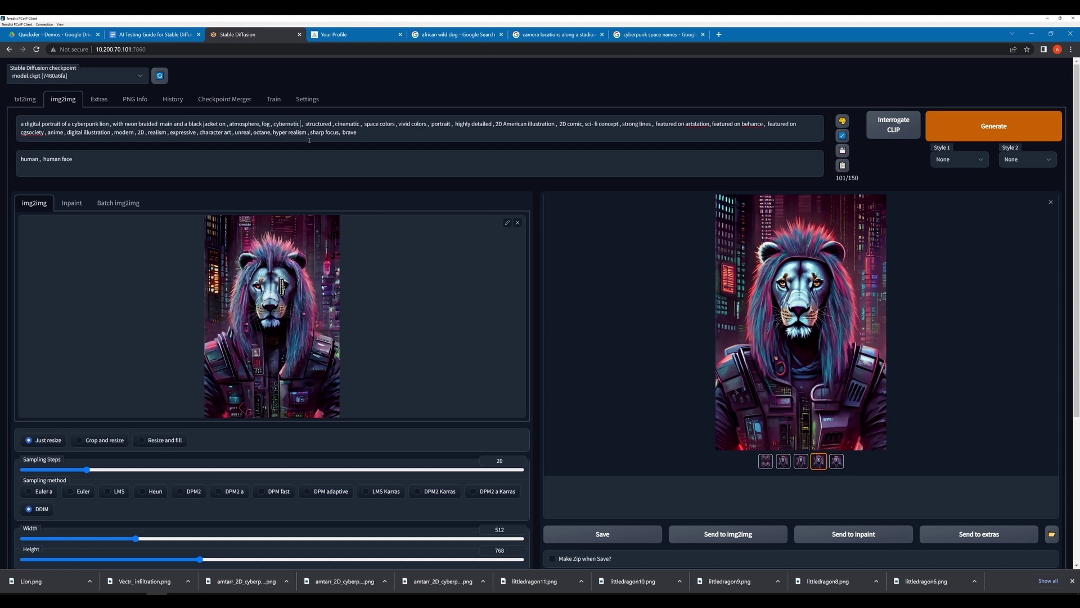
text(atch)
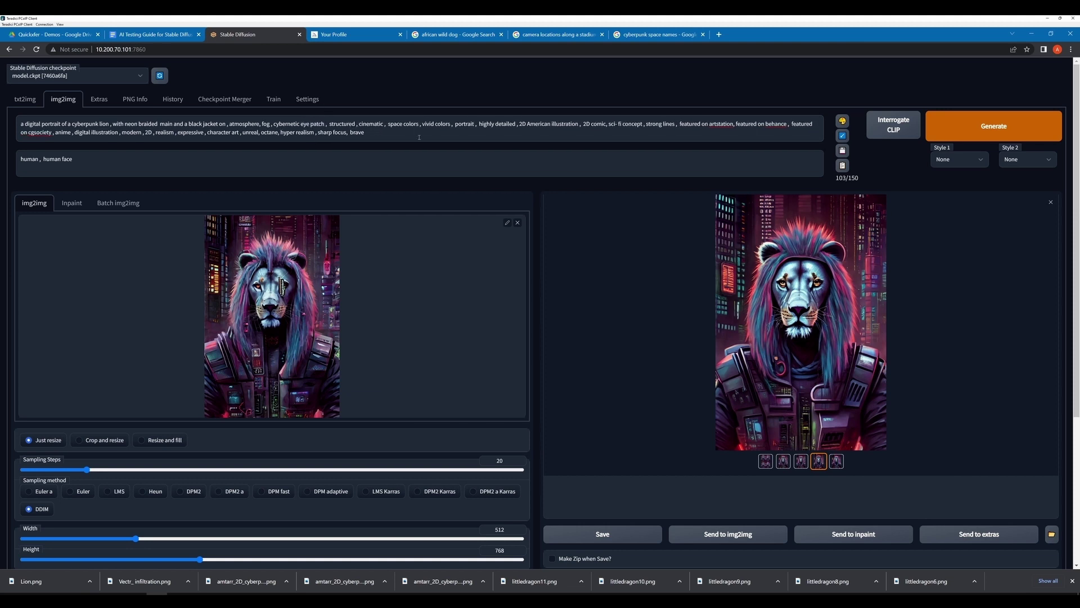
click(950, 134)
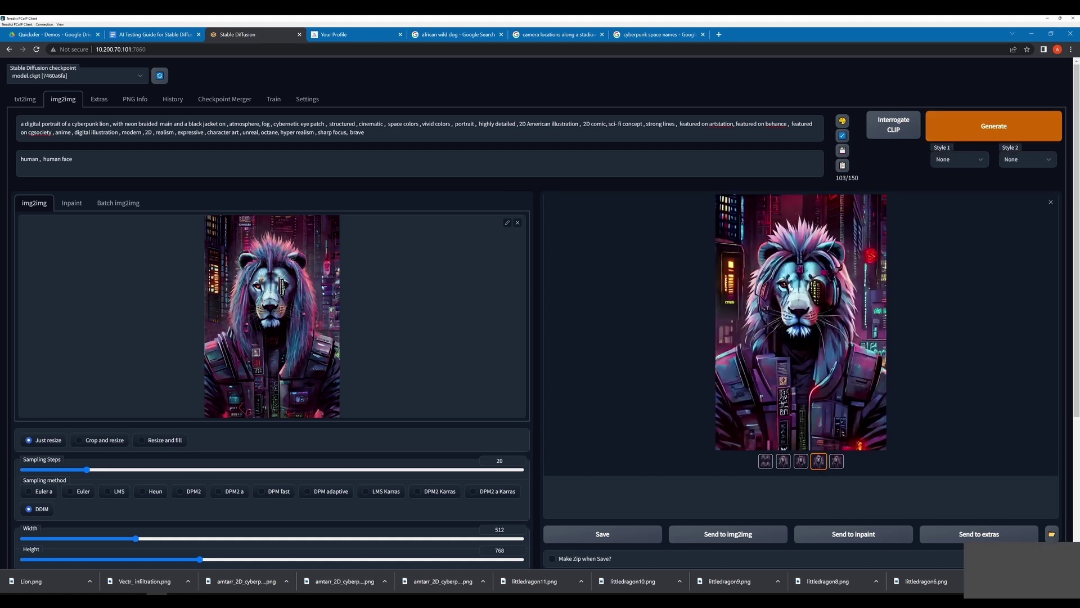
Review the four eye patch variations, enlarging the third portrait for a closer look at its face.
click(880, 332)
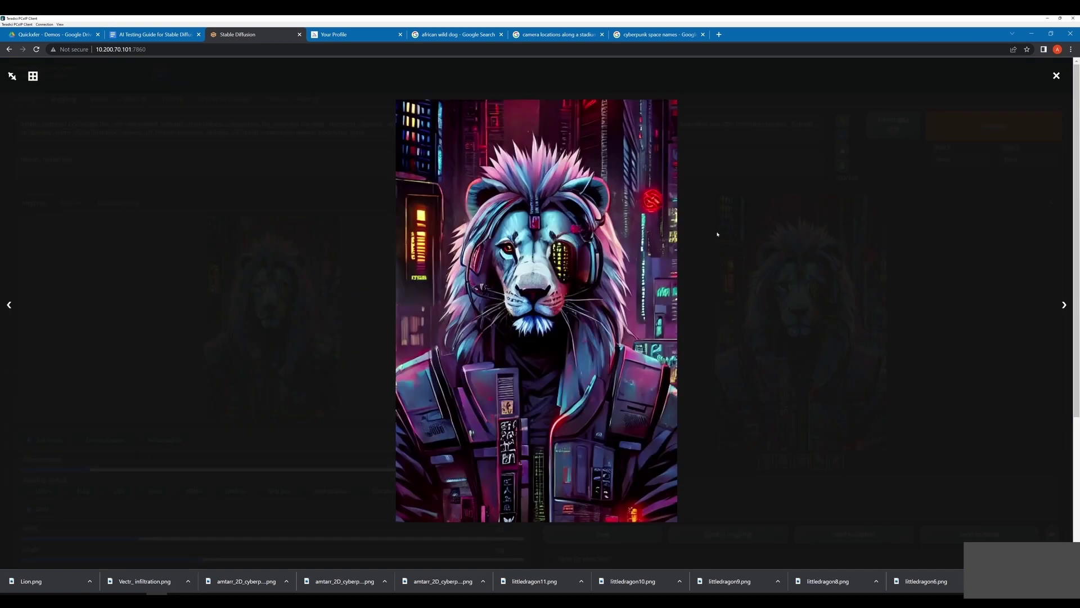
click(786, 281)
click(784, 460)
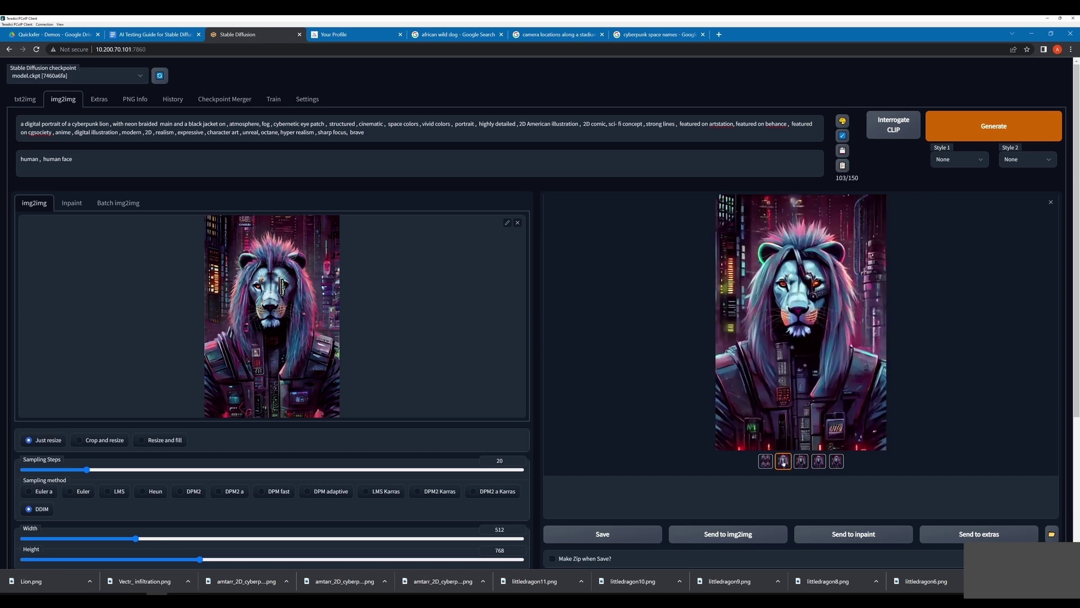
click(800, 465)
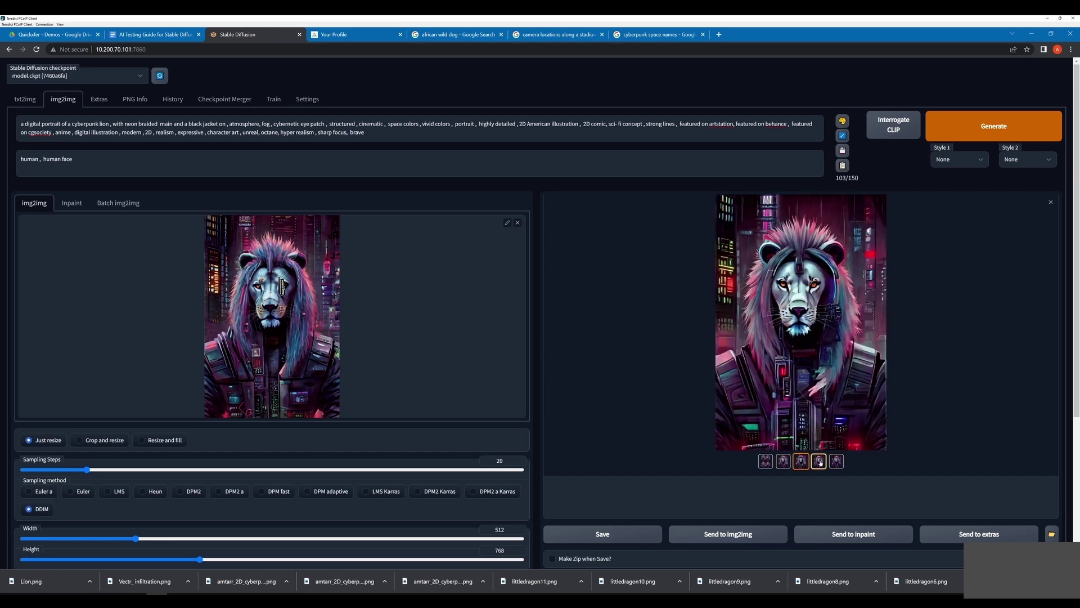
click(818, 460)
click(835, 462)
Generate another batch with the eye patch prompt and enlarge its third variation.
click(946, 119)
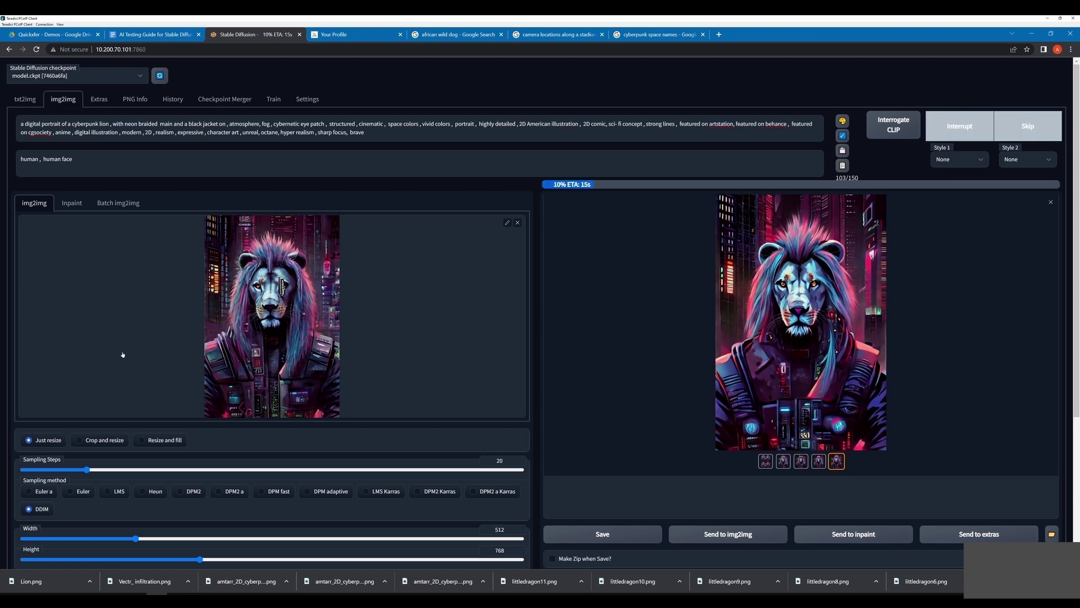
click(819, 460)
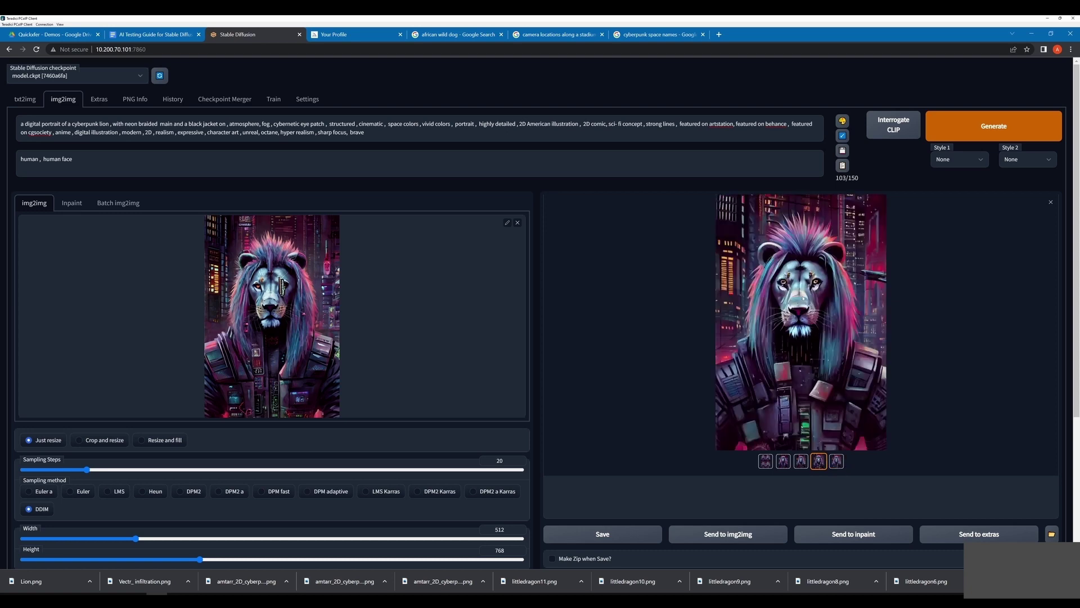
click(799, 315)
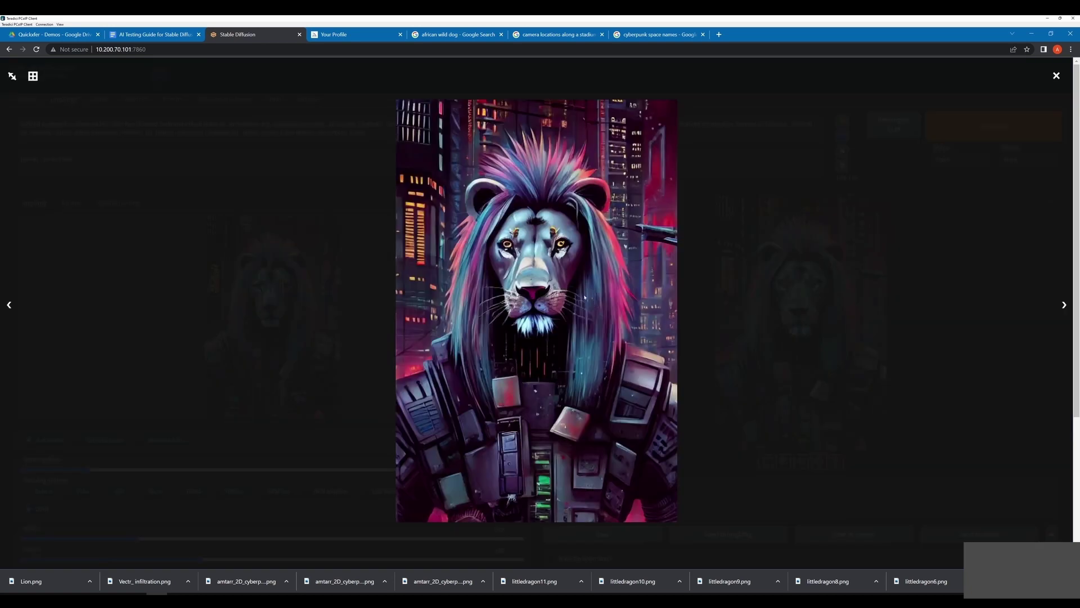
click(752, 437)
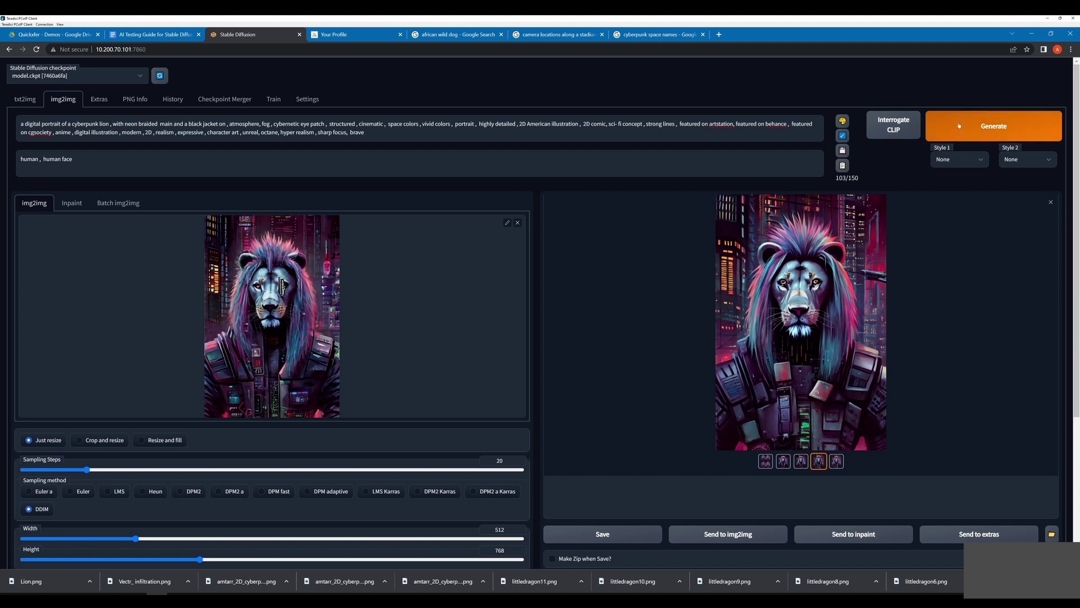
Generate one more batch with the same prompt and examine its third variation, the overview grid and the first variation enlarged.
key(ctrl+Return)
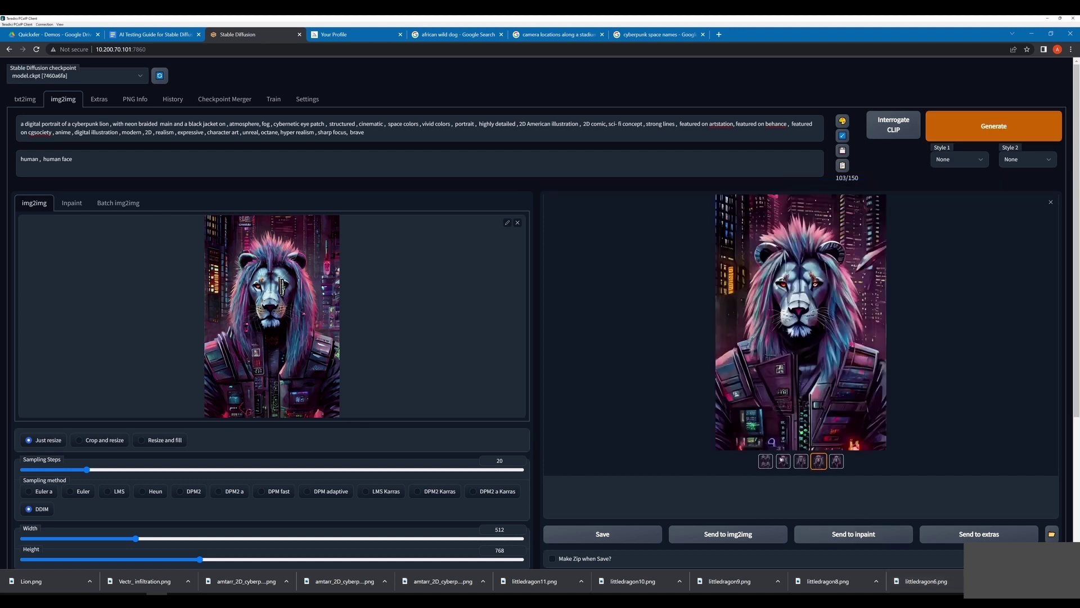
click(795, 360)
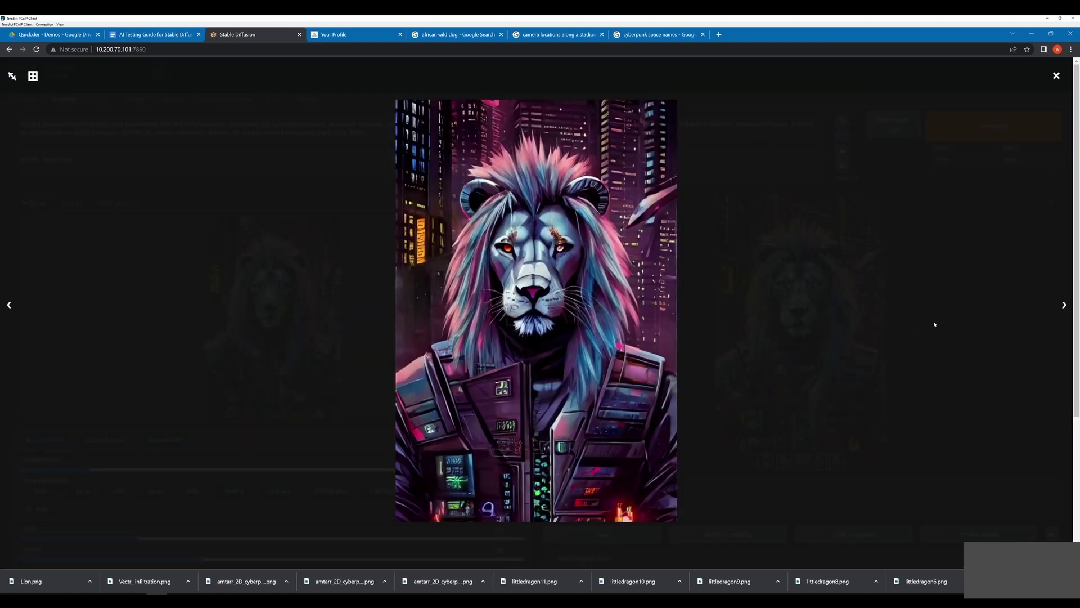
click(1063, 305)
click(1063, 306)
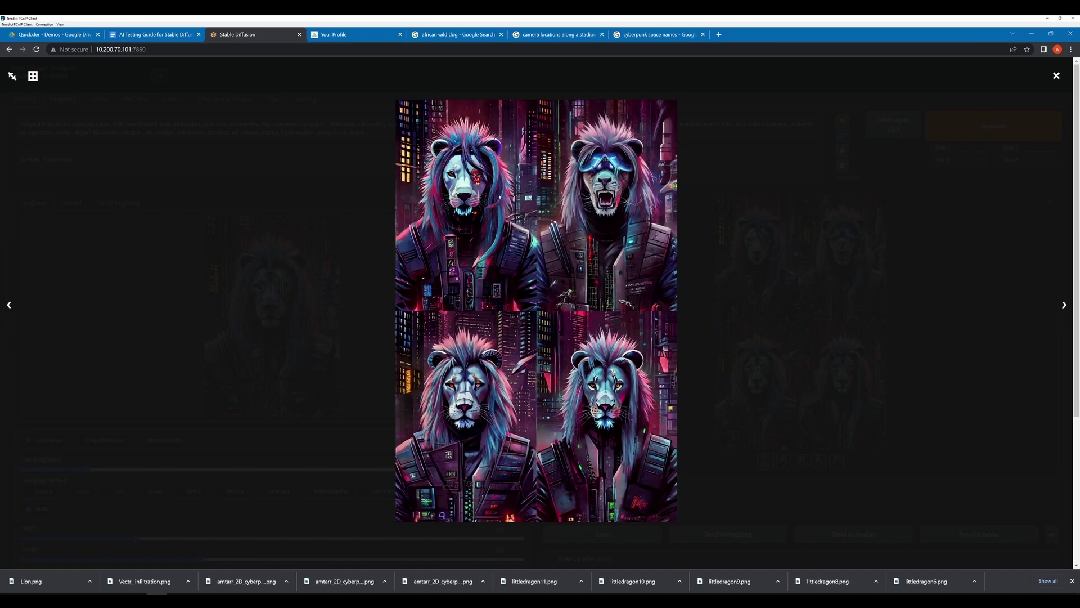
click(533, 229)
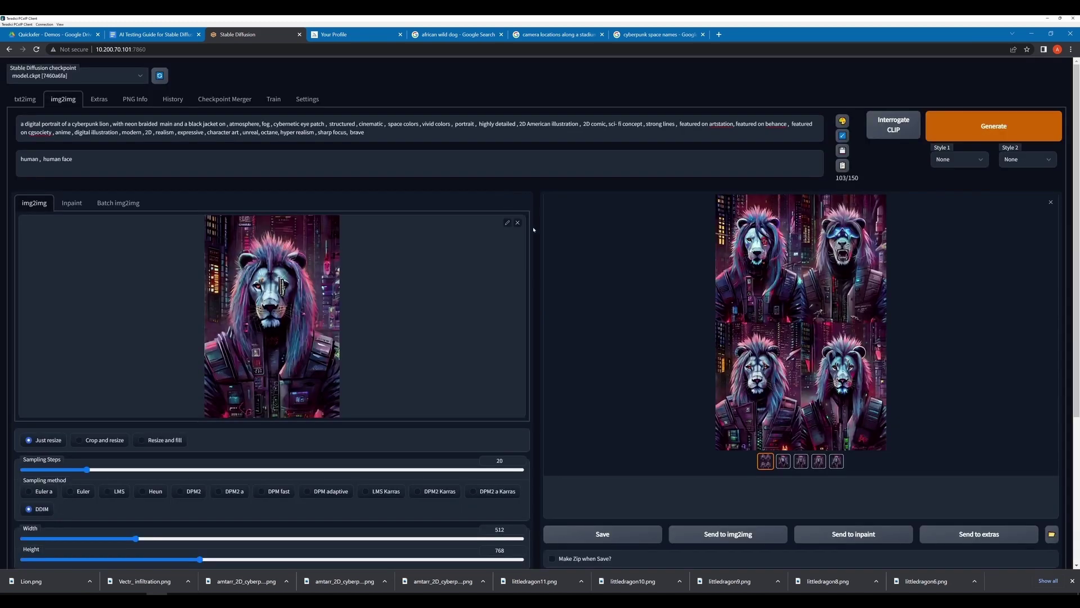
click(783, 462)
click(799, 311)
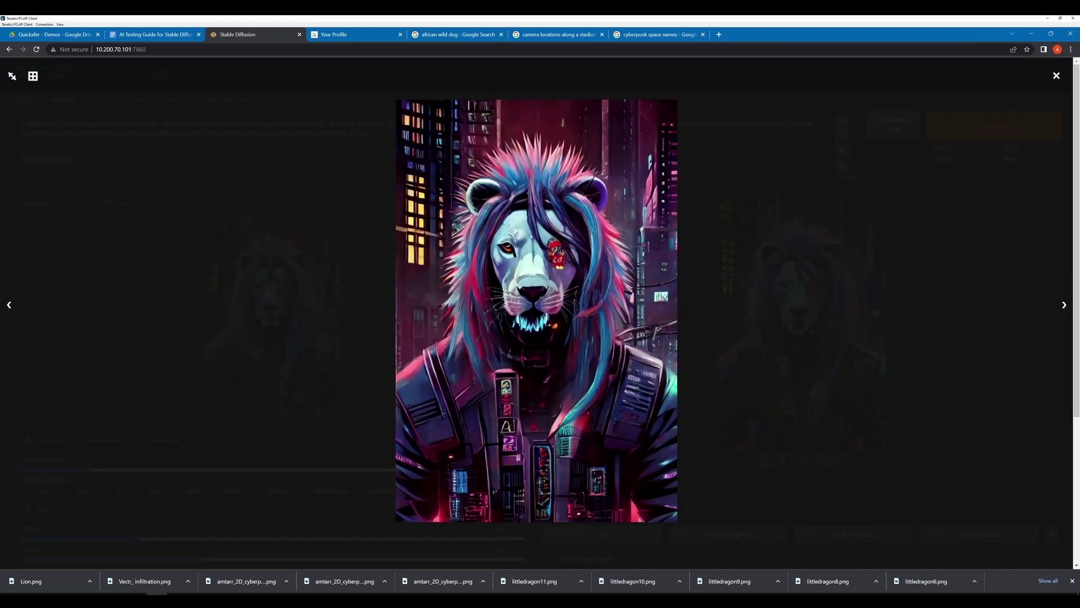
click(869, 293)
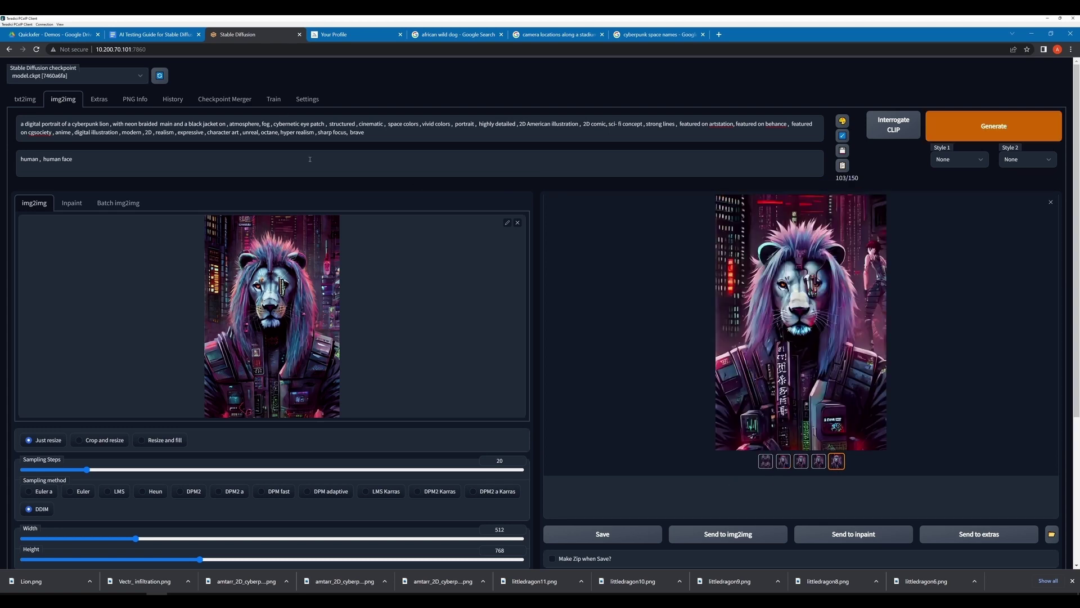
Separate "cybernetic" and "eye patch" with a comma in the prompt and generate a new batch.
click(301, 123)
text(,)
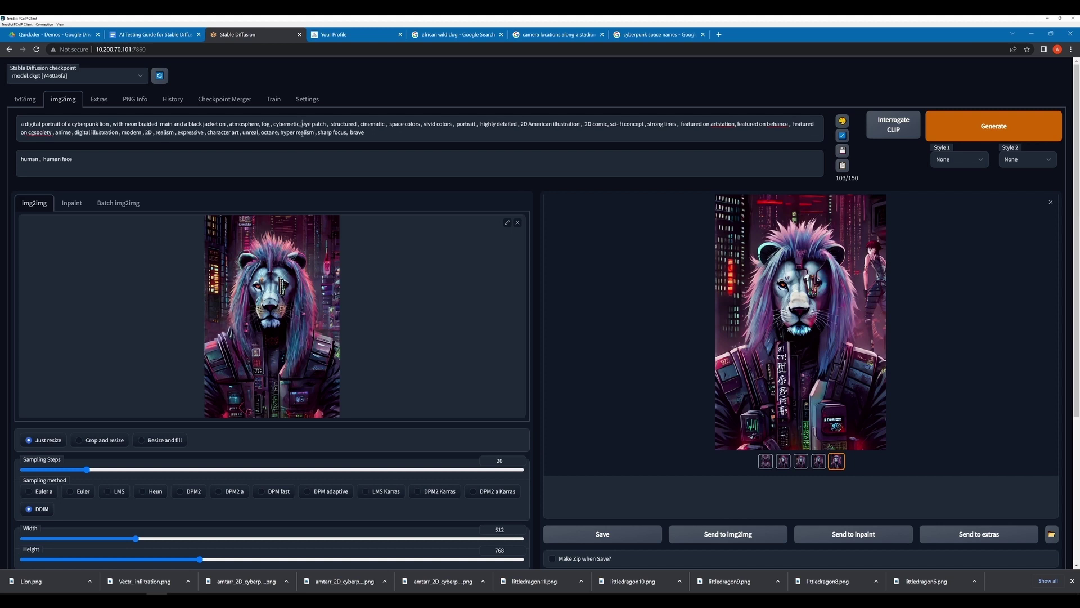
click(998, 121)
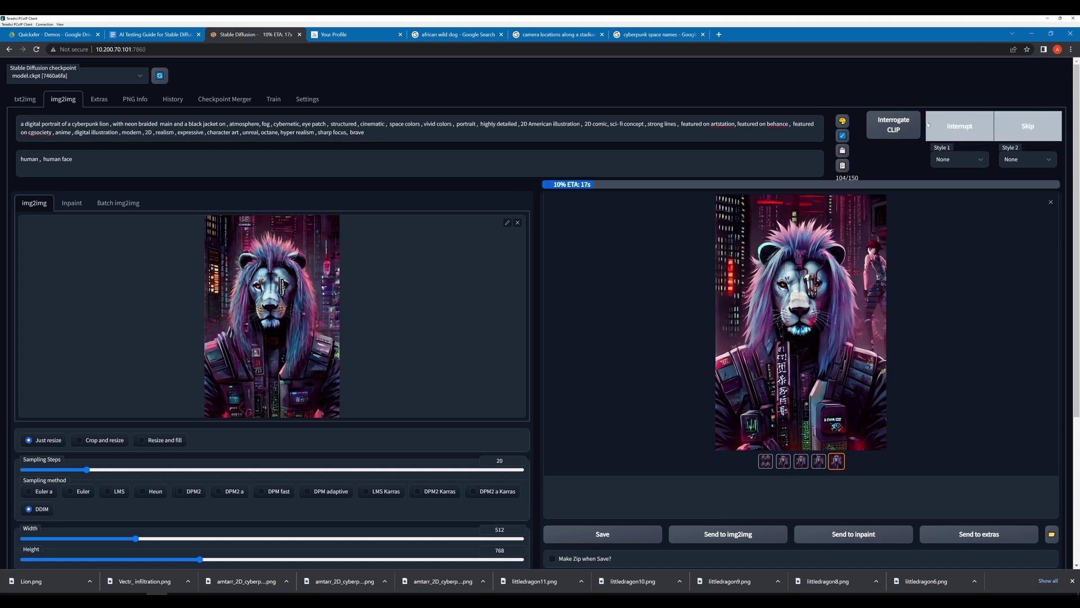
right_click(857, 173)
click(714, 231)
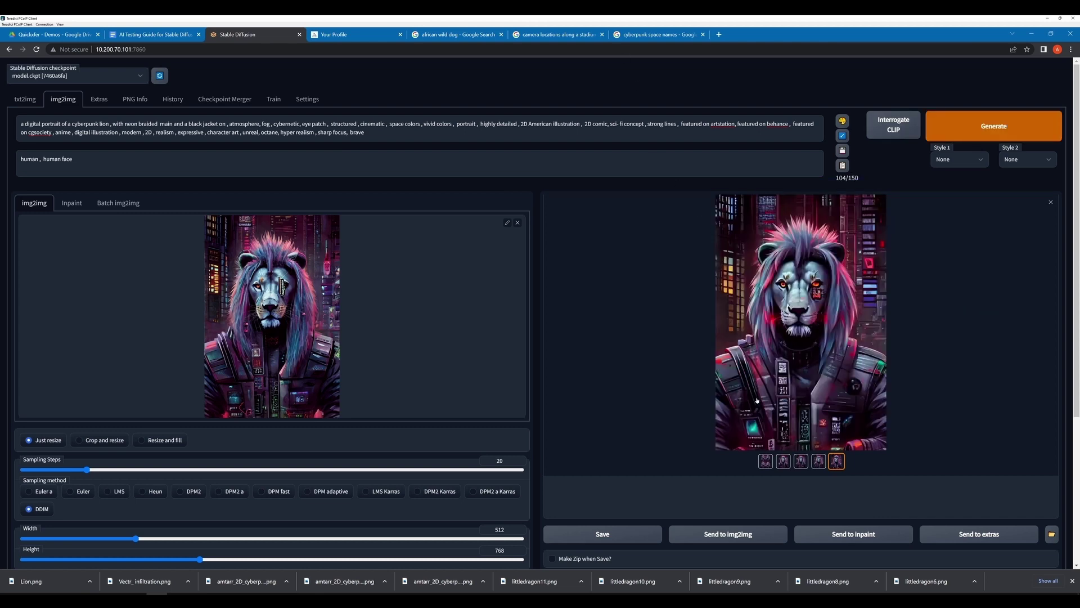
Compare the four variations generated from the comma-separated prompt.
click(783, 461)
click(799, 462)
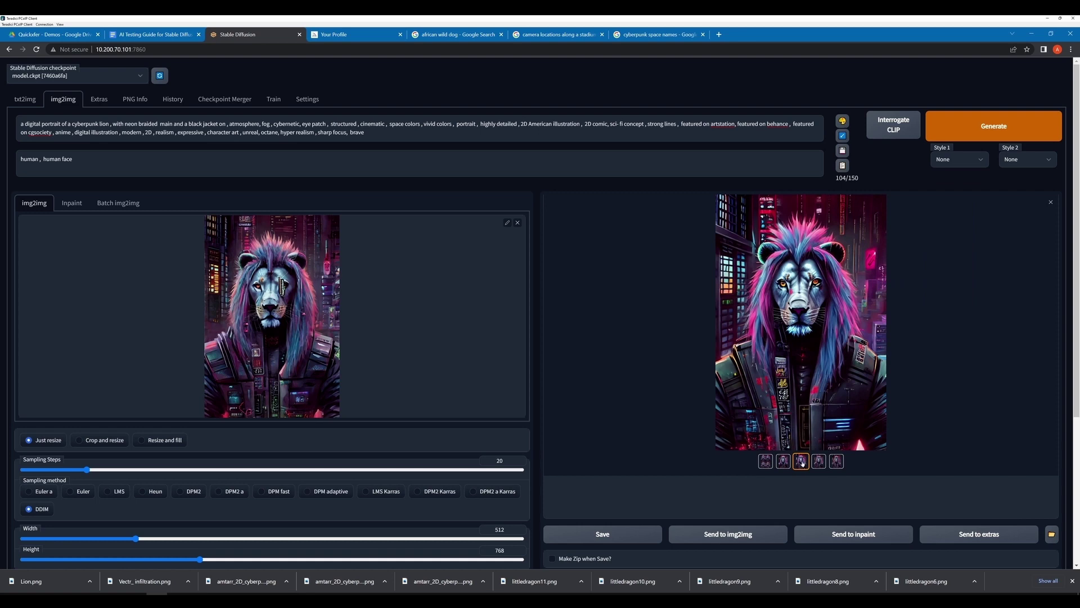
click(817, 463)
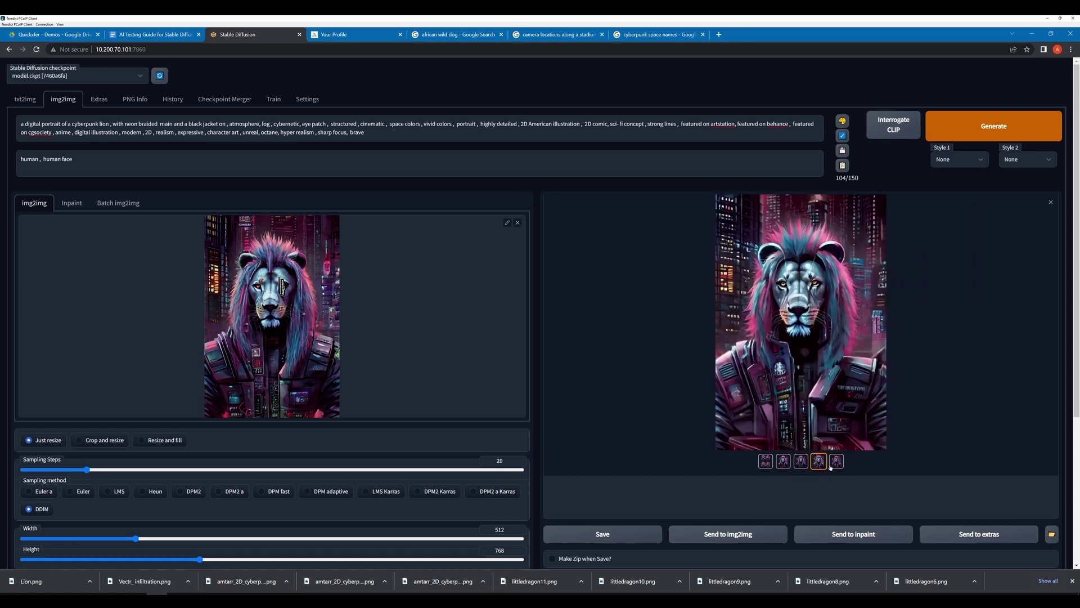
click(831, 467)
click(817, 465)
Generate two further batches with the same settings and replace "main" with "mane," in the prompt.
click(994, 126)
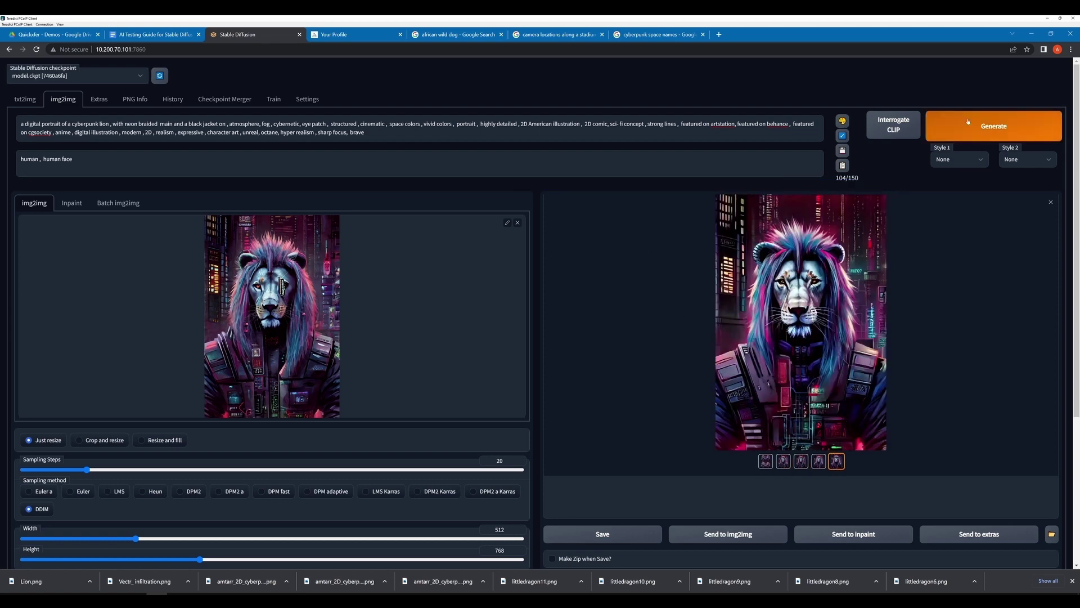
click(968, 122)
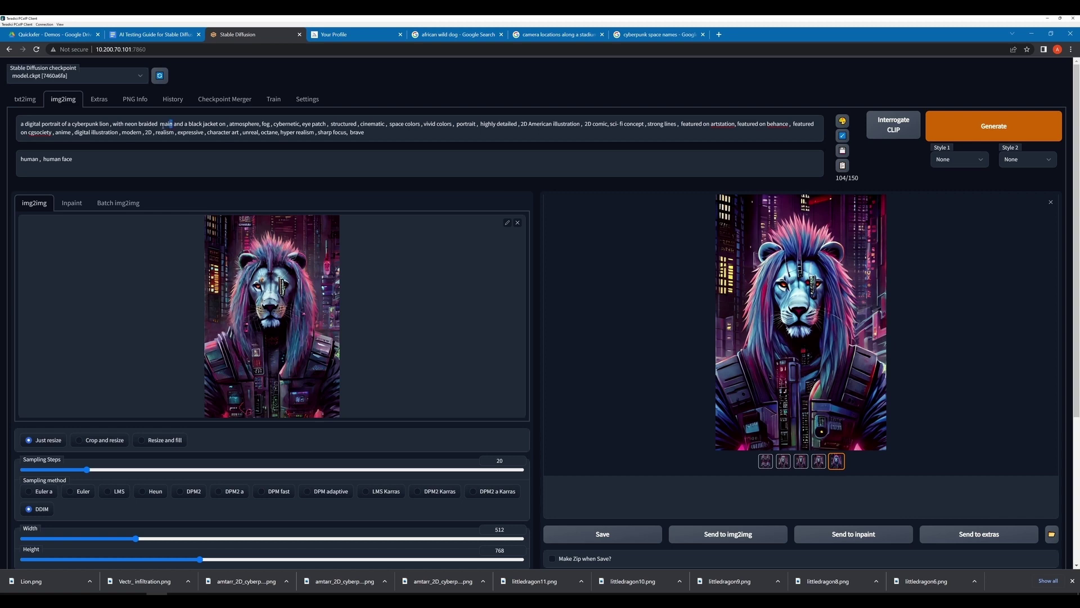
double_click(165, 125)
text(mane,)
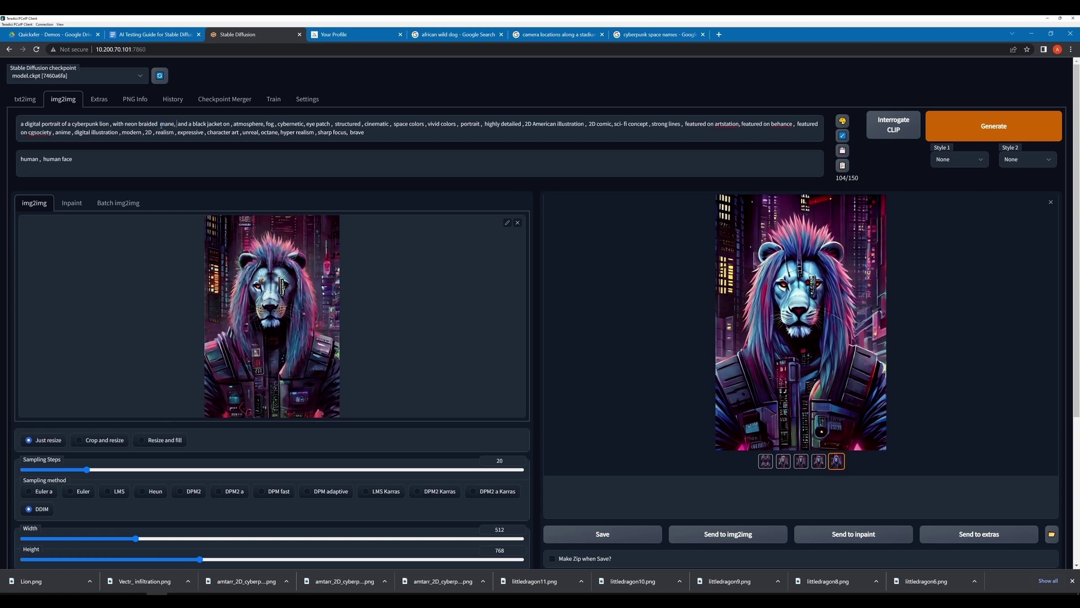
Compare the second to fourth variations of the latest batch, enlarging the third portrait.
click(802, 461)
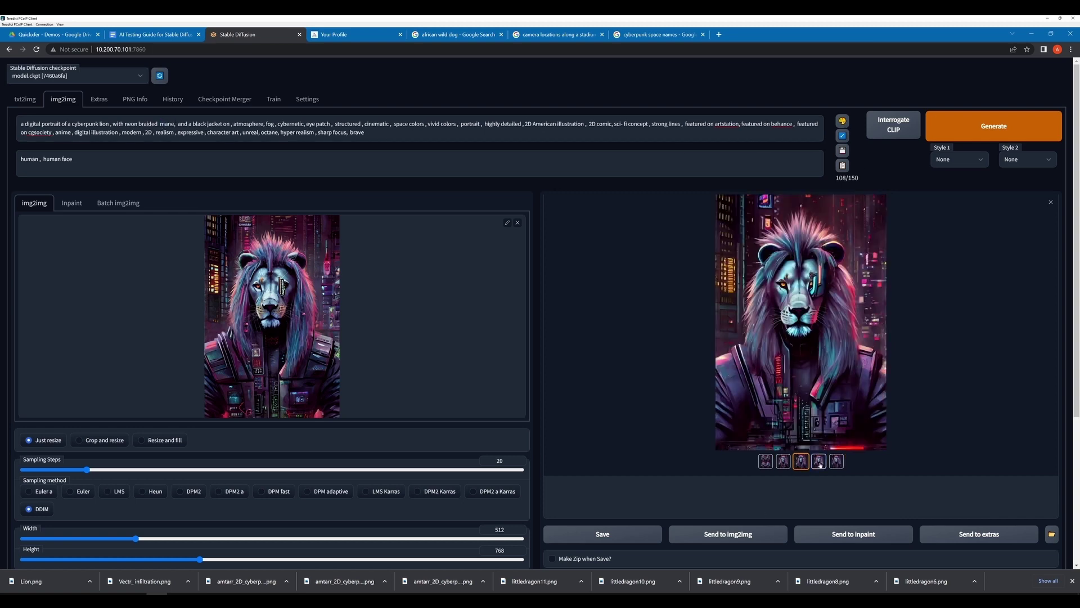
click(823, 461)
click(763, 310)
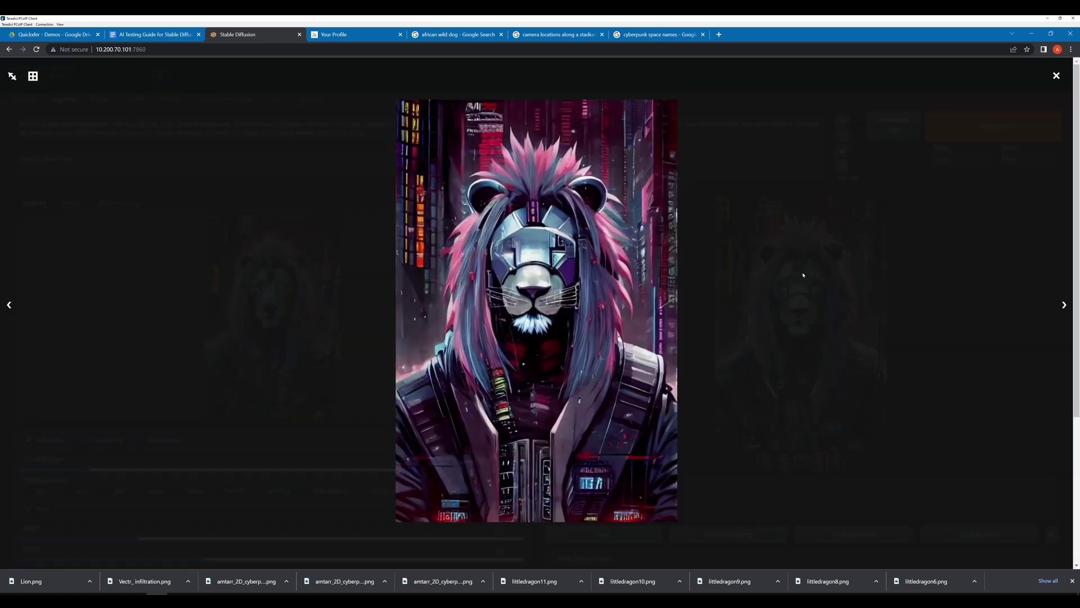
click(715, 442)
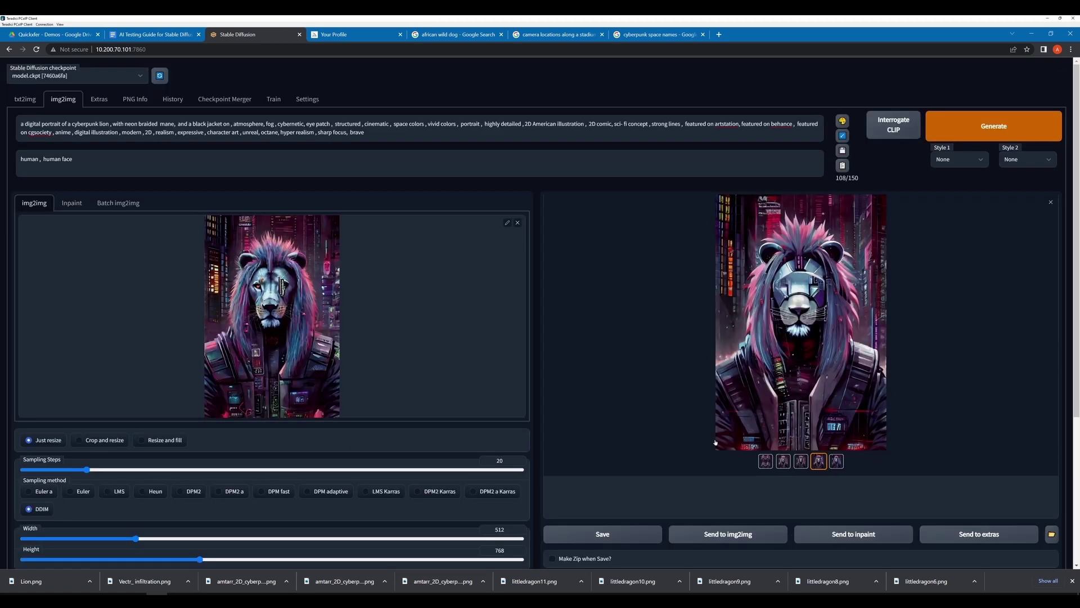
click(836, 462)
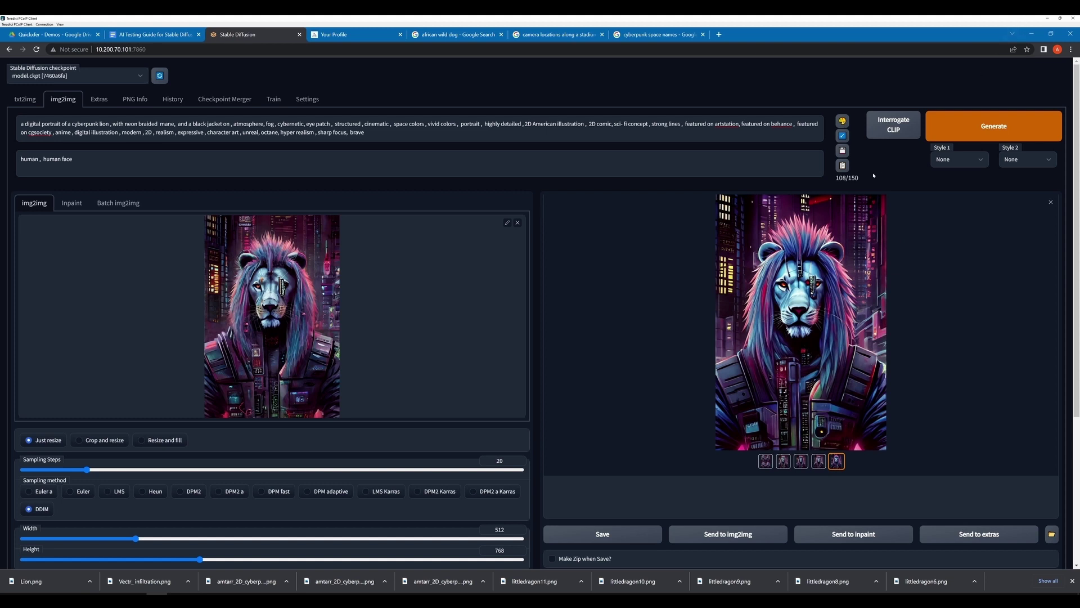
Generate two batches with the corrected "mane" prompt, compare the second batch's four variations and leave its first one selected.
click(978, 120)
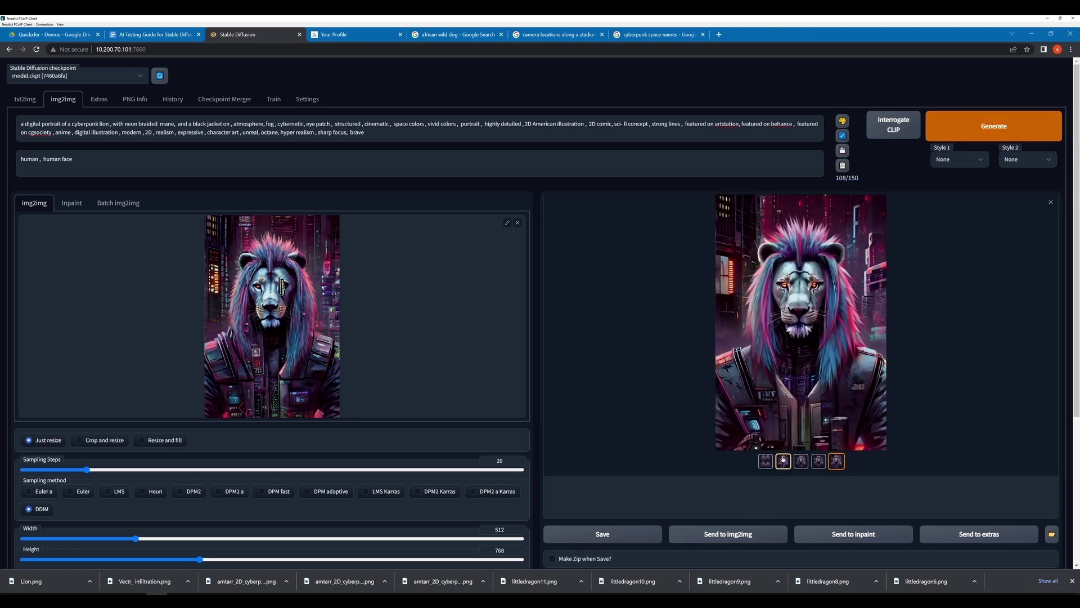
click(783, 460)
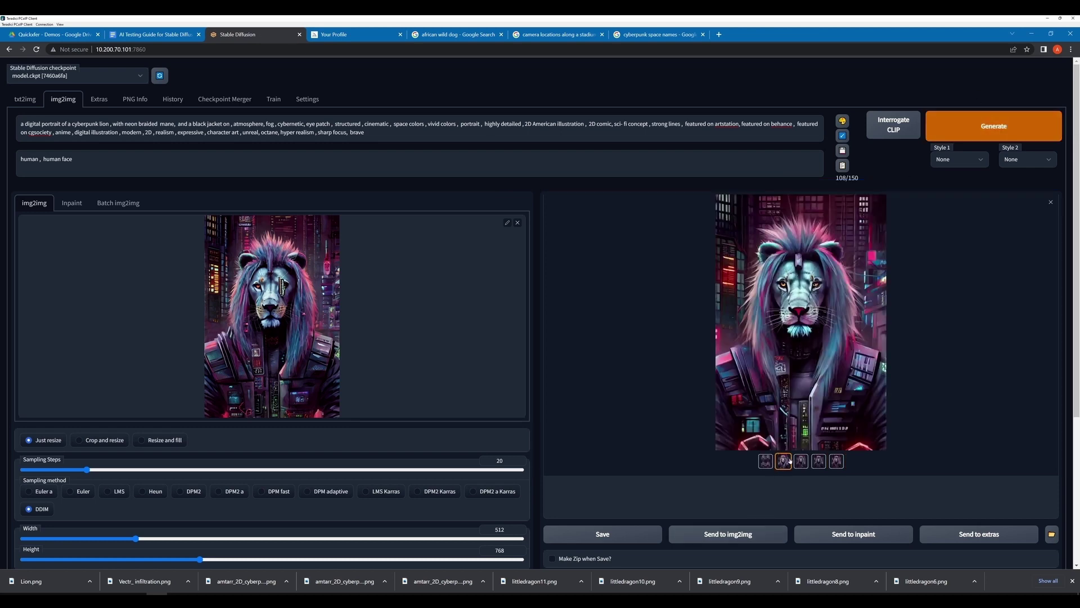
click(958, 137)
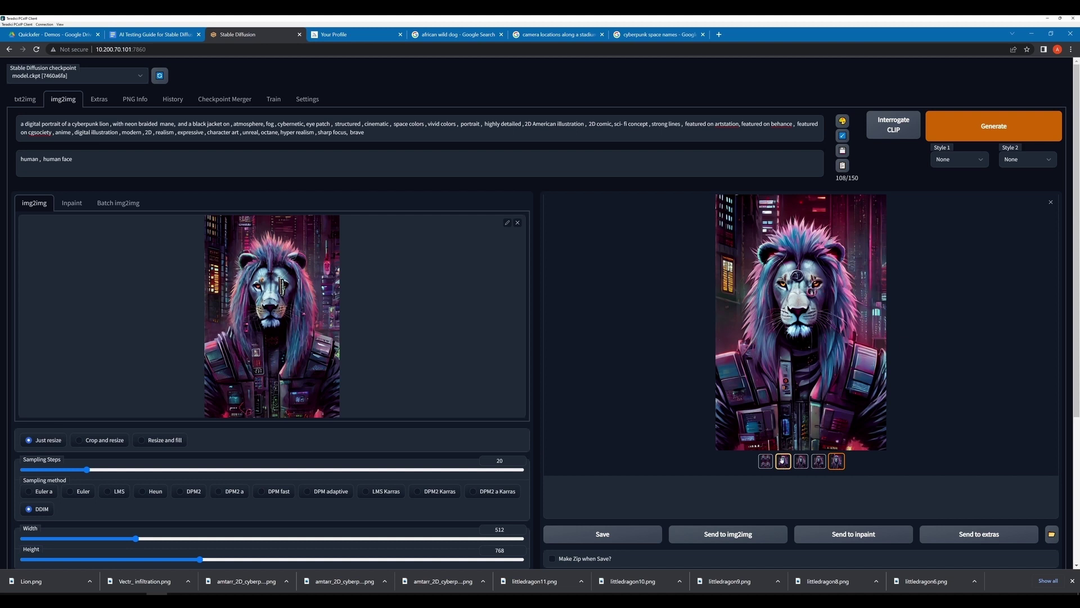
click(783, 461)
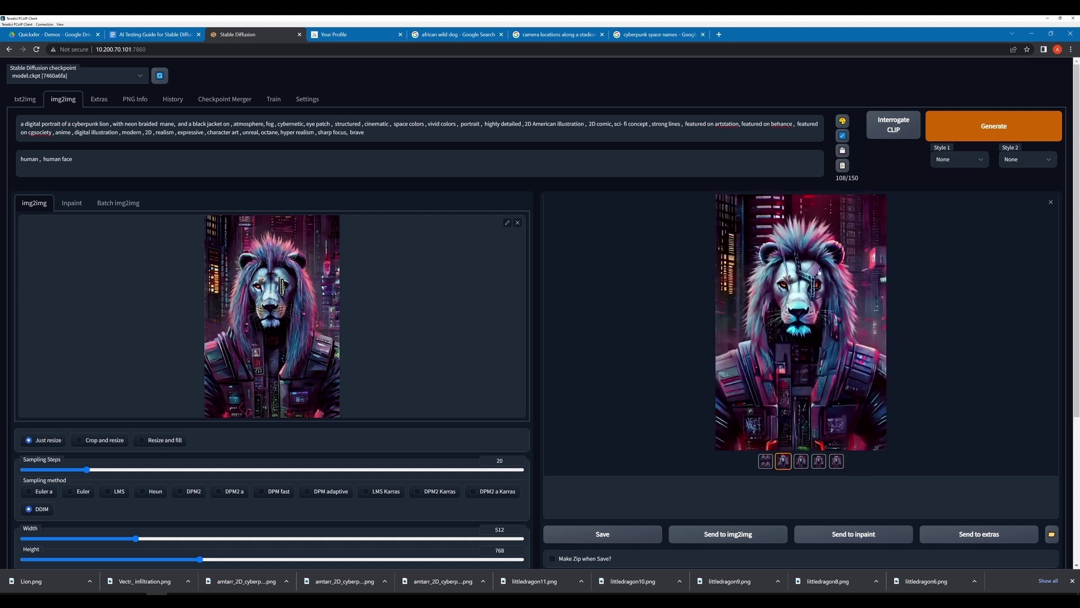
click(800, 461)
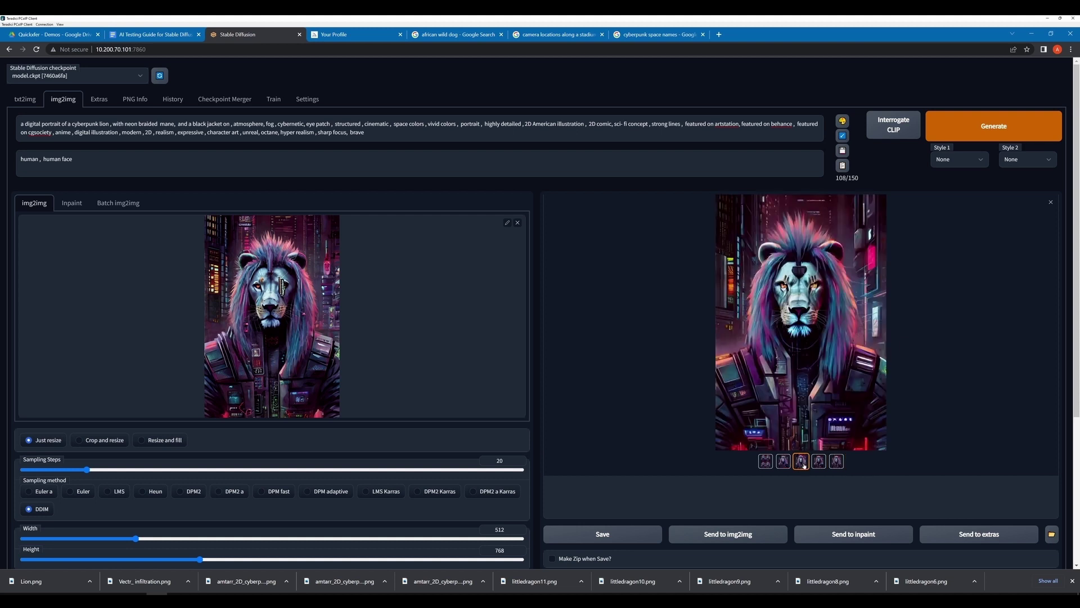
click(820, 462)
click(831, 461)
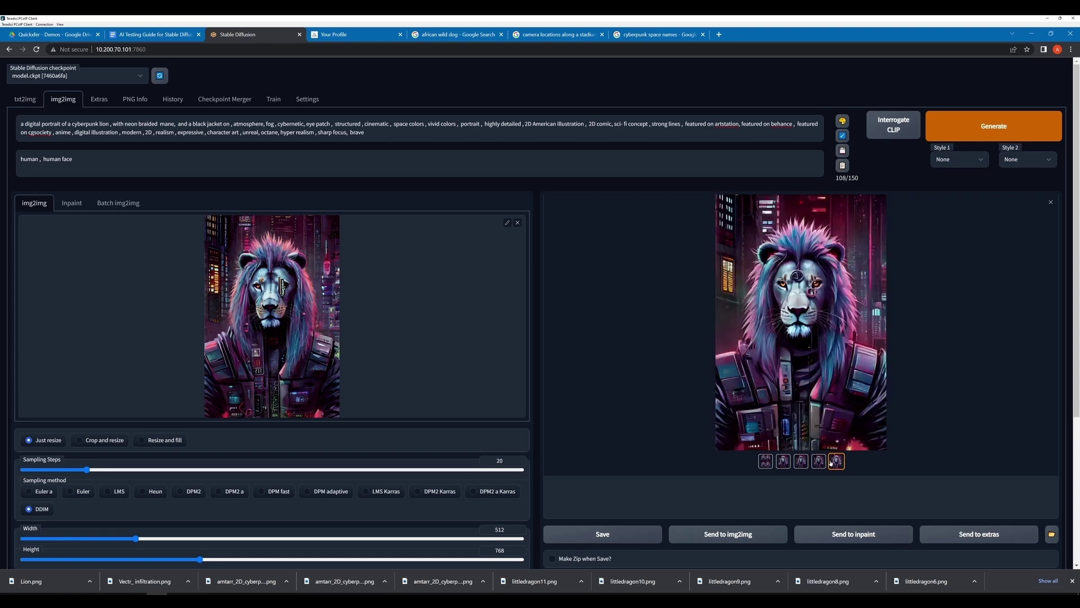
click(784, 461)
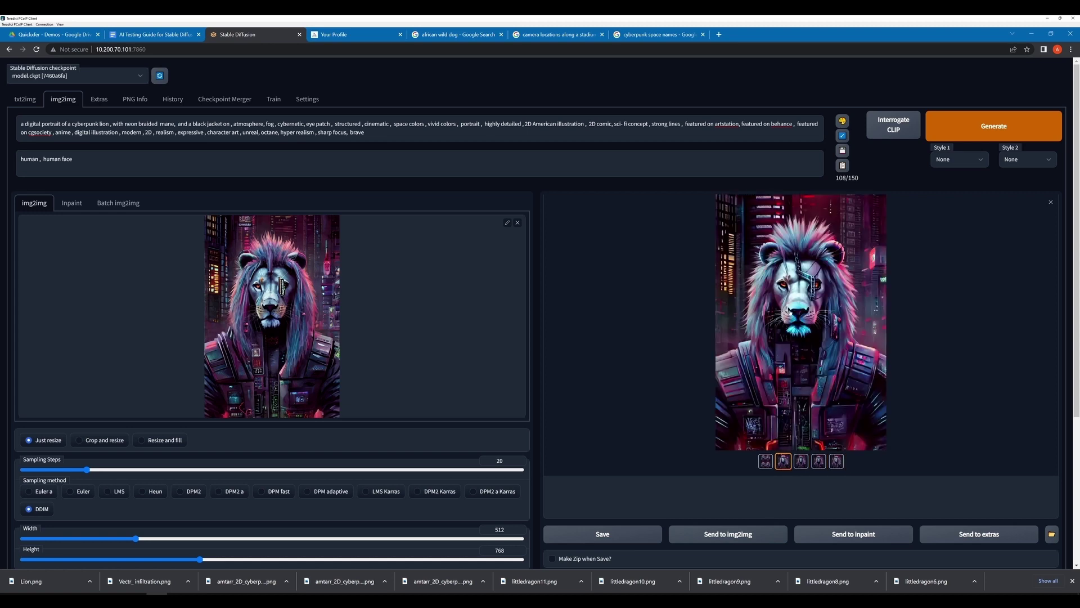
Inspect the batch's first variation enlarged, make it the new img2img source image and generate another batch.
click(727, 300)
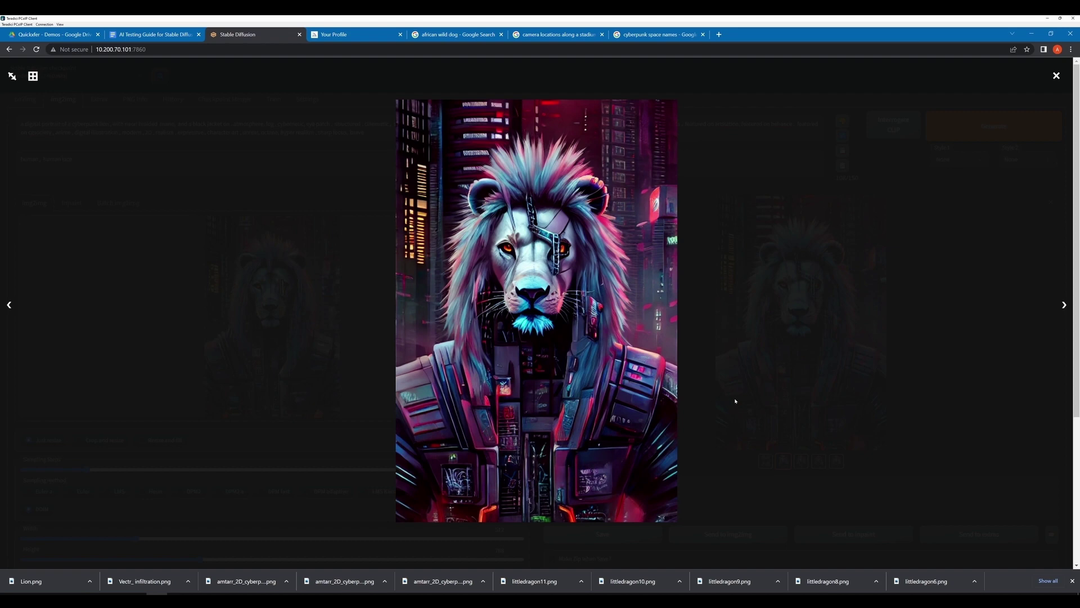
click(757, 389)
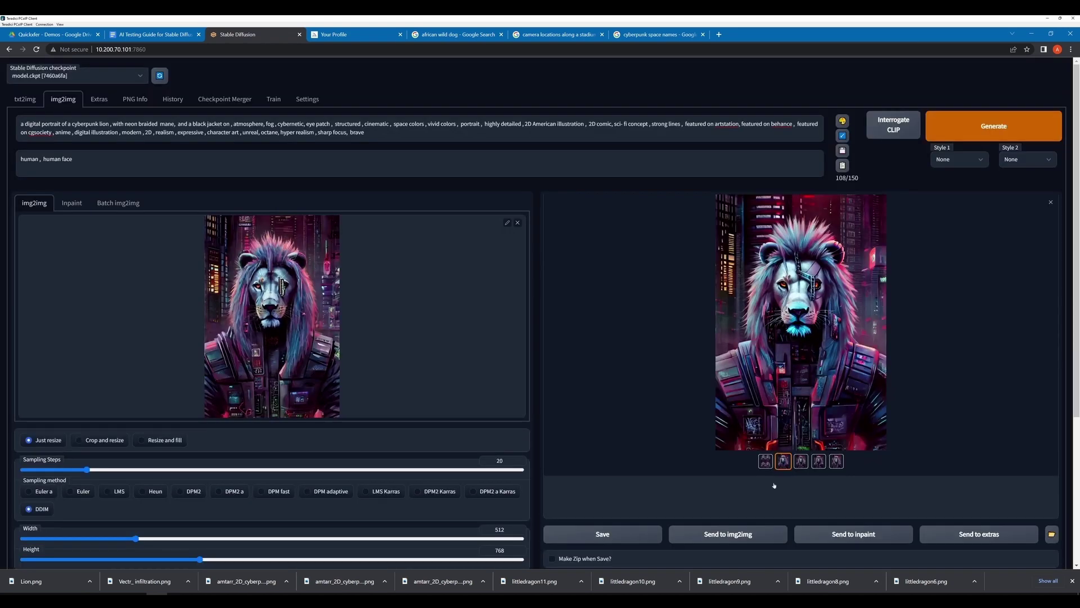
click(730, 534)
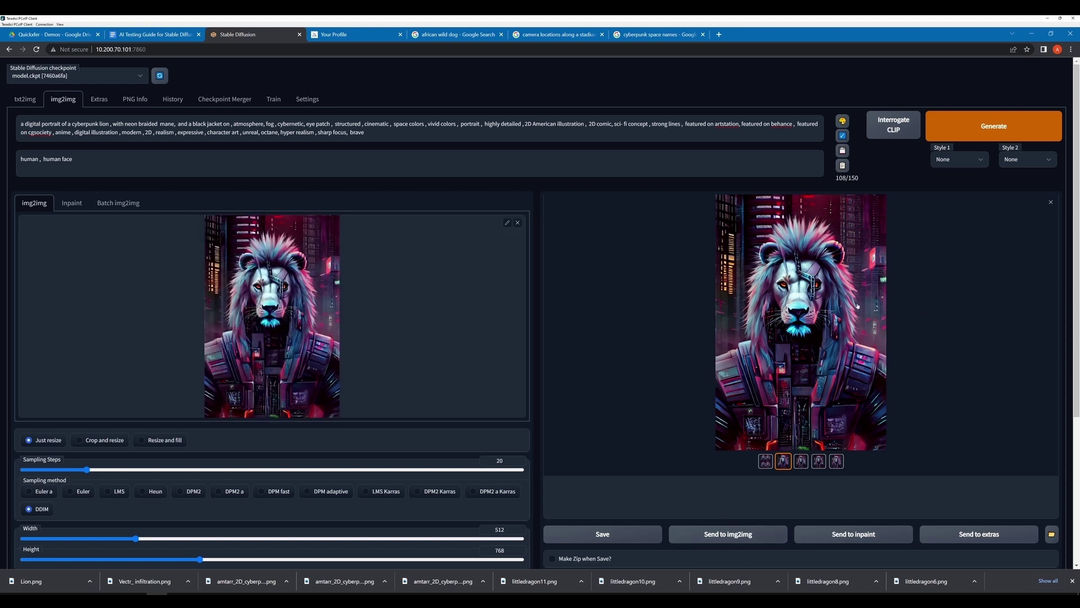
key(ctrl+Return)
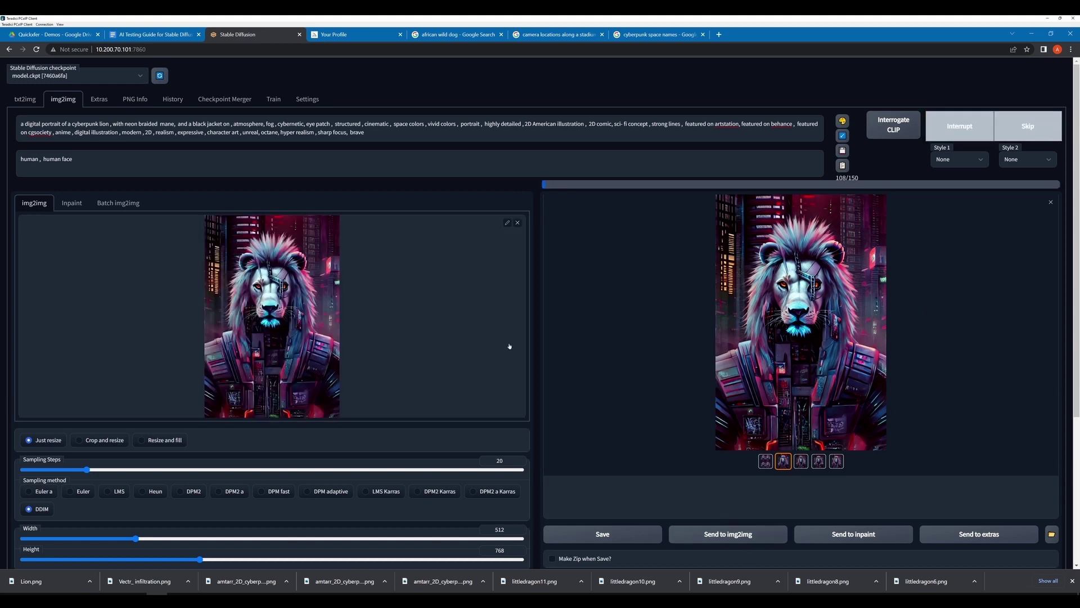
Compare the second to fourth variations of the new batch, enlarging the second and leaving it selected.
click(801, 461)
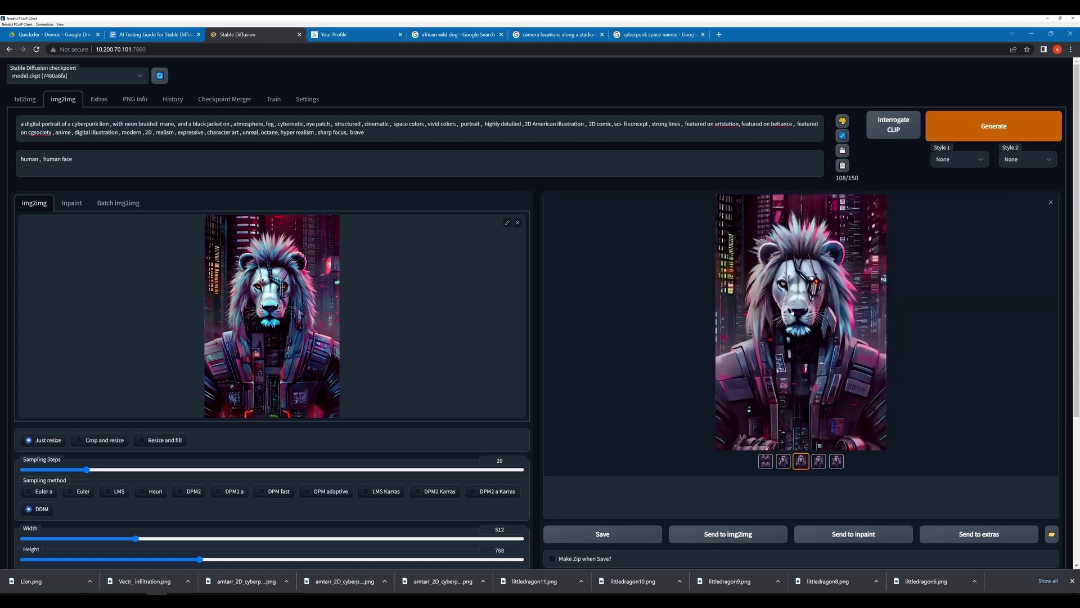
click(841, 362)
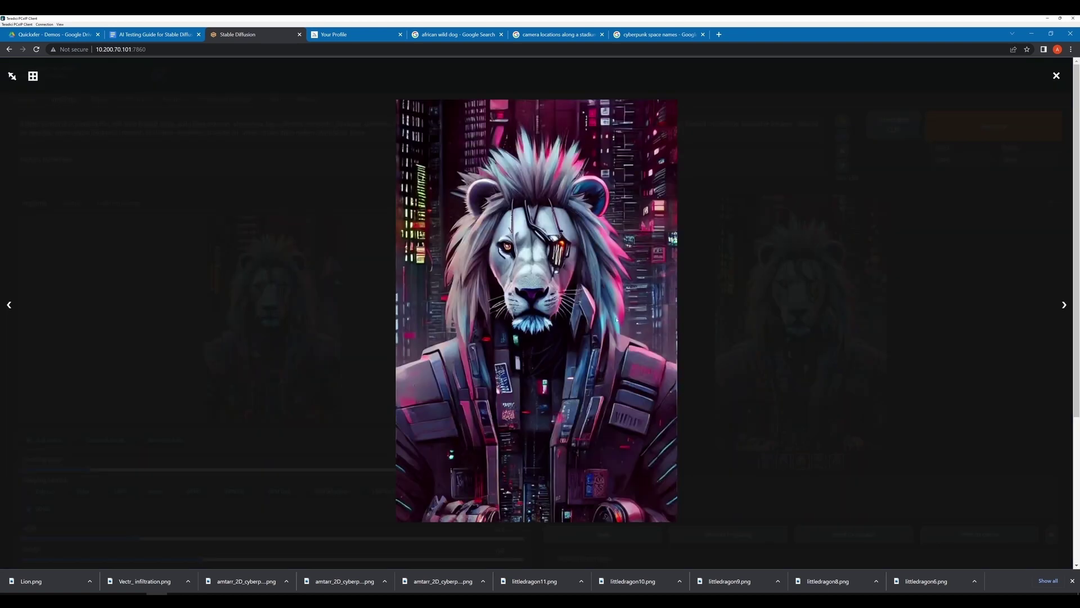
click(761, 315)
click(819, 461)
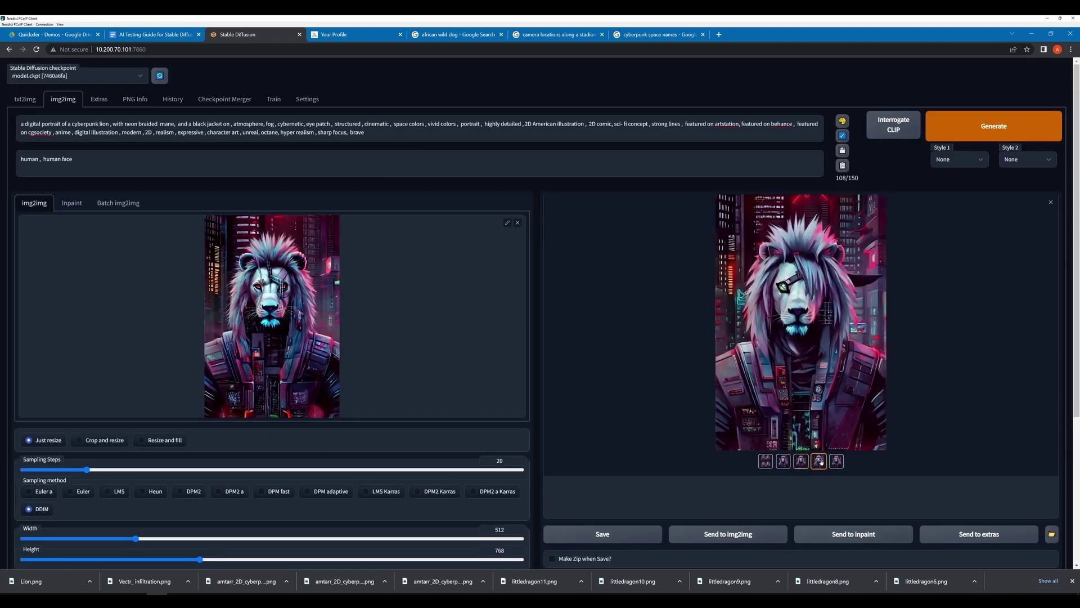
click(836, 461)
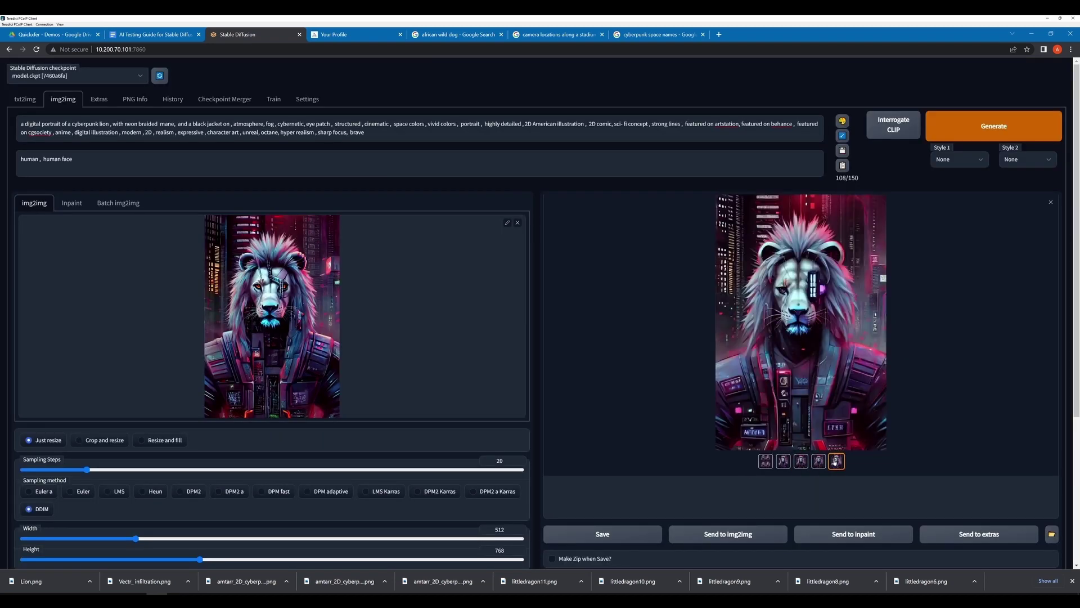
click(801, 461)
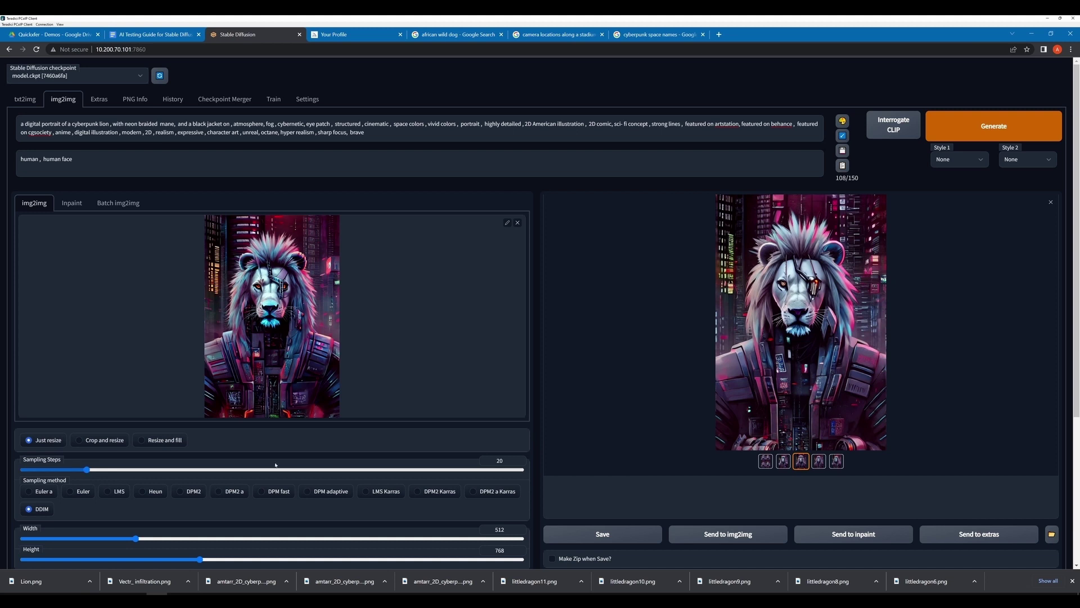
Set the sampling steps to 30, recheck the second variation enlarged and generate a new batch.
double_click(508, 460)
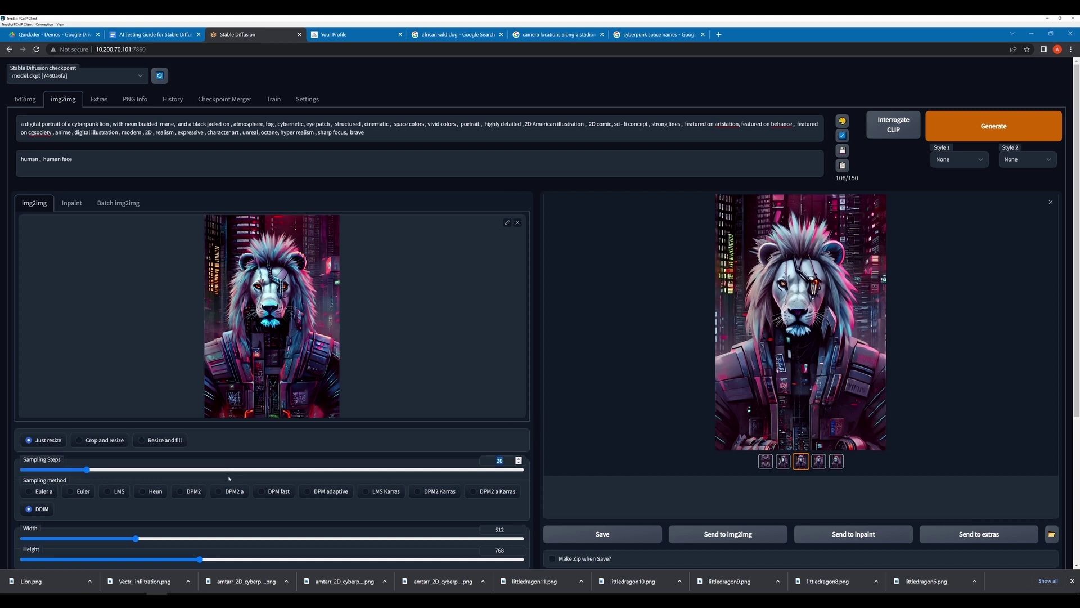
text(30)
click(769, 298)
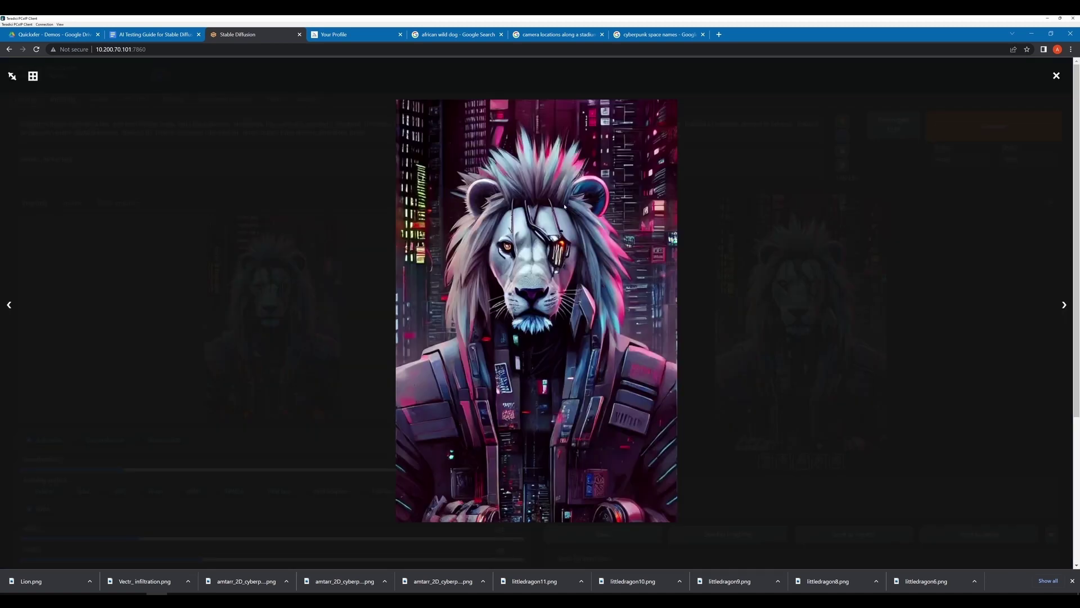
click(302, 202)
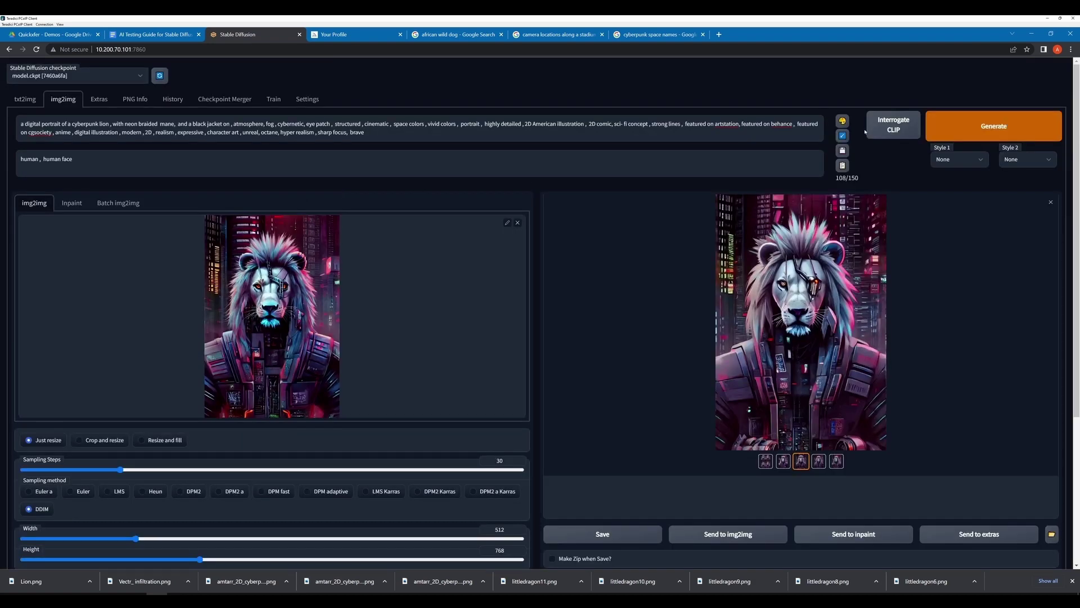
click(993, 126)
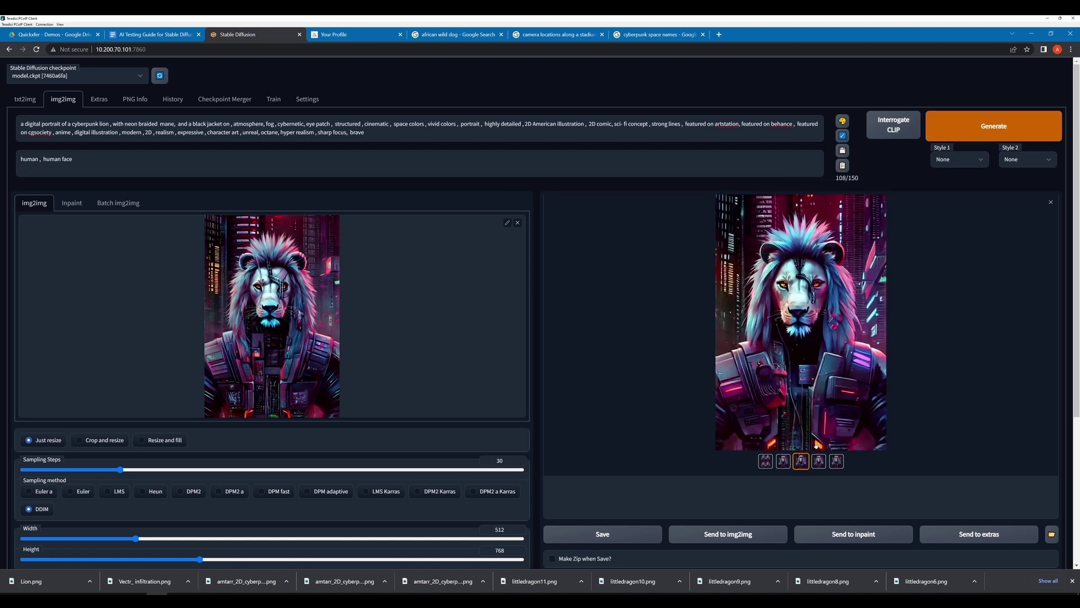
Compare the portraits of the 30-step batch, enlarging one and ending on the fourth variation.
click(800, 320)
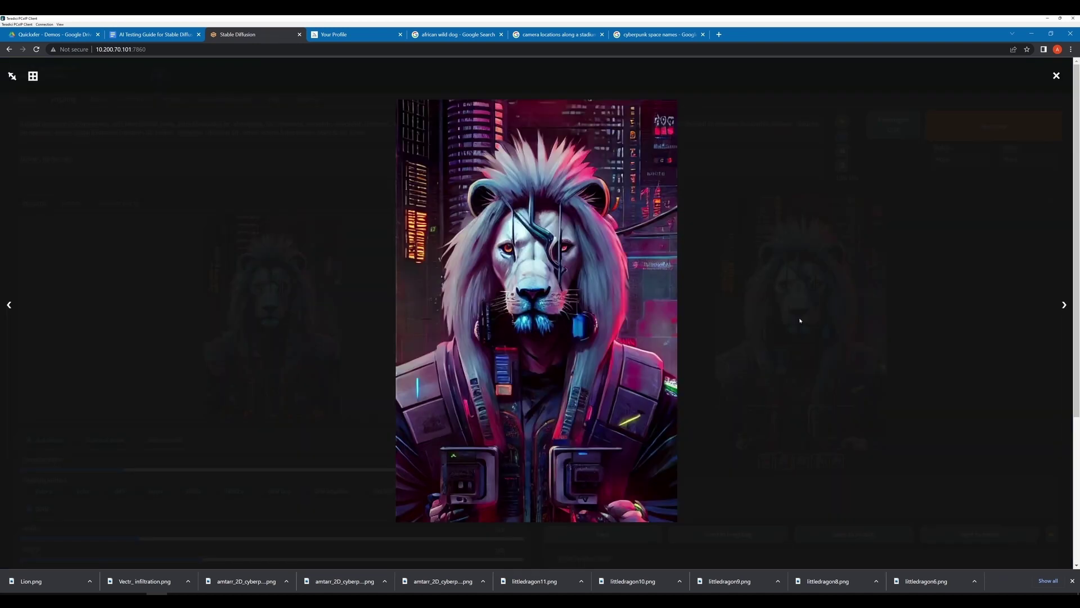
click(800, 320)
key(Right)
key(Right)
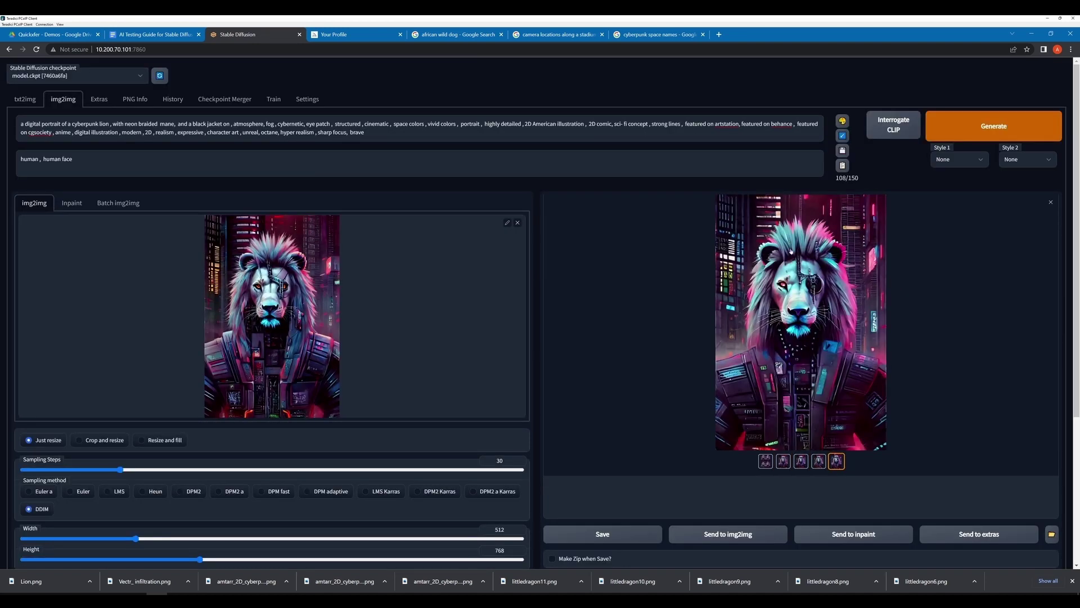
Inspect the fourth variation's eye patch enlarged, make that portrait the img2img source and generate another batch.
click(808, 288)
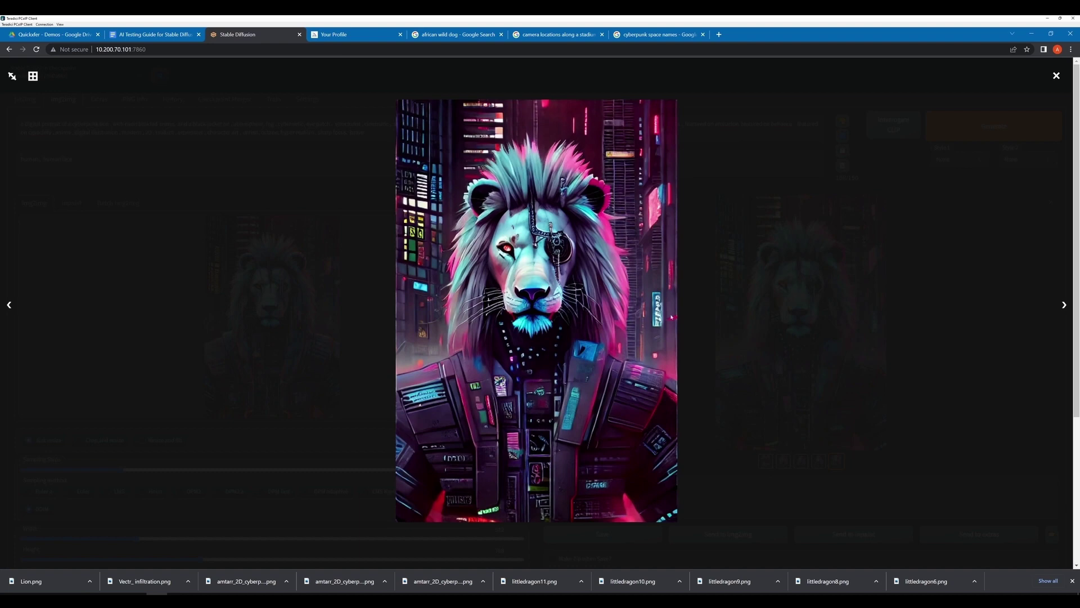
click(846, 394)
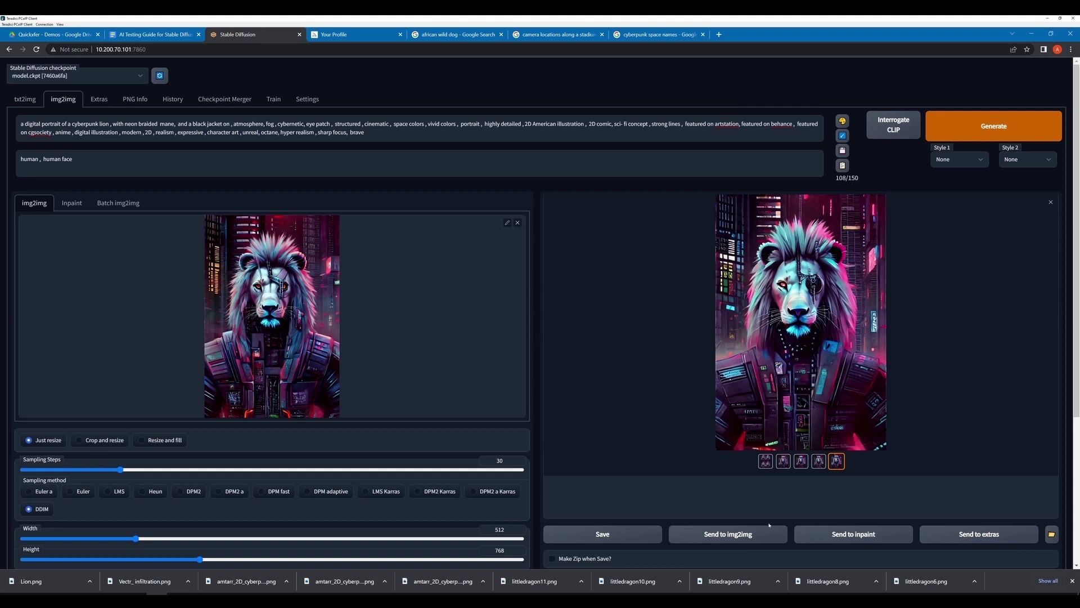
click(728, 533)
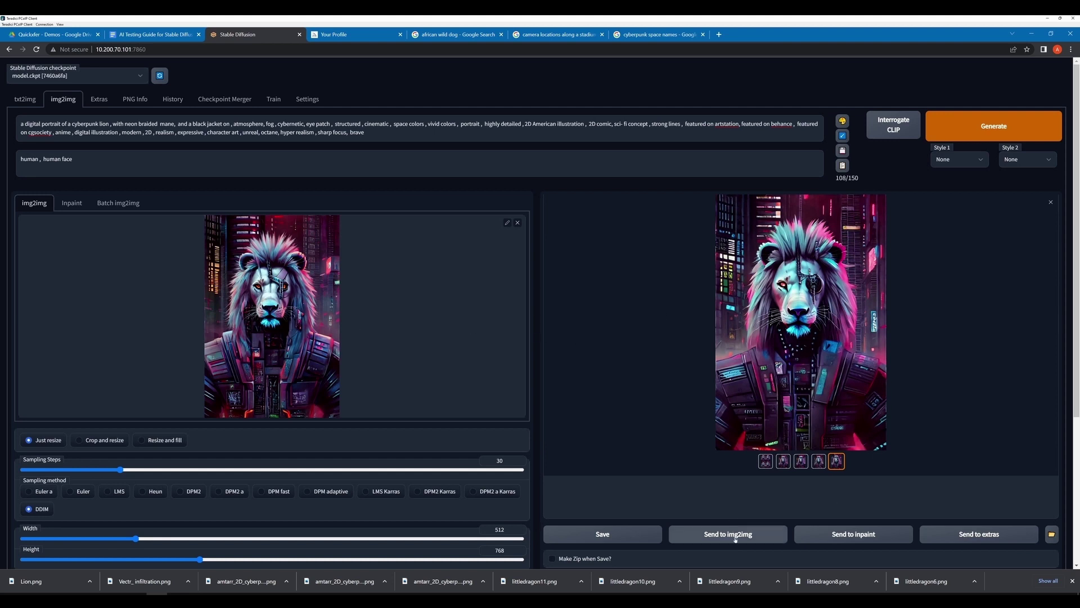
click(994, 126)
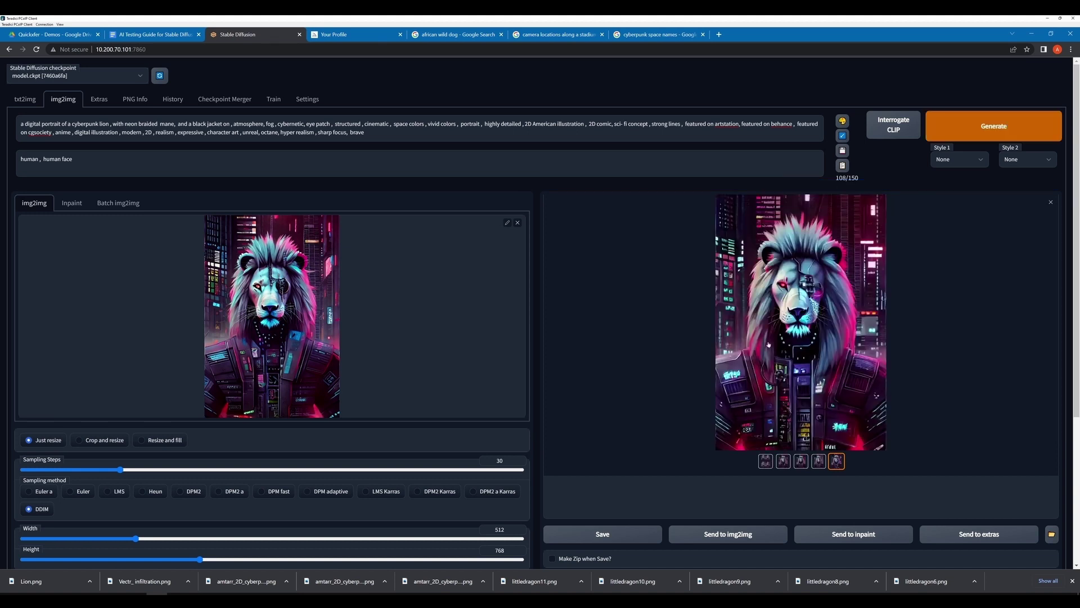
Compare the four variations generated from the eye-patch portrait, enlarging the third and fourth to examine their cybernetic eyes.
click(783, 462)
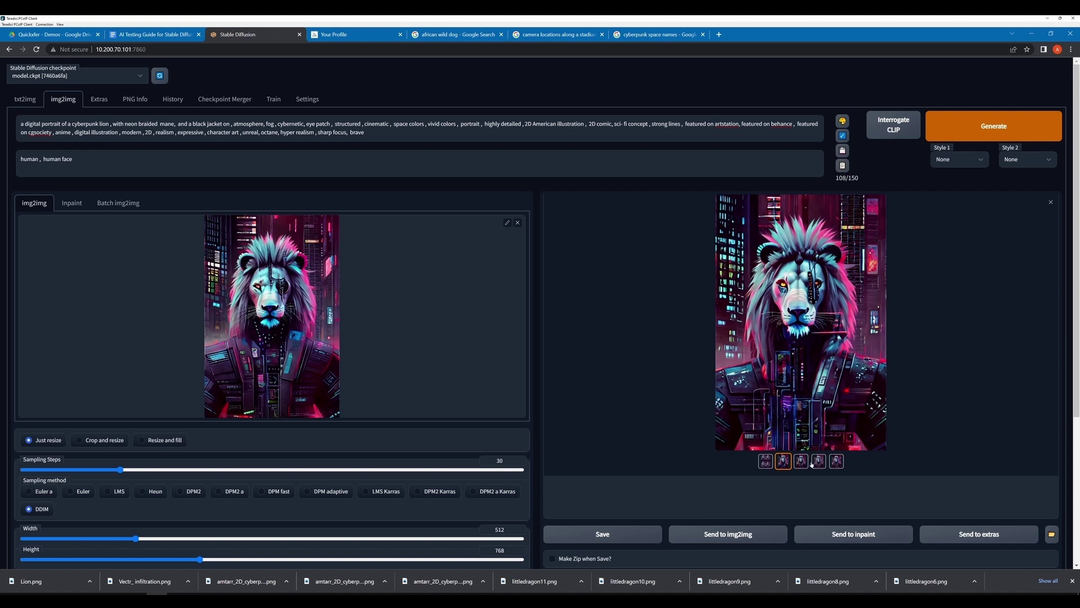
click(804, 463)
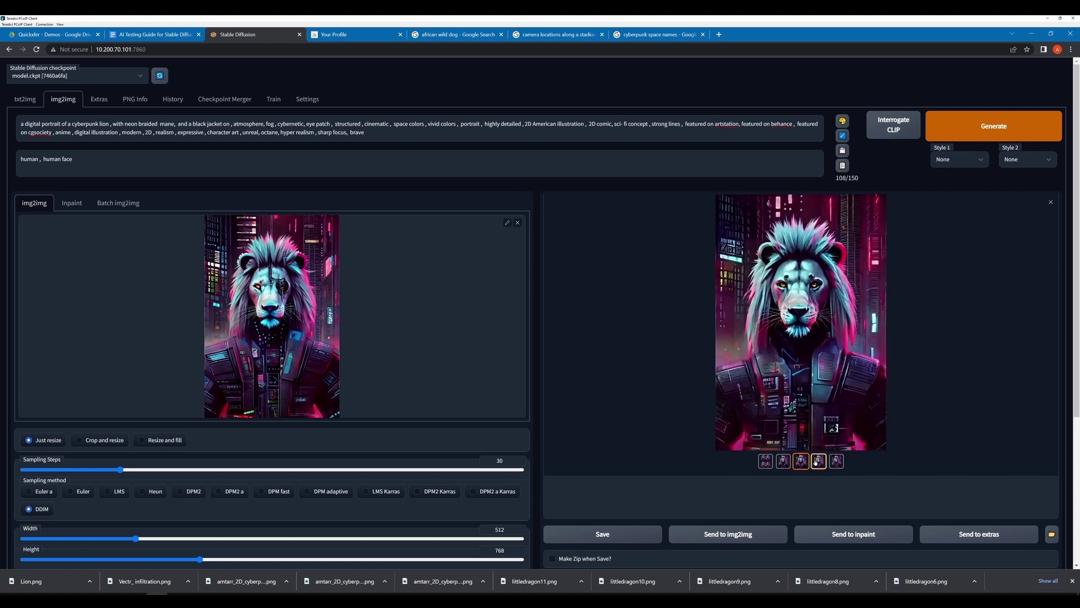
click(820, 463)
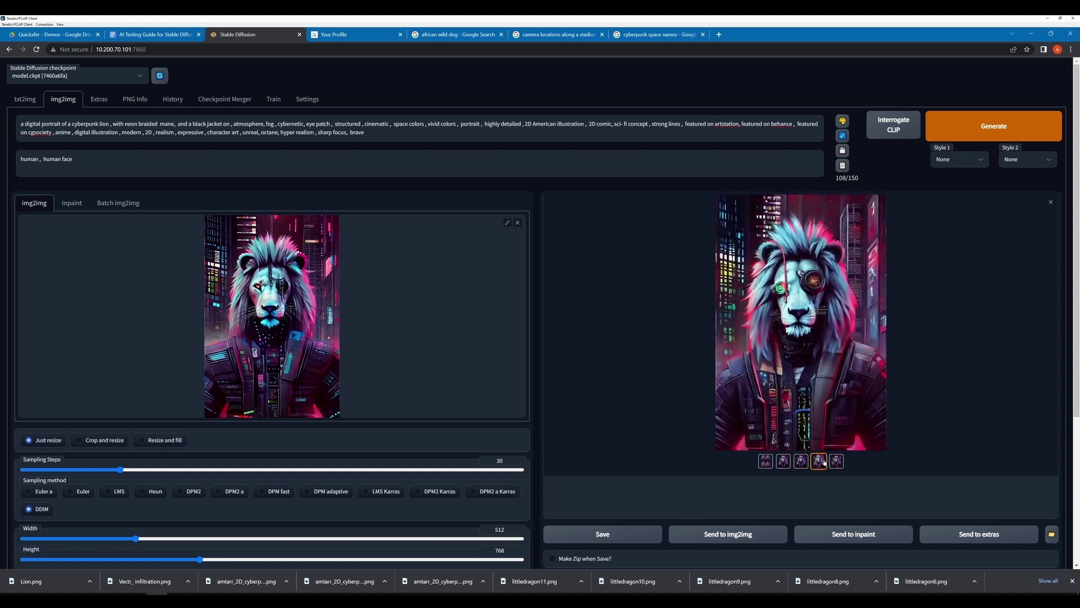
click(801, 310)
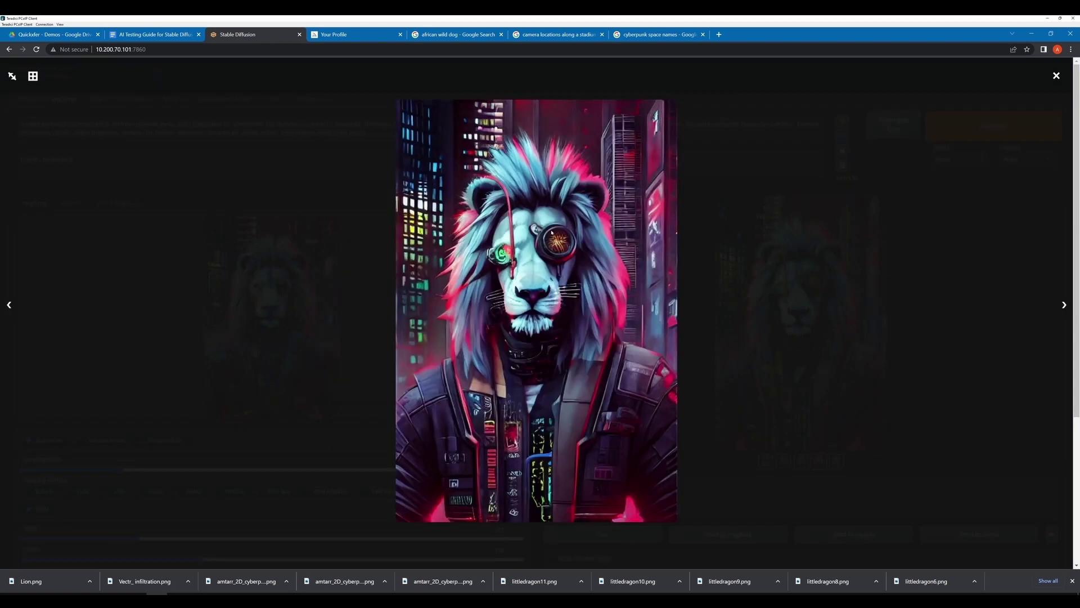
click(822, 445)
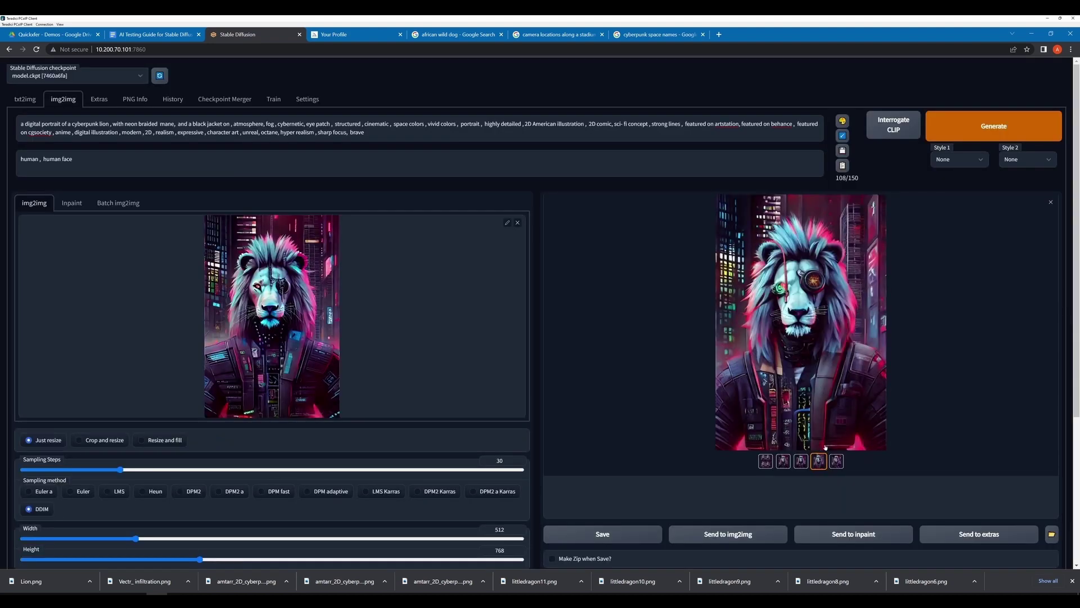
click(836, 462)
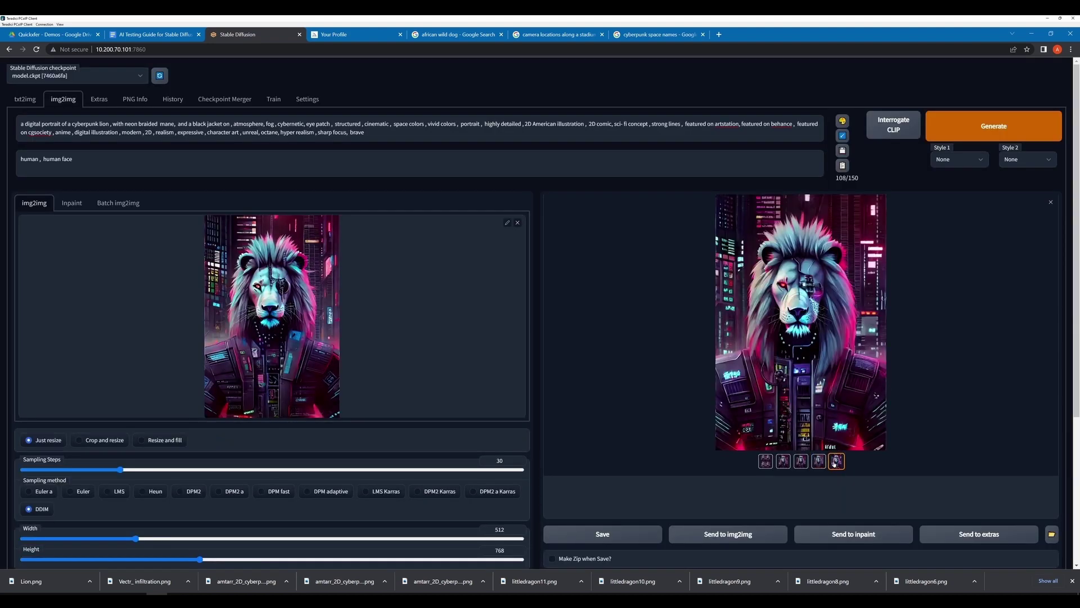
click(826, 438)
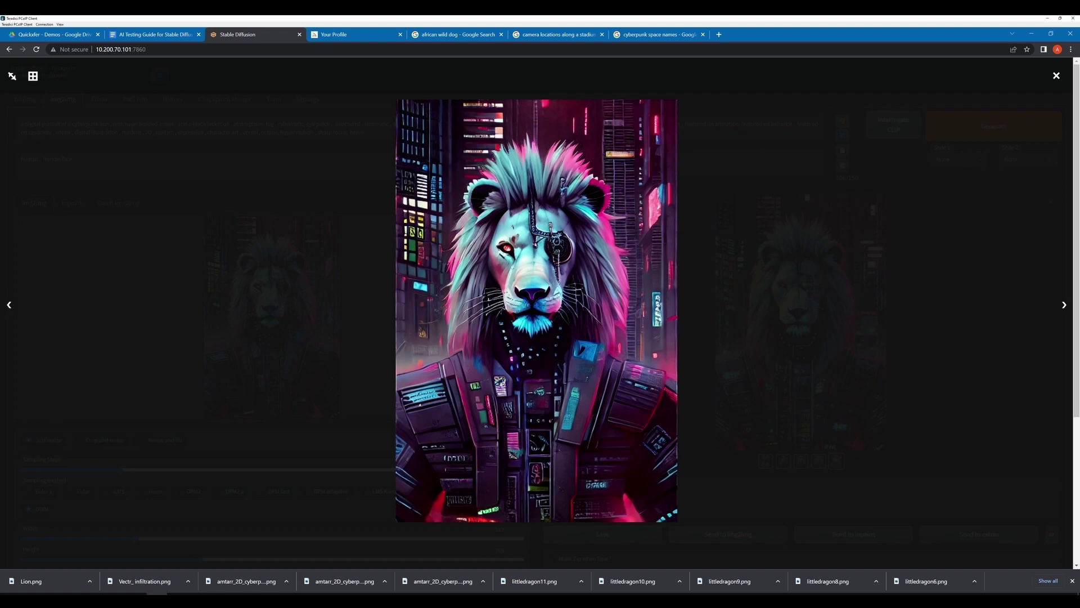
click(780, 306)
click(822, 312)
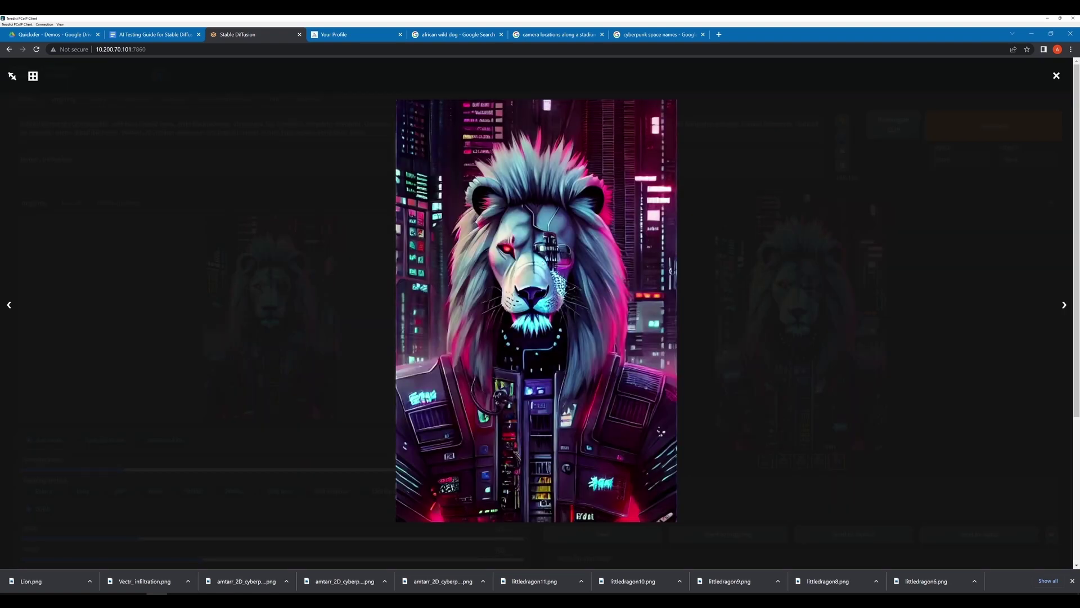
Review the variations in the current lion batch, then generate another img2img batch with the same prompt and settings.
click(814, 377)
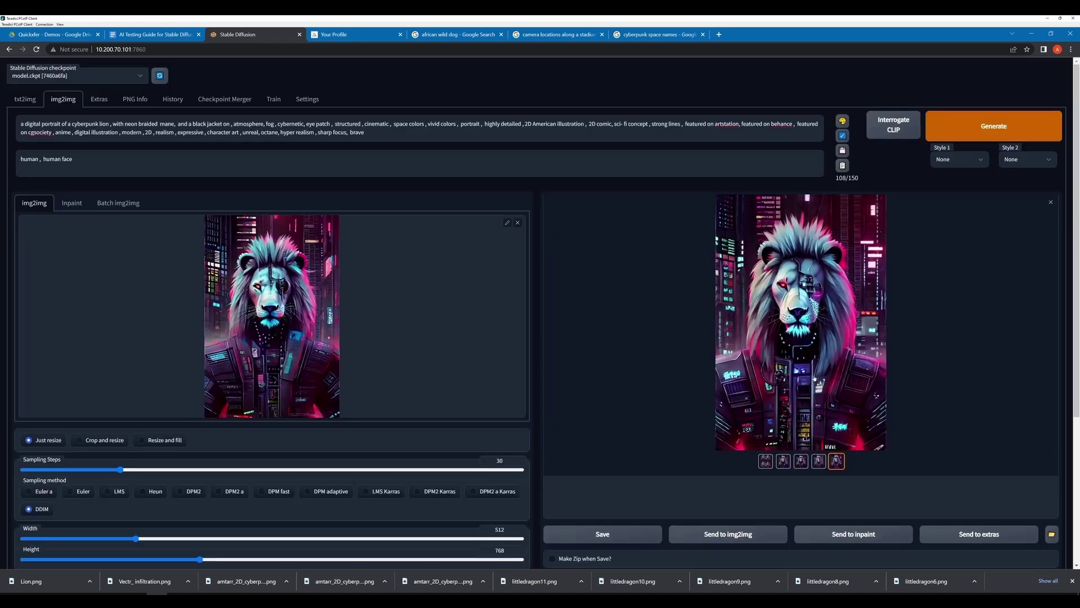
click(820, 459)
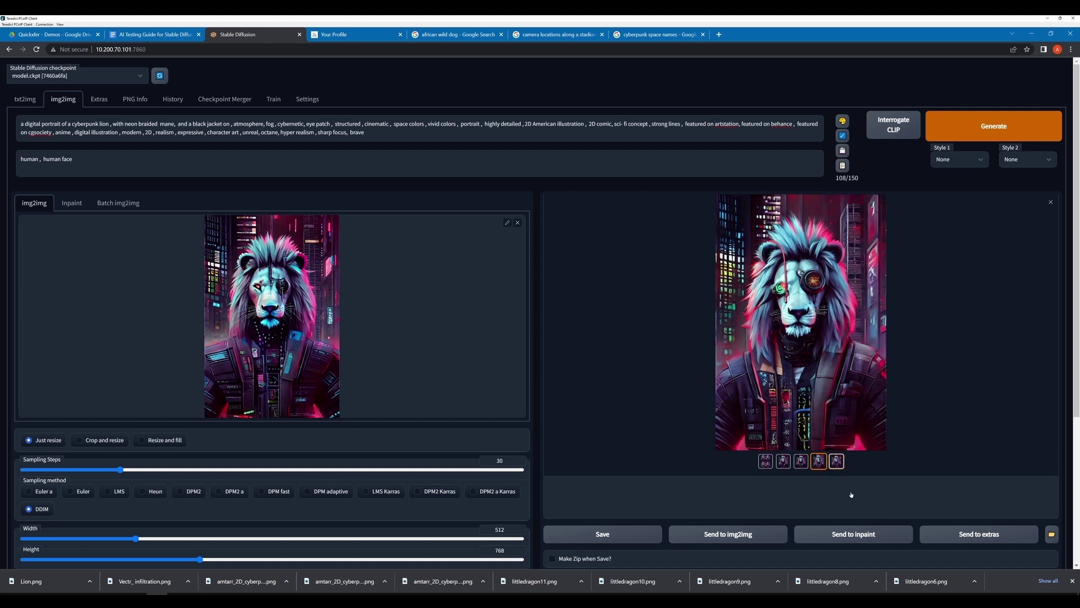
click(802, 463)
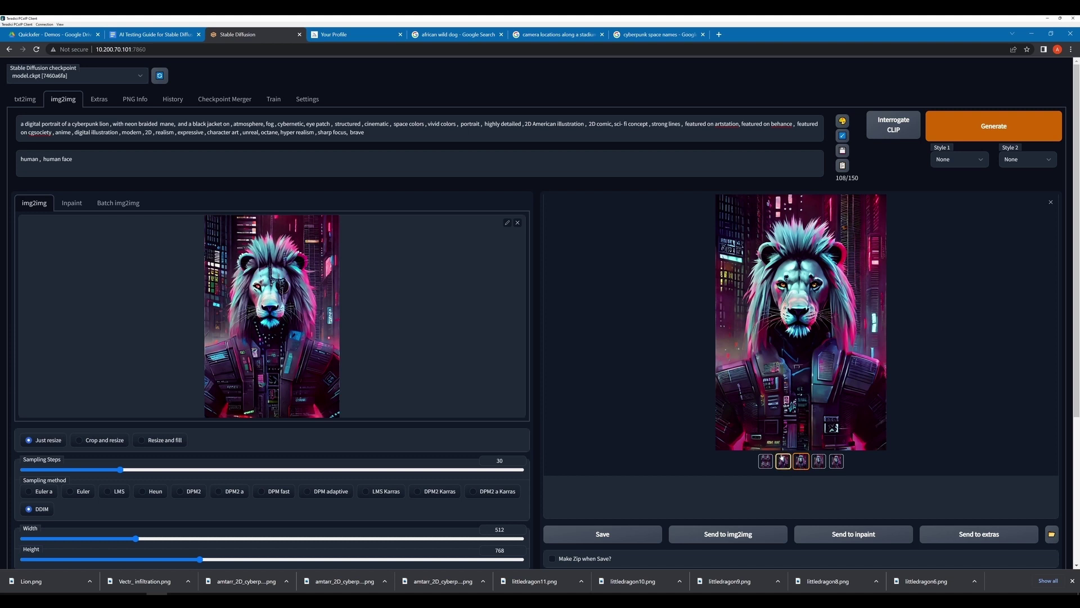
click(783, 463)
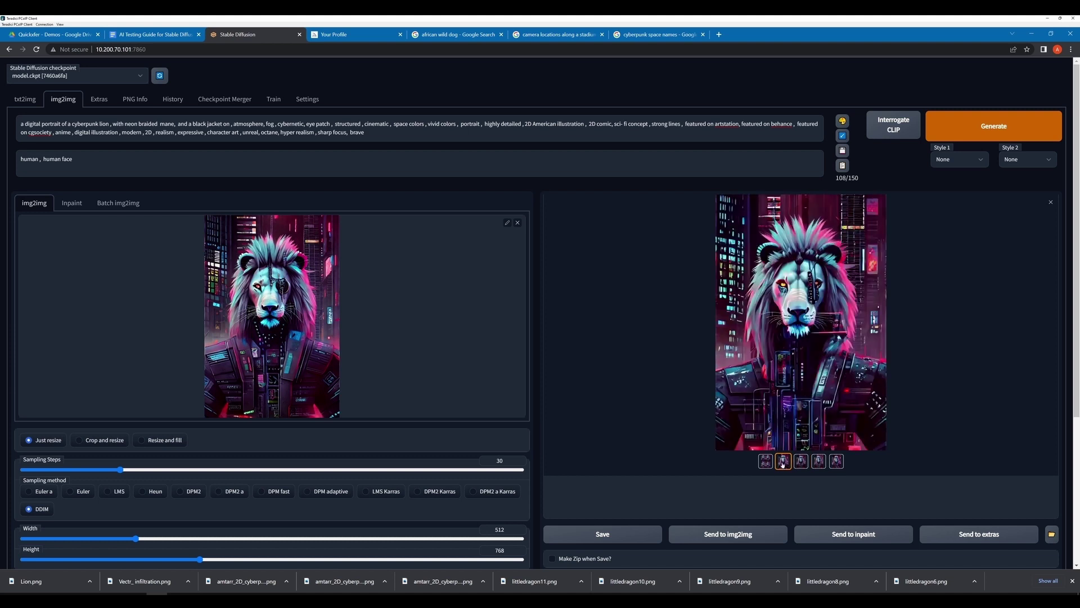
key(ctrl+Return)
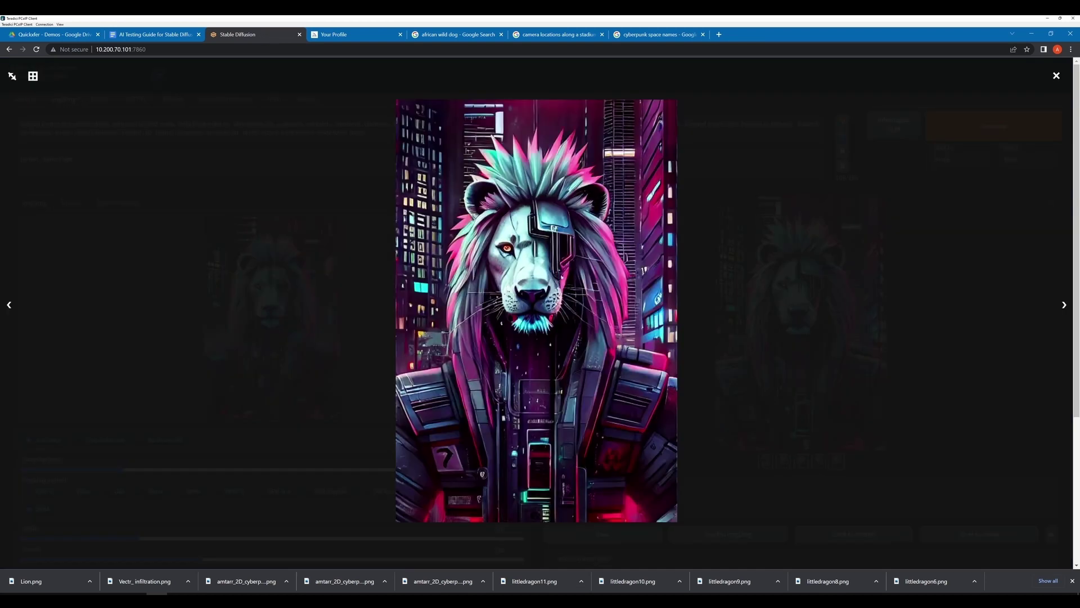
click(773, 319)
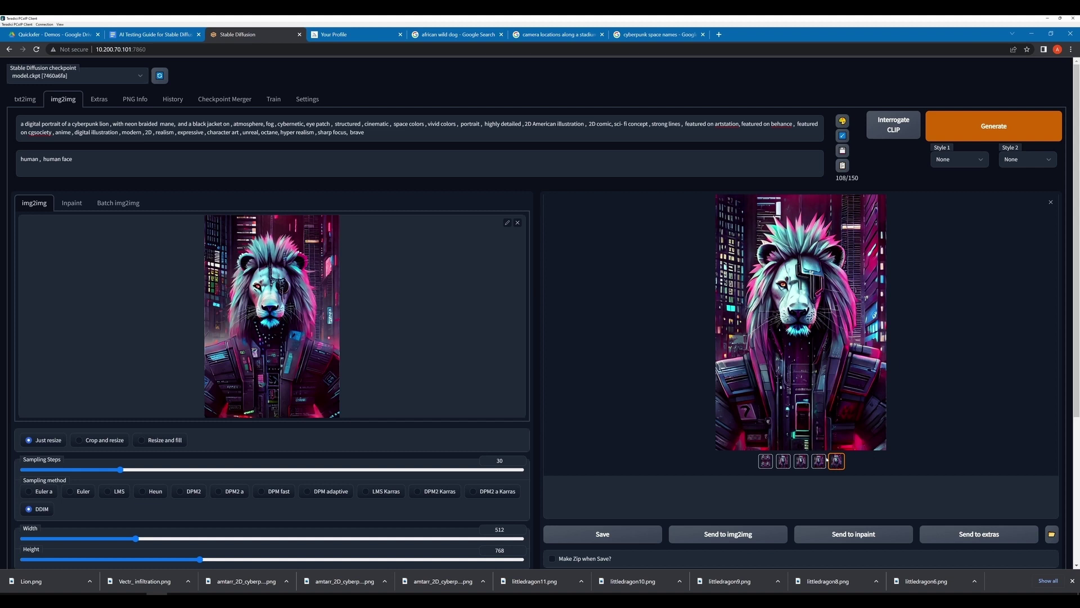
Copy the new lion variation with the angular metal eye patch and paste it as a layer into Untitled-5 in Photoshop.
right_click(787, 301)
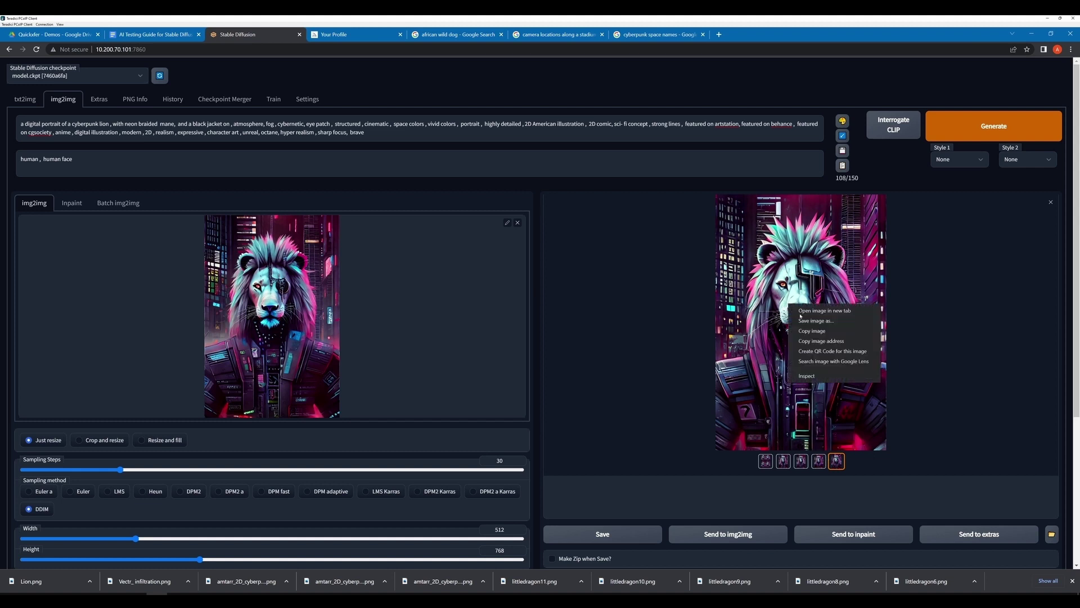
click(811, 330)
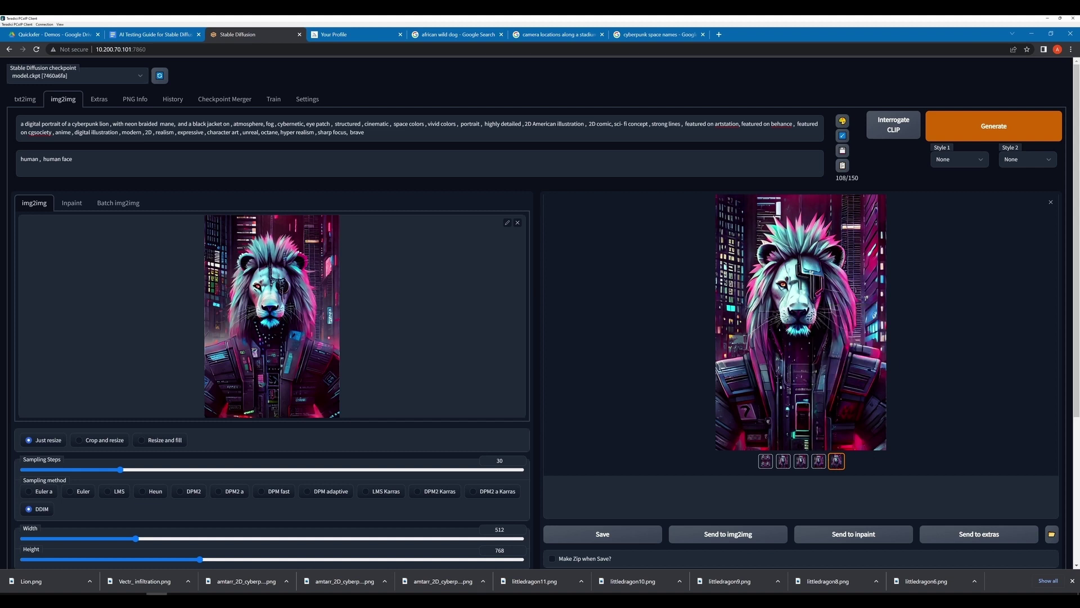
click(70, 568)
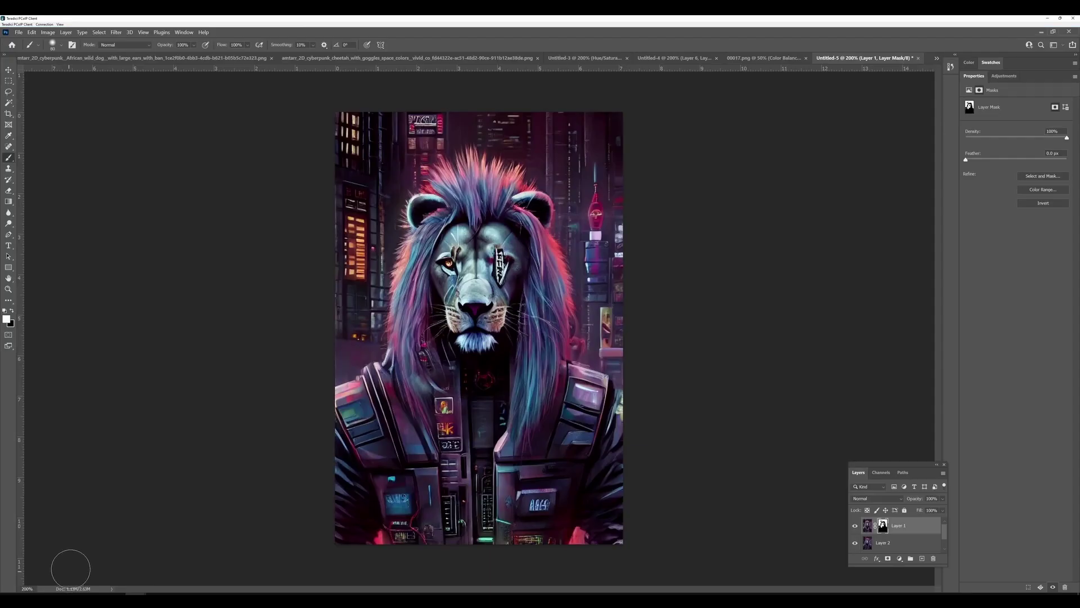
key(ctrl+v)
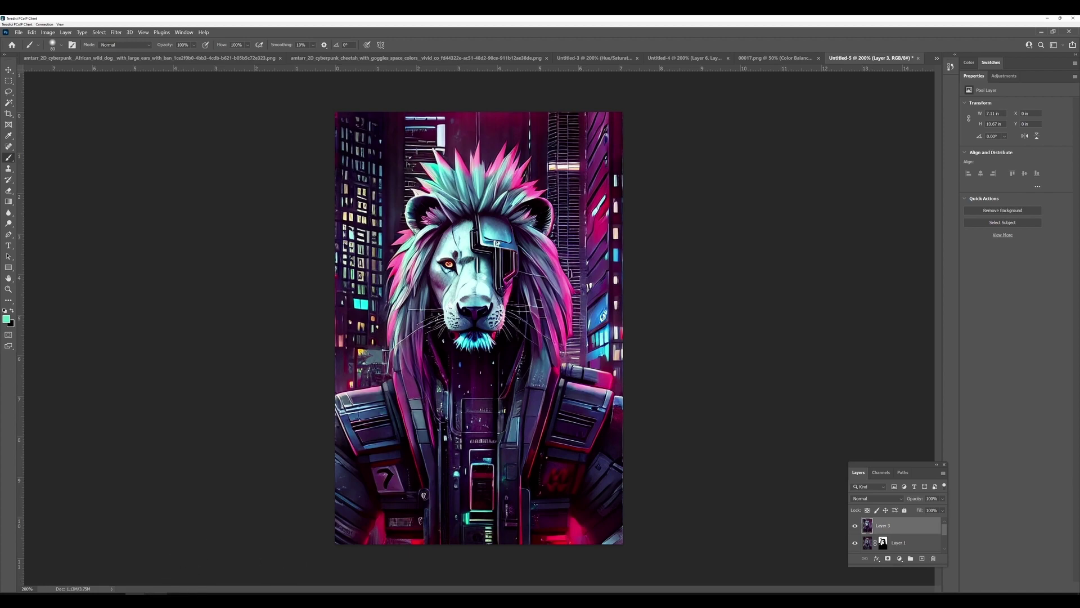
Copy the img2img source lion from Stable Diffusion and paste it as a new top layer into Untitled-5 in Photoshop.
click(157, 598)
right_click(261, 323)
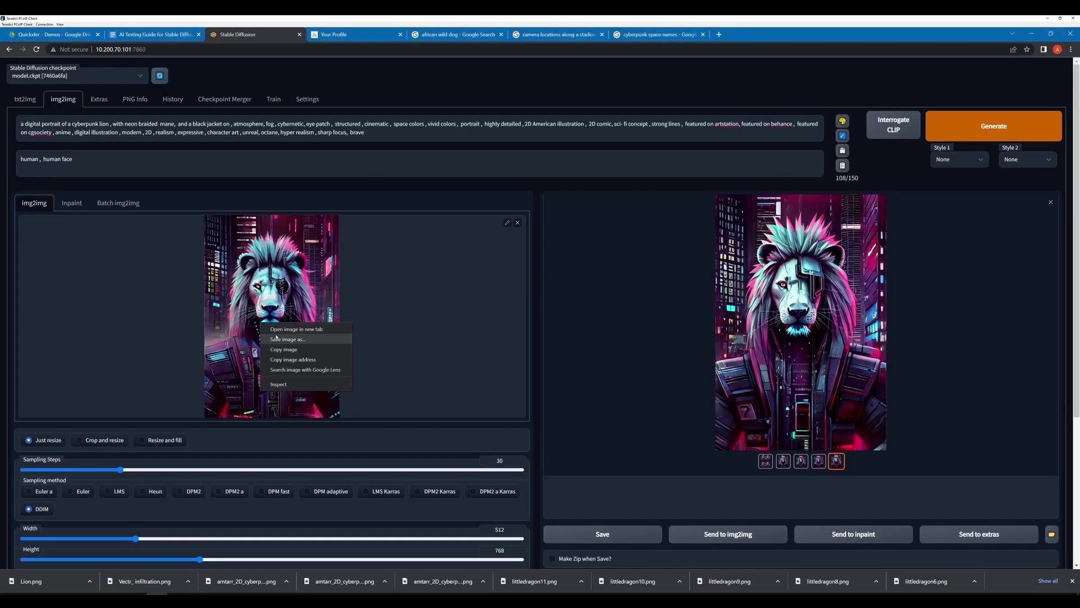
click(280, 350)
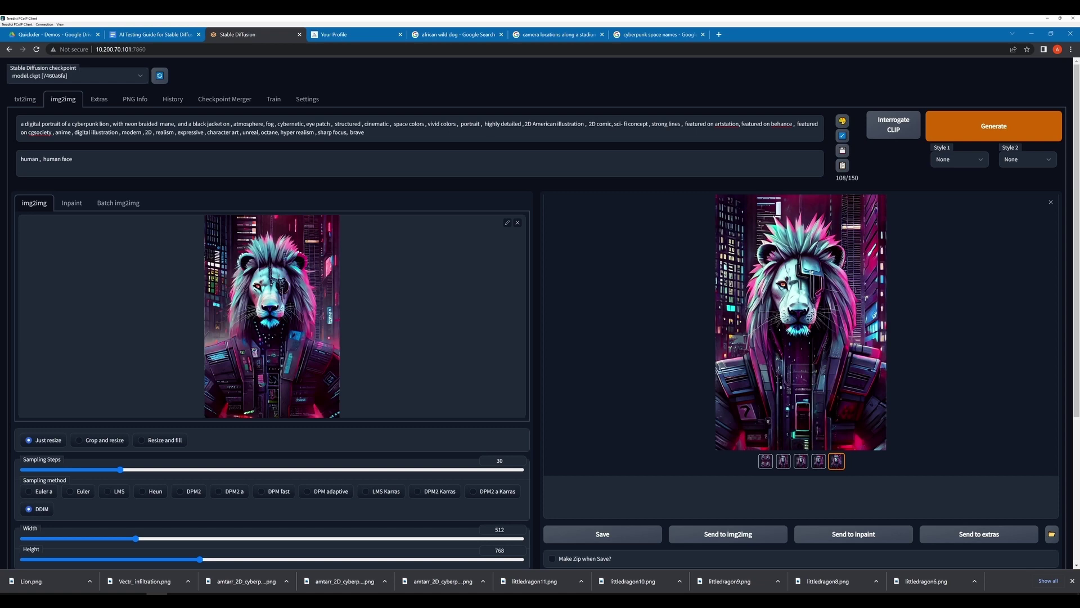
mouse_move(135, 597)
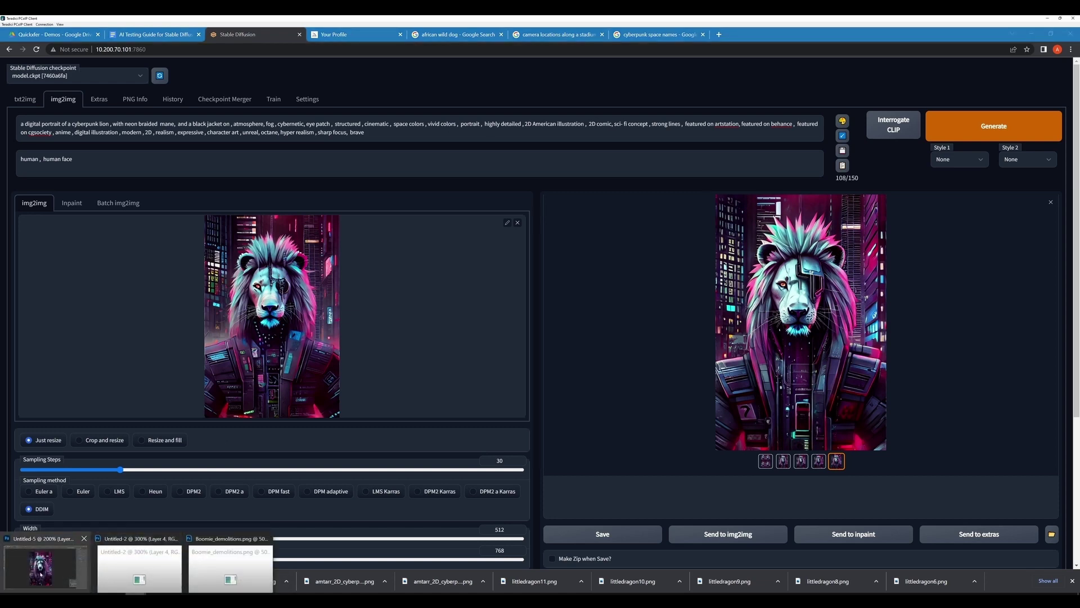
click(40, 571)
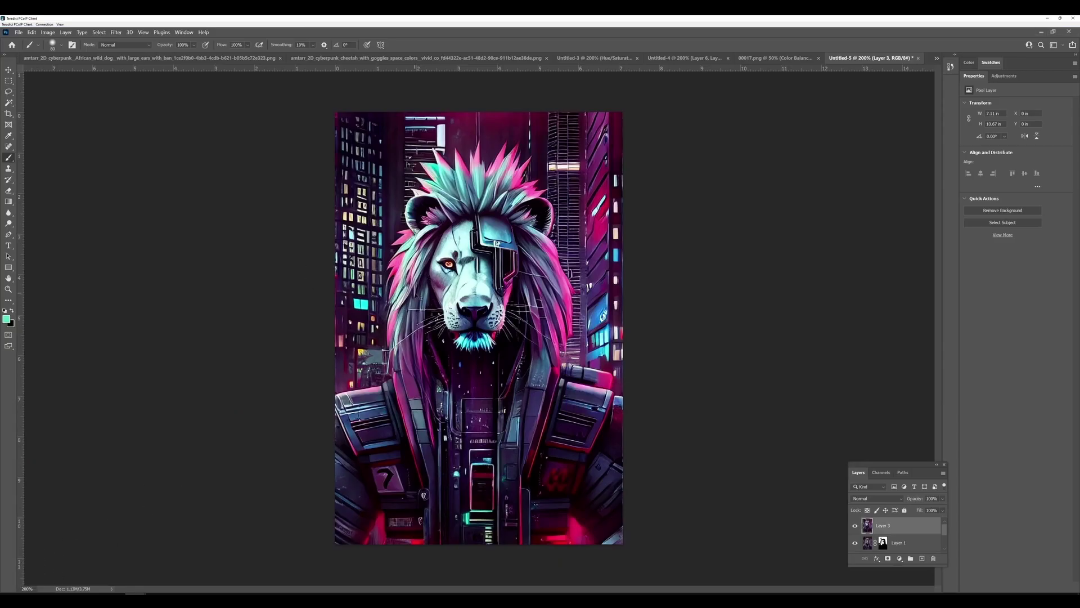
key(ctrl+v)
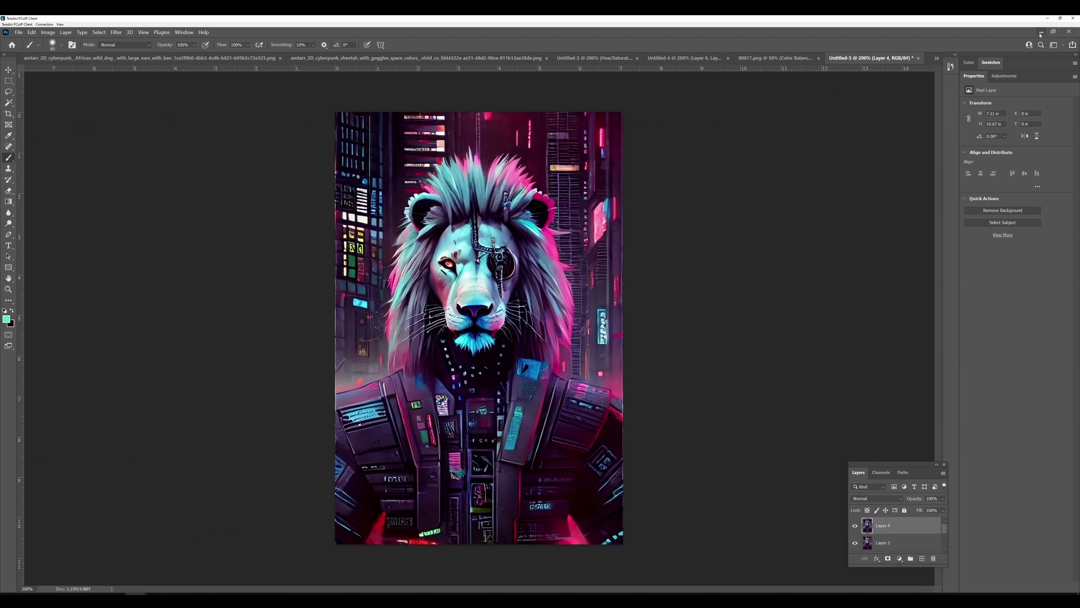
Switch to Stable Diffusion and look through the newest img2img history images for another lion variation to use.
key(alt+Tab)
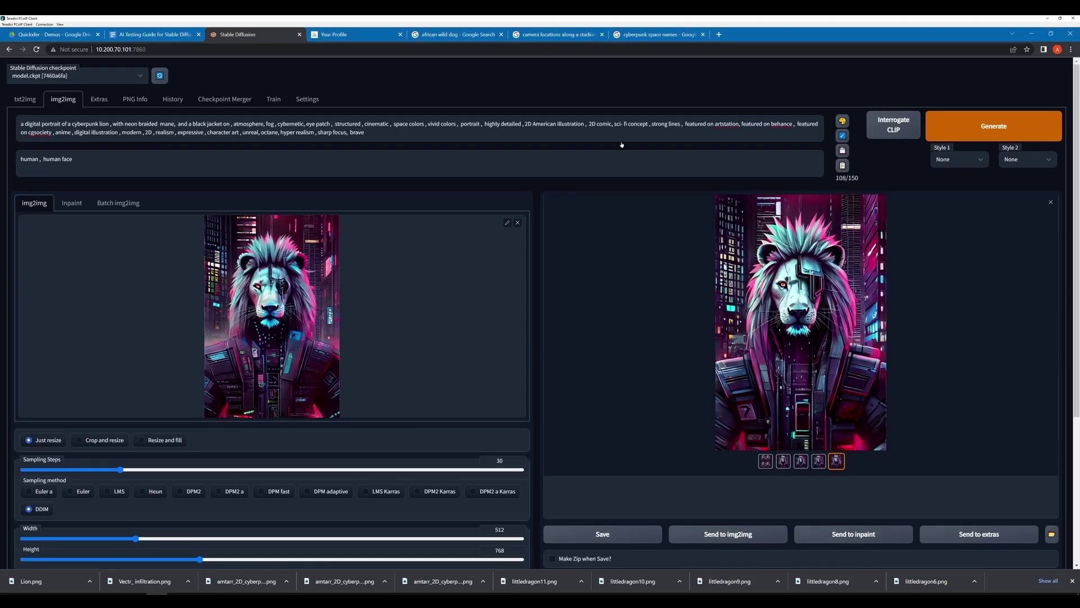
click(173, 100)
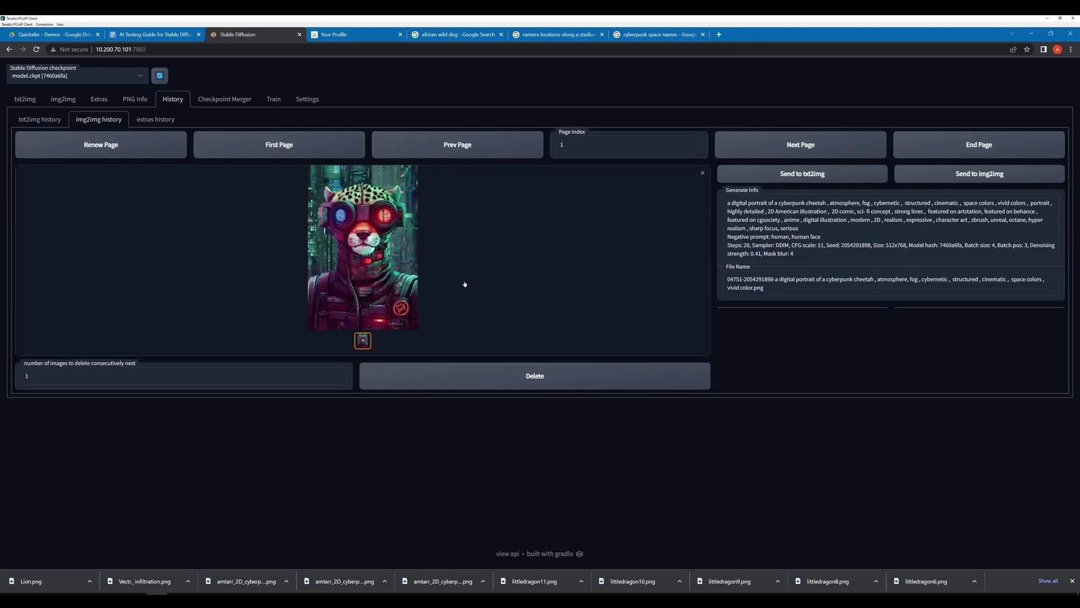
click(280, 151)
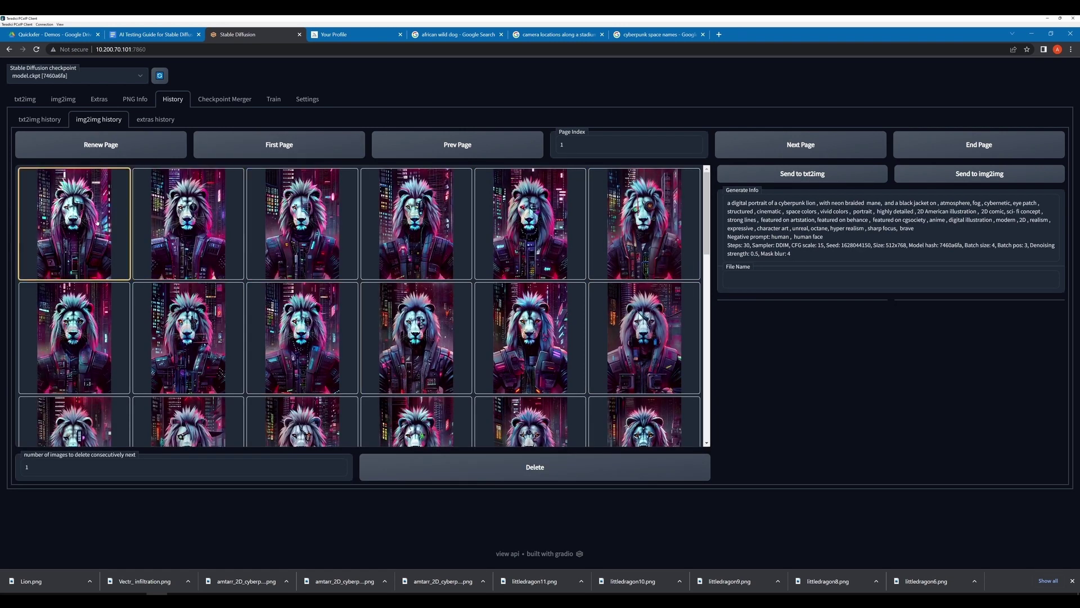
click(113, 220)
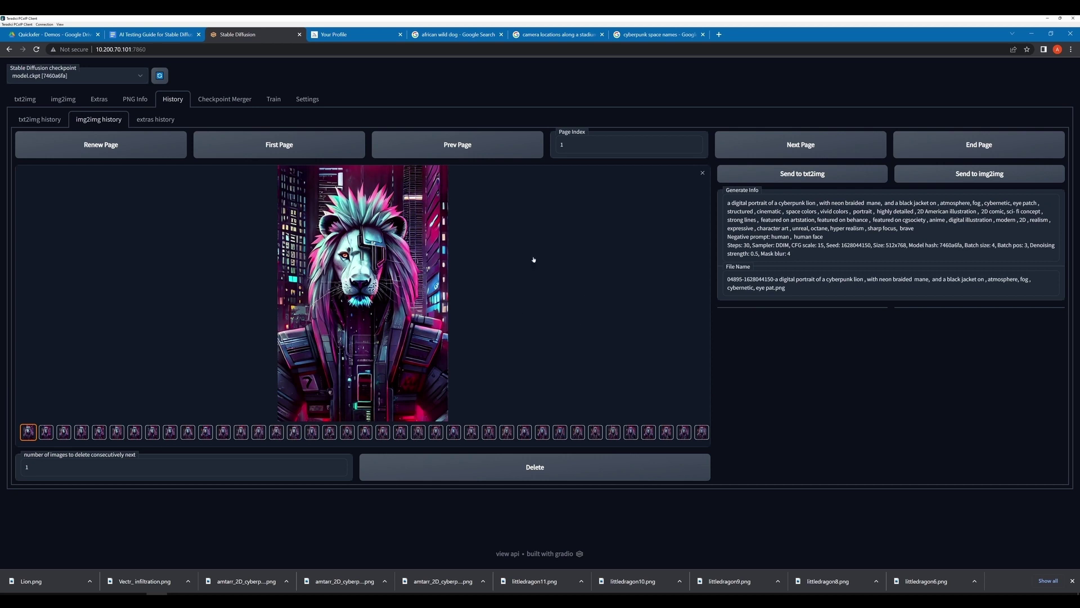
click(47, 432)
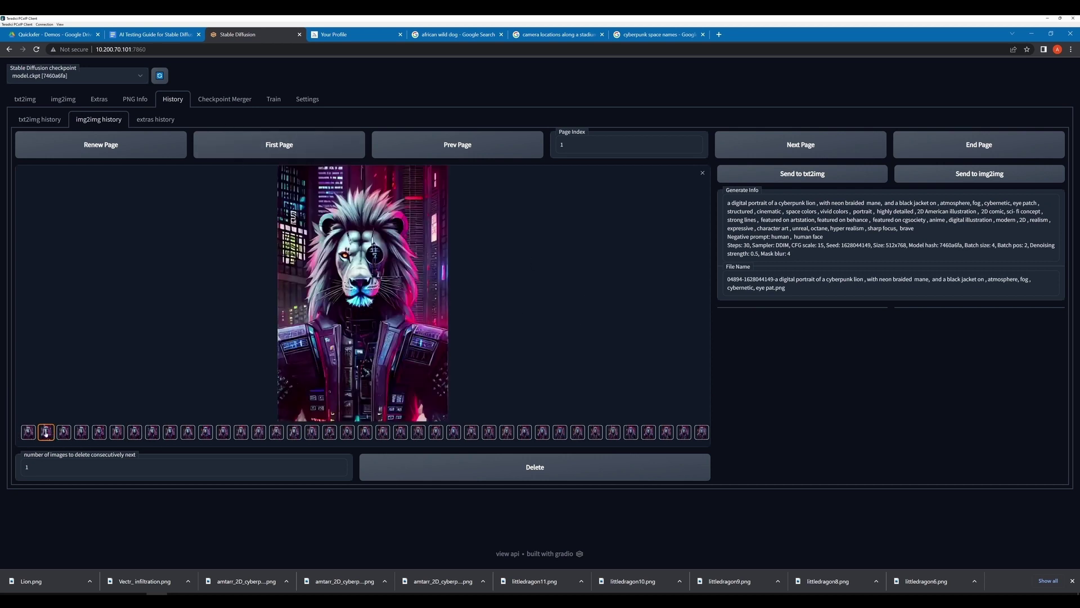
click(81, 432)
click(94, 432)
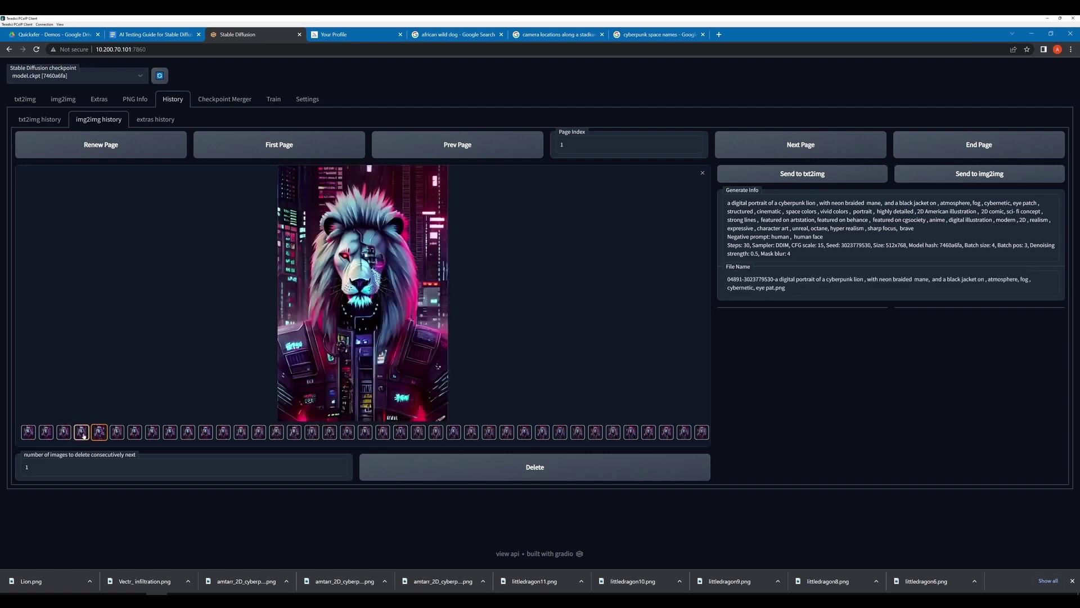
click(82, 433)
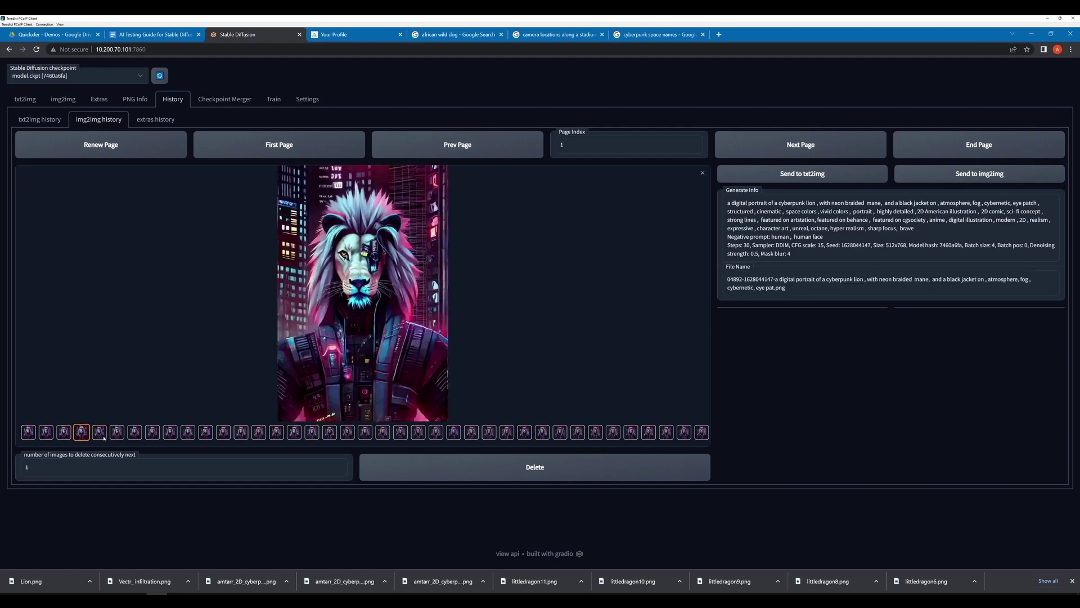
click(99, 433)
click(119, 433)
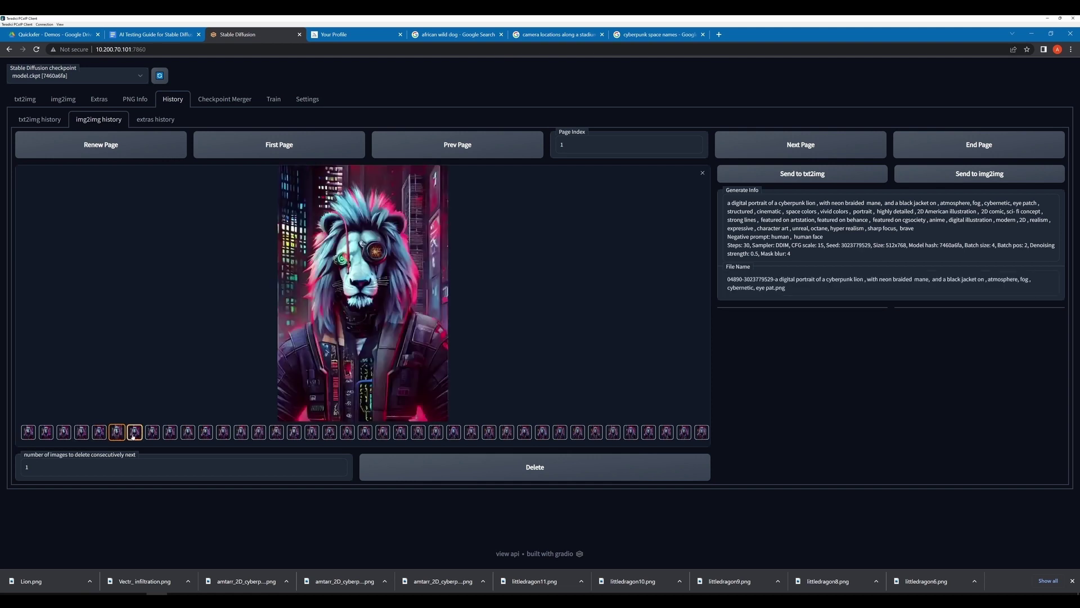
click(134, 433)
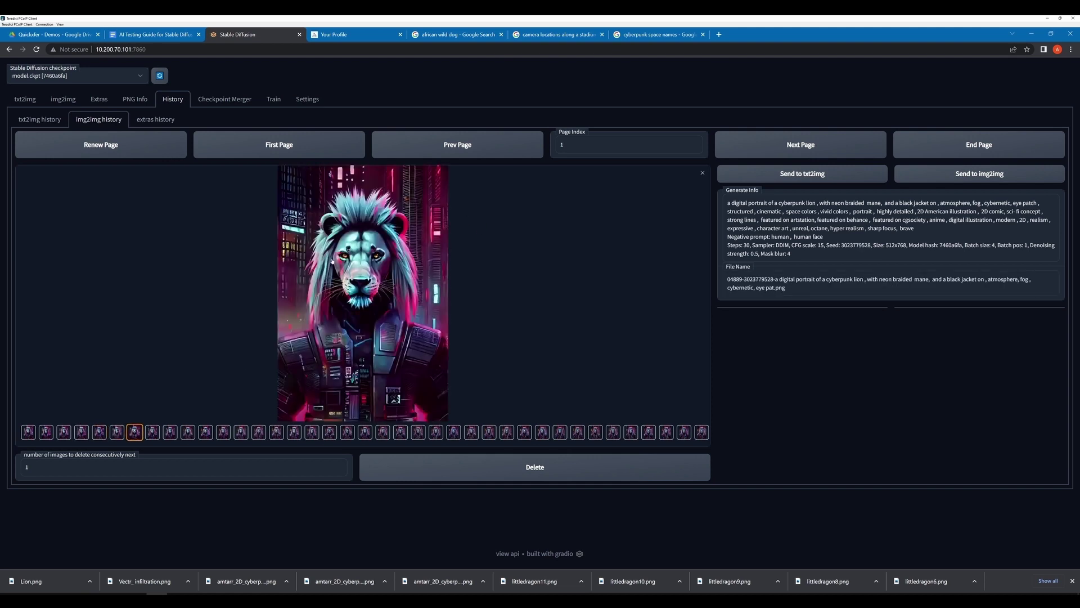
Copy the history lion with both eyes uncovered and paste it as a new top layer into Untitled-5 in Photoshop.
right_click(332, 261)
click(360, 284)
mouse_move(130, 602)
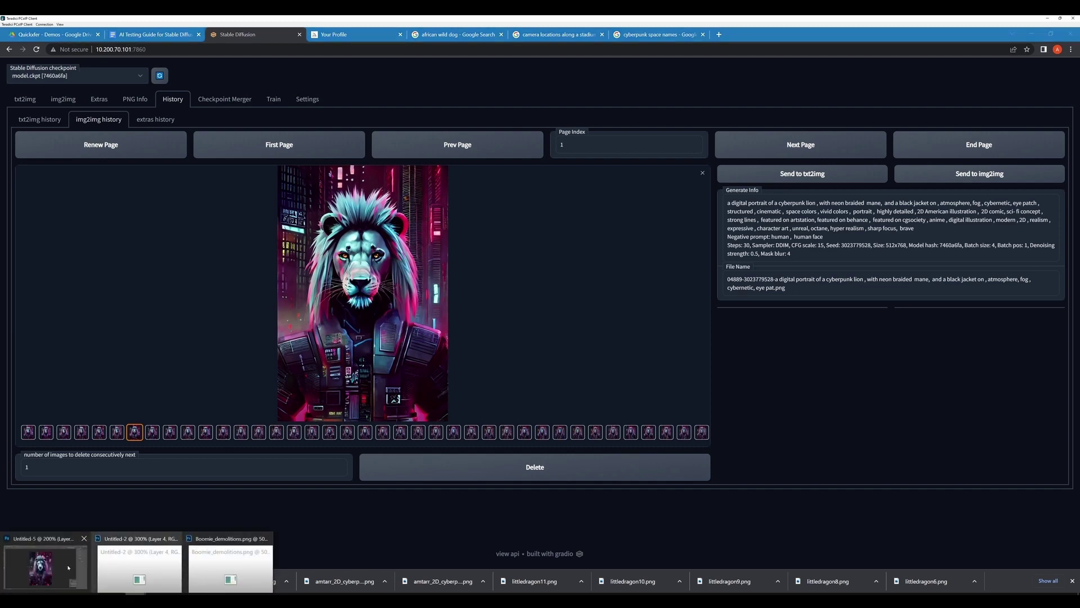
click(70, 562)
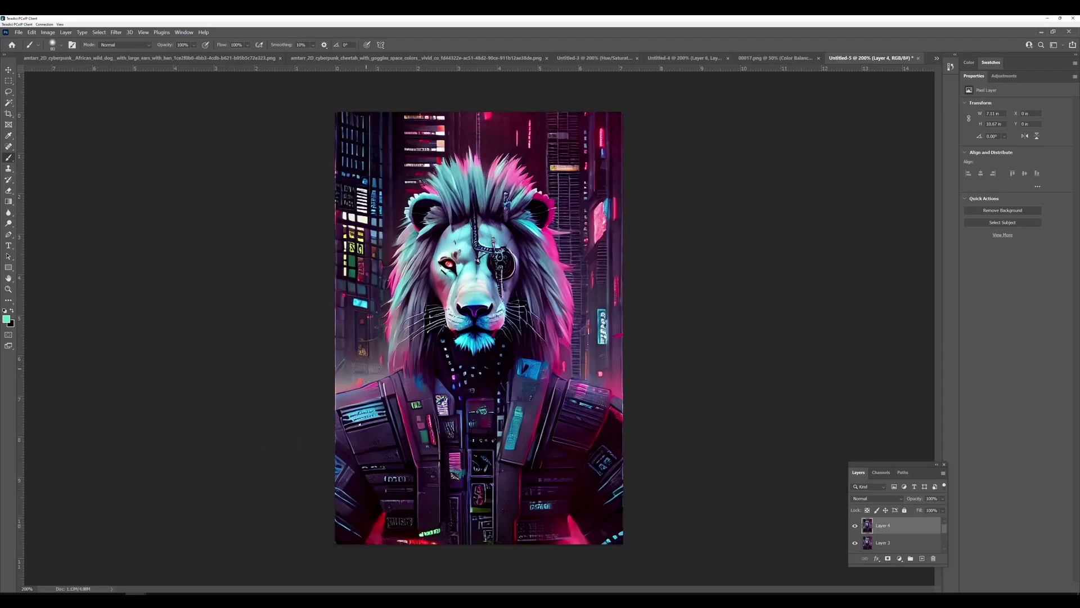
key(ctrl+shift+alt+n)
key(ctrl+v)
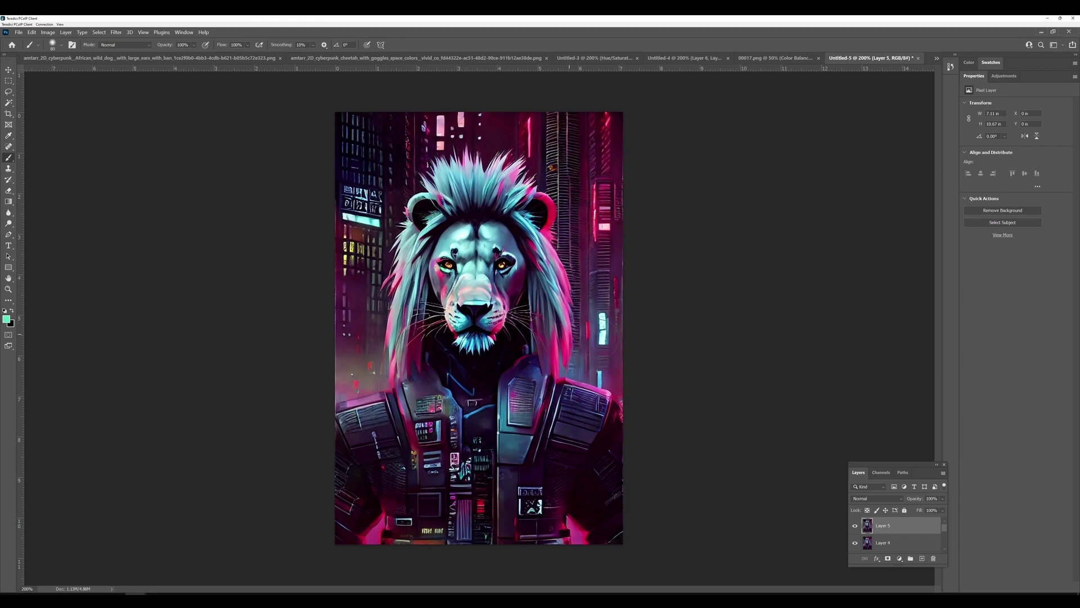
Compare the pasted lion variations by toggling the visibility of Layer 5 and Layer 4.
click(855, 527)
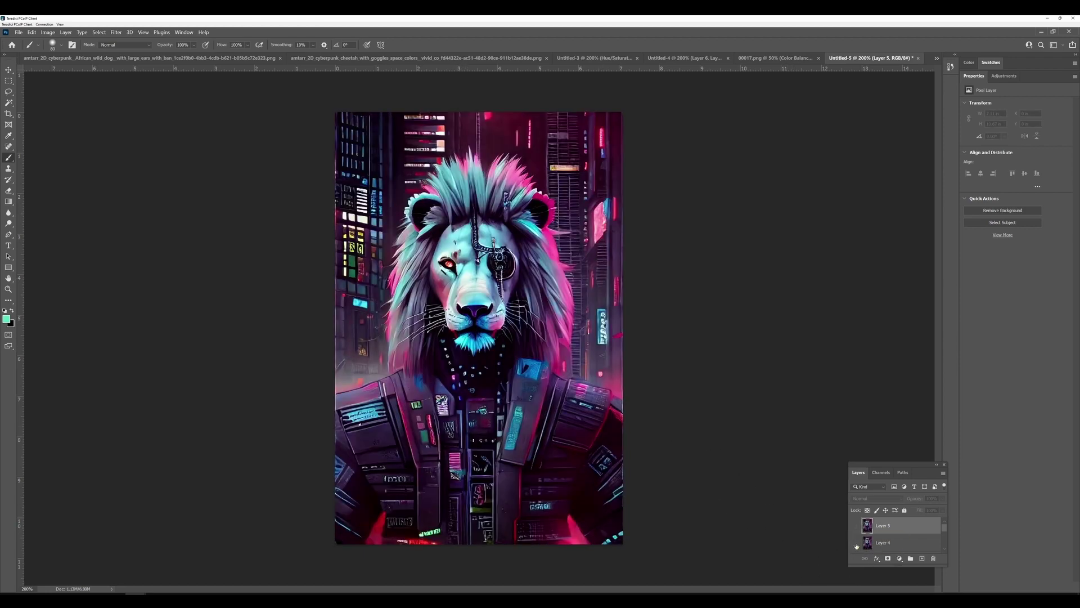
click(856, 544)
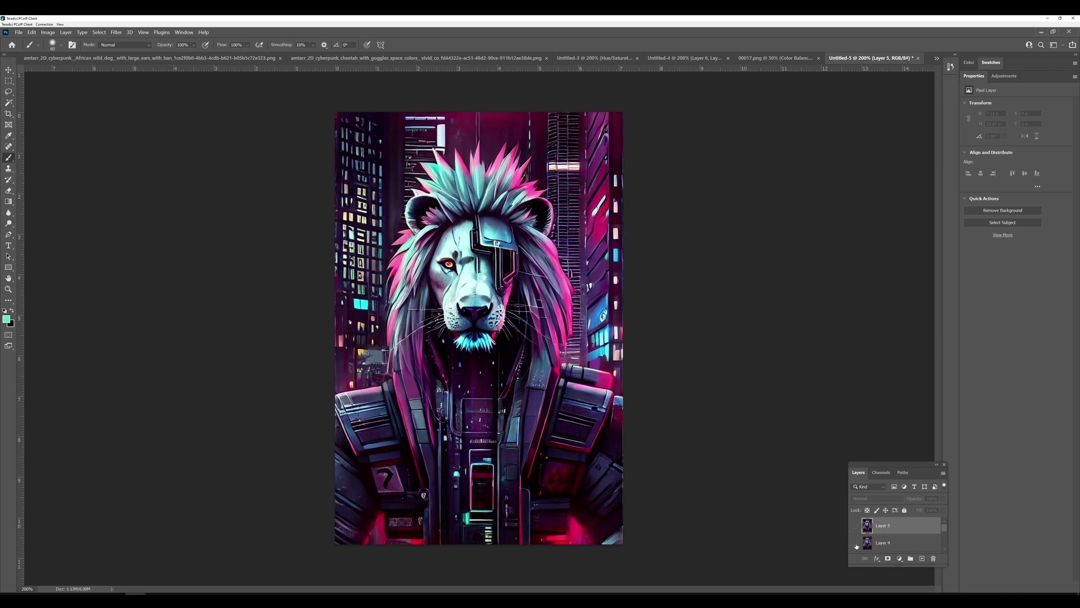
click(856, 543)
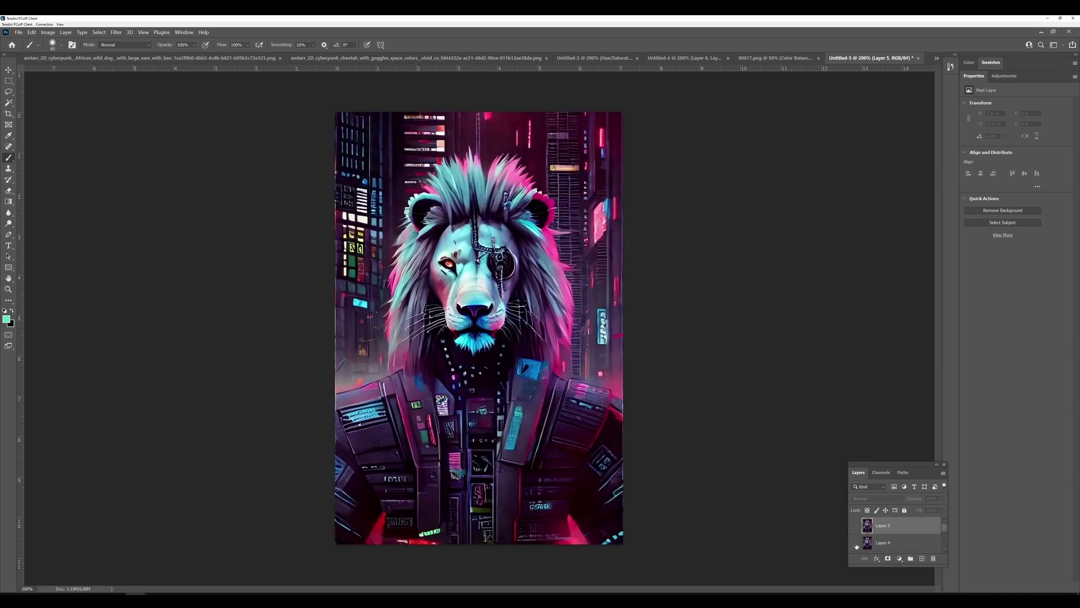
click(856, 544)
click(856, 545)
click(856, 545)
click(856, 526)
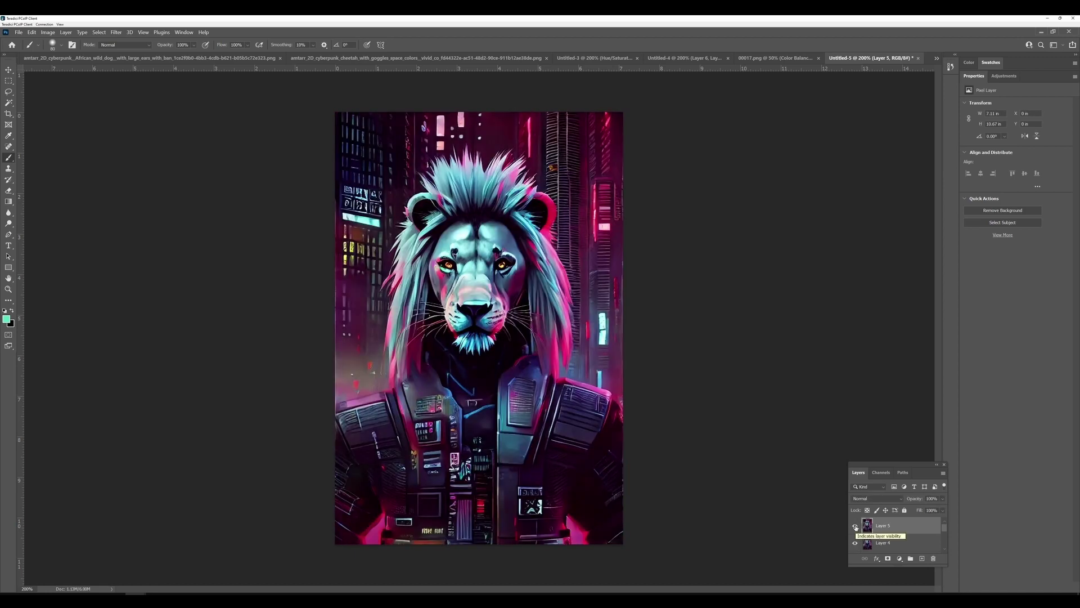
Compare the layered lion variations again and leave Layer 5 and Layer 4 hidden to expose Layer 3.
click(856, 526)
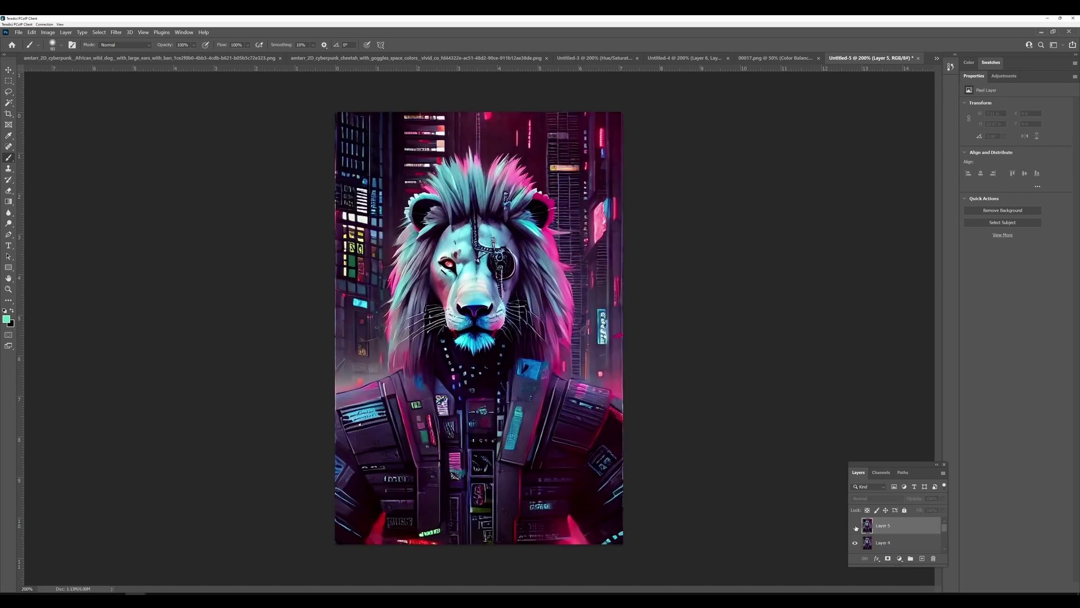
scroll(855, 527, down, 1)
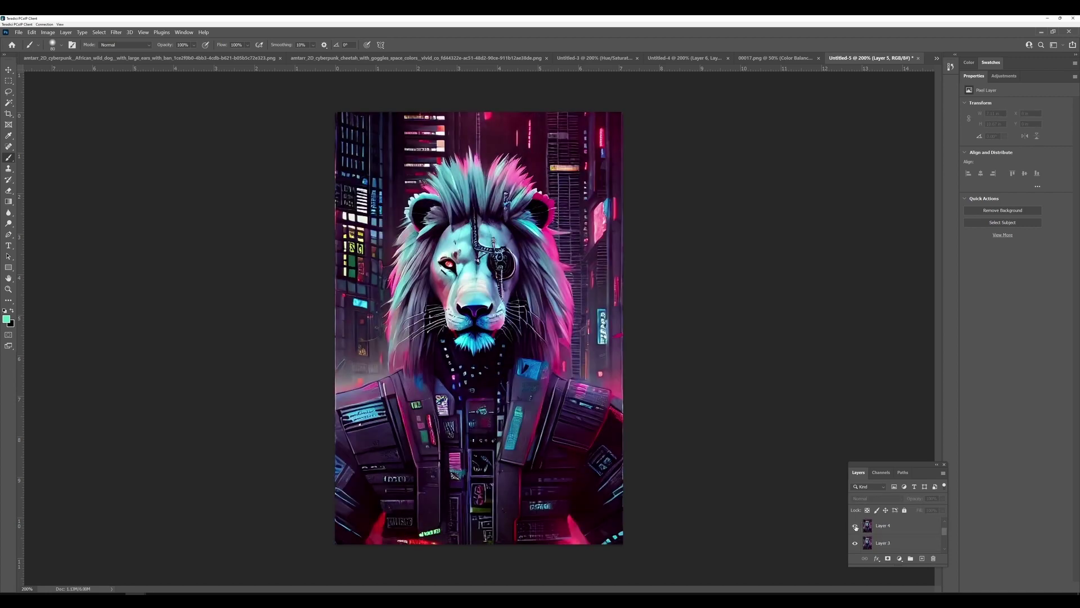
click(856, 526)
click(856, 526)
scroll(856, 527, up, 1)
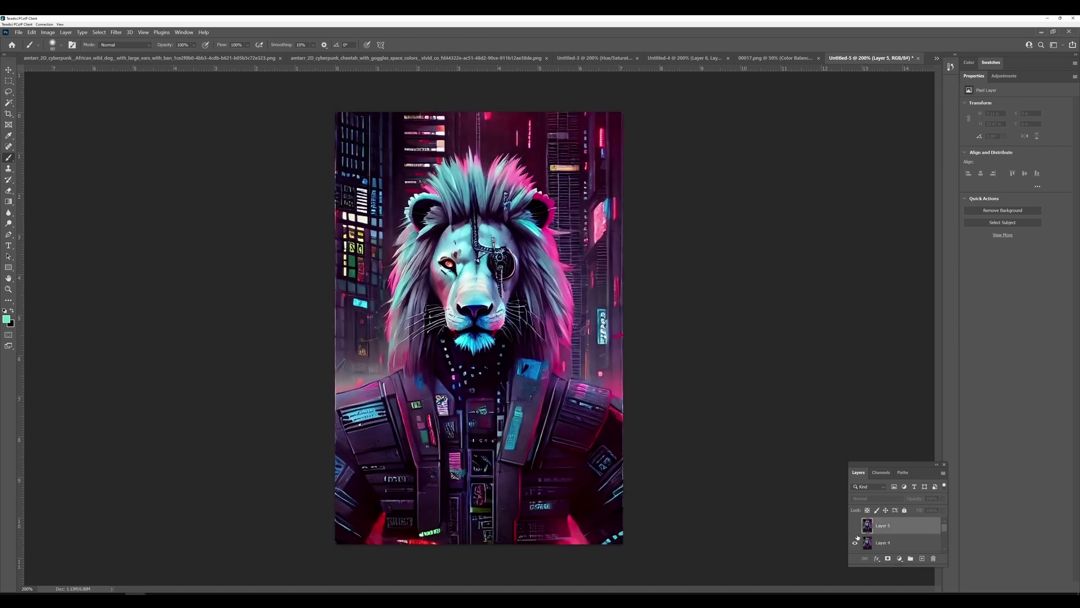
click(856, 526)
click(856, 526)
click(856, 543)
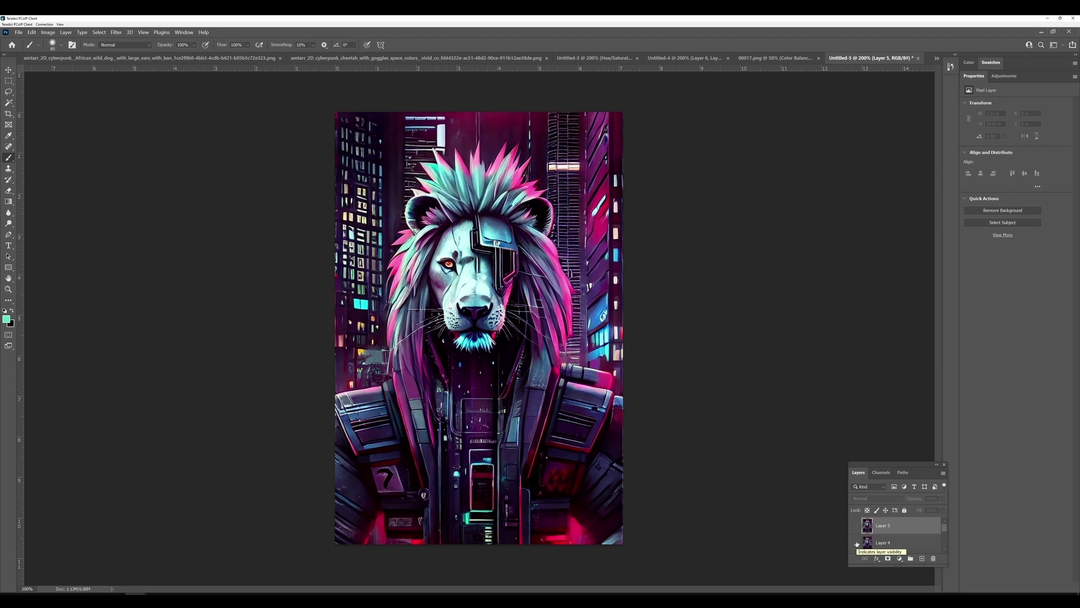
Add a layer mask to Layer 3 and make black the foreground color.
scroll(888, 540, down, 1)
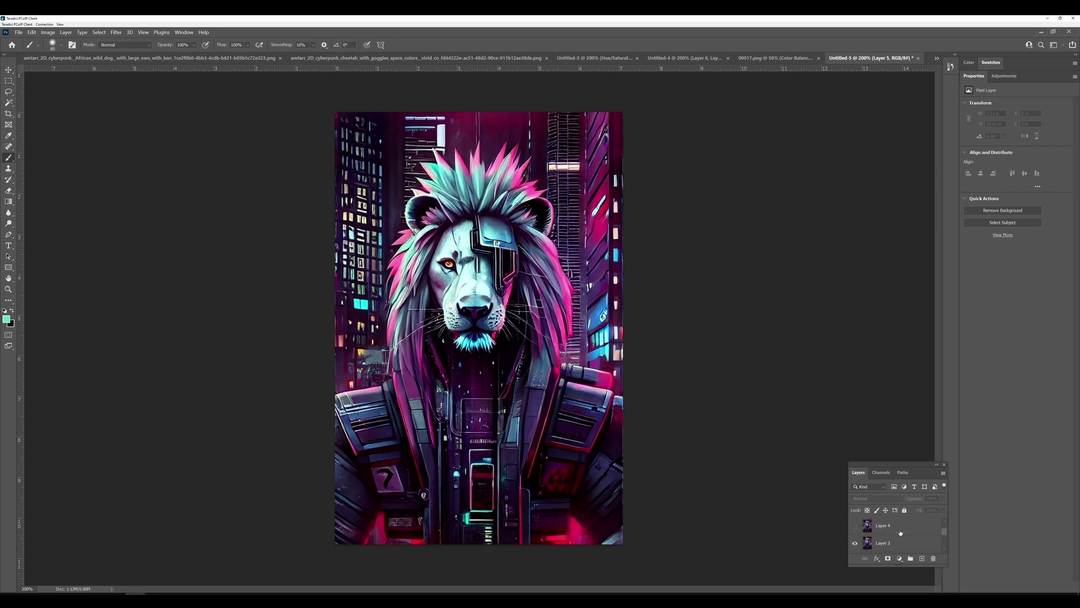
click(898, 544)
click(887, 558)
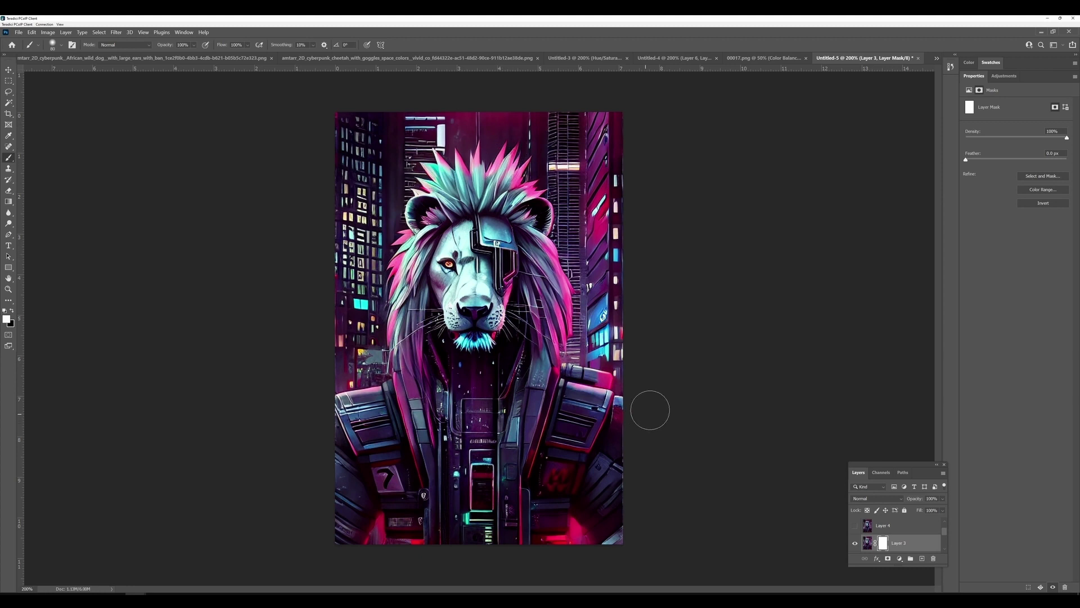
click(11, 310)
Outline the cyber eyepatch over the lion's eye with the Polygonal Lasso tool, from its top edge down to the muzzle.
key(ctrl+plus)
key(ctrl+plus)
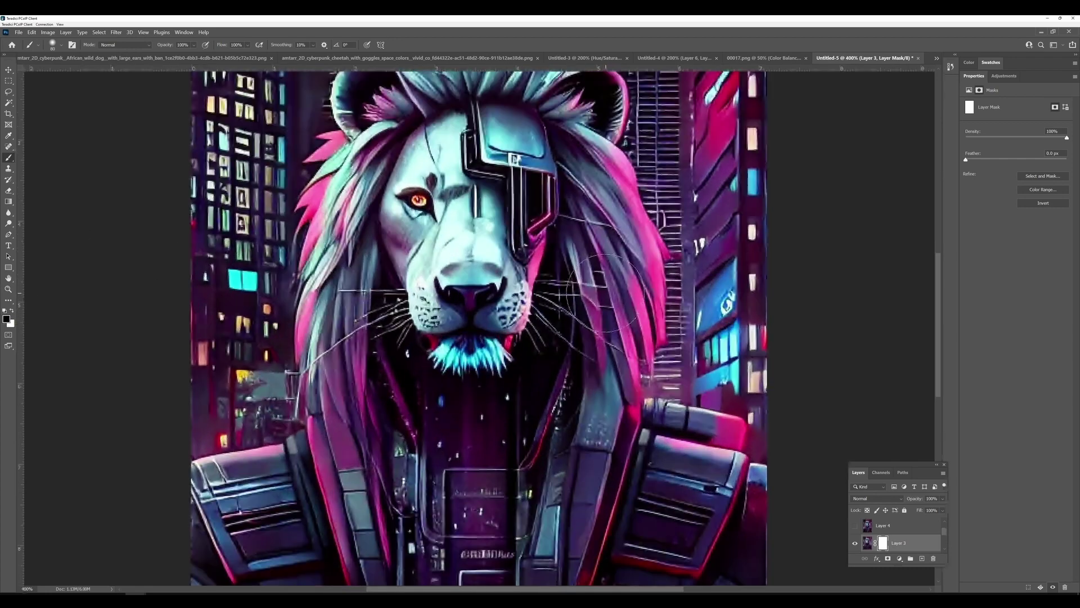
scroll(605, 292, up, 3)
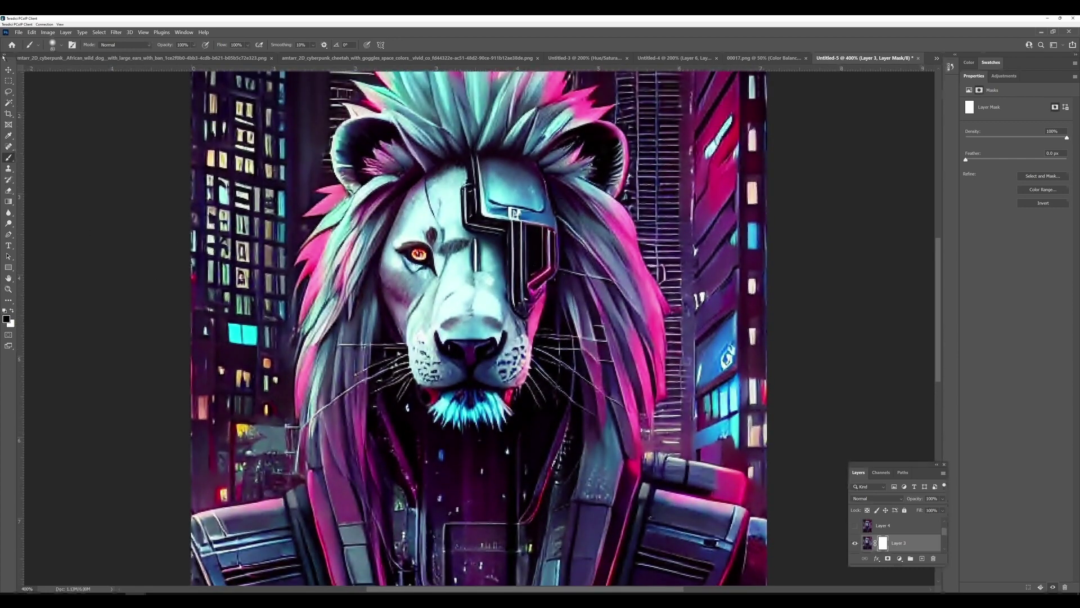
click(9, 90)
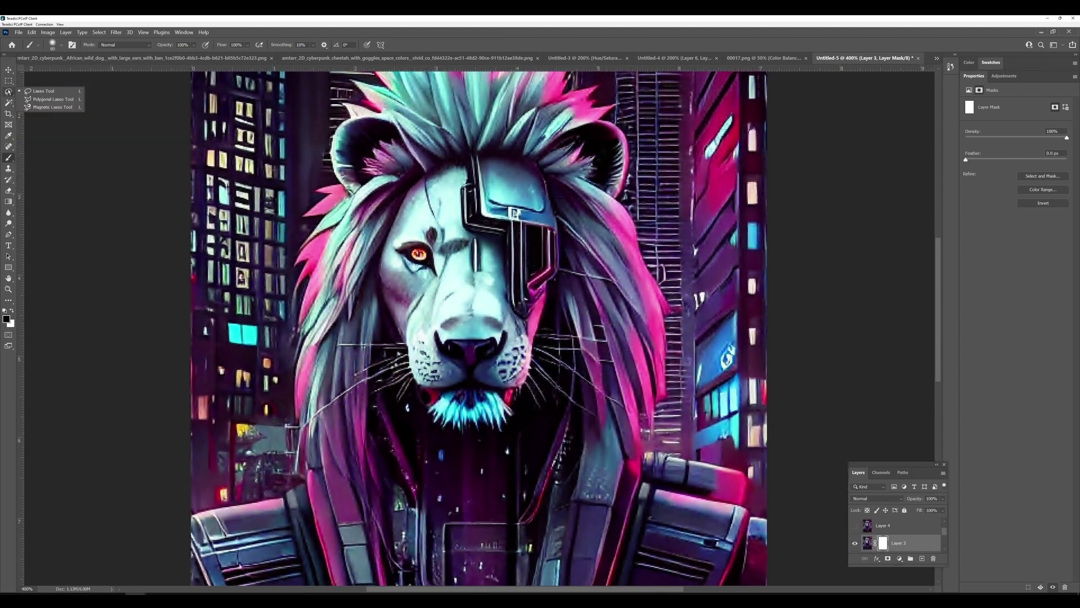
click(48, 99)
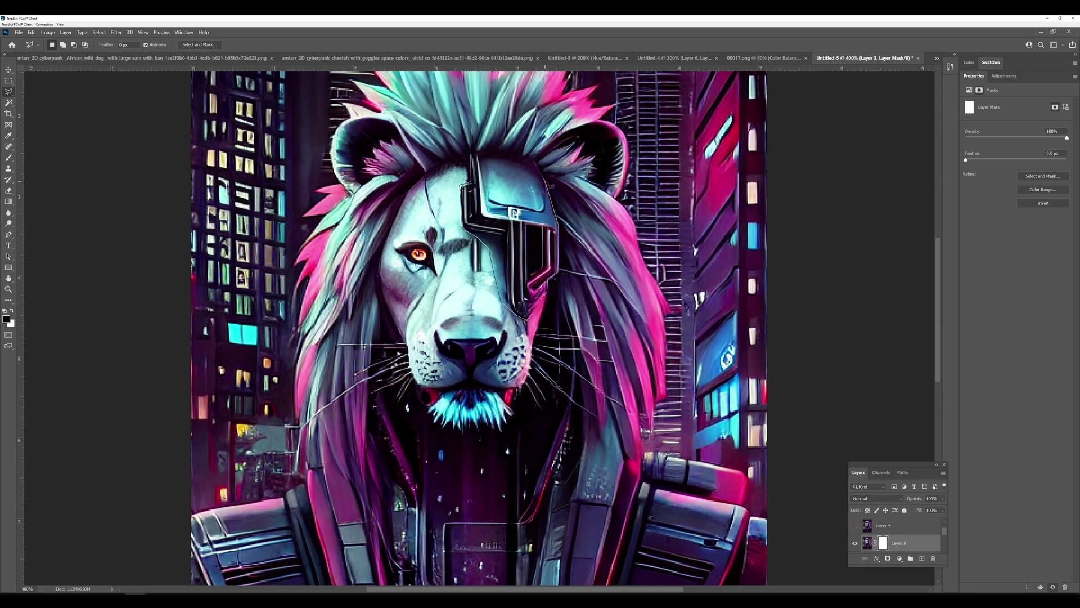
click(533, 158)
click(472, 153)
click(472, 156)
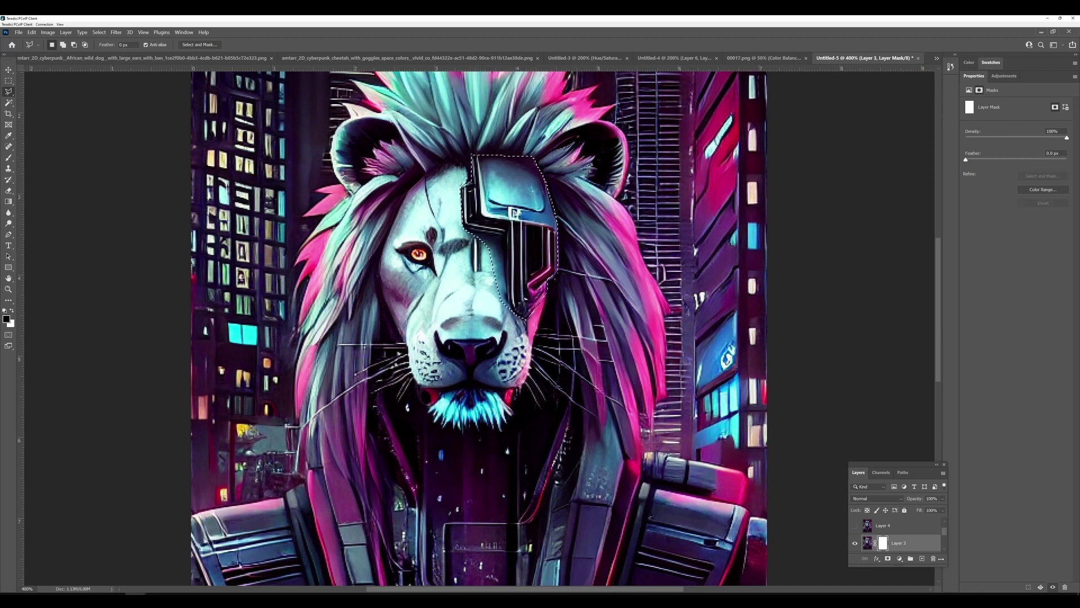
Move Layer 3 above Layer 5, fill the eyepatch selection black on its mask, deselect, and invert the mask to isolate the eyepatch.
drag(890, 547, 893, 526)
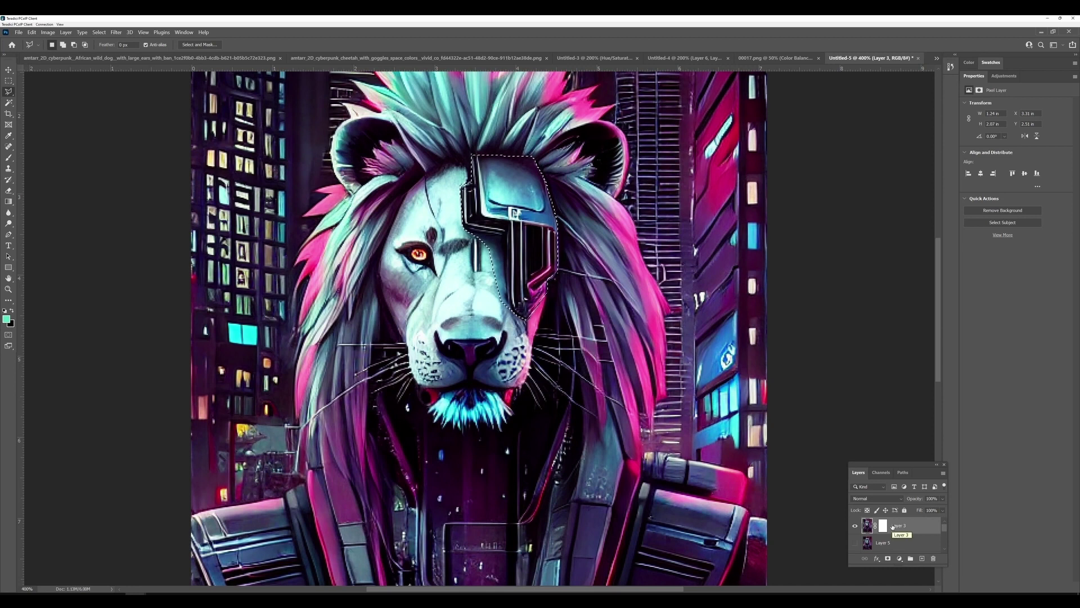
click(882, 526)
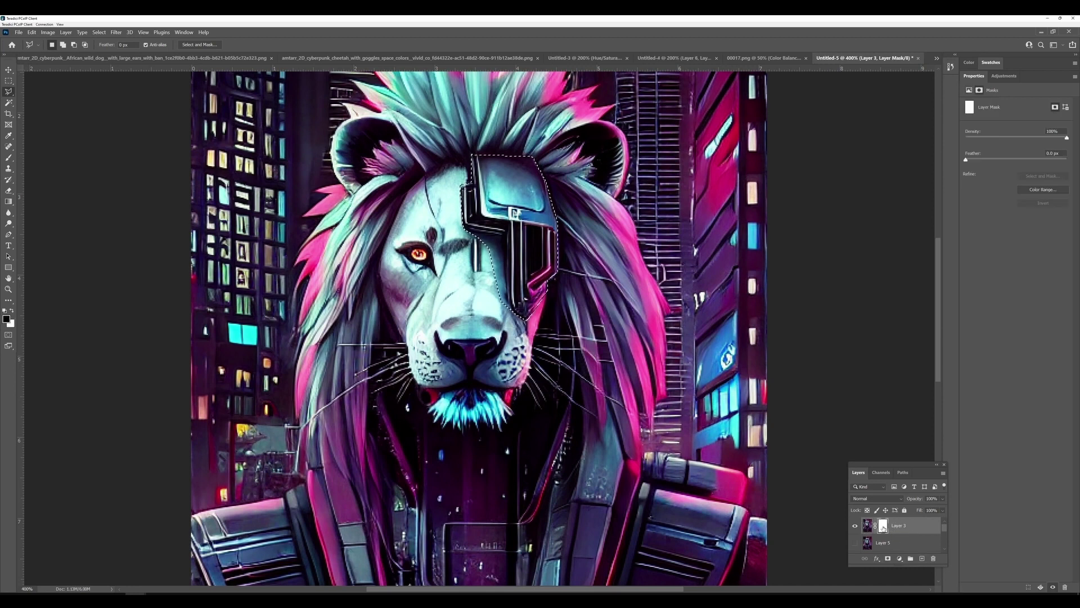
key(alt+BackSpace)
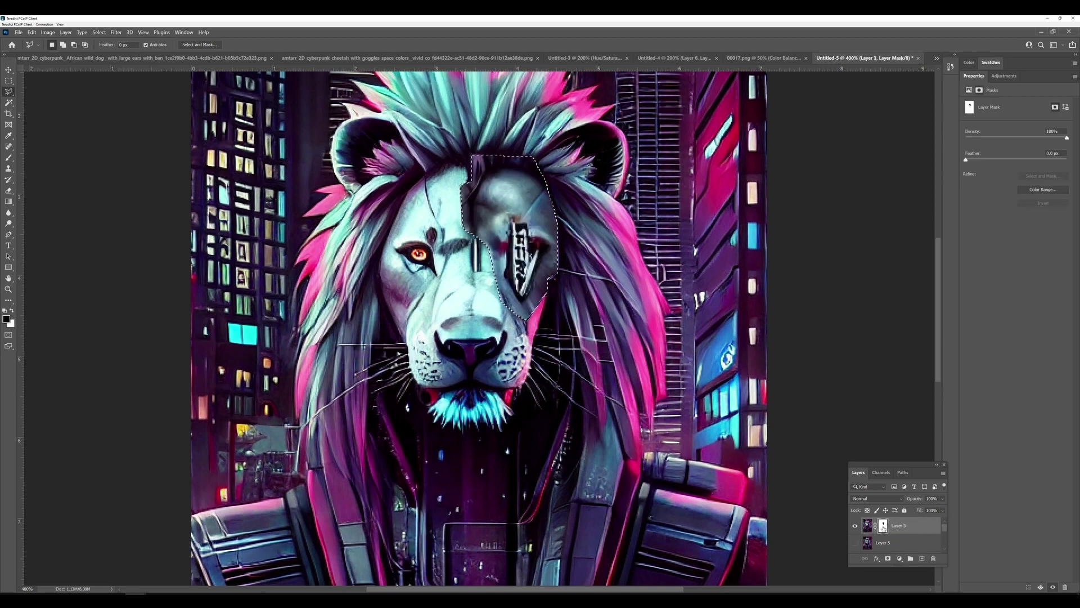
key(ctrl+d)
key(ctrl+i)
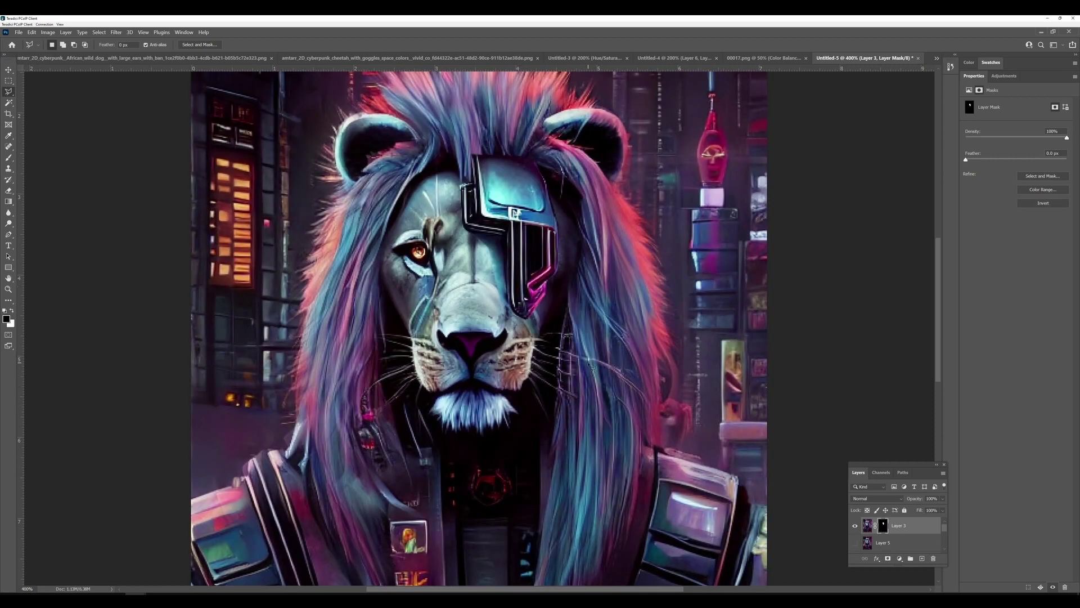
Compare the lion variations beneath the eyepatch by toggling the visibility of Layer 1 and Layer 4.
key(ctrl+minus)
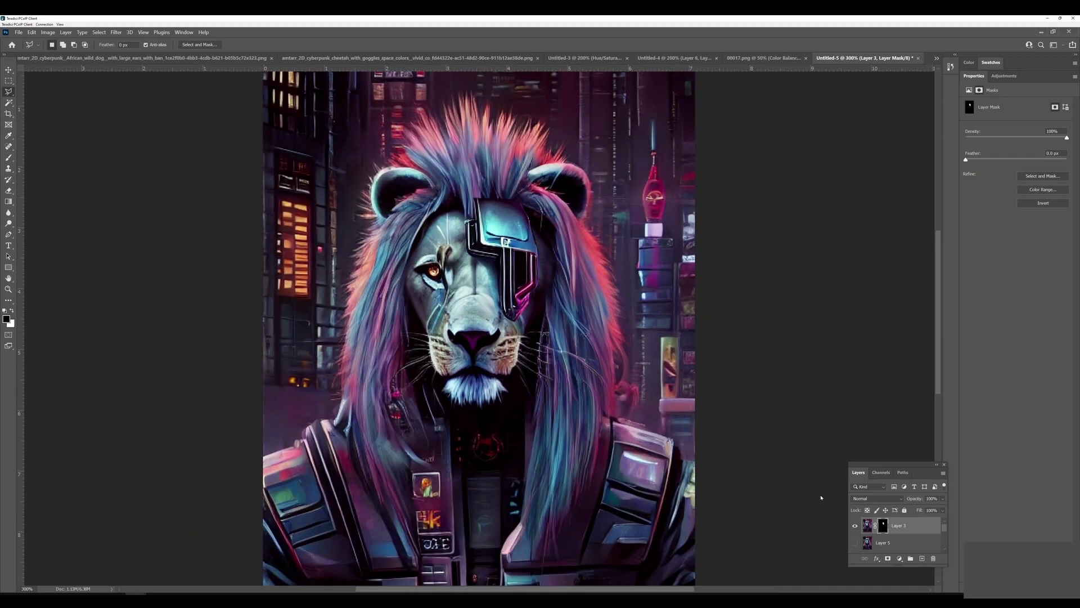
scroll(540, 463, down, 1)
scroll(867, 526, down, 2)
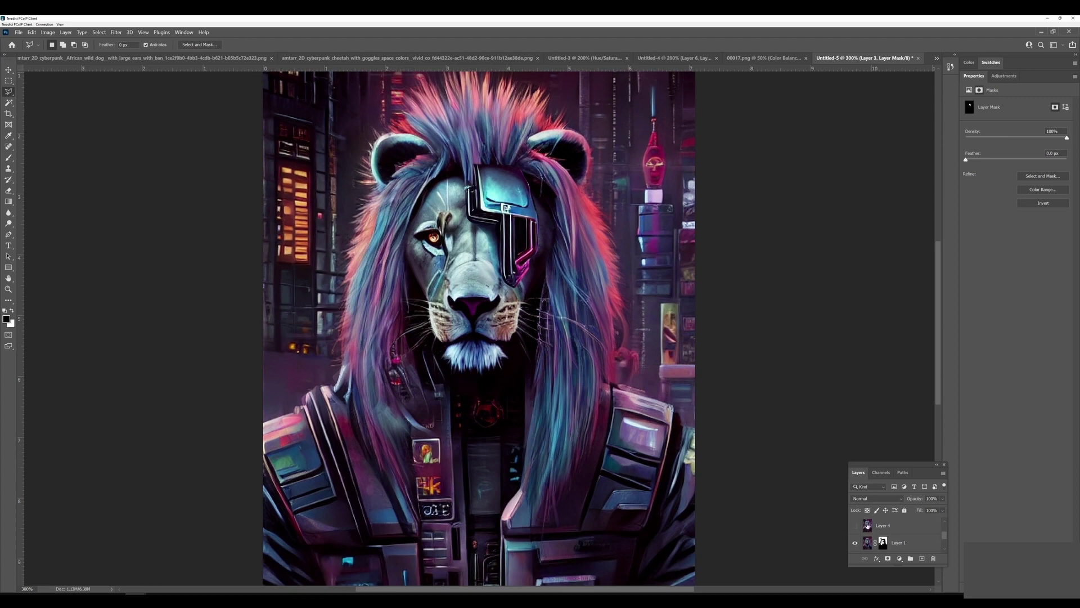
click(856, 544)
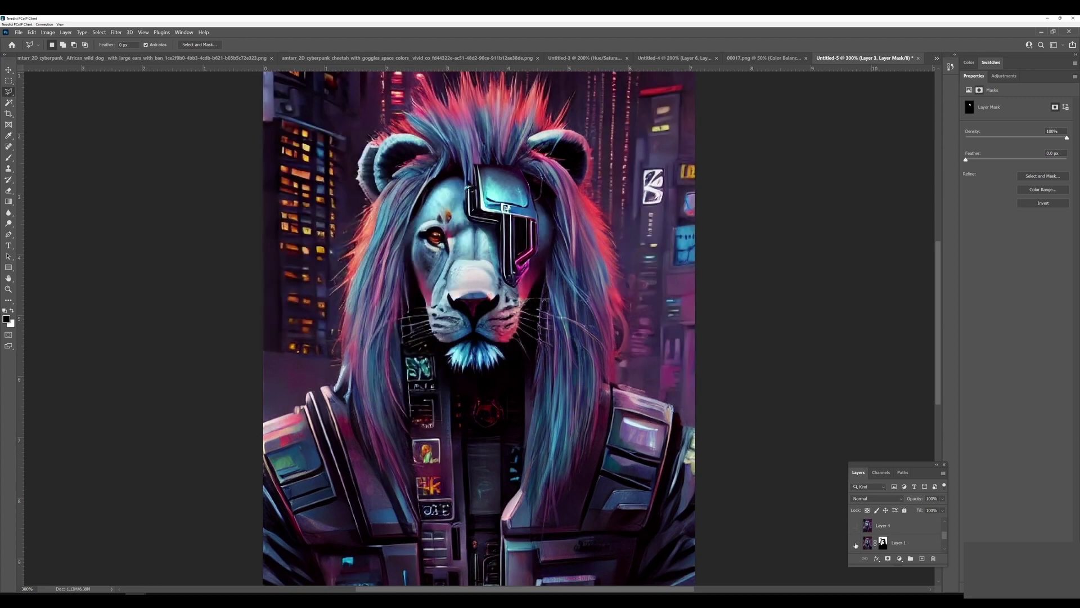
click(856, 543)
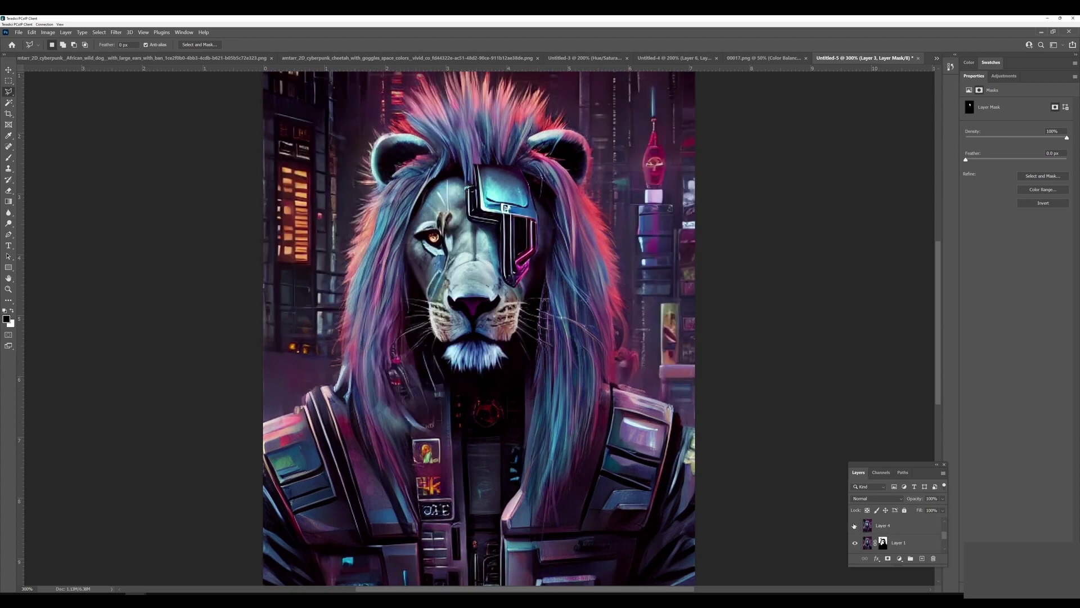
click(855, 525)
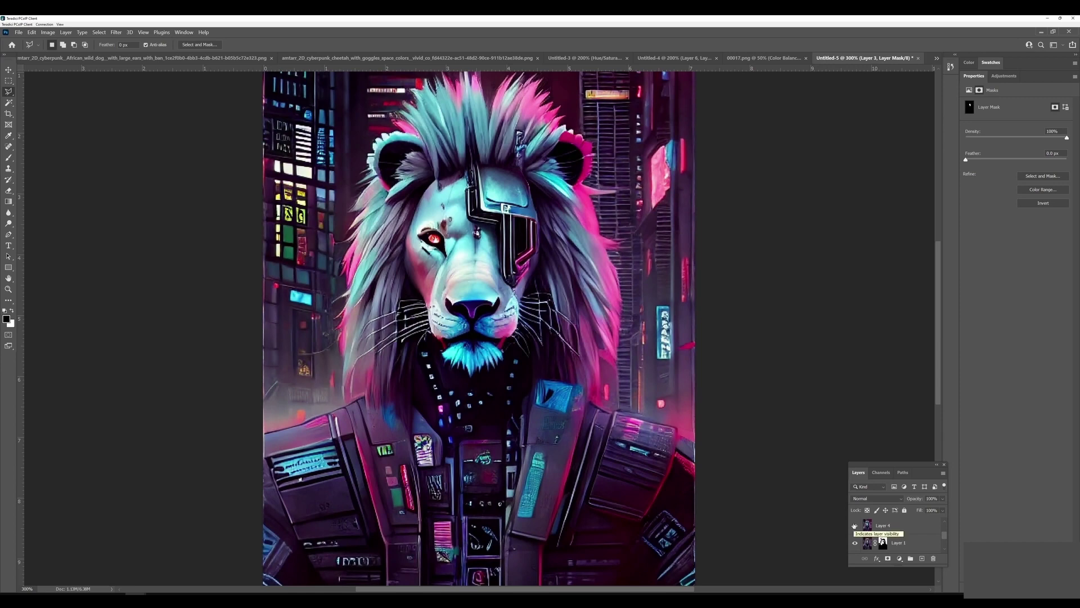
click(854, 526)
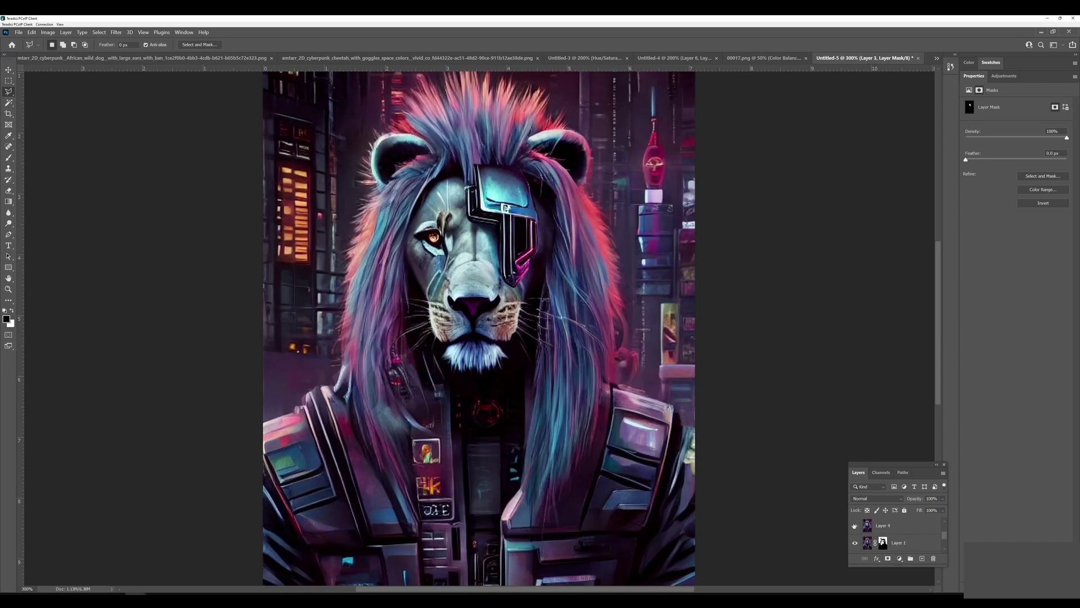
click(855, 525)
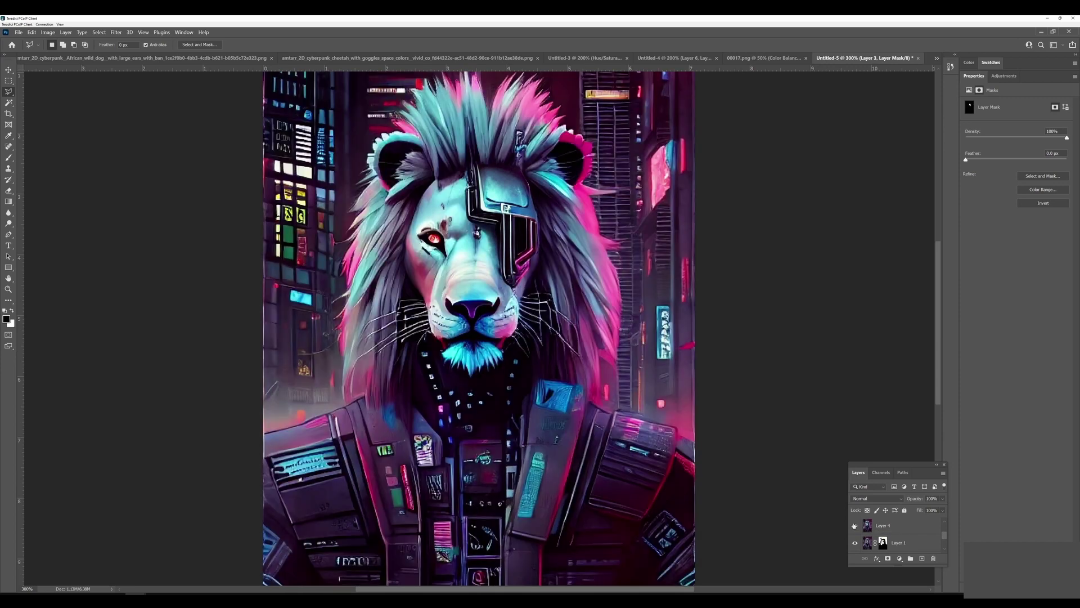
click(855, 526)
Compare the image with and without Layer 5, and leave Layer 5 visible beneath the eyepatch.
scroll(854, 525, up, 1)
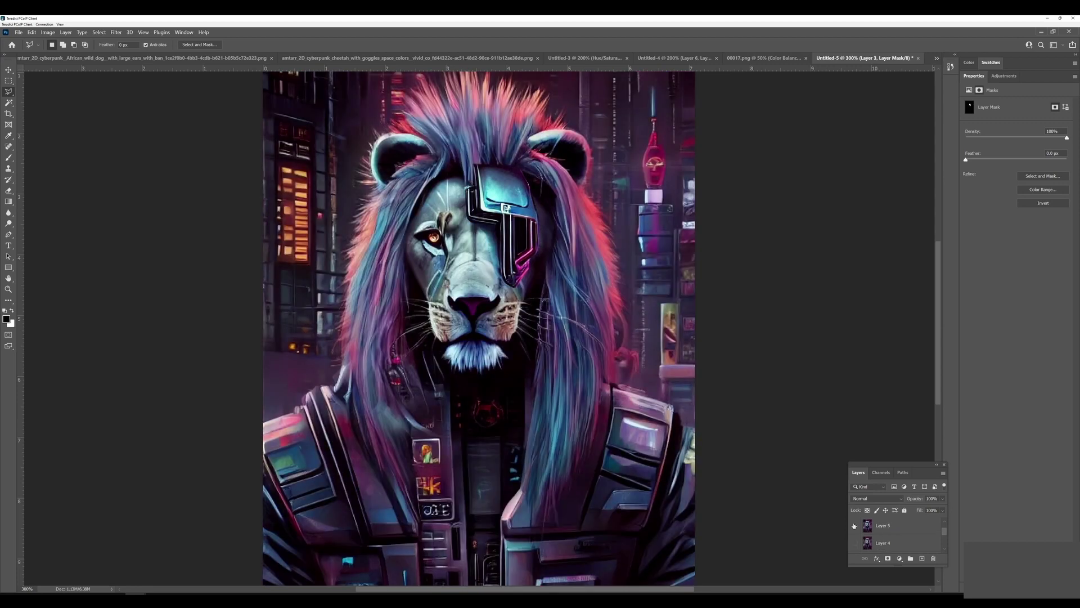
click(855, 526)
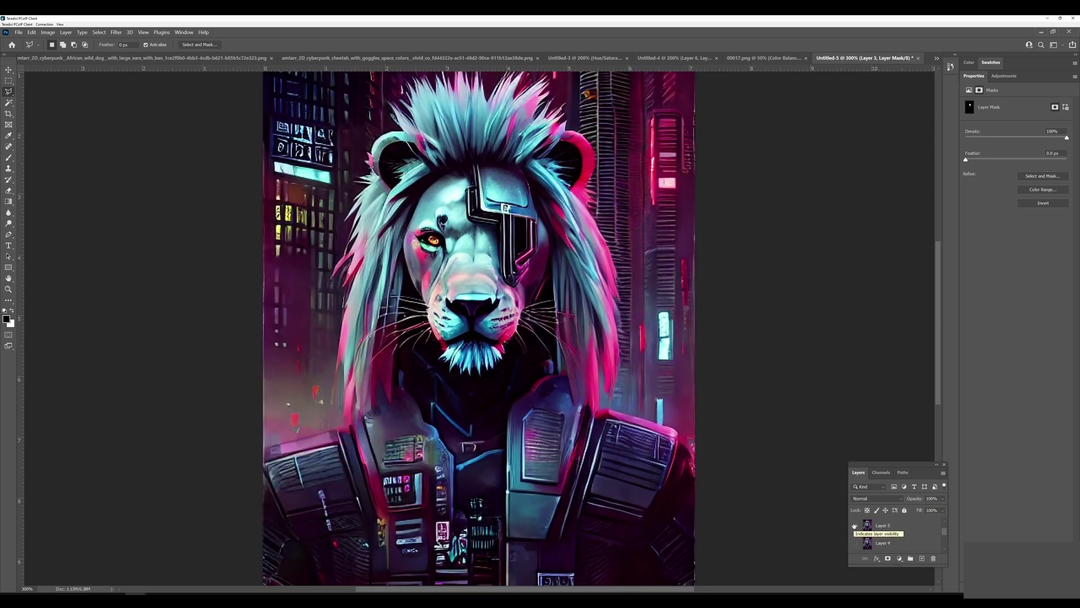
click(854, 526)
click(855, 526)
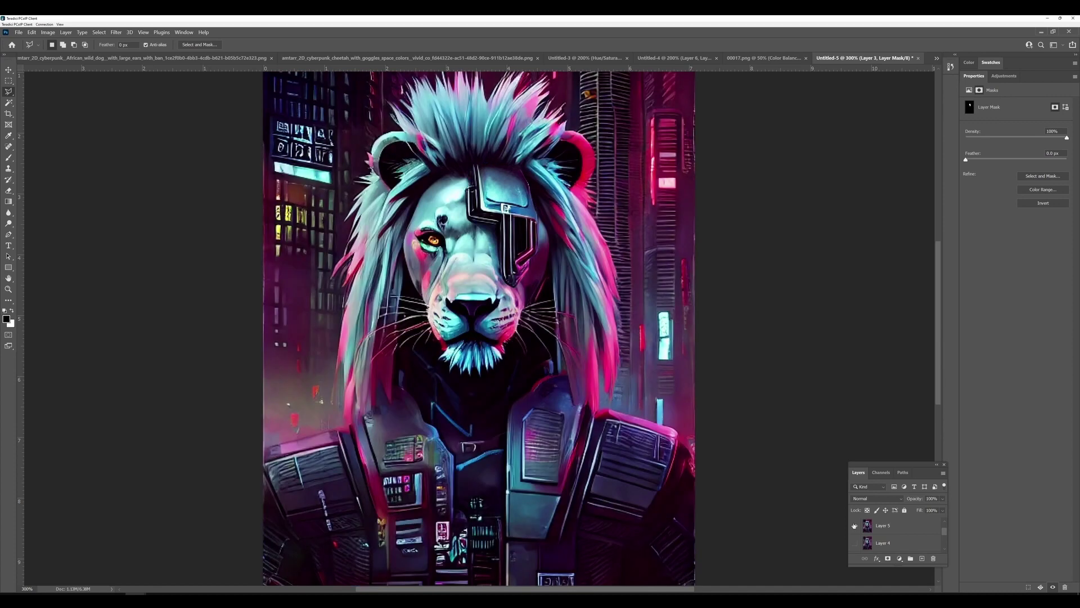
Compare the lion with and without the masked eyepatch by toggling the visibility of Layer 3.
scroll(888, 545, up, 1)
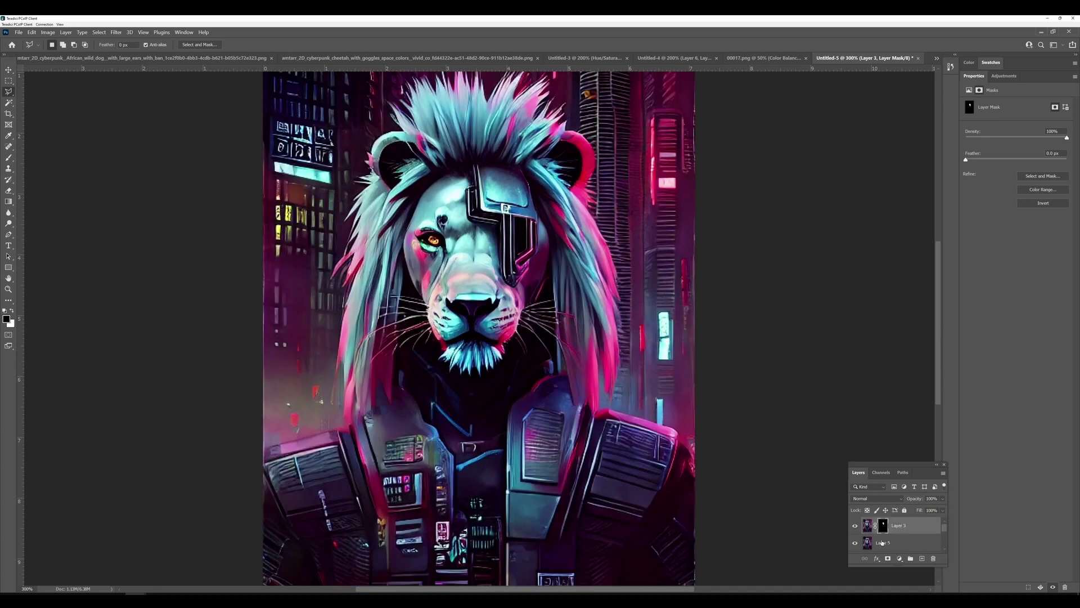
click(856, 527)
click(855, 527)
click(855, 527)
click(856, 526)
click(855, 527)
click(856, 526)
Copy a rectangular area of Layer 3's image around the eyepatch, about 1.6 by 2.2 in, to a new layer.
click(869, 526)
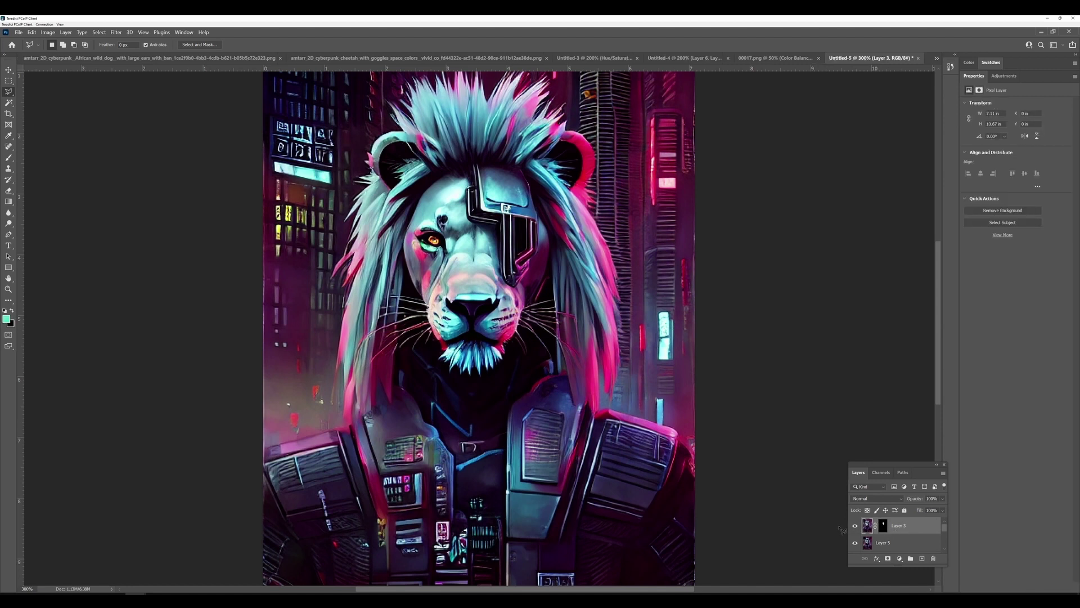
key(ctrl+t)
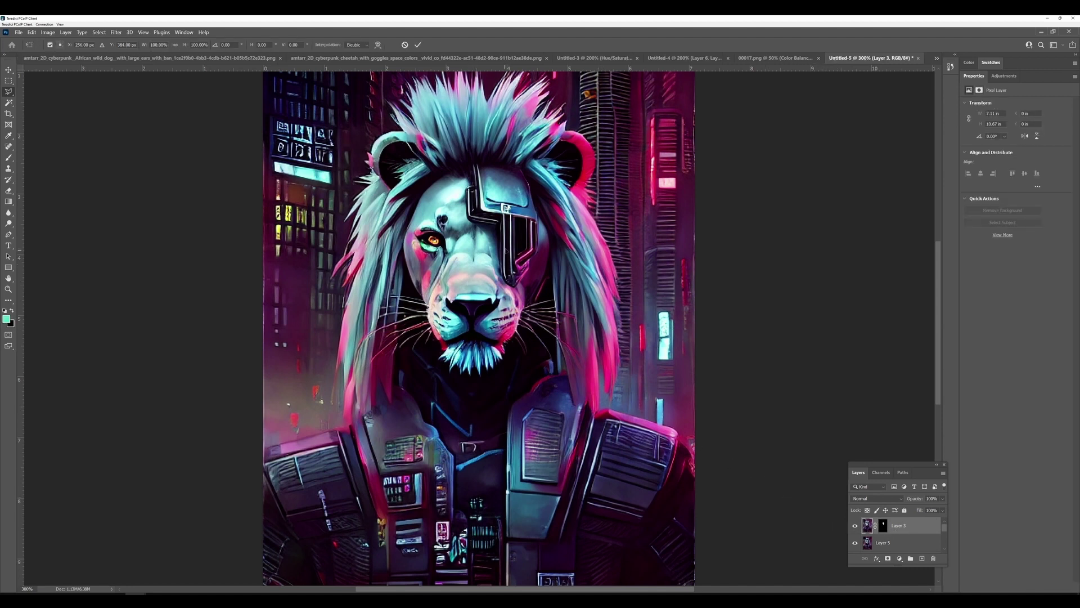
key(Escape)
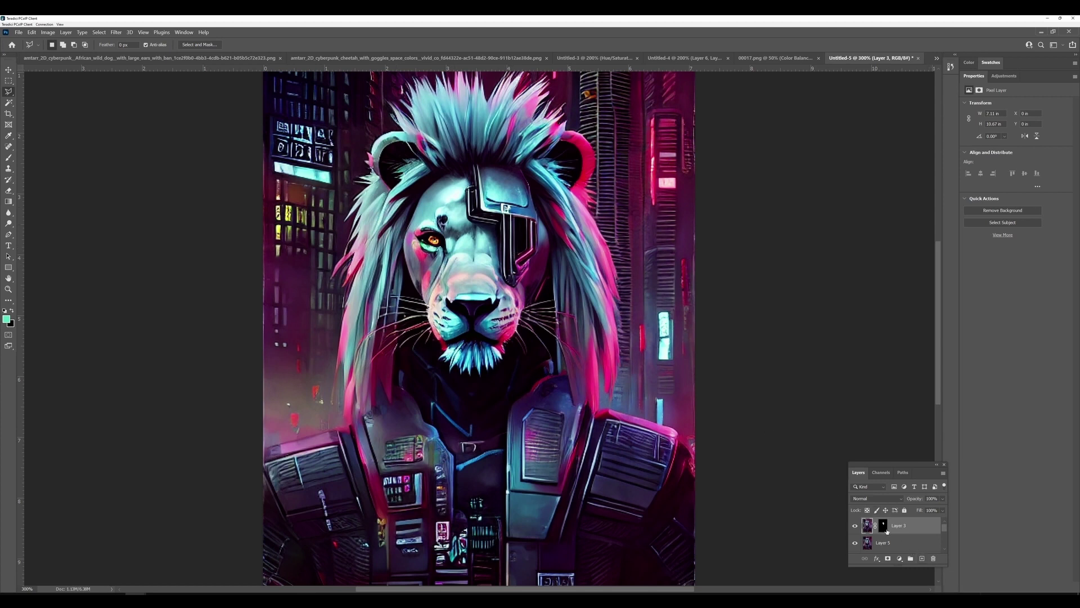
key(m)
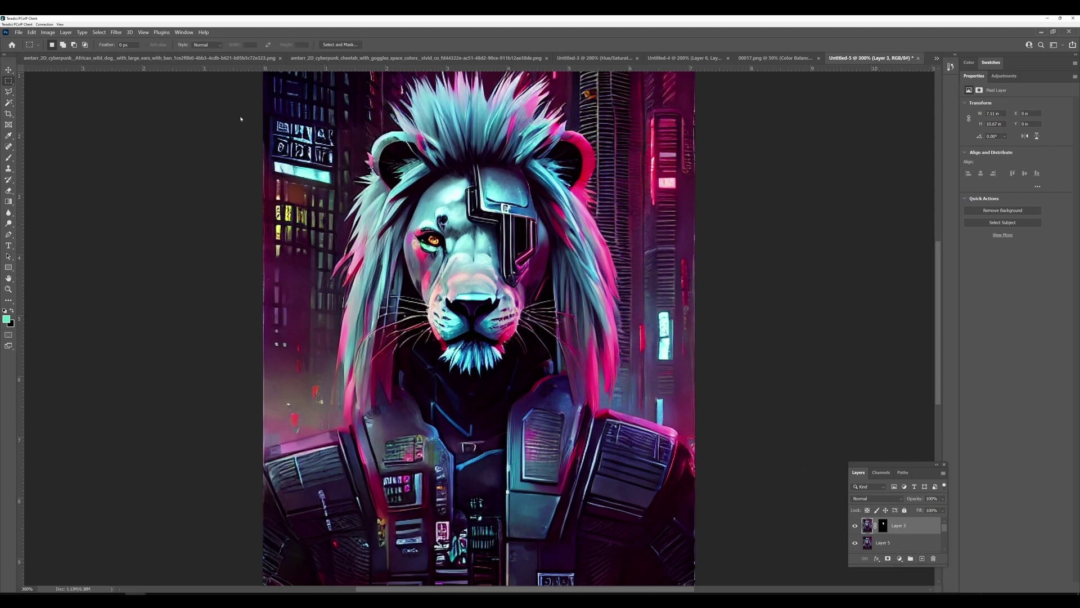
drag(461, 156, 556, 288)
key(ctrl+j)
Duplicate Layer 3's mask onto the copied eyepatch layer and make that layer's image active.
click(883, 543)
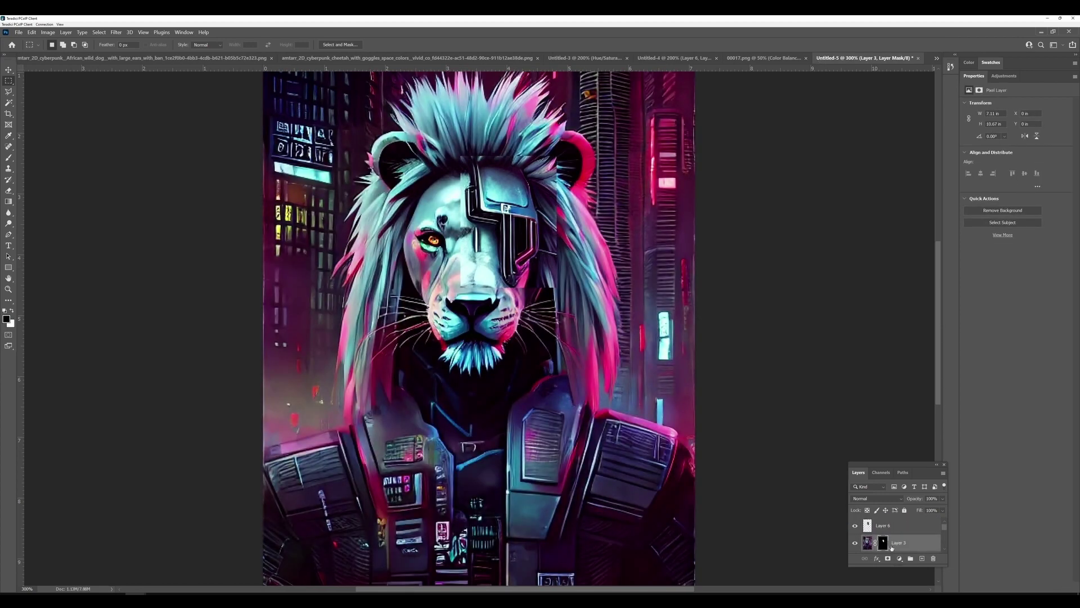
drag(893, 543, 890, 532)
key(ctrl+z)
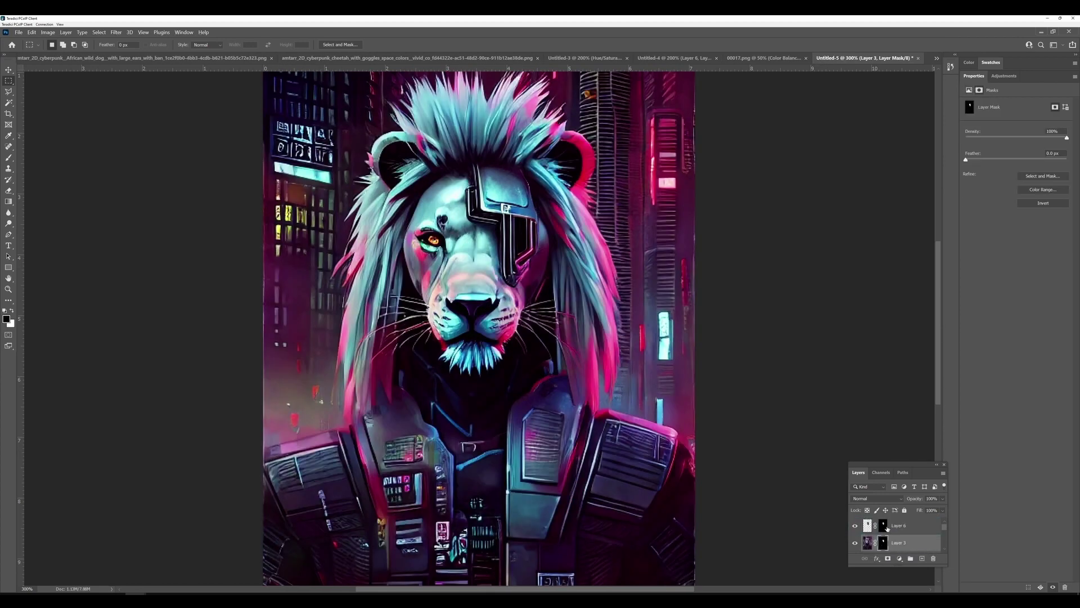
click(890, 525)
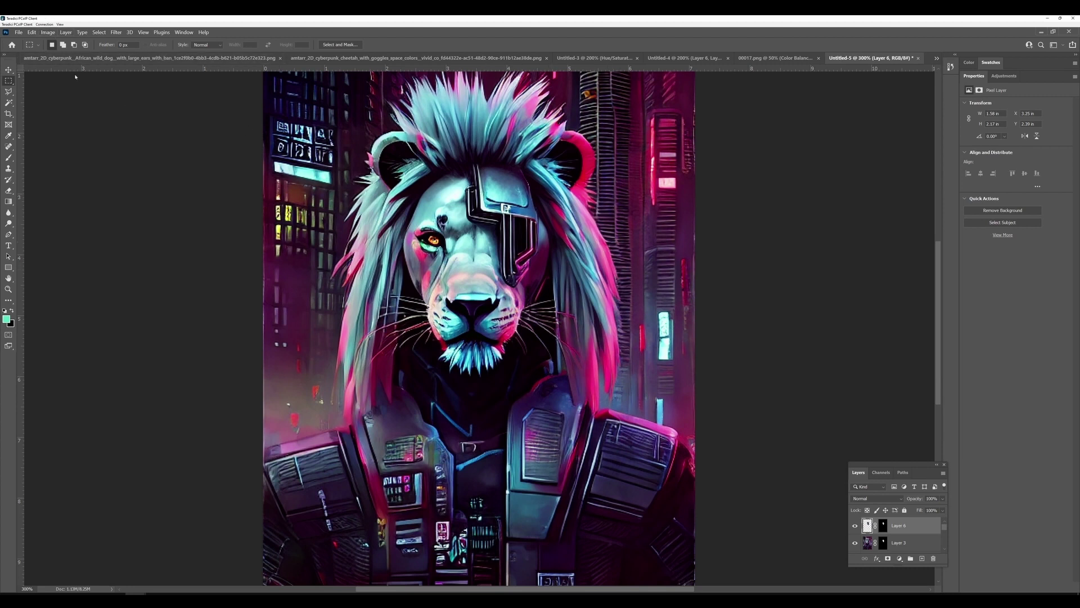
key(ctrl+t)
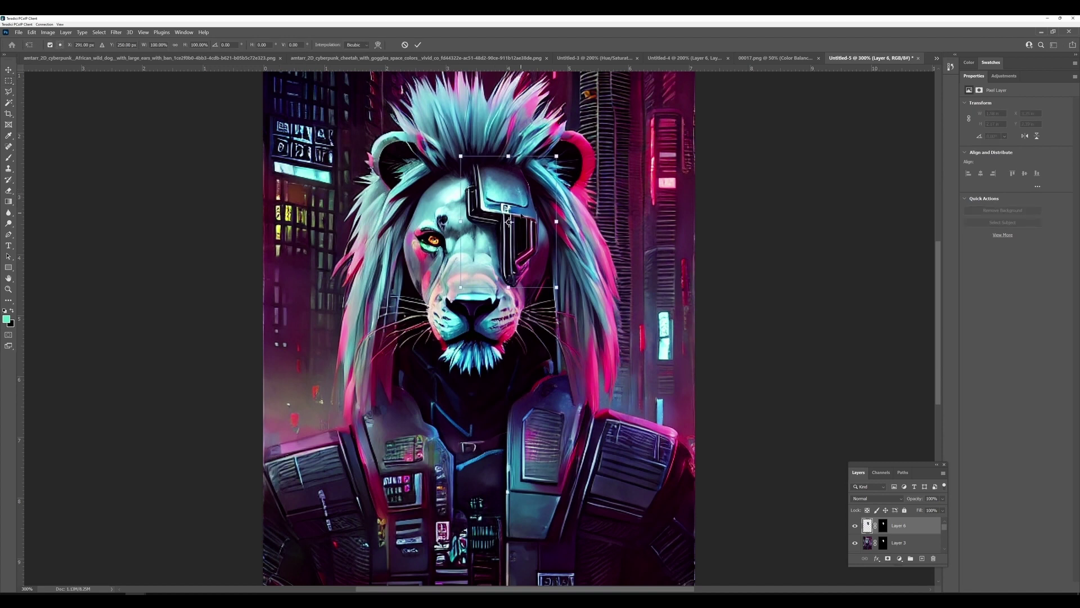
key(Return)
key(m)
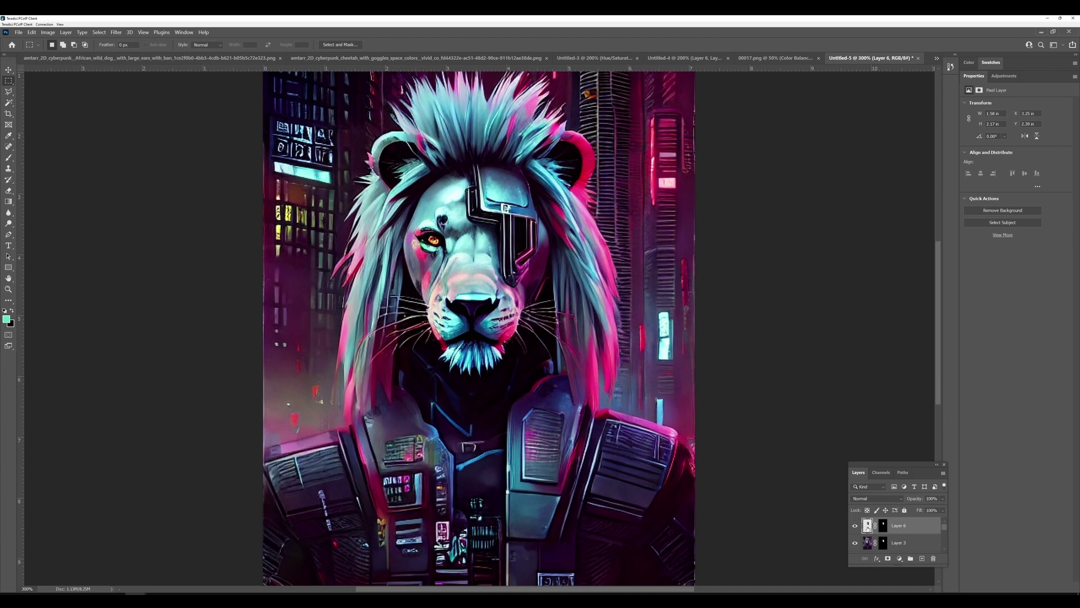
Warp the copied eyepatch on Layer 6, bulging its outer edge toward the mane and stretching its lower end slightly downward.
key(ctrl+t)
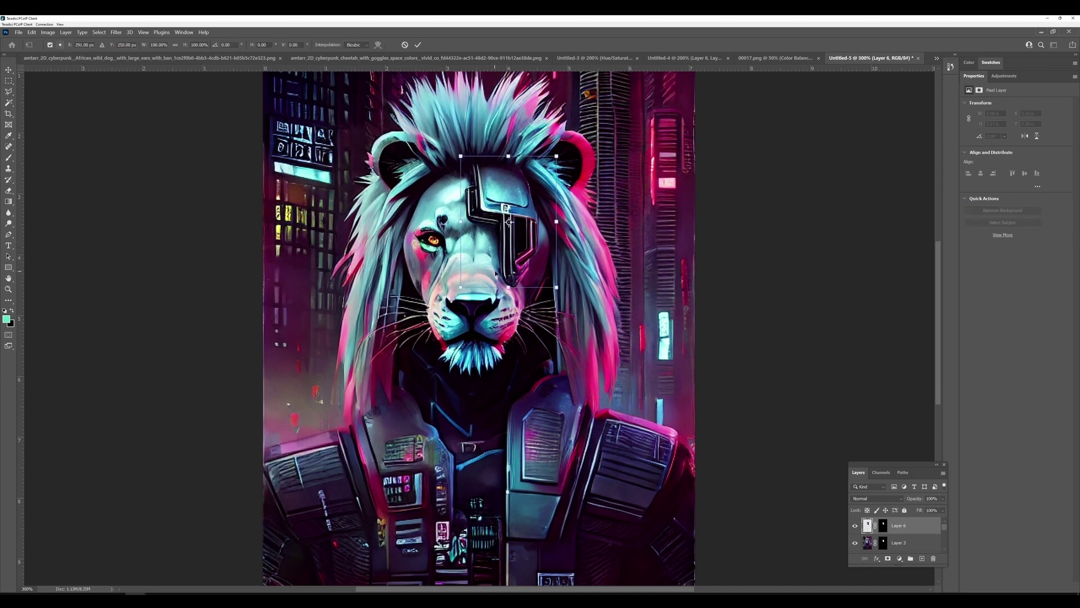
right_click(525, 246)
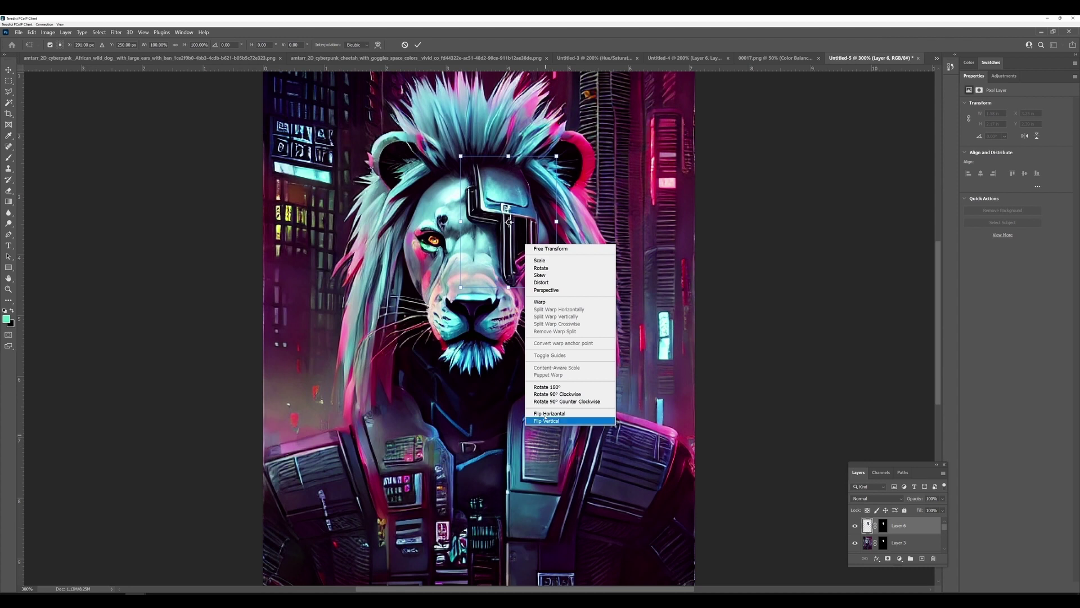
click(541, 302)
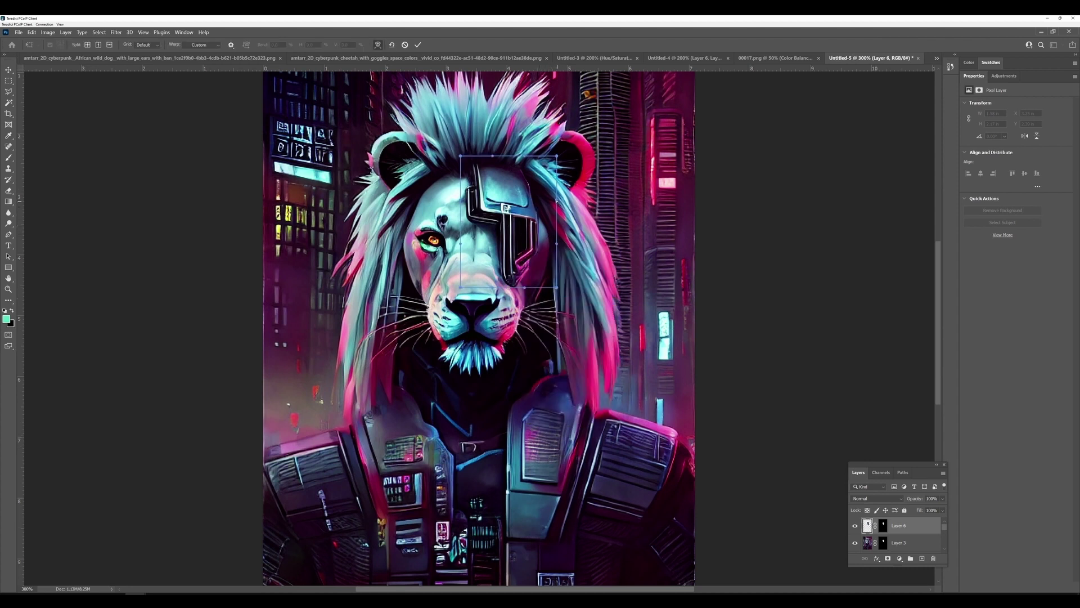
drag(557, 201, 606, 248)
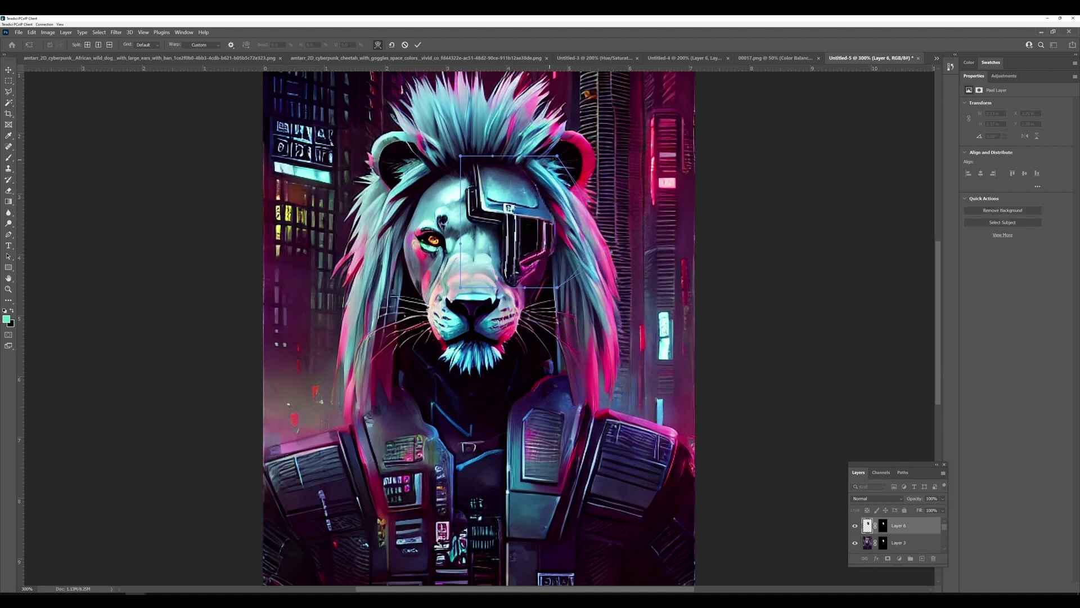
drag(576, 139, 558, 131)
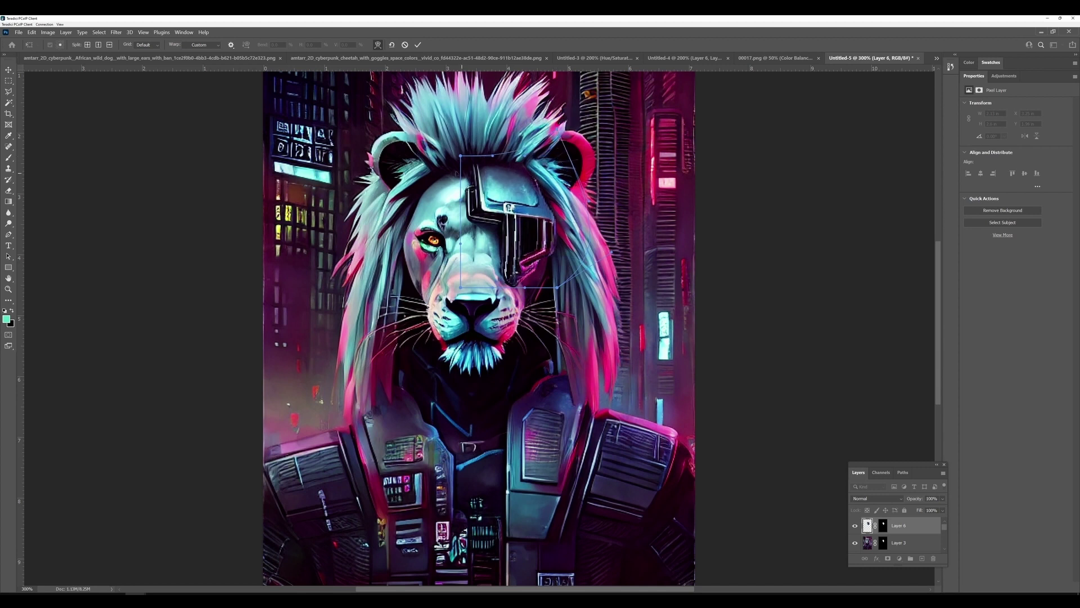
drag(461, 156, 457, 160)
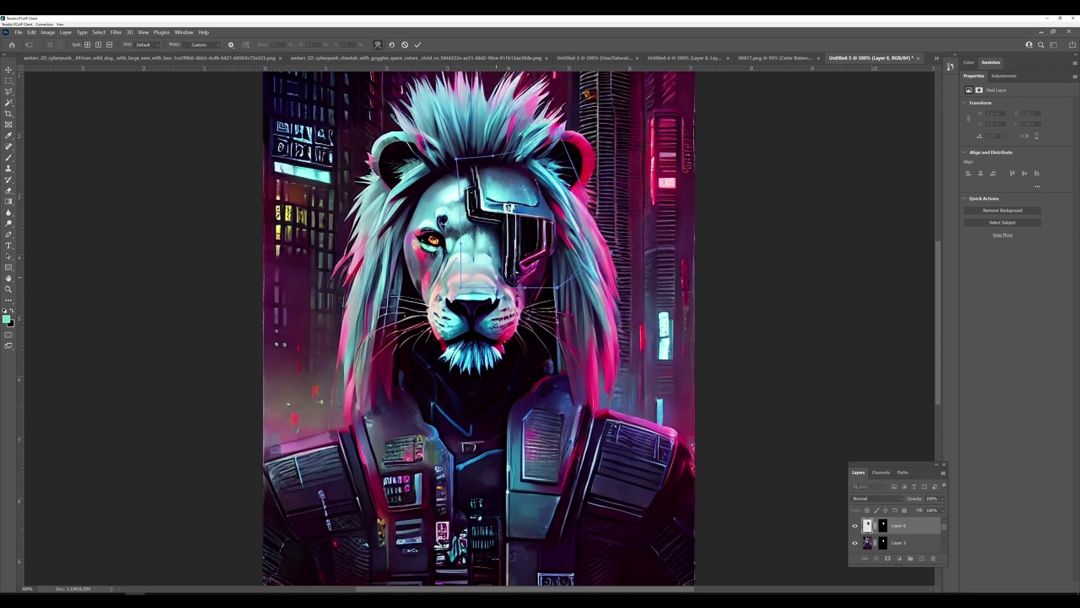
drag(525, 288, 539, 300)
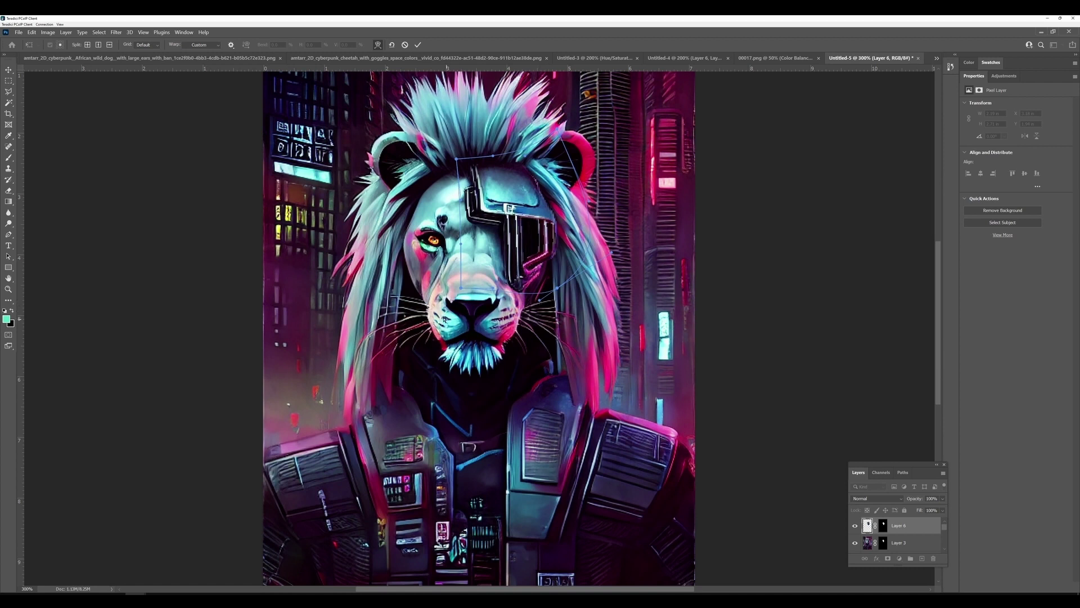
key(Return)
key(m)
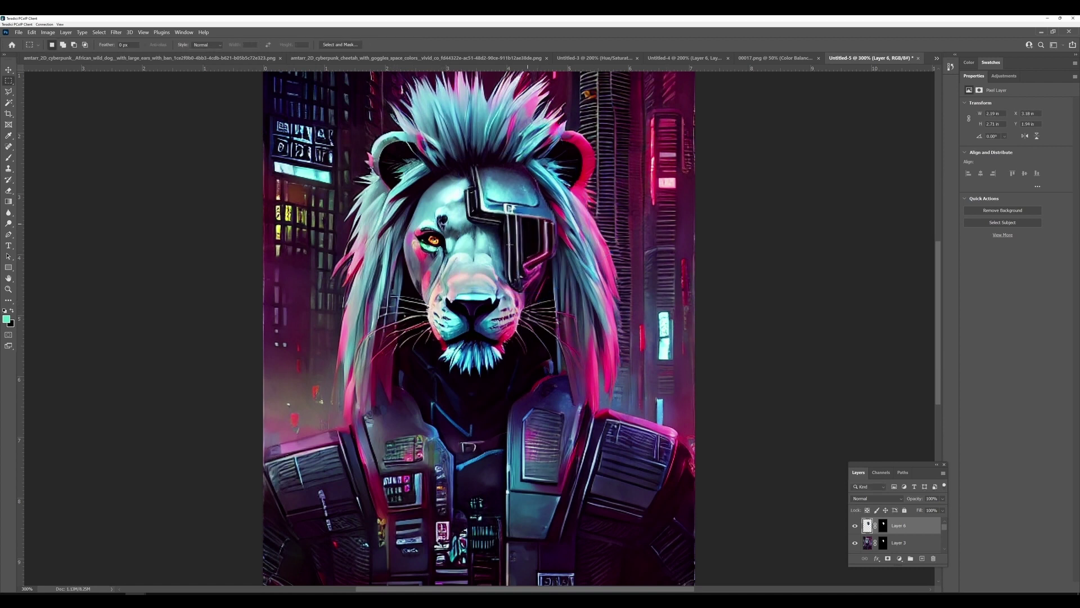
Add a new layer above Layer 6 and paint the eyepatch's dark lens with pink sampled from the mane, using a smaller brush.
scroll(479, 326, up, 1)
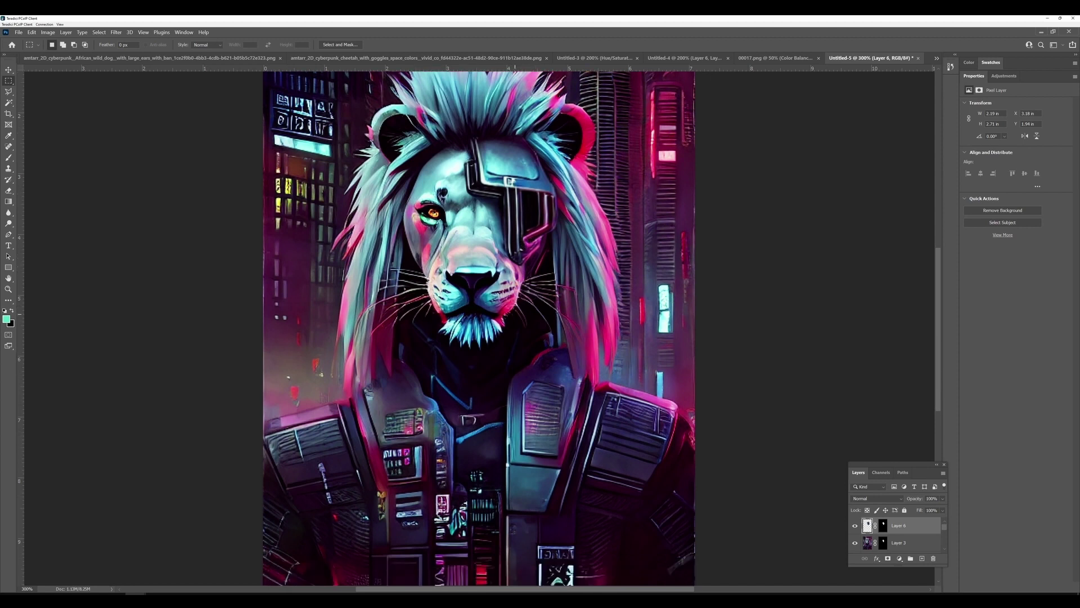
click(923, 558)
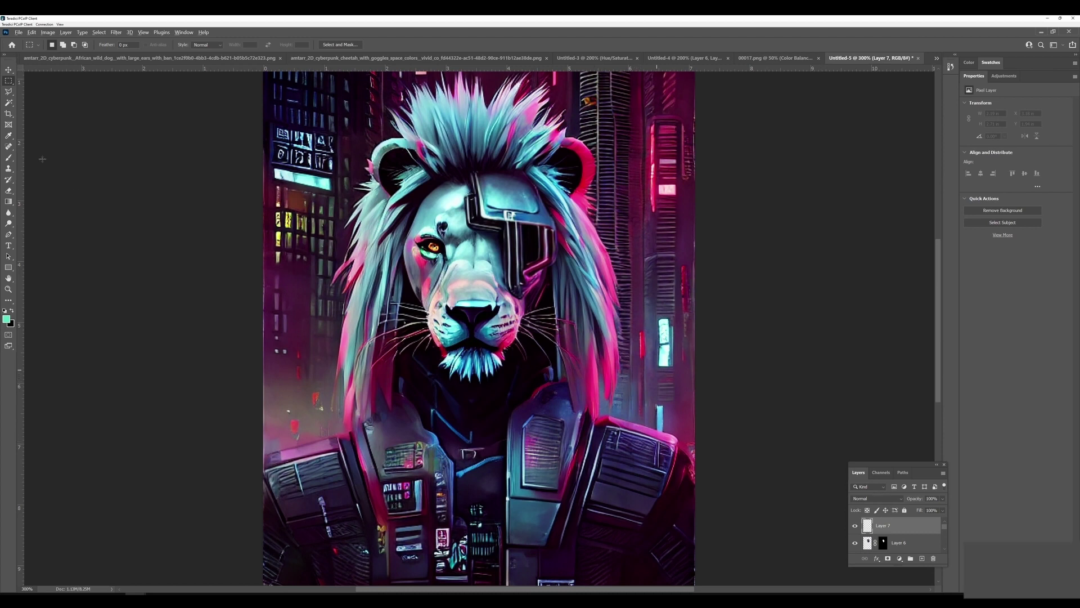
click(8, 159)
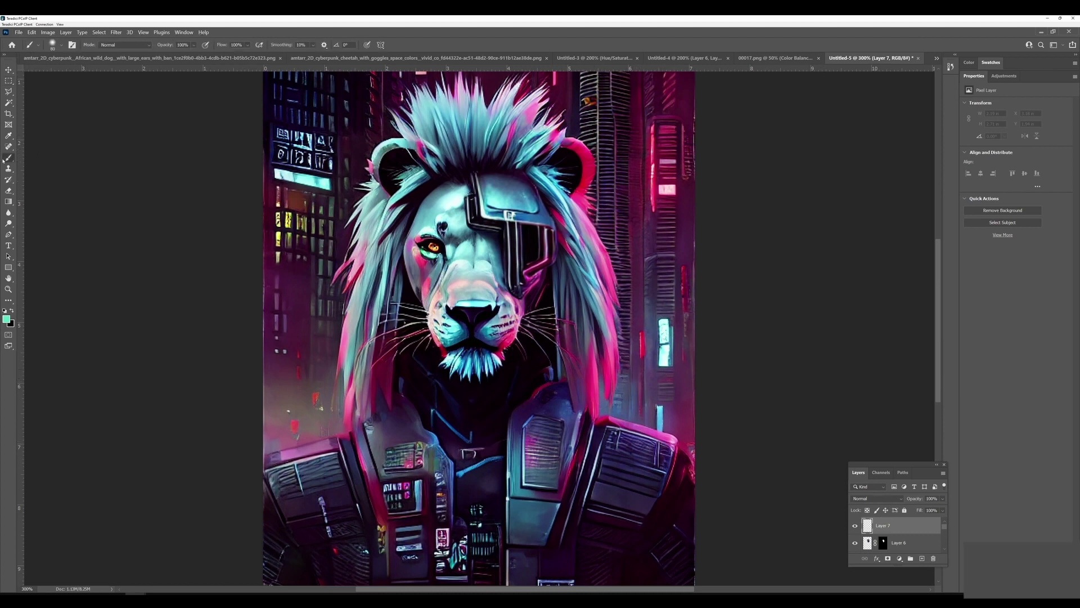
alt+click(612, 361)
key(bracketleft)
key(bracketleft)
key(bracketleft)
key(bracketleft)
key(bracketleft)
key(bracketleft)
key(bracketleft)
key(bracketleft)
key(bracketleft)
drag(530, 232, 530, 255)
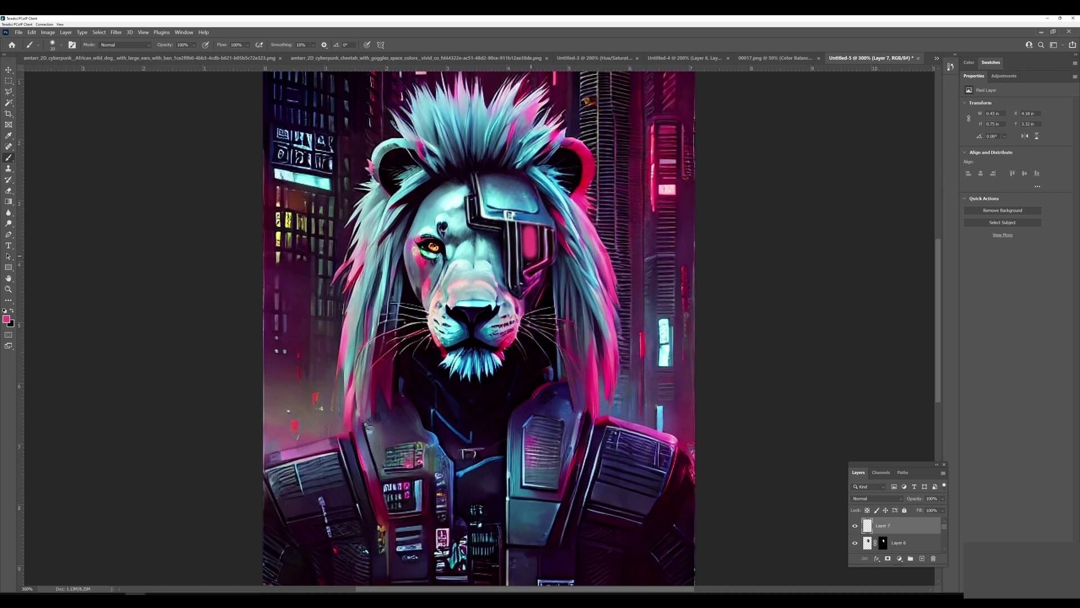
key(ctrl+z)
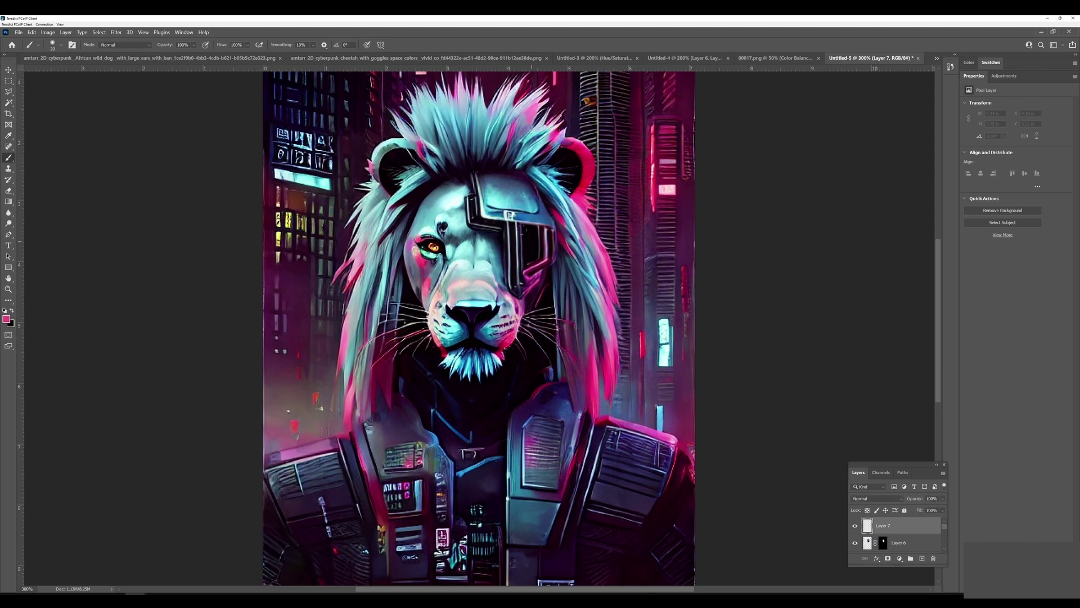
drag(529, 232, 530, 256)
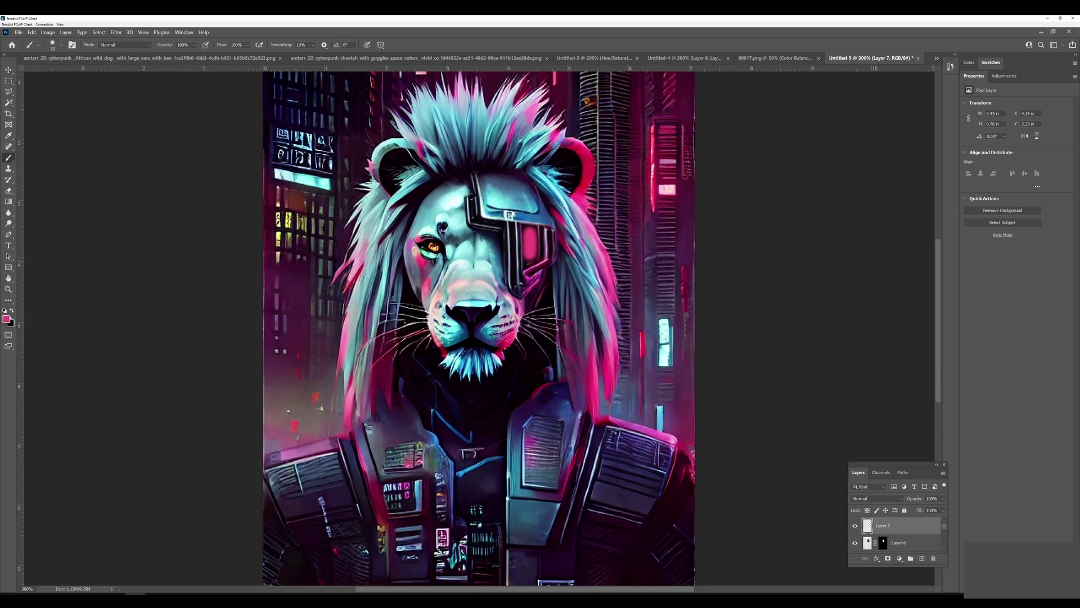
Build up the lens glow with a lighter pink (#ff70a2) and a near-white highlight at its centre.
click(6, 319)
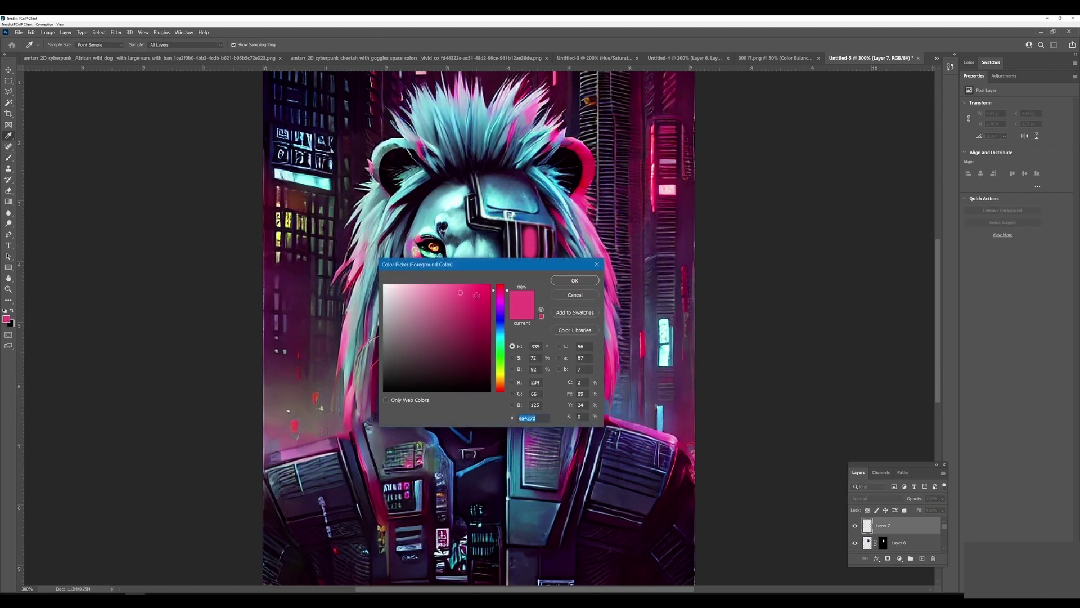
mouse_move(476, 296)
mouse_down()
mouse_move(467, 275)
mouse_move(444, 270)
mouse_up()
click(570, 281)
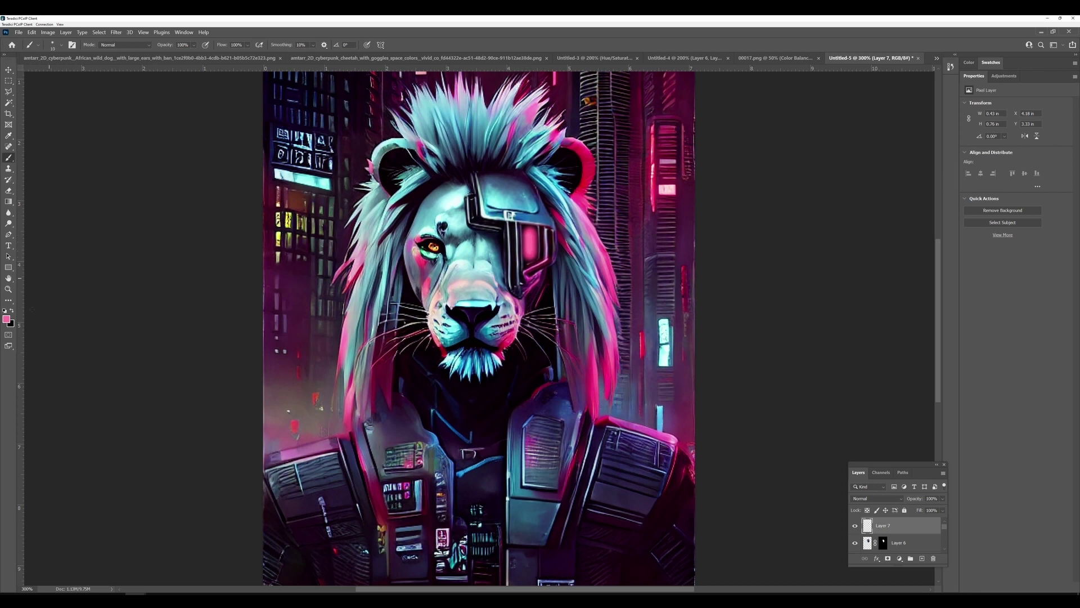
click(8, 319)
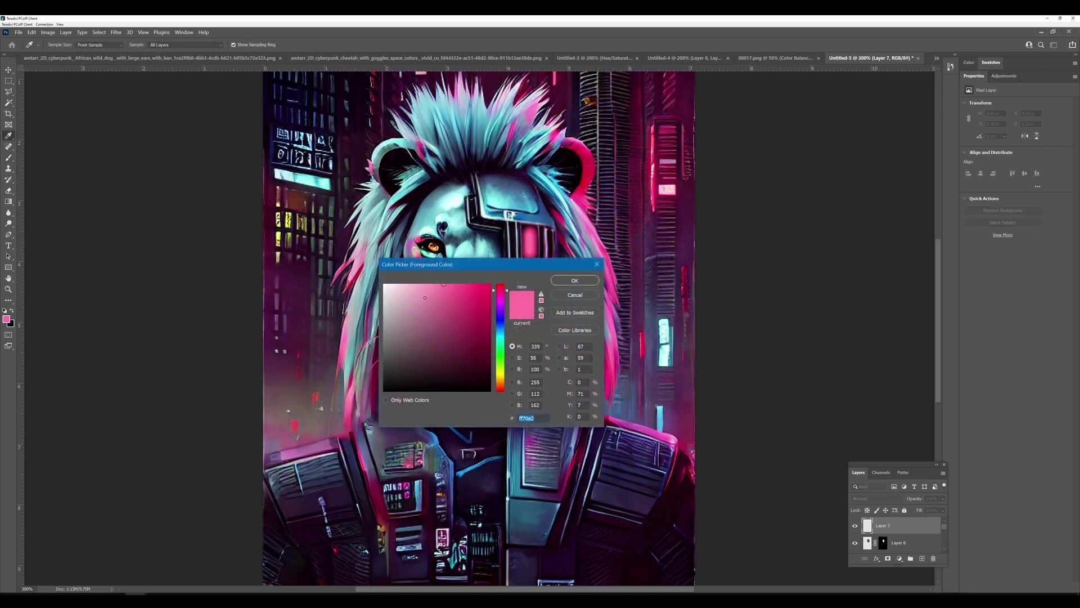
drag(425, 297, 387, 278)
click(574, 280)
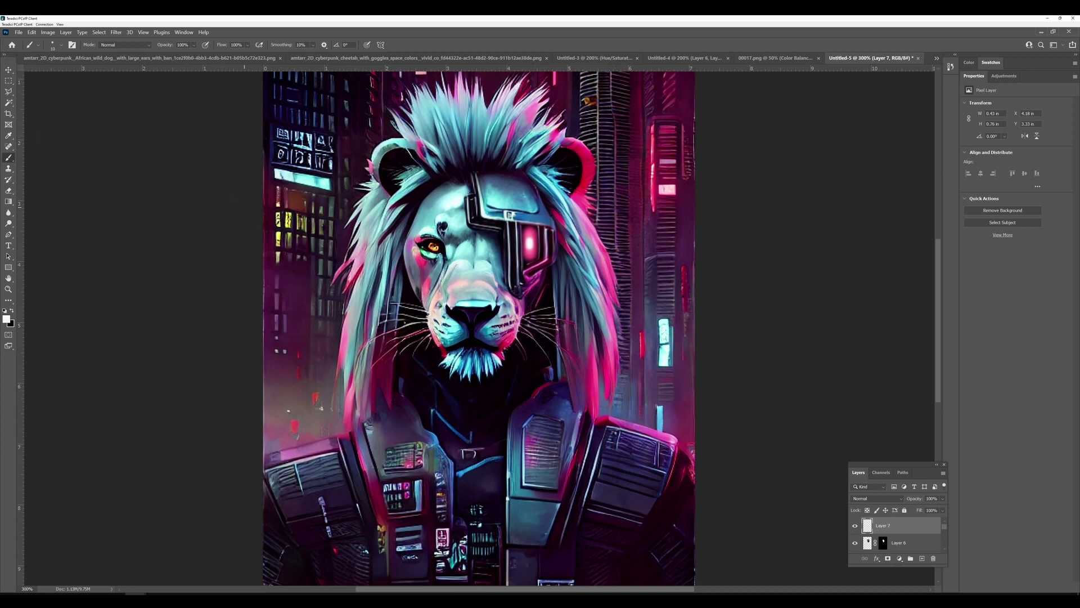
Compare the portrait with and without Layer 5 beneath the glowing eyepatch, and leave Layer 5 visible.
scroll(478, 328, up, 2)
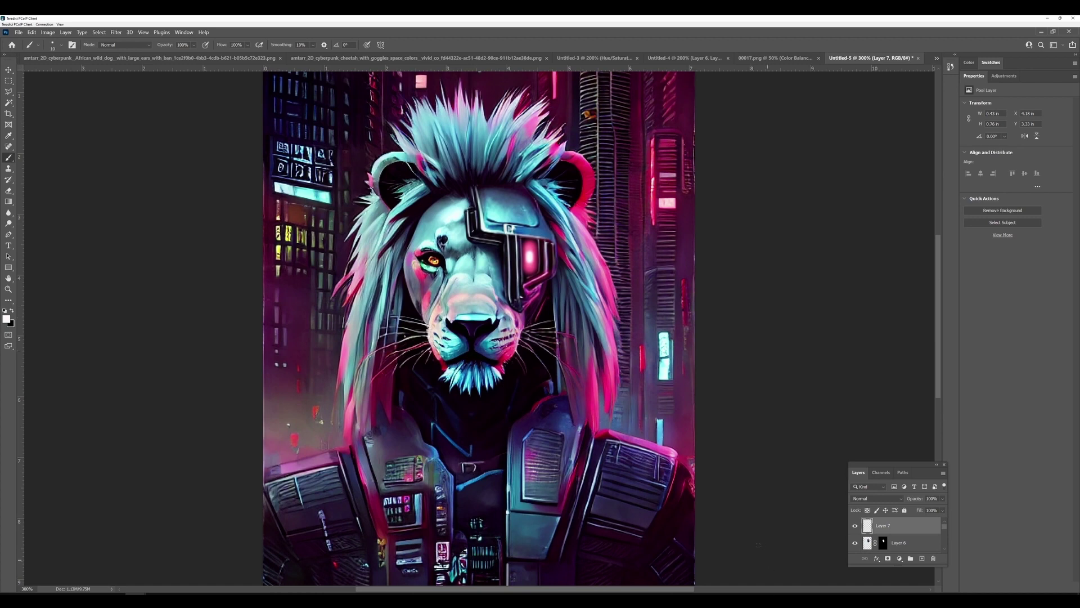
scroll(859, 532, down, 3)
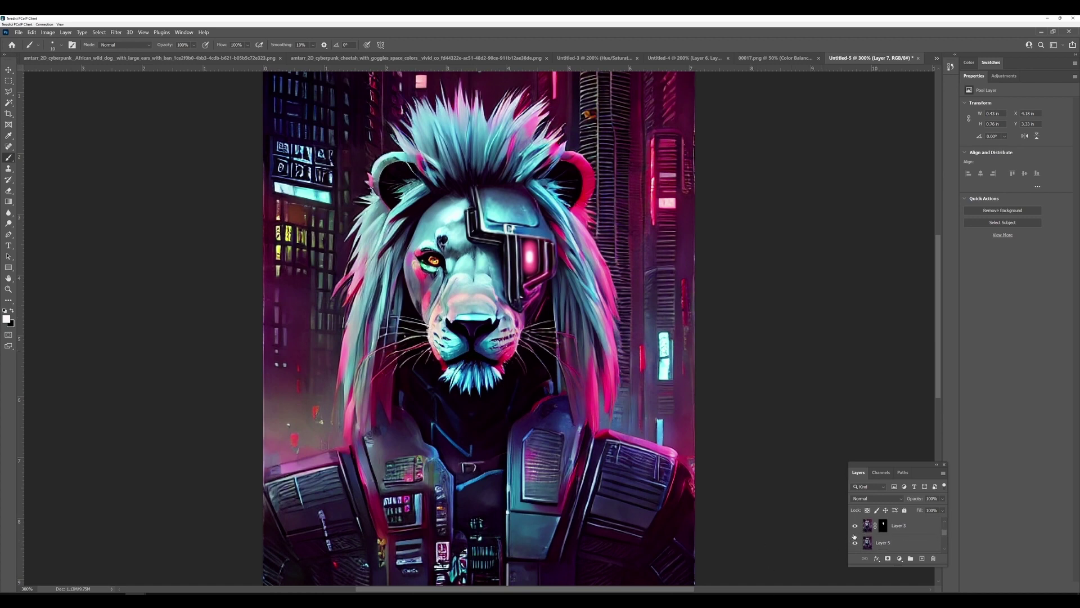
click(855, 546)
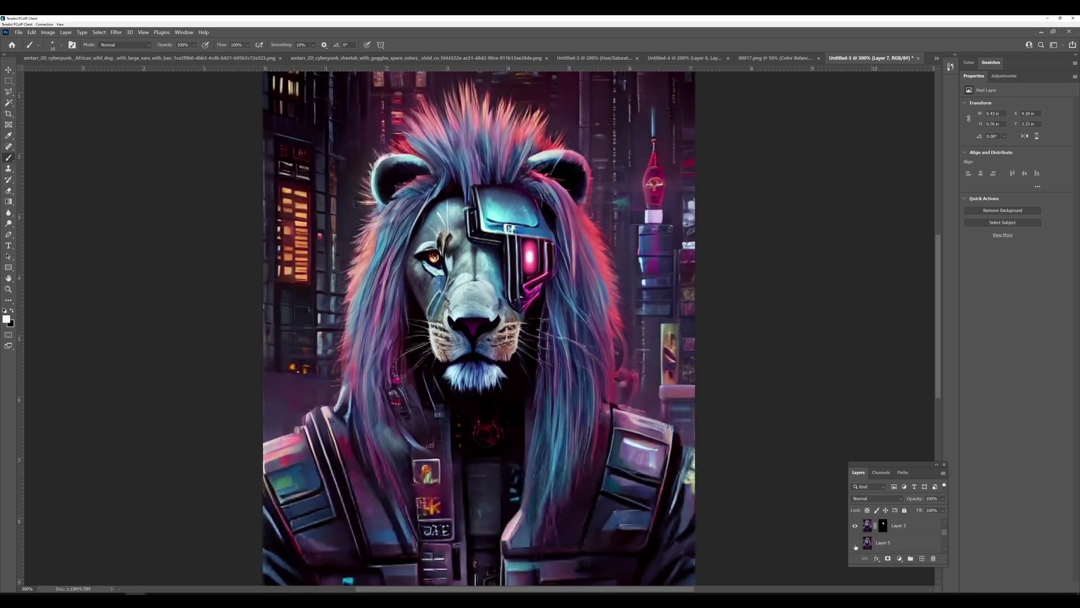
click(855, 544)
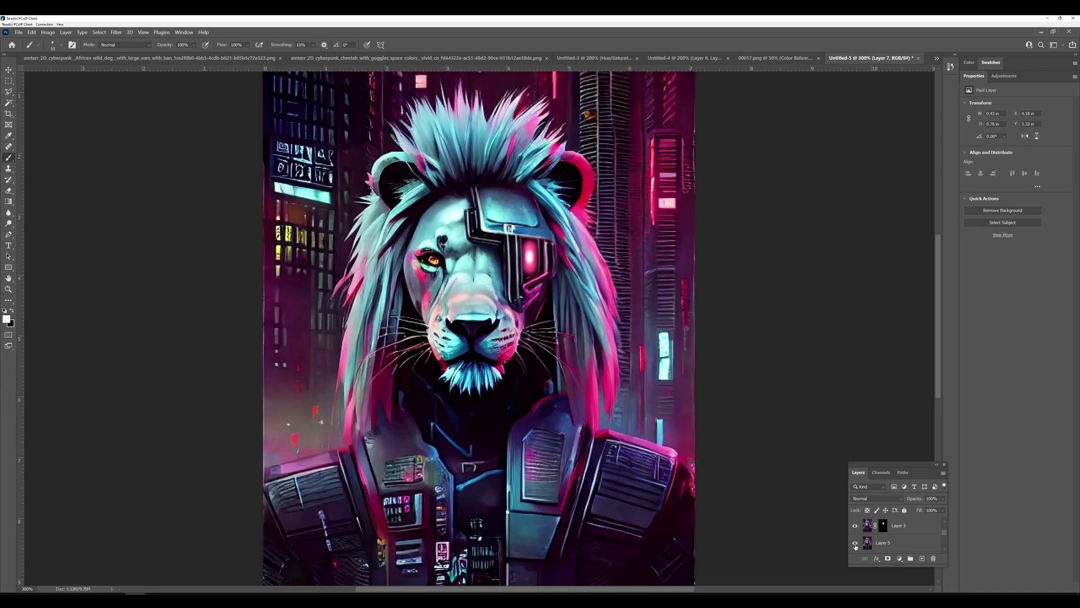
click(855, 545)
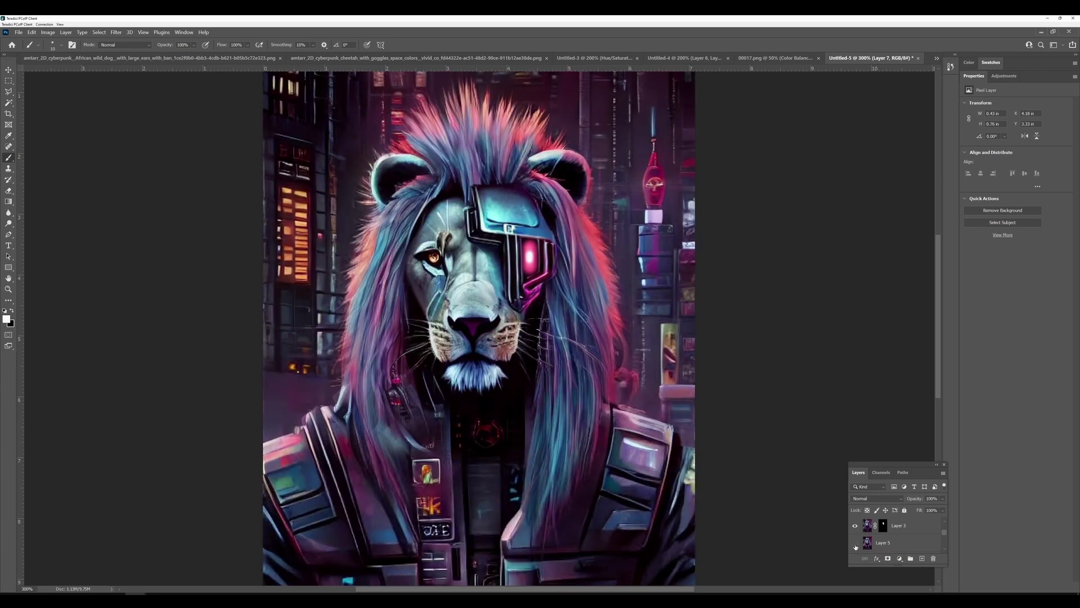
click(855, 544)
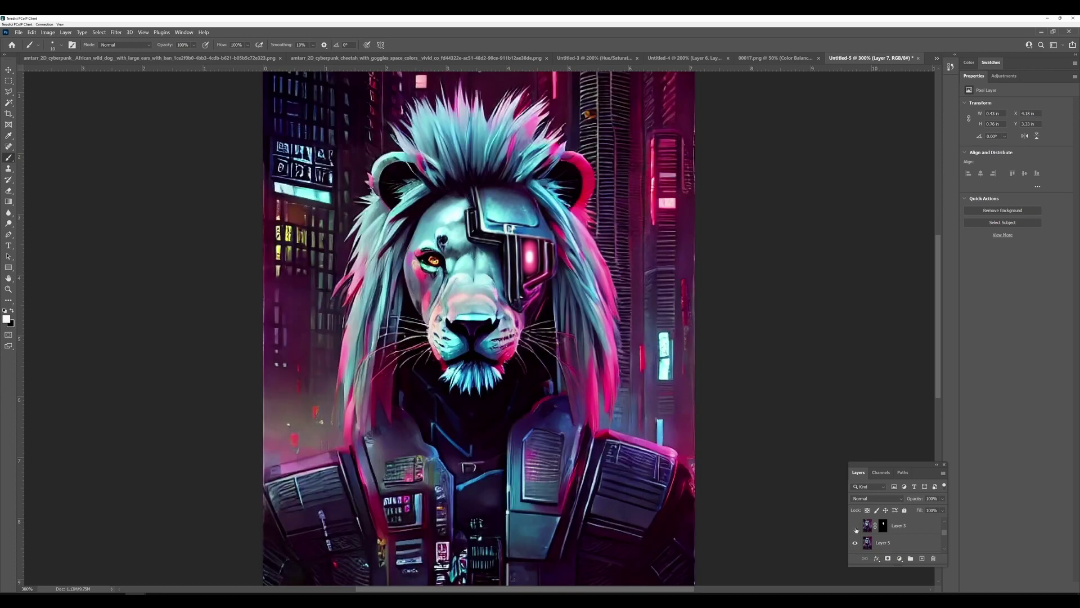
Hide the original eyepatch on Layer 3 and the long-maned lion variation beneath Layer 5, checking the painted glow layer's visibility.
scroll(855, 529, down, 1)
scroll(856, 529, up, 2)
click(856, 544)
click(855, 544)
scroll(855, 530, up, 1)
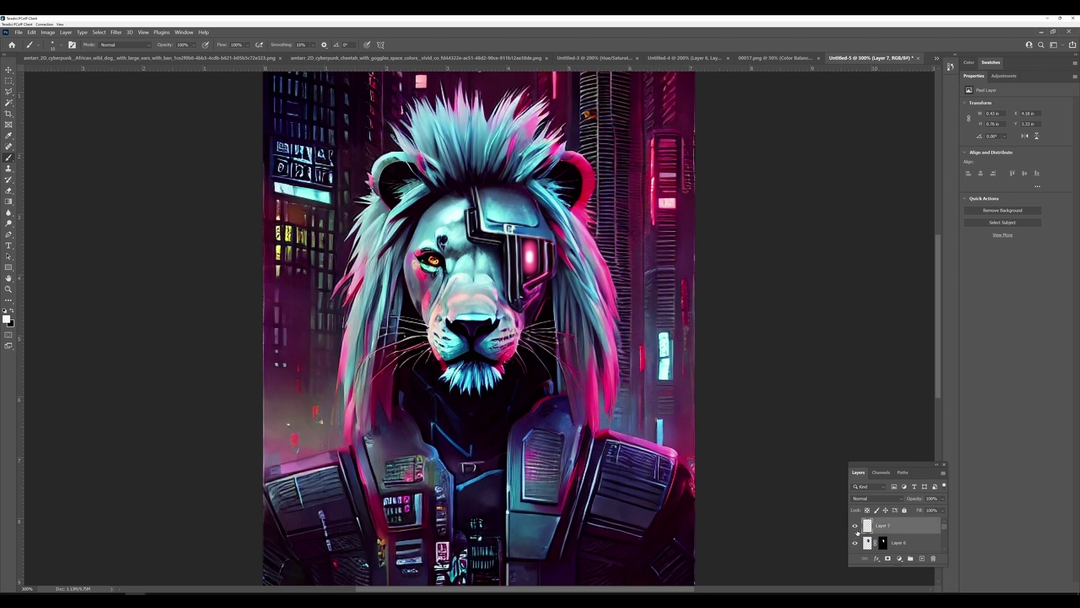
click(857, 527)
click(858, 527)
scroll(858, 529, down, 3)
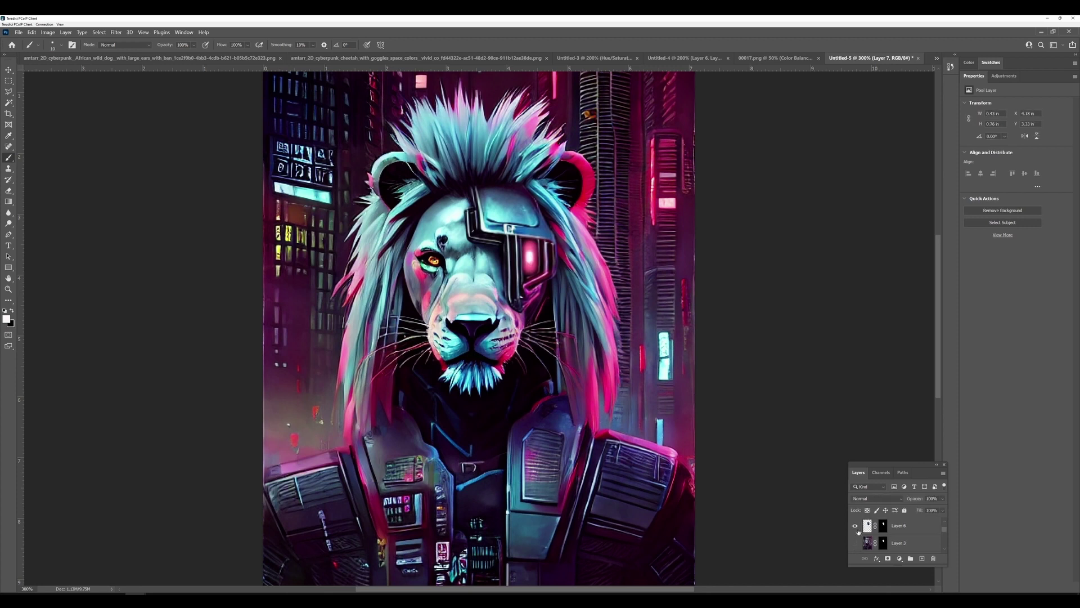
Compare Layer 5's lion with the teal-and-pink variation beneath it by repeatedly toggling Layer 5, and leave it visible.
click(857, 543)
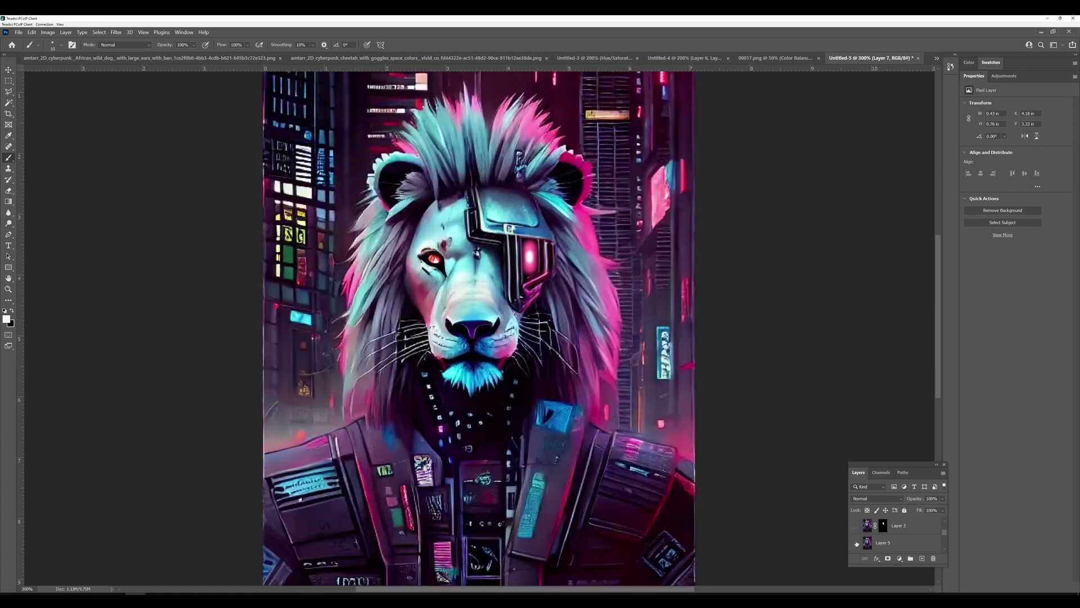
click(857, 542)
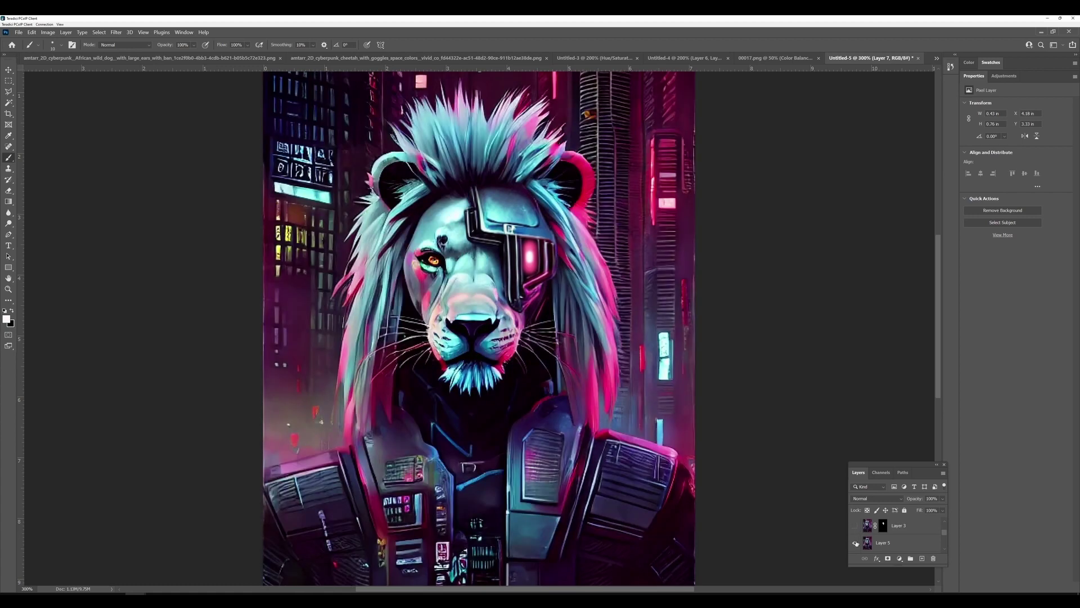
click(856, 543)
click(857, 543)
click(856, 543)
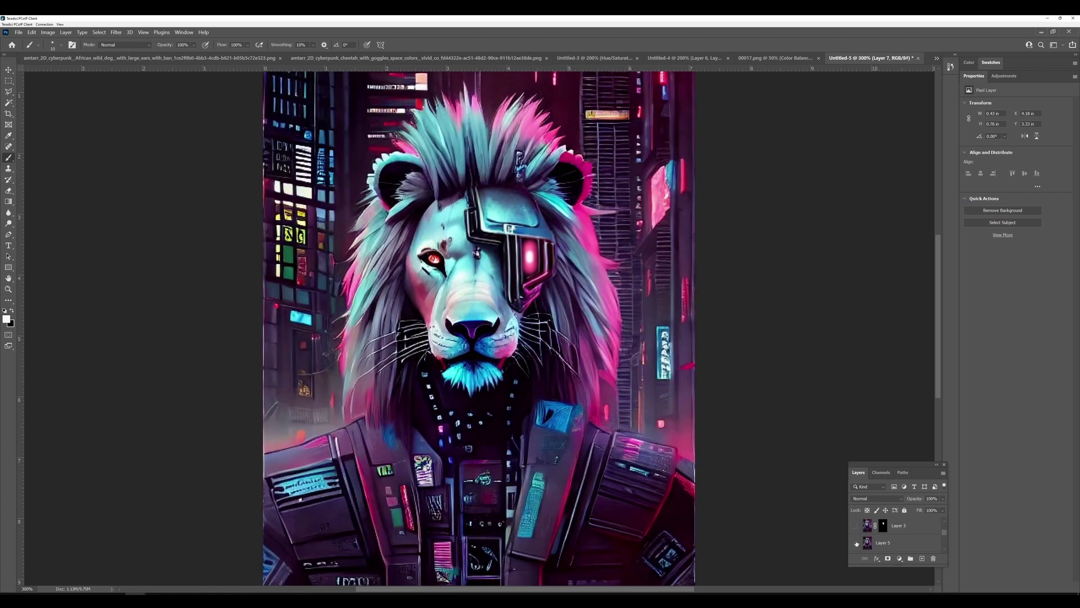
click(856, 542)
click(857, 542)
click(856, 543)
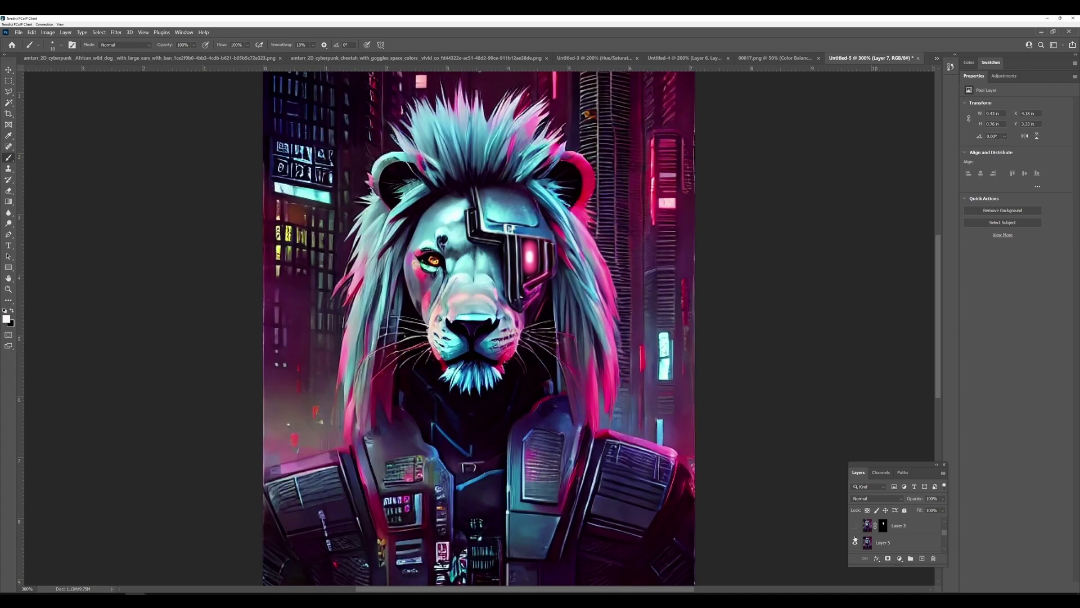
Add a layer mask to Layer 5 and limit it to the lion's face and whiskers using a filled Polygonal Lasso selection and mask inversion.
click(886, 542)
click(888, 559)
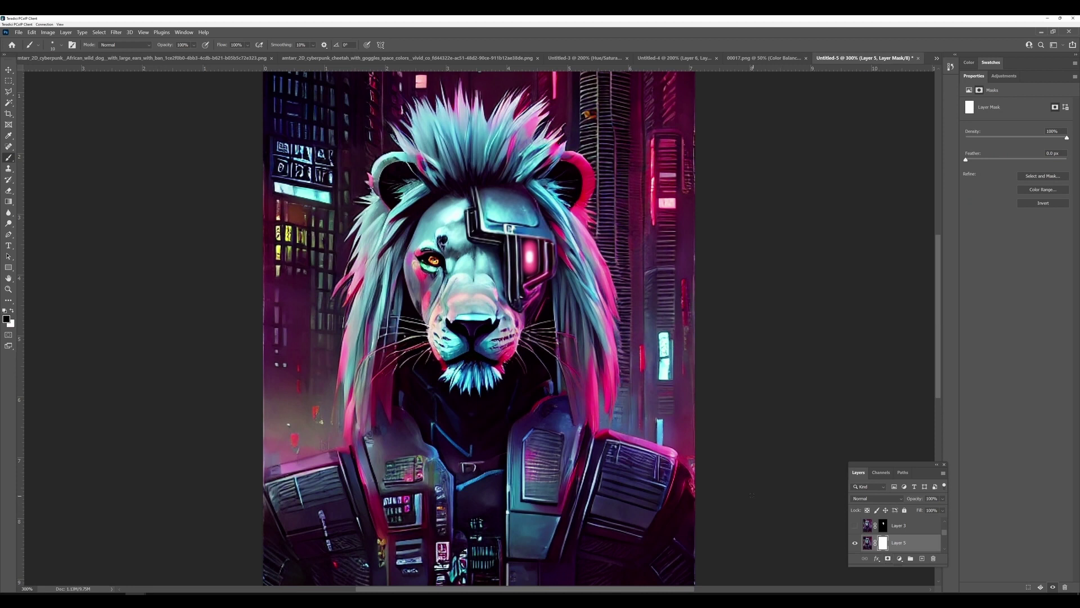
scroll(750, 492, up, 2)
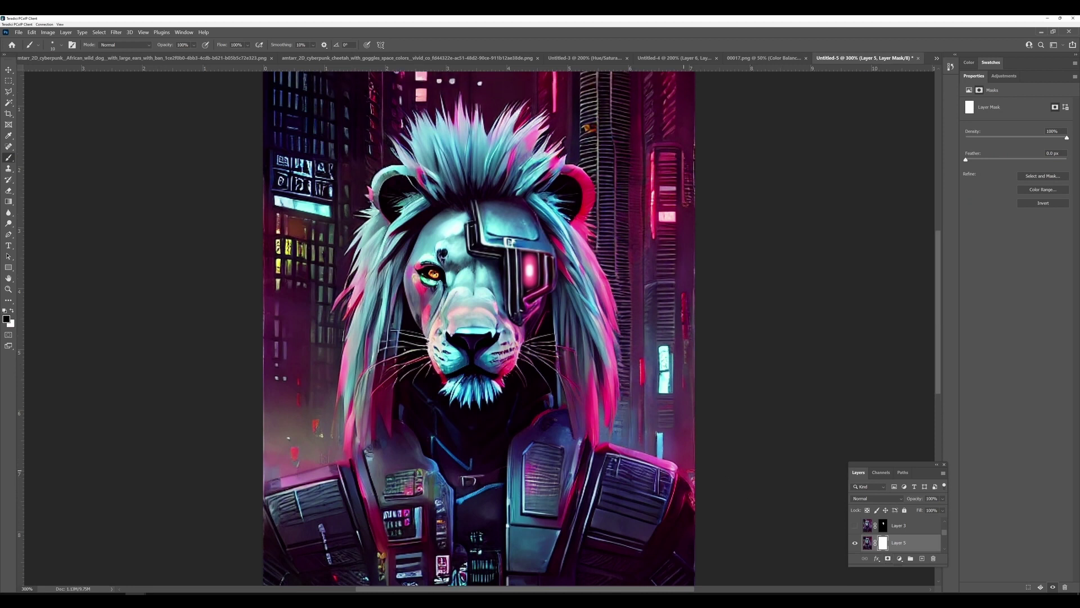
click(9, 92)
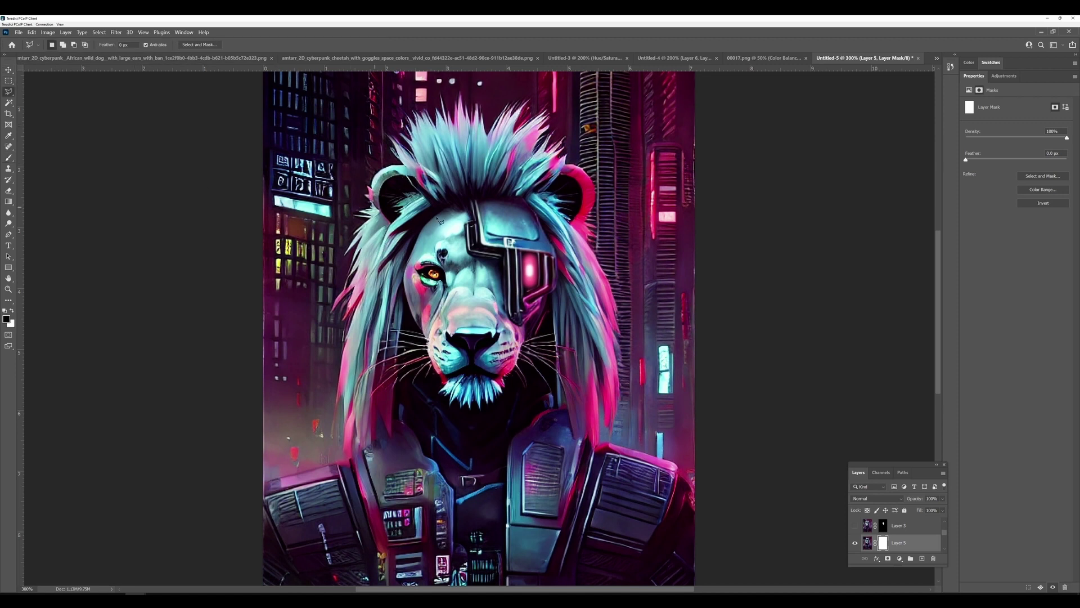
mouse_move(459, 204)
mouse_down()
mouse_move(417, 242)
mouse_move(410, 272)
mouse_move(427, 230)
mouse_move(404, 282)
mouse_move(421, 336)
mouse_move(410, 298)
mouse_move(416, 335)
mouse_move(376, 343)
mouse_move(359, 403)
mouse_move(415, 397)
mouse_move(429, 383)
mouse_move(464, 423)
mouse_move(502, 419)
mouse_move(523, 388)
mouse_move(588, 397)
mouse_move(585, 354)
mouse_move(554, 321)
mouse_move(560, 290)
mouse_up()
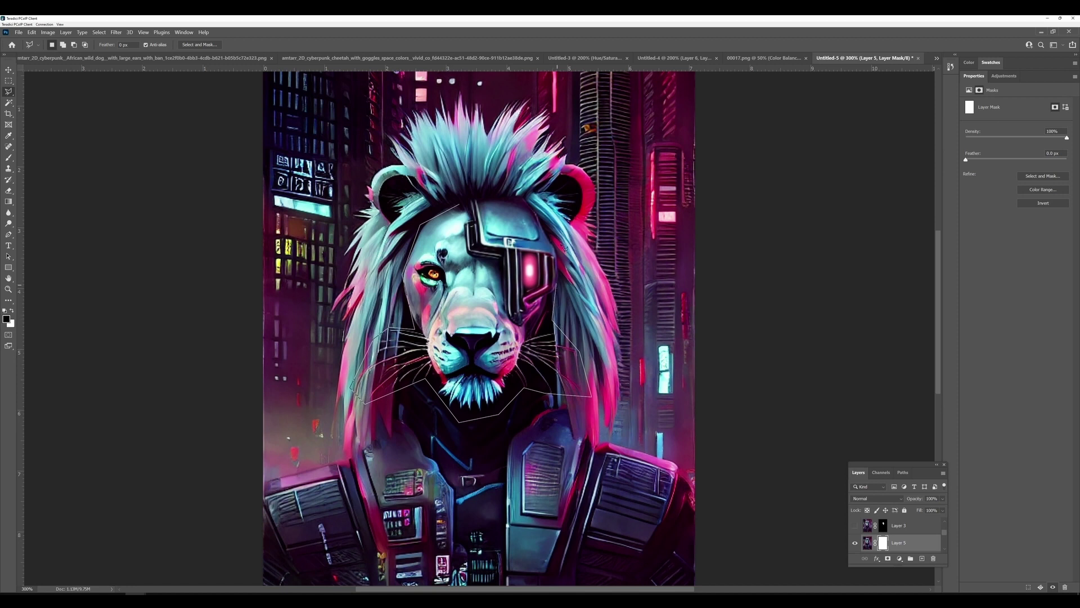
mouse_move(564, 248)
mouse_down()
mouse_move(561, 281)
mouse_move(534, 207)
mouse_move(476, 193)
mouse_move(461, 210)
mouse_up()
key(alt+BackSpace)
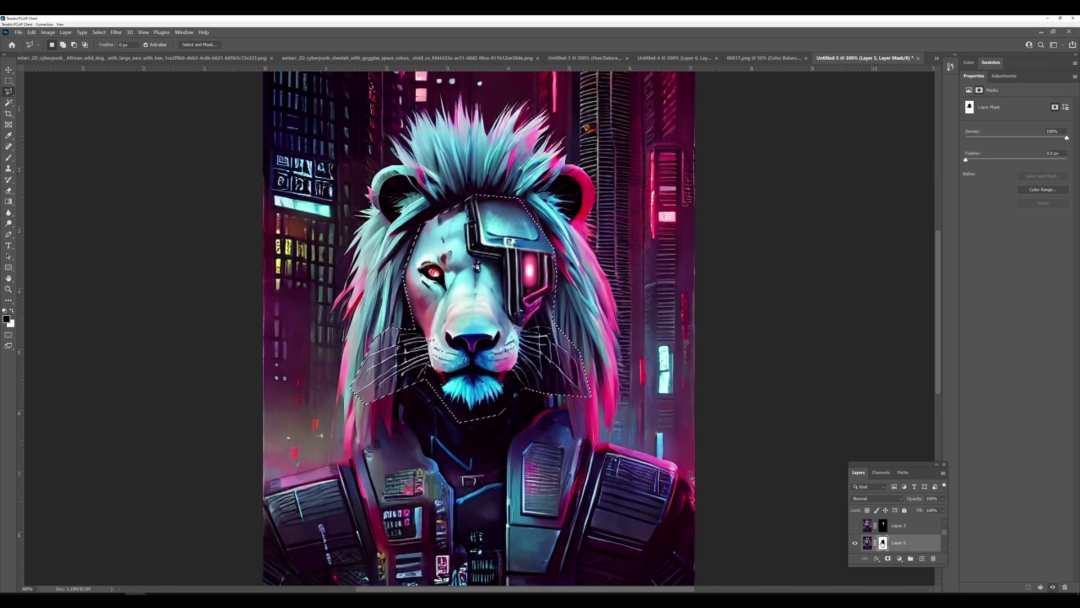
key(ctrl+d)
key(ctrl+i)
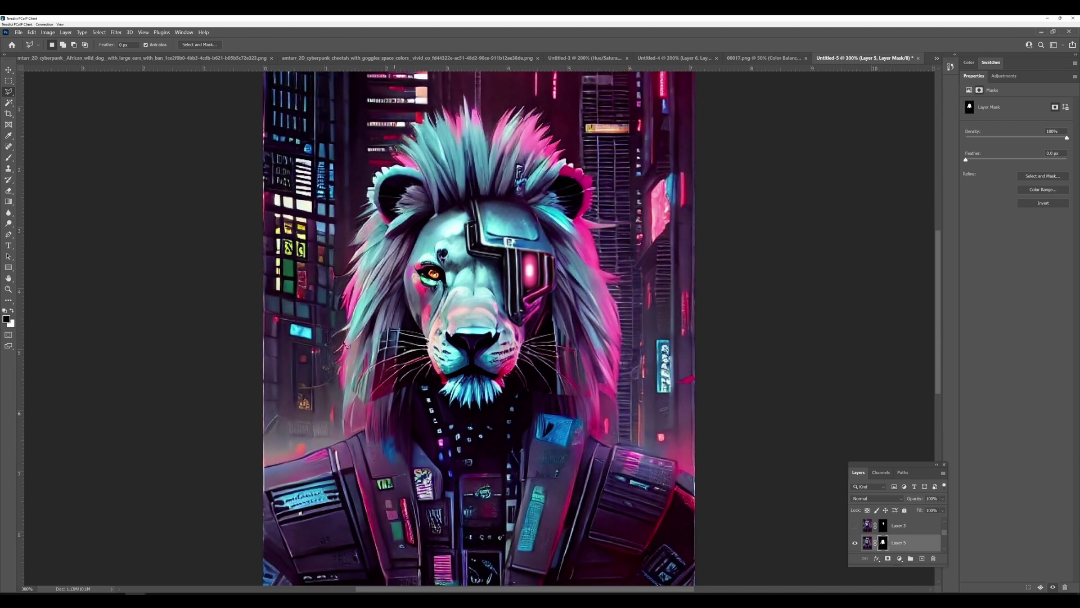
Compare the composite with and without Layer 4 beneath the masked face, and leave Layer 4 visible.
scroll(895, 530, down, 1)
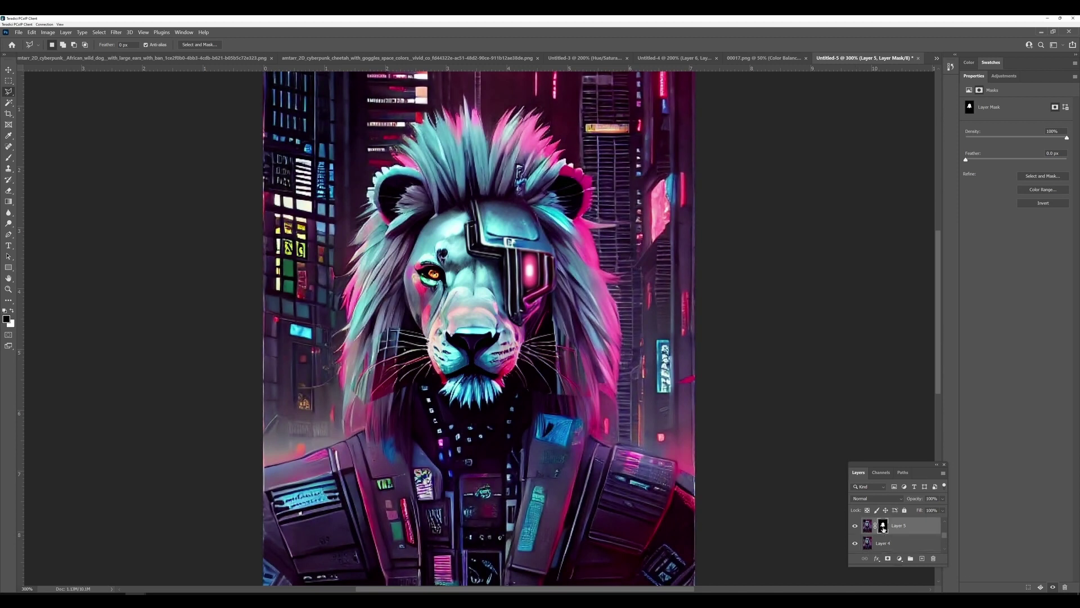
click(855, 545)
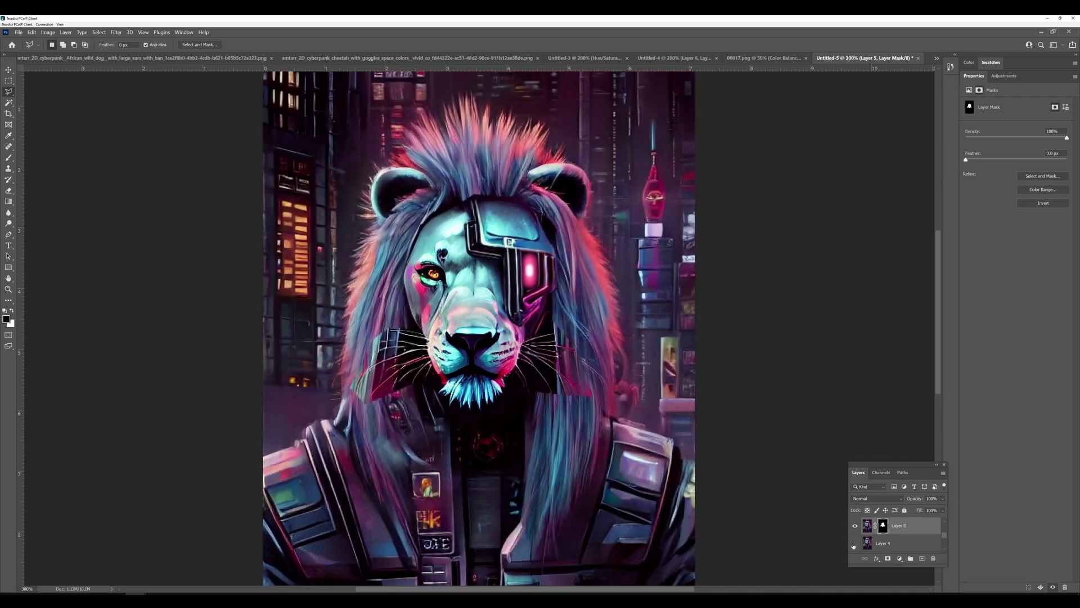
click(855, 546)
click(855, 545)
click(855, 546)
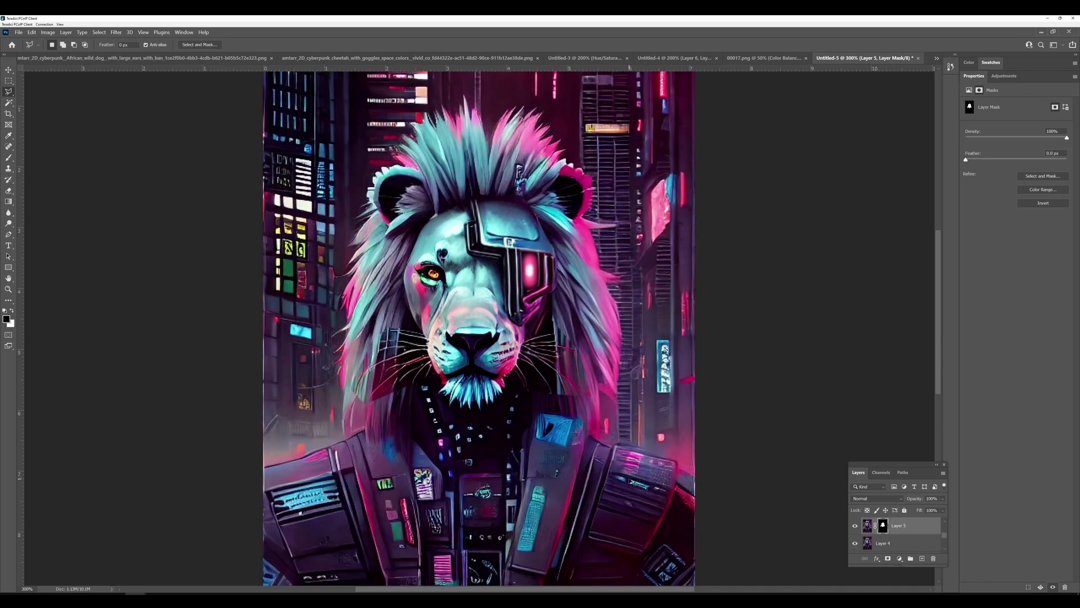
key(ctrl+minus)
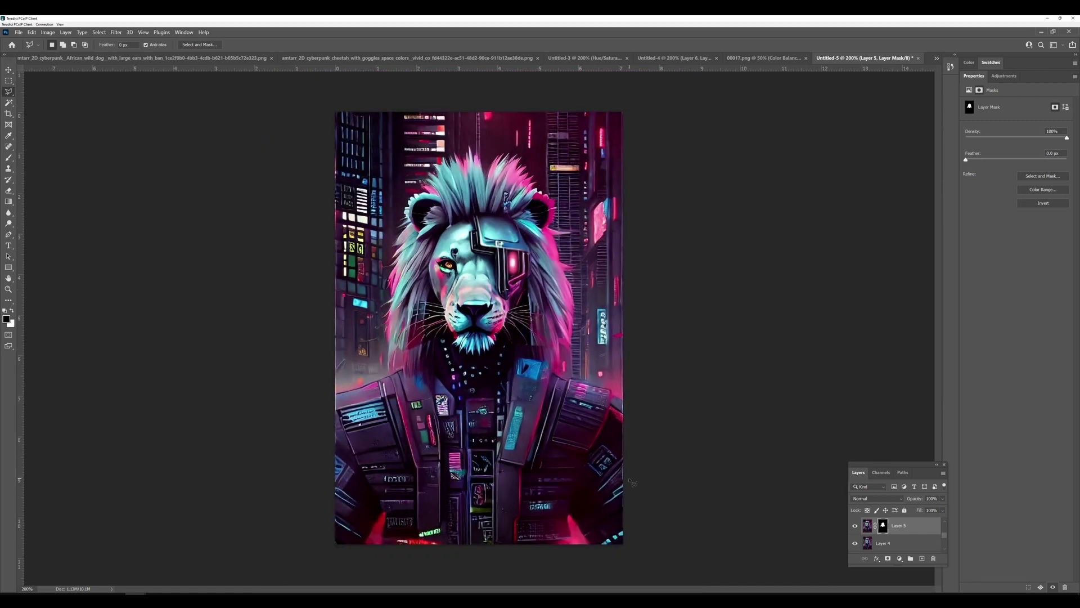
click(856, 544)
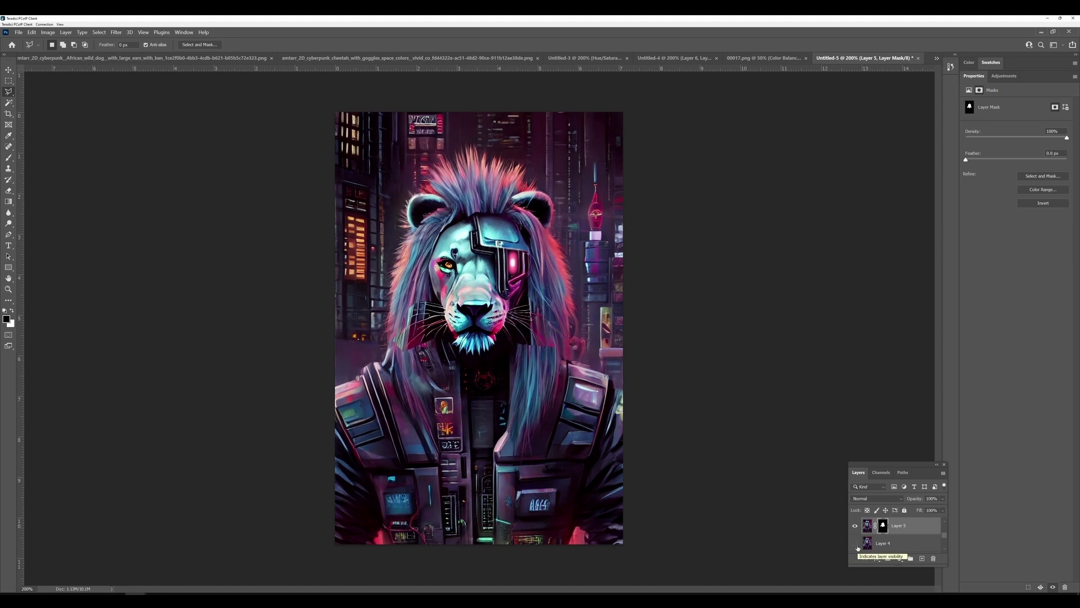
click(856, 545)
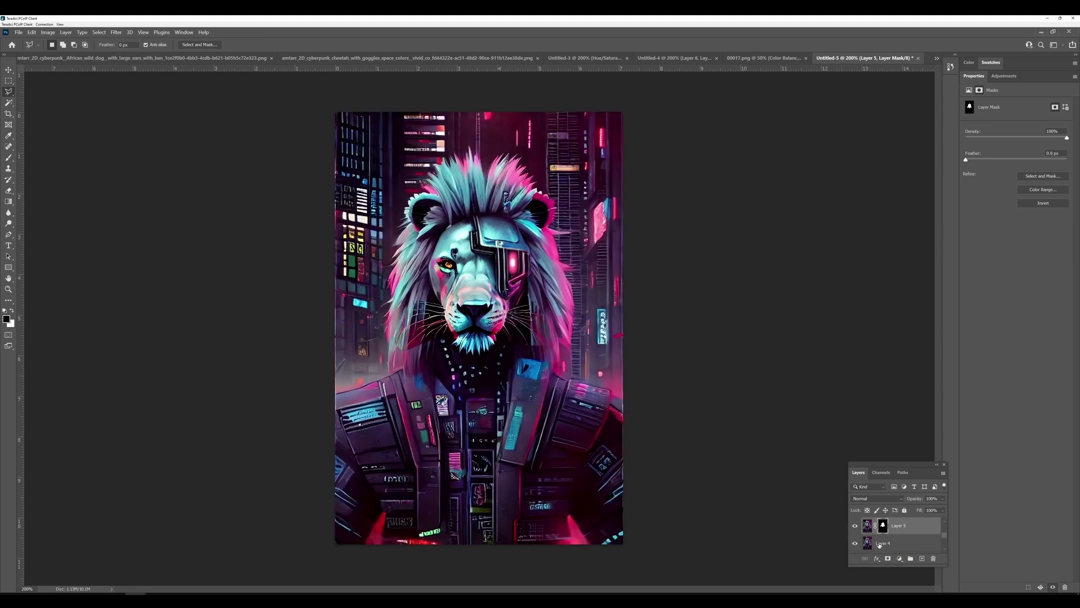
Add a layer mask to Layer 4 and mask out its jacket below the shoulder and collar outline.
click(879, 545)
click(888, 559)
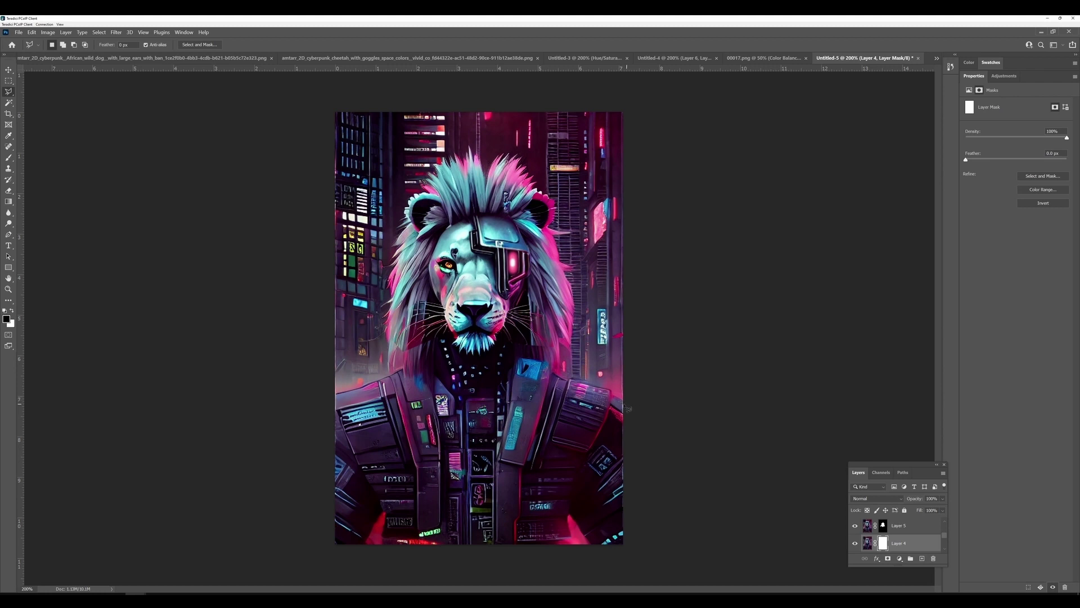
mouse_move(612, 387)
mouse_down()
mouse_move(518, 358)
mouse_move(511, 384)
mouse_move(477, 399)
mouse_move(432, 368)
mouse_move(437, 383)
mouse_move(426, 373)
mouse_move(329, 393)
mouse_move(329, 562)
mouse_move(674, 570)
mouse_move(639, 545)
mouse_move(634, 409)
mouse_move(624, 397)
mouse_up()
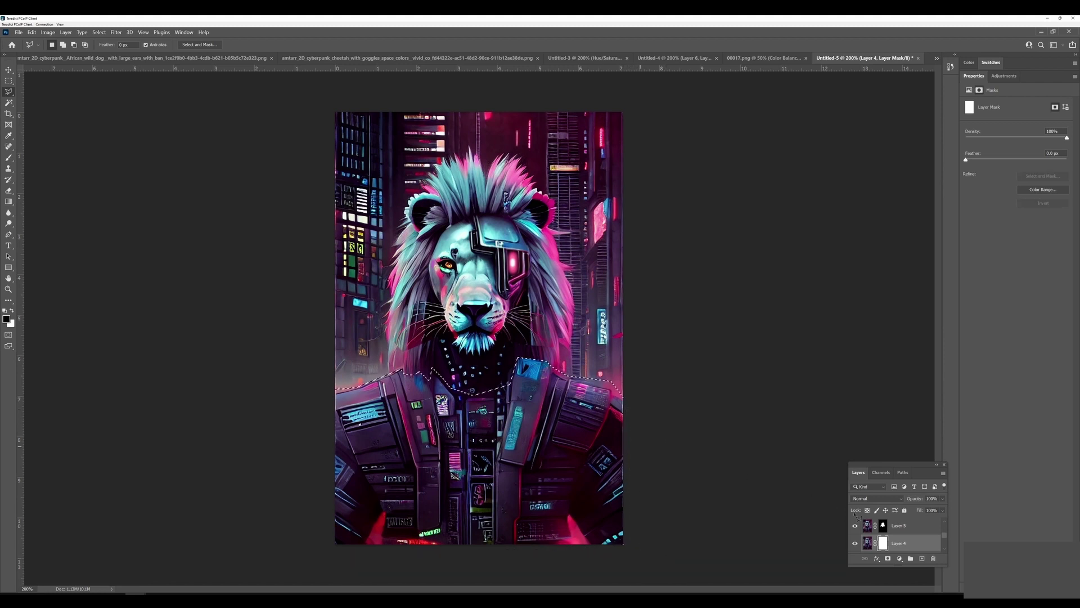
key(alt+BackSpace)
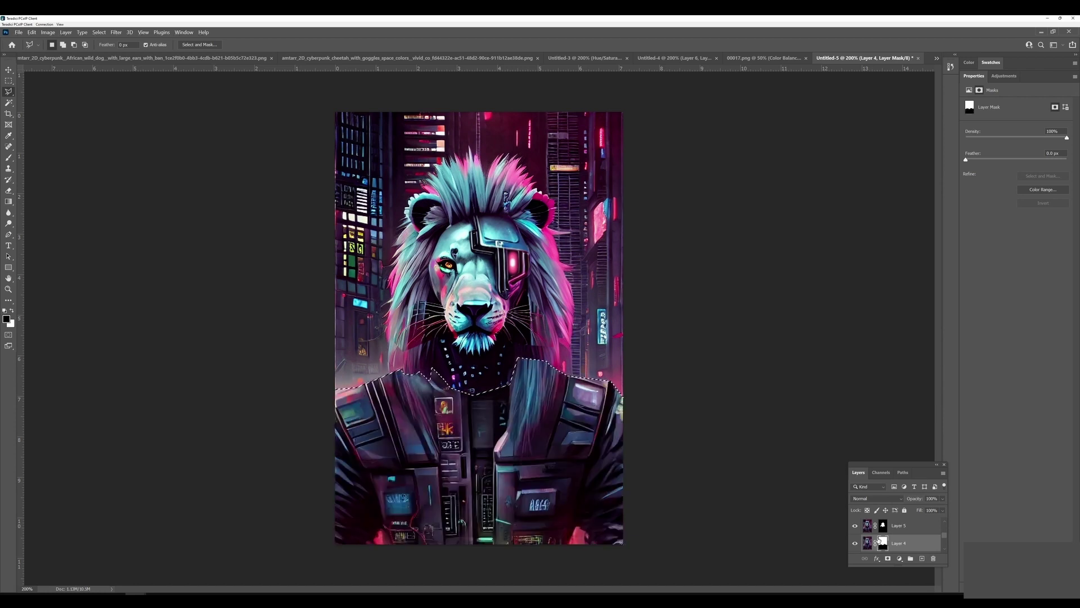
key(ctrl+d)
Check what Layers 1 to 4 contribute by toggling their visibility, leaving Layer 4 visible.
scroll(866, 540, up, 2)
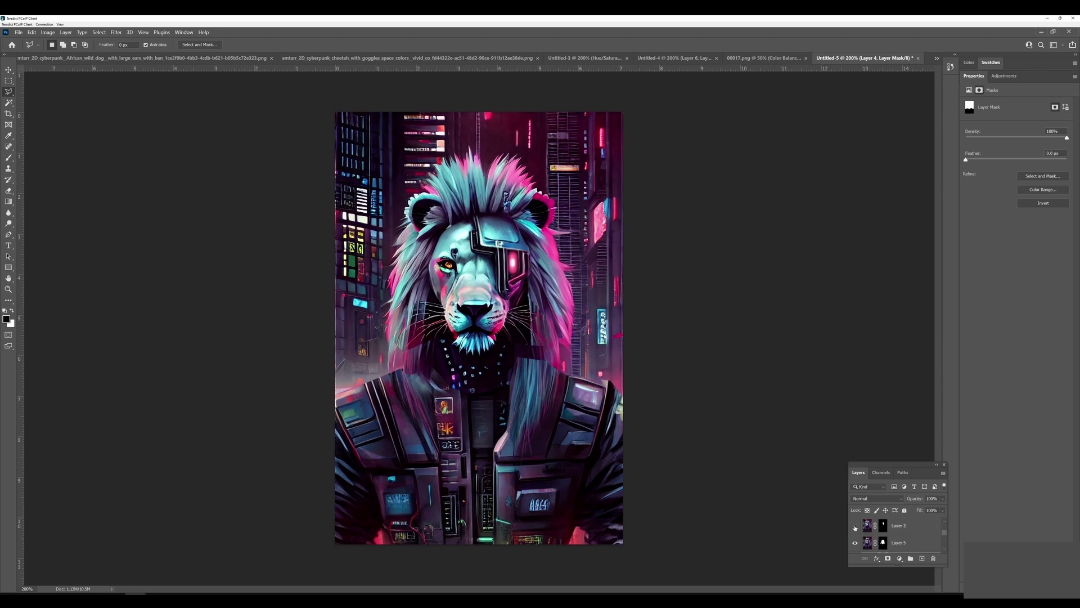
click(855, 525)
scroll(855, 527, up, 2)
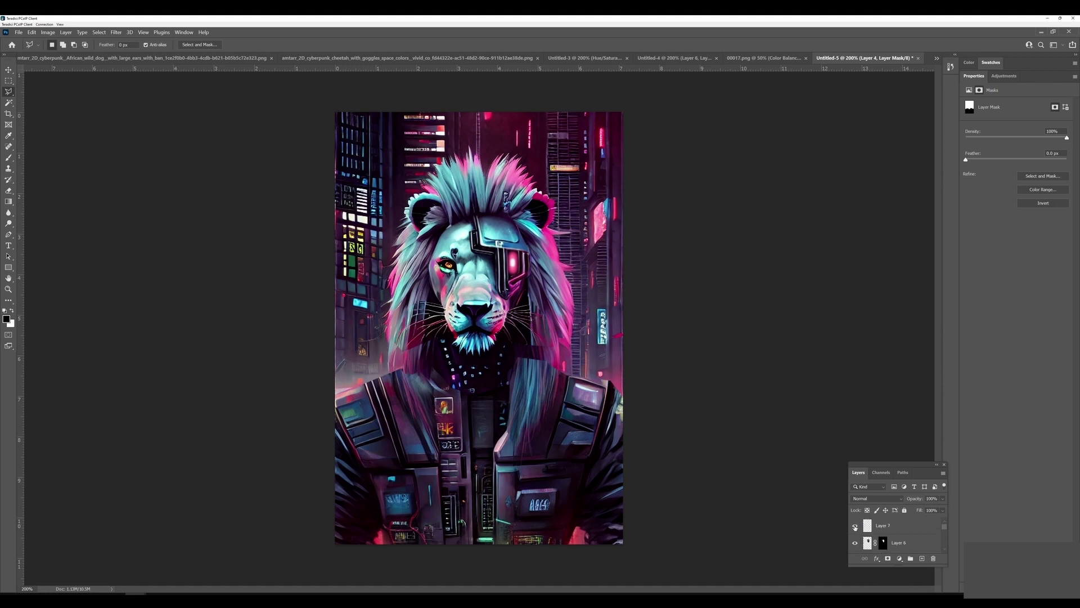
scroll(855, 527, down, 4)
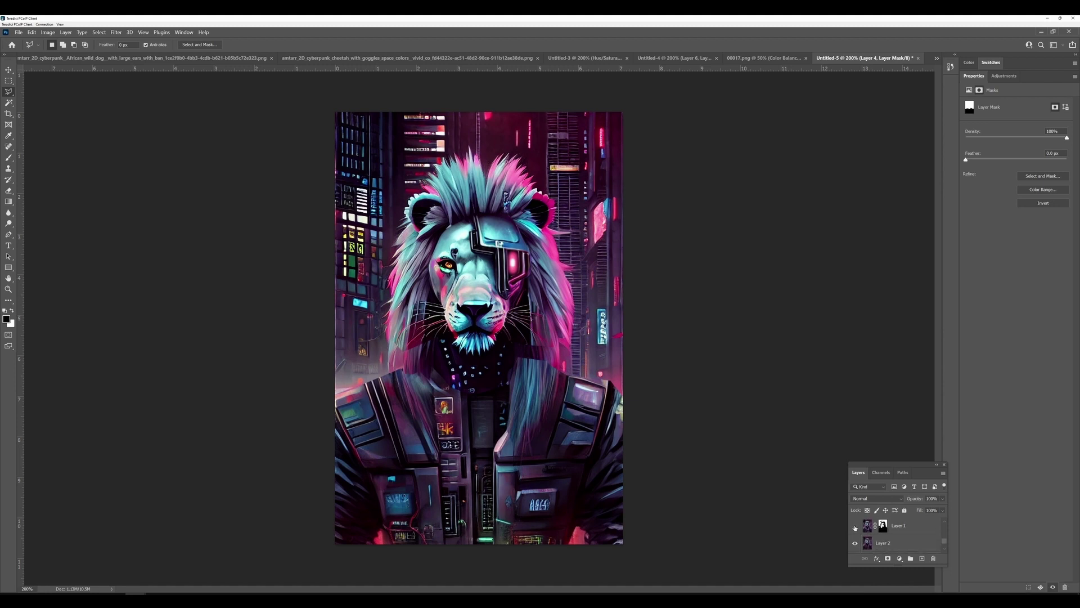
click(855, 526)
click(855, 527)
click(856, 542)
click(856, 542)
scroll(860, 541, up, 2)
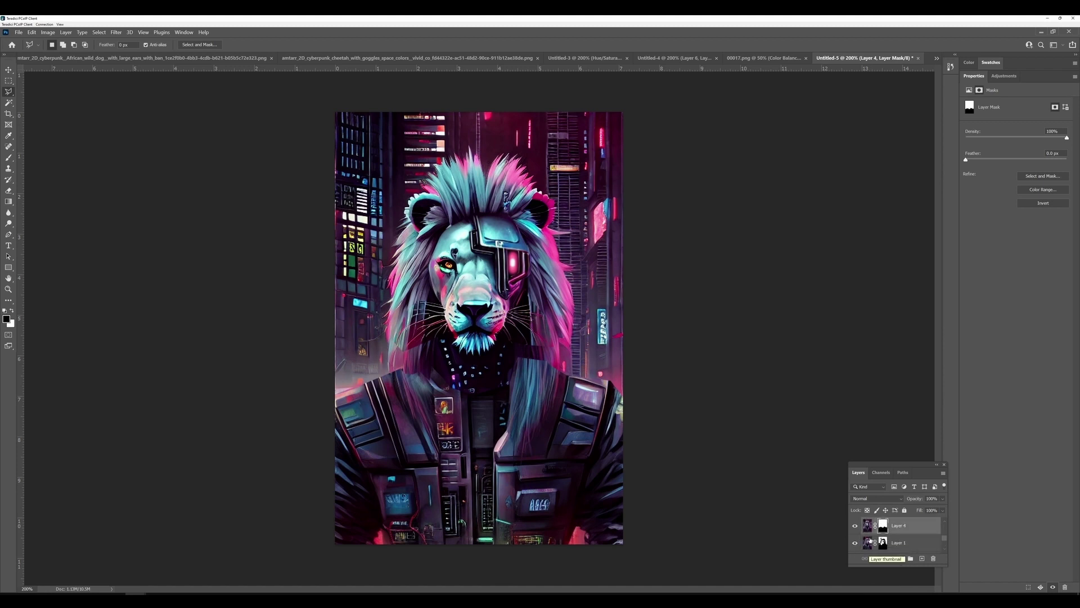
click(855, 526)
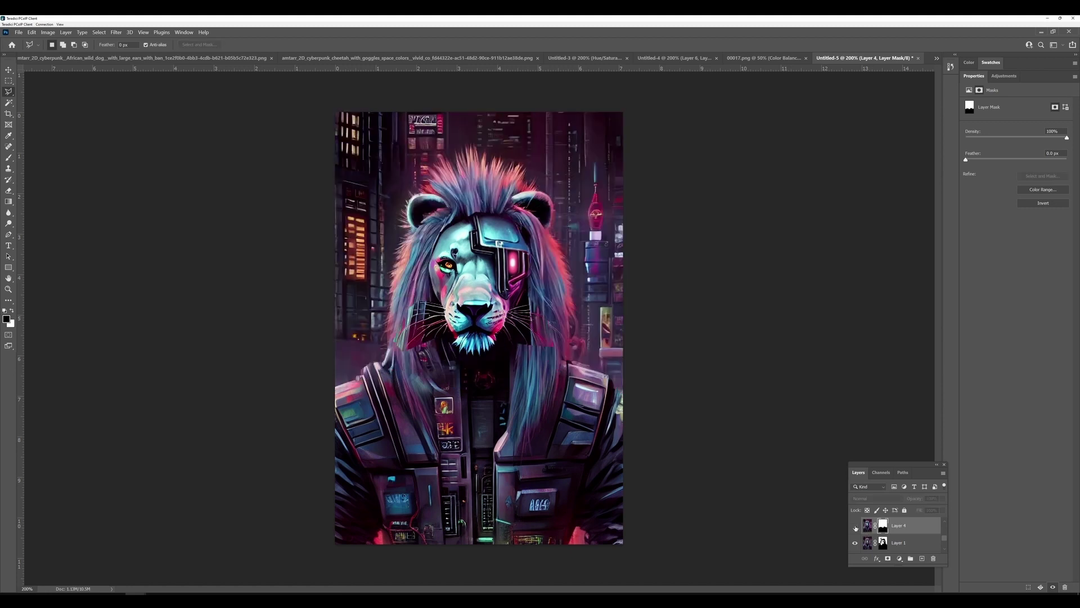
click(855, 526)
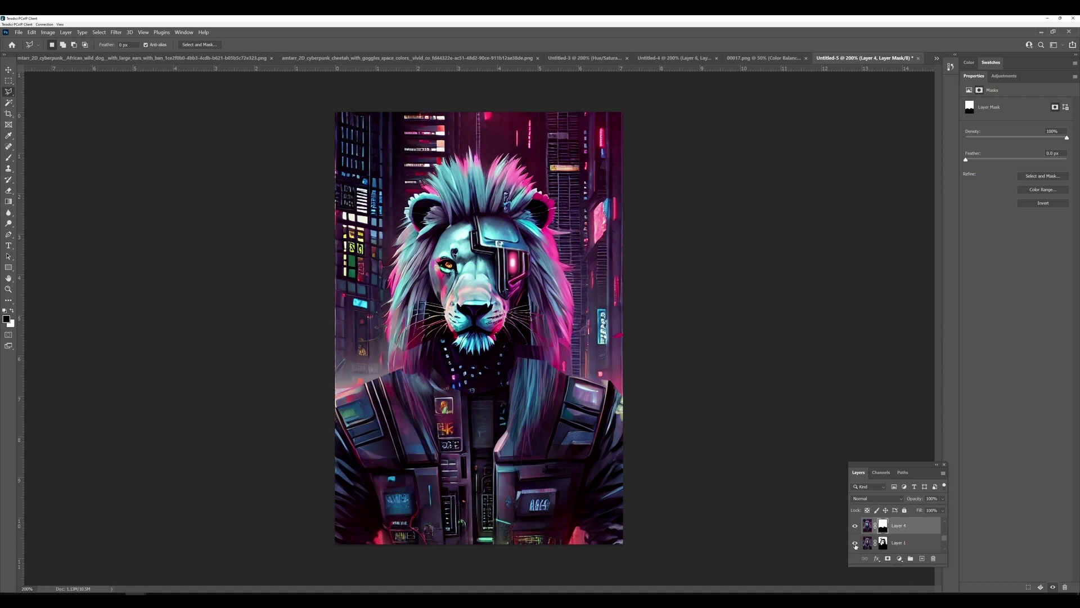
scroll(855, 545, down, 1)
scroll(856, 545, up, 1)
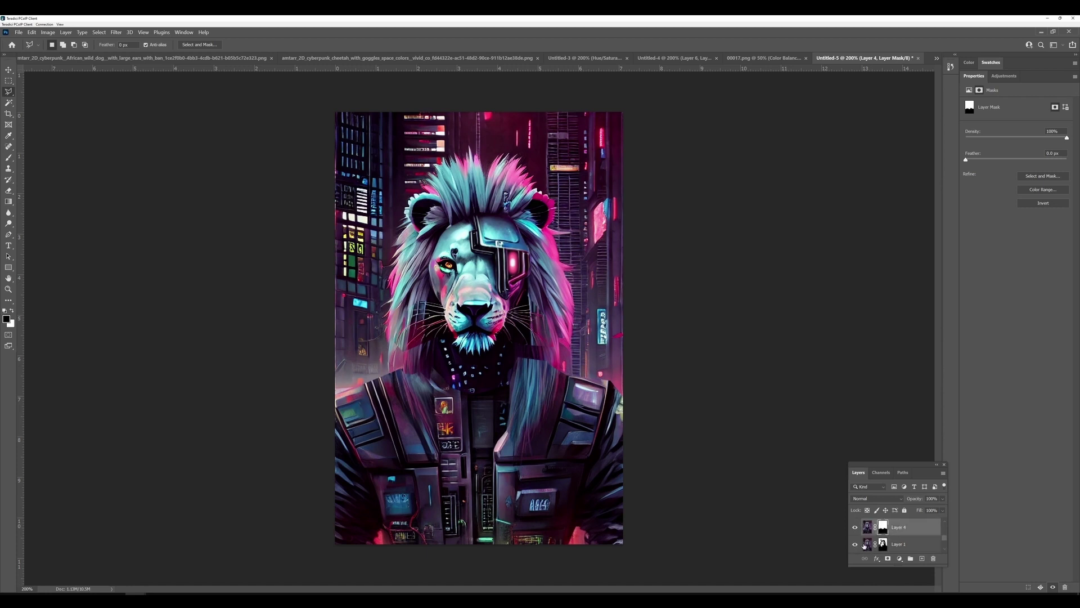
Compare the composite with the layer masks on Layers 4 and 5 disabled in turn, and leave both masks enabled.
click(867, 527)
click(883, 529)
shift+click(881, 530)
key(ctrl+z)
scroll(881, 533, up, 3)
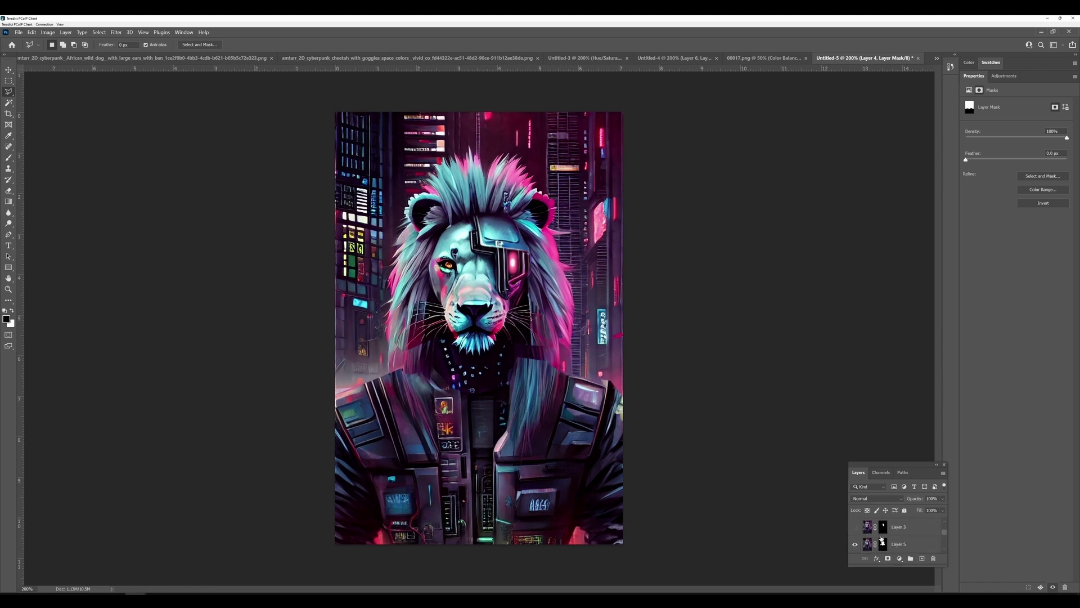
shift+click(883, 545)
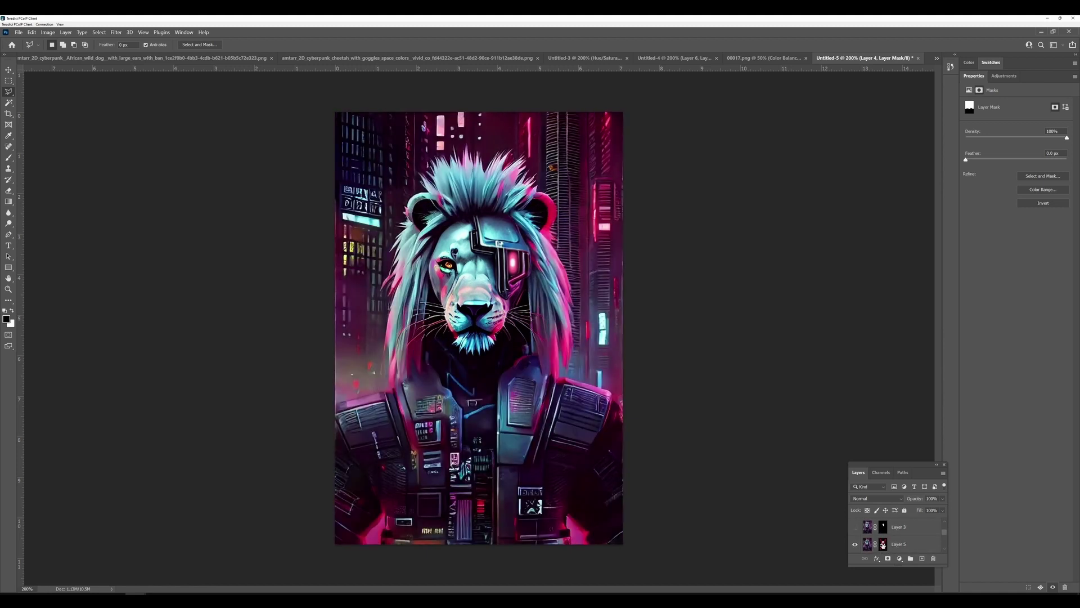
shift+click(883, 545)
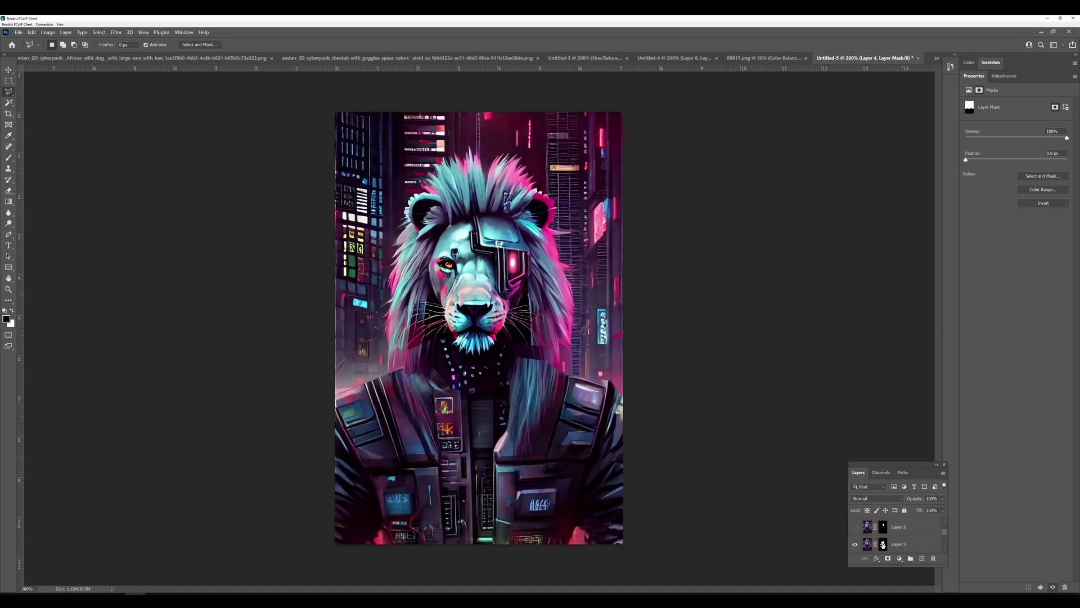
Paint white on Layer 5's mask with an enlarged brush to blend the lower mane into the collar on the eyepatch side.
click(893, 548)
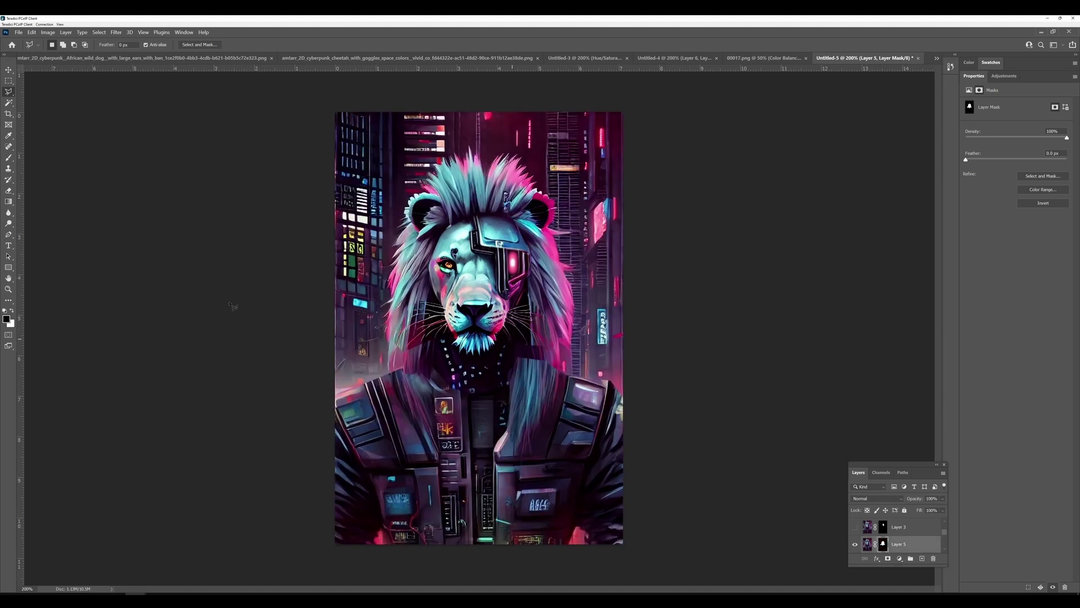
click(9, 158)
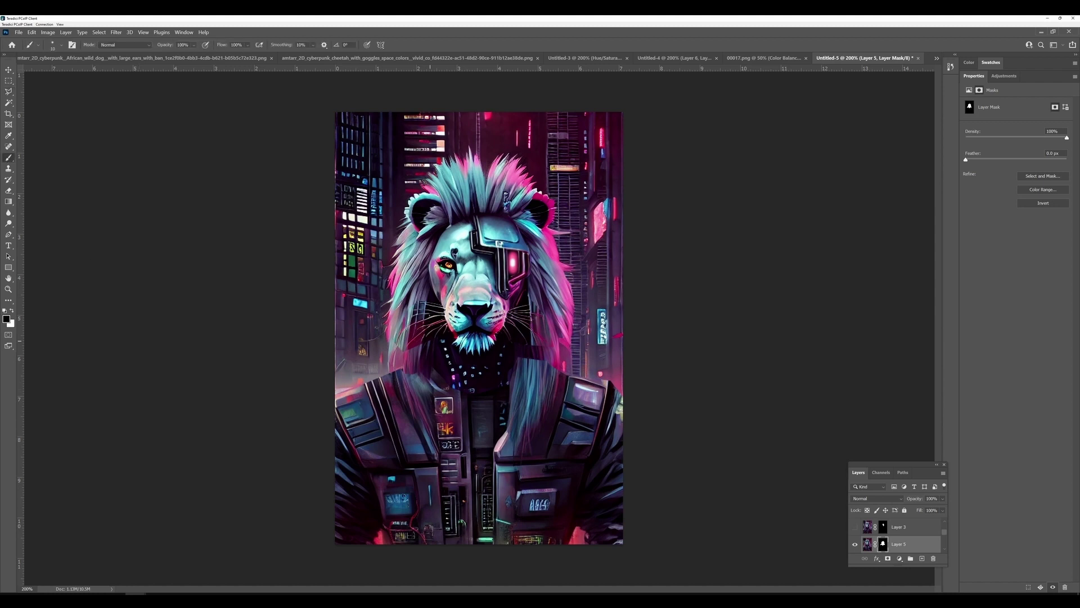
key(x)
key(bracketright)
key(bracketright)
key(bracketright)
key(bracketright)
key(bracketright)
key(bracketright)
drag(528, 363, 563, 345)
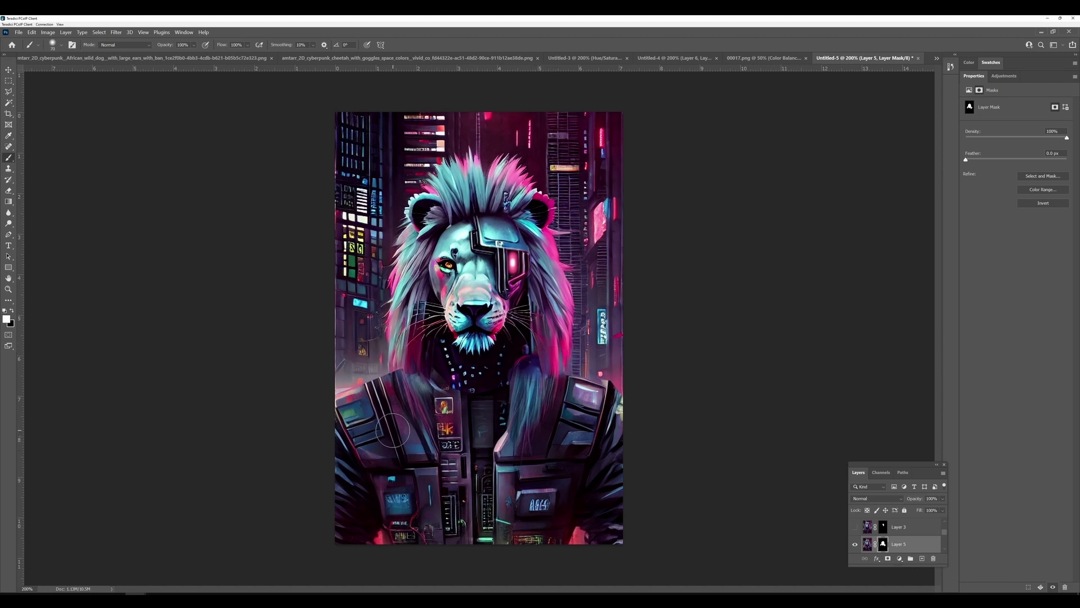
Select Layer 7 and start saving a copy of the composite on the computer, with PNG as the file type.
scroll(873, 527, up, 2)
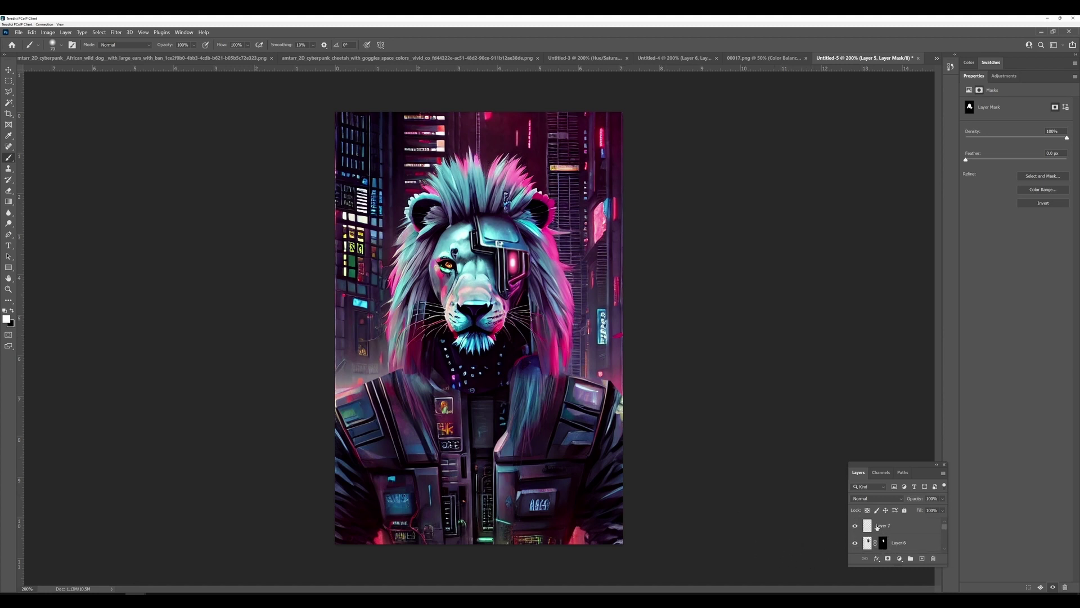
click(878, 524)
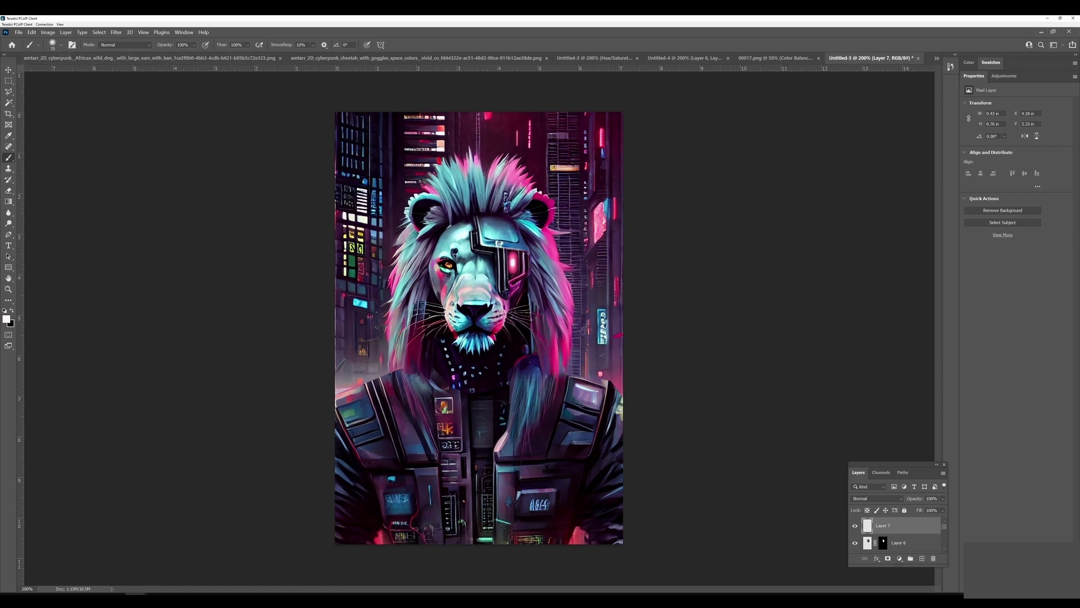
click(19, 32)
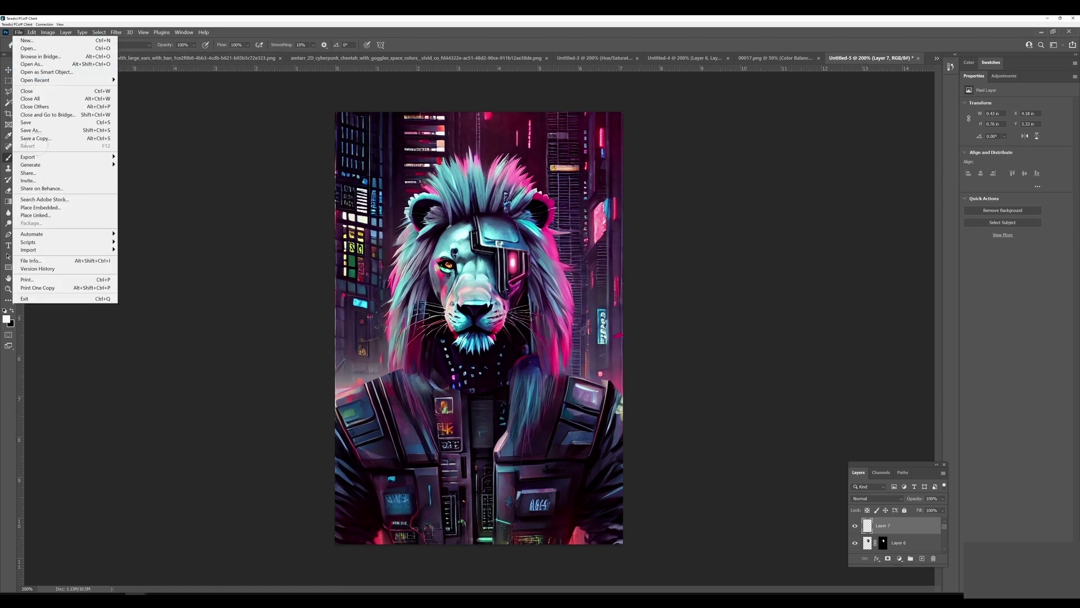
click(31, 130)
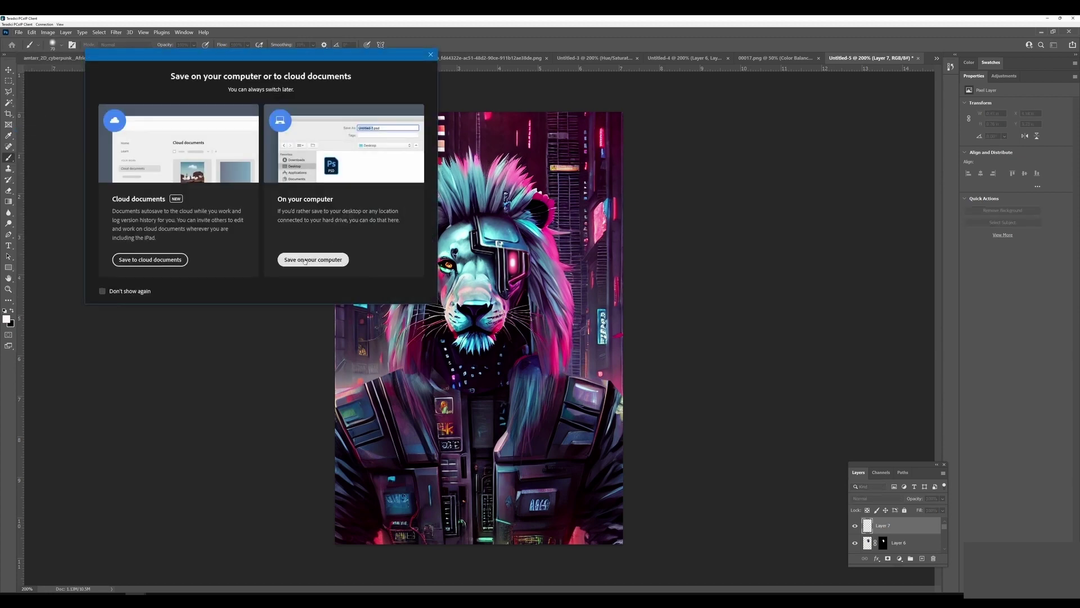
click(313, 260)
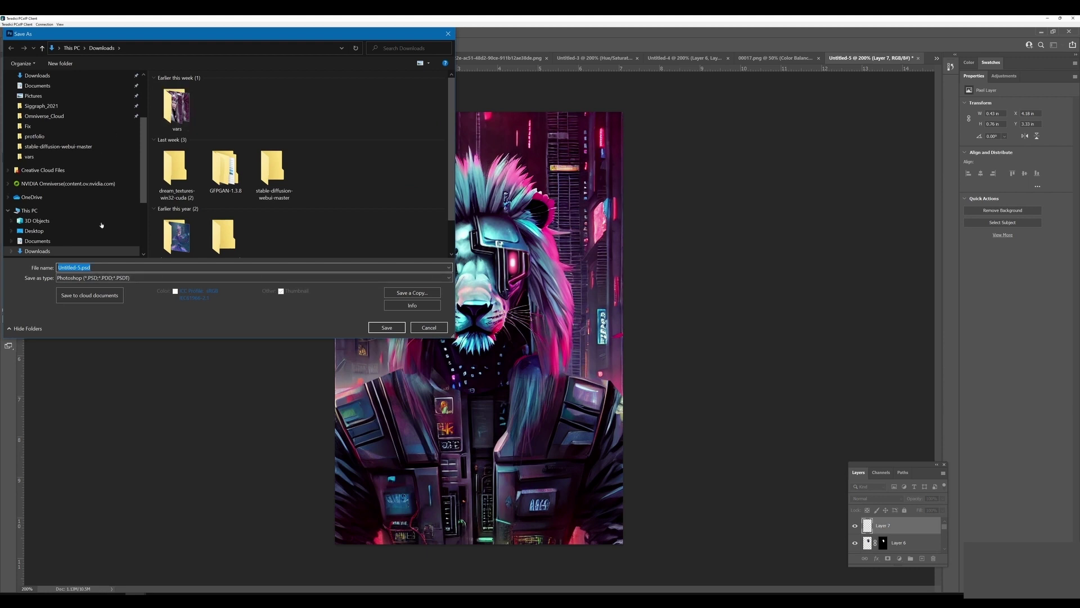
click(111, 278)
click(112, 284)
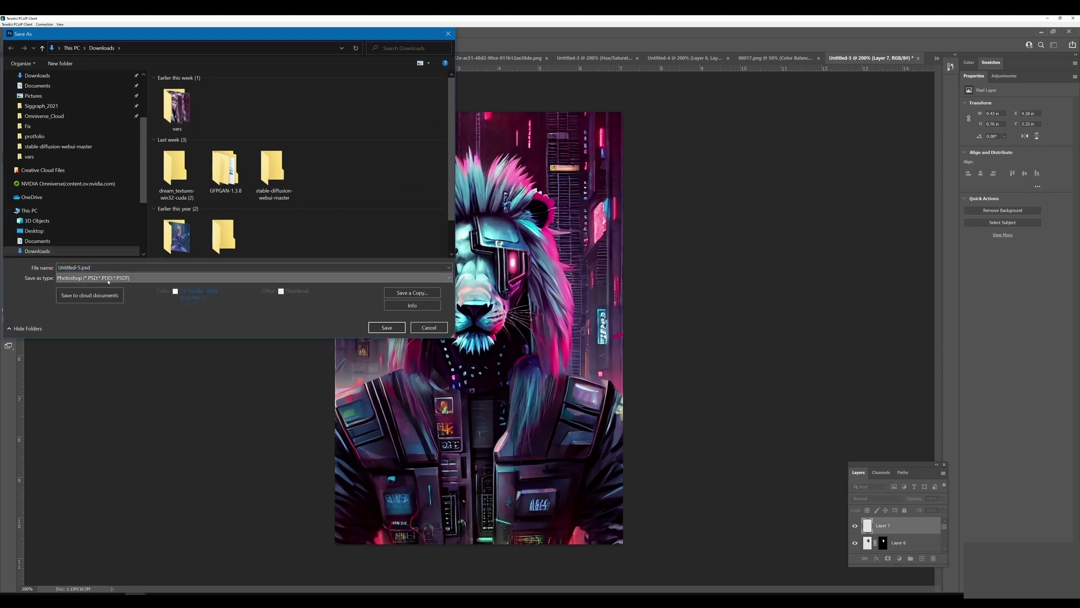
click(403, 293)
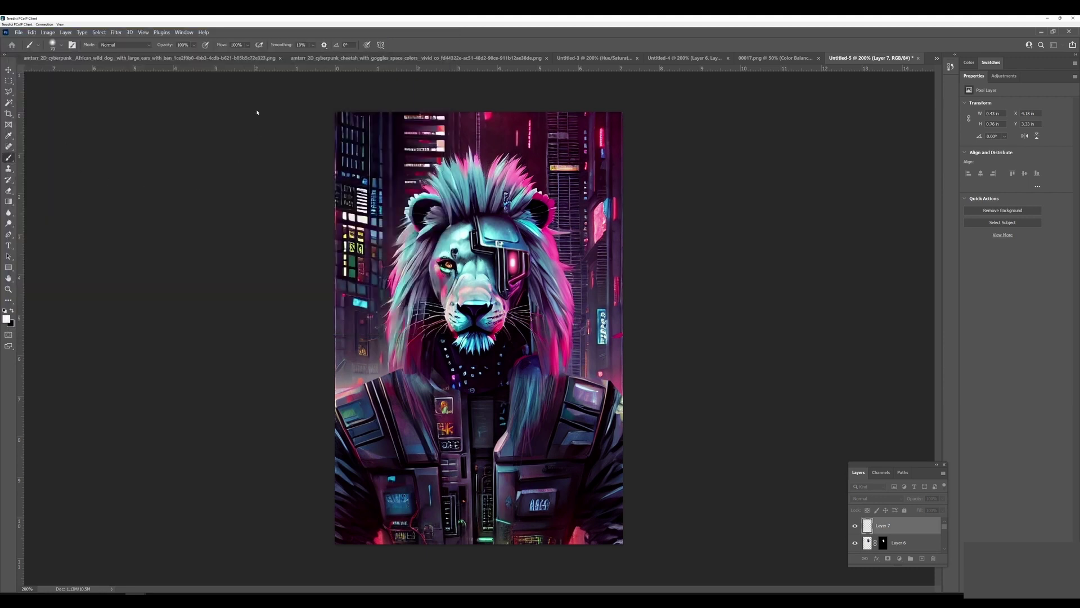
click(172, 278)
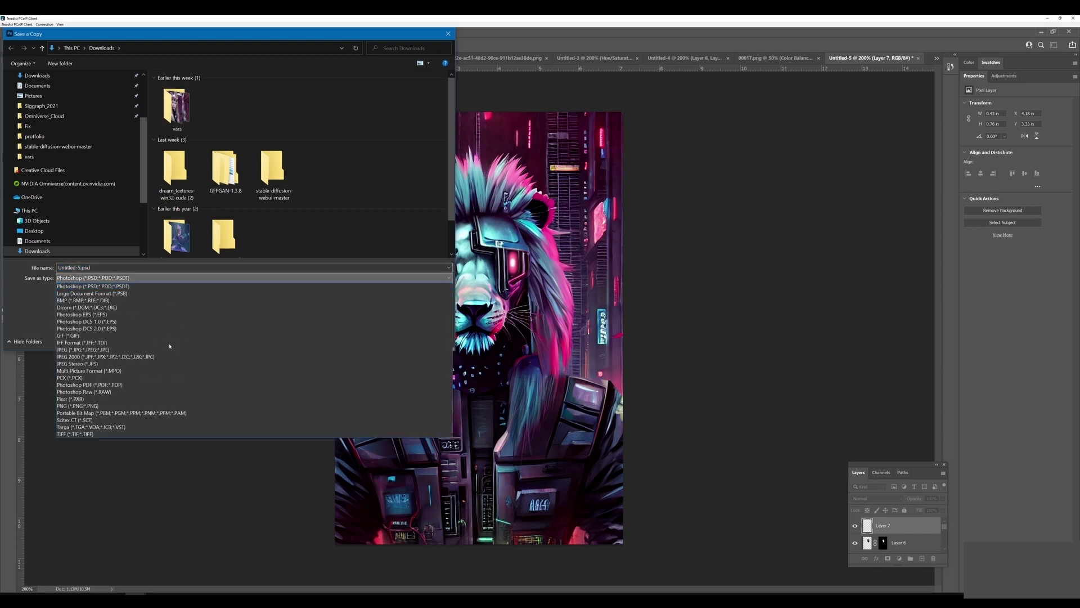
click(103, 405)
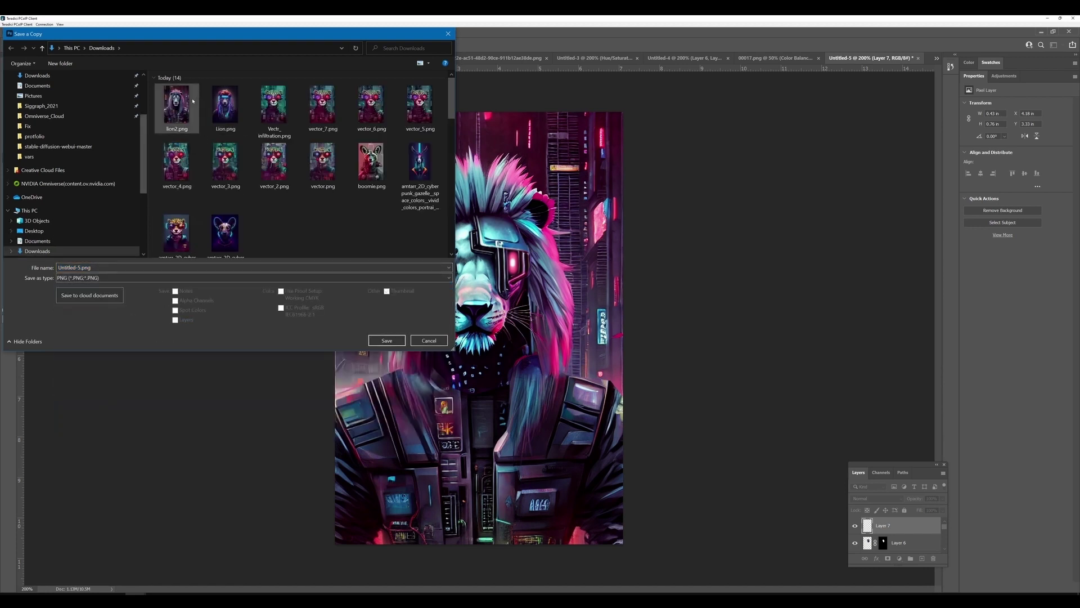
Name the copy lion3.png in the Downloads folder and save it with the large file size PNG option.
click(177, 107)
click(68, 267)
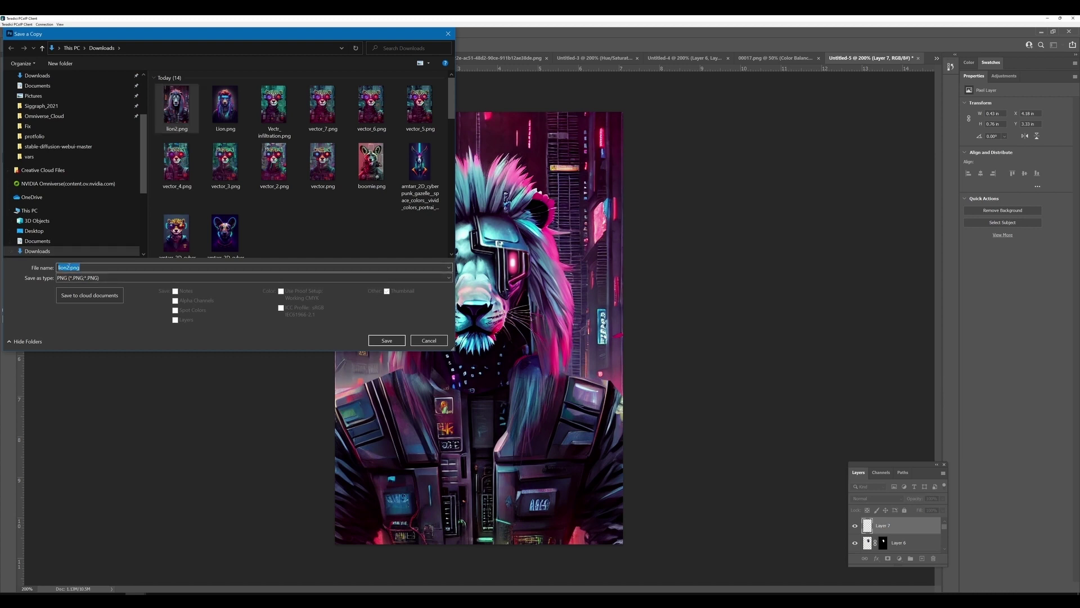
click(68, 267)
key(BackSpace)
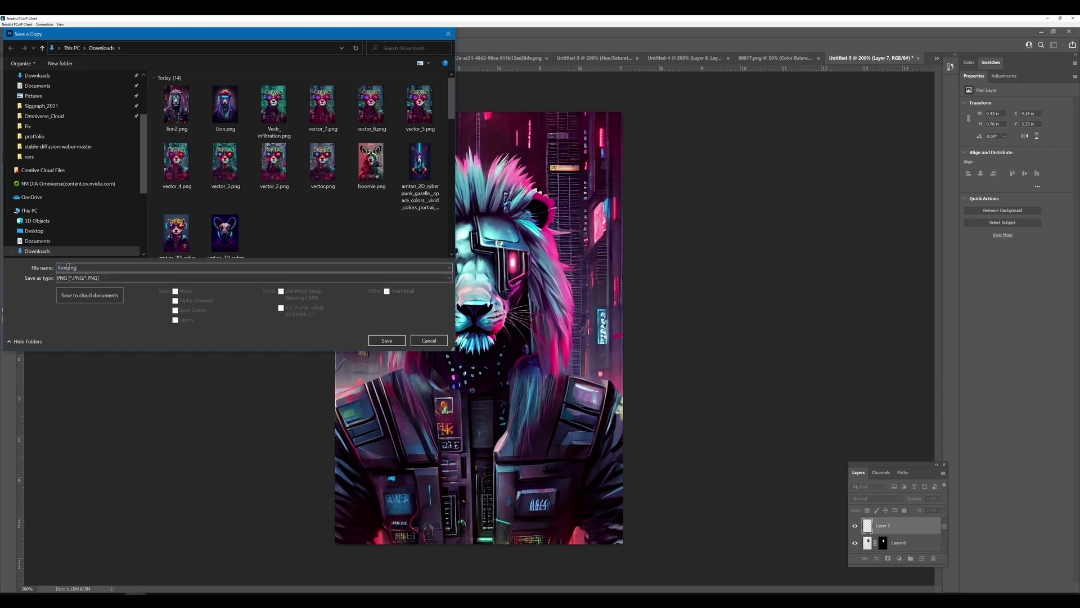
text(3)
key(Return)
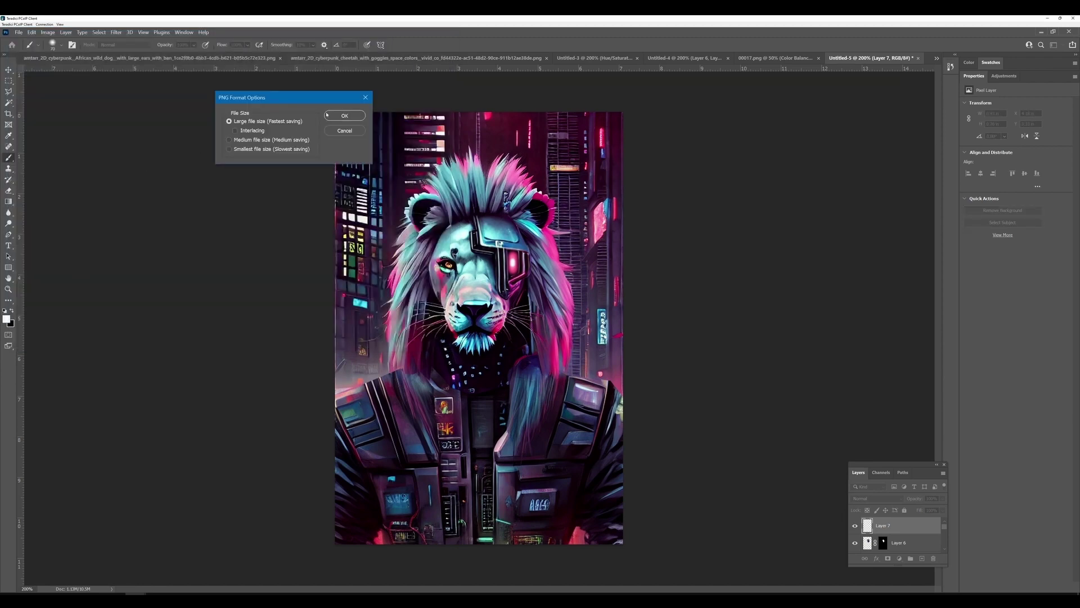
click(327, 115)
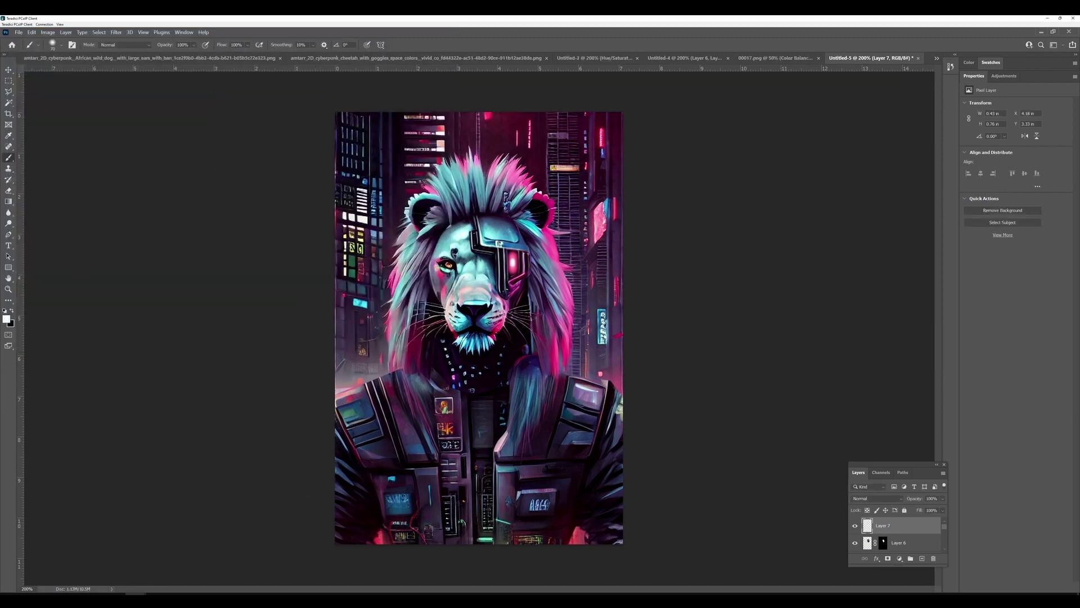
Switch to the Stable Diffusion web UI and replace the img2img source image with lion3.png from Downloads.
key(alt+Tab)
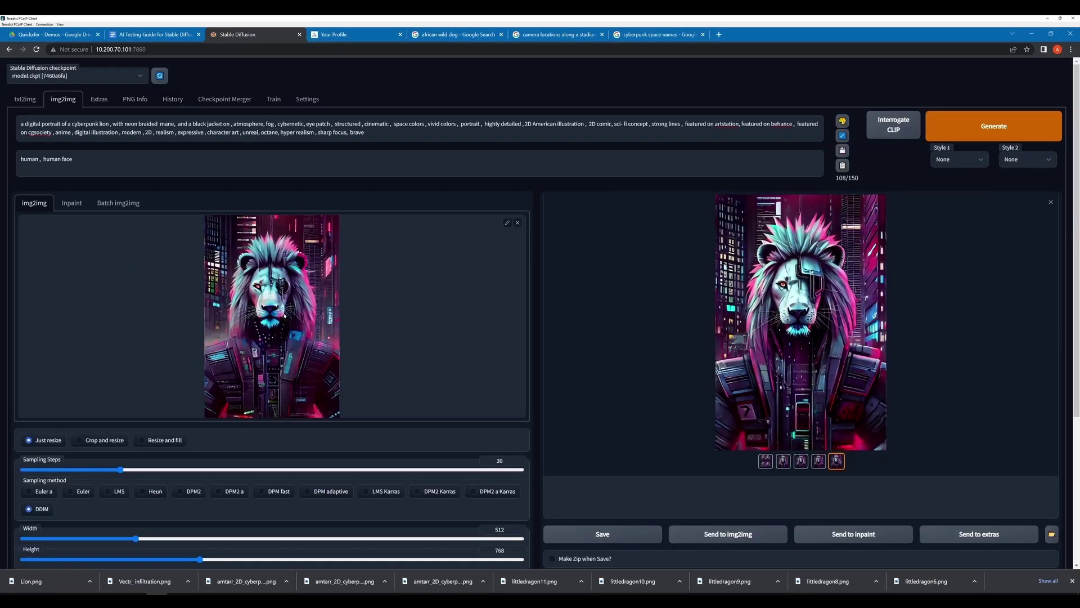
click(284, 316)
click(755, 226)
click(518, 222)
click(419, 297)
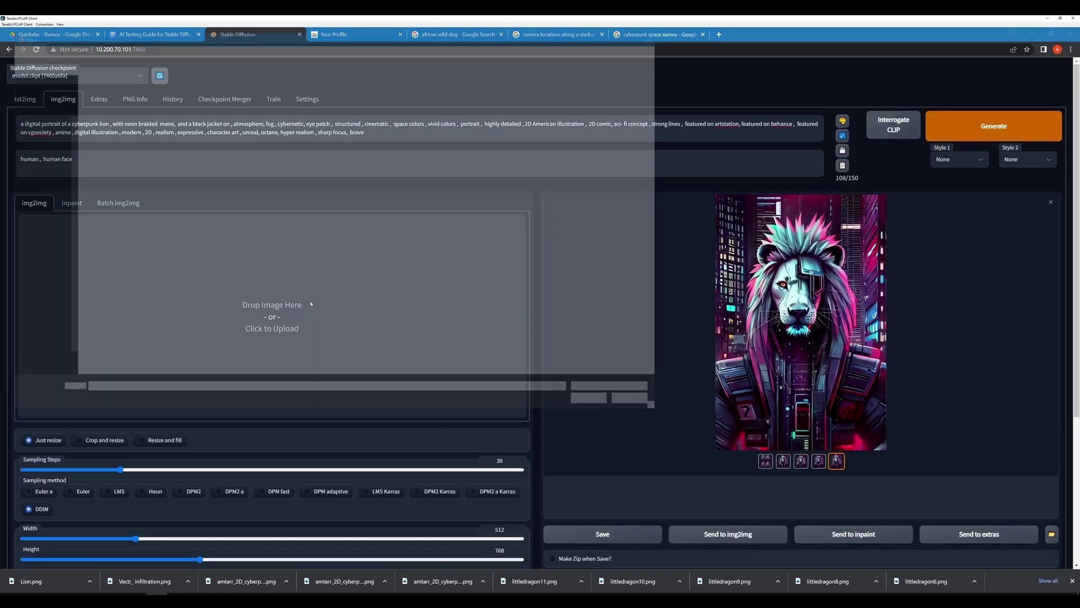
click(99, 107)
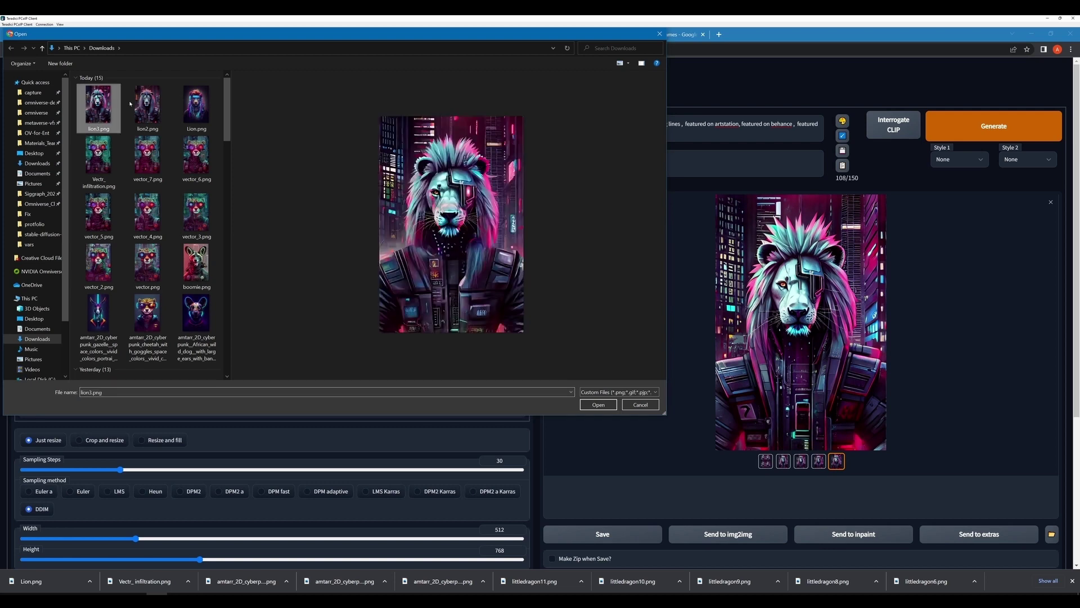
click(190, 110)
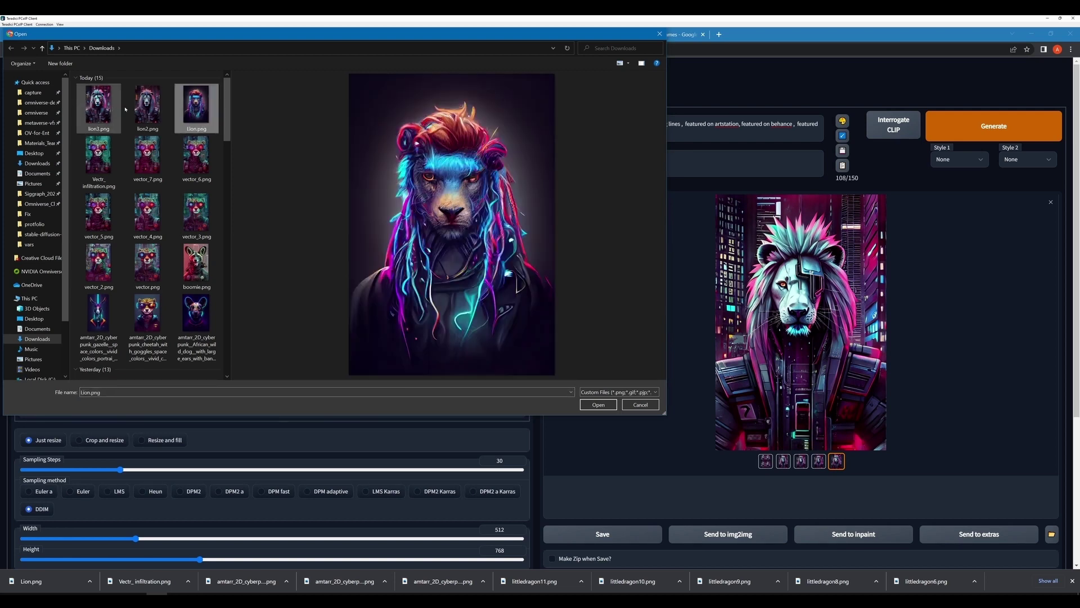
click(144, 111)
click(116, 109)
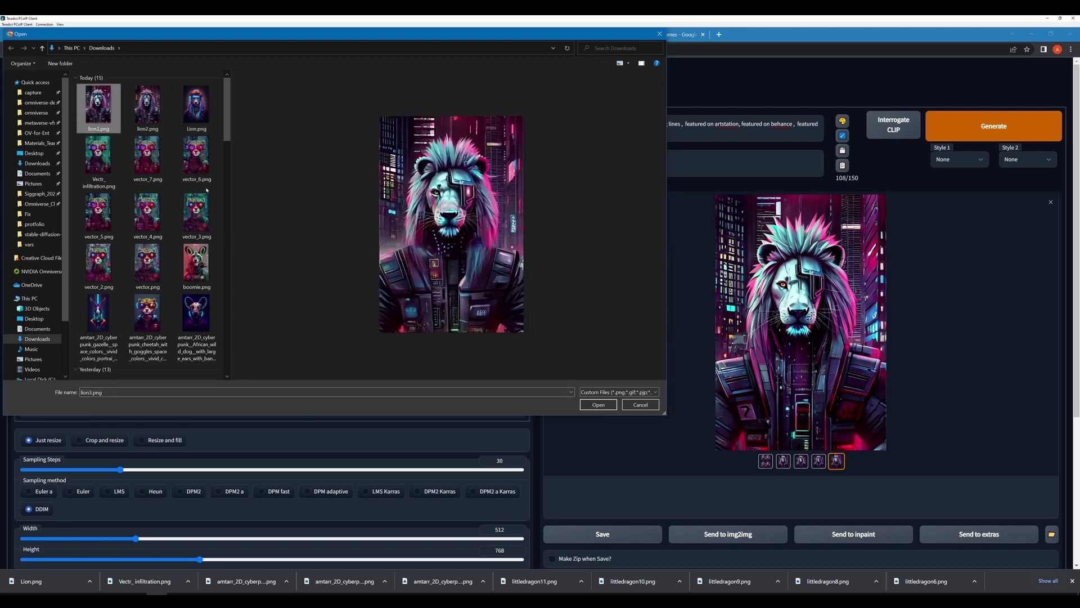
click(598, 405)
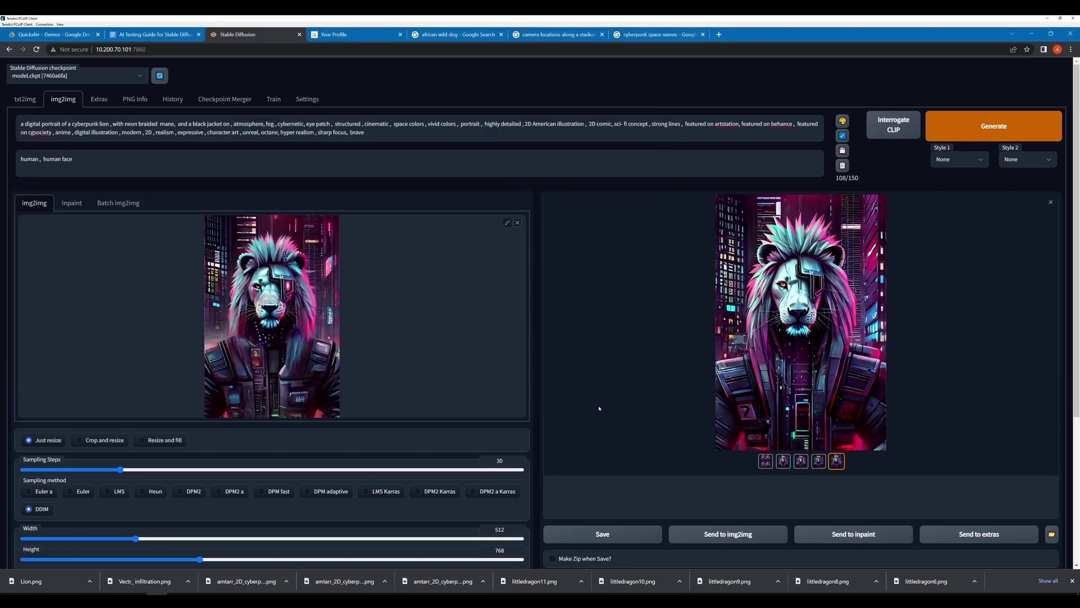
Generate img2img variations from the new source image and inspect the four-image grid enlarged.
click(968, 134)
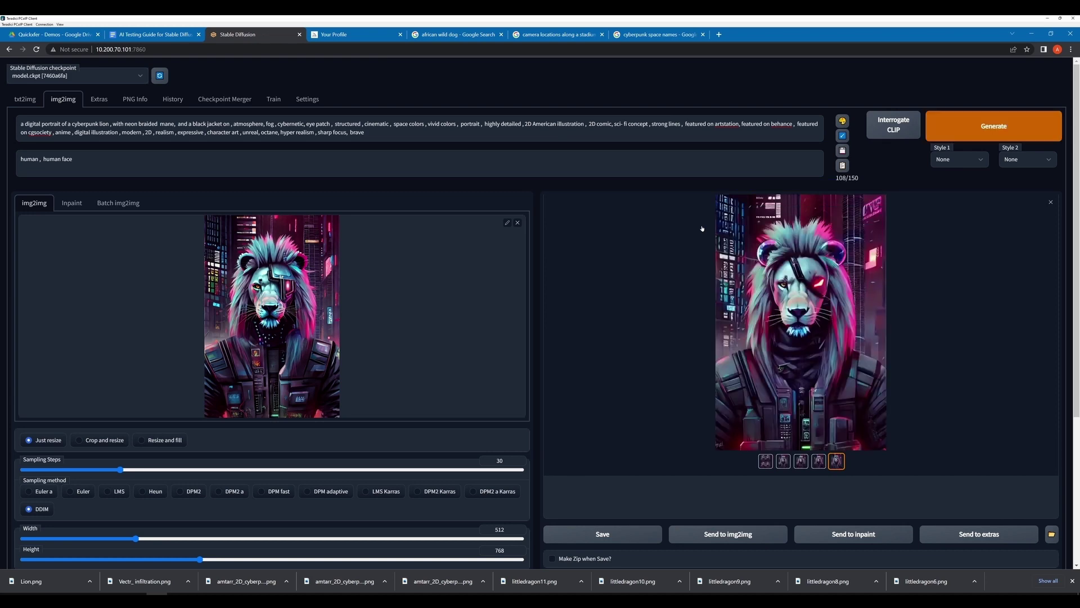
click(776, 462)
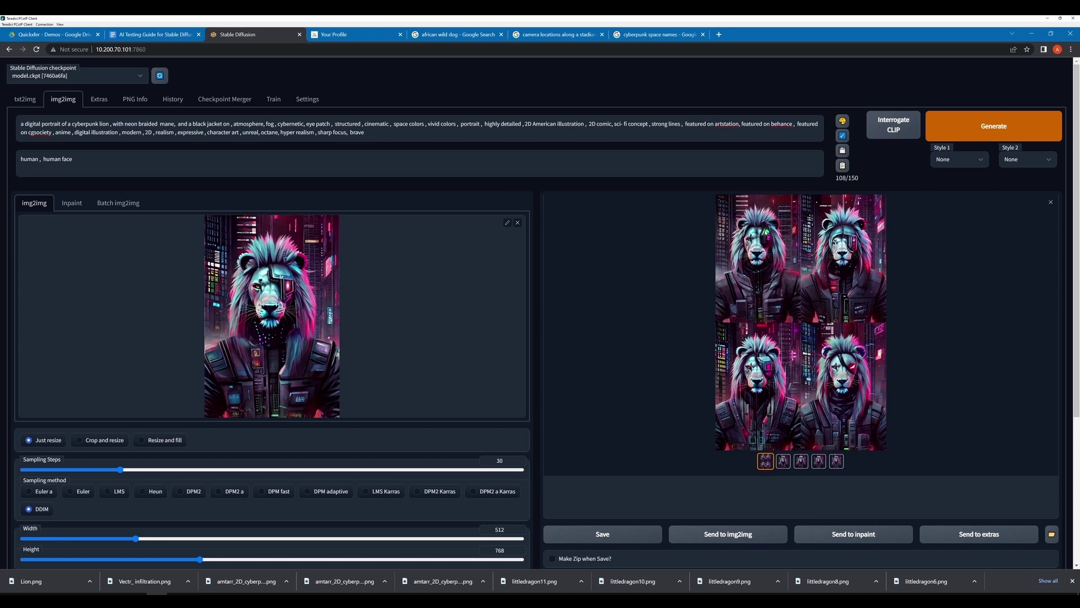
click(749, 230)
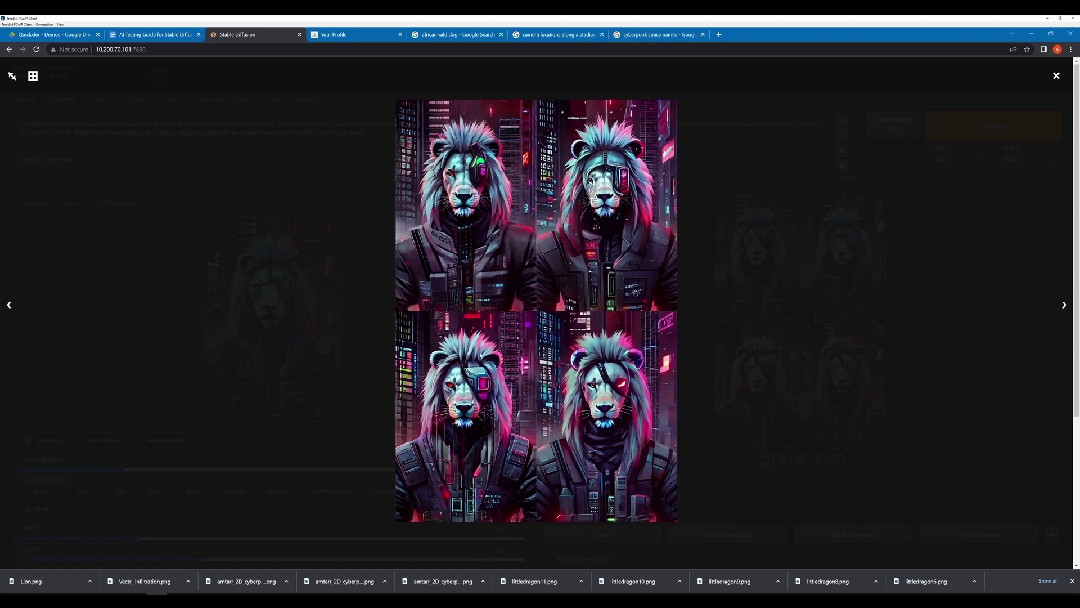
click(787, 275)
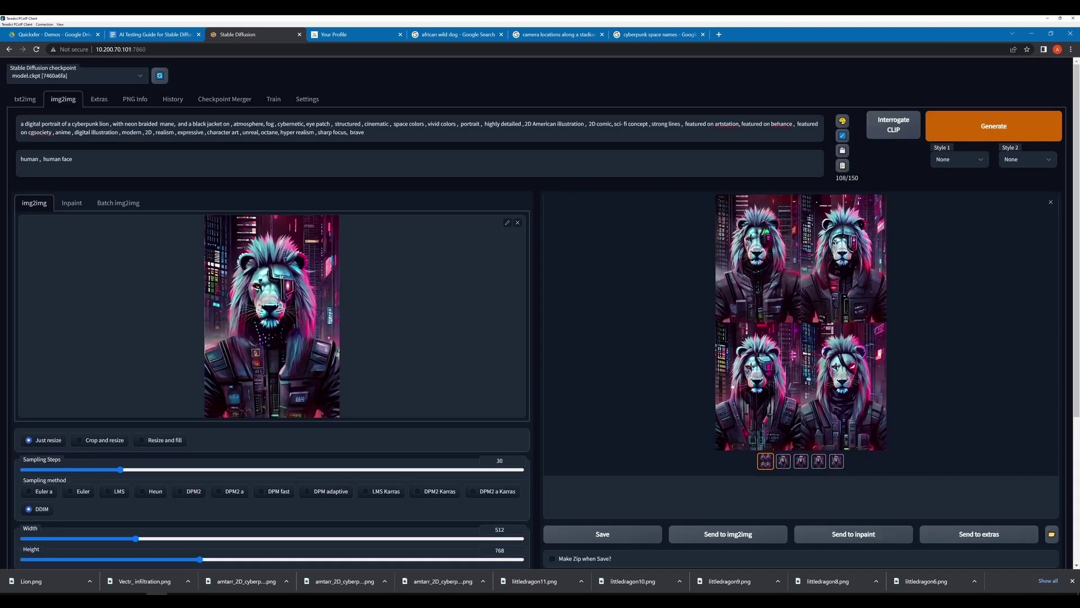
Generate two more batches with the same prompt and settings, viewing each result grid enlarged.
click(990, 127)
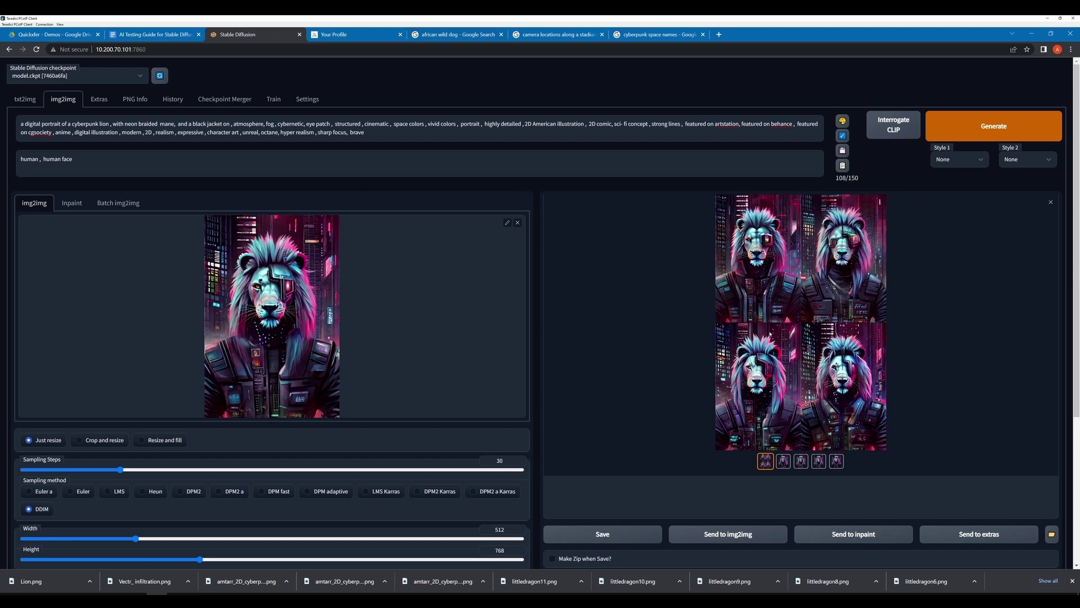
click(770, 333)
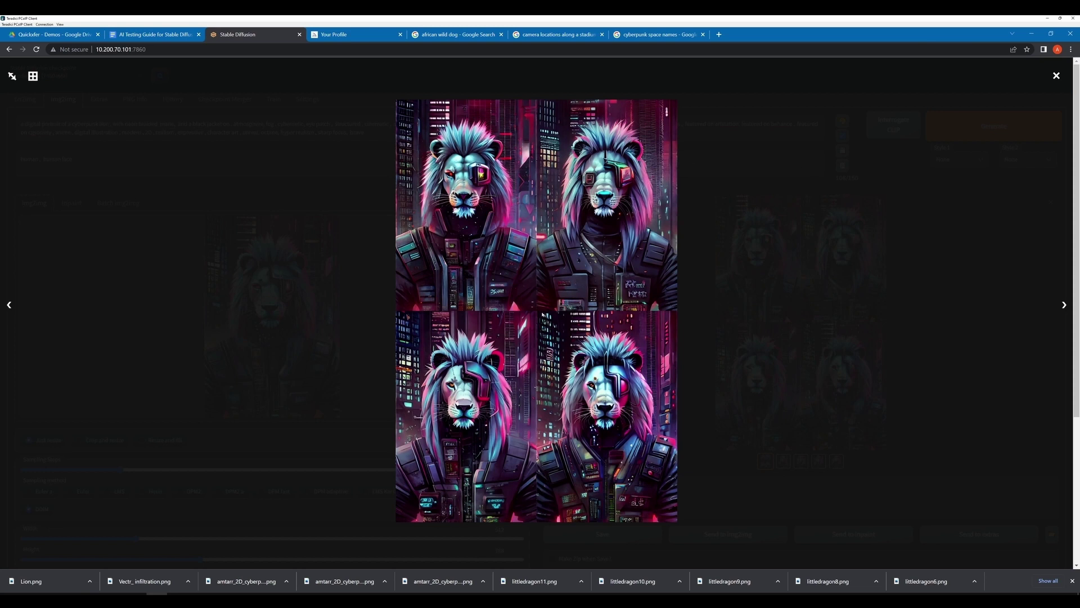
click(744, 378)
click(968, 134)
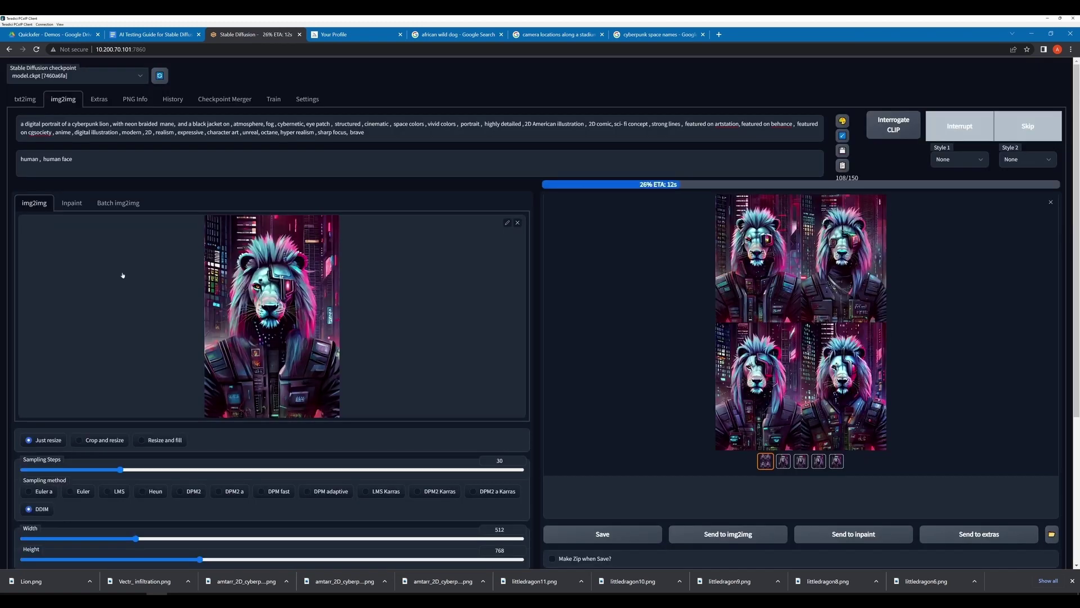
click(680, 424)
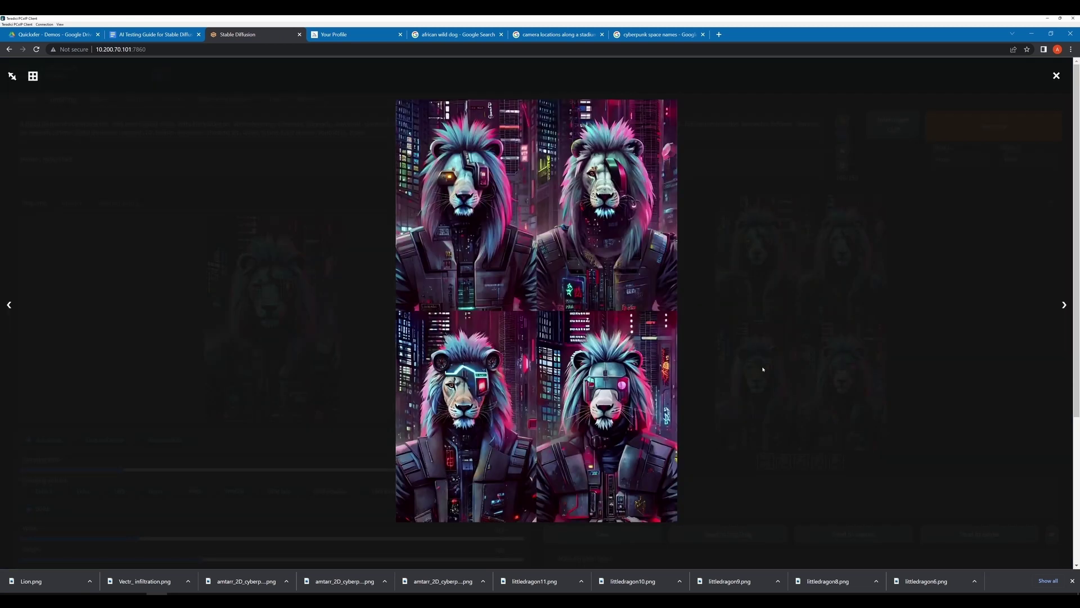
click(607, 275)
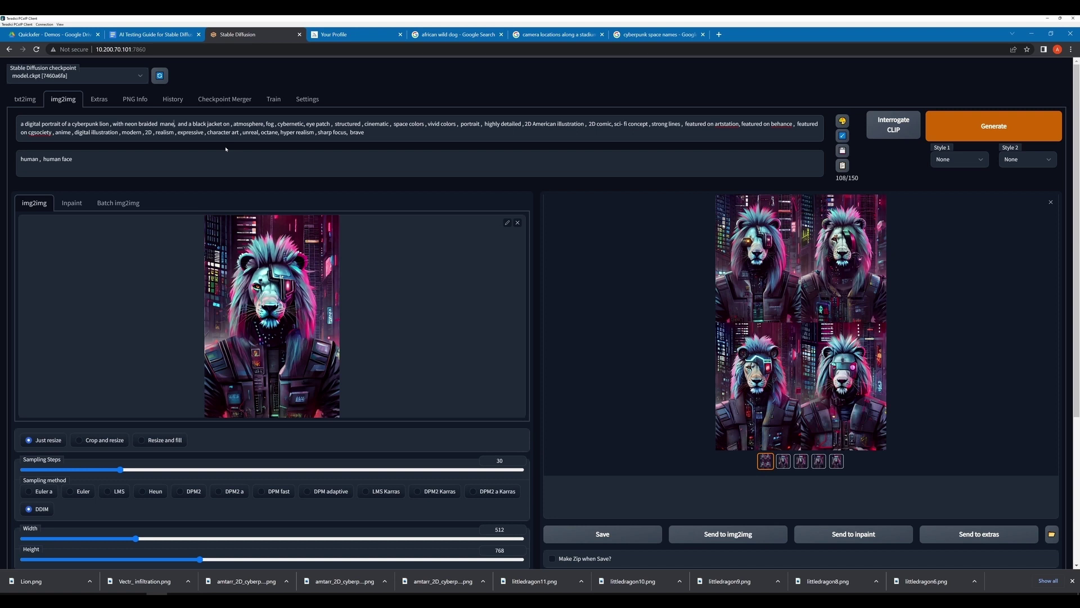
Replace "braided mane" after "with neon" in the prompt so that the phrase reads "with neon braids, neon dreadlocks".
key(BackSpace)
key(BackSpace)
key(BackSpace)
key(BackSpace)
key(BackSpace)
key(BackSpace)
key(BackSpace)
key(BackSpace)
key(BackSpace)
key(BackSpace)
key(BackSpace)
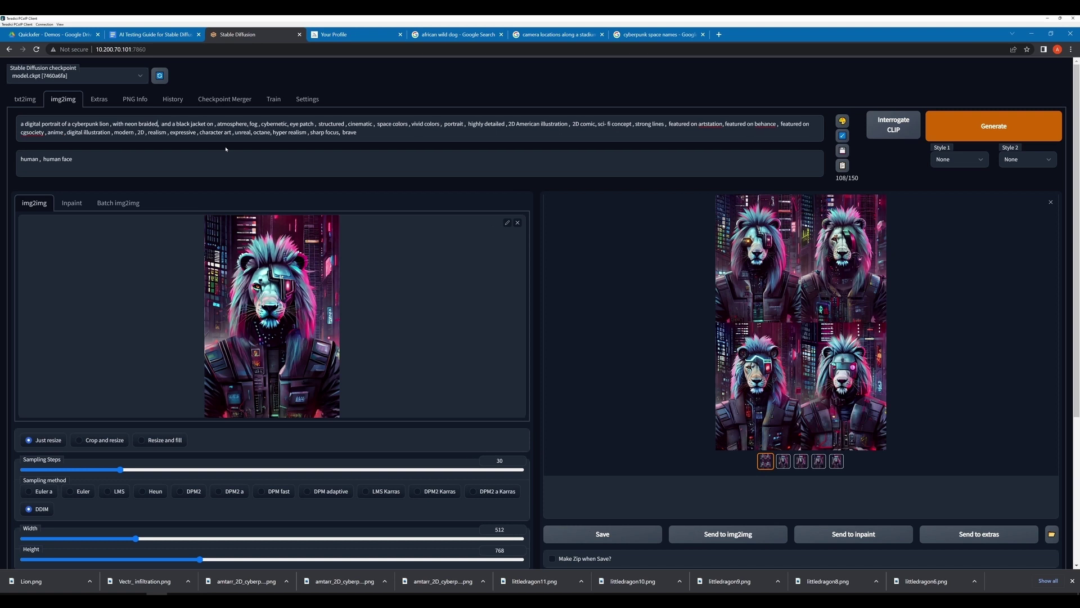
key(BackSpace)
key(BackSpace)
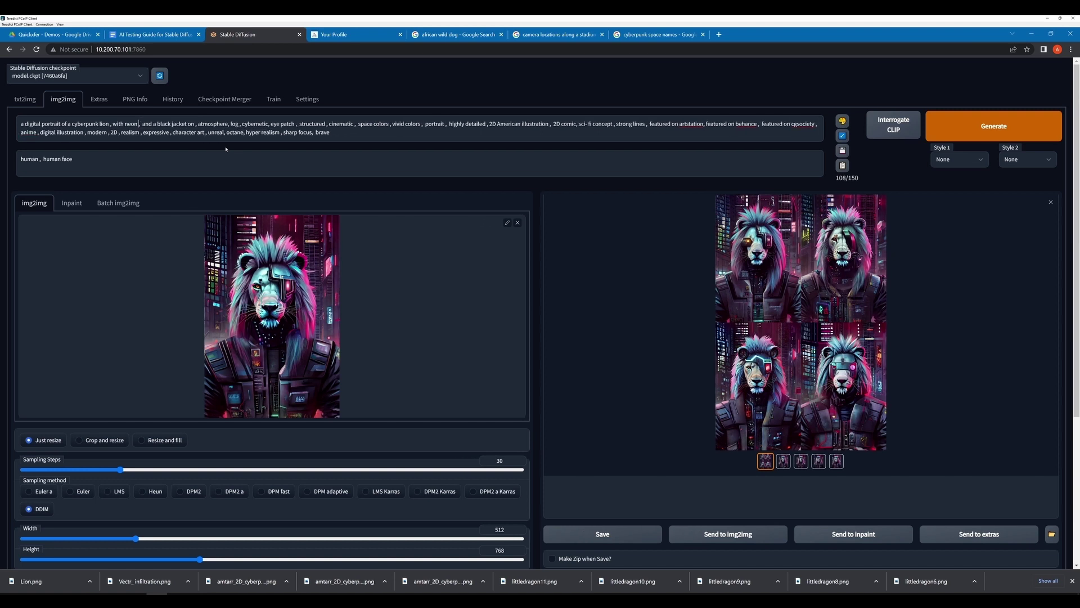
text(braids,)
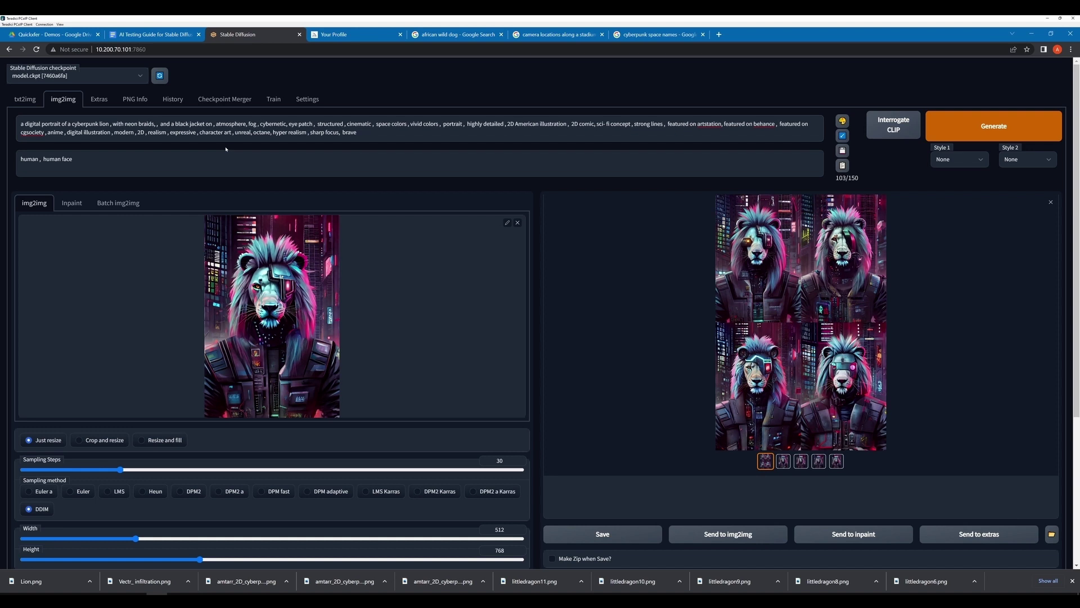
text( neon dread)
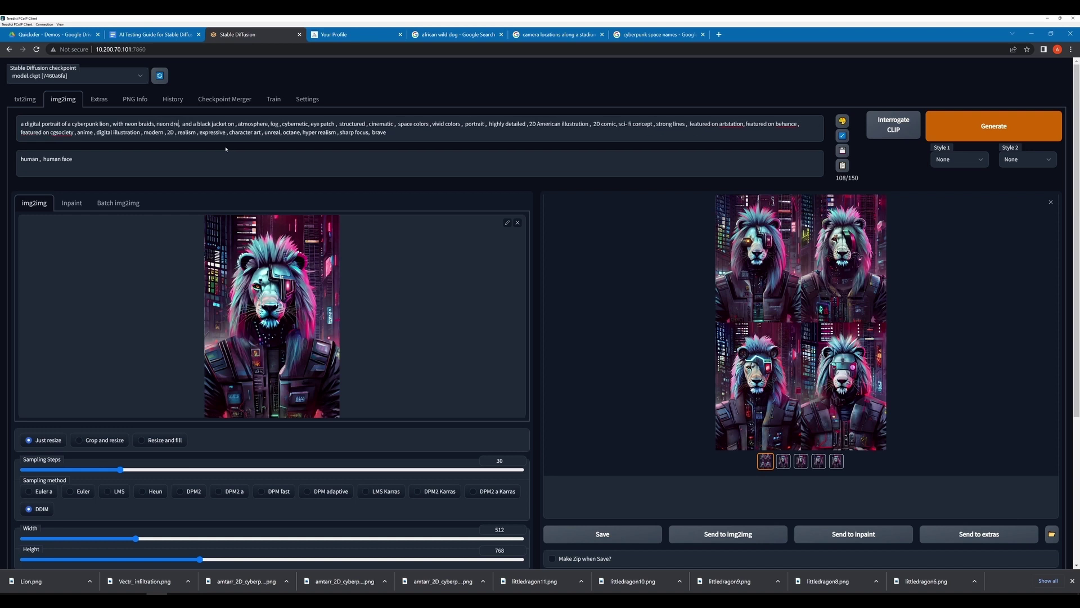
text(locks)
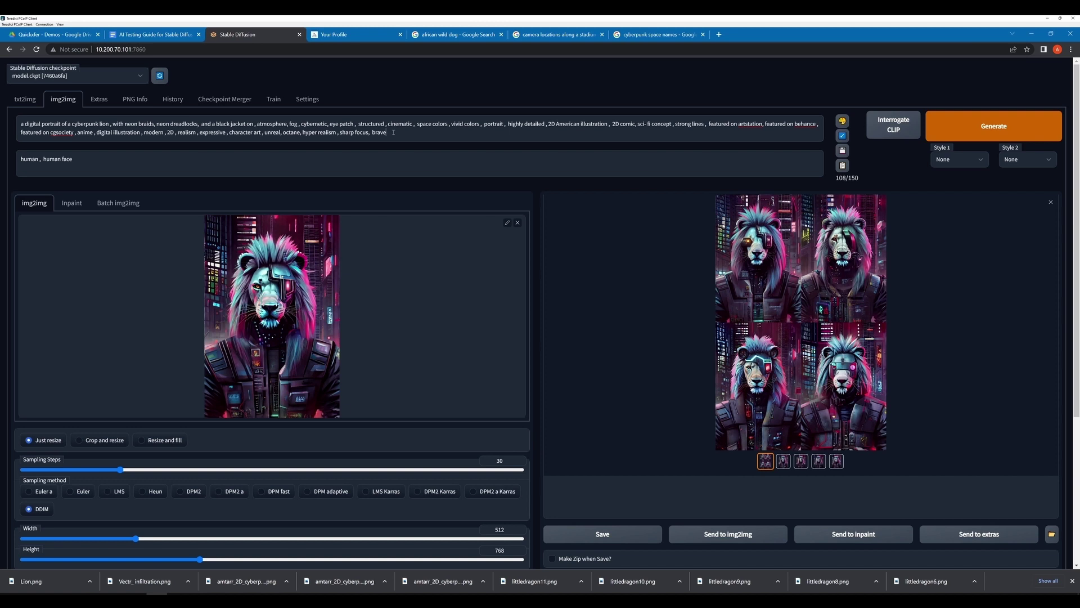
Replace "brave" at the end of the prompt with "particles in air", generate a new batch and view its grid enlarged.
key(BackSpace)
key(BackSpace)
key(BackSpace)
text(particles in air)
click(945, 137)
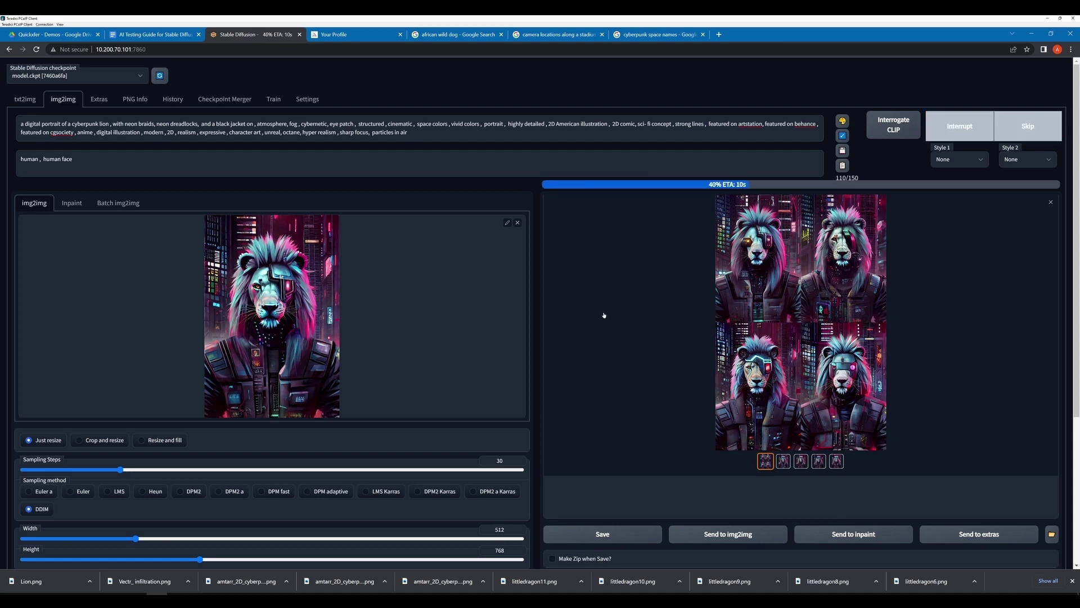
click(801, 322)
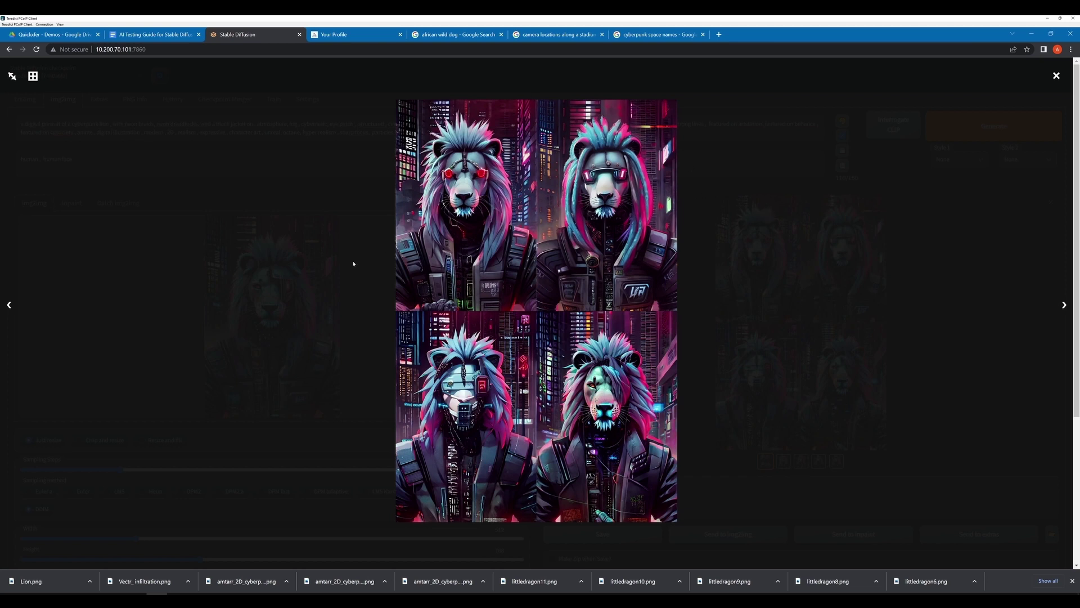
Generate two further batches from the prompt ending in "particles in air" and view each four-image grid enlarged.
click(831, 273)
key(ctrl+Return)
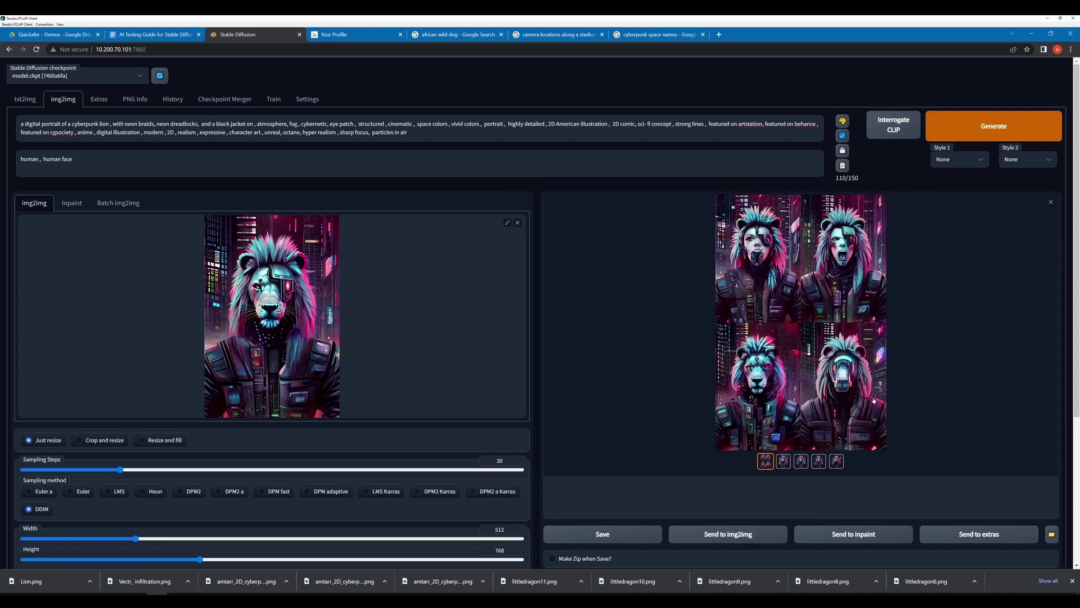
click(833, 392)
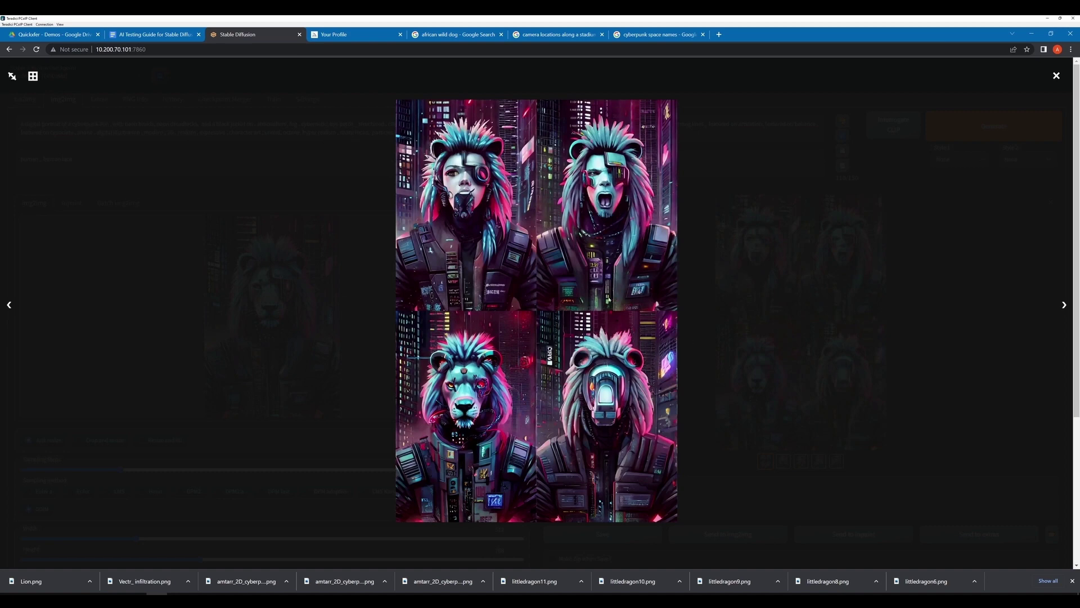
click(818, 336)
key(ctrl+Return)
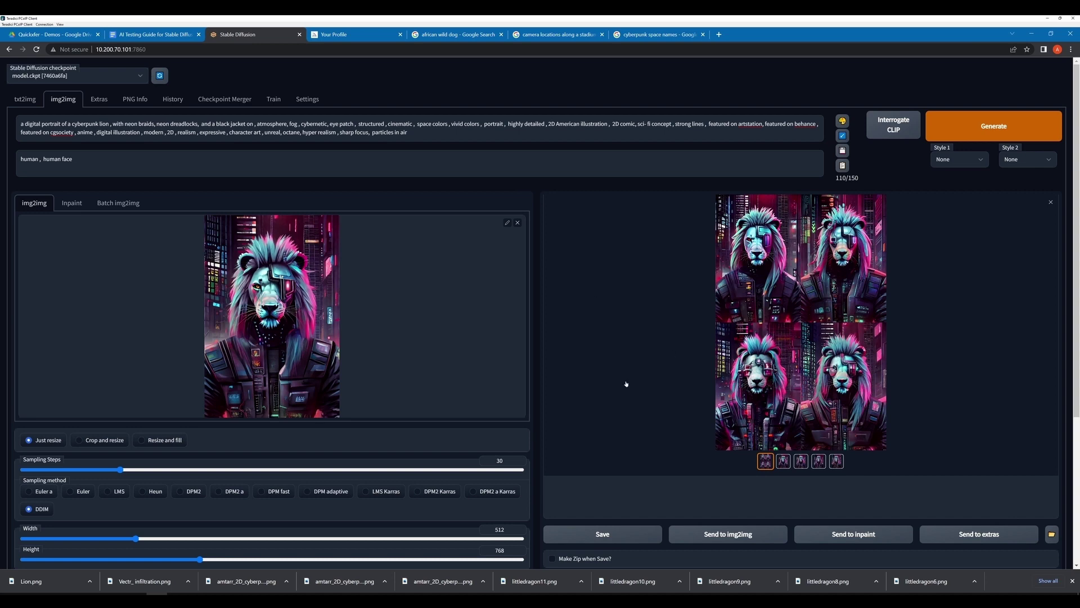
click(816, 369)
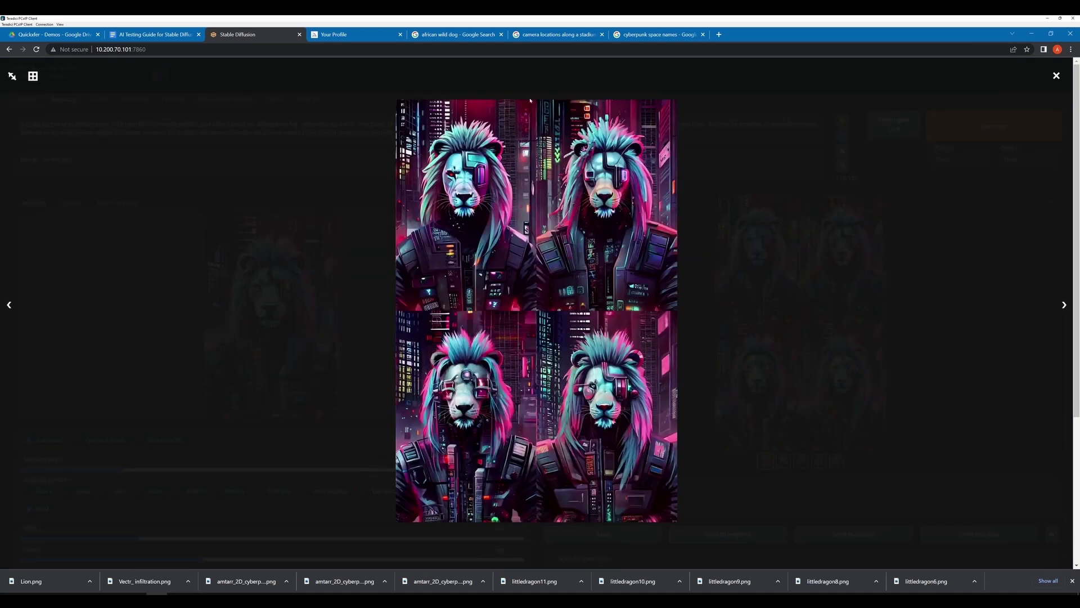
Run the same prompt and source image twice more, inspecting each new grid of lions enlarged.
click(836, 328)
click(994, 126)
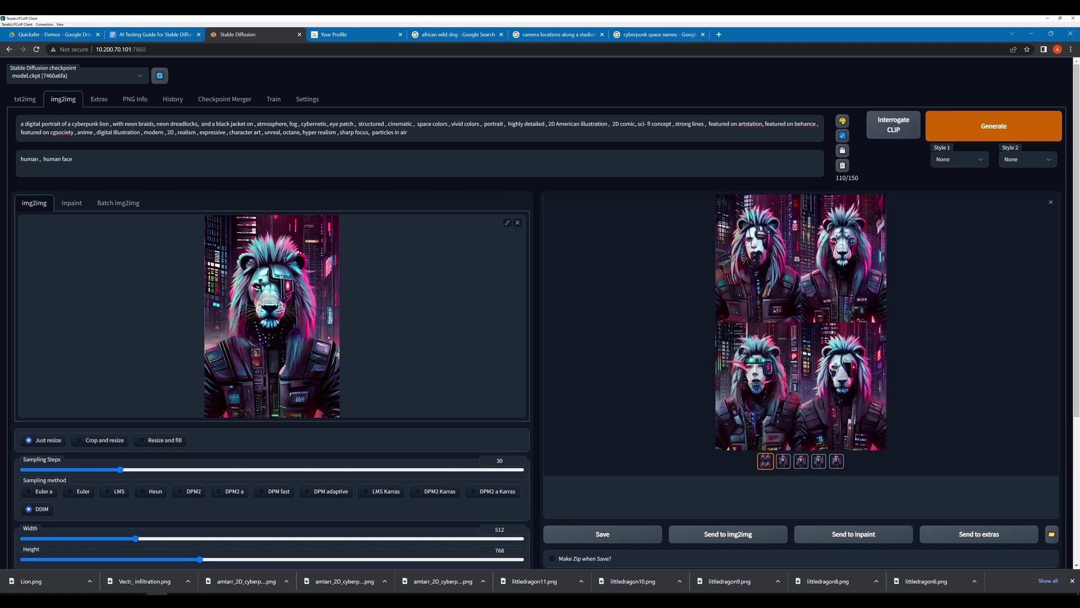
click(747, 244)
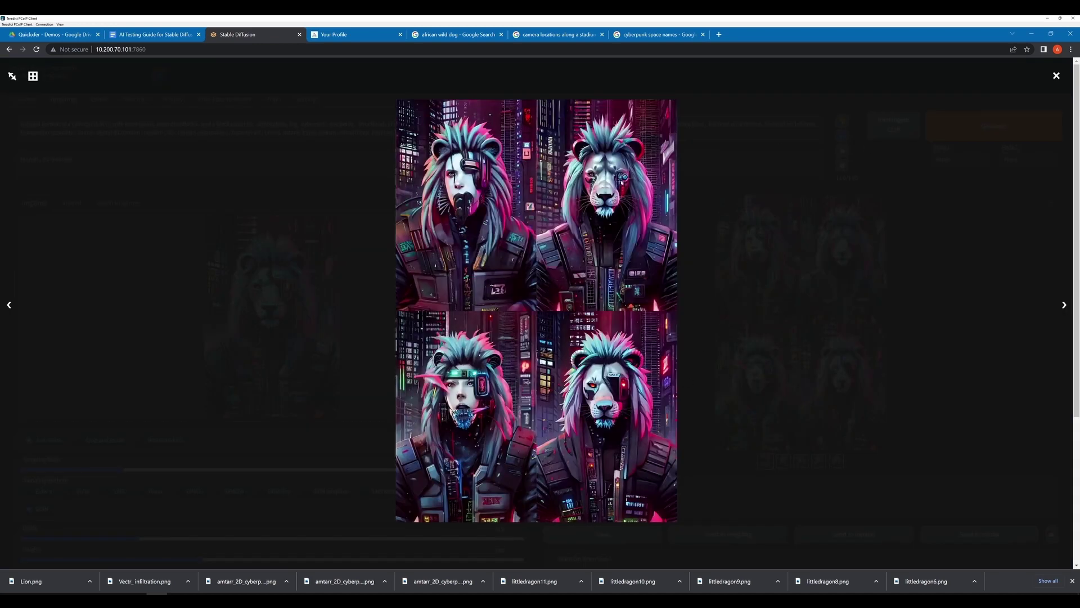
click(884, 354)
key(ctrl+Return)
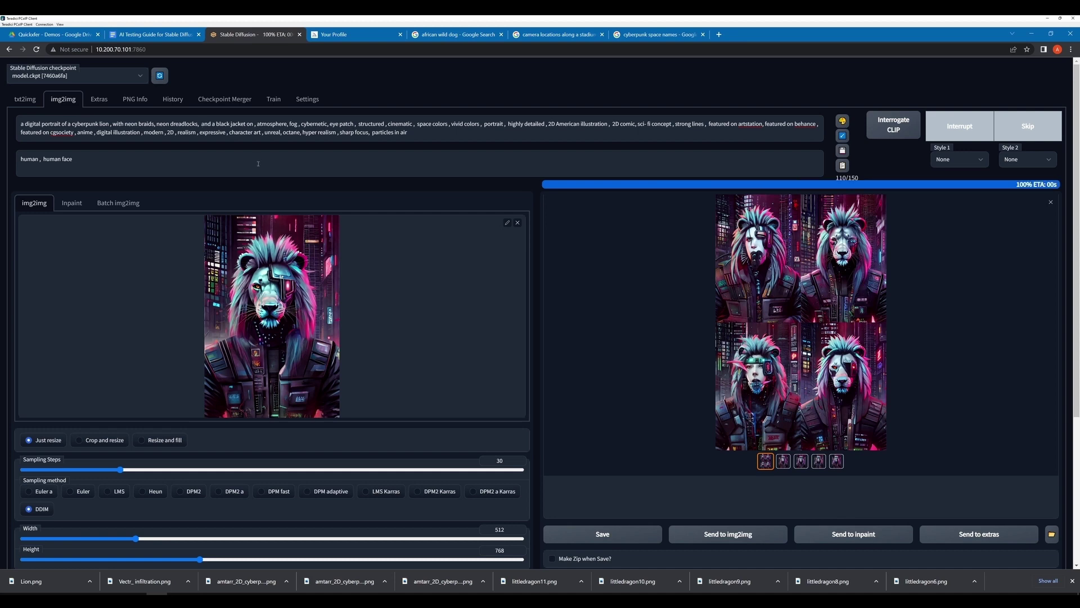
click(821, 339)
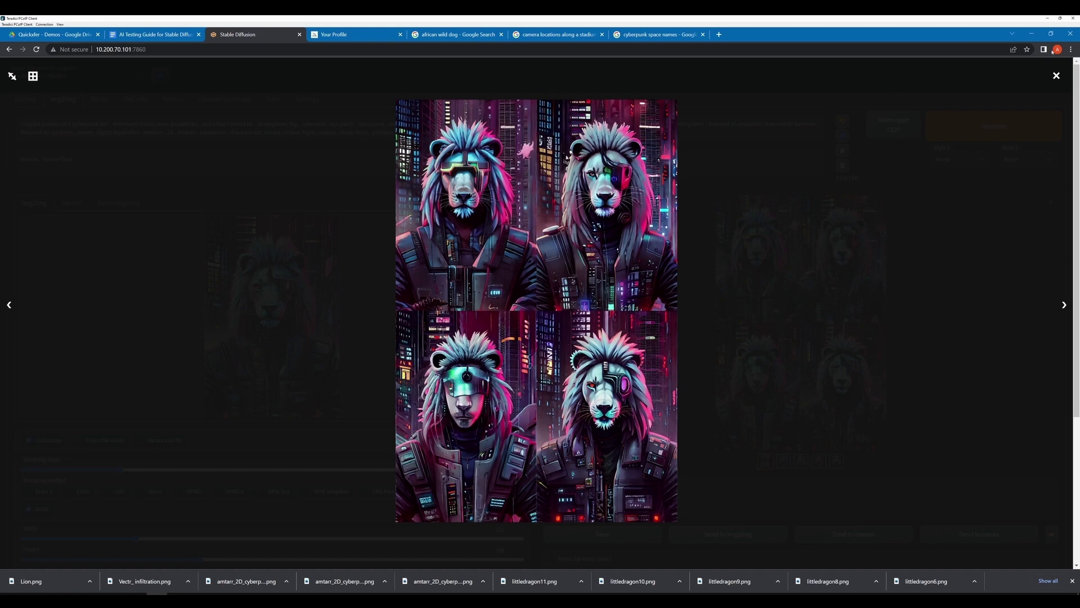
Generate one more batch, check its grid enlarged, and send the fourth variation to img2img as the new source image.
click(970, 130)
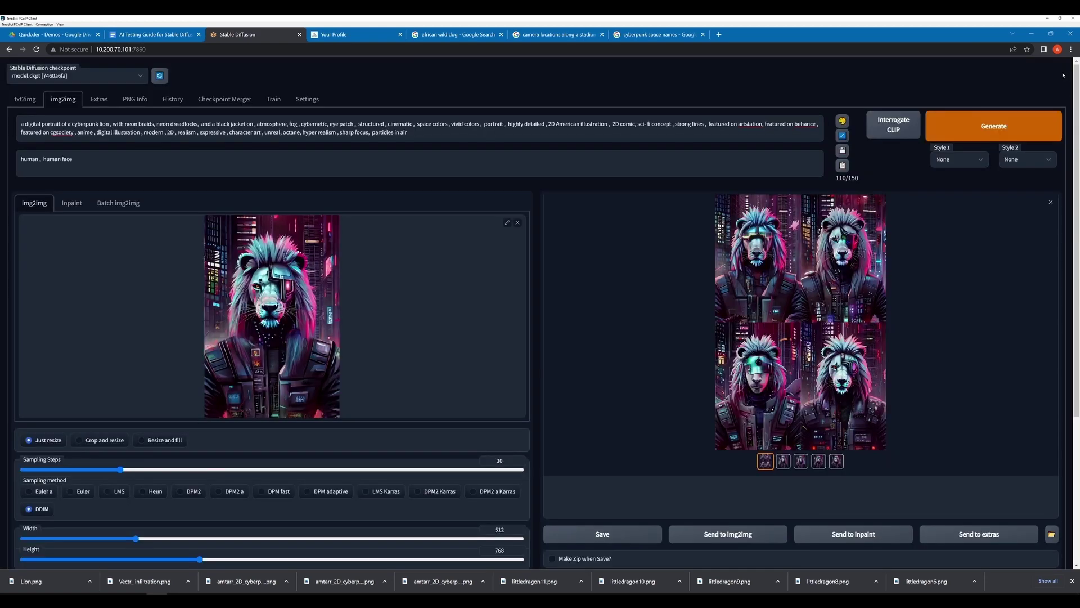
click(968, 132)
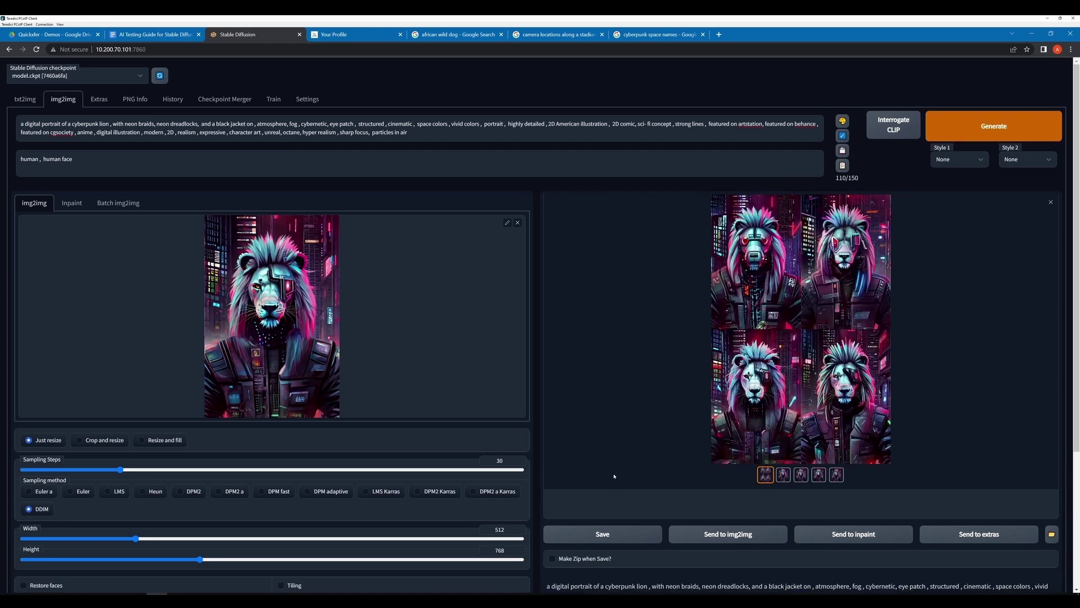
click(771, 364)
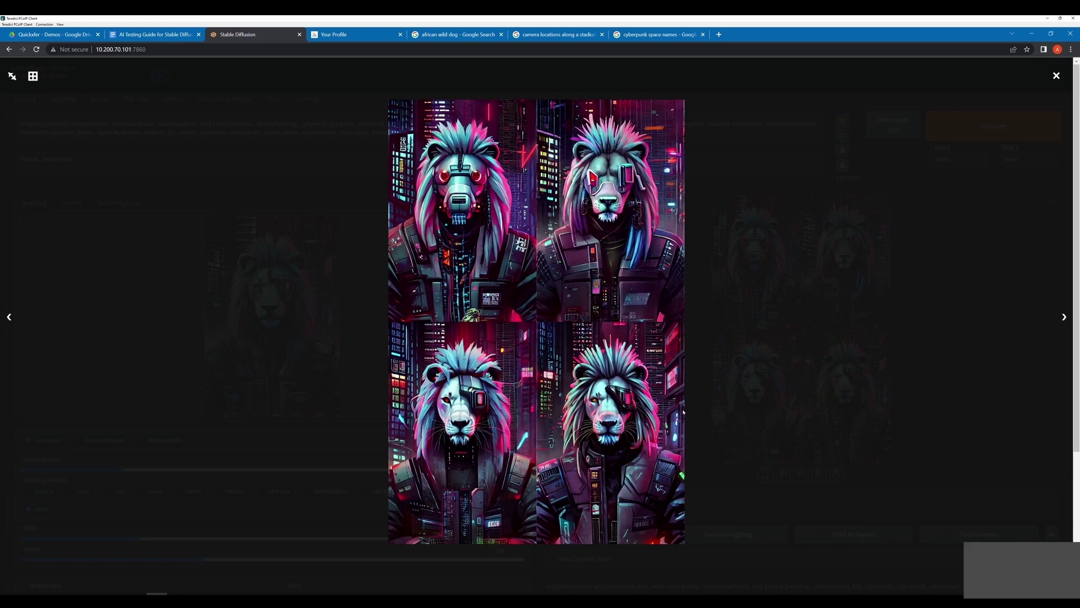
click(795, 340)
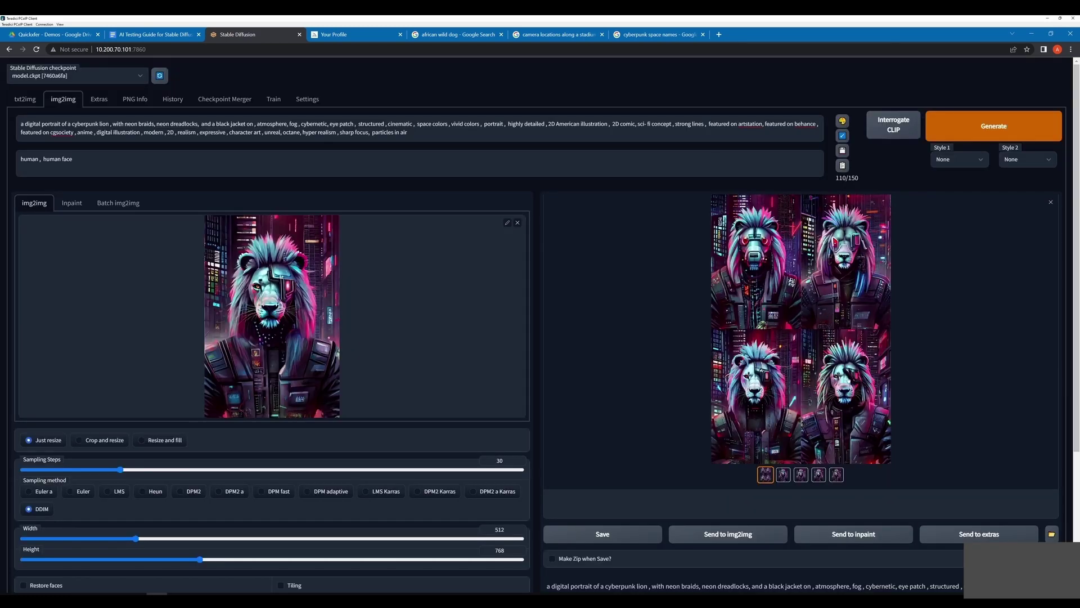
key(Left)
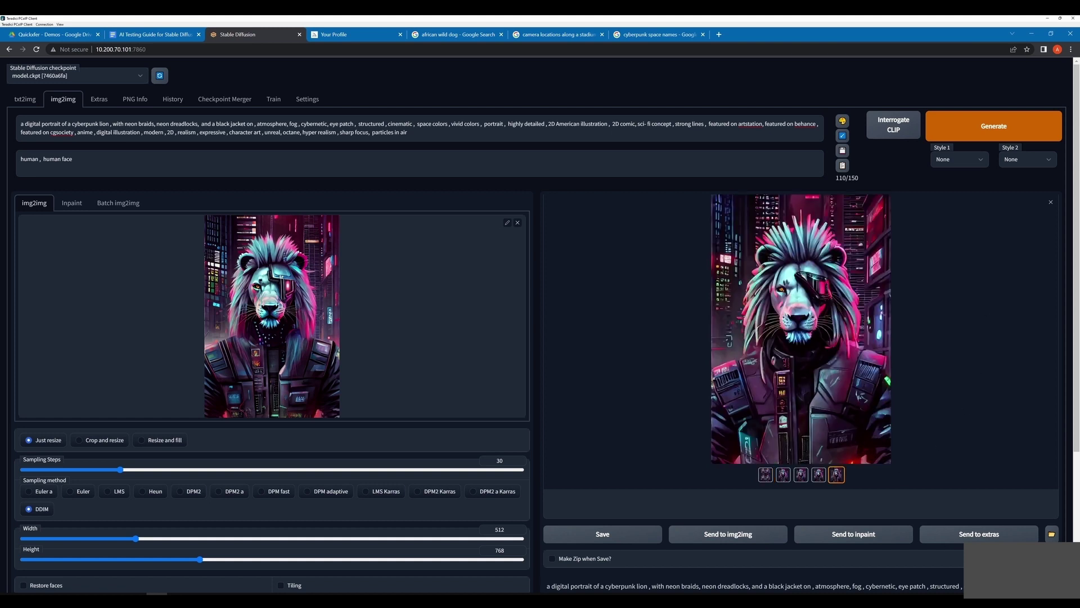
click(732, 534)
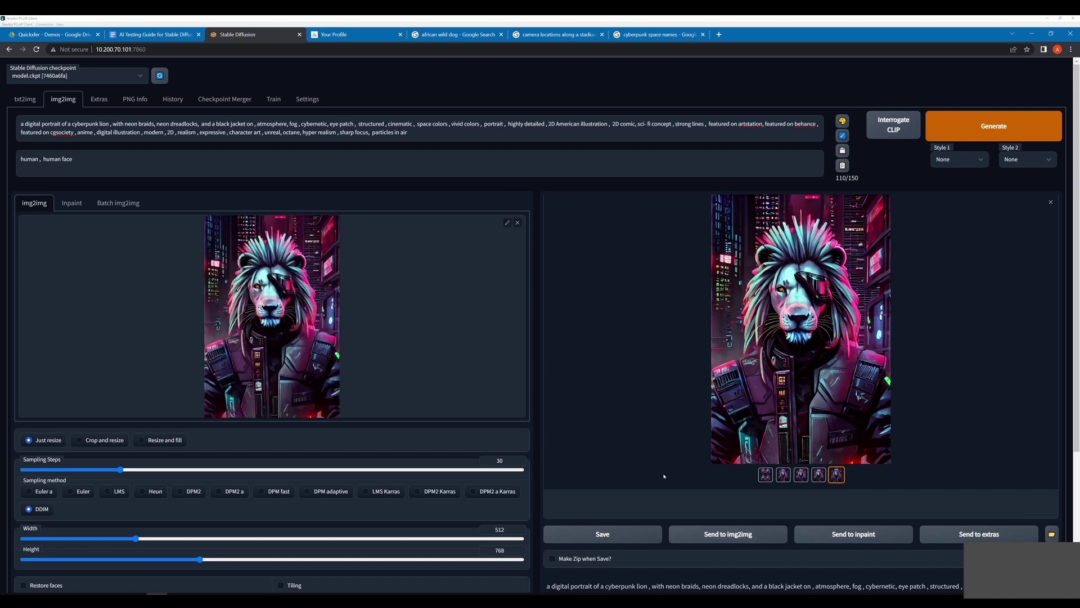
Generate a batch from the eye-patch lion source and review each of the four variations individually.
click(994, 126)
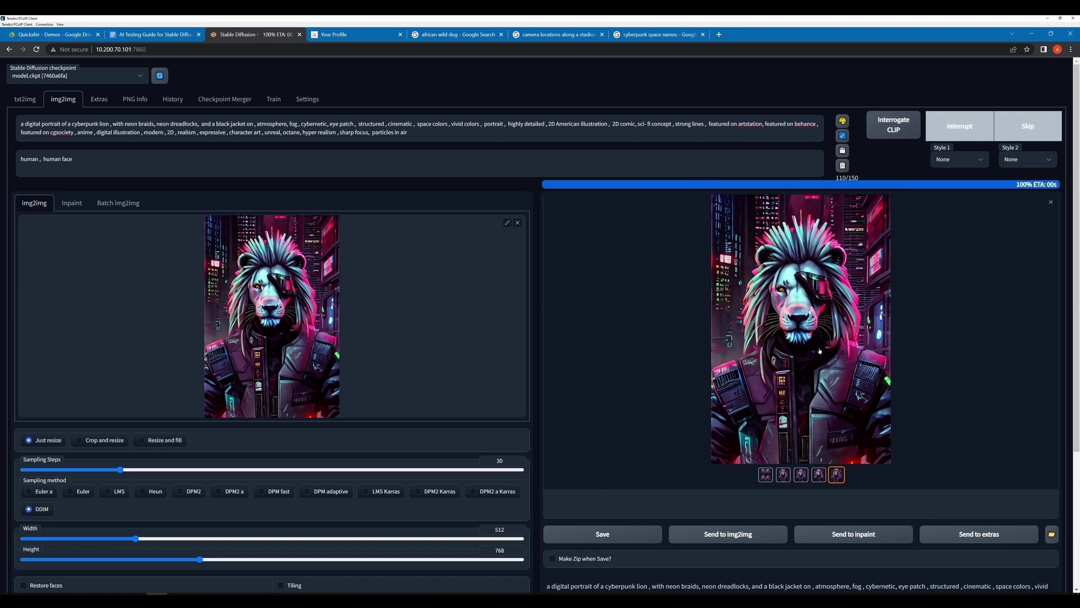
click(787, 474)
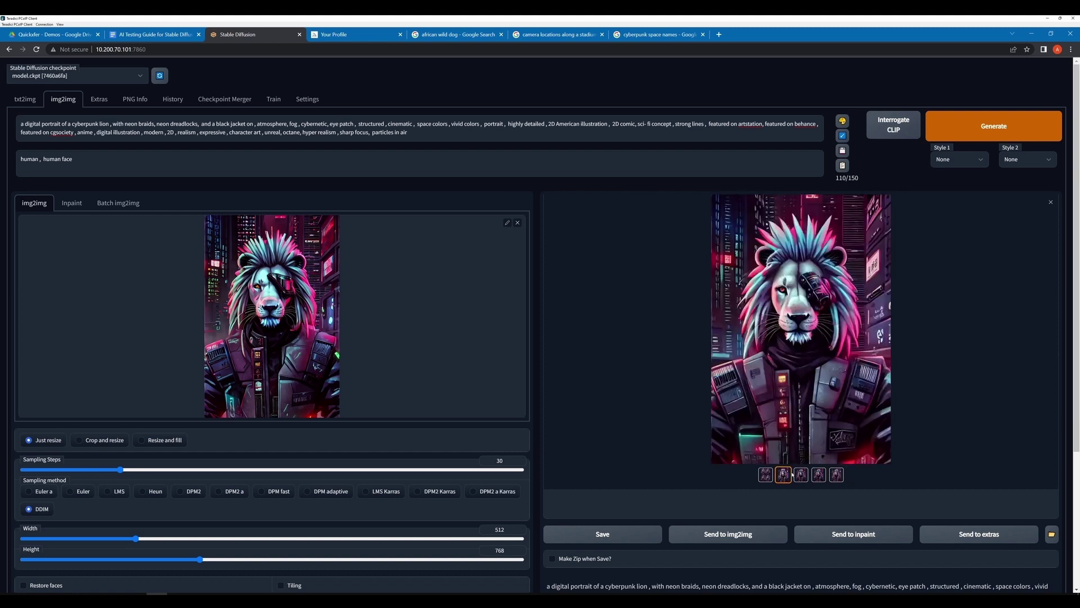
click(801, 474)
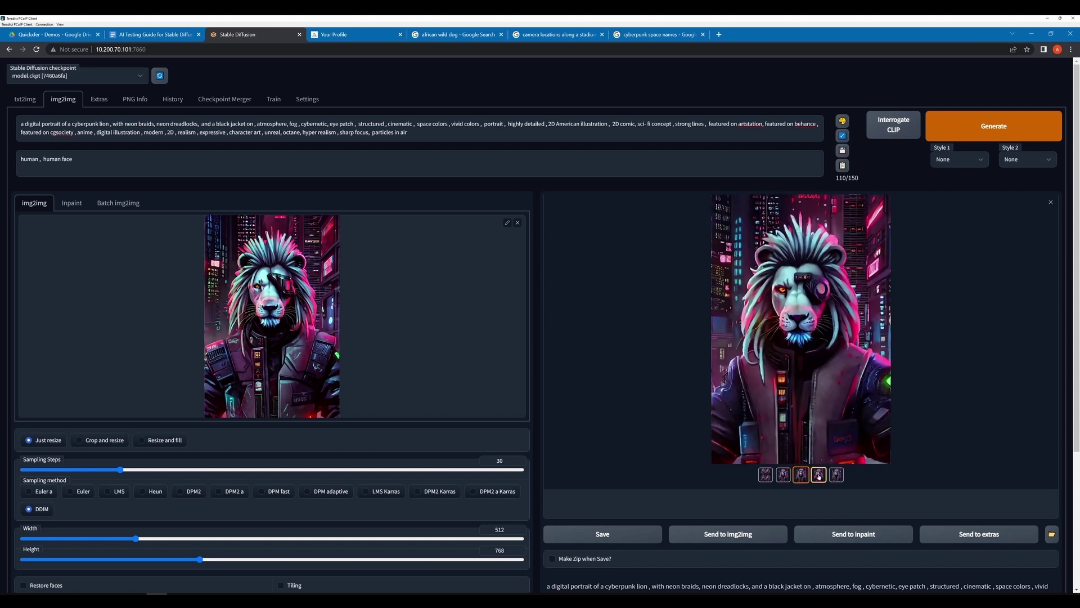
click(819, 475)
click(836, 474)
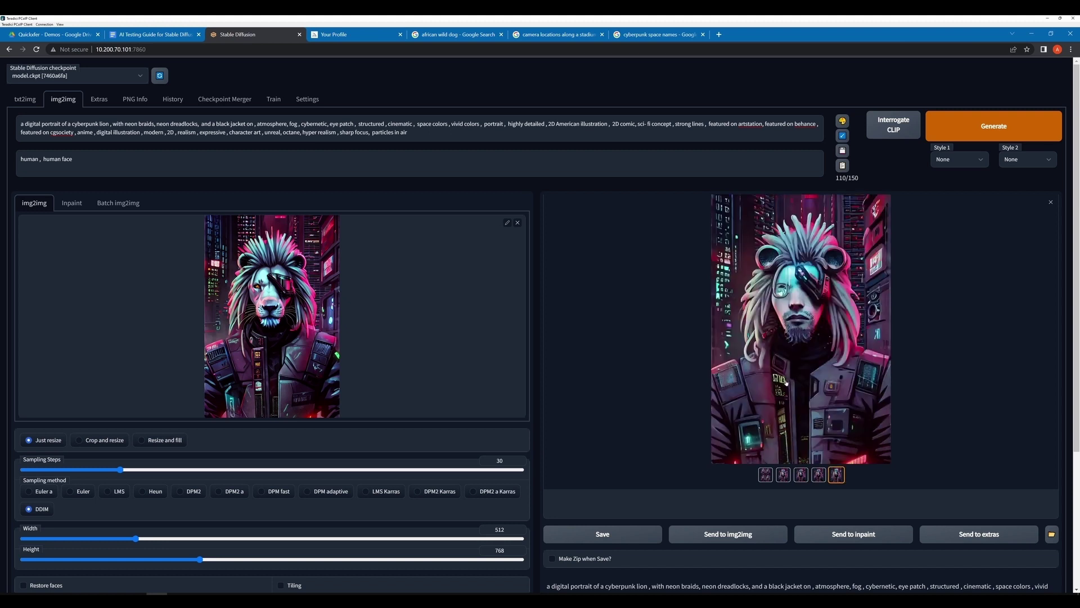
Compare the second variation, with the round lens over its eye, enlarged against another version and send it to img2img as the source.
click(801, 474)
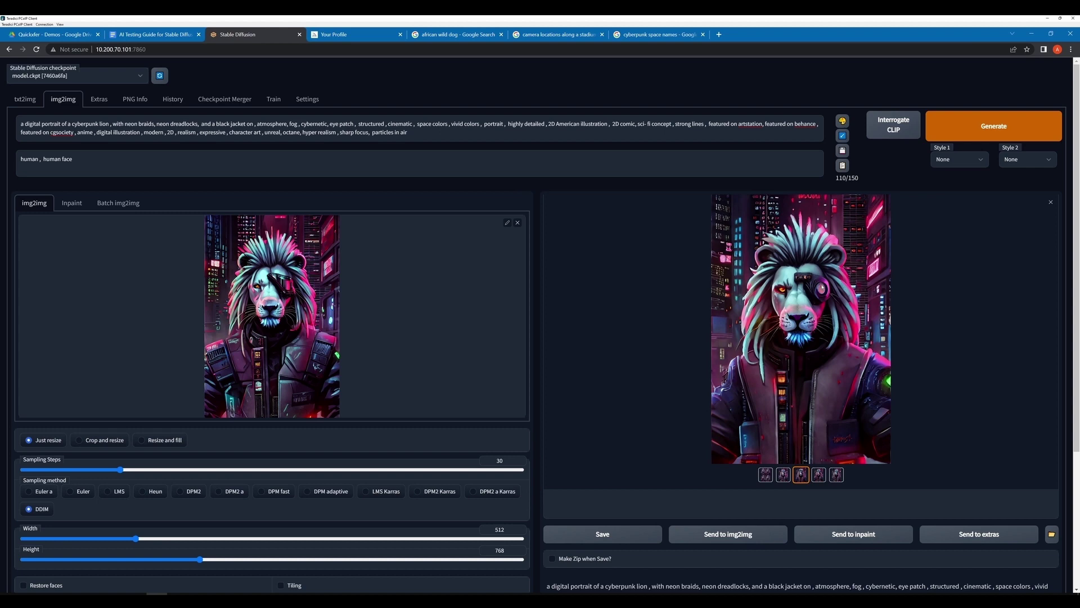
click(789, 309)
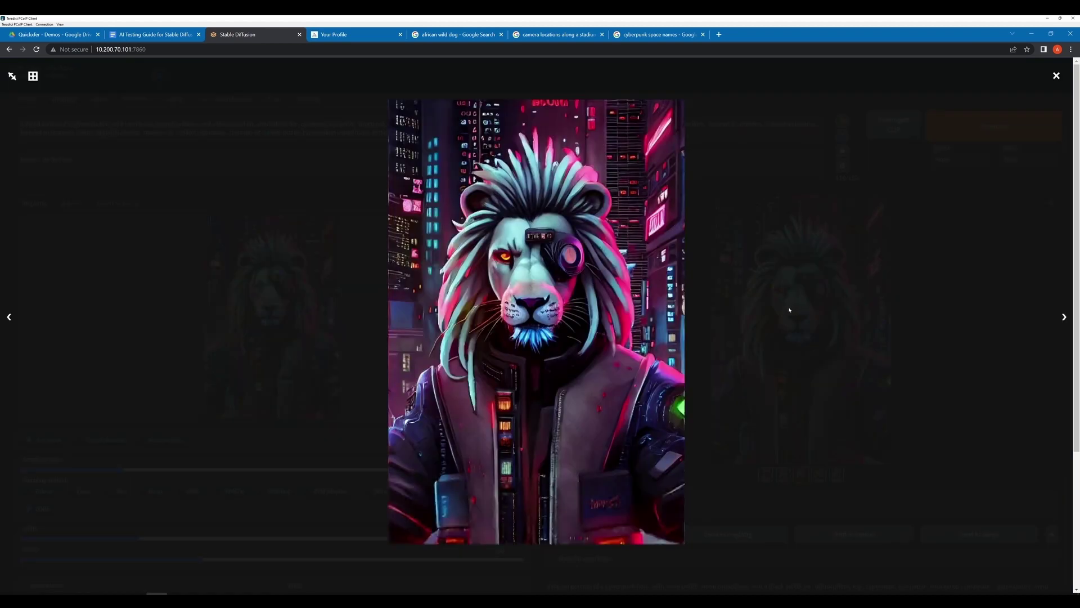
click(314, 304)
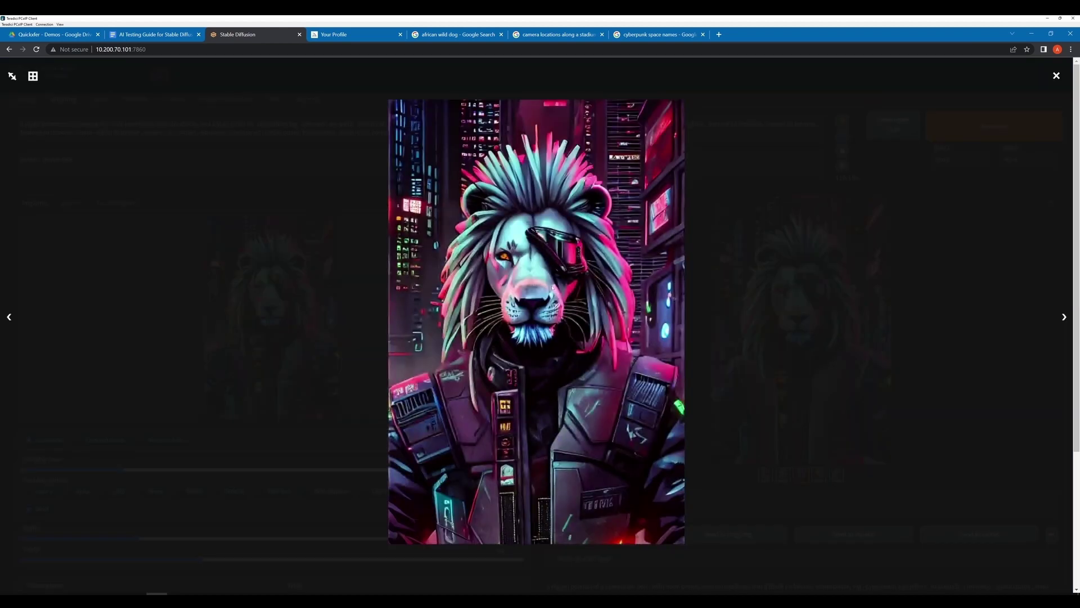
click(839, 358)
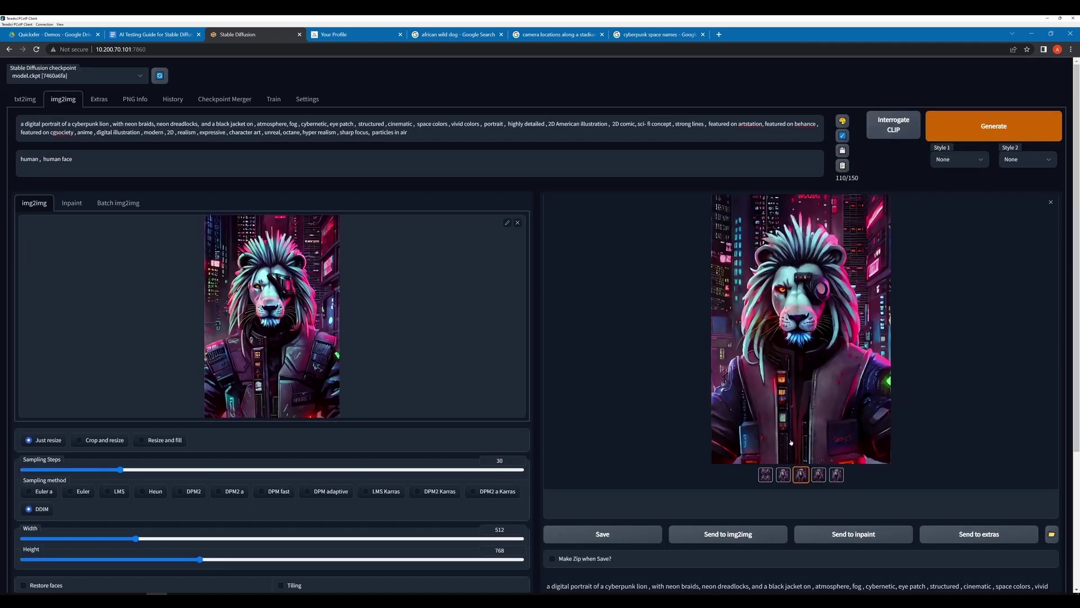
click(730, 534)
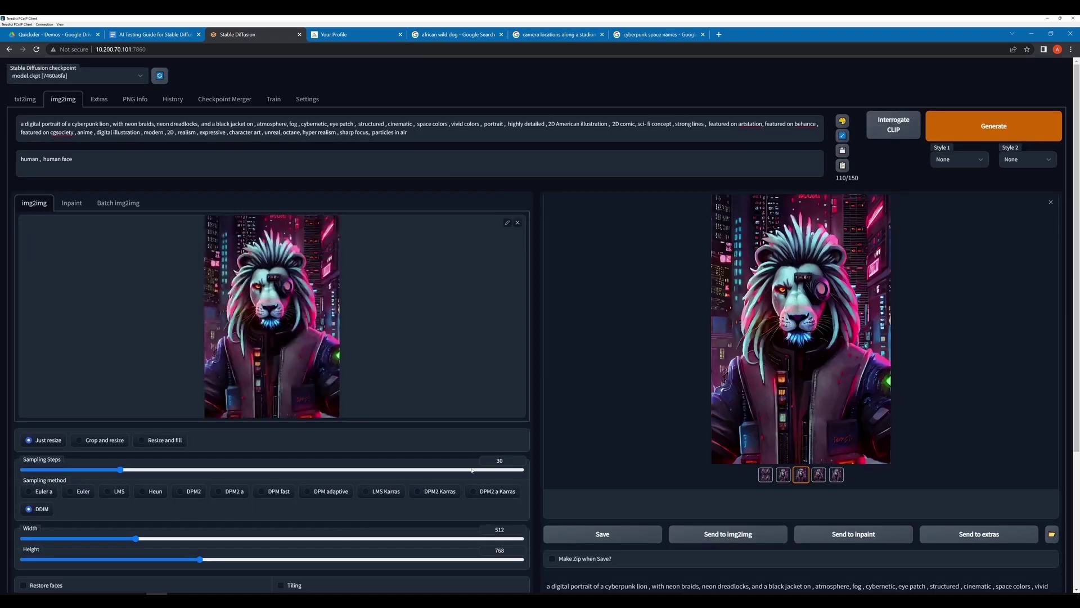
Set the sampling steps to 20, generate a batch from the new source, and review its four variations one by one.
double_click(499, 460)
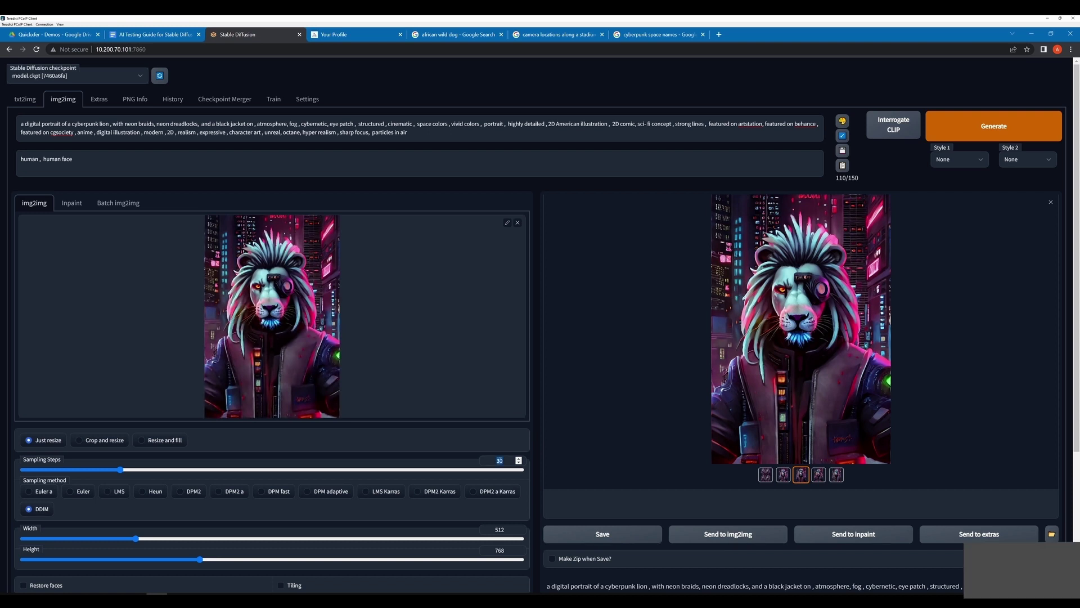
text(20)
key(ctrl+Return)
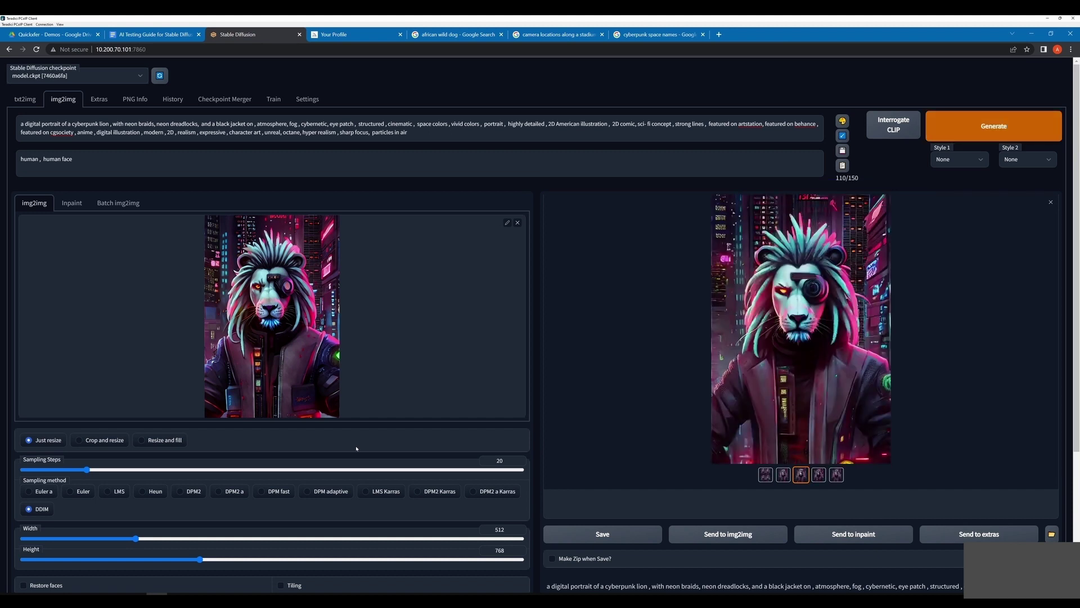
click(783, 475)
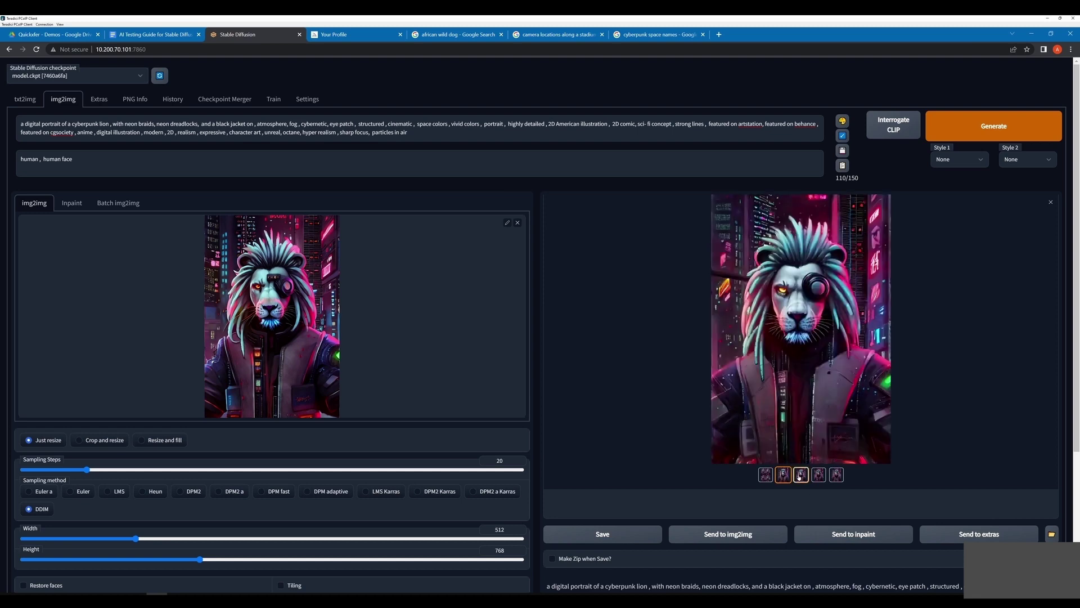
click(805, 476)
click(820, 476)
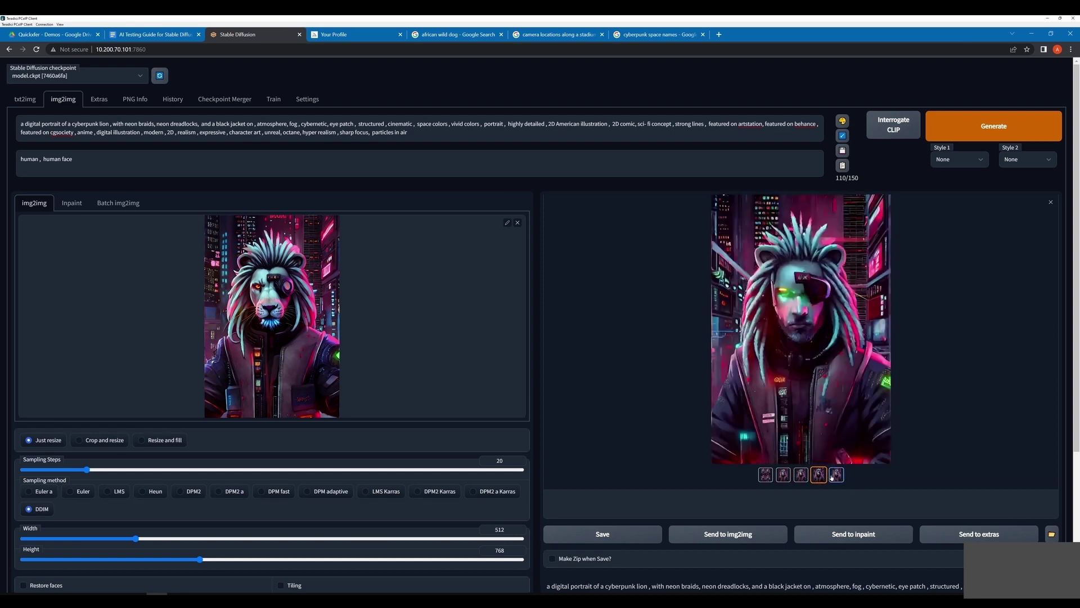
click(837, 474)
Generate another batch at 20 sampling steps, compare the first two variations, and inspect the second one enlarged.
click(1038, 112)
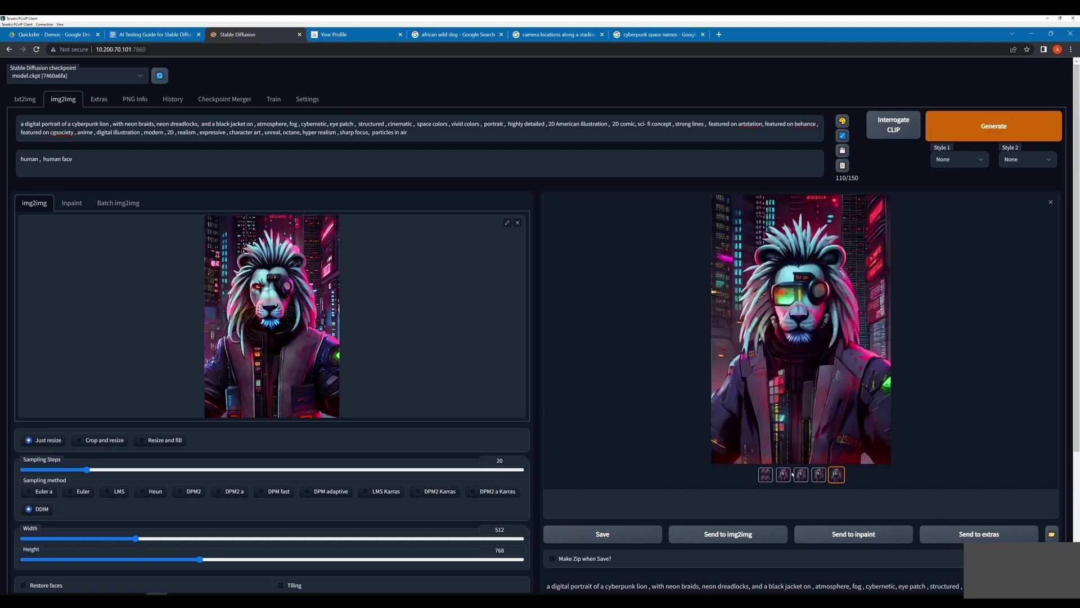
click(787, 475)
click(796, 477)
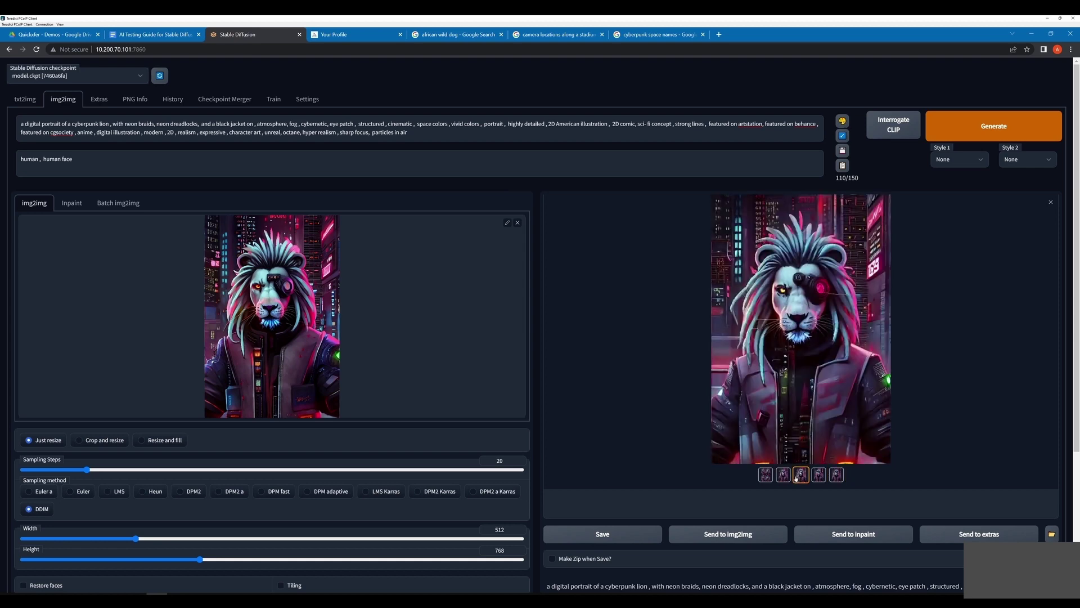
click(783, 476)
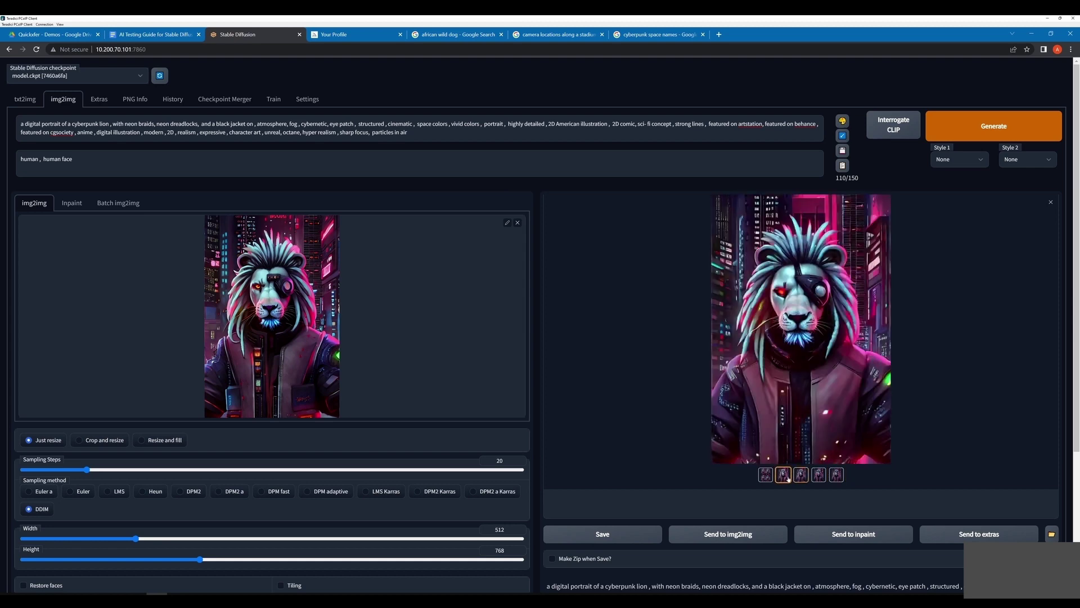
click(800, 478)
click(804, 310)
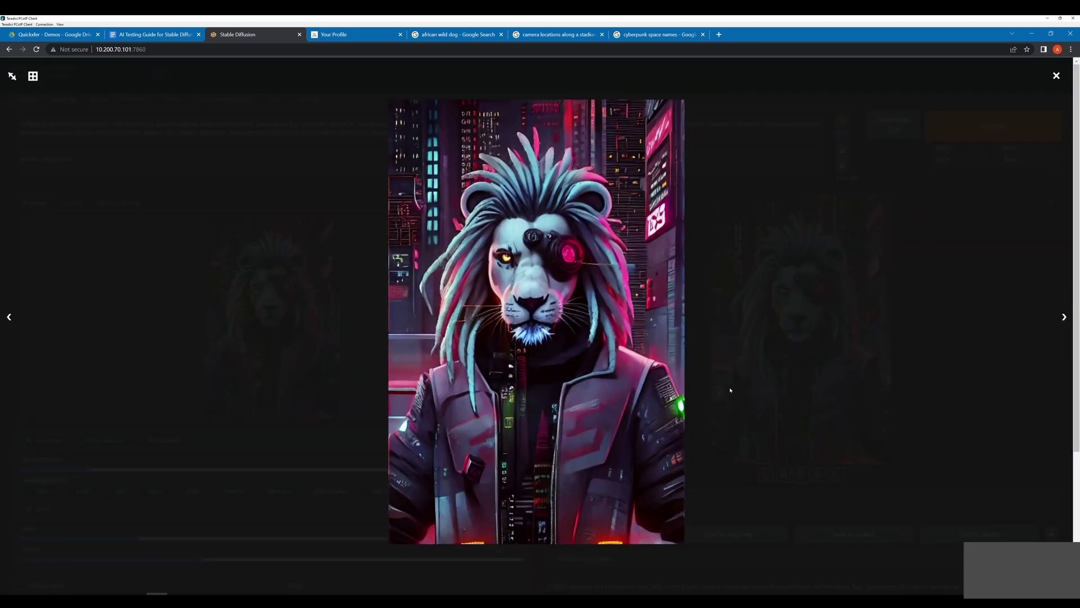
click(799, 392)
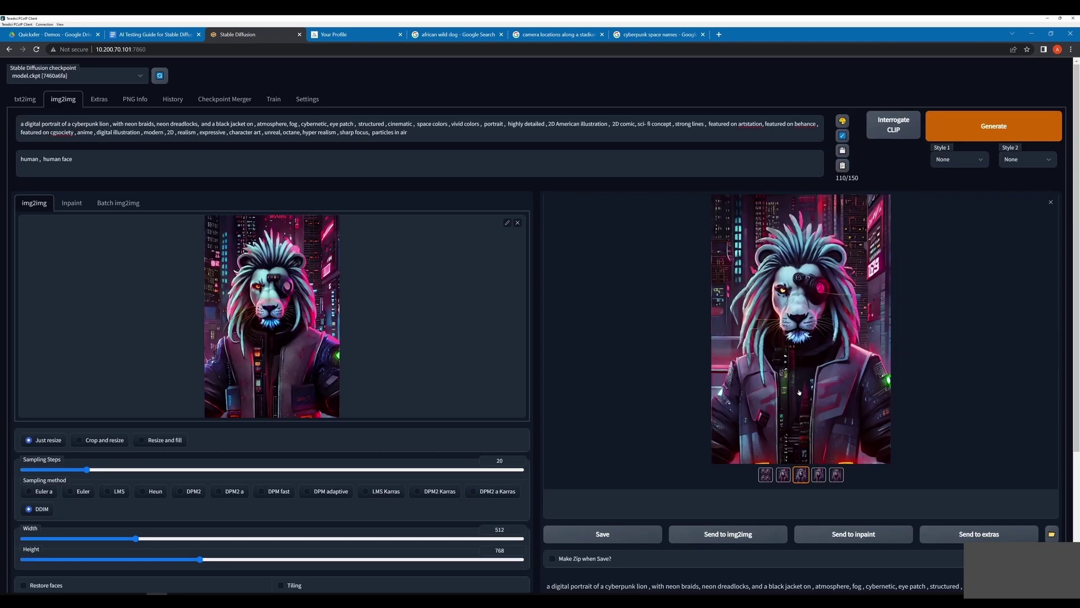
Check the third and fourth variations, then send the second variation, with the red-lens eyepiece, to img2img as the new source.
click(819, 476)
click(836, 476)
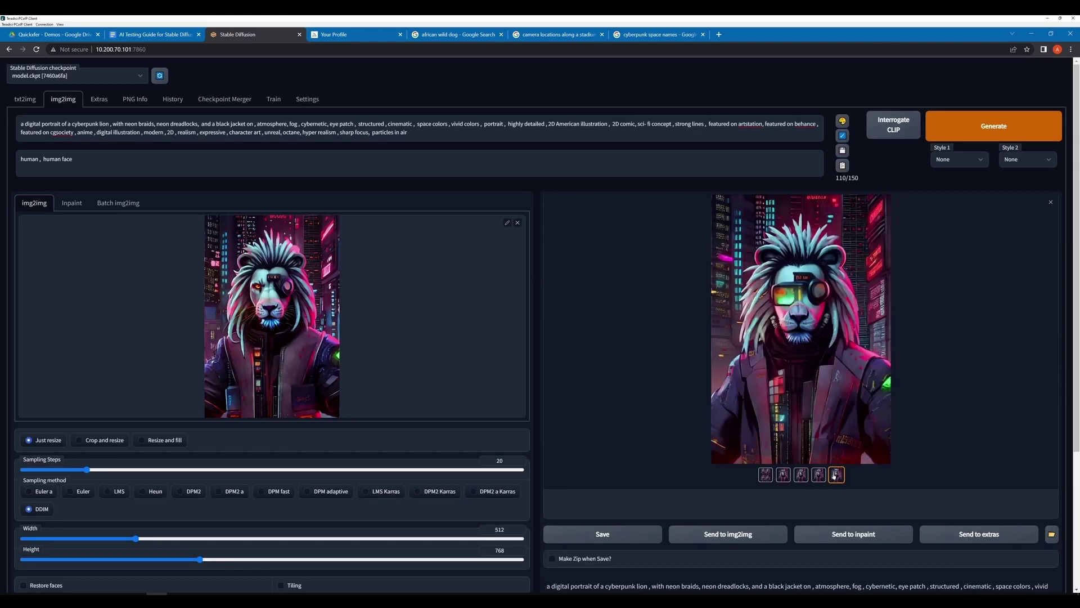
click(819, 474)
click(803, 474)
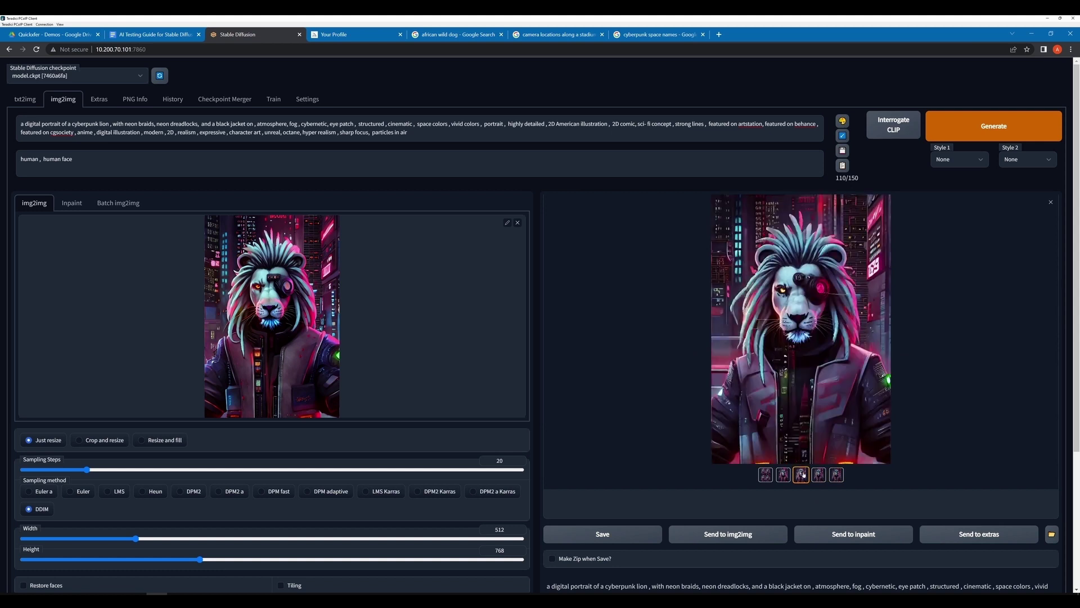
click(728, 533)
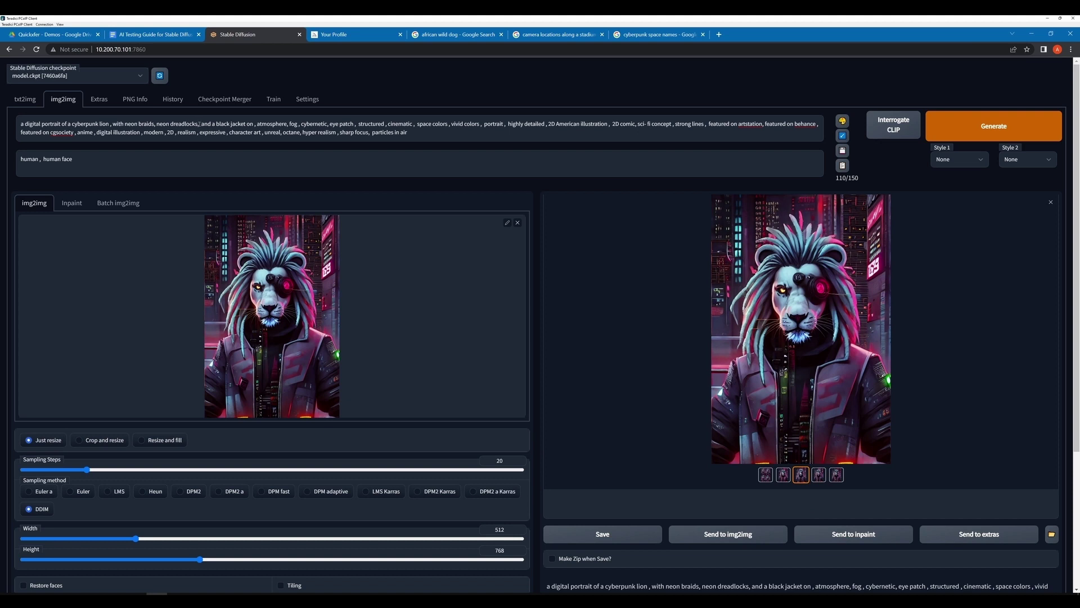
Change the prompt's mane wording to "neon braids in mane", replace "particles in air" with "embers", and generate a batch.
drag(198, 125, 155, 125)
key(BackSpace)
text(in man)
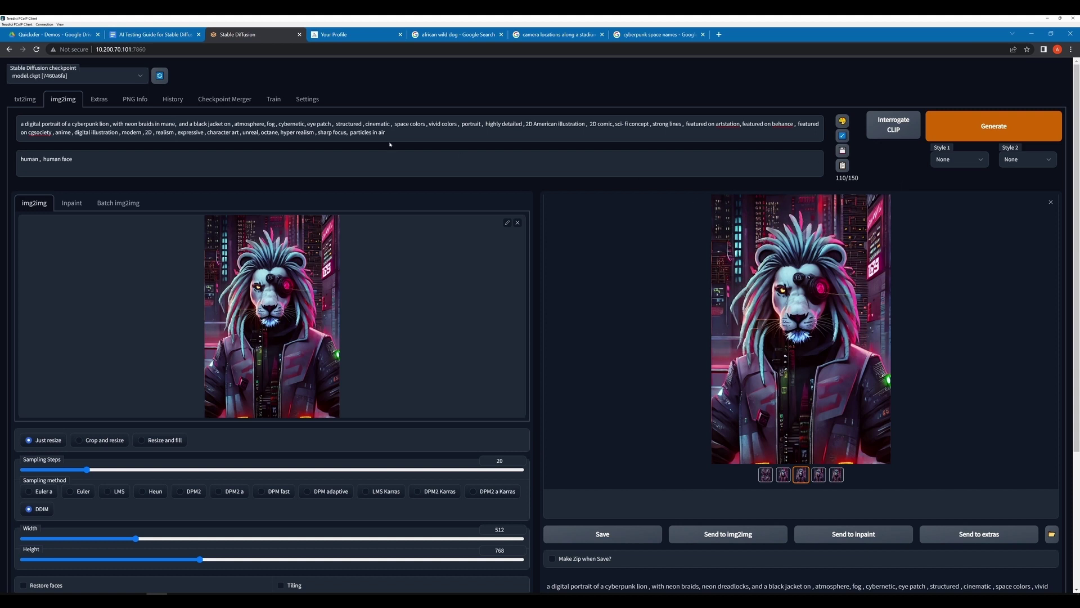
shift+click(350, 132)
text(focus, embers)
key(ctrl+Return)
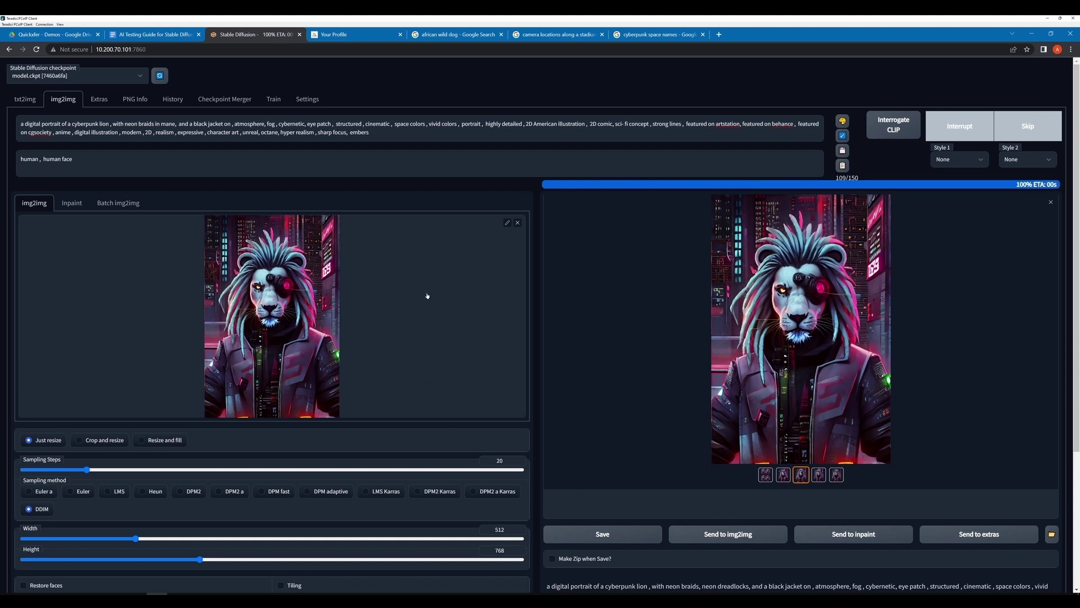
Review the four variations of the "neon braids in mane" batch one by one.
click(782, 477)
click(801, 475)
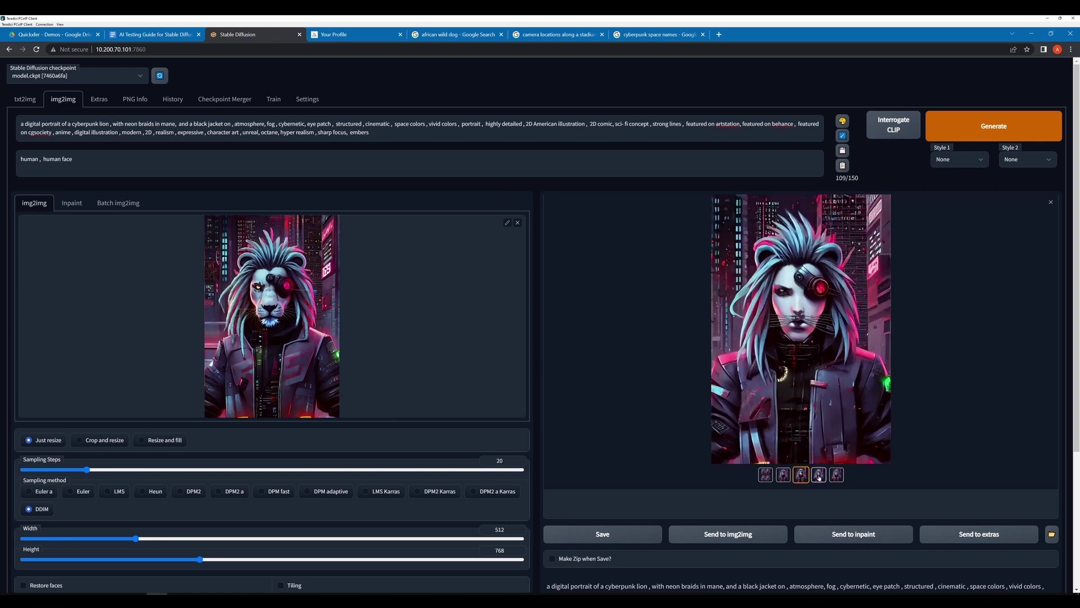
click(818, 475)
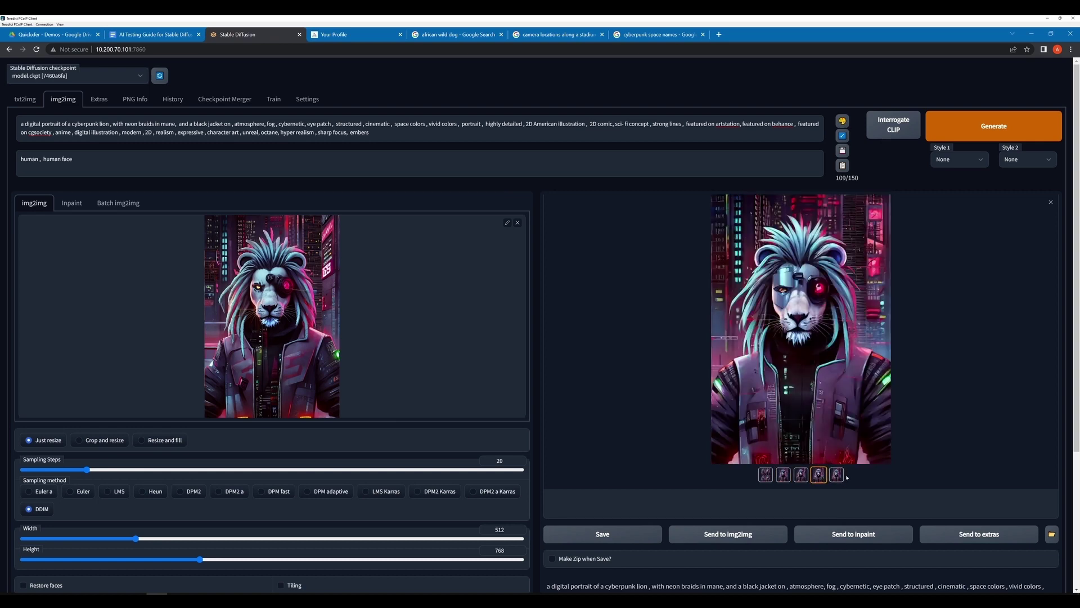
click(839, 476)
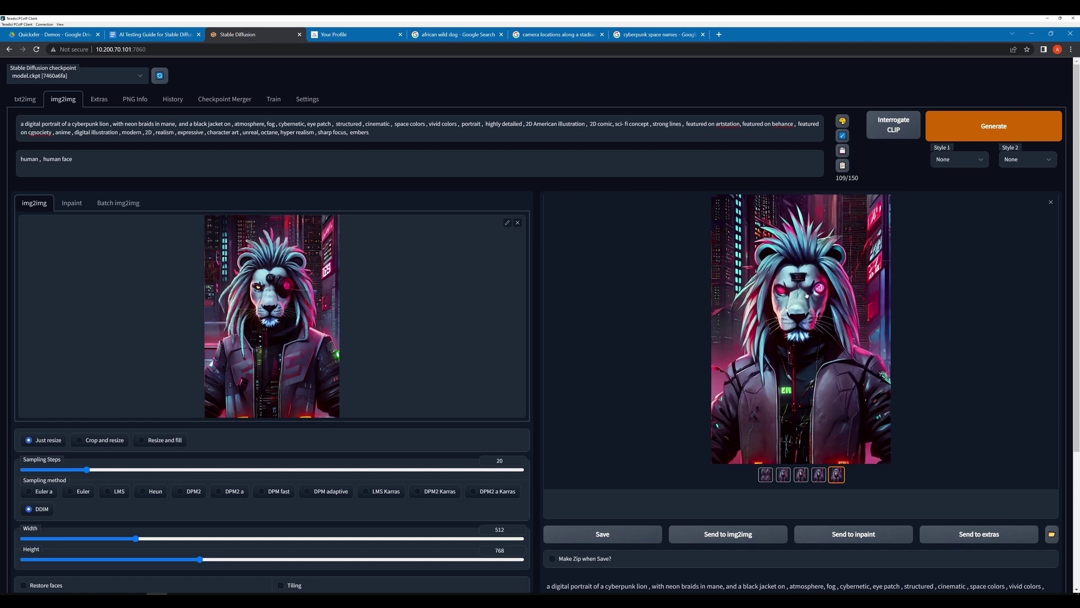
Generate another batch with the same prompt and source, and check the third, fourth, second and first variations.
click(993, 126)
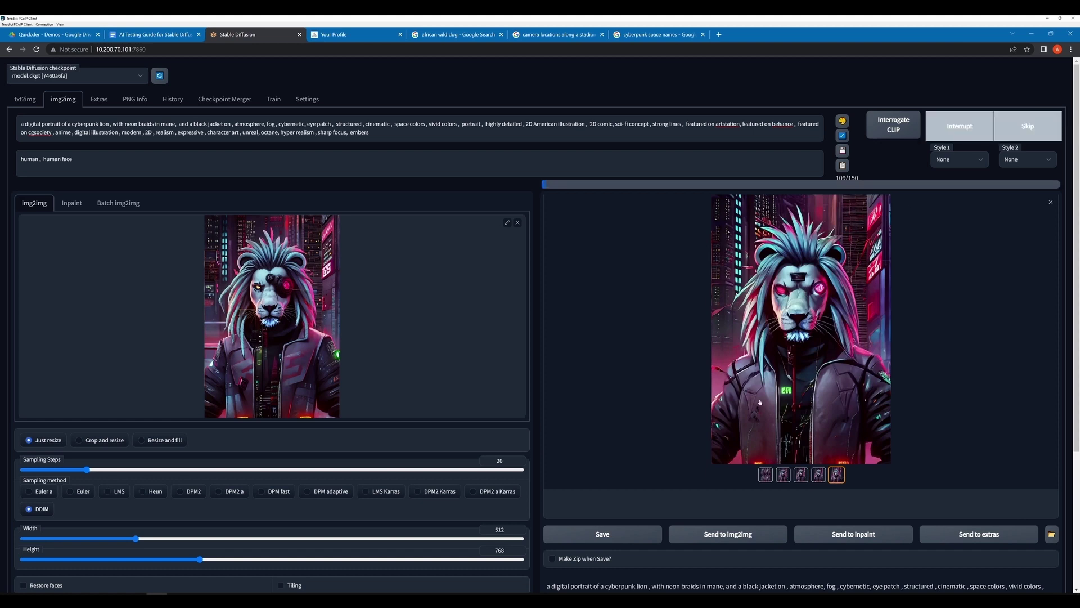
click(817, 476)
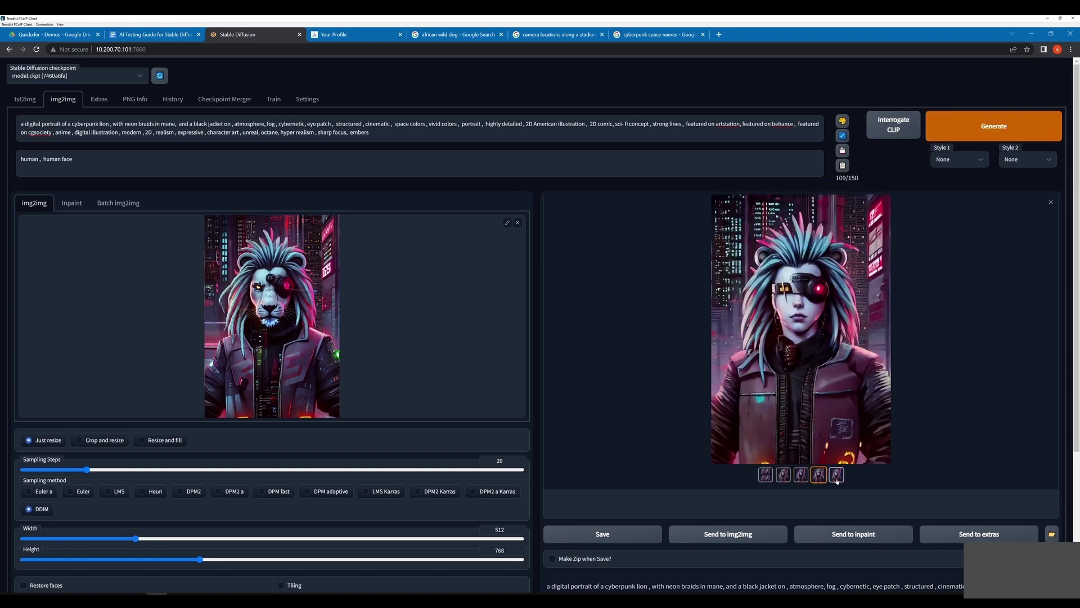
click(837, 476)
click(801, 476)
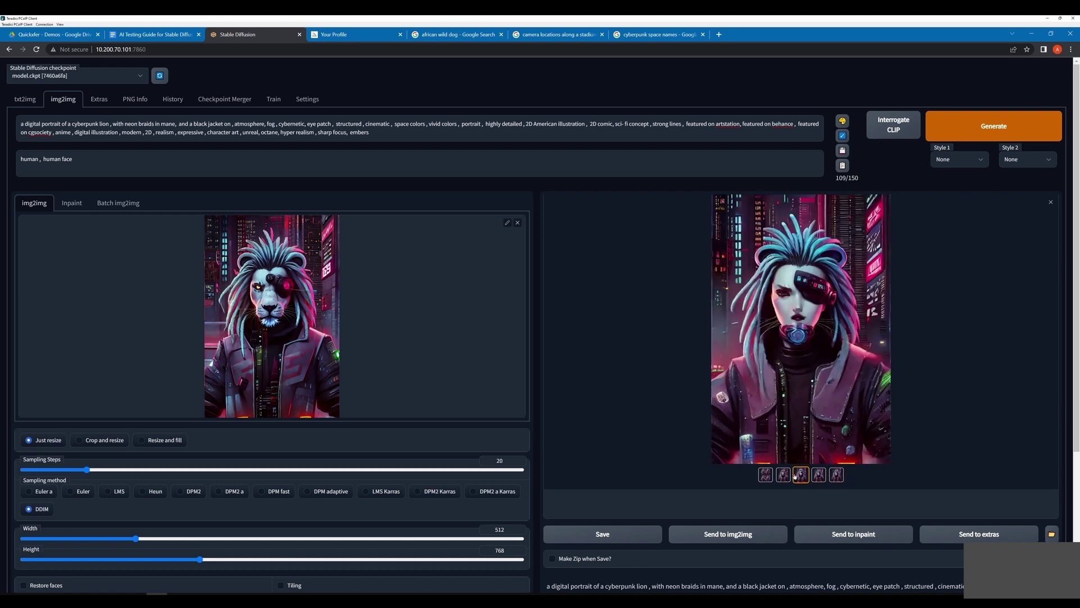
click(787, 476)
Generate a fresh batch from the unchanged settings and review its second, third and fourth variations.
click(948, 133)
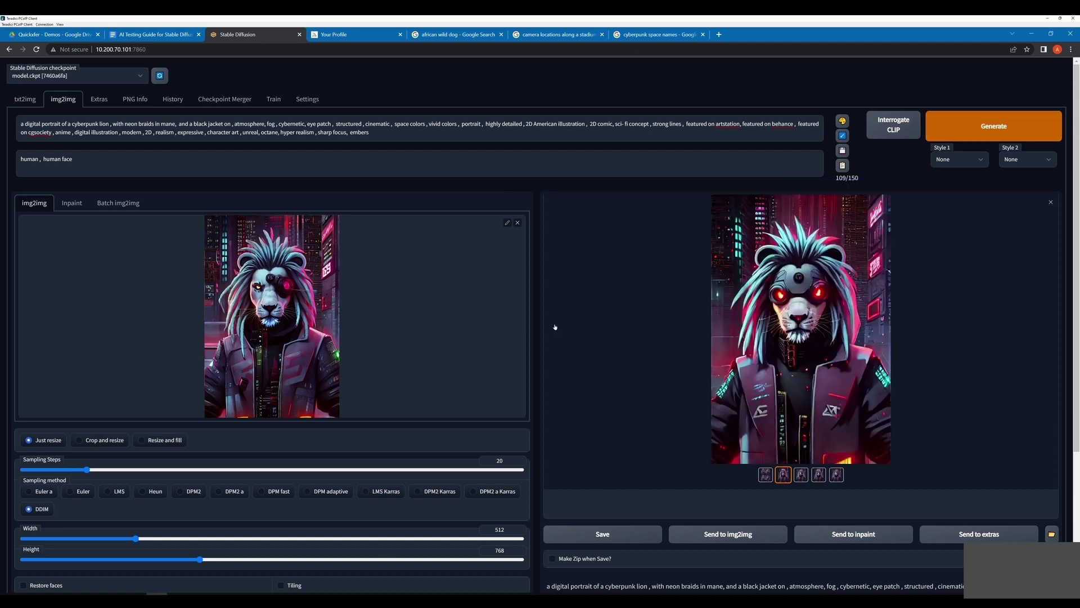
click(800, 477)
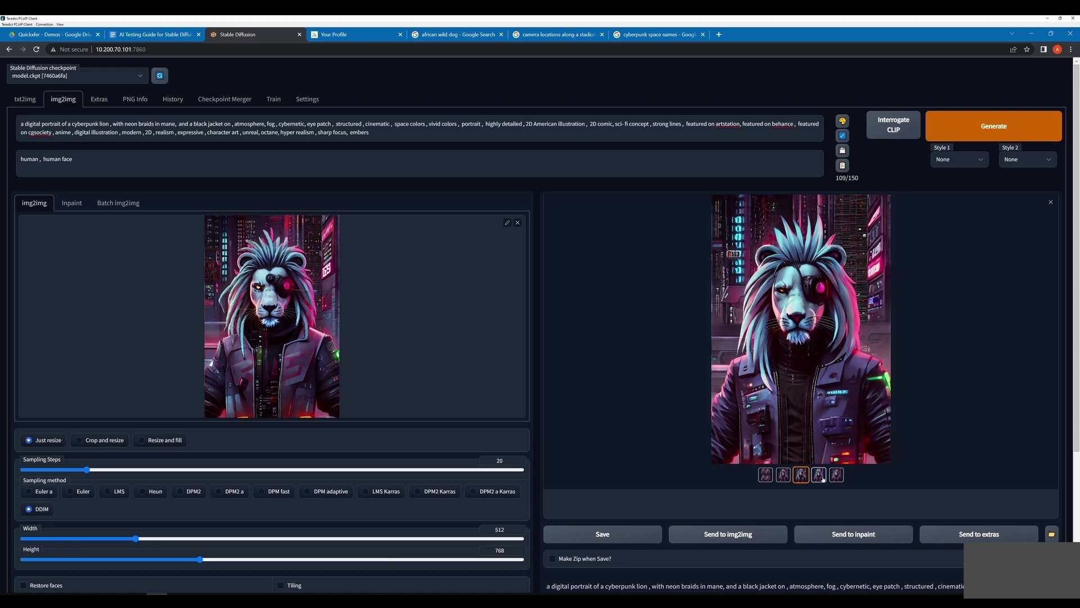
click(819, 477)
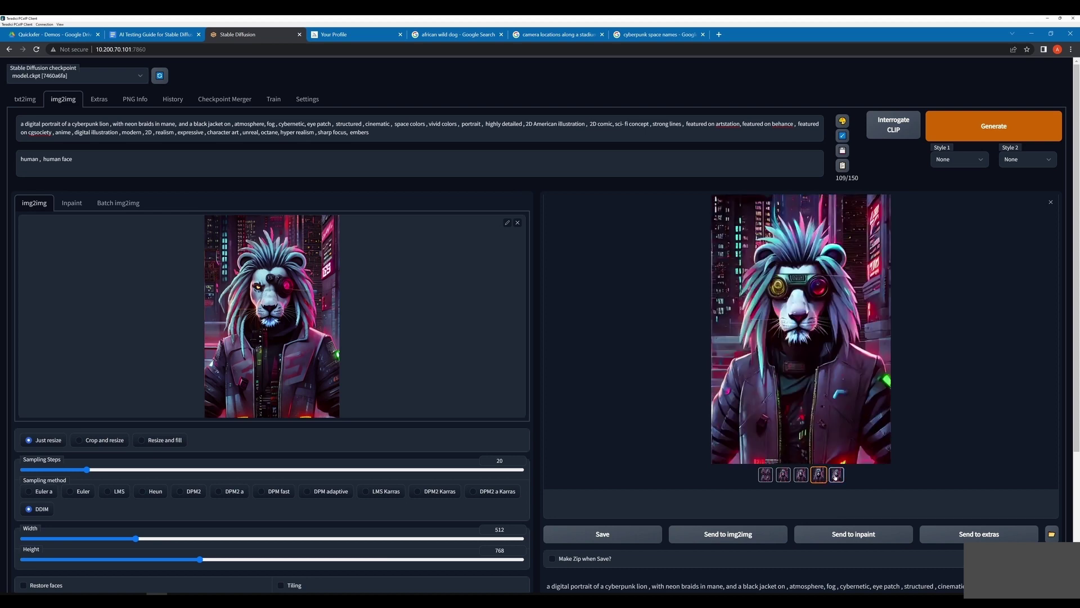
click(836, 476)
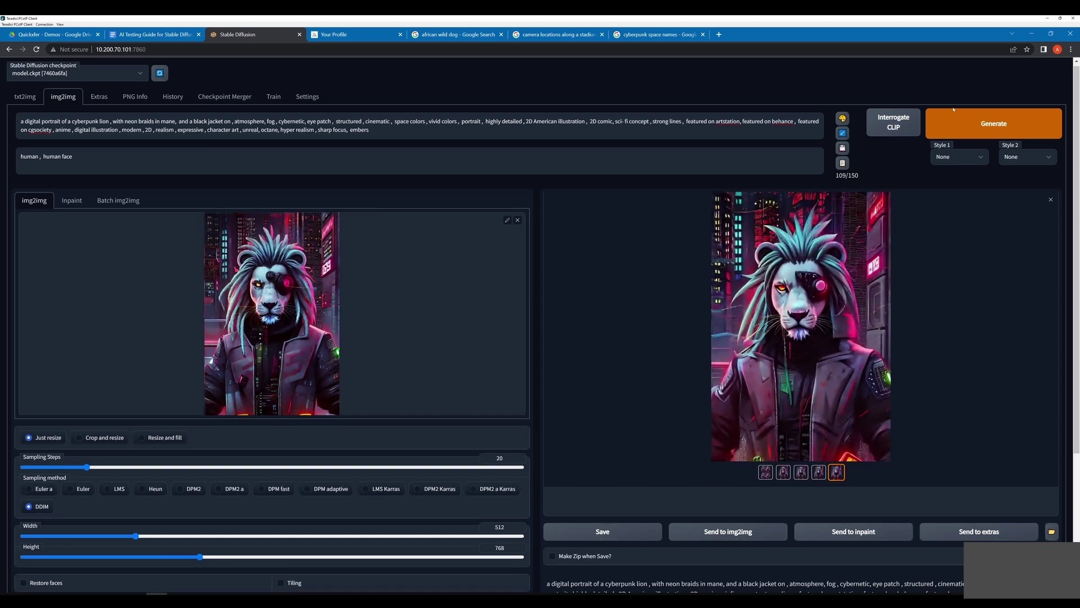
Run the generation once more at 20 sampling steps and review all four variations in order.
scroll(957, 422, down, 1)
click(993, 83)
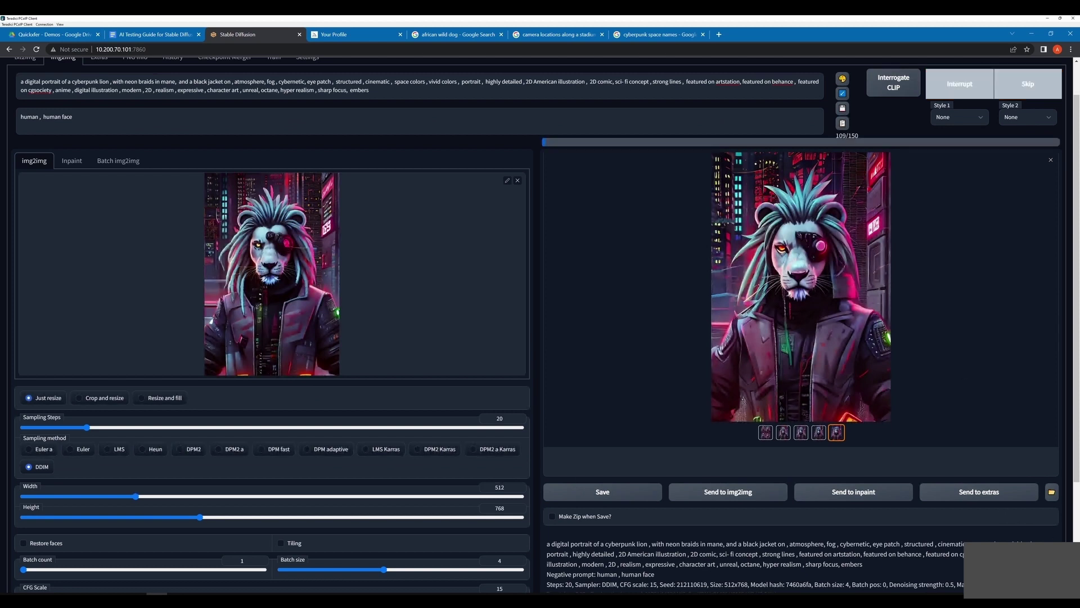
scroll(785, 377, up, 1)
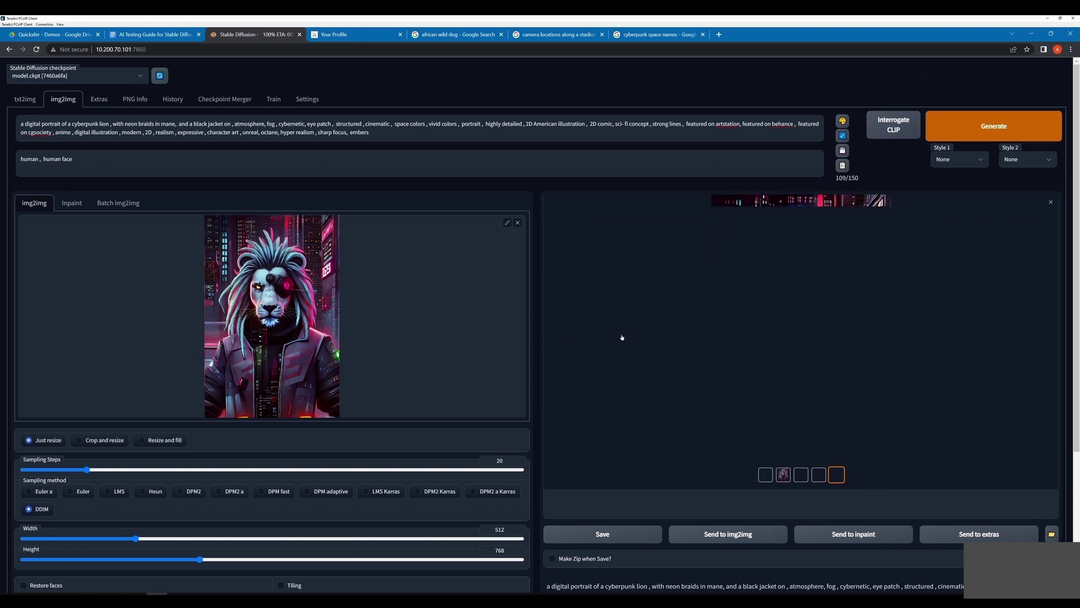
click(784, 475)
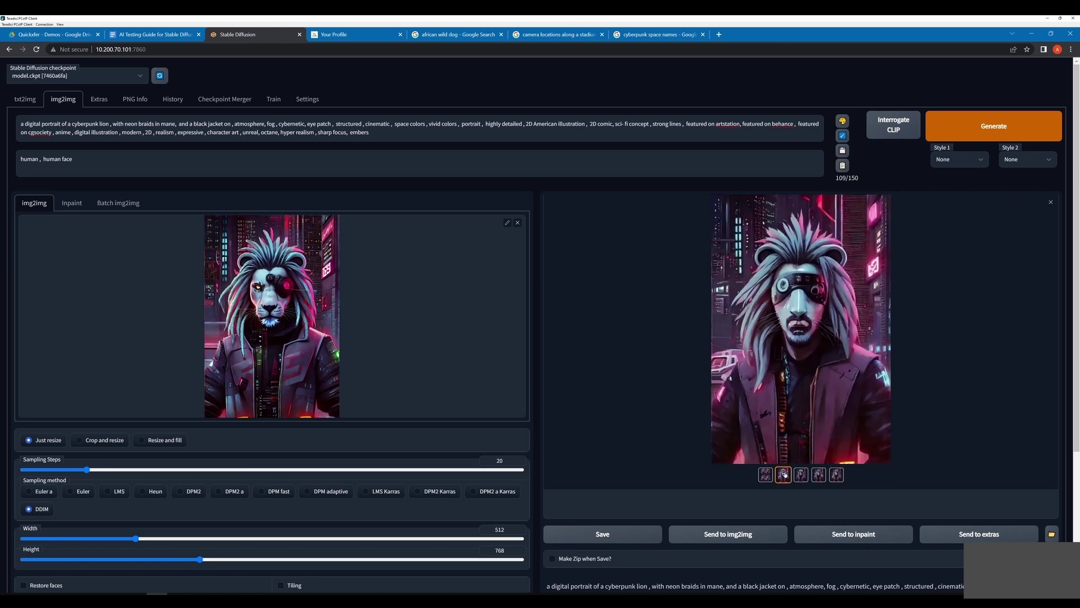
click(801, 476)
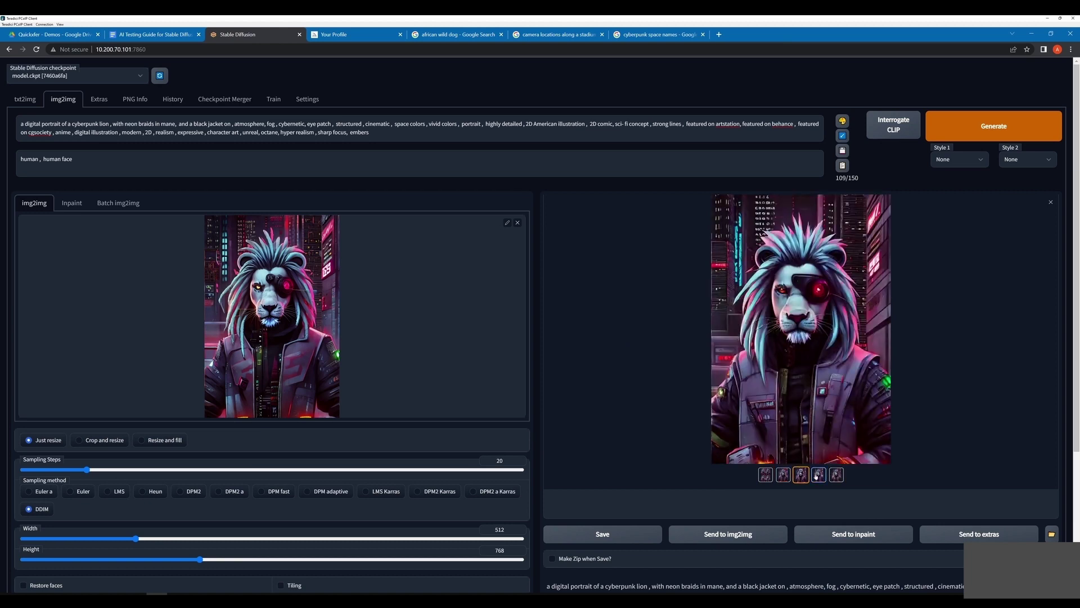
click(819, 475)
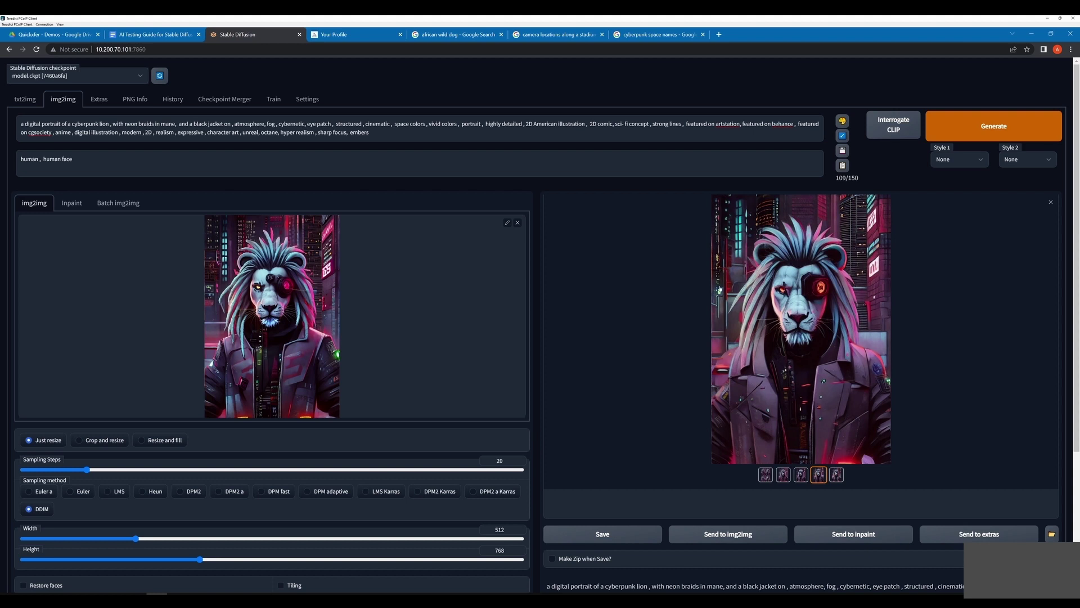
click(841, 478)
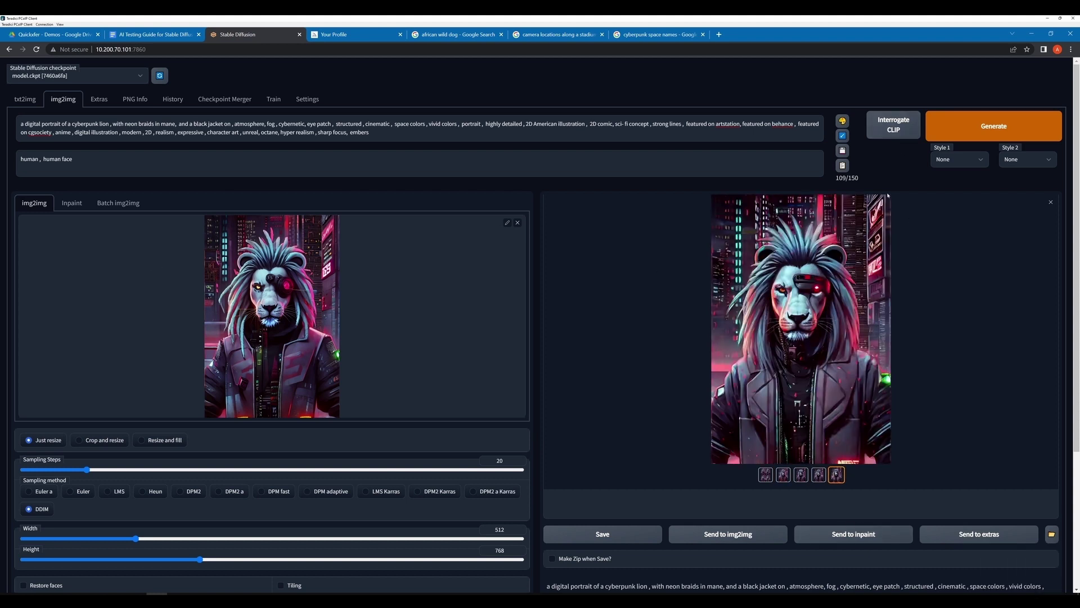
Generate one more batch from the red-lens lion source and go through its four variations.
click(981, 126)
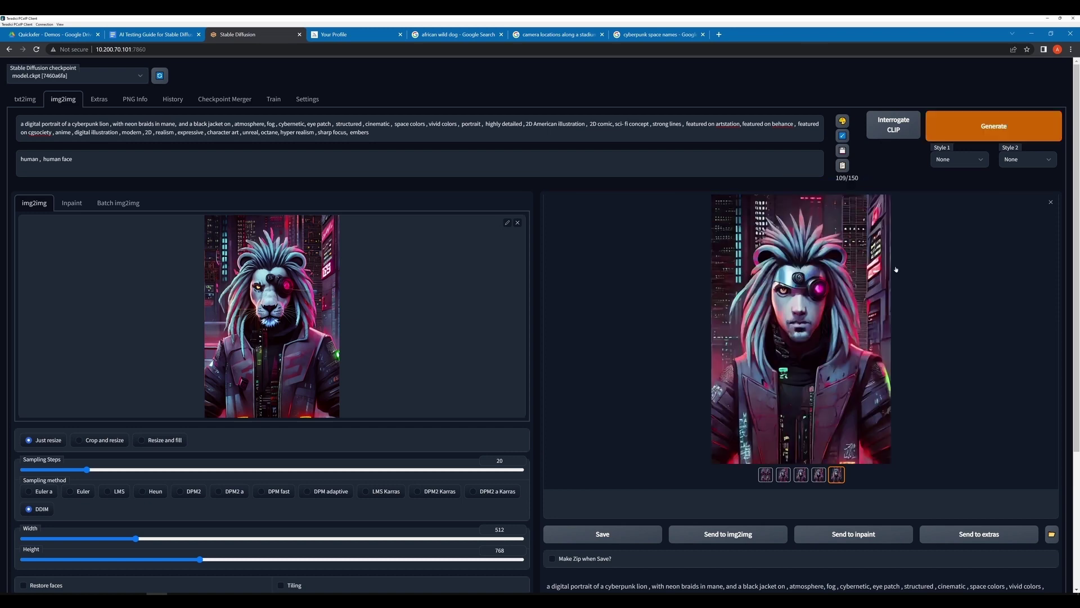
click(783, 474)
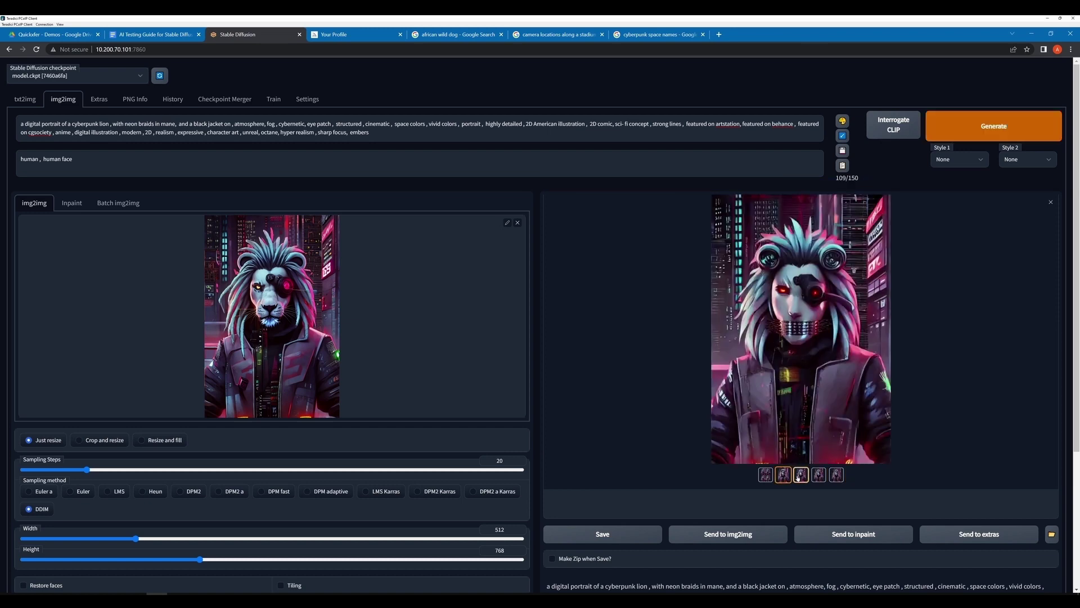
right_click(800, 476)
click(800, 476)
click(800, 475)
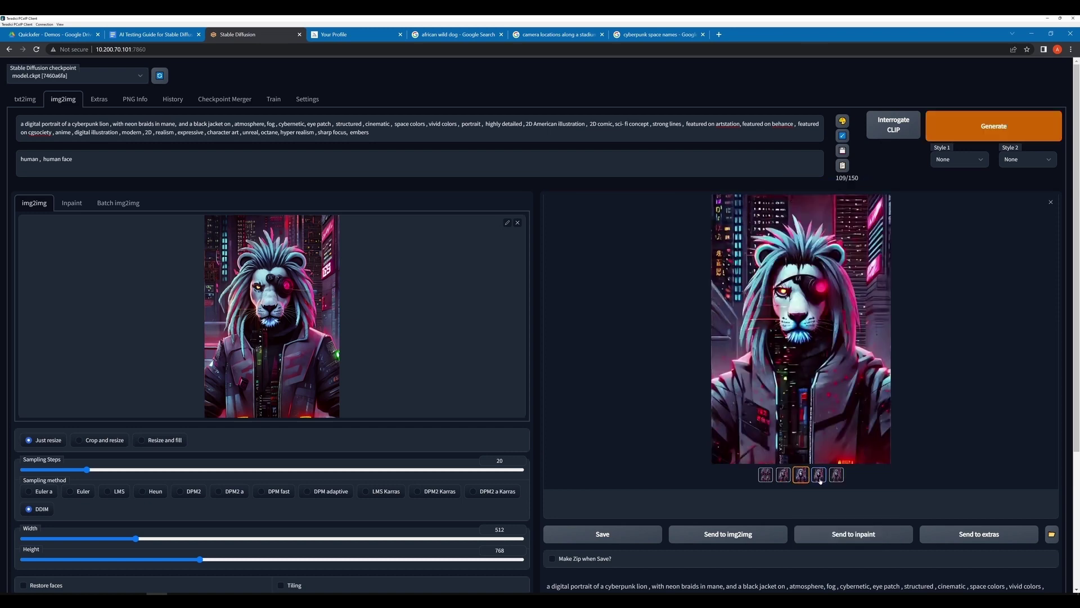
click(820, 475)
click(838, 475)
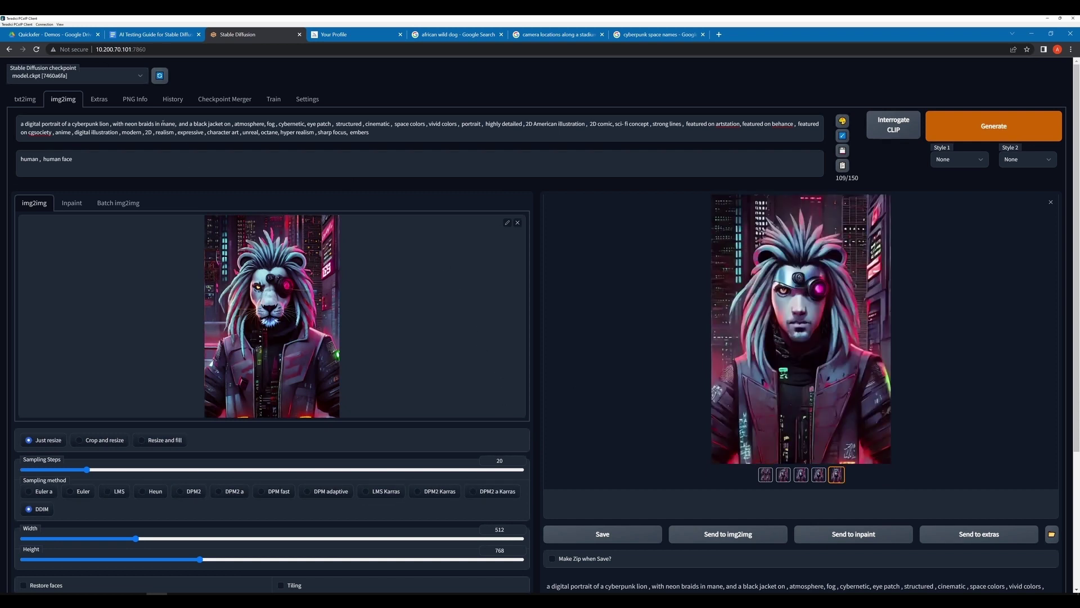
Reword the prompt's mane description to "neon mane, braided, dreadlocks" and generate a new batch.
drag(159, 124, 139, 124)
key(BackSpace)
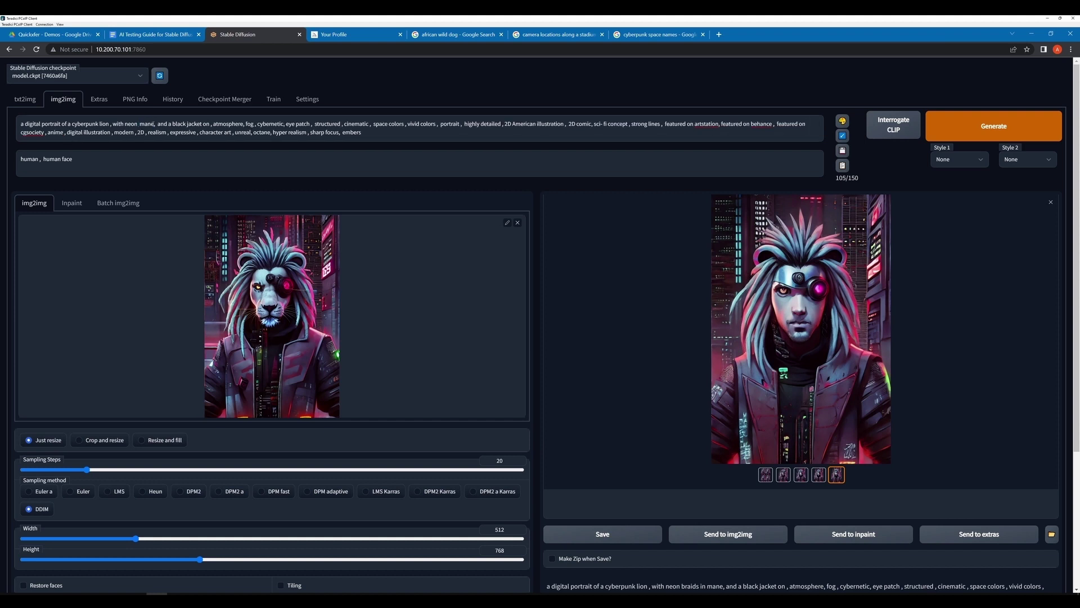
key(BackSpace)
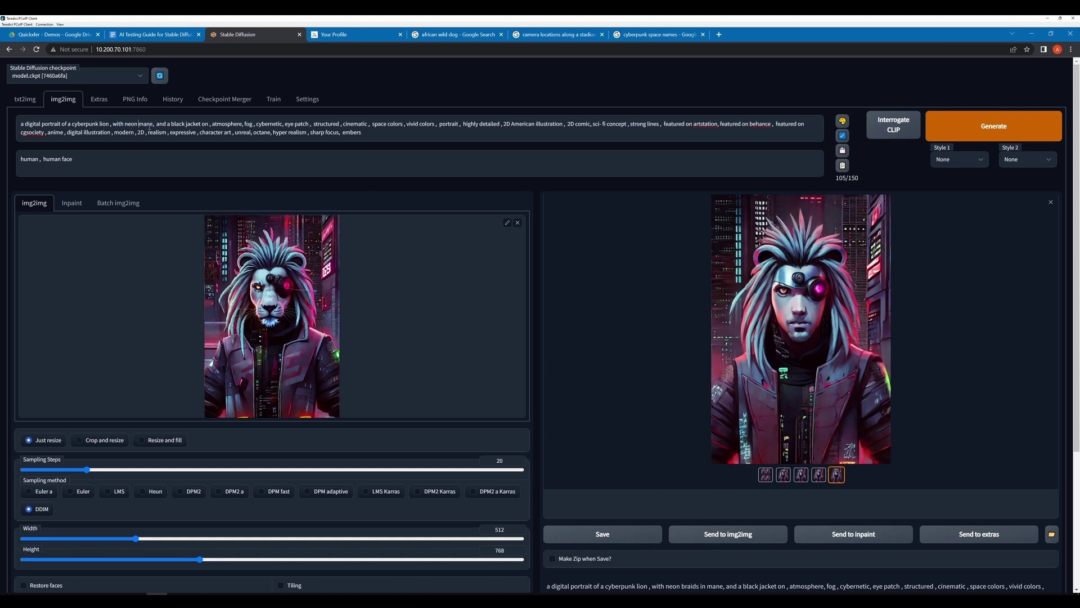
click(154, 124)
text(braided)
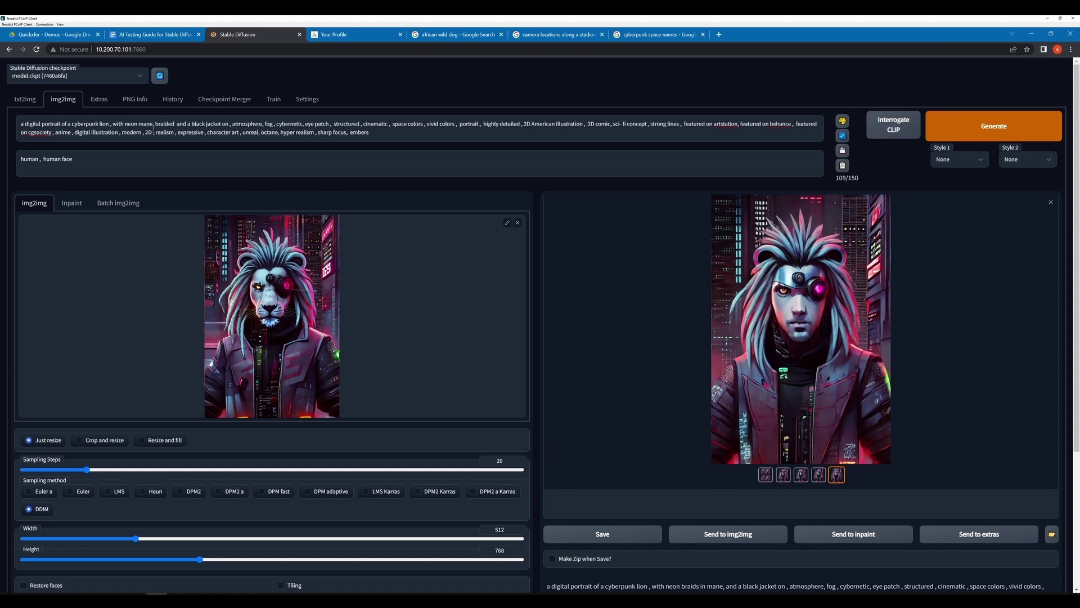
text(, dreadlock)
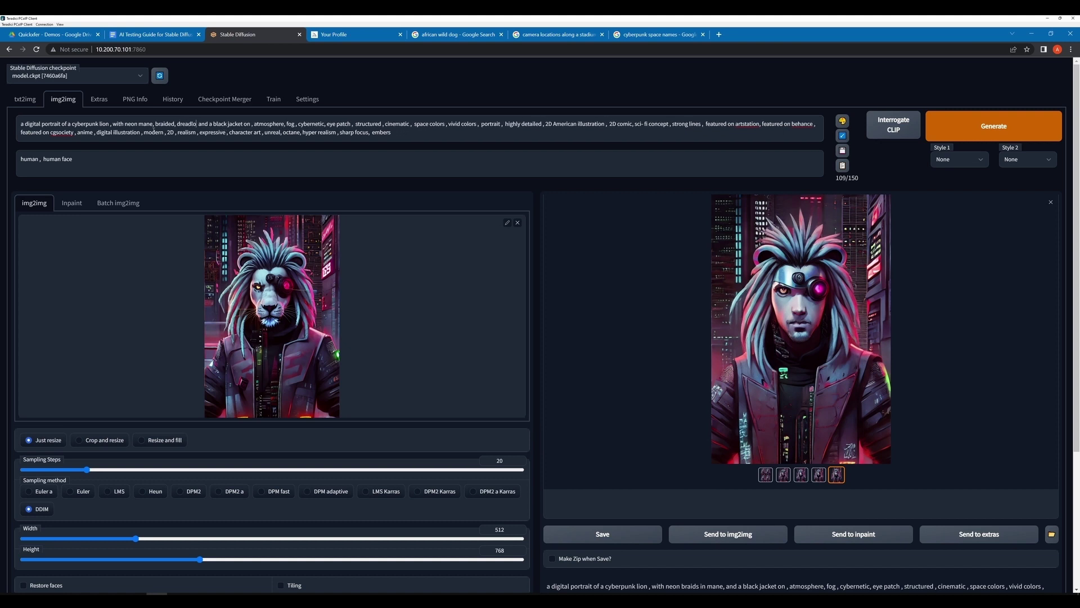
text(s)
key(Return)
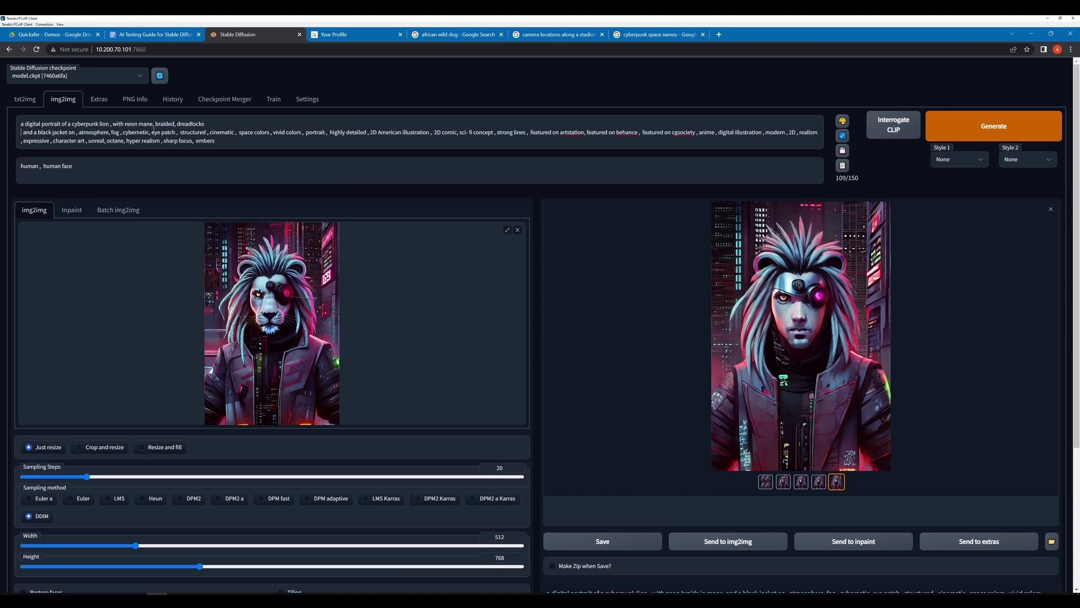
key(ctrl+Return)
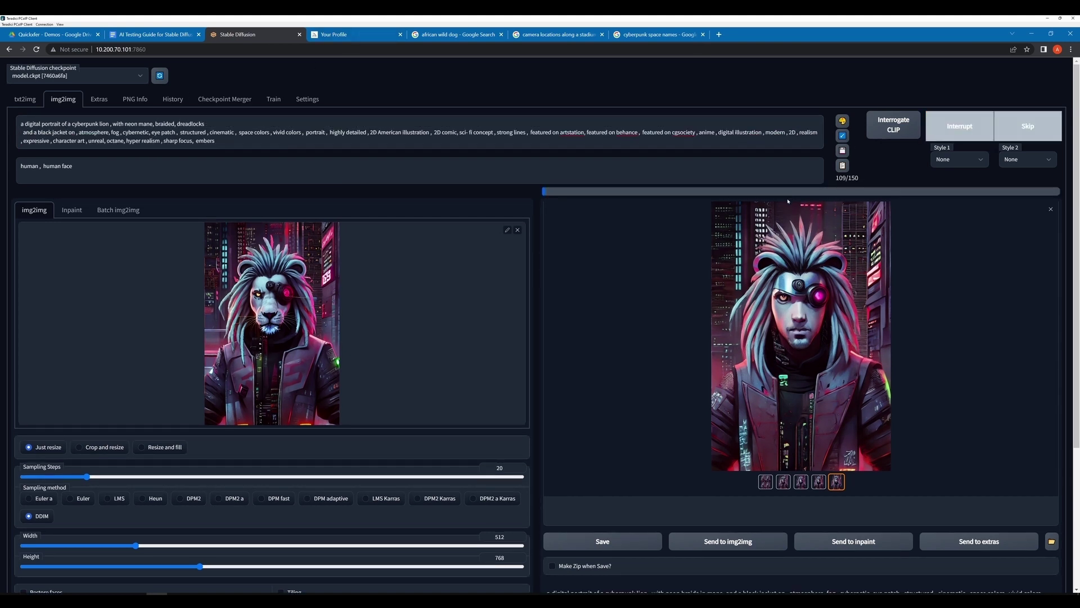
Review the four variations of the "braided, dreadlocks" batch and return to the first one, with the purple lens.
click(788, 484)
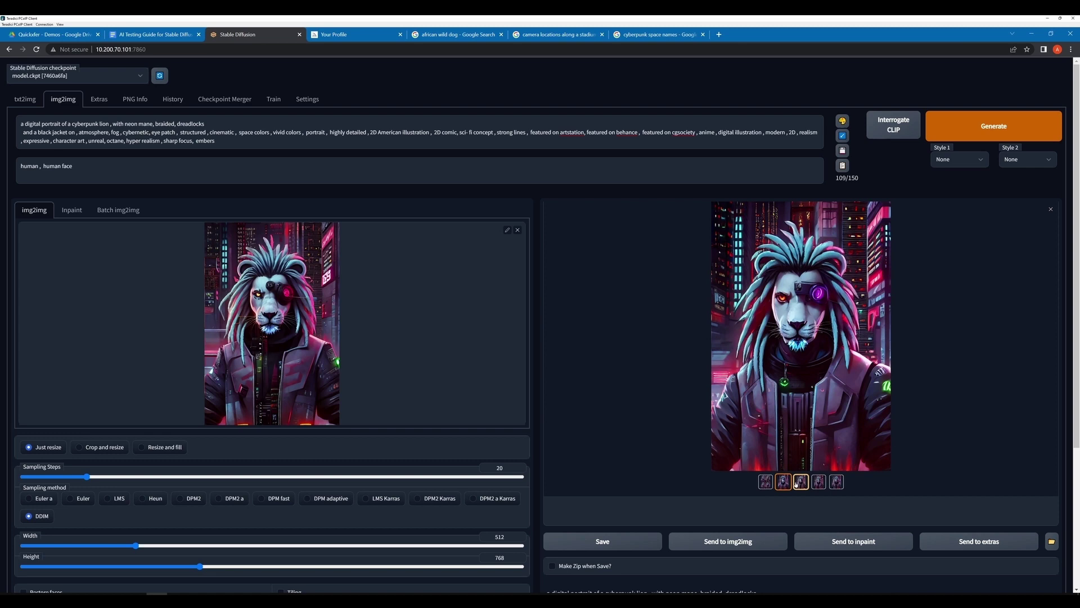
click(804, 481)
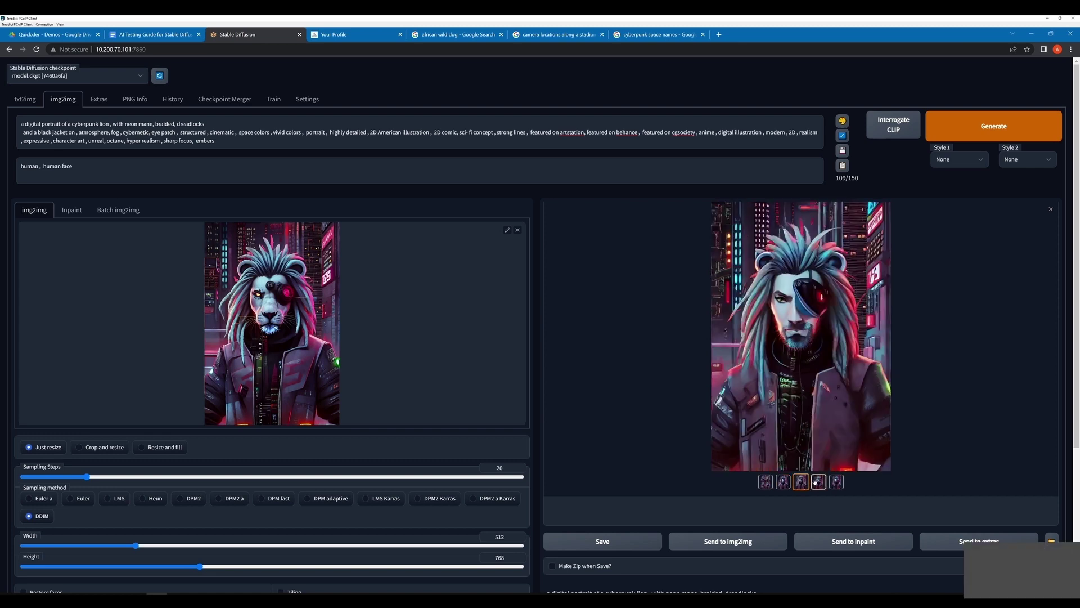
click(822, 482)
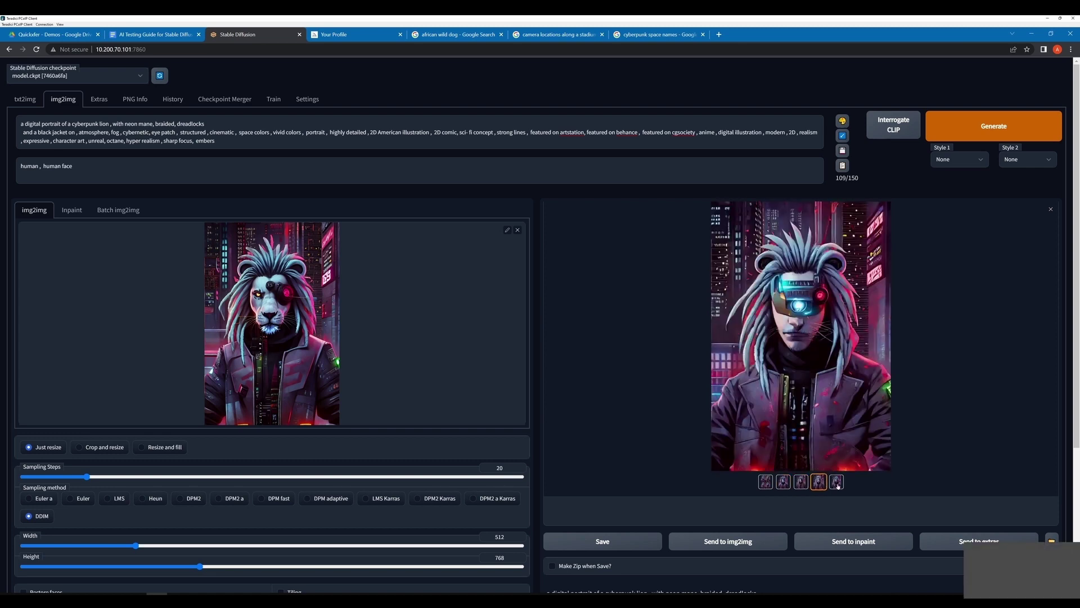
click(837, 482)
click(784, 482)
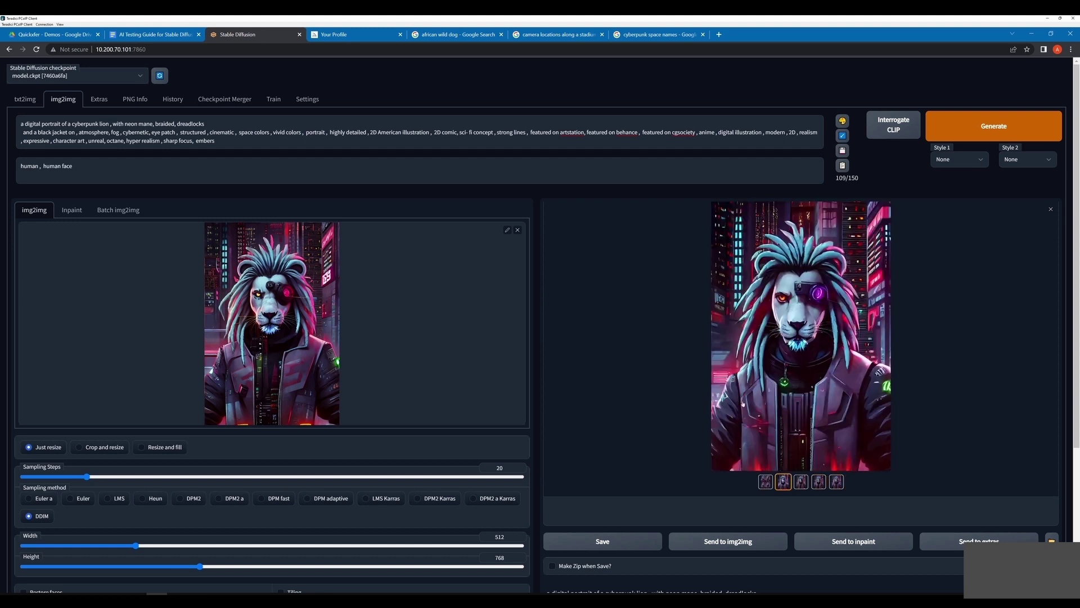
Remove the stray line break and leading space between "dreadlocks" and "and a black jacket on" in the prompt.
click(23, 131)
key(BackSpace)
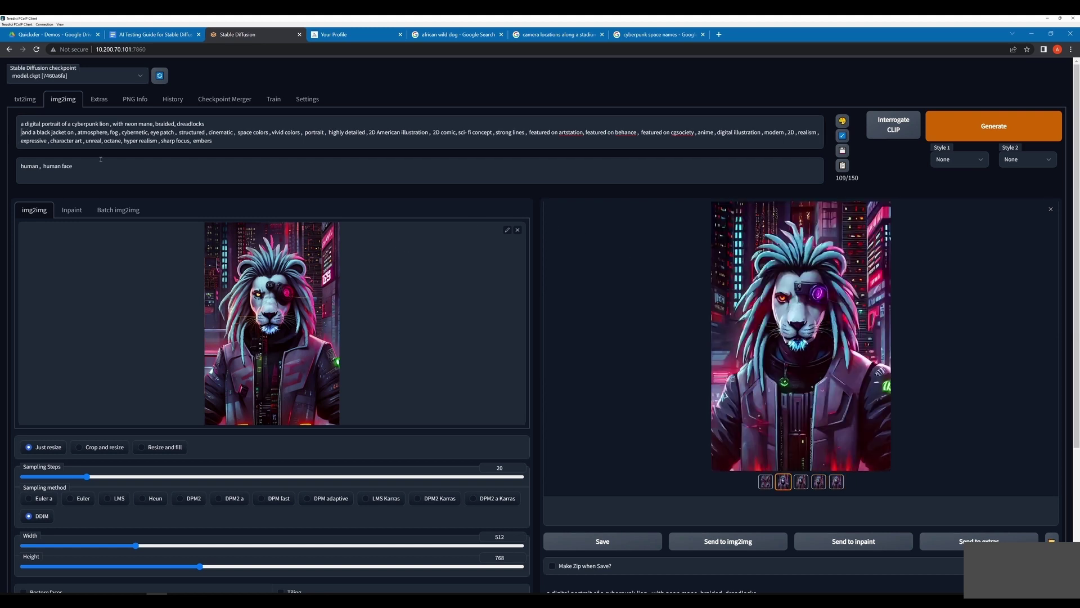
key(BackSpace)
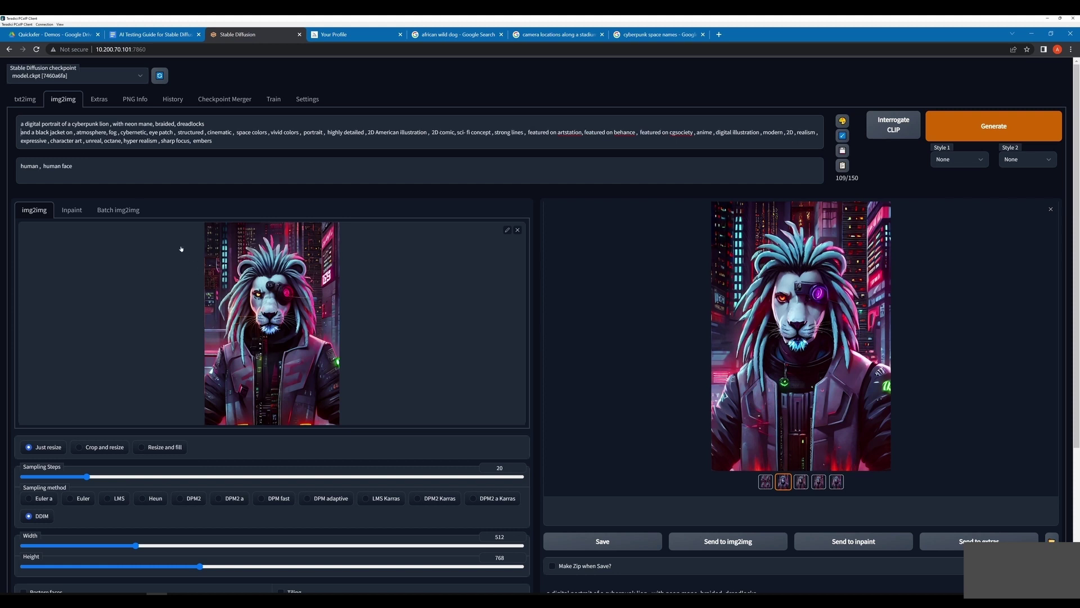
key(BackSpace)
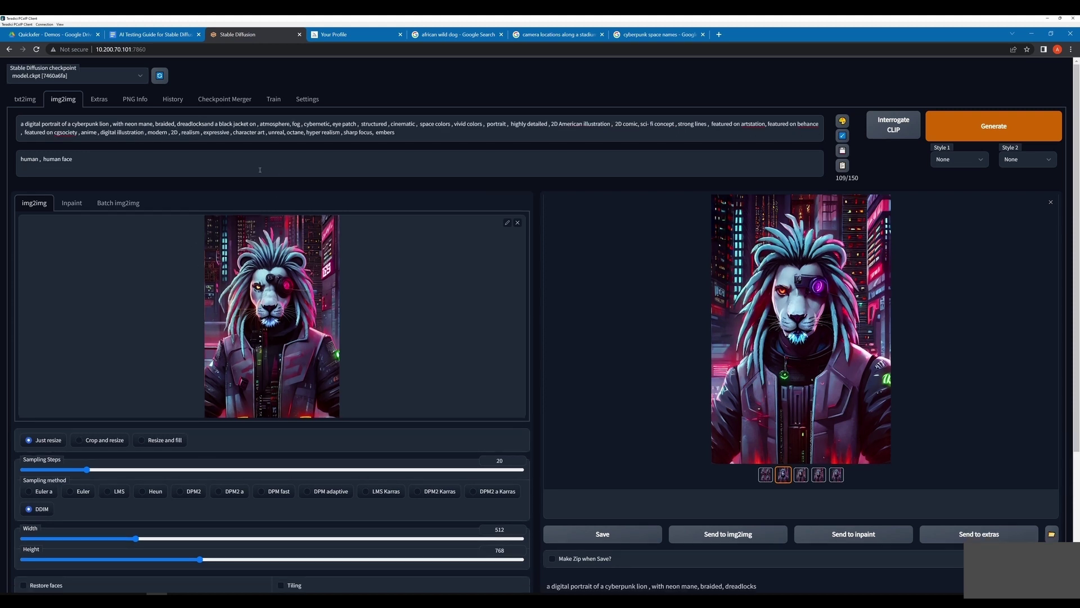
Add a comma after "dreadlocks" in the prompt.
text(,)
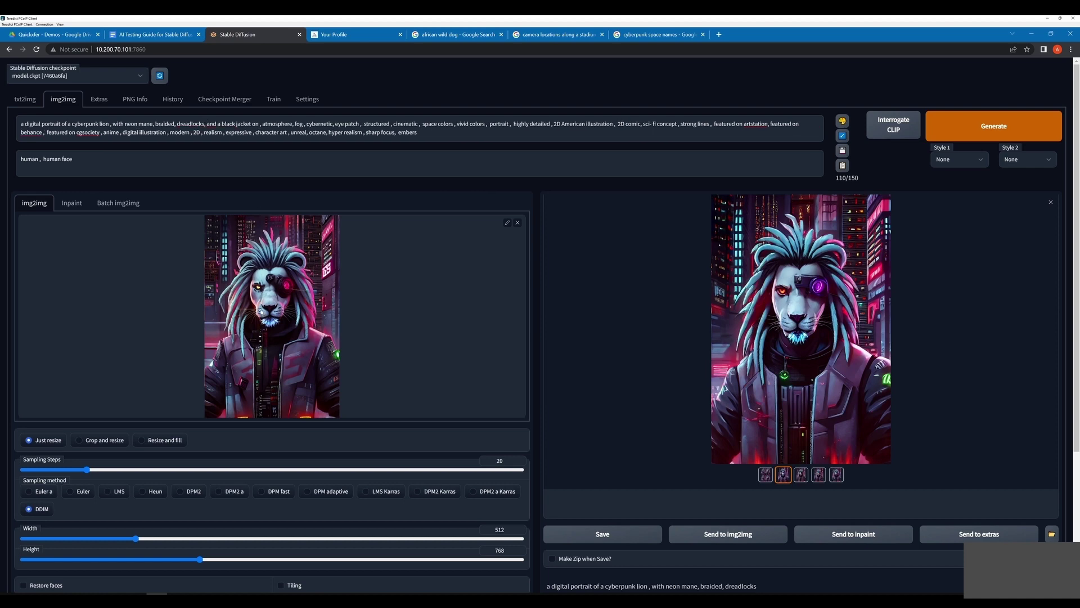
Copy the generated red-lens lion from its enlarged preview, switch to Photoshop and paste it as a new layer in Untitled-5.
click(801, 329)
right_click(502, 311)
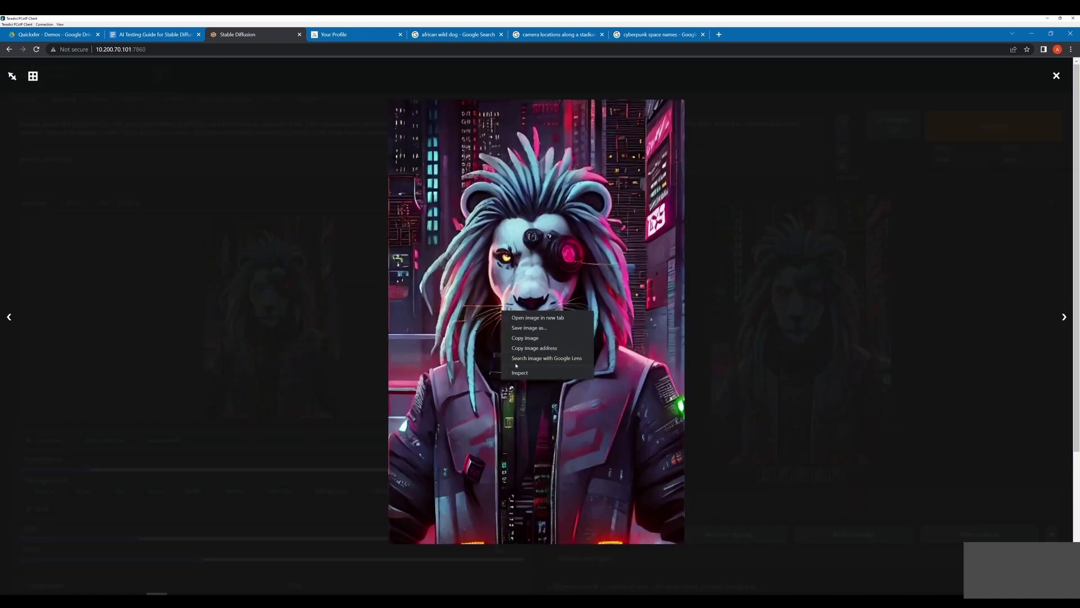
click(513, 337)
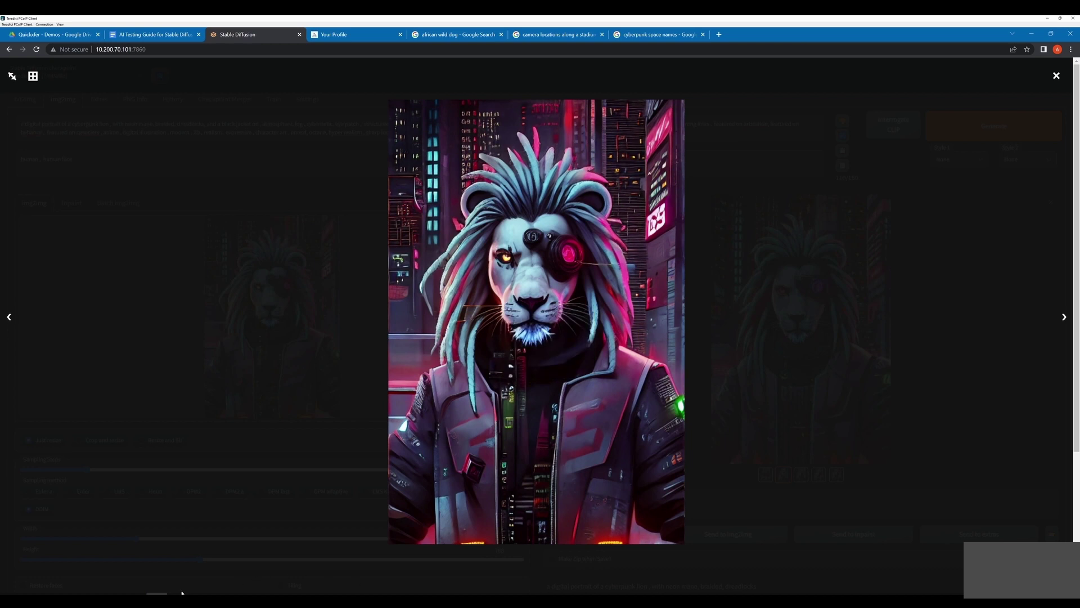
click(69, 583)
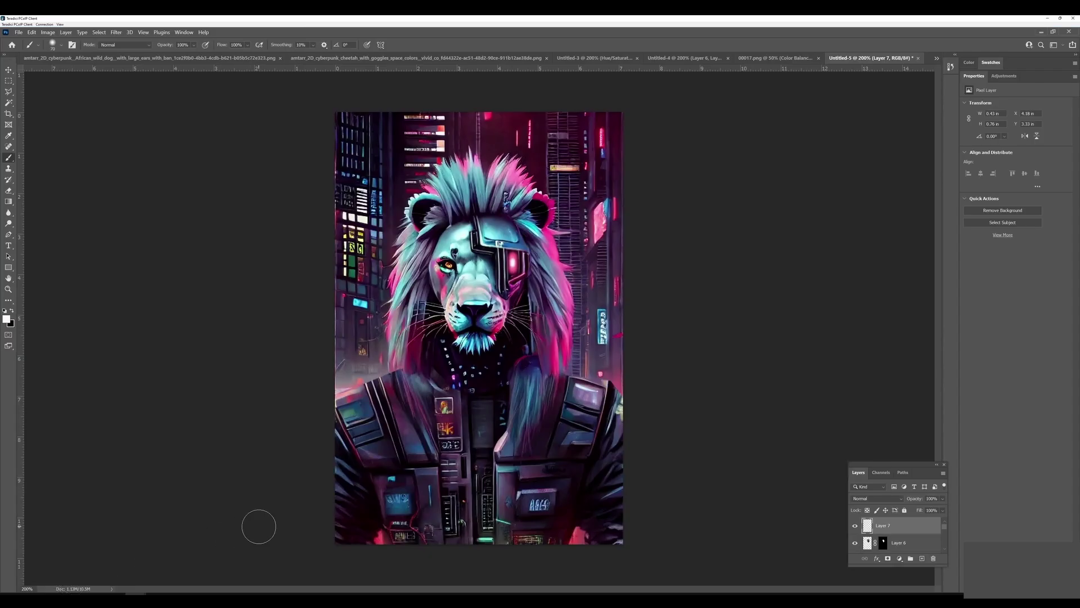
key(ctrl+v)
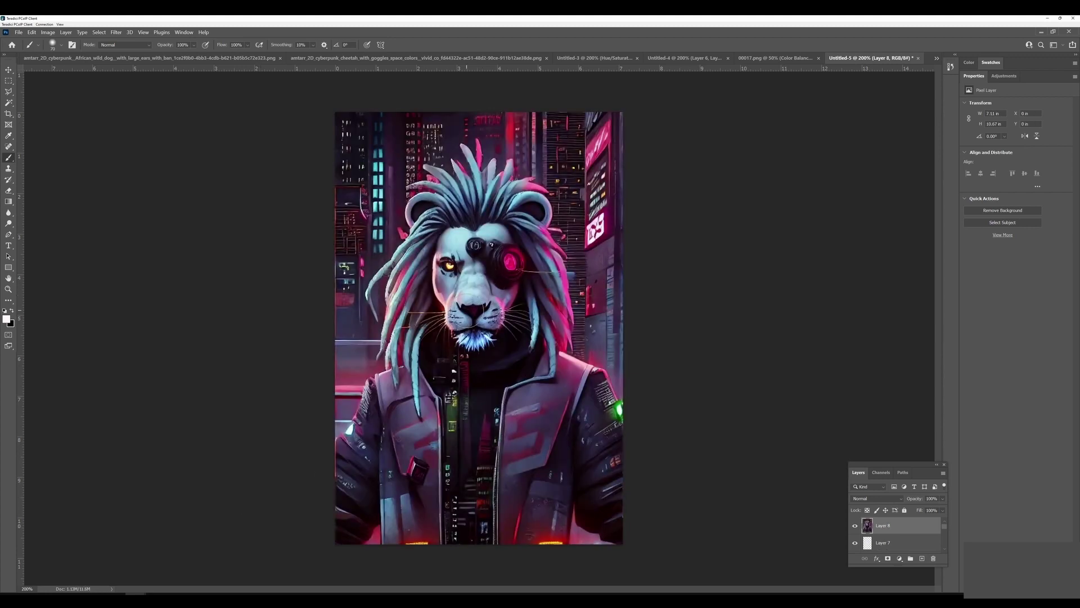
Add a layer mask to the pasted lion and paint black over the muzzle, natural eye and forehead to reveal the earlier face.
click(888, 558)
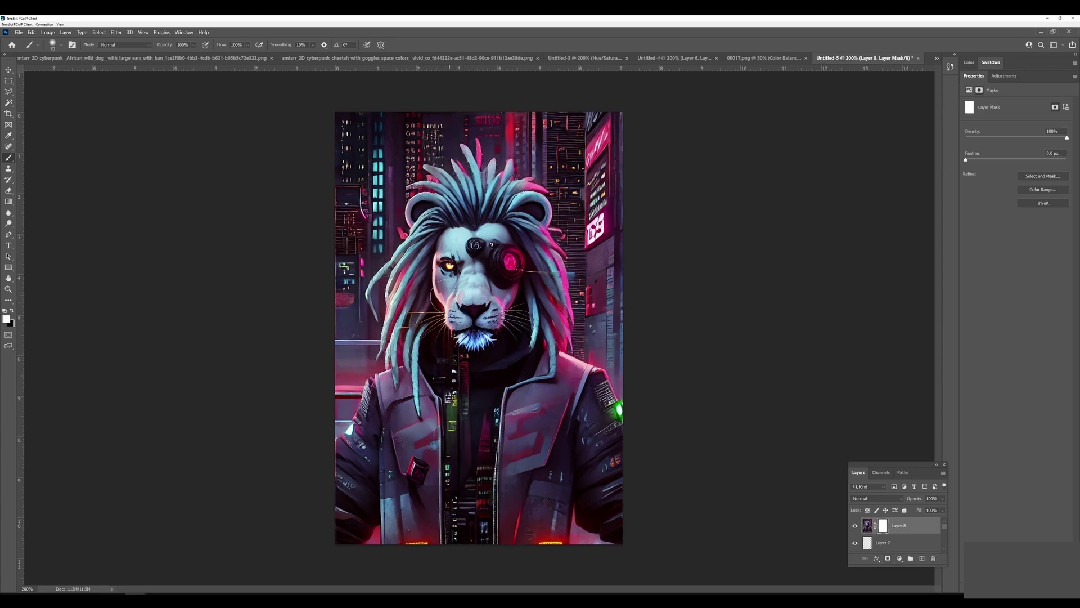
key(x)
drag(479, 324, 468, 310)
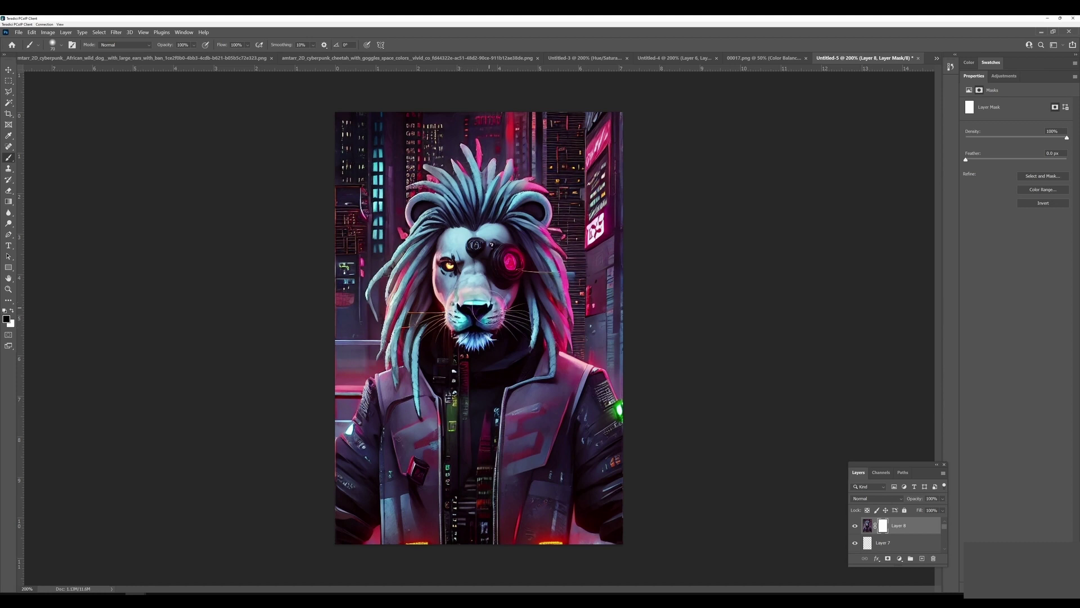
mouse_move(449, 275)
mouse_down()
mouse_move(444, 265)
mouse_move(438, 301)
mouse_up()
key(bracketleft)
key(bracketleft)
key(bracketleft)
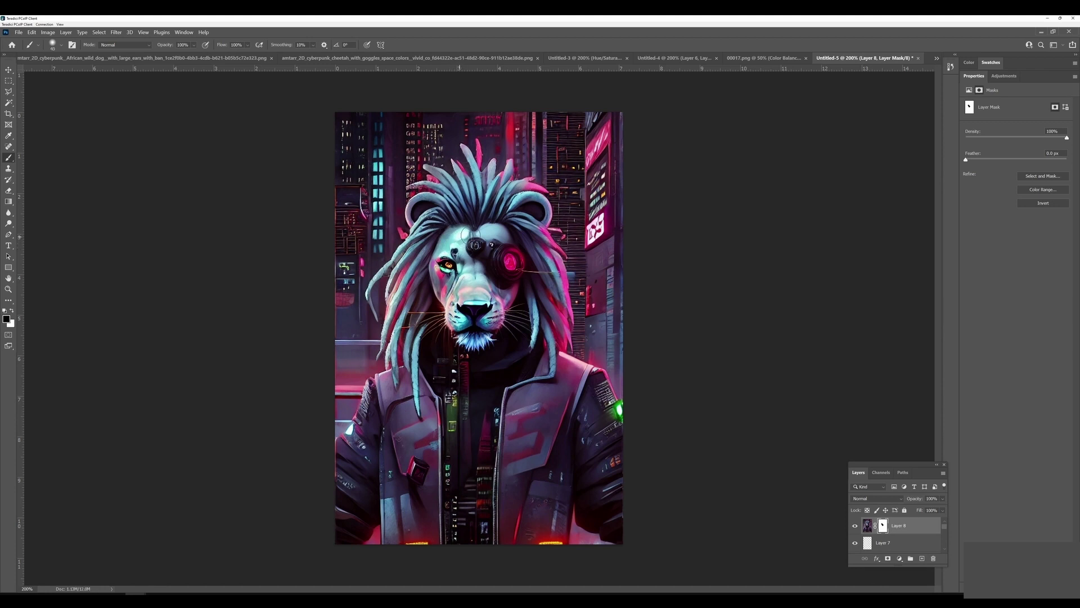
key(bracketleft)
key(bracketleft)
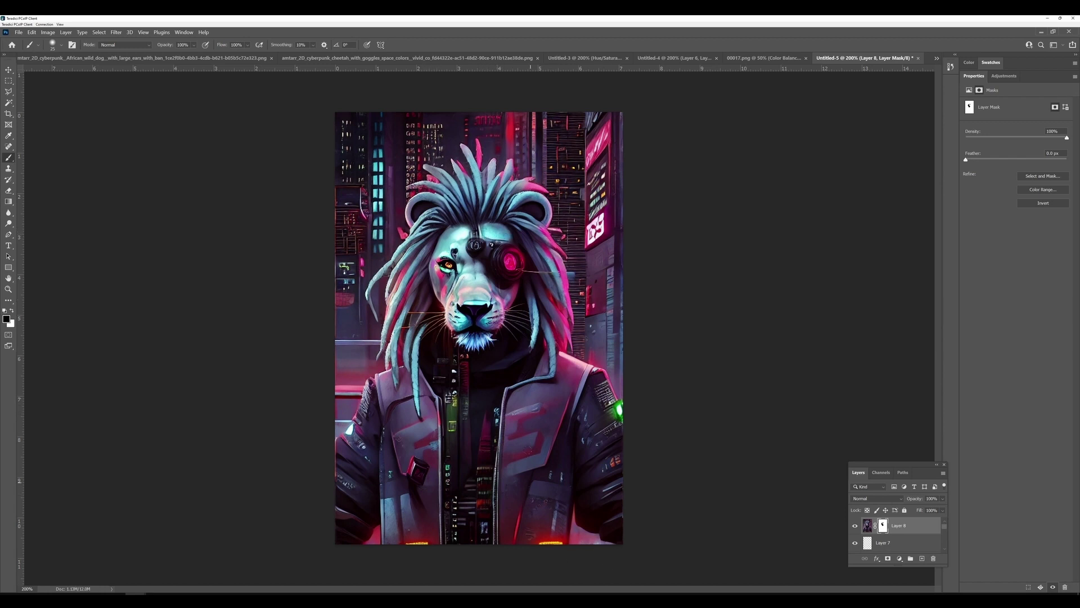
Try to reveal the earlier jacket design by masking out both sides of the jacket front with a much larger brush.
key(bracketright)
key(bracketright)
key(bracketright)
key(bracketright)
key(bracketright)
click(855, 525)
click(855, 526)
key(bracketright)
key(bracketright)
key(bracketright)
key(bracketright)
mouse_move(548, 384)
mouse_down()
mouse_move(526, 470)
mouse_move(510, 414)
mouse_move(518, 490)
mouse_move(540, 470)
mouse_move(534, 536)
mouse_move(512, 543)
mouse_up()
mouse_move(418, 477)
mouse_down()
mouse_move(408, 430)
mouse_move(417, 523)
mouse_move(416, 404)
mouse_up()
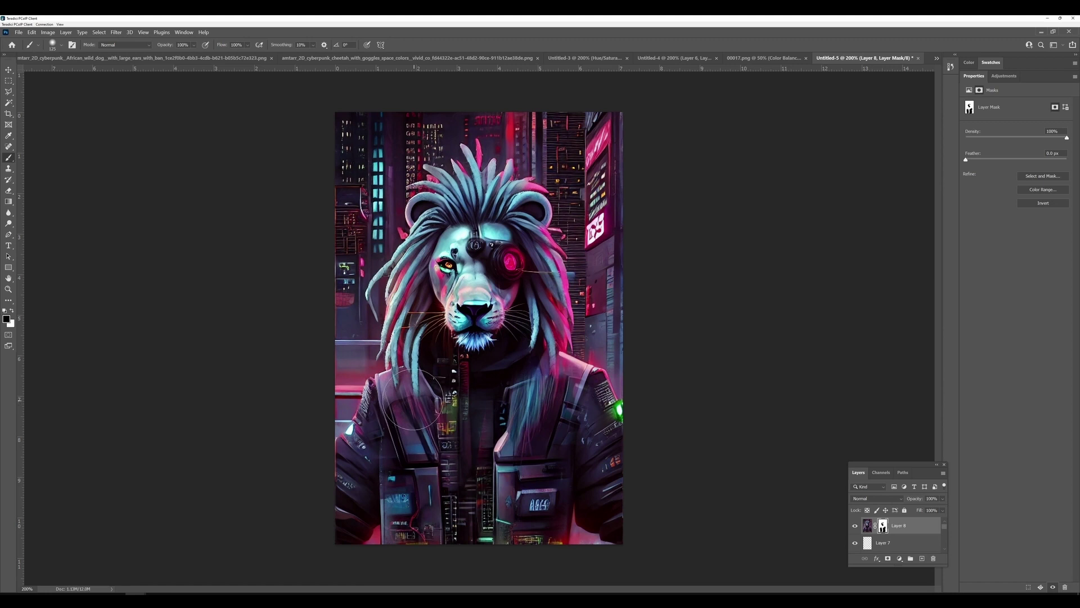
key(ctrl+z)
key(ctrl+z)
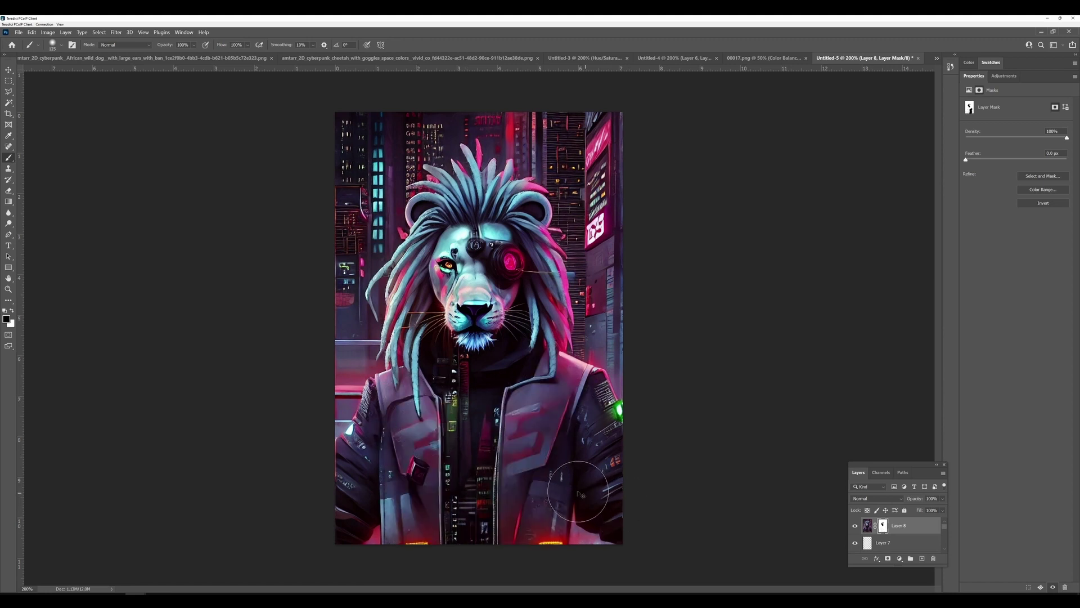
Using a smaller brush, mask out the lower pocket areas and one side of the jacket chest to reveal the earlier jacket's details.
key(bracketleft)
key(bracketleft)
key(bracketleft)
key(bracketleft)
key(bracketleft)
mouse_move(538, 415)
mouse_down()
mouse_move(513, 494)
mouse_move(514, 546)
mouse_move(534, 488)
mouse_move(547, 546)
mouse_up()
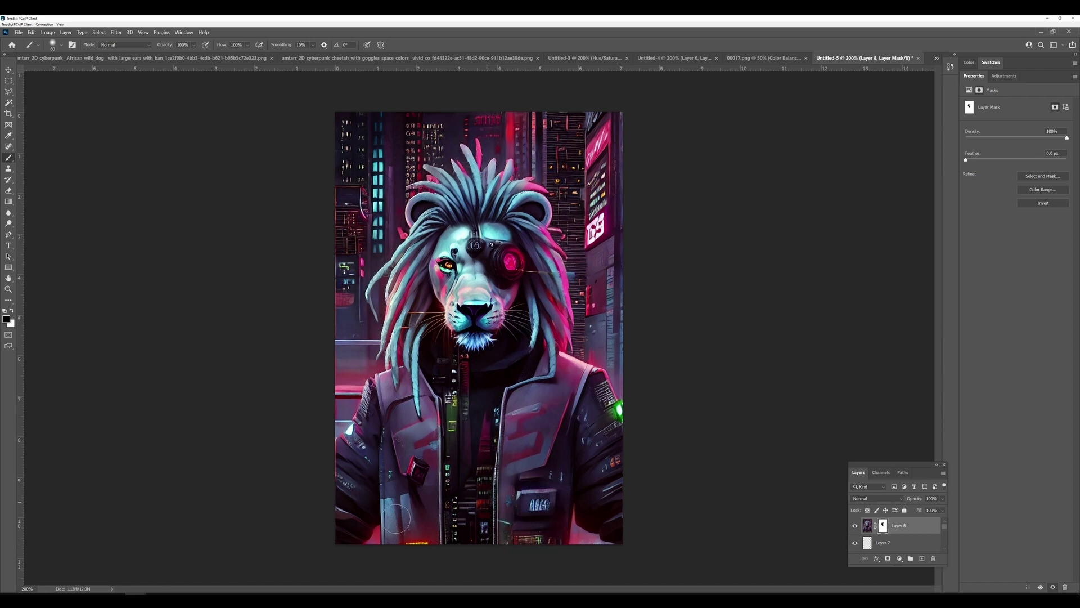
mouse_move(397, 517)
mouse_down()
mouse_move(414, 546)
mouse_move(405, 492)
mouse_move(399, 544)
mouse_move(406, 524)
mouse_move(425, 519)
mouse_move(439, 450)
mouse_move(435, 436)
mouse_move(407, 450)
mouse_move(406, 466)
mouse_move(408, 417)
mouse_up()
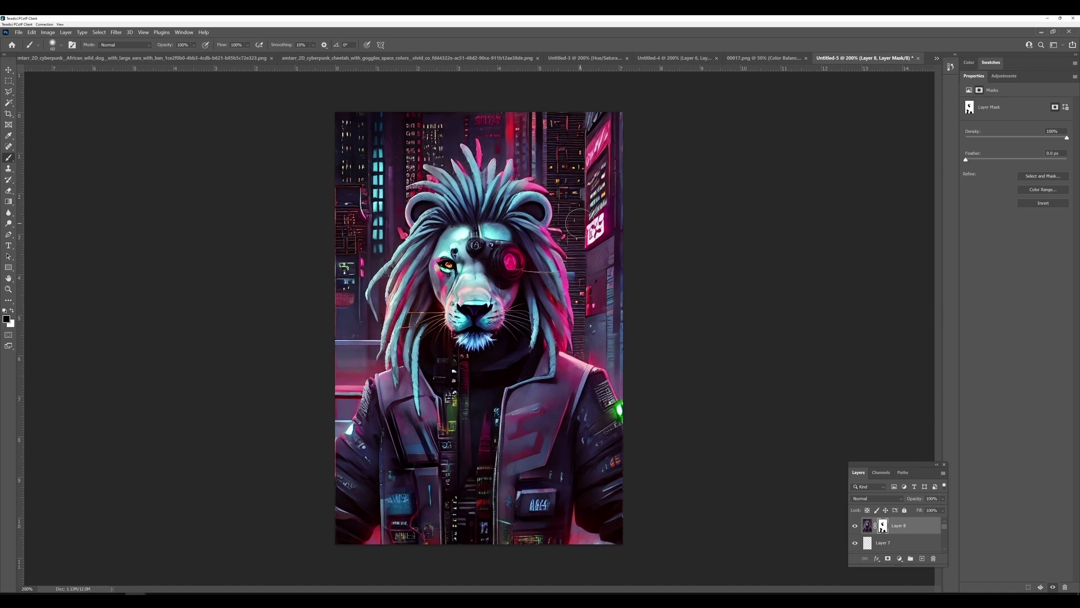
Add an empty top layer, return to the masked lion layer and outline the mane and body with the Polygonal Lasso.
click(922, 558)
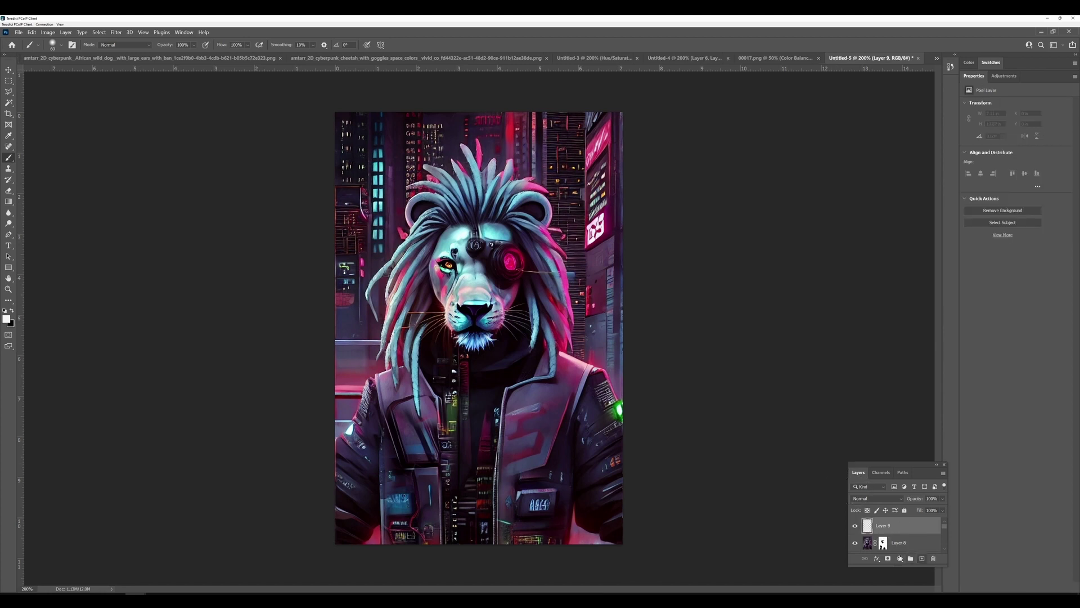
key(x)
click(868, 543)
click(8, 91)
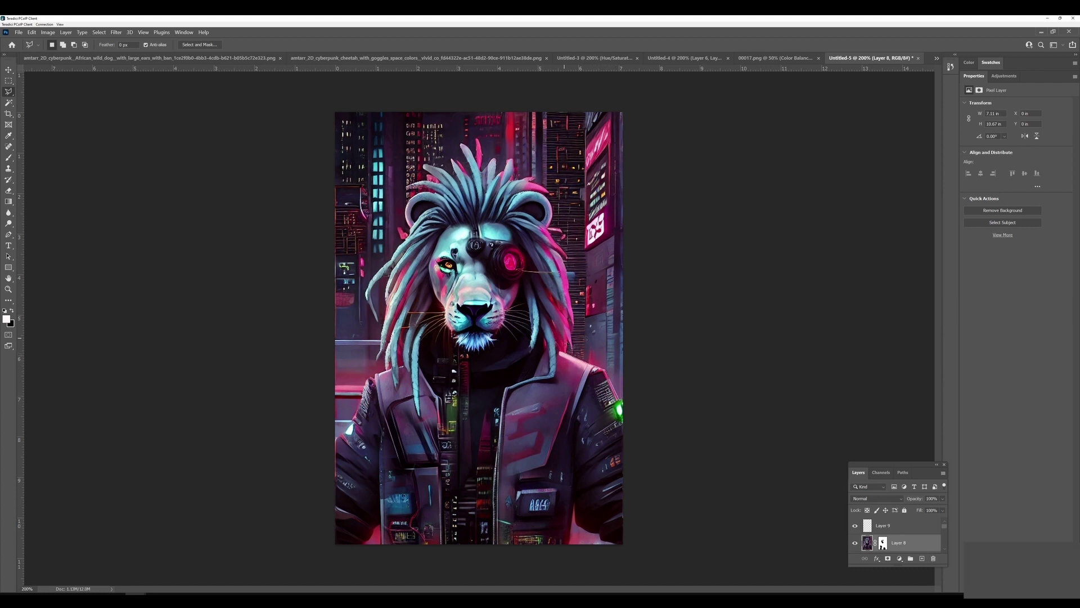
mouse_move(574, 357)
mouse_down()
mouse_move(584, 333)
mouse_move(553, 178)
mouse_move(476, 132)
mouse_move(440, 143)
mouse_move(396, 196)
mouse_move(383, 263)
mouse_move(356, 301)
mouse_move(361, 344)
mouse_move(377, 340)
mouse_move(377, 327)
mouse_move(378, 336)
mouse_move(362, 374)
mouse_move(378, 377)
mouse_move(329, 441)
mouse_move(297, 147)
mouse_move(329, 75)
mouse_move(331, 89)
mouse_move(628, 97)
mouse_move(657, 363)
mouse_move(629, 402)
mouse_up()
Duplicate the masked lion layer, fill its mask with black outside the lion outline, and deselect.
key(alt+bracketright)
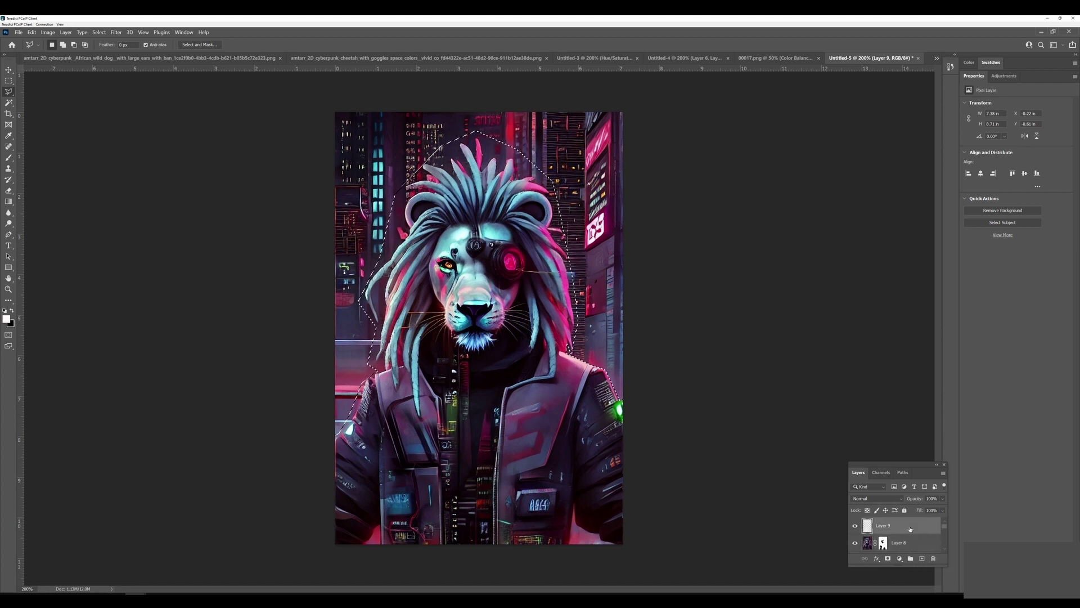
click(882, 543)
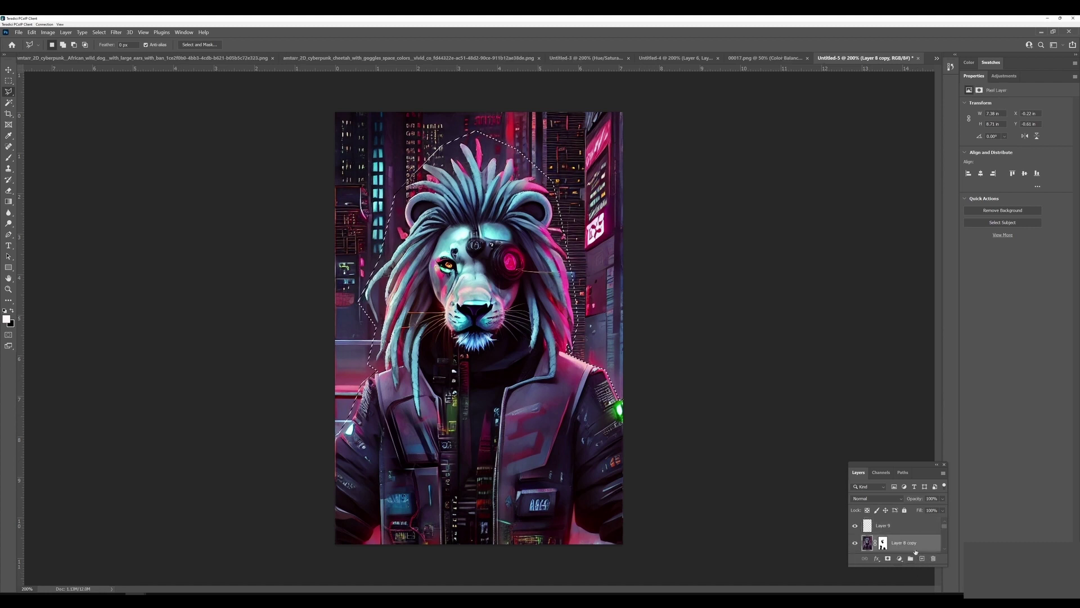
key(ctrl+j)
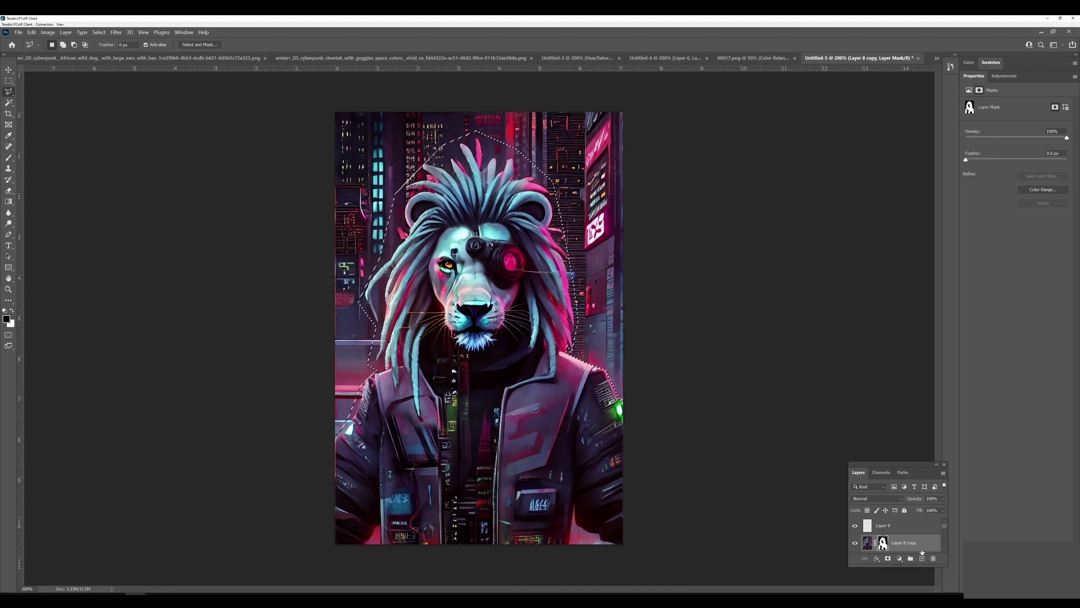
key(ctrl+d)
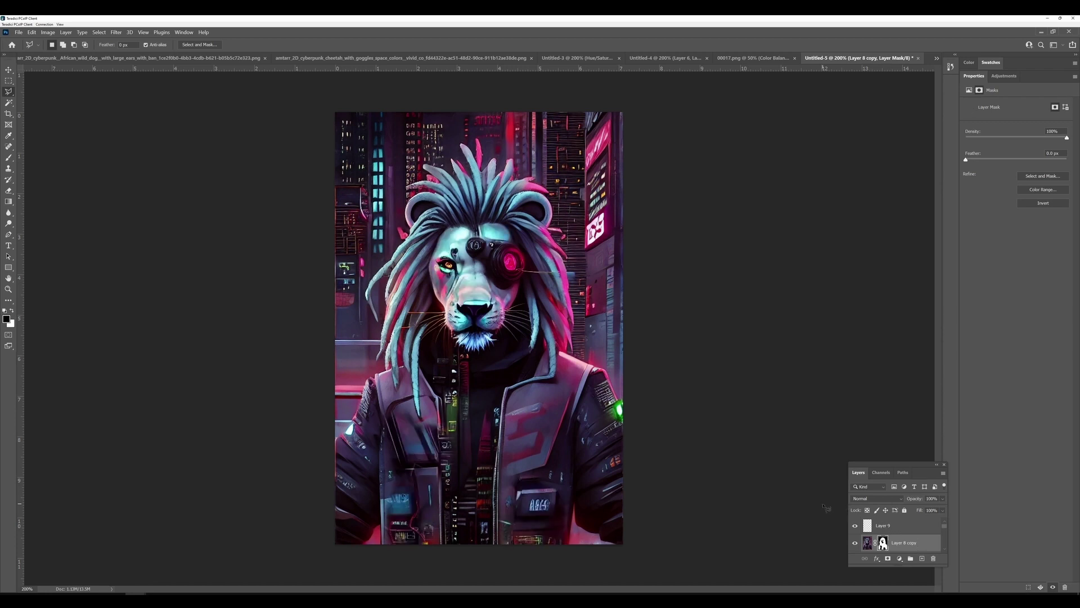
Fill the face and jacket-front areas of the duplicate's mask with white using rectangular selections, making the lion silhouette solid.
ctrl+click(883, 542)
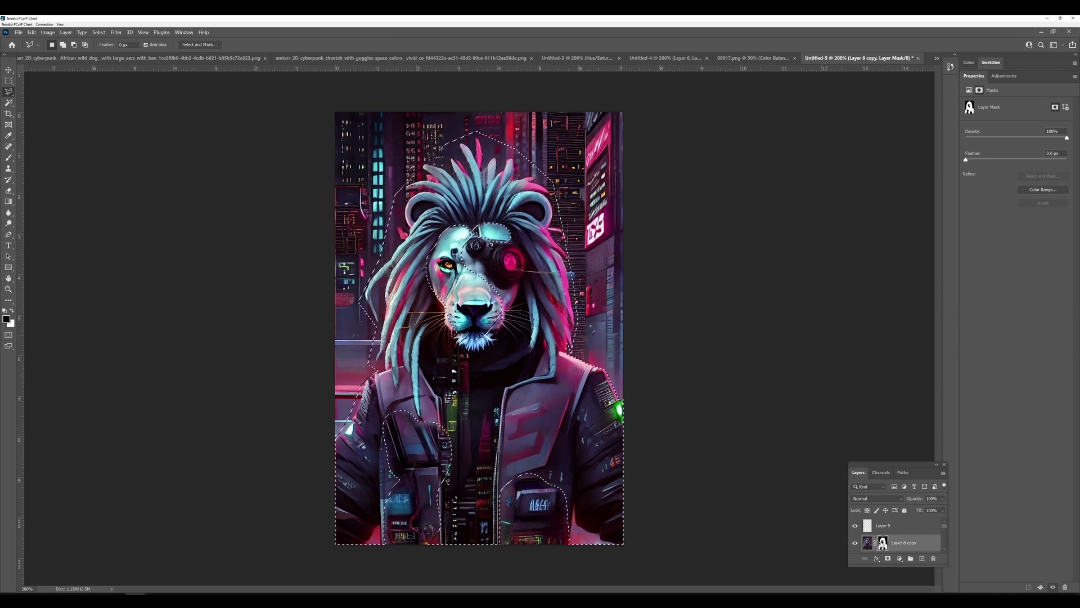
key(m)
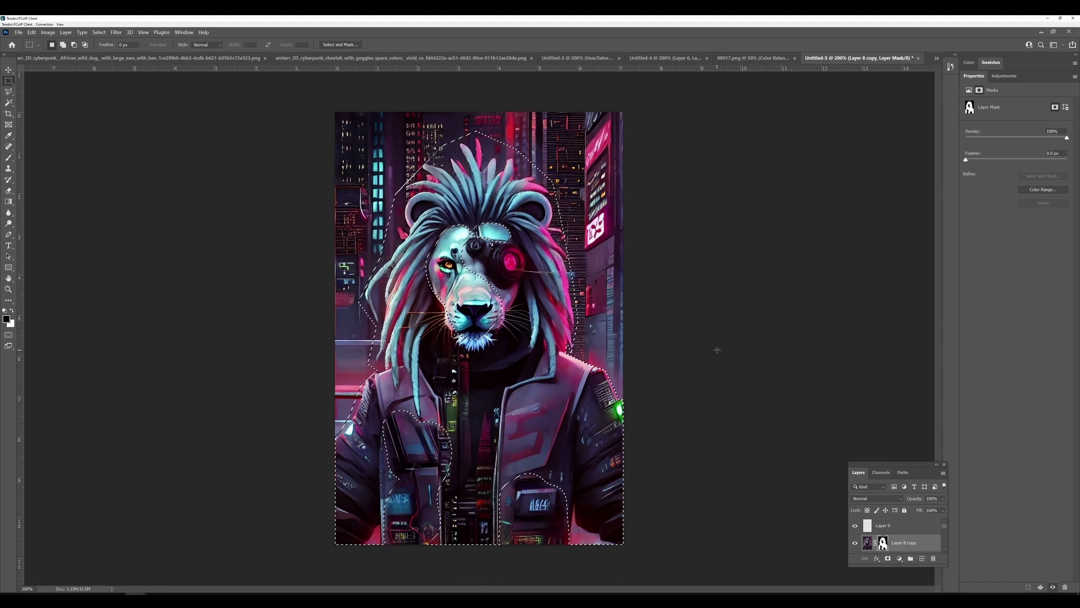
drag(432, 204, 519, 345)
key(ctrl+BackSpace)
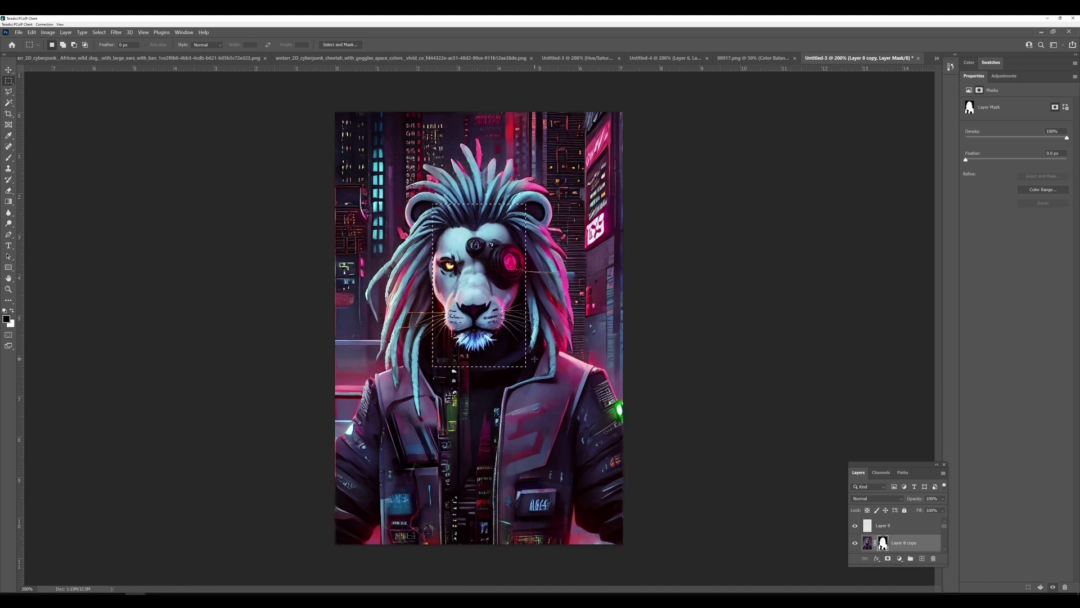
drag(369, 399, 564, 544)
key(ctrl+BackSpace)
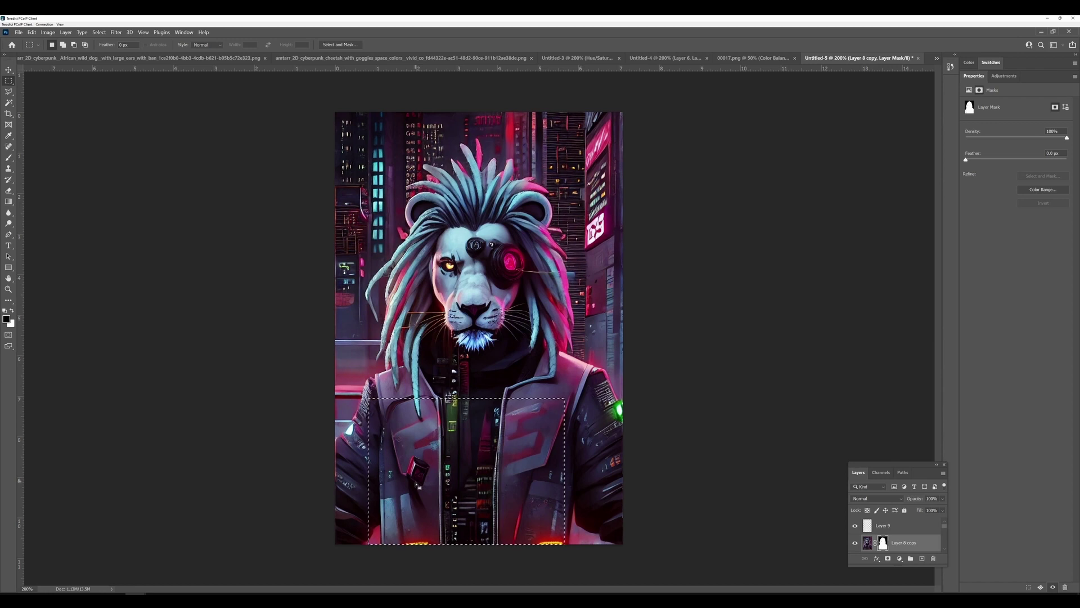
key(ctrl+d)
click(856, 544)
click(856, 544)
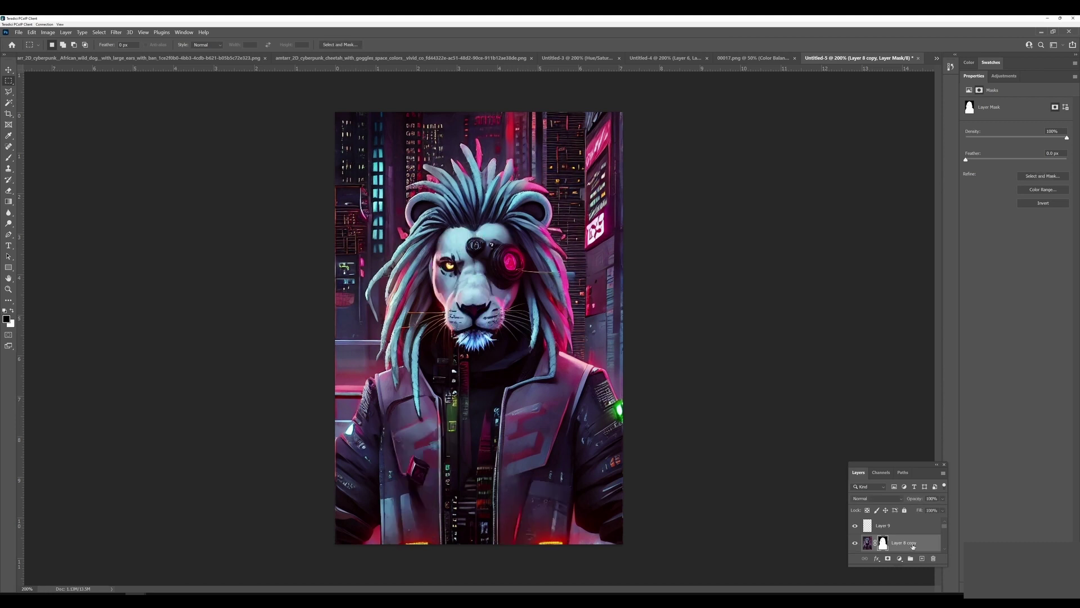
Invert the duplicate's mask to isolate the background, duplicate that layer and target its image content.
key(ctrl+i)
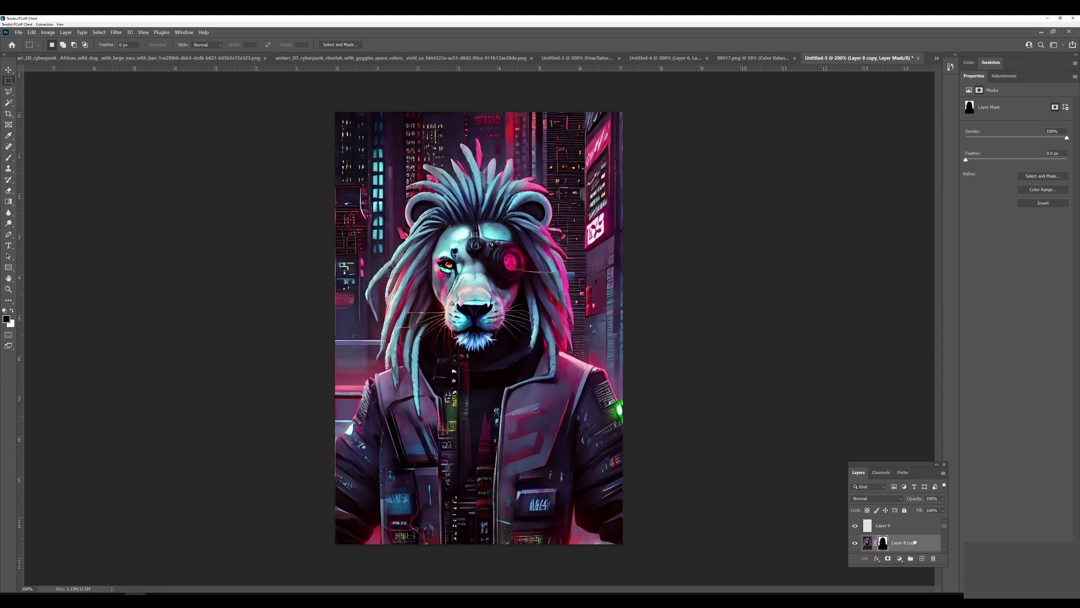
key(ctrl+j)
key(ctrl+2)
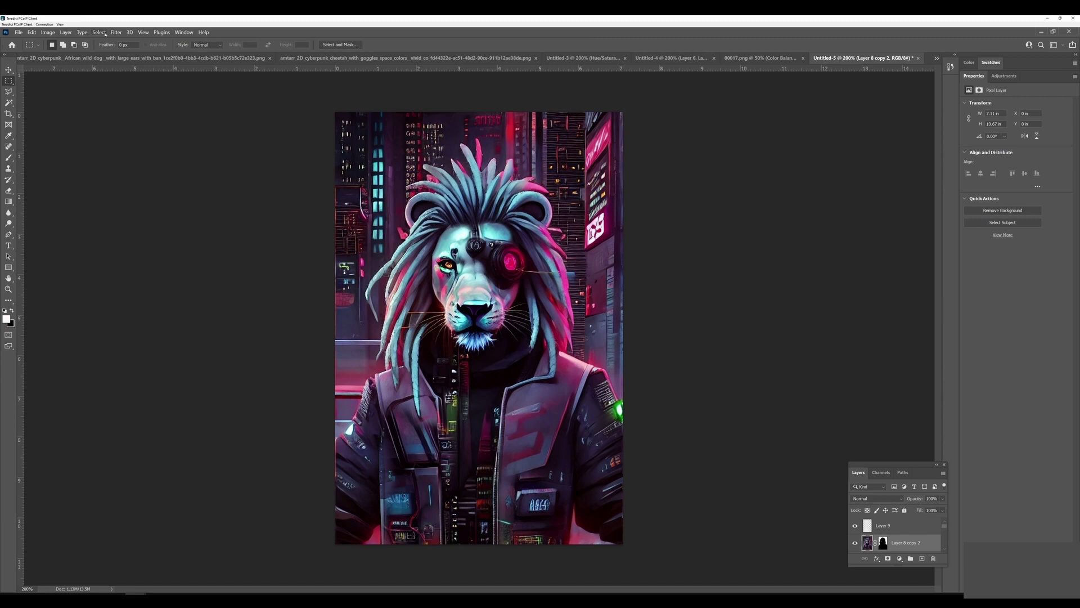
Apply a Lens Blur to the background layer with radius 7, rotation 90 and specular brightness 46.
click(120, 32)
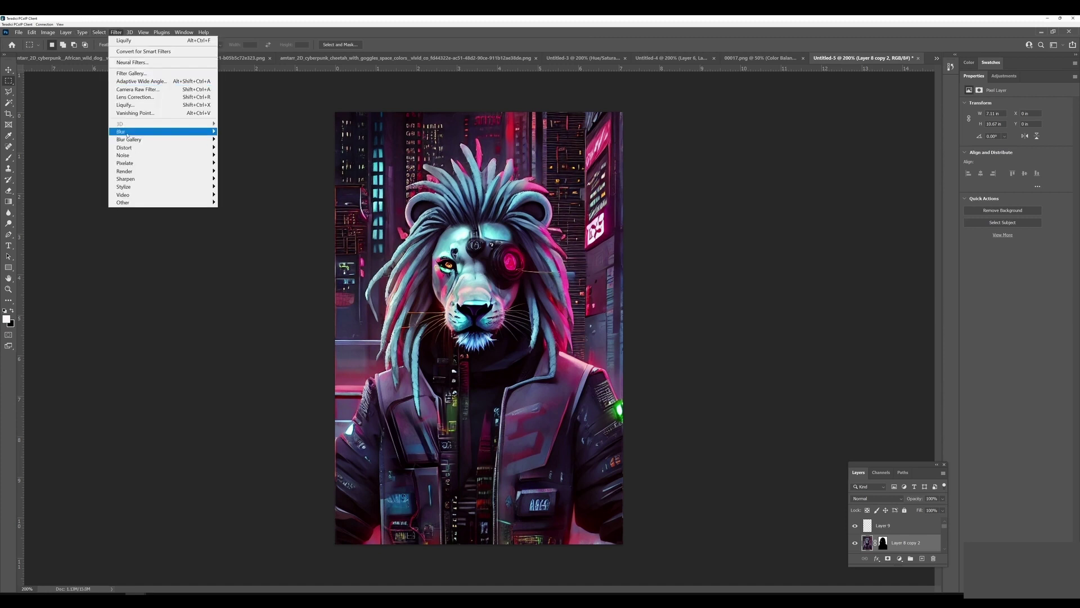
mouse_move(129, 133)
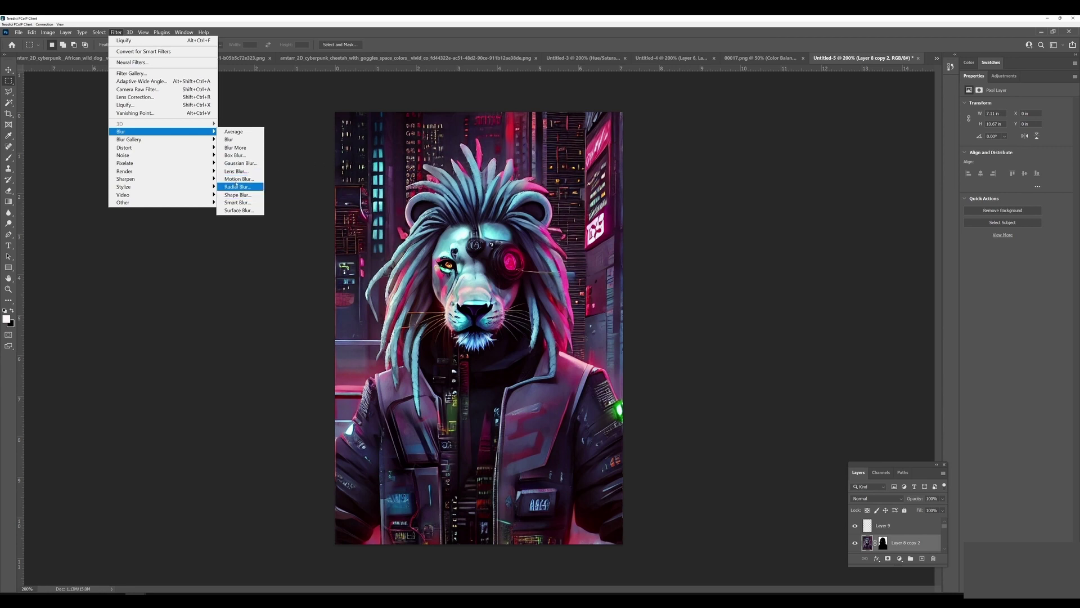
click(236, 172)
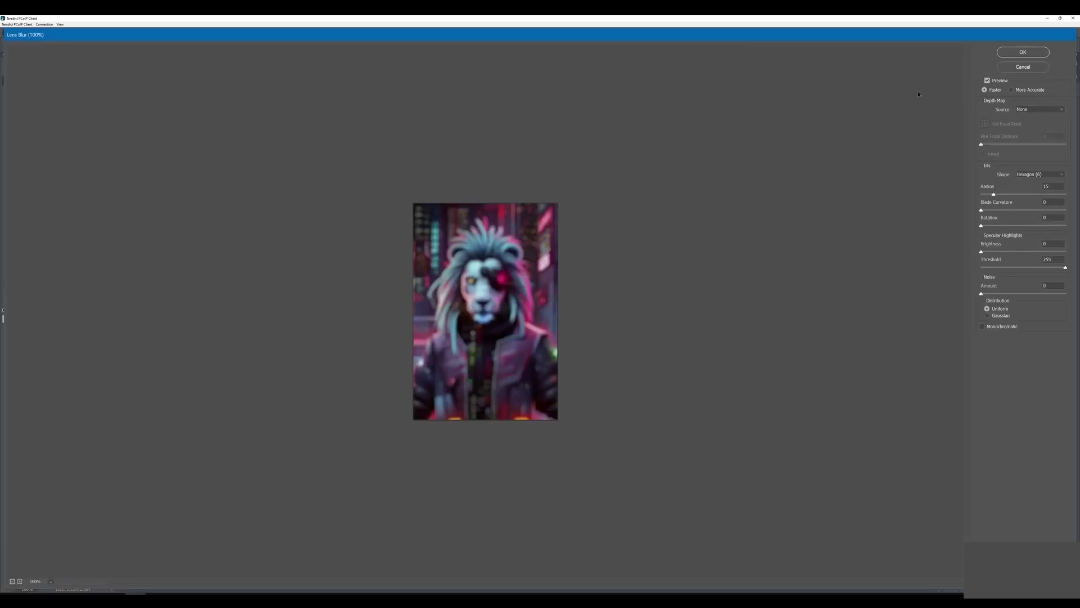
drag(993, 194, 990, 215)
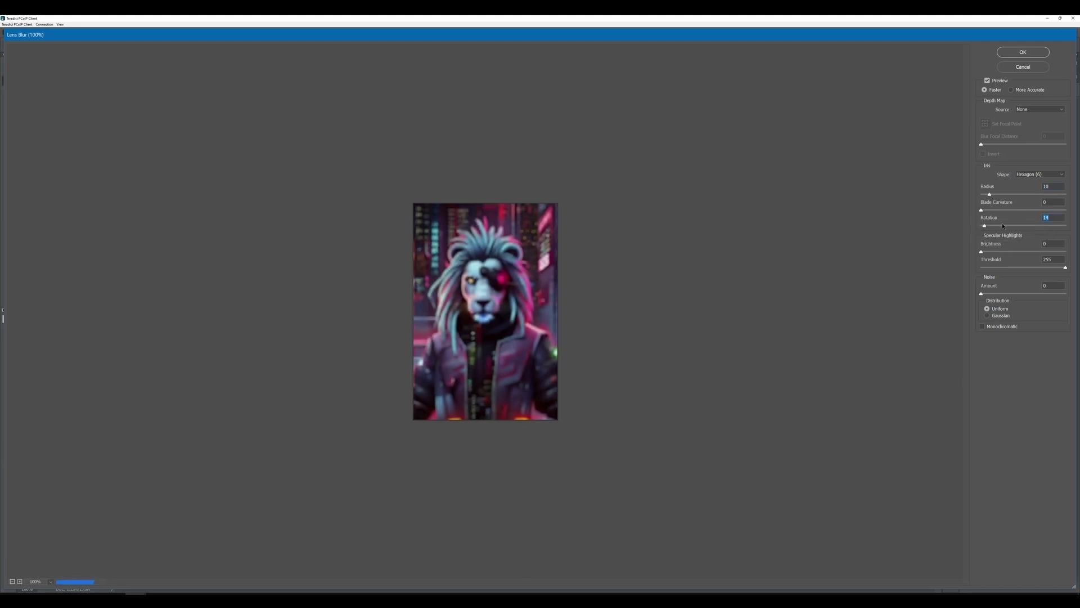
drag(991, 220, 1020, 252)
mouse_move(989, 194)
mouse_down()
mouse_move(1002, 194)
mouse_move(991, 194)
mouse_up()
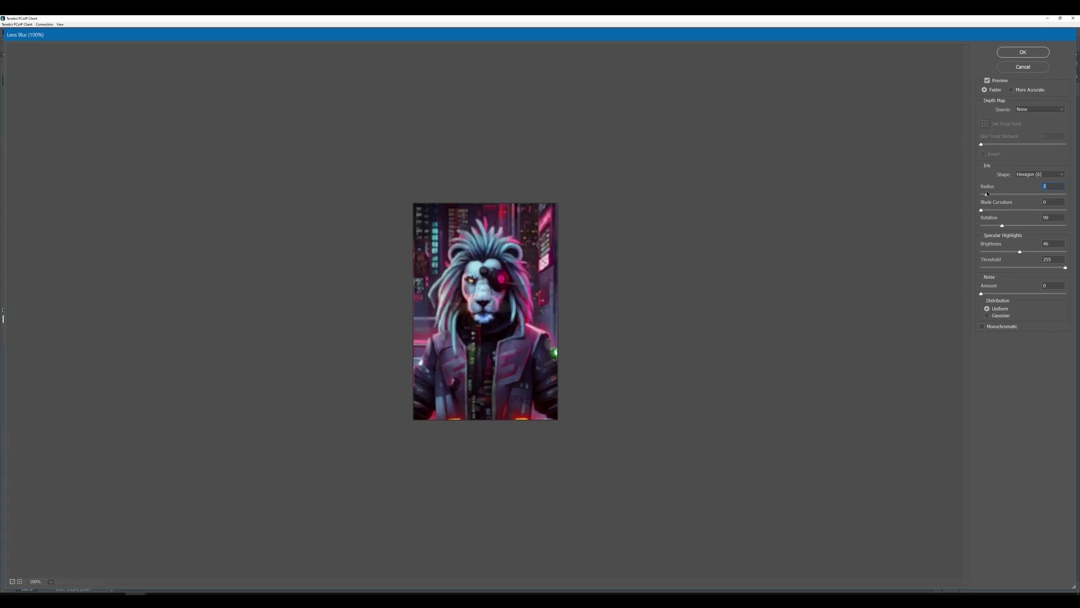
click(1006, 53)
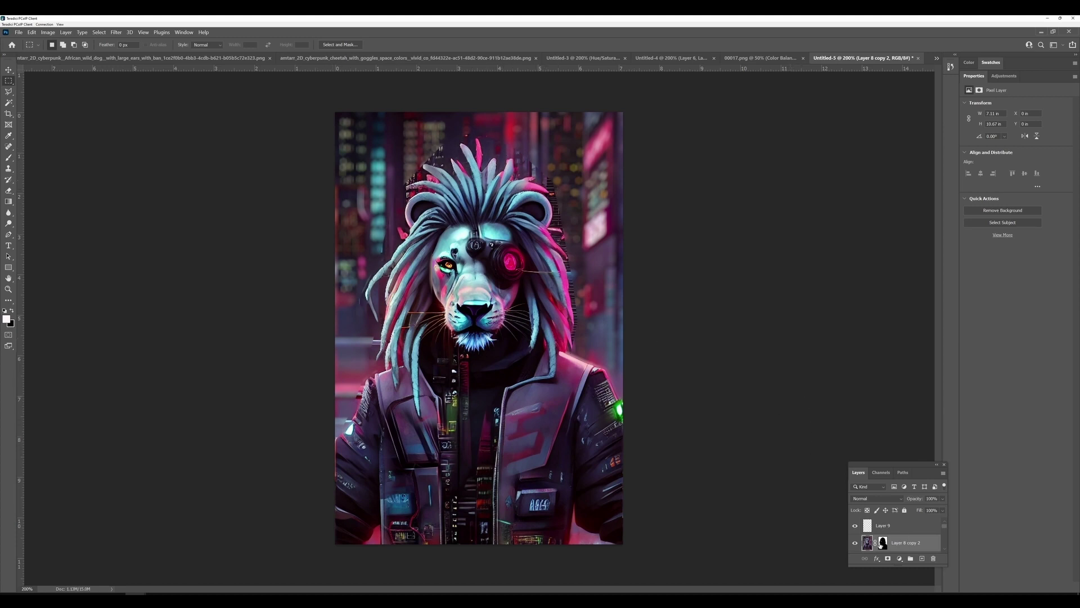
Paint white on the blurred layer's mask around the top and sides of the mane to extend the background blur.
click(882, 542)
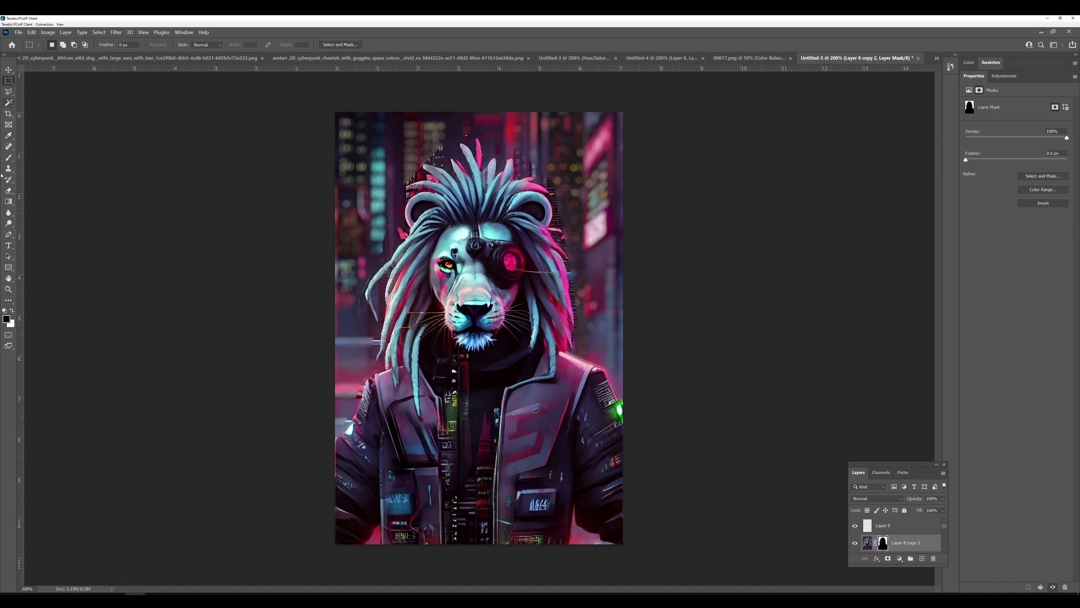
click(9, 158)
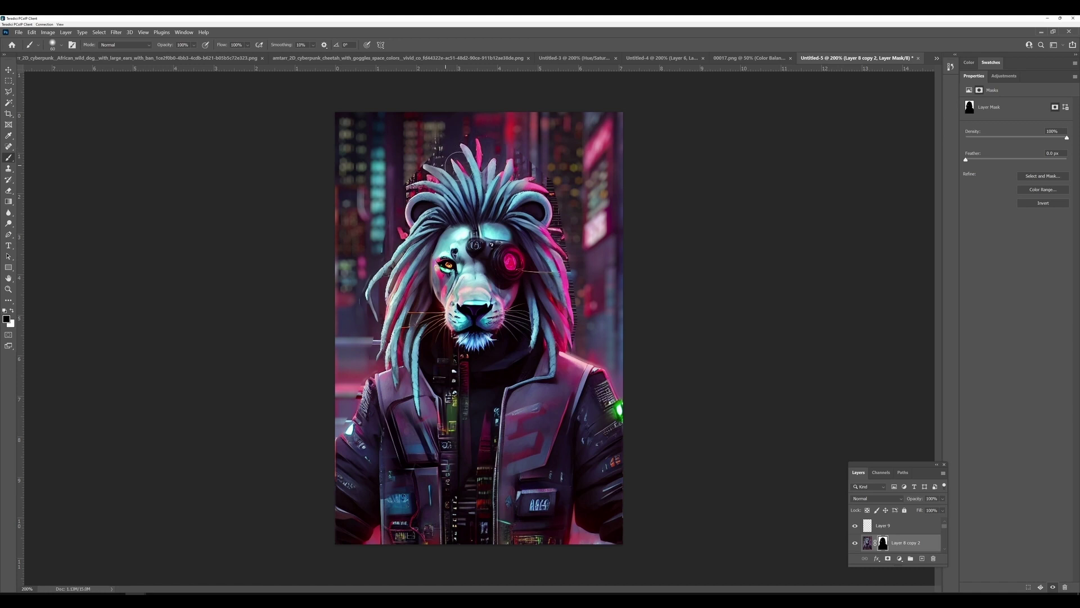
key(x)
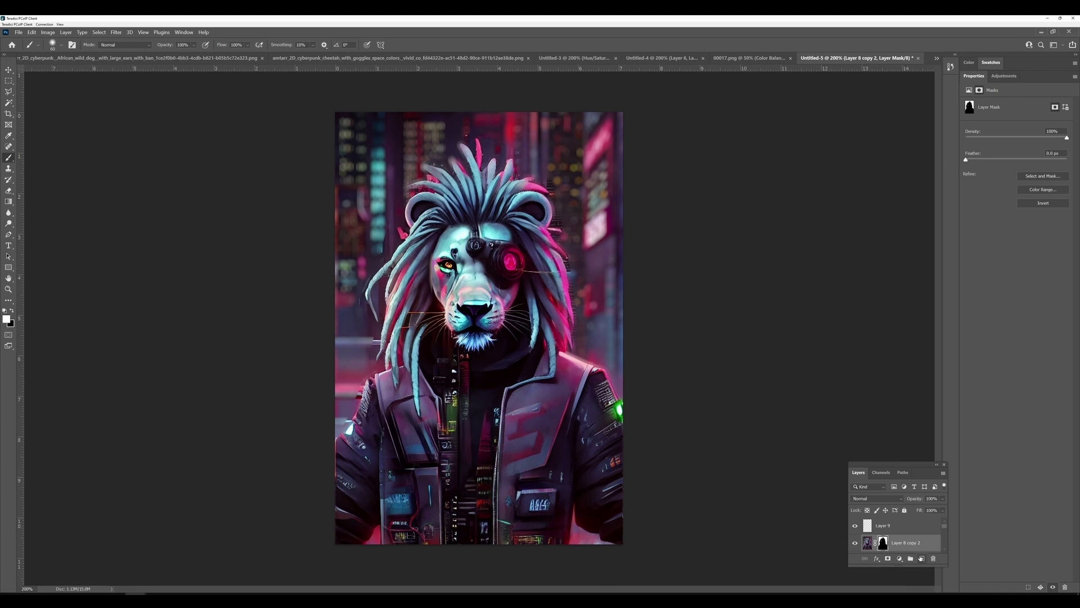
Create a new layer, sample the background's pink and paint soft round bokeh dots of varied sizes around the lion.
click(922, 559)
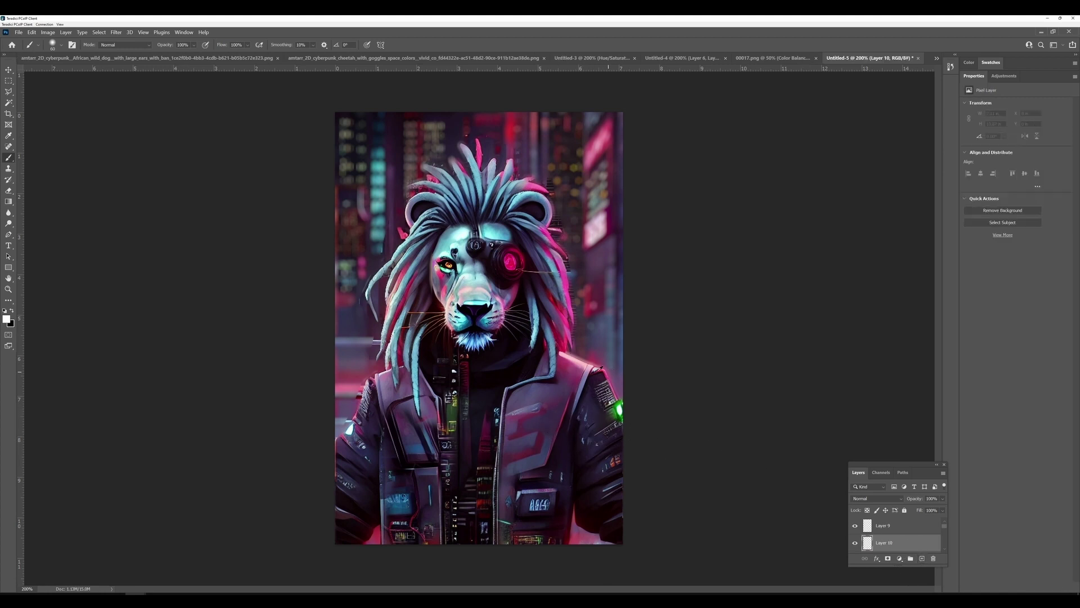
alt+click(607, 324)
key(bracketleft)
key(bracketleft)
click(604, 297)
click(545, 156)
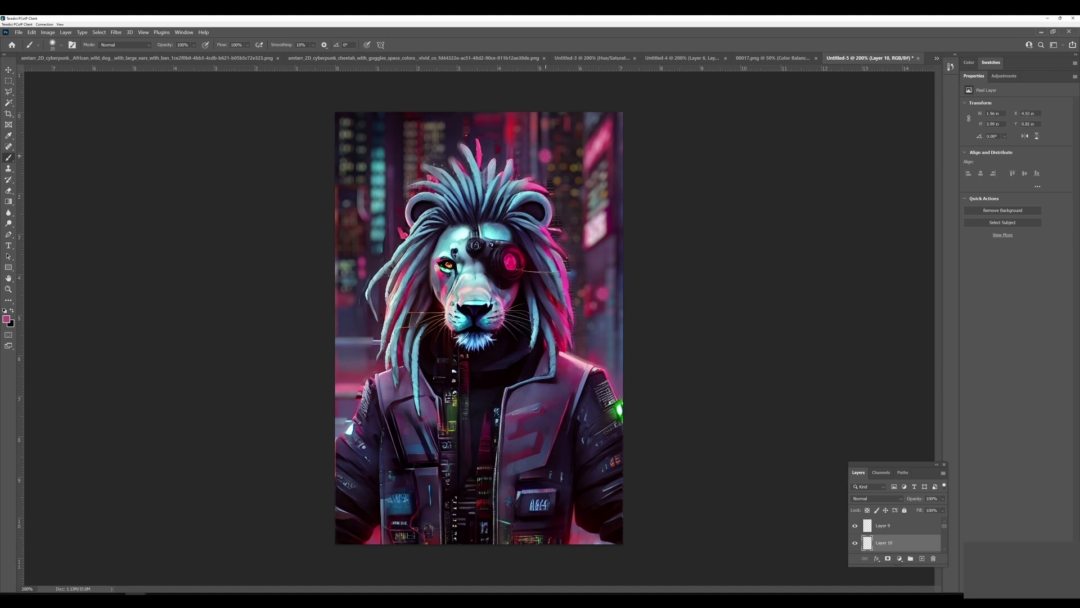
click(383, 141)
key(bracketright)
click(354, 348)
key(bracketleft)
click(594, 266)
Sample a lighter pink from the neon sign and add small bright highlights and extra light dots across the background.
alt+click(597, 232)
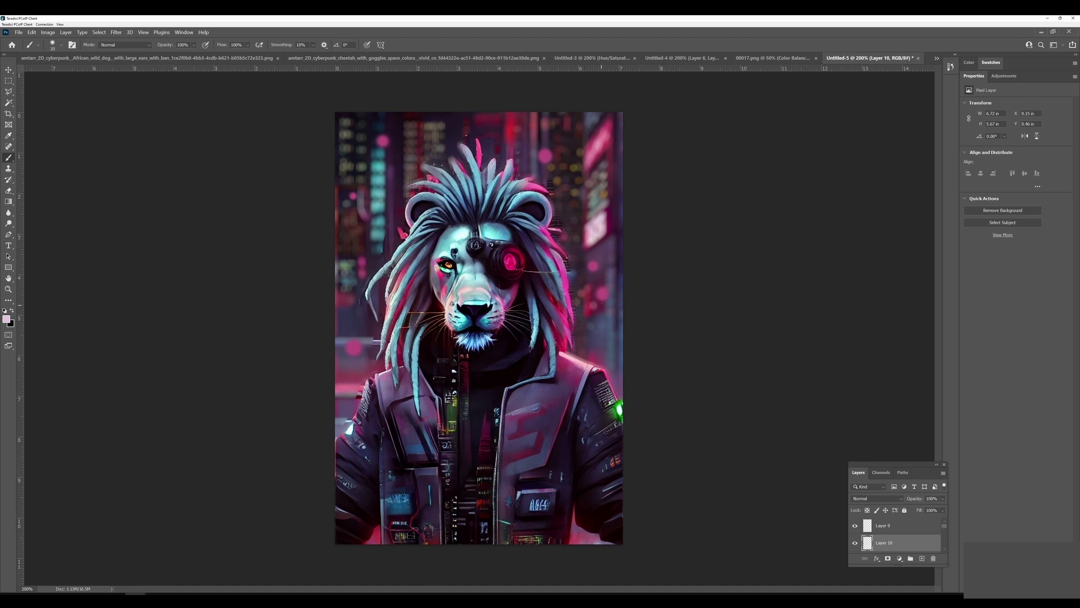
click(601, 291)
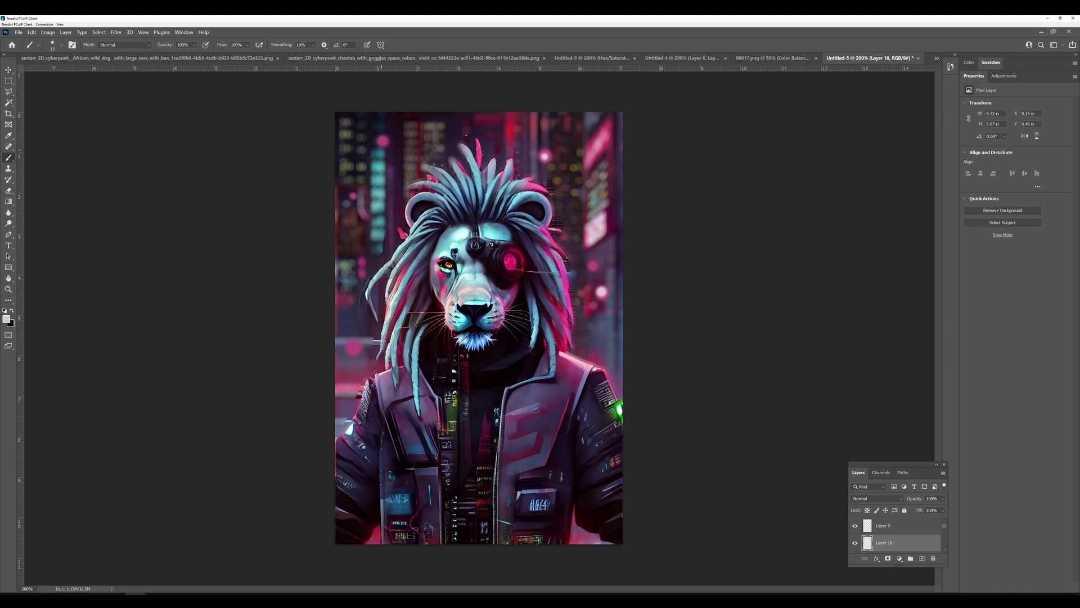
click(382, 144)
click(352, 223)
click(603, 171)
click(577, 233)
click(604, 345)
click(605, 319)
click(592, 266)
click(357, 346)
click(354, 383)
click(346, 404)
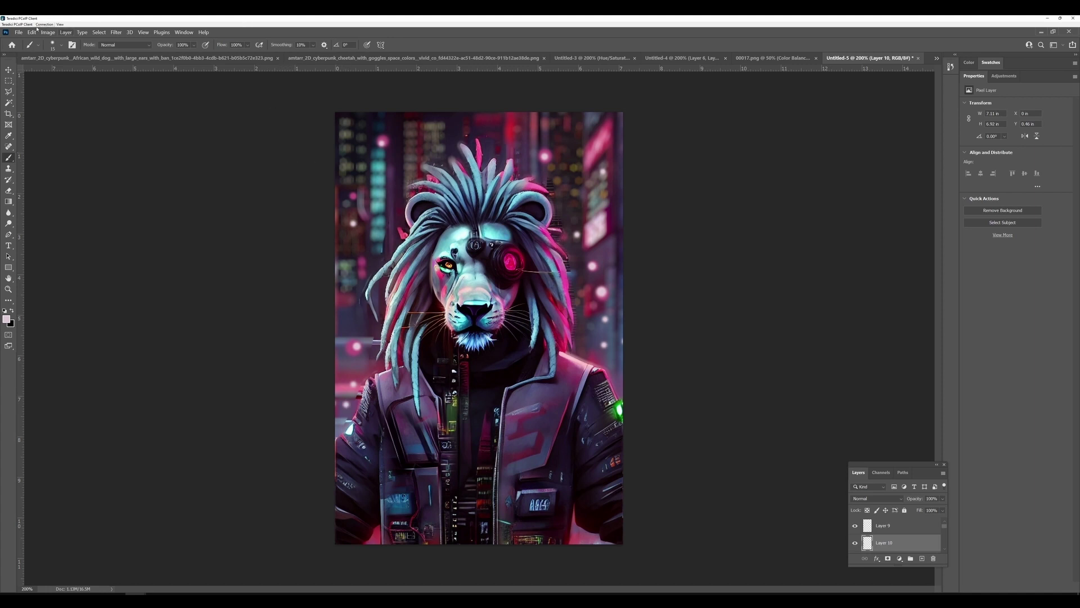
Save a PNG copy of the composite as lion4.png in the Downloads folder, accepting the PNG format options.
click(18, 33)
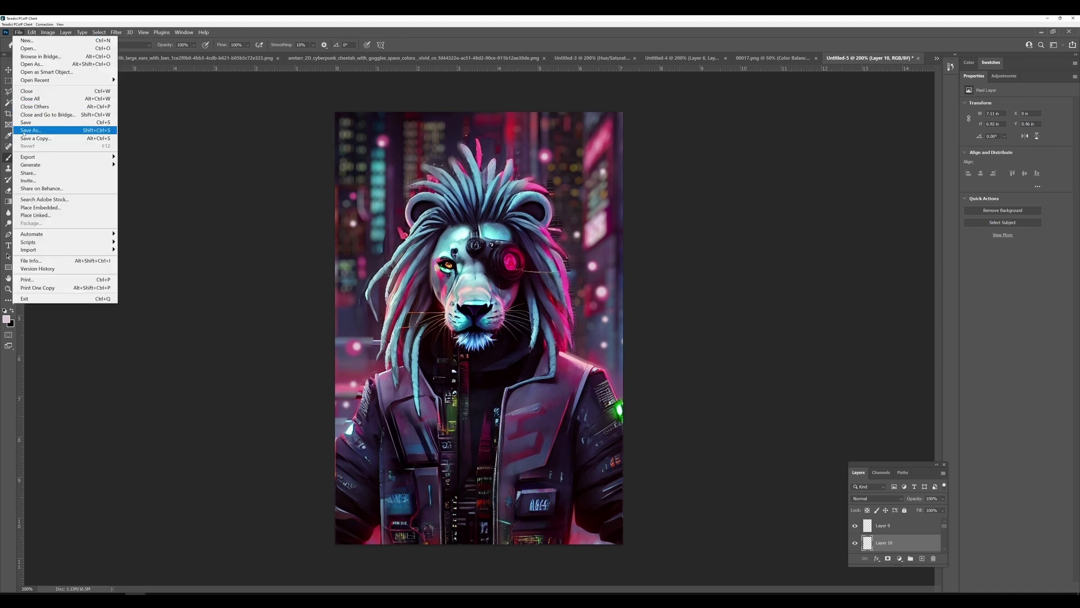
click(33, 128)
click(312, 258)
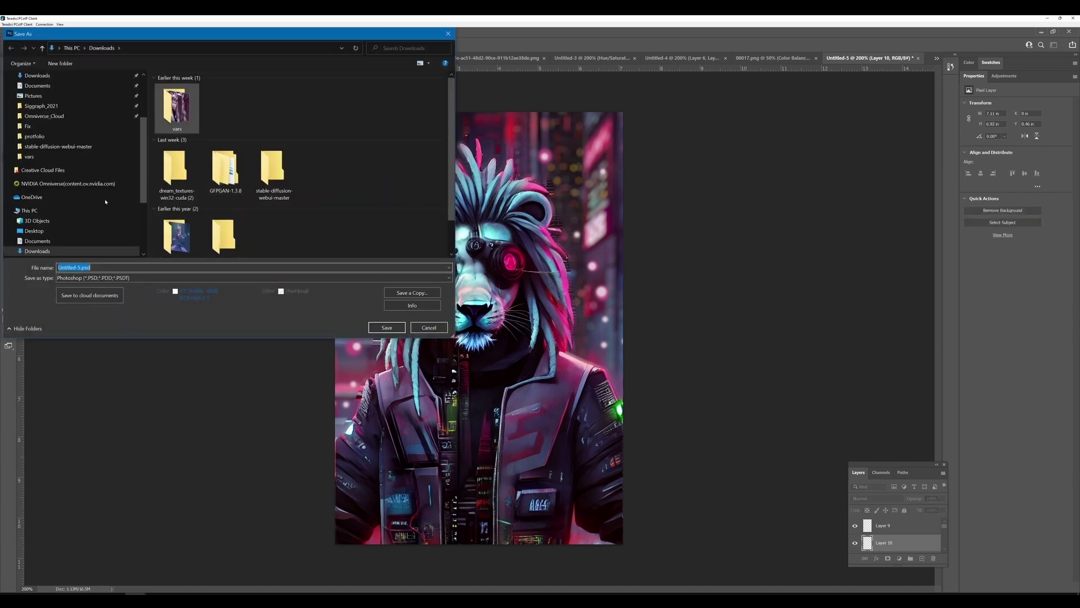
click(395, 295)
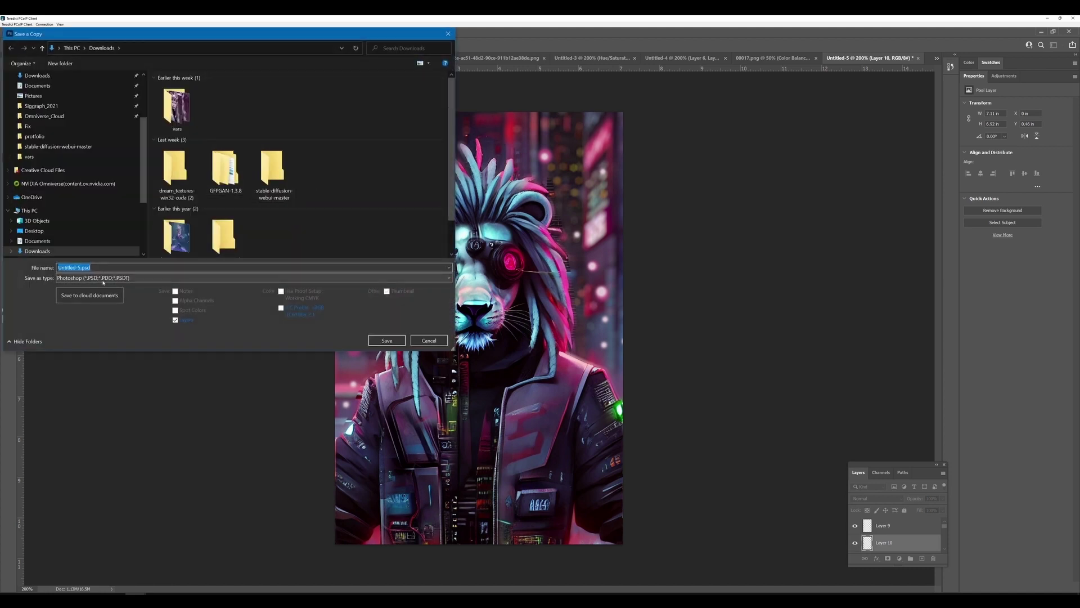
click(135, 277)
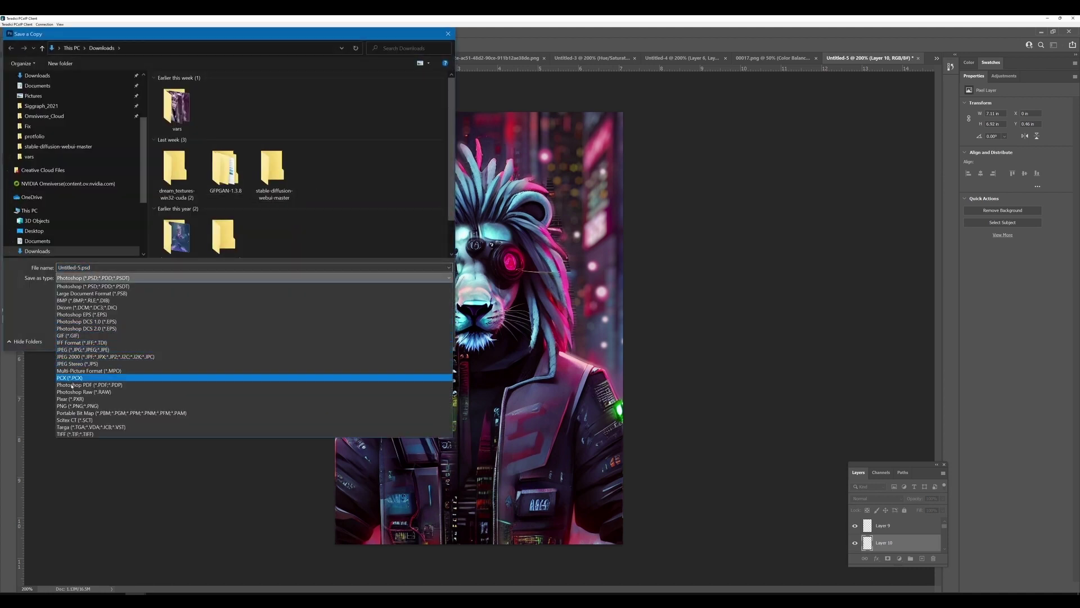
click(69, 405)
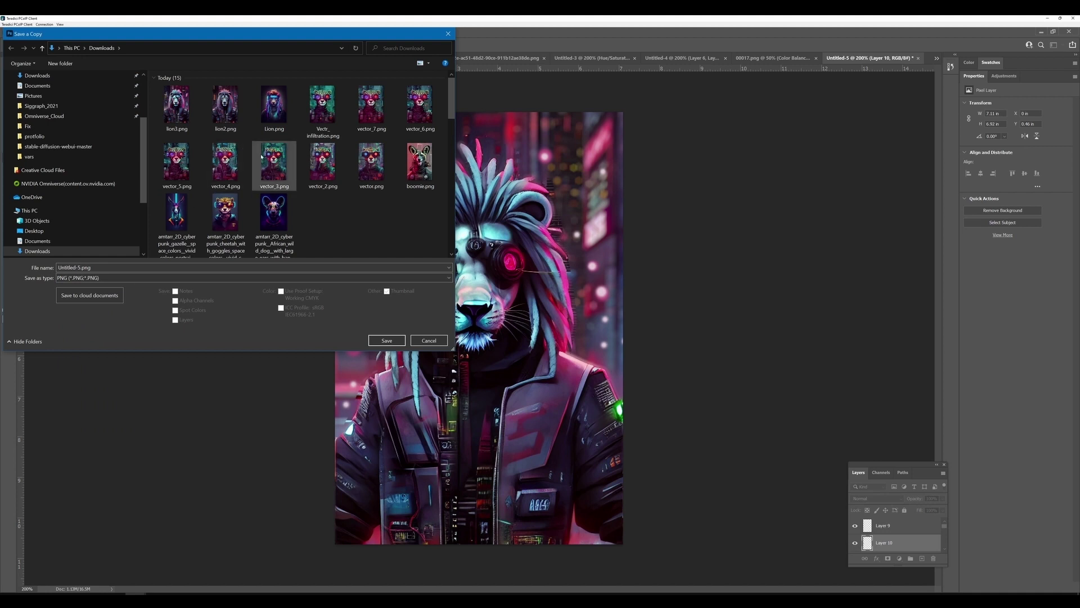
click(177, 106)
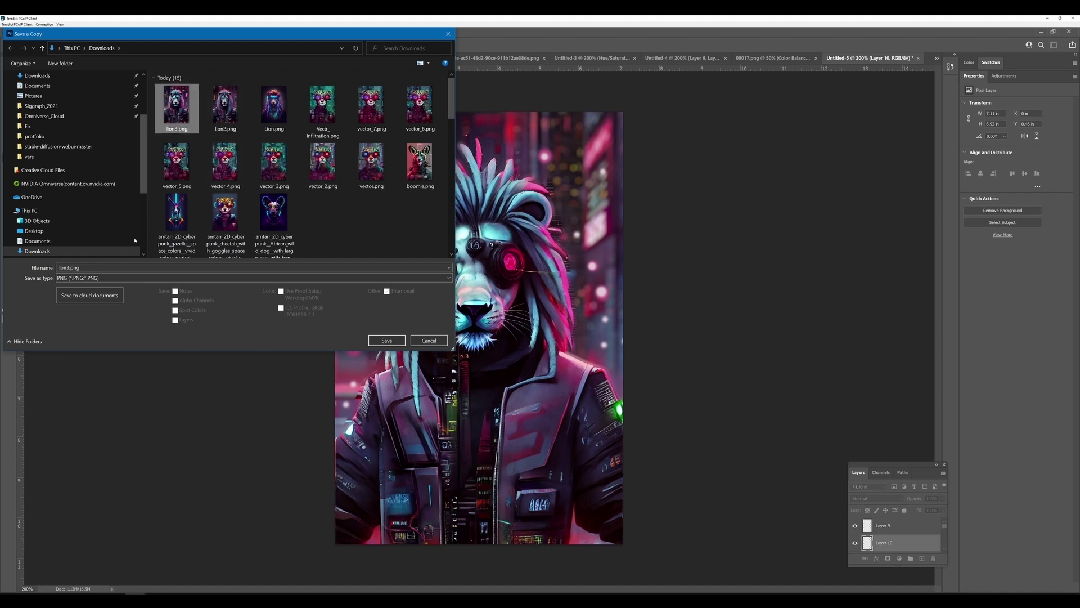
double_click(67, 267)
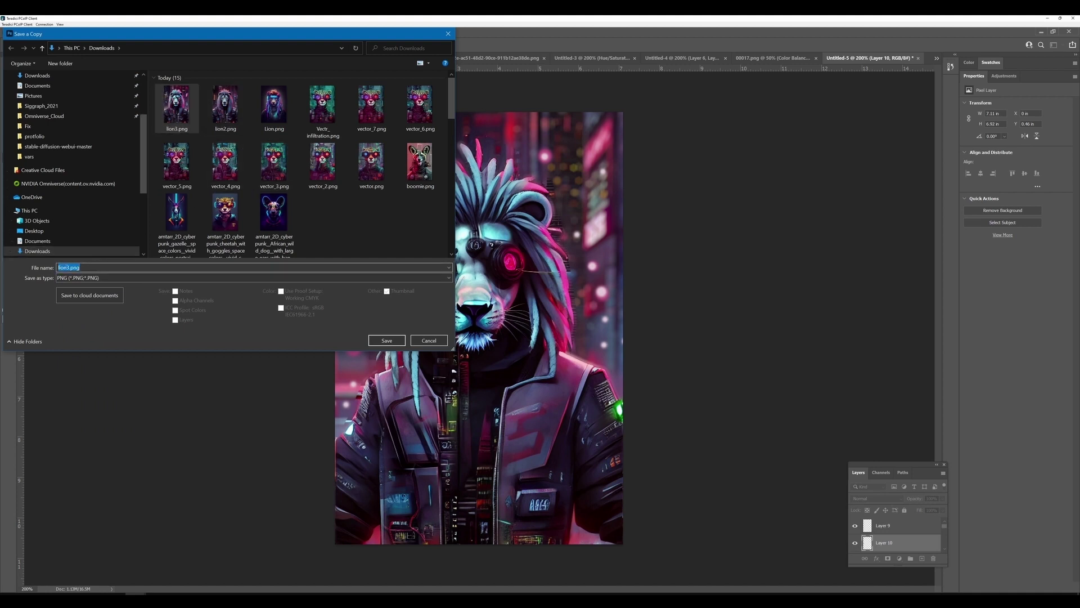
click(69, 267)
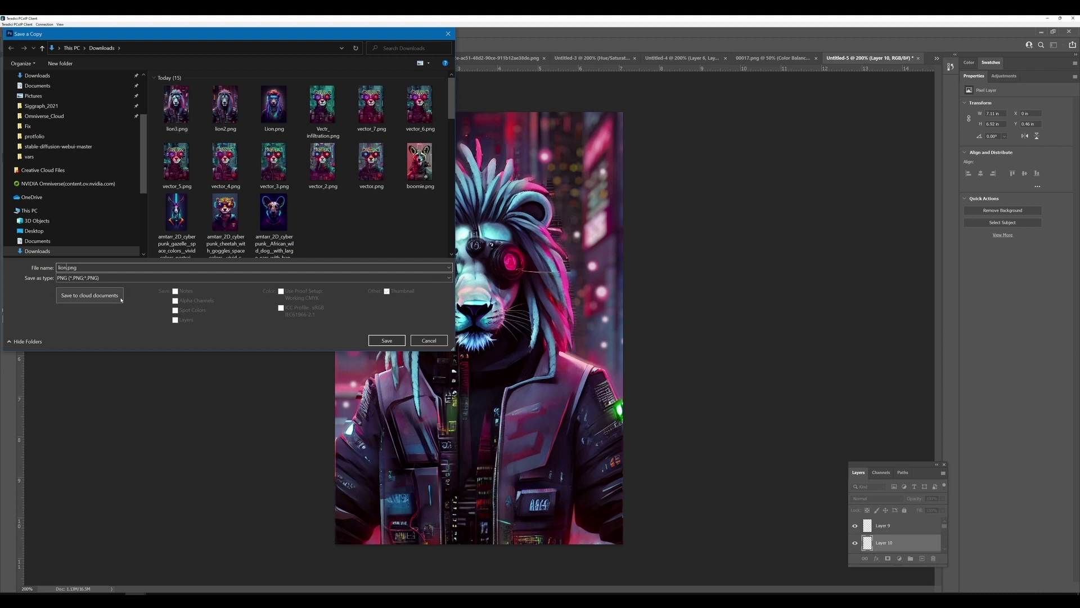
key(Return)
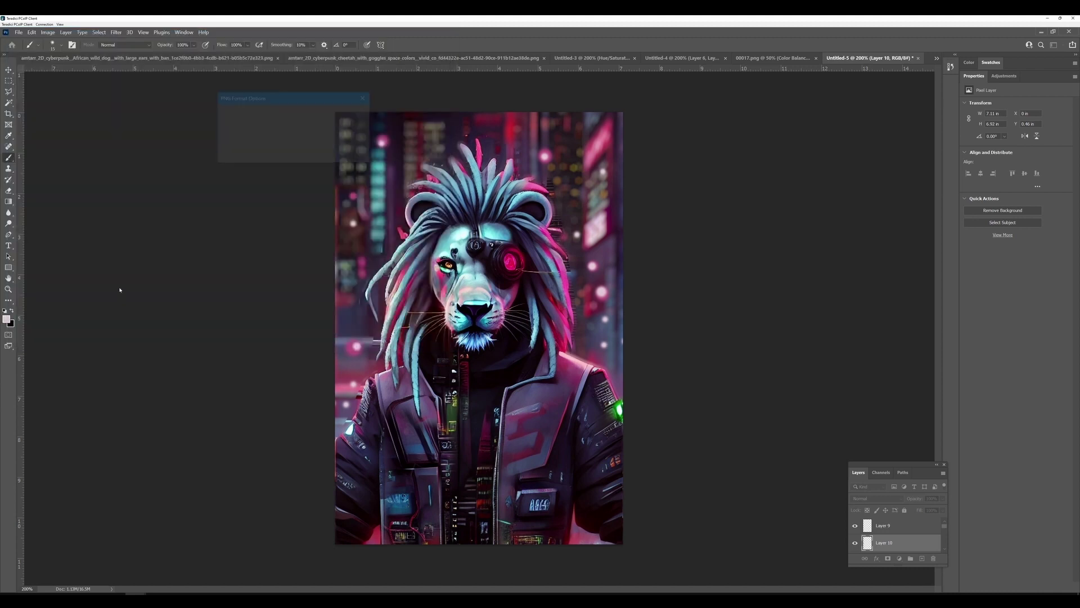
click(344, 115)
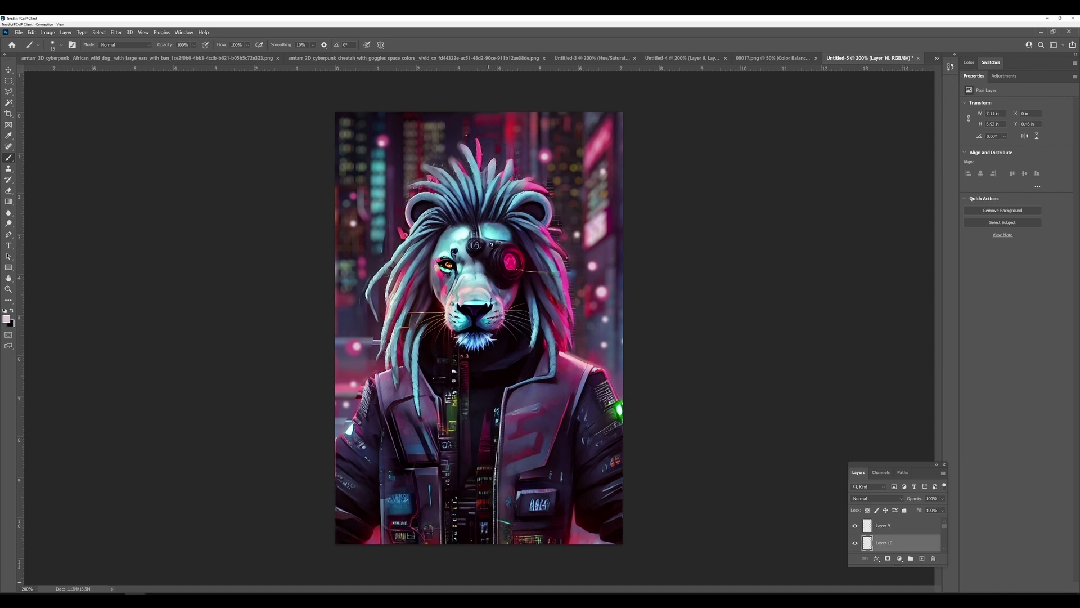
Switch to Stable Diffusion in Chrome, remove the current img2img source image and open the file chooser for a replacement.
mouse_move(157, 599)
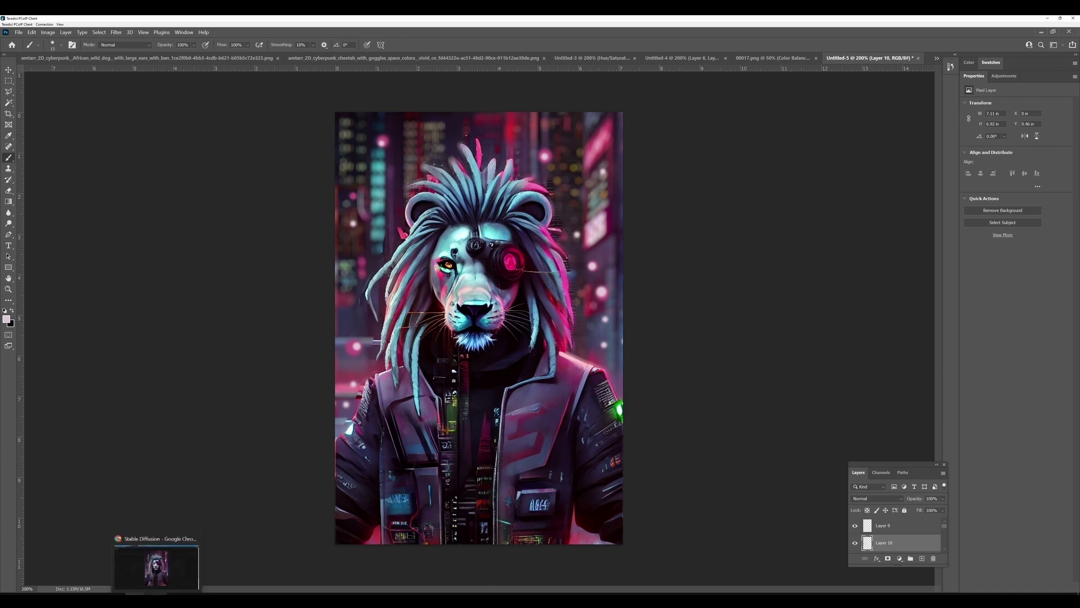
click(162, 568)
click(297, 463)
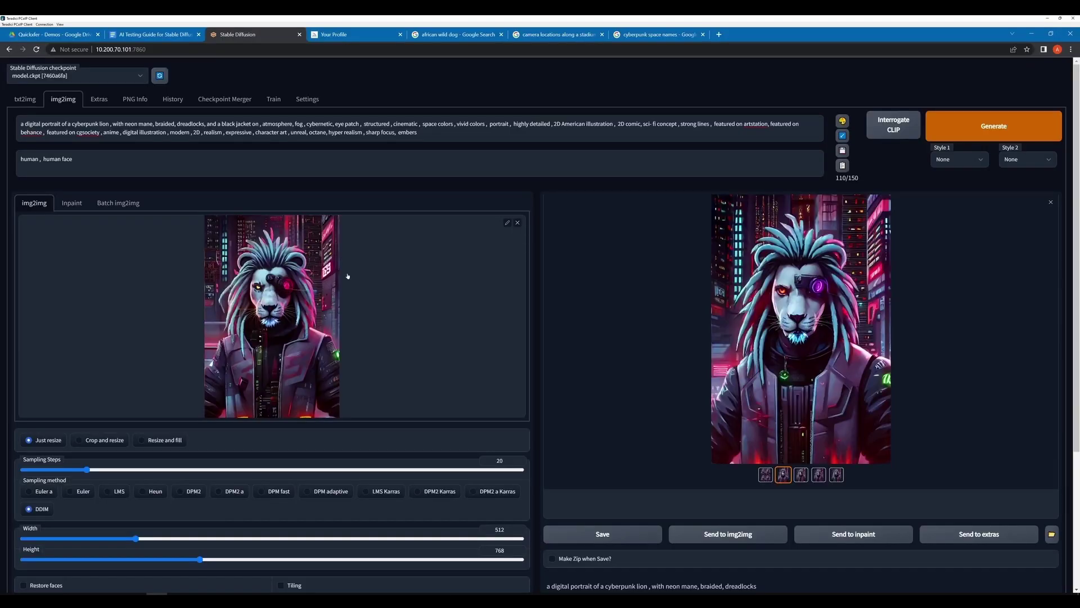
click(516, 223)
click(394, 265)
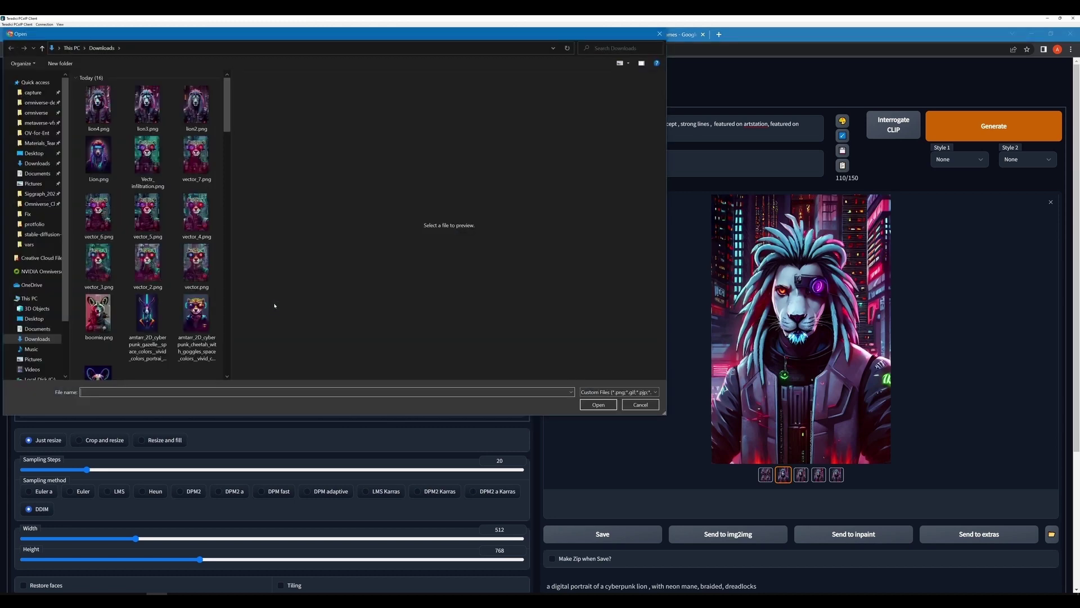
Preview the earlier lion versions for comparison and load lion4.png as the img2img source image.
click(98, 104)
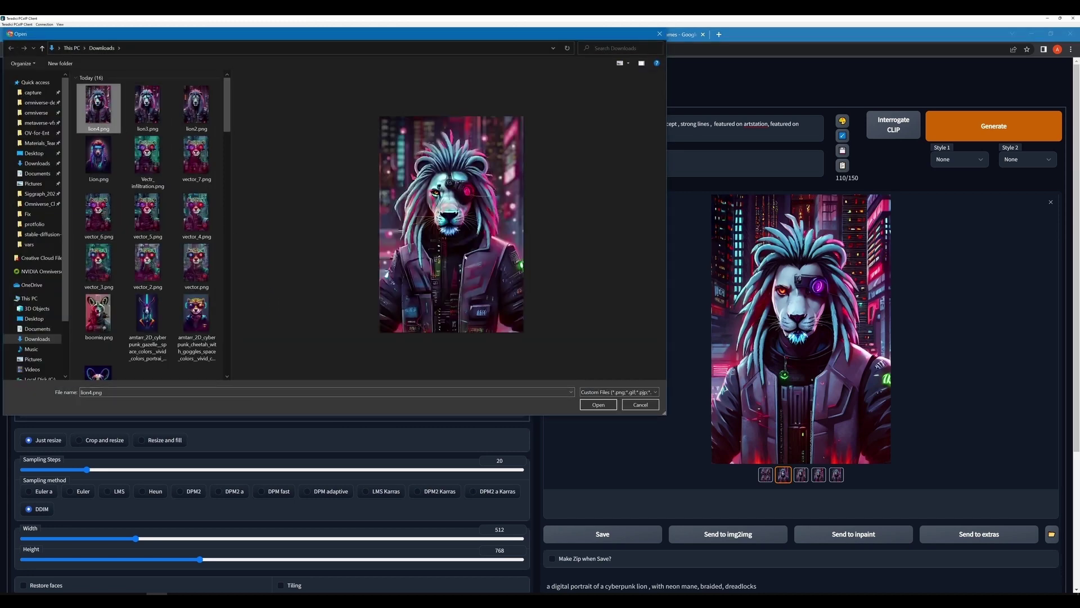
click(147, 104)
click(196, 104)
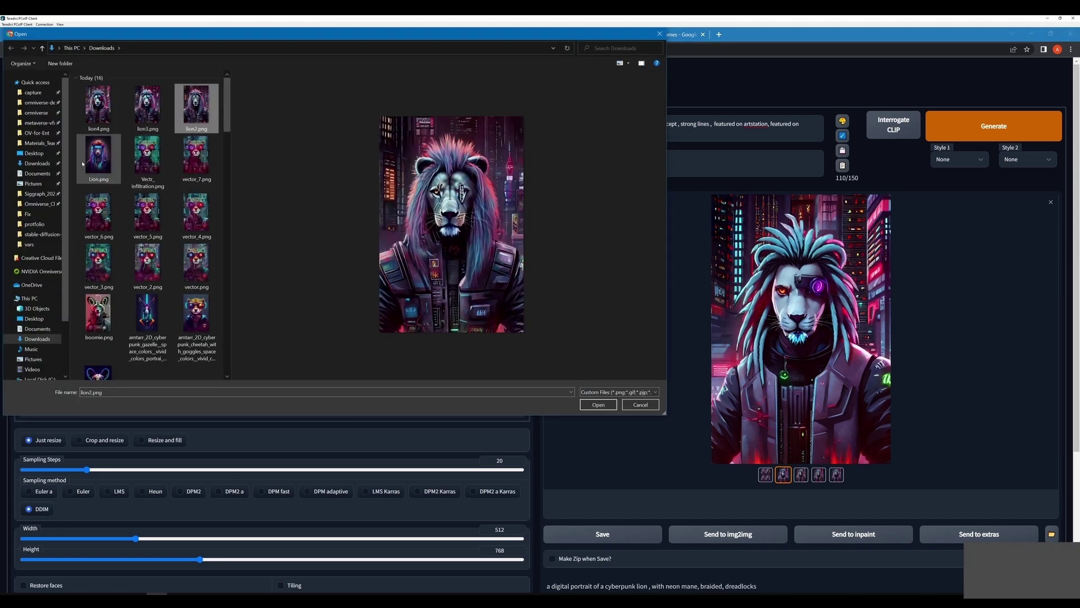
click(96, 170)
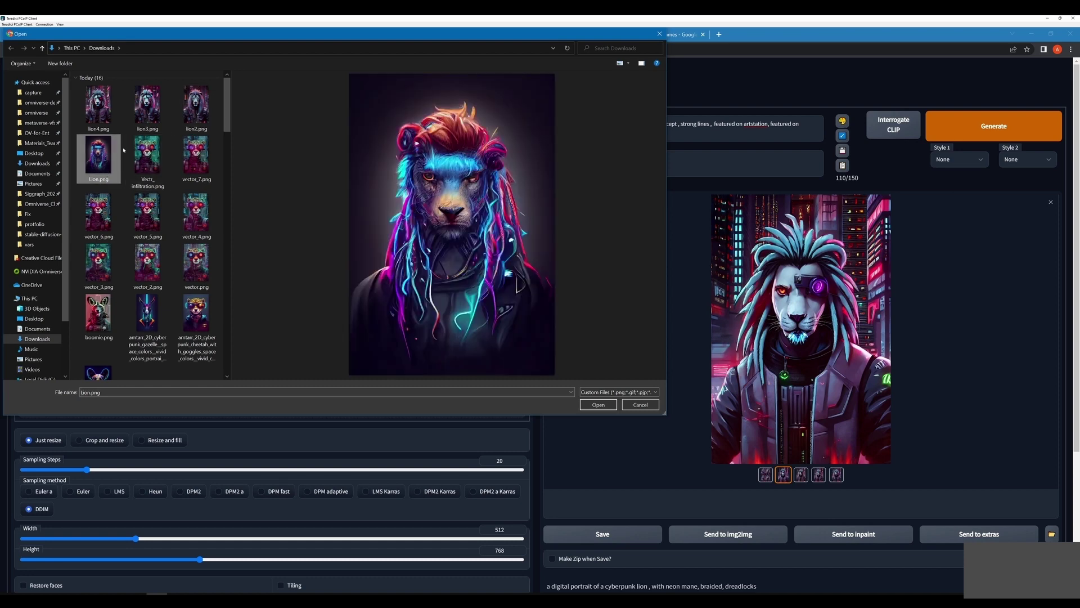
click(197, 107)
click(162, 114)
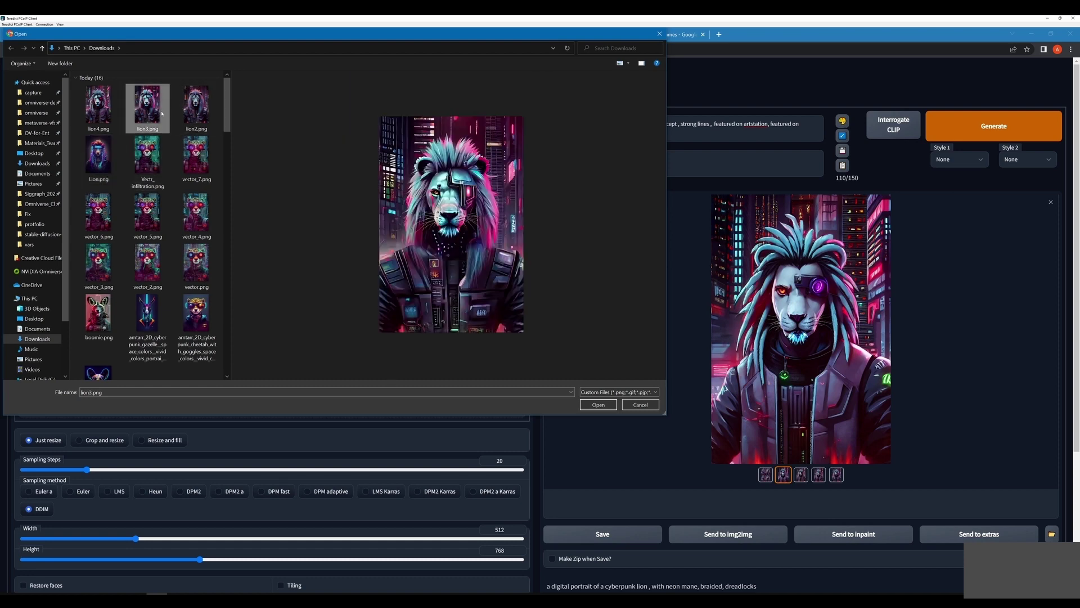
click(119, 118)
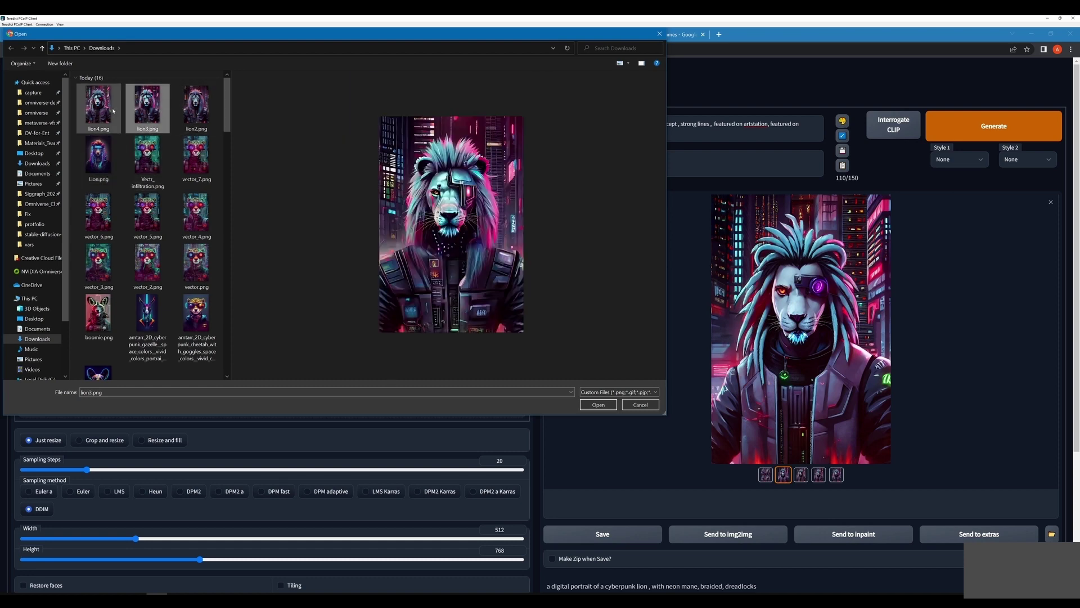
click(593, 405)
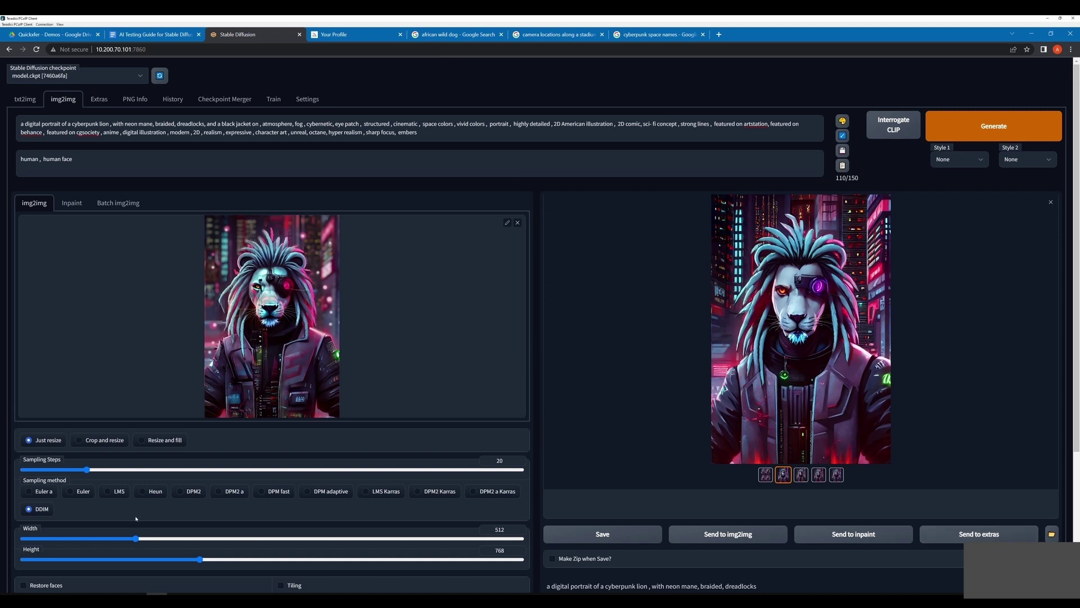
Generate a batch of variations from the new source image and view each of the four results.
click(956, 129)
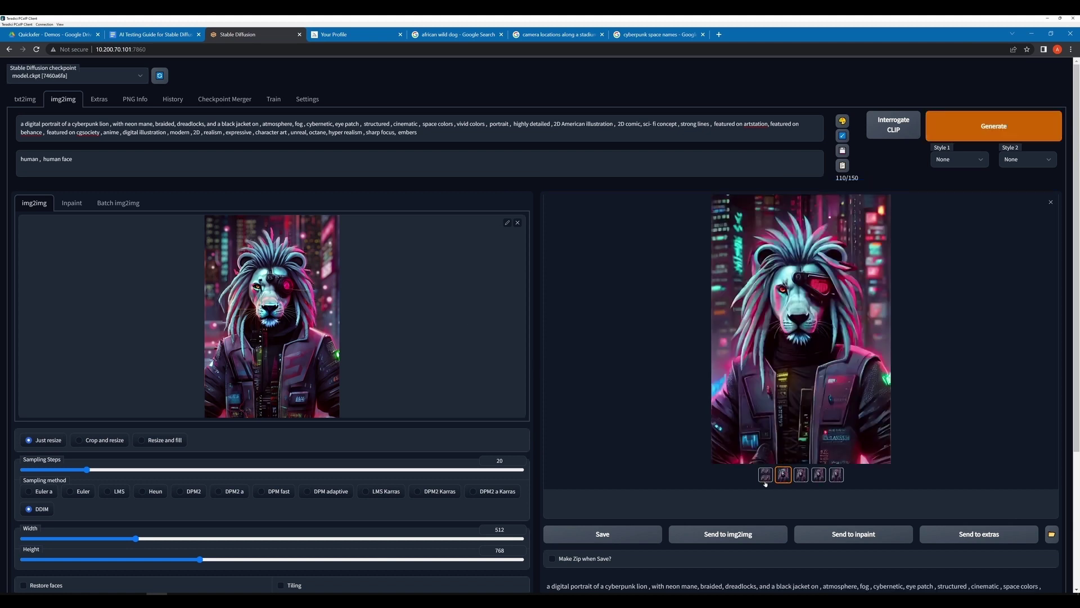
click(800, 476)
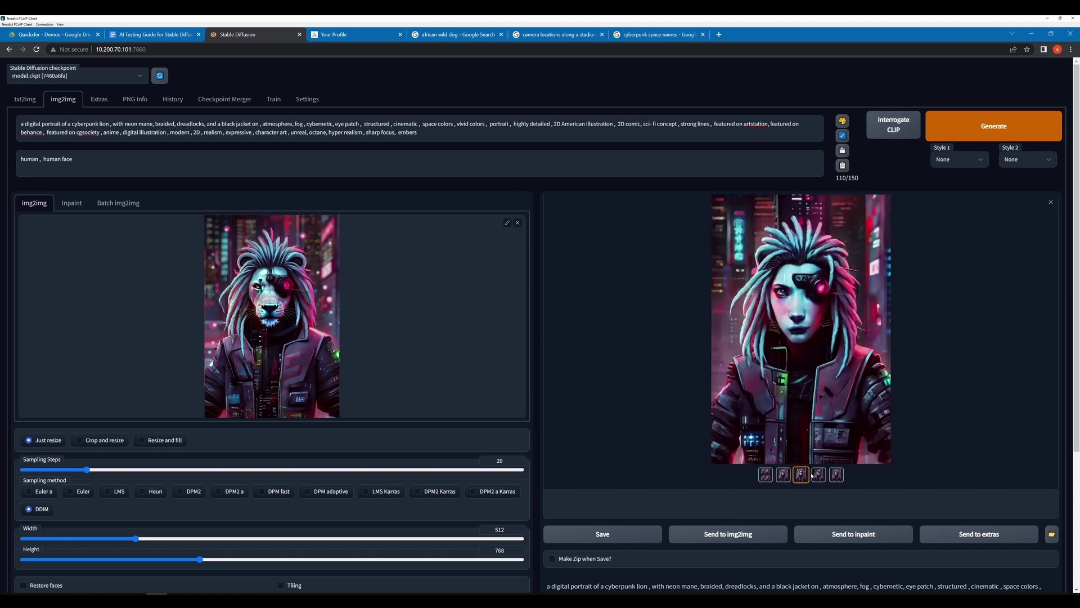
click(825, 477)
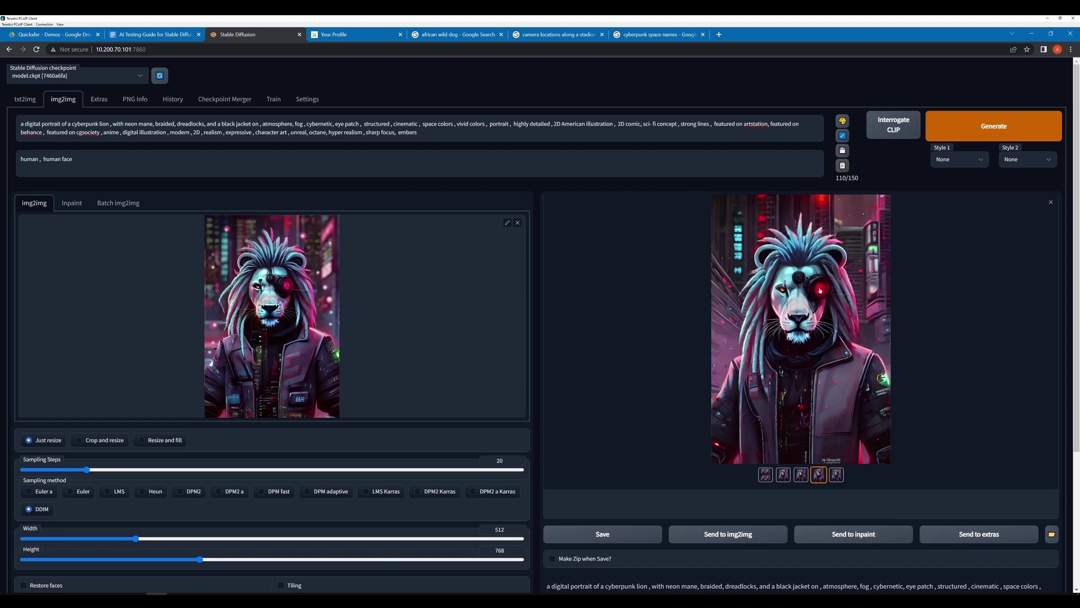
click(836, 475)
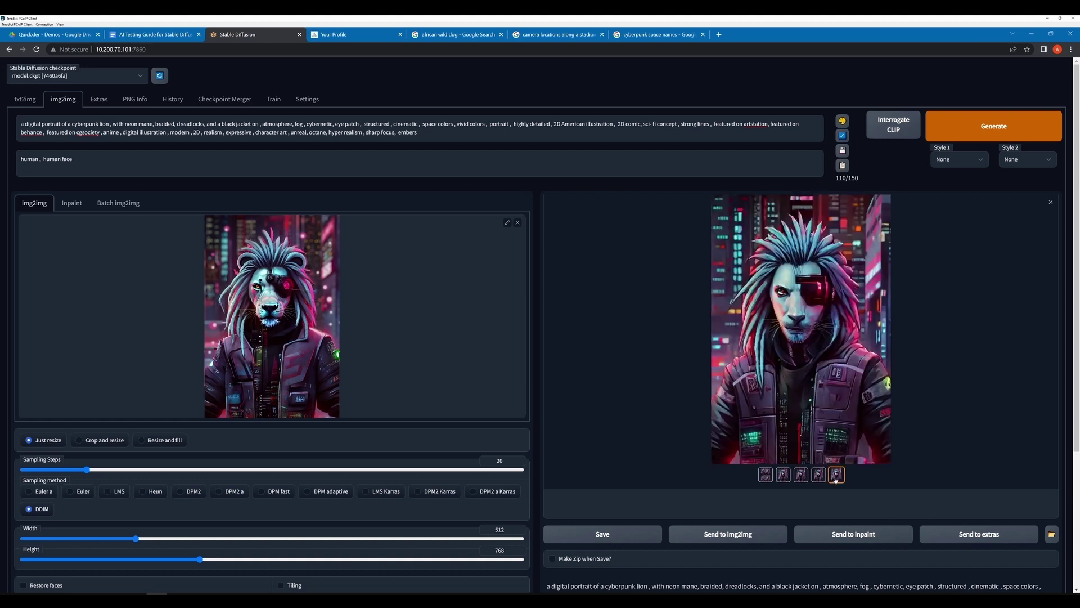
click(783, 475)
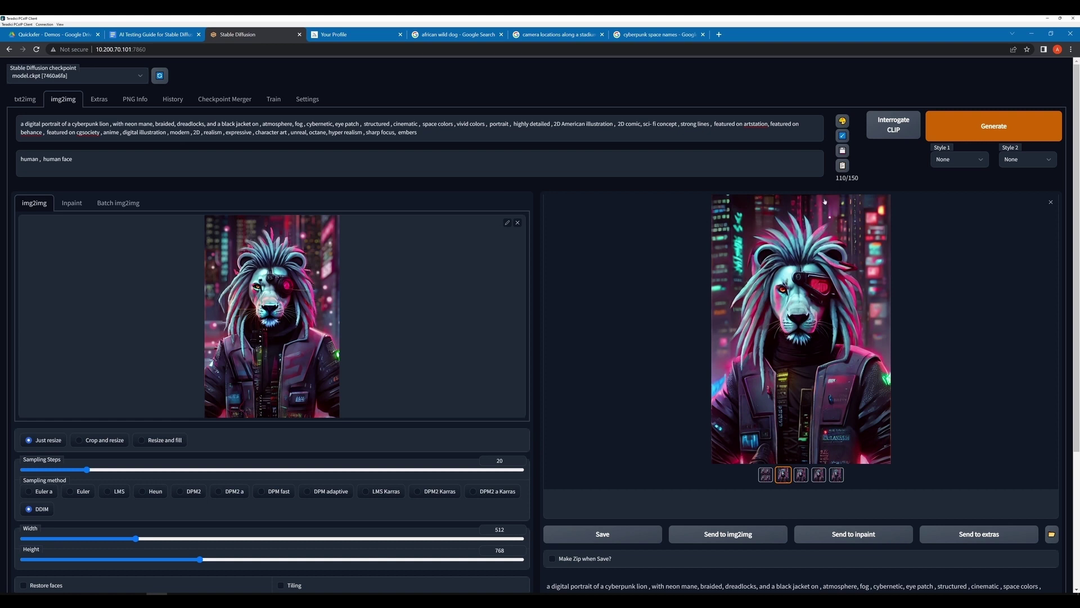
Generate another batch with the same settings and inspect its second and third variations at enlarged size.
key(ctrl+Return)
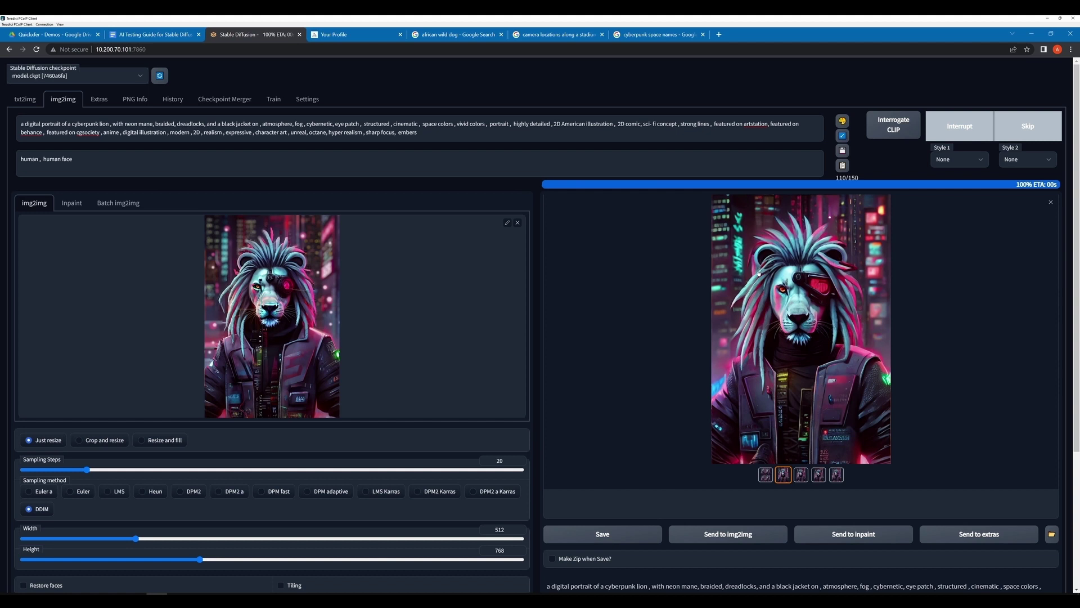
click(801, 478)
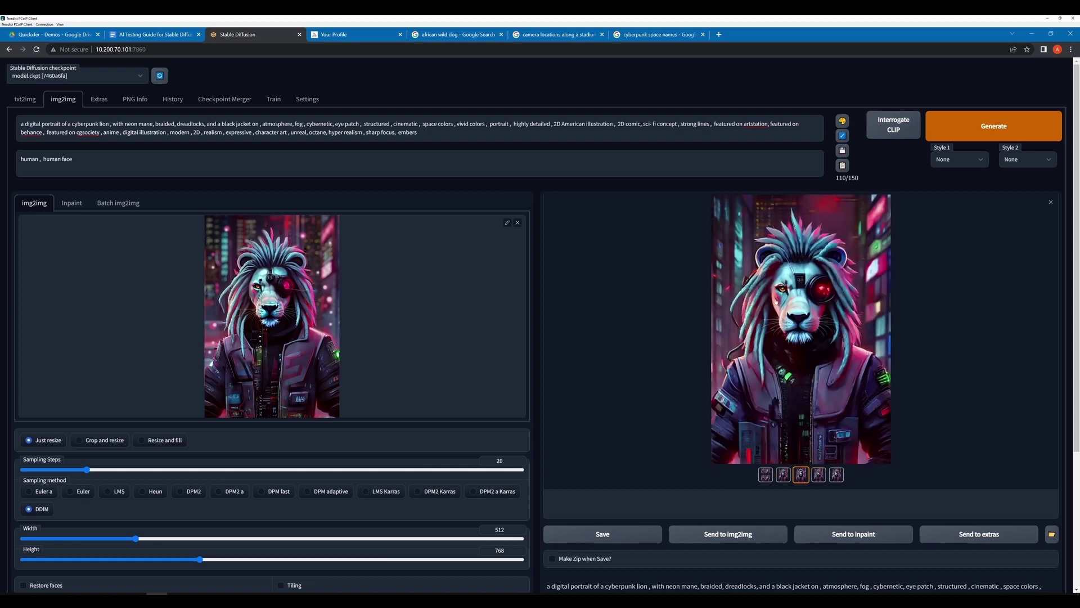
click(758, 281)
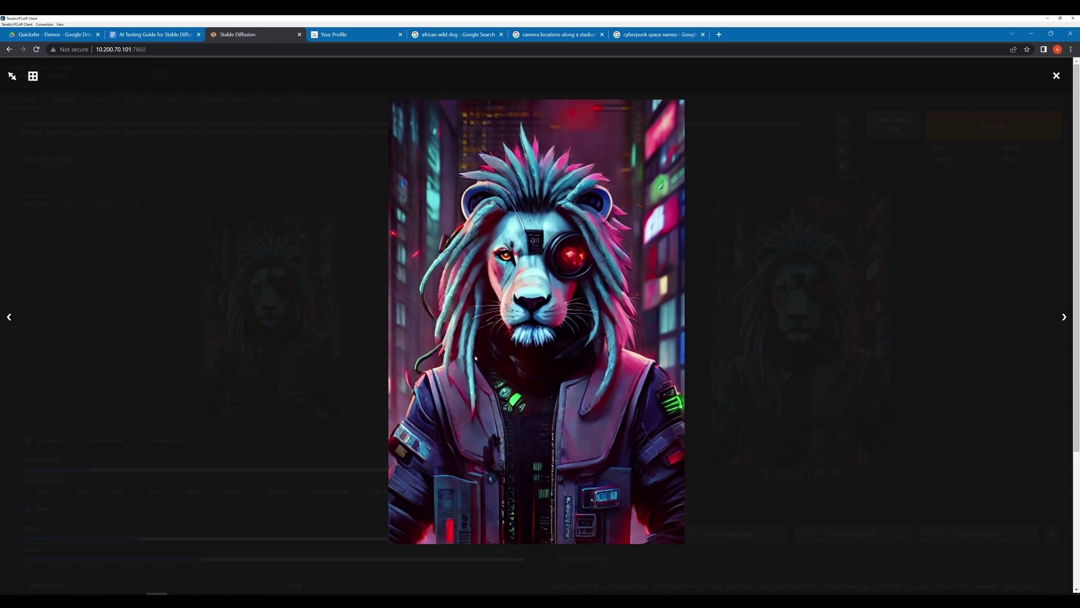
click(739, 344)
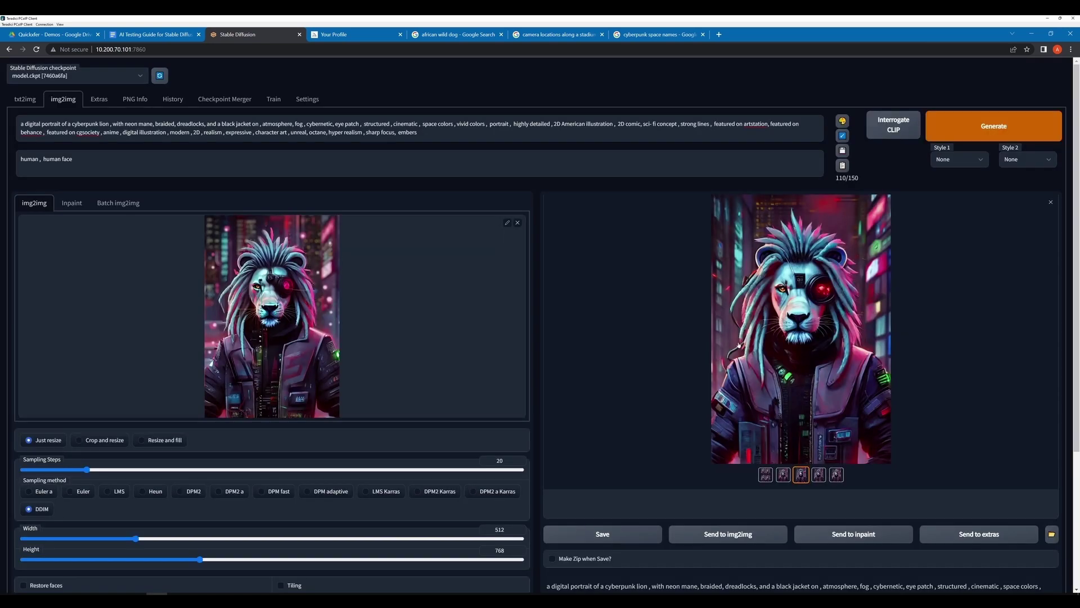
click(818, 474)
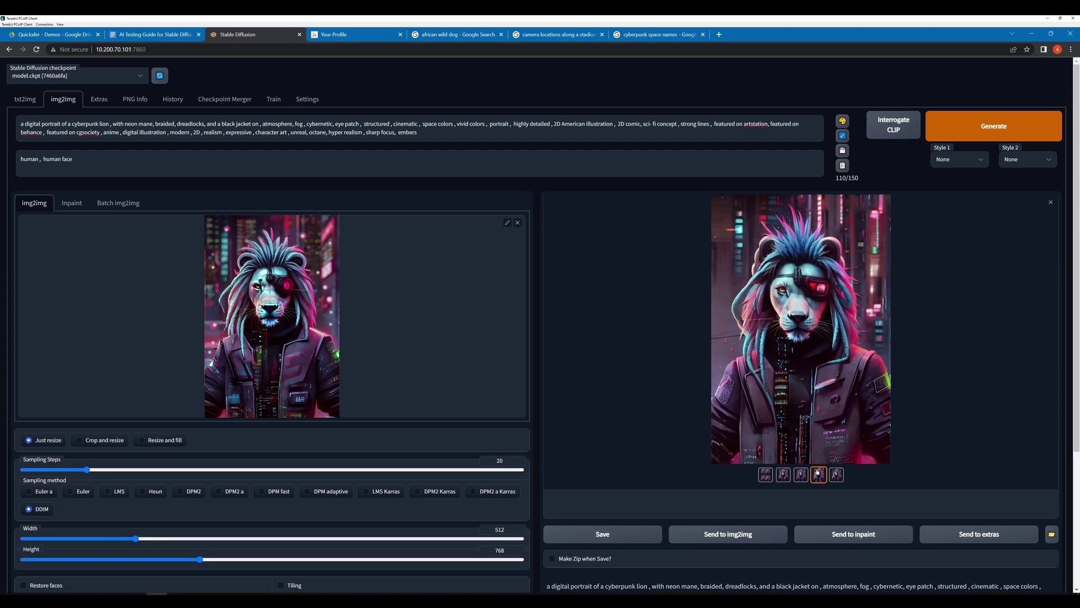
click(797, 367)
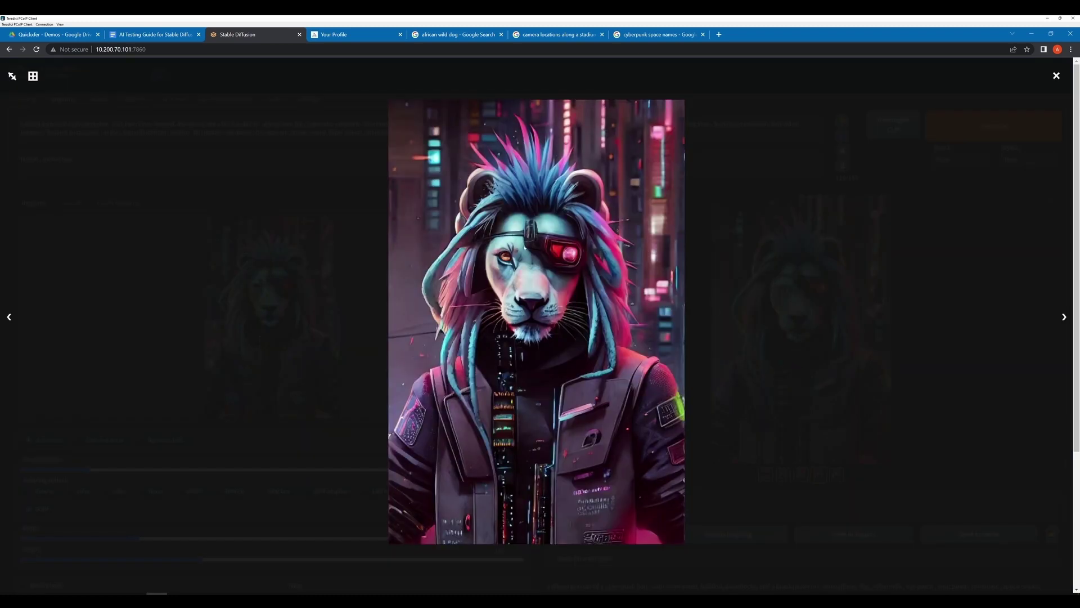
Close the enlarged third variation and inspect the fourth variation at enlarged size.
click(826, 417)
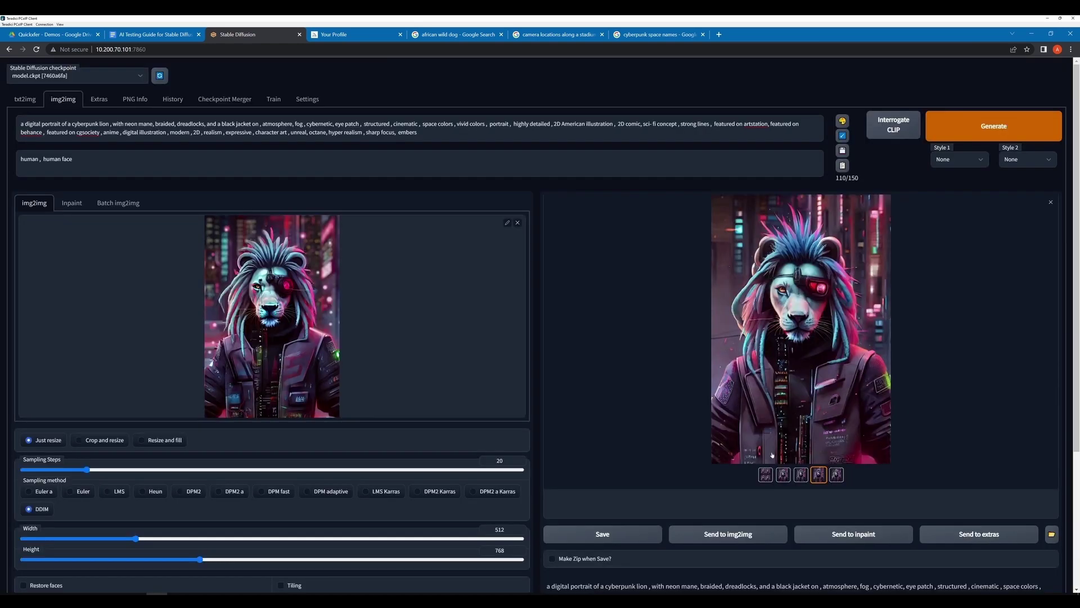
click(836, 475)
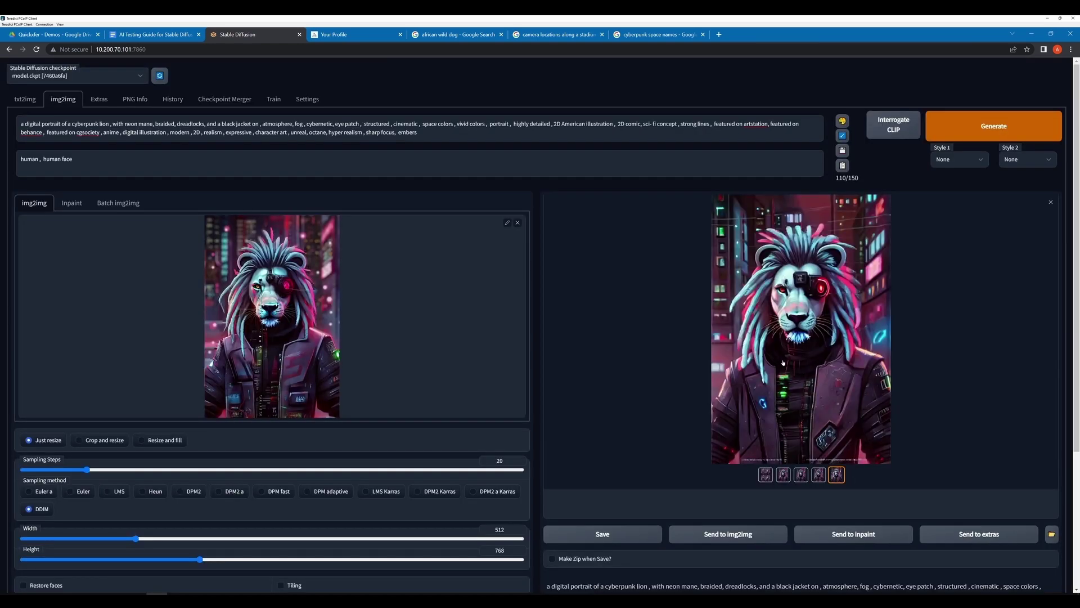
click(755, 330)
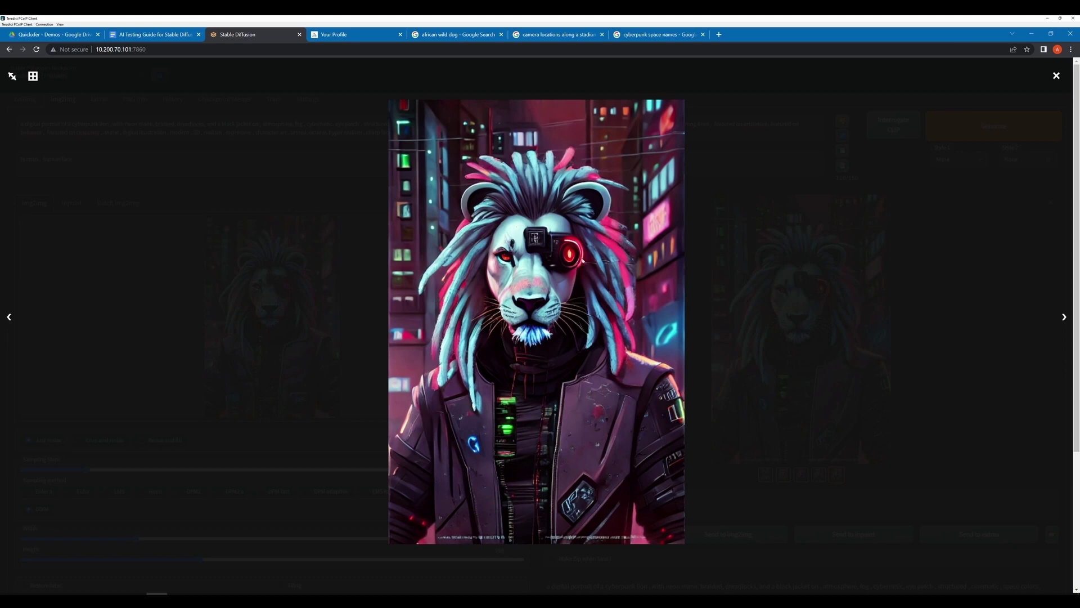
click(848, 299)
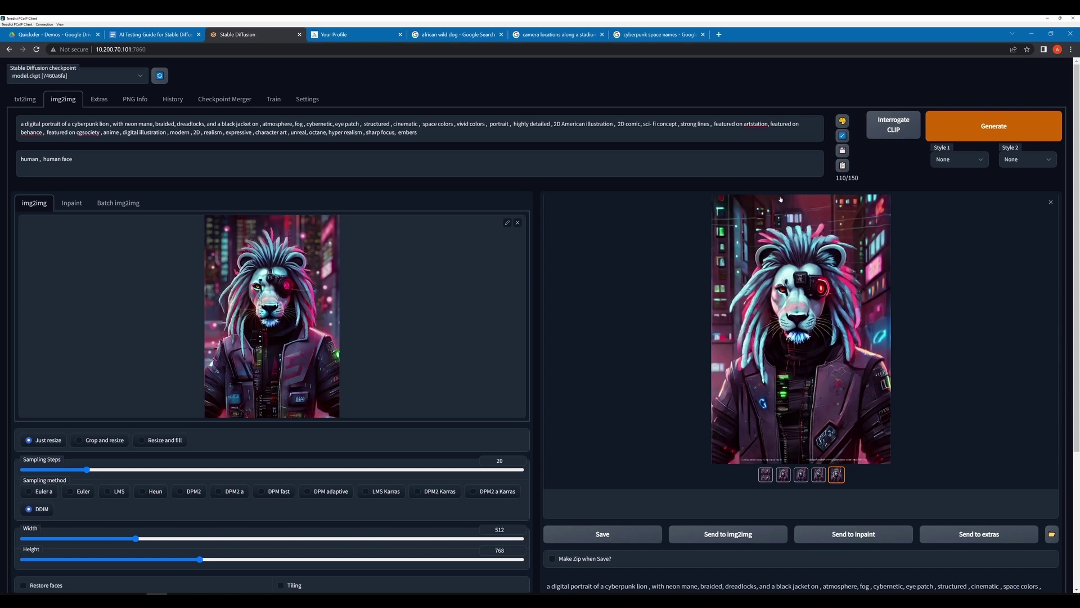
Compare the first, second and fourth variations of the batch, alternating between the second and the fourth.
click(782, 474)
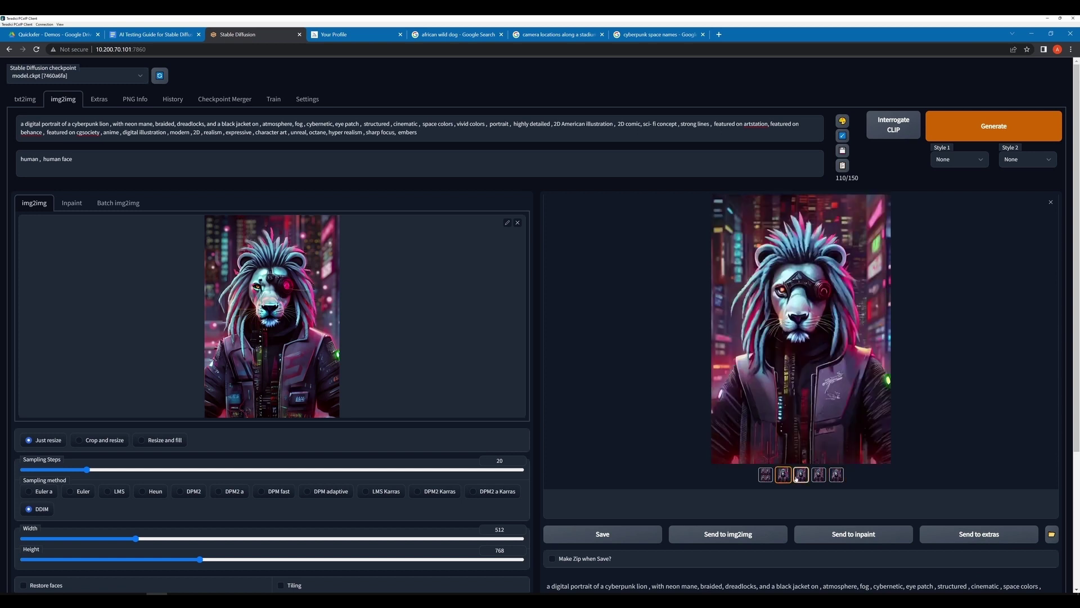
click(796, 478)
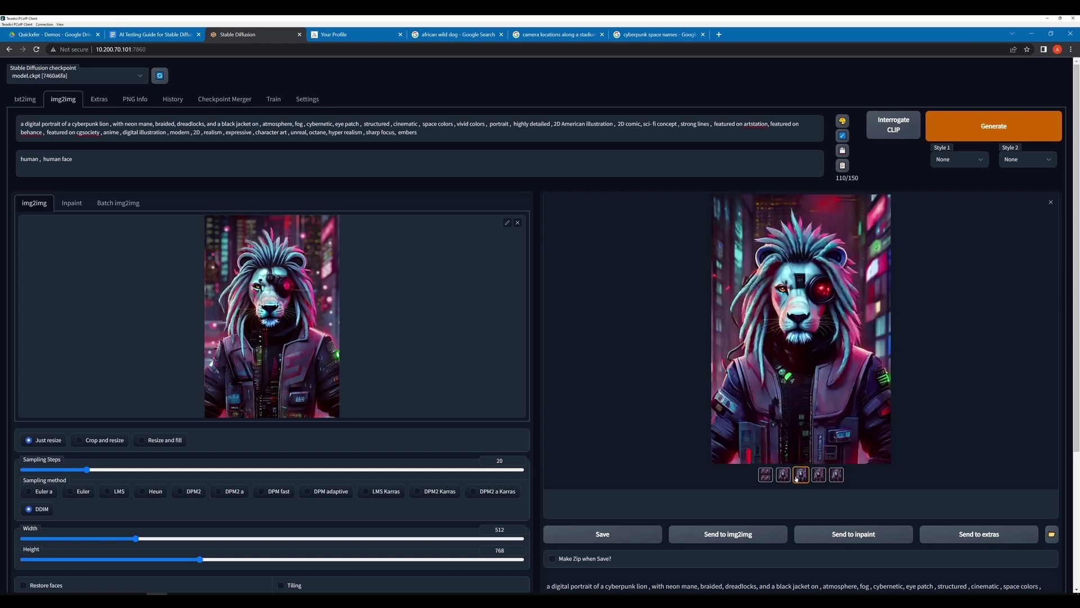
click(836, 477)
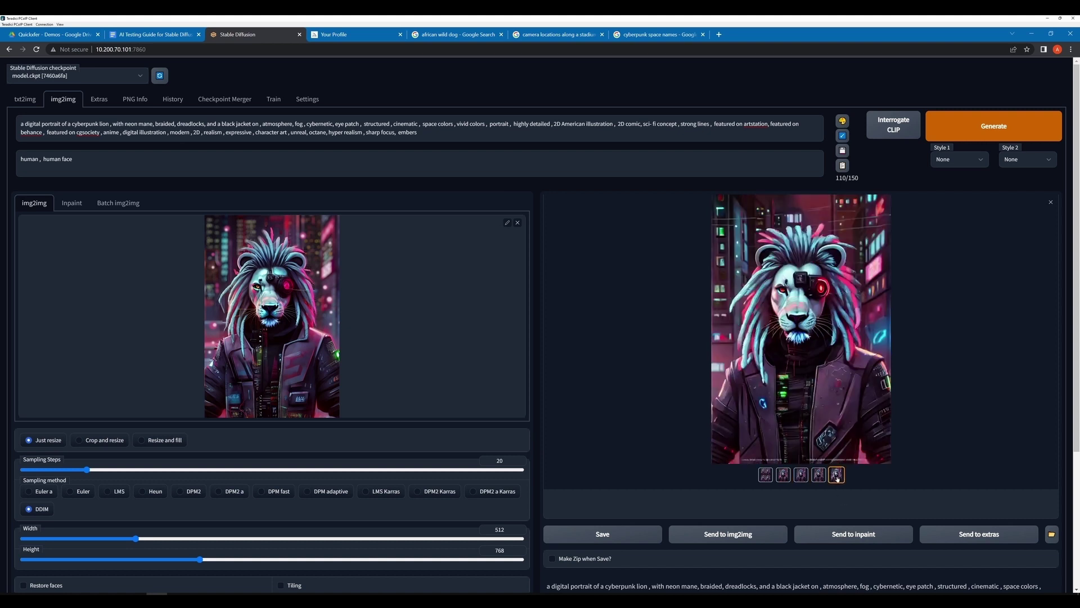
click(801, 477)
click(801, 477)
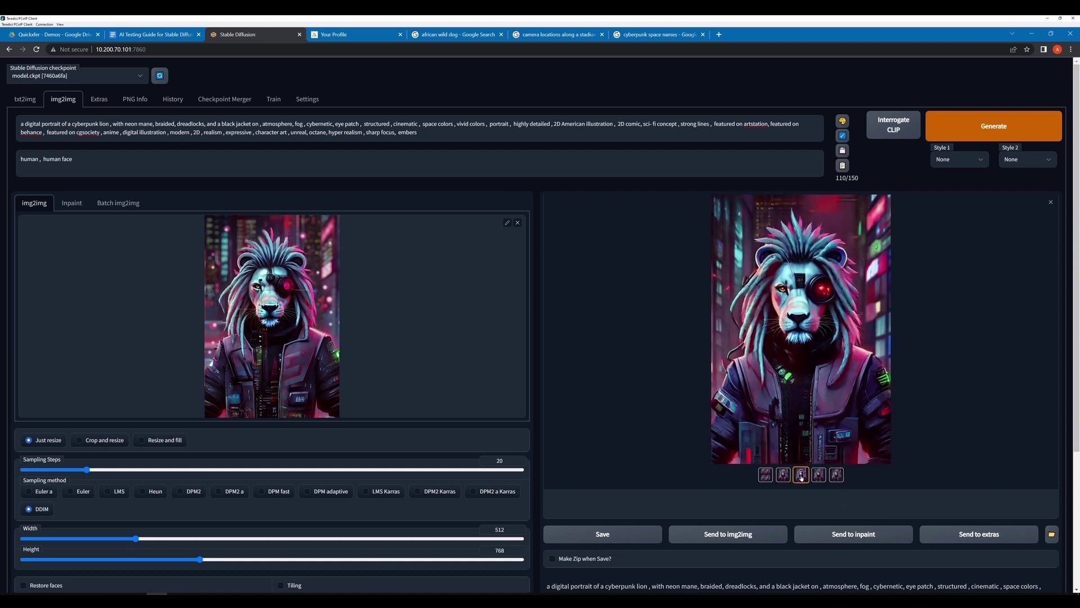
click(837, 474)
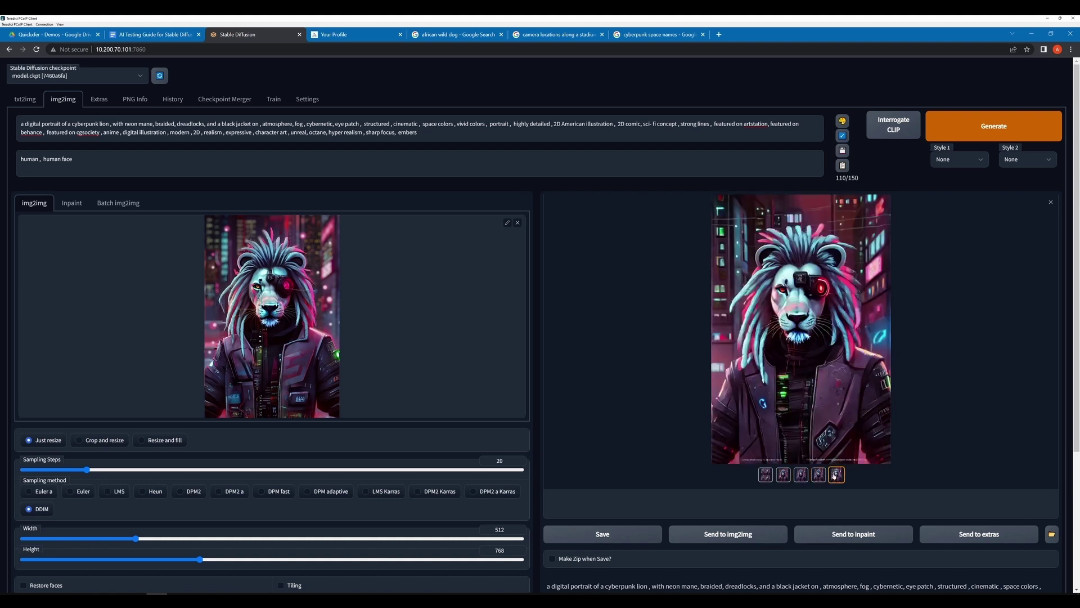
Send the second variation to img2img as the new source image and generate a batch from it.
click(801, 474)
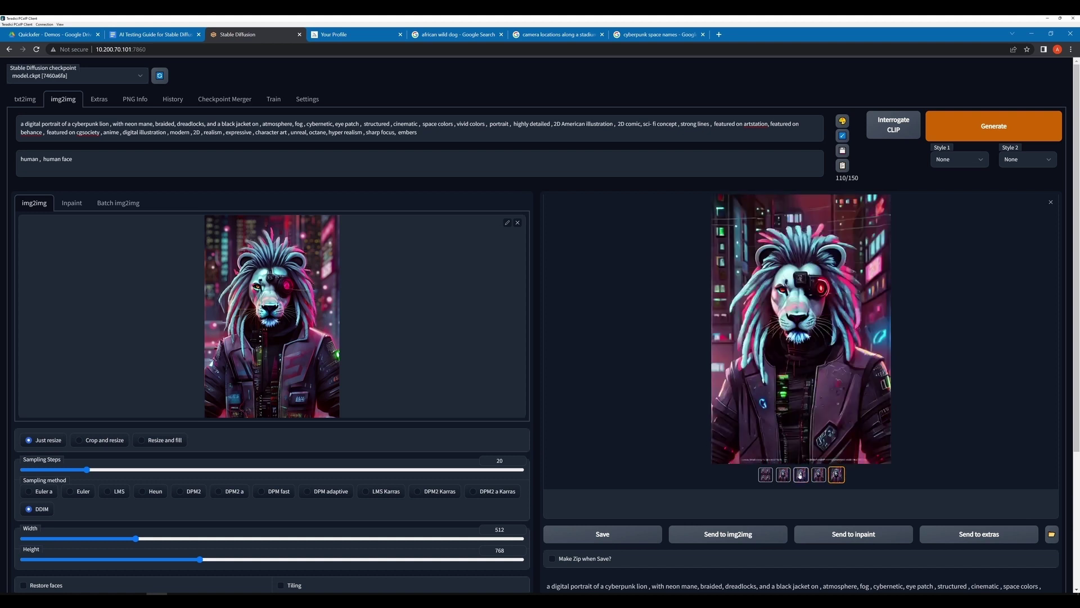
click(711, 537)
click(954, 129)
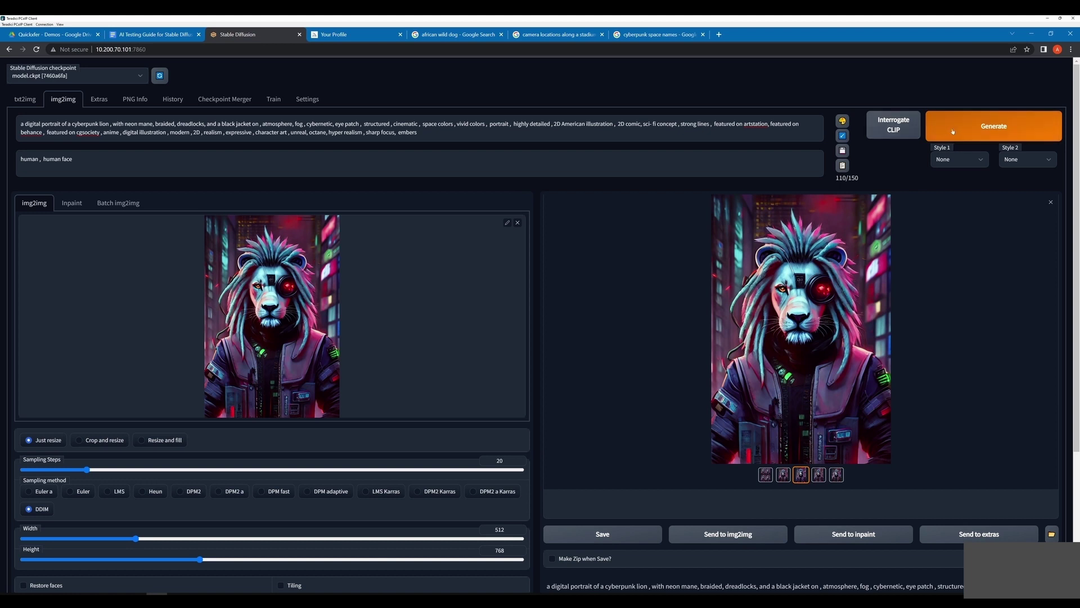
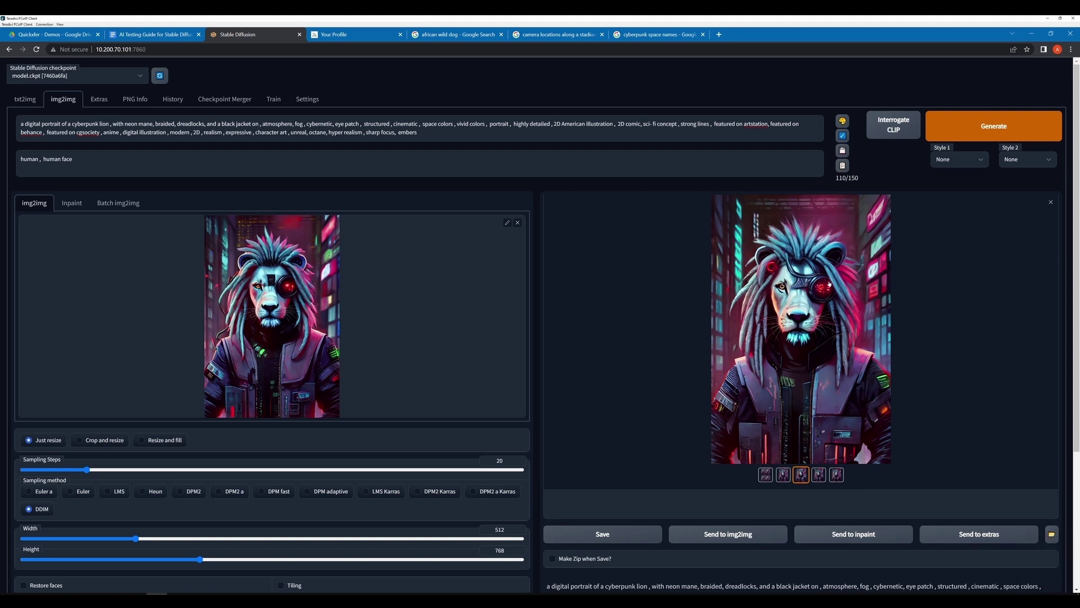
Inspect all four new variations and the overview grid at enlarged size, starting from the first.
click(784, 475)
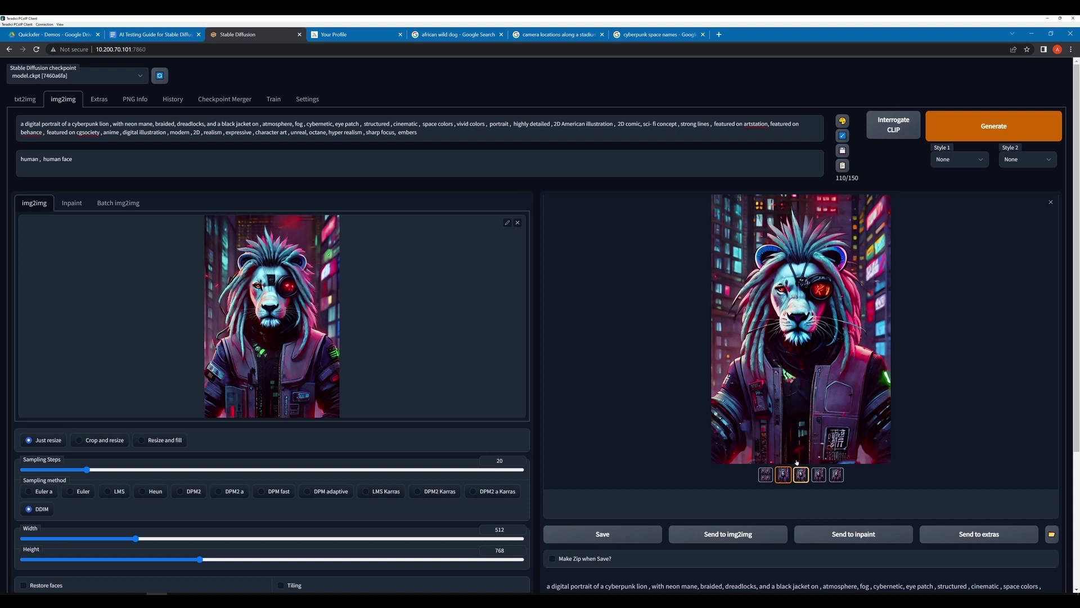
click(802, 246)
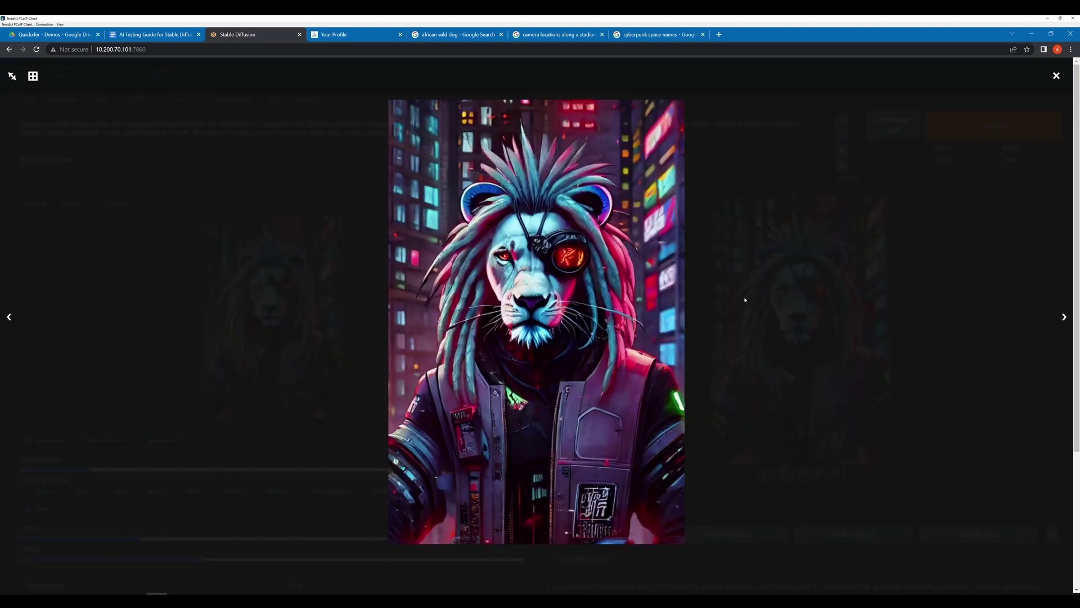
click(1064, 318)
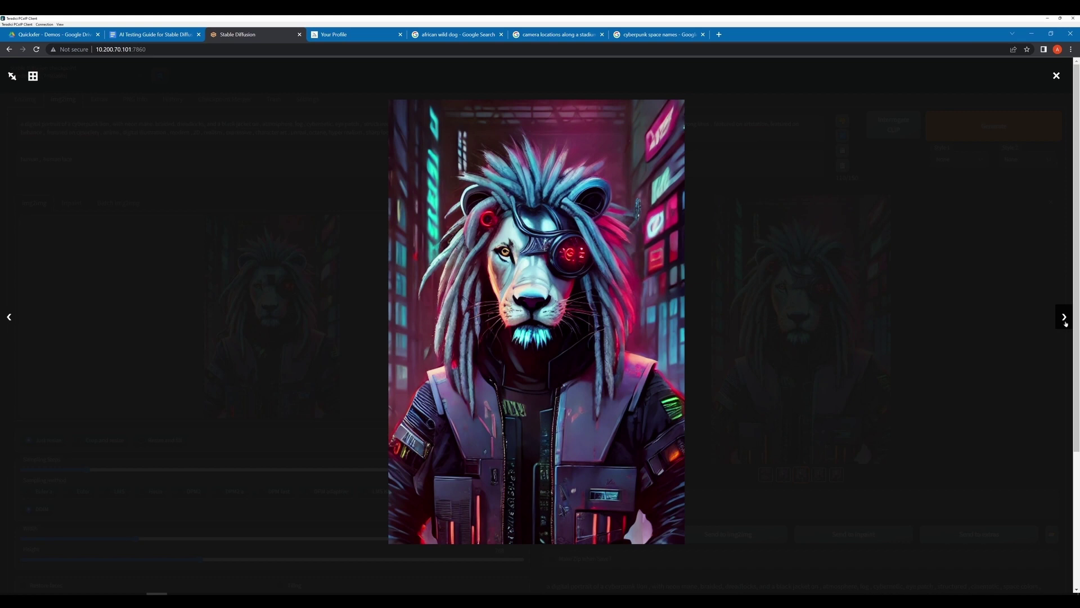
click(1063, 319)
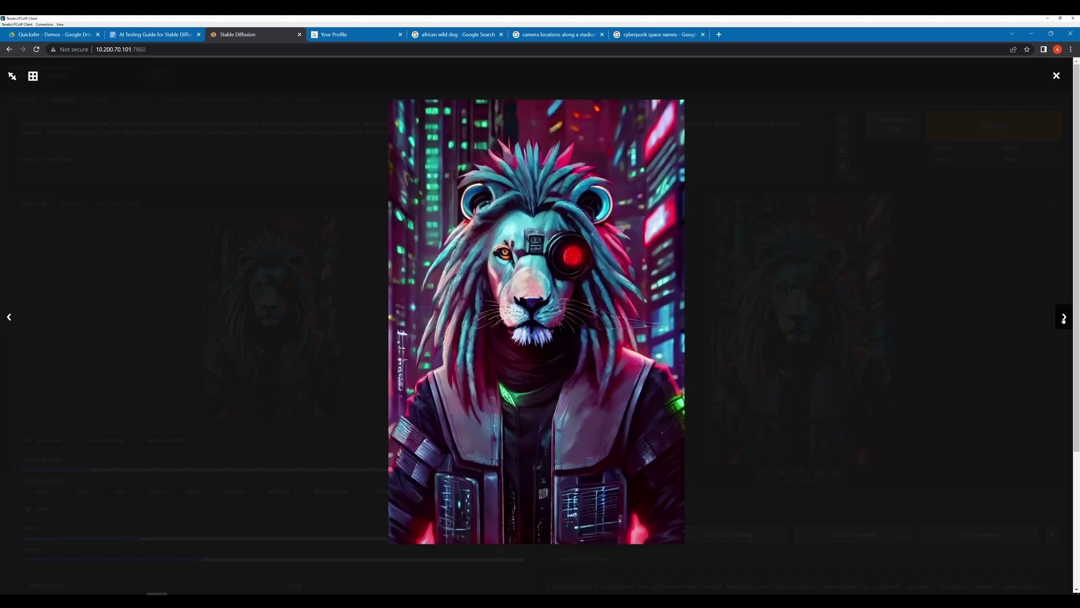
click(1064, 319)
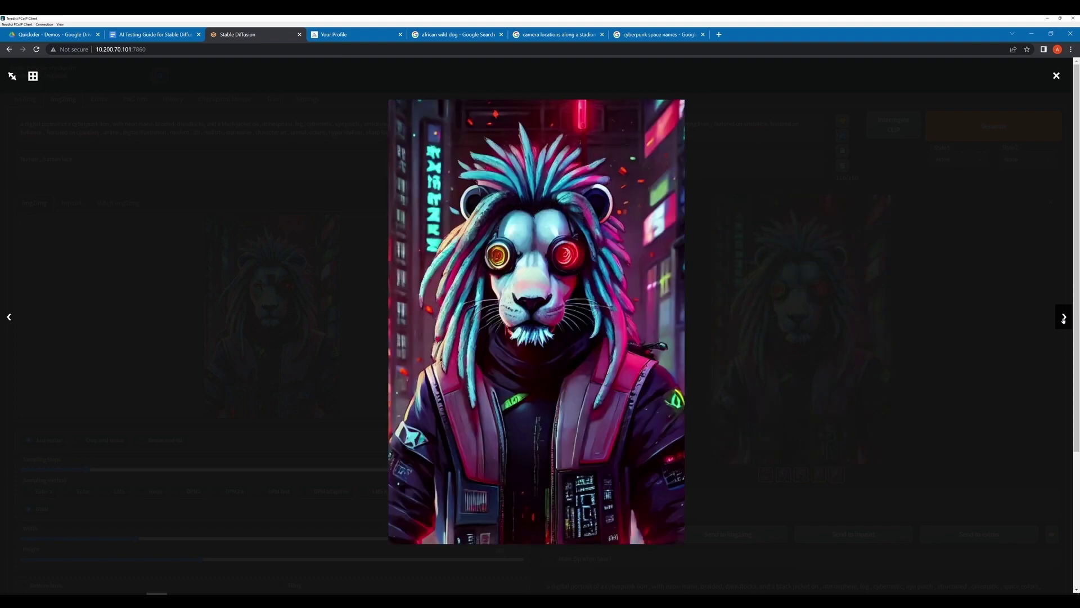
click(1064, 319)
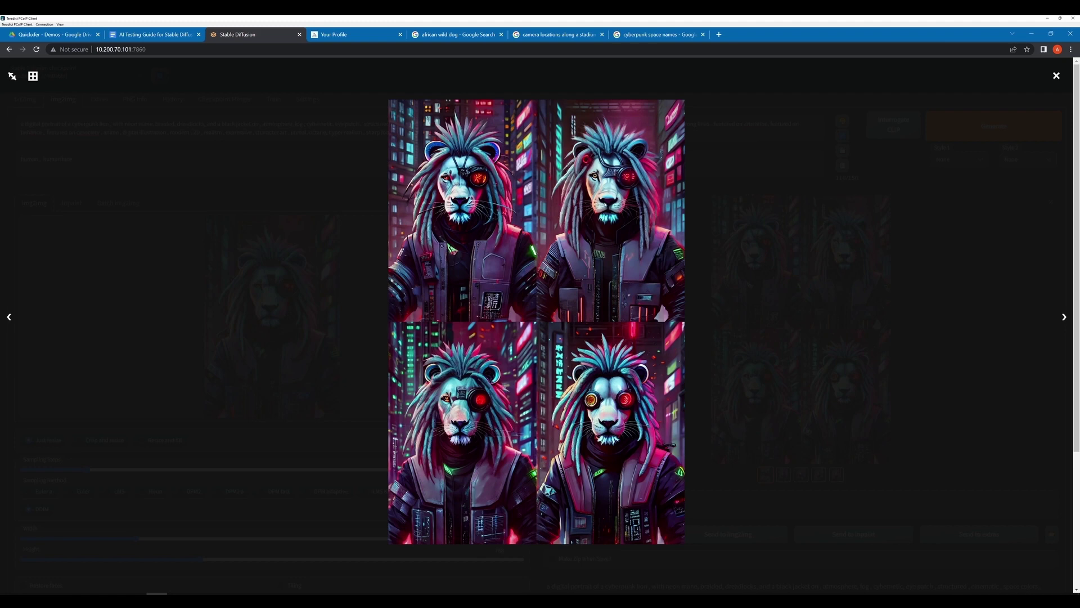
click(734, 215)
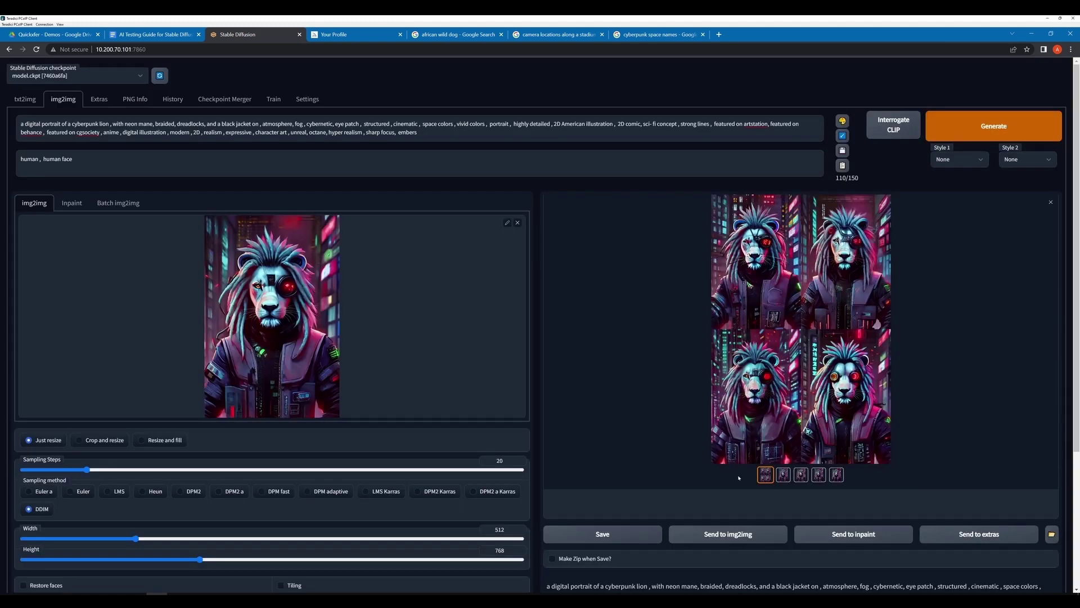
Make the second variation, with the metallic eye patch, the img2img source and generate another batch.
click(802, 474)
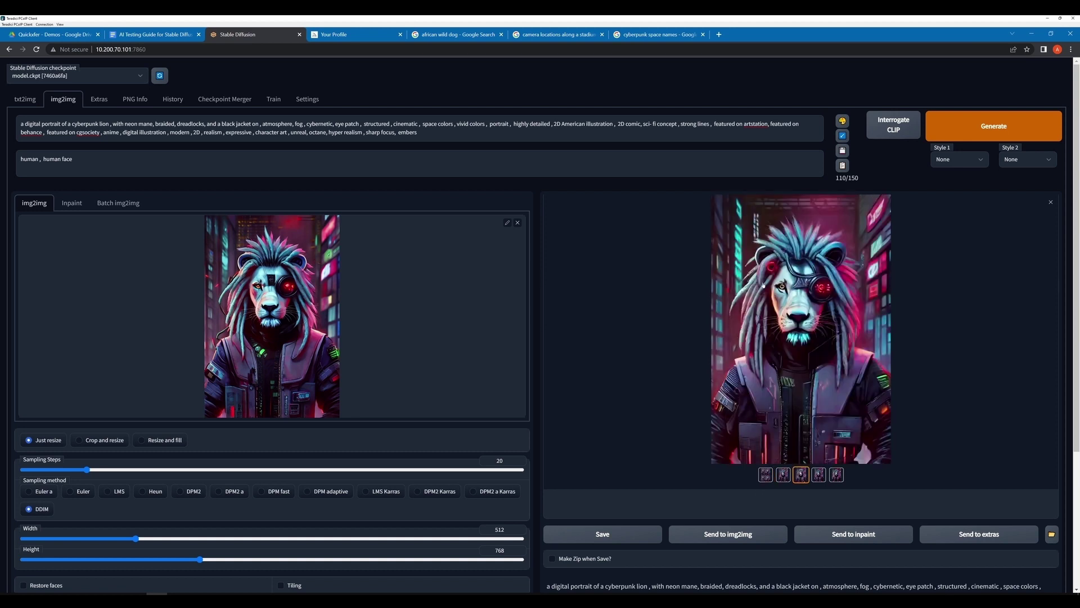
click(719, 541)
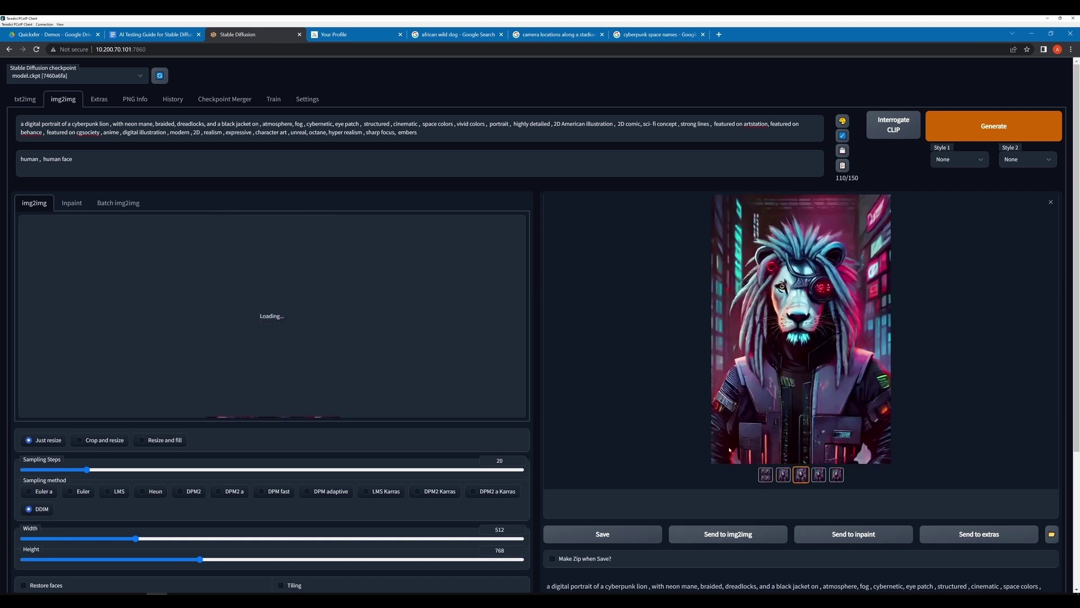
click(983, 122)
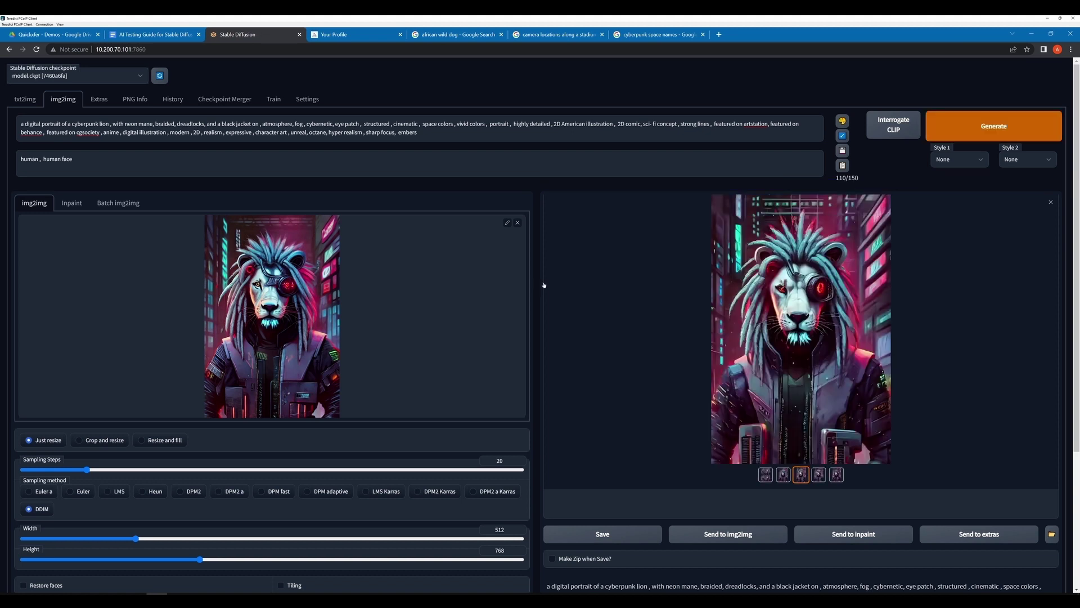
Examine the second result enlarged, then go through all four variations and the overview grid at full view.
click(868, 335)
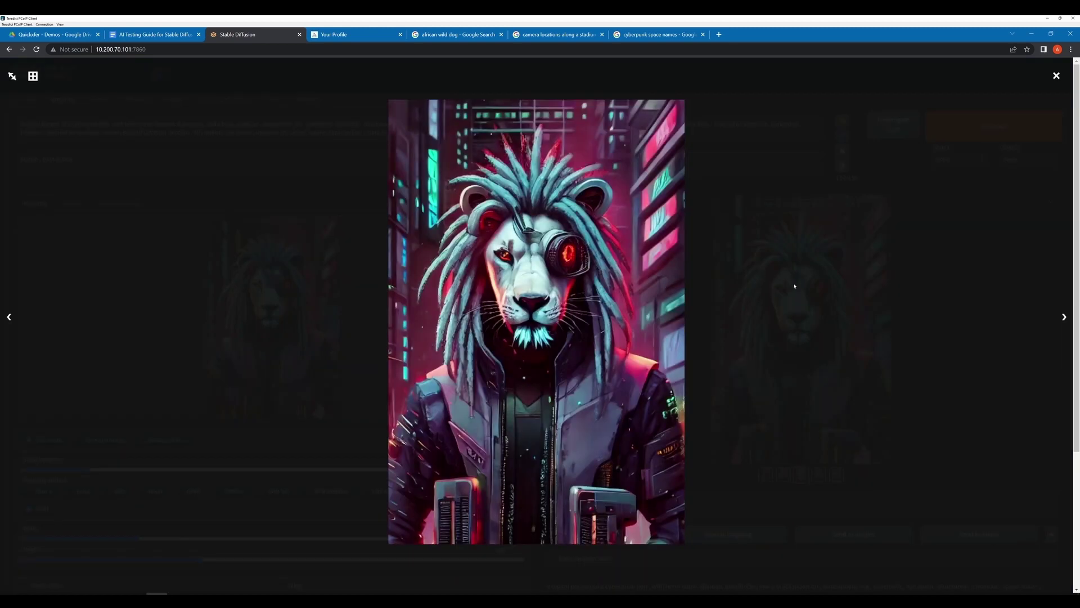
click(795, 286)
click(783, 475)
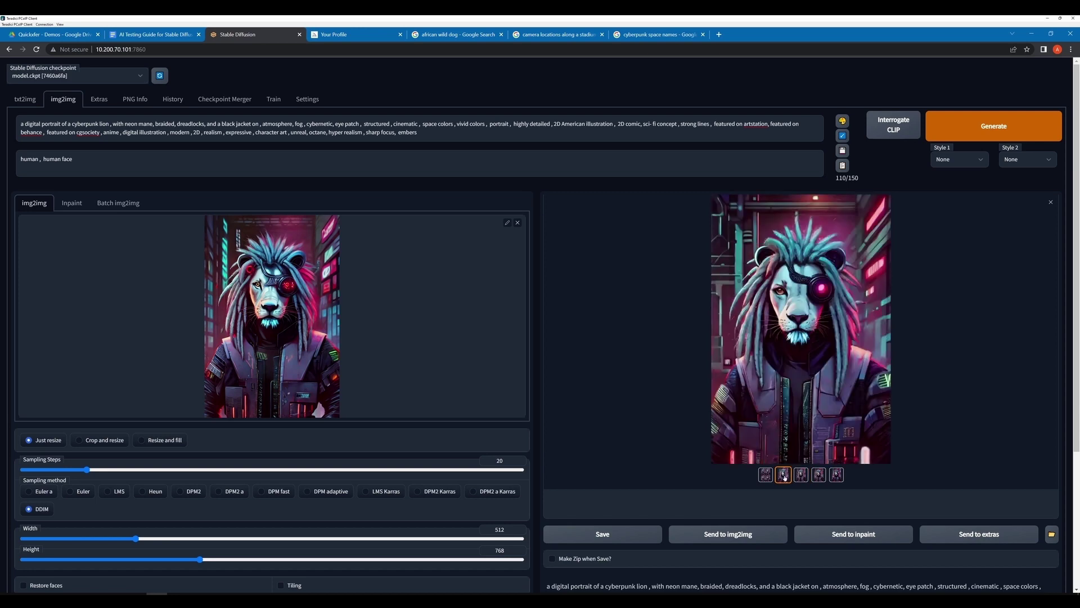
click(781, 283)
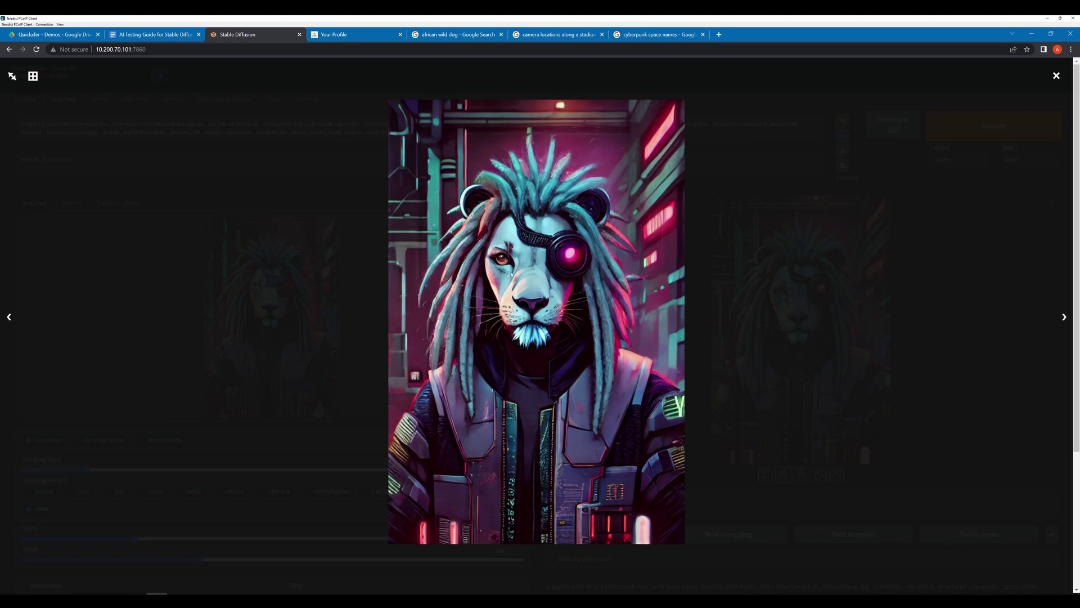
click(1064, 317)
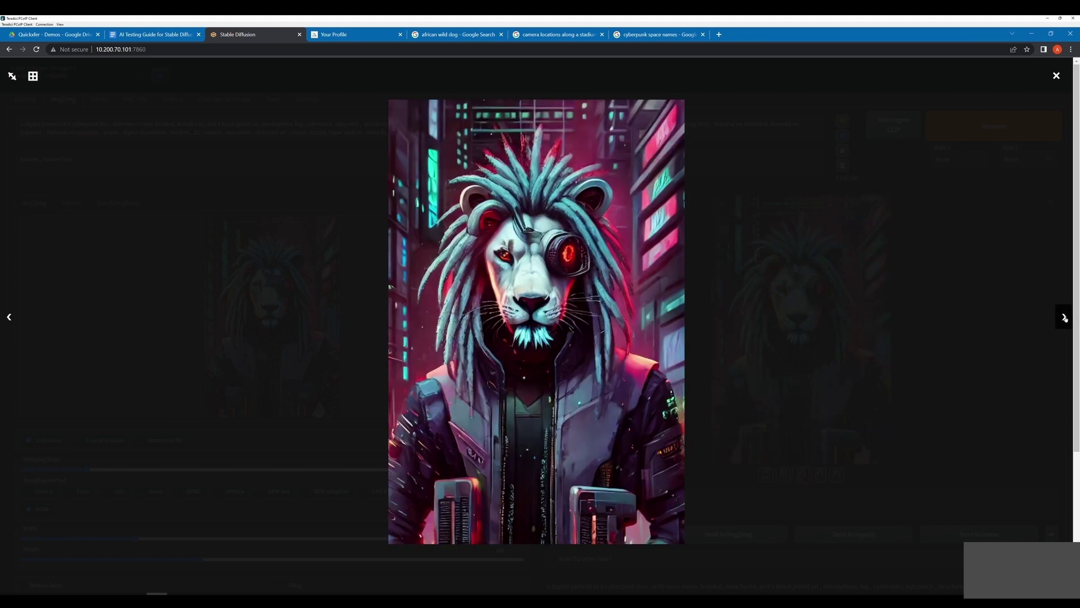
click(1064, 318)
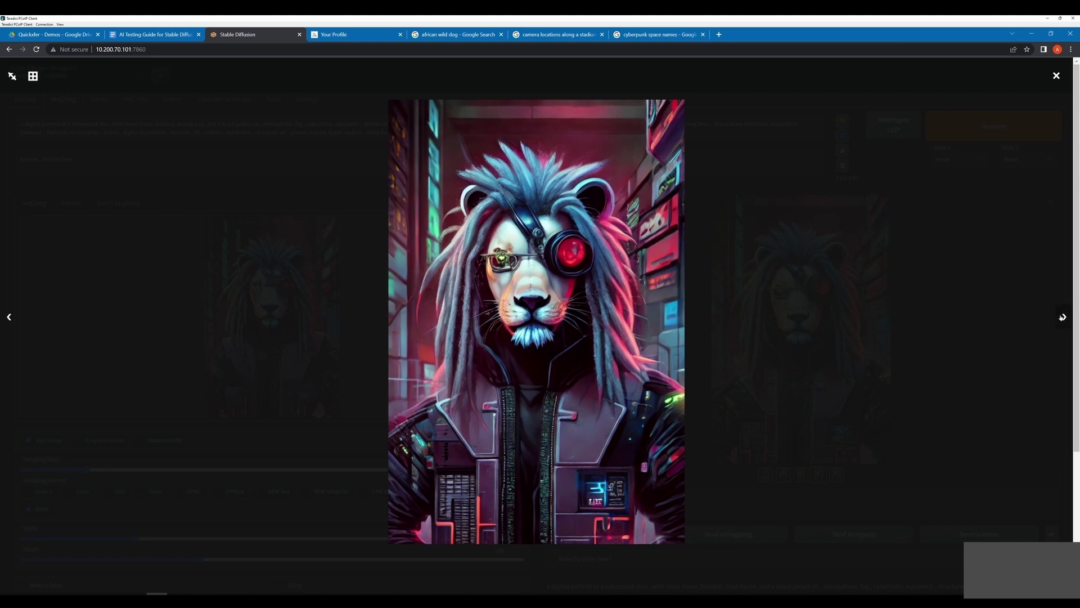
click(1063, 317)
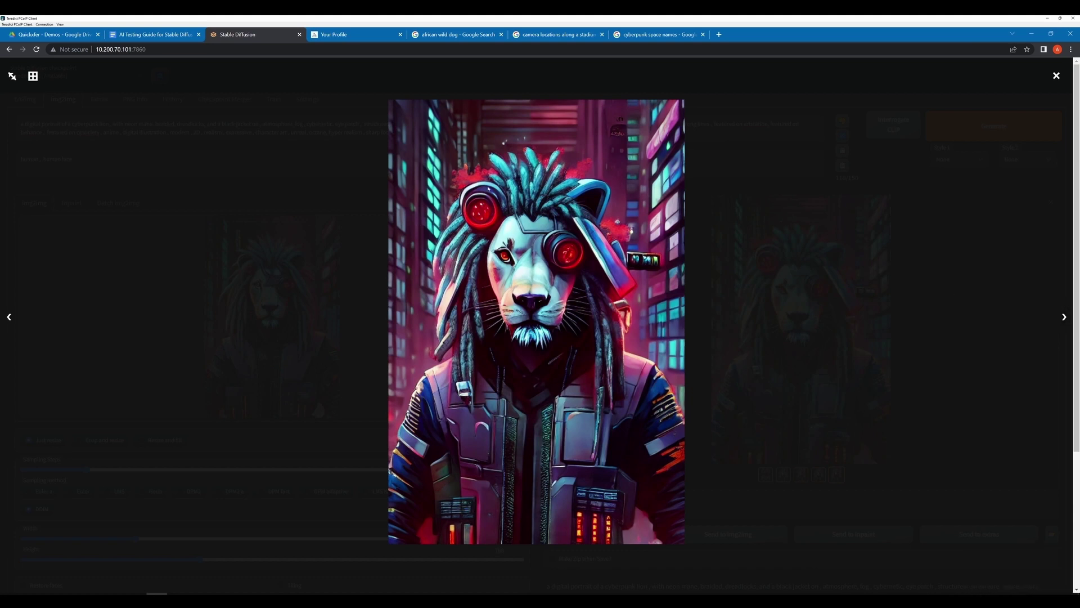
click(1063, 317)
click(642, 346)
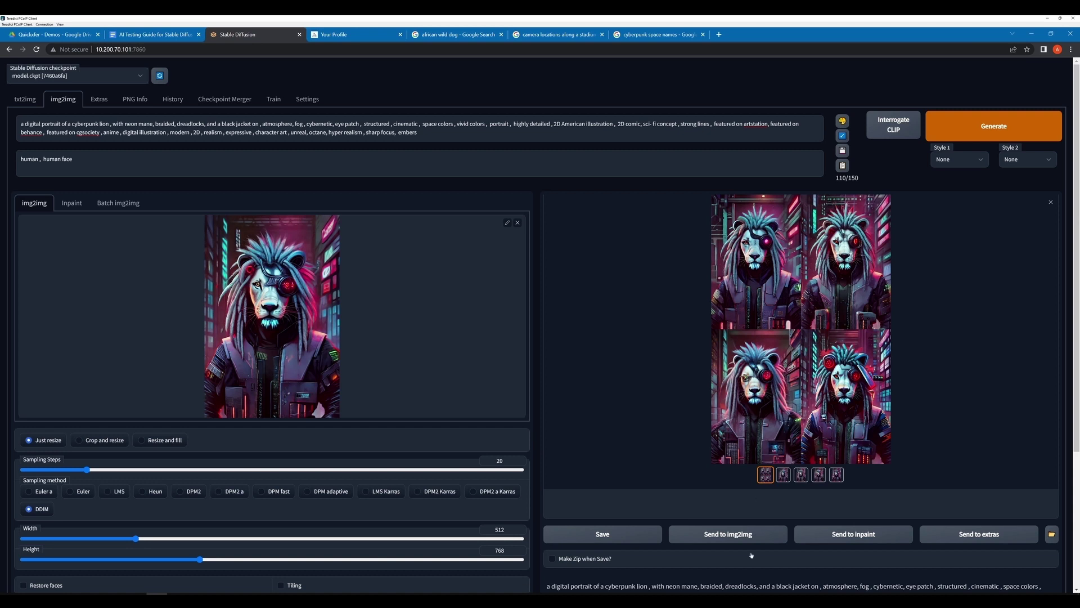
Replace the img2img source with the second variation, with the red camera-lens eye, and generate a further batch.
click(801, 474)
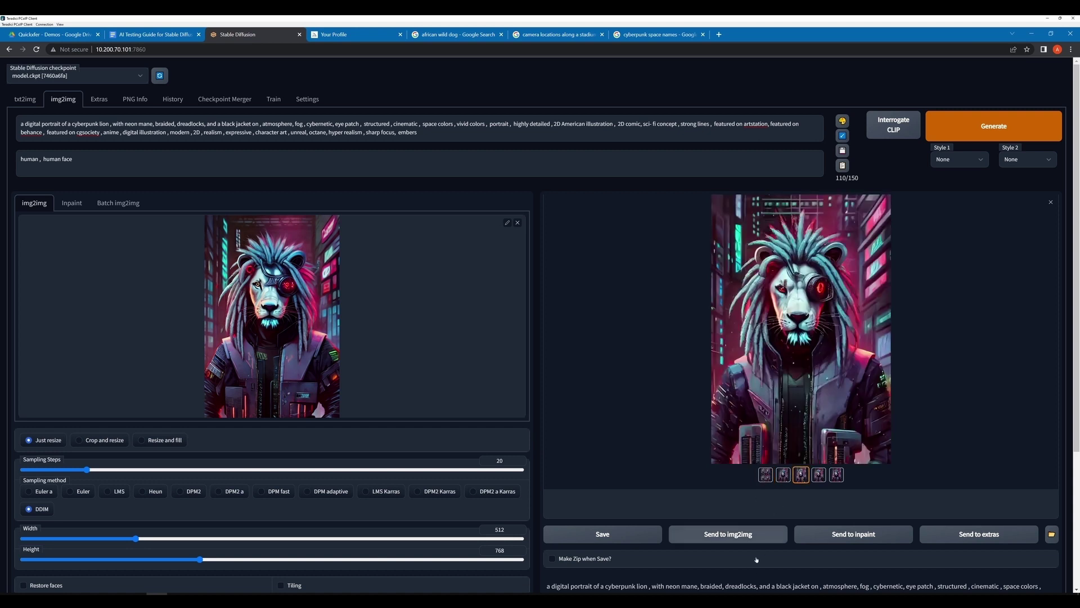
click(712, 538)
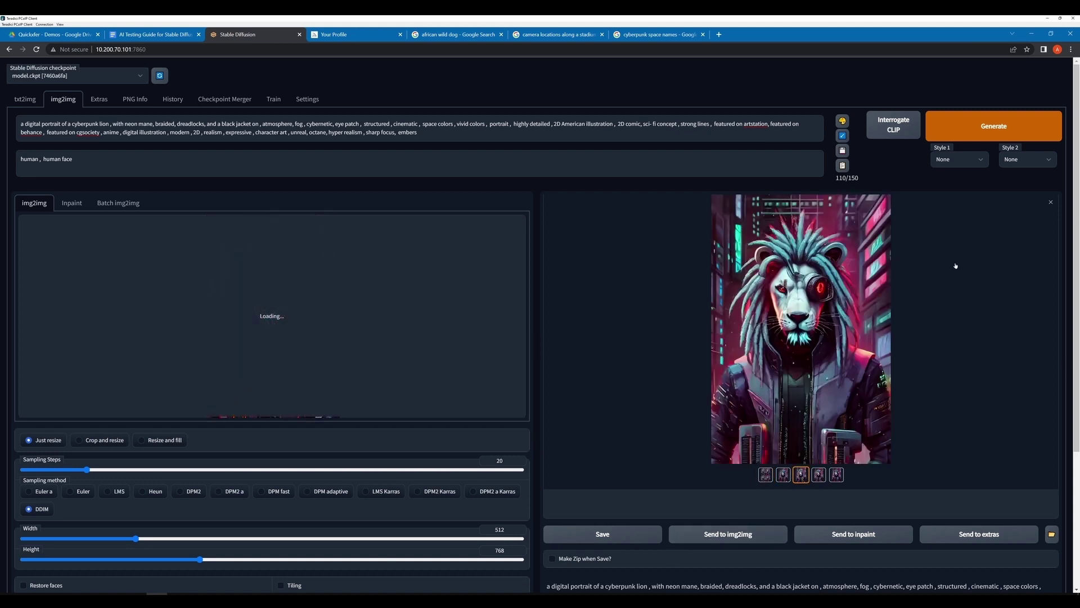
click(969, 130)
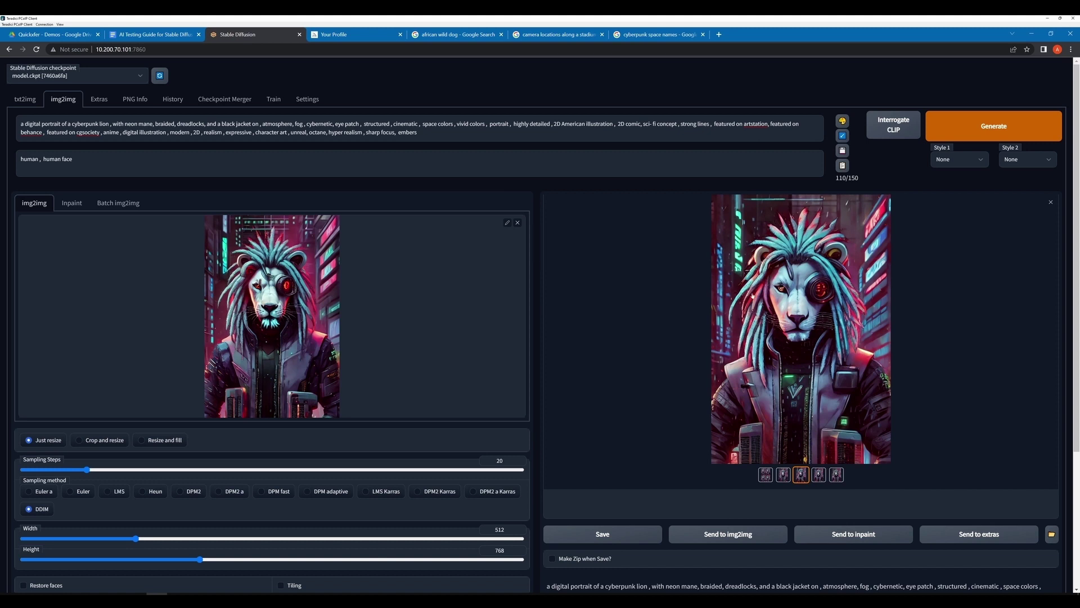
Inspect the first variation of the latest batch at enlarged size and return to the results.
click(782, 475)
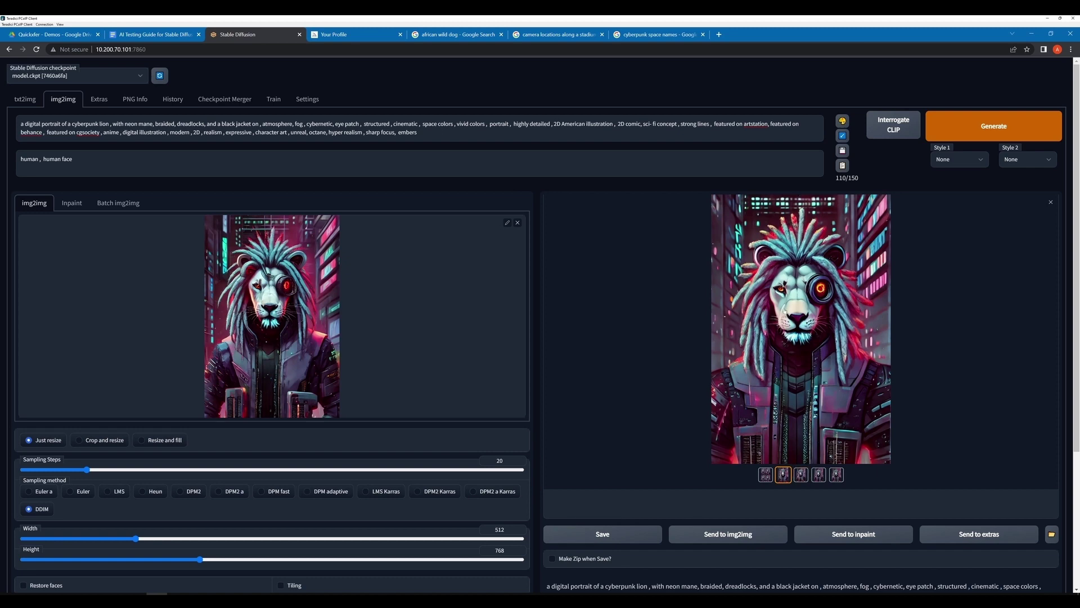
click(785, 310)
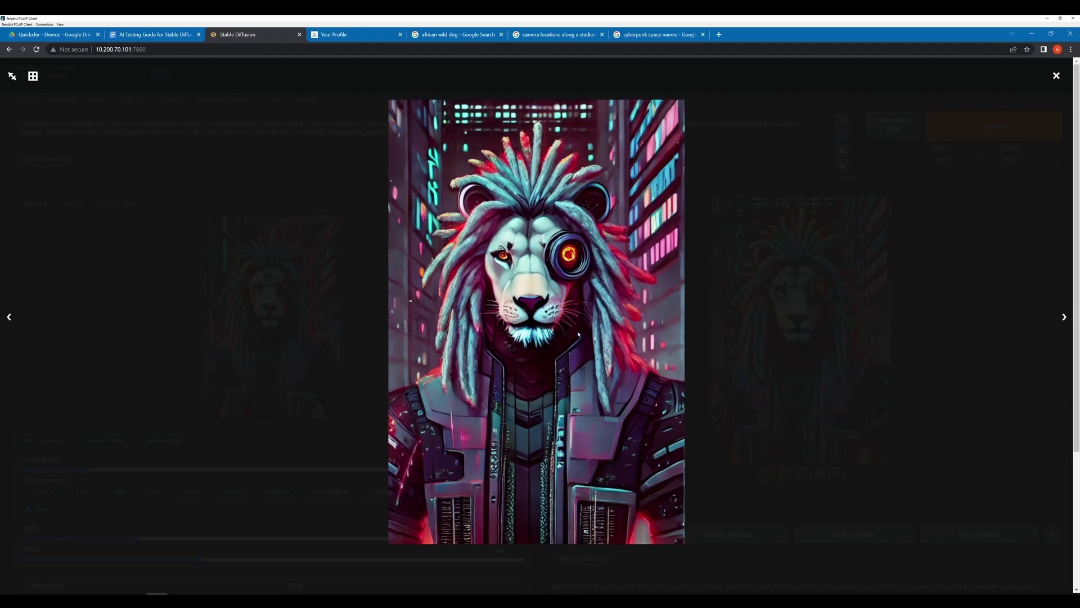
click(724, 341)
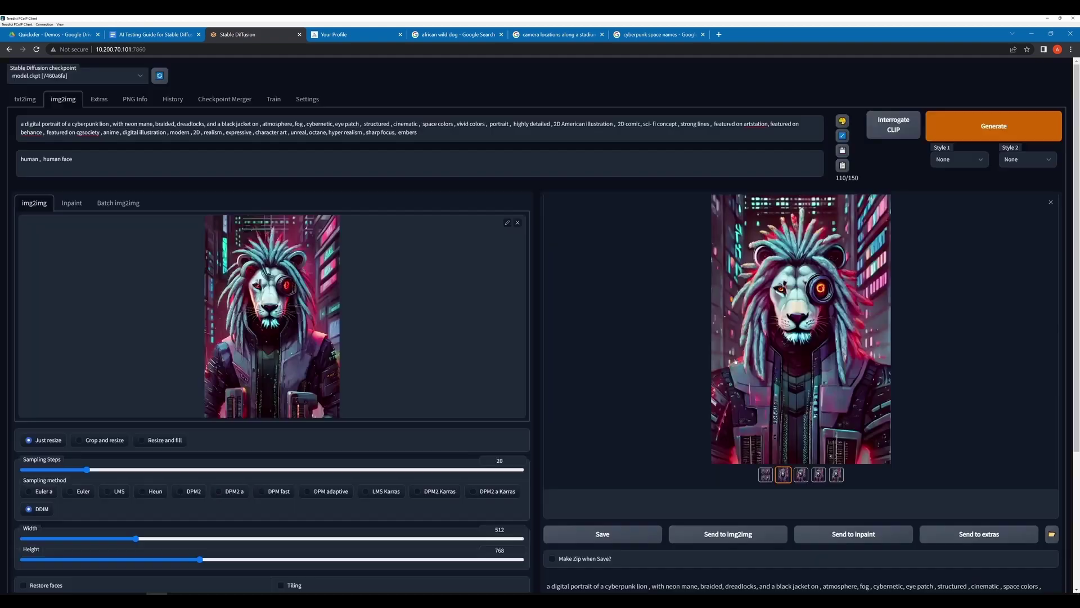
Go through the second to fourth variations of the latest batch, examining the third and fourth at enlarged size.
click(801, 474)
click(819, 476)
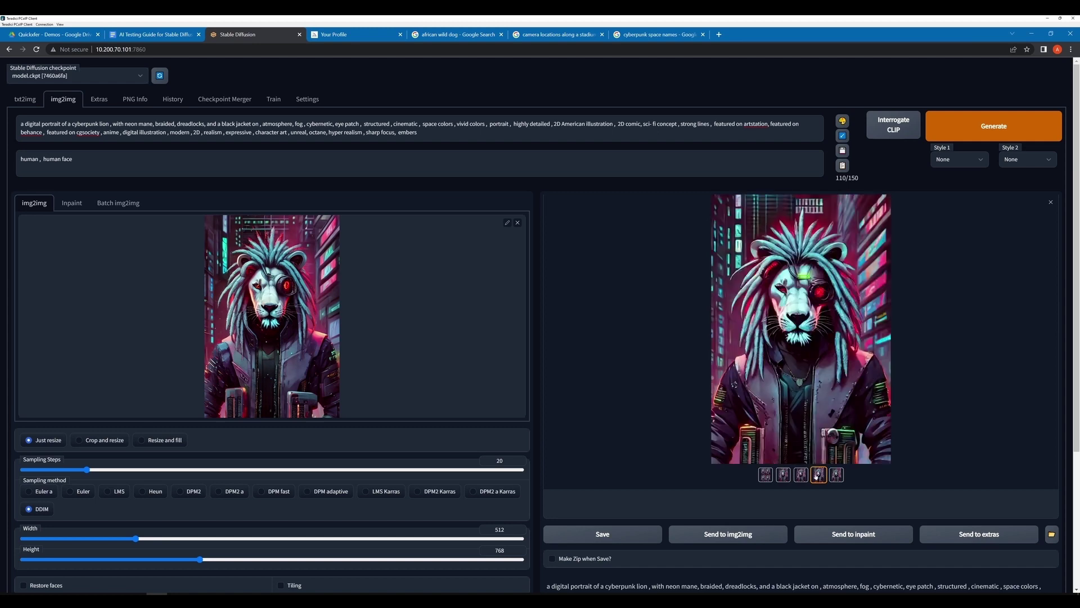
click(785, 347)
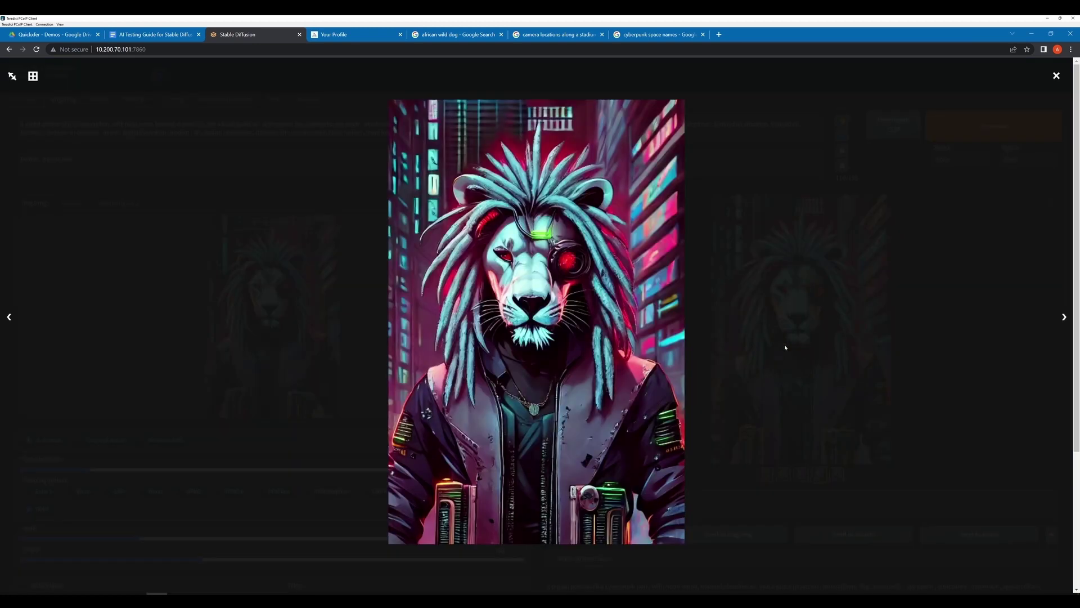
click(785, 348)
click(837, 474)
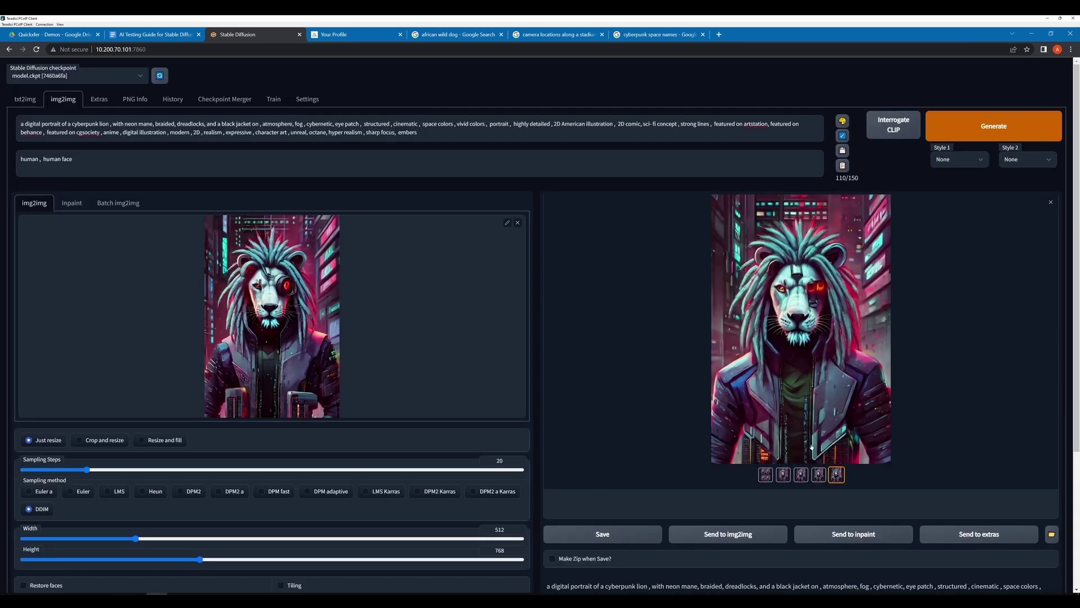
click(783, 306)
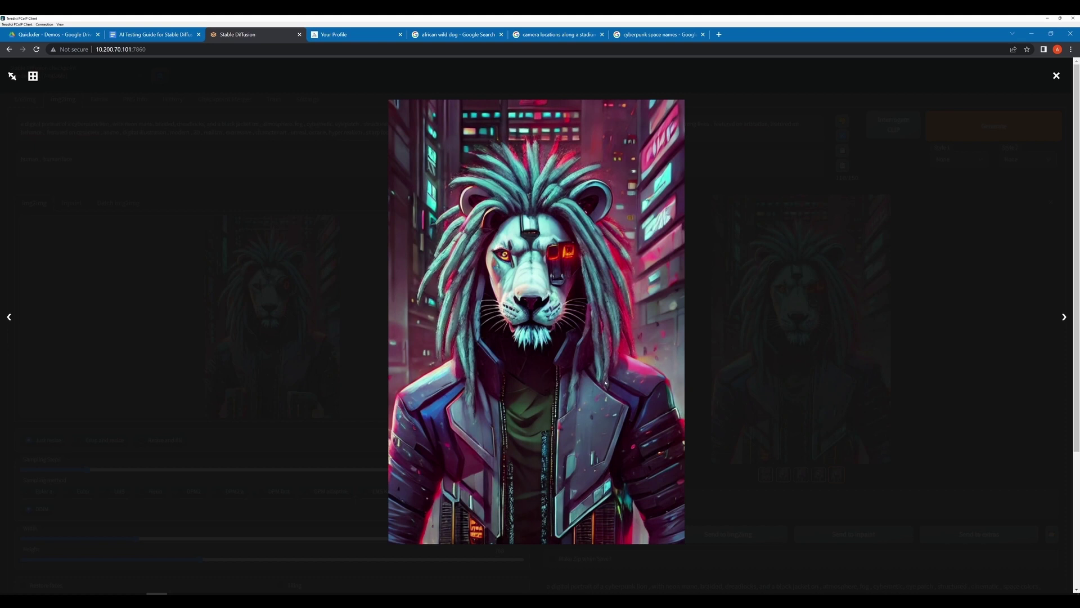
click(850, 401)
Make the first variation, with the glowing orange camera-lens eye, the img2img source and generate a new batch.
click(784, 474)
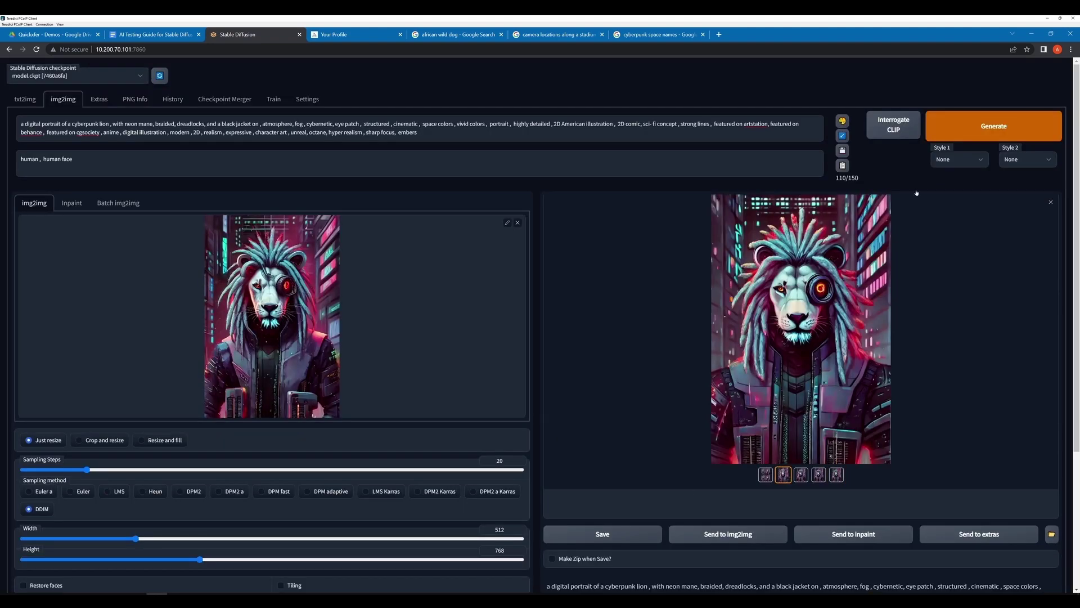
click(730, 537)
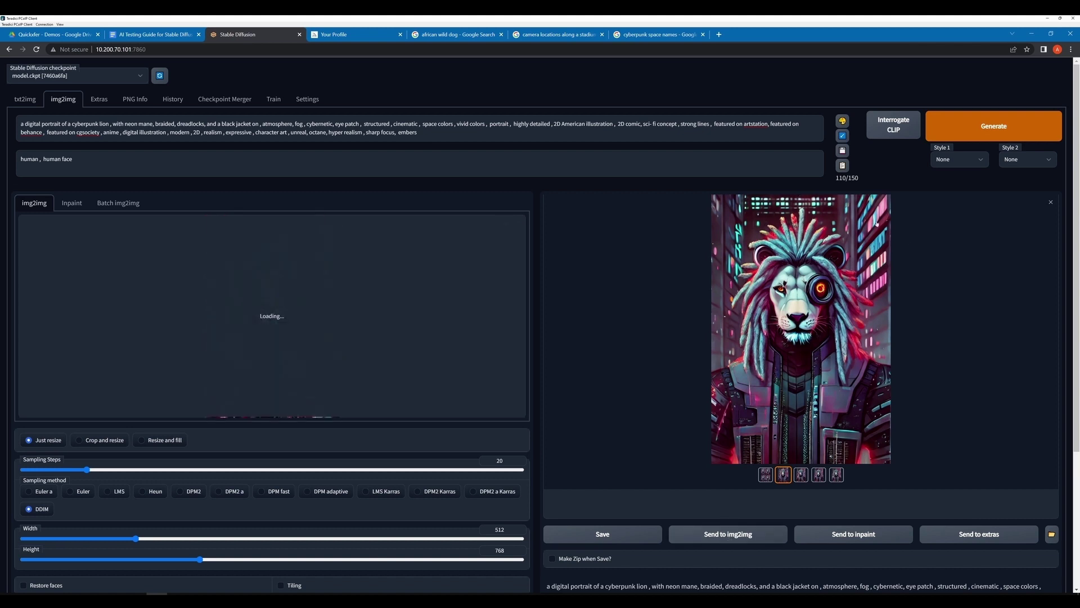
click(962, 119)
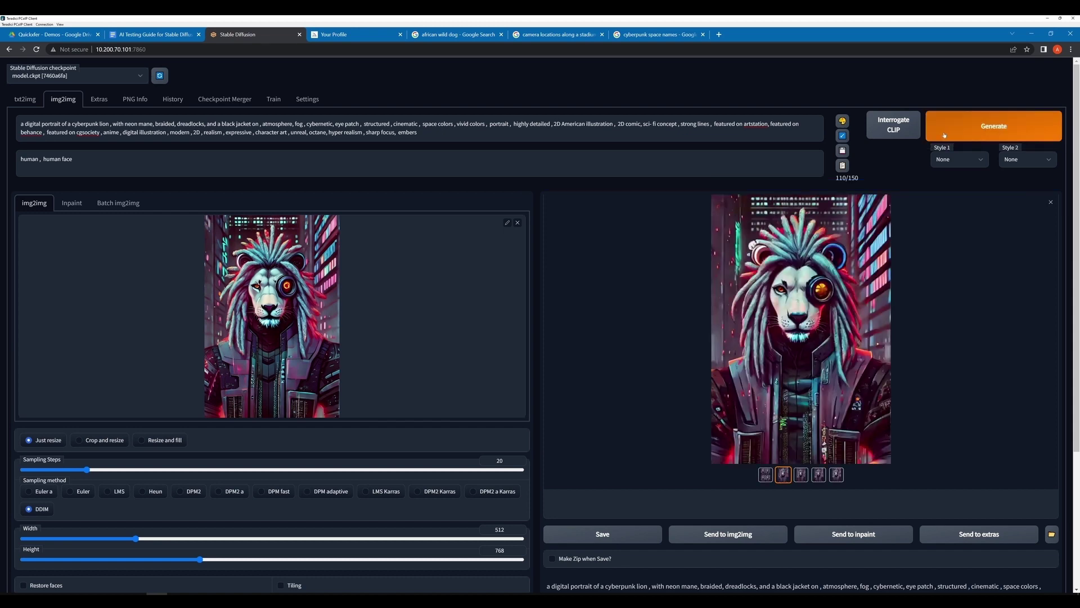
Examine the generated lion portraits one by one, enlarge the fourth portrait, and return to the overview grid.
click(800, 476)
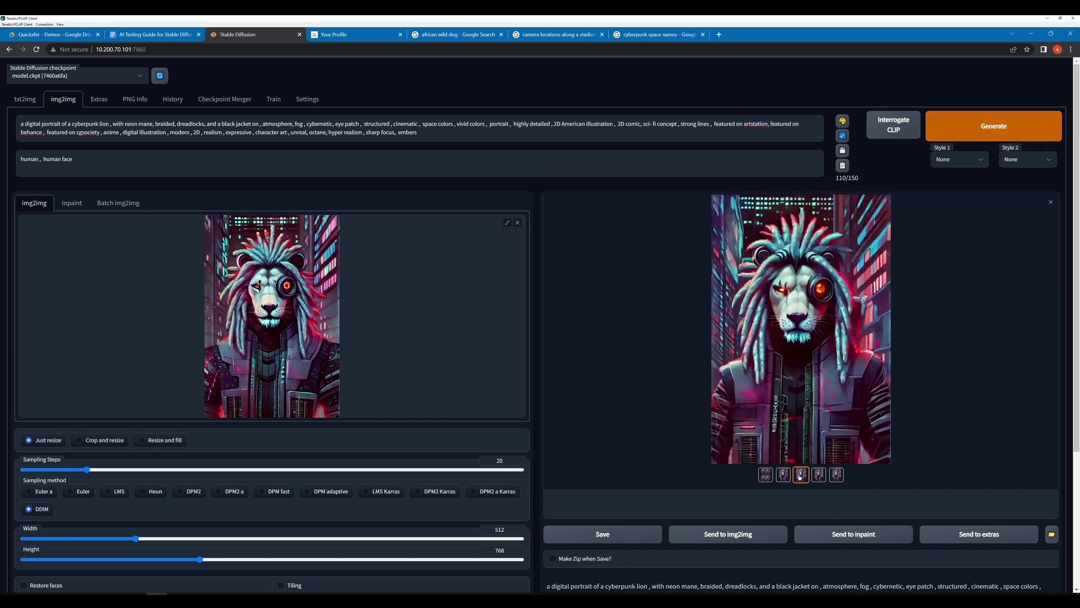
click(818, 475)
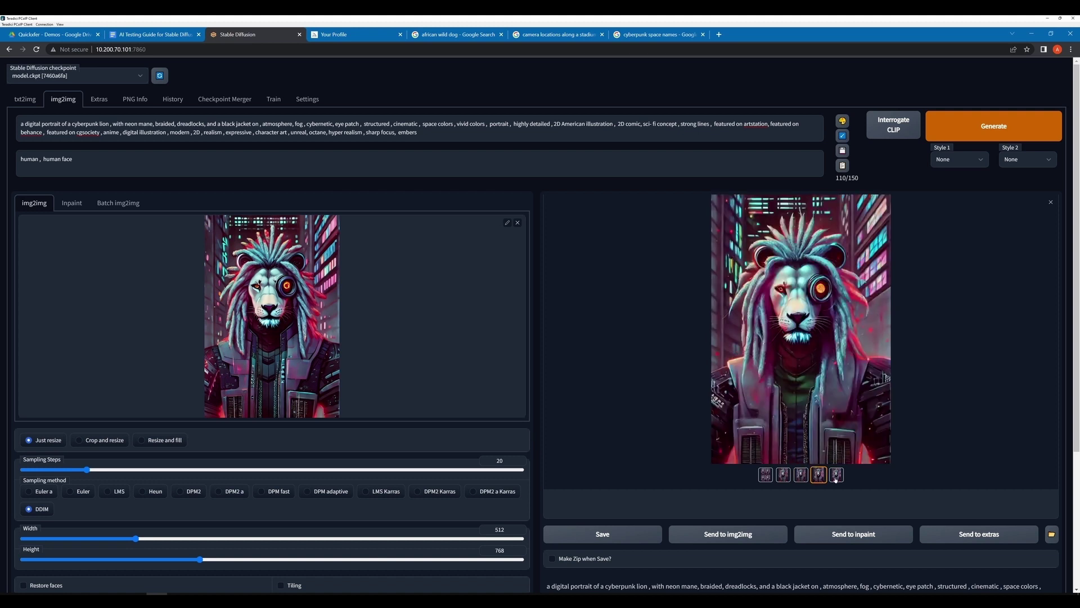
click(840, 477)
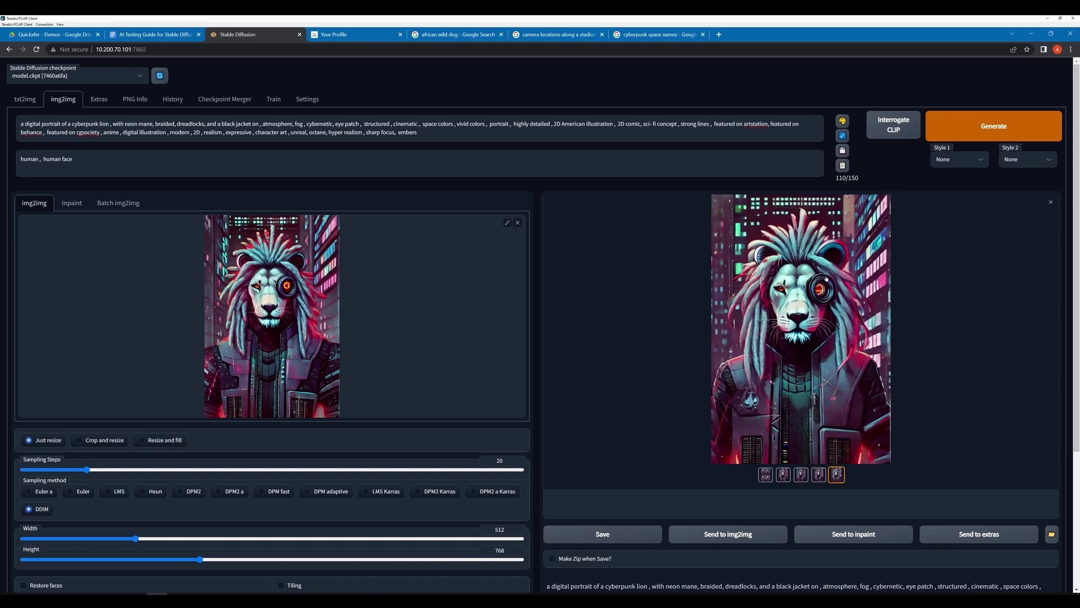
click(801, 329)
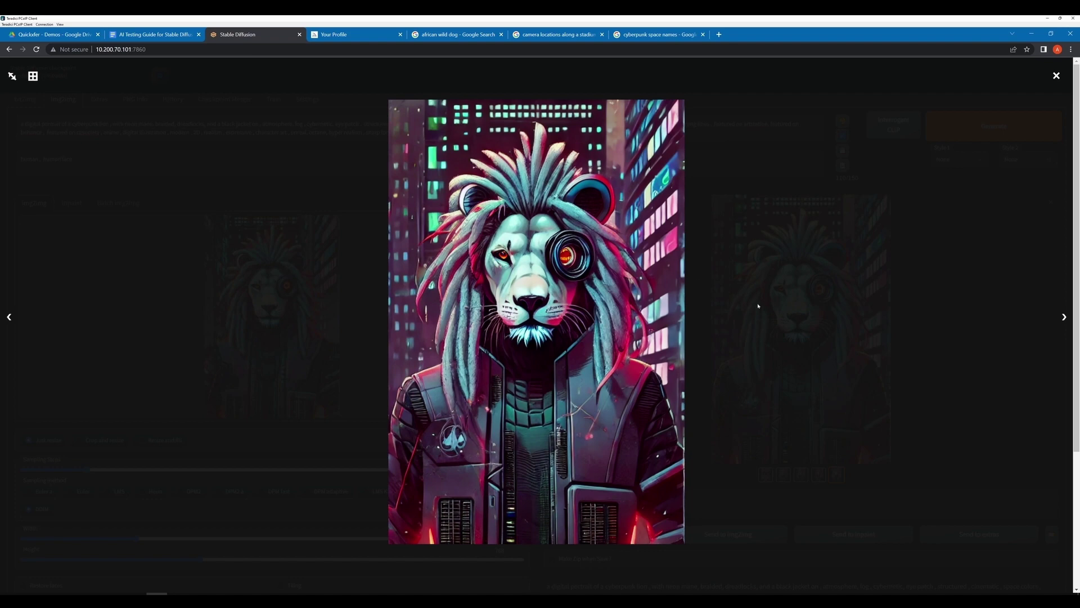
click(761, 364)
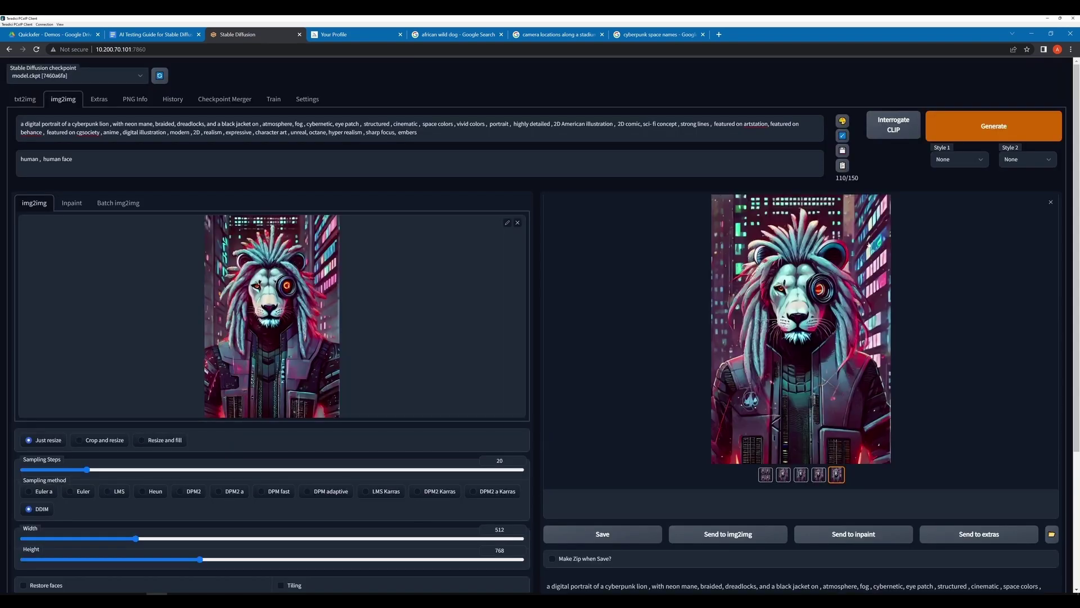
click(784, 476)
click(799, 477)
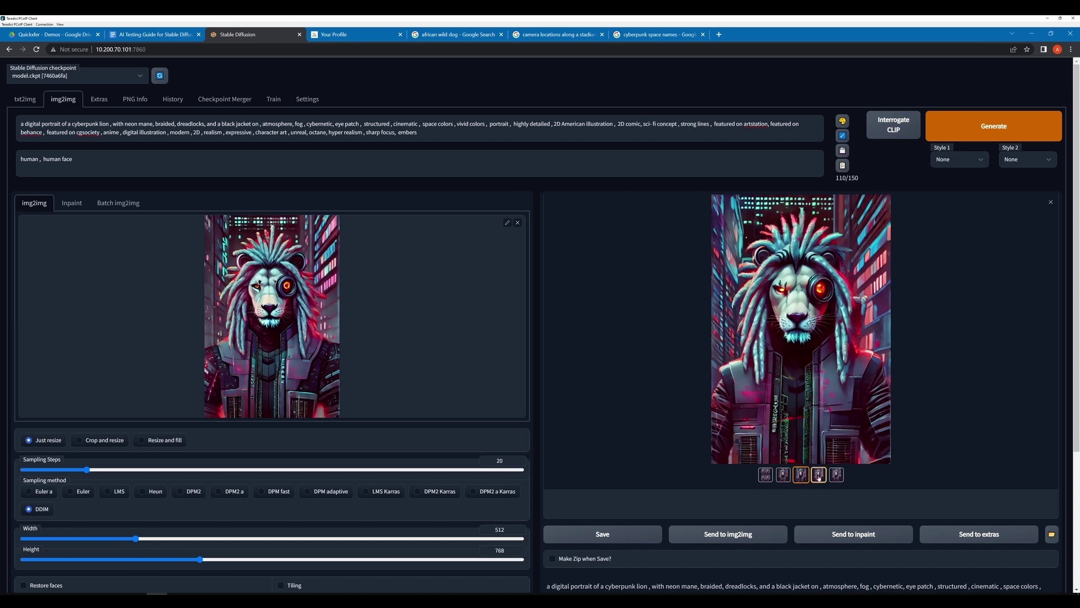
click(837, 475)
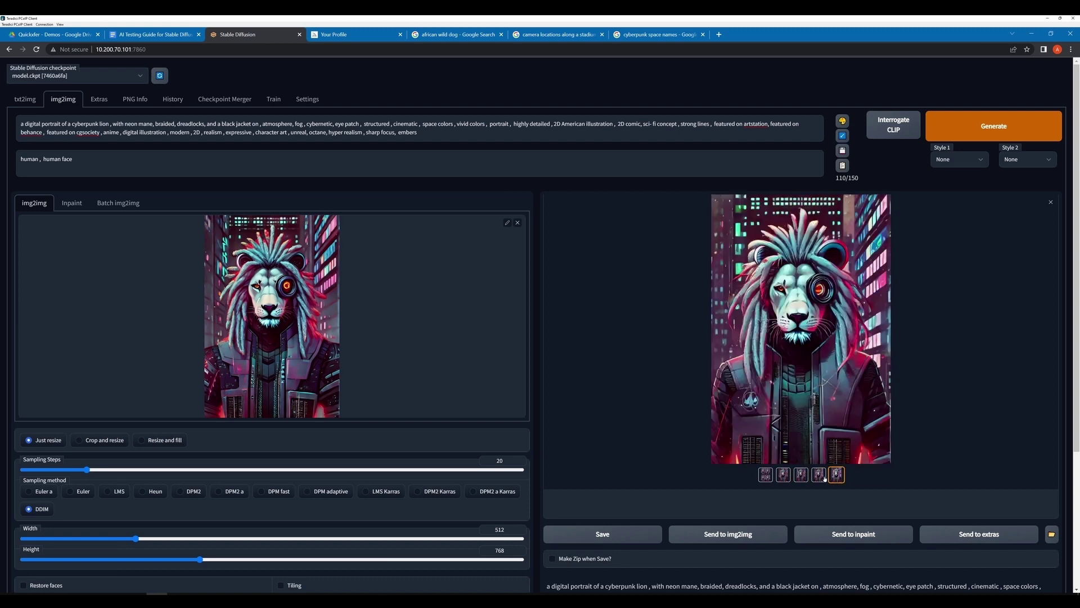
click(765, 475)
Generate a new batch of cyberpunk lion variations from the current source image and inspect its overview grid enlarged.
click(962, 130)
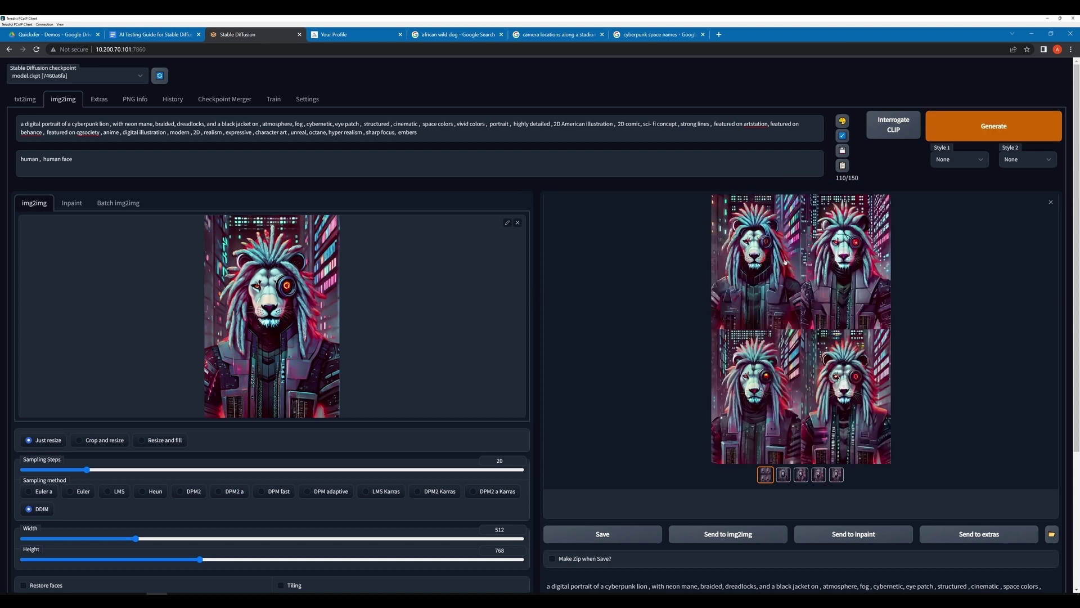
click(785, 262)
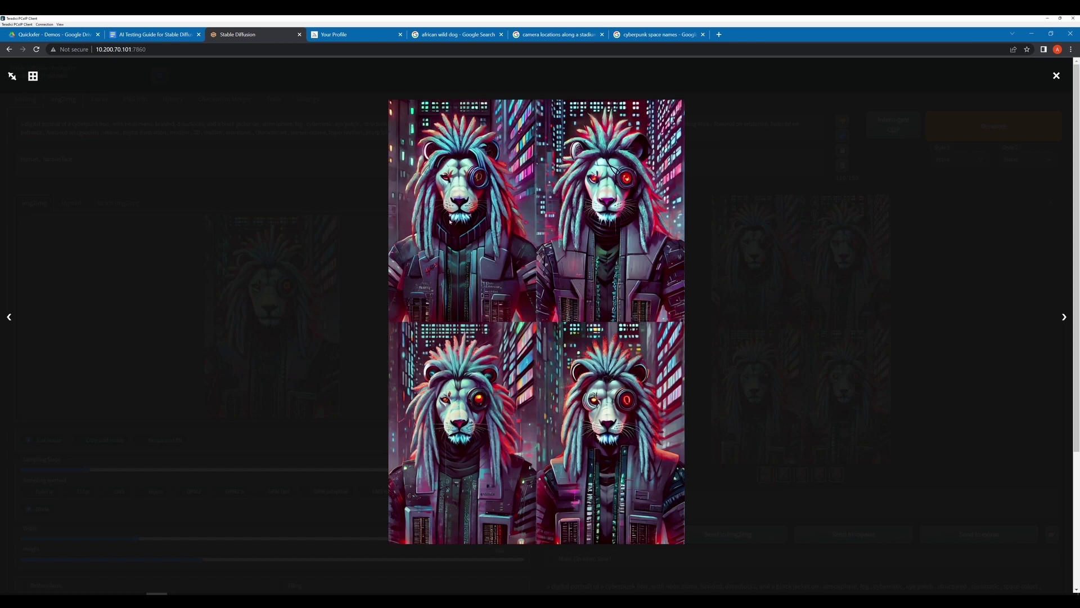
click(819, 315)
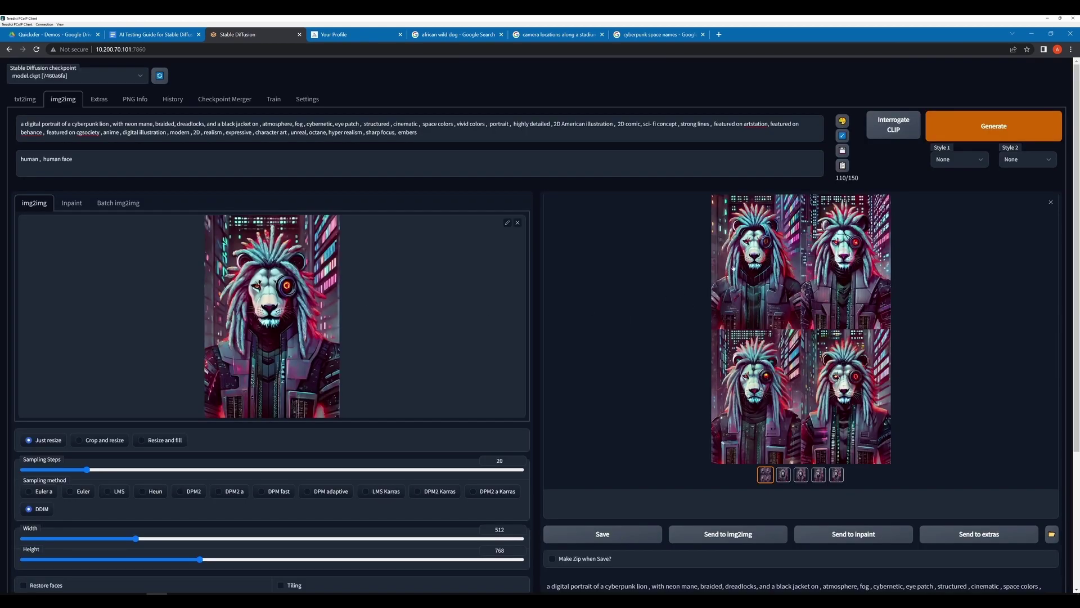
click(734, 267)
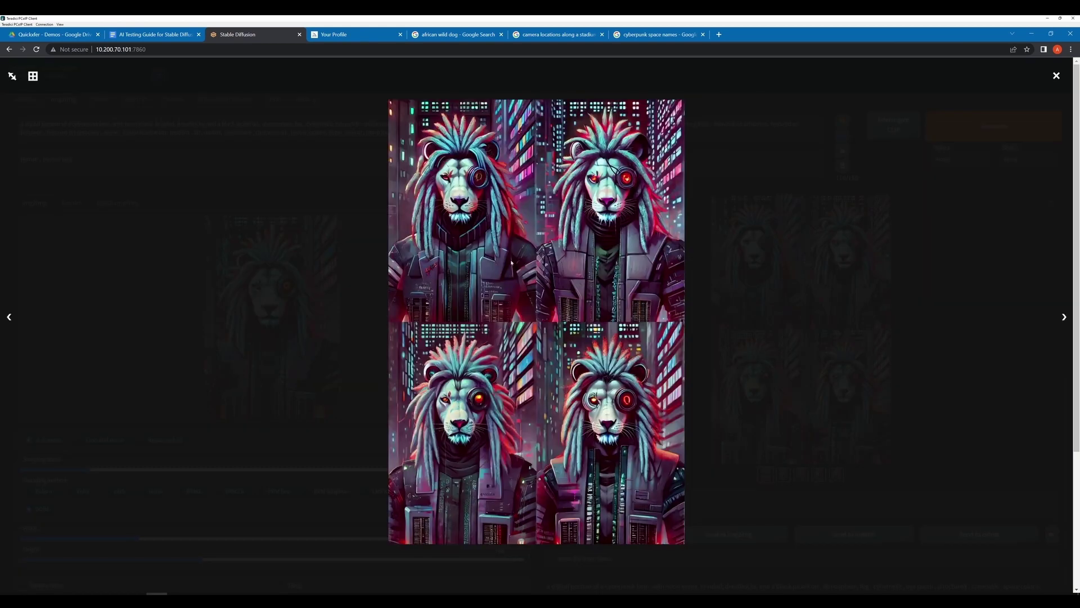
click(767, 271)
click(756, 242)
click(777, 230)
Generate two more batches with the same prompt and source image, and inspect the latest overview grid enlarged.
click(966, 132)
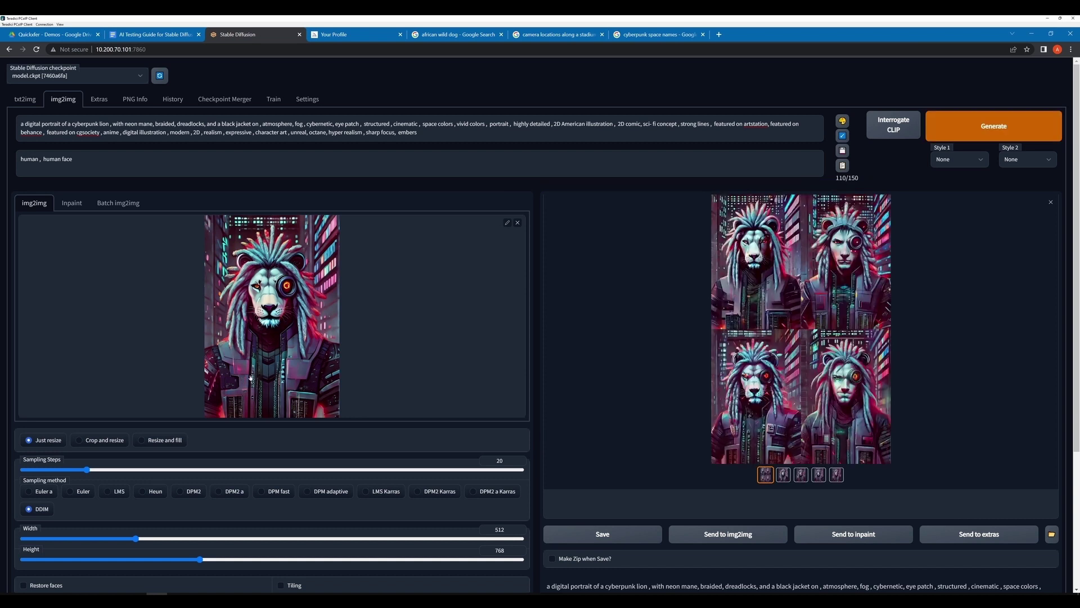
click(994, 126)
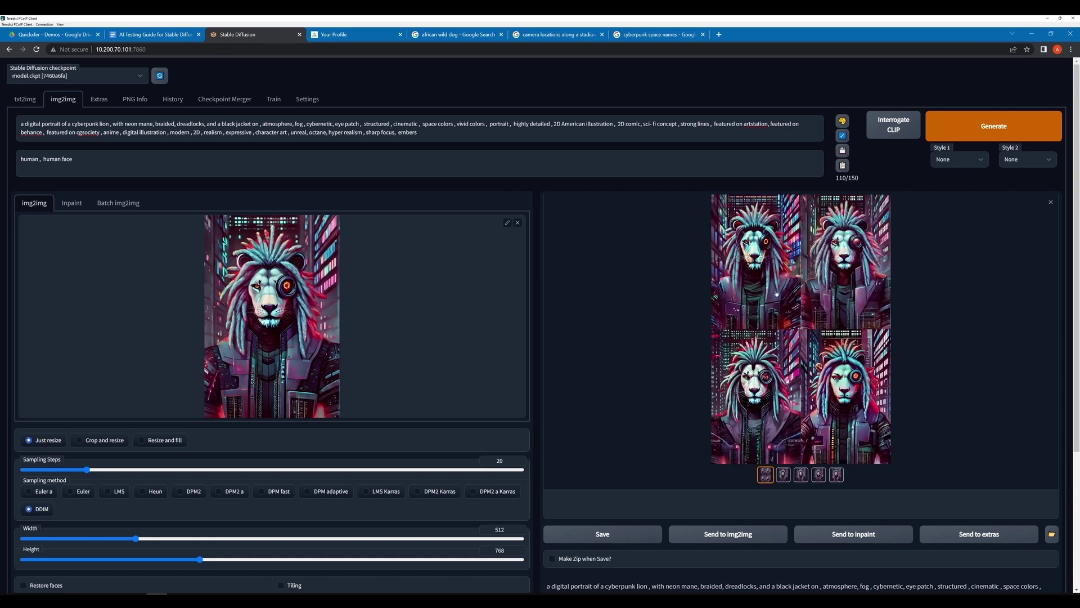
click(808, 276)
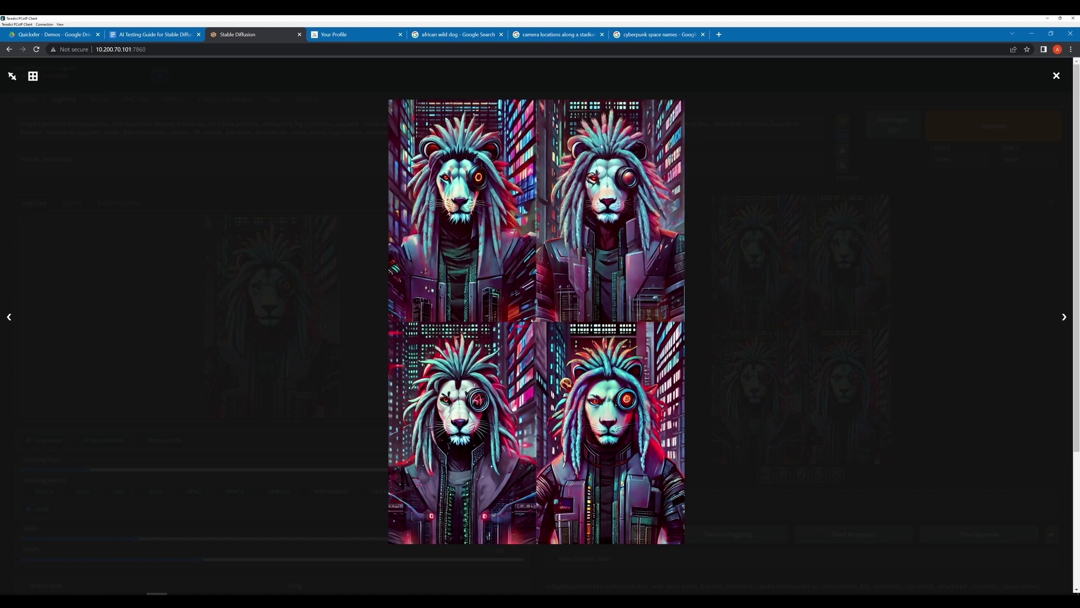
click(765, 335)
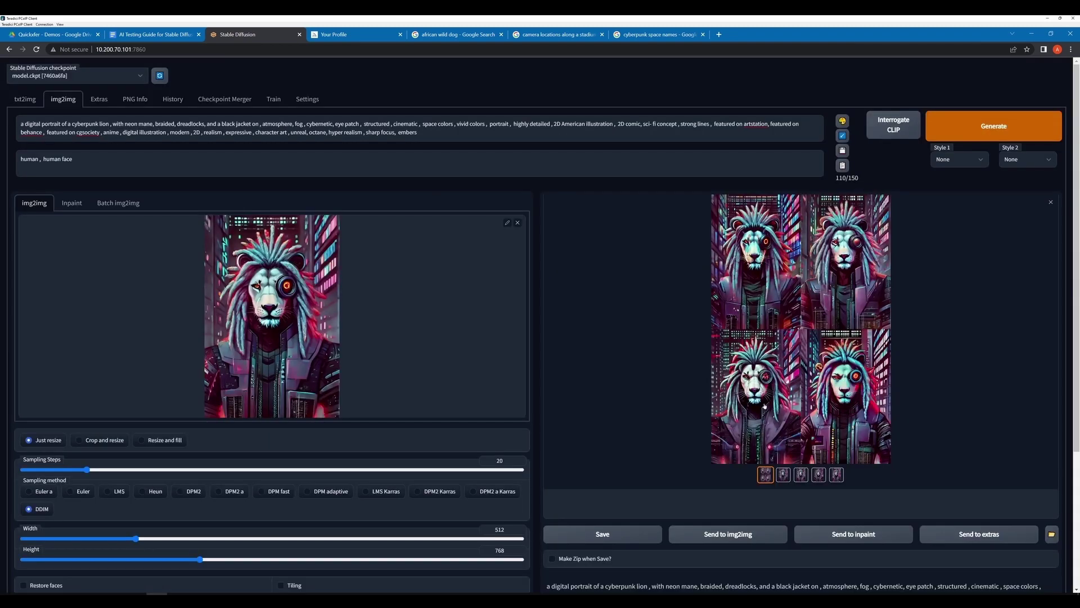
Review the first three portraits of the batch and send the third one to img2img as the new source image.
click(783, 474)
click(800, 474)
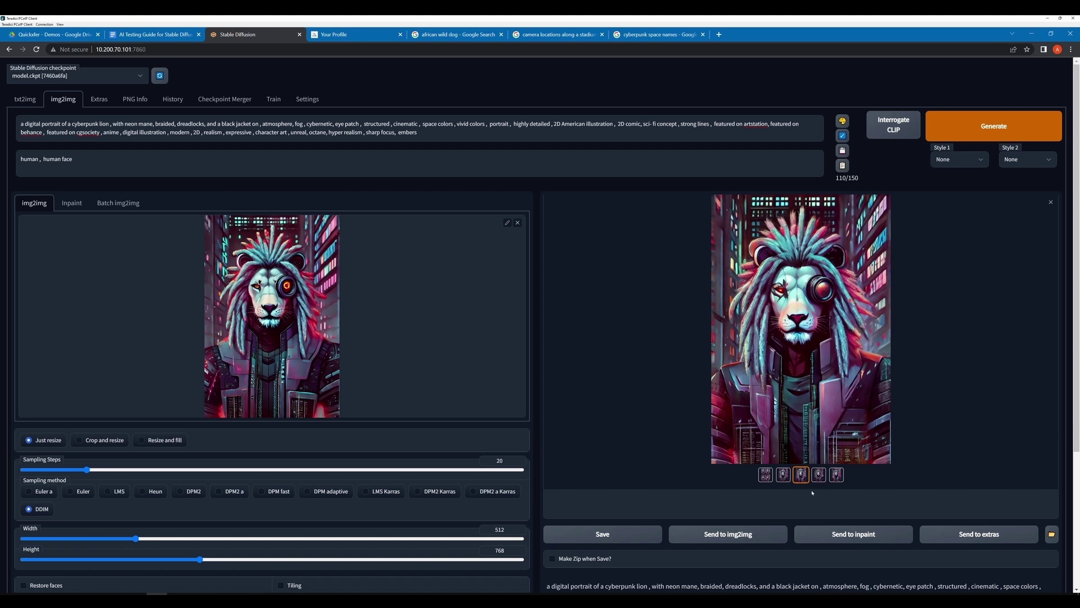
click(818, 477)
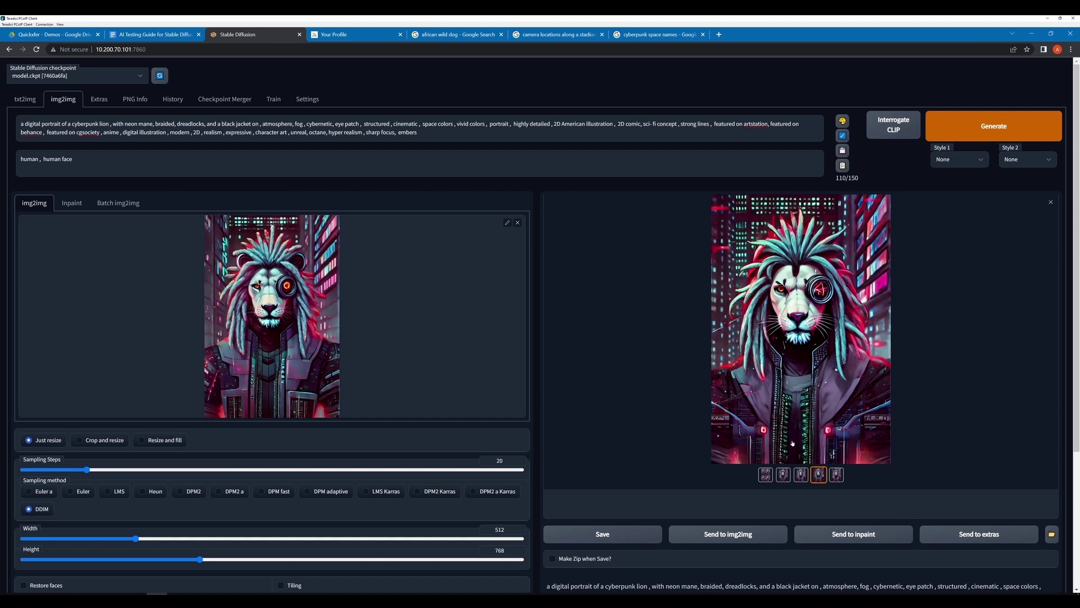
click(731, 534)
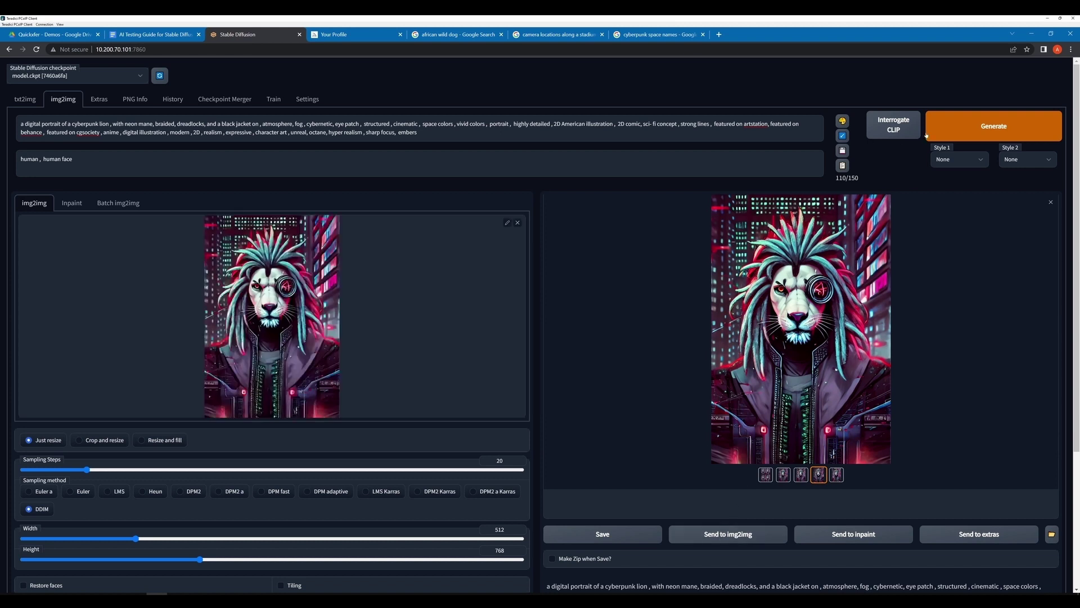
Generate a batch of variations from the new source image and inspect the third portrait enlarged.
click(963, 137)
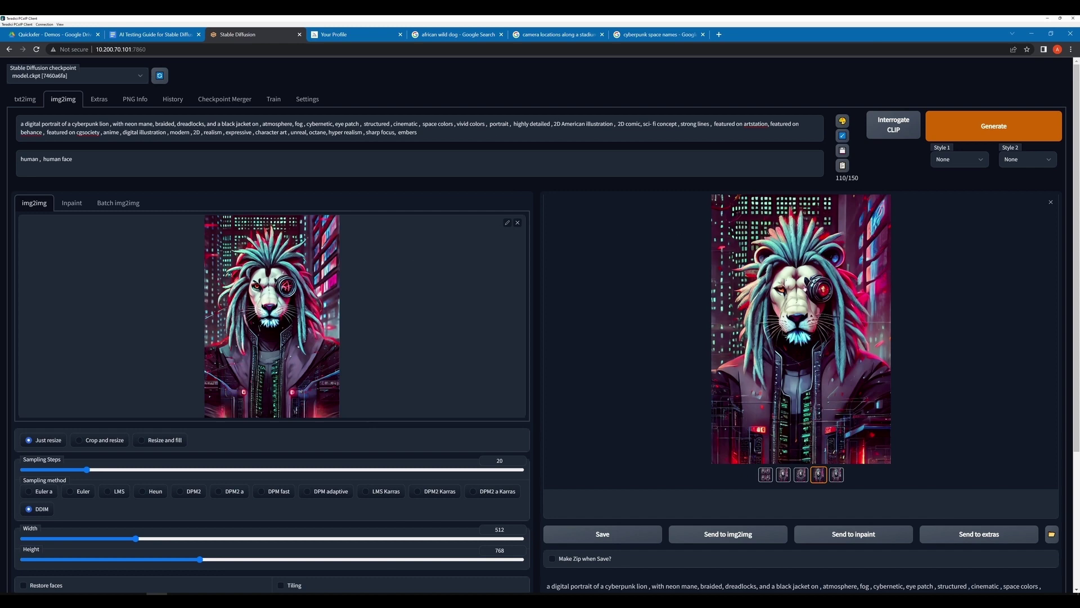
click(736, 394)
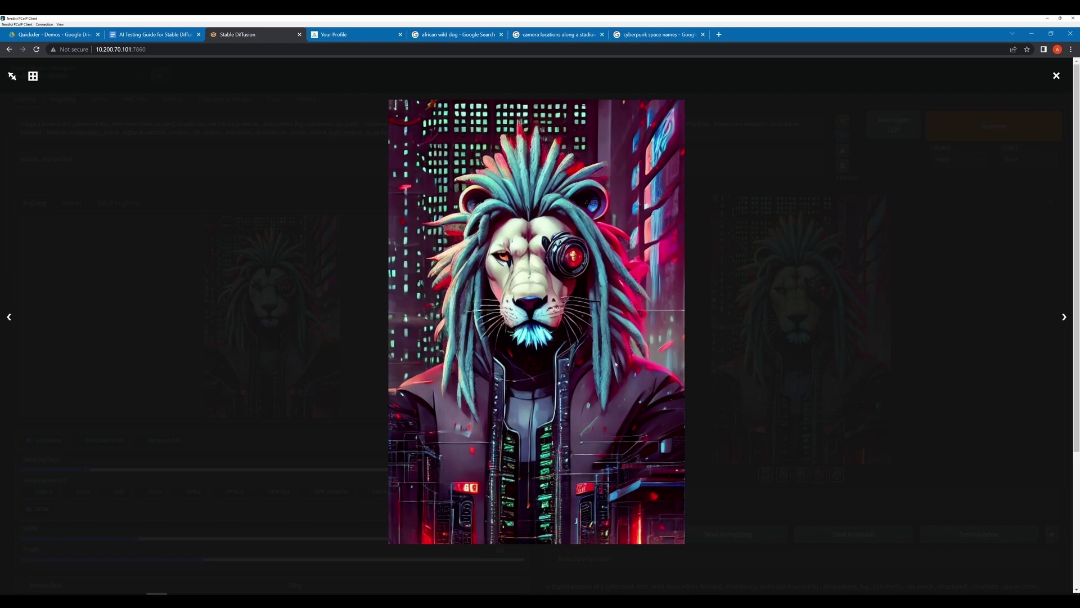
click(735, 345)
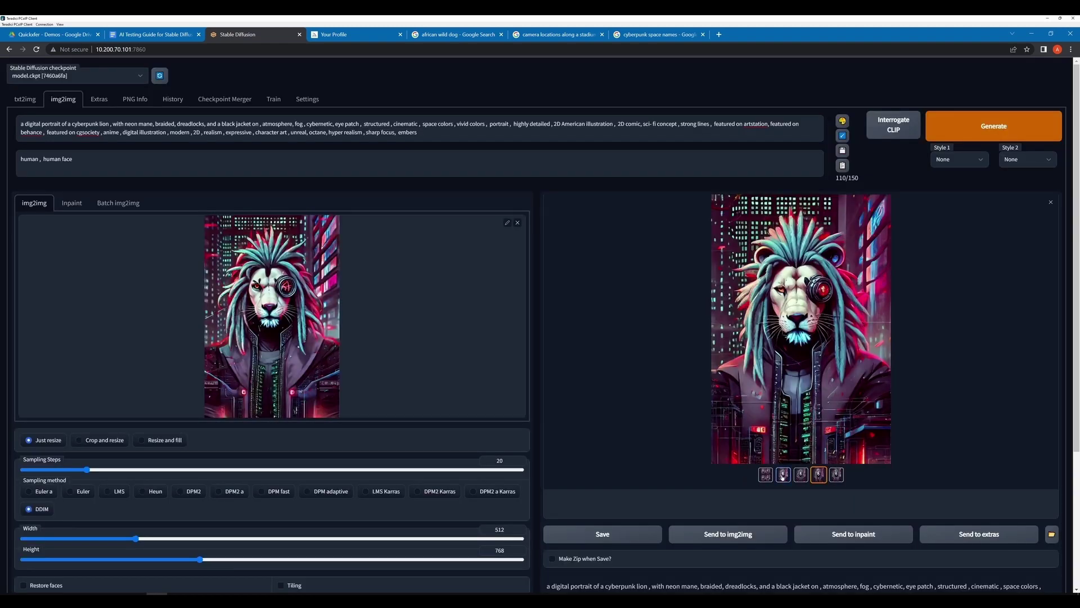
Compare all four individual portraits and send the third one to img2img as the replacement source image.
click(783, 474)
click(800, 475)
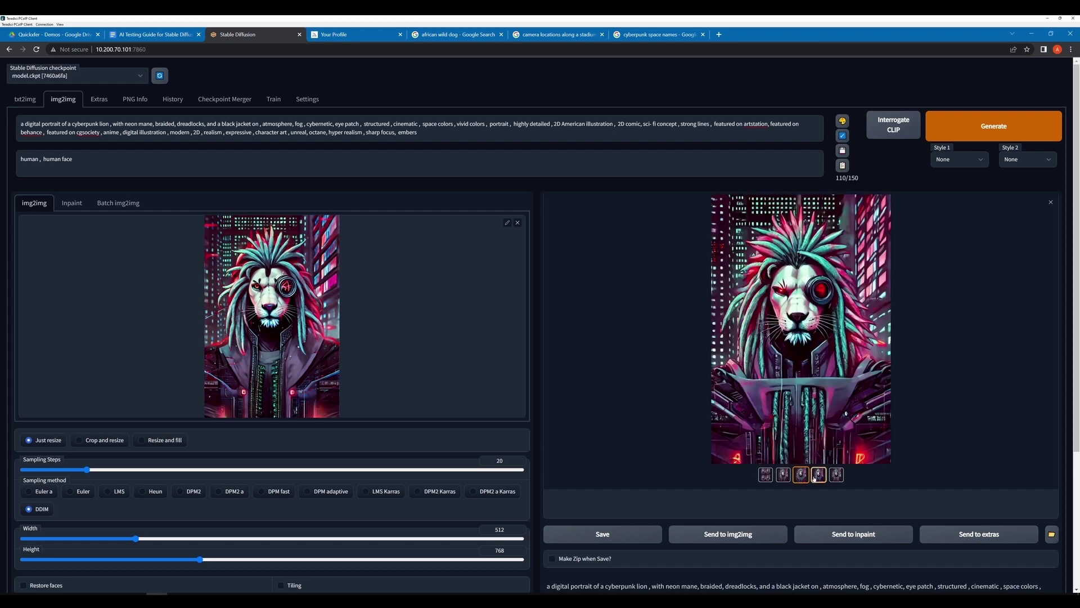
click(819, 474)
click(837, 475)
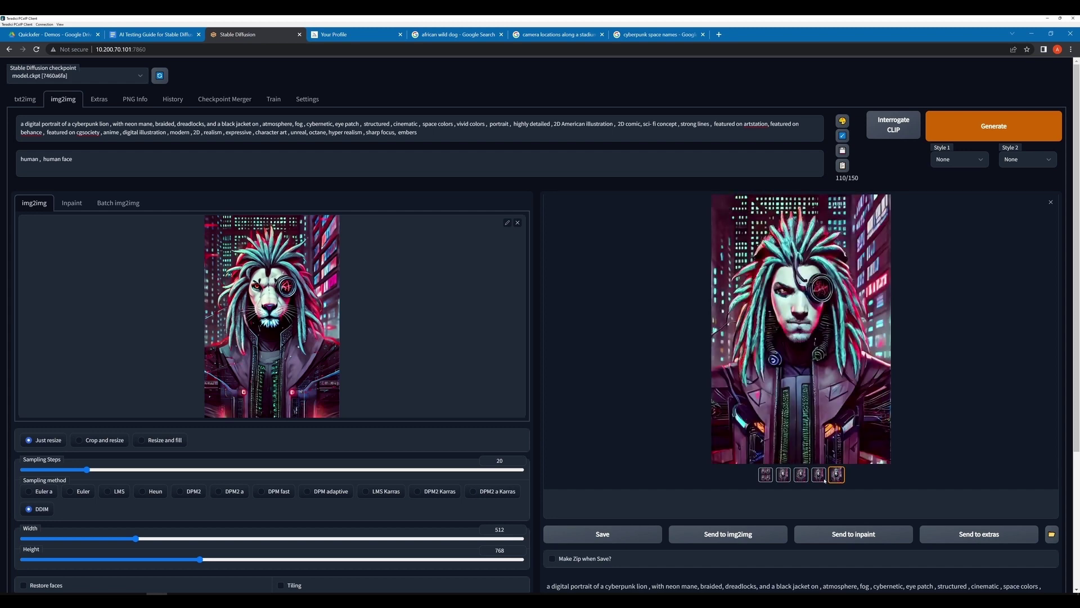
click(823, 478)
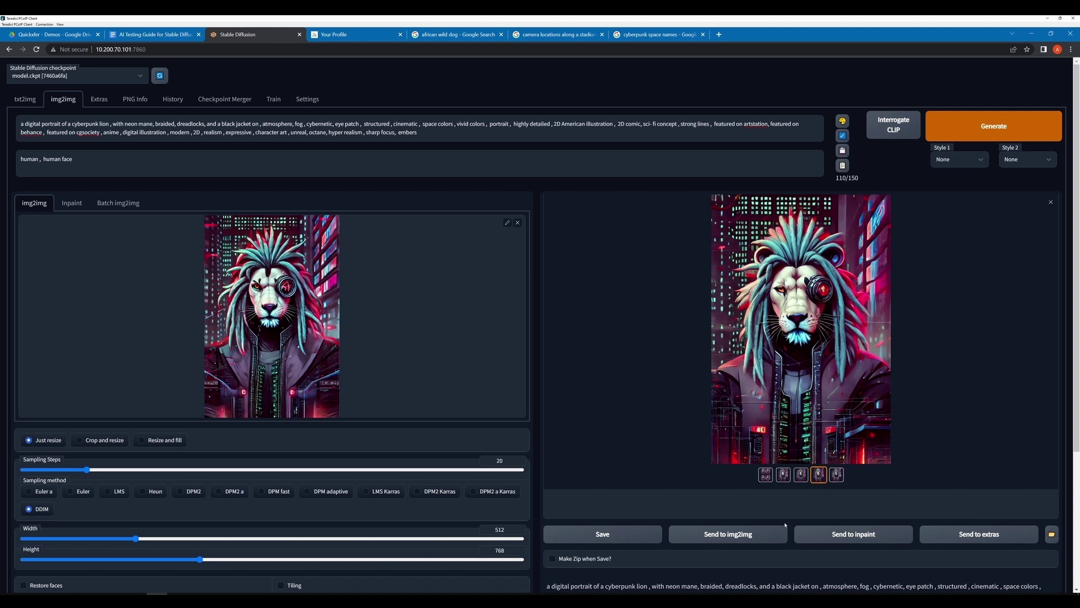
click(756, 533)
Generate variations of the replaced source image and compare the individual lion portraits, ending on the third.
key(ctrl+Return)
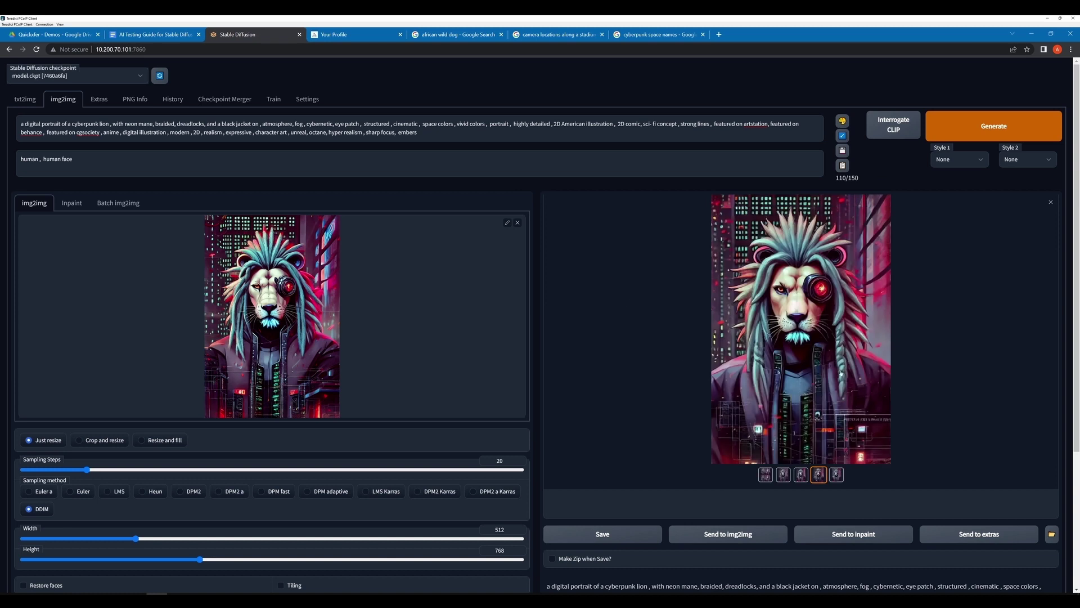
click(801, 474)
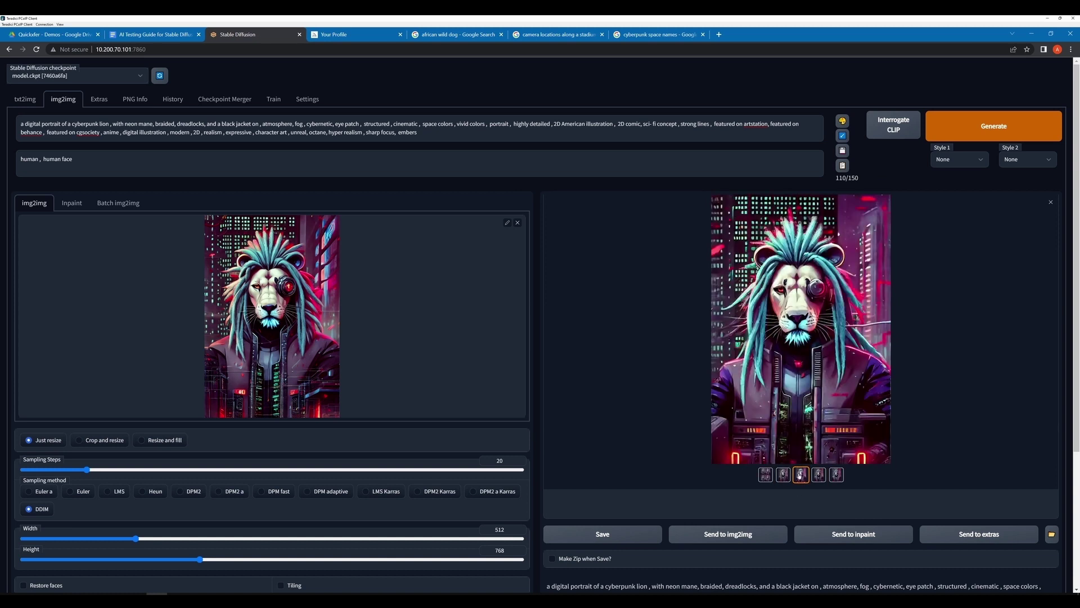
click(783, 474)
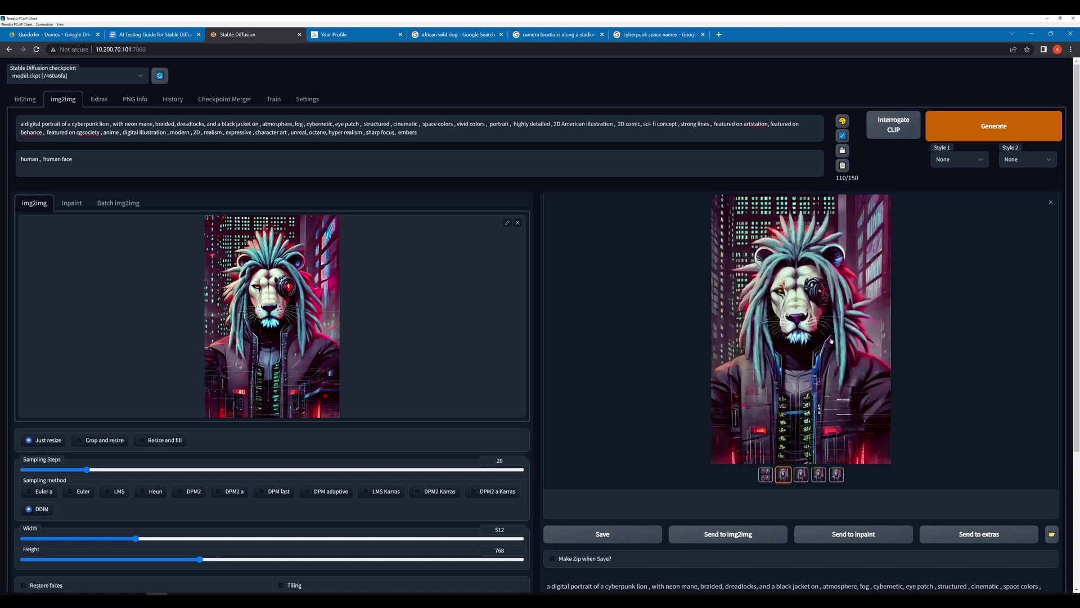
click(830, 477)
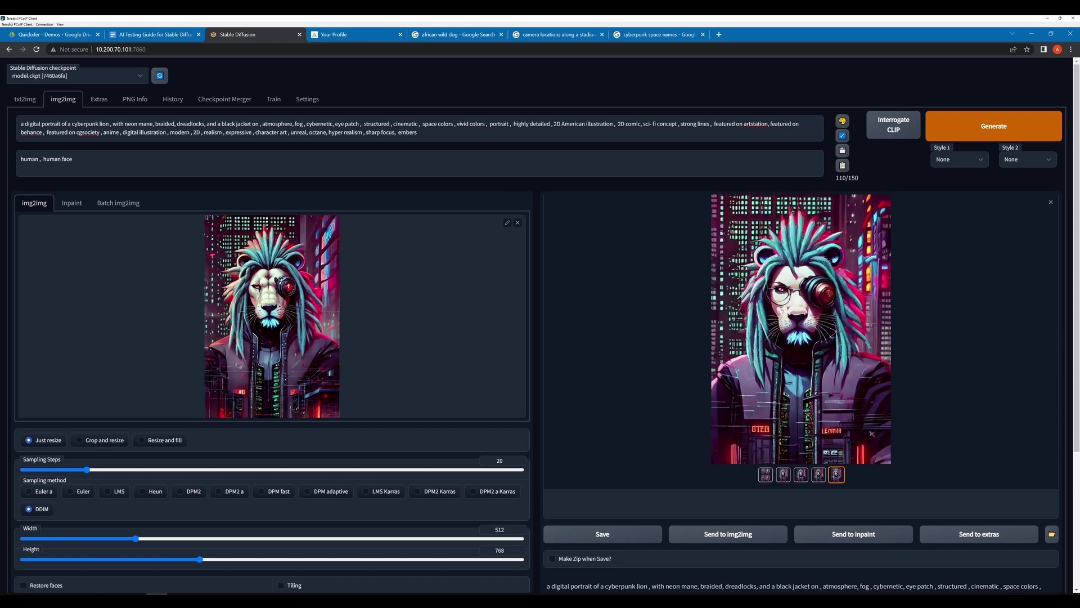
click(820, 475)
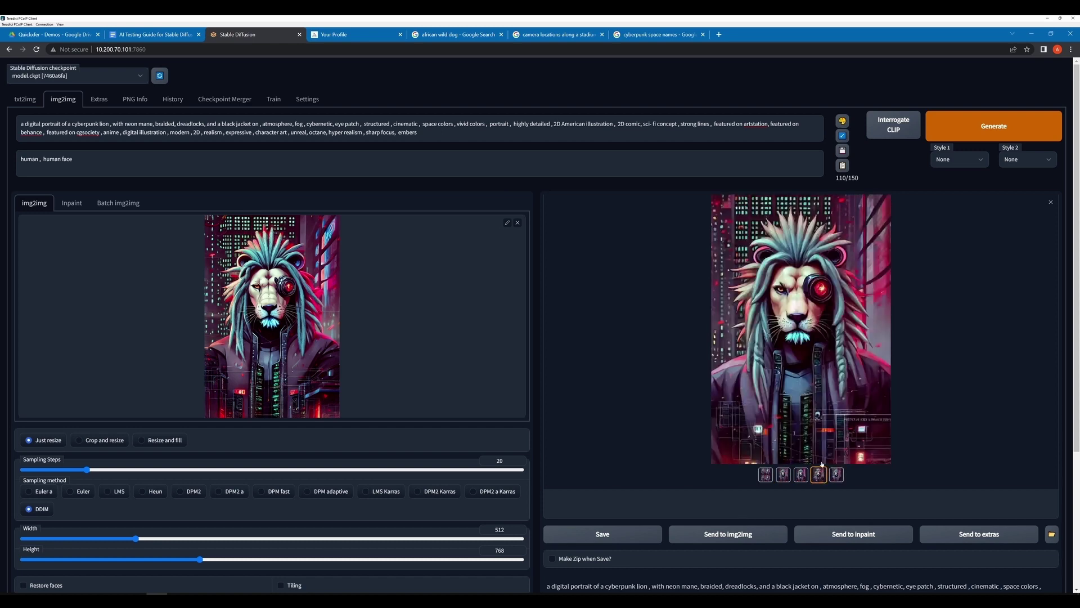
Inspect the third and second portraits of the current batch at enlarged size.
click(823, 316)
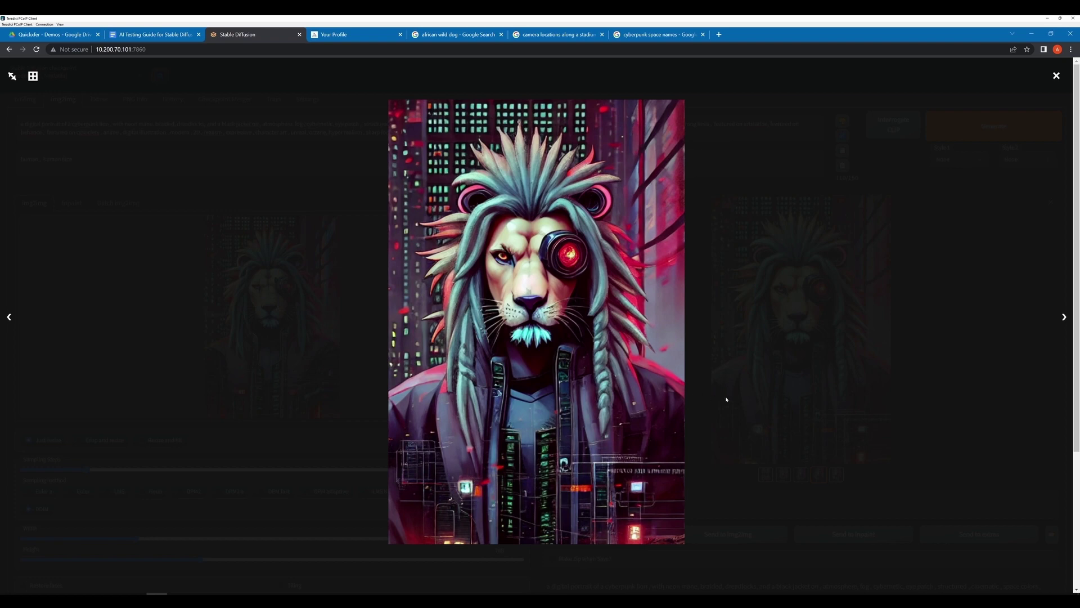
click(618, 411)
click(801, 475)
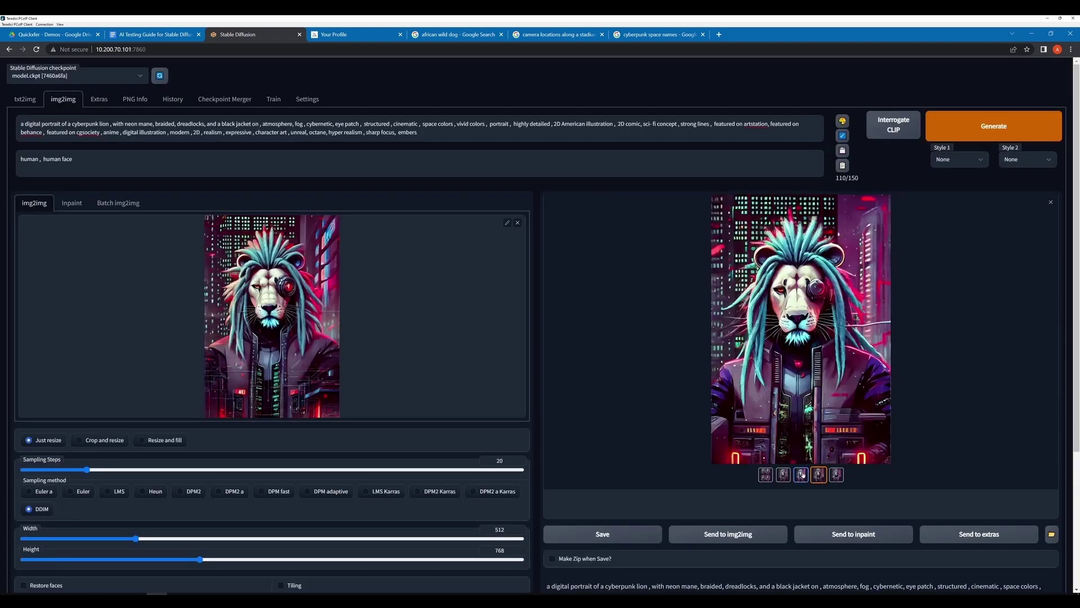
click(781, 318)
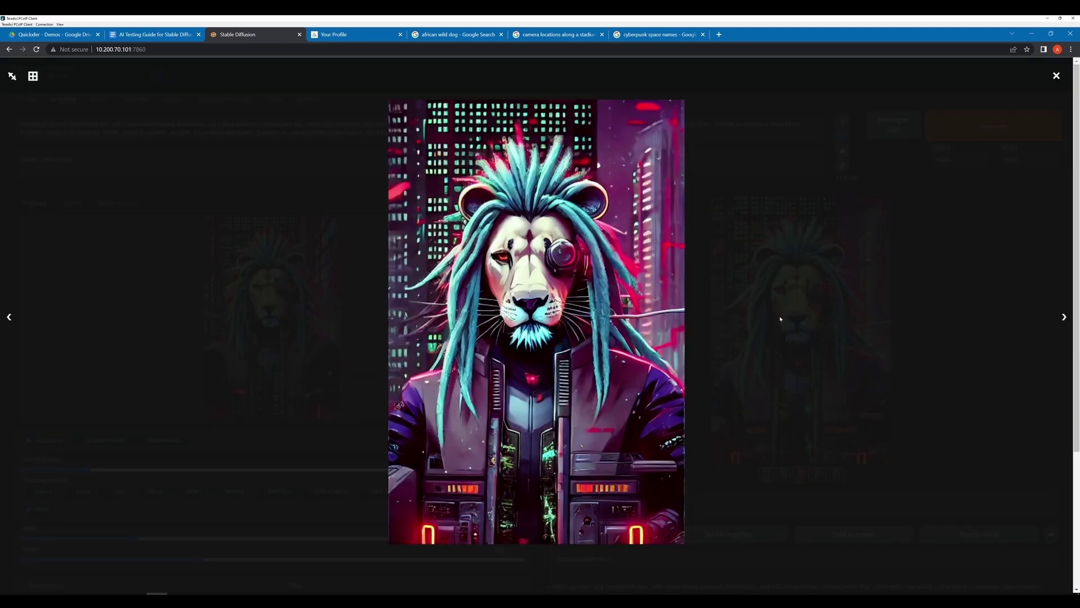
click(681, 302)
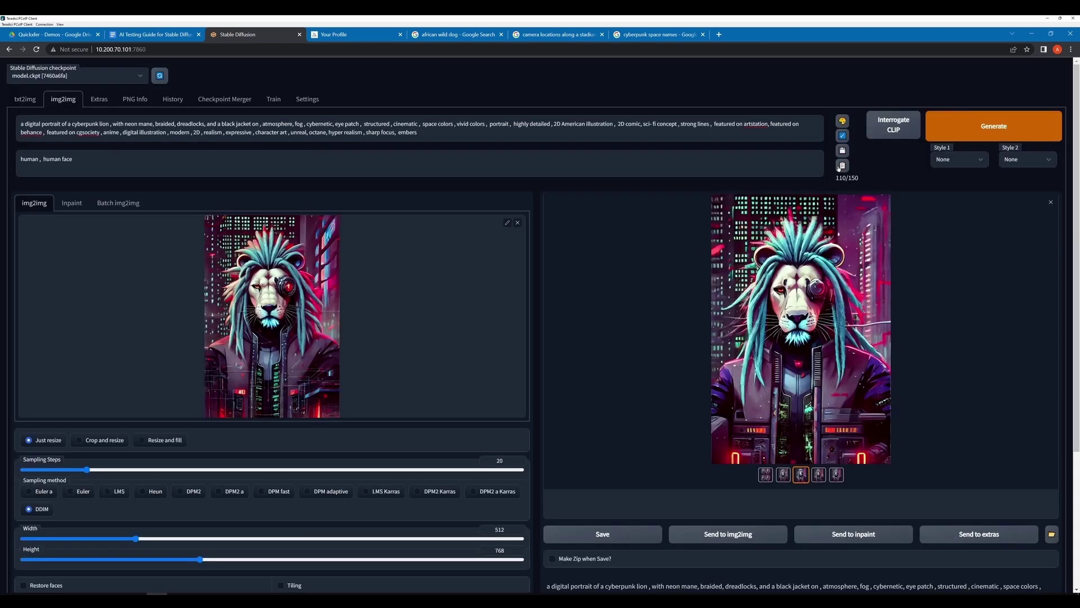
Generate another batch from the same source image, browse the first three portraits and inspect the third one enlarged.
click(955, 130)
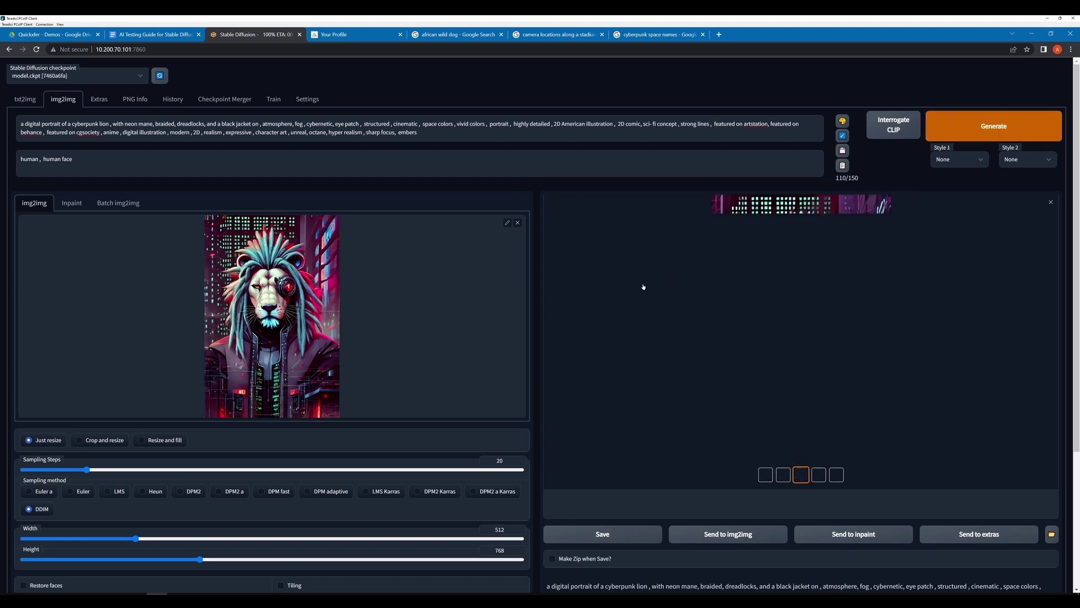
click(783, 474)
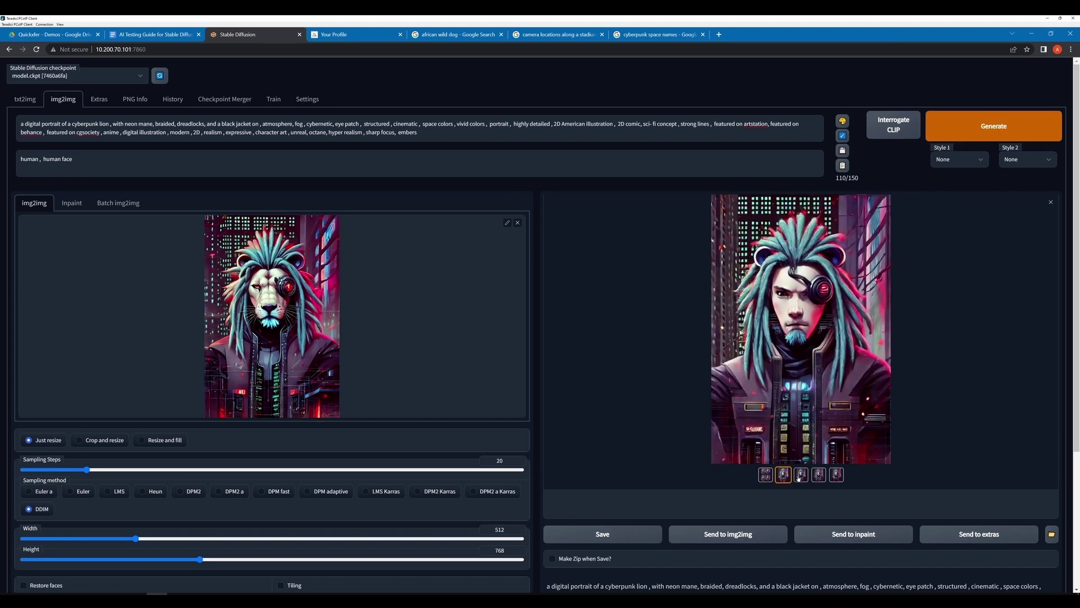
click(800, 474)
click(817, 476)
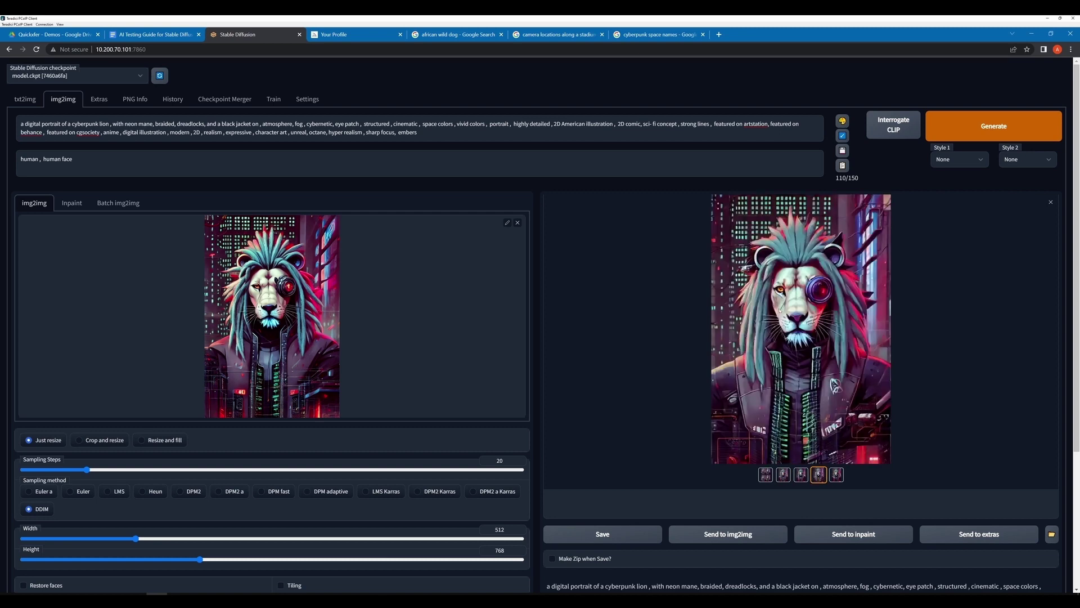
click(772, 313)
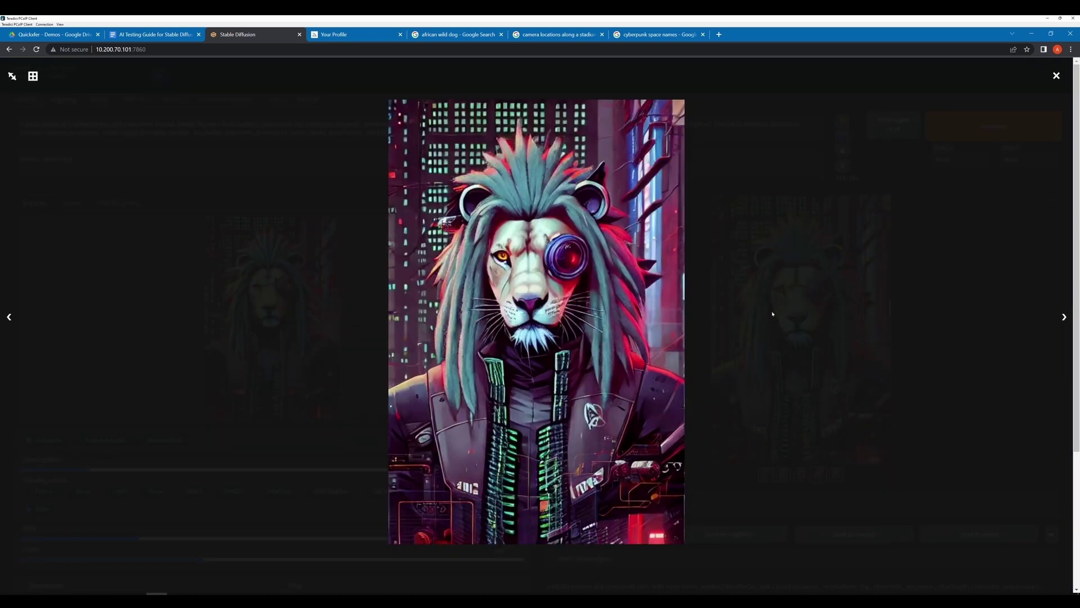
click(773, 314)
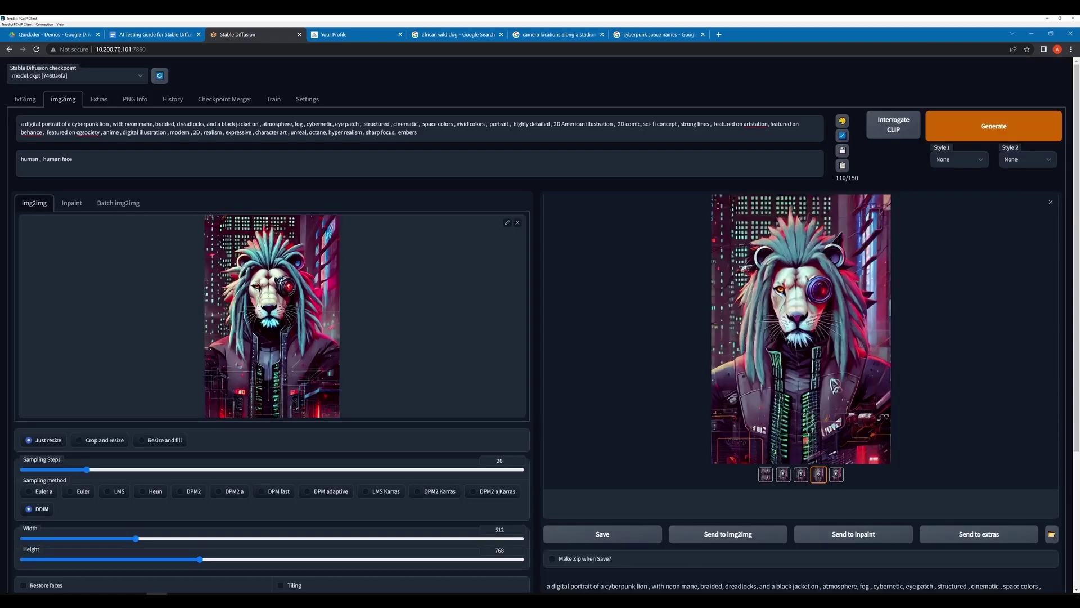
Inspect the fourth portrait of the batch repeatedly at enlarged size and compare it with the source image.
click(837, 474)
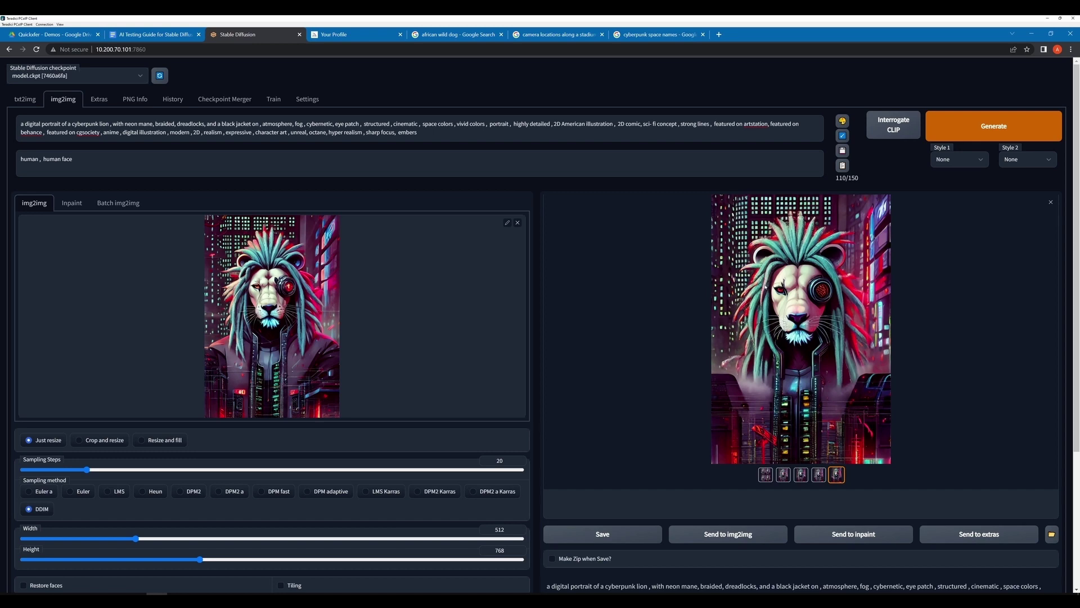
click(783, 311)
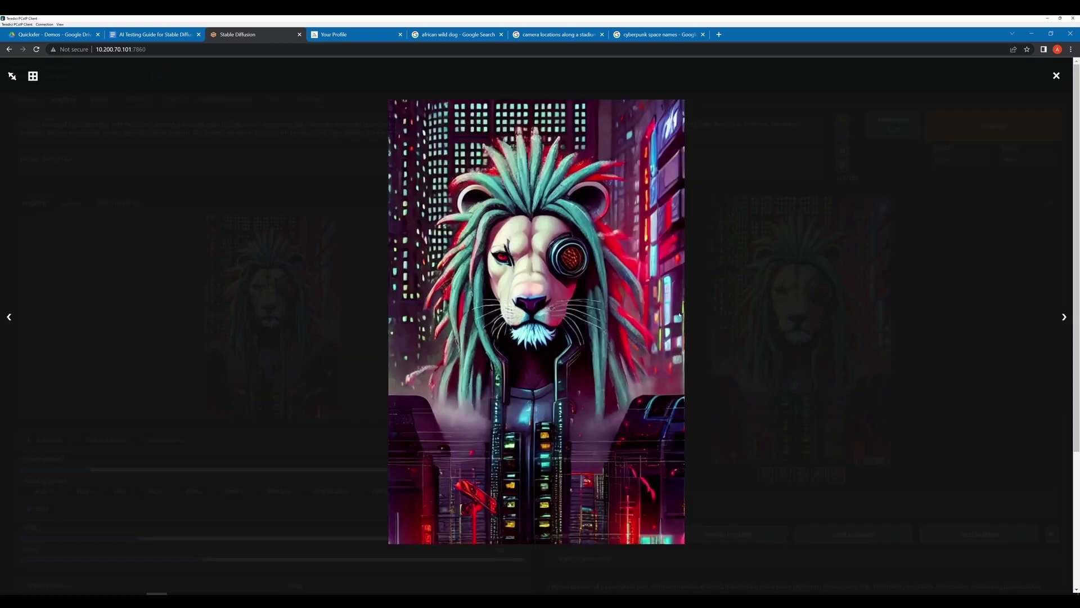
click(764, 321)
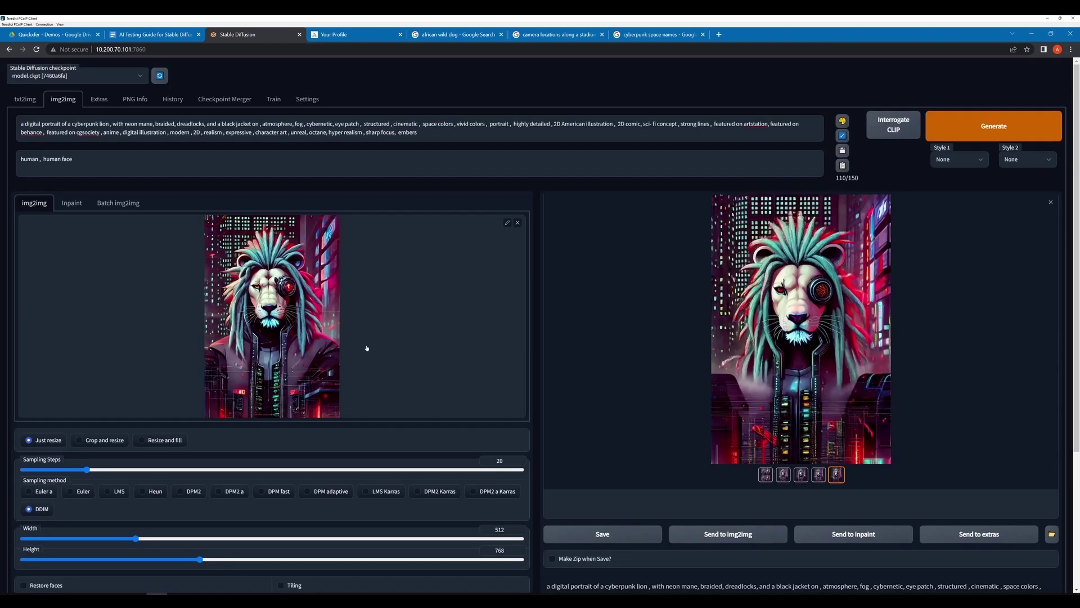
click(785, 274)
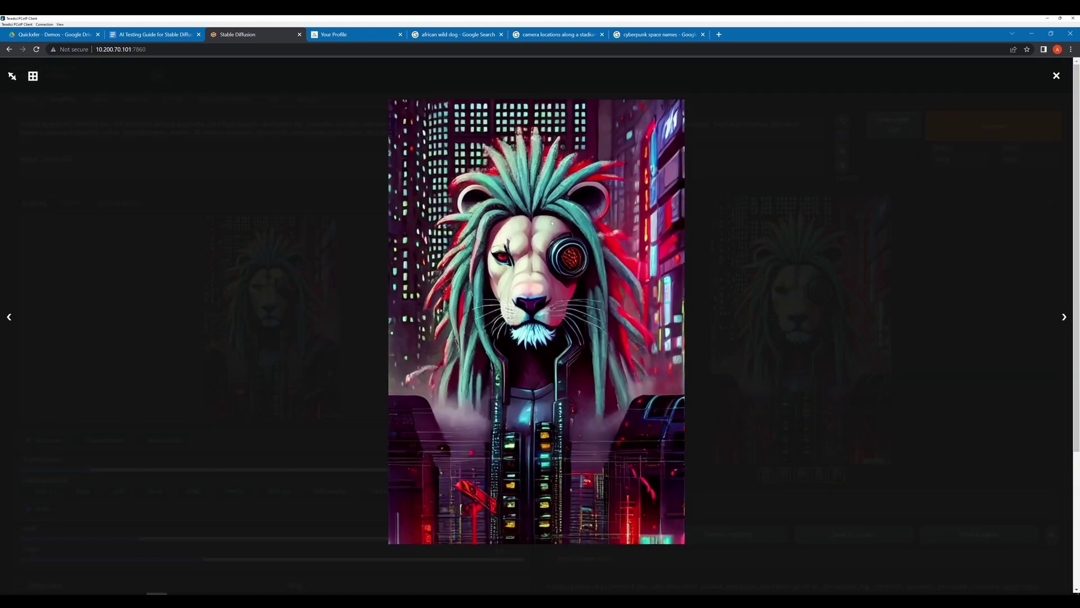
click(297, 278)
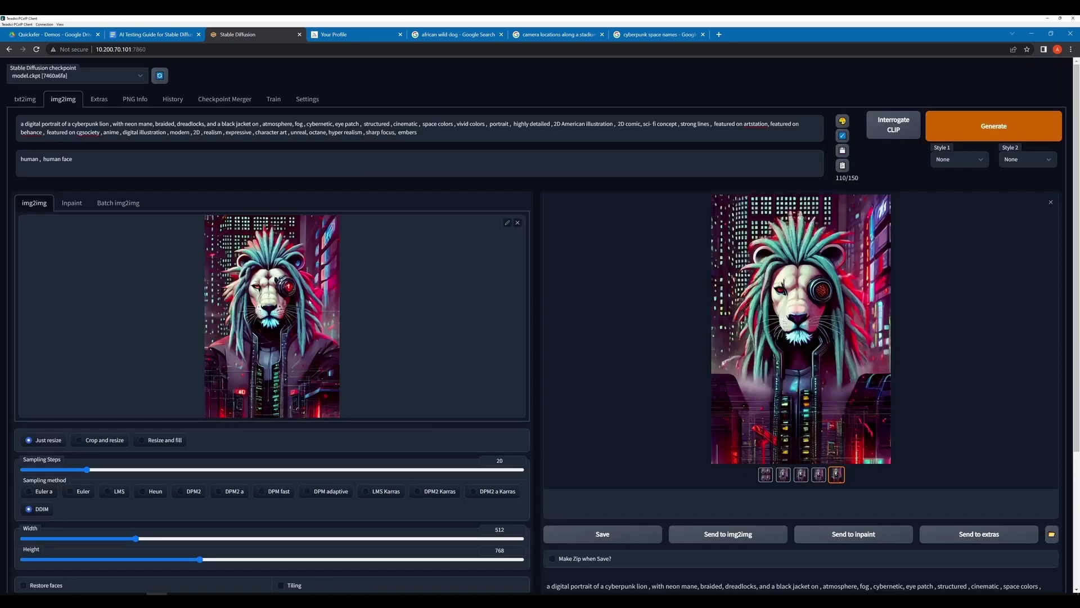
click(788, 270)
click(361, 349)
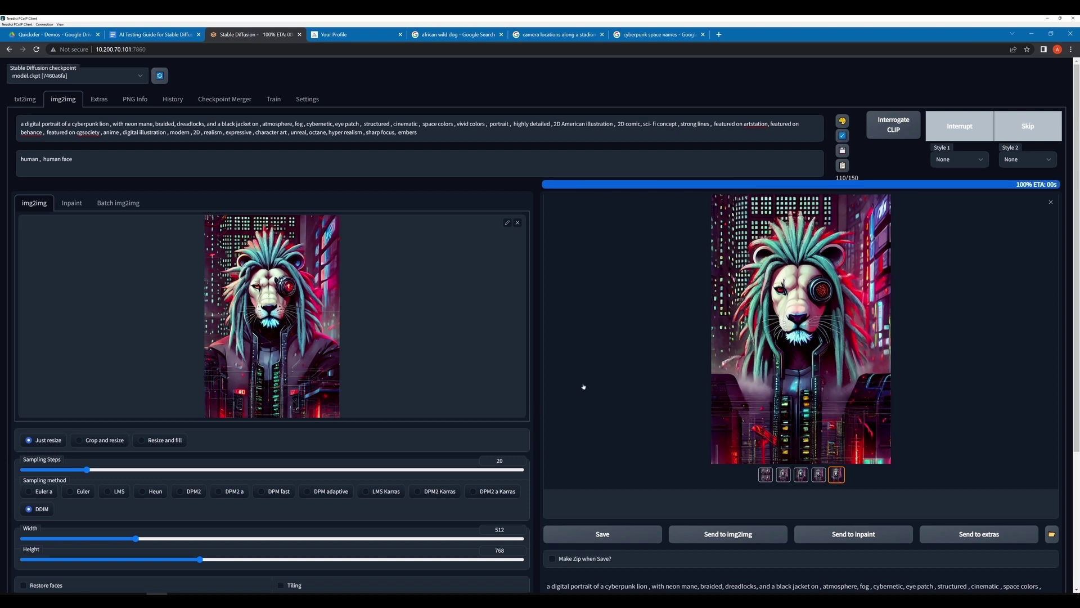
Inspect the fourth and first portraits of the newly generated batch at enlarged size.
click(782, 354)
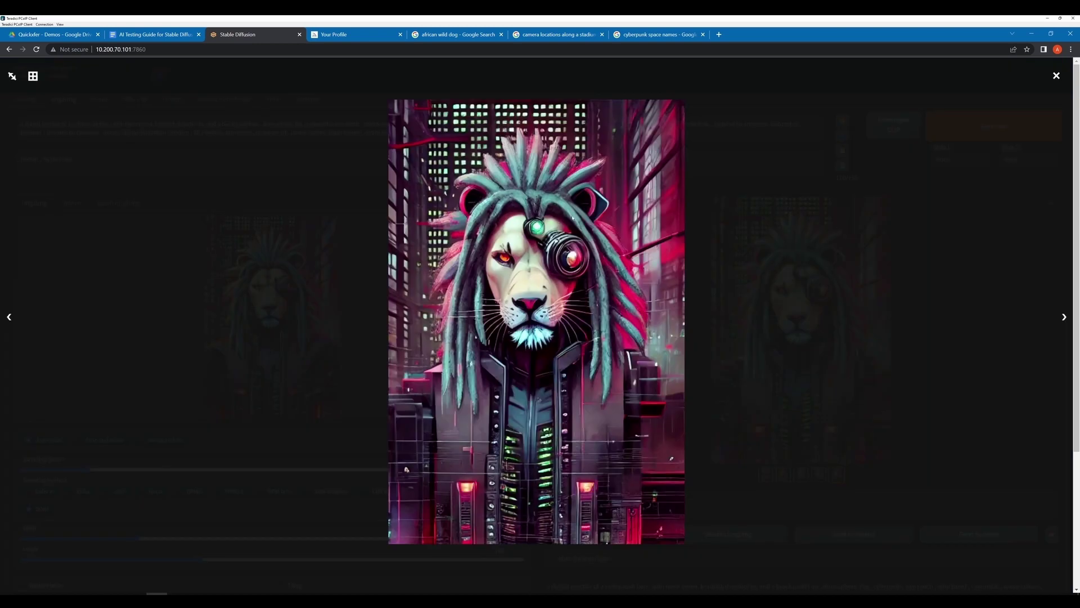
click(943, 352)
click(783, 475)
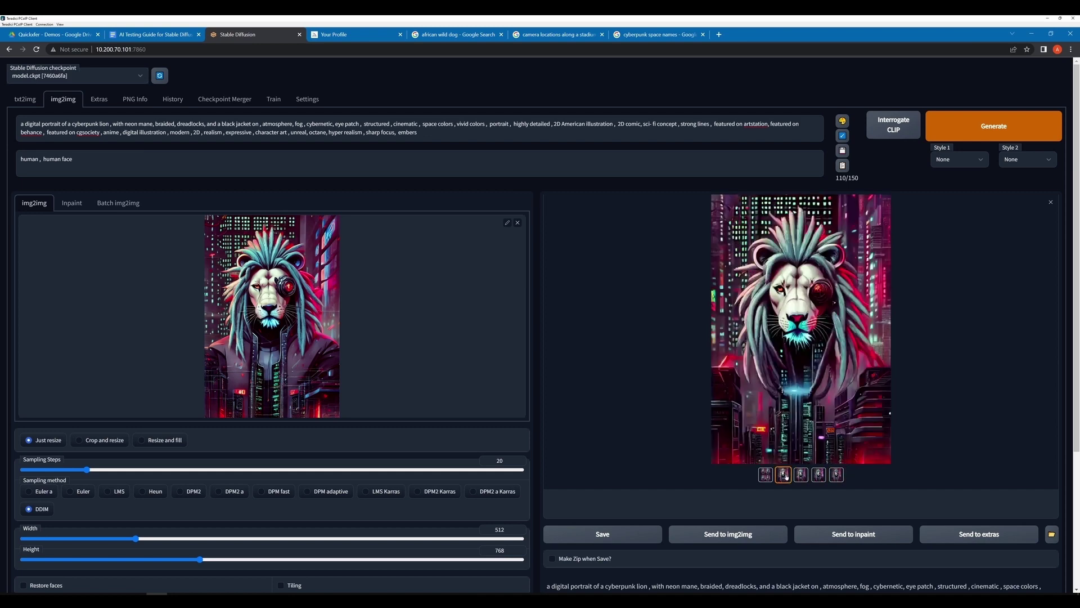
click(802, 342)
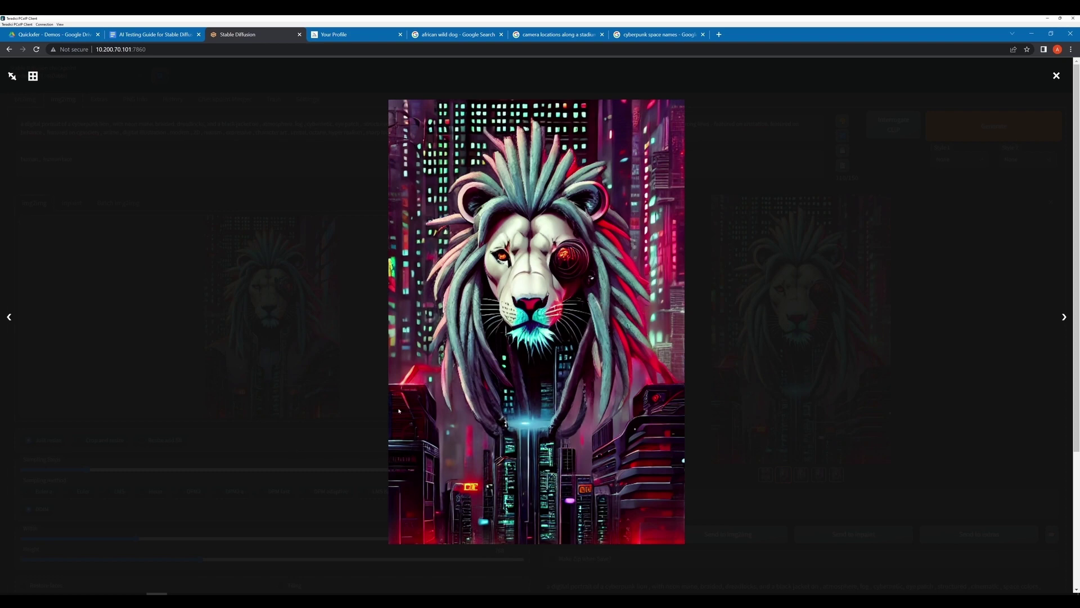
click(840, 408)
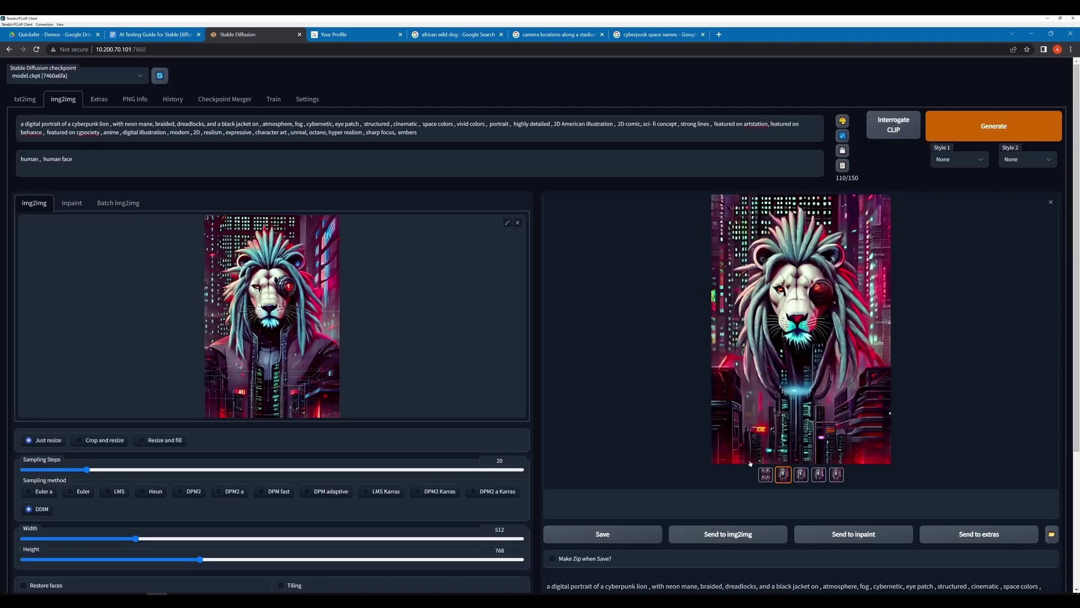
Inspect the second and third portraits of the batch at enlarged size.
click(804, 474)
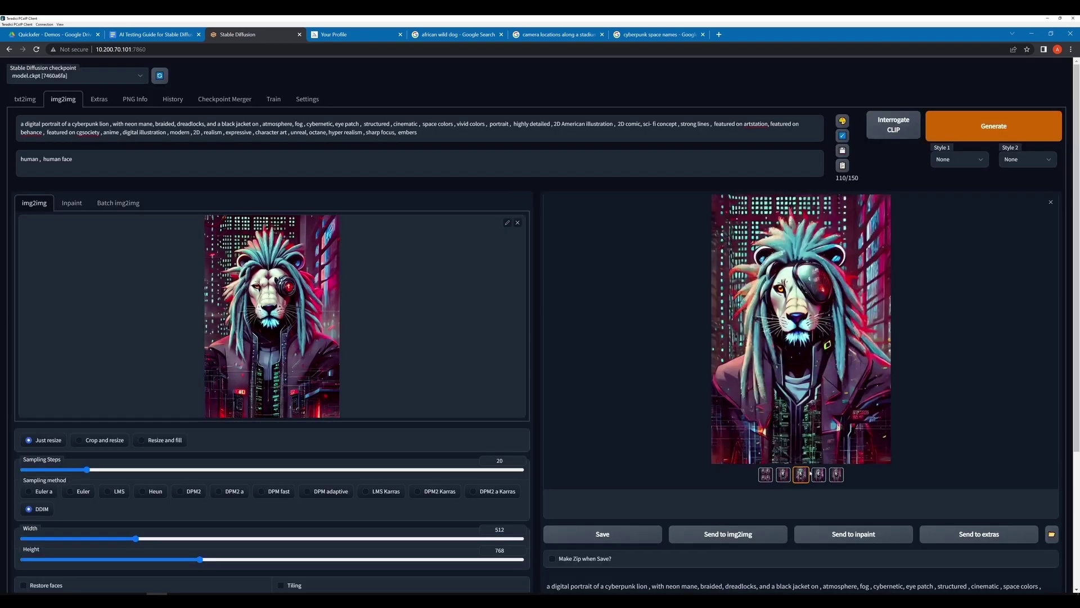
click(818, 332)
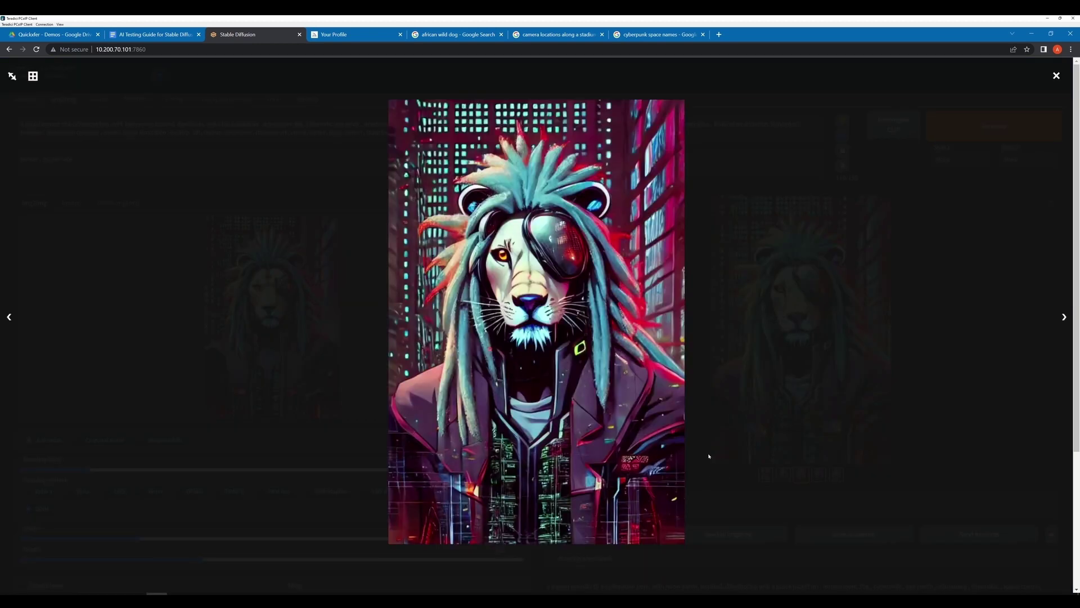
click(779, 354)
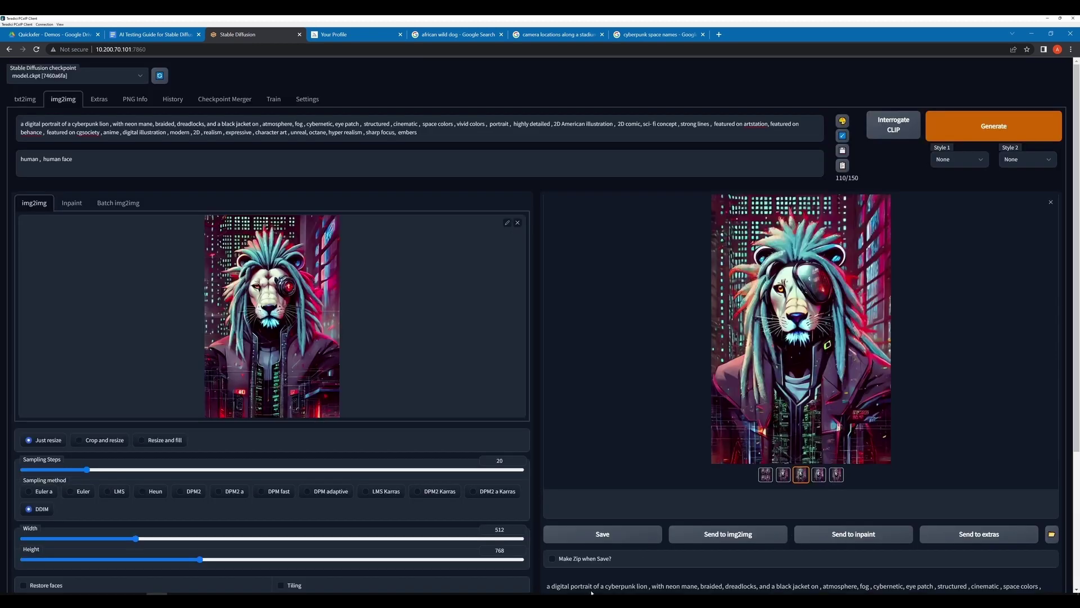
click(819, 474)
click(801, 315)
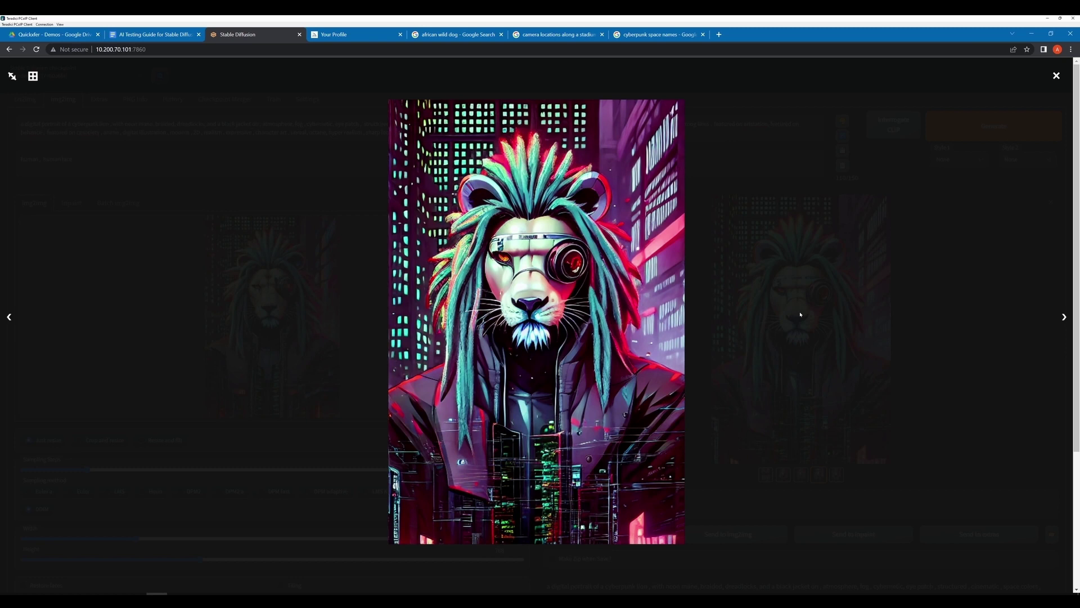
click(800, 315)
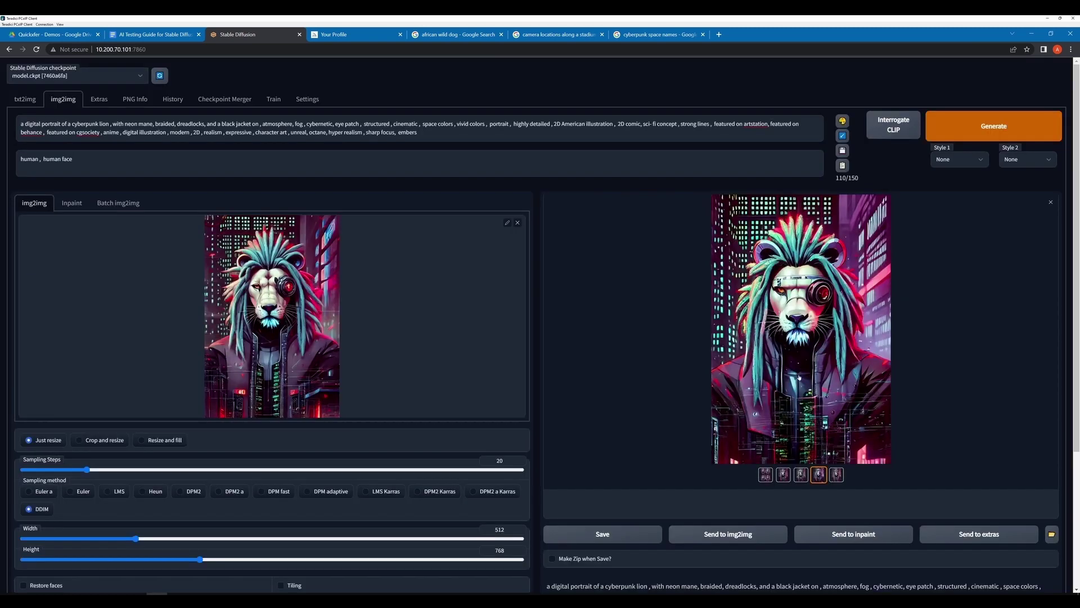
Send the fourth portrait to img2img as the replacement source image and generate a batch of variations from it.
click(836, 473)
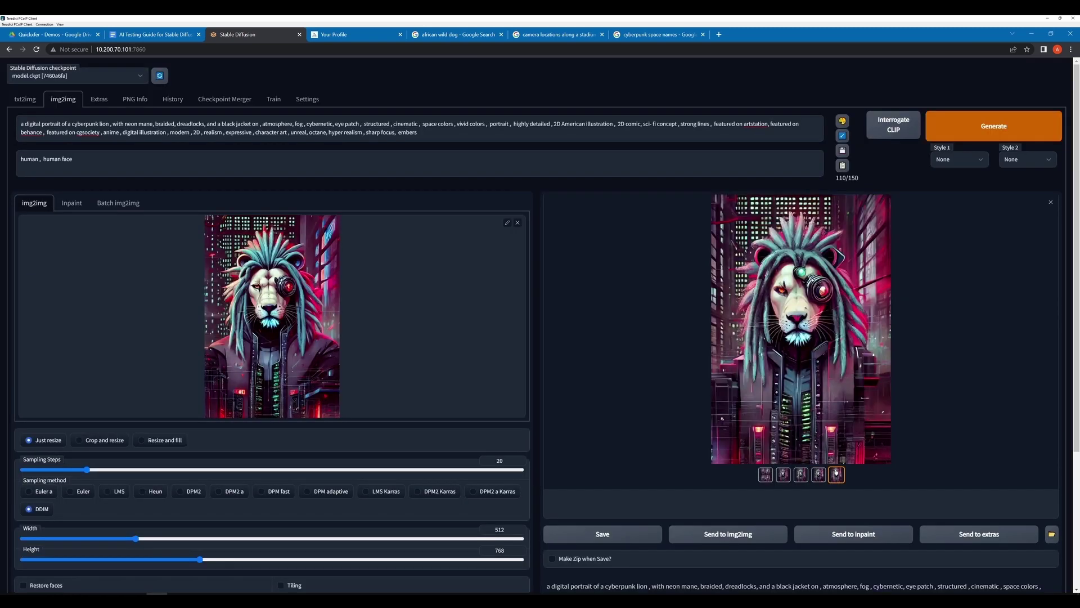
click(728, 534)
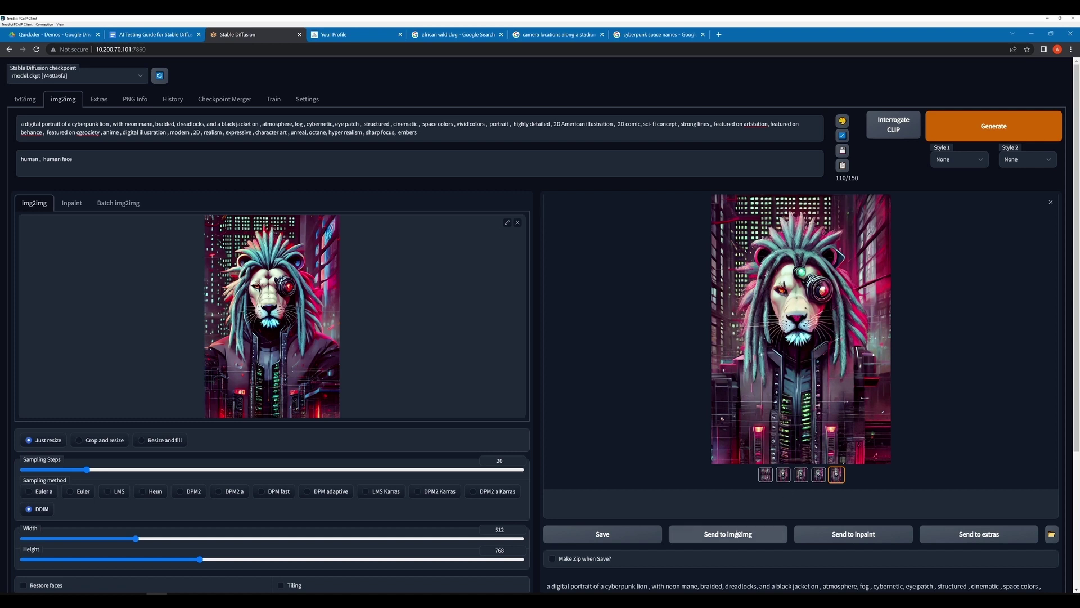
click(984, 126)
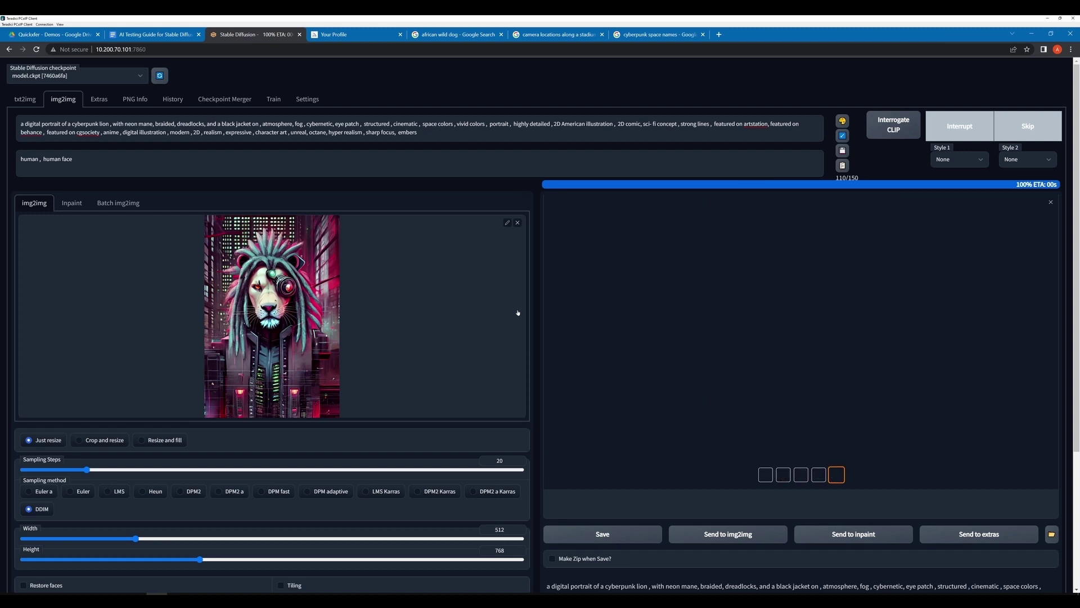
Inspect the fourth variation enlarged and compare all four individual portraits of the batch.
click(848, 363)
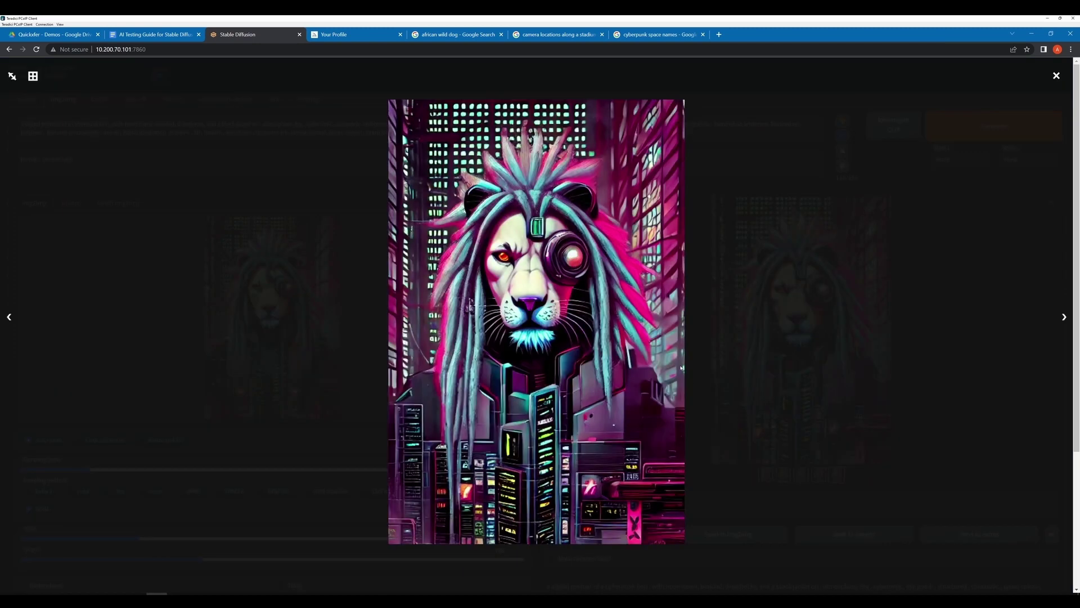
click(726, 419)
click(784, 475)
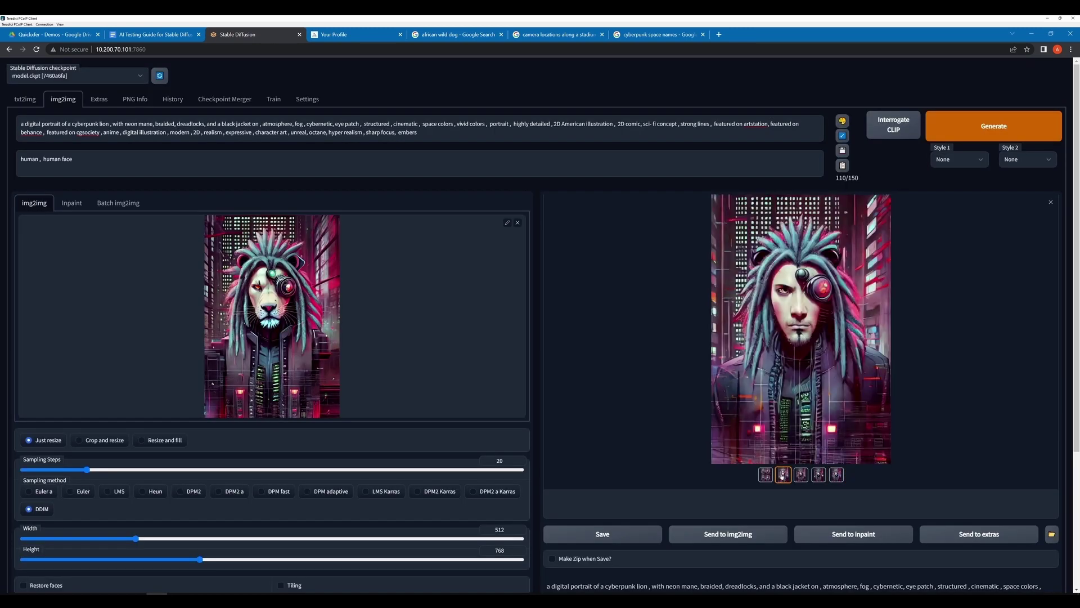
click(800, 475)
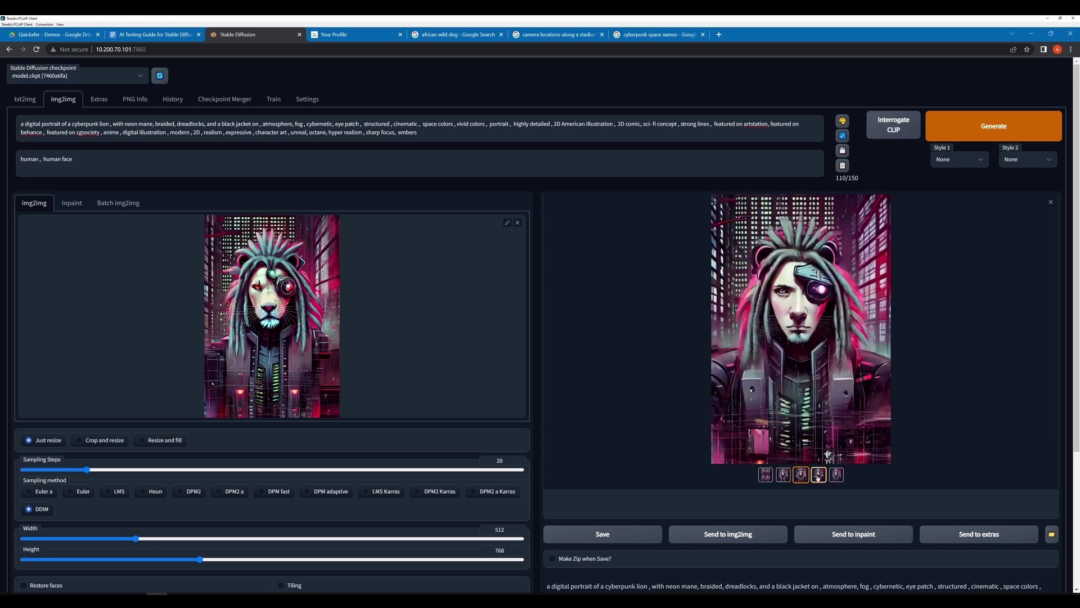
click(818, 476)
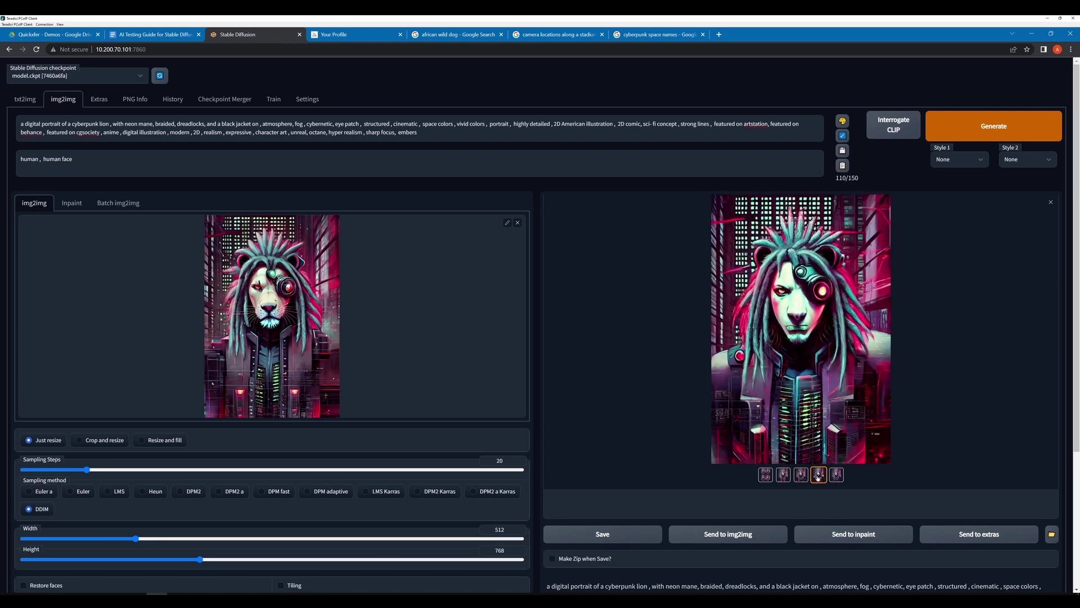
click(837, 474)
Generate another batch from the current source image and compare its four individual portraits.
click(961, 133)
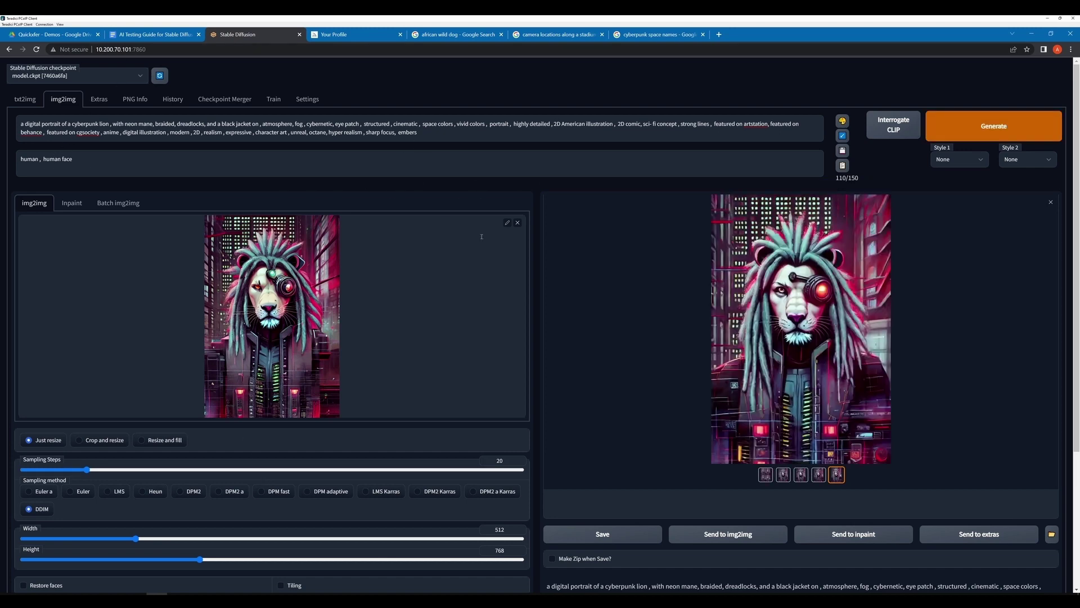
click(785, 474)
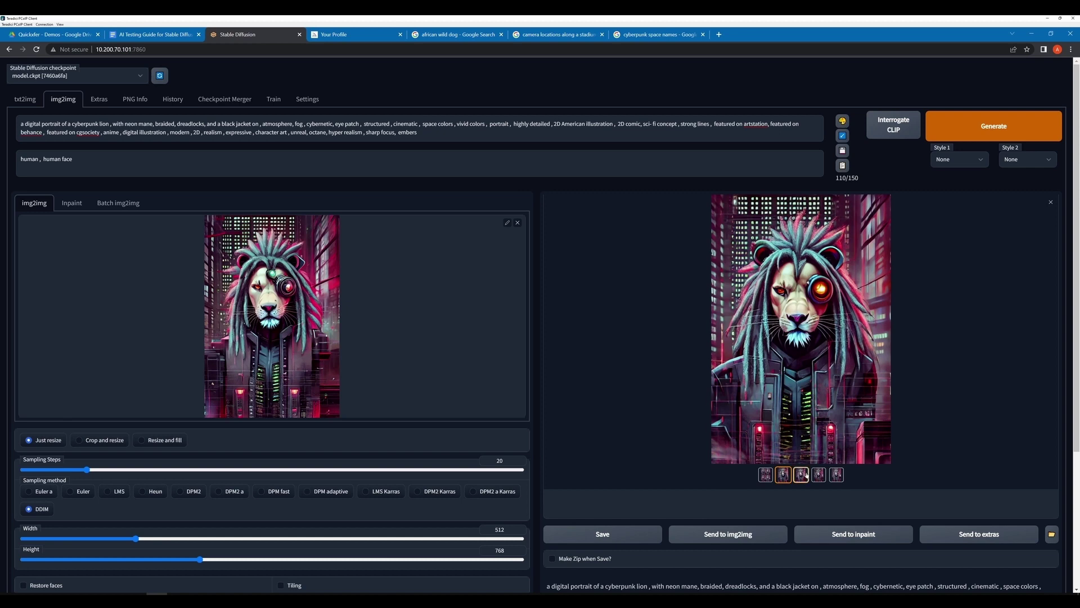
click(802, 475)
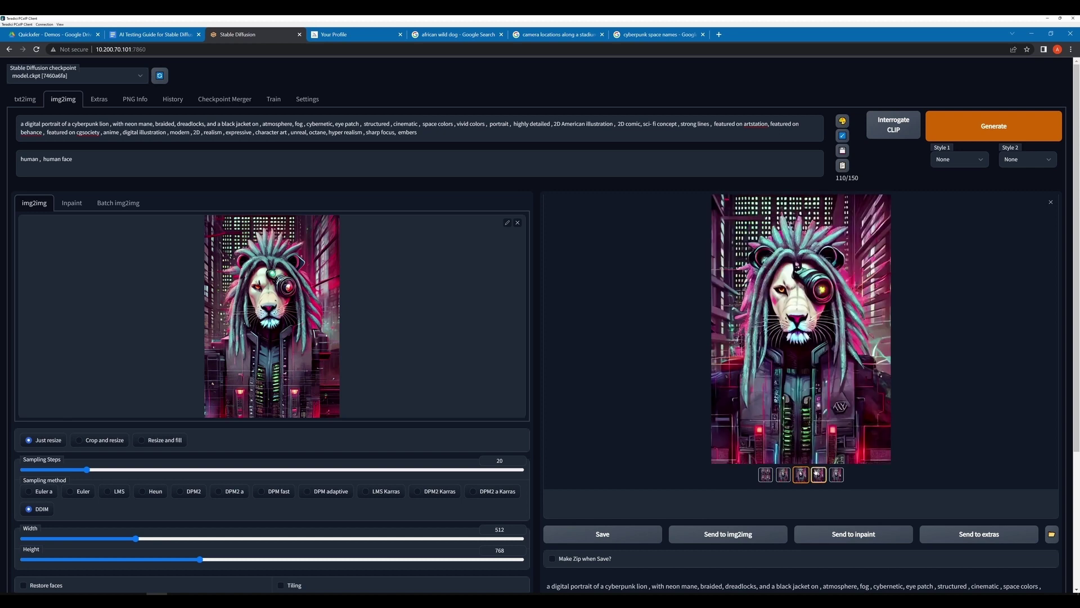
click(818, 475)
click(837, 474)
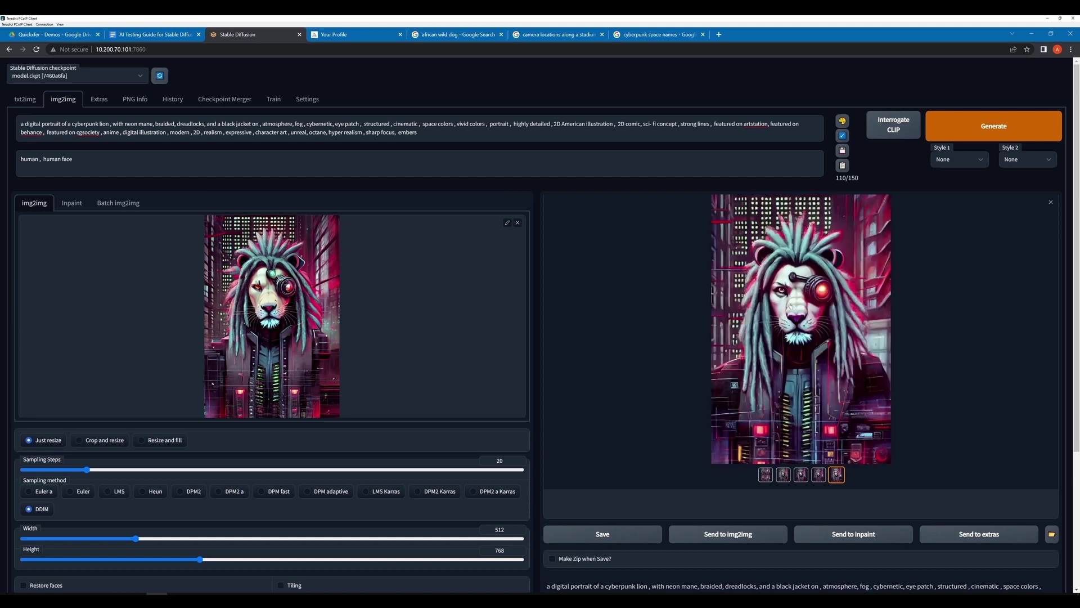
Regenerate the variations with the same source and settings and view each of the four new portraits in turn.
click(946, 131)
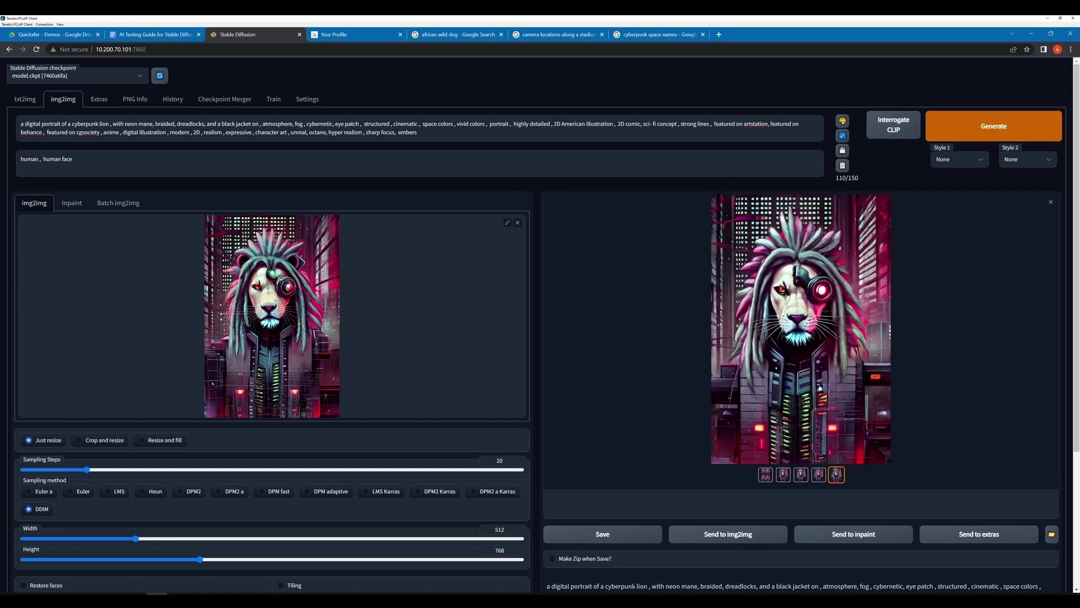
click(783, 475)
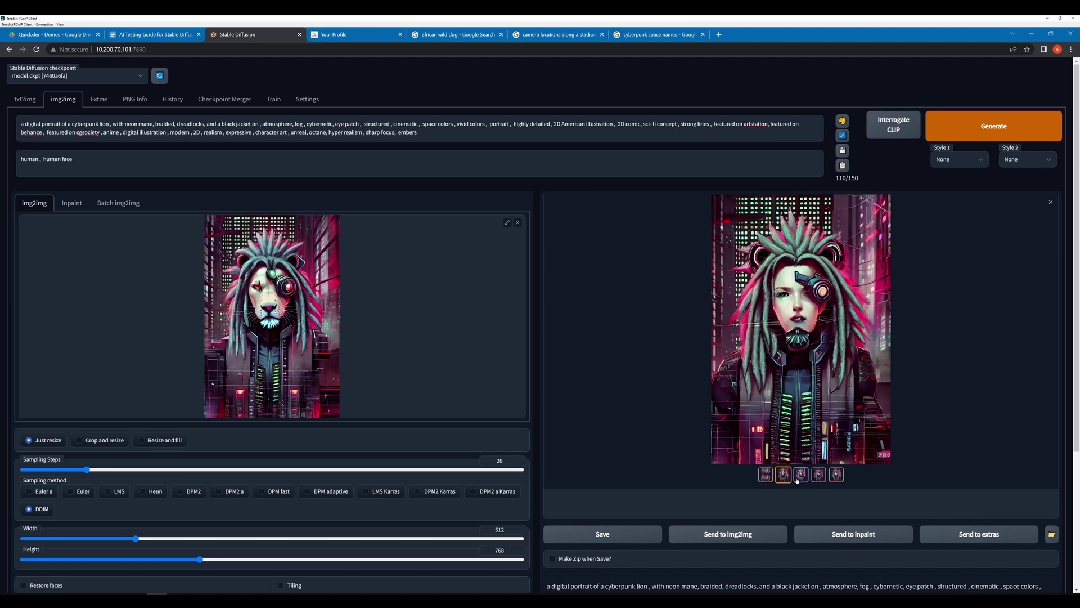
click(797, 479)
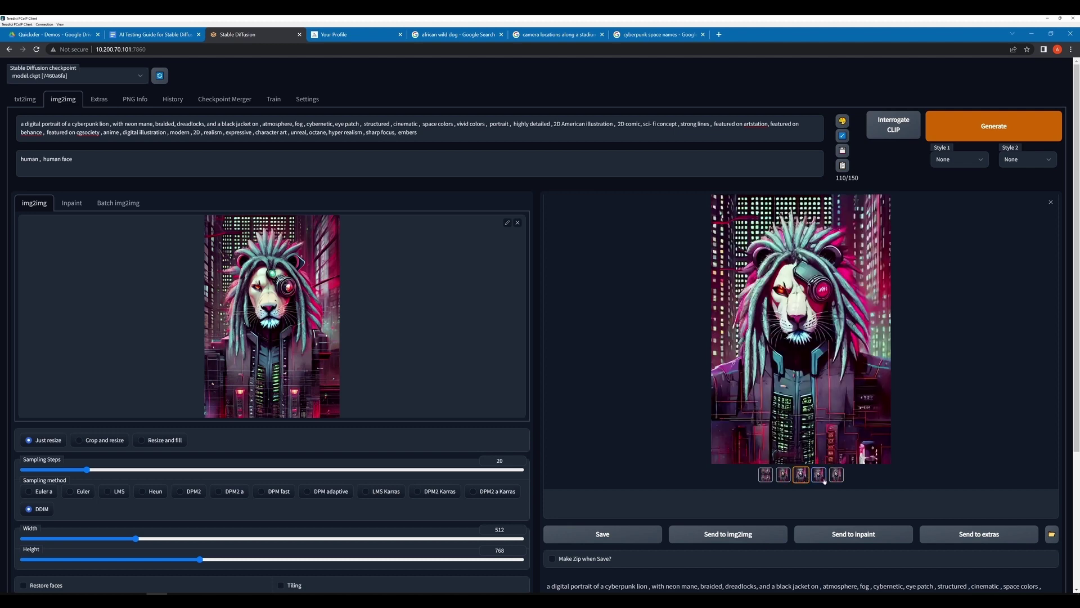
click(818, 474)
click(836, 474)
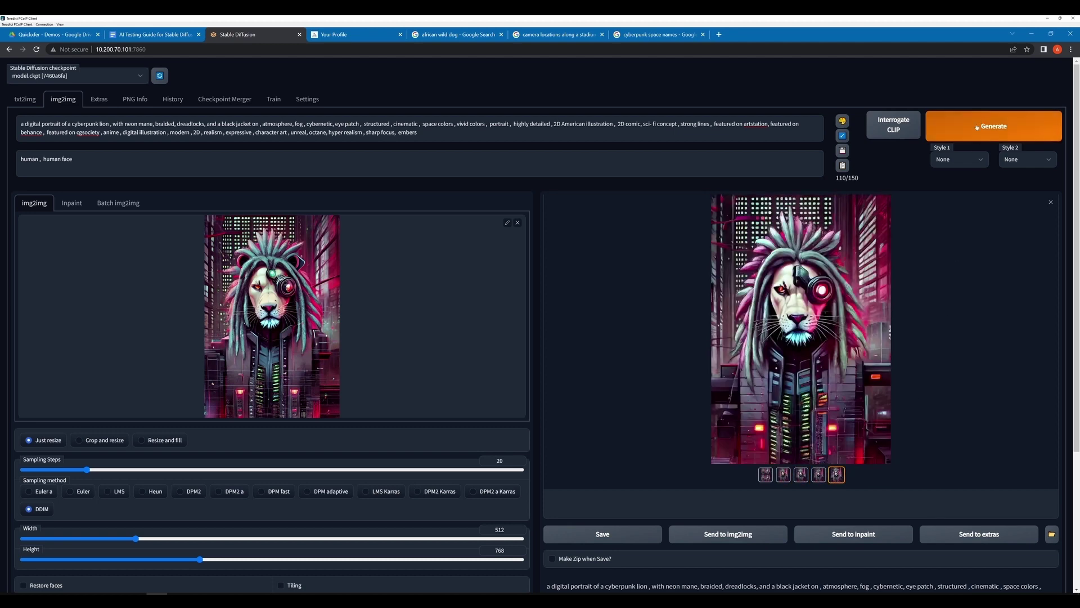
Generate another batch from the current source and compare the four portraits, viewing the third one enlarged.
click(1000, 124)
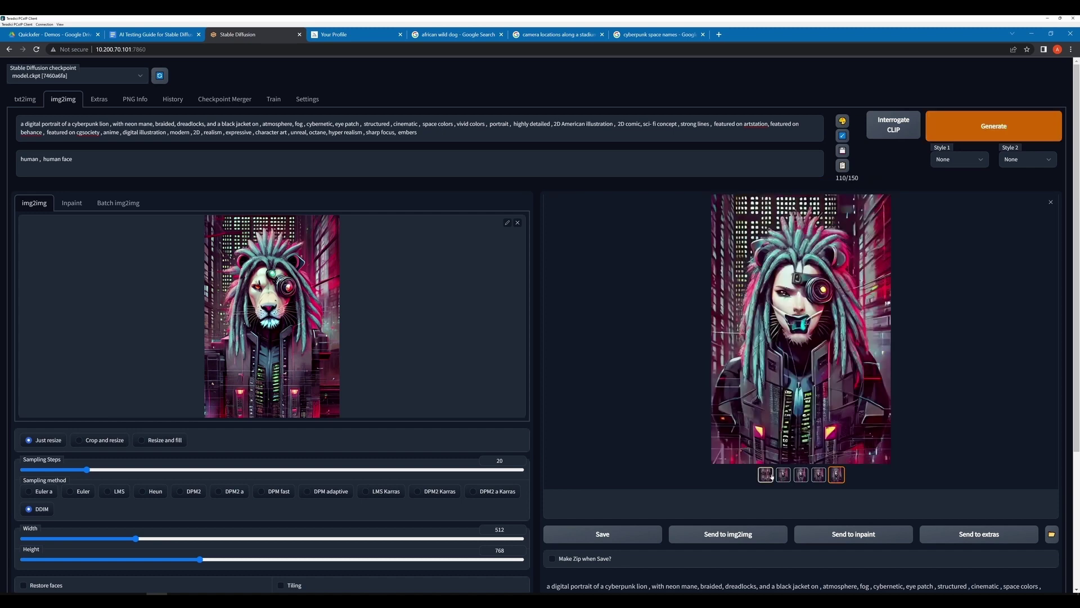
click(790, 479)
click(806, 479)
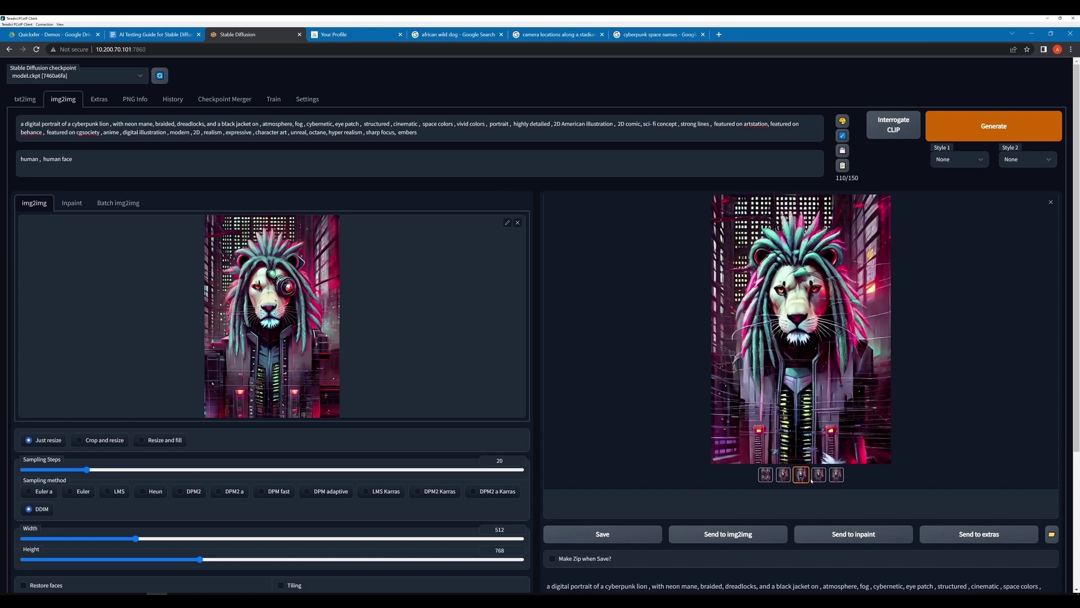
click(819, 475)
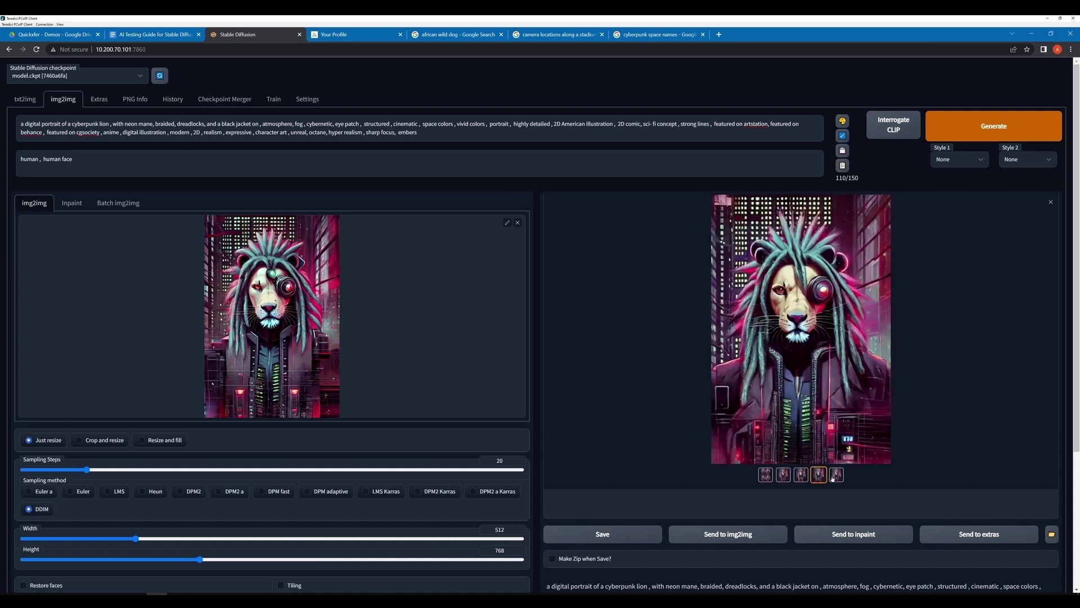
click(803, 286)
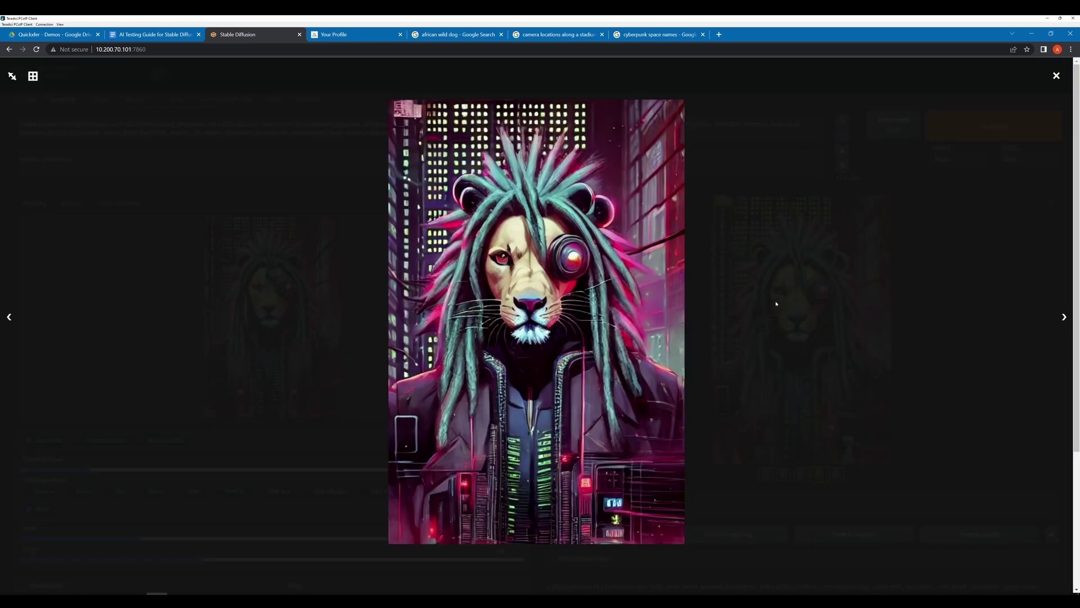
click(695, 450)
click(836, 476)
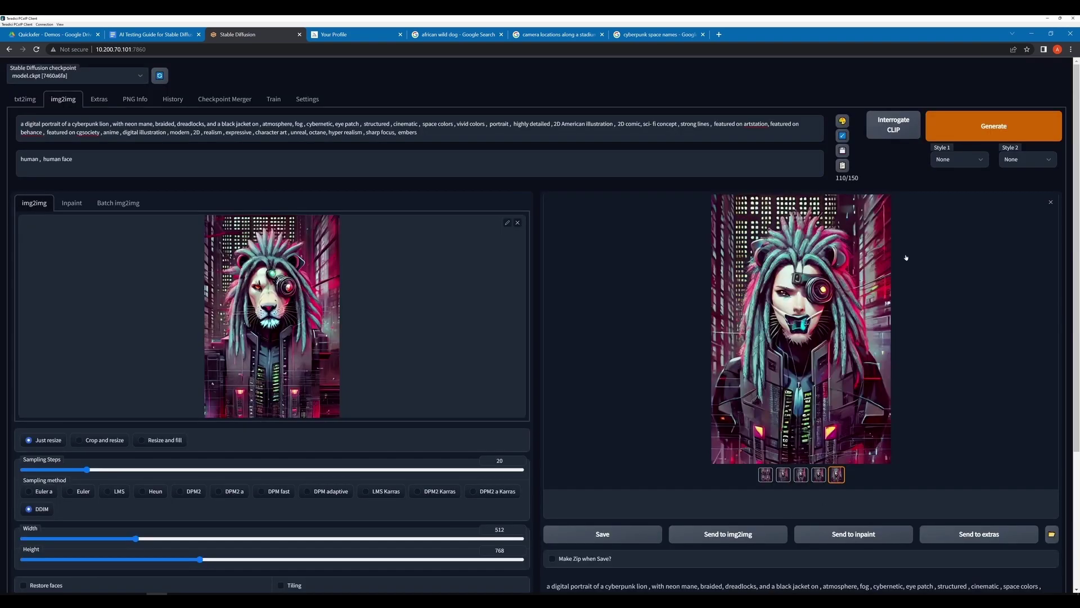
Generate a further batch with unchanged settings and view each of its four individual portraits in turn.
key(ctrl+Return)
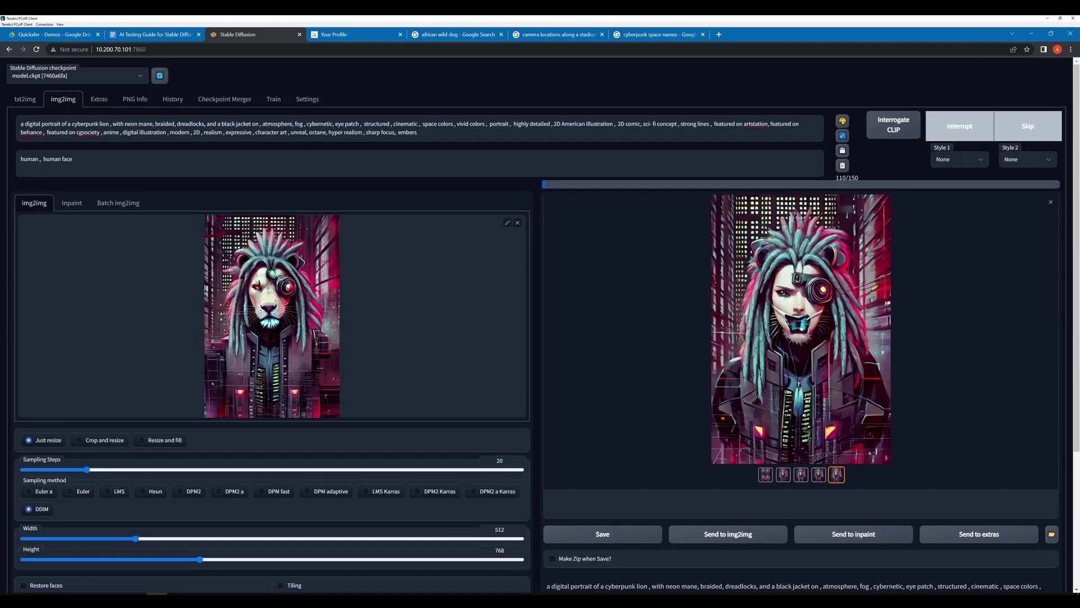
scroll(244, 365, down, 2)
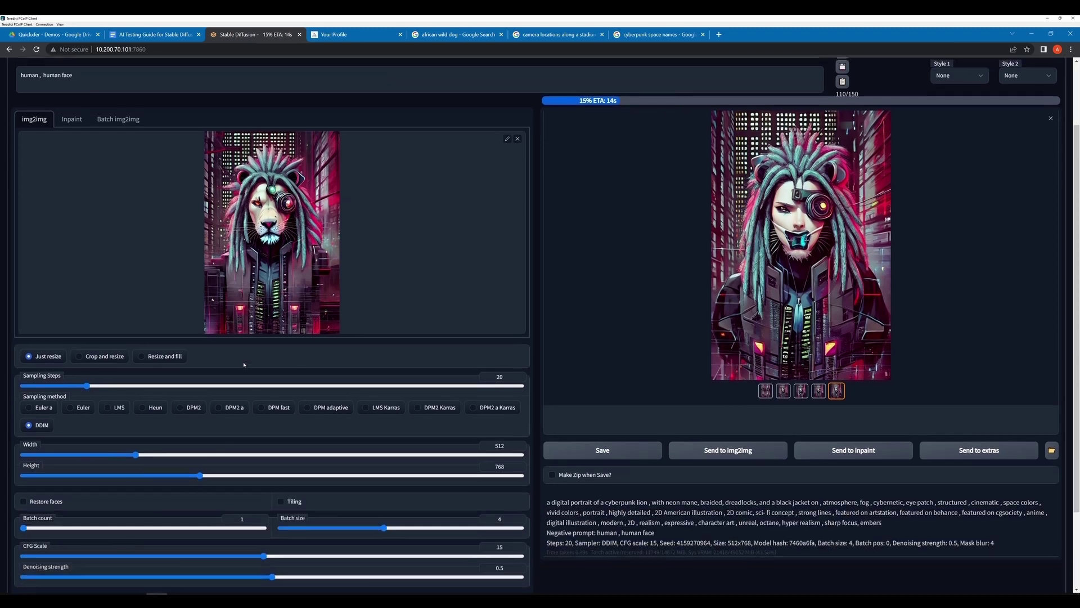
scroll(244, 365, down, 2)
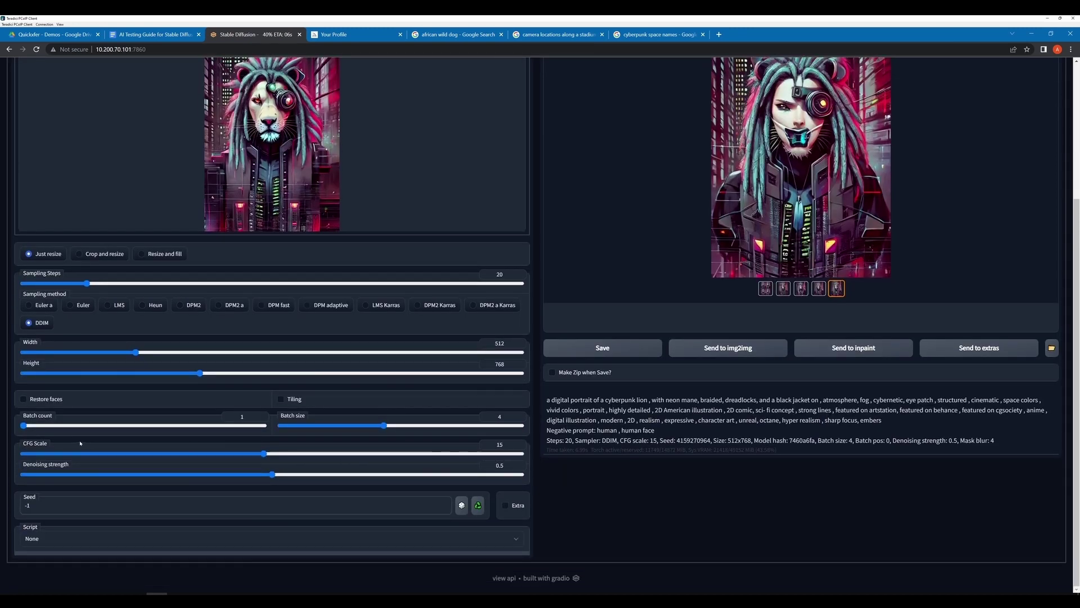
scroll(659, 303, up, 3)
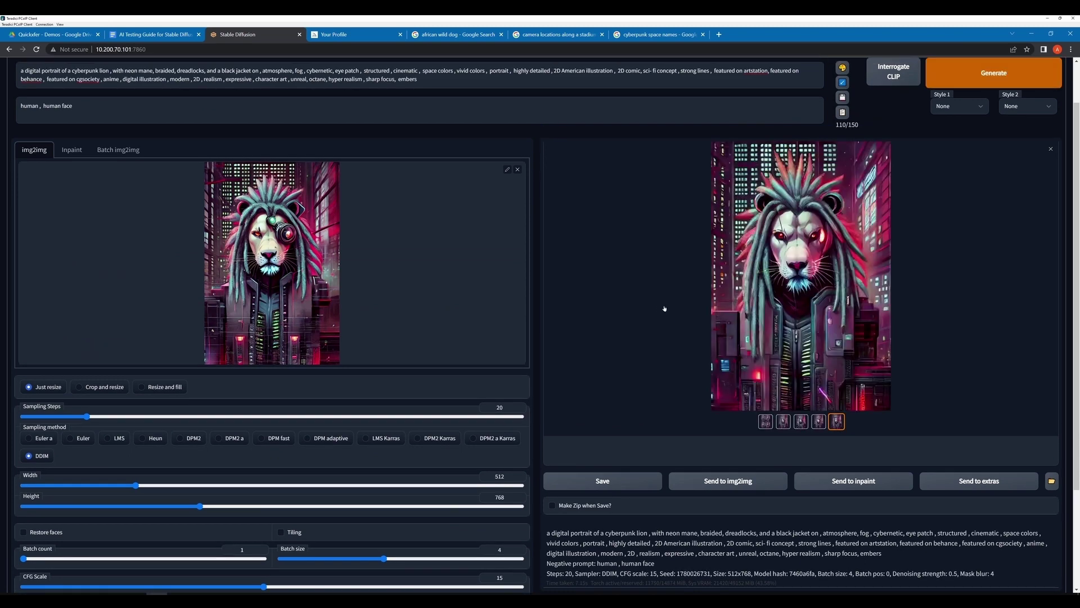
click(784, 422)
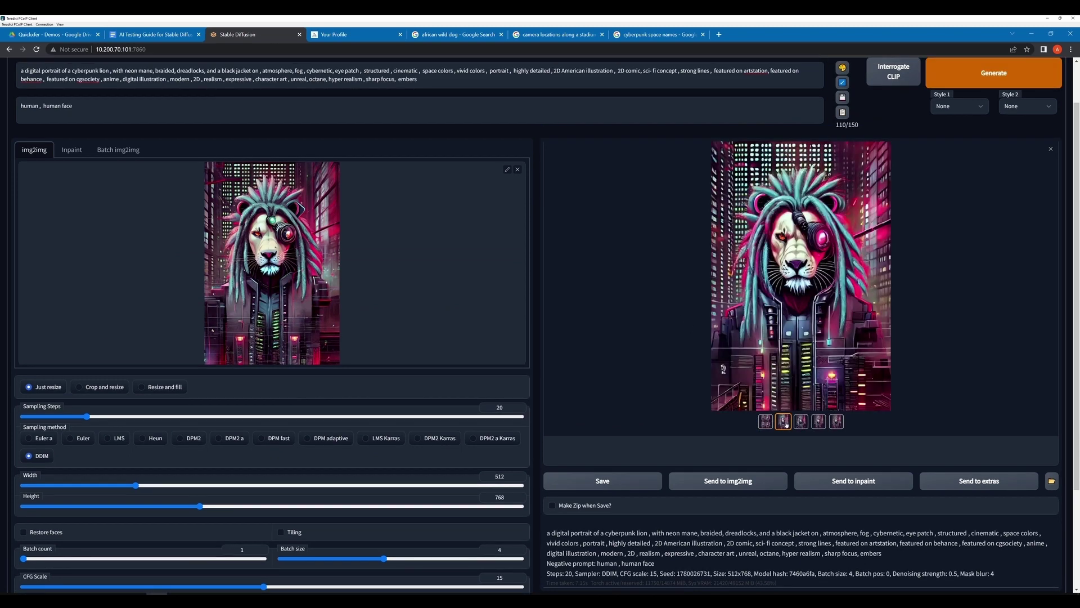
click(800, 422)
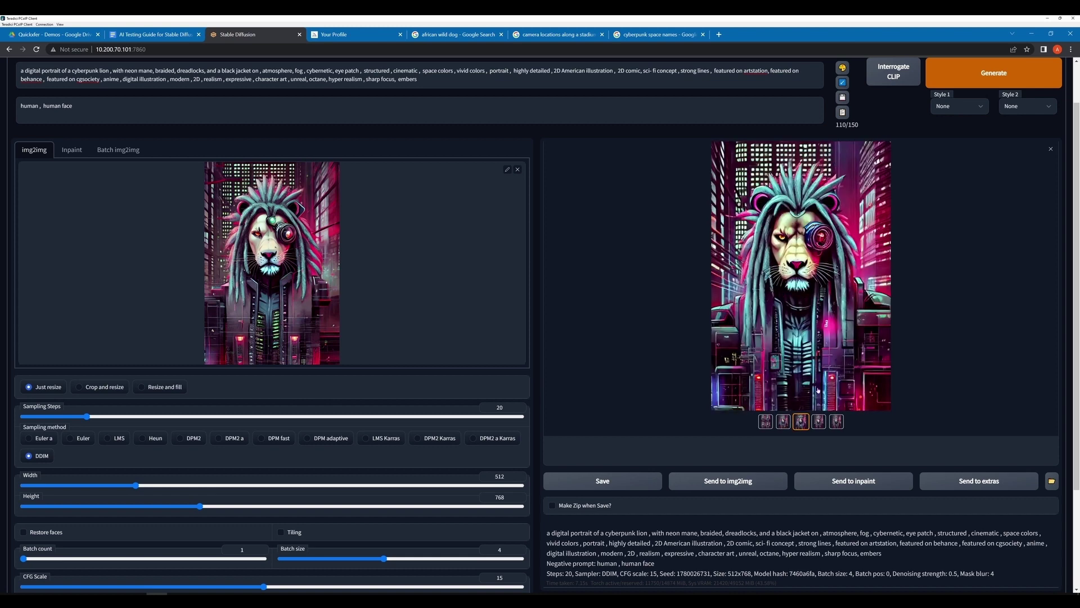
click(819, 422)
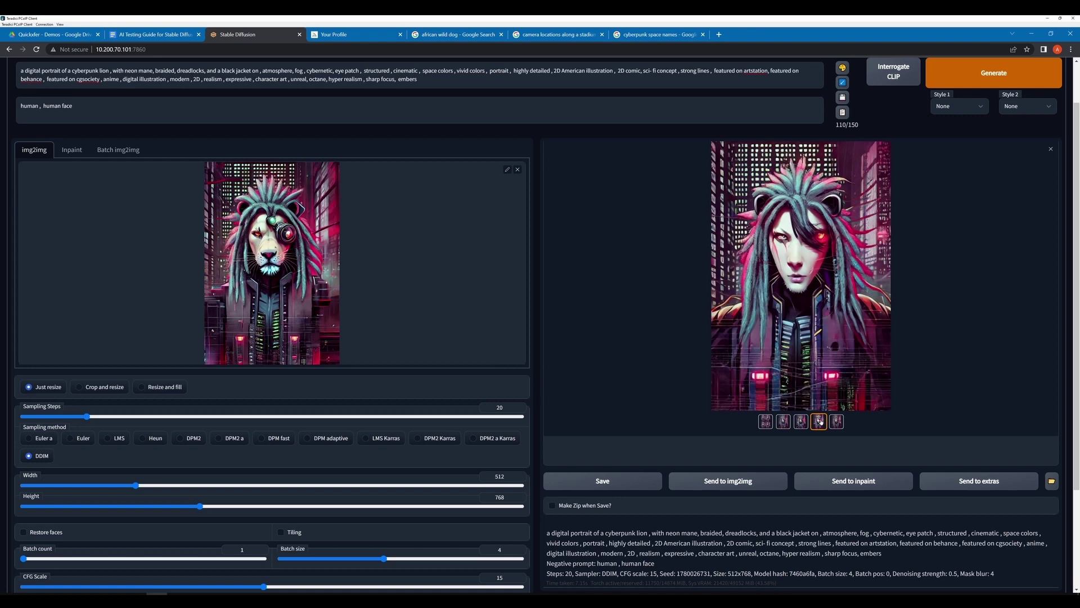
click(836, 421)
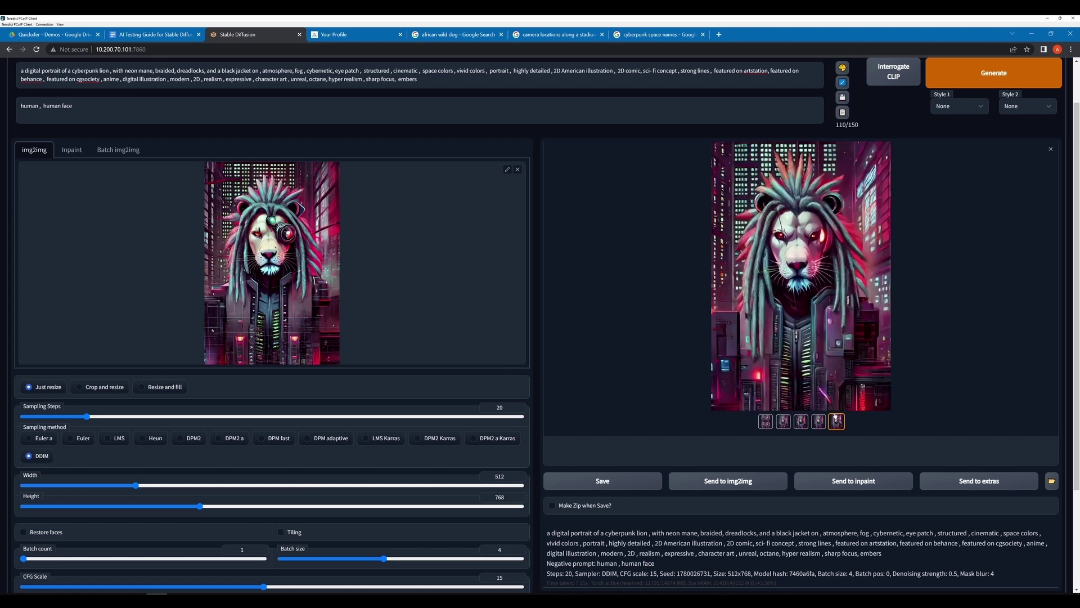
Generate a batch with denoising strength set to 0.42 and "hyper realism" wrapped in double parentheses in the prompt.
scroll(123, 307, down, 2)
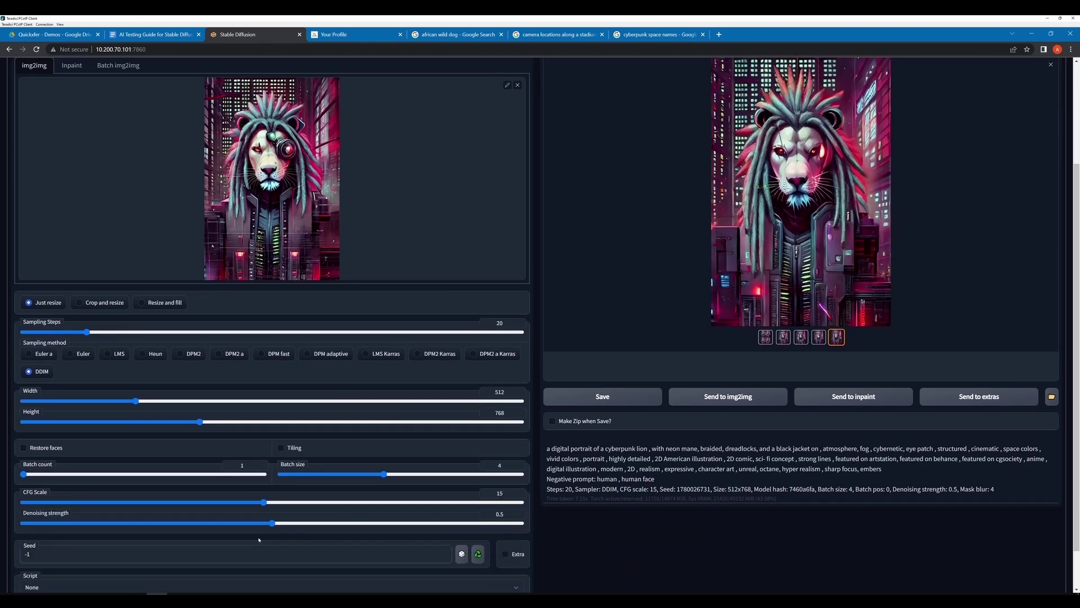
click(243, 523)
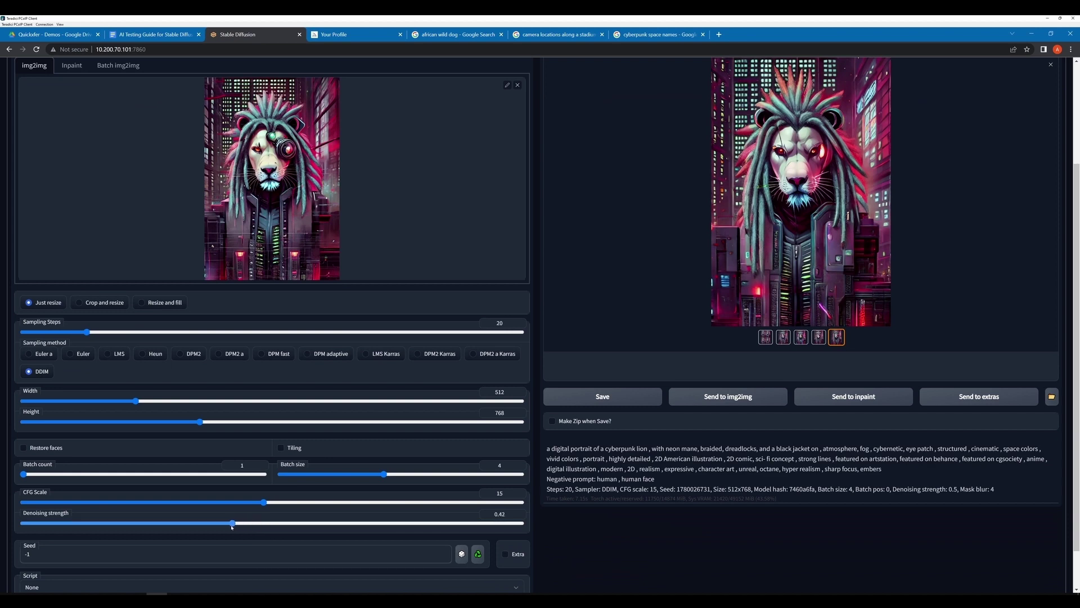
scroll(364, 427, up, 3)
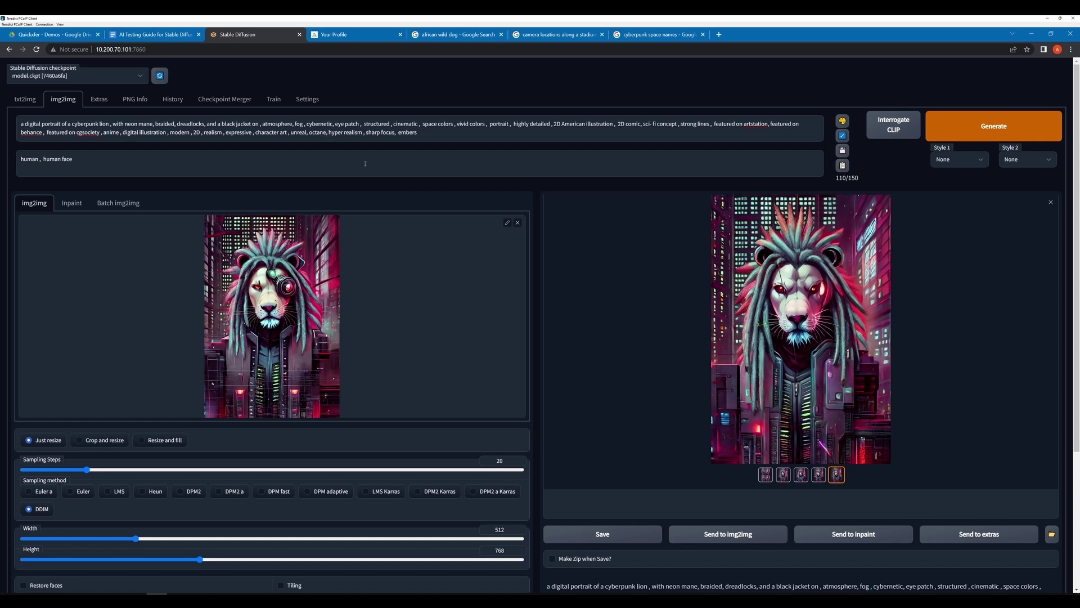
text((()
key(Right)
key(Right)
text()))
key(ctrl+Return)
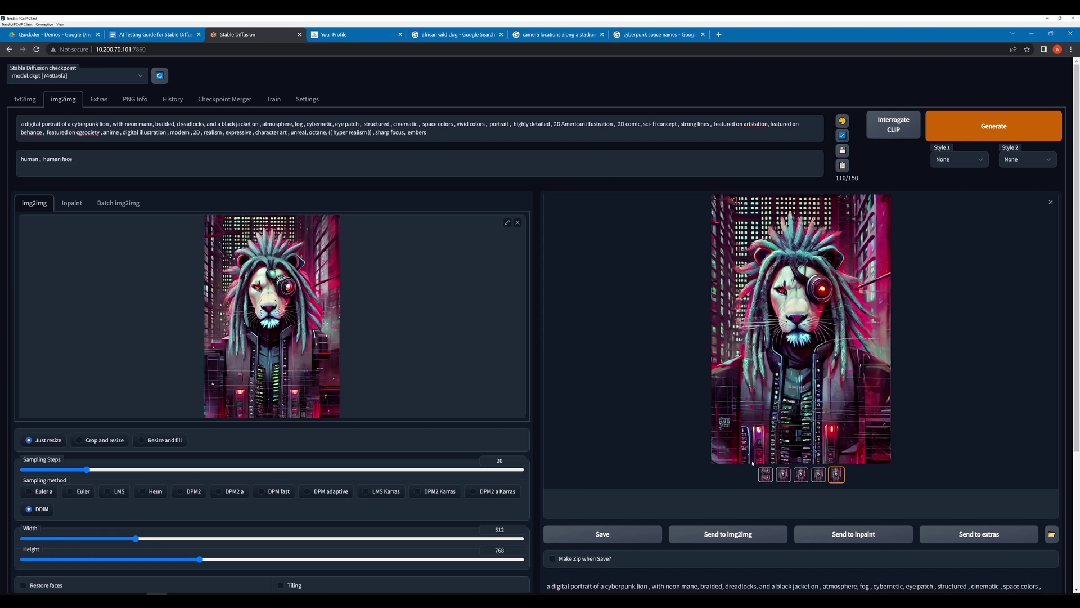
Compare the portraits of the new batch, inspecting the fourth and third ones enlarged.
click(713, 413)
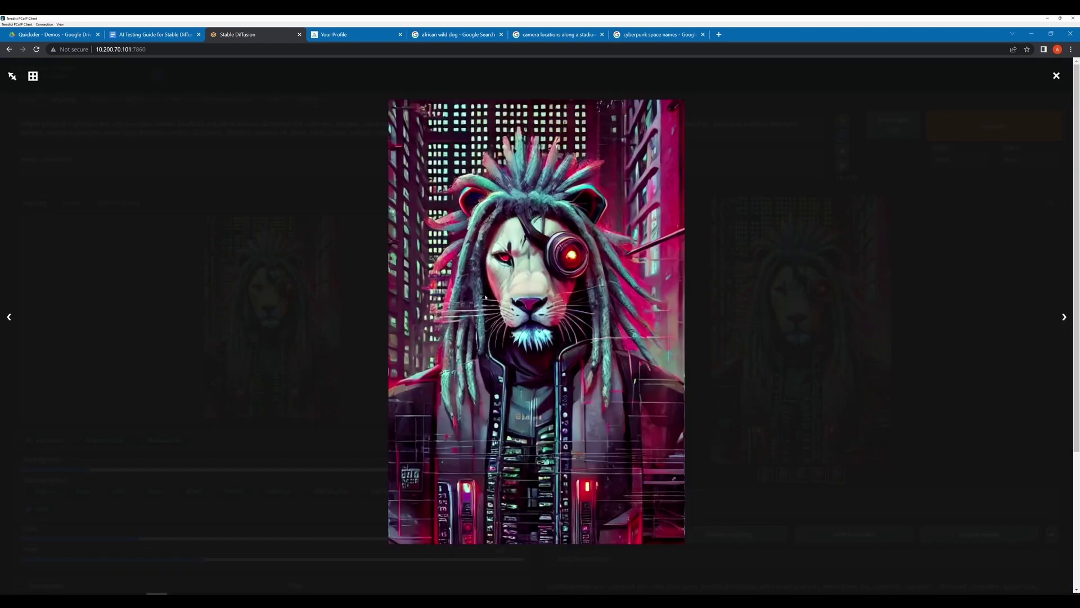
click(830, 512)
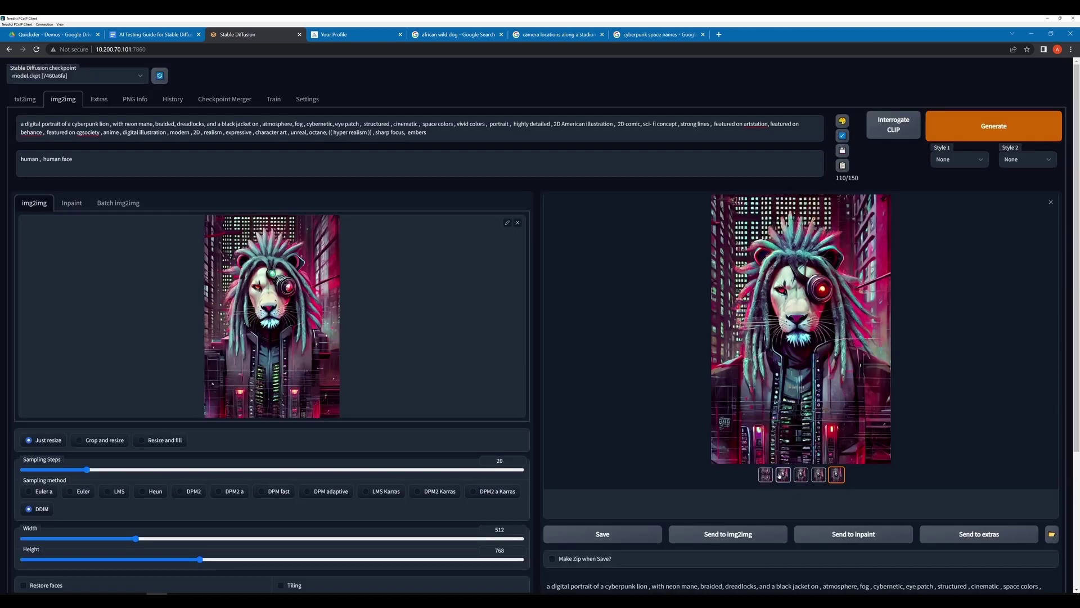
click(802, 475)
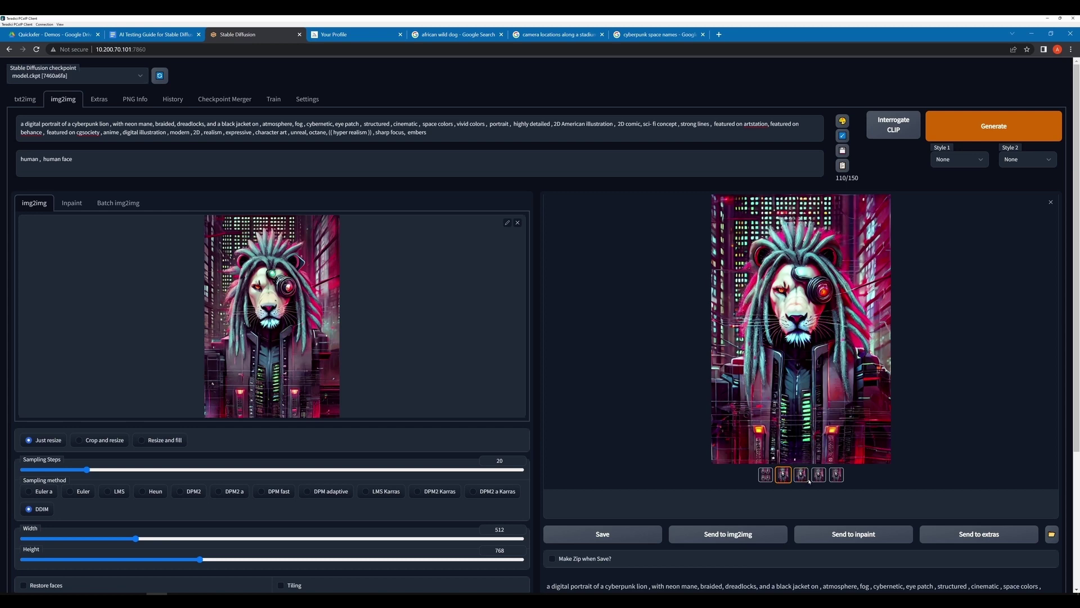
click(834, 480)
click(819, 476)
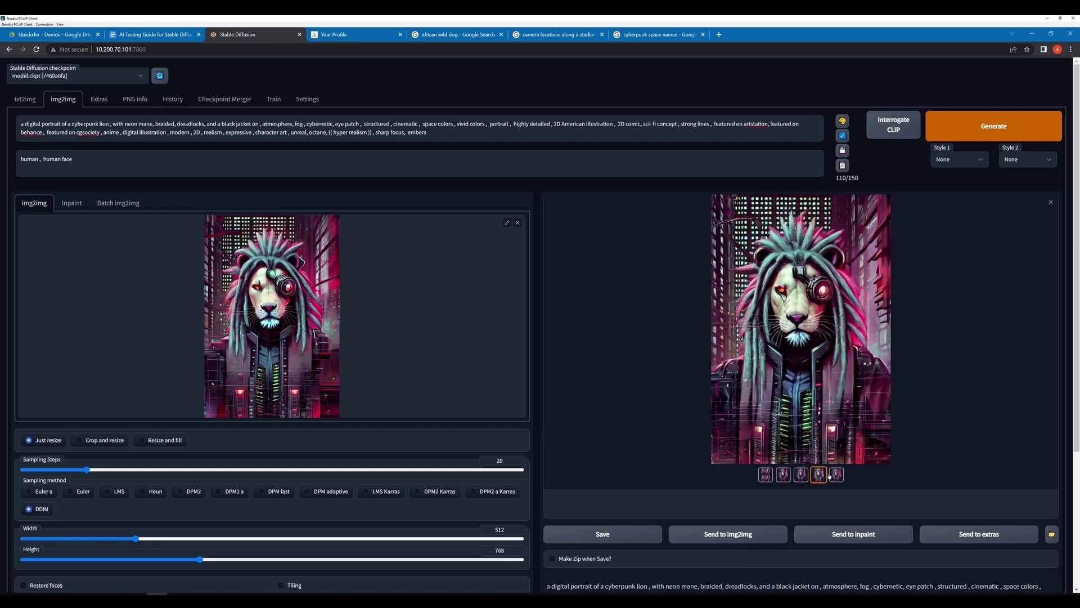
click(815, 358)
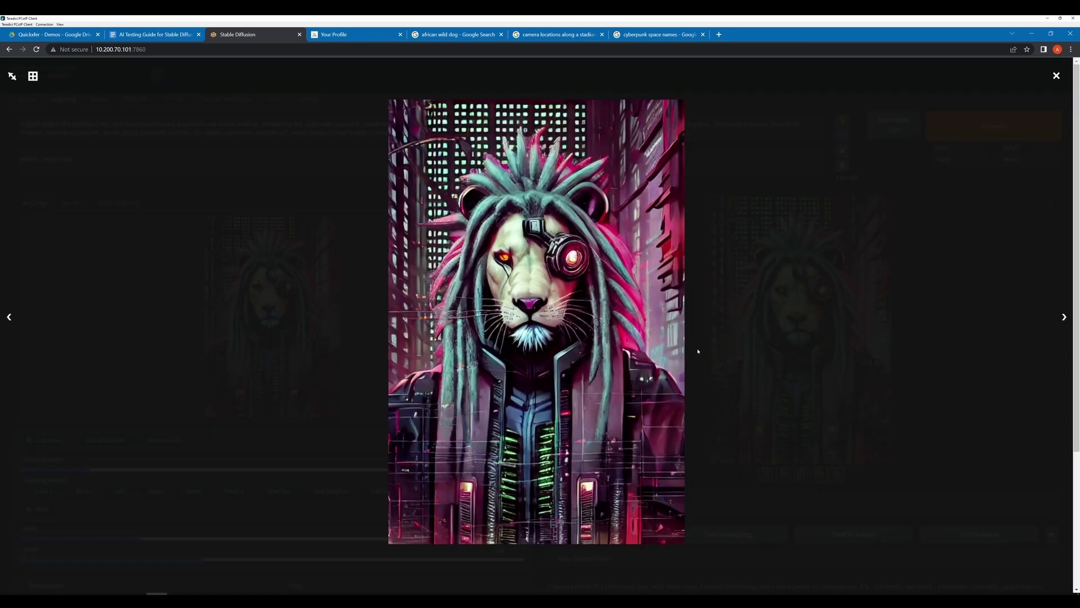
click(795, 230)
Generate another batch with the emphasized prompt and compare its four portraits, enlarging the third and the first.
key(ctrl+Return)
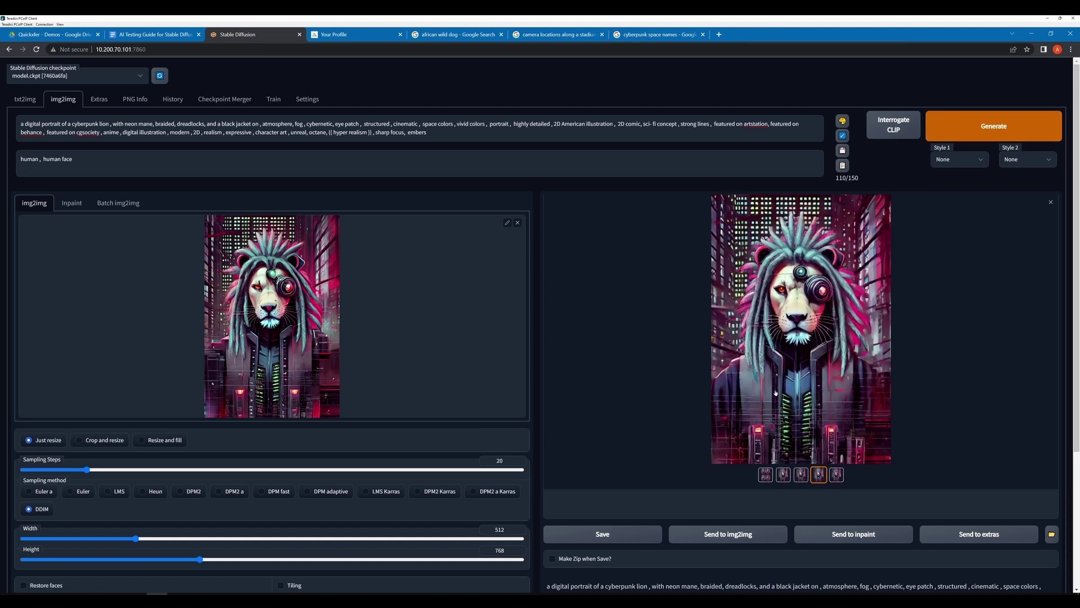
click(774, 320)
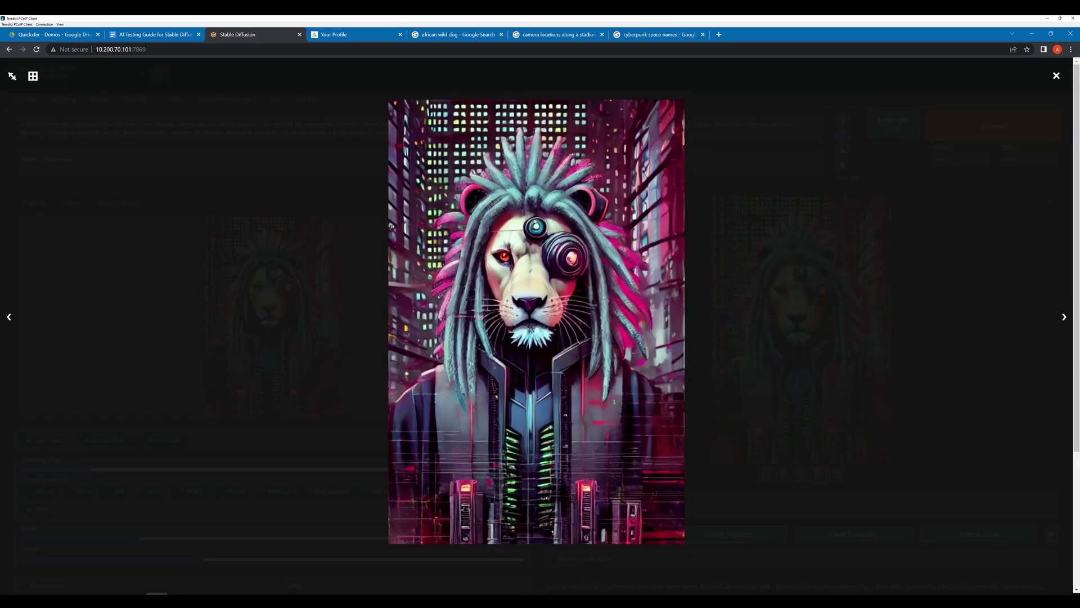
click(836, 358)
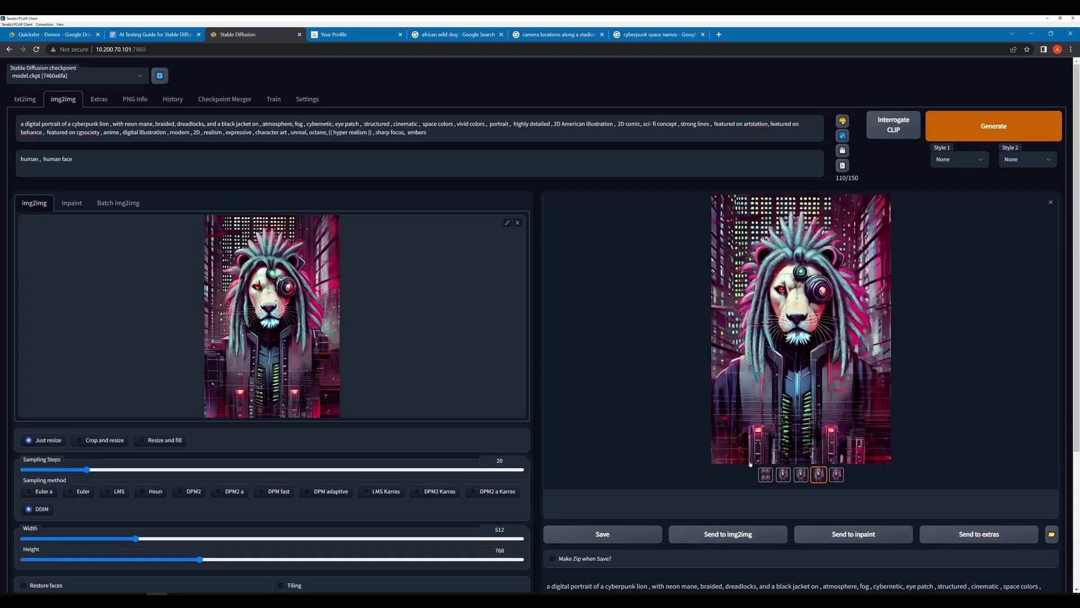
click(784, 476)
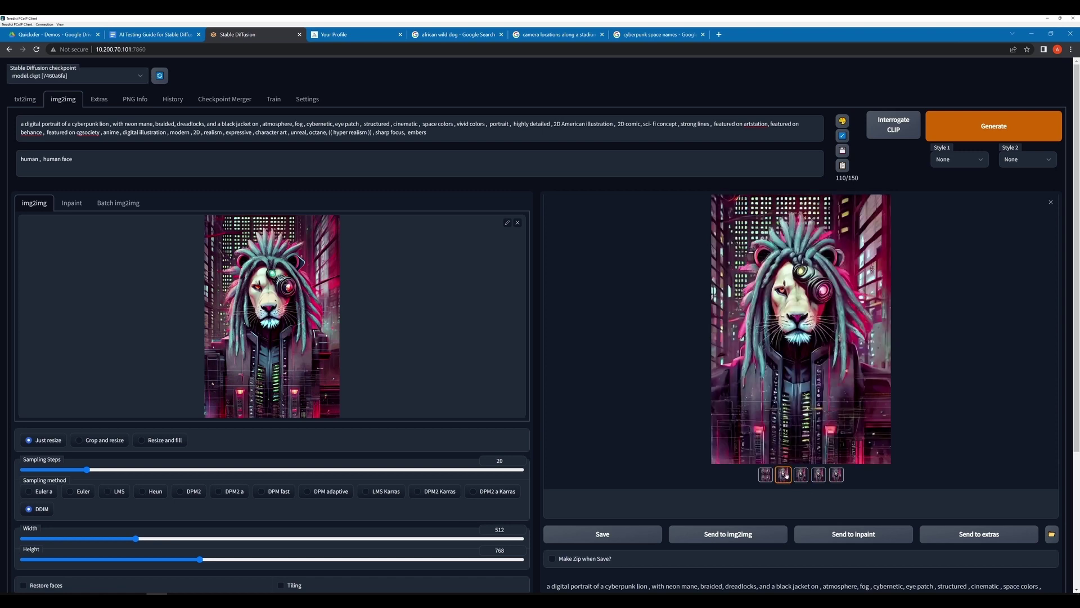
click(793, 338)
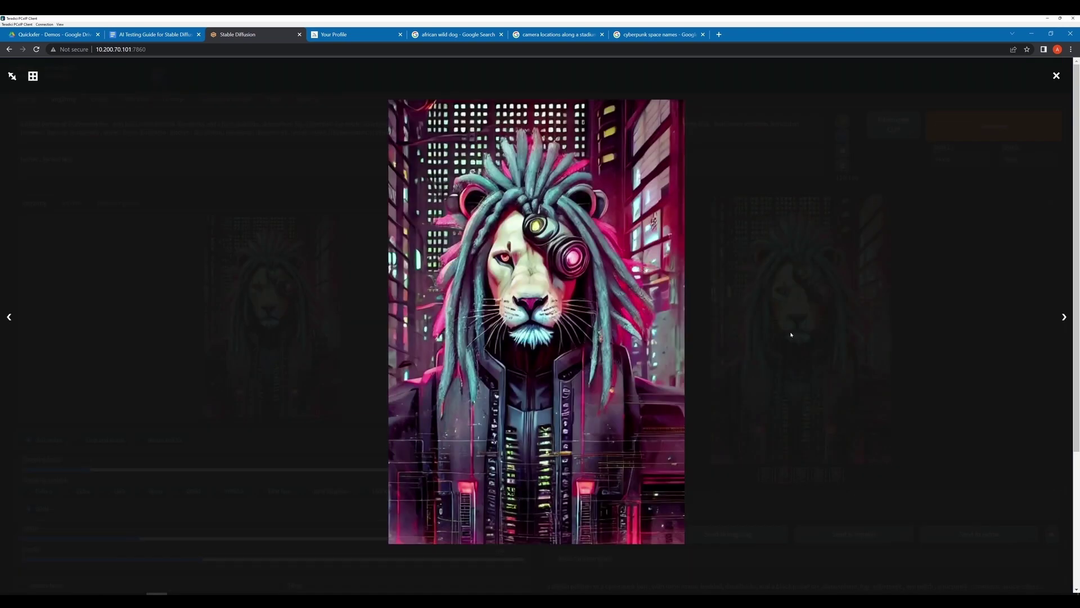
click(798, 364)
click(801, 475)
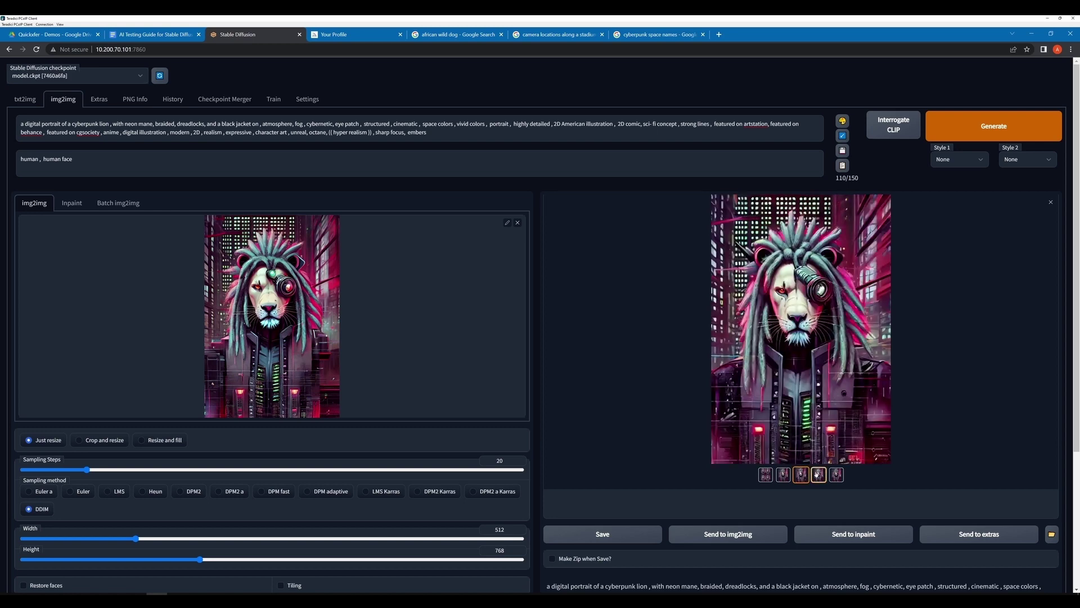
click(816, 476)
click(832, 476)
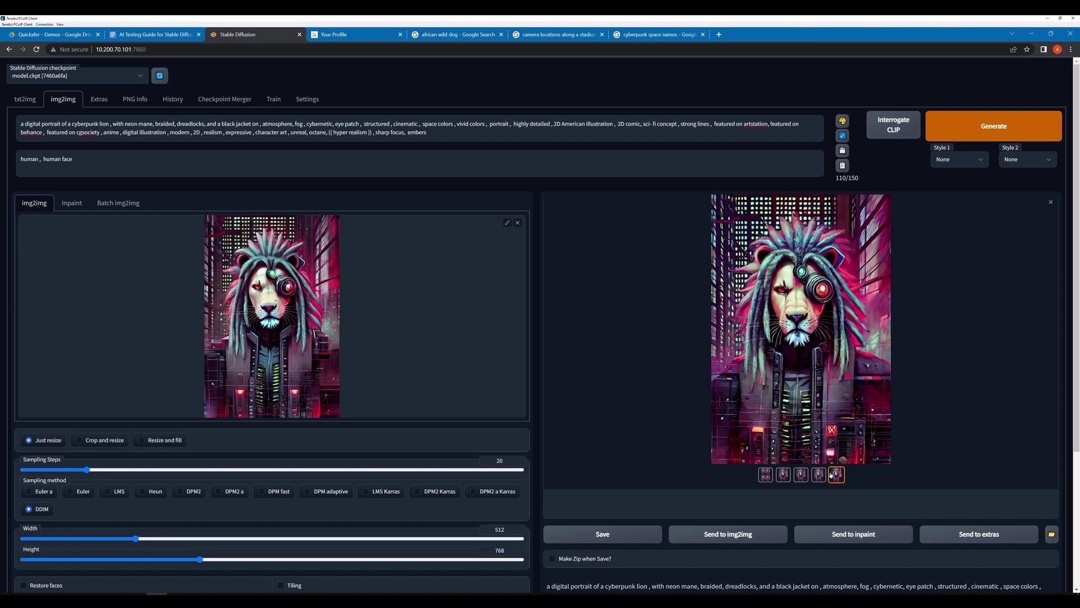
Recheck the third and fourth portraits, then feed the fourth back as the img2img source and generate a batch from it.
click(819, 475)
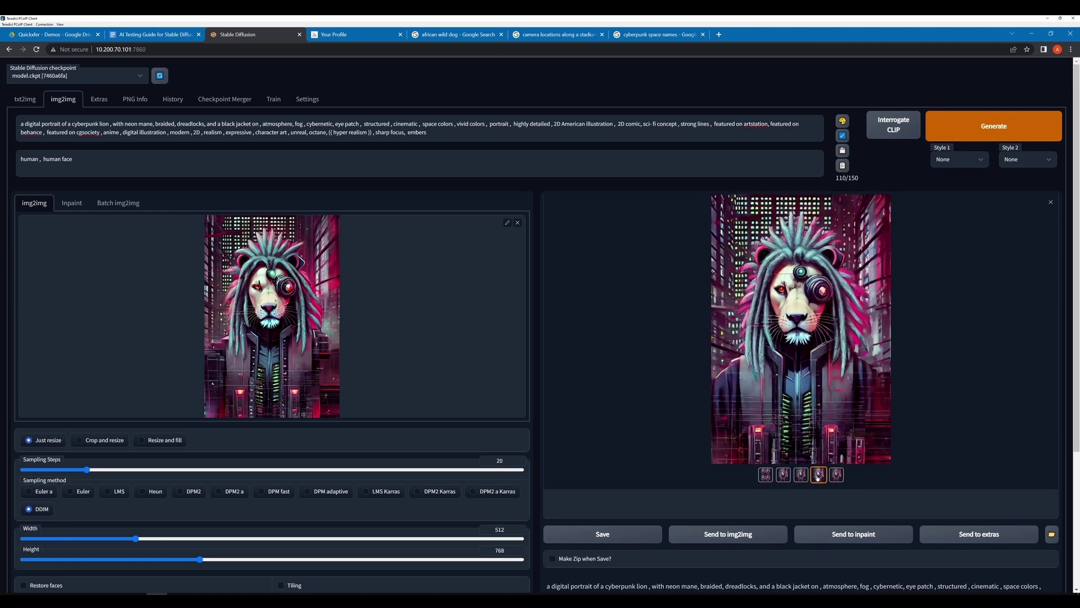
click(836, 475)
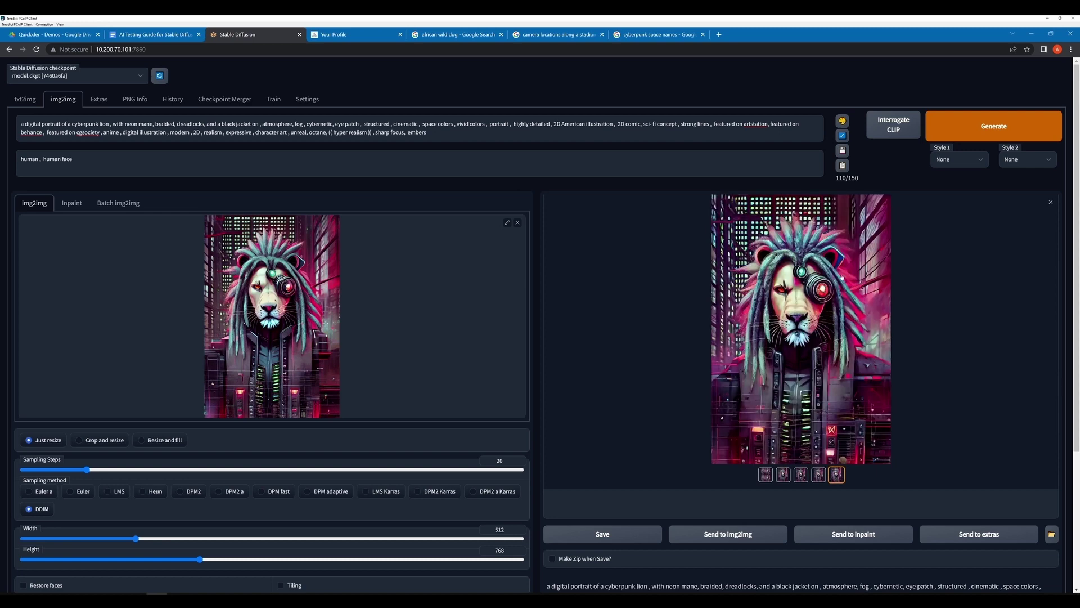
click(738, 541)
click(931, 138)
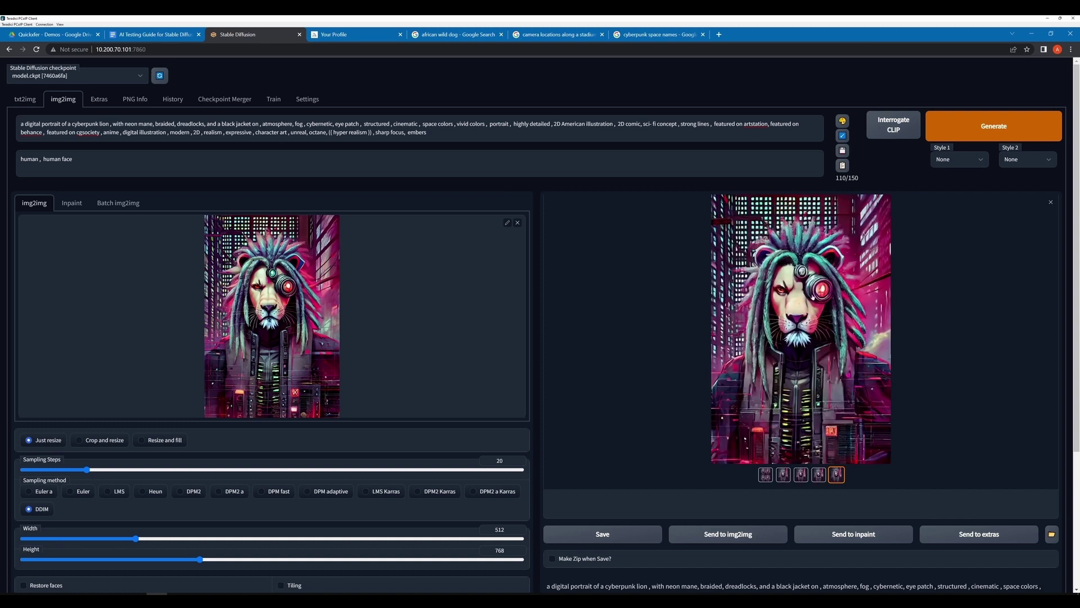
View each of the four portraits made from the new source, then generate another batch from that same source.
click(783, 474)
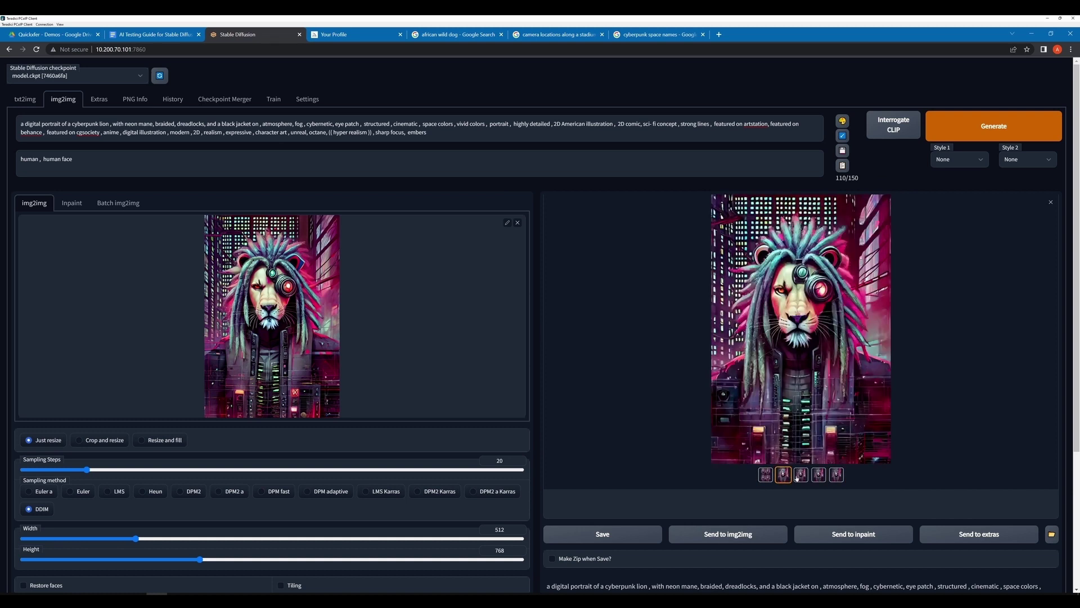
click(799, 476)
click(820, 476)
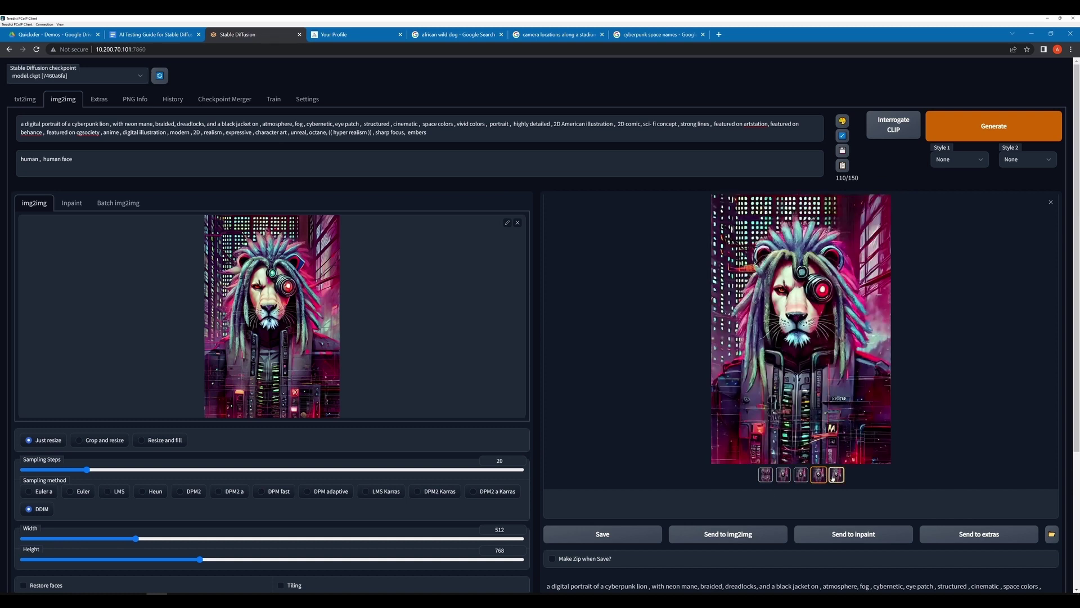
click(835, 477)
click(1010, 121)
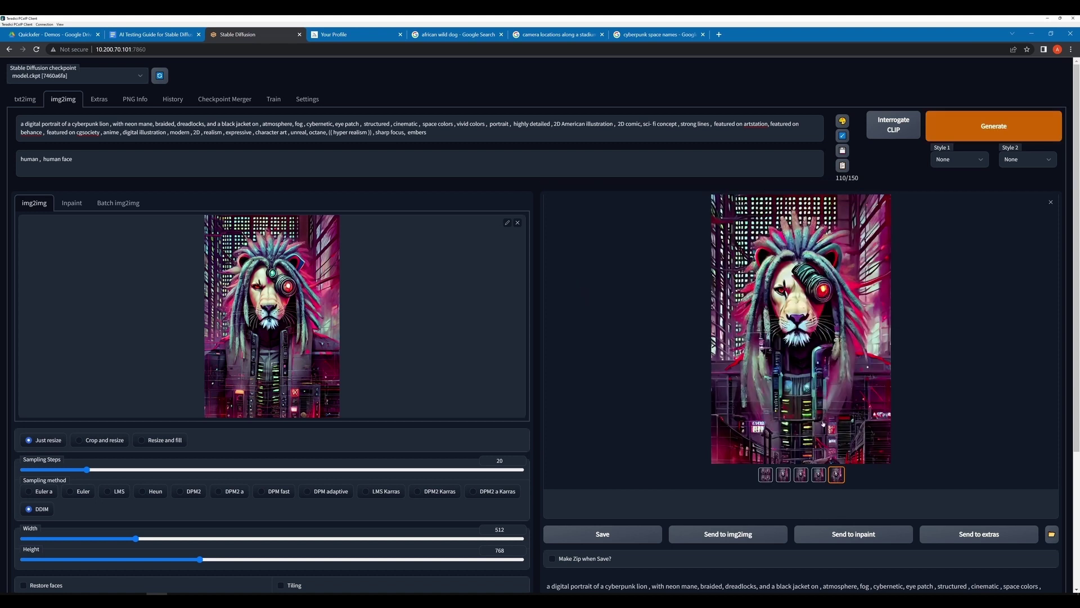
Compare the four portraits of the current batch and generate another batch from the same source.
click(785, 476)
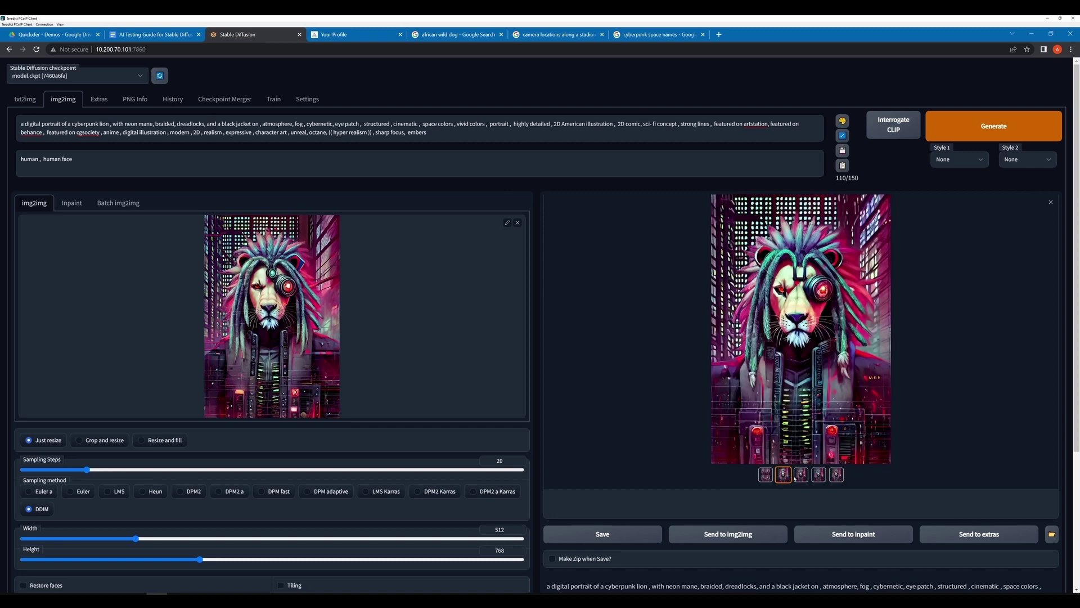
click(801, 478)
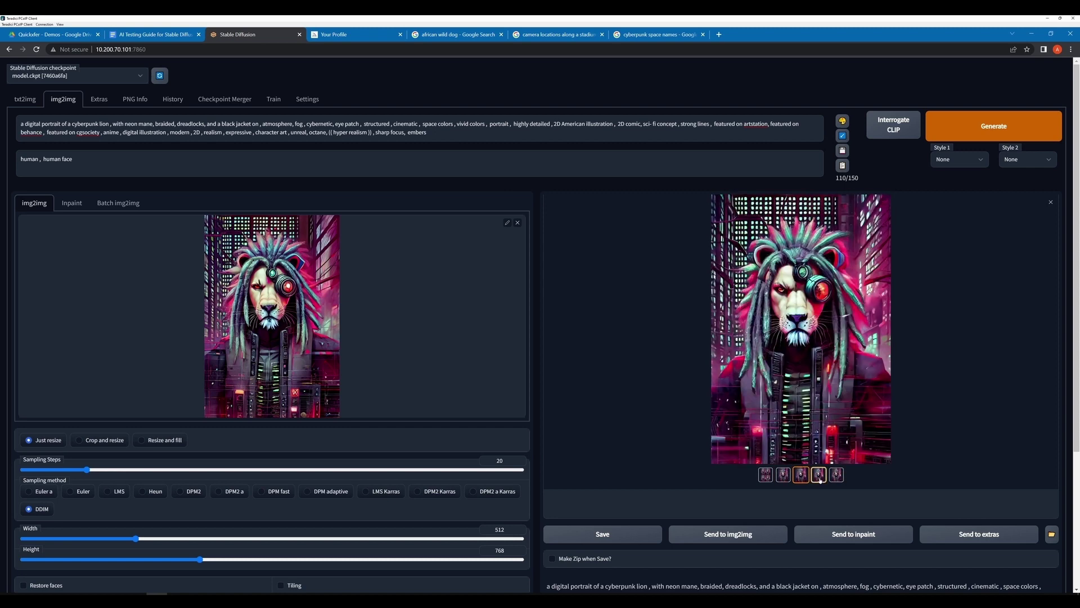
click(820, 478)
click(836, 476)
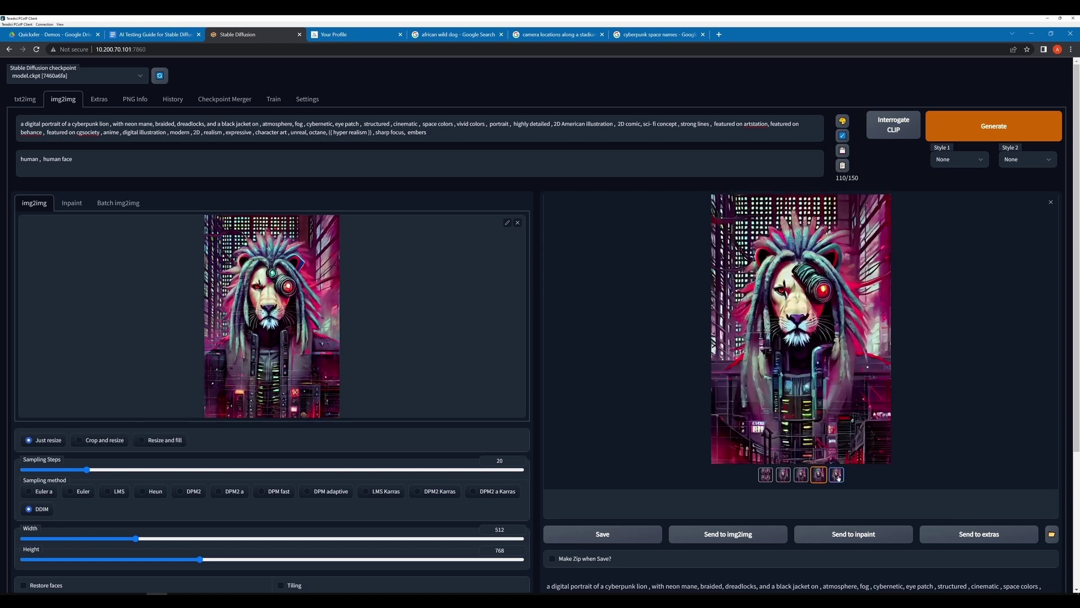
click(953, 129)
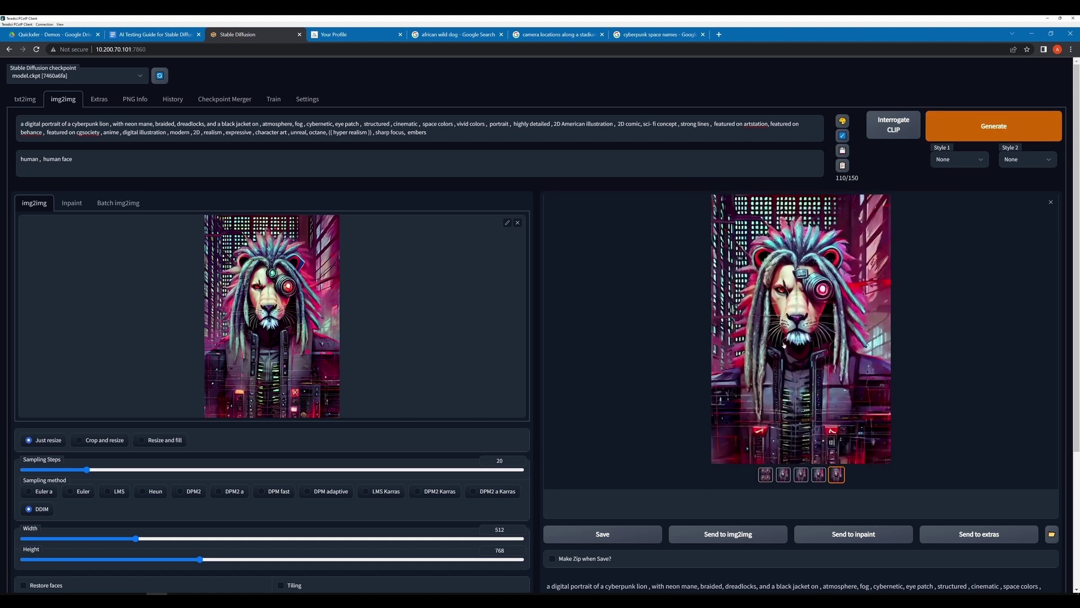
Check the second, third and fourth portraits of the fresh batch, then generate a replacement batch.
click(801, 474)
click(817, 474)
click(836, 472)
click(935, 137)
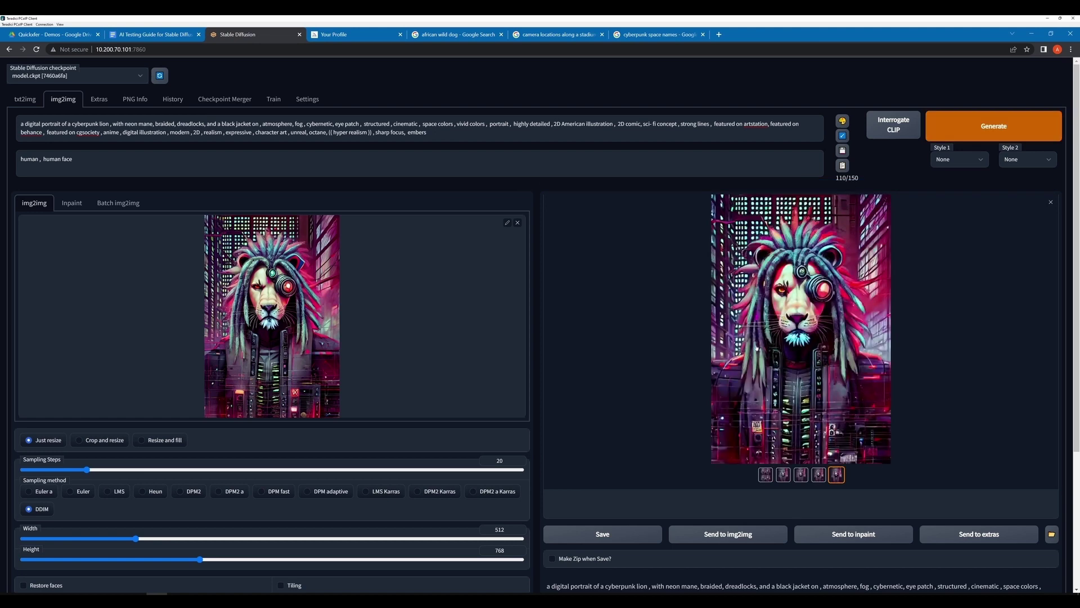
View all four regenerated portraits one by one and rerun img2img with the same prompt and source.
click(781, 478)
click(805, 479)
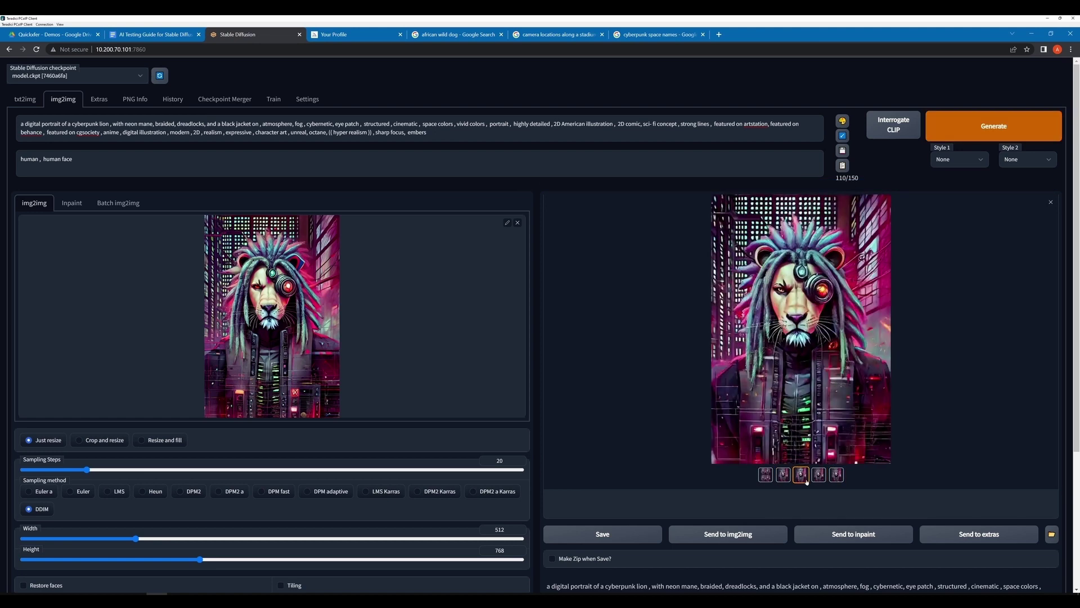
click(820, 475)
click(836, 475)
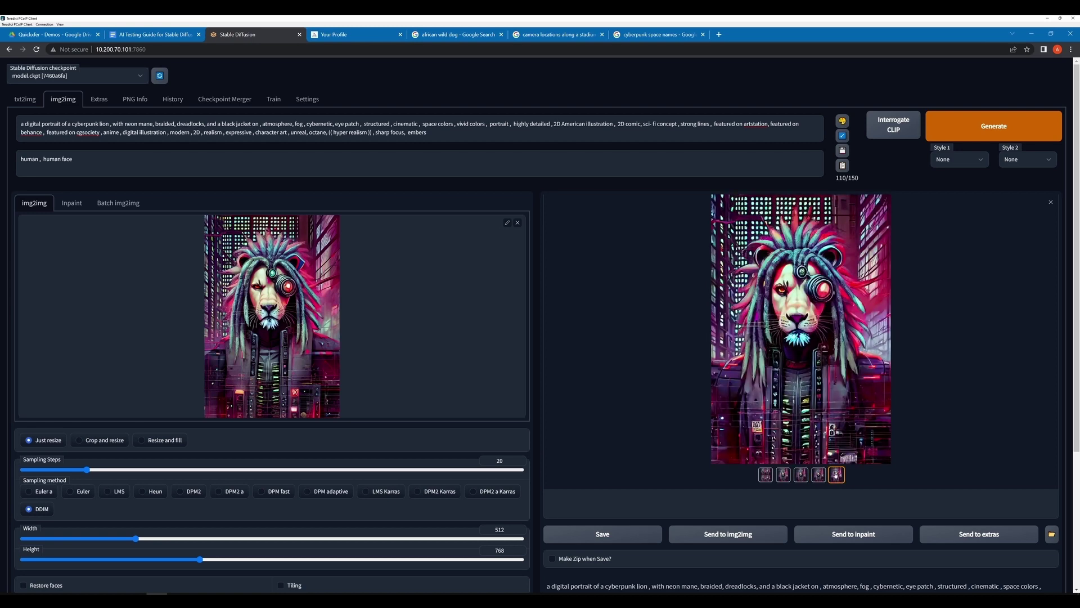
key(ctrl+Return)
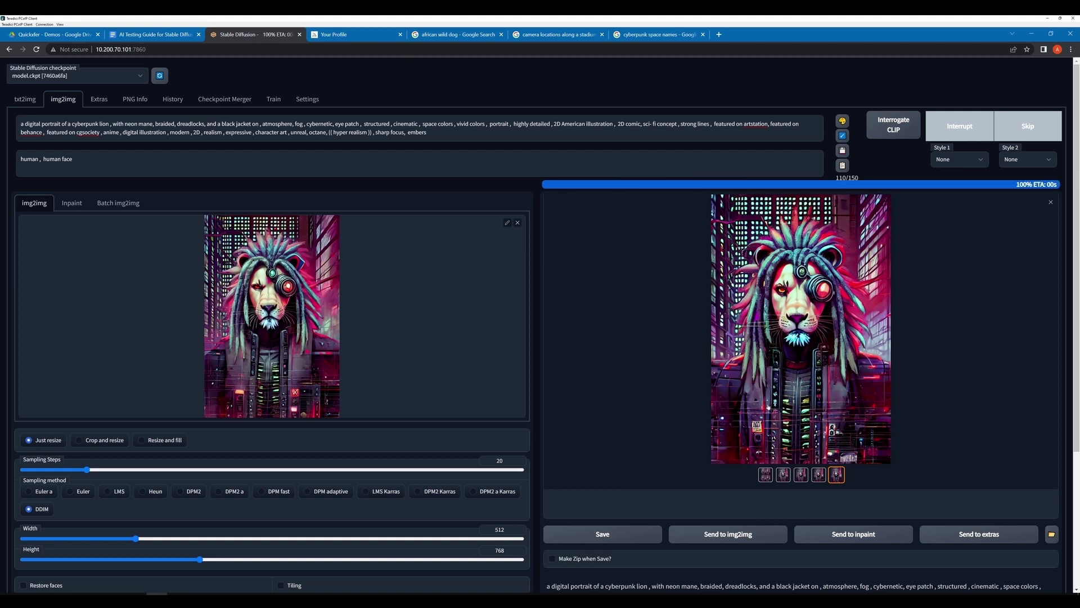
Go through the four new lion variations in order, then generate once more with the same settings.
click(784, 475)
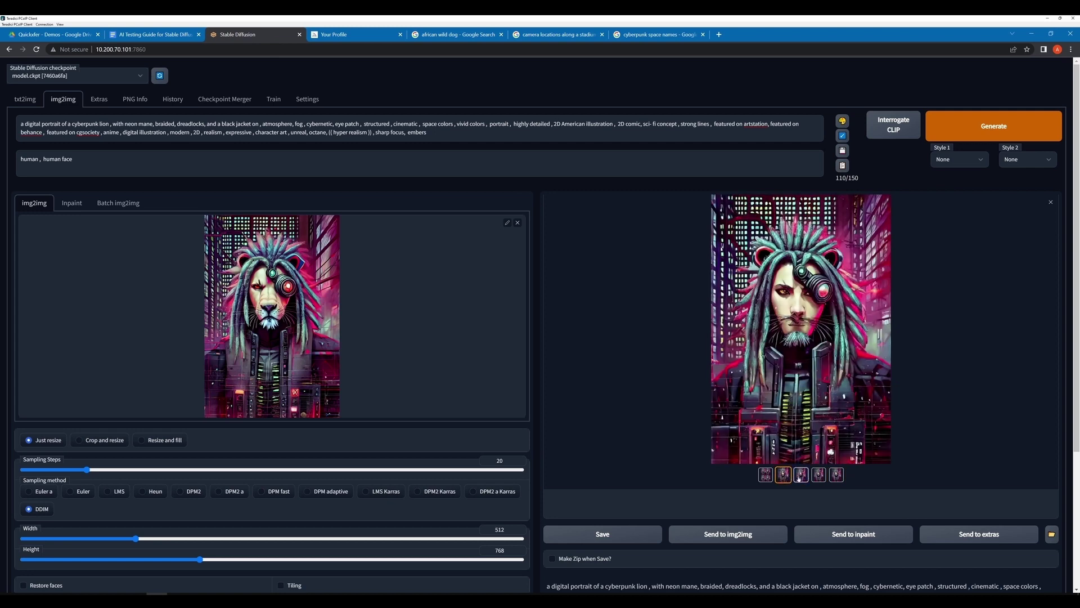
click(800, 477)
click(815, 476)
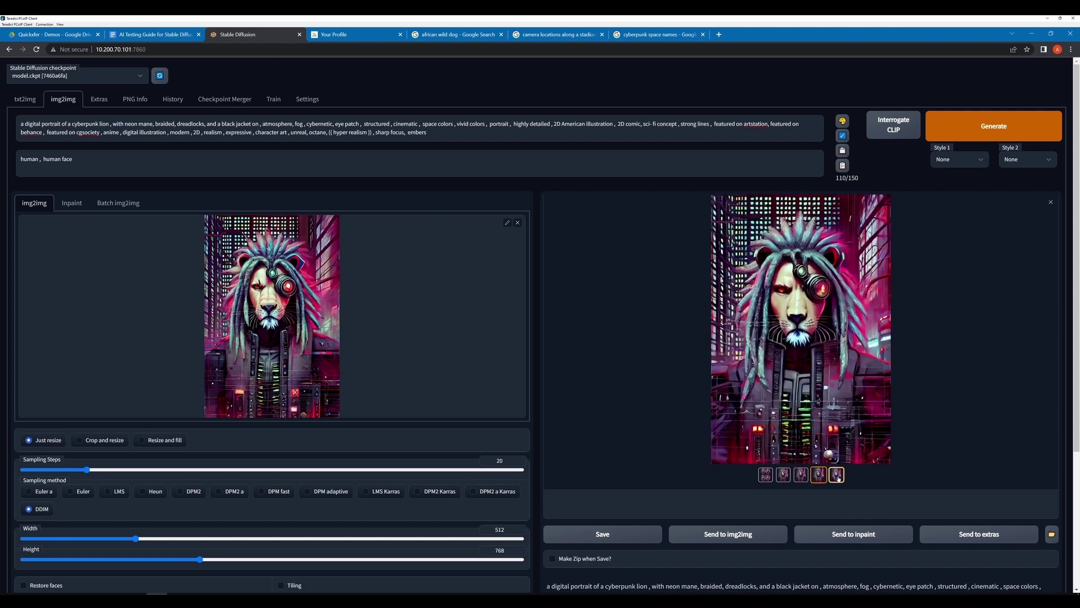
click(837, 475)
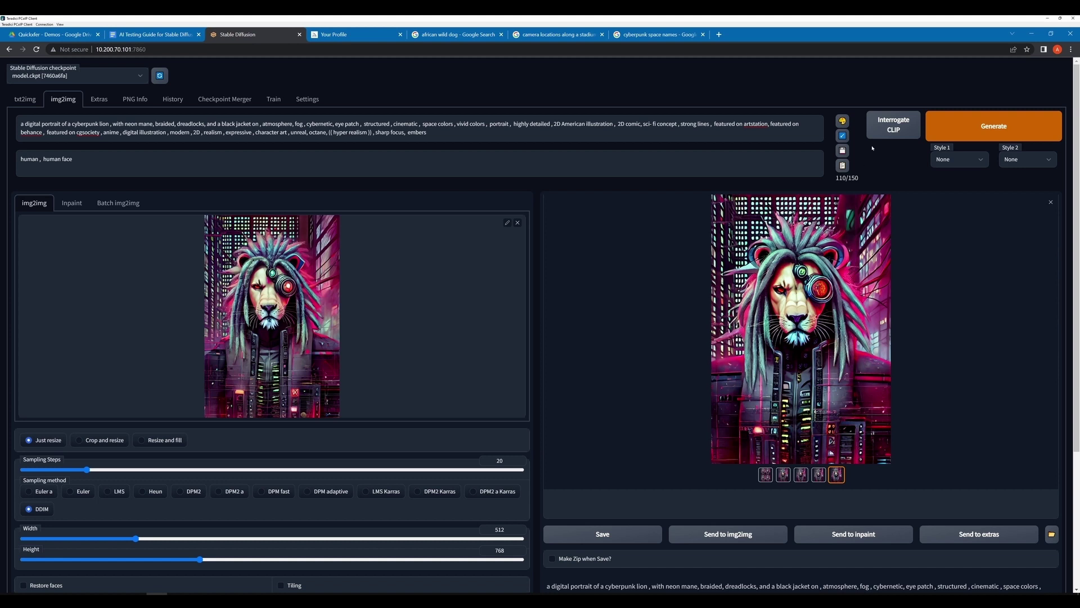
click(969, 126)
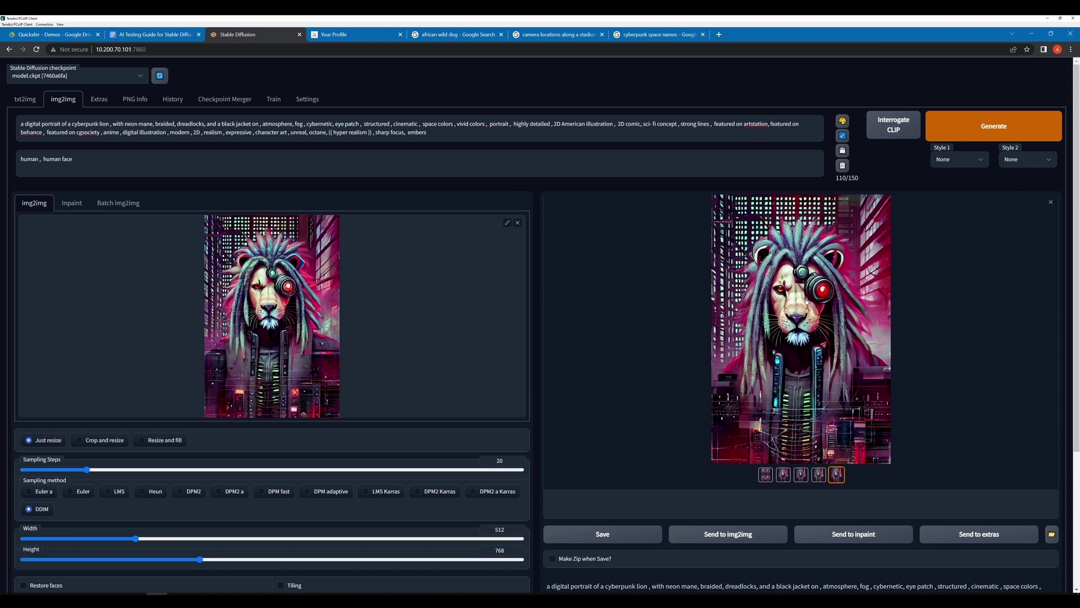
Inspect the newest batch, enlarging the fourth and third portraits and viewing the first two in the gallery.
click(759, 351)
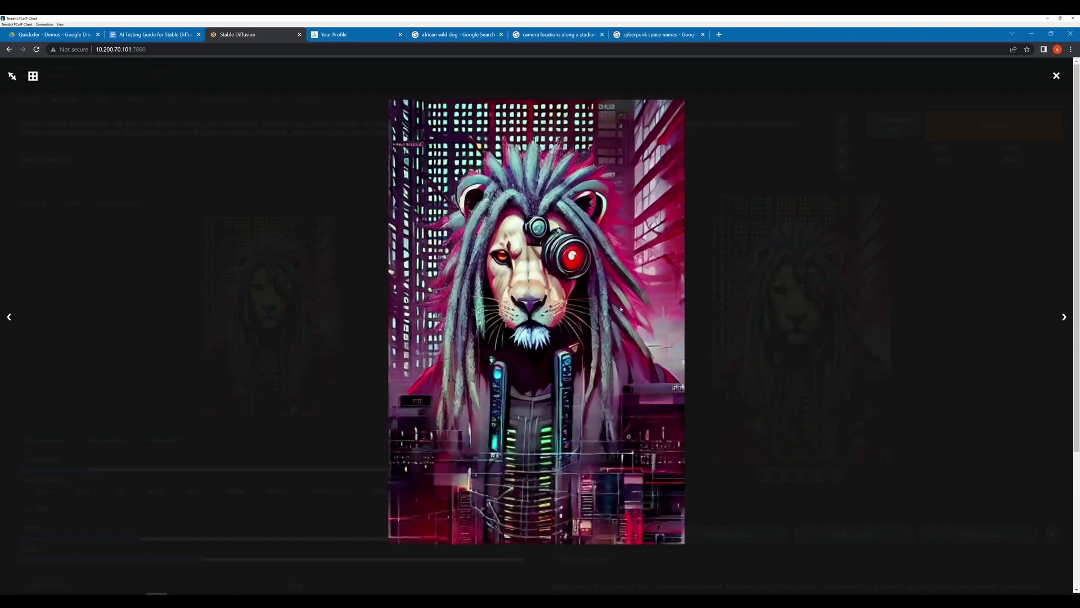
click(790, 368)
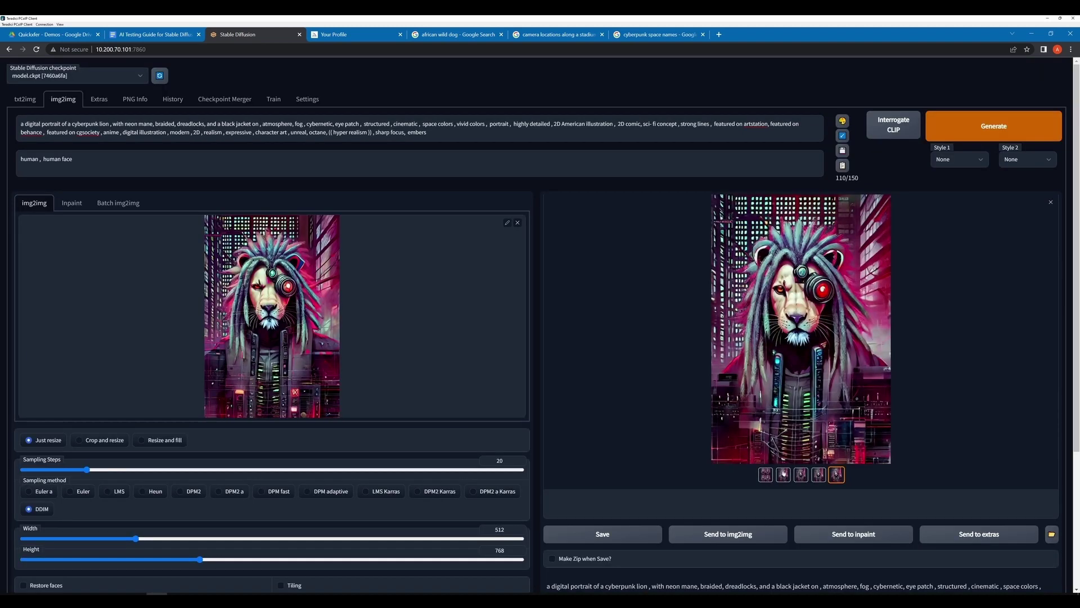
click(783, 475)
click(800, 475)
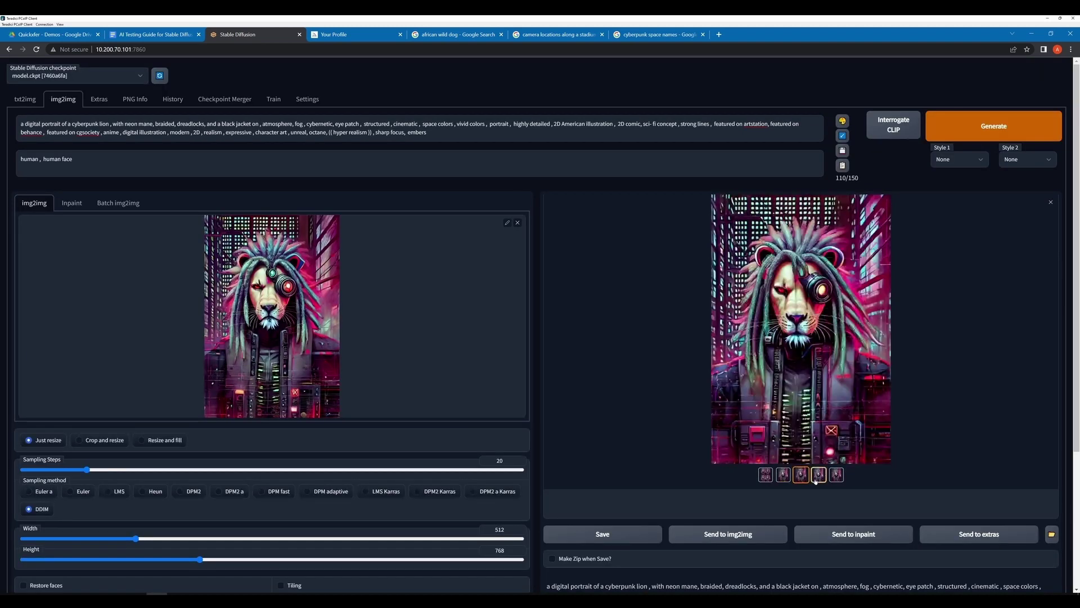
click(818, 475)
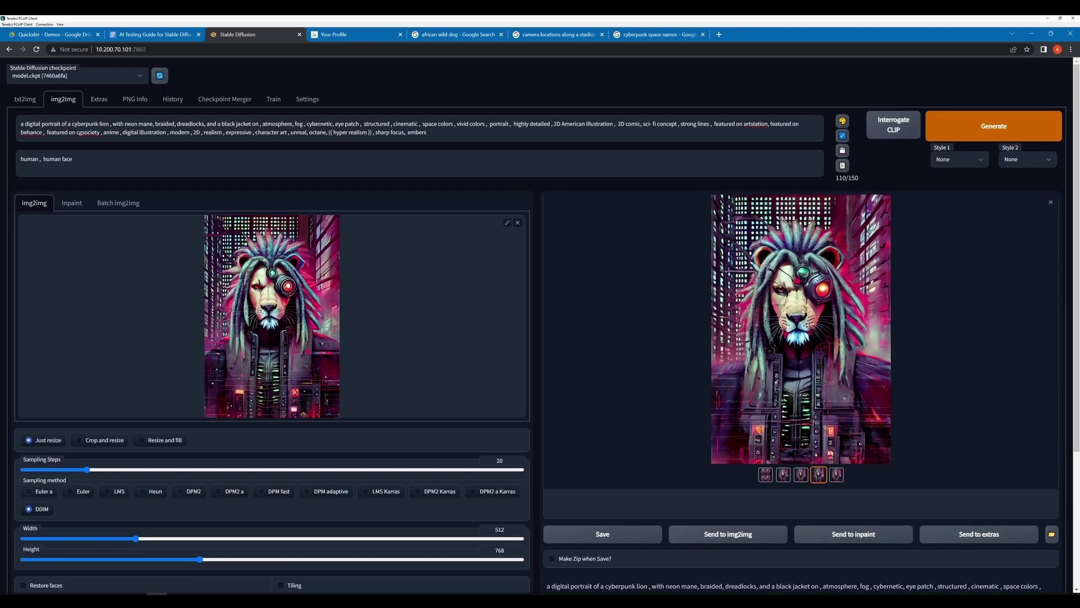
click(821, 380)
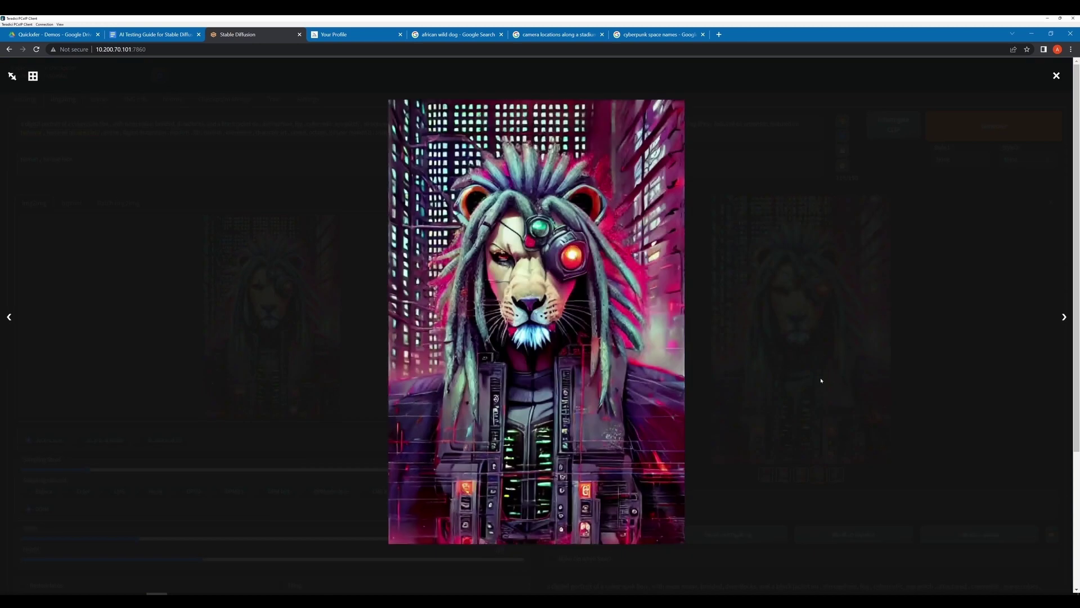
click(765, 356)
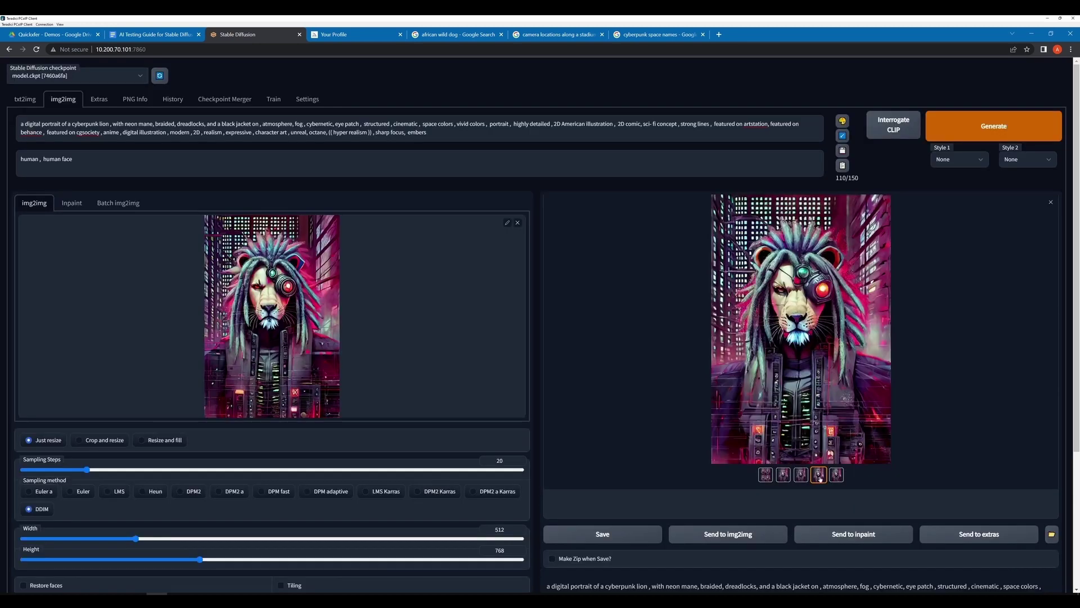
Recheck the fourth portrait against the third, then feed the third back as the img2img source and generate a batch from it.
click(837, 476)
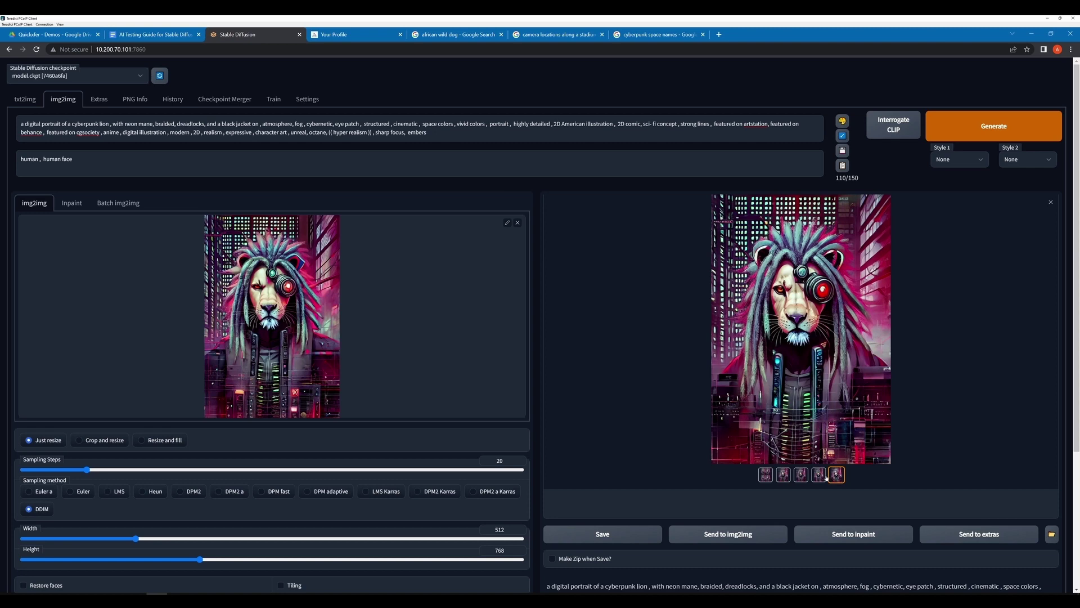
click(825, 471)
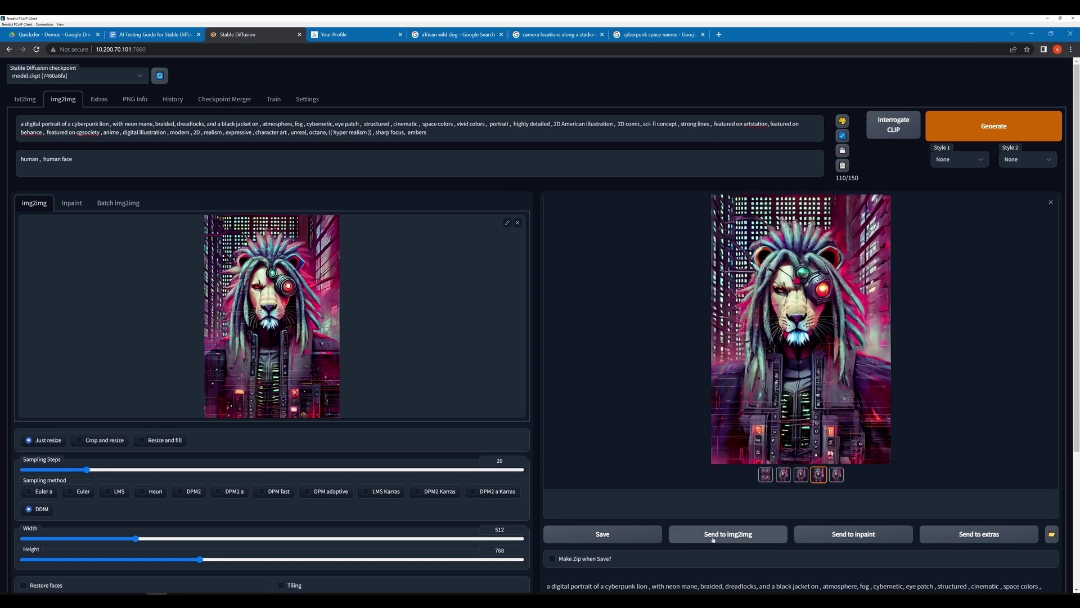
click(736, 534)
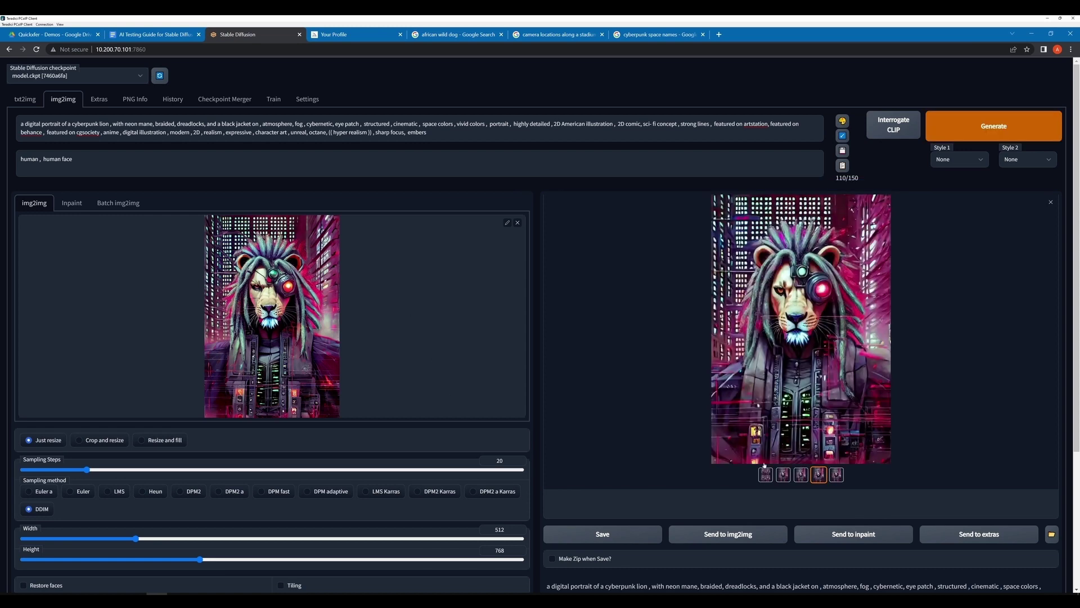
View each of the four portraits made from the replaced source, then generate another batch from it.
click(783, 474)
click(804, 476)
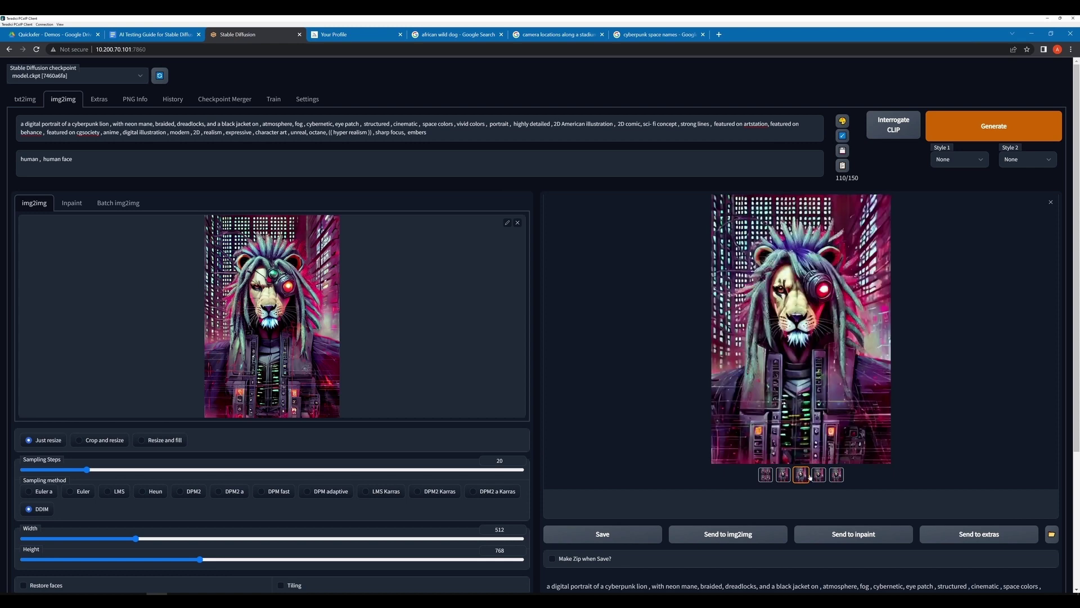
click(819, 474)
click(836, 475)
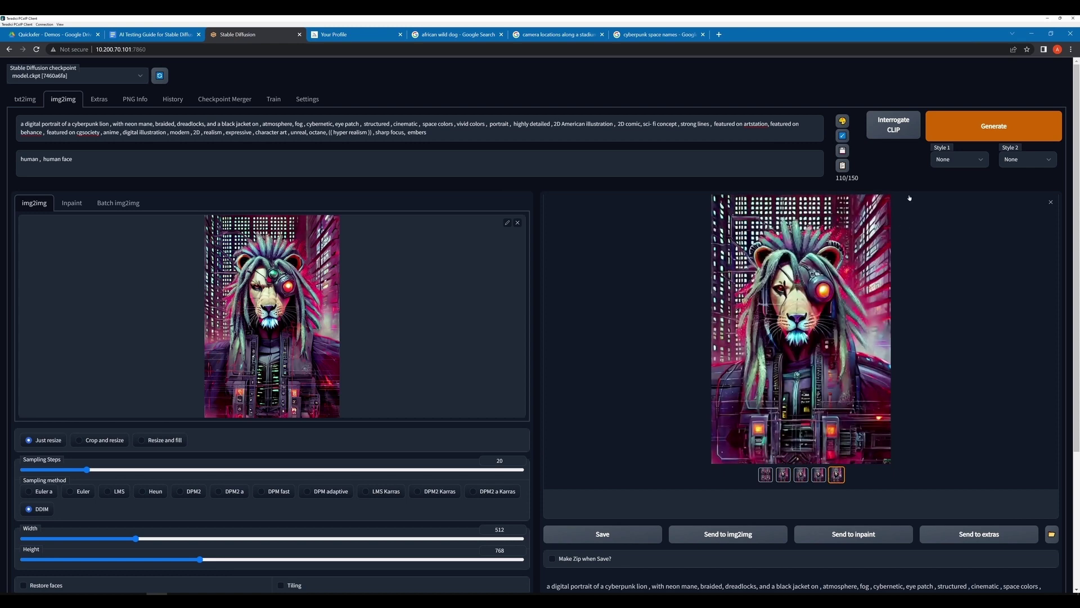
click(923, 133)
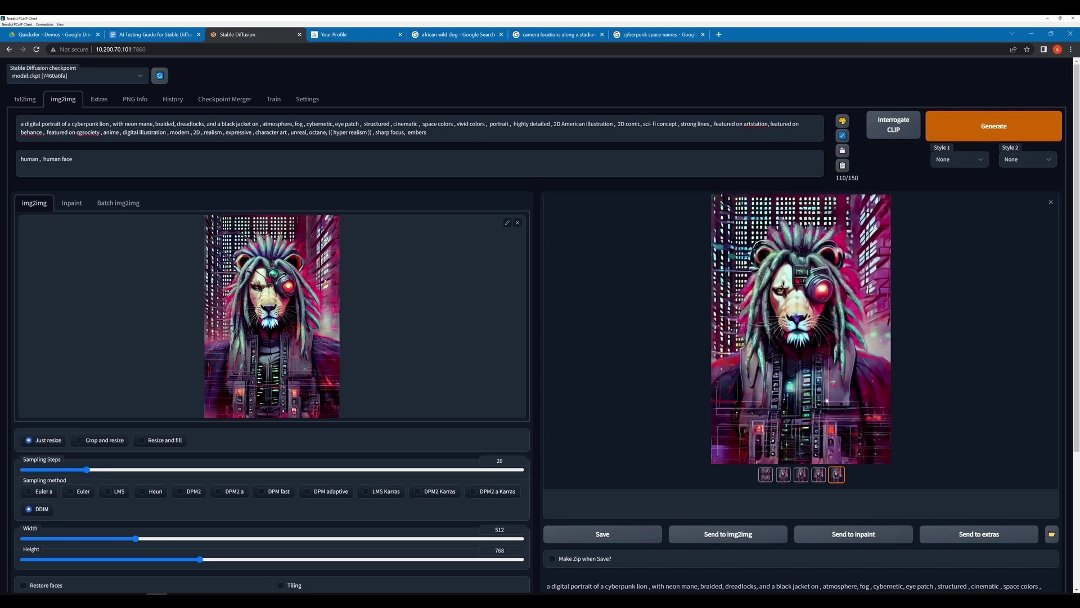
Compare the third, second and first portraits of the latest batch, then generate a fresh set.
click(819, 474)
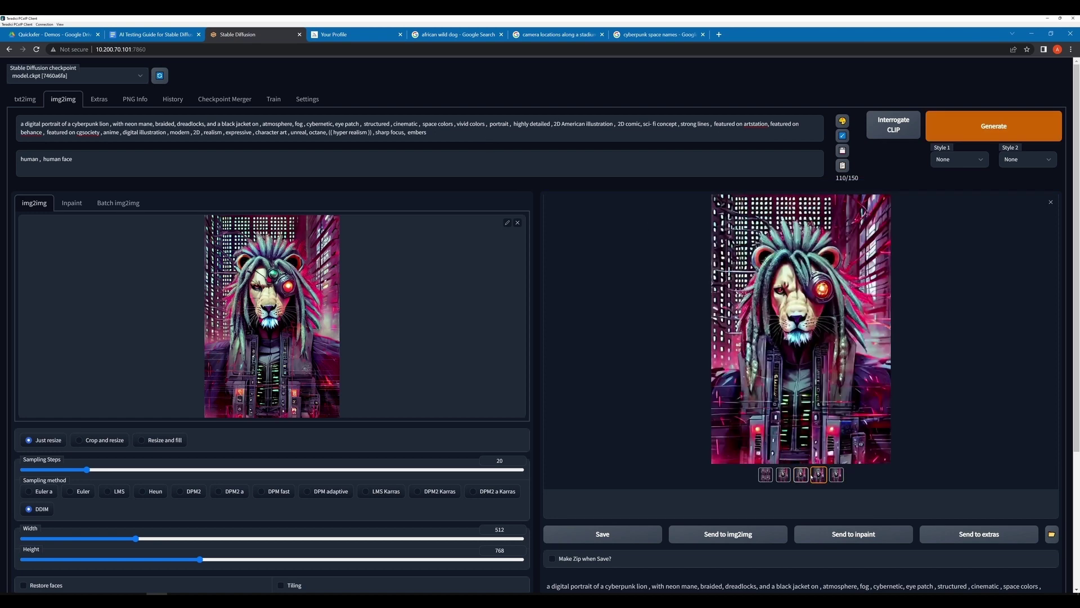
click(801, 474)
click(783, 474)
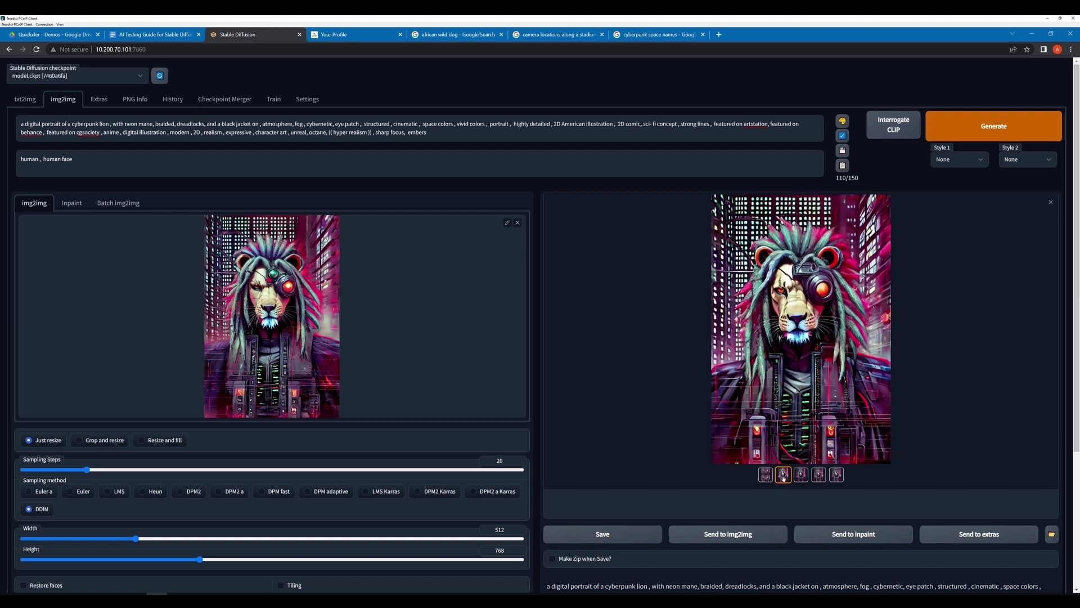
click(946, 138)
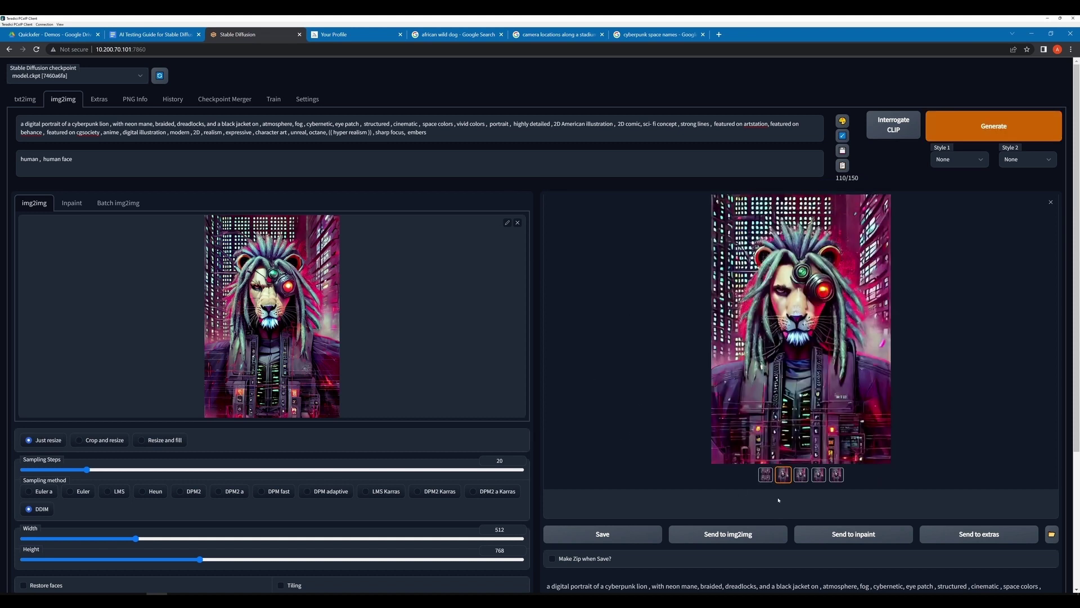
Review the second through fourth portraits of the fresh set and generate one more batch.
click(801, 474)
click(819, 475)
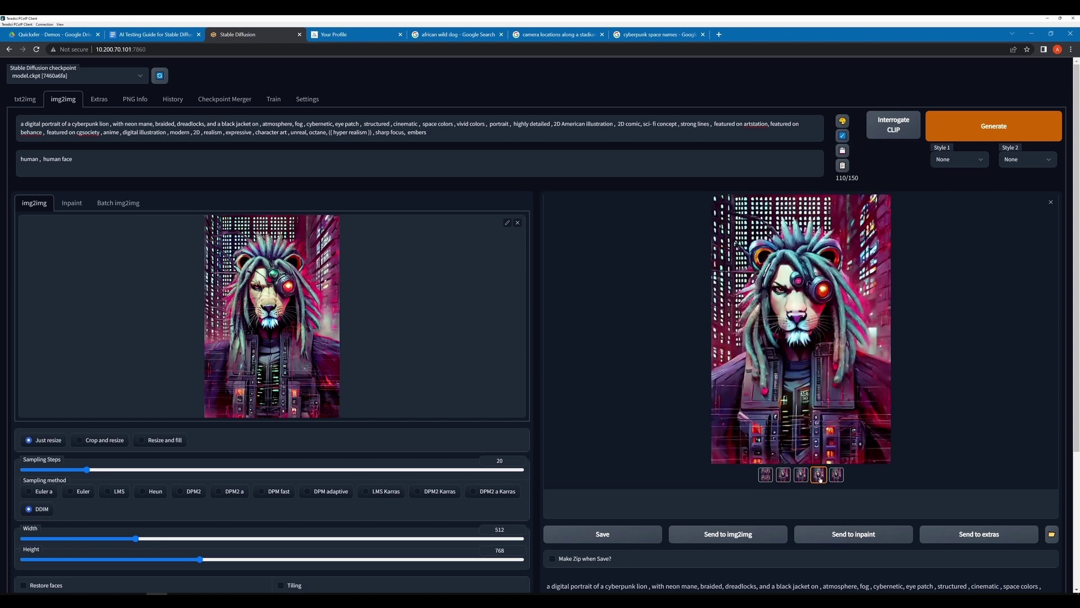
click(836, 476)
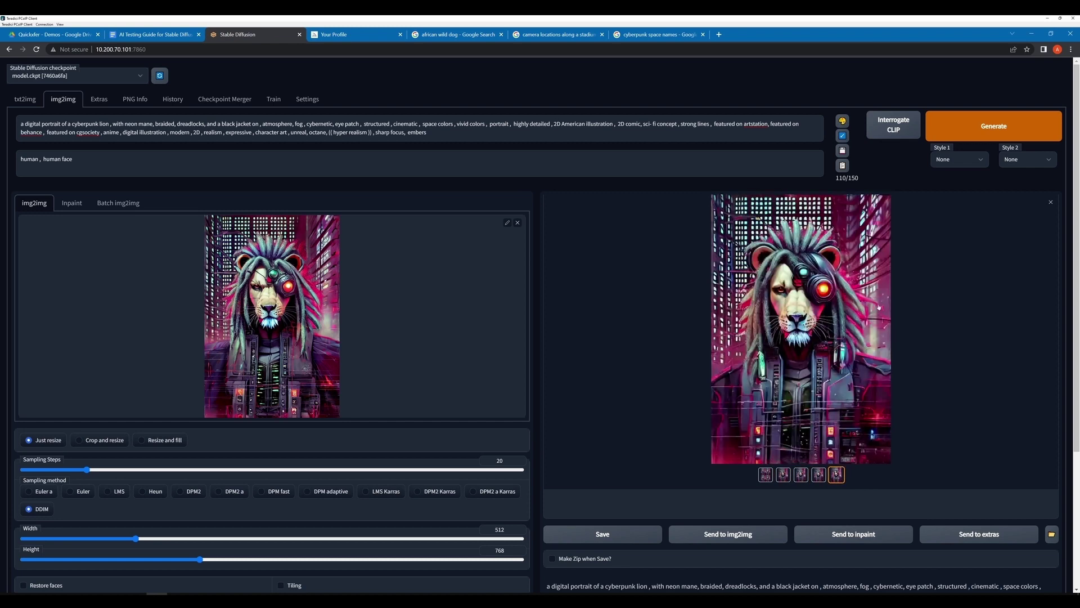
click(969, 131)
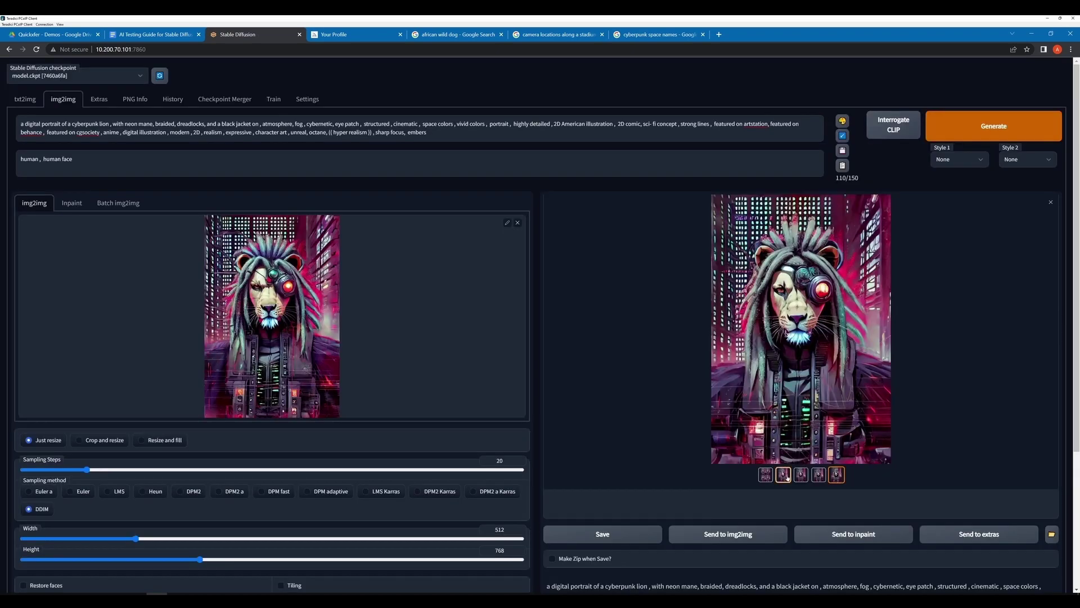
Compare the third and fourth portraits, then raise the denoising strength and generate a batch with it.
click(819, 474)
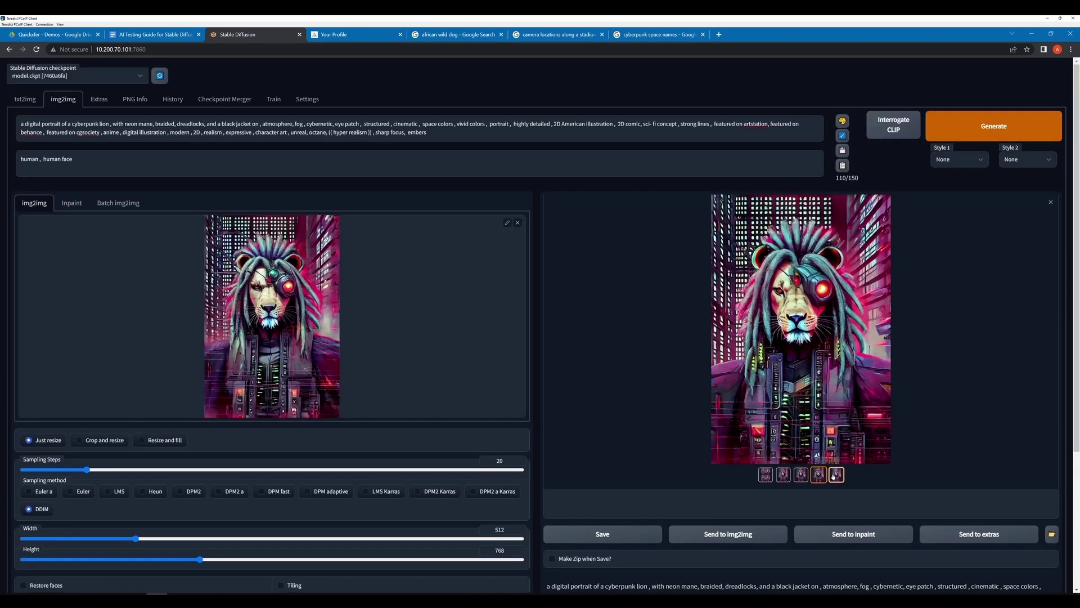
click(833, 475)
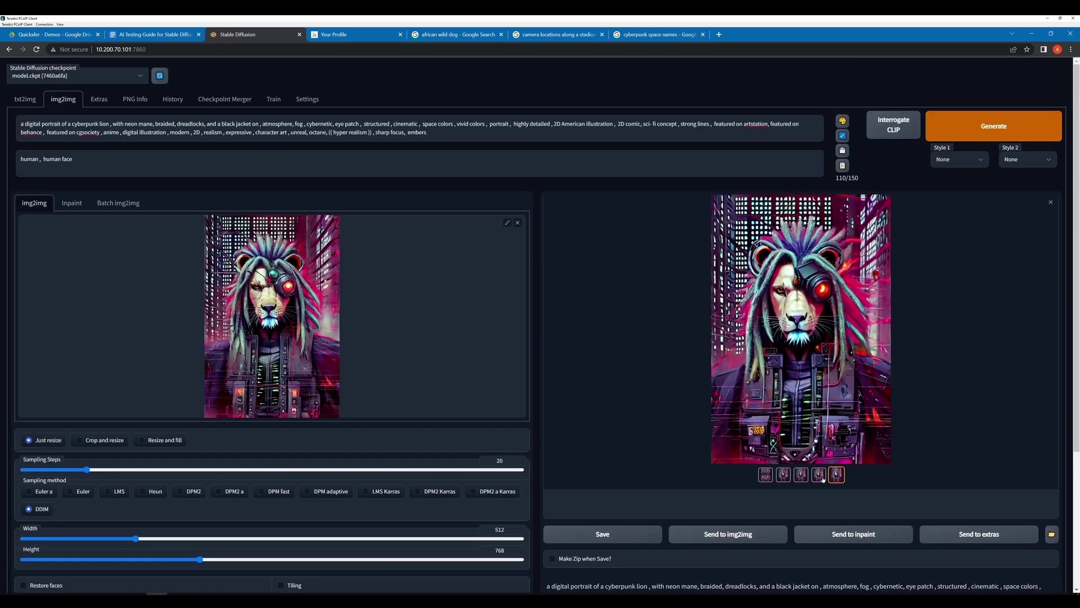
click(821, 479)
scroll(210, 548, down, 2)
drag(243, 578, 324, 577)
scroll(324, 569, up, 2)
click(994, 126)
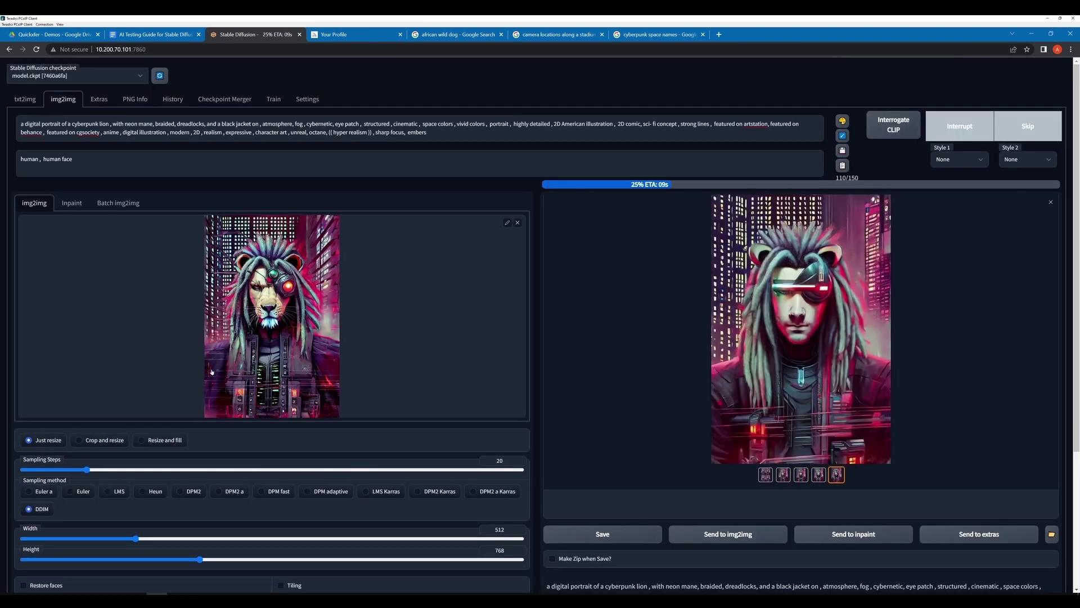
Emphasize the word "lion" in the prompt with triple parentheses and generate a batch with the edited prompt.
click(99, 125)
text(()
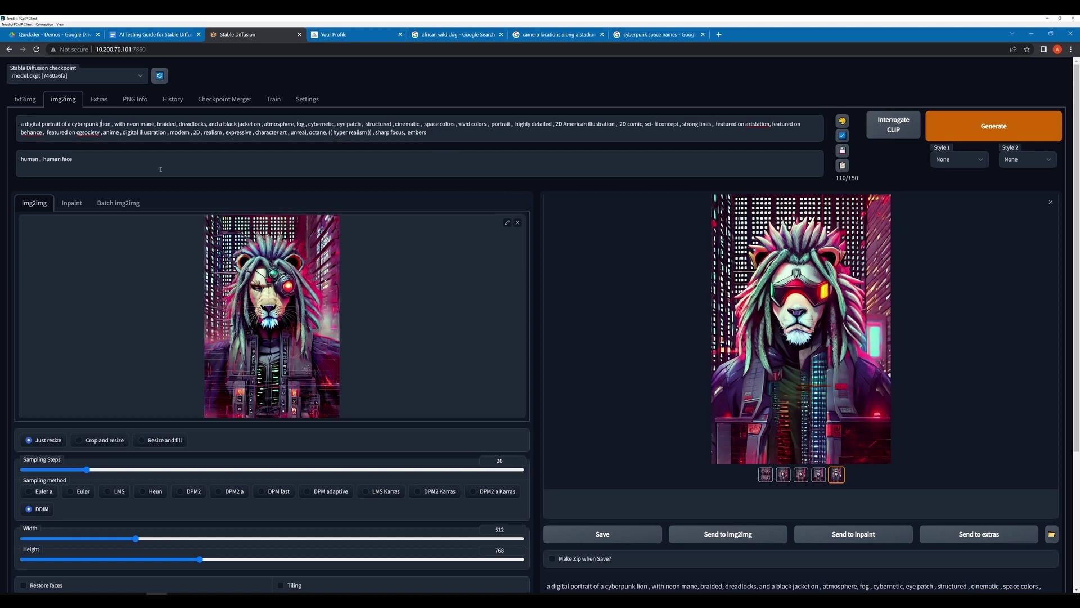
text((()
key(Right)
key(Right)
key(Right)
key(Right)
text())))
key(ctrl+Return)
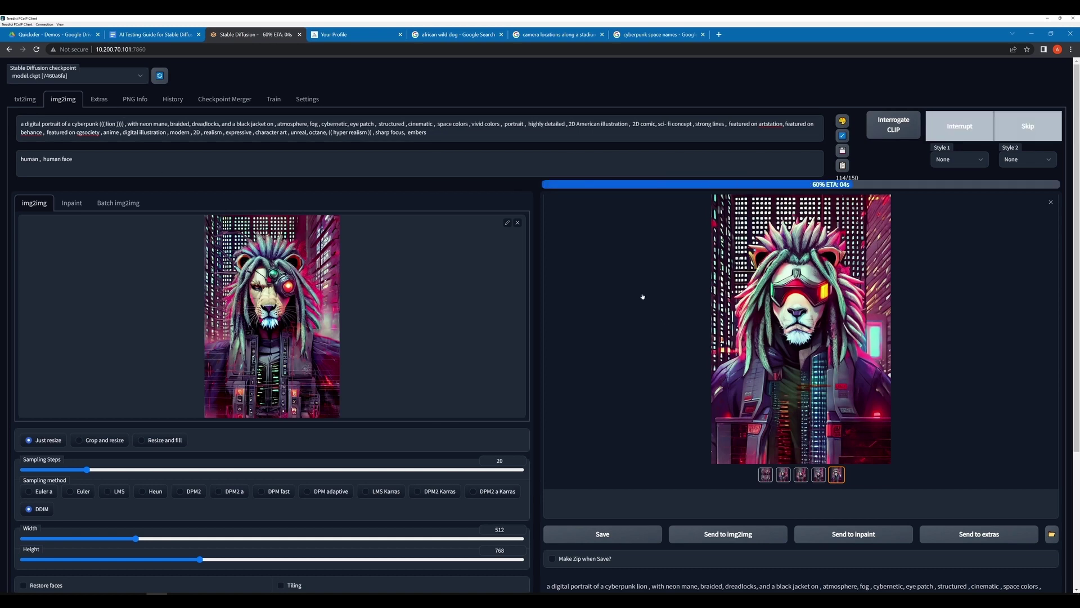
Generate further batches with the emphasized lion prompt and compare the individual portraits.
scroll(964, 167, down, 2)
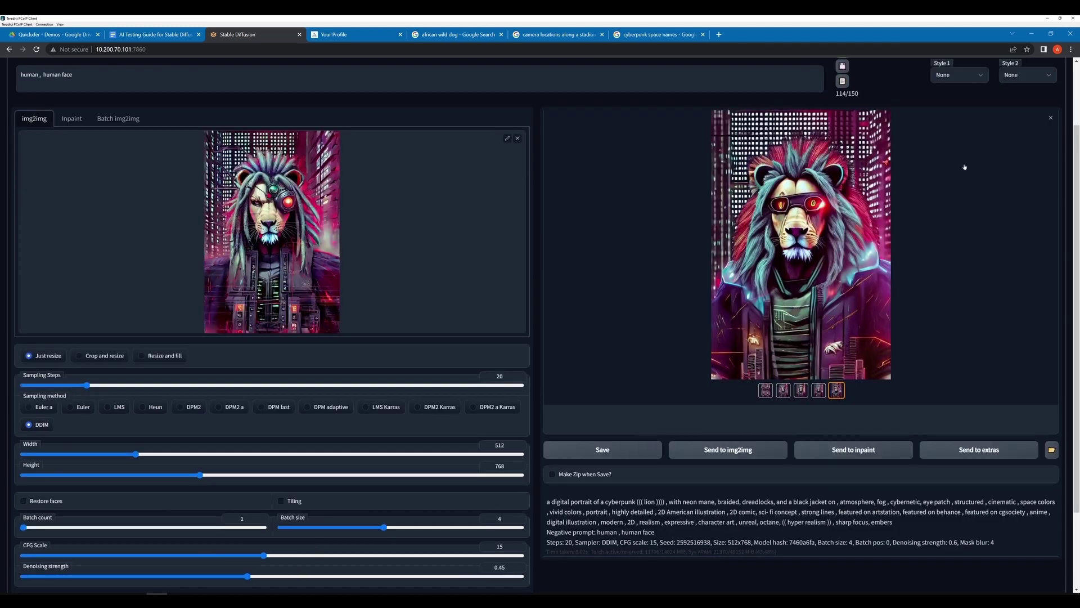
key(ctrl+Return)
click(819, 475)
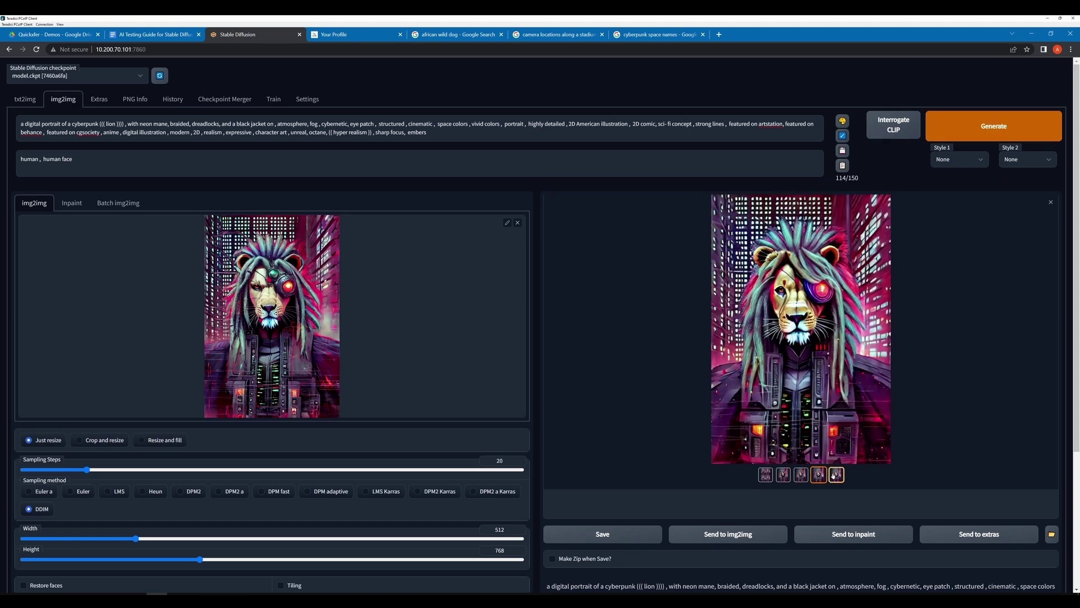
key(ctrl+Return)
click(801, 474)
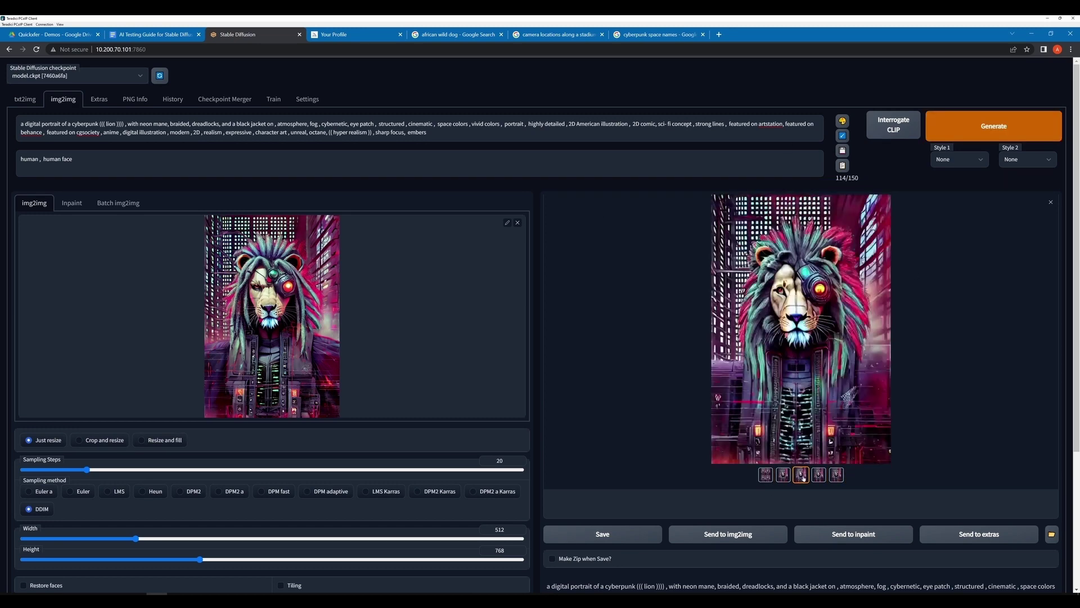
key(Right)
key(Right)
Add "blurred background, dust" to the prompt and move it together with "embers" to after "fog", generating a batch for each version.
text(, blurred background, dust)
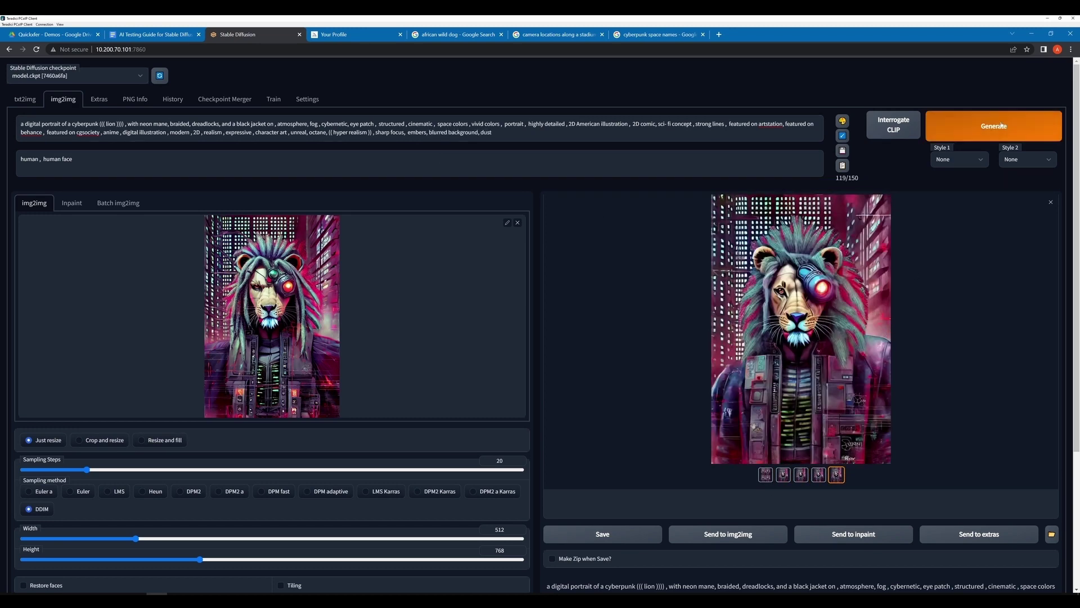
click(1001, 125)
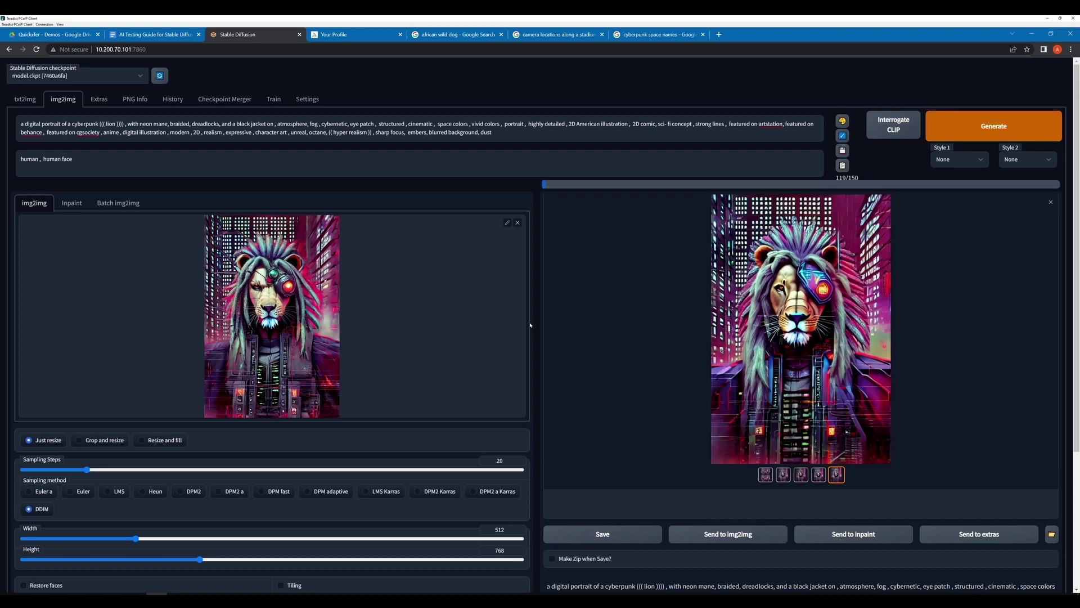
drag(492, 133, 408, 133)
key(BackSpace)
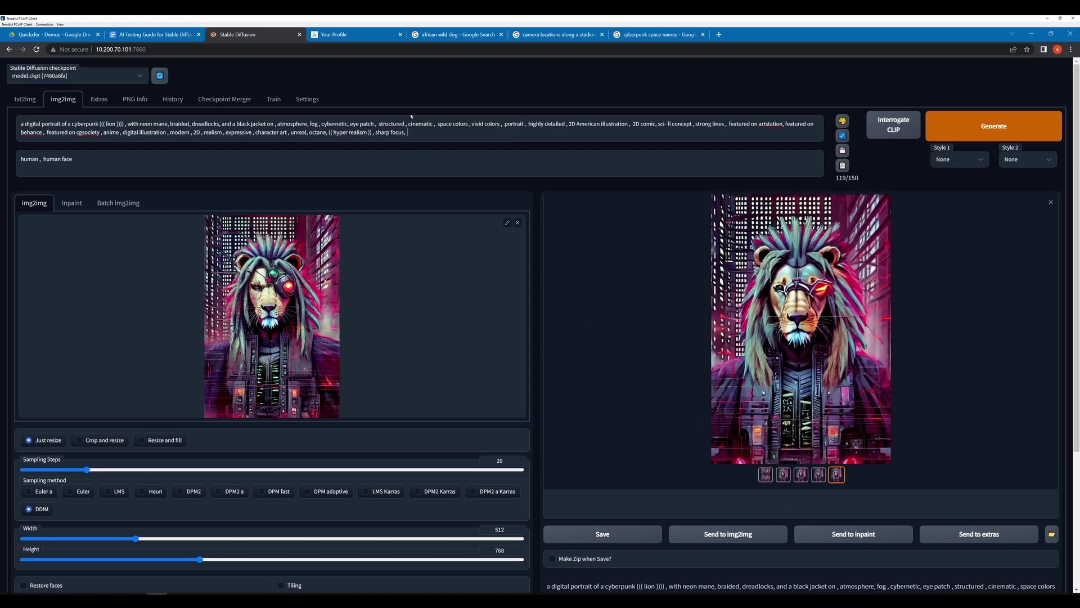
click(320, 124)
key(ctrl+v)
key(ctrl+Return)
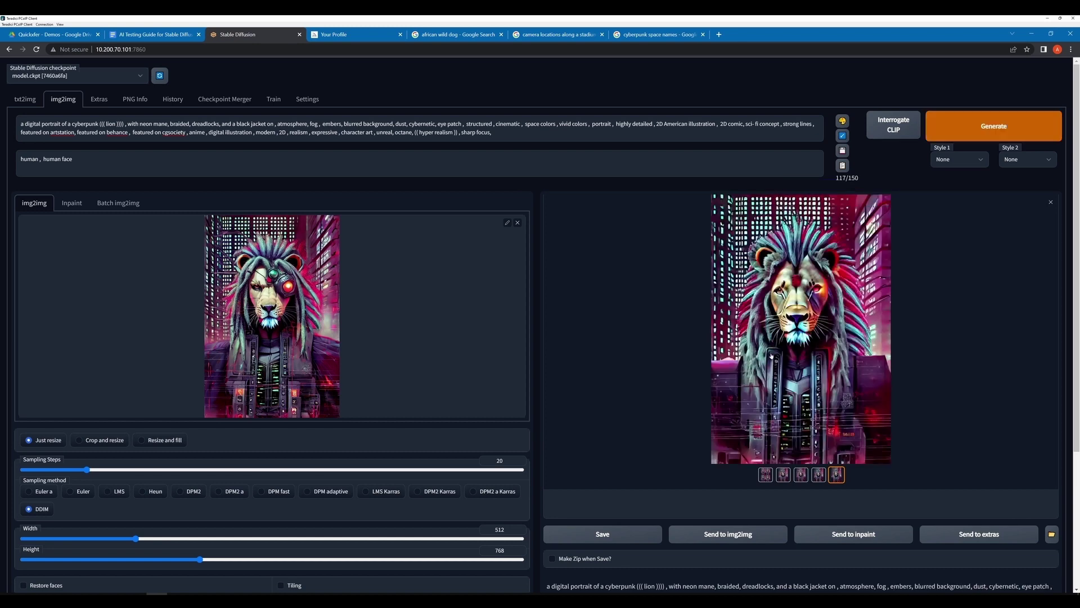
Compare the latest batch's portraits in the enlarged view, paging from one to the next.
click(771, 355)
click(768, 366)
click(766, 376)
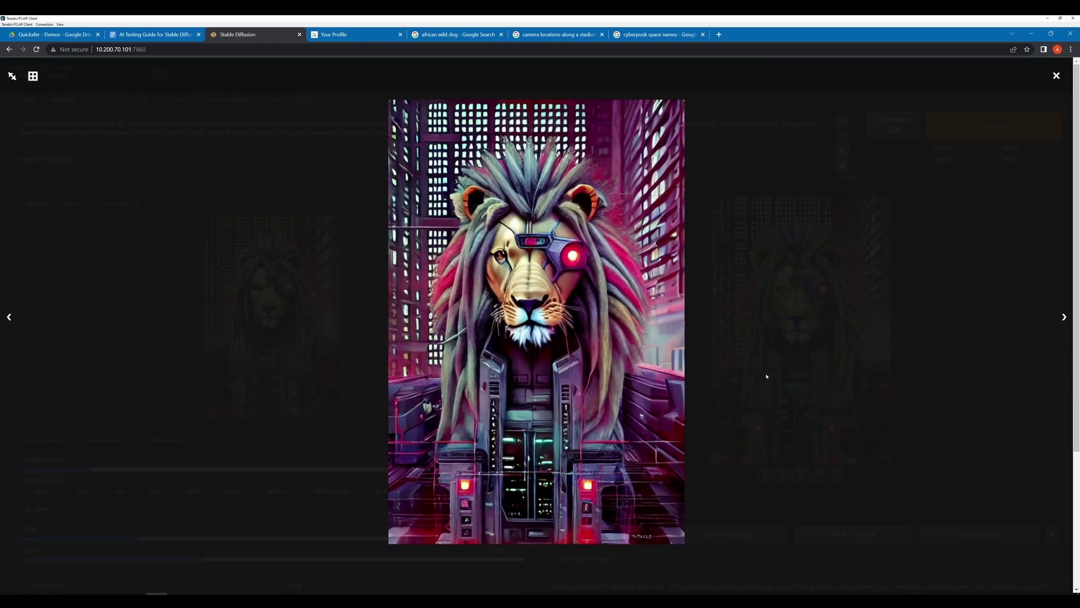
click(767, 378)
click(765, 388)
click(764, 396)
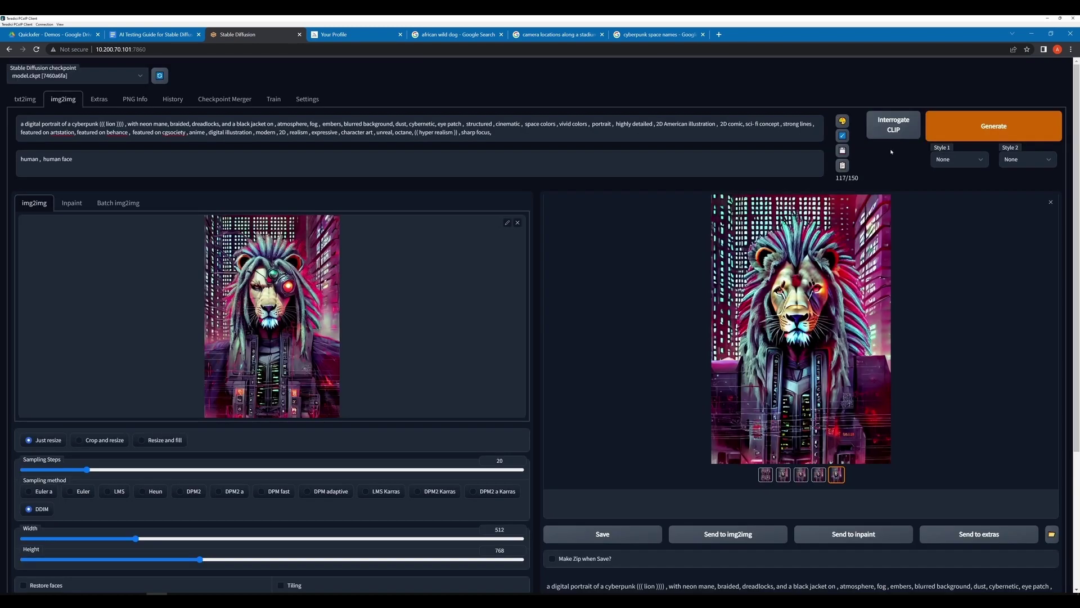
click(764, 404)
click(1063, 318)
click(1063, 318)
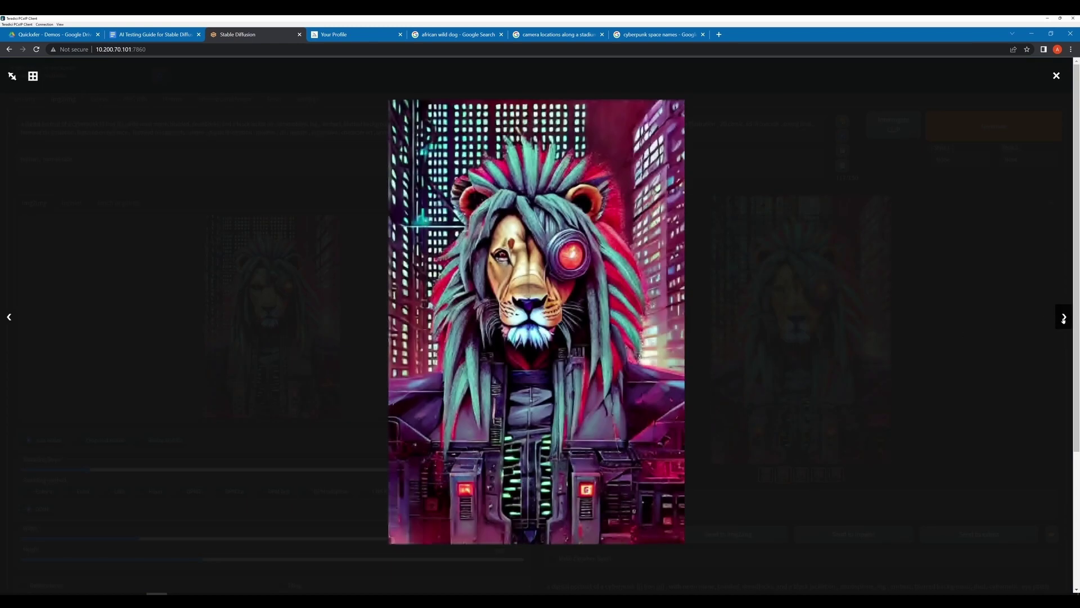
click(1063, 318)
click(614, 221)
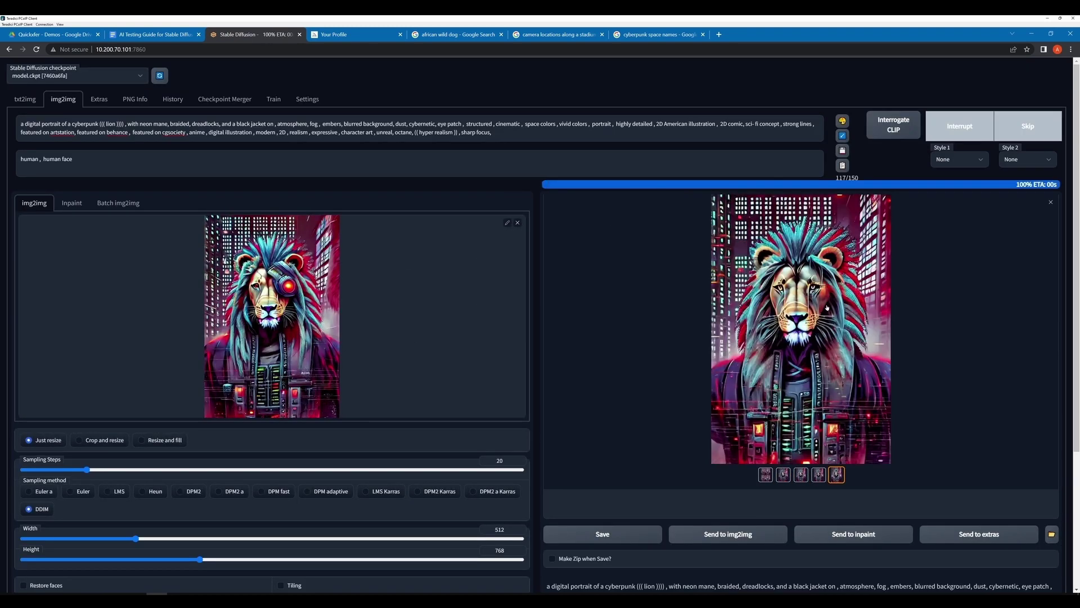
Remove the current source portrait from img2img.
click(517, 222)
key(Escape)
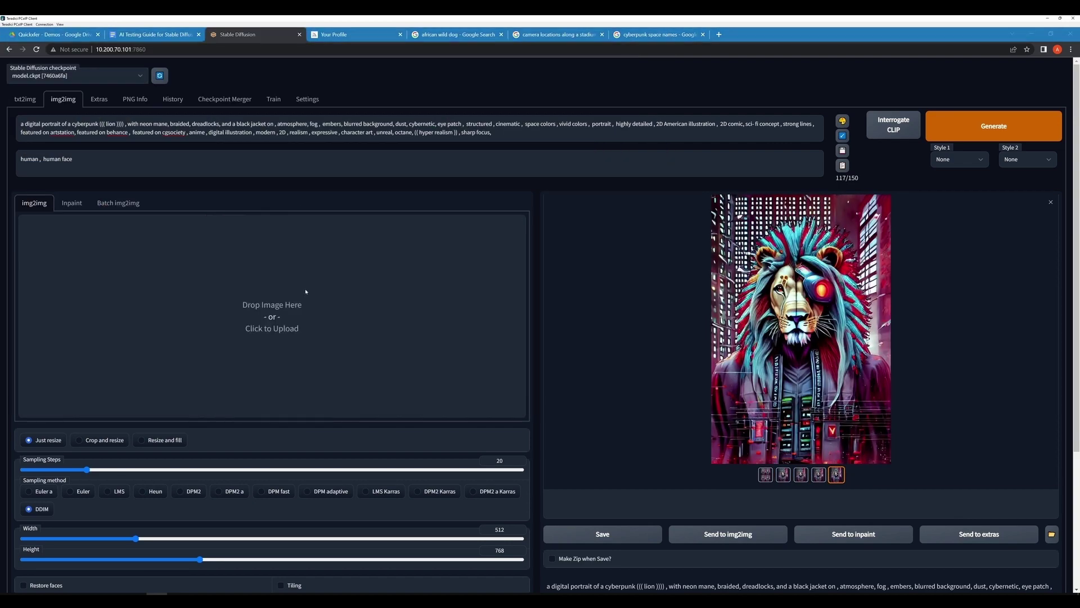
click(305, 292)
key(Escape)
Browse the img2img history through page 3 for an earlier lion portrait suitable as a new source.
click(173, 99)
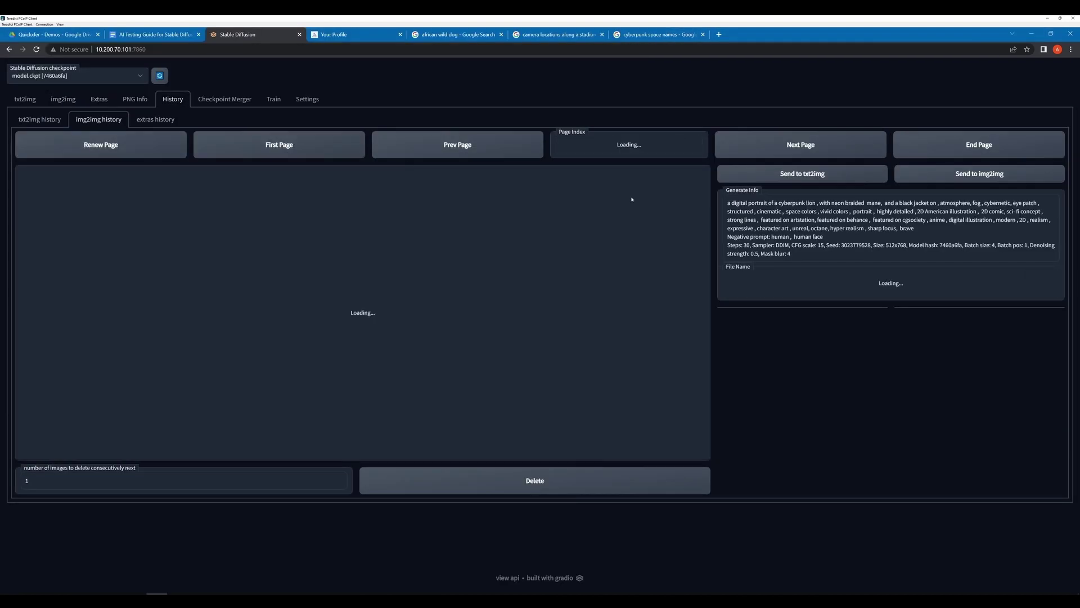
click(405, 394)
scroll(362, 370, down, 1)
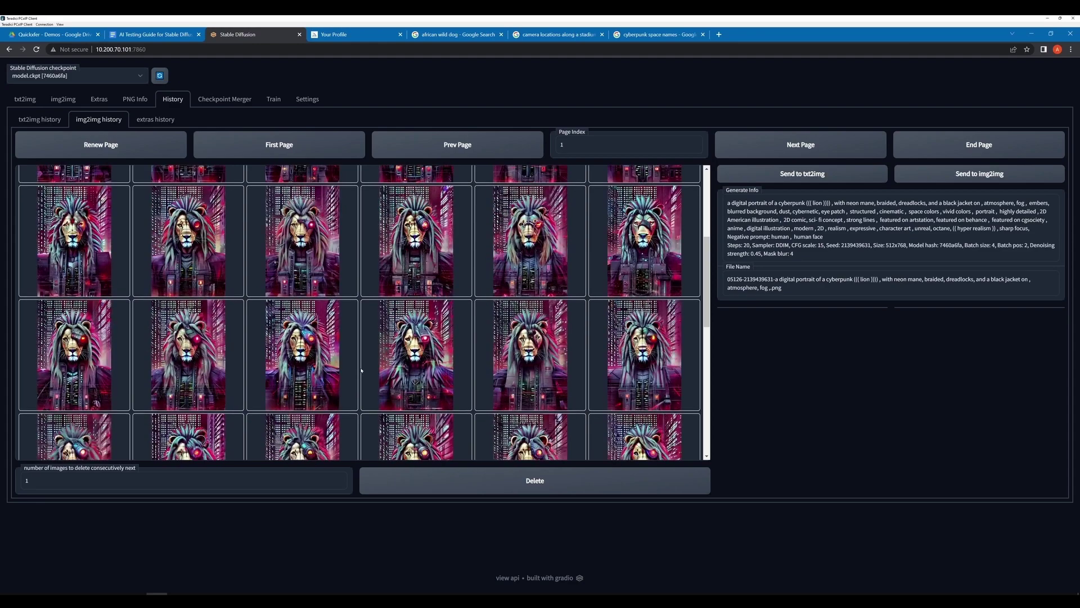
scroll(362, 371, down, 3)
click(580, 405)
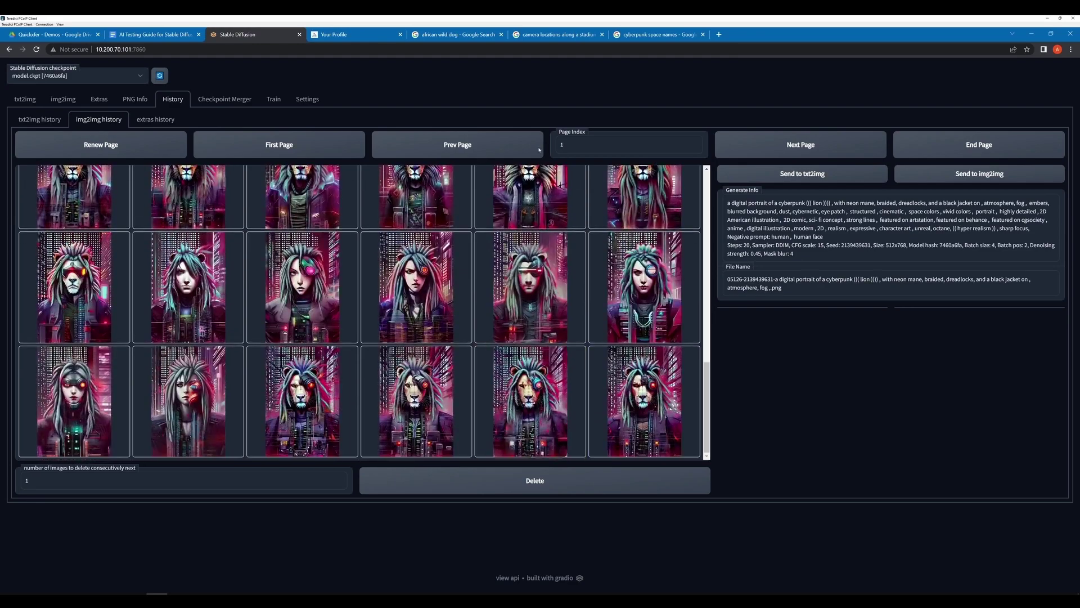
scroll(450, 366, up, 10)
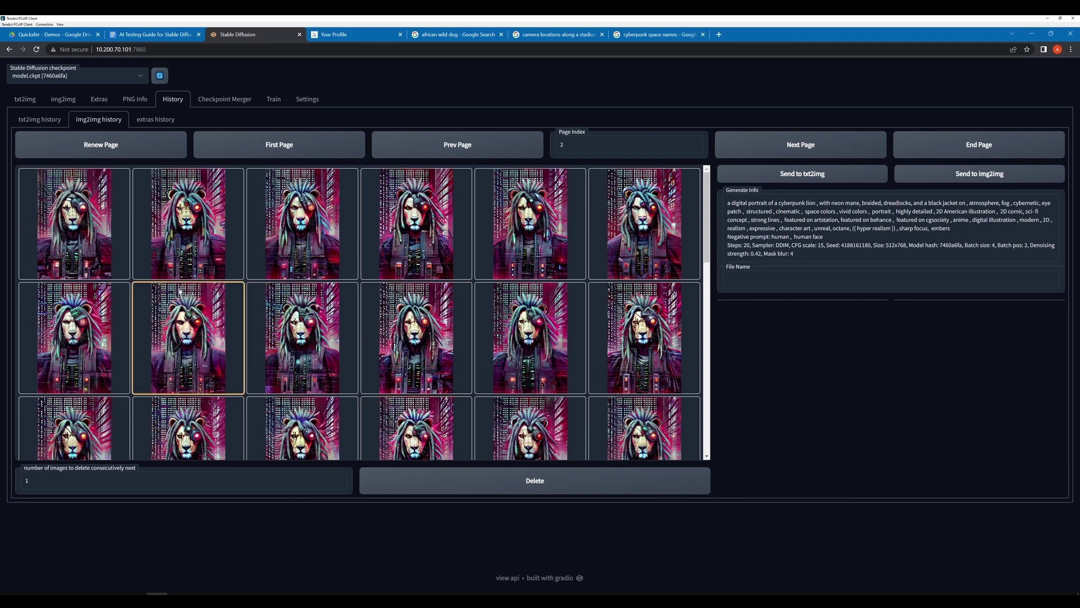
click(775, 147)
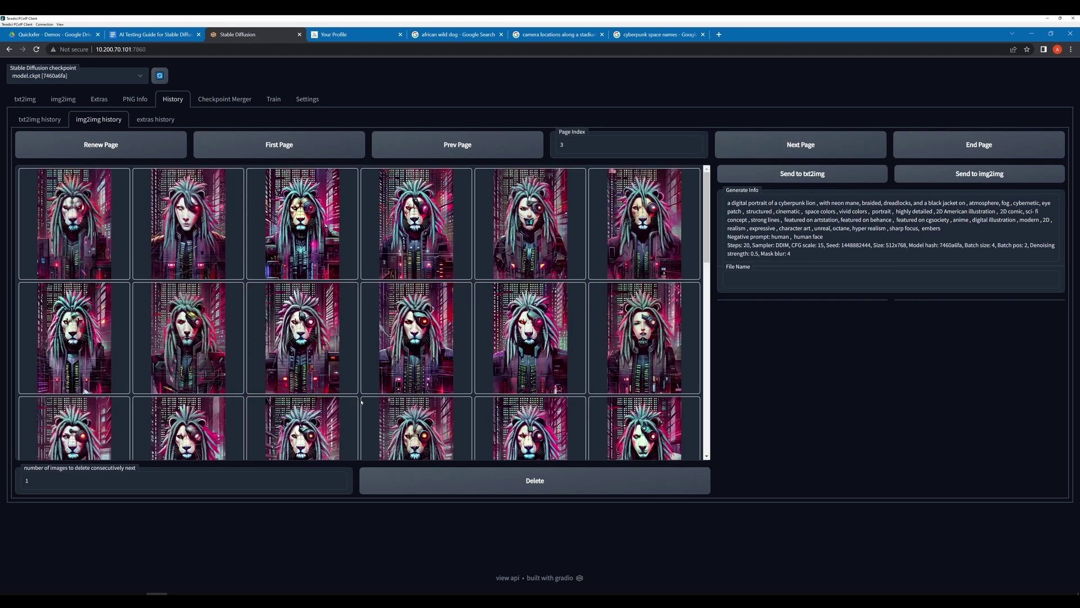
scroll(361, 402, down, 10)
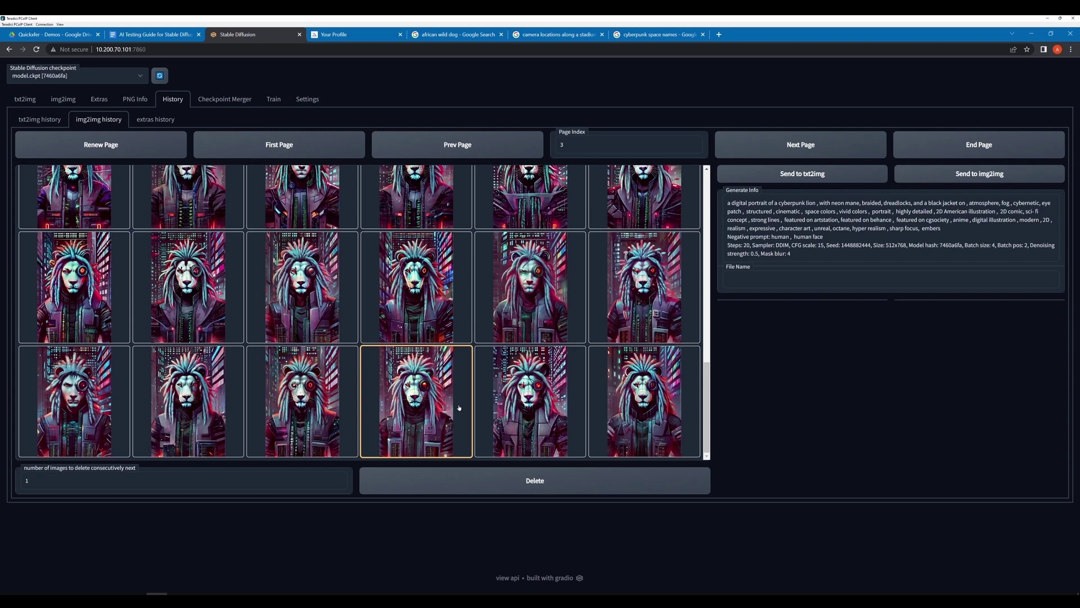
scroll(458, 406, up, 1)
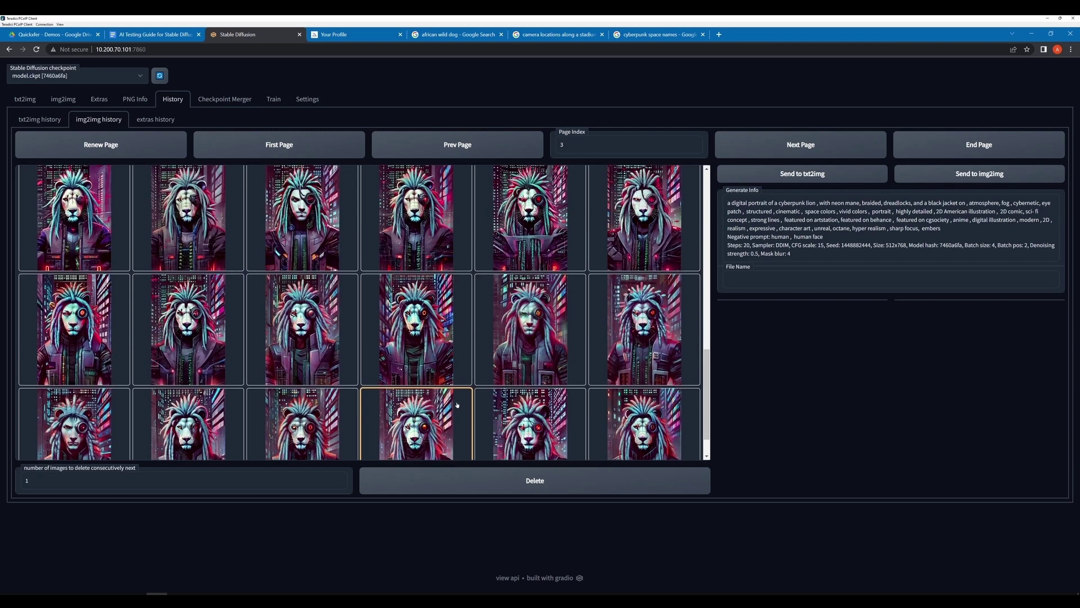
scroll(456, 404, up, 1)
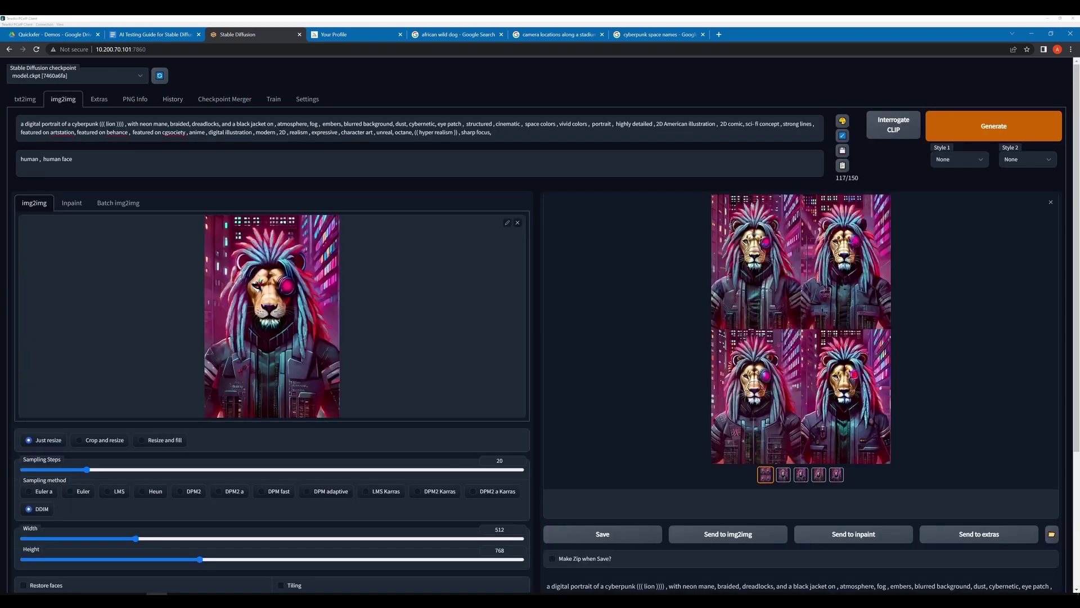
Compare all four portraits generated from the new source and inspect the third one enlarged.
click(784, 474)
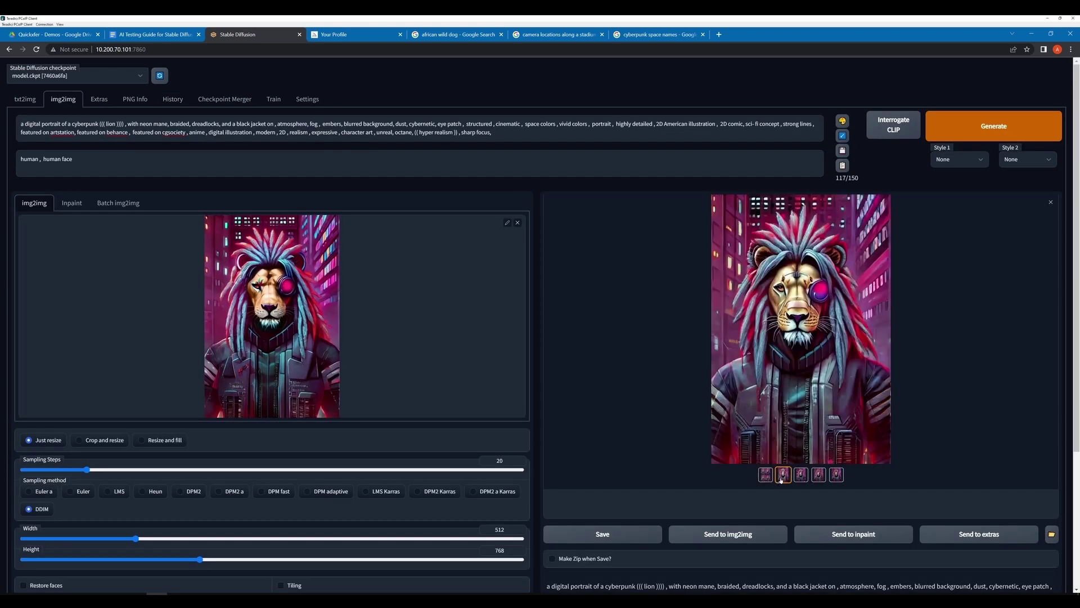
click(798, 476)
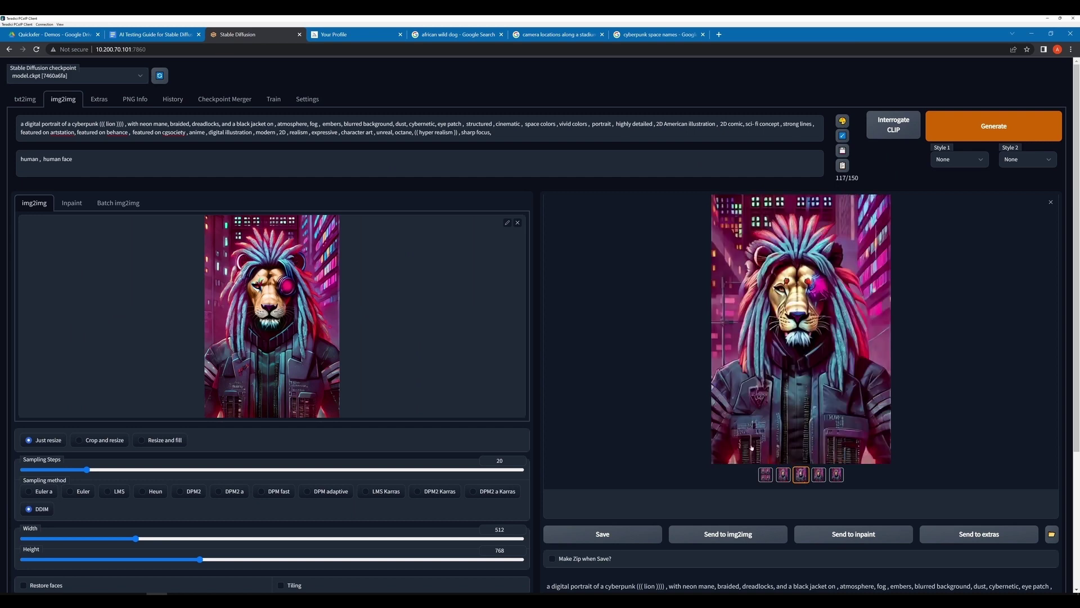
click(818, 476)
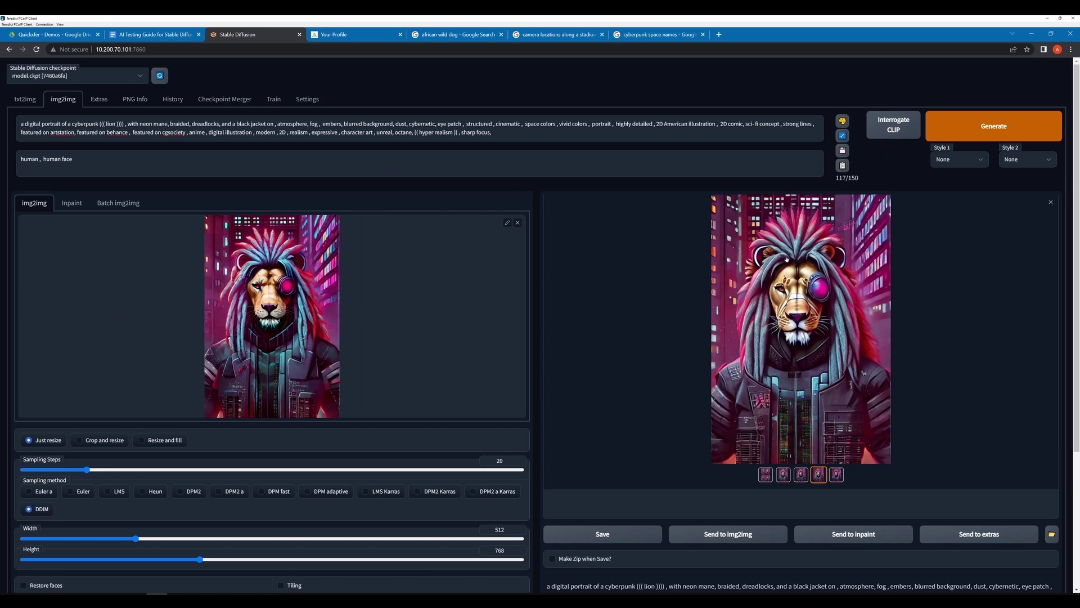
click(833, 476)
click(819, 474)
click(794, 369)
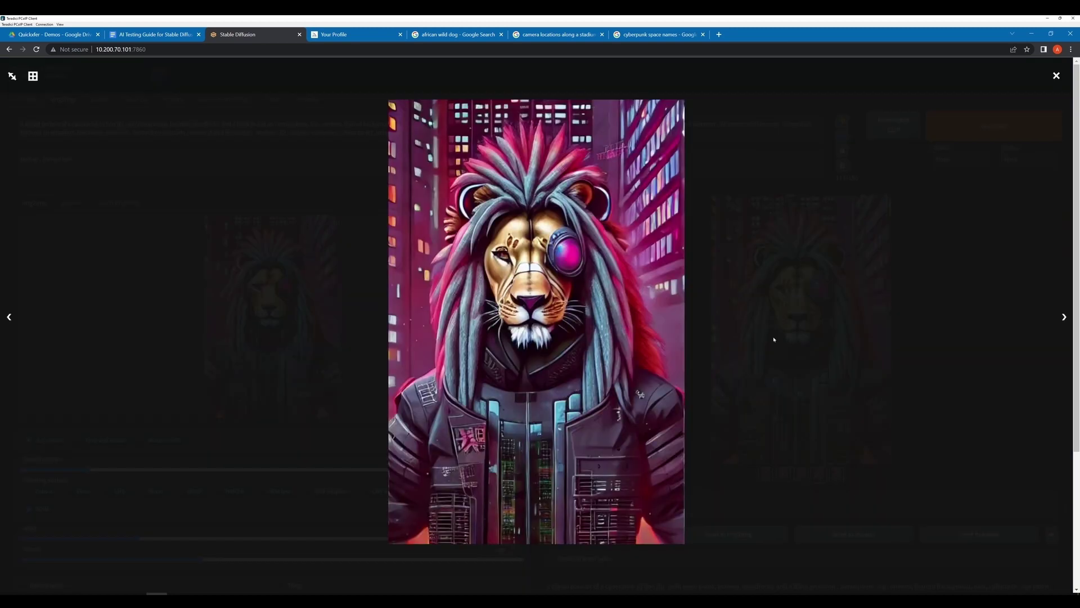
click(774, 339)
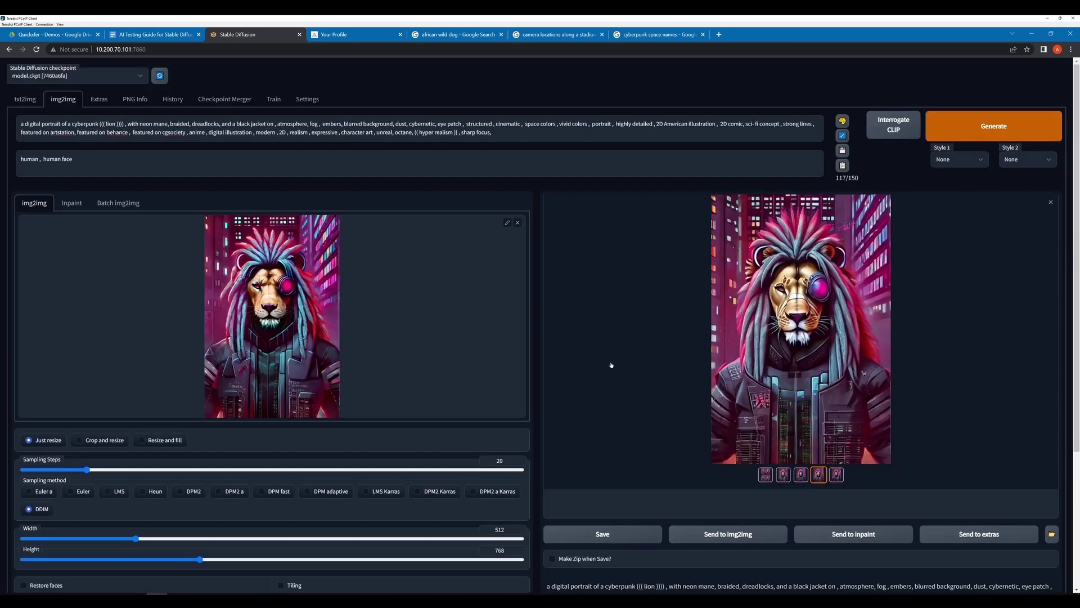
Generate another batch from the same source and review its four portraits in order.
click(952, 129)
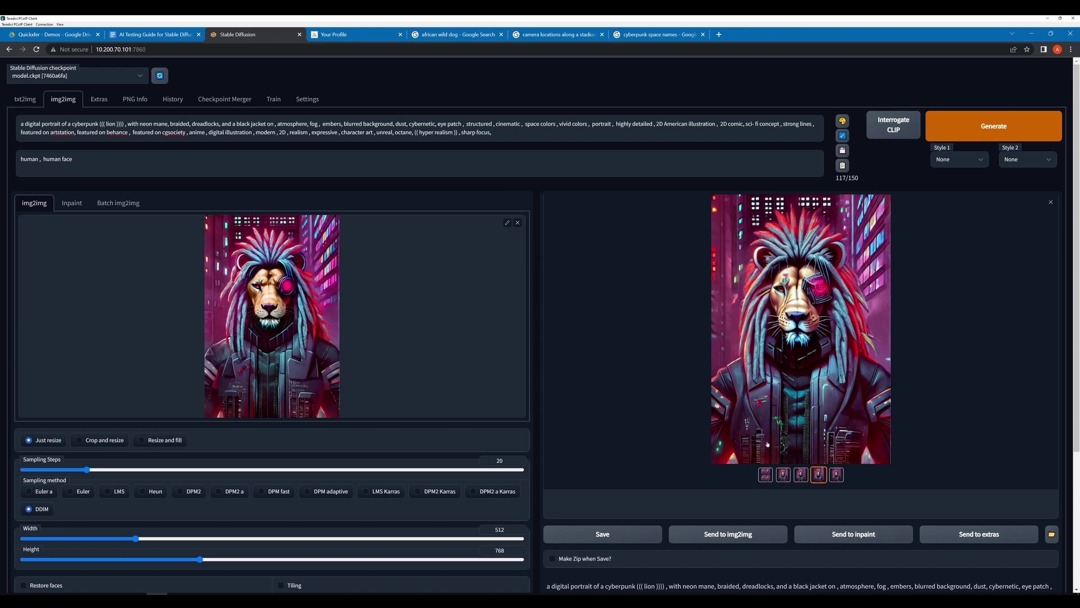
click(783, 475)
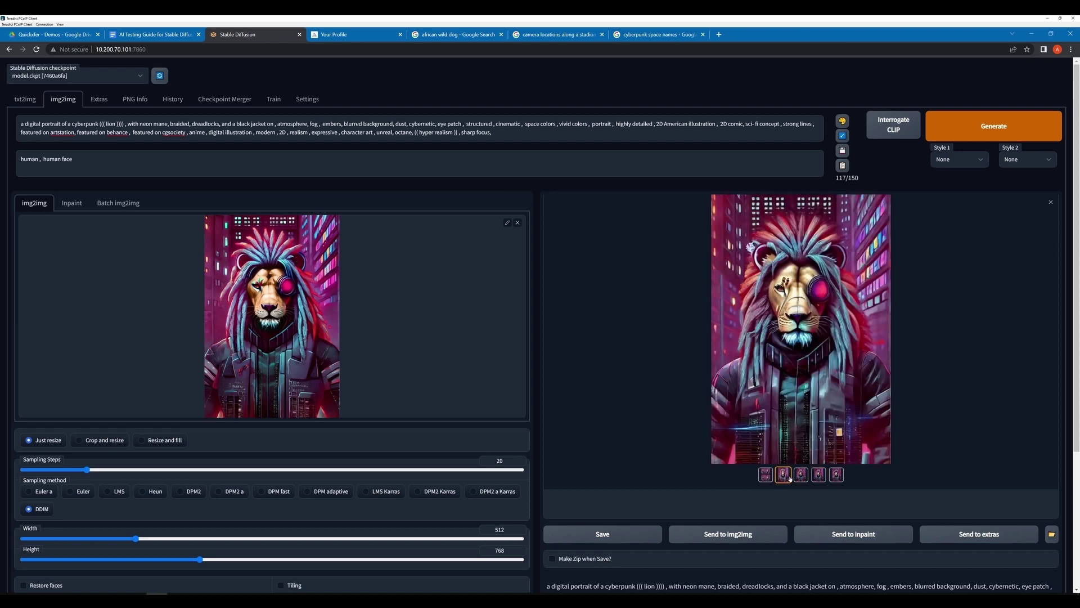
click(800, 476)
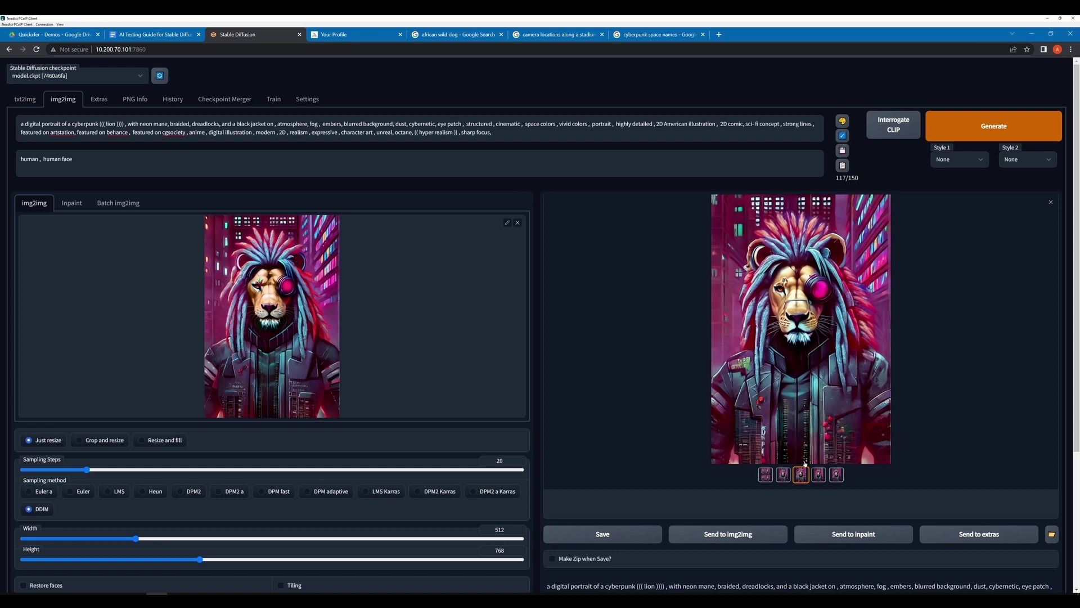
click(819, 474)
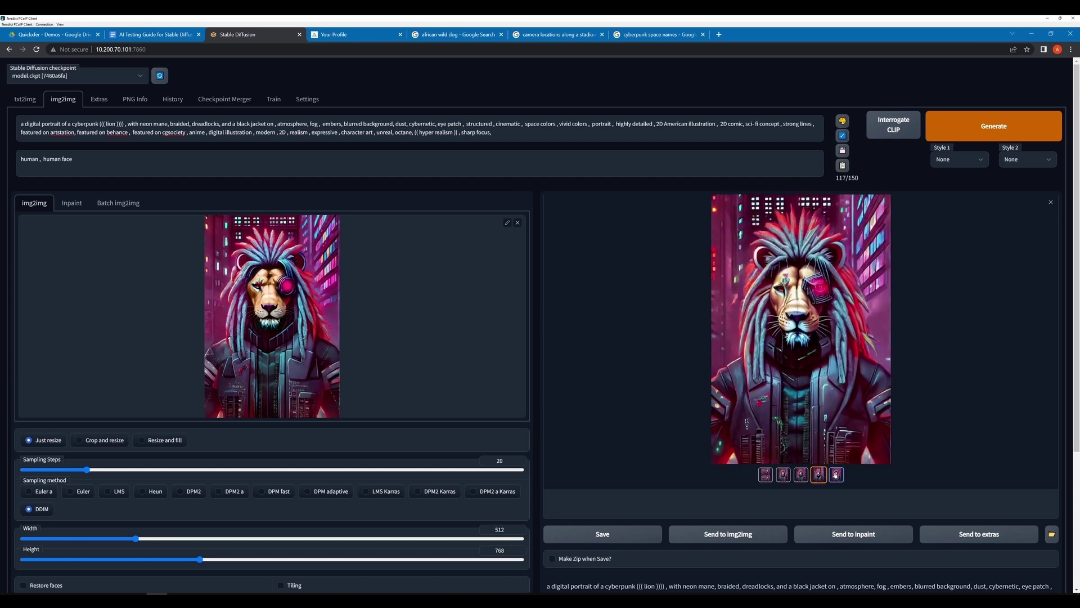
click(836, 474)
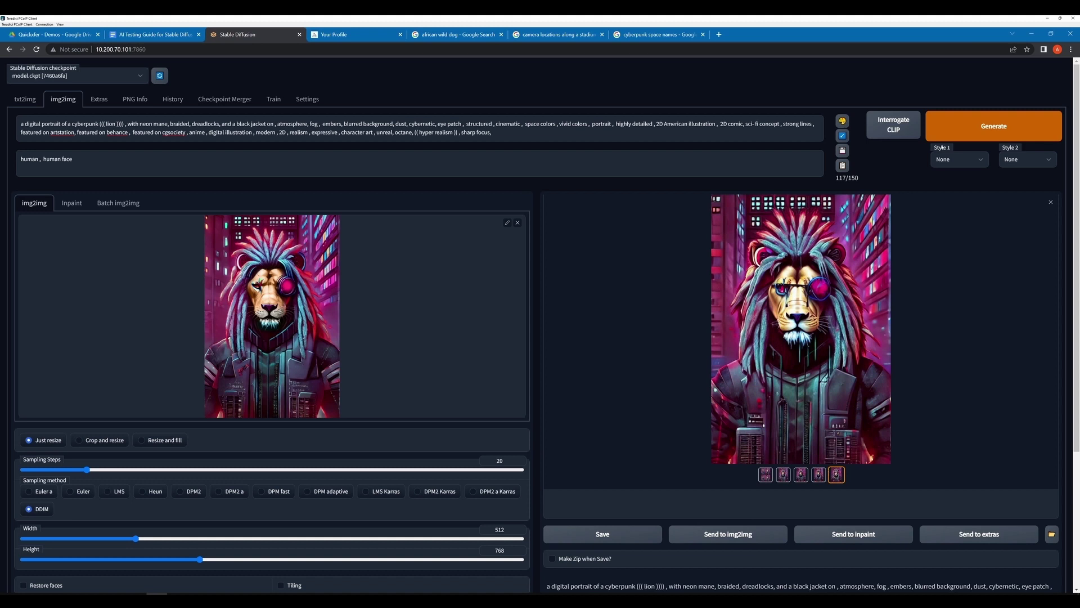
Generate a fresh batch and inspect its fourth and first portraits enlarged.
click(964, 138)
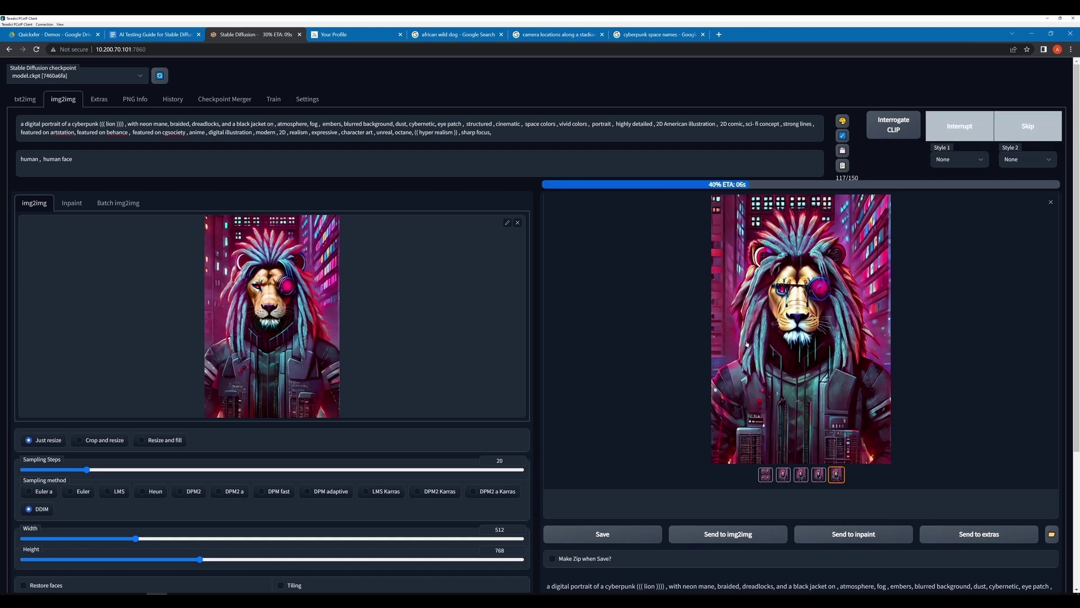
click(777, 340)
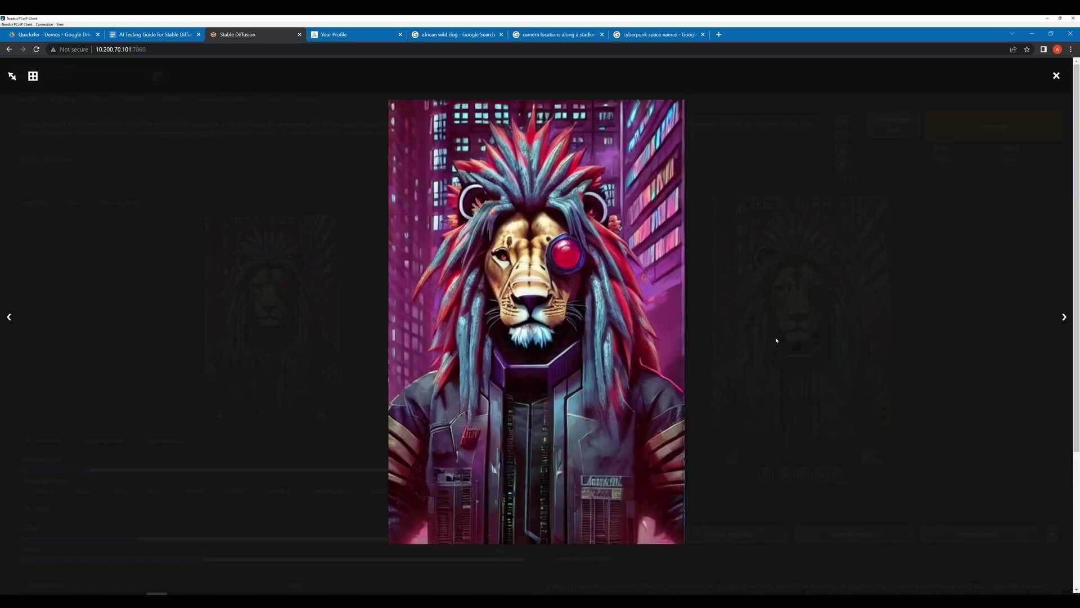
click(849, 286)
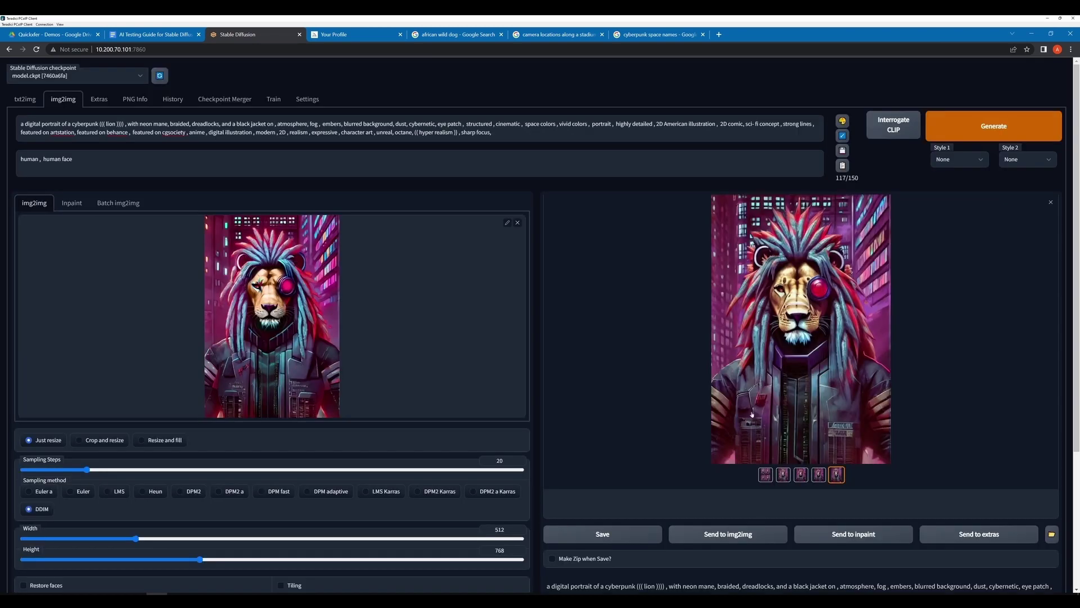
click(782, 474)
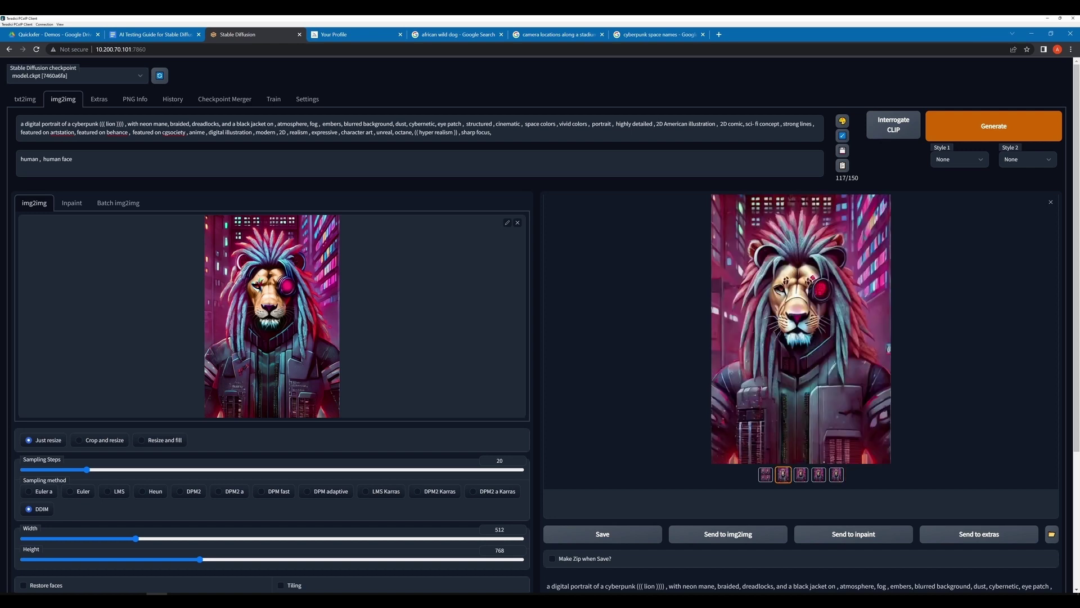
click(794, 320)
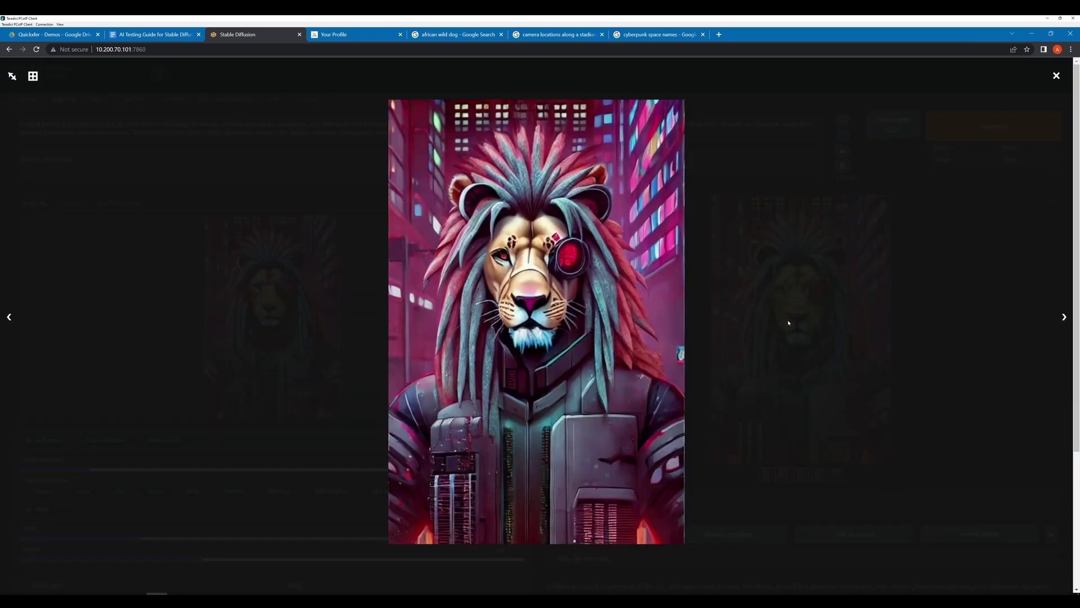
Close the enlarged first portrait and review the second, third and fourth portraits of the batch.
click(788, 322)
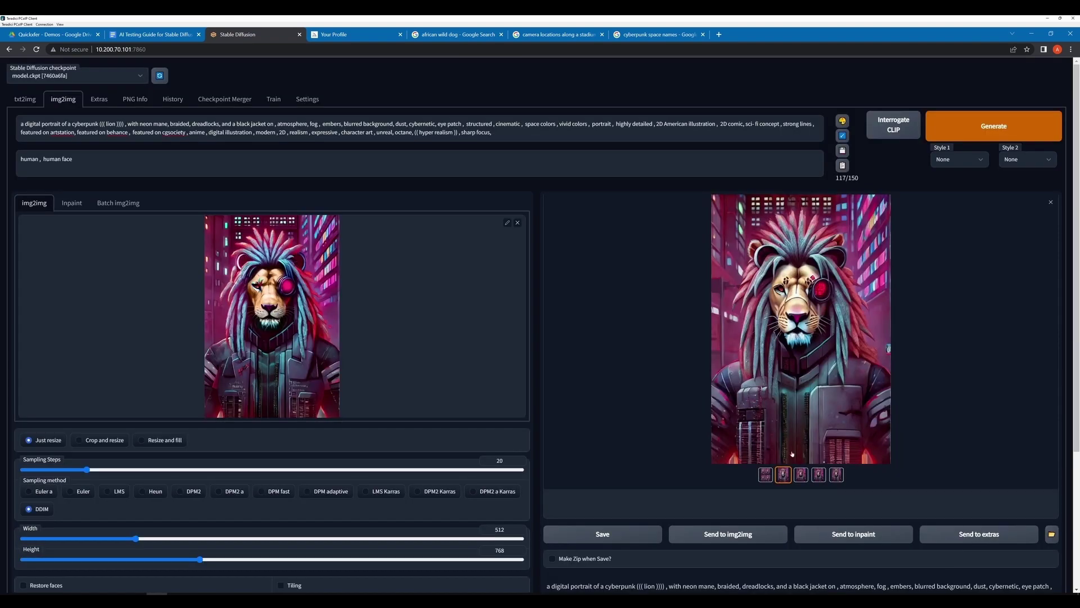
click(801, 476)
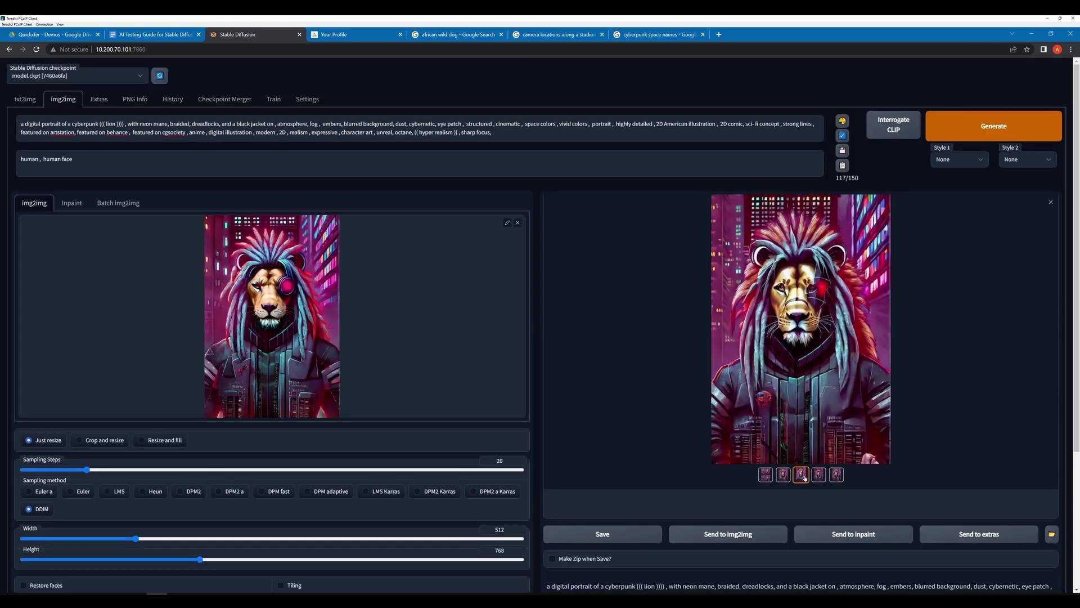
click(818, 475)
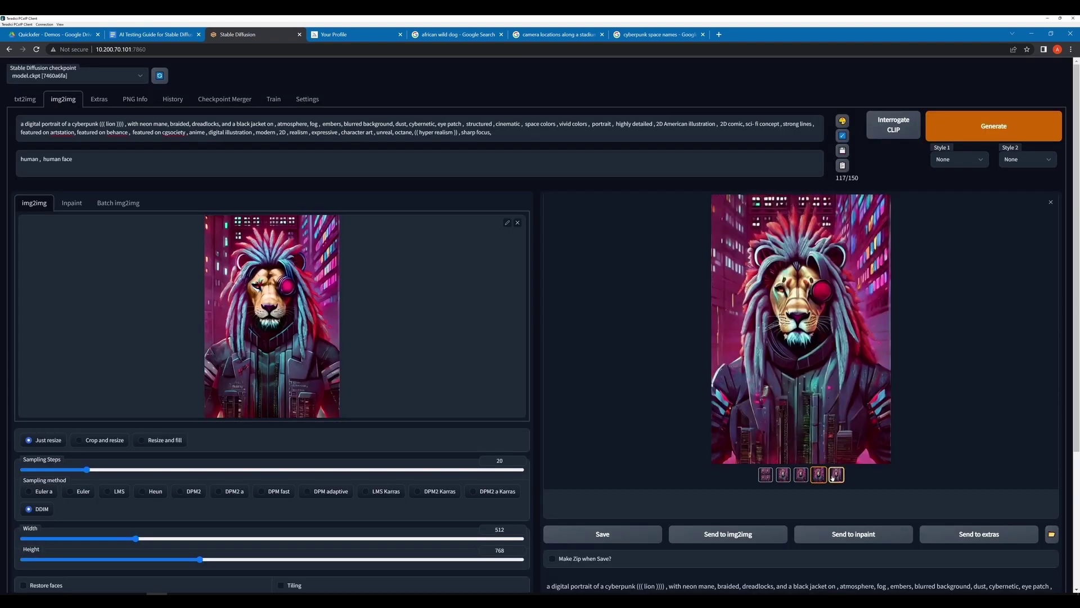
click(835, 476)
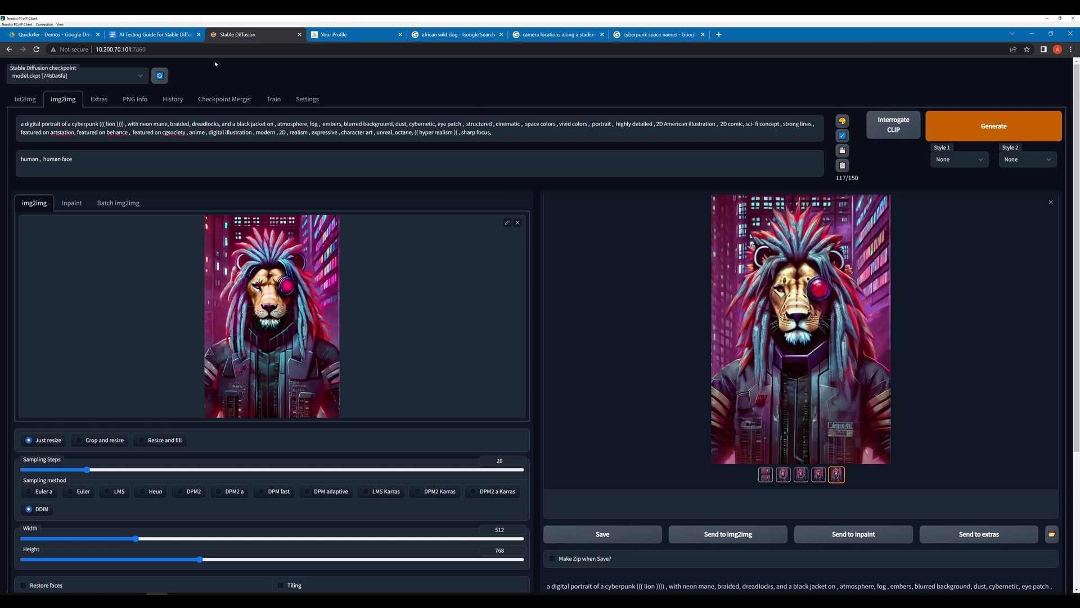
Refresh the img2img history, compare recent lion portraits and send the pink-maned one with the magenta eye patch to img2img.
click(173, 99)
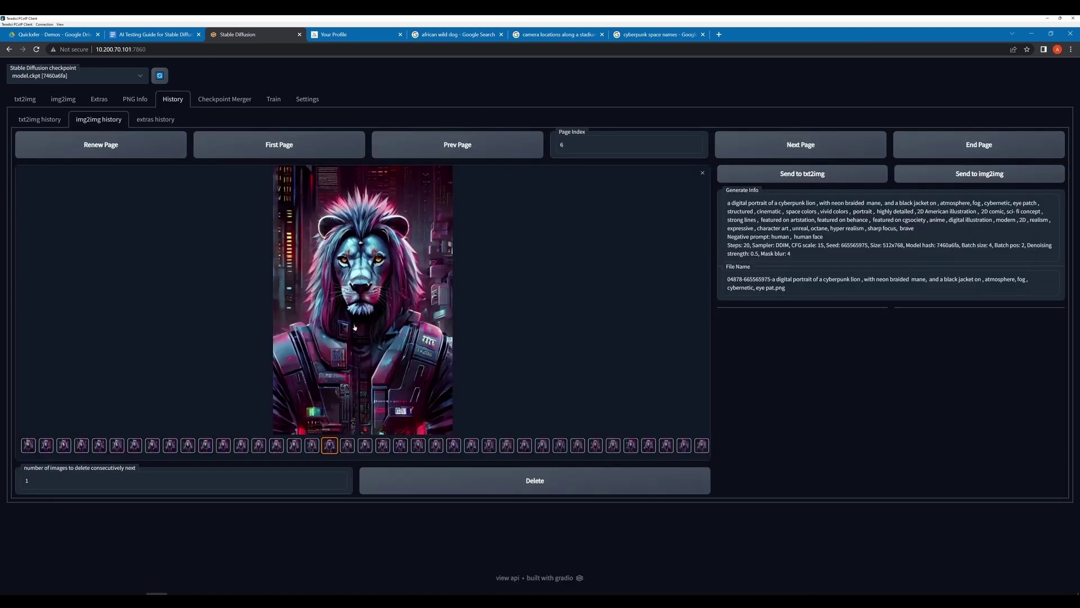
click(226, 148)
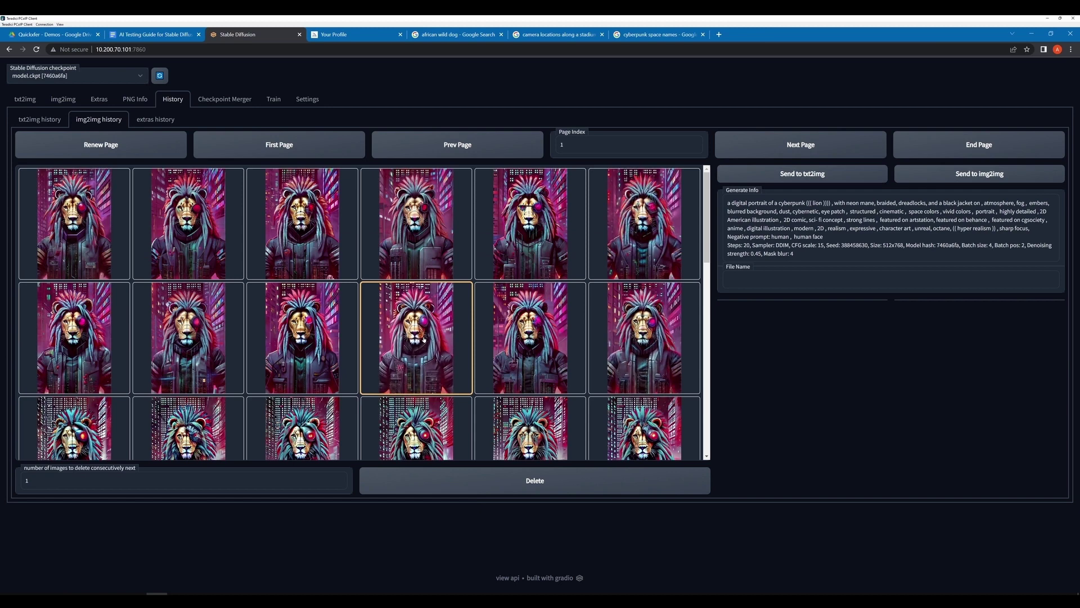
click(625, 349)
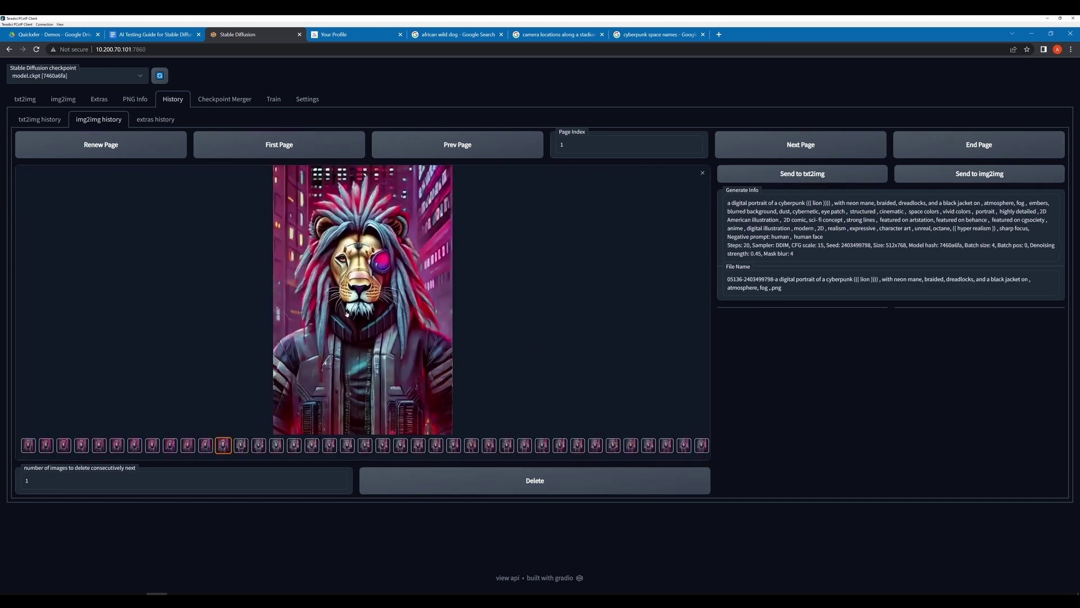
click(206, 445)
click(186, 446)
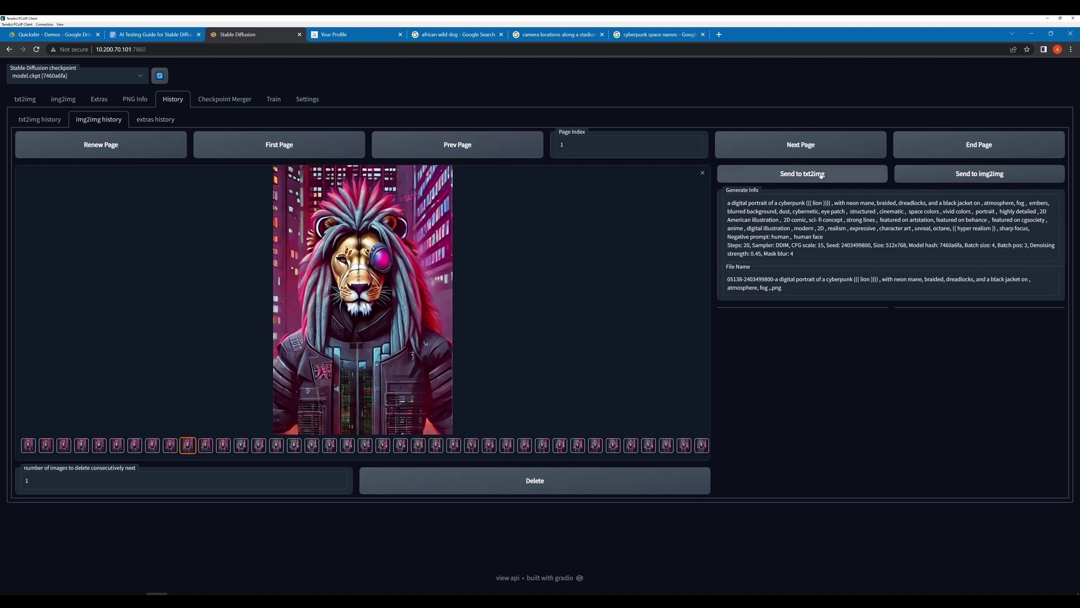
click(967, 173)
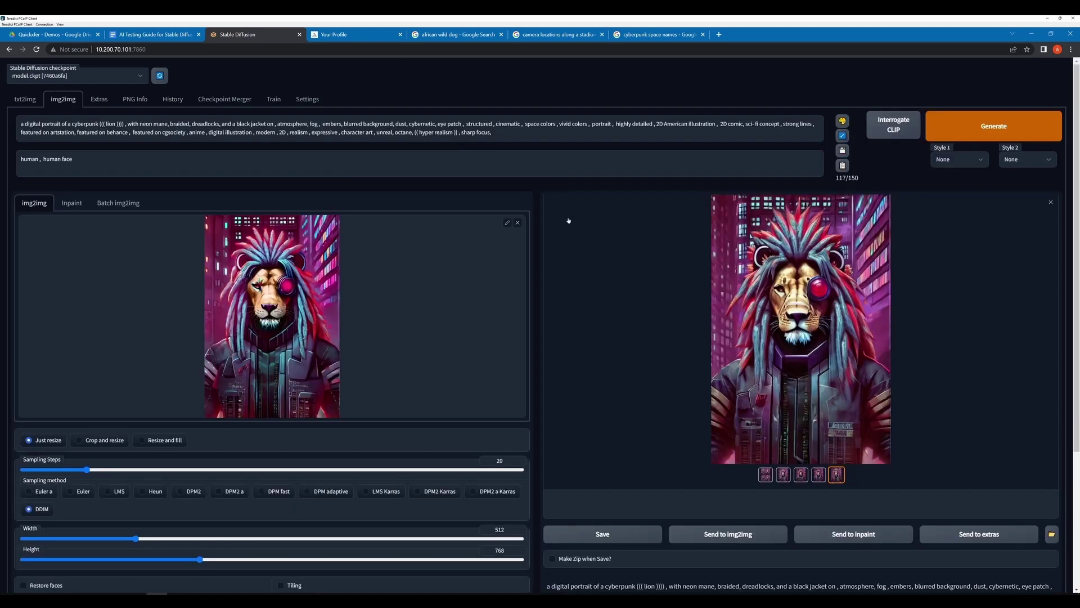
Clear the current source image from img2img and dismiss the file upload dialog without choosing a file.
click(518, 222)
click(458, 261)
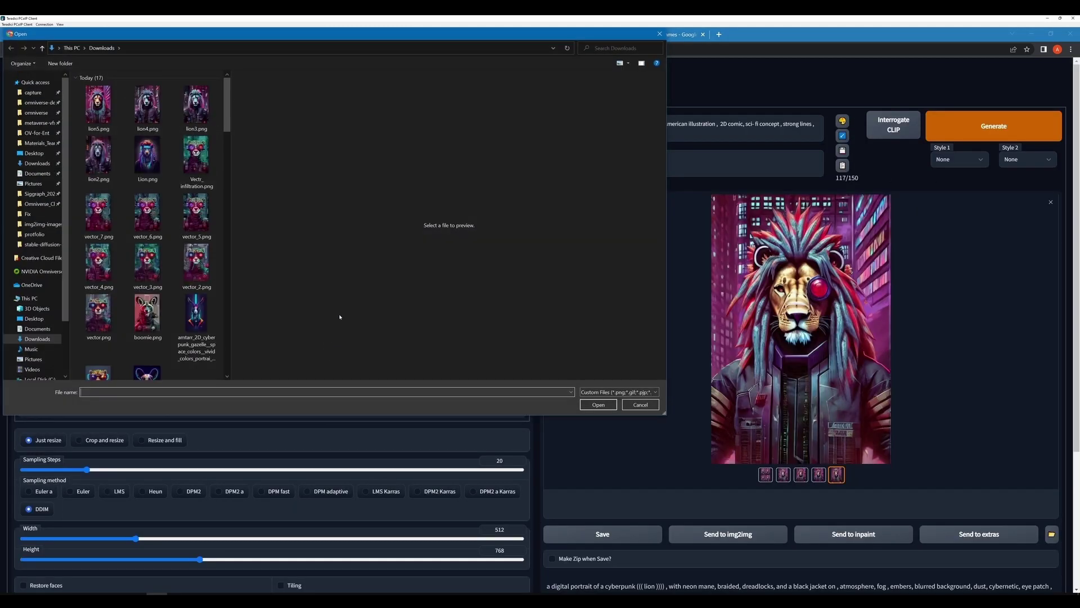
click(656, 403)
click(134, 99)
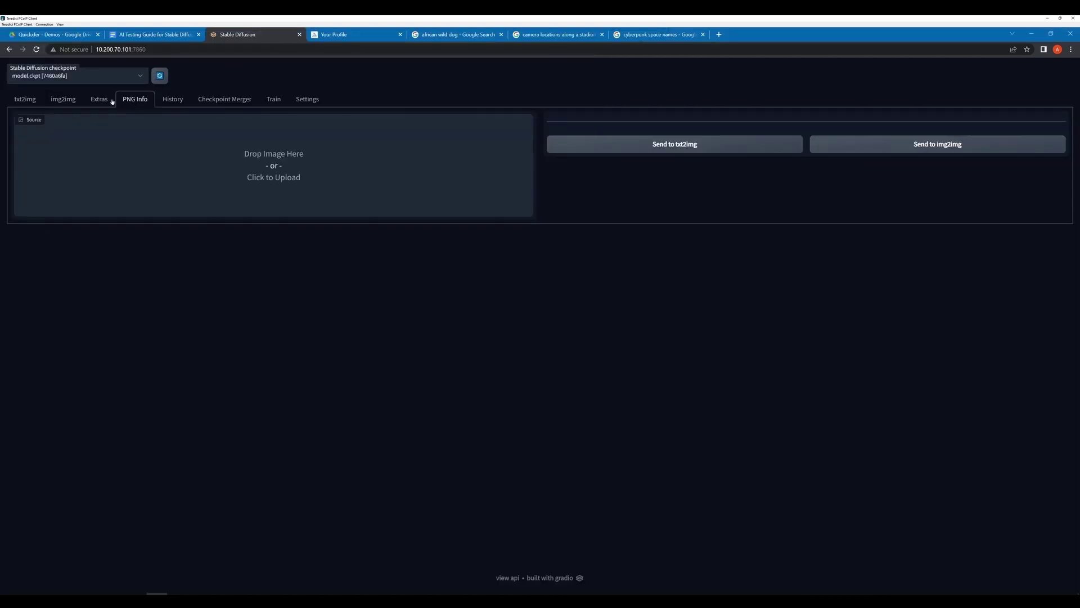
click(105, 100)
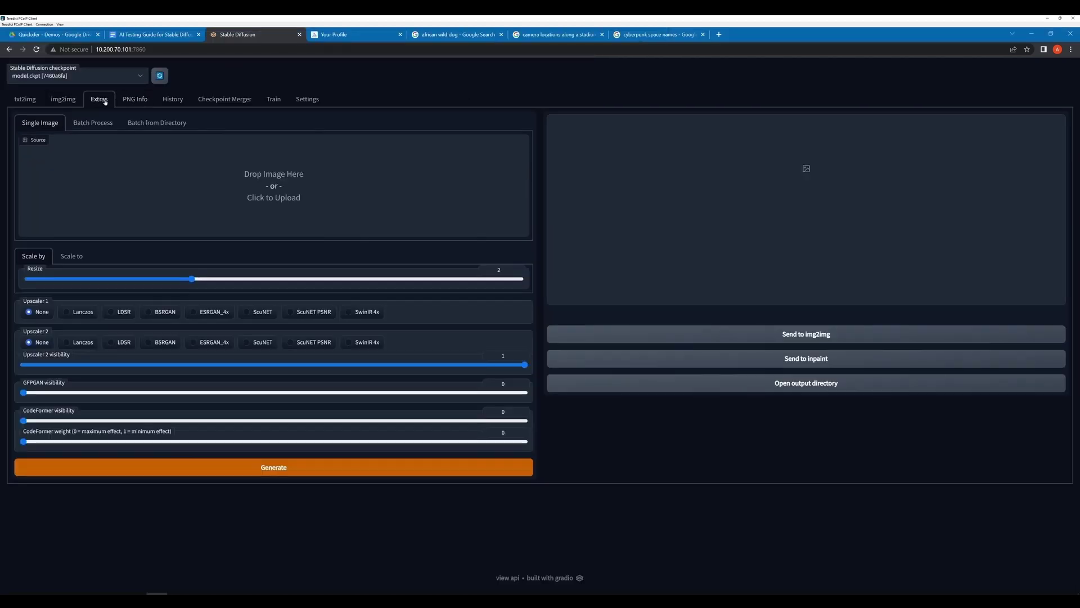
click(63, 99)
Enlarge the selected pink-maned lion portrait from the img2img history and save it to Downloads as lion6.png.
click(173, 100)
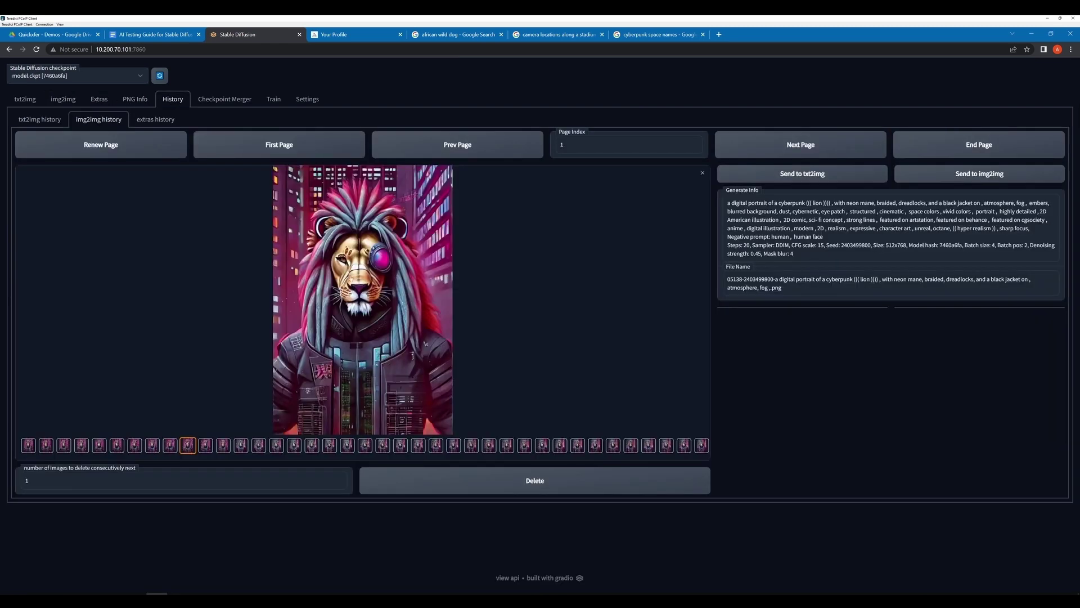
click(378, 278)
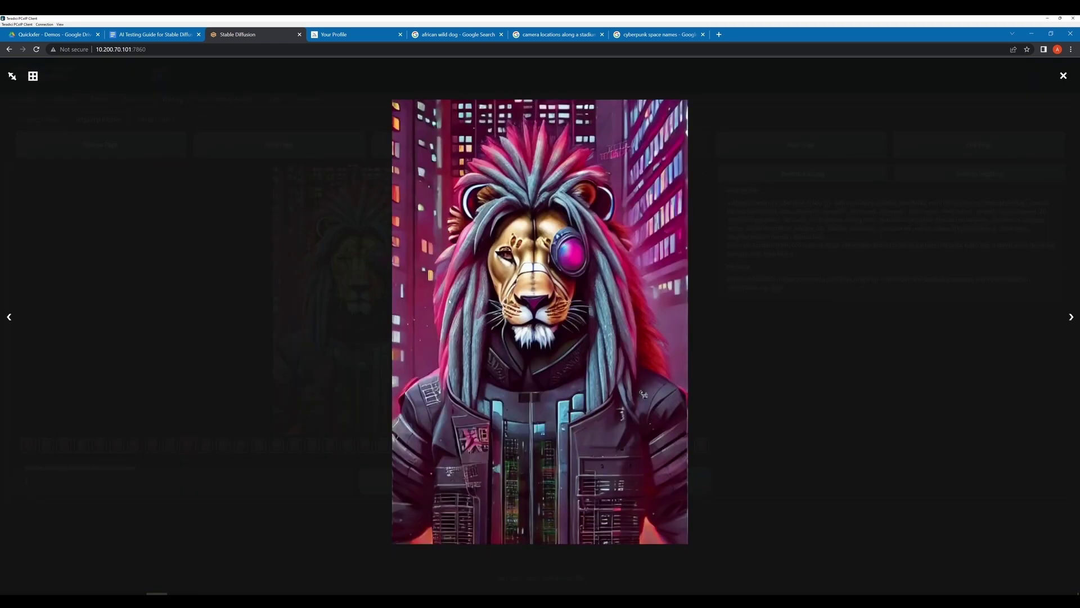
right_click(537, 299)
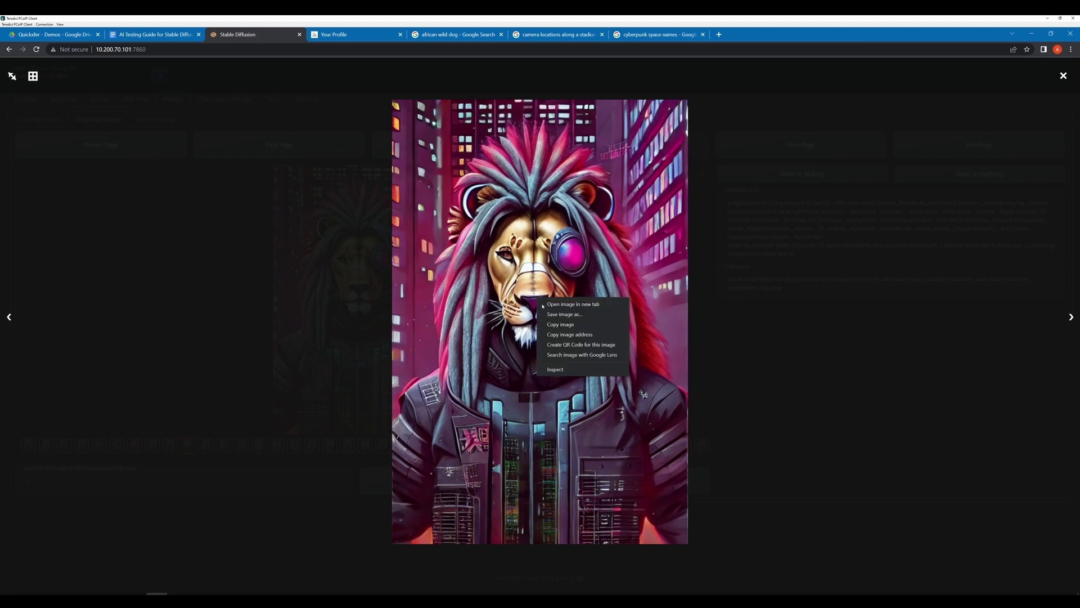
click(554, 313)
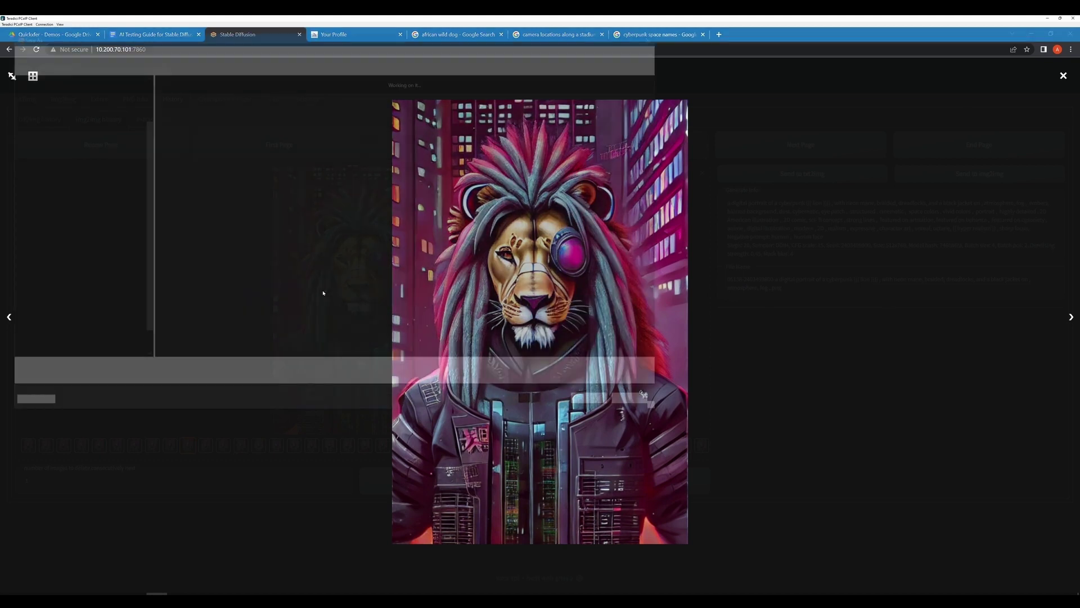
click(182, 109)
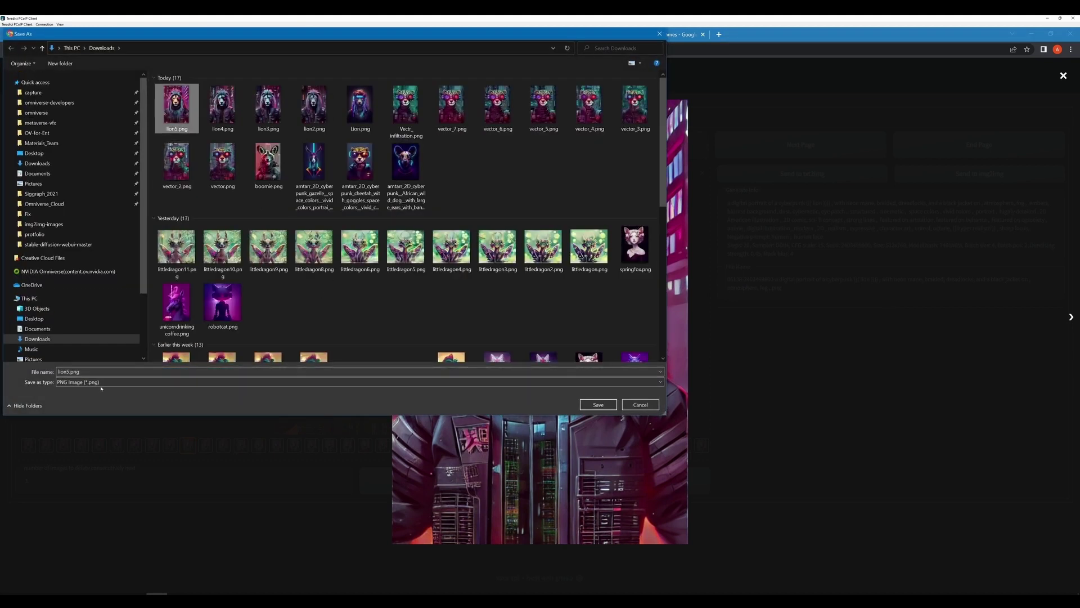
double_click(67, 371)
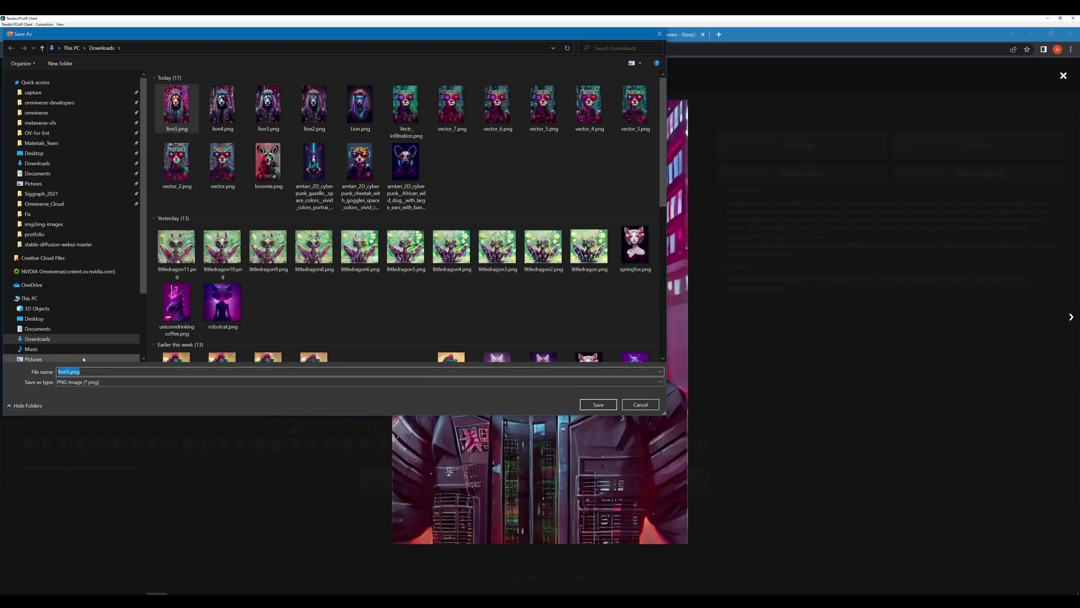
text(lion6.png)
key(Return)
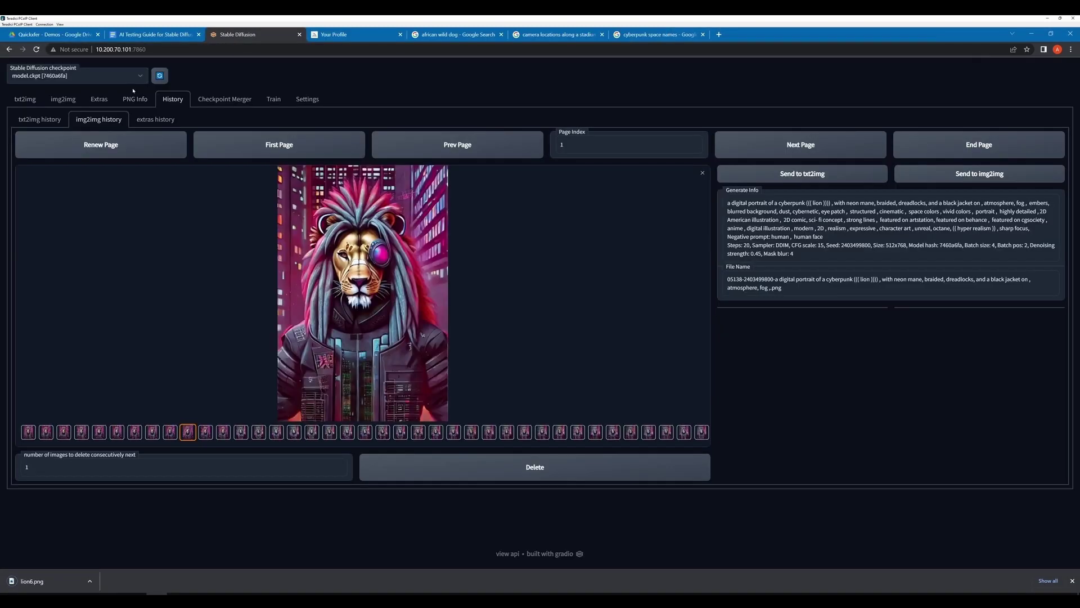
Load lion6.png from Downloads as the img2img source image.
click(70, 101)
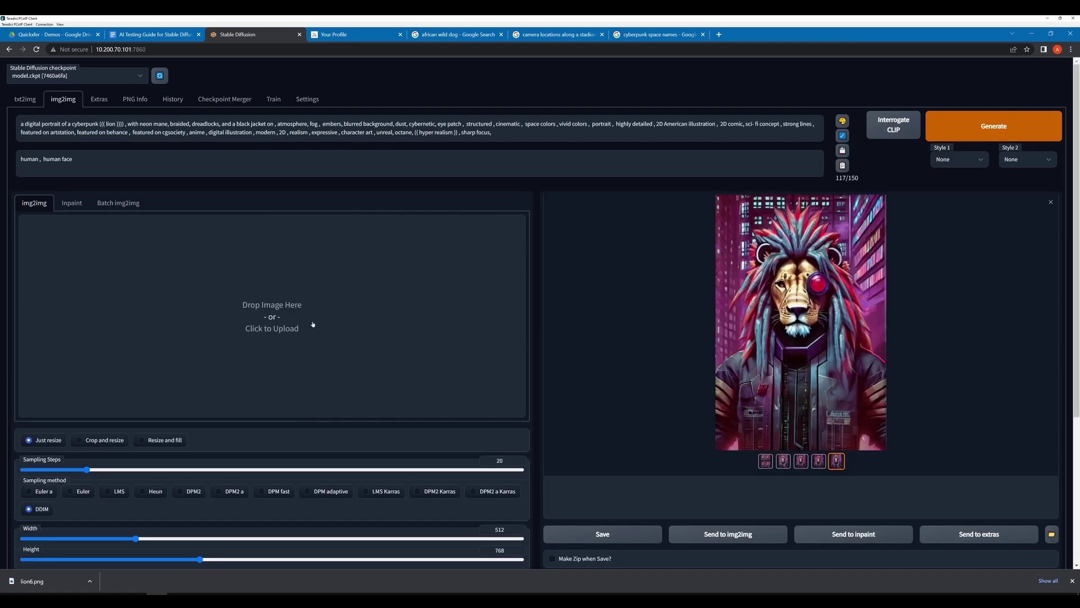
click(293, 330)
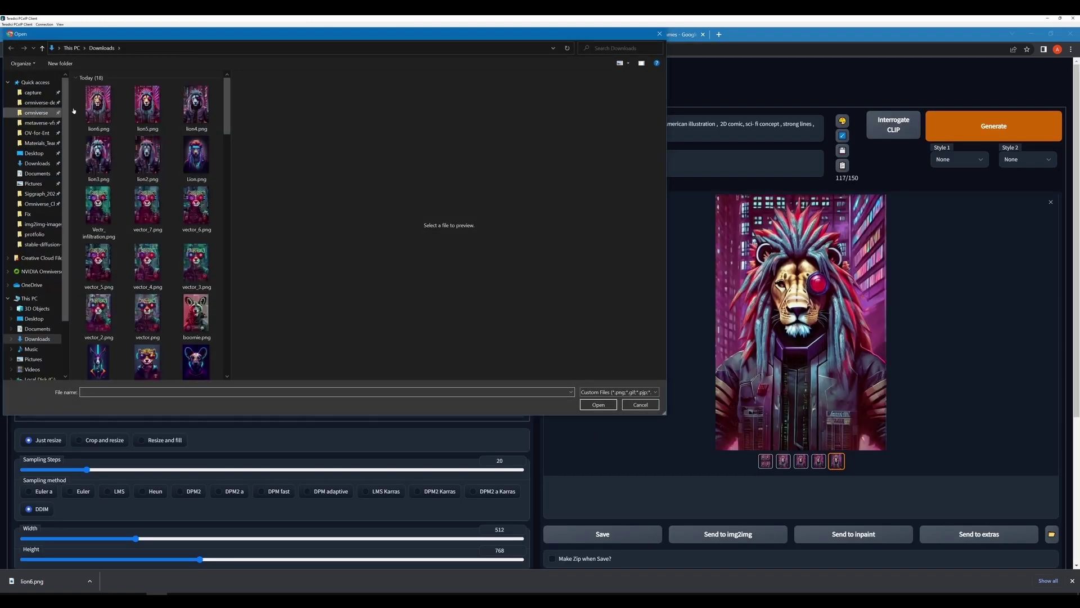
double_click(90, 112)
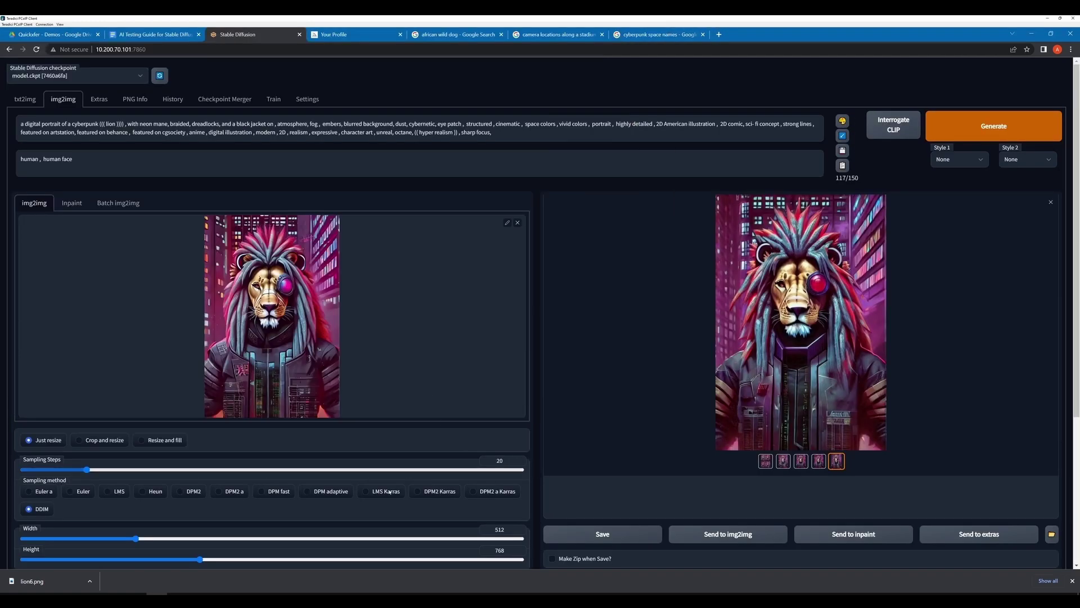
Set the CFG scale to 10 and the denoising strength to 0.3, and generate a batch from the new source.
scroll(353, 494, down, 2)
drag(247, 533, 172, 534)
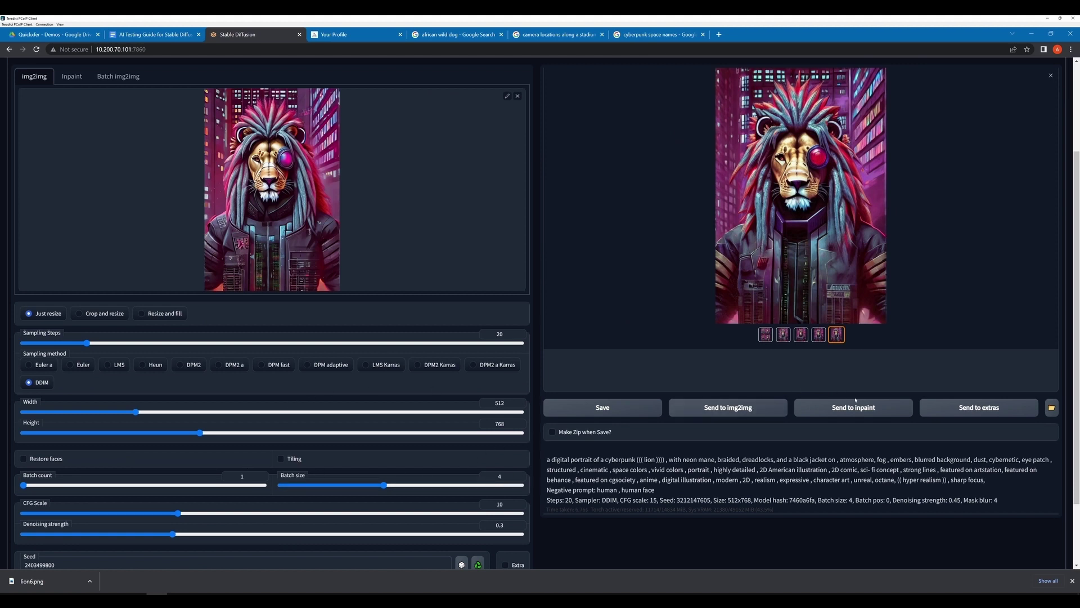
click(734, 412)
click(963, 117)
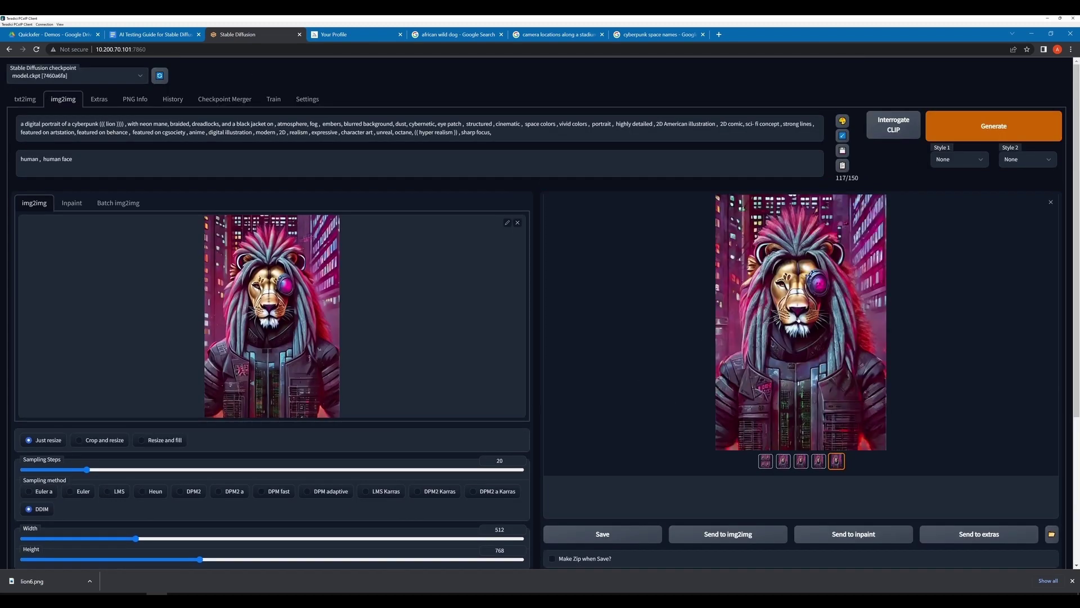
Enlarge the generated lion portraits and compare them one by one, including the four-image grid.
click(745, 320)
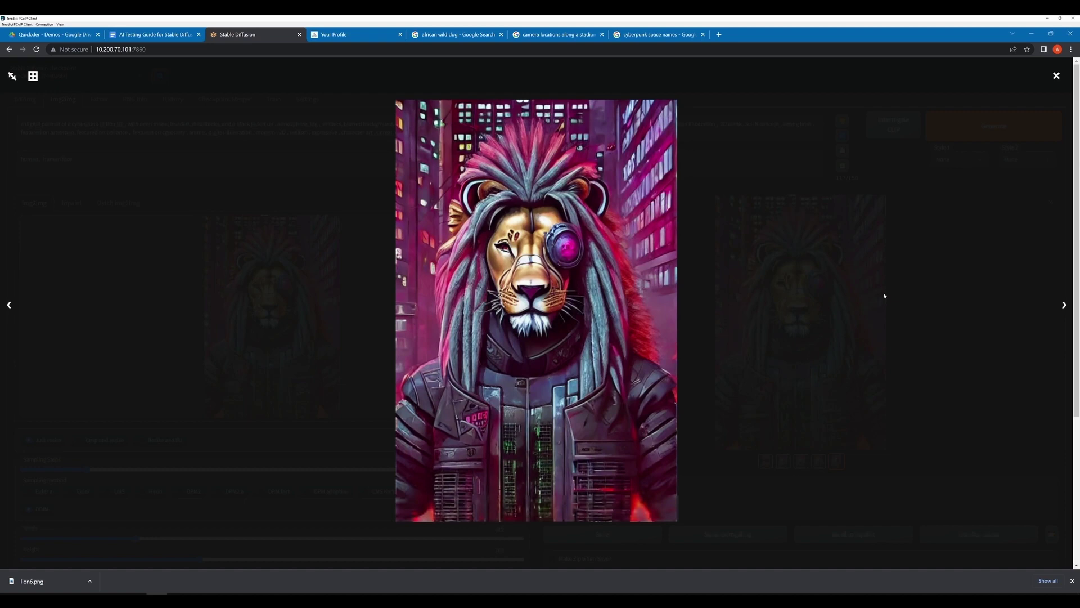
click(1063, 306)
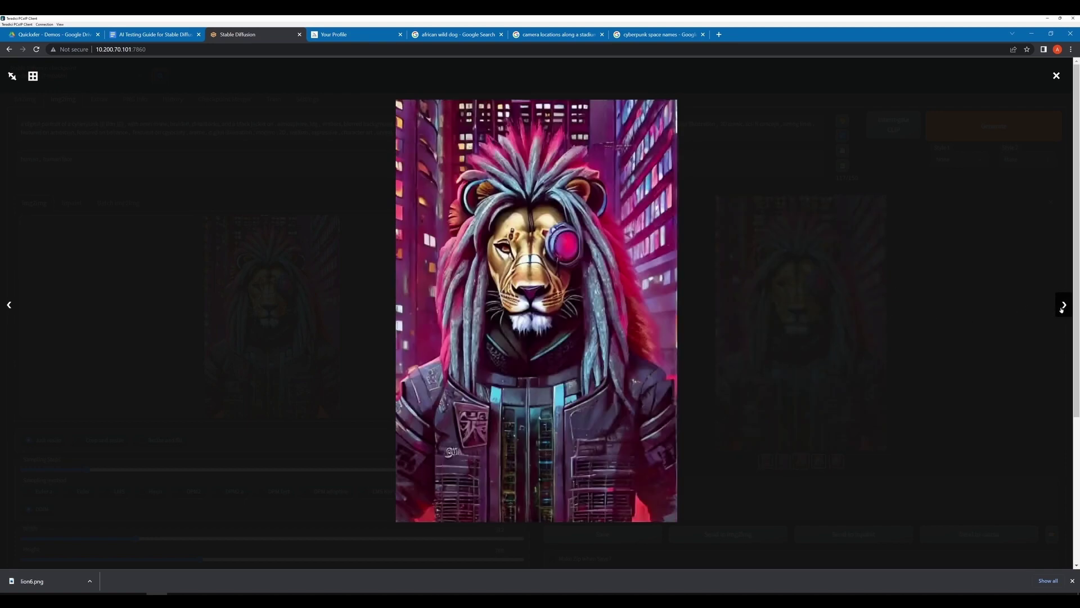
click(1061, 307)
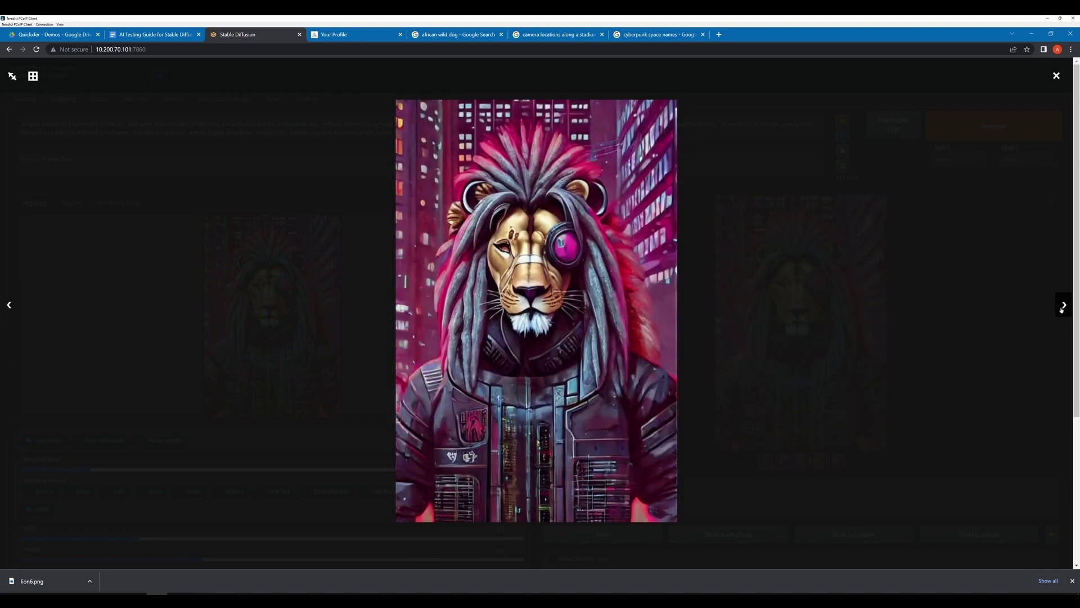
click(9, 305)
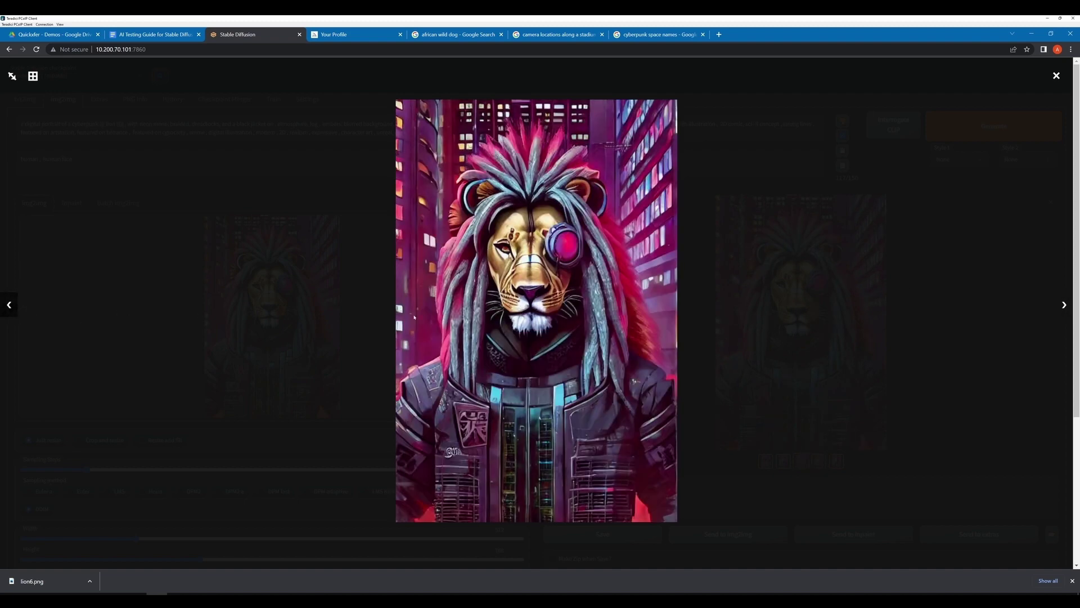
click(1063, 305)
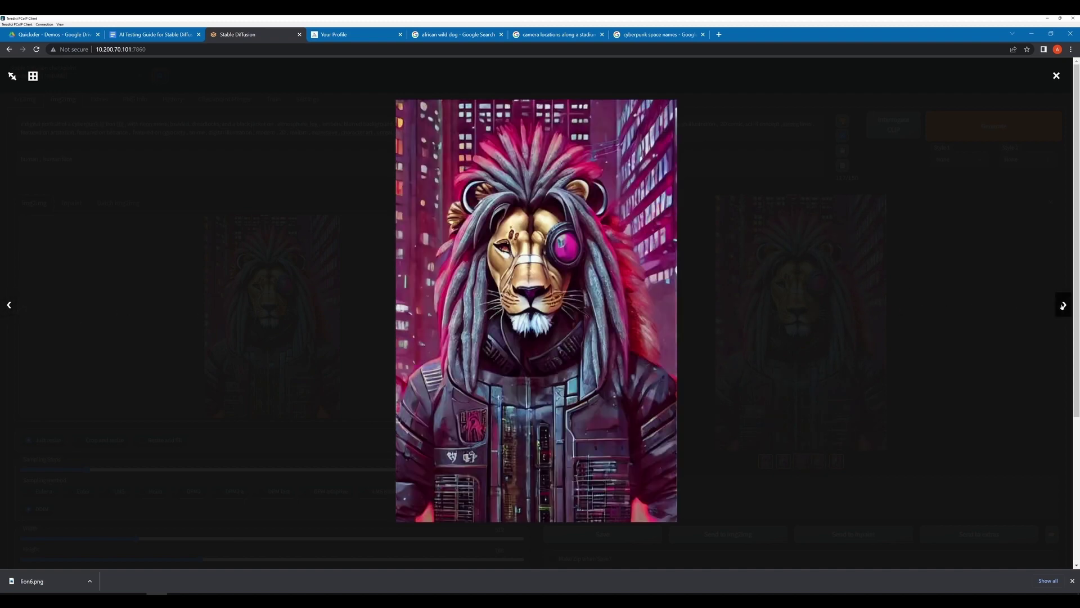
click(1062, 305)
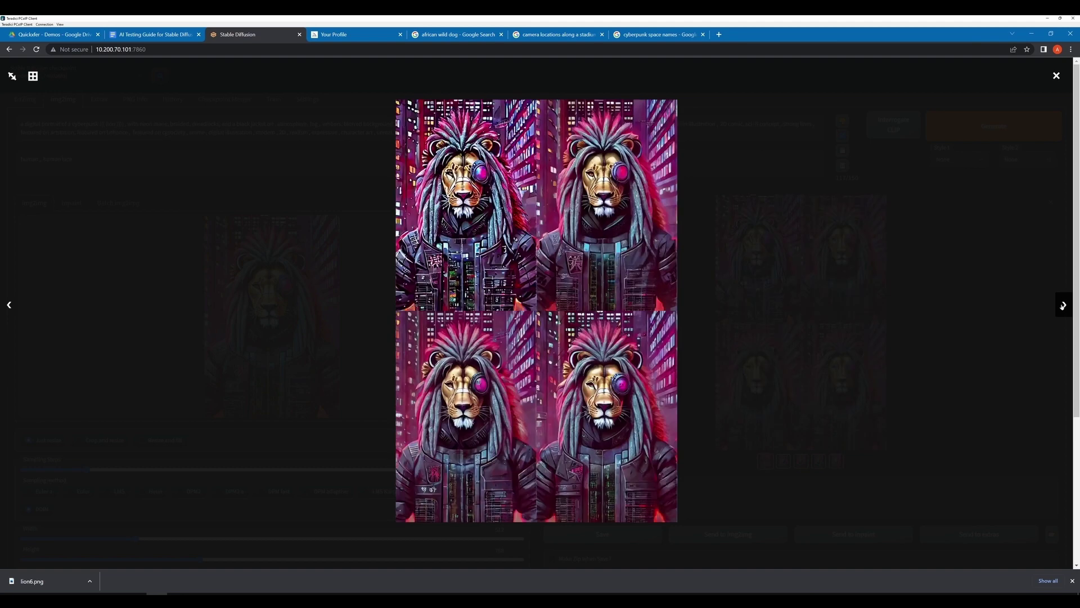
click(937, 311)
Generate another batch from lion6.png and reset the seed to -1 for random results.
click(1019, 132)
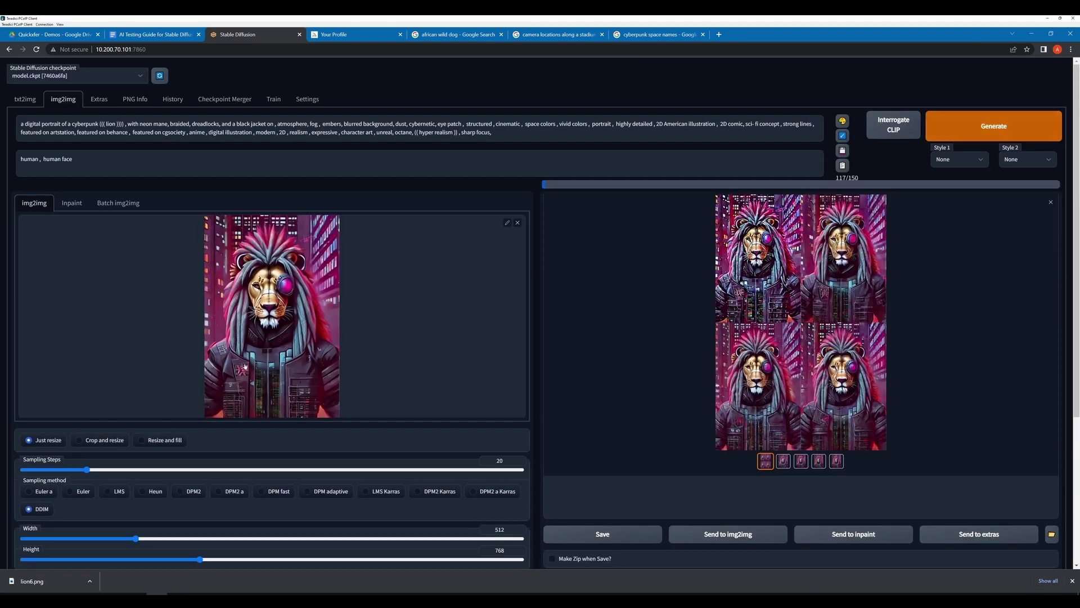
scroll(297, 396, down, 4)
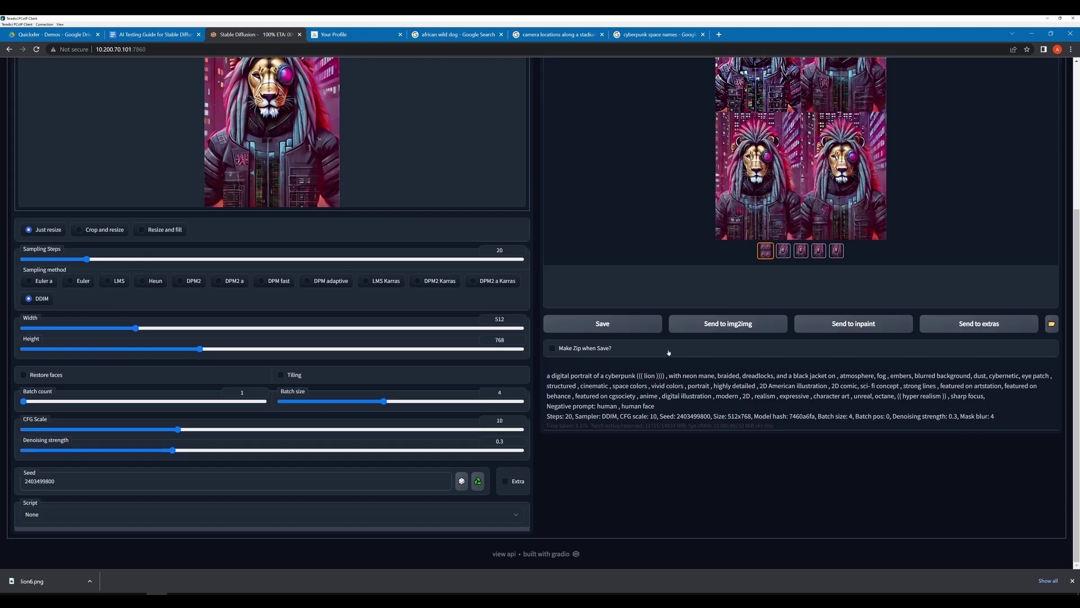
scroll(668, 350, down, 3)
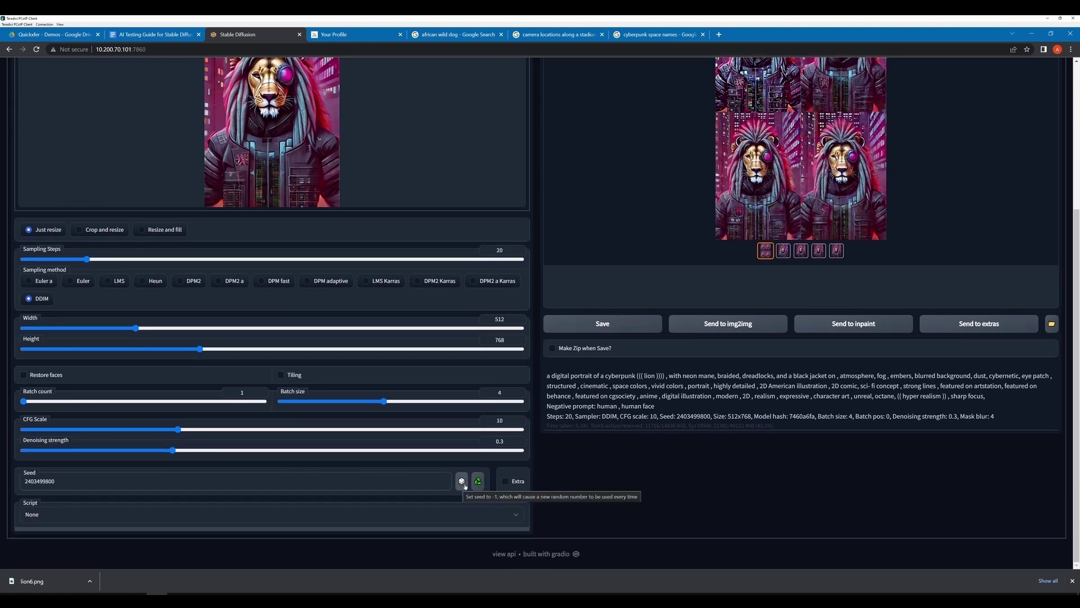
click(463, 482)
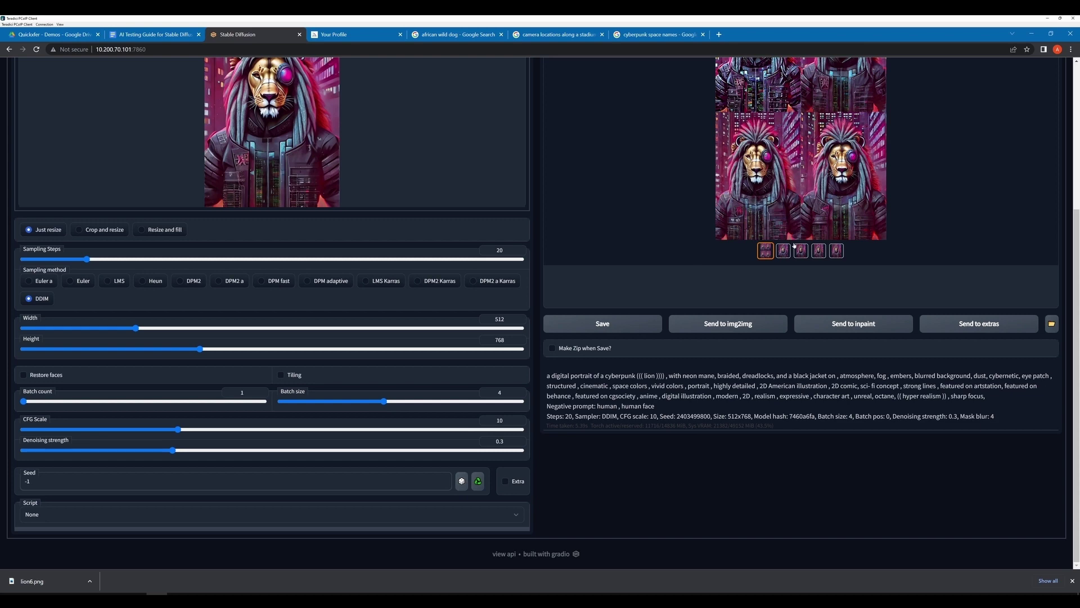
scroll(802, 183, up, 4)
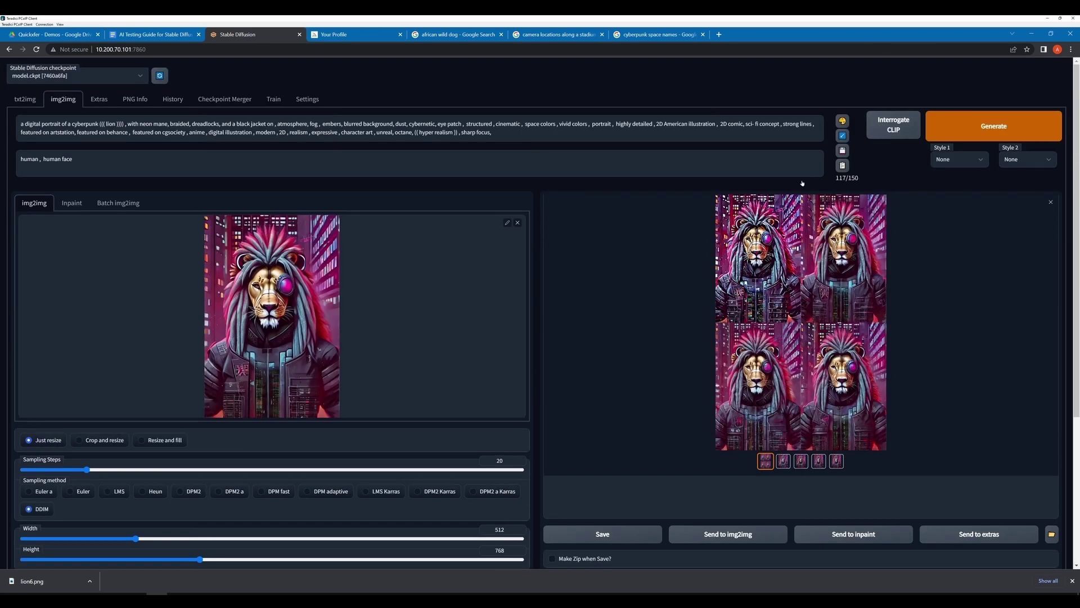
Generate another batch from lion6.png with the random seed and compare its four-image grid and individual portraits.
click(993, 126)
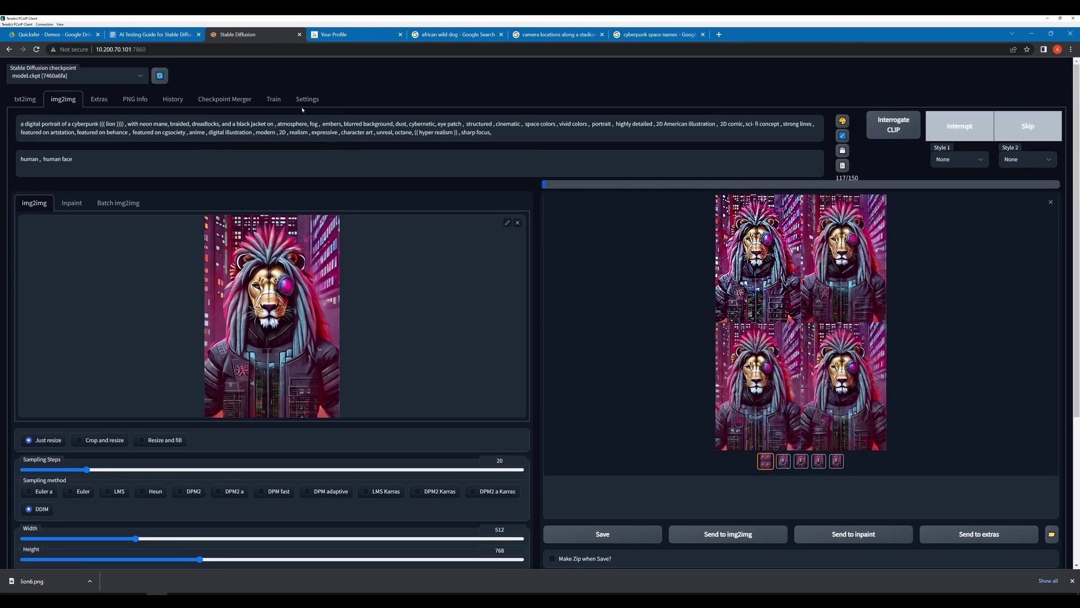
click(738, 256)
click(784, 463)
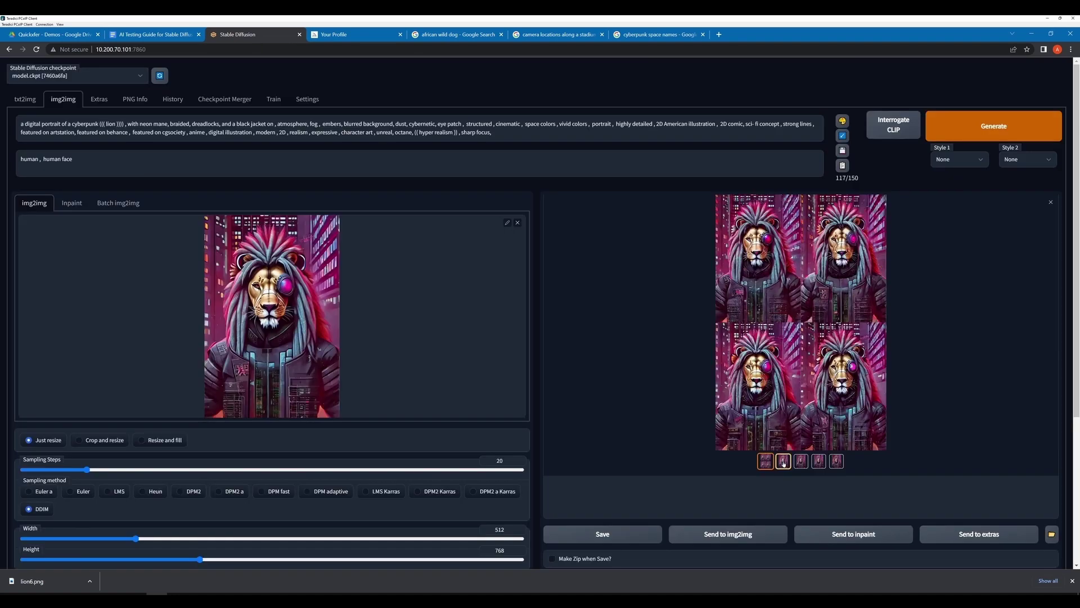
click(783, 462)
key(Right)
key(Right)
key(Right)
key(Left)
key(Left)
key(Left)
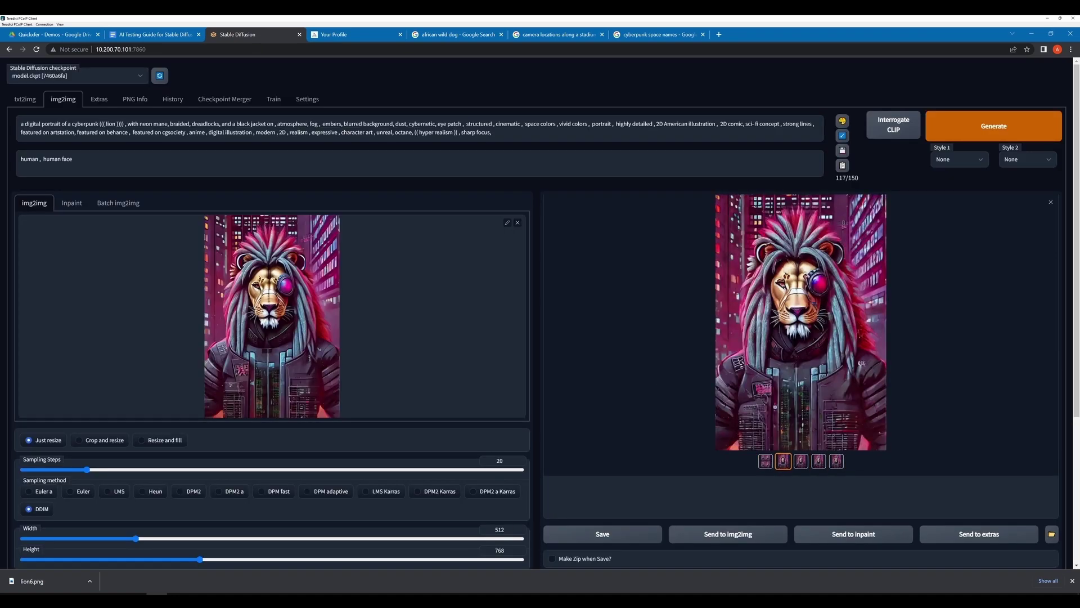
Set the CFG scale to 8 and the denoising strength to 0.36, and generate a new batch.
scroll(204, 540, down, 3)
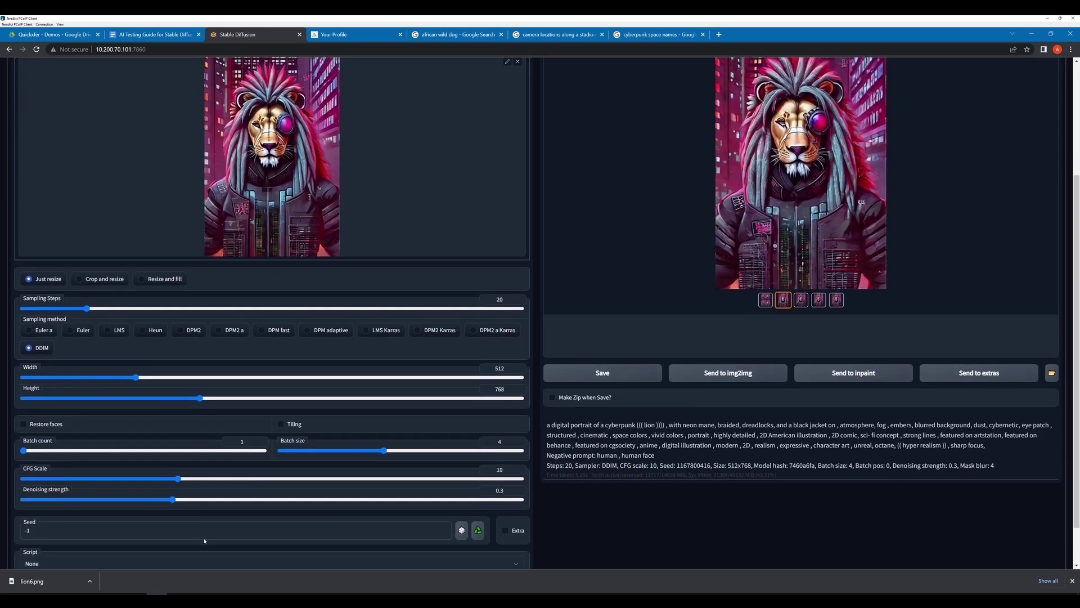
click(188, 491)
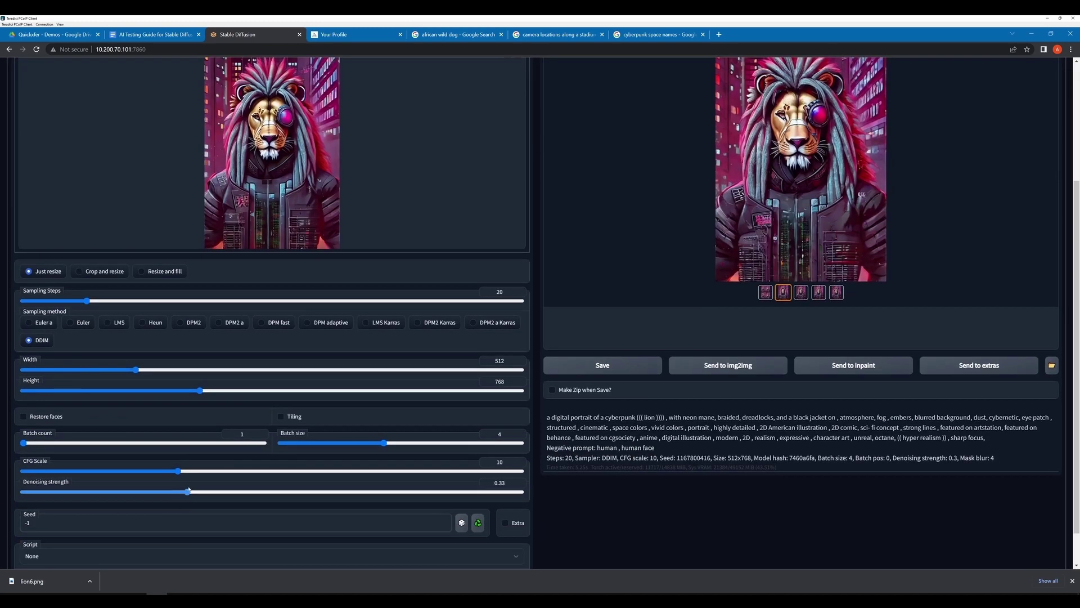
drag(189, 491, 145, 470)
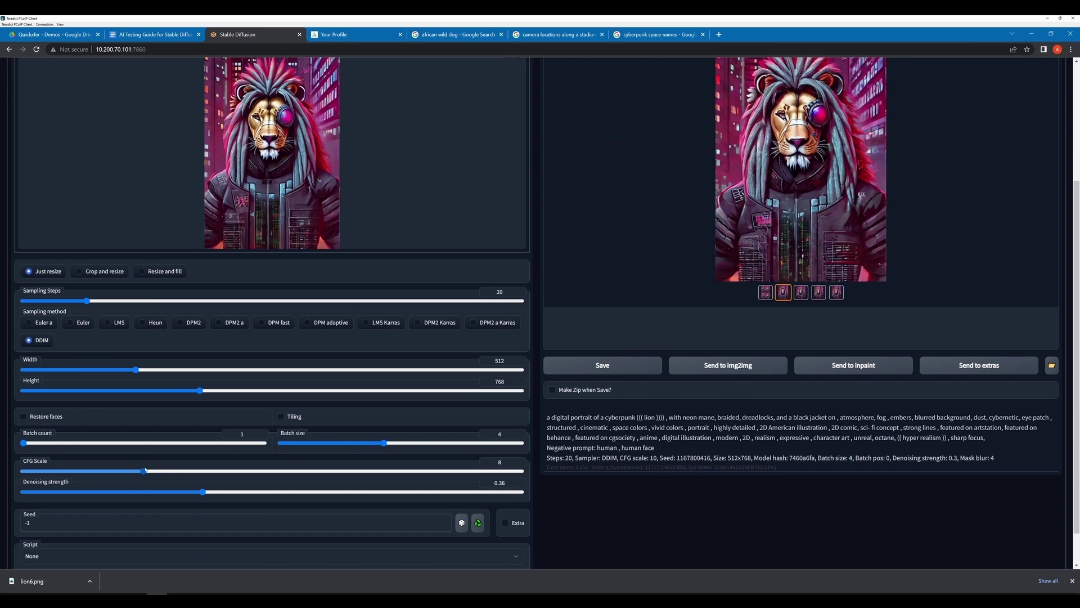
click(728, 365)
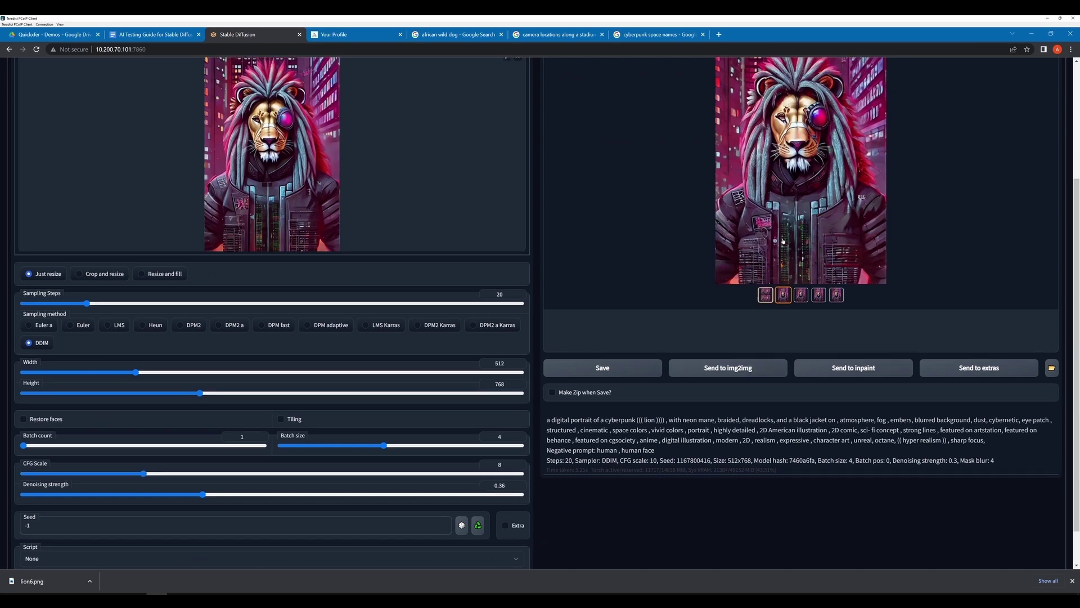
scroll(800, 216, up, 3)
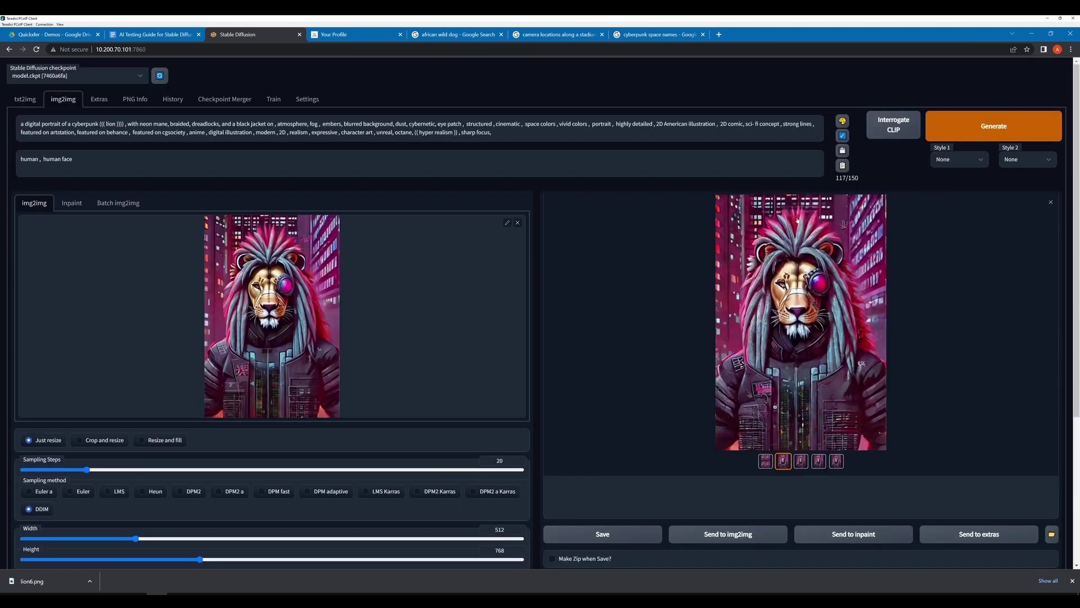
click(956, 132)
Compare the four portraits generated with CFG scale 8, enlarging the last one for a closer look.
click(818, 461)
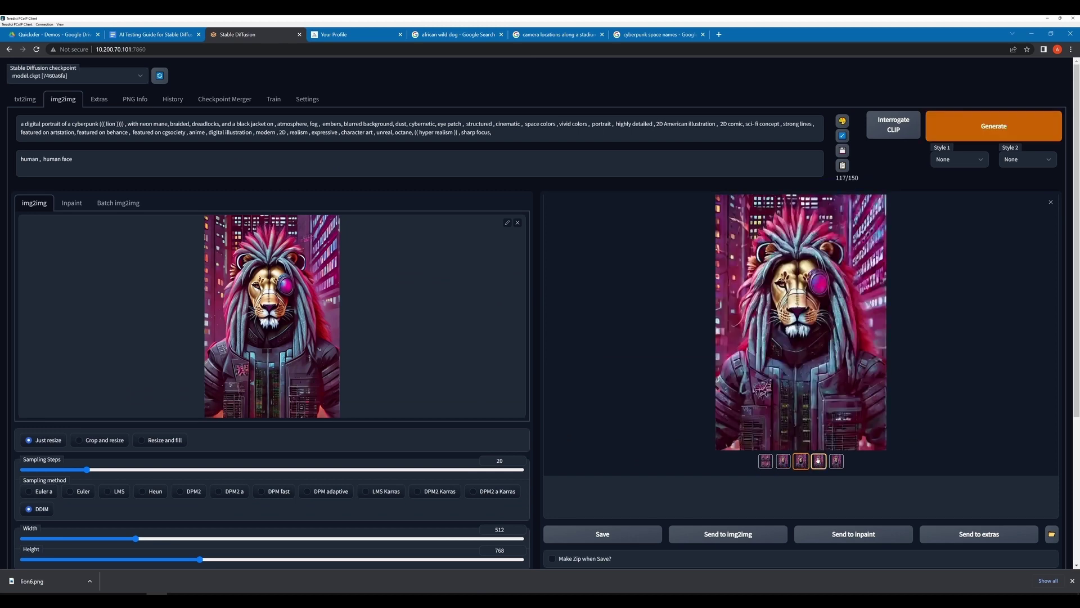
click(836, 461)
click(827, 405)
click(1056, 75)
click(819, 461)
click(801, 462)
click(783, 461)
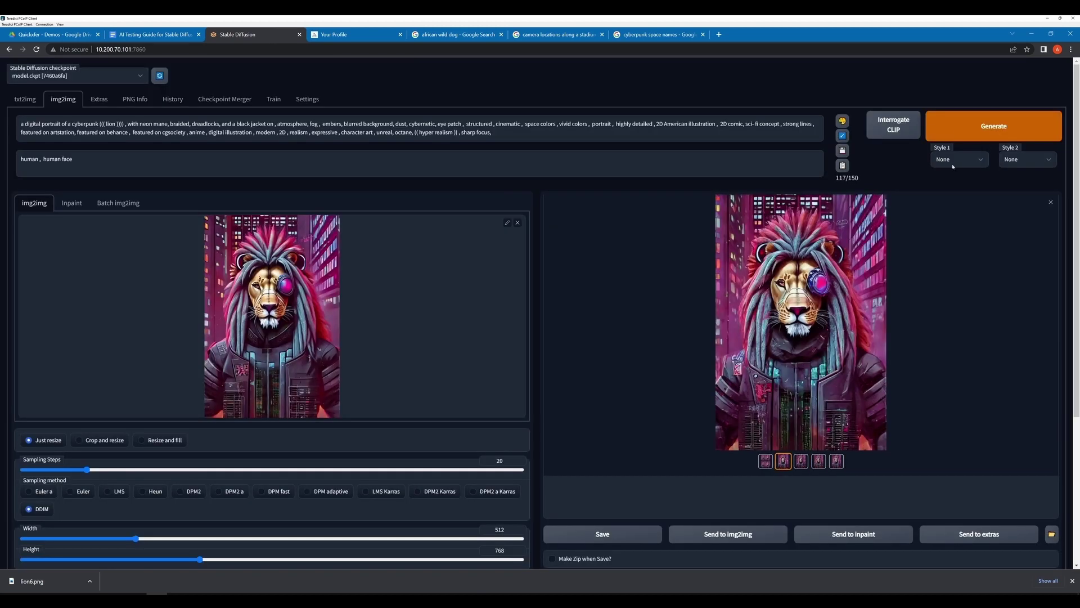
Generate one more batch with the same settings and go through its portraits up to the last one.
click(956, 132)
key(Right)
key(Right)
key(Right)
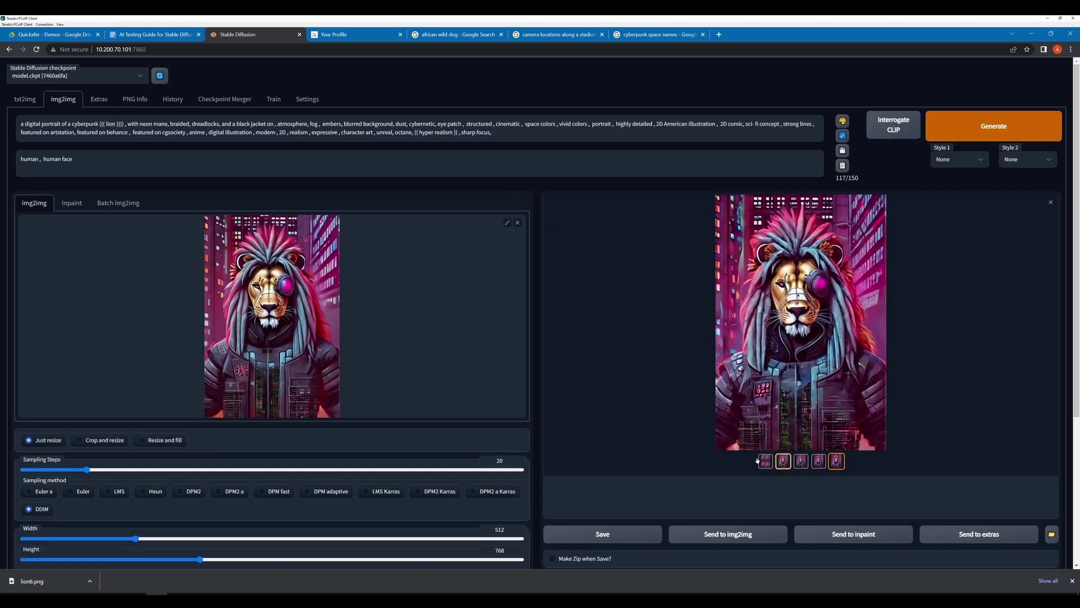
Raise the CFG scale to 14.5 and the denoising strength to 0.6, and generate a batch.
scroll(329, 501, down, 3)
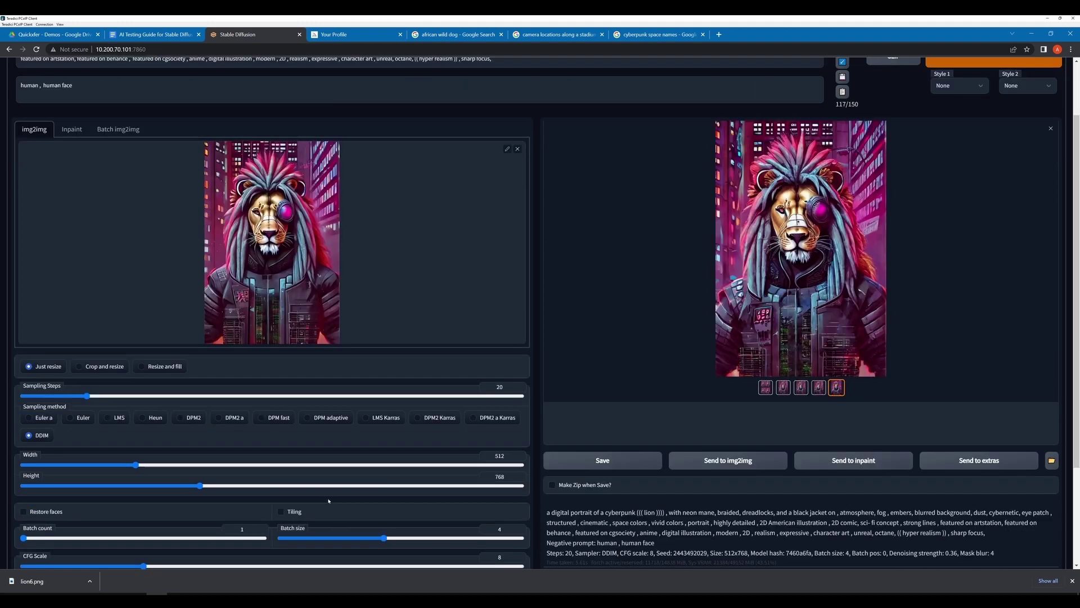
drag(203, 492, 272, 491)
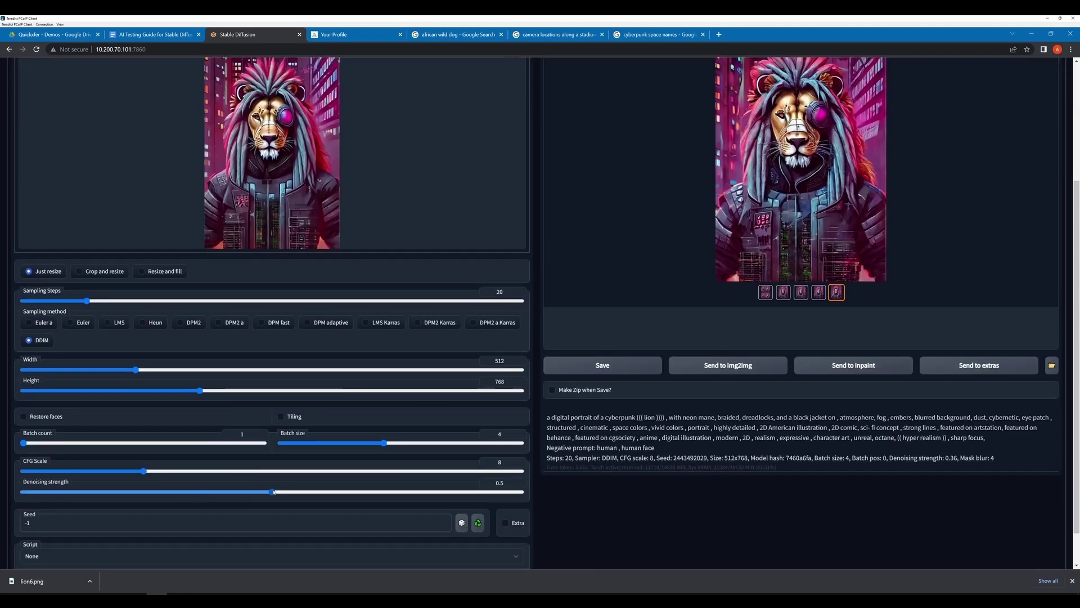
drag(144, 470, 312, 492)
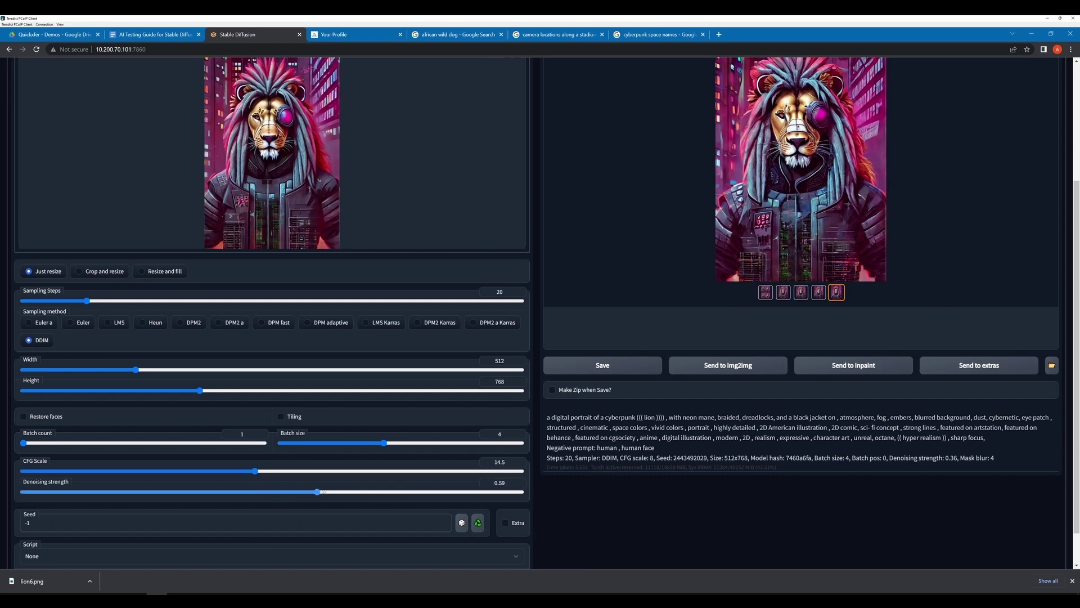
scroll(194, 377, up, 3)
key(ctrl+Return)
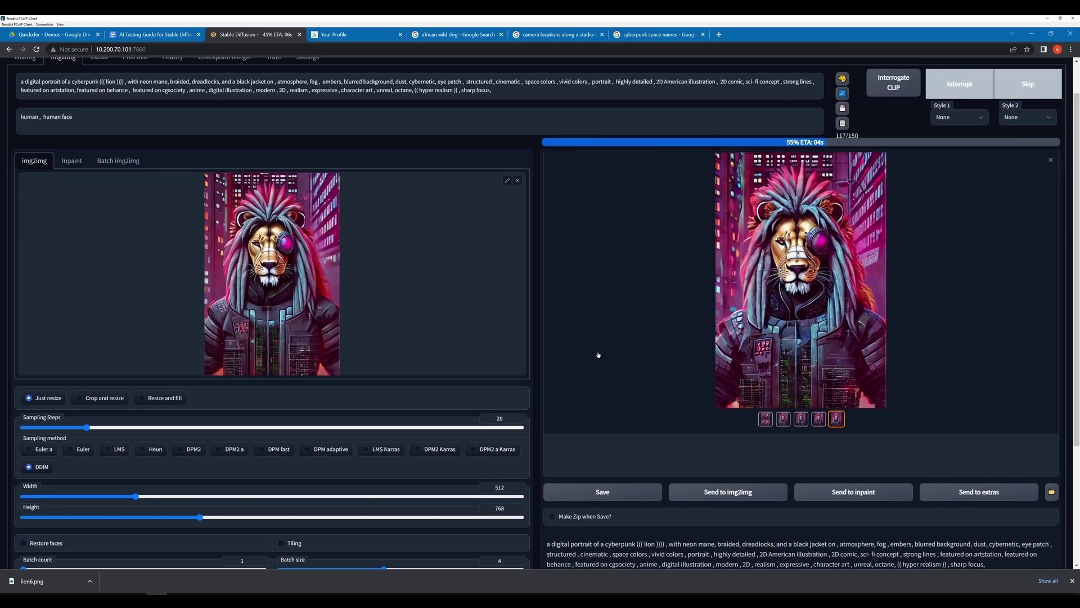
Review the high-denoising portraits, generate a further batch with the same settings, and view its third portrait.
click(781, 424)
click(801, 420)
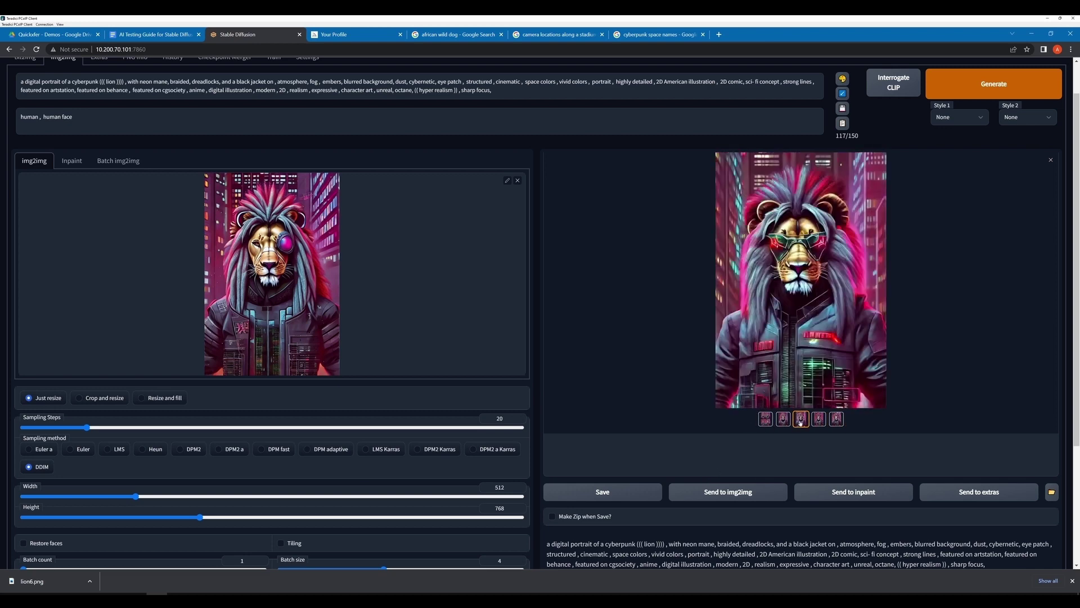
click(836, 419)
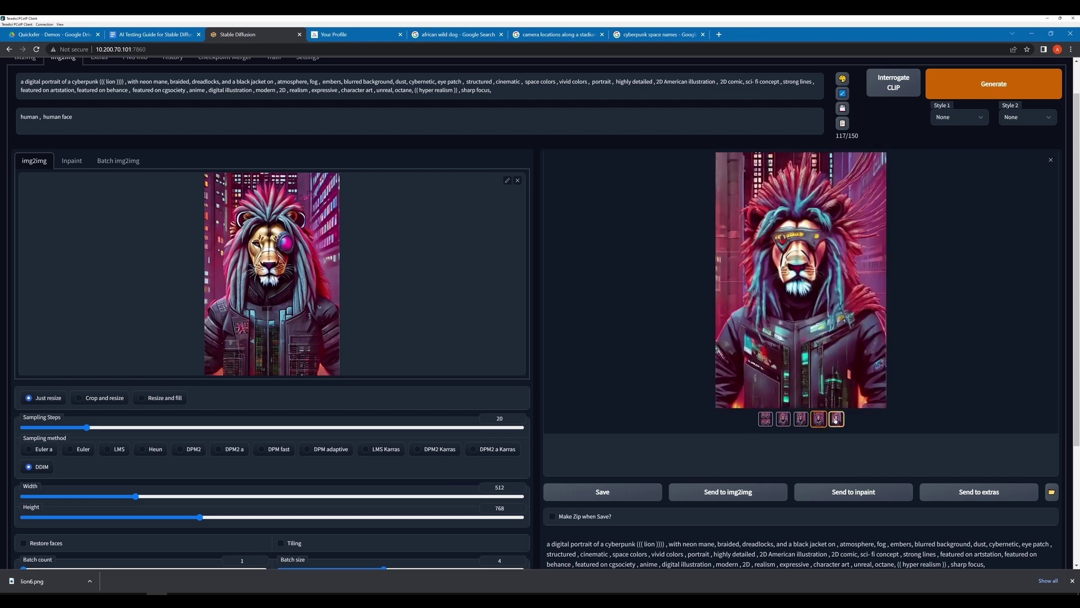
click(982, 83)
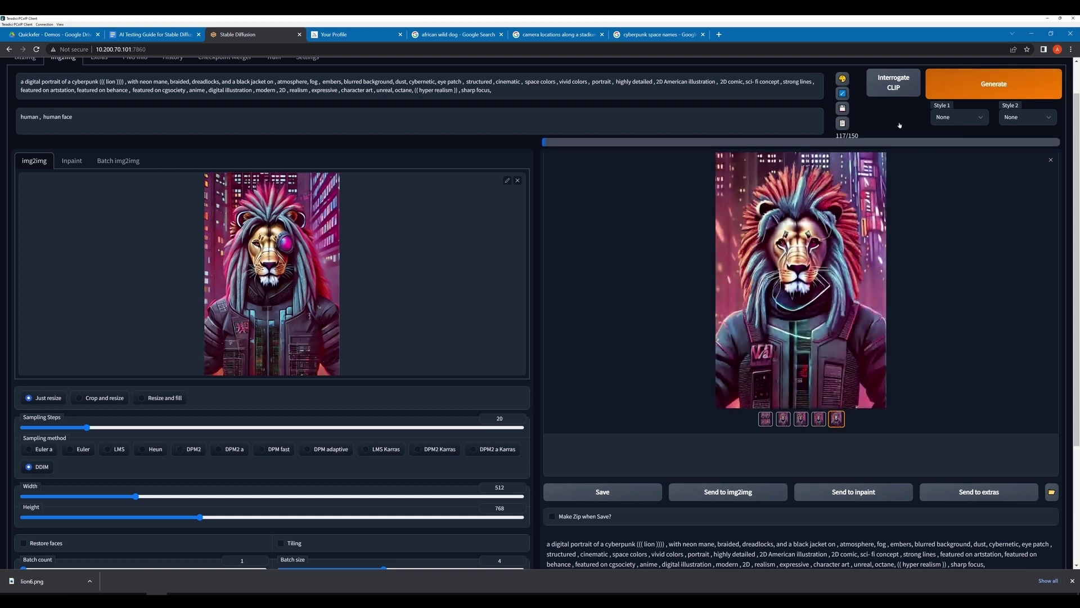
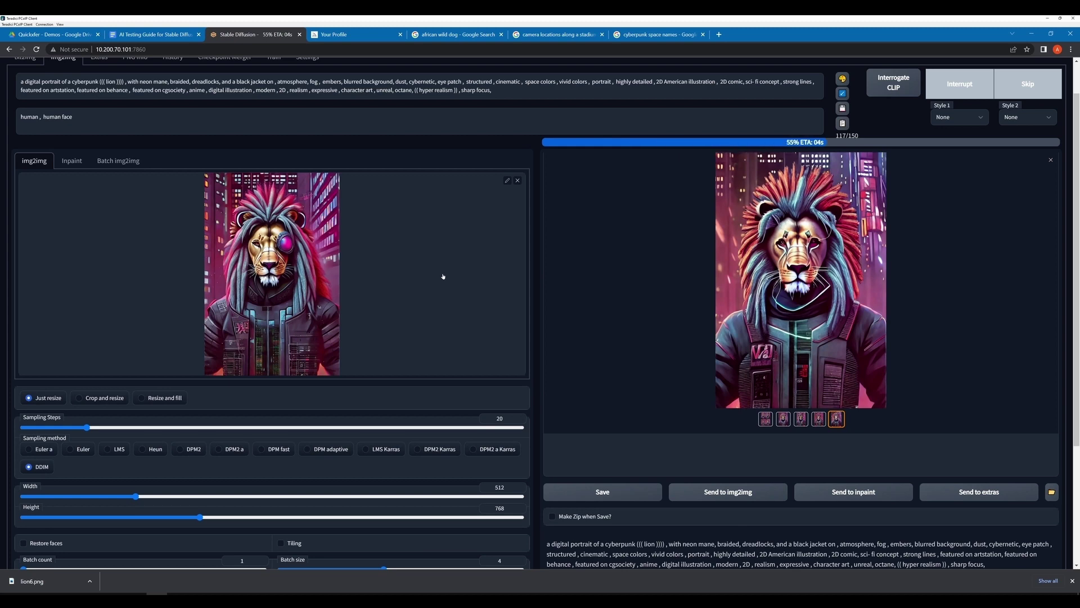
click(819, 419)
Lower the denoising strength and generate a new batch from the same lion source image.
scroll(277, 473, down, 2)
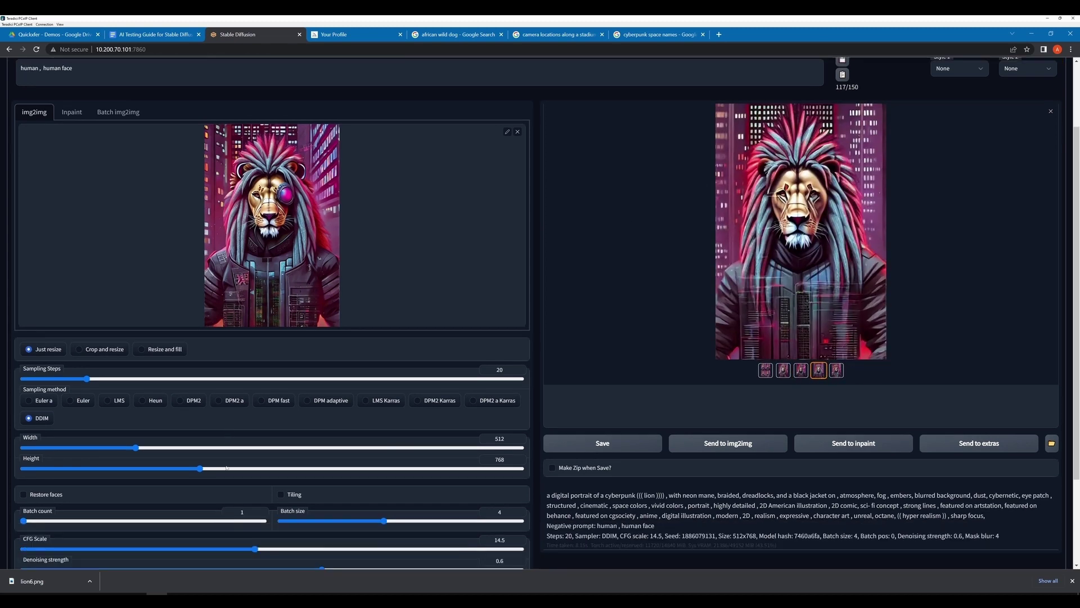
scroll(277, 473, down, 1)
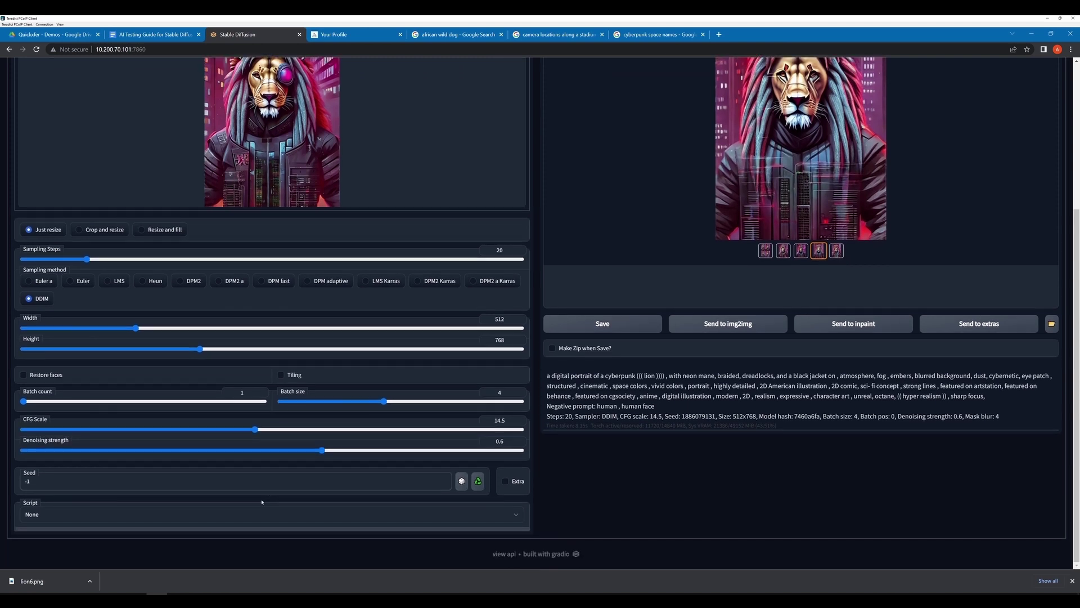
drag(291, 454, 203, 451)
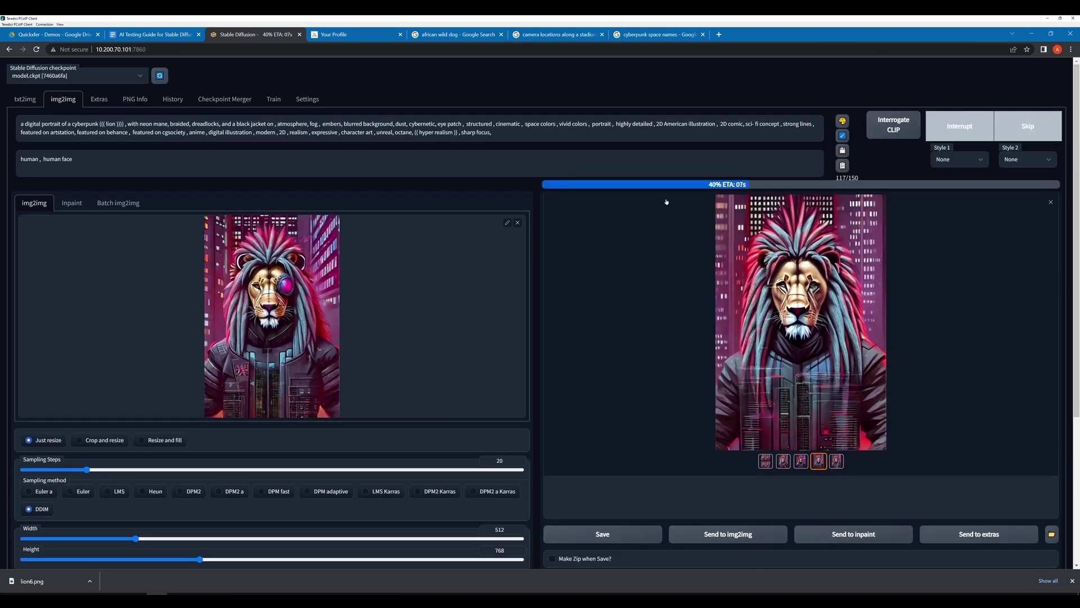
Enlarge the portrait with the braided mane and compare it with the other portraits of the batch.
click(782, 344)
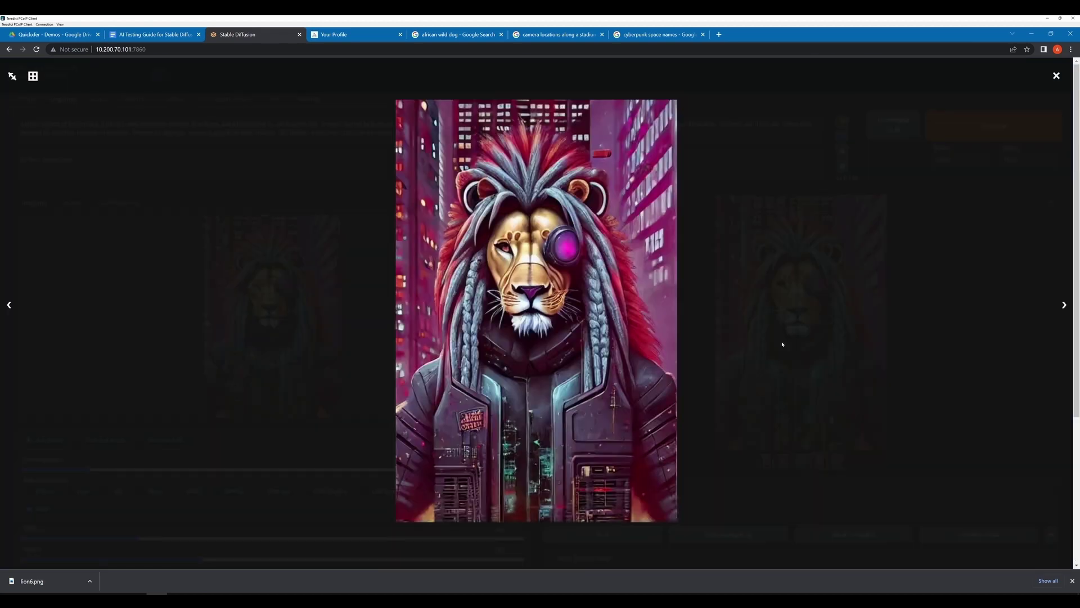
click(784, 330)
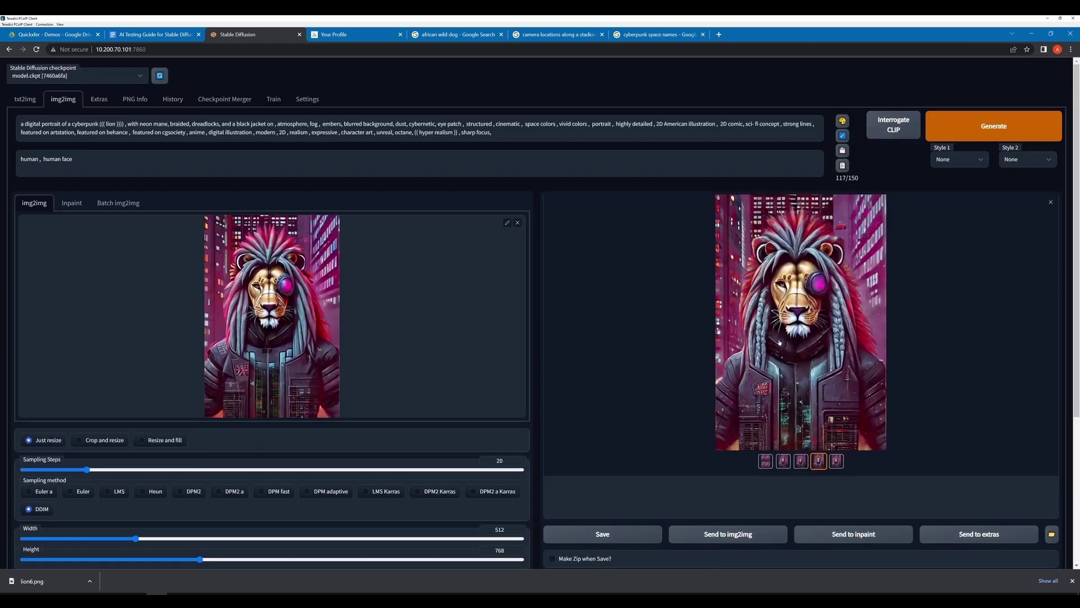
click(797, 463)
click(795, 365)
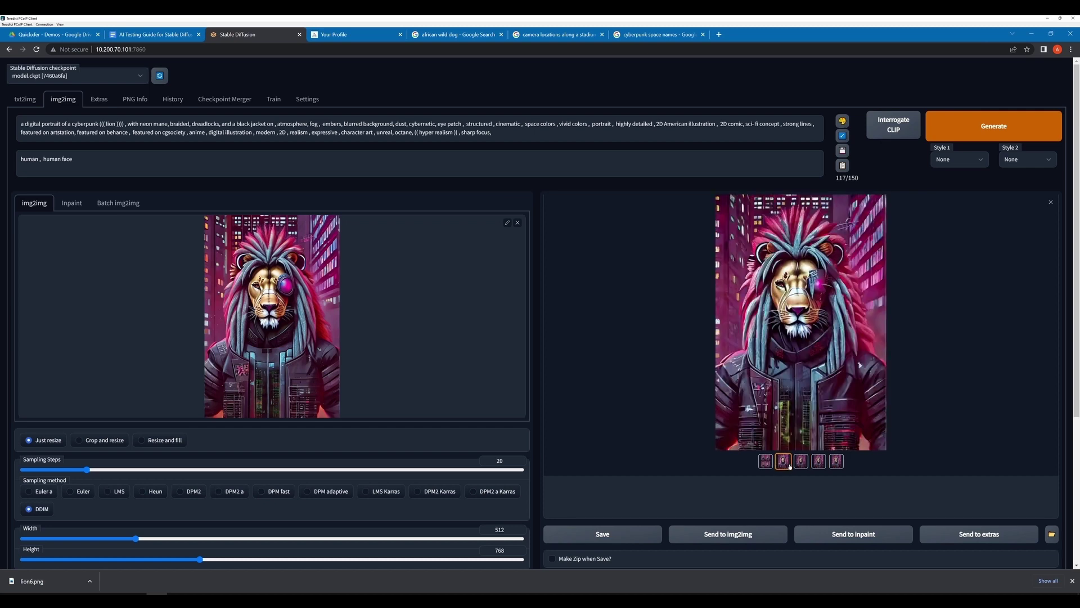
Use the braided-mane portrait as the img2img source, generate a batch, and enlarge the results.
drag(846, 369, 470, 410)
key(ctrl+Return)
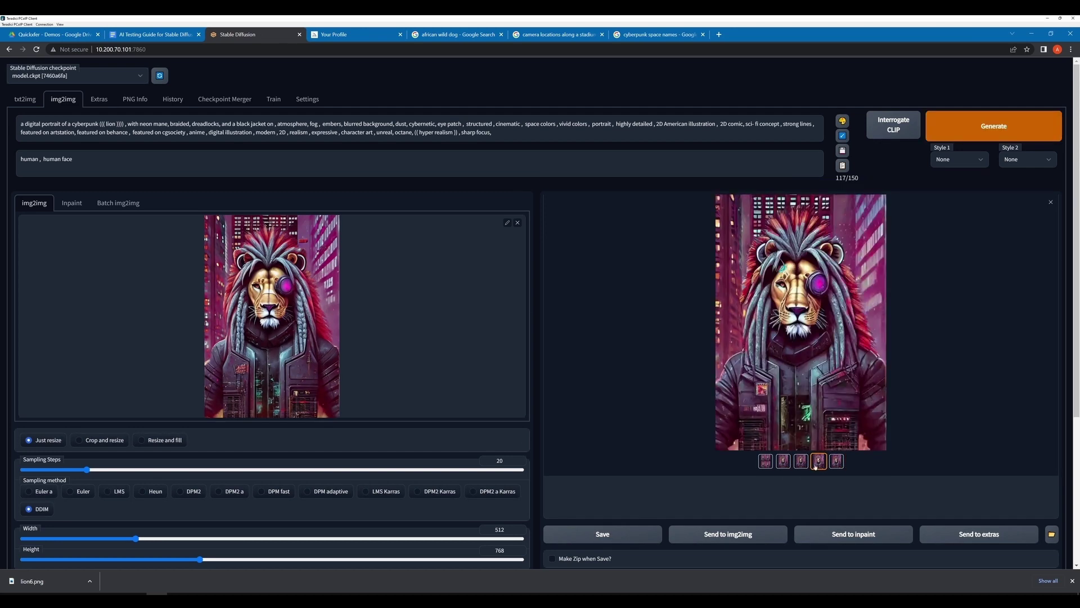
click(840, 342)
click(1063, 305)
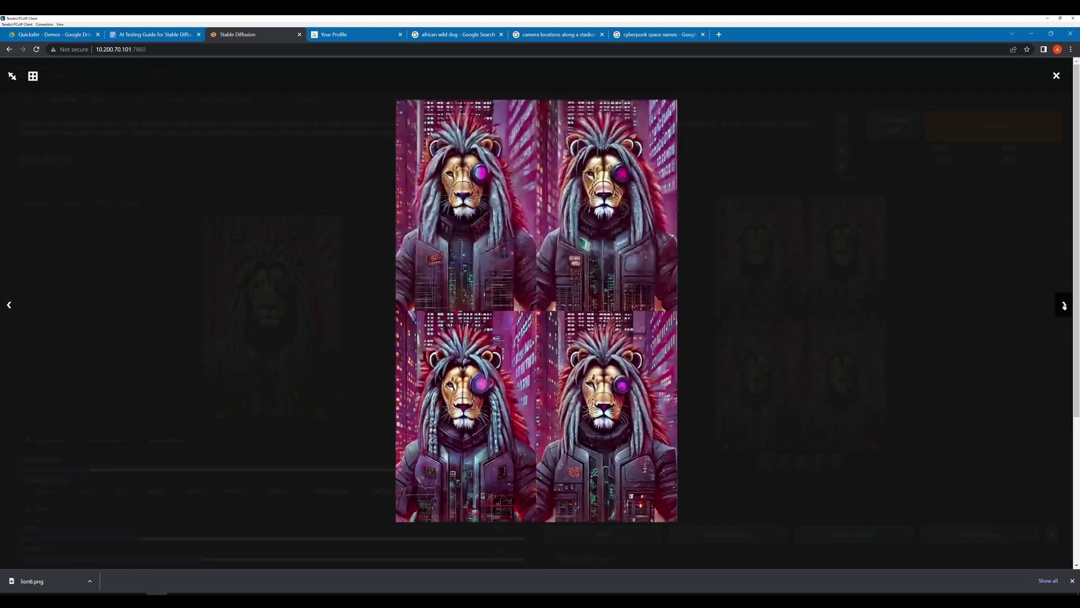
click(923, 333)
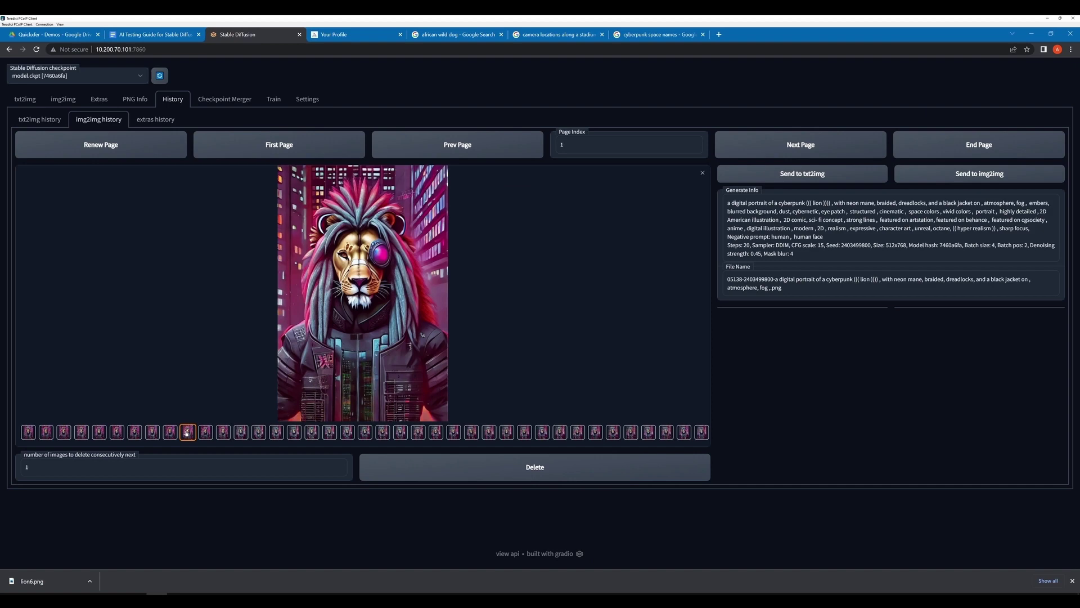
Check the img2img history, then browse the img2img-images output folder for a new source and preview portraits around 05149 to 05153.
click(129, 435)
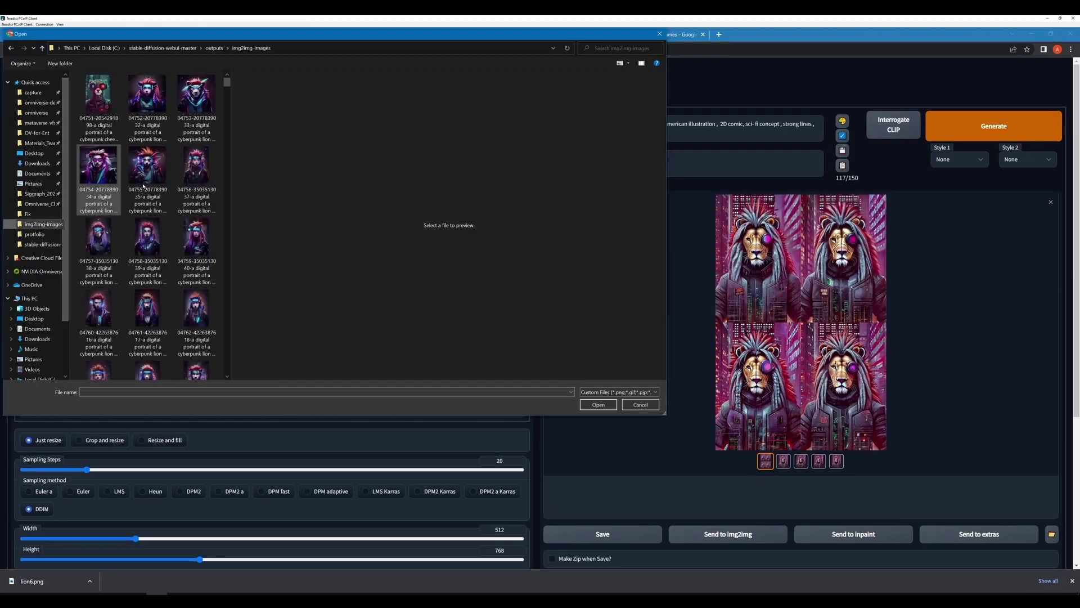
drag(227, 229, 227, 343)
click(147, 118)
click(98, 118)
click(196, 189)
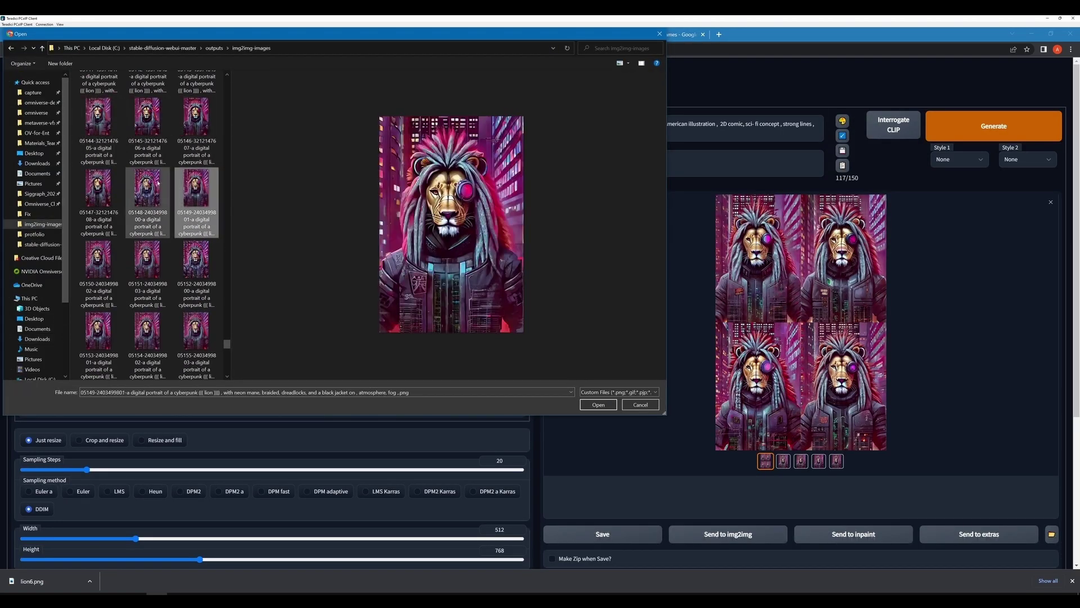
click(131, 206)
click(108, 211)
click(109, 213)
click(145, 264)
scroll(191, 337, down, 3)
click(101, 338)
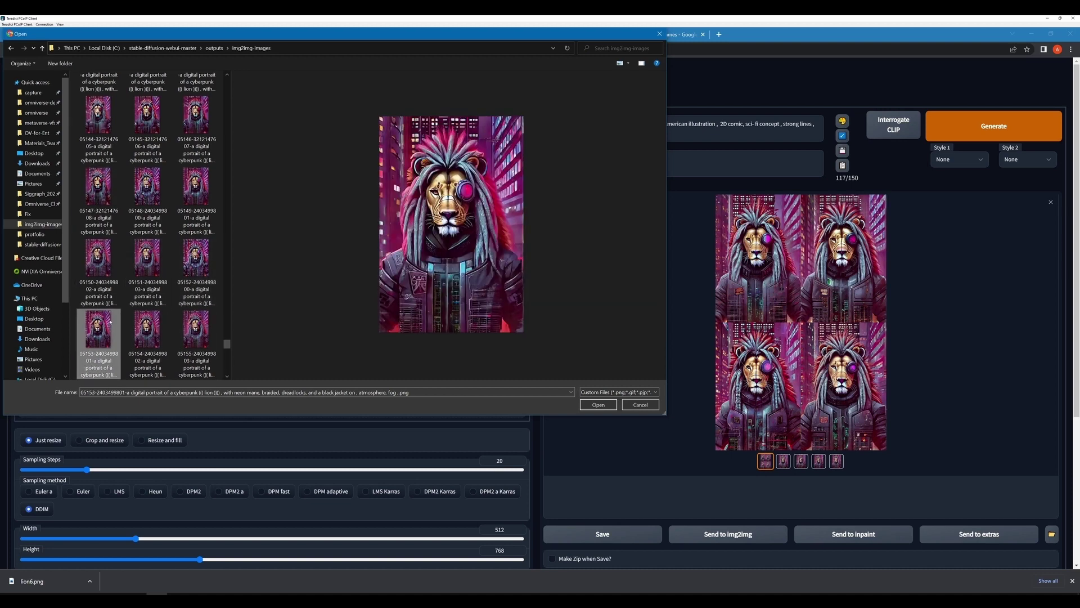
Preview more saved lion portraits in the output folder, comparing those around 05136 with those around 05146.
click(102, 205)
click(194, 207)
drag(227, 350, 226, 369)
click(148, 335)
click(194, 335)
click(195, 172)
click(149, 313)
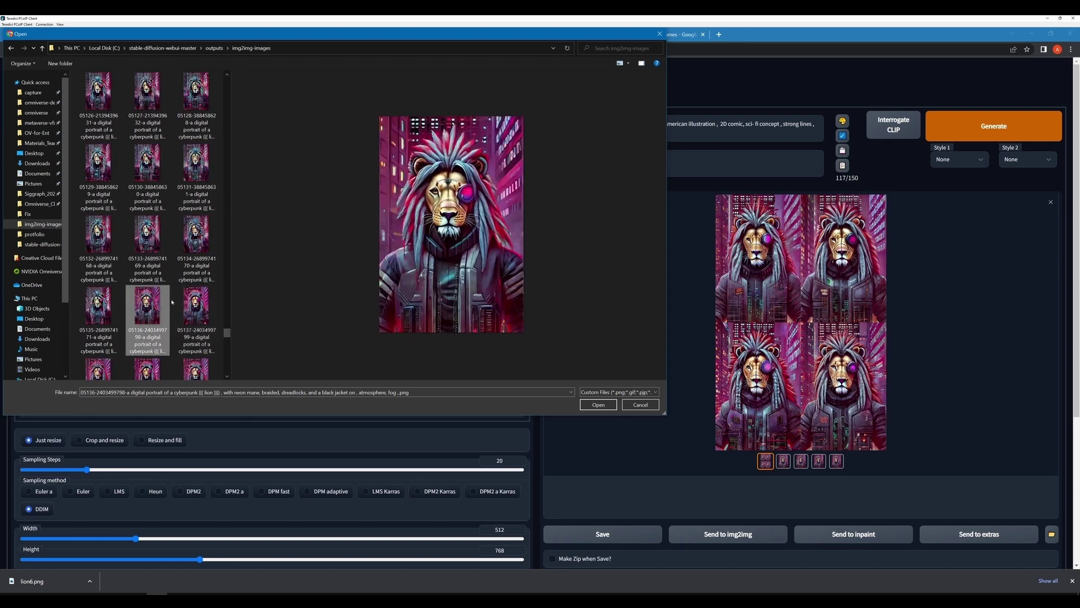
scroll(154, 281, down, 6)
click(192, 127)
click(149, 197)
click(192, 262)
click(101, 262)
click(104, 127)
click(196, 115)
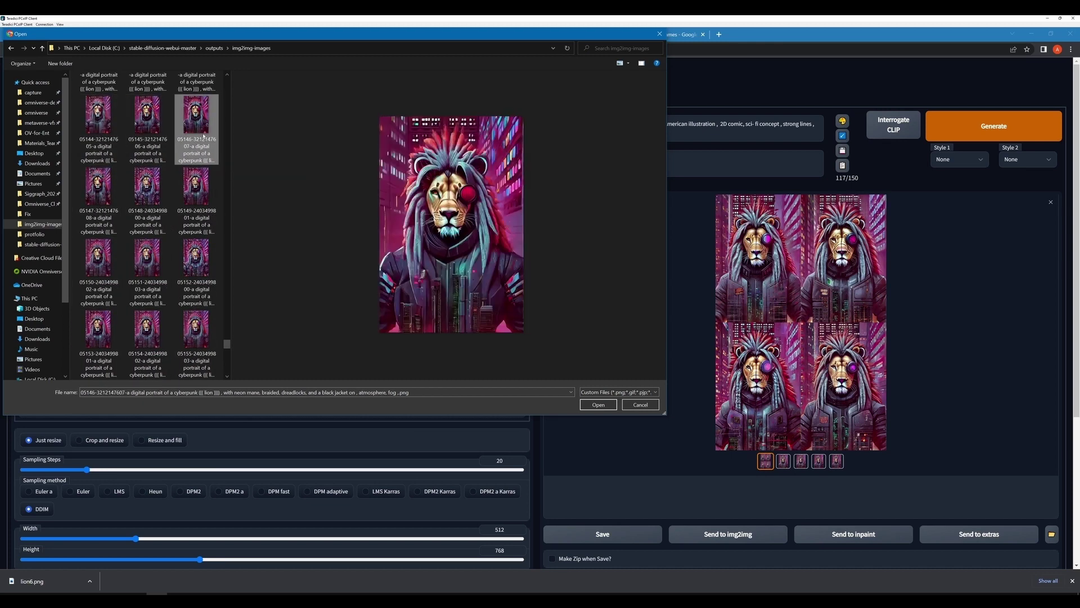
Preview saved lion portraits in the img2img-images folder, comparing those from about 05143 to 05149.
click(98, 259)
scroll(169, 225, up, 4)
click(196, 163)
scroll(193, 338, up, 2)
scroll(193, 361, down, 4)
click(196, 186)
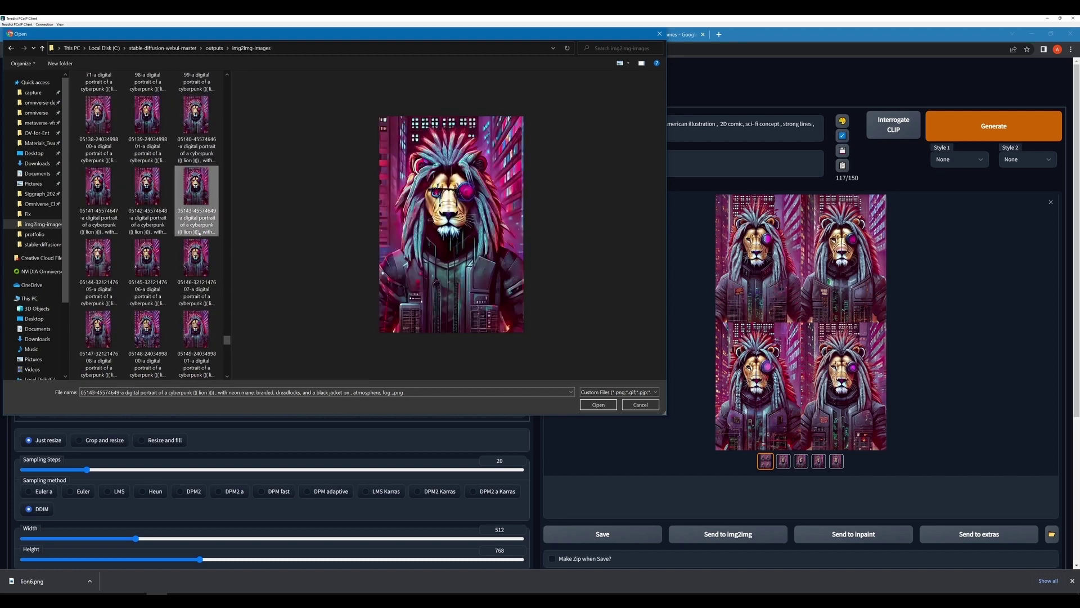
click(196, 258)
click(195, 329)
click(98, 329)
click(196, 278)
click(149, 270)
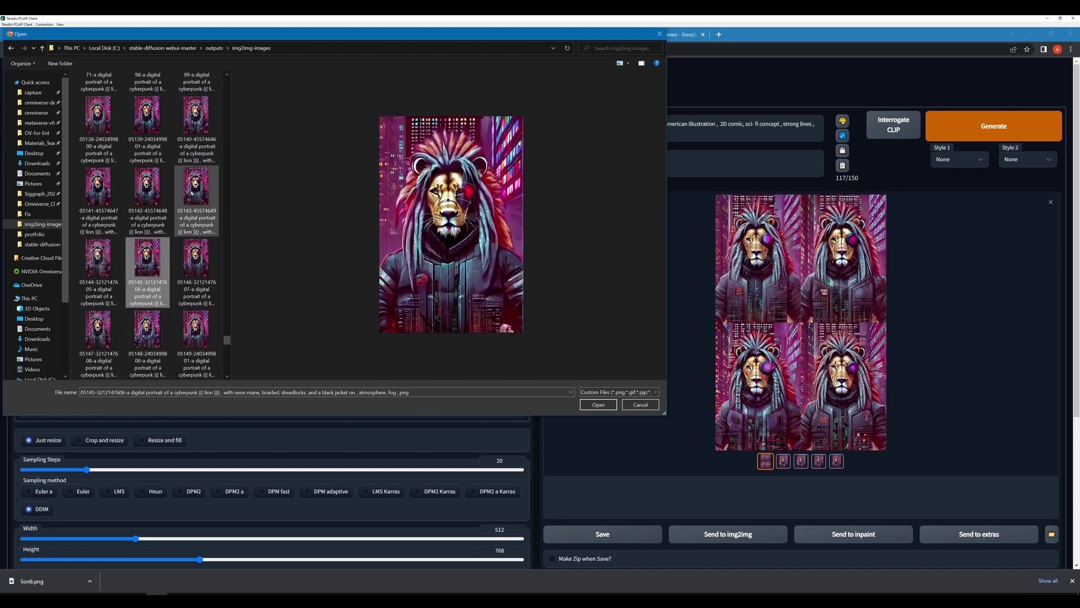
Check earlier portraits in the folder and load the braided lion with the magenta eyepiece and city-lit jacket as the img2img source.
click(149, 203)
click(100, 199)
scroll(100, 197, up, 4)
click(148, 247)
click(196, 318)
scroll(197, 315, down, 1)
key(Return)
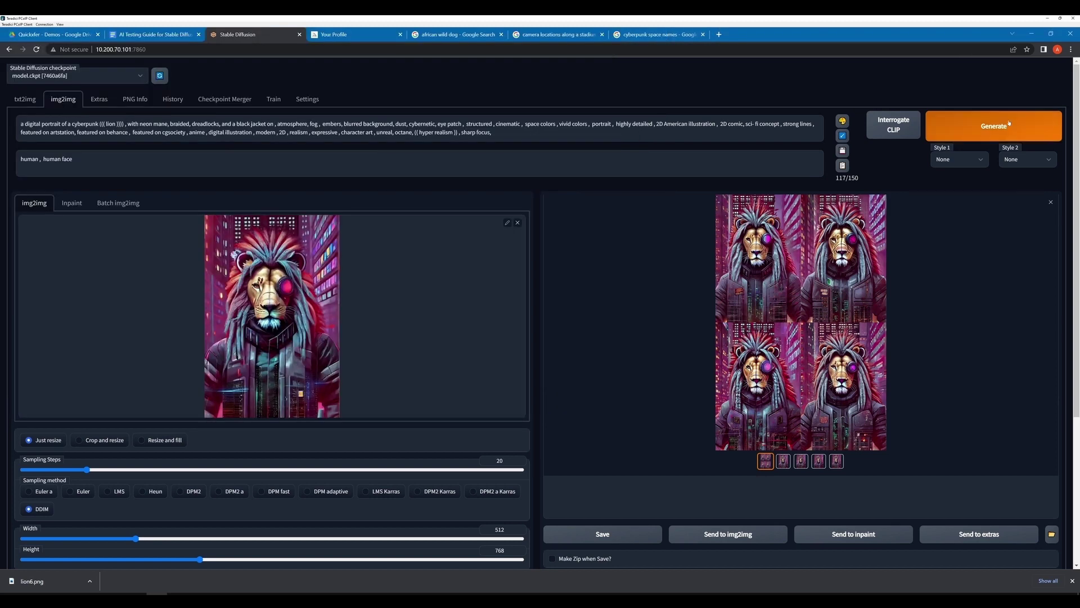
Generate DDIM batches from the newly loaded portrait and enlarge the result grids.
key(ctrl+Return)
click(747, 270)
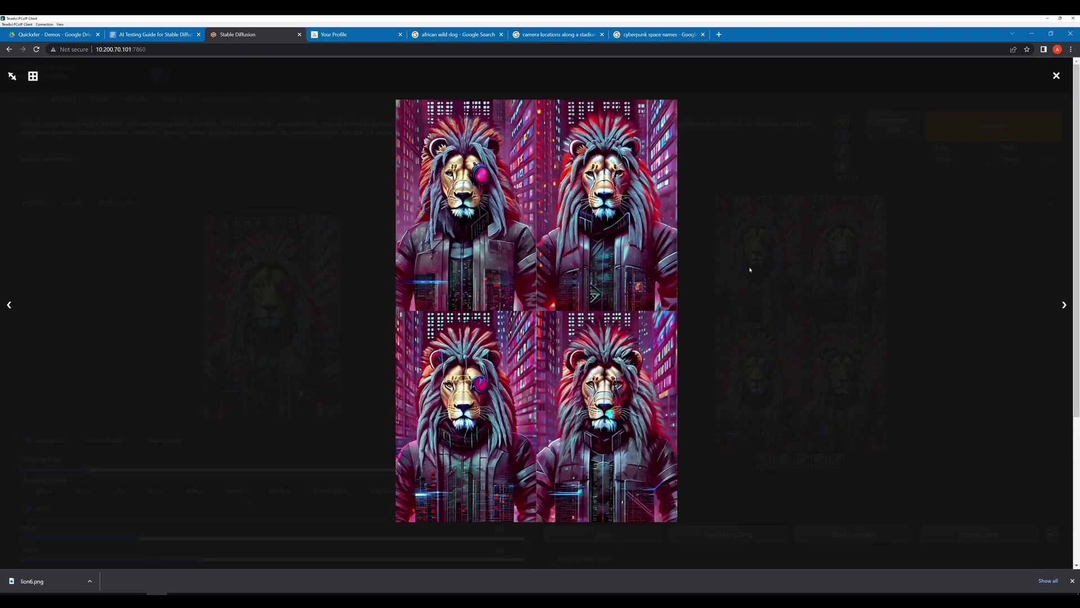
click(748, 270)
click(949, 120)
click(859, 296)
click(859, 297)
Change the sampling method to Euler and generate another batch.
scroll(442, 312, down, 1)
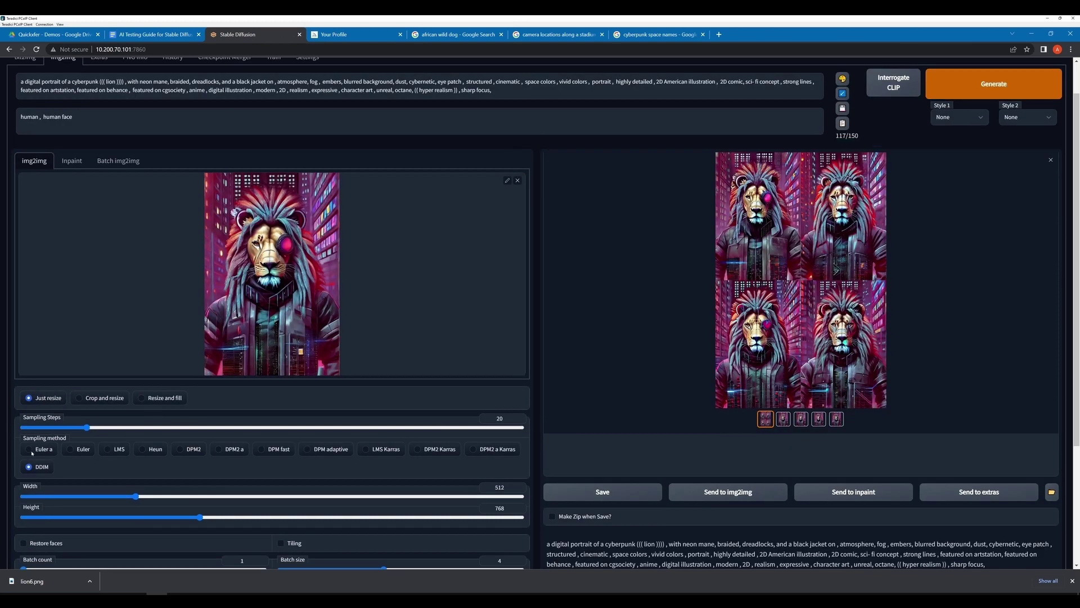
click(70, 449)
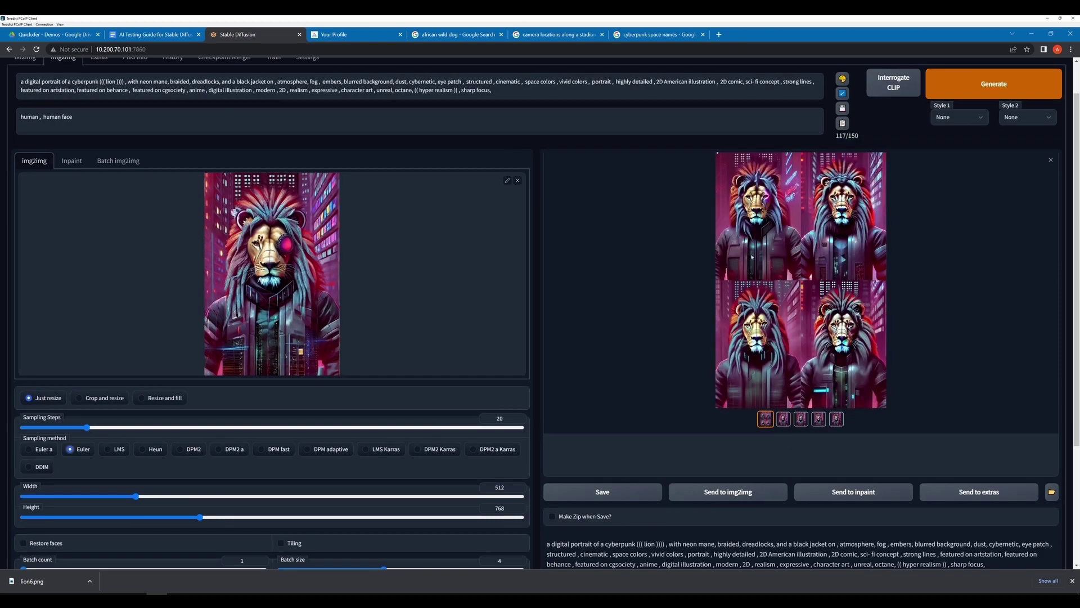
click(961, 82)
Load the blue-dreadlock lion portrait from the Downloads folder as the img2img source and generate with it.
click(270, 270)
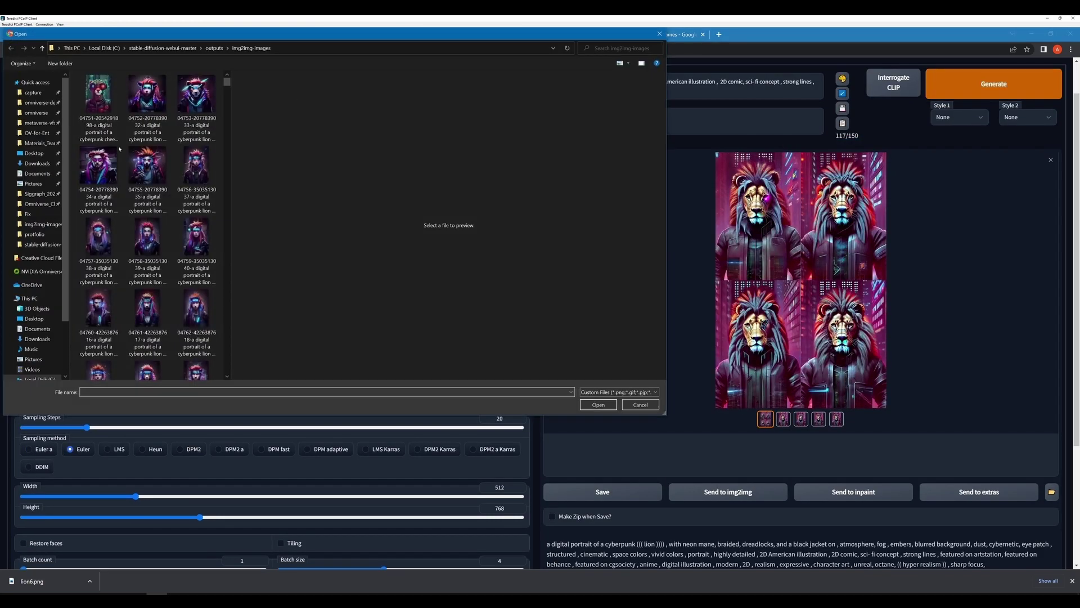
click(37, 163)
click(147, 107)
key(Return)
key(ctrl+Return)
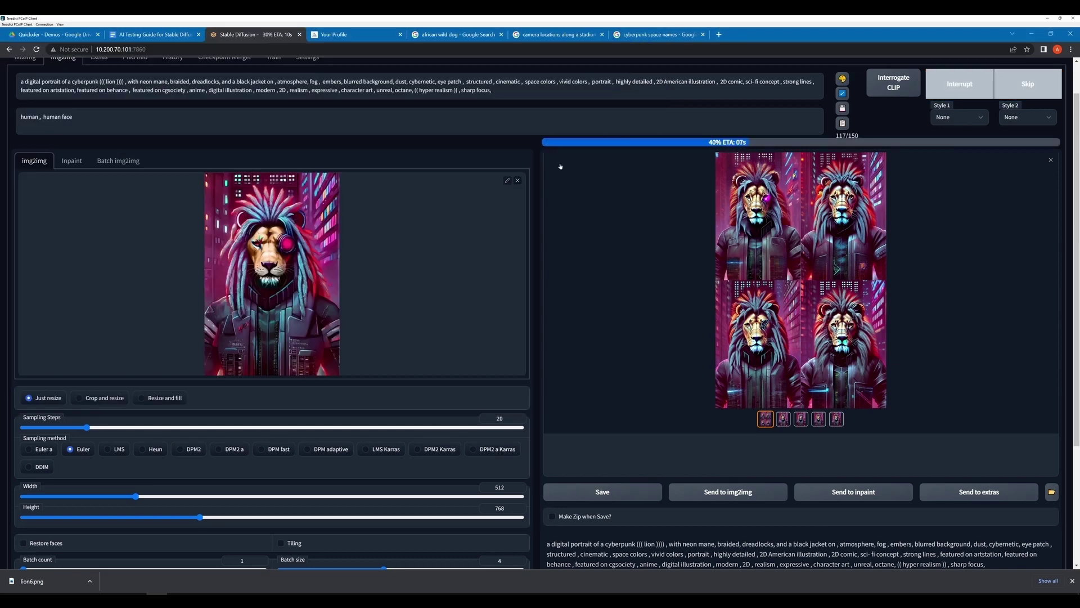
key(ctrl+Return)
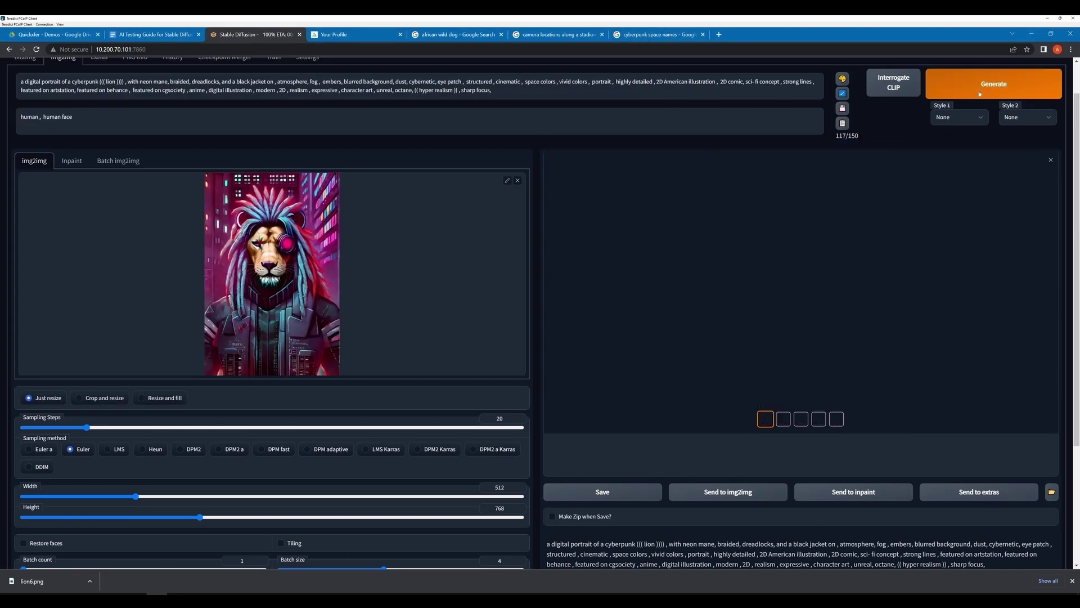
Generate additional Euler batches from the blue-dreadlock portrait and check the results.
click(990, 95)
click(990, 94)
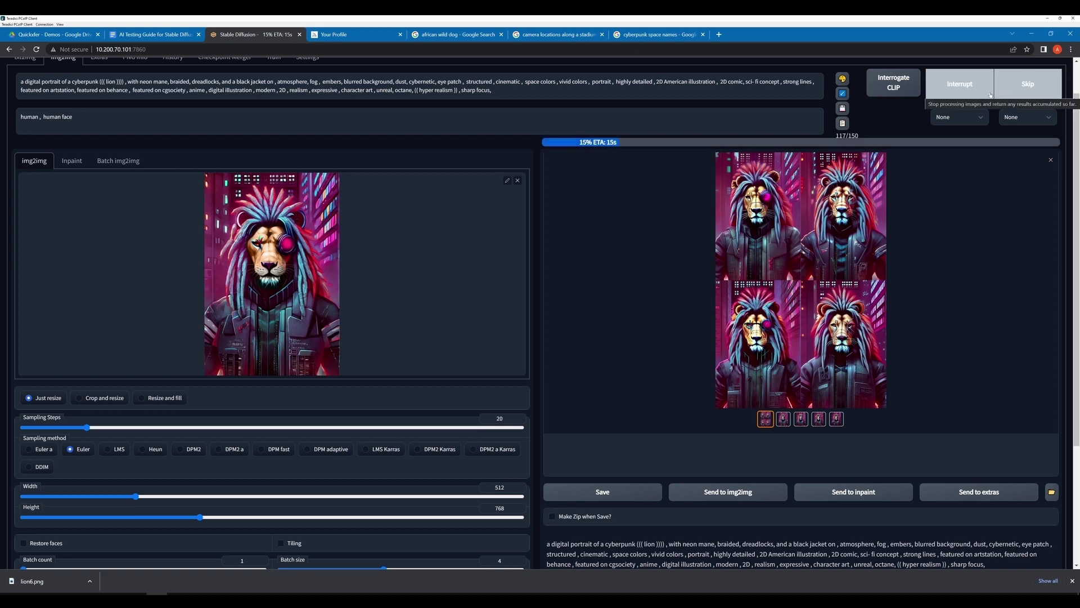
click(990, 95)
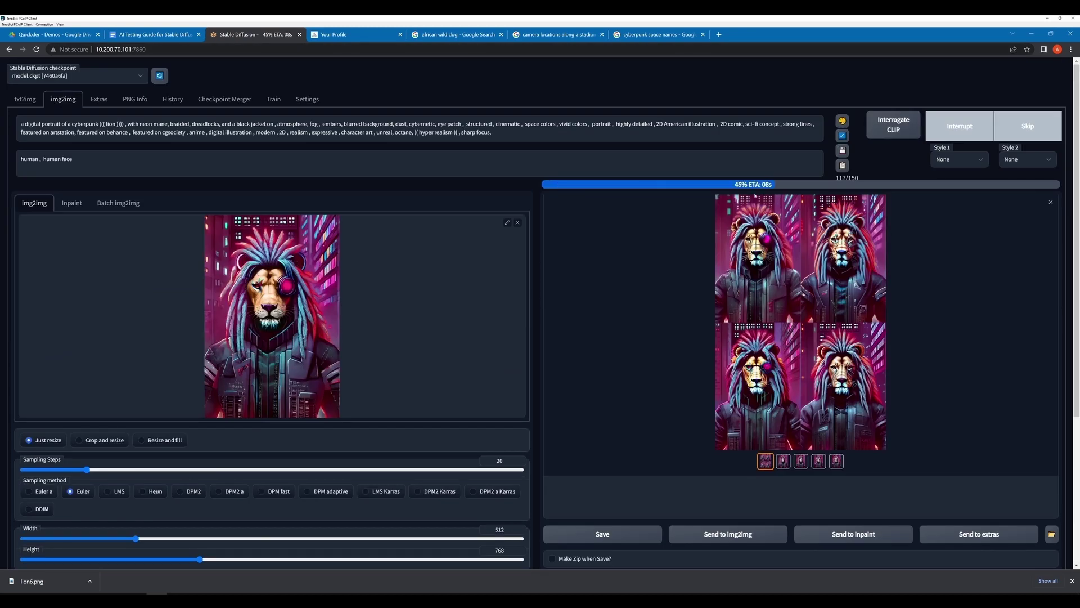
click(755, 195)
key(Escape)
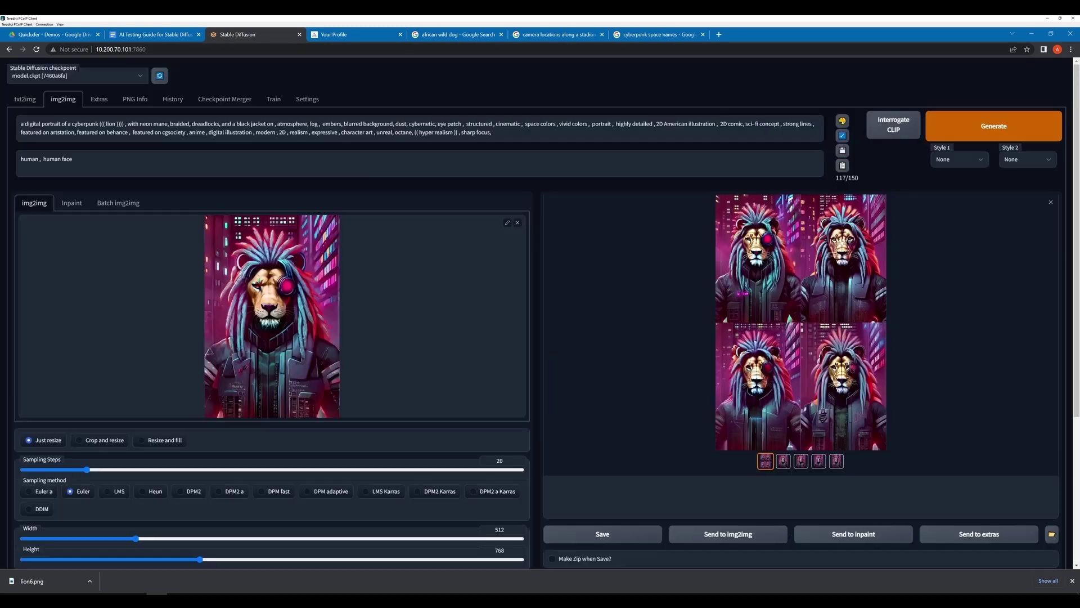
Generate several more Euler batches, enlarging a result grid and a batch's second portrait for comparison.
key(ctrl+Return)
click(731, 281)
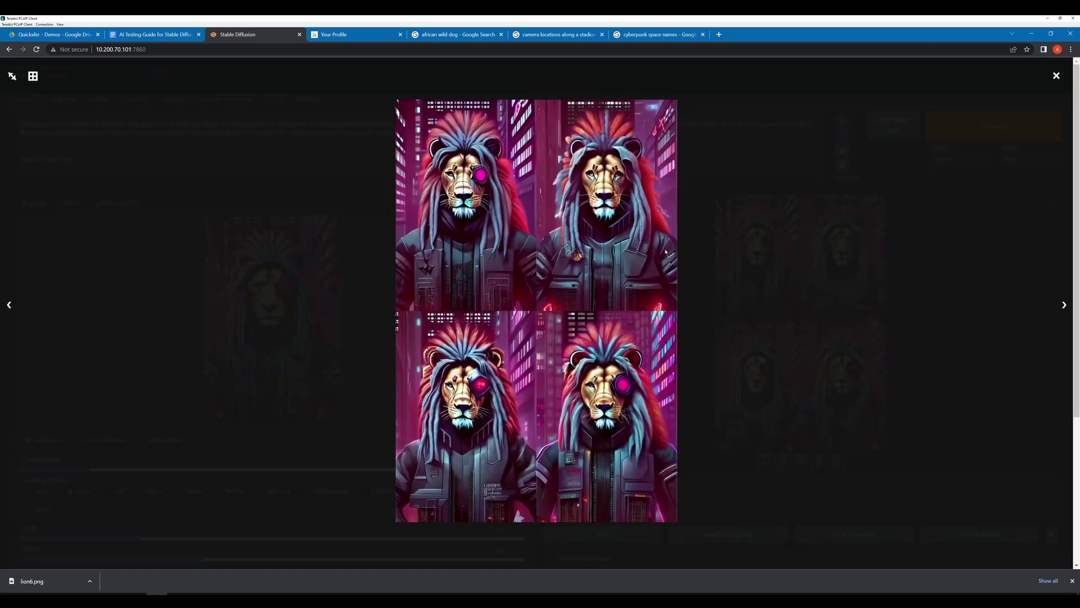
key(Escape)
click(802, 460)
click(823, 243)
key(Escape)
key(ctrl+Return)
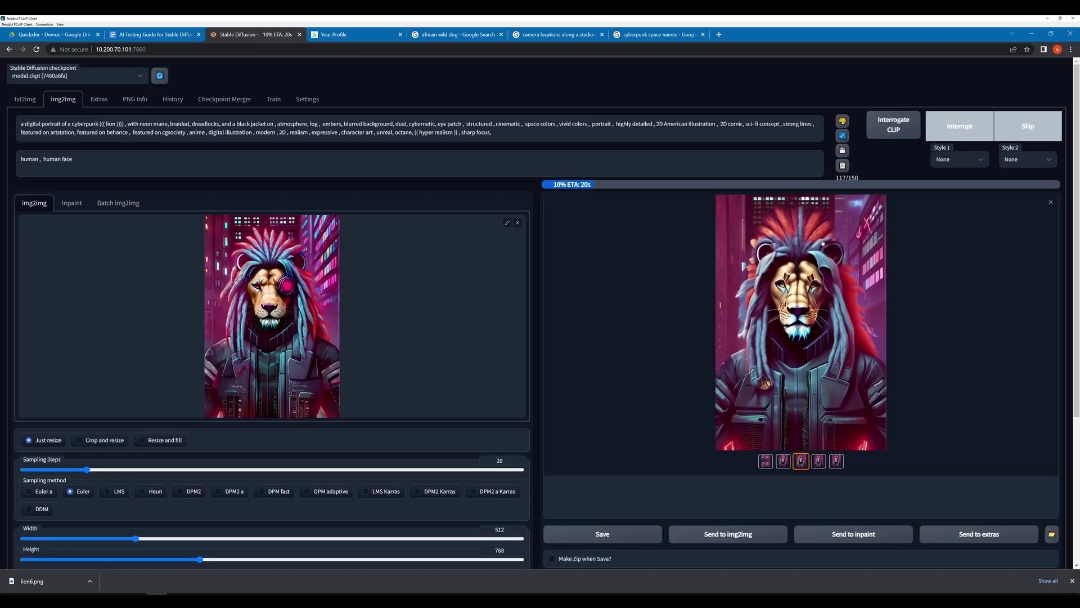
key(ctrl+Return)
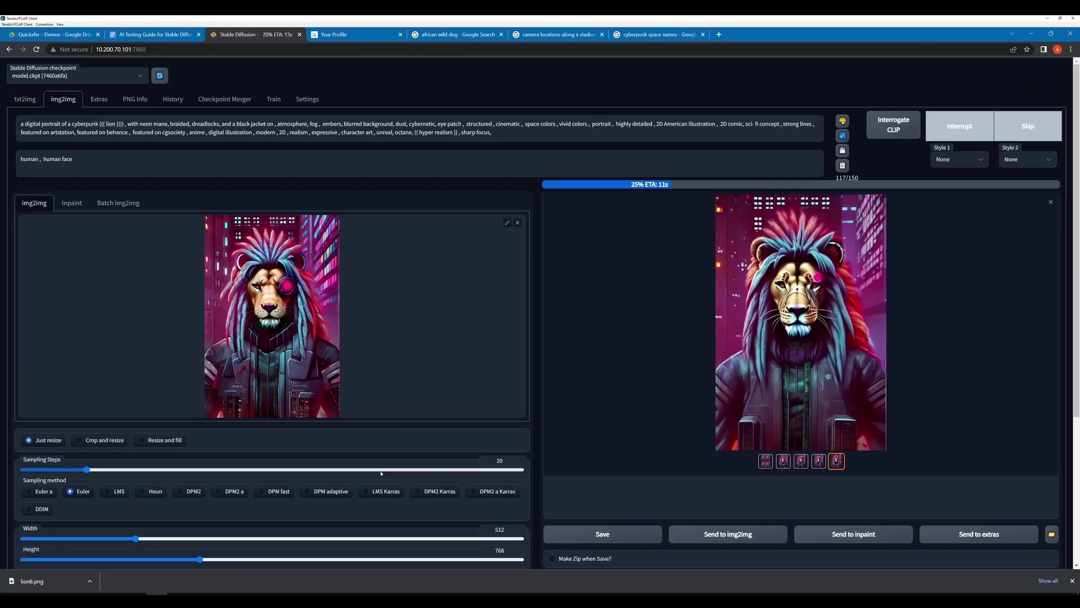
key(ctrl+Return)
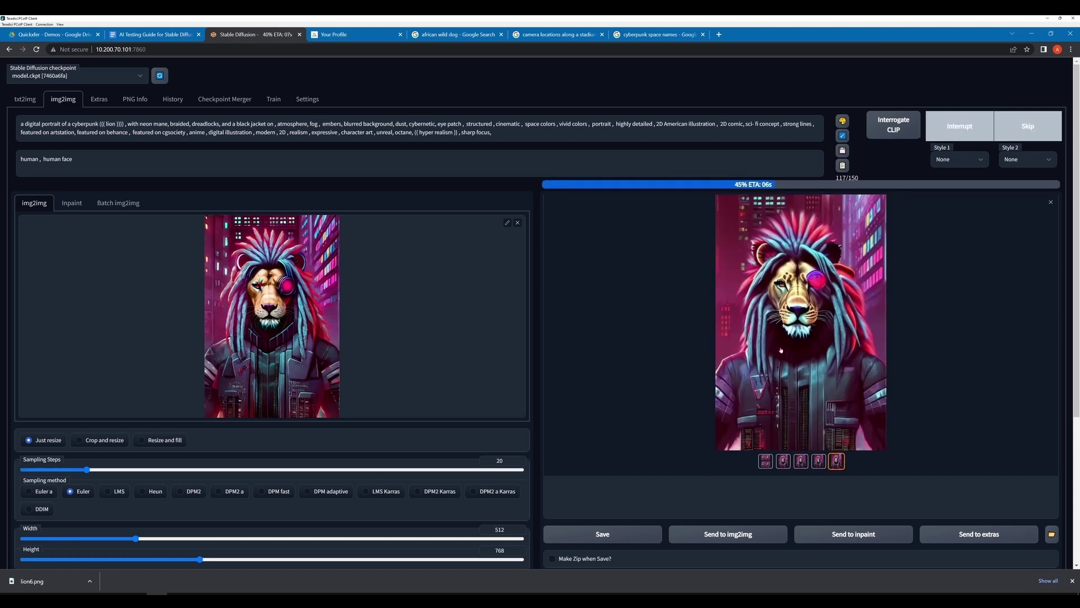
Switch the sampling method back to DDIM, generate a batch, and compare its second and third portraits.
click(28, 508)
key(ctrl+Return)
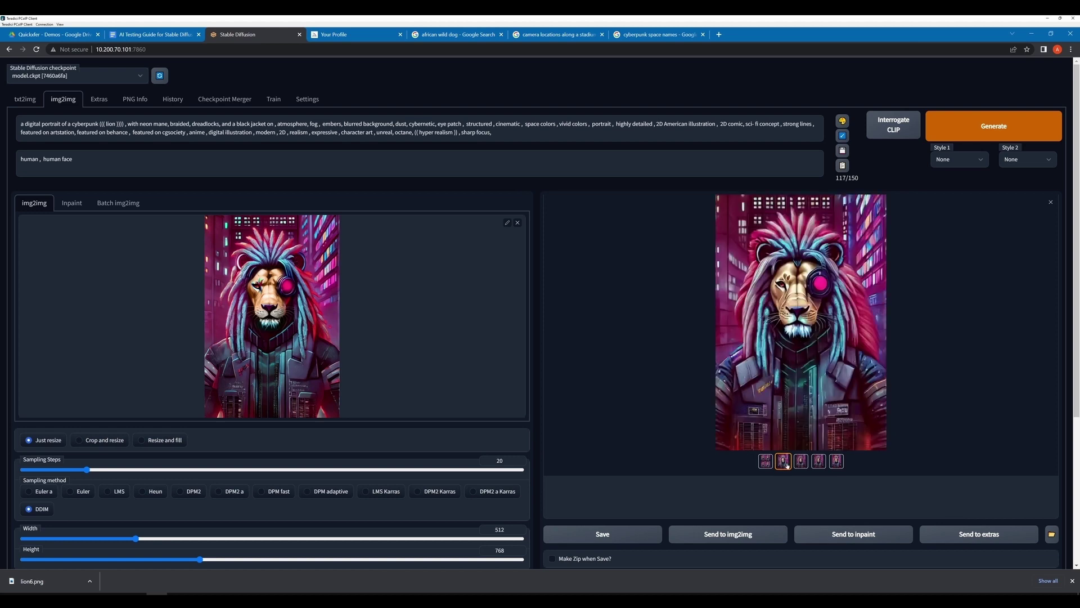
click(818, 461)
click(801, 460)
Use the DDIM batch's third portrait as the img2img source and generate a new batch.
click(785, 460)
click(819, 461)
click(999, 130)
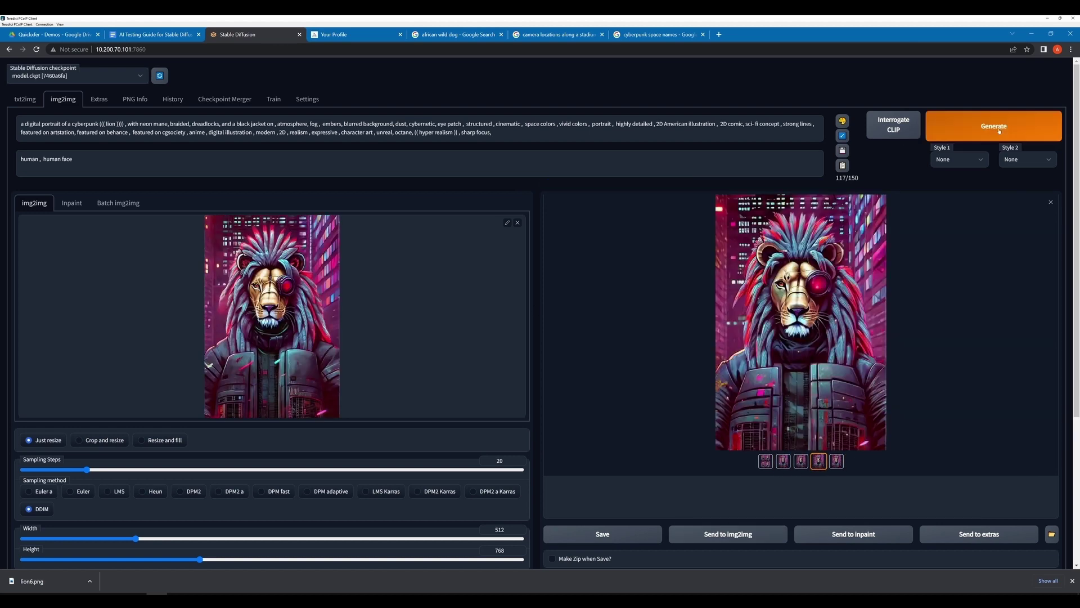
Remove the emphasis parentheses around "hyper realism", append "concept art" to the prompt, and generate a batch.
scroll(868, 380, down, 4)
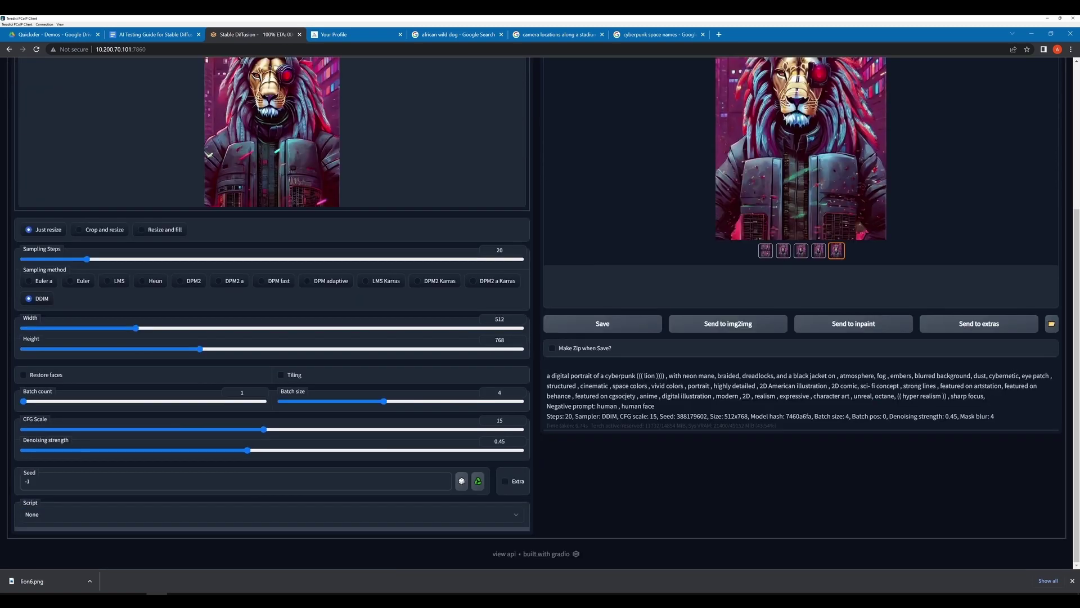
scroll(507, 394, up, 4)
scroll(195, 431, down, 4)
scroll(195, 431, up, 3)
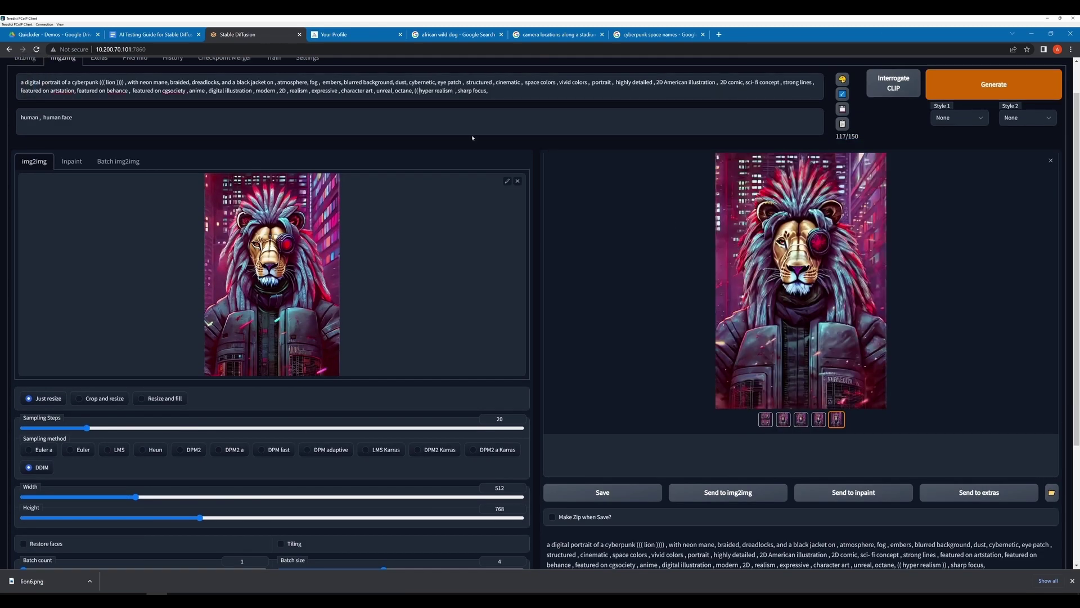
key(ctrl+Return)
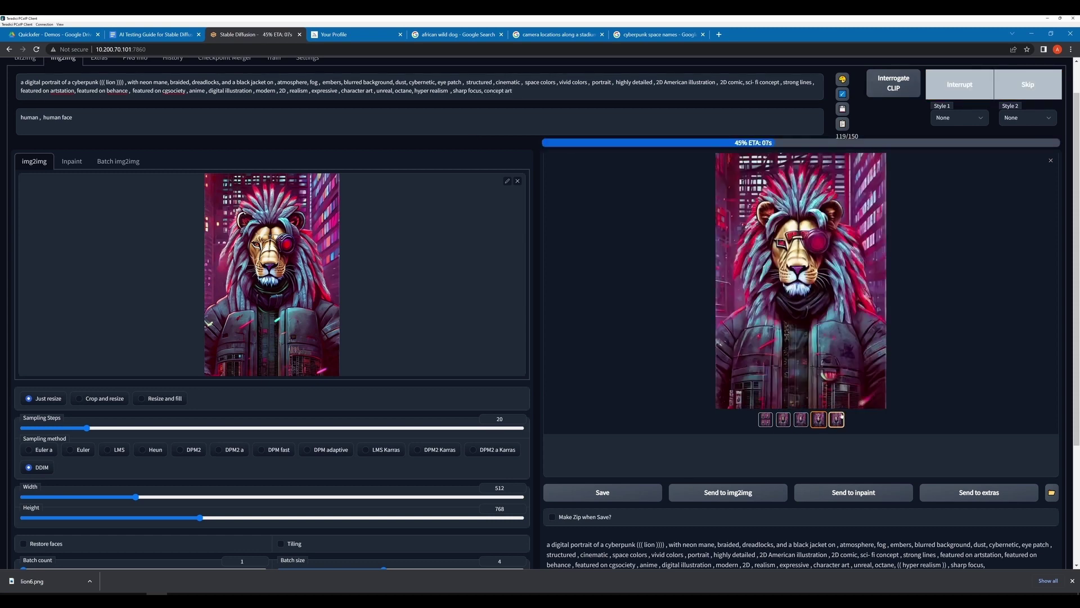
Generate more batches with the edited prompt and enlarge the result grids.
key(ctrl+Return)
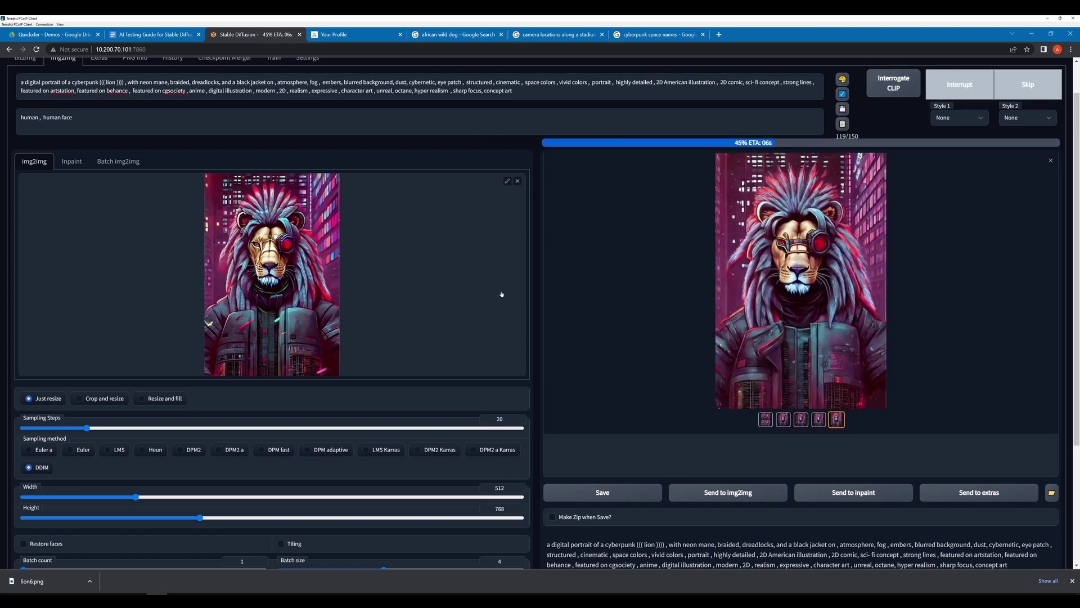
click(766, 218)
click(767, 219)
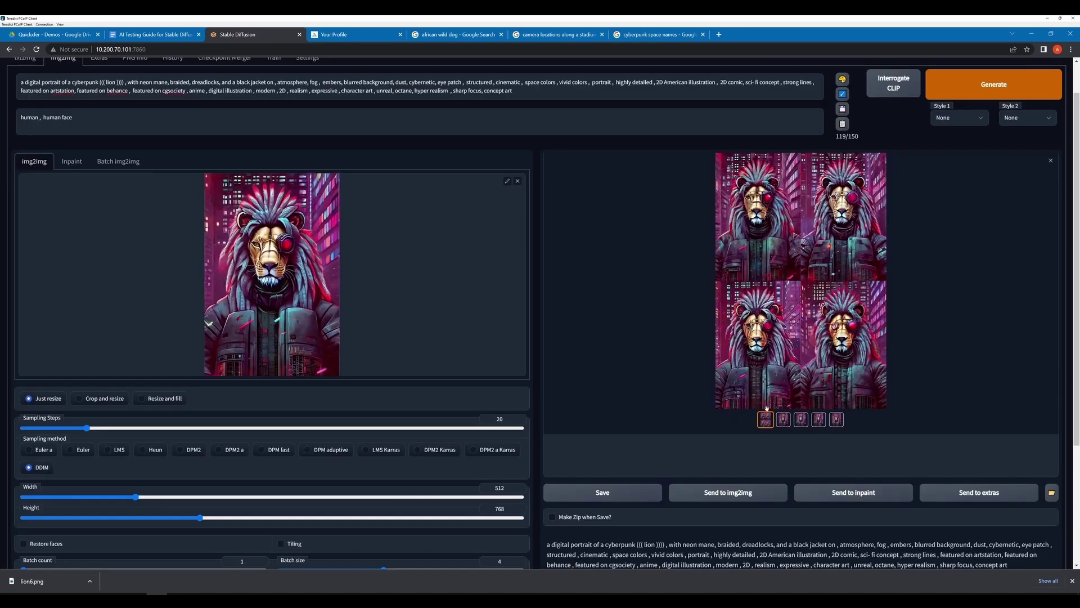
click(993, 84)
click(999, 85)
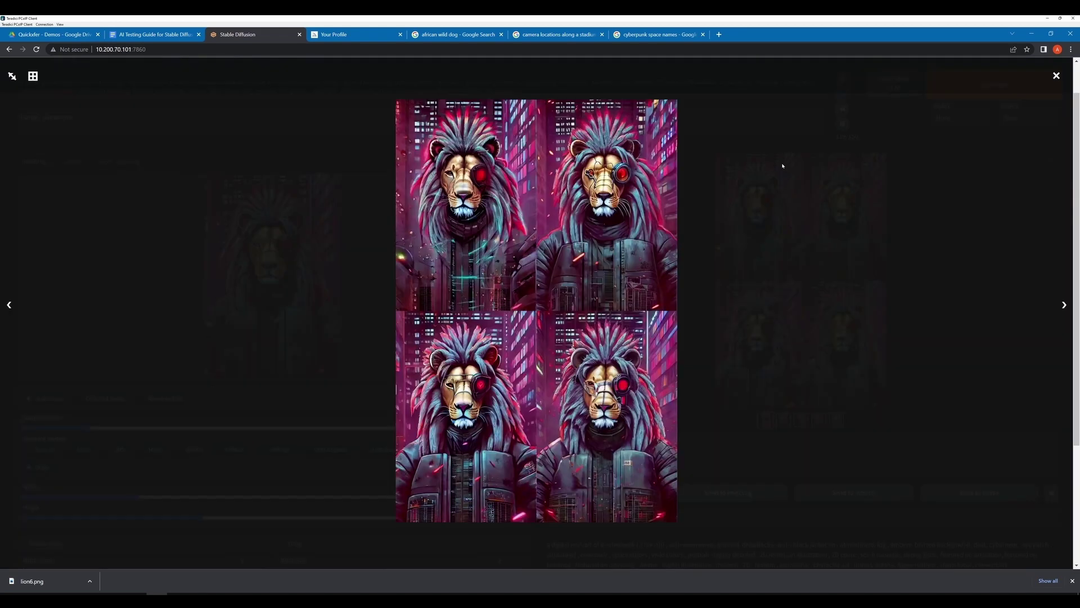
click(781, 164)
Compare the batch's four portraits and generate a batch using the second one as the img2img source.
click(783, 419)
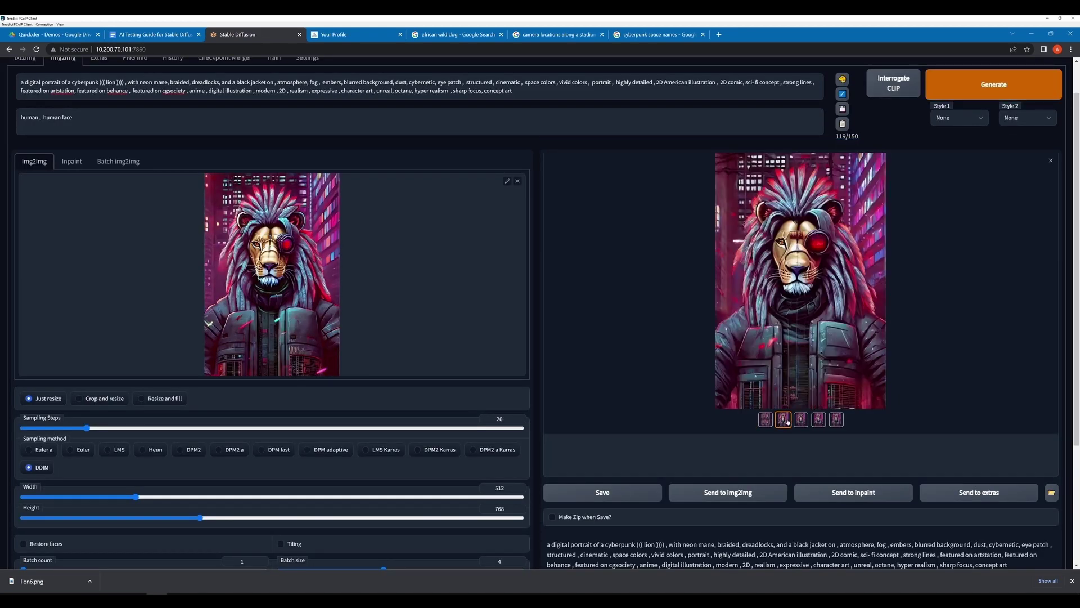
click(801, 419)
click(818, 419)
click(836, 419)
click(801, 420)
click(728, 492)
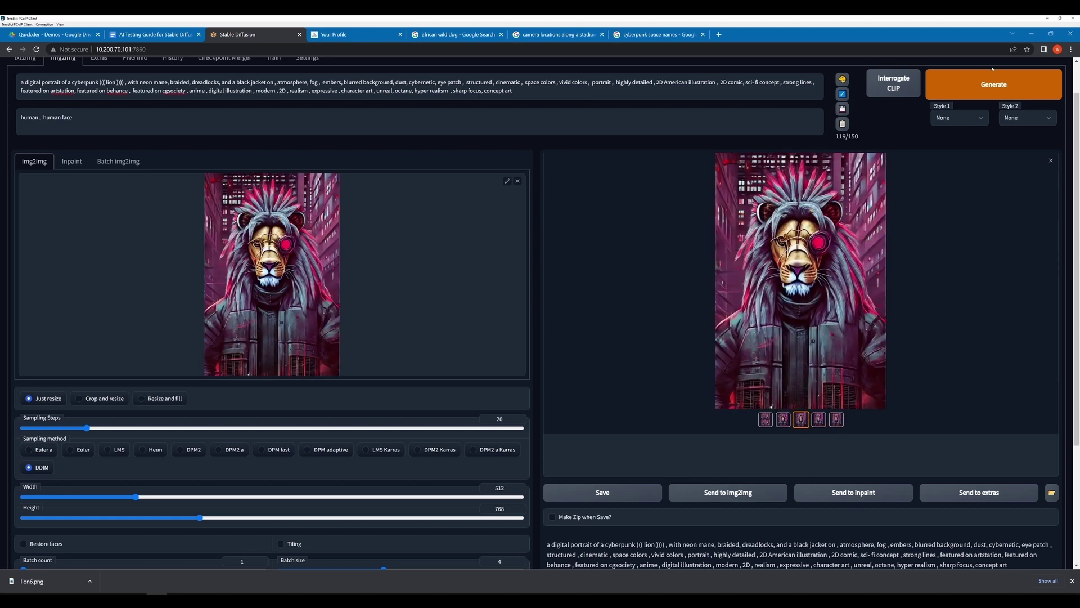
click(998, 86)
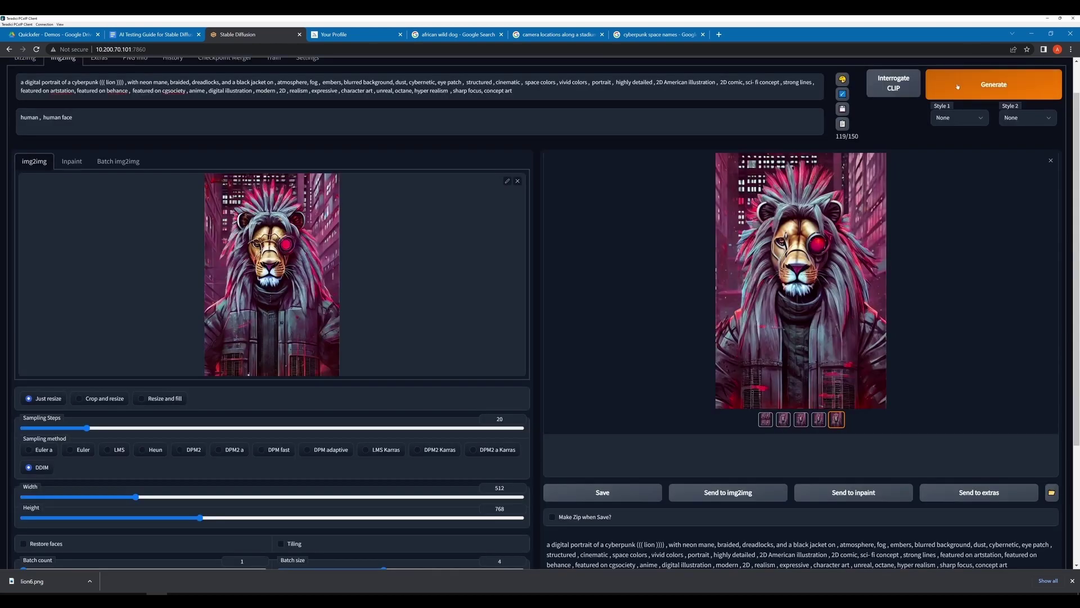
Generate another batch from the same source and leaf through the enlarged results.
click(958, 86)
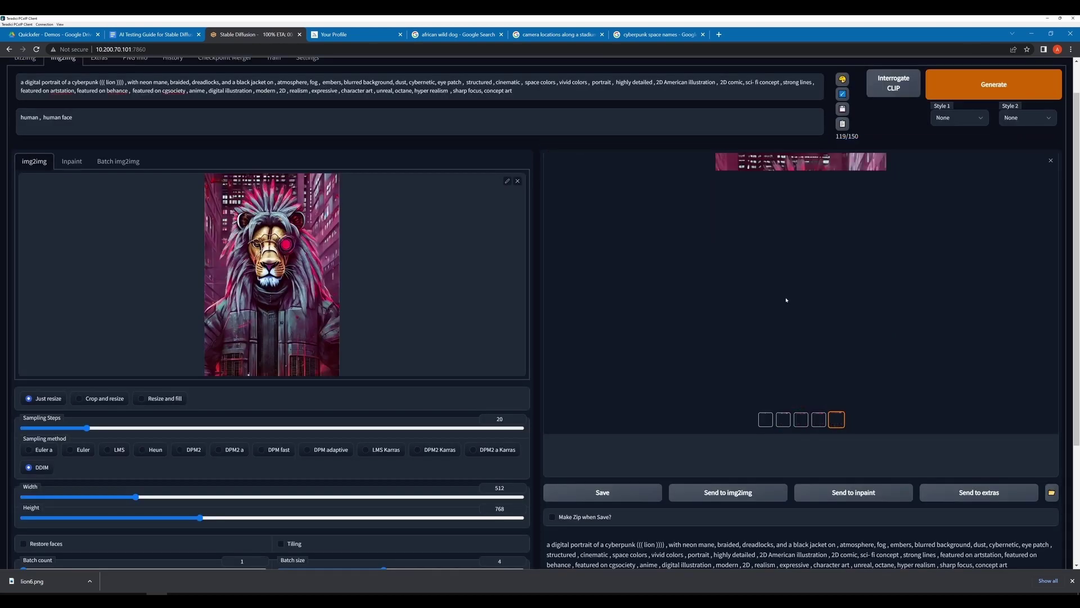
click(784, 301)
click(1065, 305)
click(1065, 305)
click(1057, 76)
Generate two more batches from the unchanged source, enlarging each result grid.
click(958, 85)
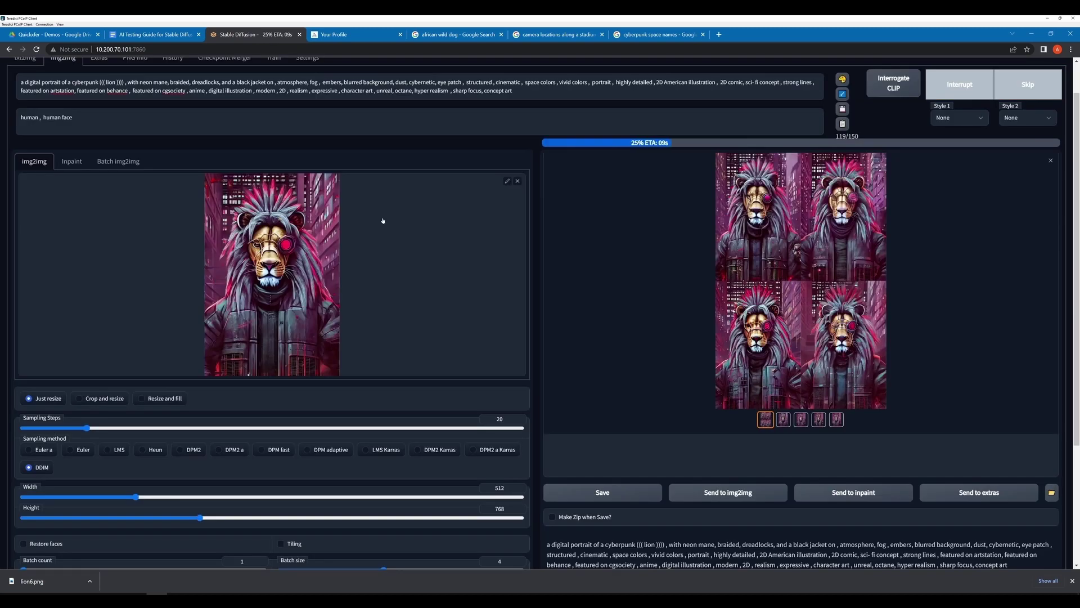
click(783, 264)
click(1056, 76)
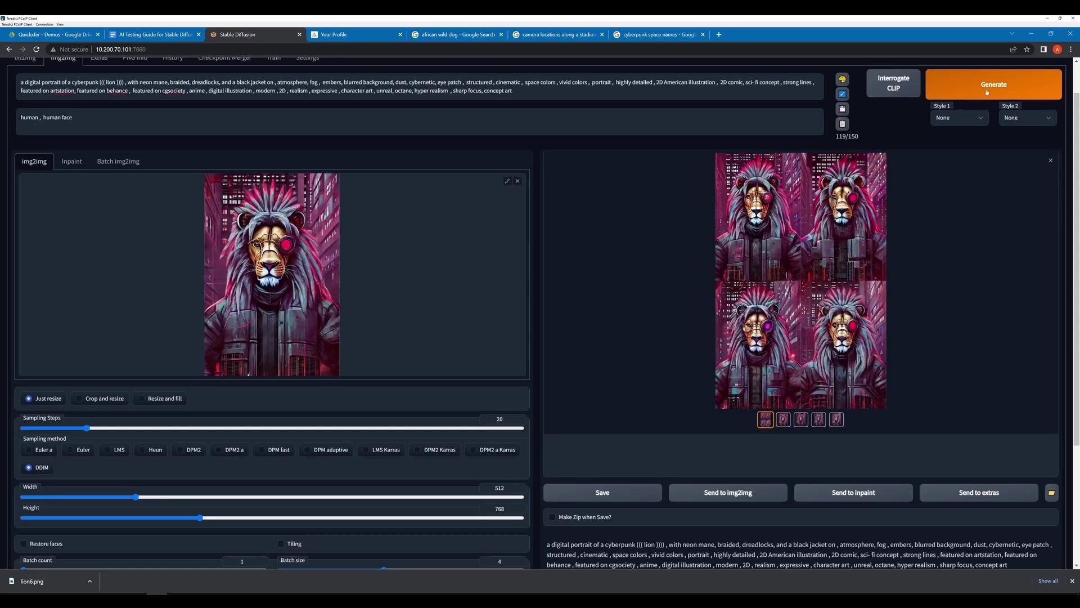
click(958, 85)
click(814, 223)
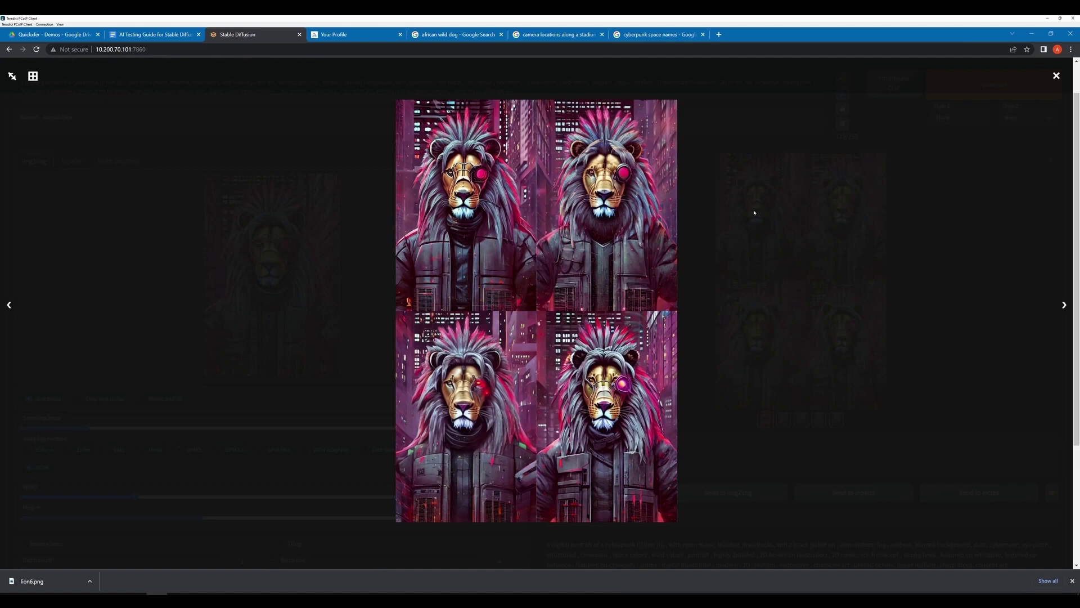
click(754, 213)
Use the batch's second portrait as the img2img source, generate a new batch, and enlarge the portrait without the eyepiece.
click(802, 419)
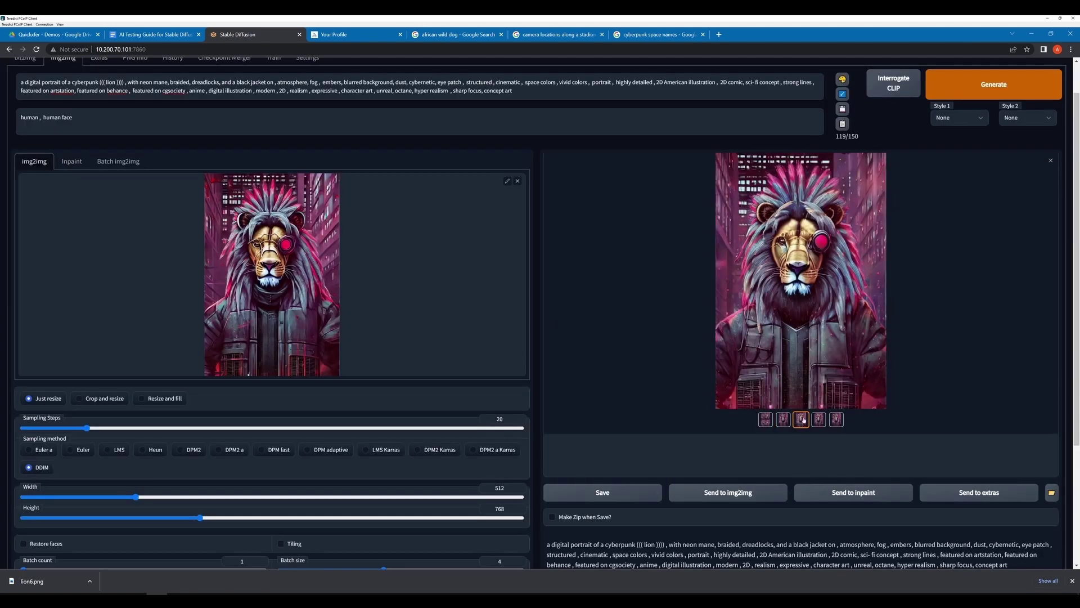
click(729, 493)
click(958, 85)
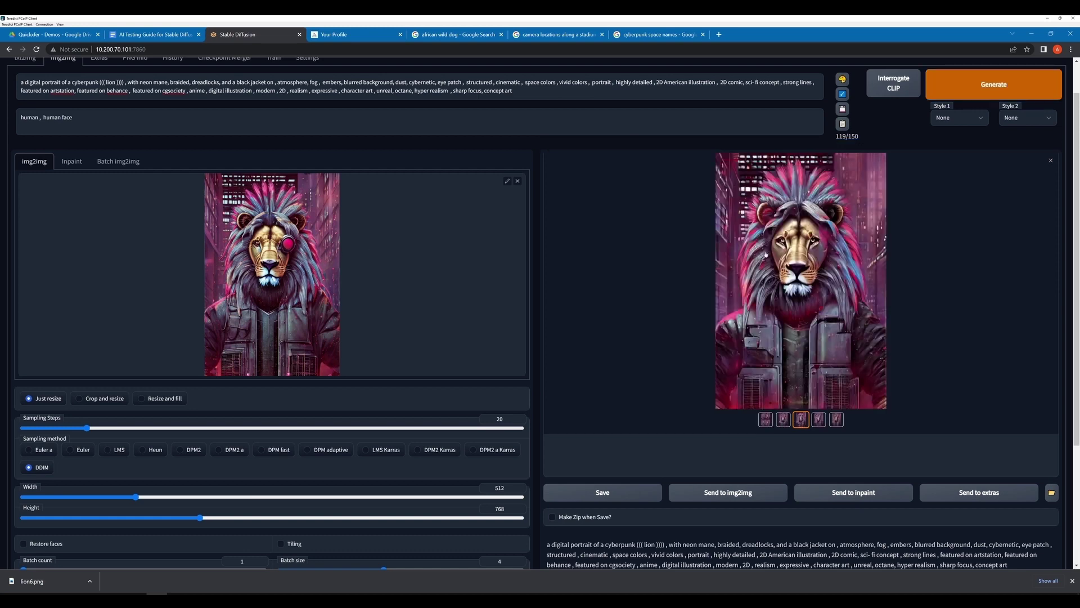
click(824, 399)
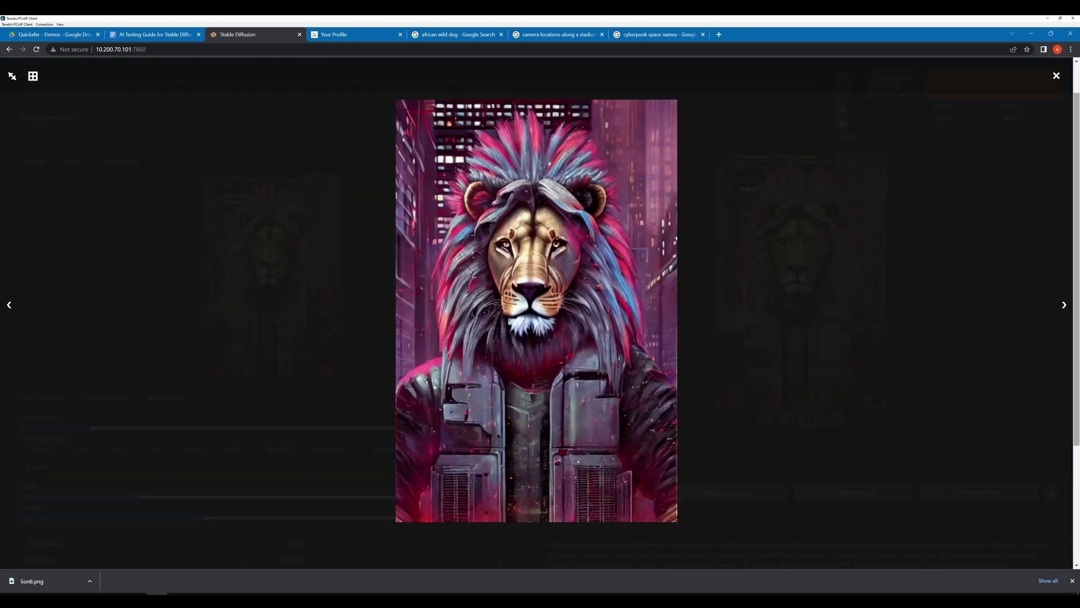
click(920, 313)
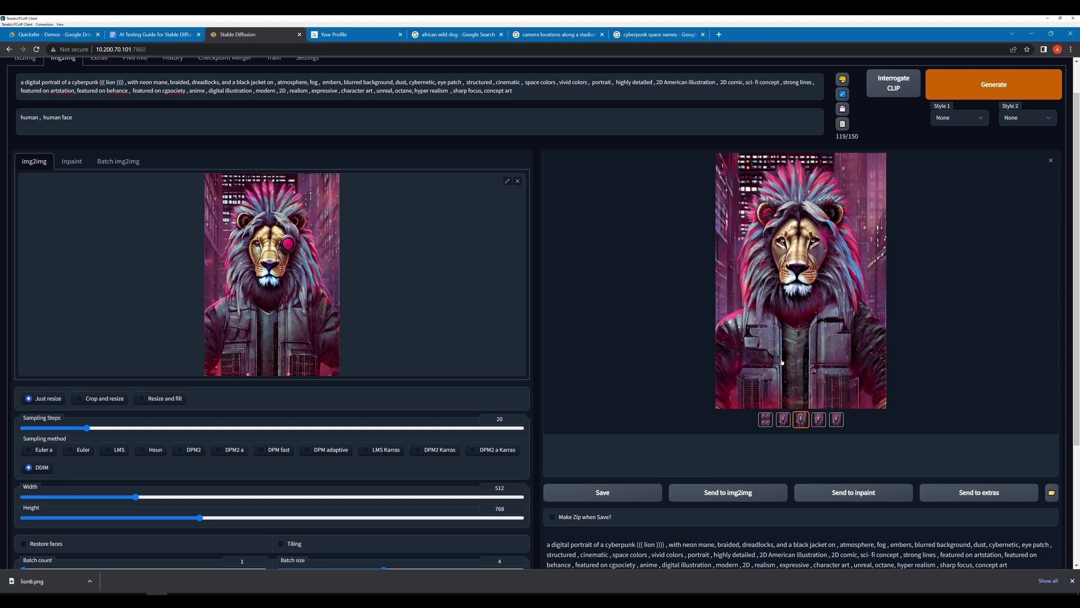
Compare the batch's first, third and fourth portraits and enlarge the fourth.
click(783, 420)
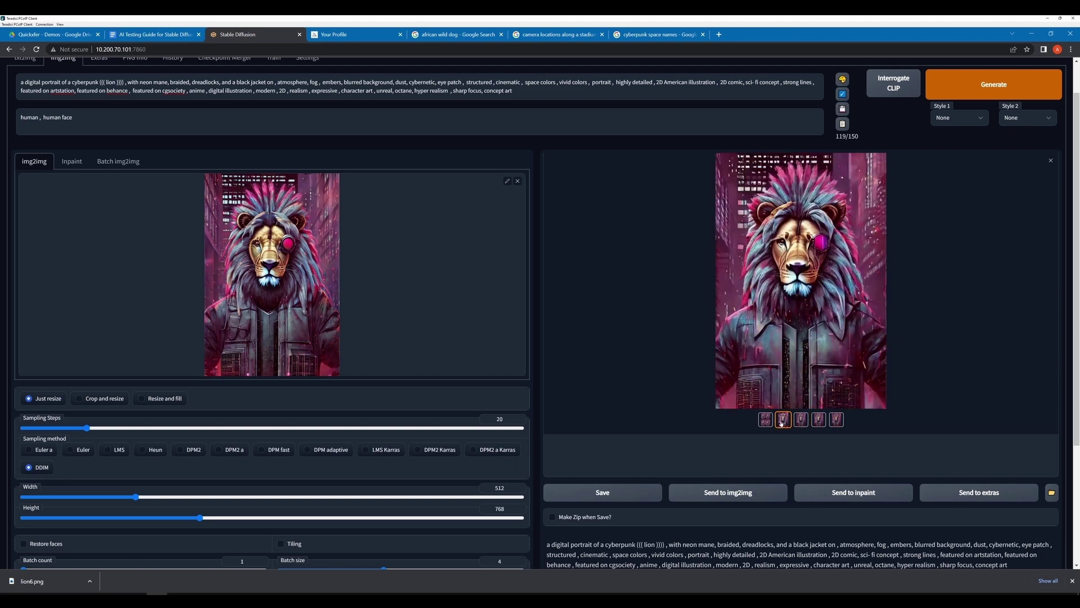
click(817, 419)
click(836, 420)
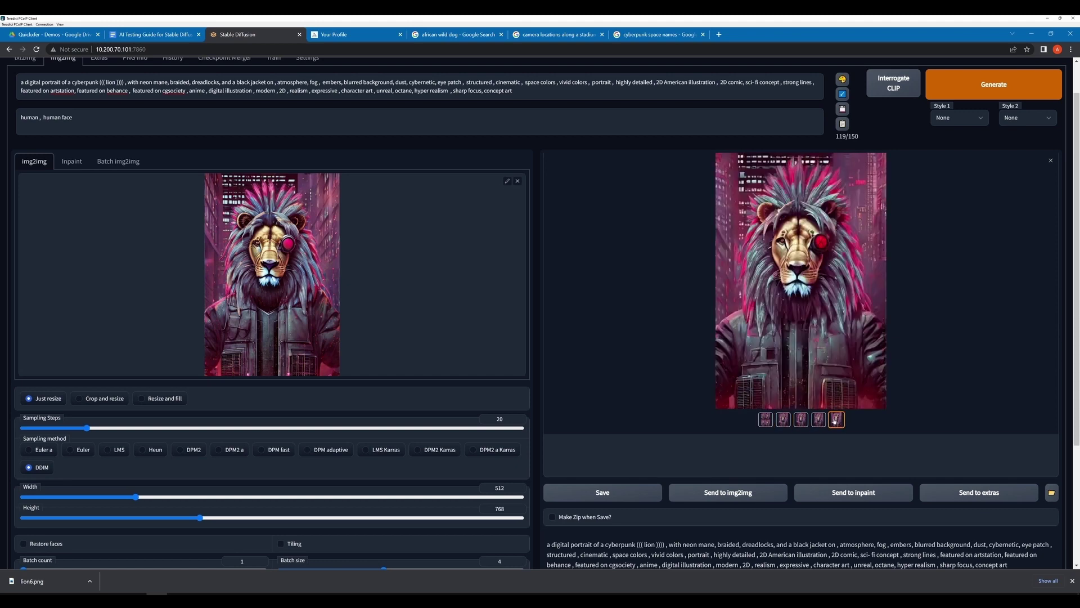
click(805, 298)
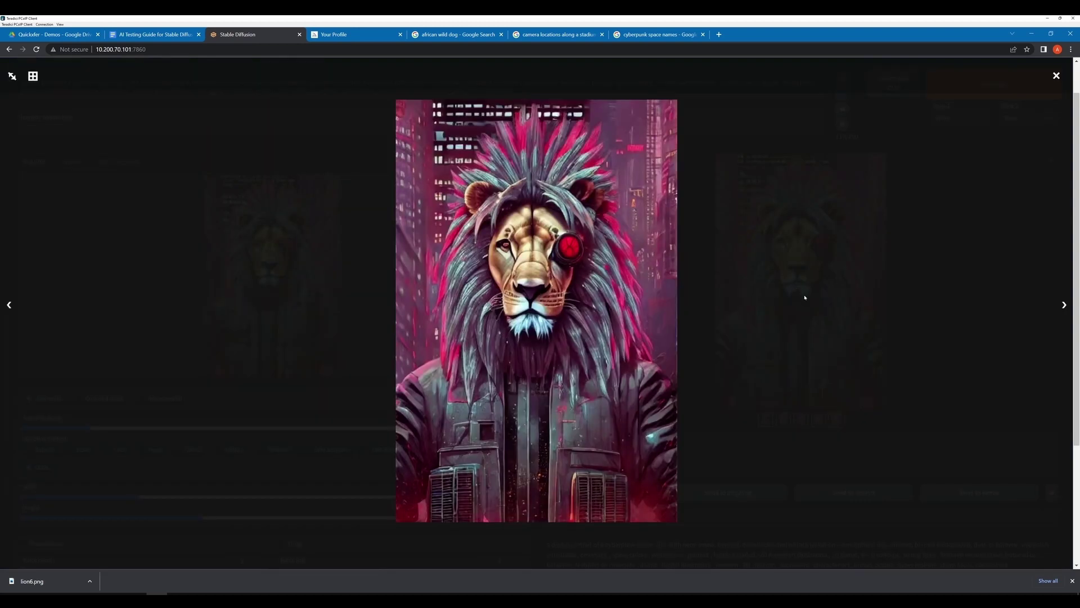
click(788, 310)
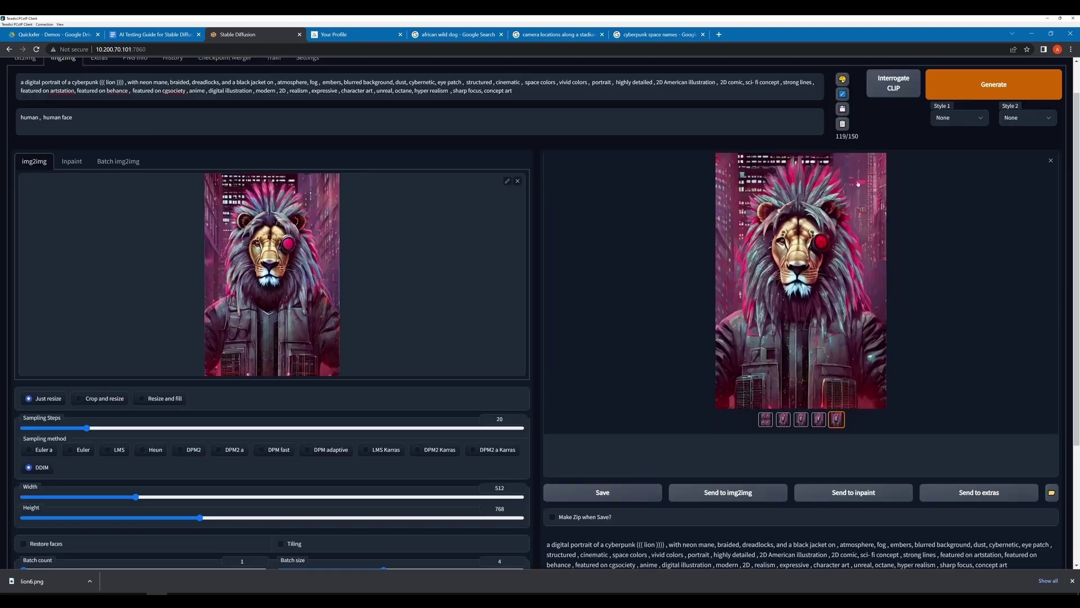
Generate another batch from the same source and compare its four portraits, enlarging the third and fourth.
click(969, 87)
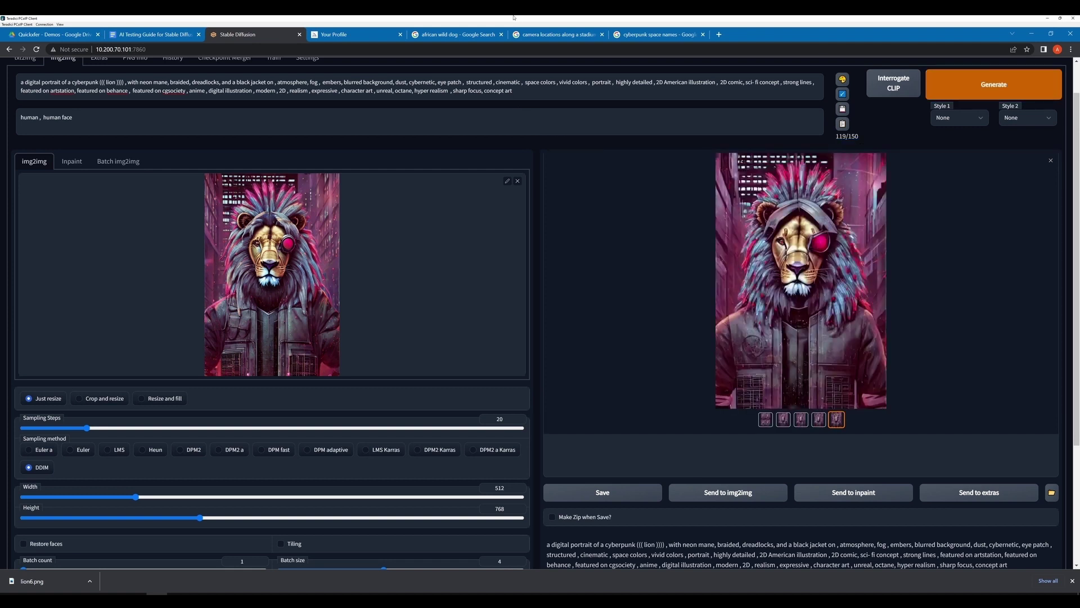
click(766, 284)
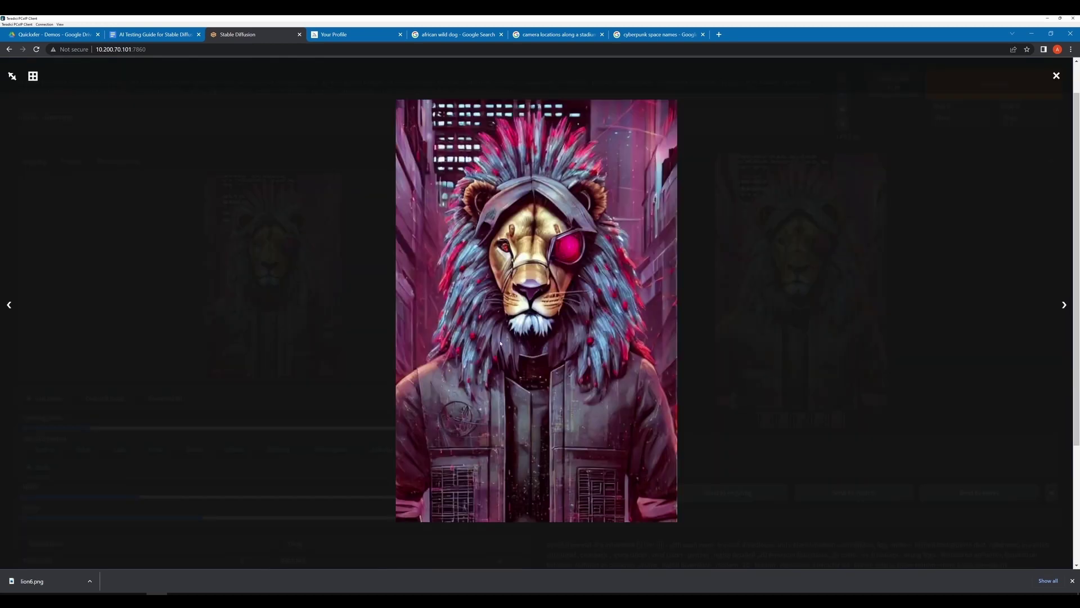
click(864, 346)
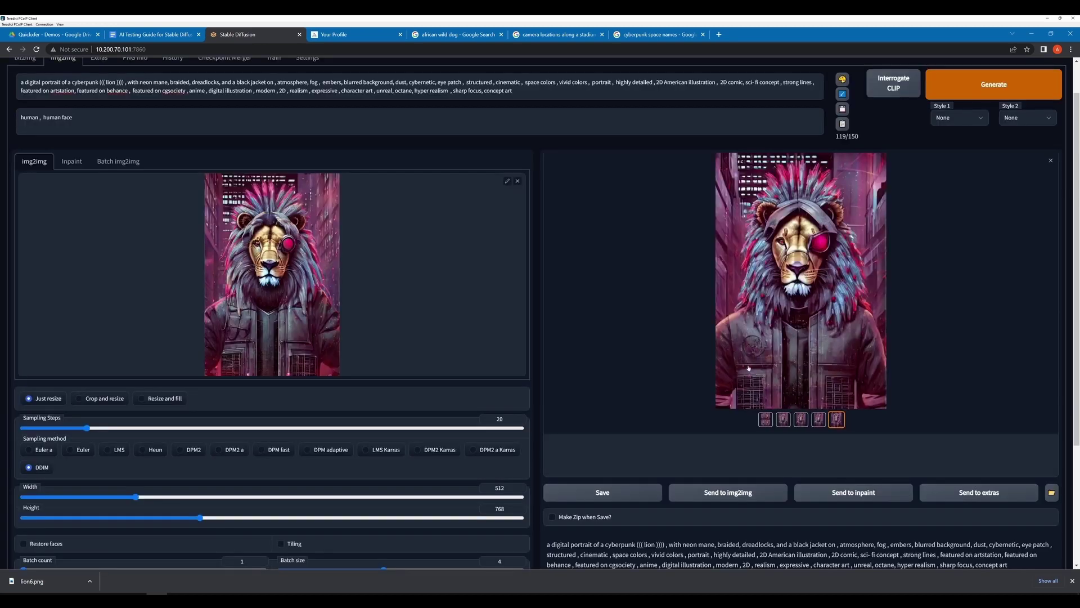
click(781, 422)
click(797, 422)
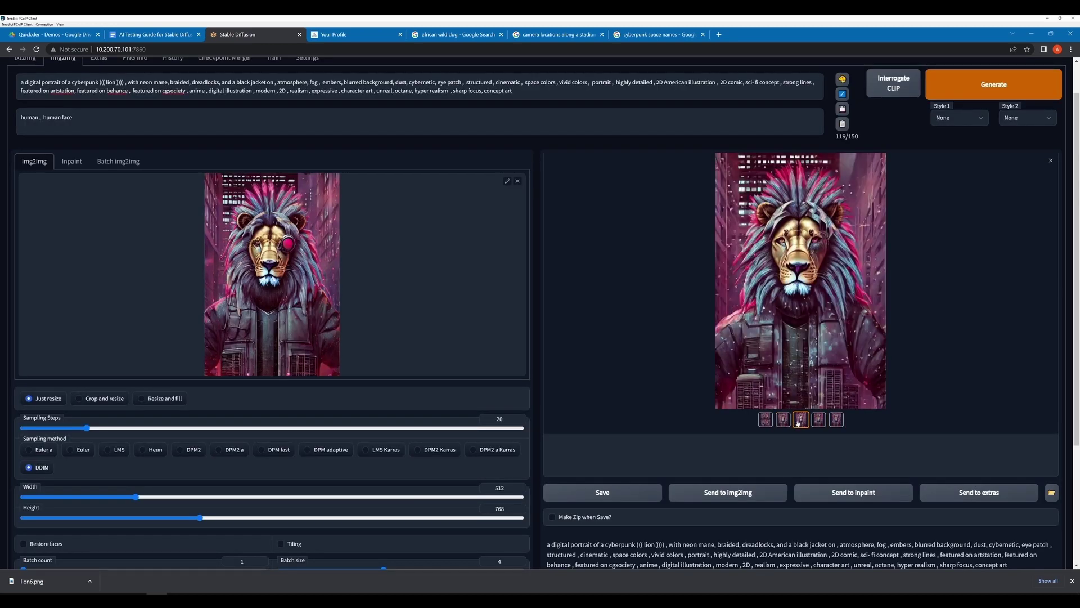
click(818, 421)
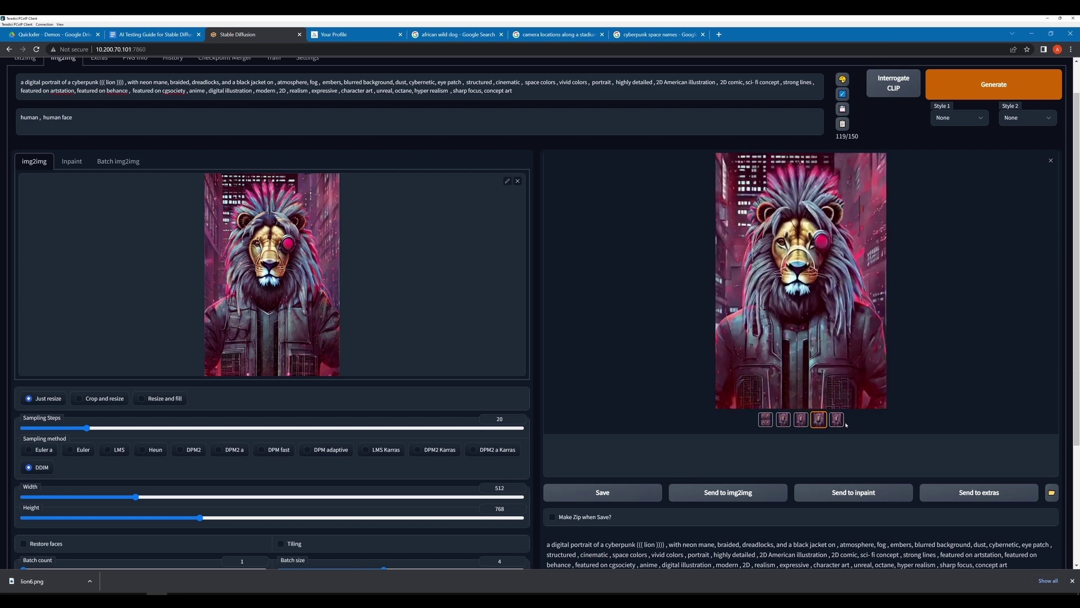
click(839, 359)
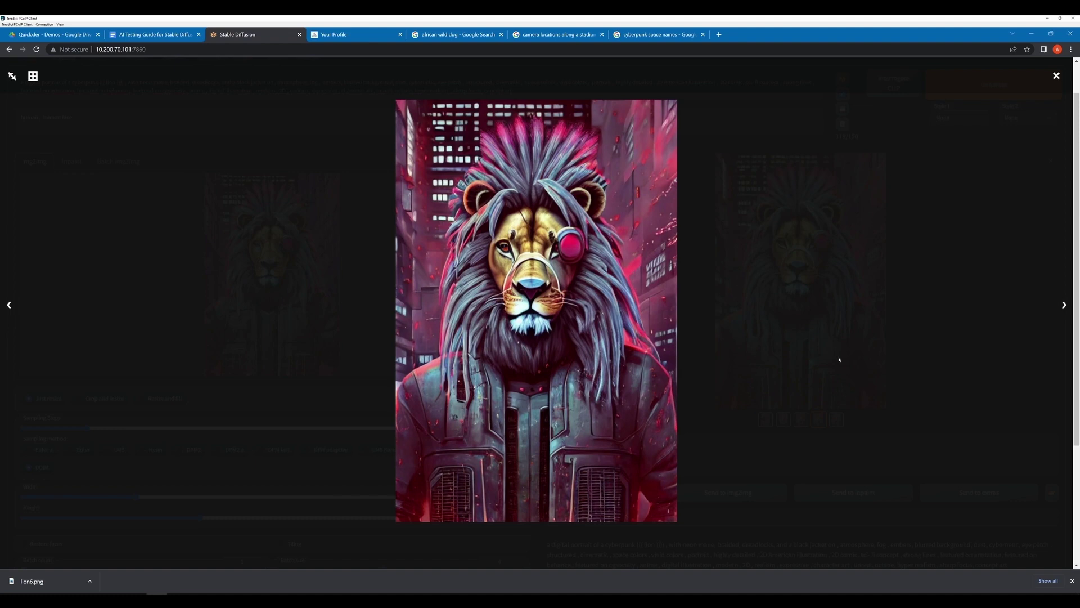
click(830, 358)
click(836, 420)
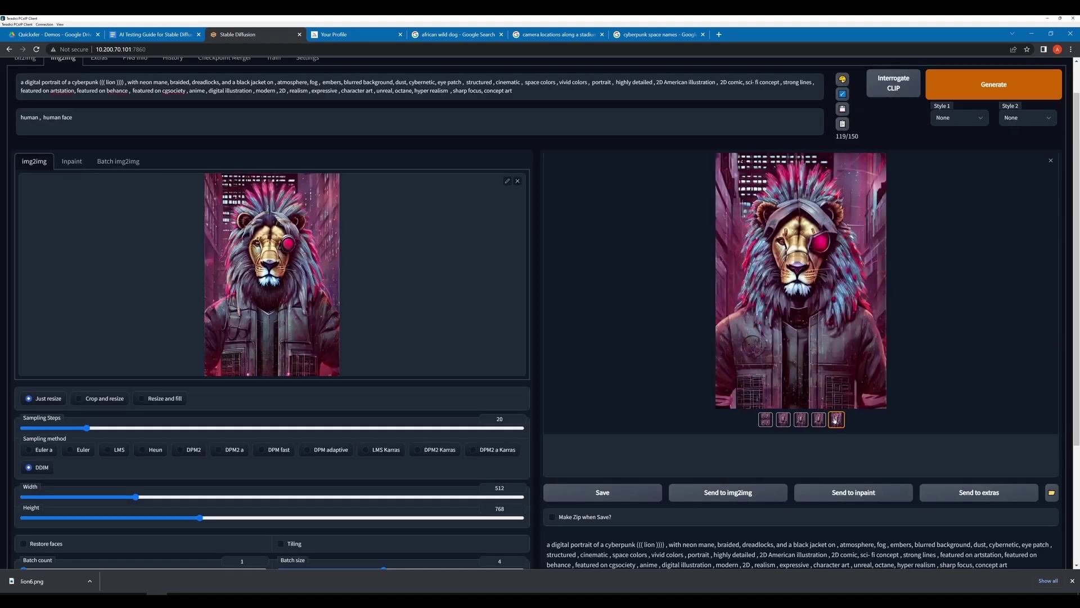
Generate one more batch with the unchanged prompt and compare its portraits, enlarging the second.
click(993, 84)
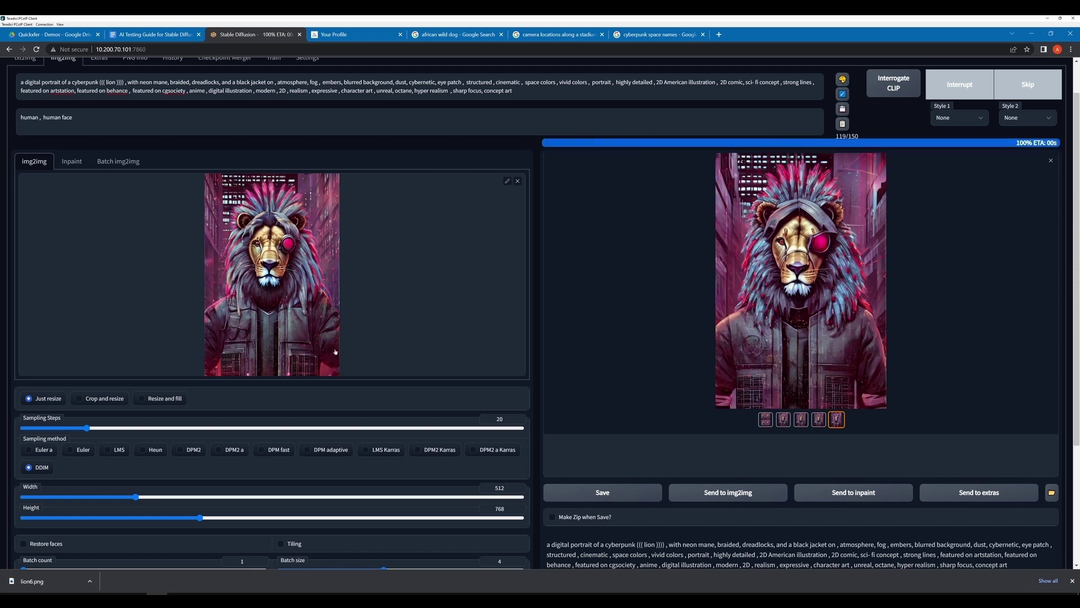
click(835, 281)
click(805, 366)
click(823, 419)
click(836, 419)
click(801, 419)
click(805, 364)
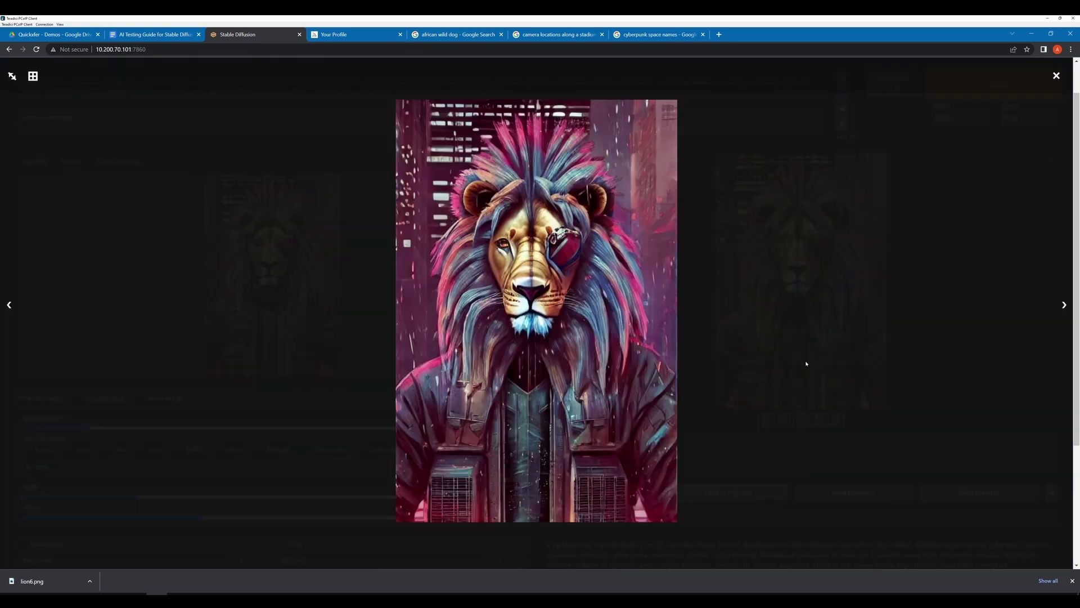
click(806, 364)
Emphasize the prompt words as "(((dreadlocks)))" and "((((embers))))".
text(((()
key(ctrl+Right)
text())))
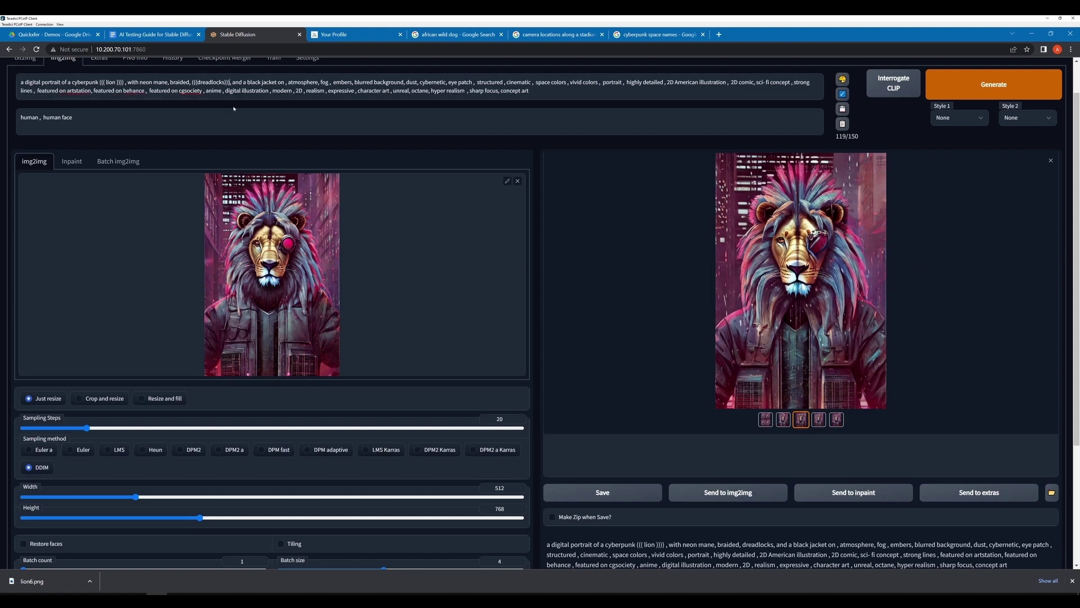
text((((()
key(ctrl+Right)
text()))))
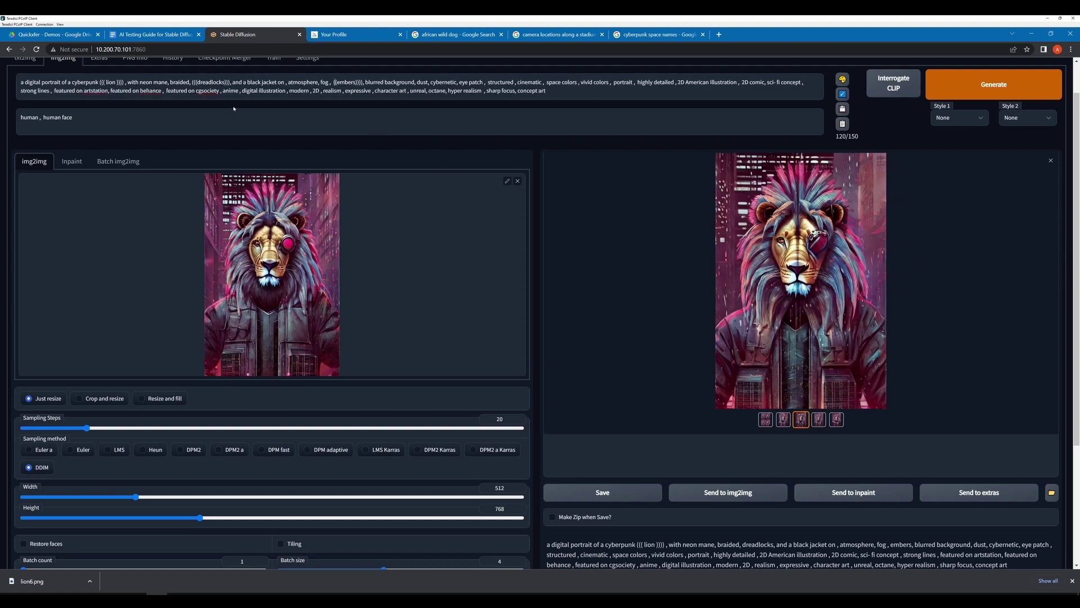
Generate two batches with the reweighted prompt and enlarge a resulting portrait.
click(984, 94)
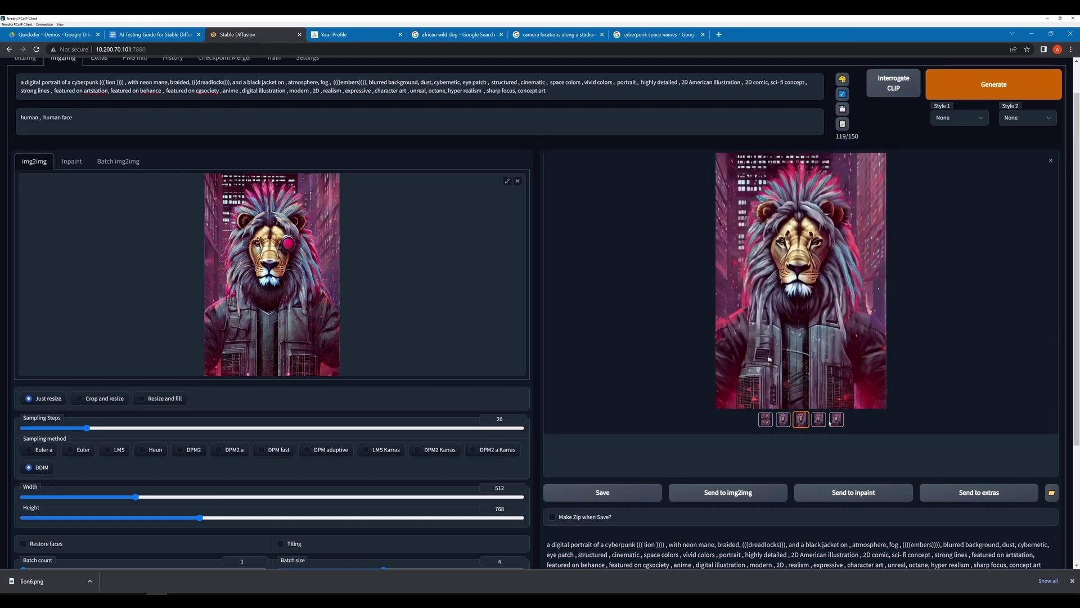
click(970, 77)
click(969, 77)
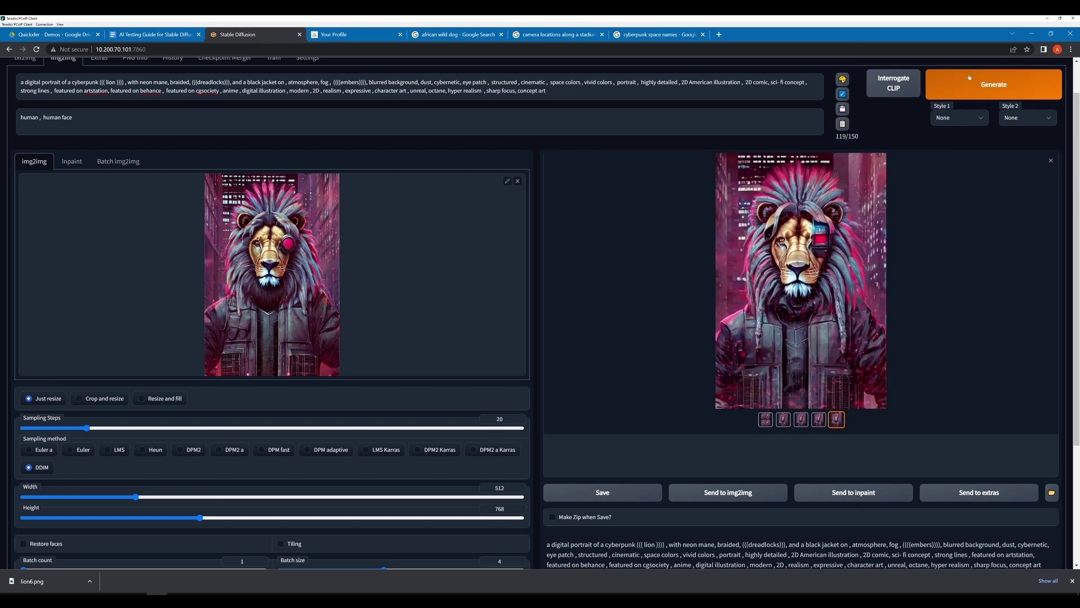
click(788, 251)
click(474, 214)
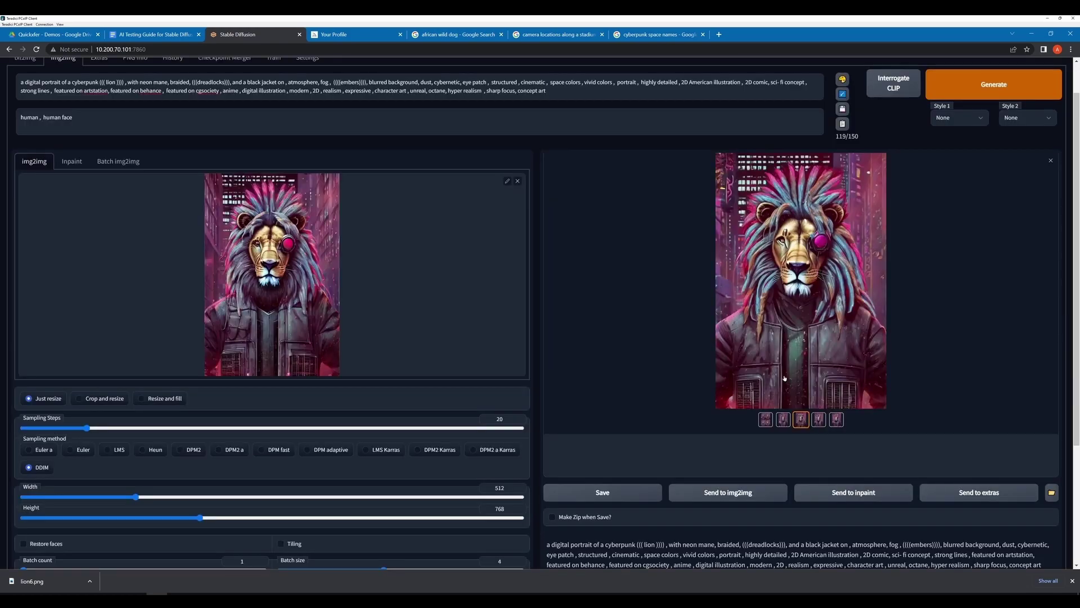
Compare the batch's first two portraits and enlarge the lion with the round red eyepiece.
click(784, 420)
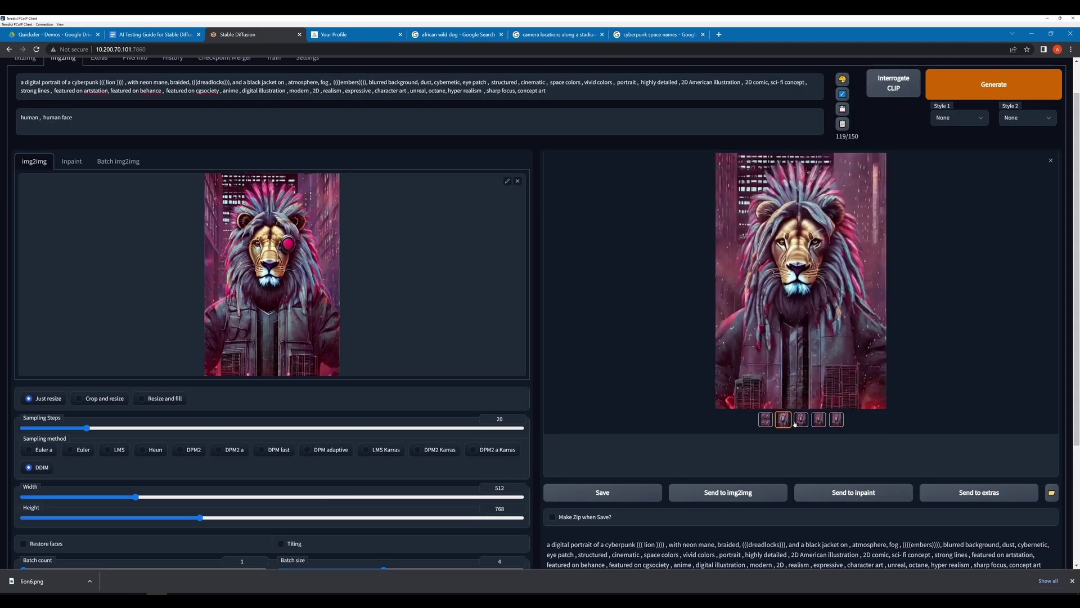
click(800, 420)
click(785, 422)
click(786, 277)
click(786, 278)
click(759, 360)
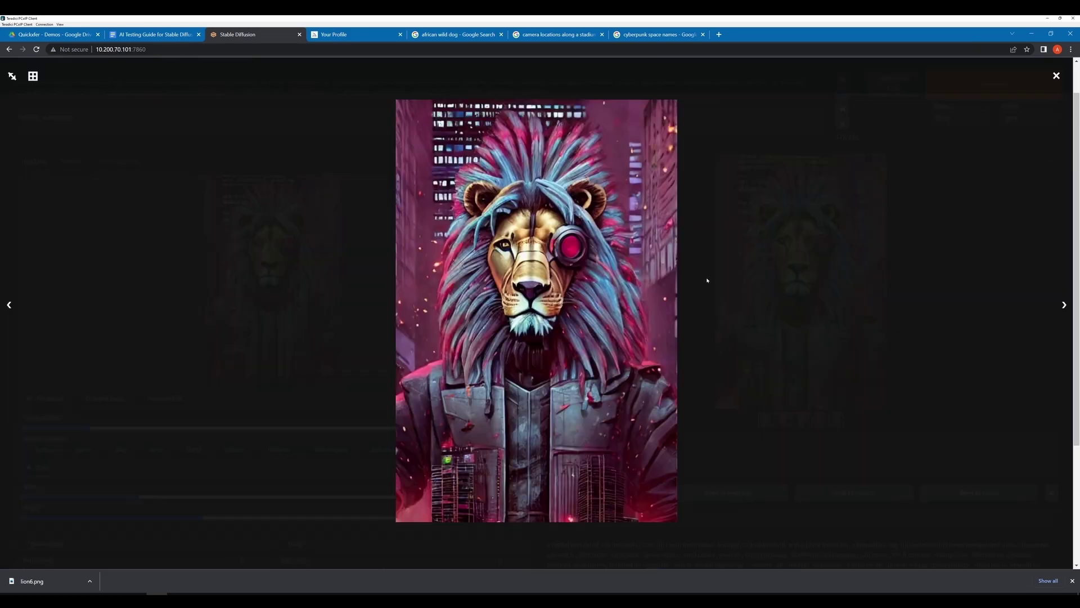
click(759, 360)
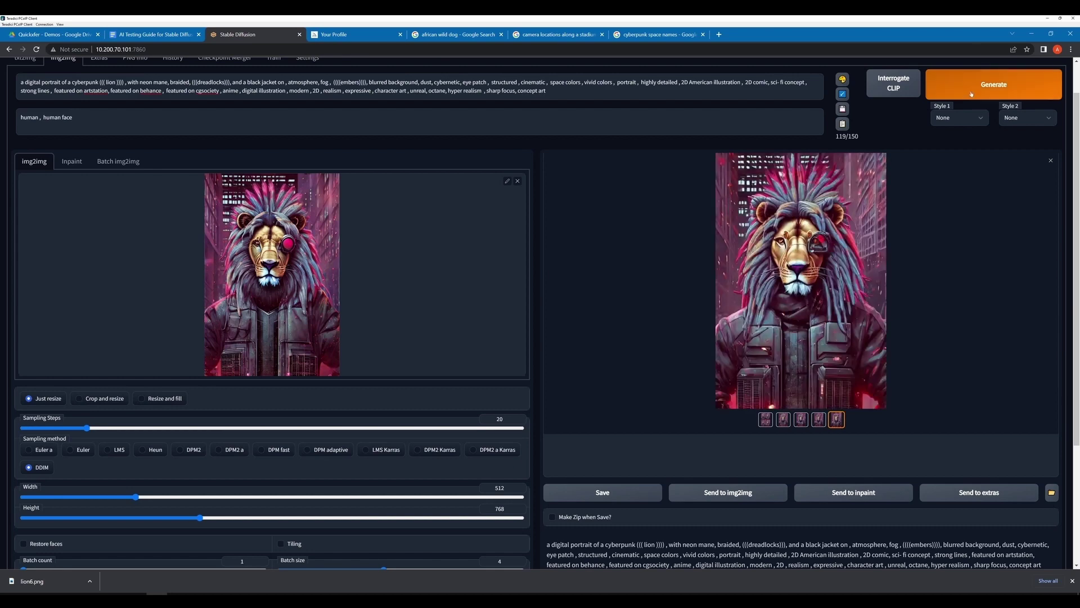
Use the batch's second portrait, with the round purple eyepiece, as the img2img source and generate two batches.
click(800, 419)
click(811, 315)
click(318, 284)
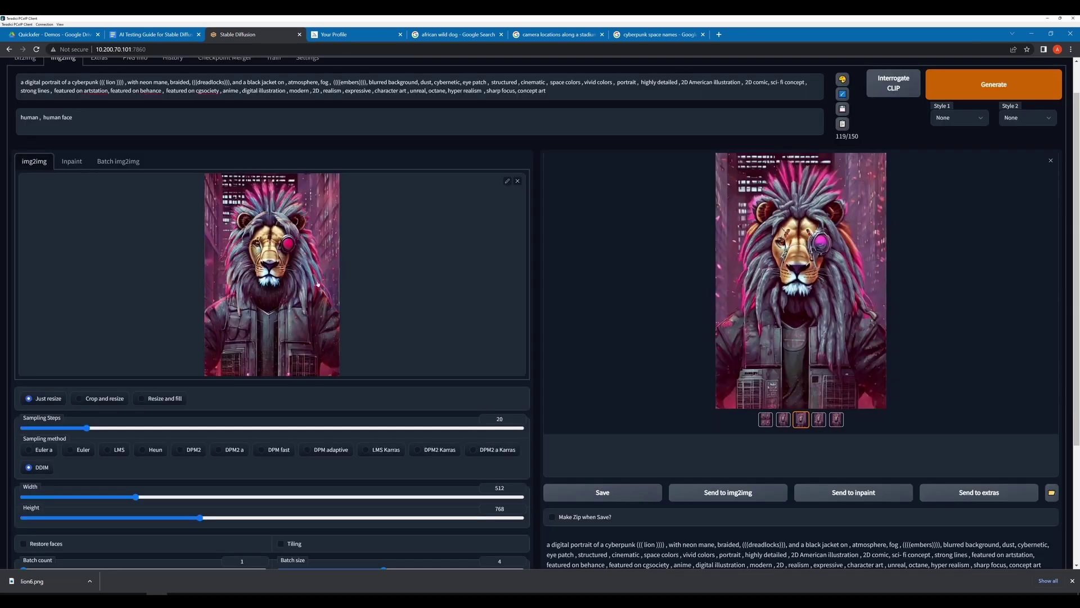
click(730, 491)
key(ctrl+Return)
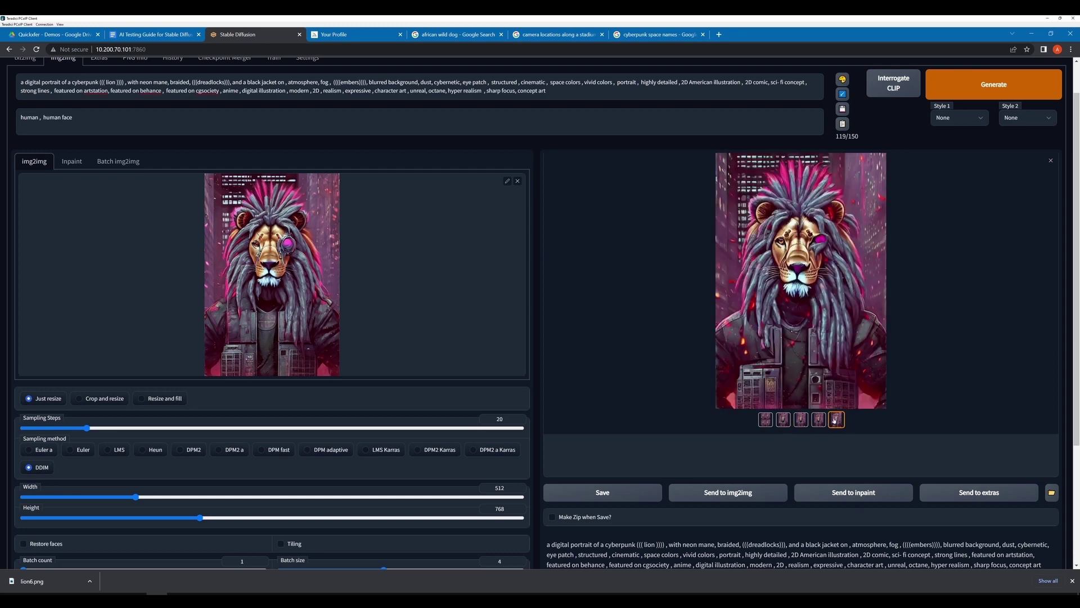
key(ctrl+Return)
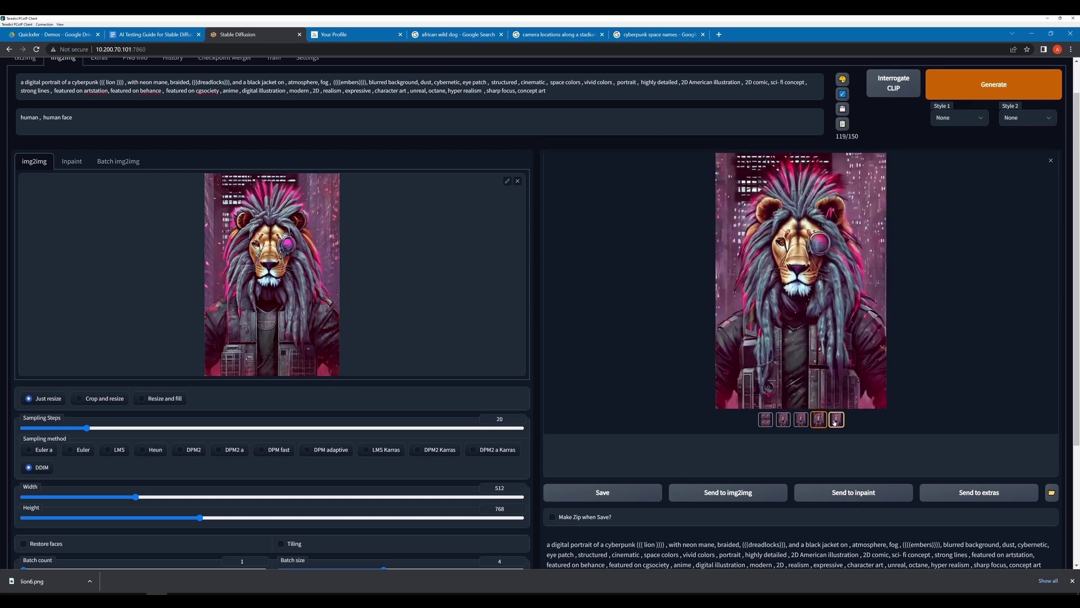
Use the batch's third portrait, with long dreadlocks, as the img2img source and generate two batches from it.
click(325, 282)
click(325, 282)
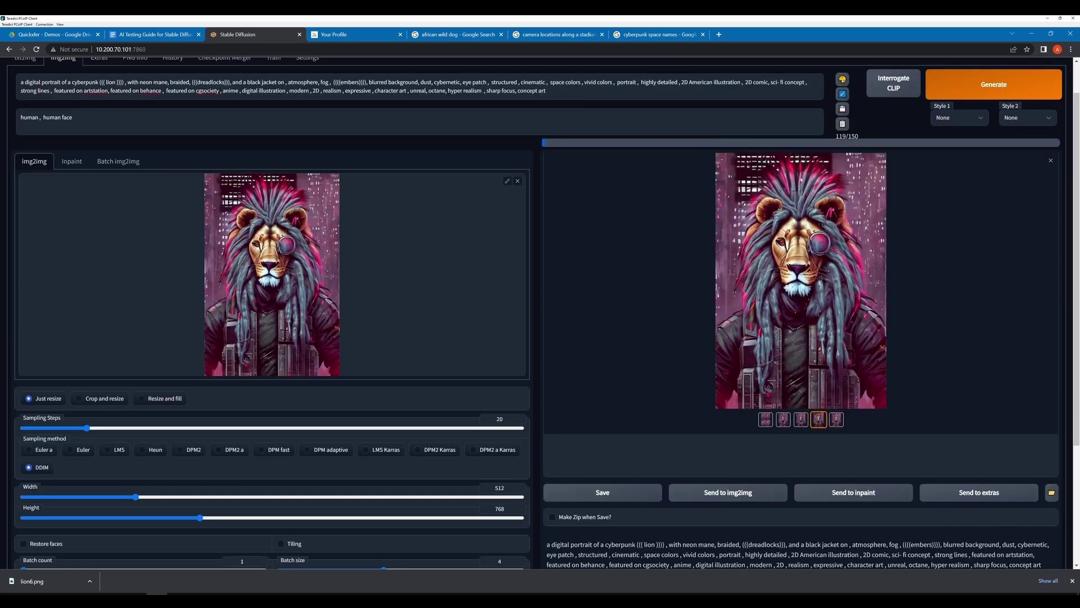
key(ctrl+Return)
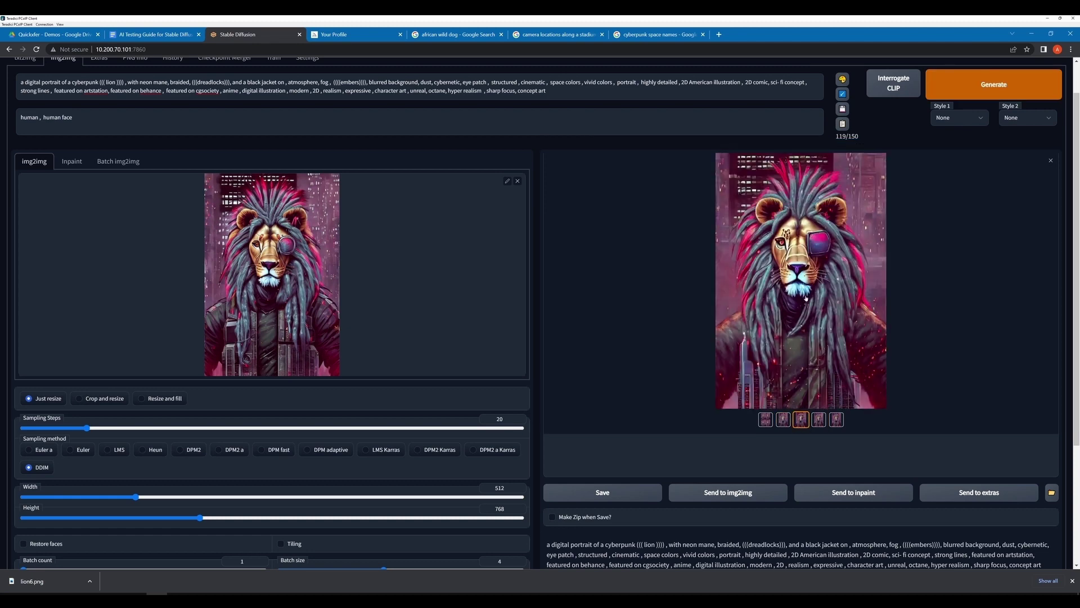
click(730, 166)
click(637, 303)
click(994, 84)
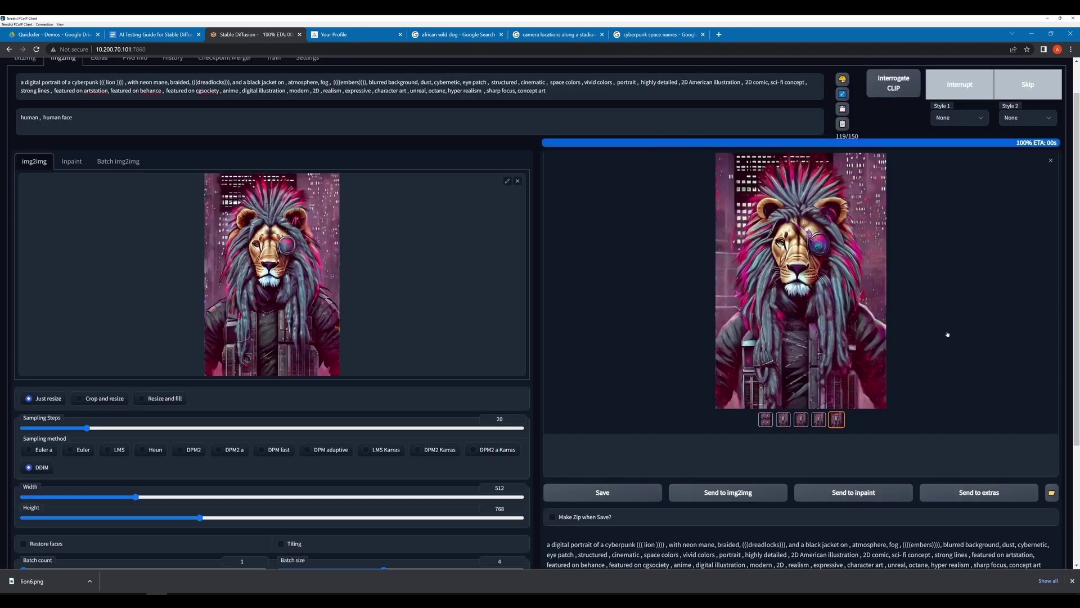
Enlarge the batch's second portrait and view the third one.
click(800, 420)
click(796, 304)
click(470, 267)
click(819, 421)
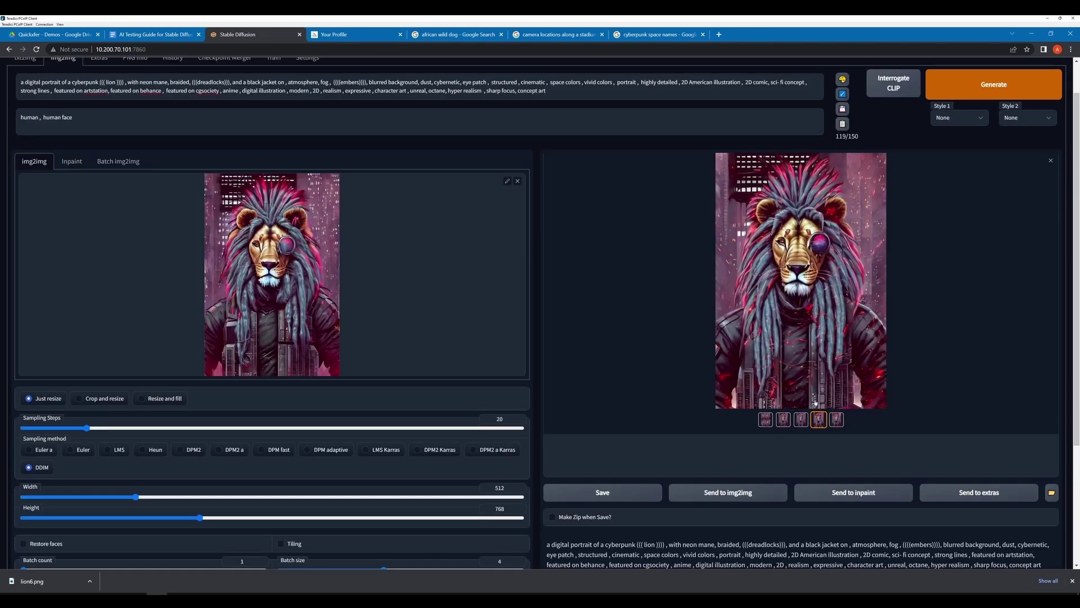
Generate two more batches from the long-dreadlocks source, enlarging one portrait from each.
key(ctrl+Return)
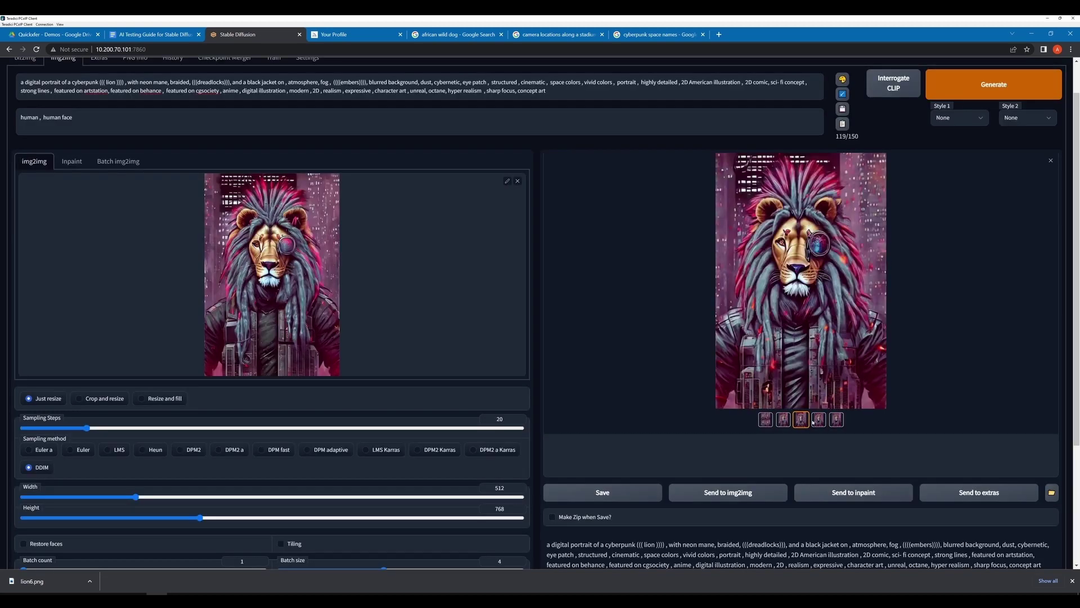
click(825, 369)
click(808, 370)
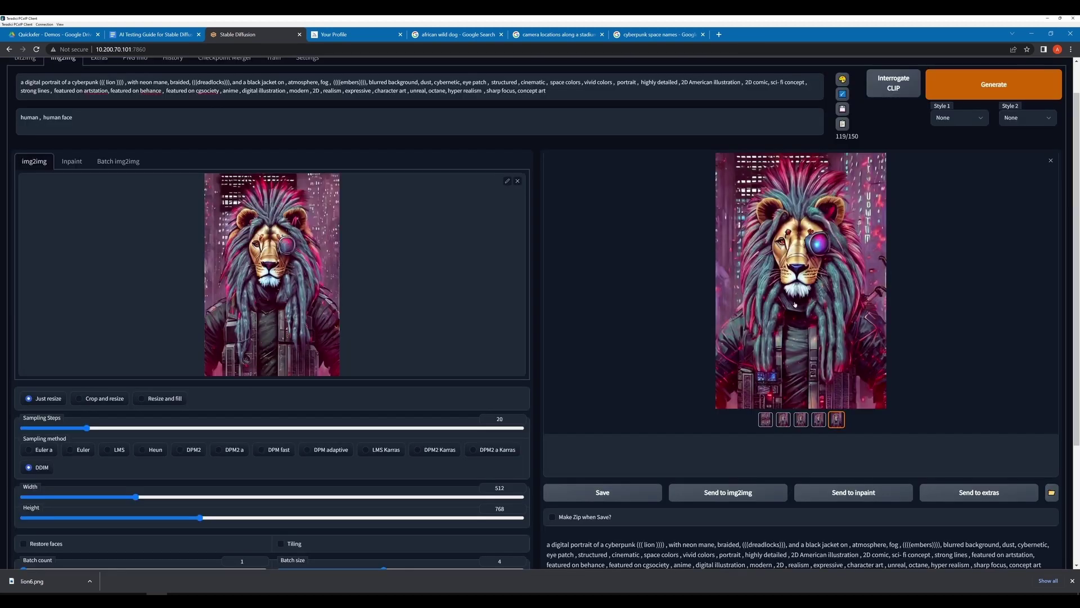
key(ctrl+Return)
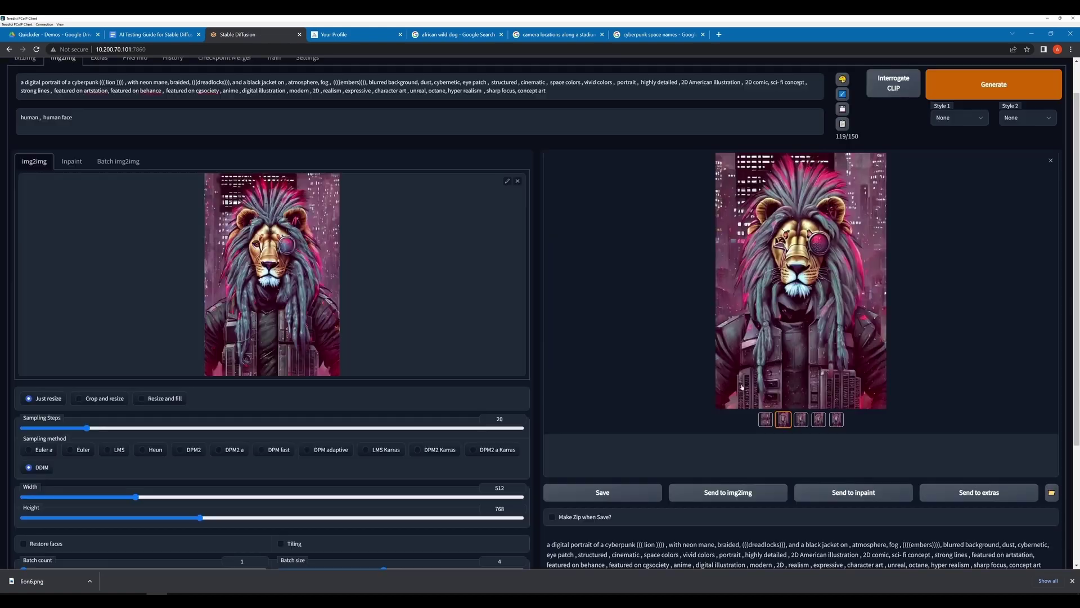
click(771, 338)
click(770, 338)
Generate two further batches from the unchanged source and enlarge a portrait from the last one.
key(ctrl+Return)
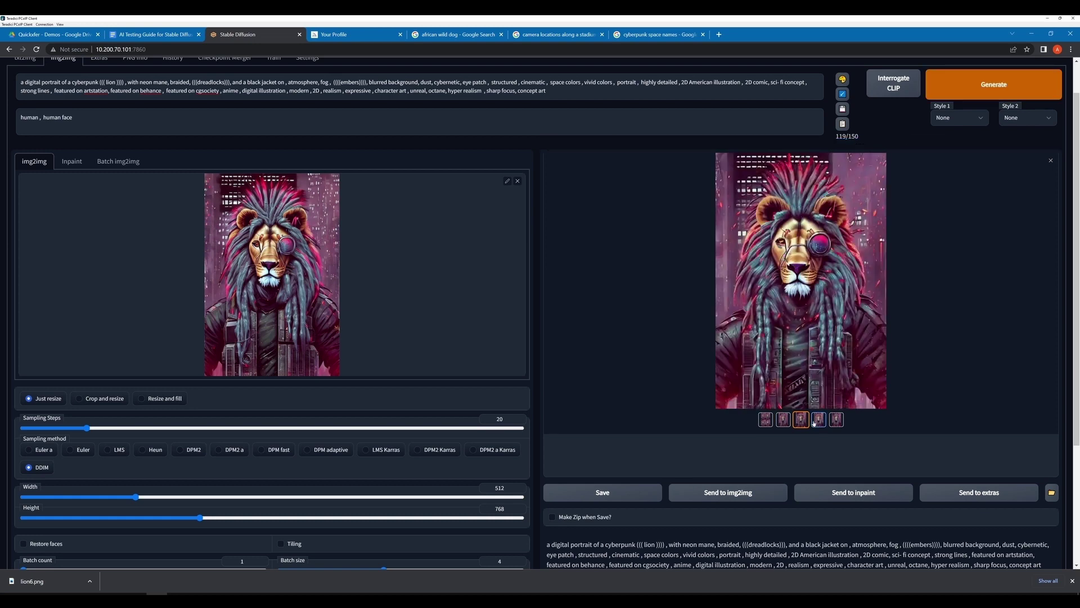
click(973, 83)
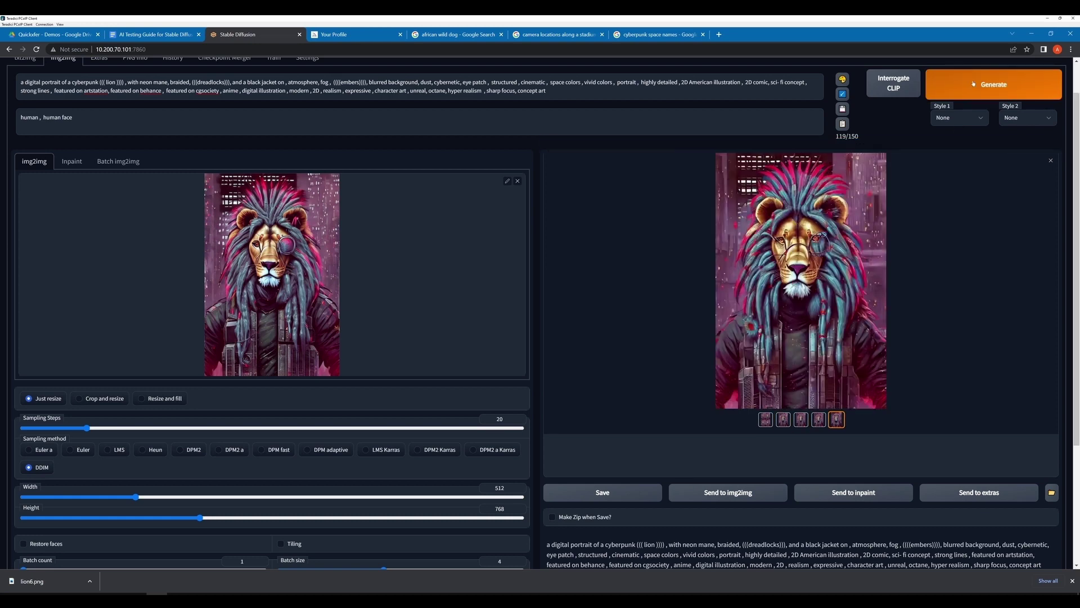
click(902, 268)
click(802, 318)
Compare the batch's four portraits and enlarge the fourth one.
click(784, 419)
click(801, 420)
click(819, 420)
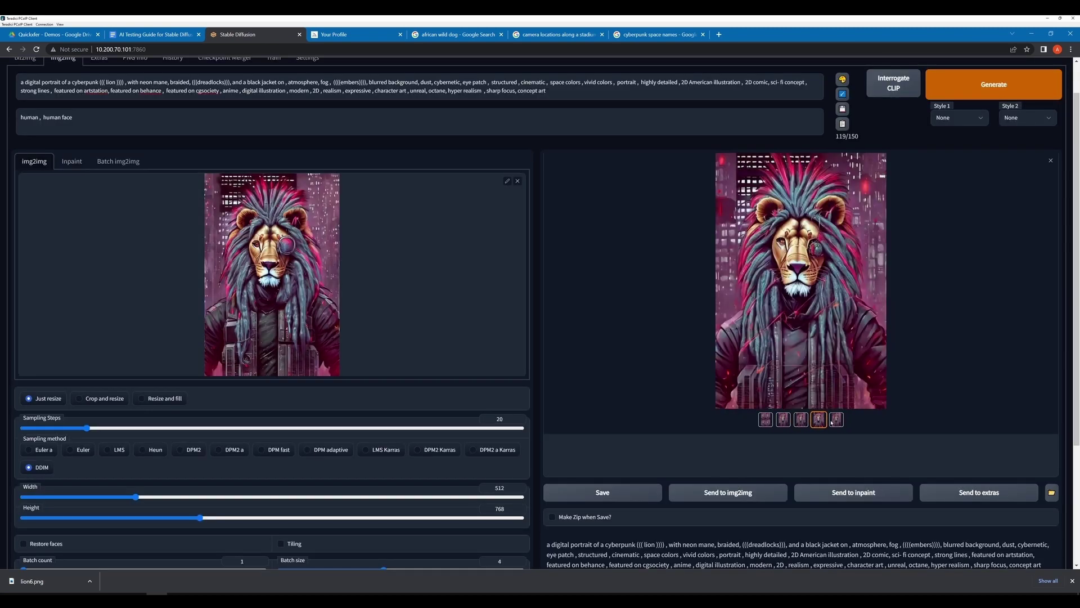
click(835, 420)
click(805, 338)
click(779, 289)
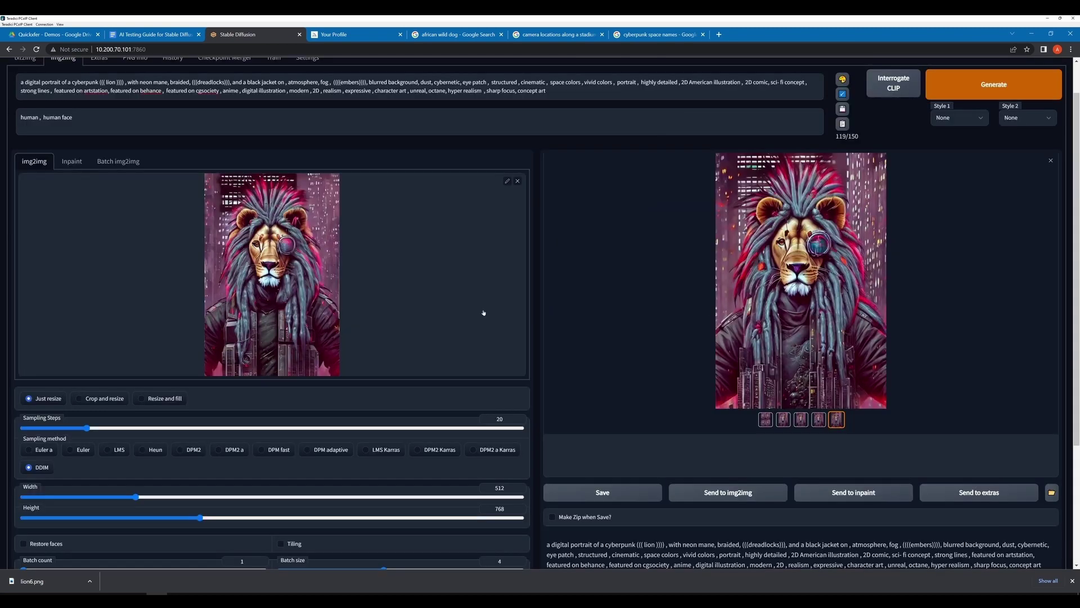
Step through the enlarged portraits of the newest batch and view its grid overview.
click(799, 281)
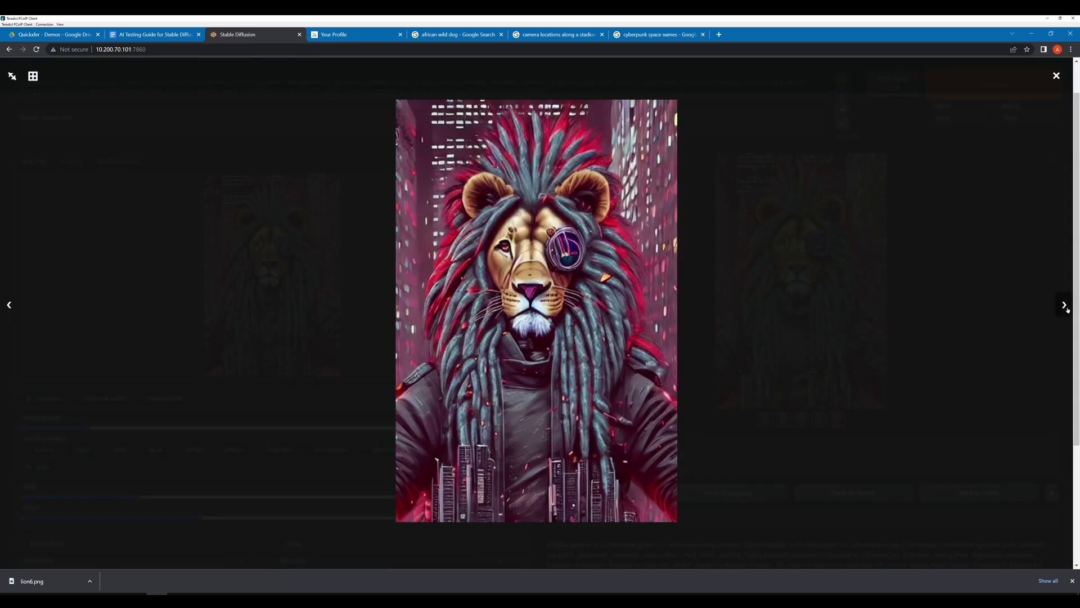
click(1065, 305)
click(1065, 305)
click(1065, 306)
click(1065, 305)
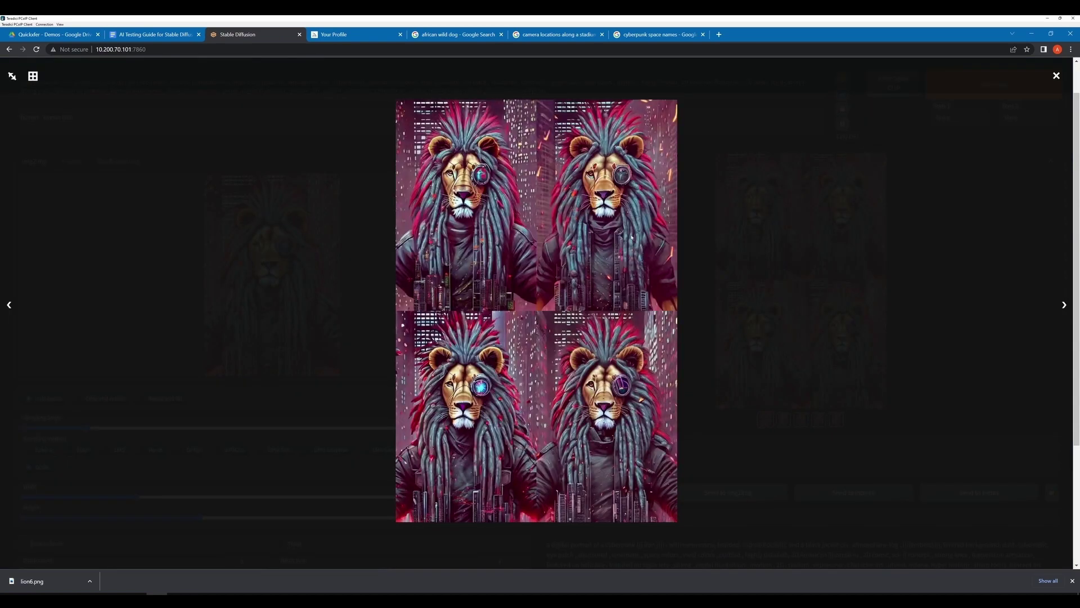
Compare the batch's first two portraits and send the second one to img2img as the new source.
click(816, 394)
click(784, 419)
click(801, 420)
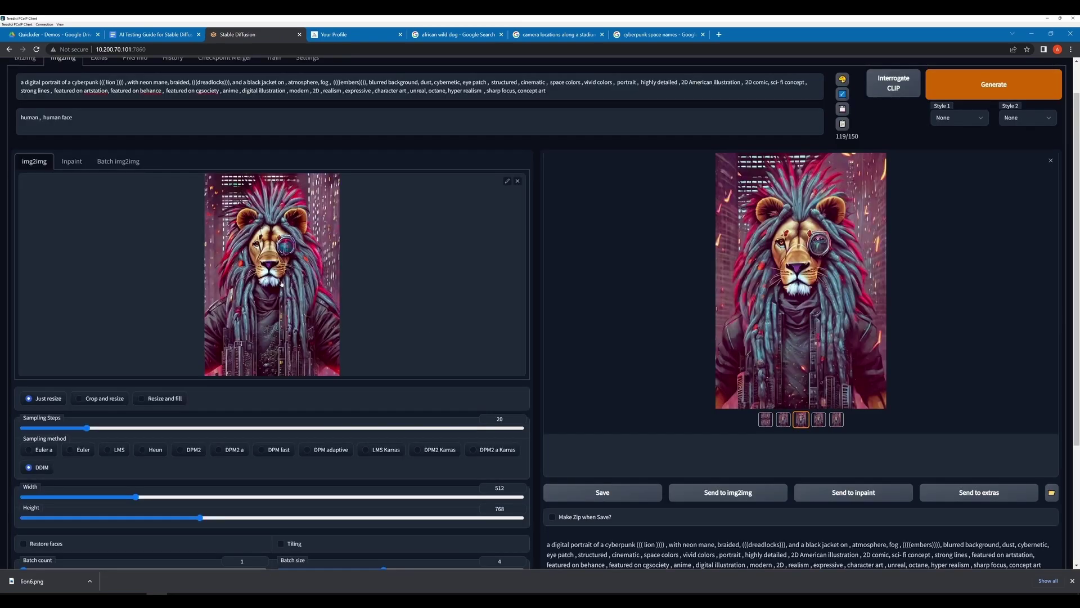
click(728, 493)
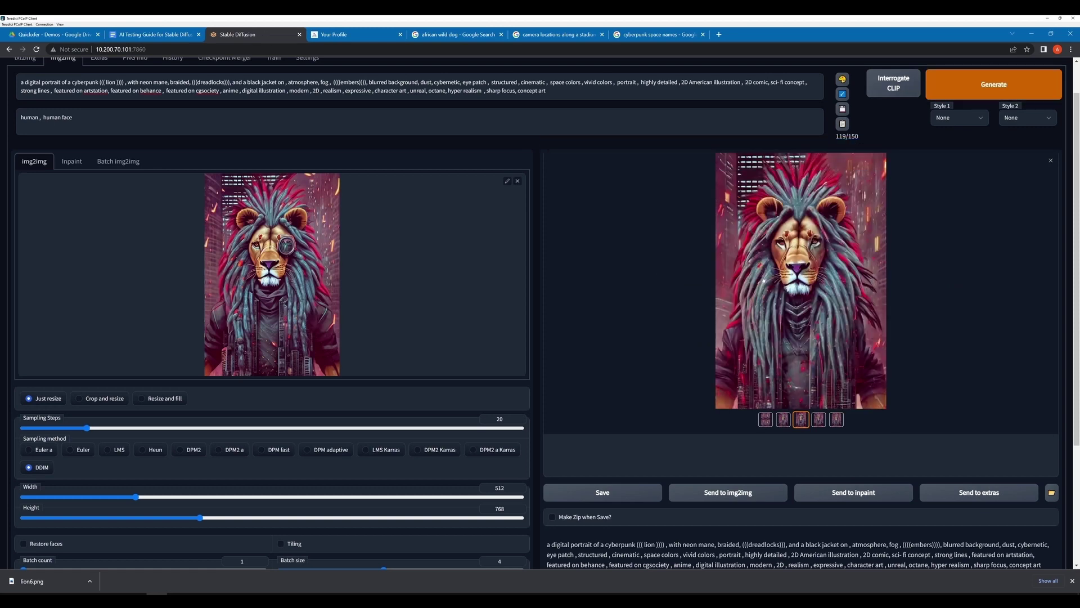
Enlarge the new batch's third portrait and generate further batches from the same source.
click(818, 420)
click(802, 301)
click(803, 302)
click(803, 333)
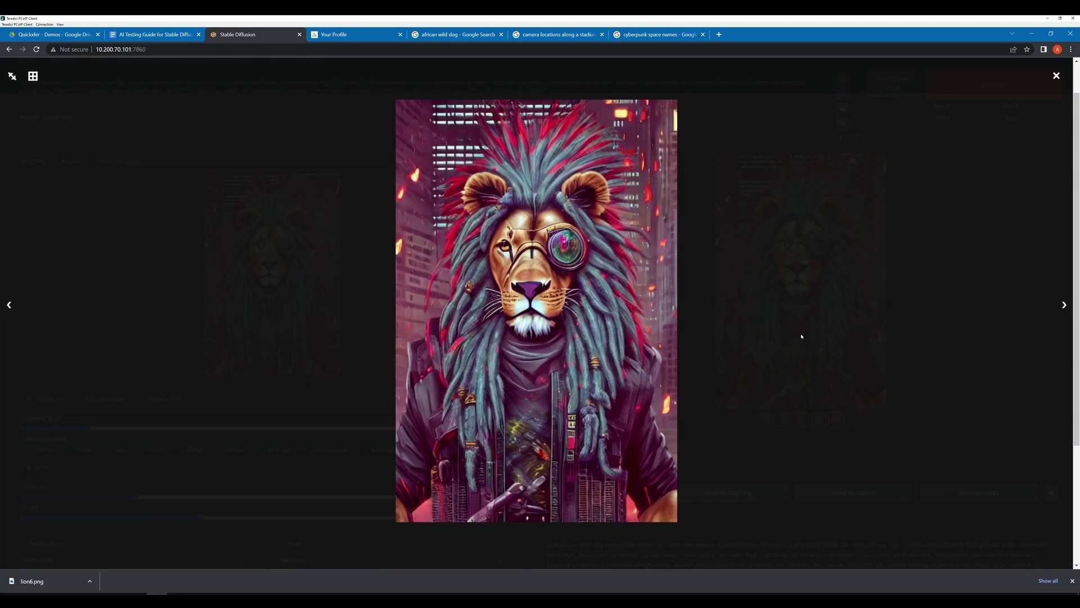
click(842, 335)
click(967, 94)
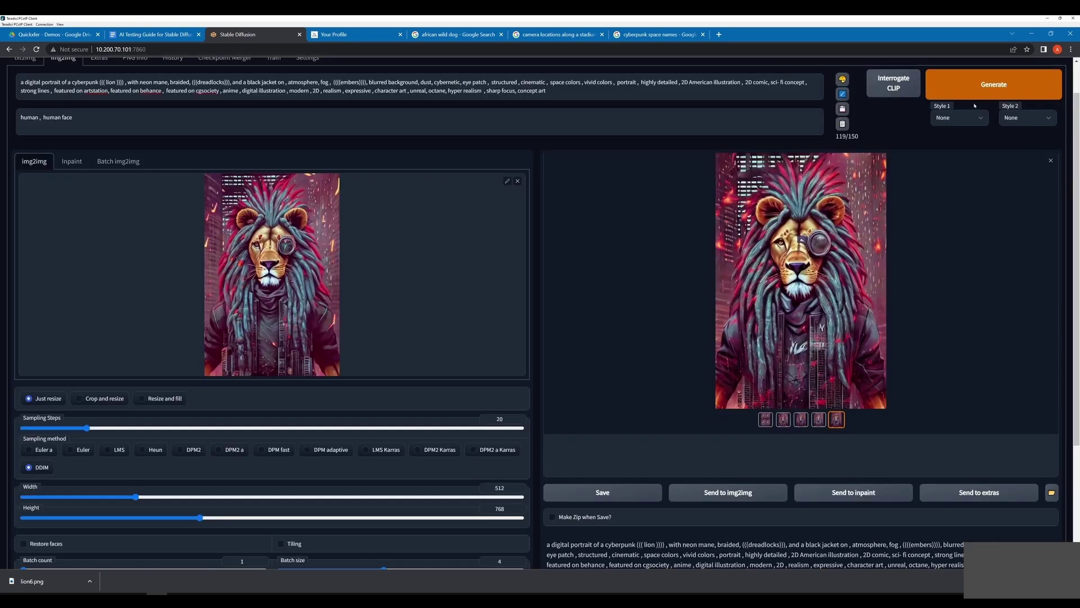
click(968, 97)
Reuse the batch's fourth portrait as the img2img source and generate another batch from it.
click(876, 264)
click(876, 264)
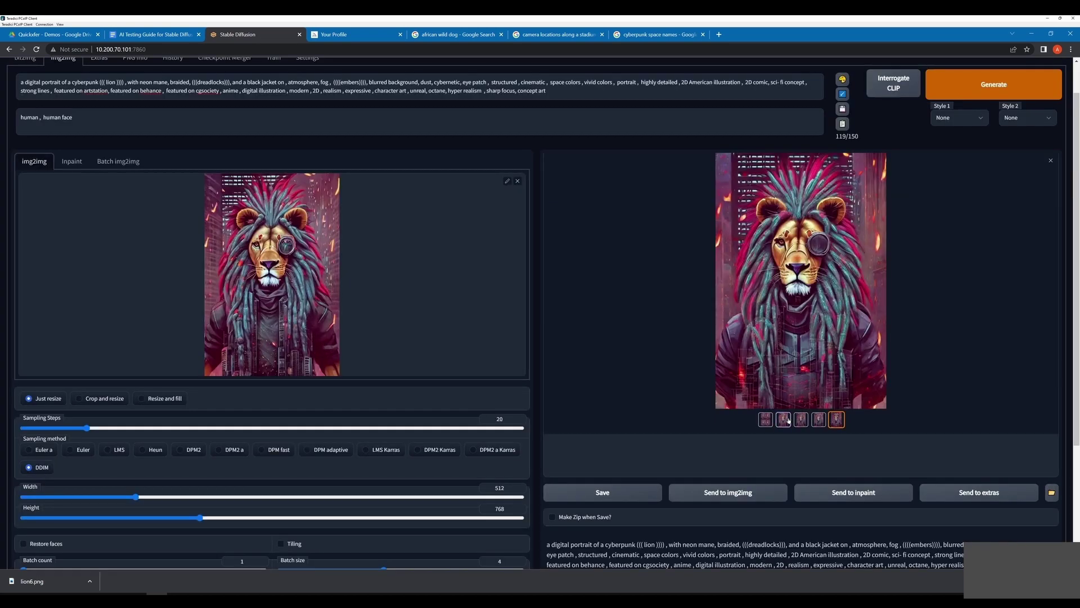
click(876, 265)
click(983, 83)
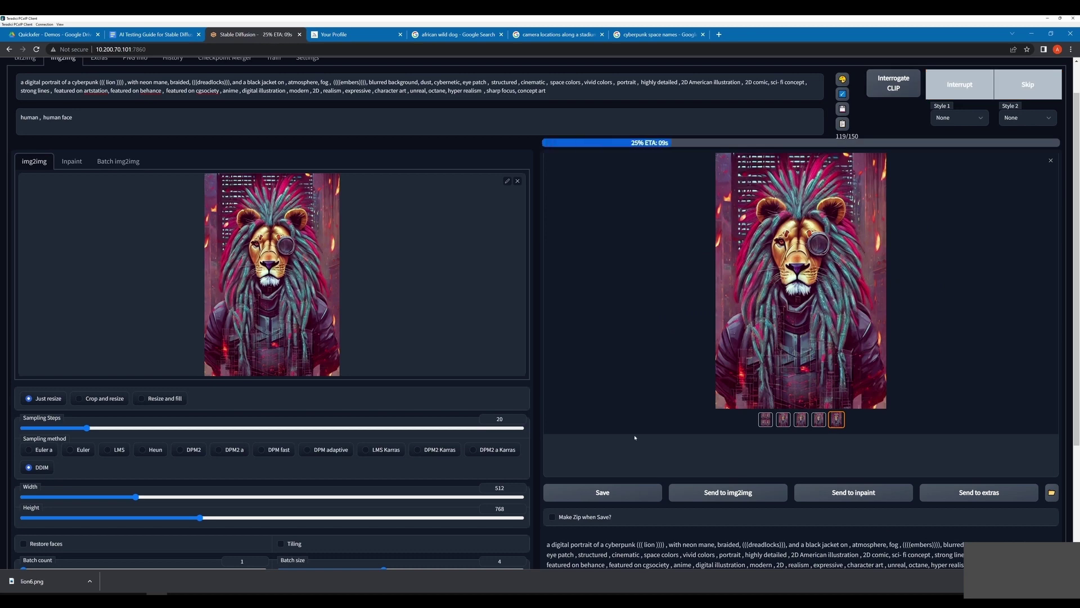
Compare the new batch's four portraits, enlarging the third and fourth, and generate another batch.
click(783, 419)
click(801, 419)
click(818, 419)
click(801, 292)
click(801, 293)
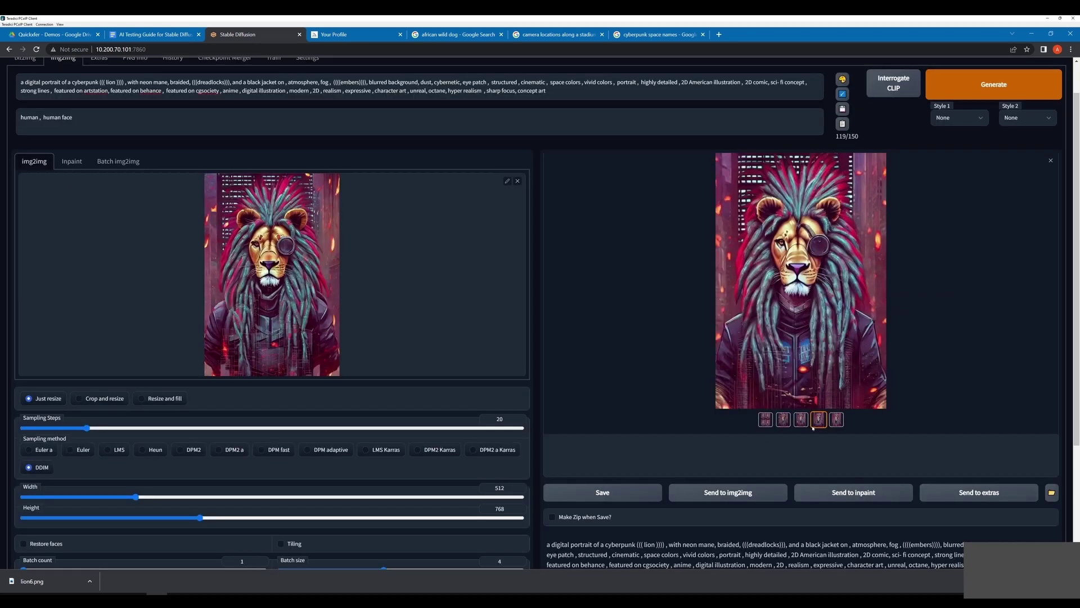
click(836, 419)
click(802, 293)
click(801, 292)
click(949, 90)
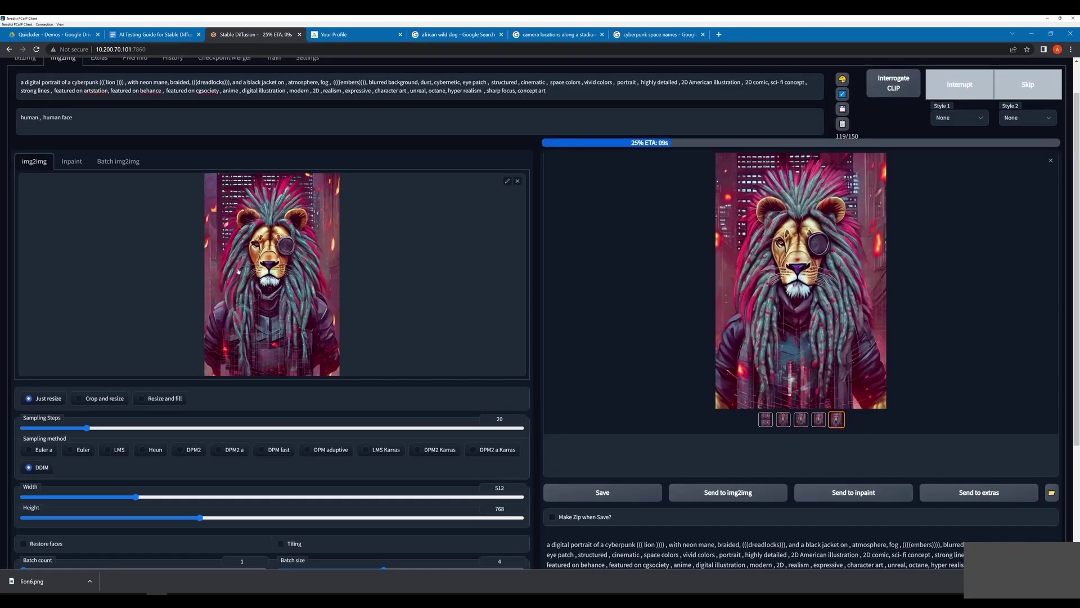
Copy the newest batch's second portrait and paste it into the open Photoshop lion document as a new layer.
click(783, 419)
click(801, 420)
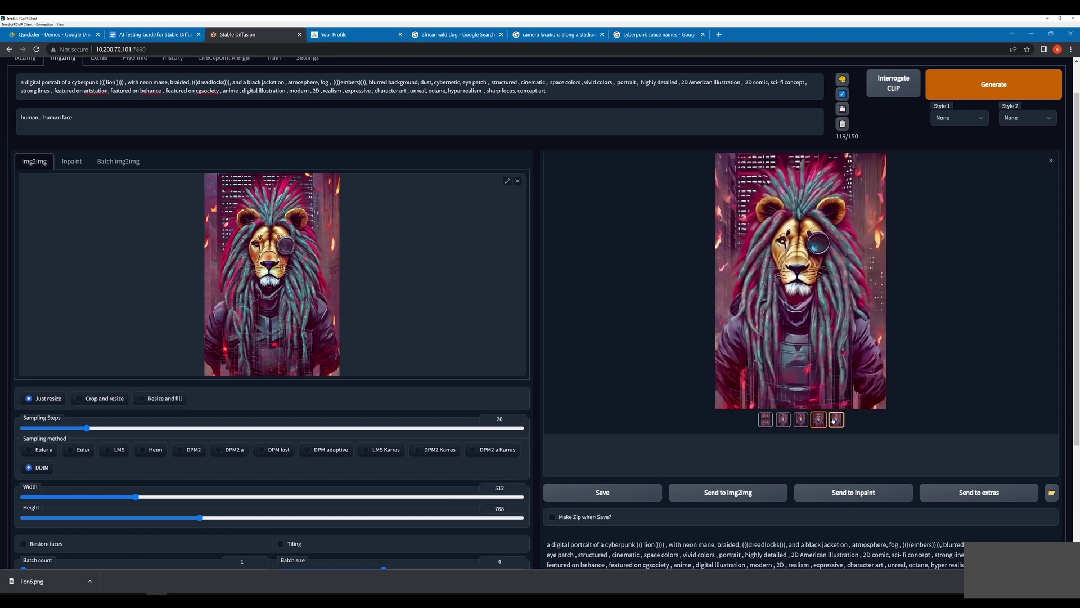
click(801, 293)
click(349, 350)
click(278, 286)
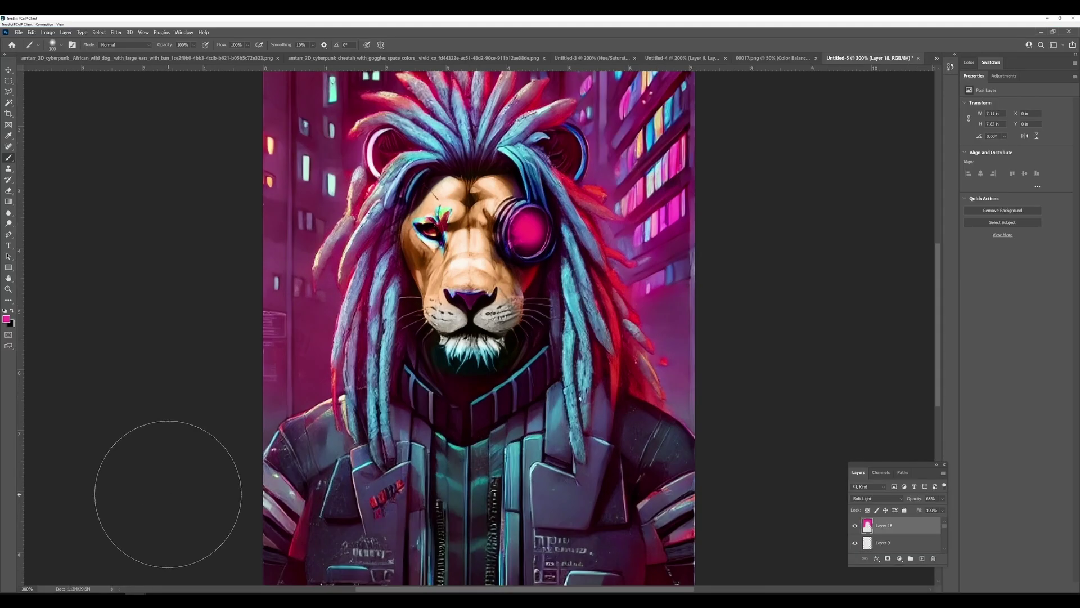
right_click(549, 304)
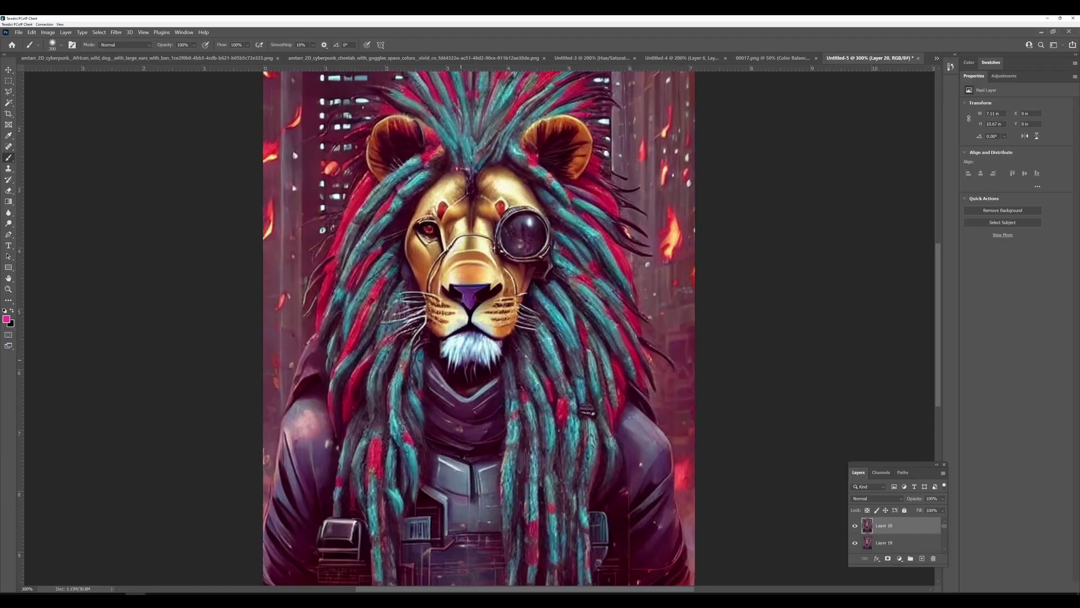
Add a layer mask to the pasted portrait and mask out the background around the lion.
click(888, 558)
scroll(723, 350, up, 3)
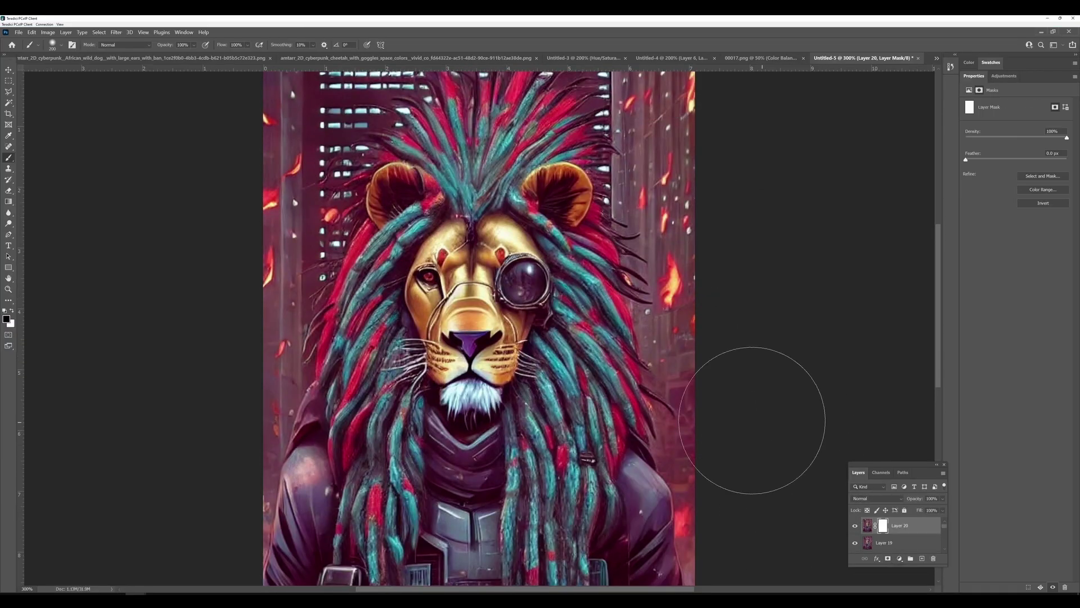
drag(529, 253, 276, 281)
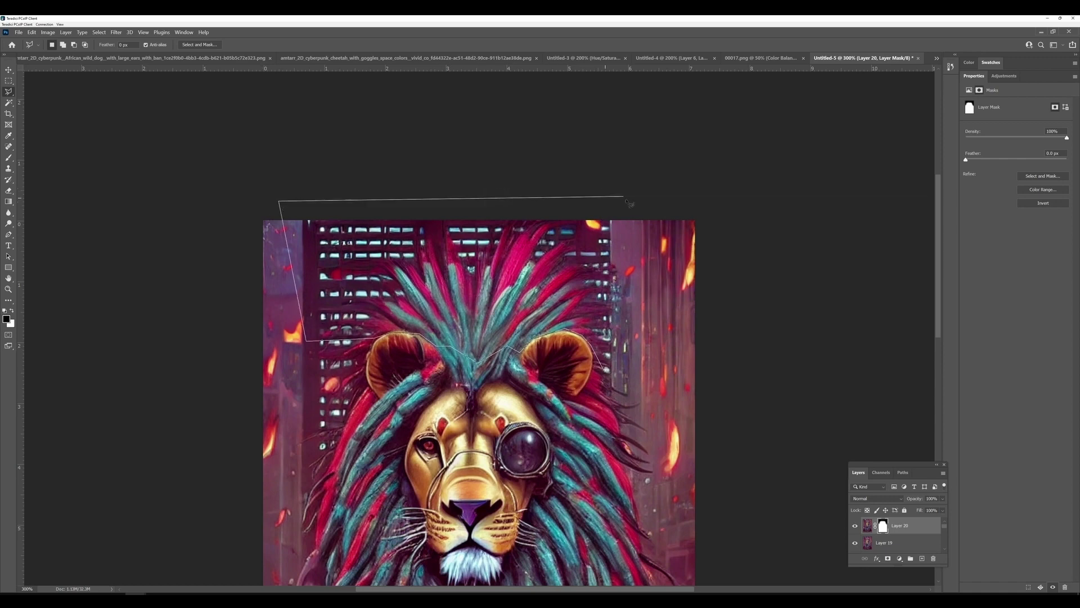
Open Content-Aware Fill for the lassoed upper mane, with a bright green overlay and a custom sampling area.
click(32, 32)
click(53, 161)
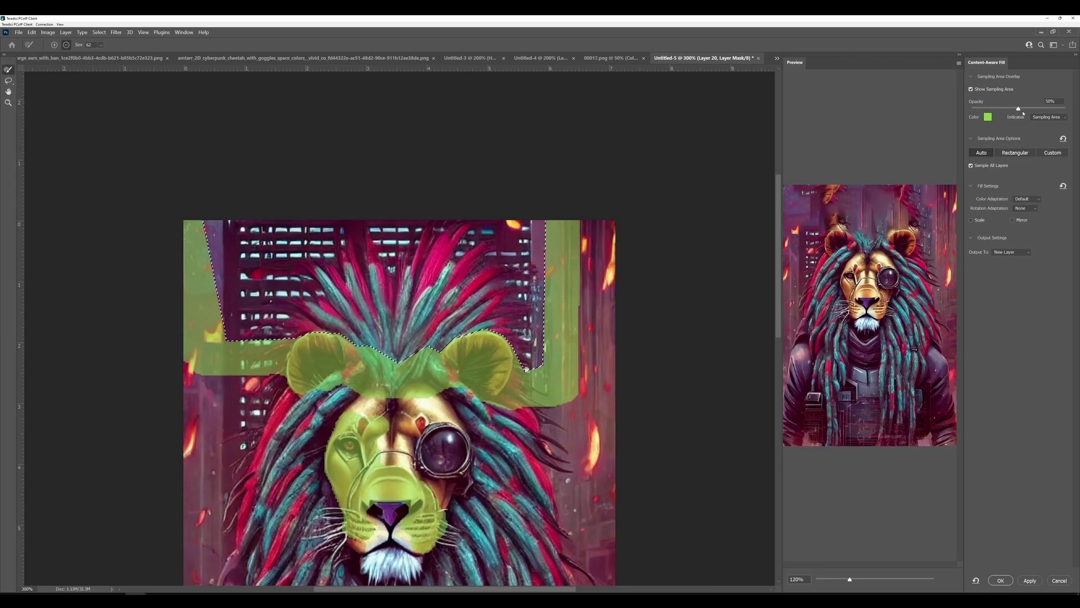
click(988, 116)
click(574, 277)
click(1053, 152)
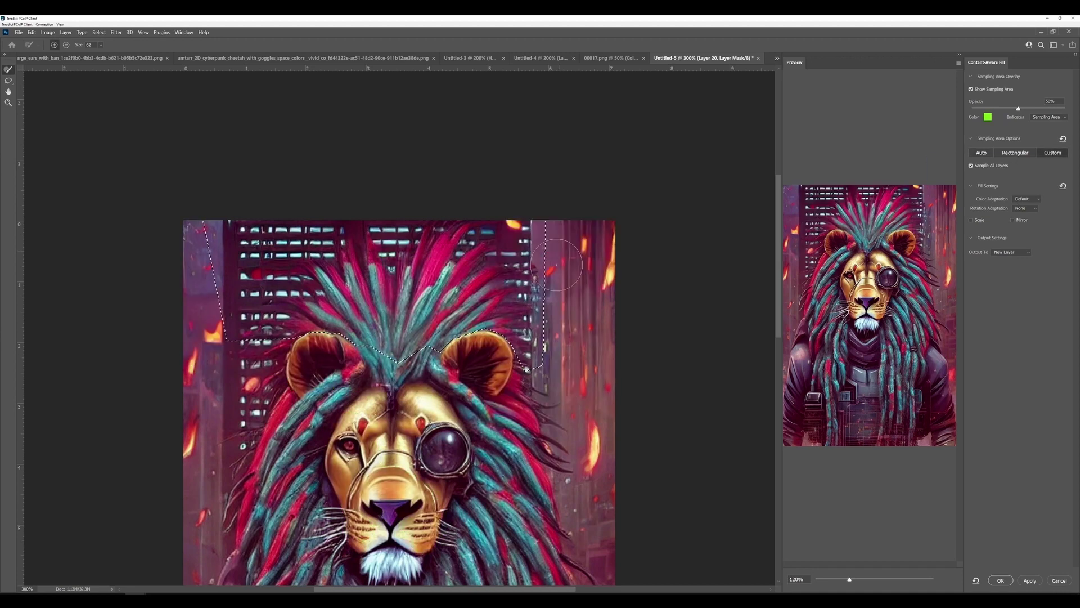
Fill the selection from background sampled on both sides of the lion, and delete the fill layer's mask.
drag(577, 230, 579, 330)
scroll(209, 309, down, 3)
drag(210, 253, 200, 396)
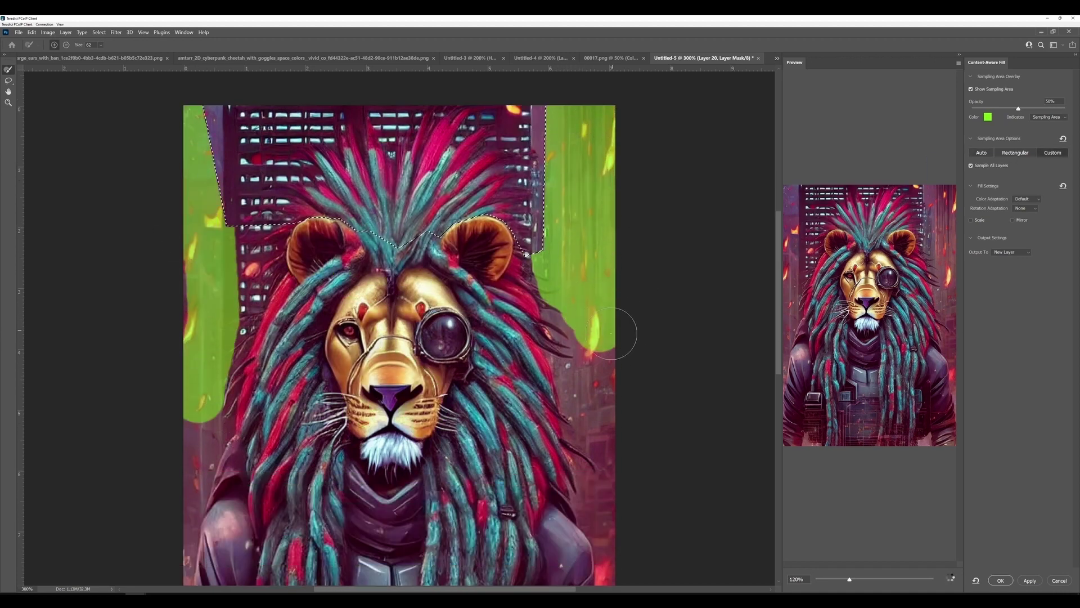
drag(609, 335, 605, 396)
click(1000, 580)
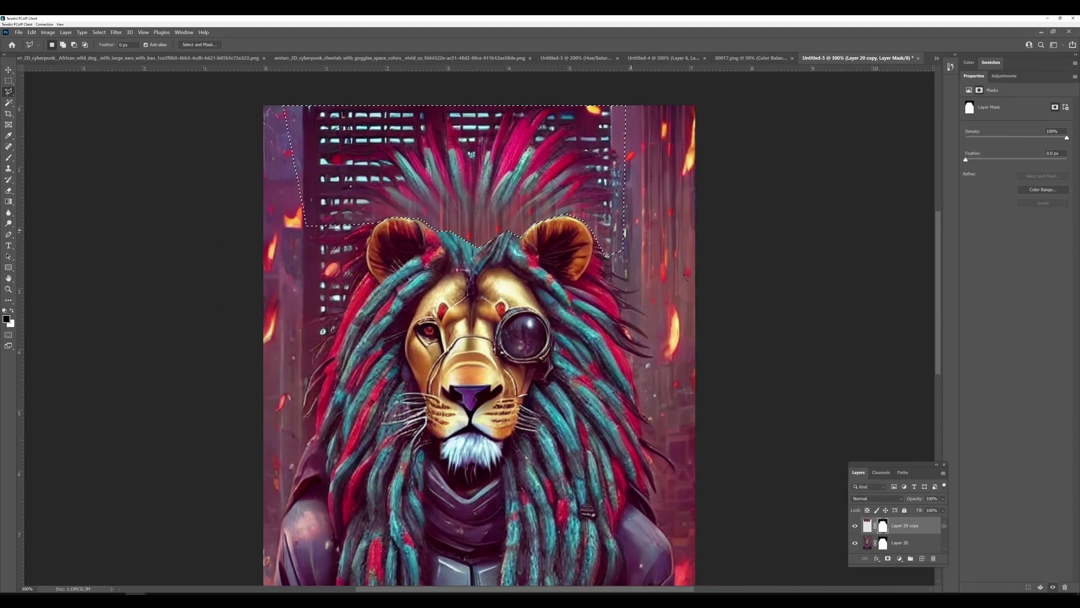
drag(884, 528, 933, 558)
key(Return)
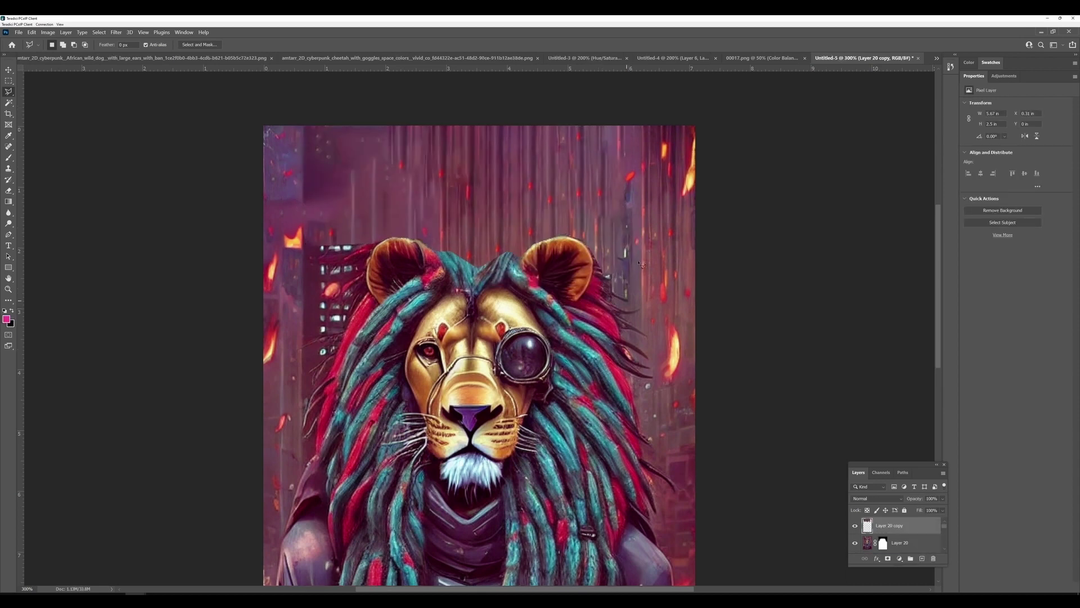
Paint the lion's goggle lens pink on a new layer using a smaller soft brush.
scroll(535, 207, down, 3)
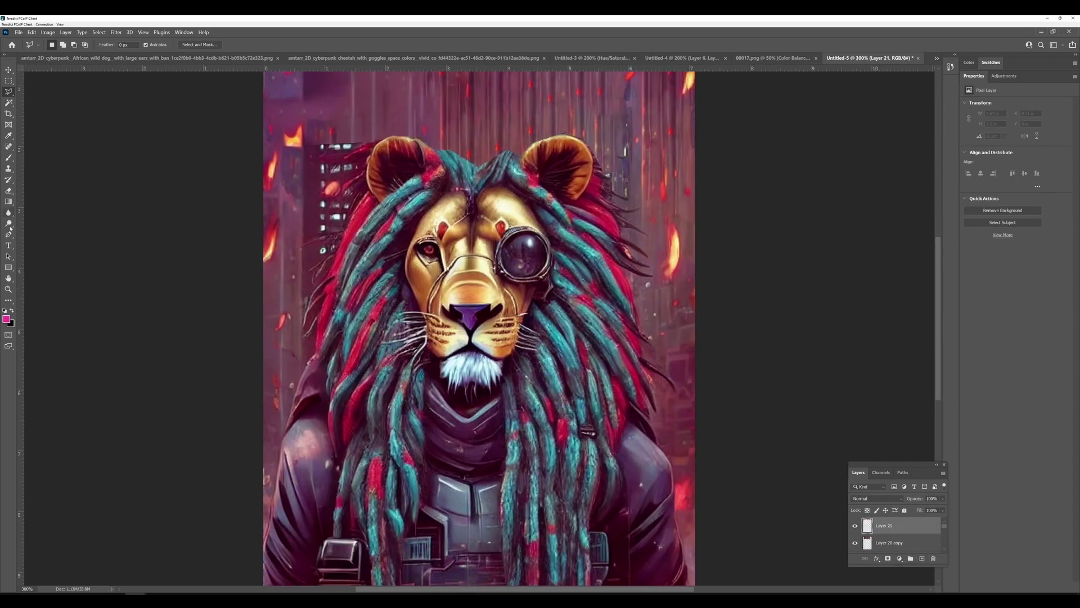
click(8, 158)
drag(410, 221, 409, 277)
scroll(439, 270, up, 1)
key(ctrl+z)
key(bracketleft)
key(bracketleft)
key(bracketleft)
key(bracketleft)
key(bracketleft)
key(bracketleft)
click(526, 282)
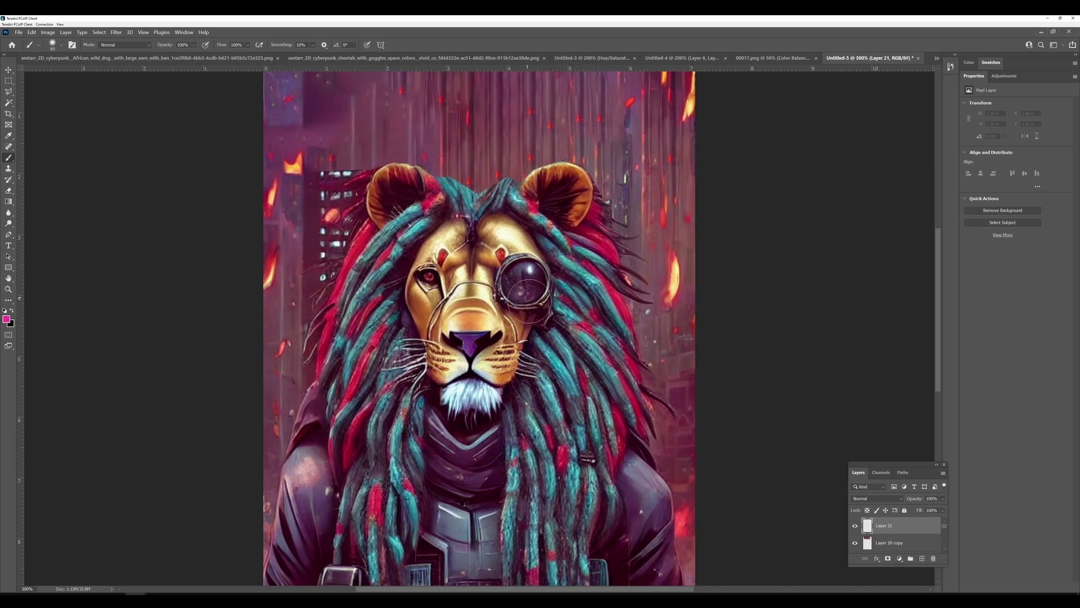
key(ctrl+minus)
key(ctrl+minus)
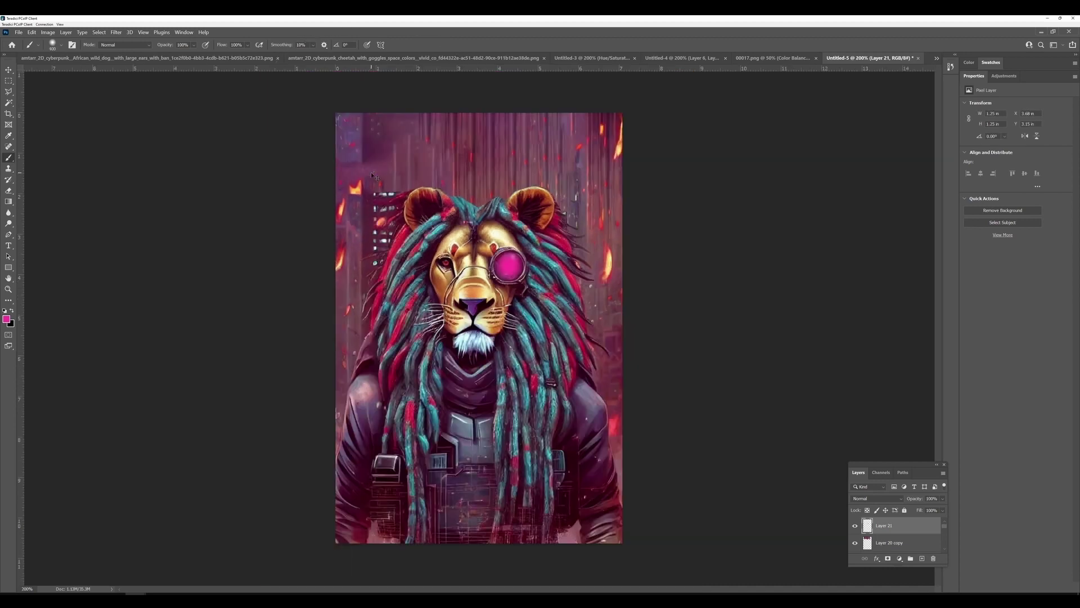
Try a pink brush tint over the portrait's left side on a new layer, and delete that layer.
click(922, 558)
drag(417, 219, 417, 436)
click(888, 498)
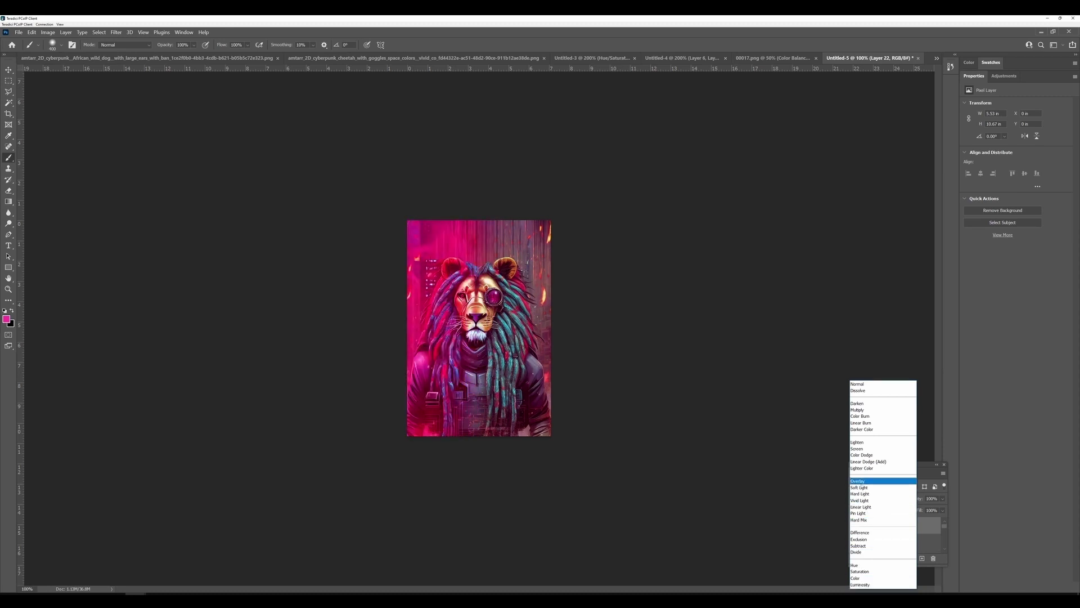
click(857, 385)
drag(886, 526, 933, 558)
Save a copy of the edited lion portrait in the Downloads folder.
click(19, 33)
click(32, 129)
click(412, 293)
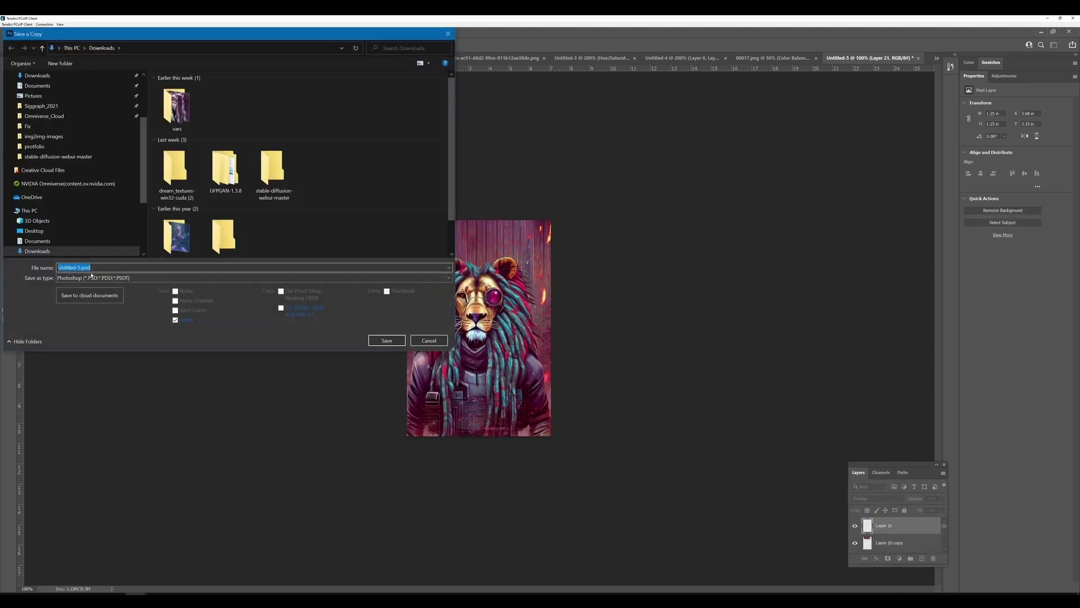
key(Return)
key(Return)
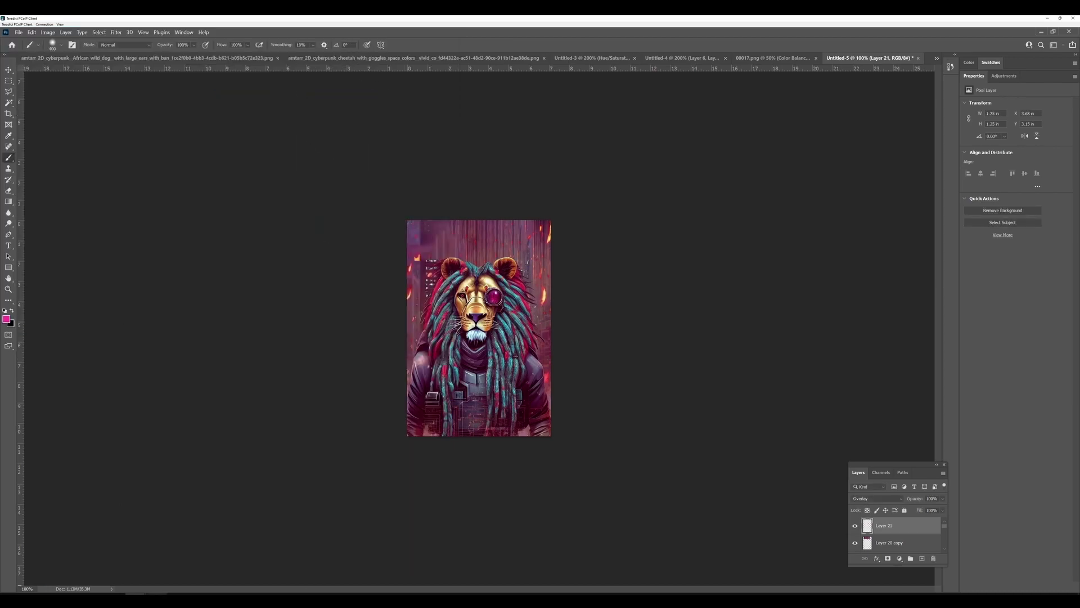
Switch to Stable Diffusion, generate a batch from the edited portrait without the upper mane, and browse the results enlarged.
key(alt+Tab)
click(982, 83)
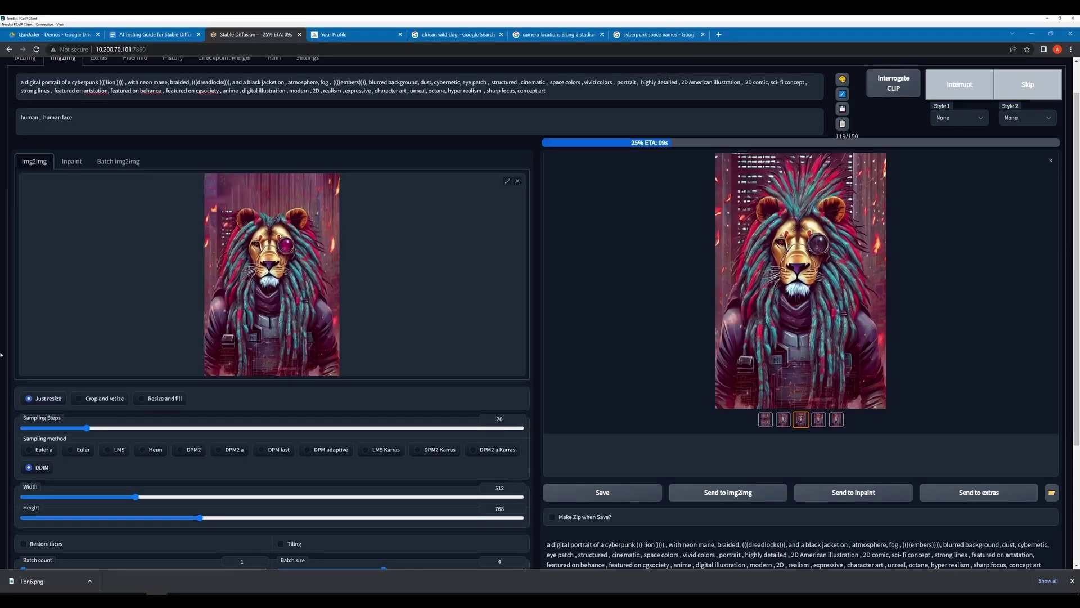
click(719, 354)
click(1063, 301)
click(1063, 302)
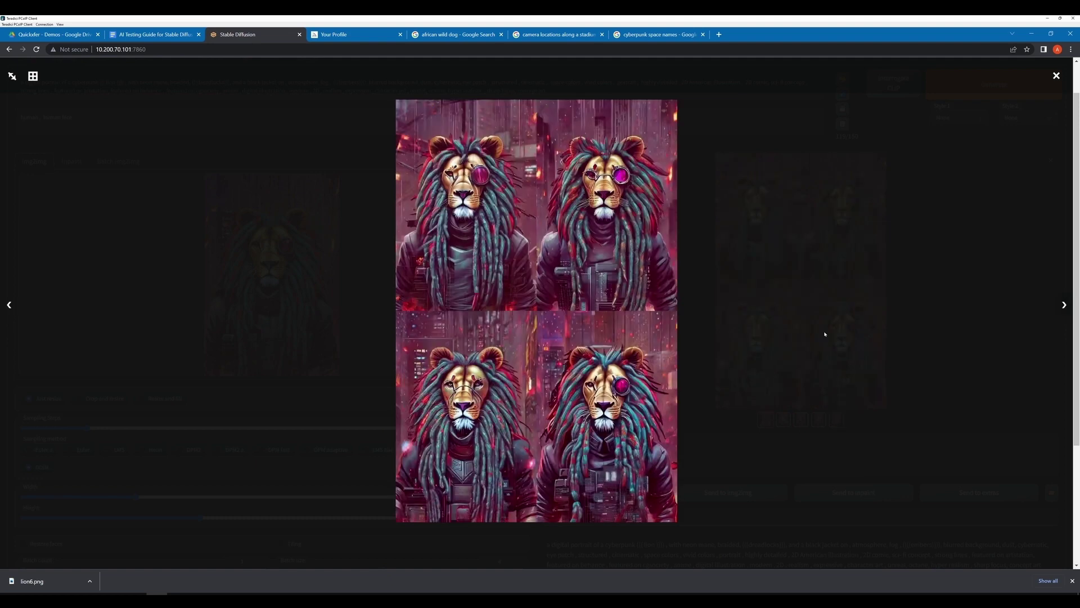
View the following batch's grid enlarged and return to the img2img page.
click(822, 335)
click(740, 297)
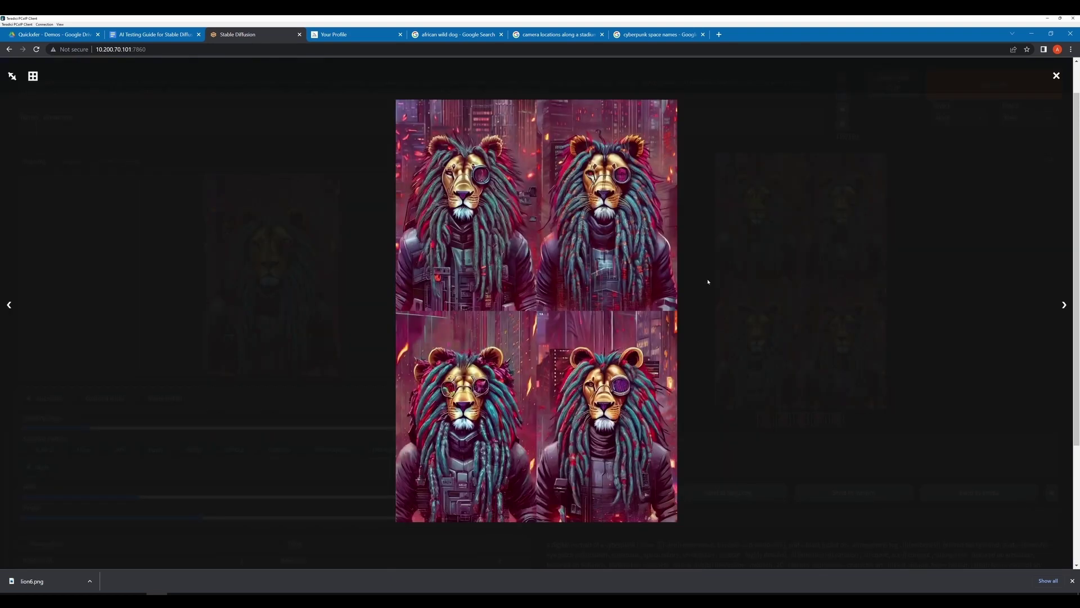
click(707, 281)
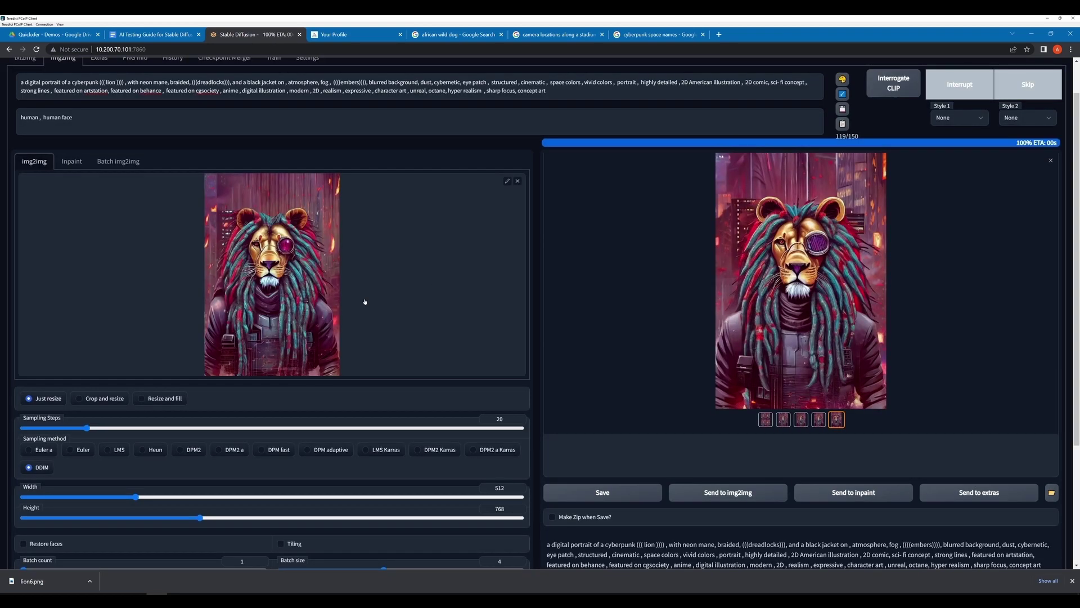
Generate new batches of cyberpunk lion variations from the current source image, enlarging one result in between.
click(958, 91)
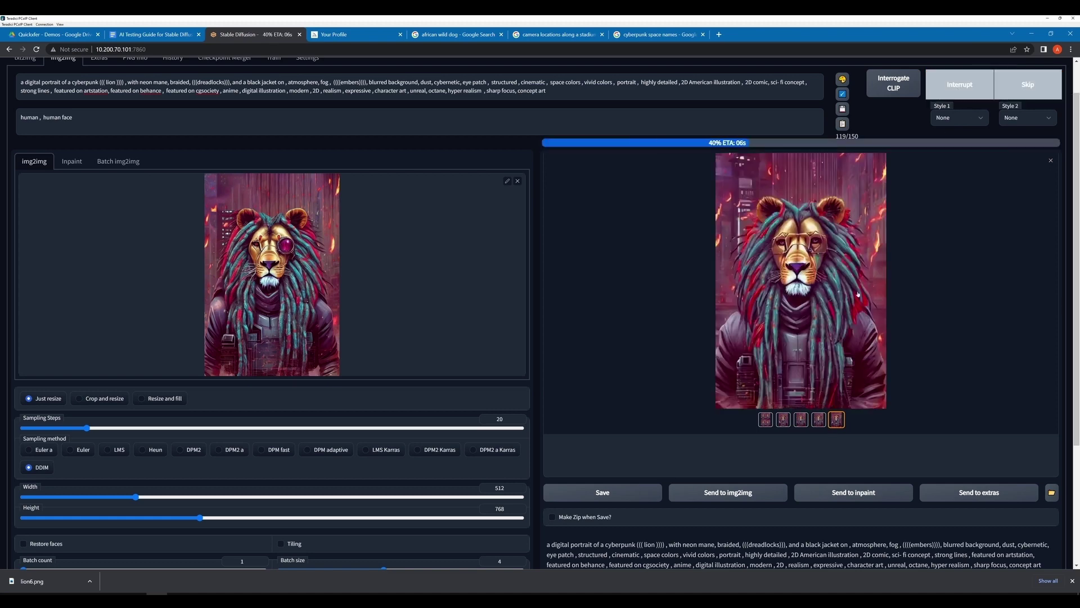
click(814, 284)
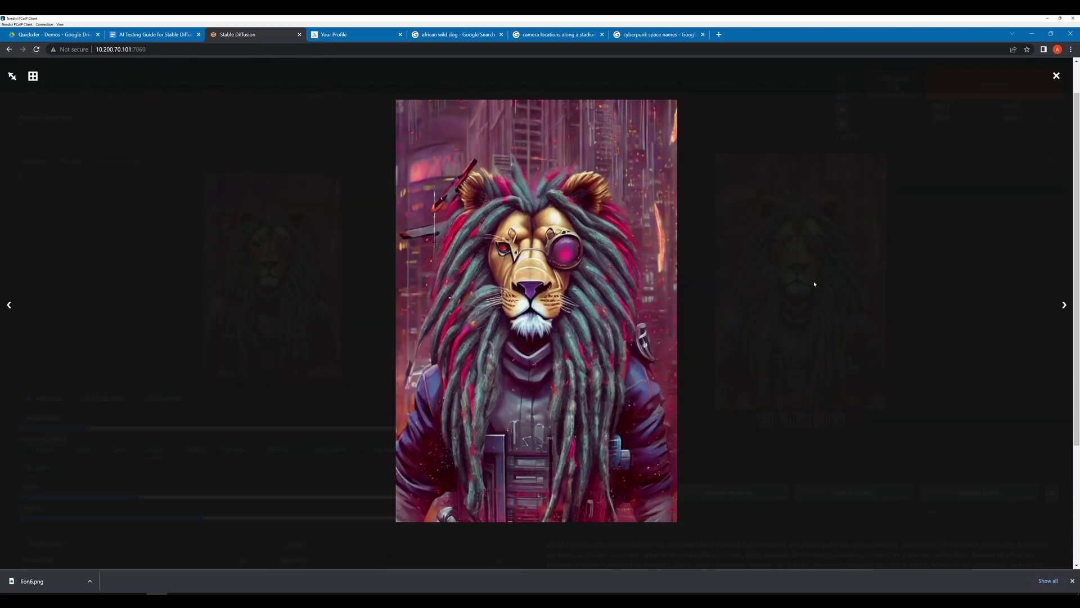
click(814, 284)
click(982, 96)
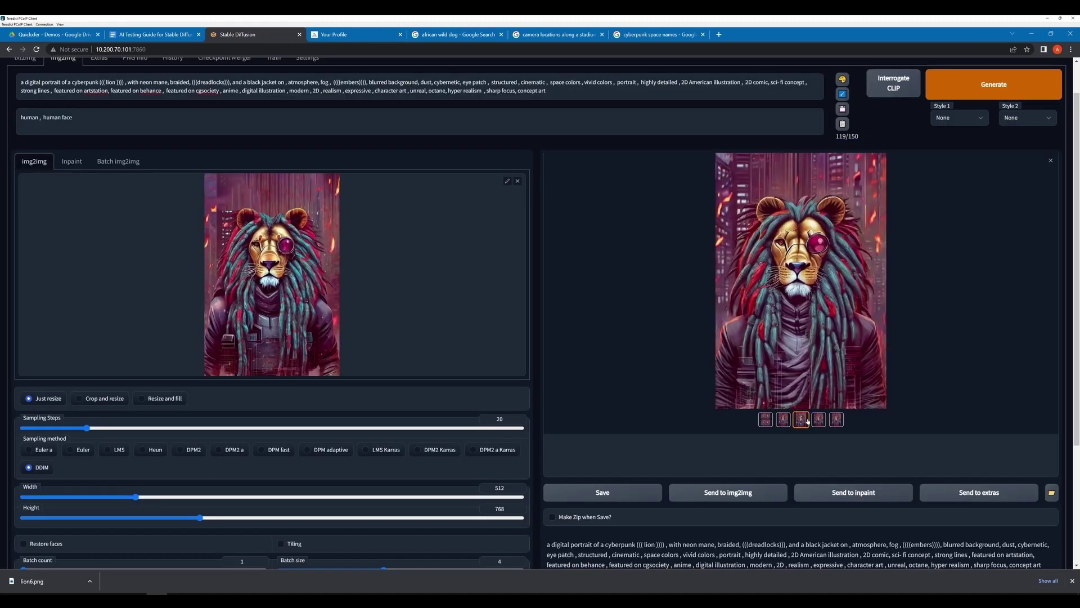
Examine the newly generated lion variations at full size, comparing the eye patch, face and dreadlocks.
click(774, 289)
click(774, 289)
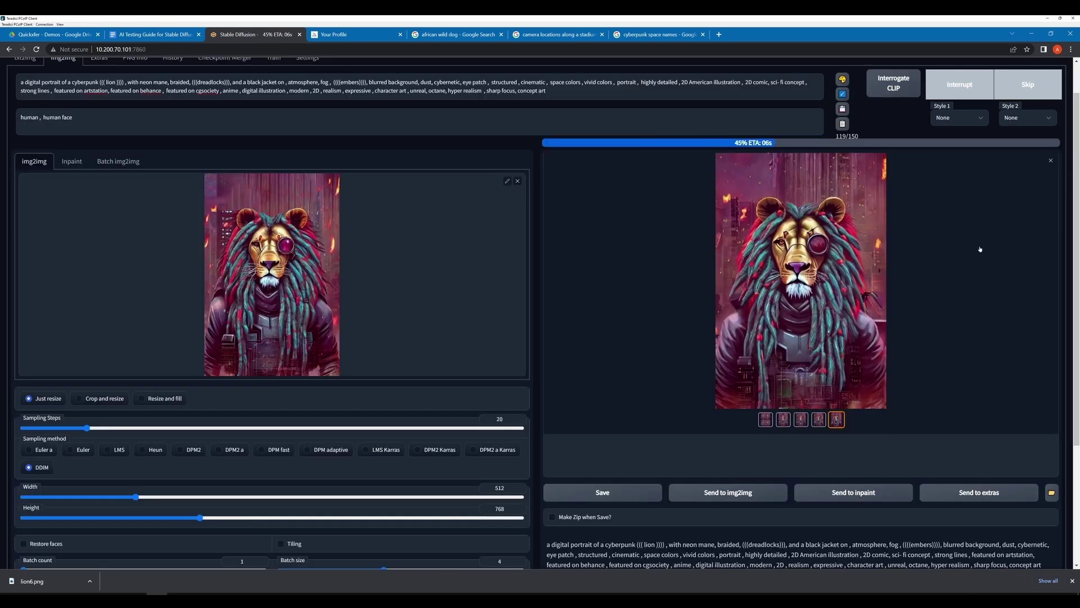
click(813, 284)
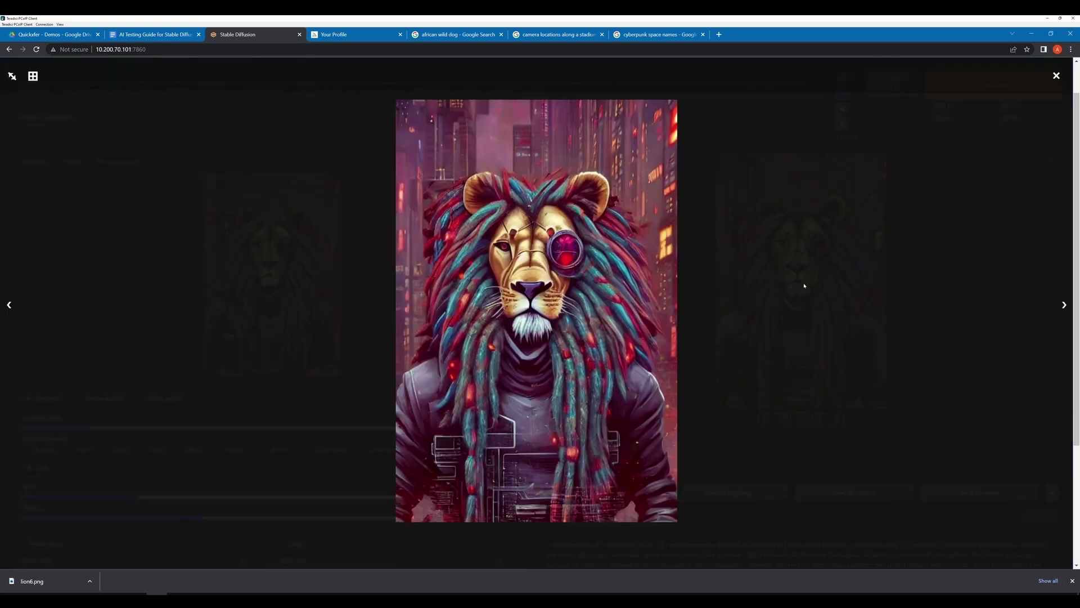
click(806, 284)
click(784, 243)
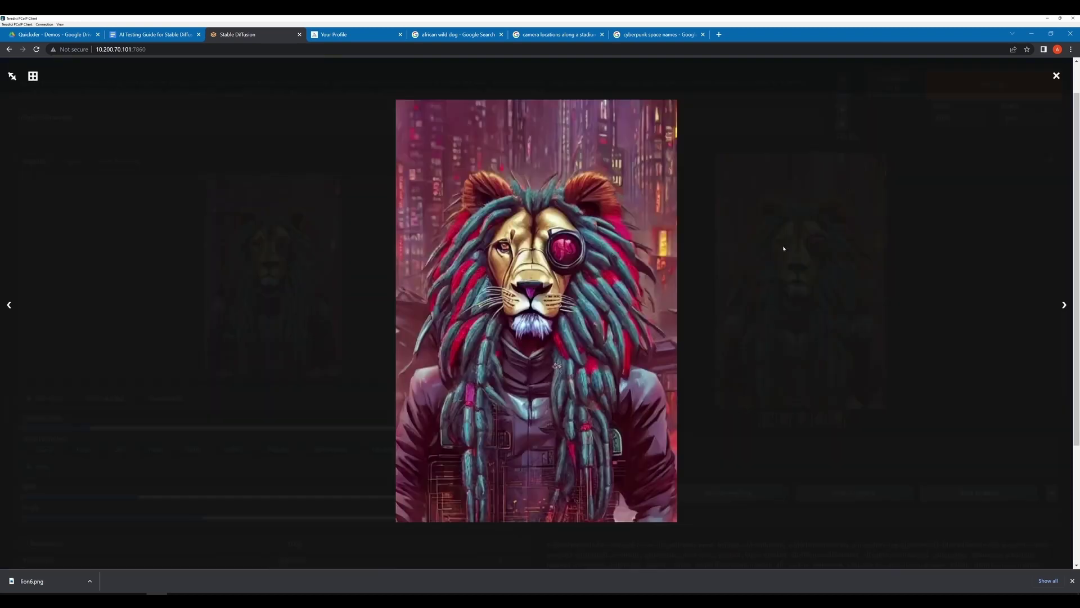
click(7, 304)
click(252, 406)
scroll(253, 406, down, 2)
scroll(530, 397, up, 3)
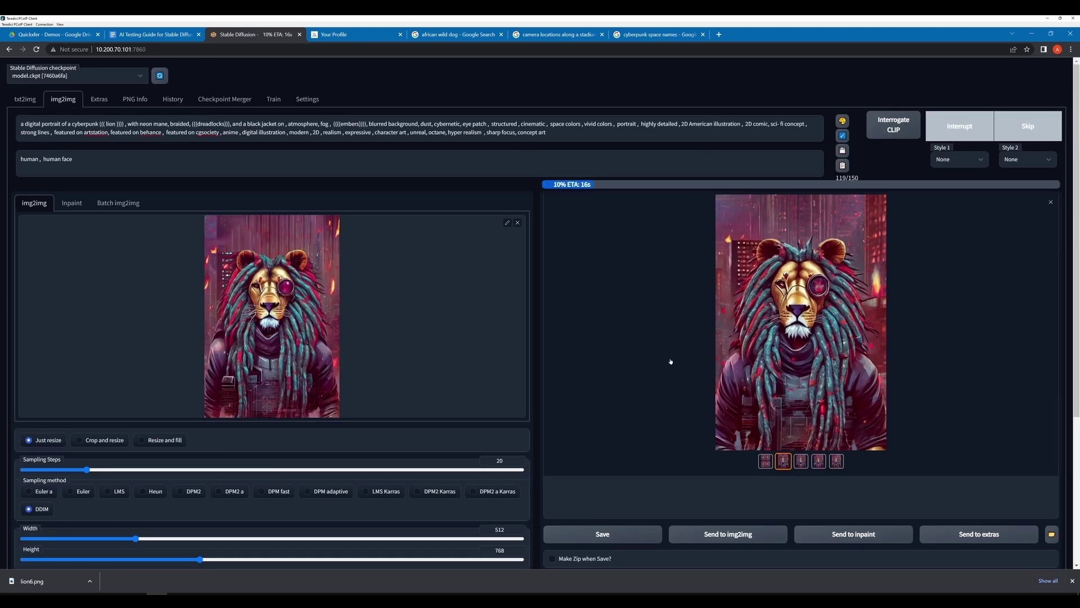
Compare the last results in the gallery, then set the CFG Scale to 8.5 and the denoising strength to 0.54.
click(836, 461)
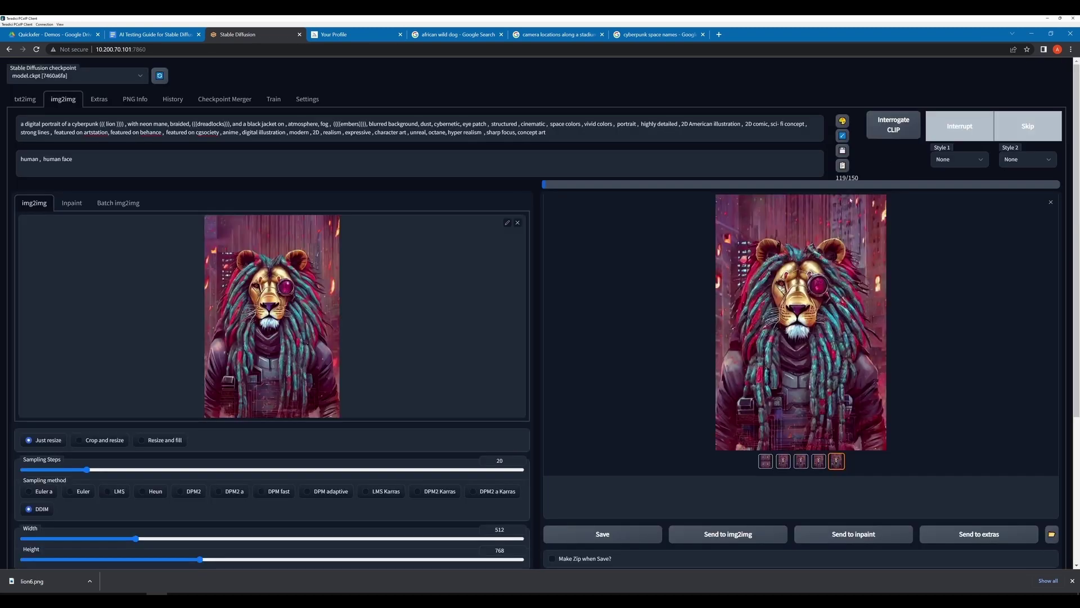
scroll(480, 240, down, 2)
click(826, 336)
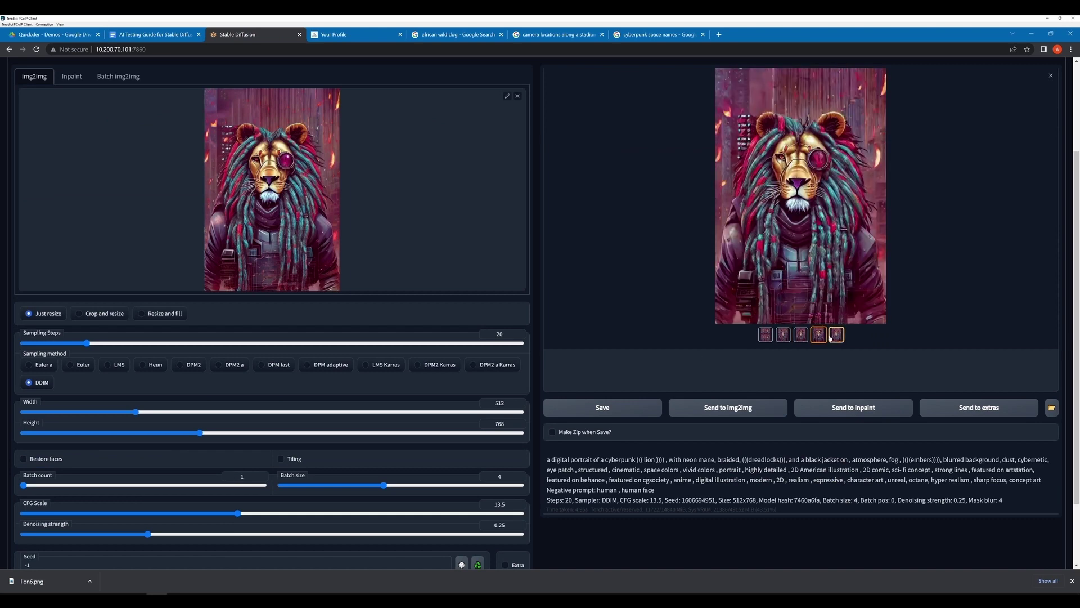
scroll(679, 378, down, 2)
scroll(877, 204, up, 4)
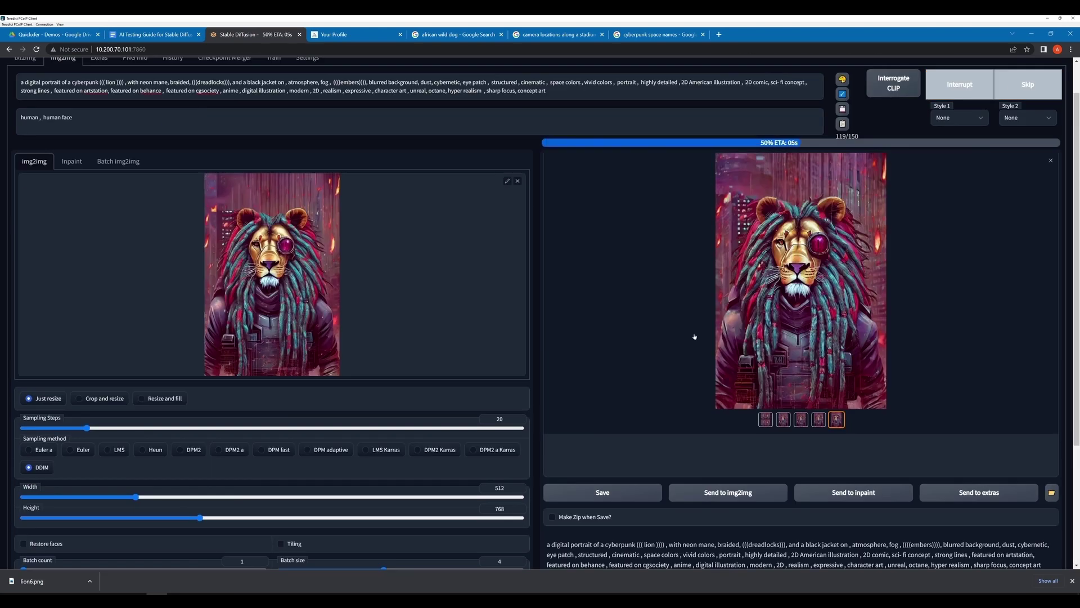
scroll(219, 473, down, 2)
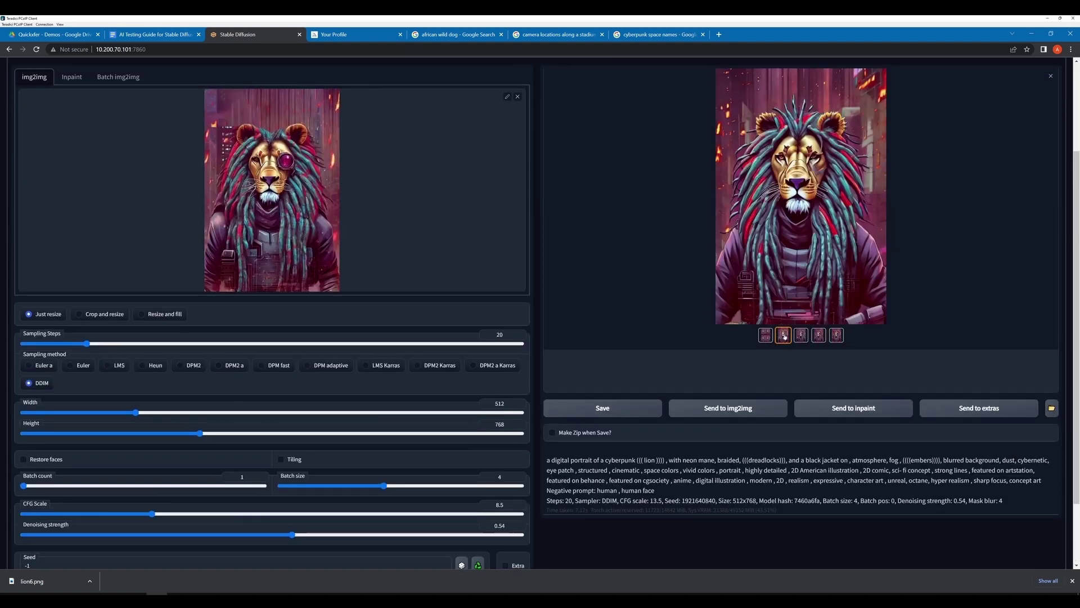
Send the variation with the magenta eye patch and round collar emblem to img2img as the new source, and generate a batch from it.
click(761, 270)
click(762, 271)
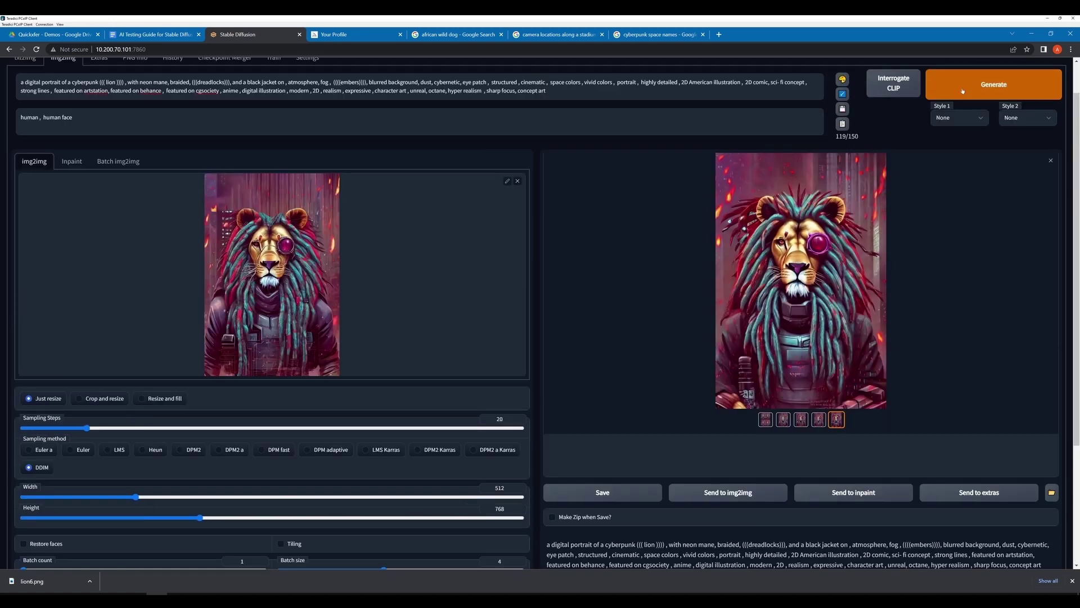
click(771, 331)
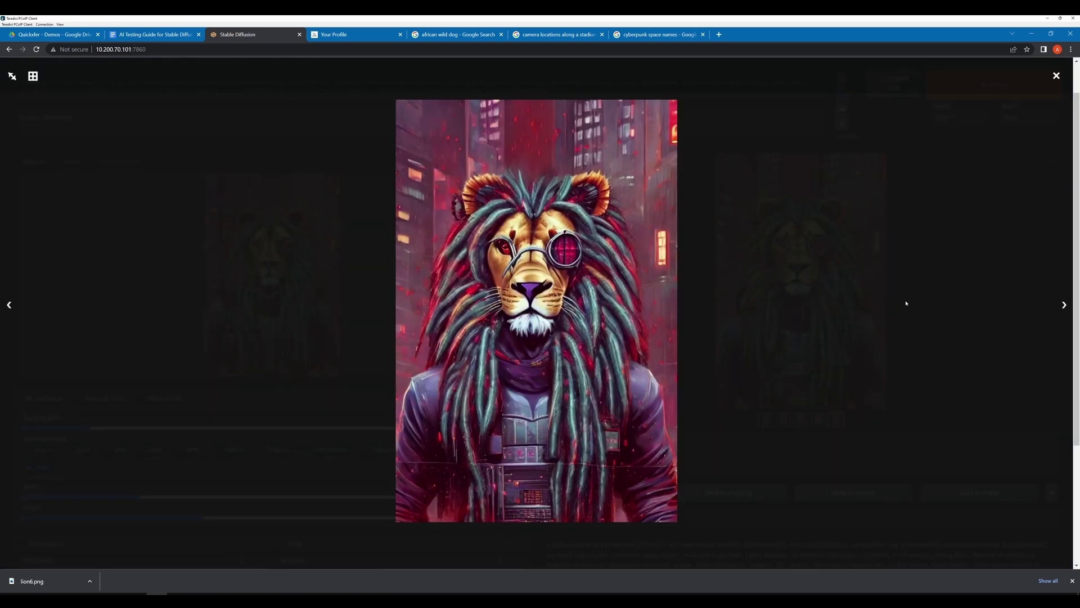
click(1064, 305)
click(874, 207)
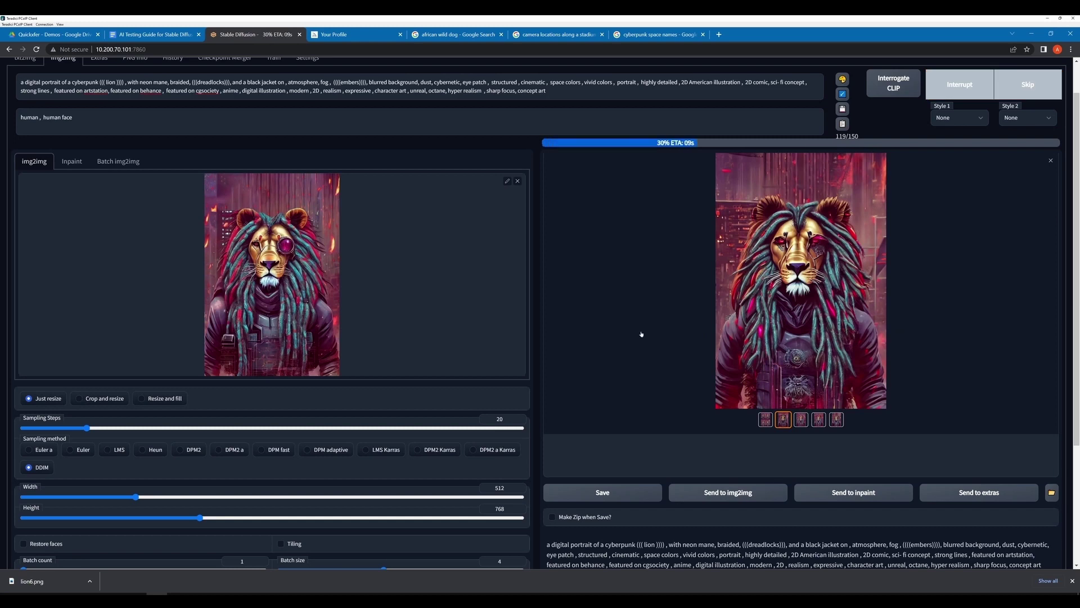
click(820, 354)
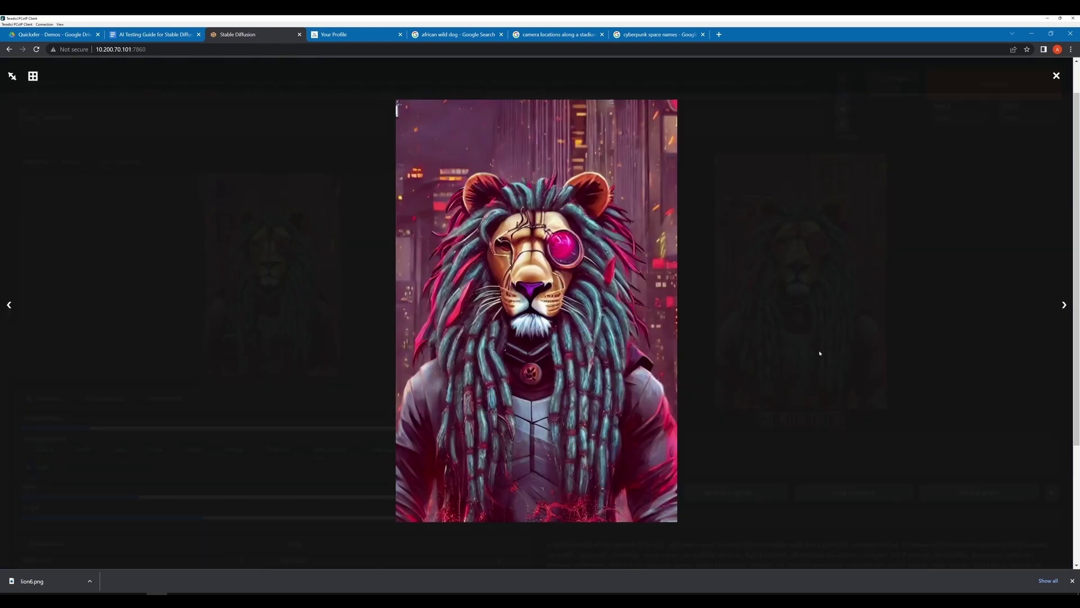
click(285, 310)
click(726, 492)
click(965, 84)
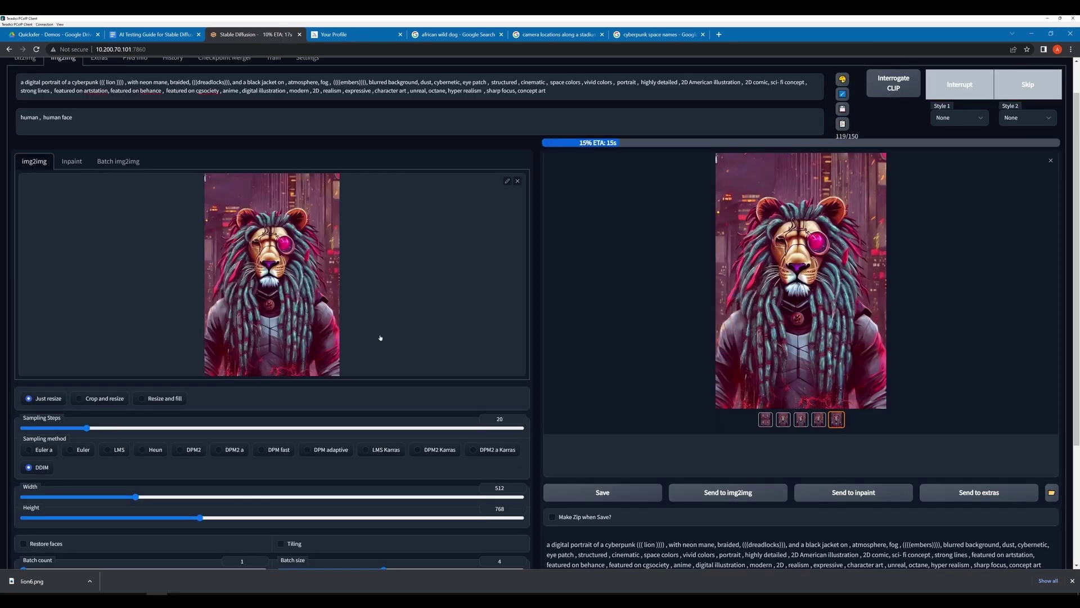
Examine each image of the batch made from the new source, enlarging individual variations.
click(754, 326)
click(753, 327)
click(783, 419)
click(746, 331)
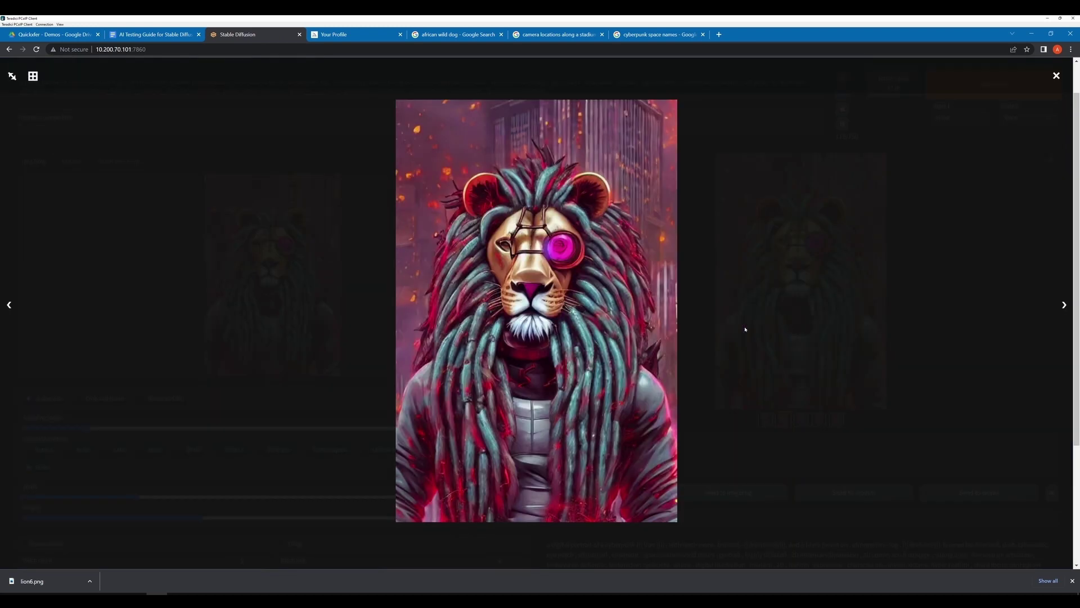
click(745, 331)
click(801, 420)
click(819, 420)
click(836, 419)
Generate another batch from the magenta eye patch lion and check its individual images.
key(ctrl+Return)
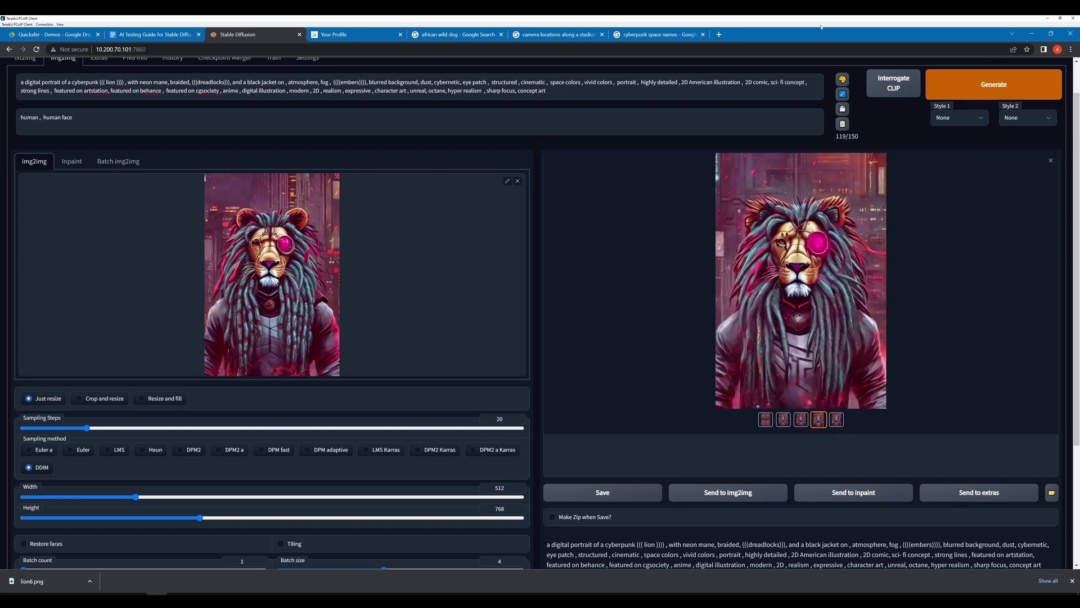
click(855, 282)
click(833, 419)
click(836, 420)
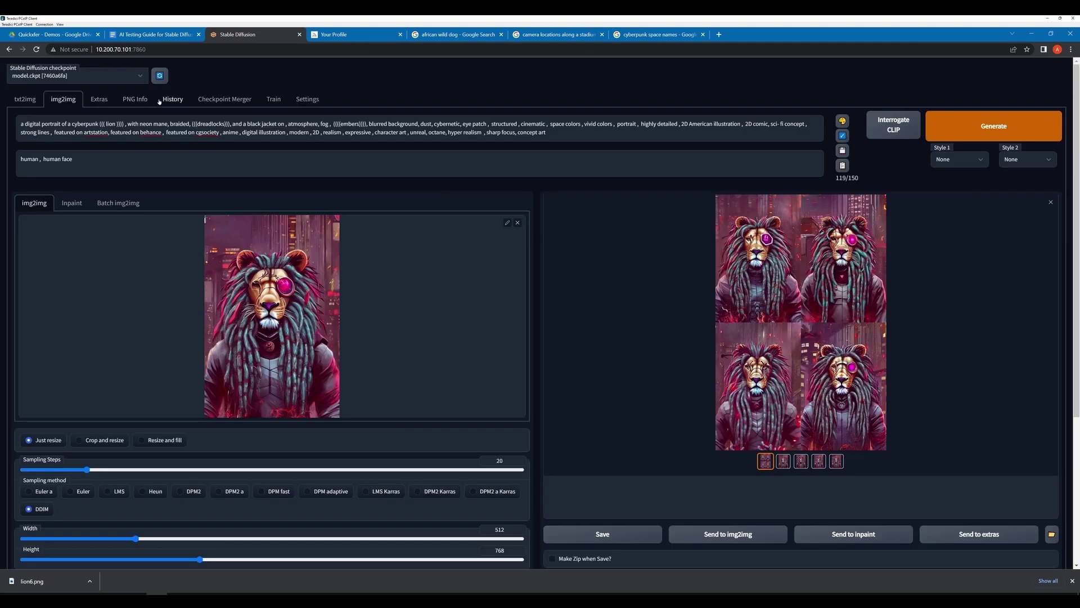
Browse pages 1 and 2 of the img2img history, inspecting individual earlier lion images.
click(168, 99)
scroll(200, 370, down, 5)
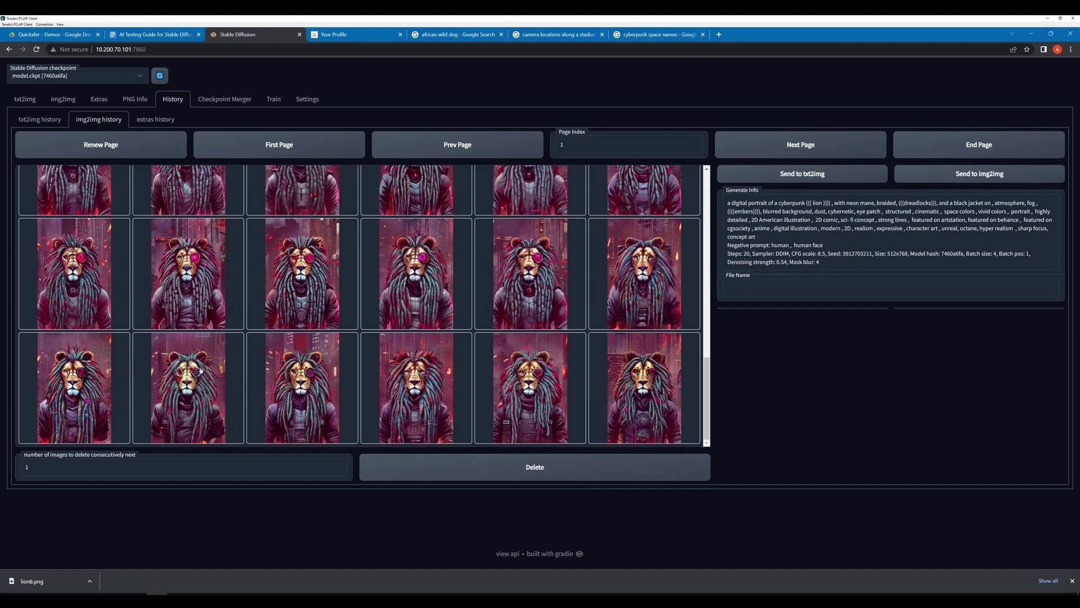
click(556, 407)
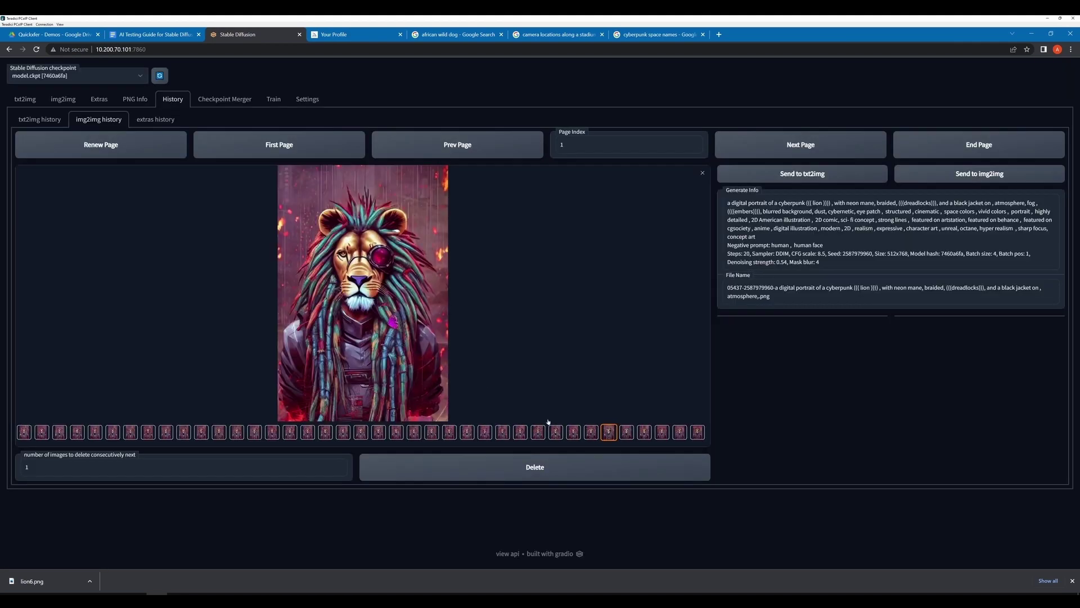
click(511, 396)
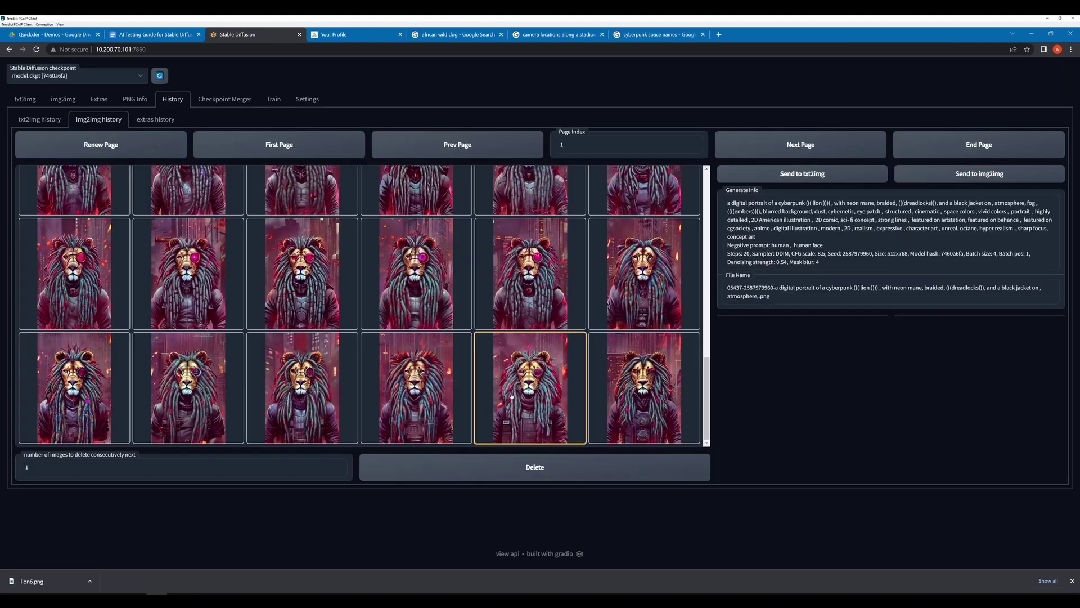
click(801, 145)
scroll(282, 253, up, 5)
click(190, 197)
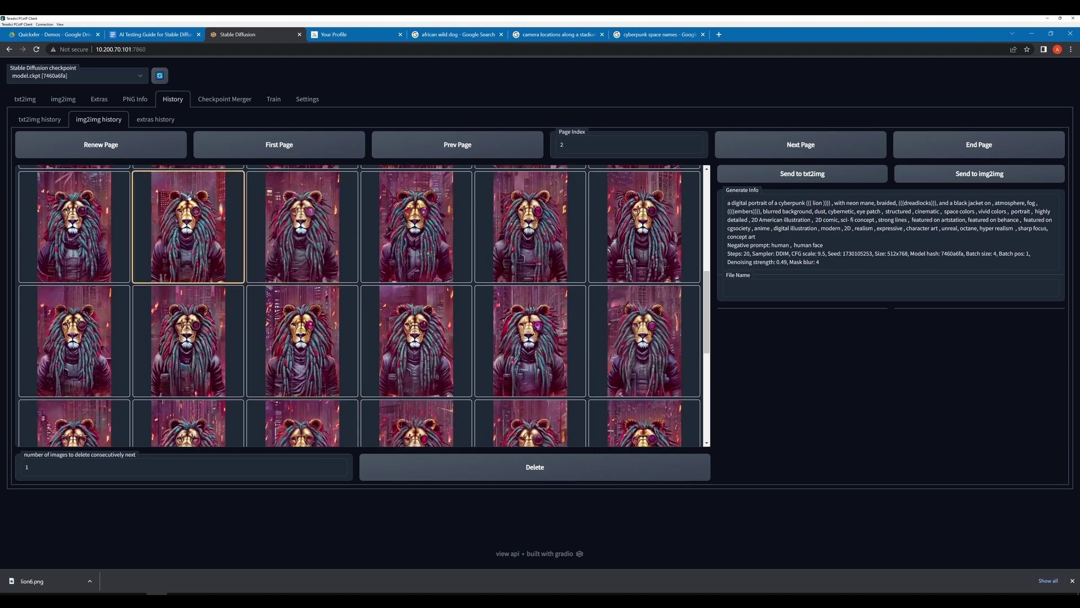
click(189, 196)
click(383, 271)
scroll(383, 272, up, 1)
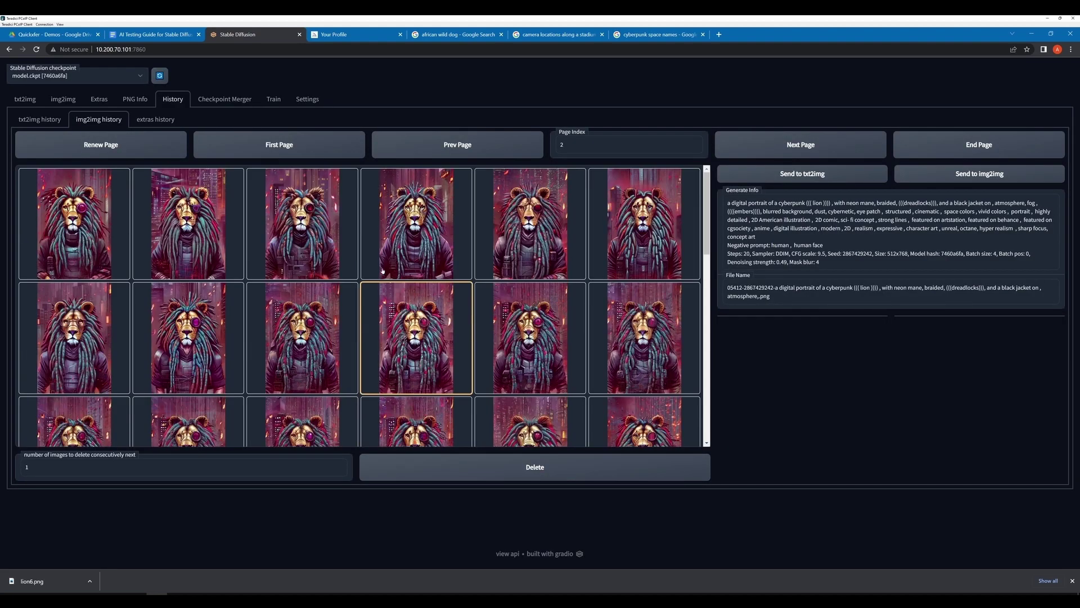
click(394, 298)
Return to img2img and generate more batches from the current source, enlarging the result grid for comparison.
click(63, 99)
click(733, 401)
click(732, 401)
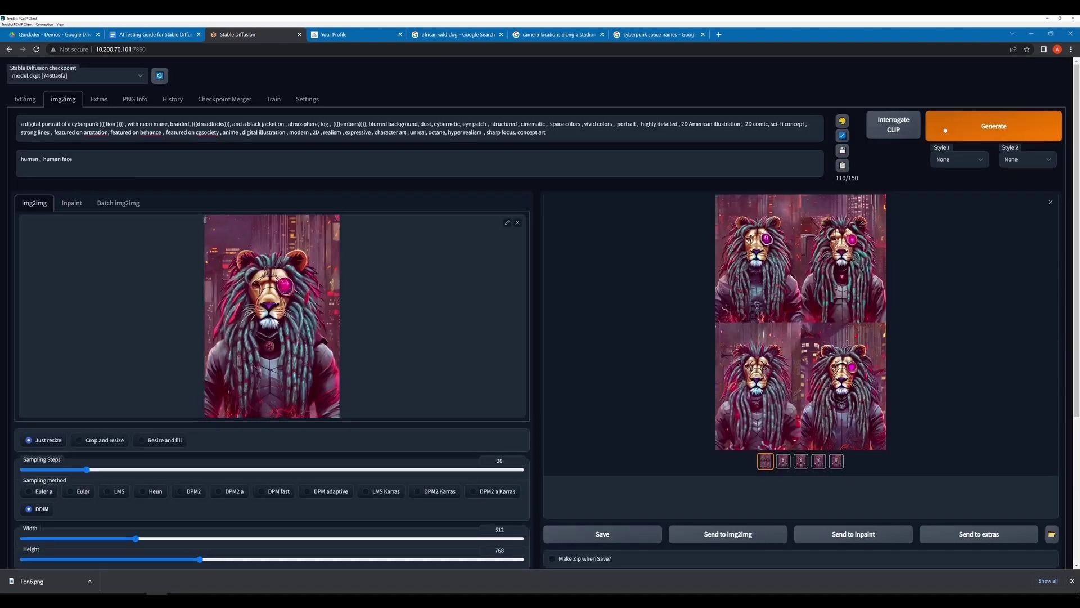
click(945, 128)
click(1005, 128)
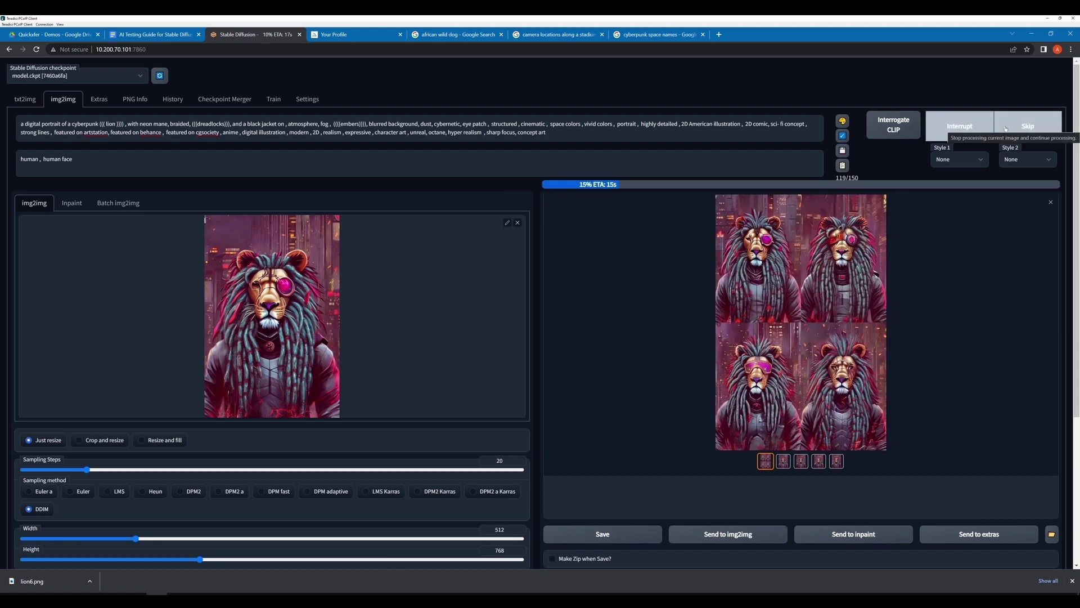
click(1005, 128)
click(786, 389)
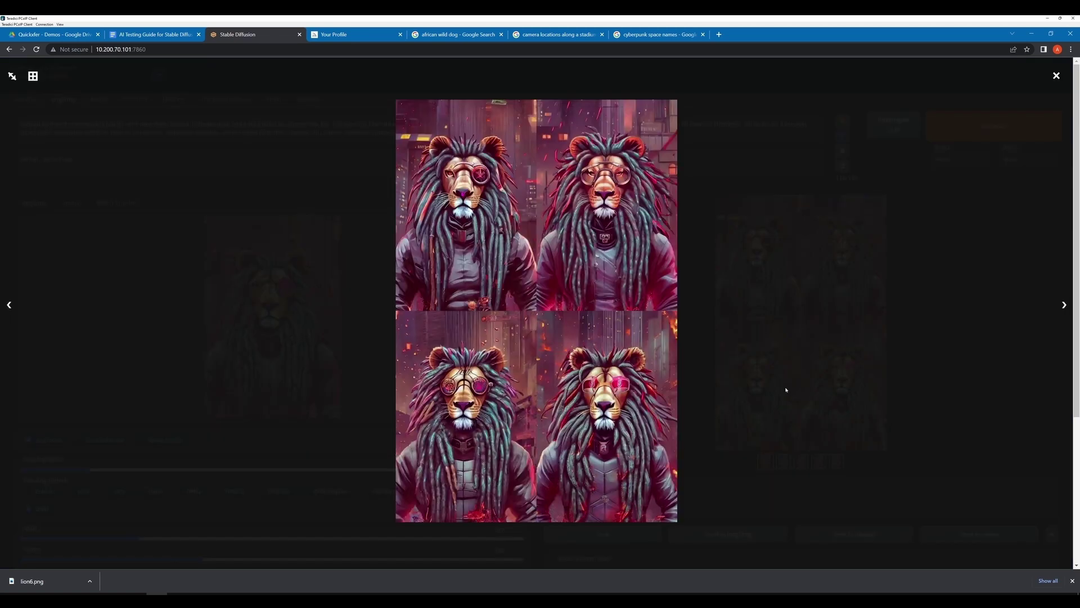
click(786, 389)
Generate several further batches with the same prompt and settings, checking one result grid enlarged.
click(957, 127)
click(744, 345)
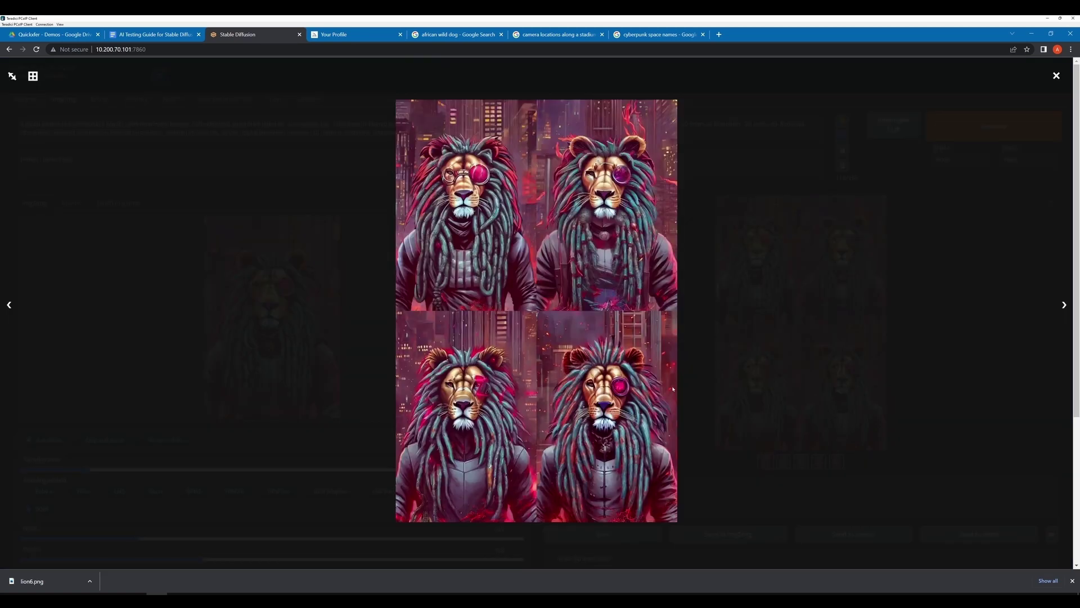
click(320, 319)
click(1006, 130)
click(1007, 134)
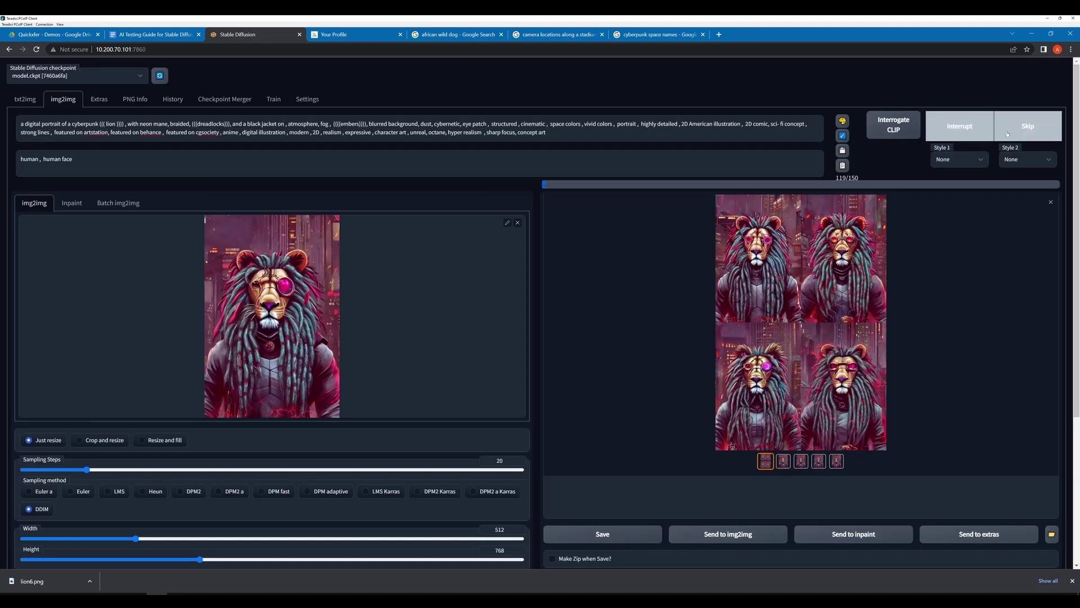
click(1007, 134)
click(963, 125)
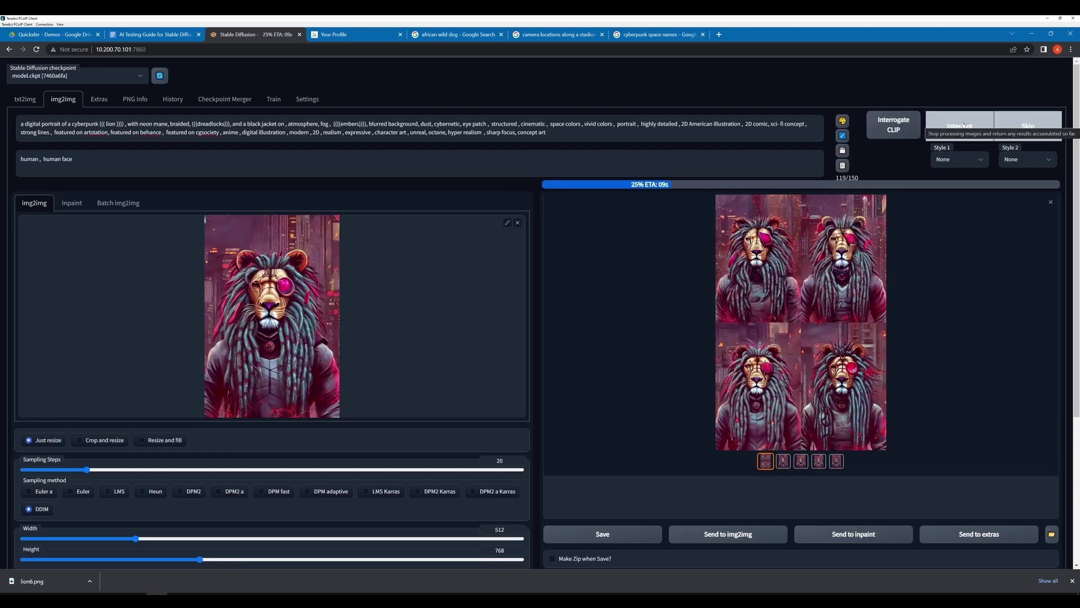
click(963, 125)
Inspect the latest result grids for a usable eye patch and generate one more batch with the same settings.
click(760, 306)
click(357, 241)
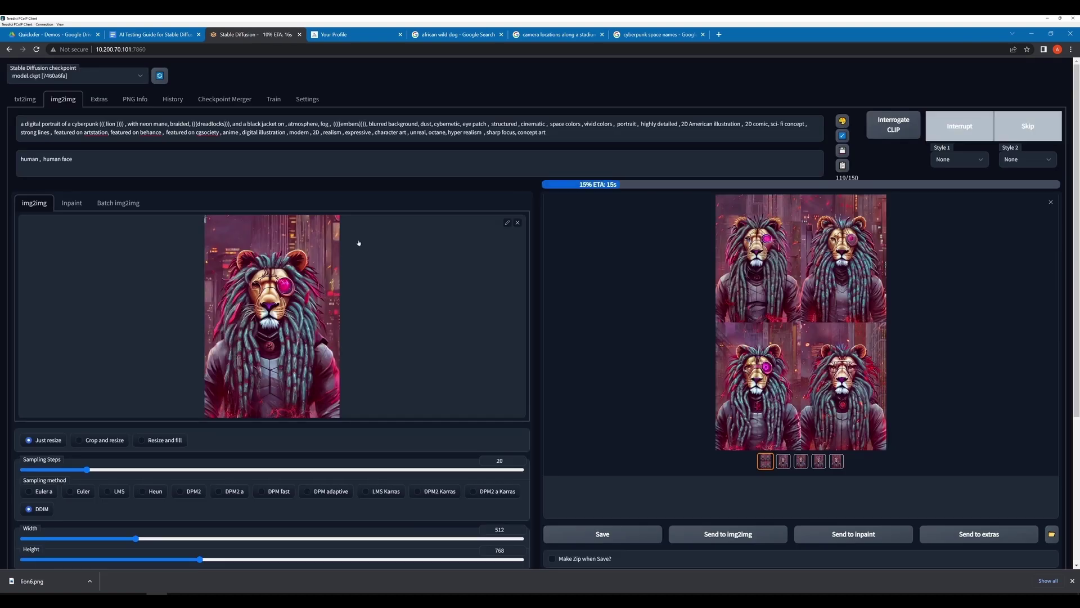
click(760, 306)
click(778, 147)
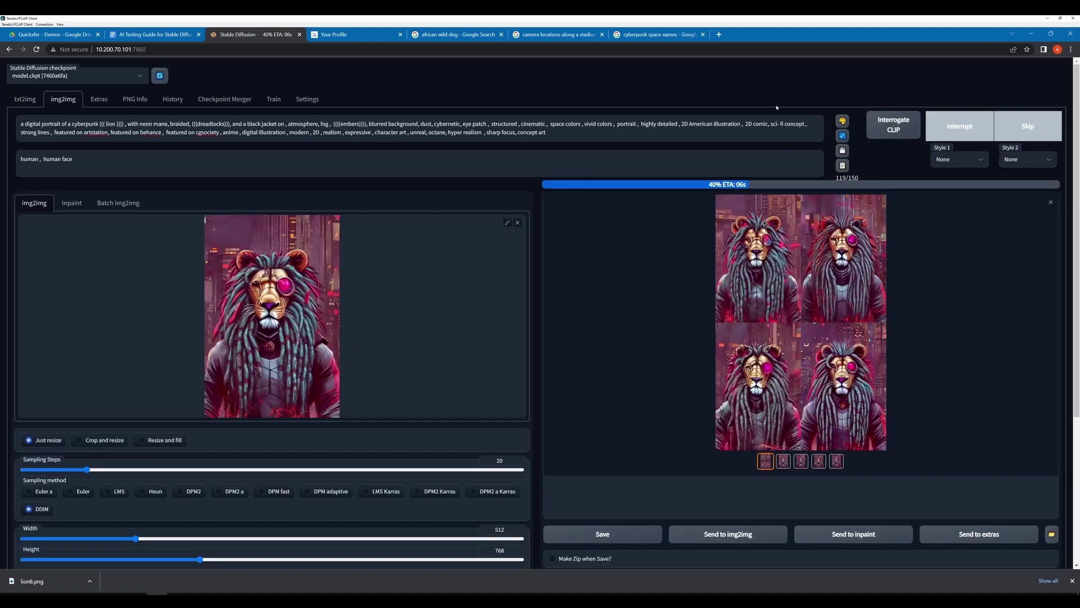
click(820, 314)
click(820, 313)
click(994, 126)
scroll(81, 364, down, 3)
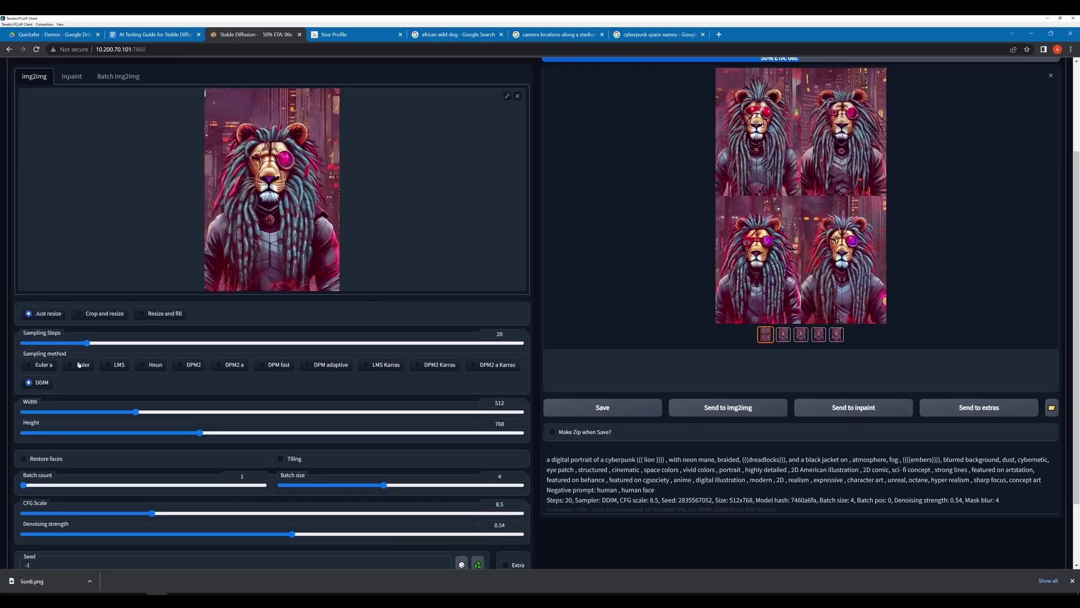
scroll(79, 366, up, 3)
click(801, 315)
click(366, 386)
Raise the CFG Scale to near its maximum and generate a batch, checking the result grid.
scroll(366, 386, down, 3)
drag(186, 513, 491, 513)
scroll(491, 513, up, 3)
click(993, 126)
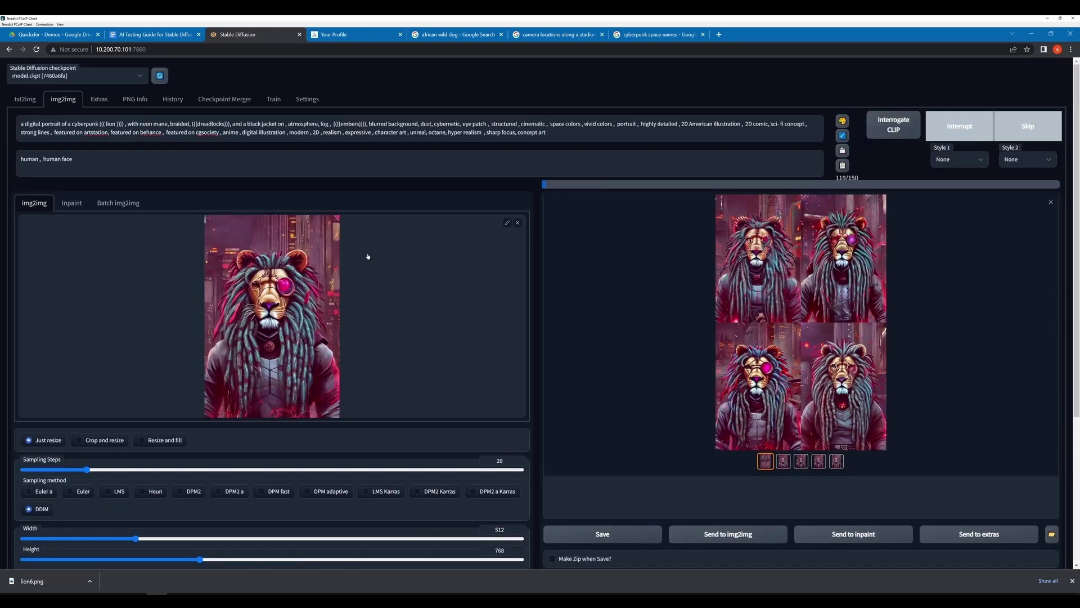
click(722, 242)
click(722, 243)
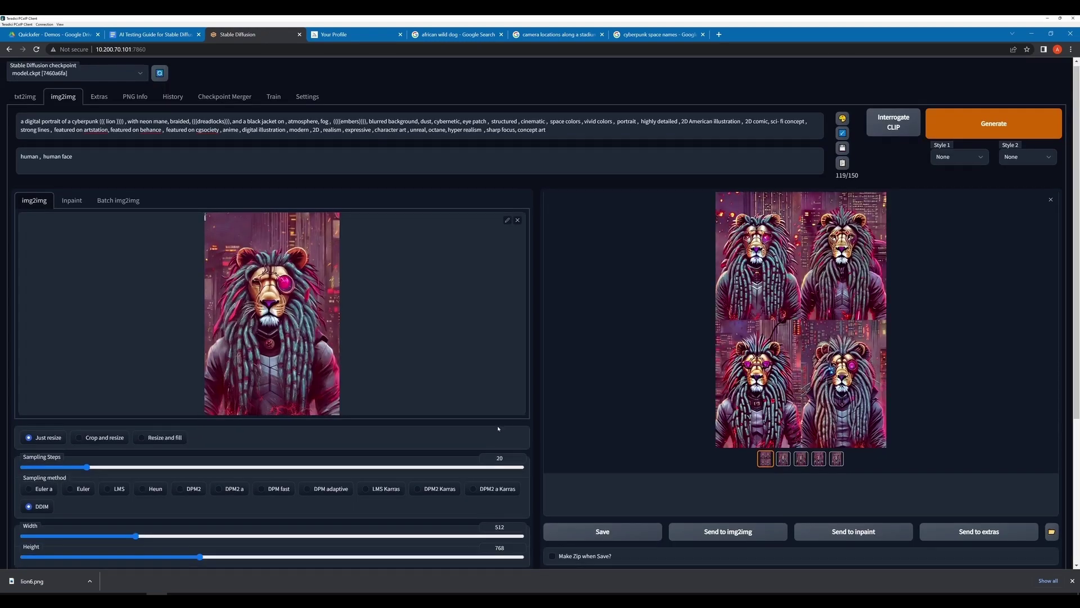
Check the enlarged result grid, lower the CFG Scale to 8 and generate new batches from the current source.
scroll(859, 102, down, 3)
scroll(859, 103, up, 3)
click(805, 332)
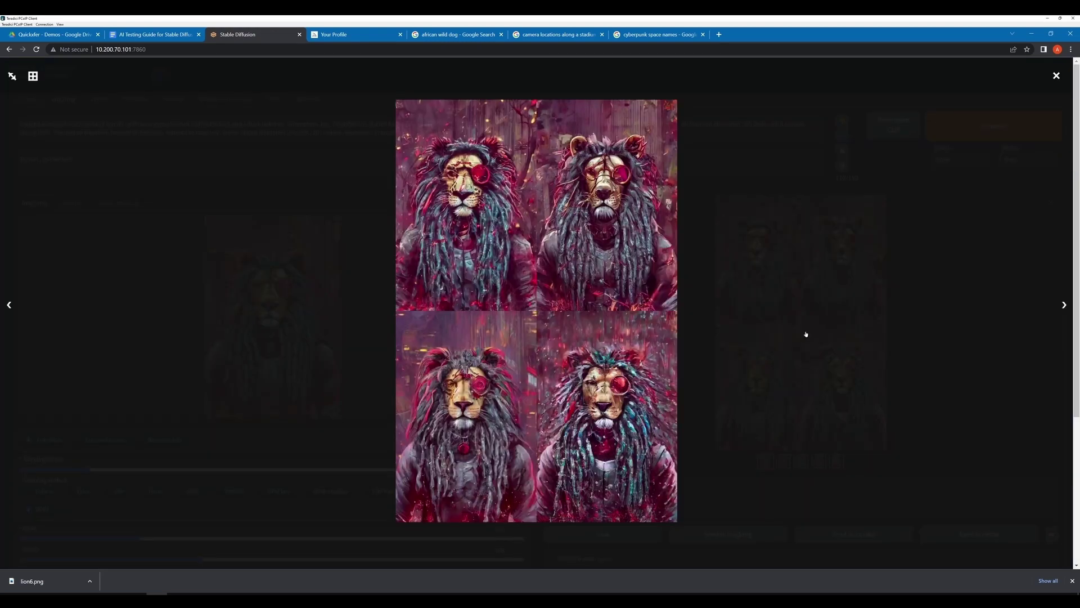
click(805, 333)
scroll(805, 333, down, 3)
scroll(1020, 88, up, 2)
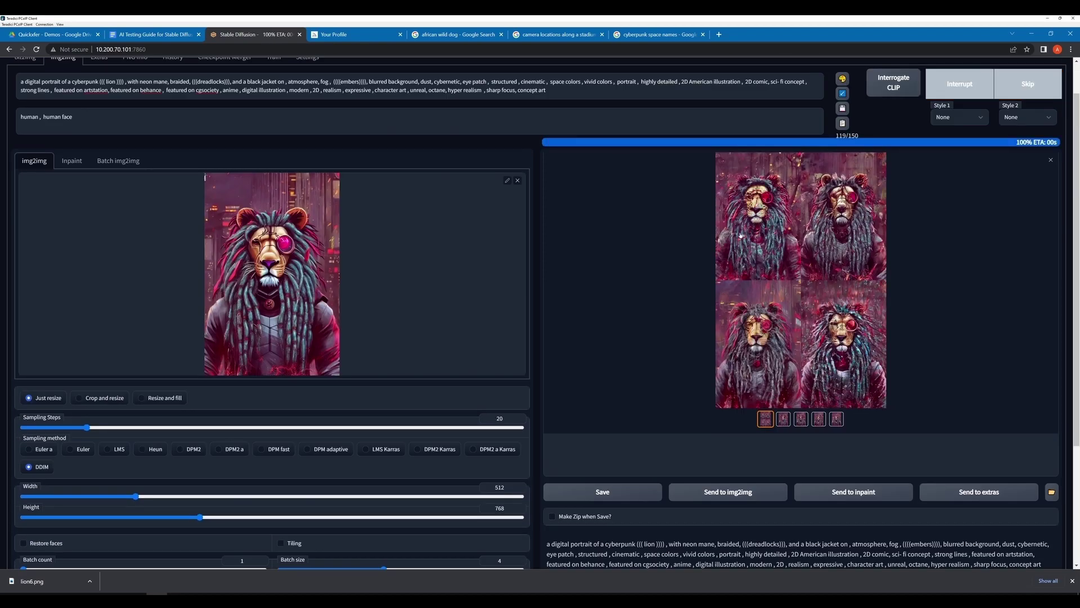
click(741, 235)
click(759, 289)
scroll(864, 199, down, 1)
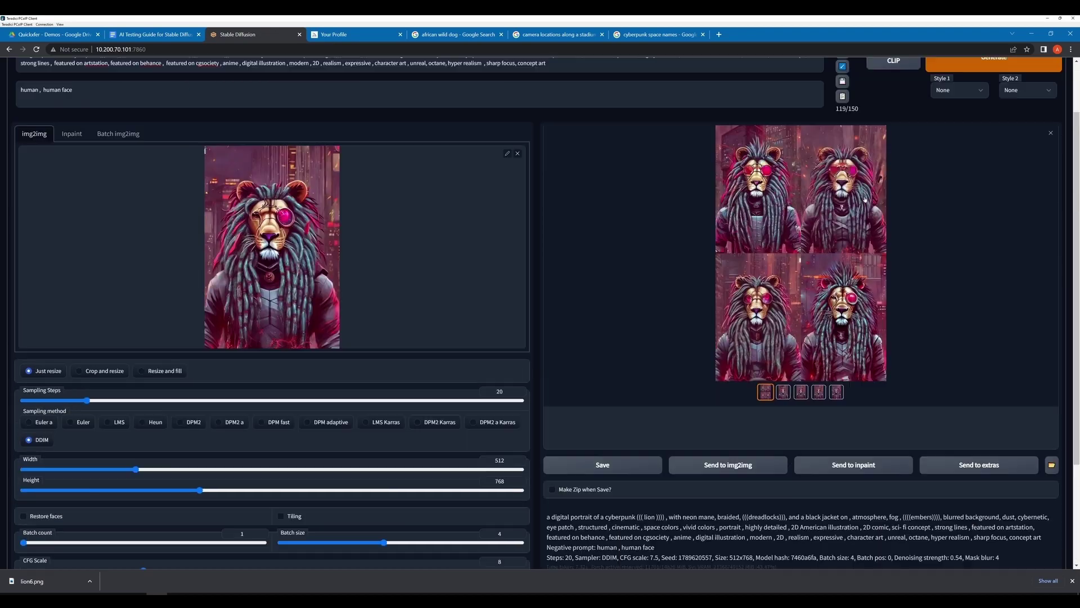
Generate more batches at the lowered CFG Scale and compare their enlarged result grids for a clean single eye patch.
scroll(864, 198, up, 1)
click(740, 275)
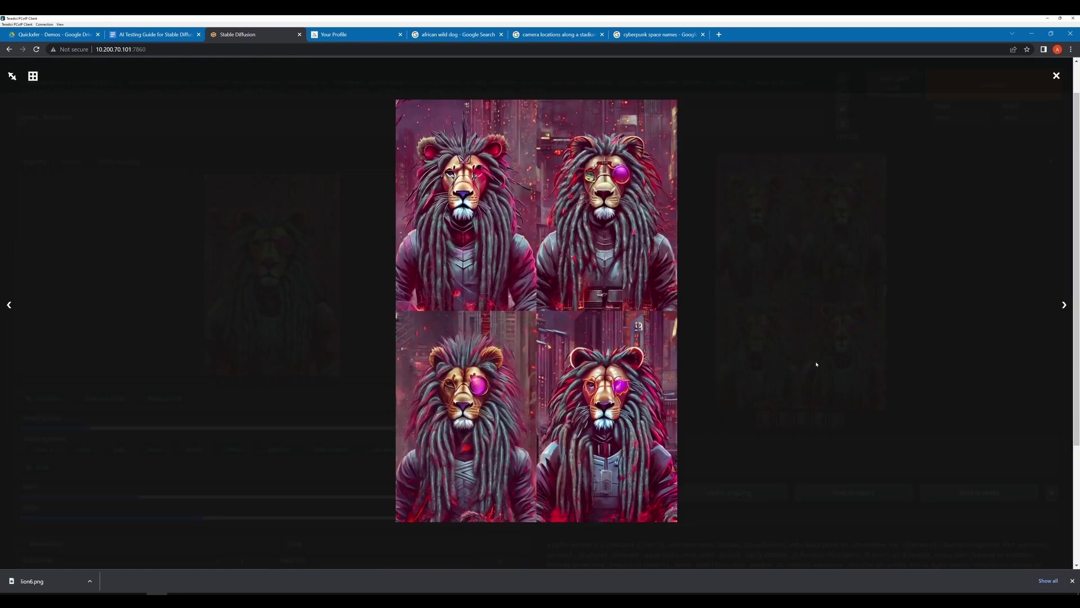
click(816, 362)
click(825, 371)
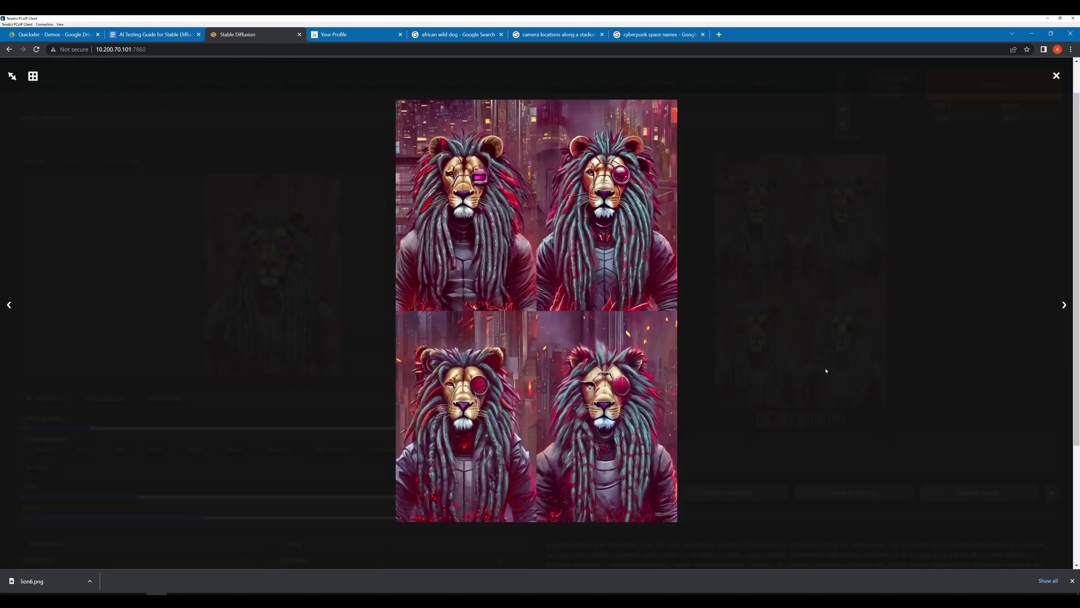
click(826, 371)
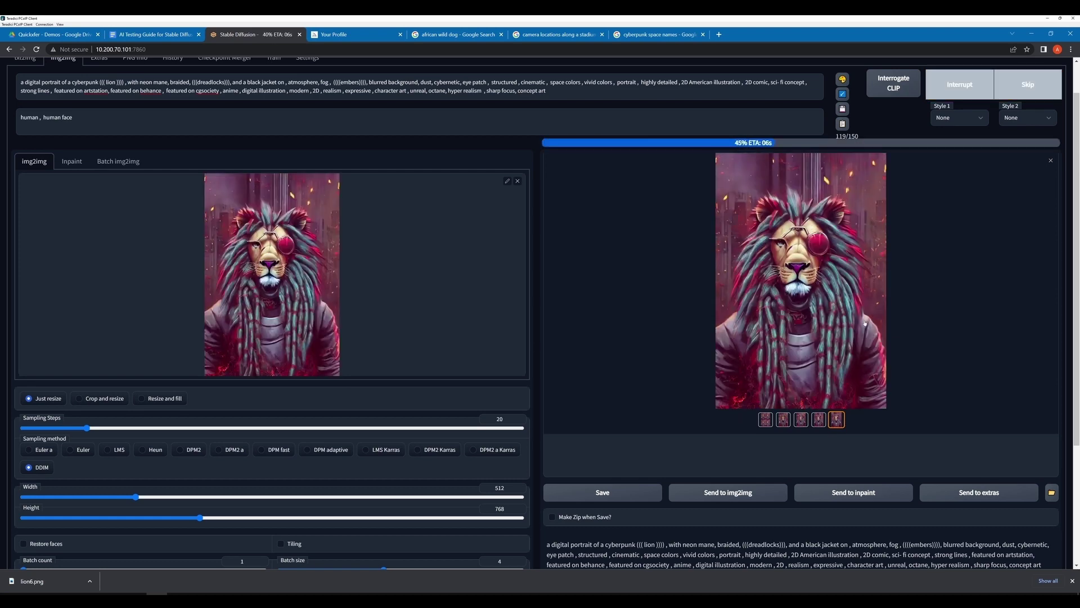
Send preferred eye-patch variations to img2img as the new source and generate further batches, checking the individual results.
click(819, 421)
click(832, 422)
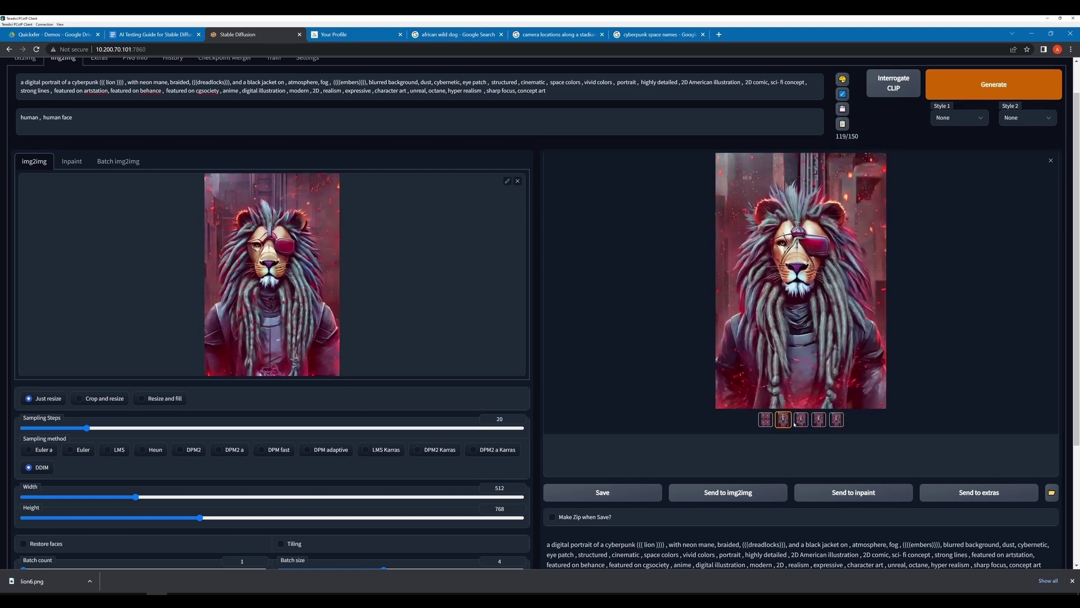
click(765, 385)
click(765, 386)
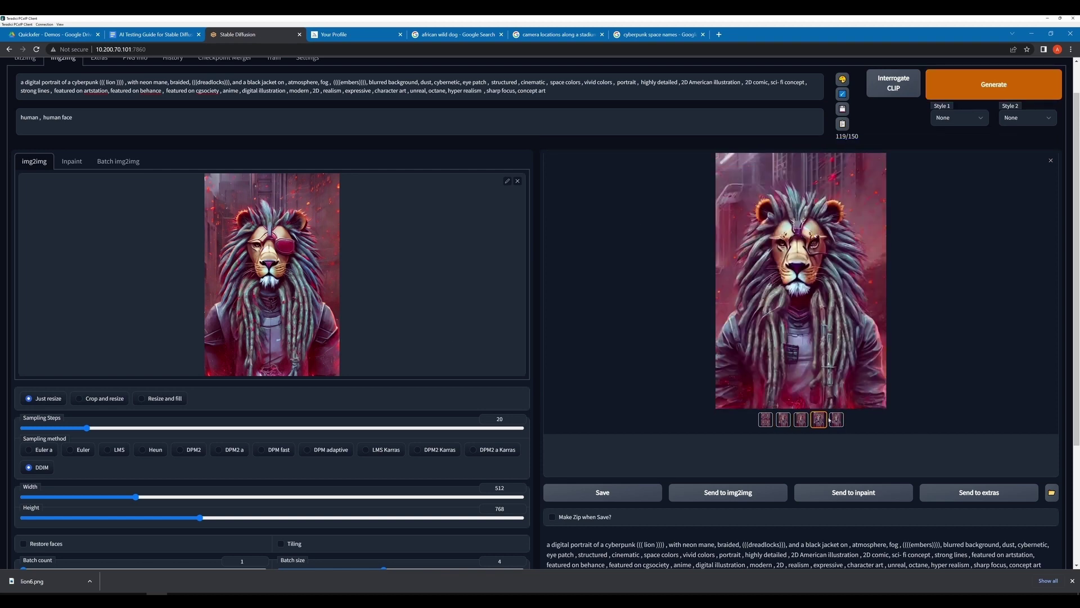
click(952, 78)
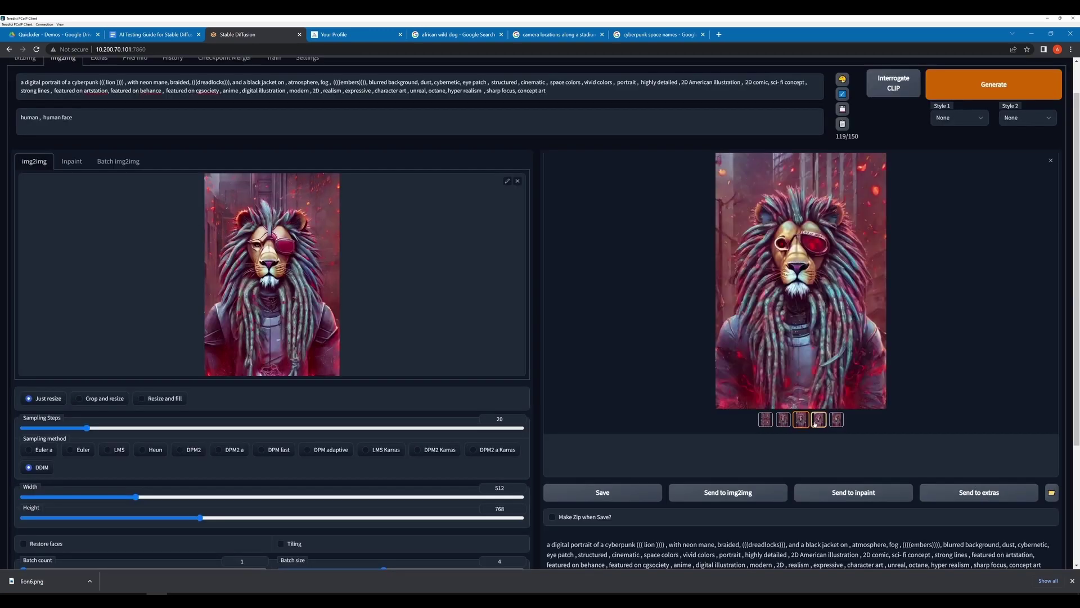
click(1008, 85)
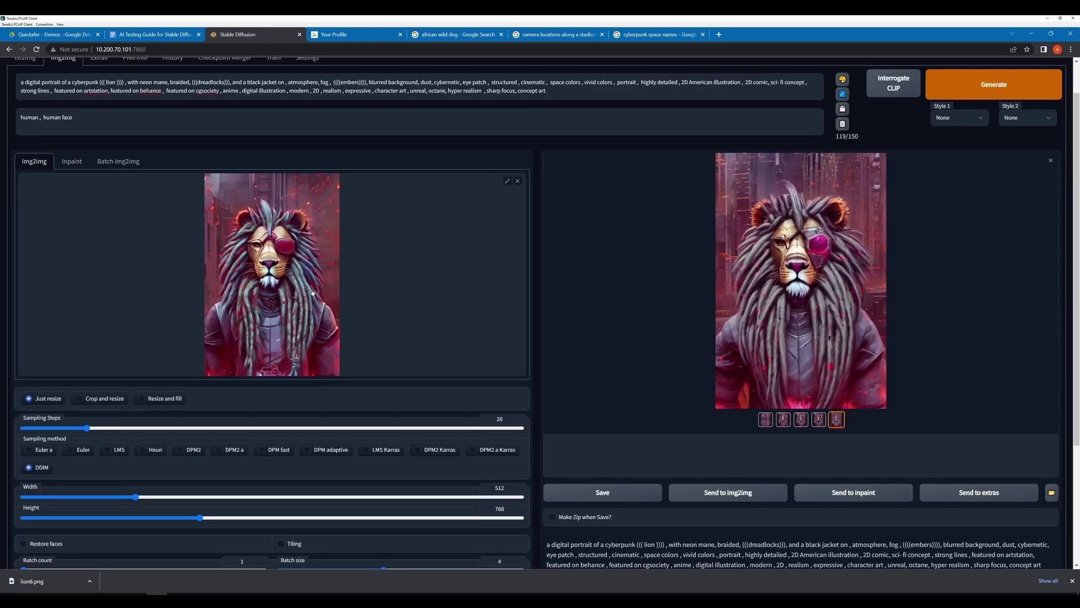
Save the enlarged lion portrait with teal dreadlocks to Downloads as lion8.png.
click(818, 229)
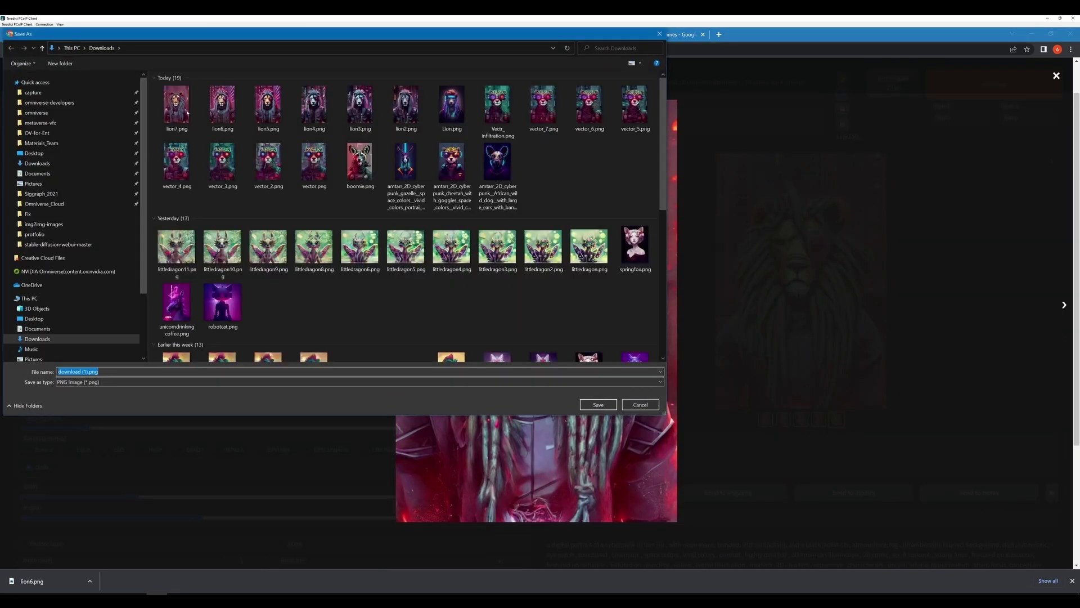
text(lion8)
key(Return)
click(1056, 75)
Send the grey-maned variation with the magenta eye patch to img2img and generate batches at CFG Scale 9.5, checking results enlarged.
click(727, 493)
scroll(285, 535, down, 2)
scroll(872, 240, up, 3)
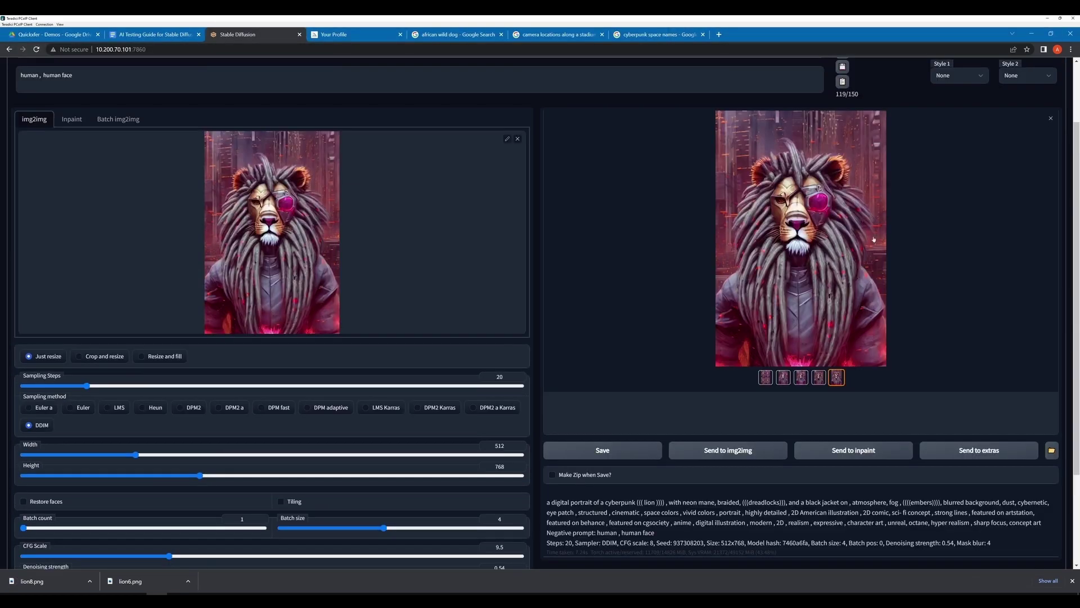
click(1001, 126)
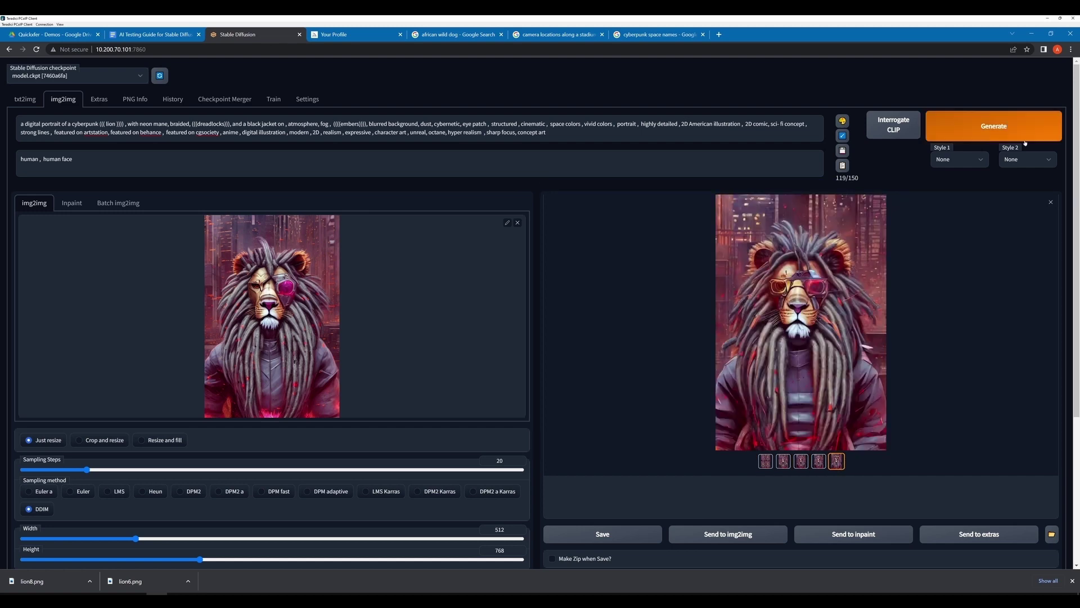
click(807, 308)
click(807, 308)
click(796, 319)
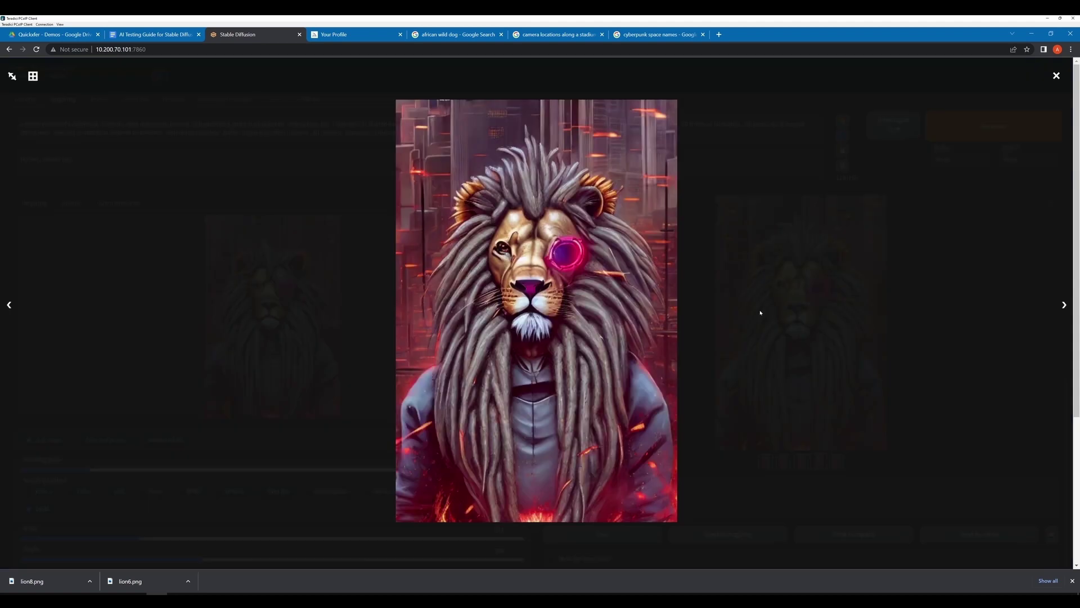
click(794, 318)
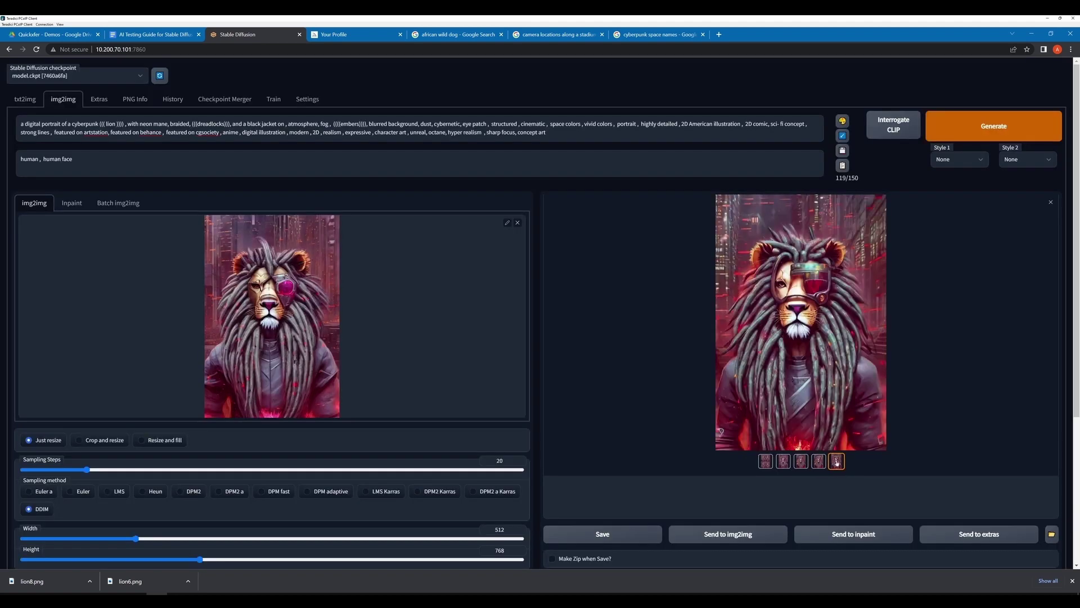
Replace the img2img source image with lion8.png from Downloads and generate a batch from it.
click(519, 223)
click(412, 272)
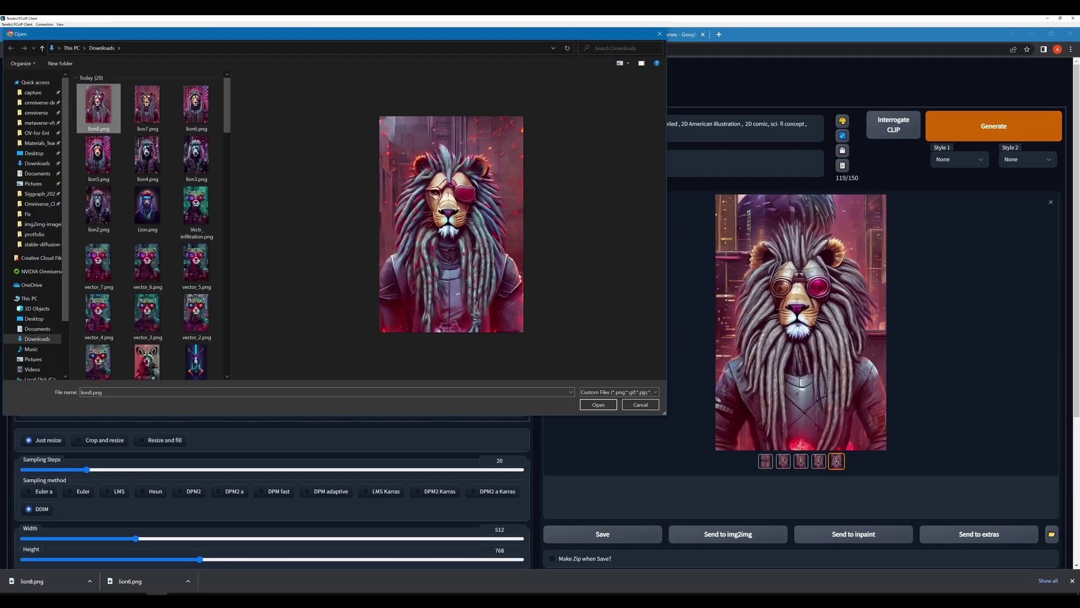
click(598, 404)
click(968, 126)
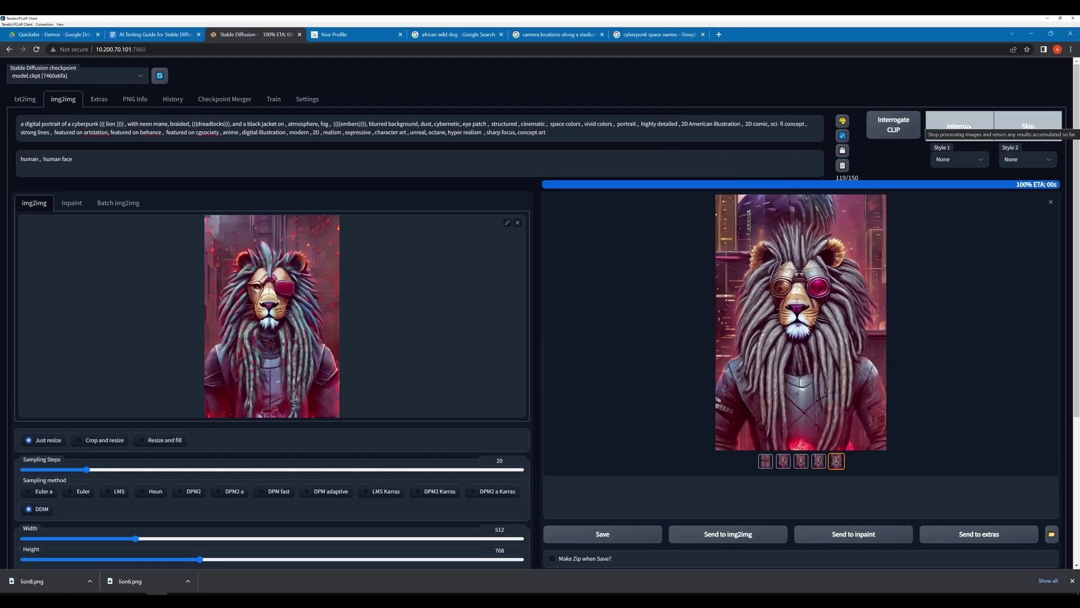
Generate further batches from lion8.png and look at one of the resulting images enlarged.
click(960, 131)
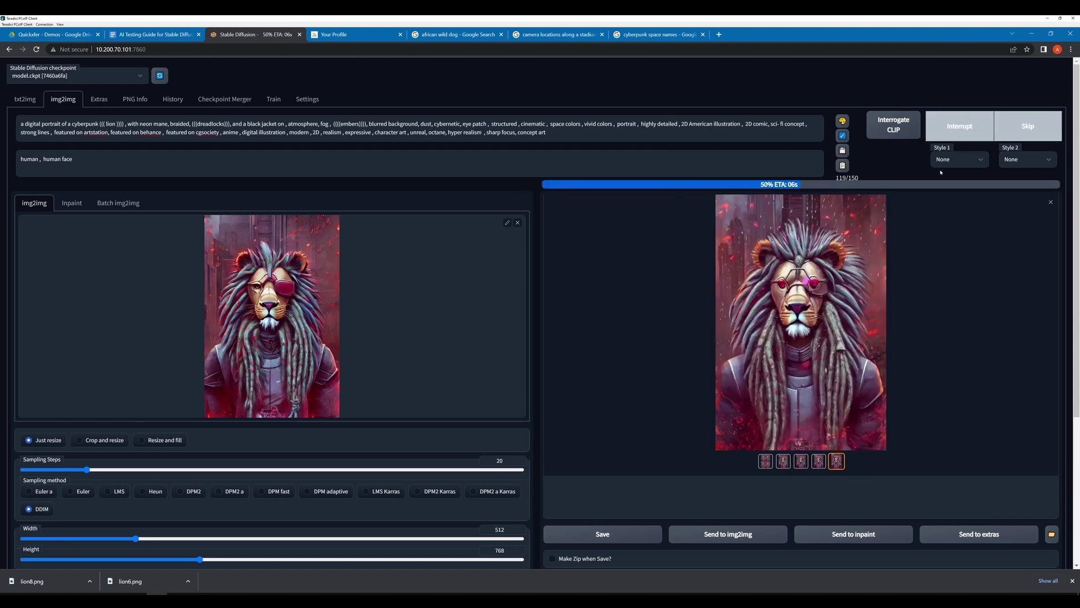
click(837, 461)
click(958, 130)
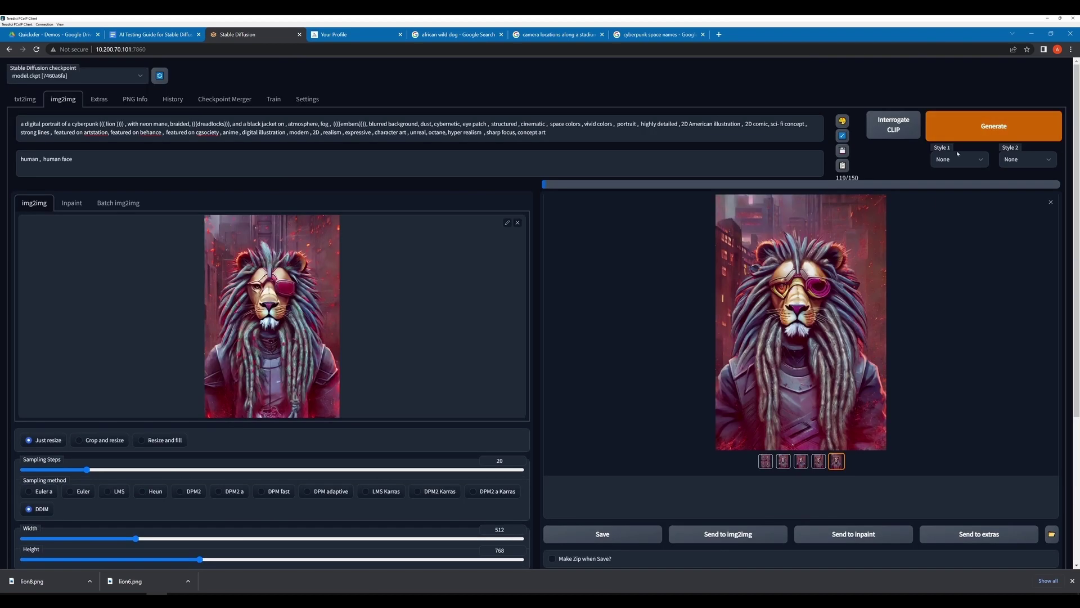
click(844, 242)
click(699, 258)
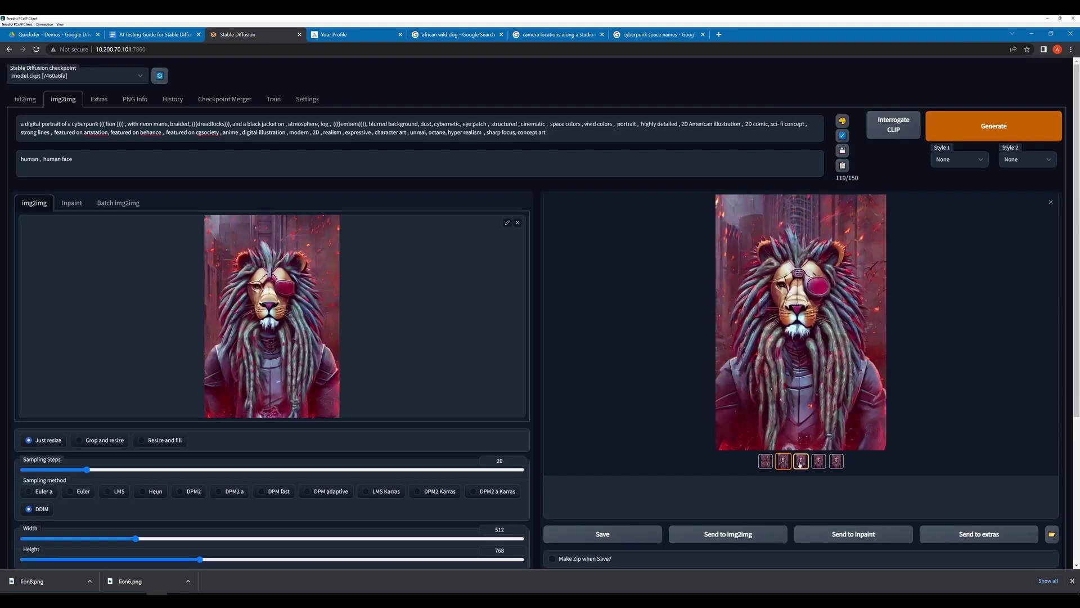
Compare the variations enlarged, make the one with knotted teal dreadlocks the new img2img source and generate a batch.
click(835, 462)
click(799, 321)
click(700, 258)
click(799, 321)
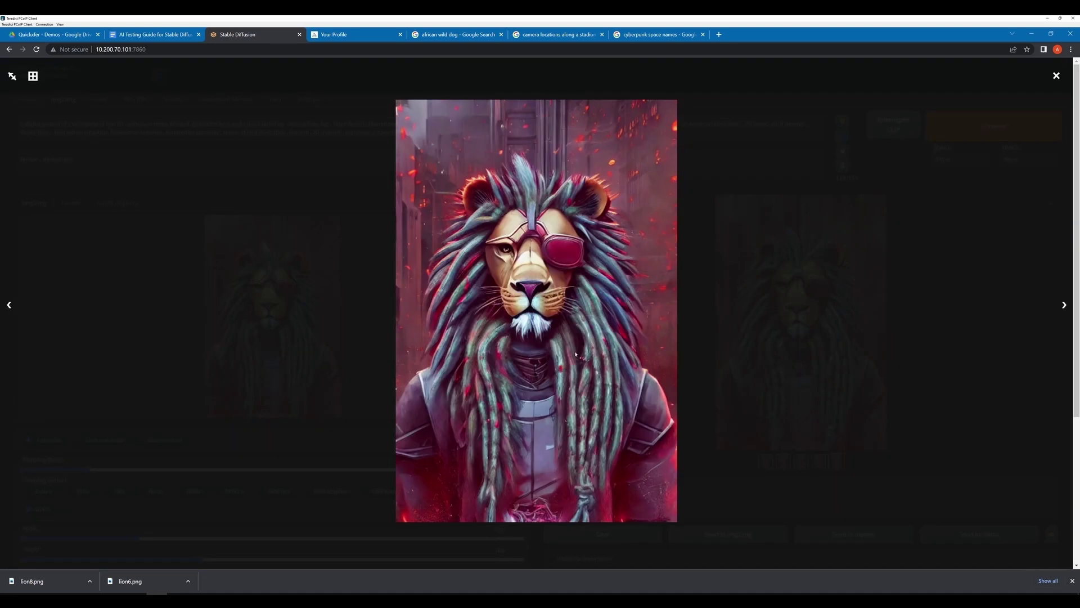
click(699, 257)
click(993, 126)
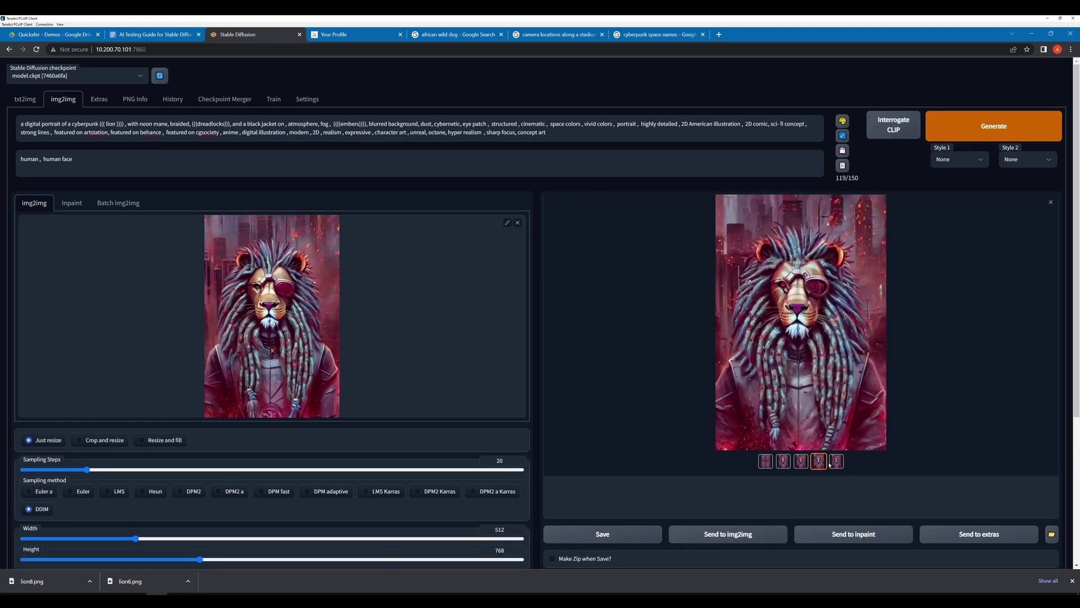
Generate several batches from the knotted-dreadlocks source with unchanged prompt and settings, checking the individual variations.
click(994, 121)
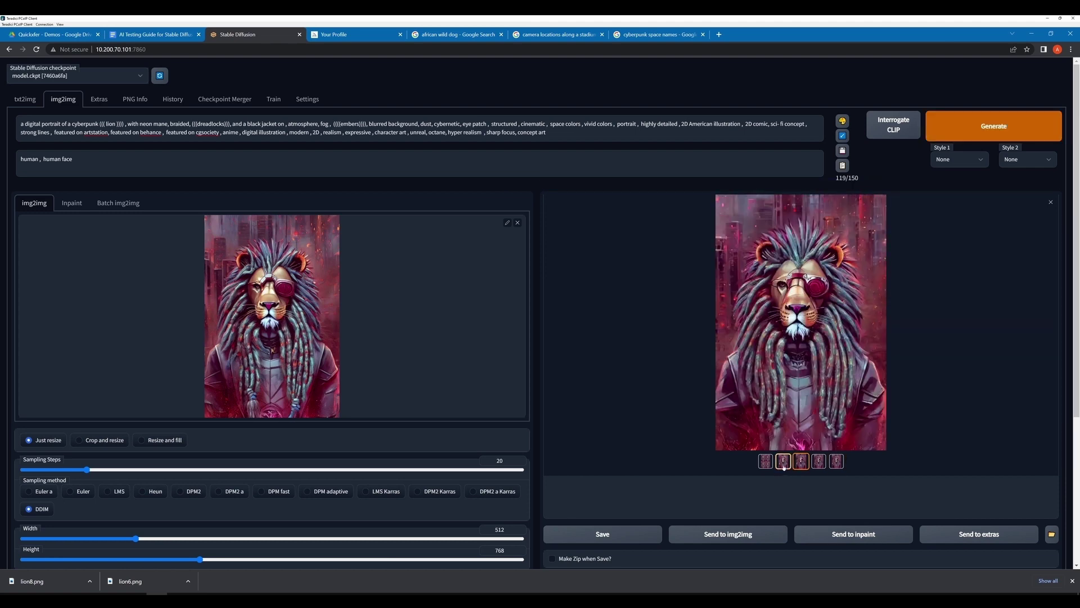
click(771, 299)
click(1006, 131)
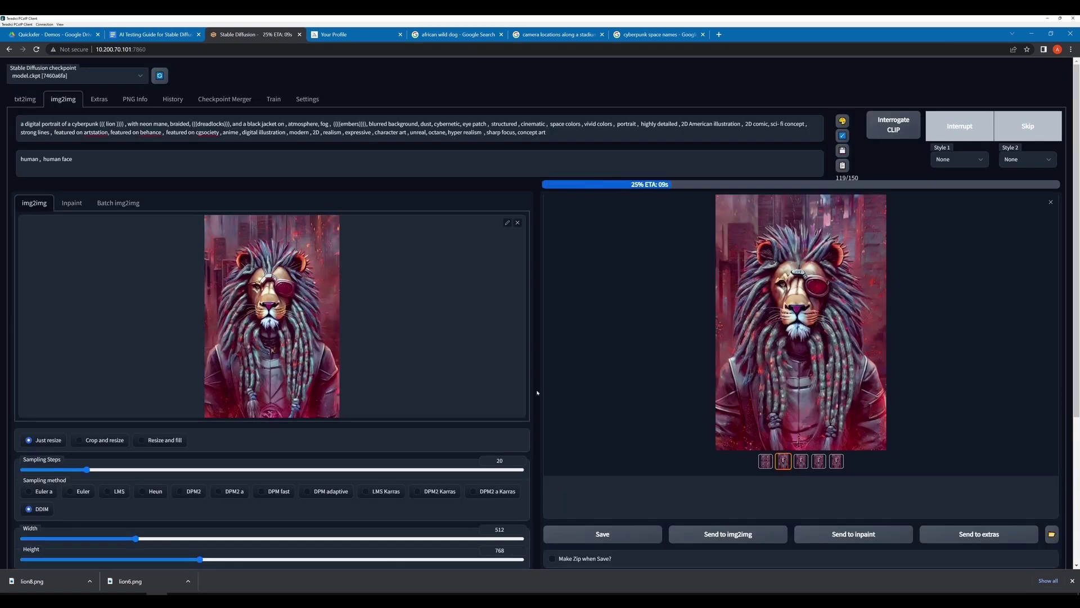
click(975, 131)
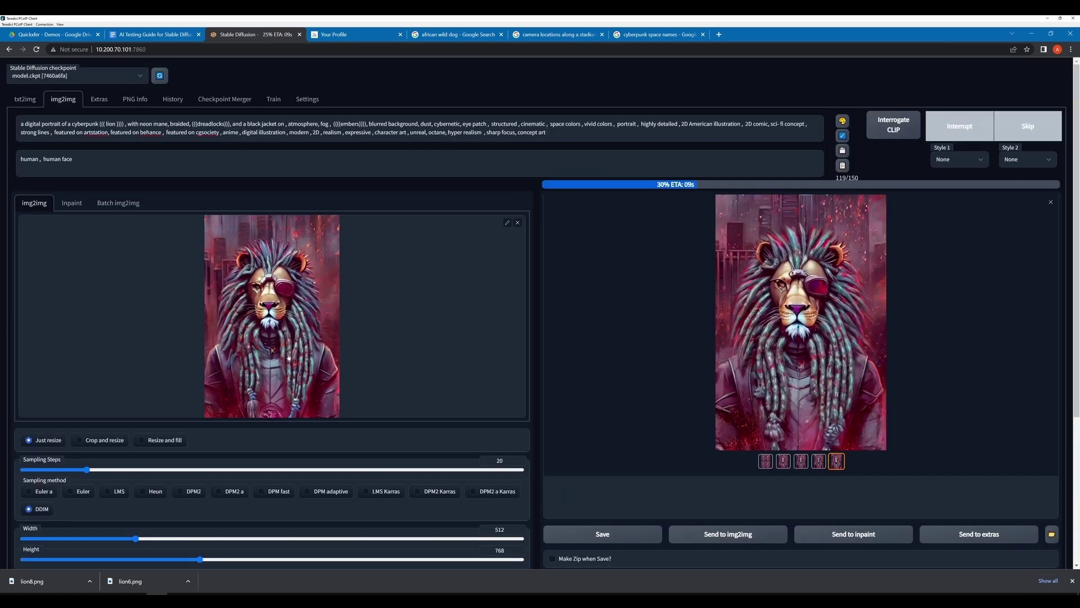
click(973, 126)
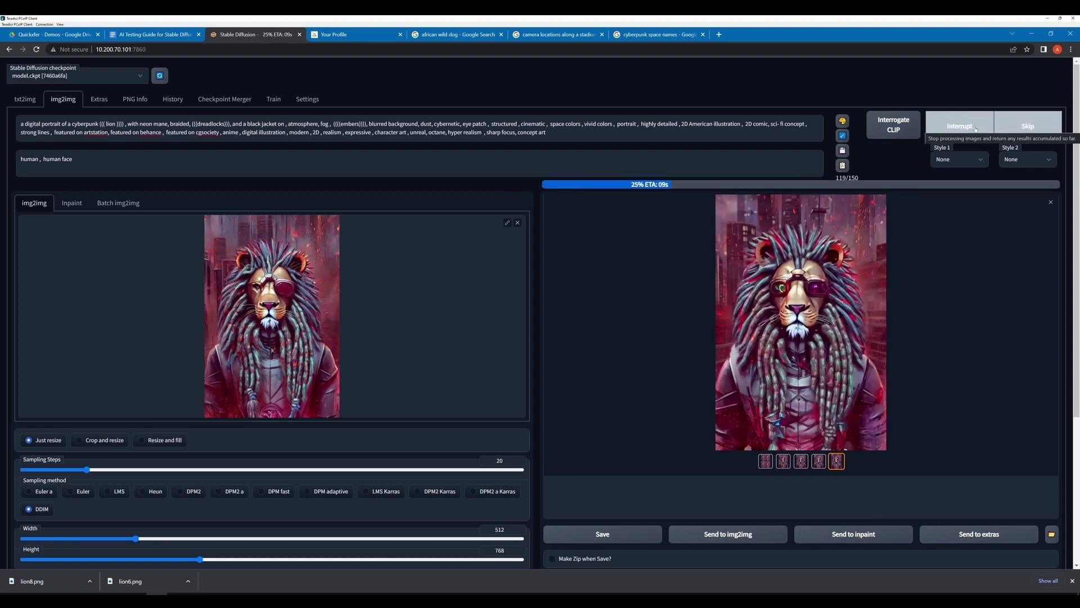
Examine the latest result grids and a single variation enlarged, comparing the eye patch designs.
click(801, 321)
click(283, 332)
click(810, 292)
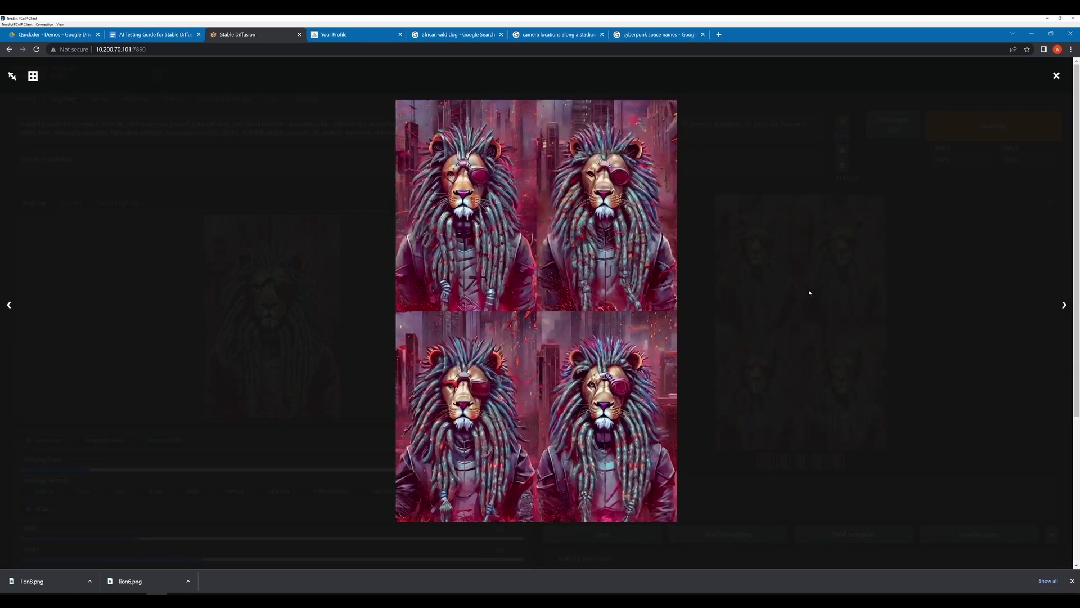
click(810, 292)
click(810, 293)
click(1063, 306)
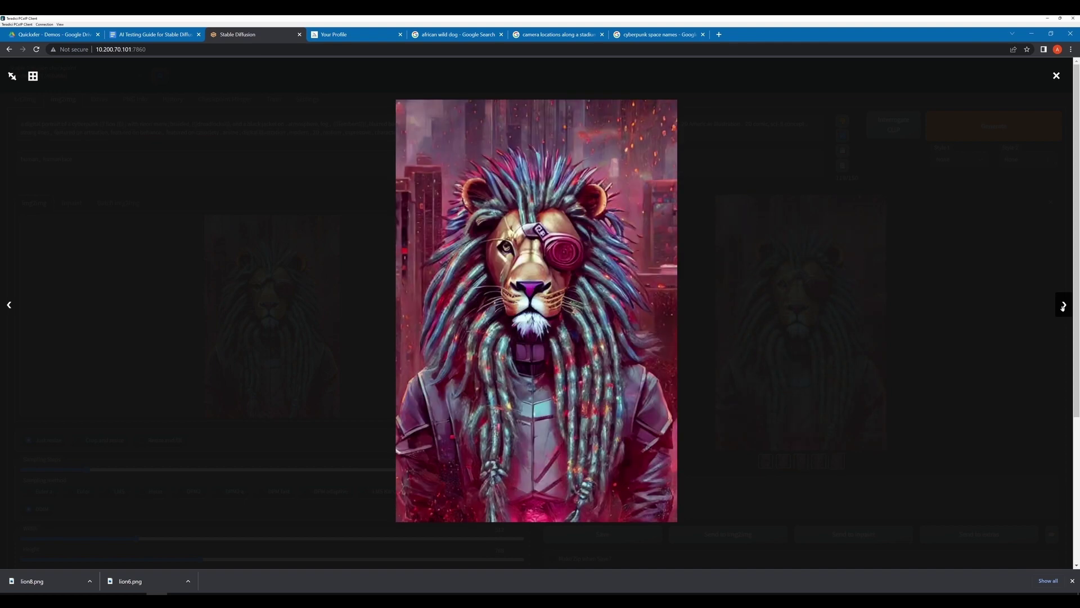
click(432, 317)
Page through the next batch's enlarged variations and generate another batch from the same source.
click(801, 321)
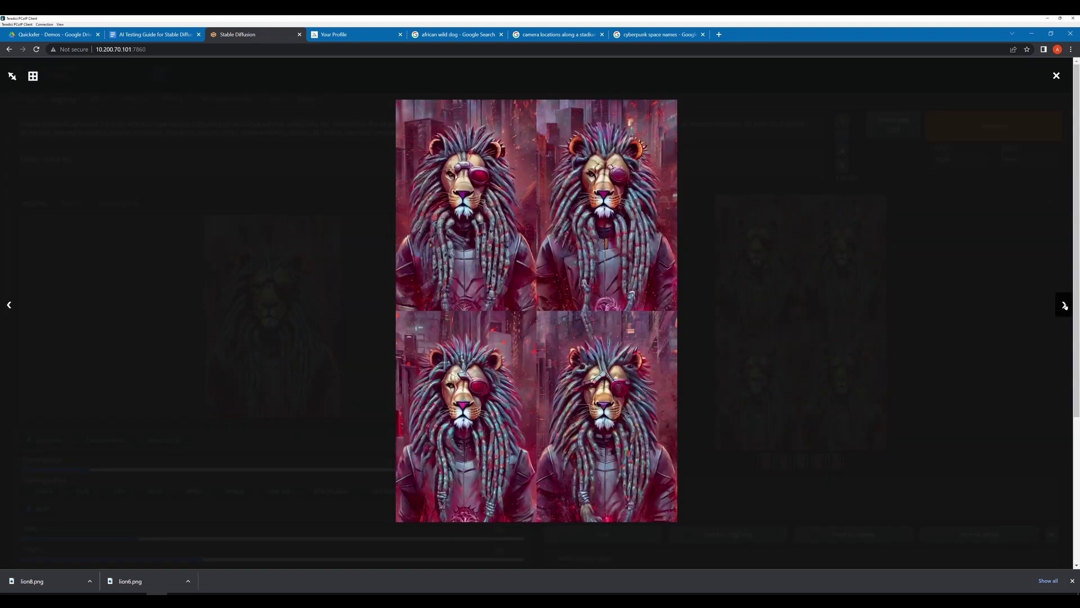
click(1064, 305)
click(1065, 305)
click(1064, 306)
click(748, 287)
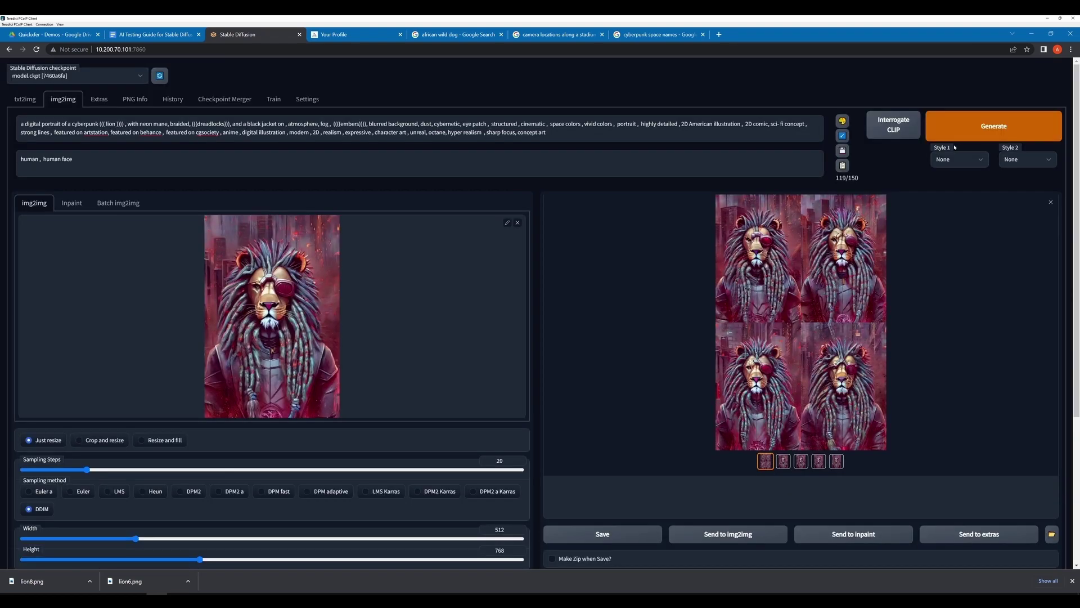
click(994, 126)
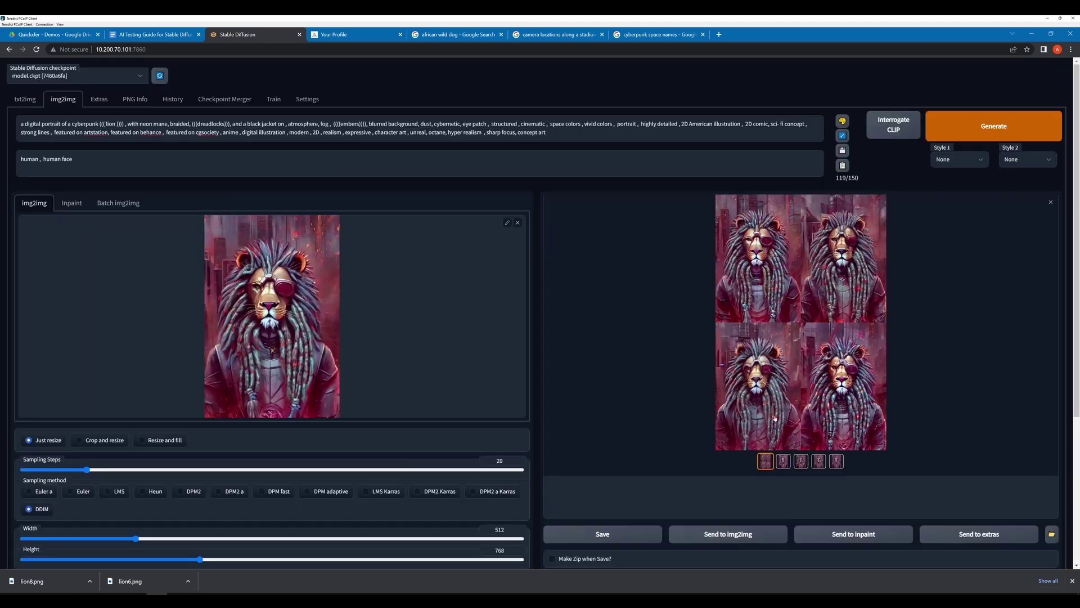
Review the new batch's grid and its variations one by one at full size, and generate once more.
click(801, 320)
click(1064, 305)
click(1065, 305)
click(1065, 306)
click(1064, 305)
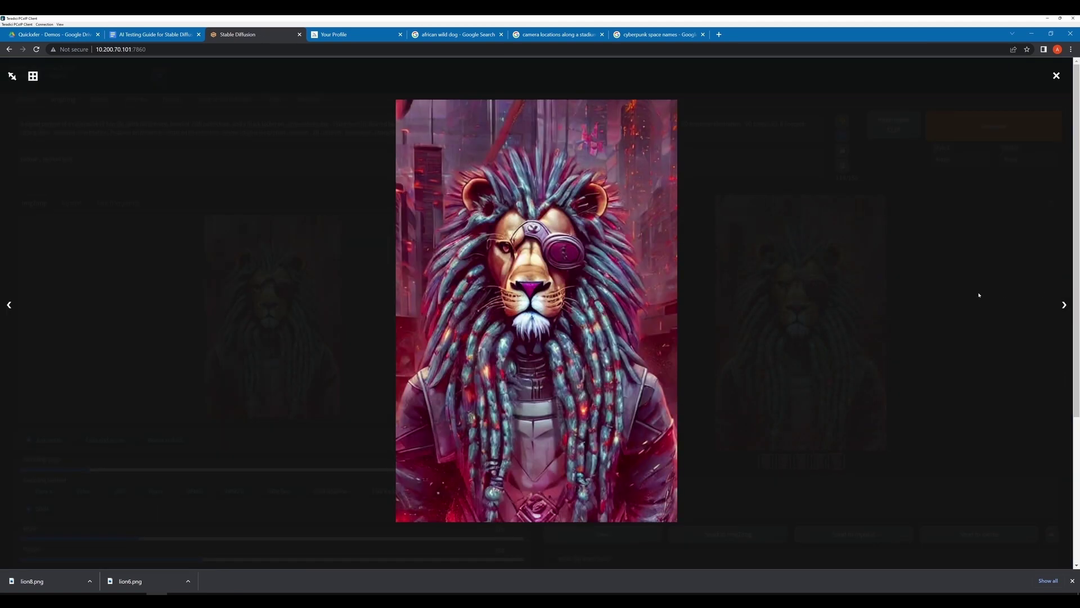
click(979, 294)
click(993, 126)
Compare the four individual variations of the latest batch against each other.
click(820, 461)
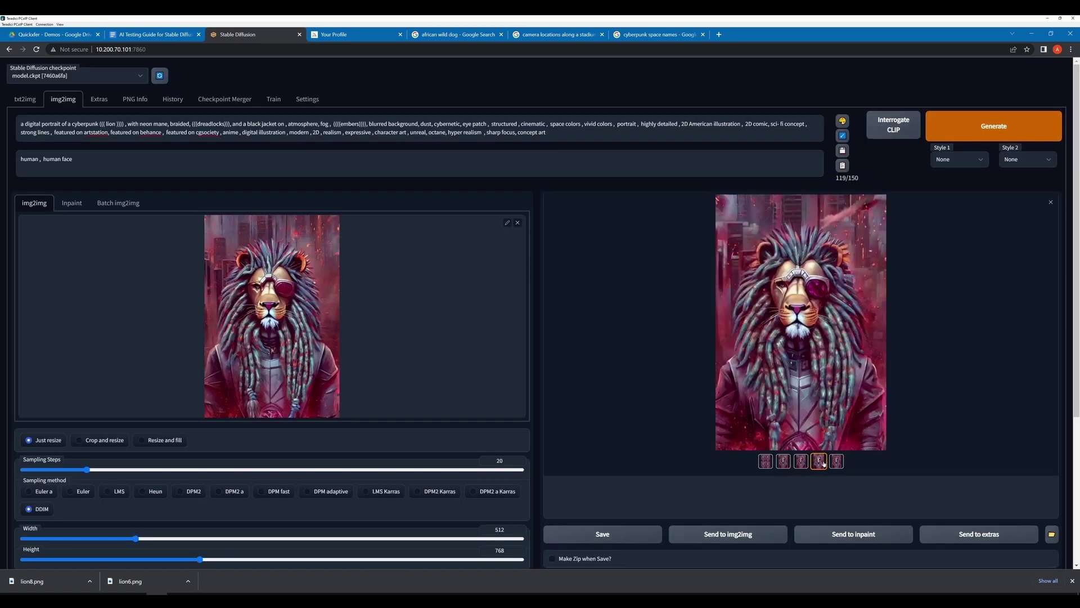
click(801, 462)
click(784, 461)
click(819, 461)
click(836, 461)
Check the last variation enlarged, generate a fresh batch and enlarge one of its images.
click(665, 319)
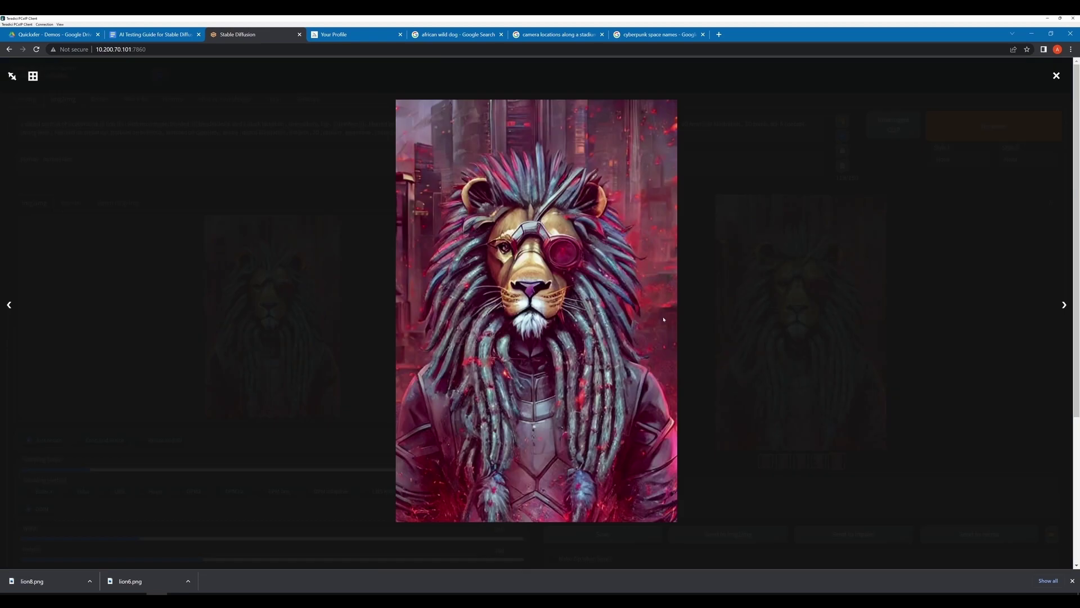
click(665, 318)
click(965, 125)
click(784, 319)
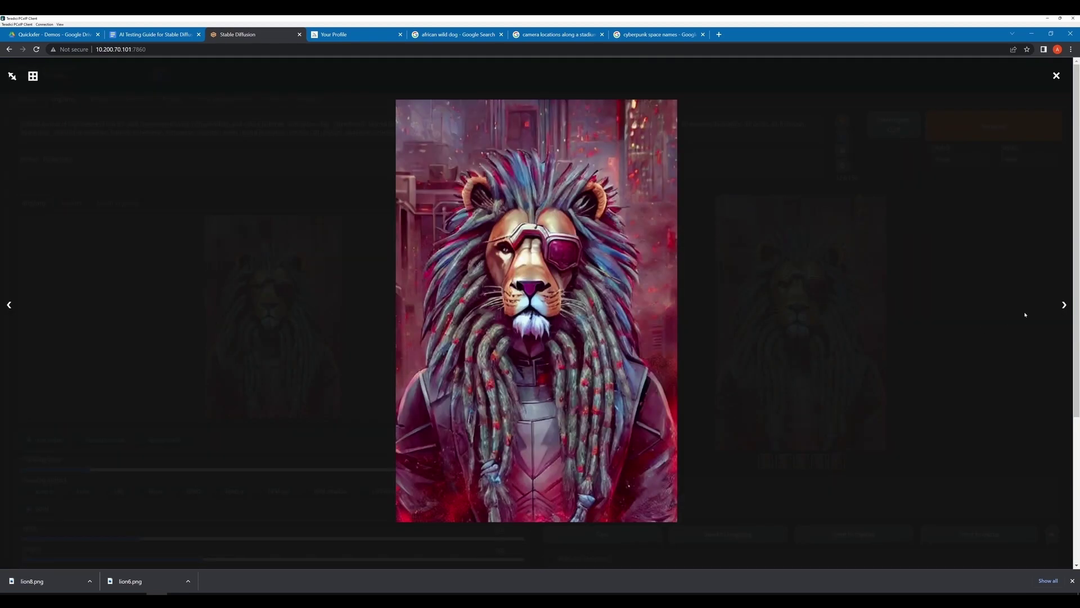
Page through the latest batch's enlarged variations and generate another batch from the same source.
click(784, 319)
click(784, 319)
click(1061, 304)
click(1061, 304)
click(995, 320)
scroll(200, 513, down, 2)
scroll(200, 513, up, 2)
click(994, 85)
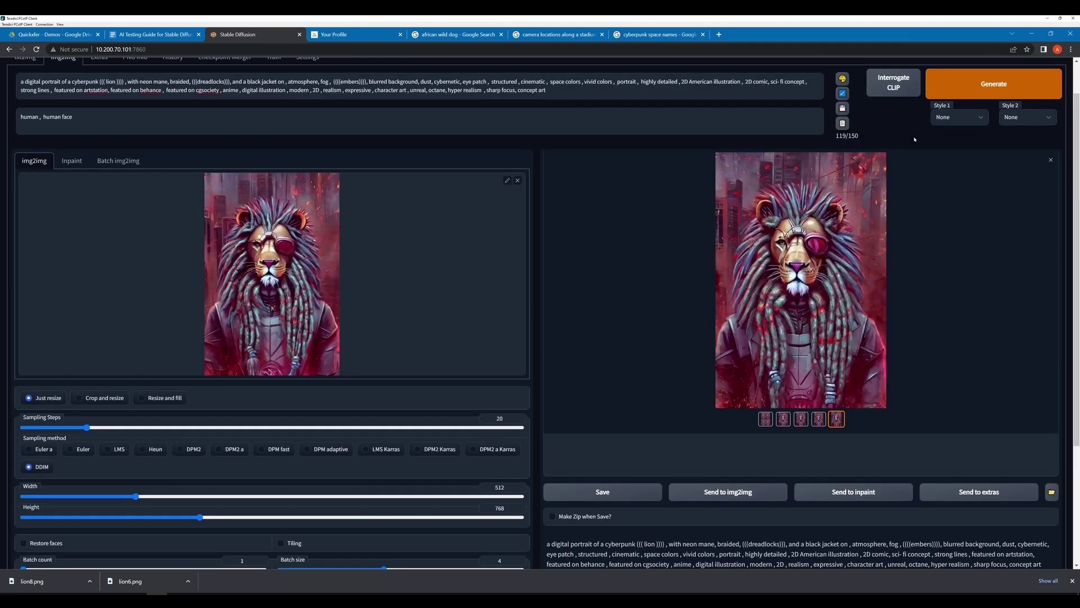
Check the last variation at full size and generate a further batch with the same settings.
click(801, 281)
click(1056, 75)
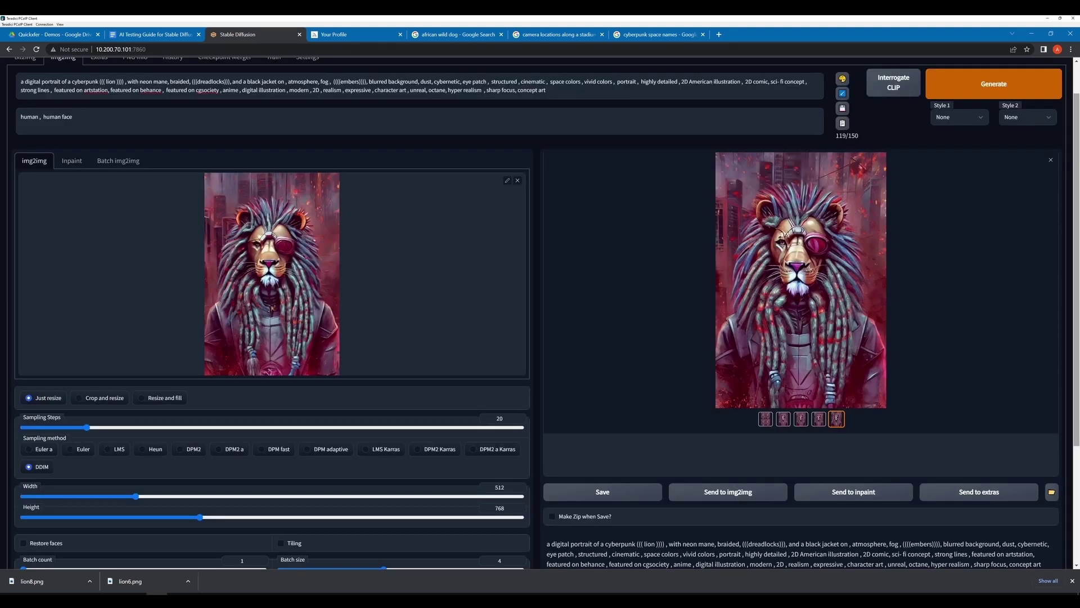
click(1019, 90)
Page through the fresh batch's variations at full size to judge the eye patch.
click(801, 282)
click(1063, 306)
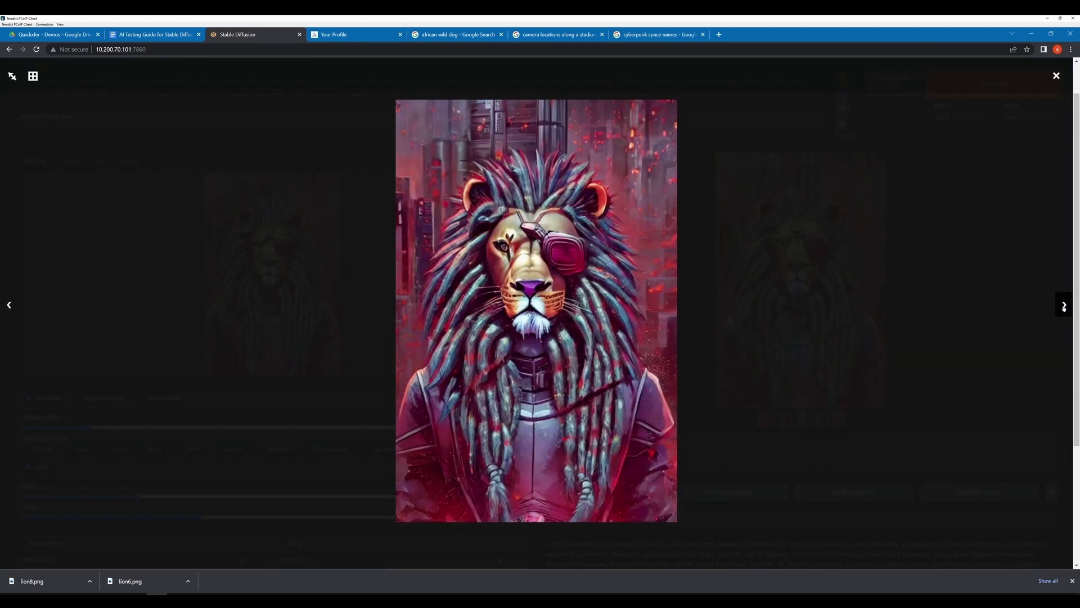
click(1064, 305)
click(827, 385)
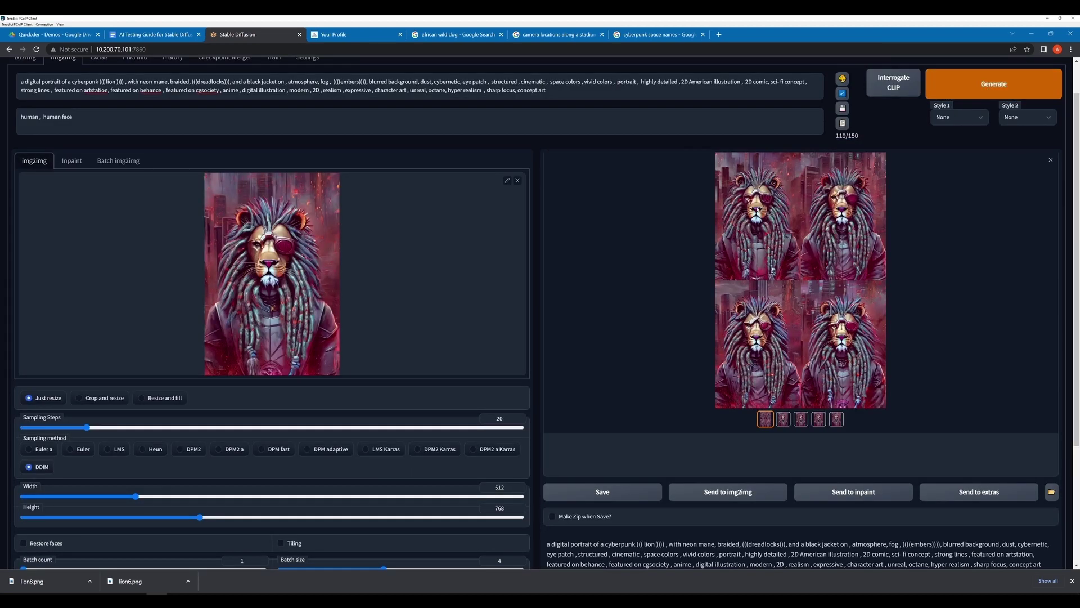
Compare the middle variations of the current batch, view them enlarged and generate once more.
click(801, 419)
click(818, 419)
click(810, 331)
click(1063, 306)
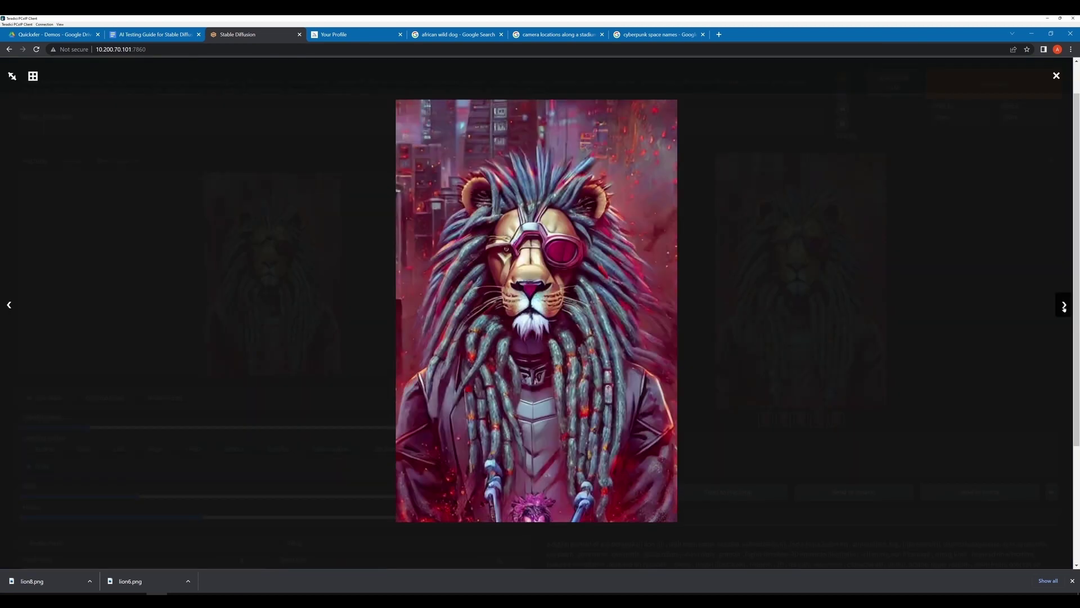
click(1056, 75)
click(994, 84)
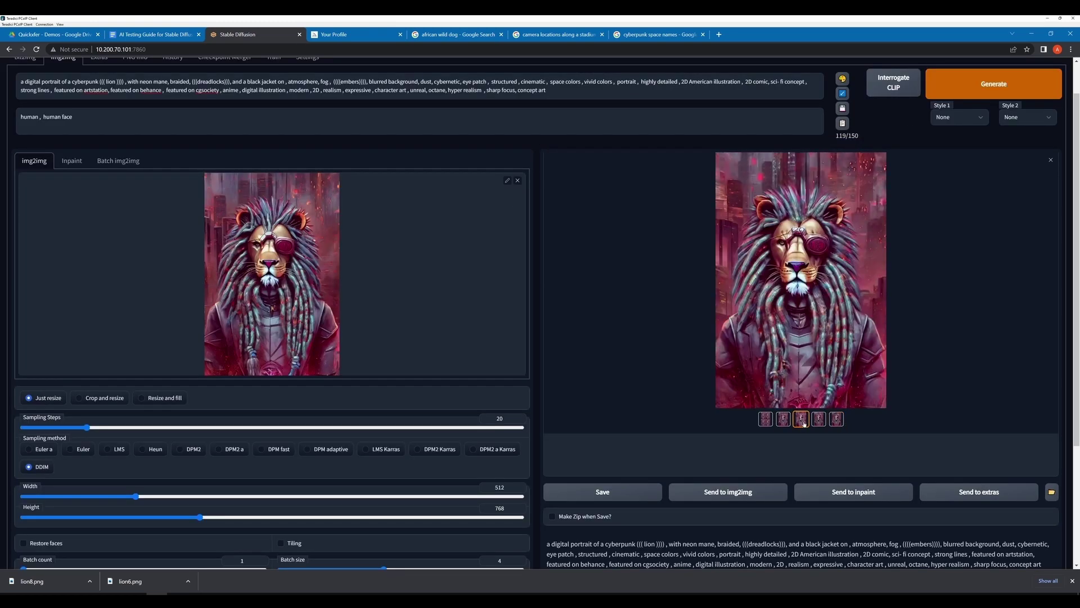
Examine a variation at full size and step back through the batch's individual images.
click(759, 237)
click(366, 248)
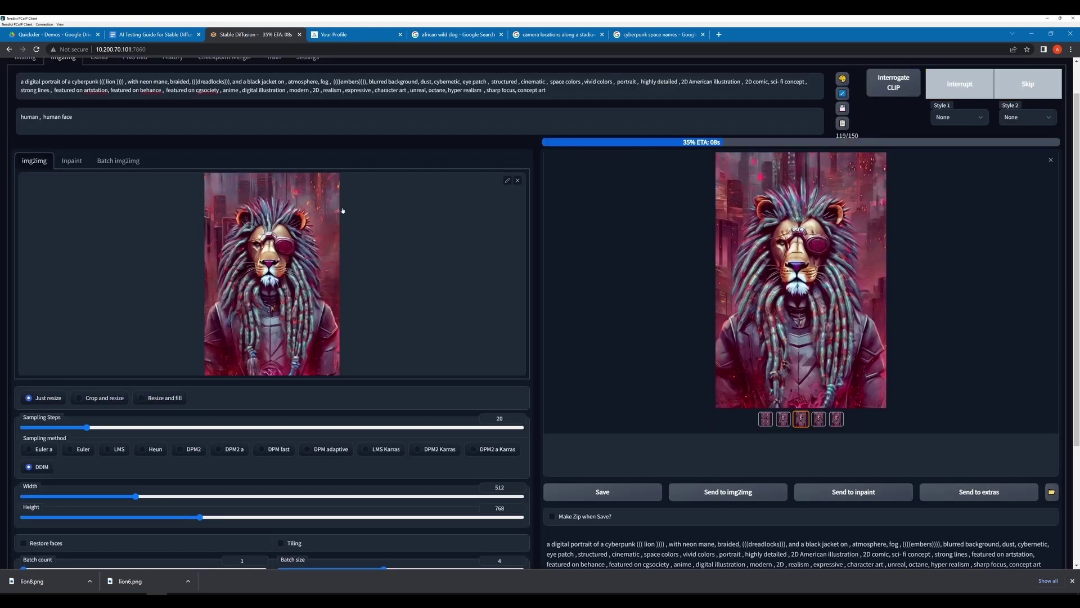
click(741, 203)
key(Left)
click(741, 202)
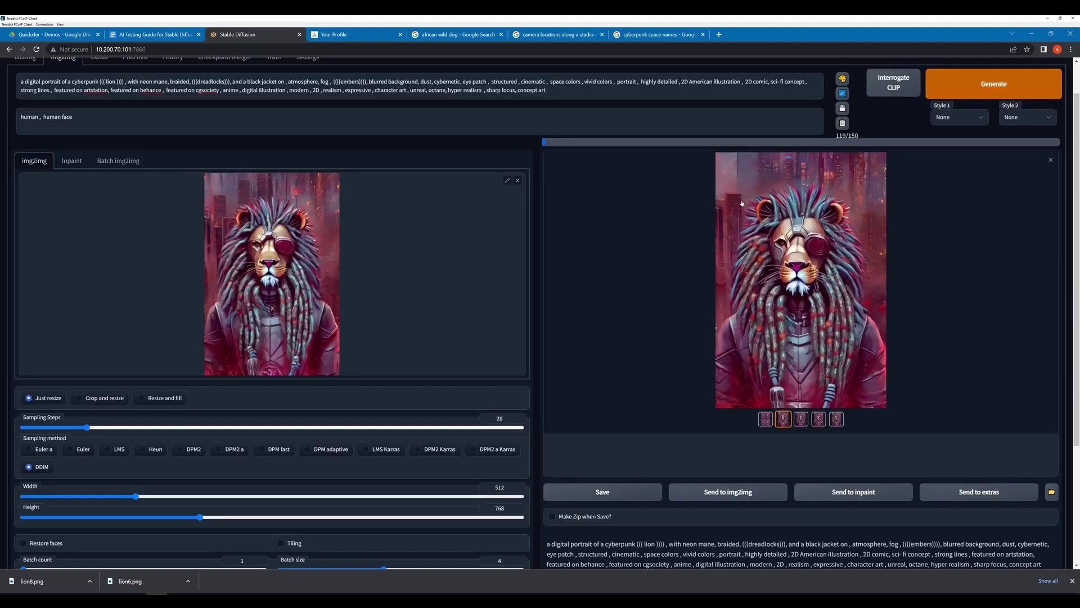
Use the second variation with the clean round eye patch as the new img2img source and set the CFG Scale to 8.5.
click(805, 420)
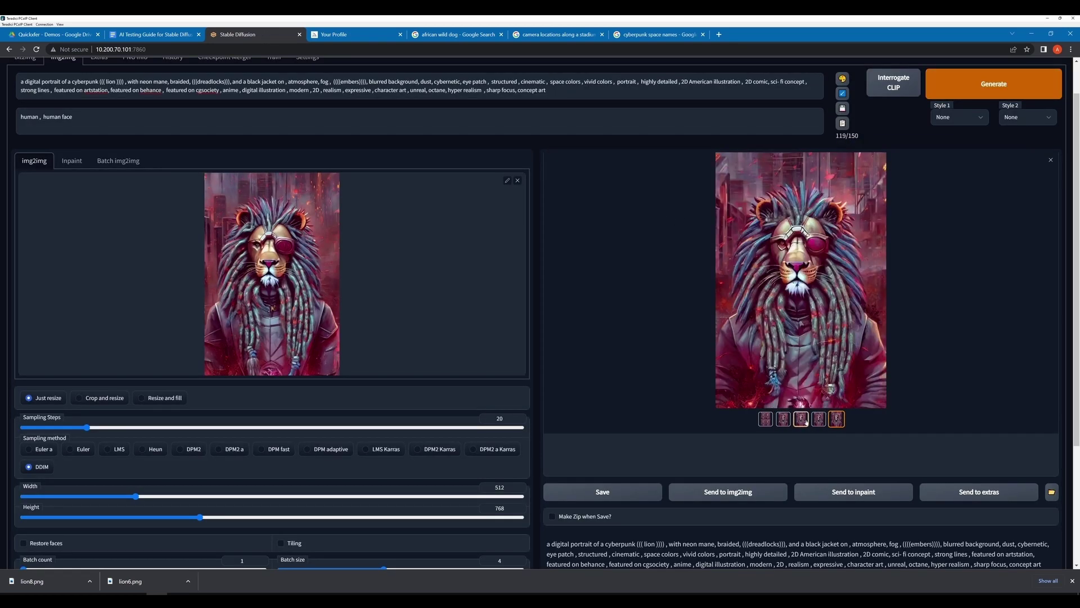
click(802, 420)
key(Left)
key(Escape)
scroll(440, 401, down, 2)
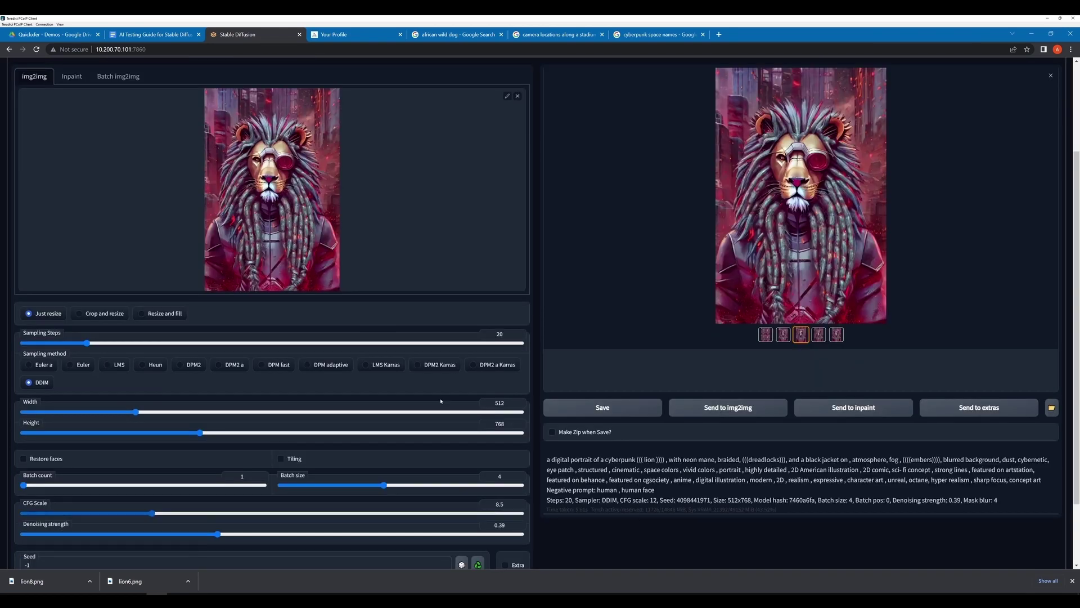
Inspect the new source's variations enlarged, check the last two individually and generate another batch.
scroll(337, 302, up, 3)
click(801, 320)
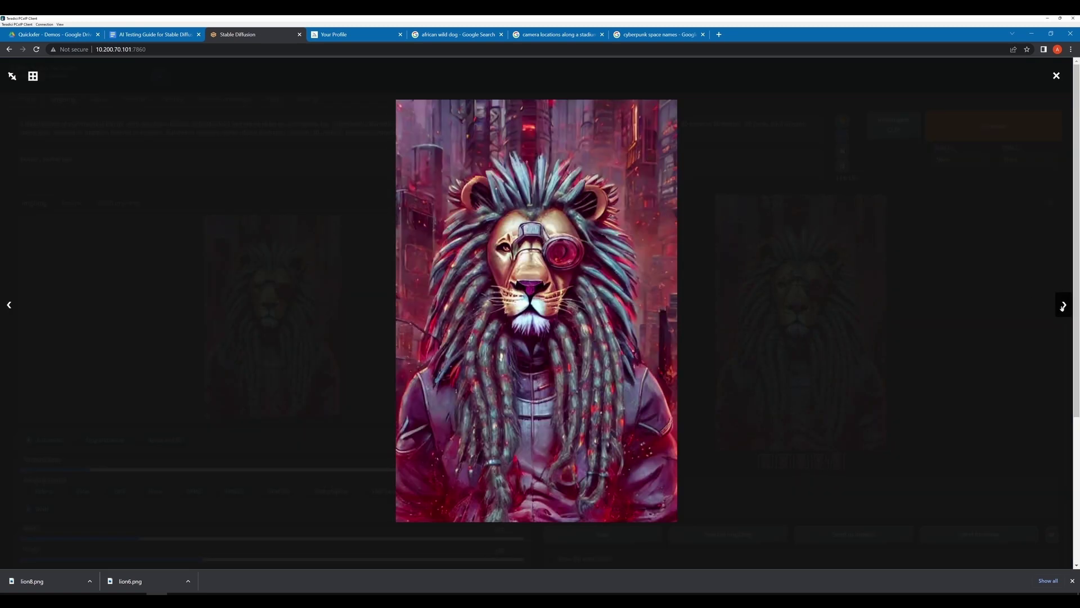
key(Escape)
click(819, 460)
click(837, 461)
click(974, 133)
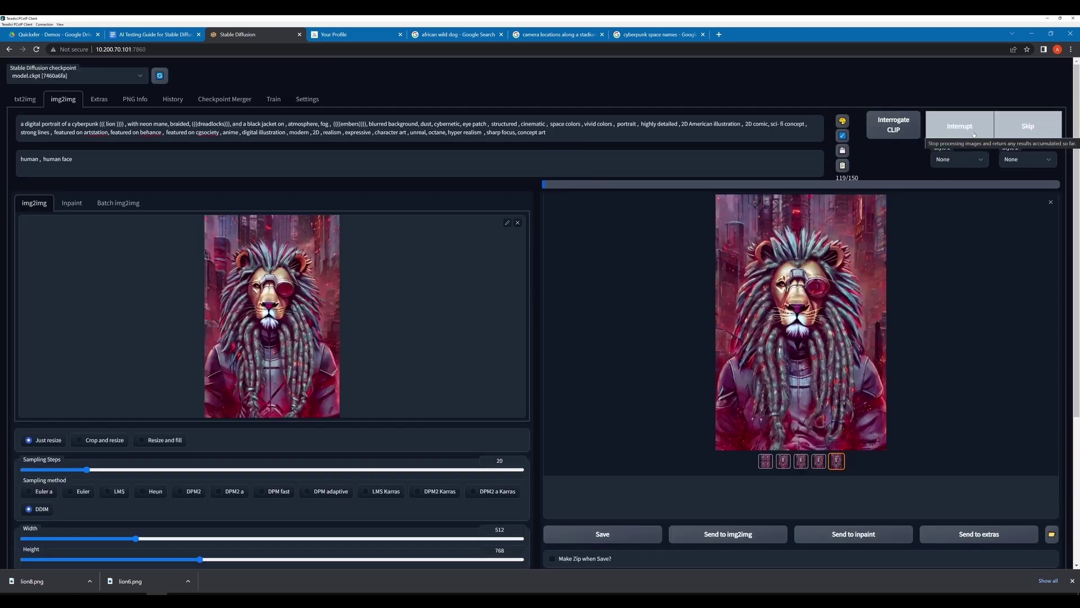
click(974, 134)
Page through the enlarged variations of the next batches and compare their eye patches.
click(813, 316)
key(Right)
key(Right)
key(Right)
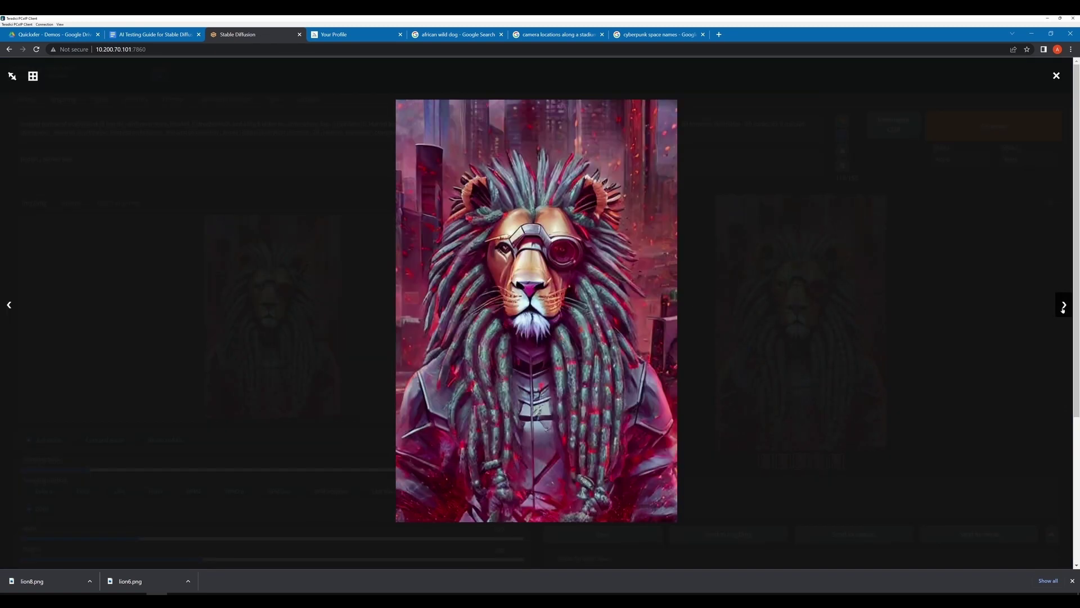
click(953, 281)
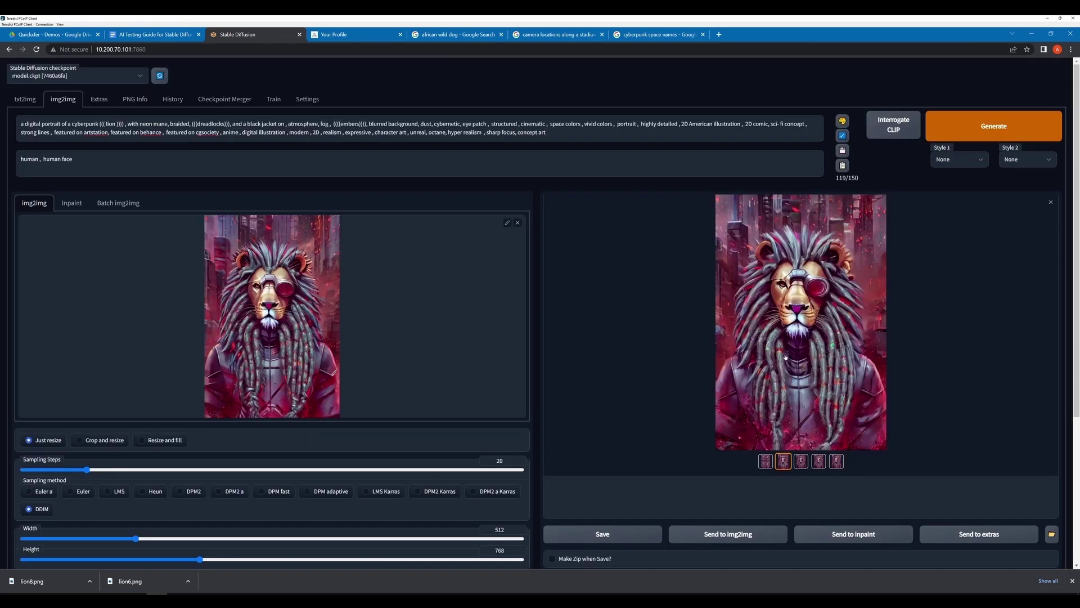
click(813, 316)
click(1064, 306)
click(1064, 305)
click(957, 229)
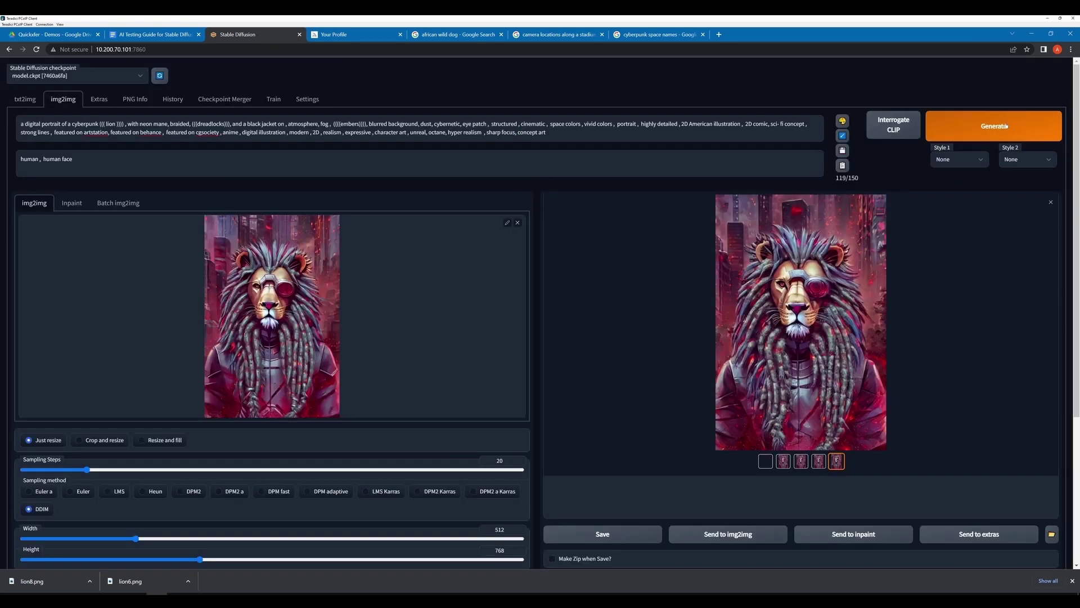
Review every variation of the newest batch one by one at full size.
click(813, 317)
click(1064, 306)
click(1064, 305)
click(1063, 306)
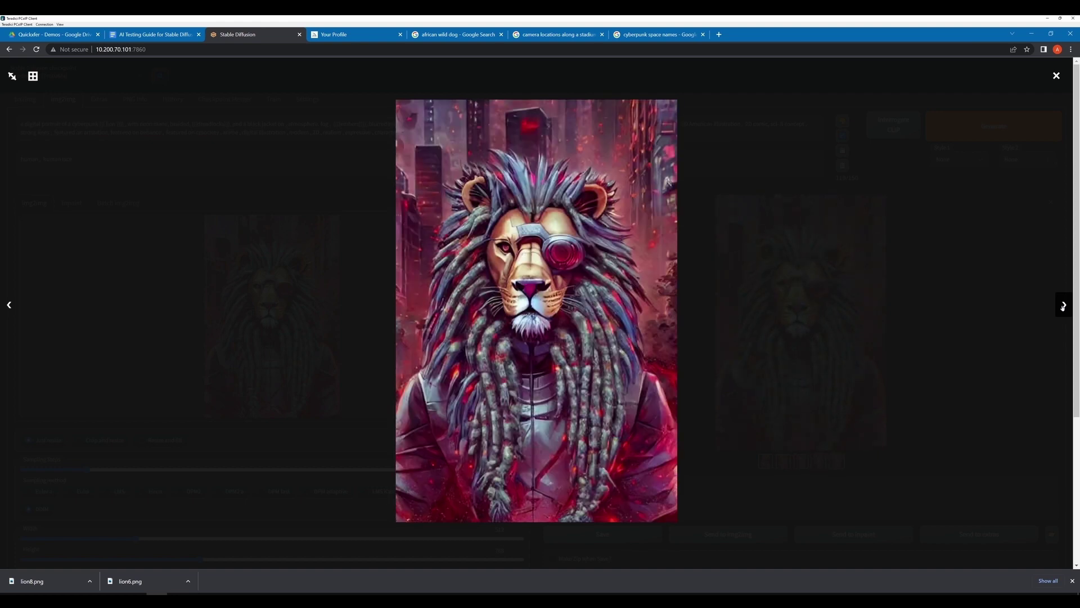
click(389, 278)
Check the following batch's grid and variations enlarged and generate again from the same source.
click(813, 316)
click(1064, 306)
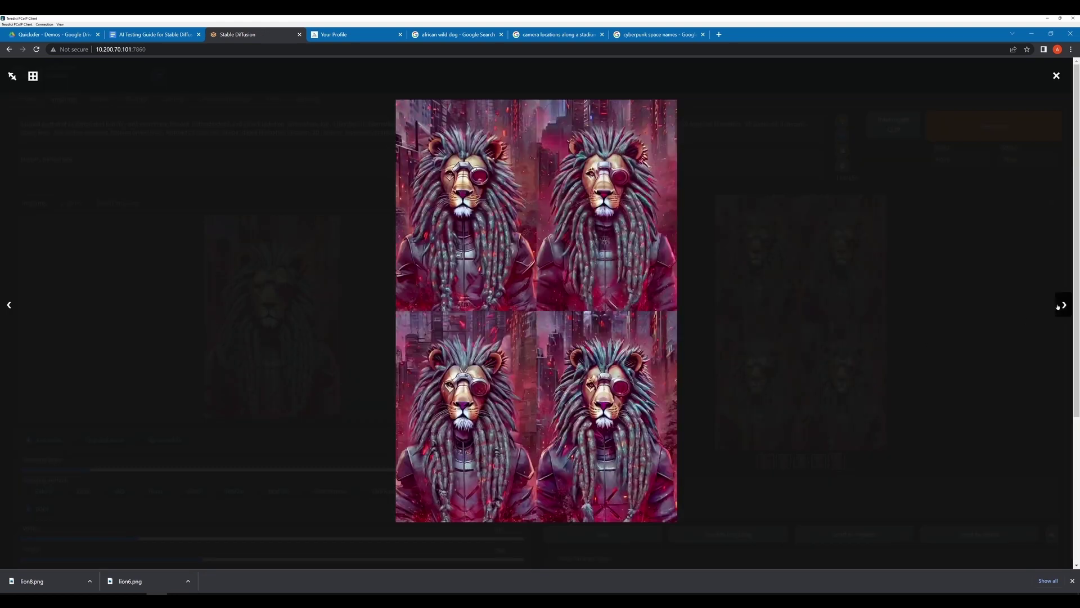
click(1064, 305)
click(394, 355)
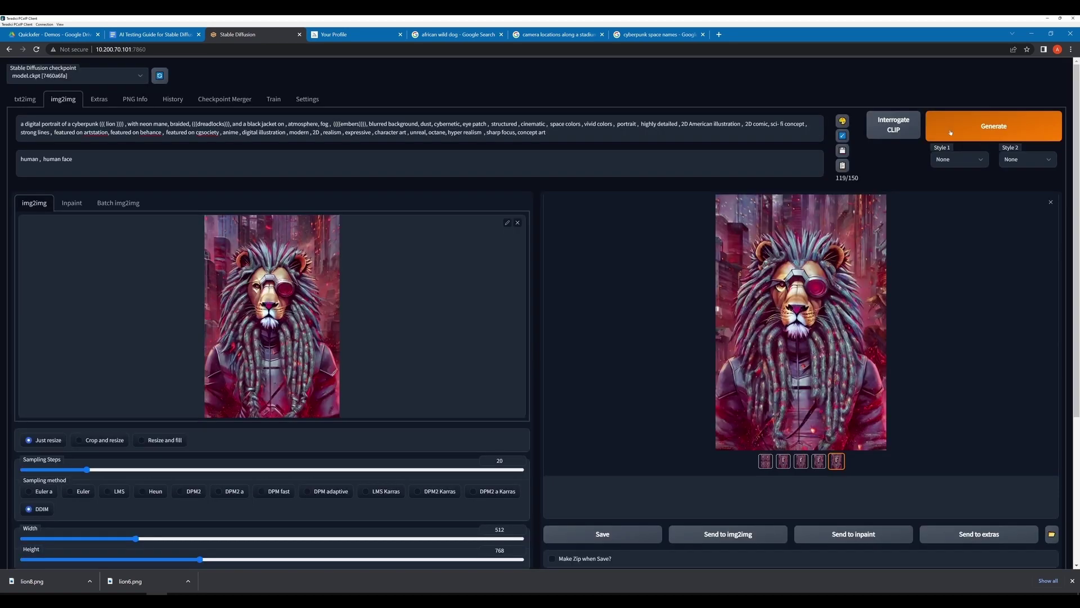
click(951, 132)
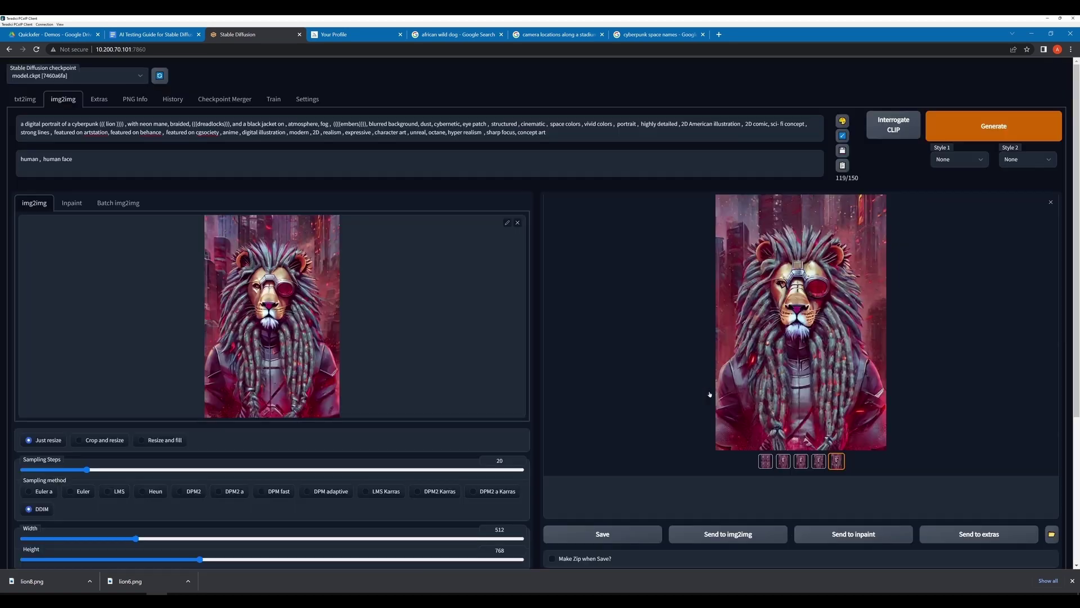
Compare the new variations, send the last one to img2img as the source and inspect it enlarged.
click(802, 462)
click(836, 462)
click(808, 291)
click(809, 291)
click(726, 535)
click(384, 323)
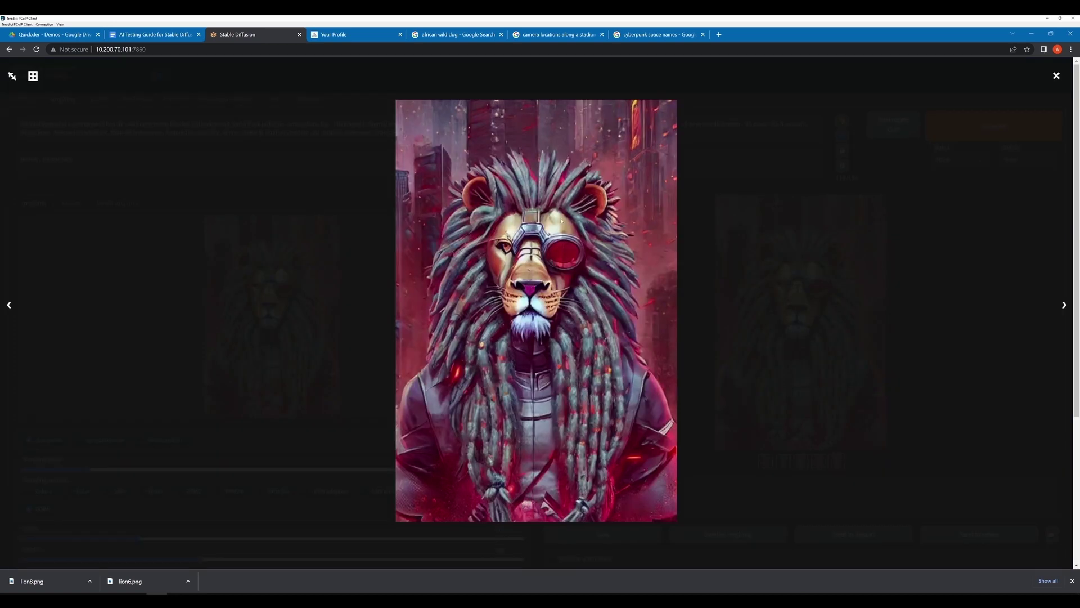
click(784, 349)
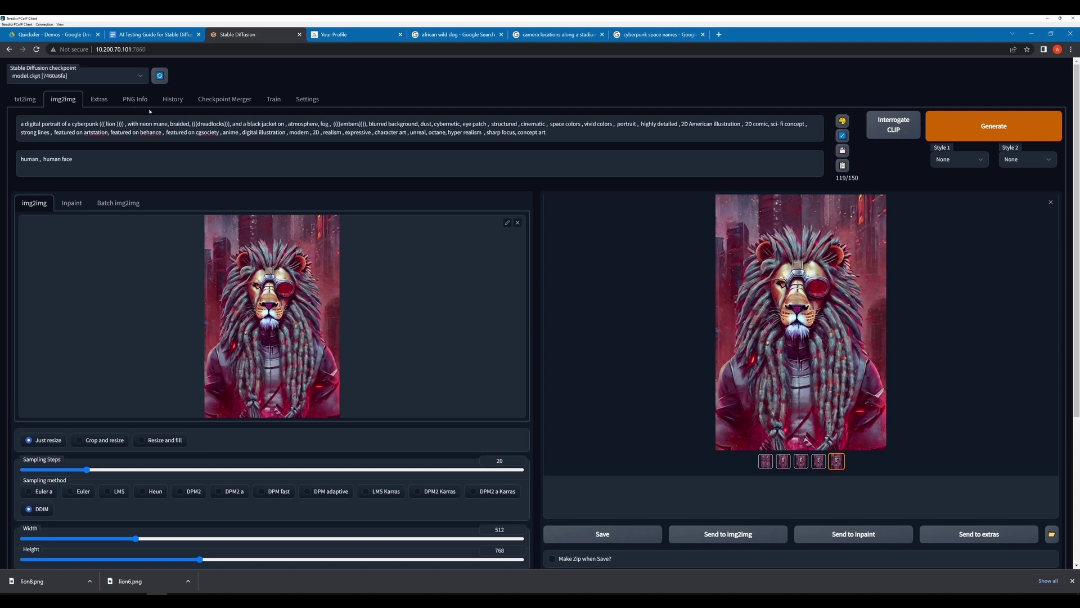
Send the chosen lion portrait to Inpaint, mask the uncovered eye and generate a batch.
click(72, 204)
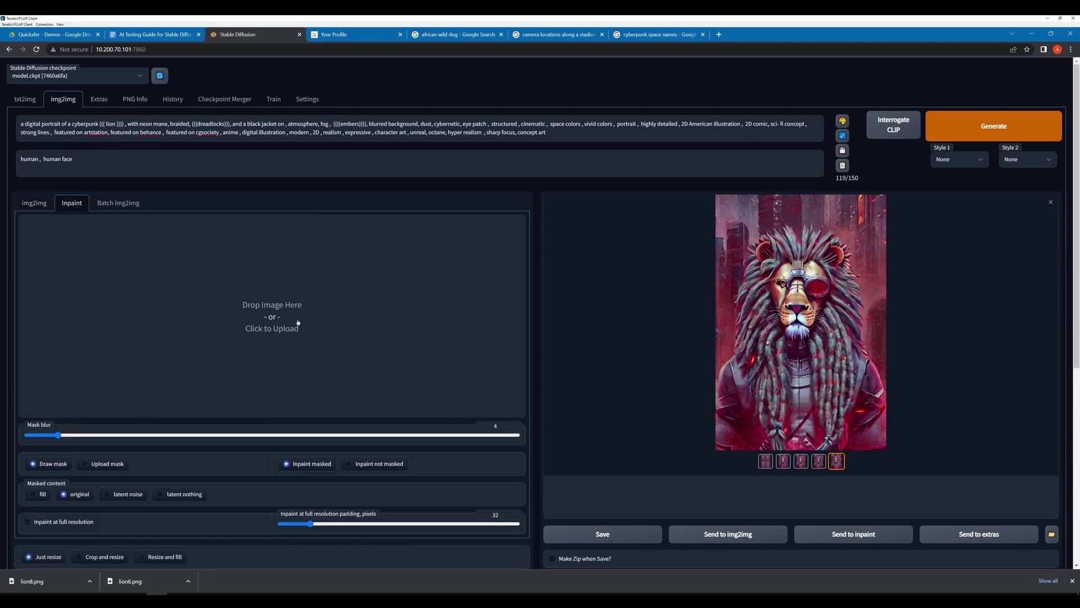
click(842, 535)
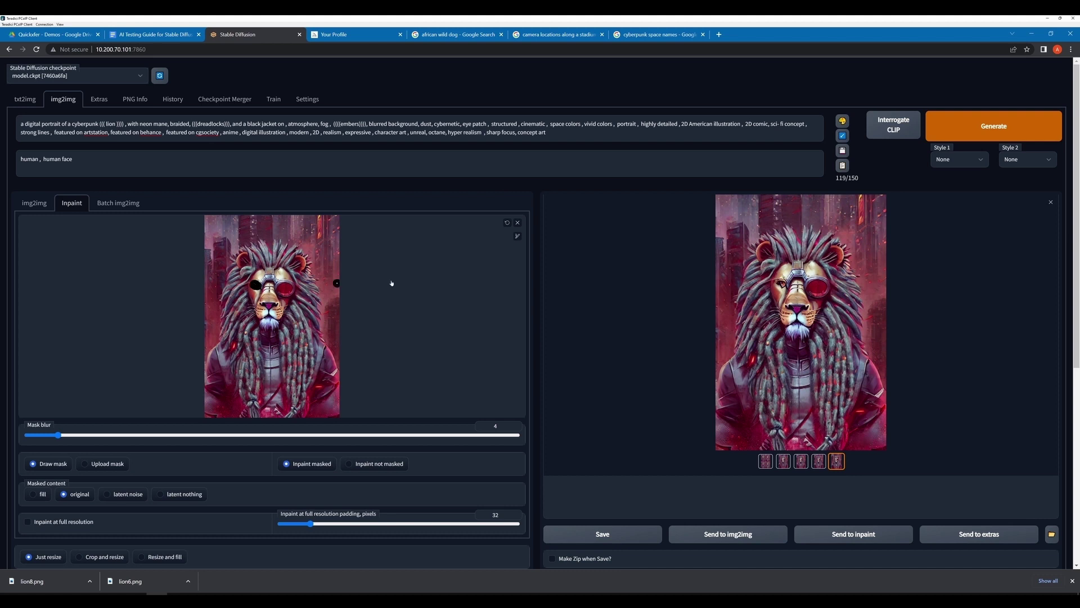
click(977, 134)
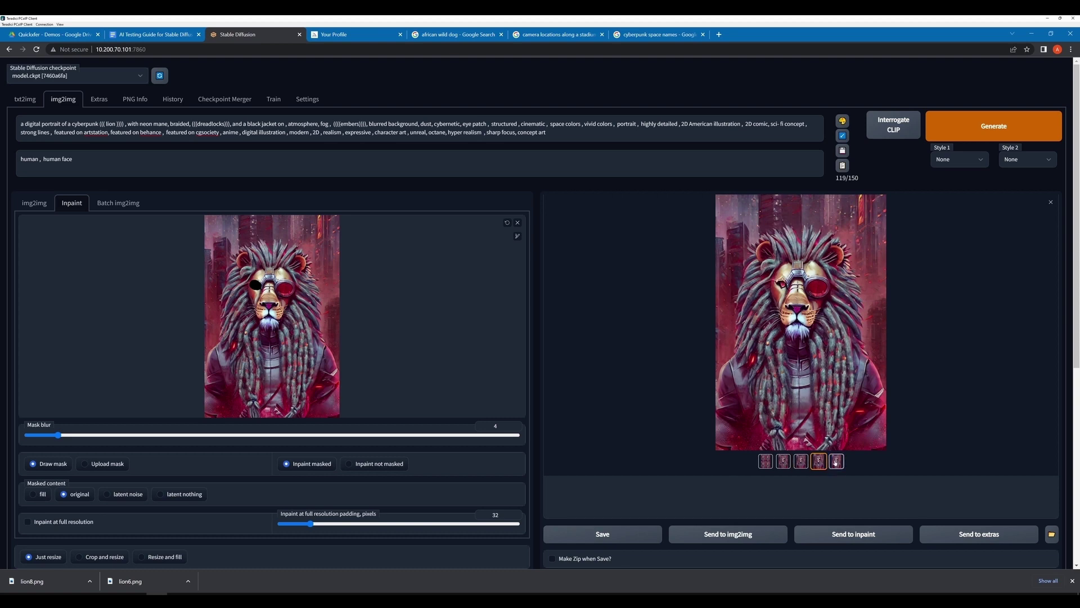
Check the inpainted eye at full size, generate again with the same mask and compare the results.
click(785, 336)
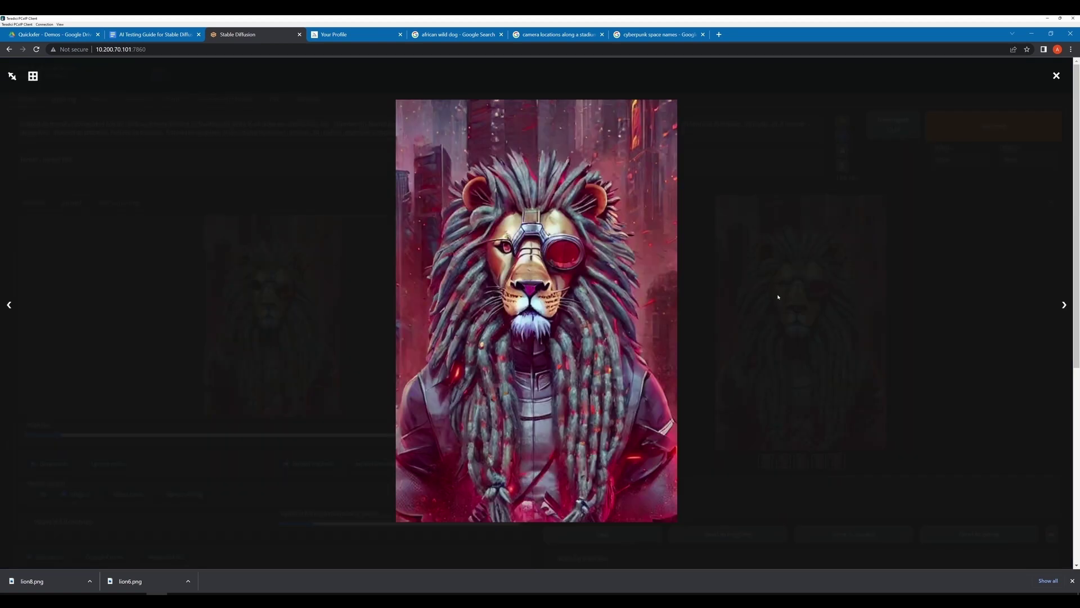
click(8, 306)
click(285, 356)
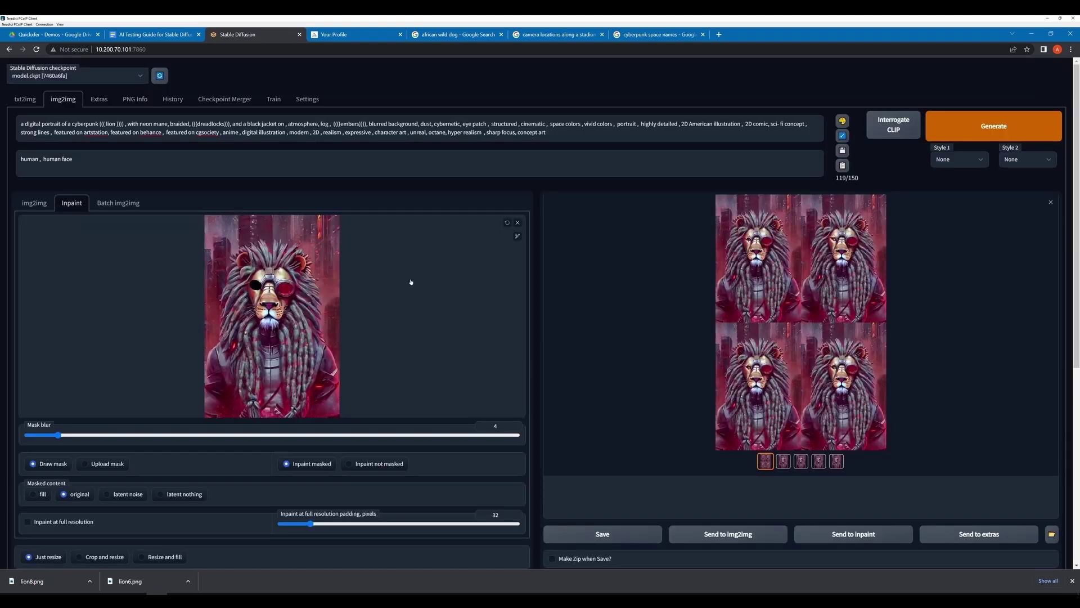
click(977, 135)
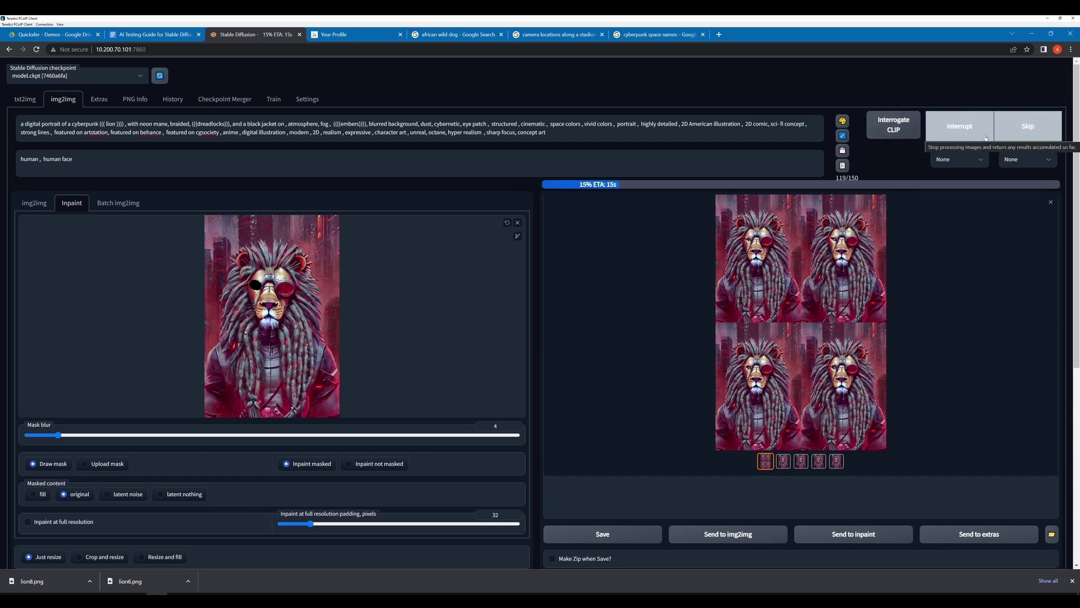
click(801, 292)
click(787, 360)
click(801, 462)
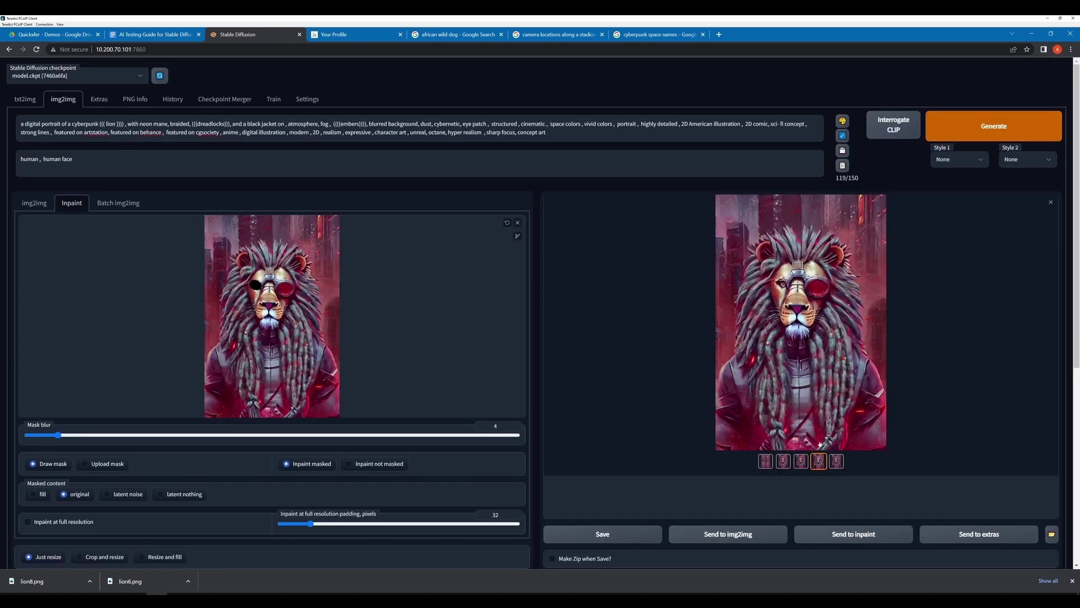
Replace the Inpaint image with the second variation, mask the uncovered eye again and generate.
click(517, 222)
click(518, 222)
click(641, 404)
click(854, 534)
key(ctrl+Return)
click(802, 462)
click(518, 222)
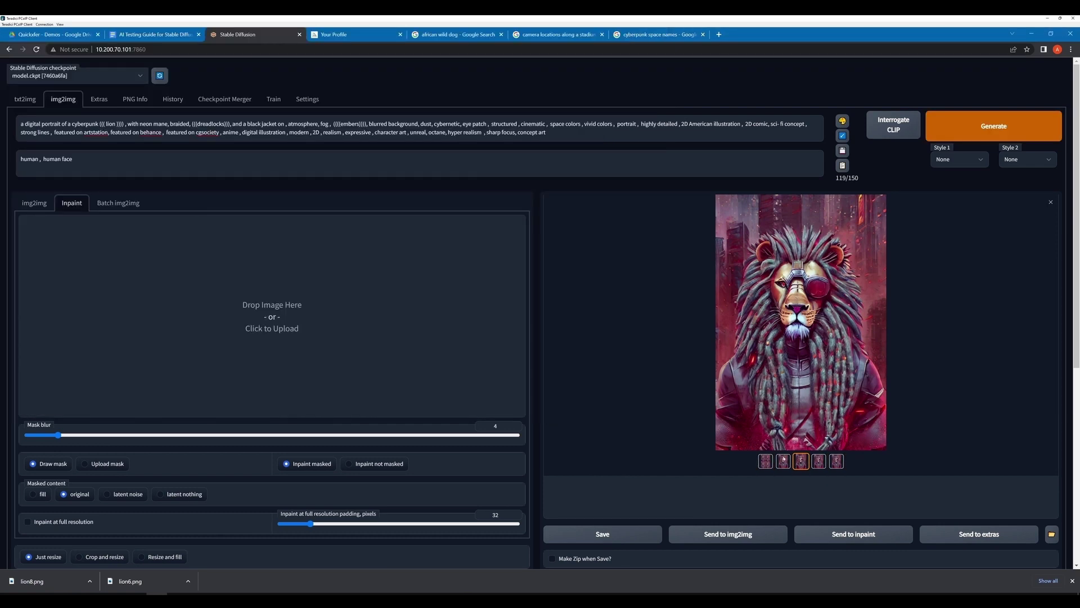
drag(812, 432, 273, 315)
click(994, 126)
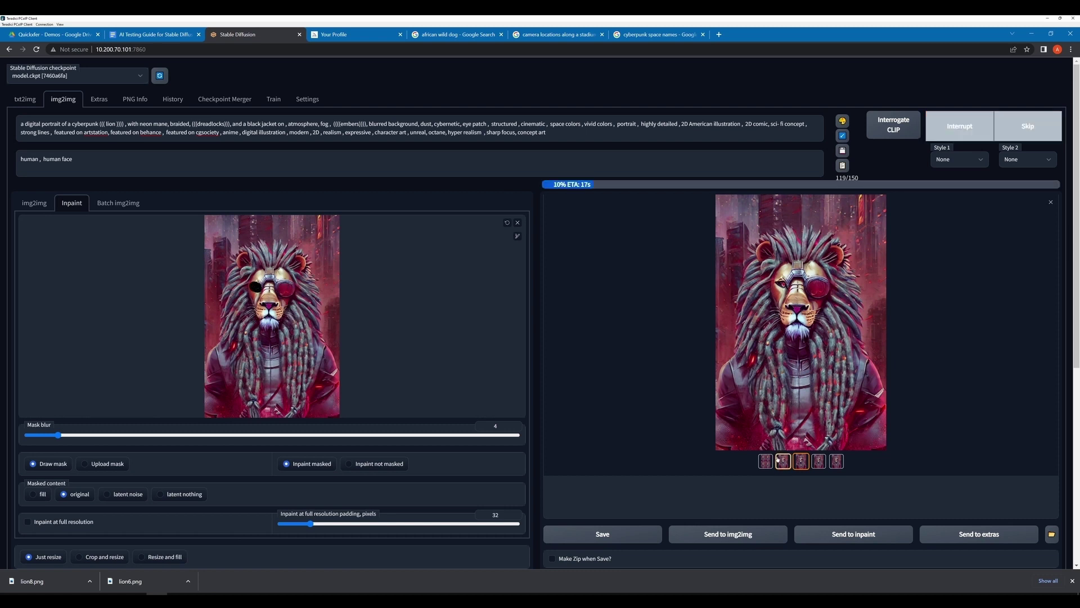
Load the preferred eye result into Inpaint, mask both of the lion's ears and generate.
click(820, 461)
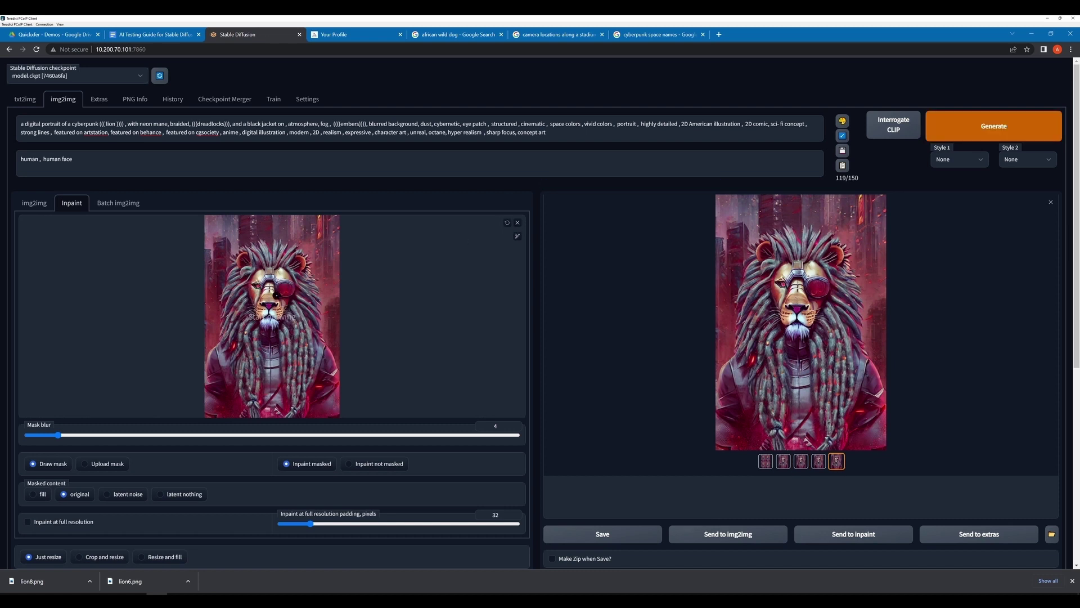
click(994, 126)
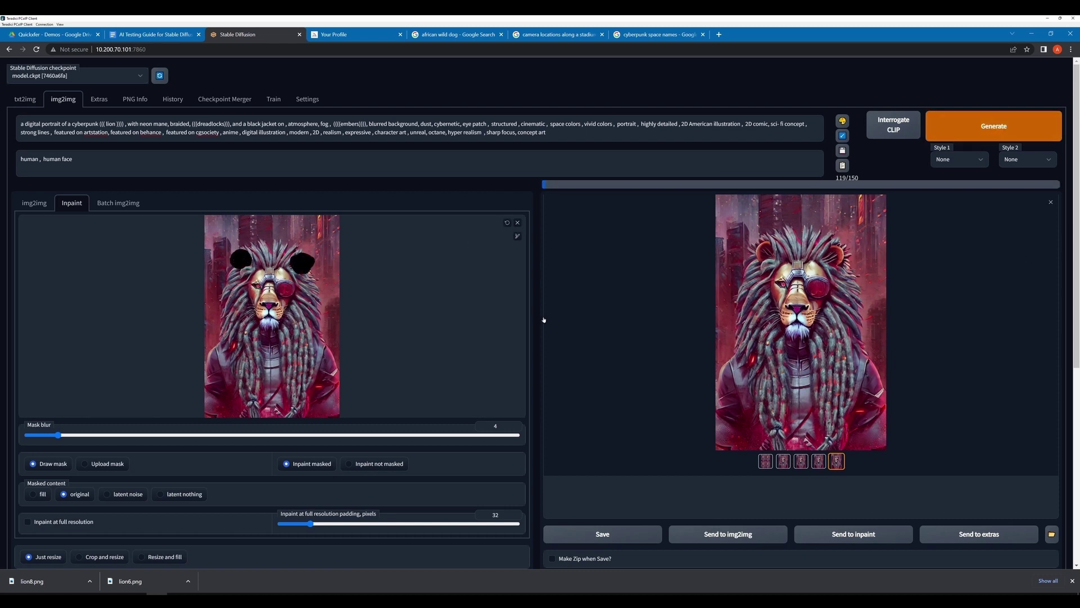
Compare the ear variations, refine the mask over both ears and generate another batch.
click(786, 461)
click(804, 462)
click(840, 463)
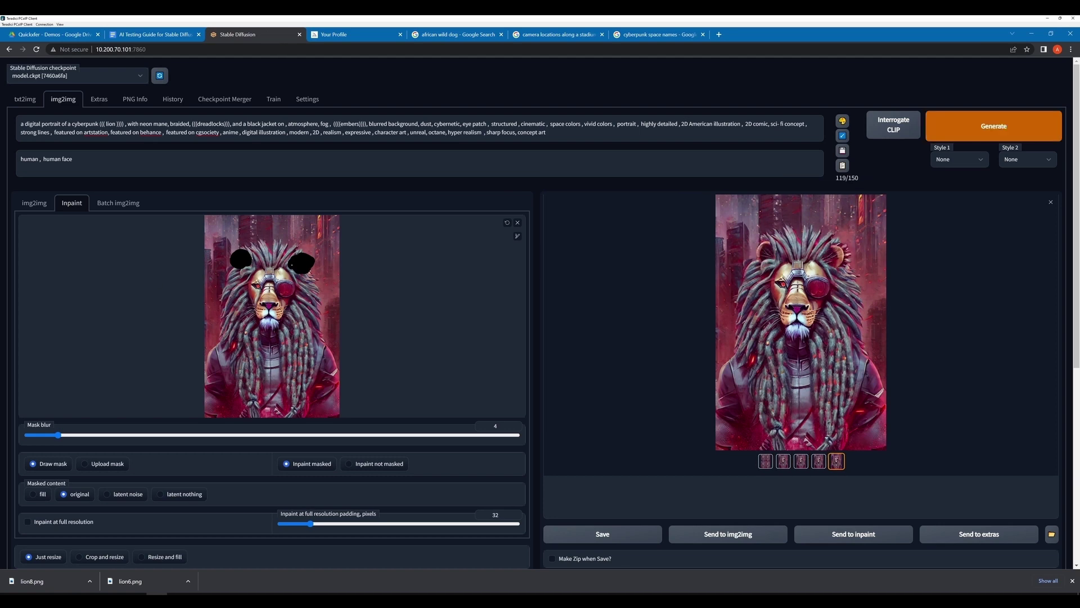
click(994, 126)
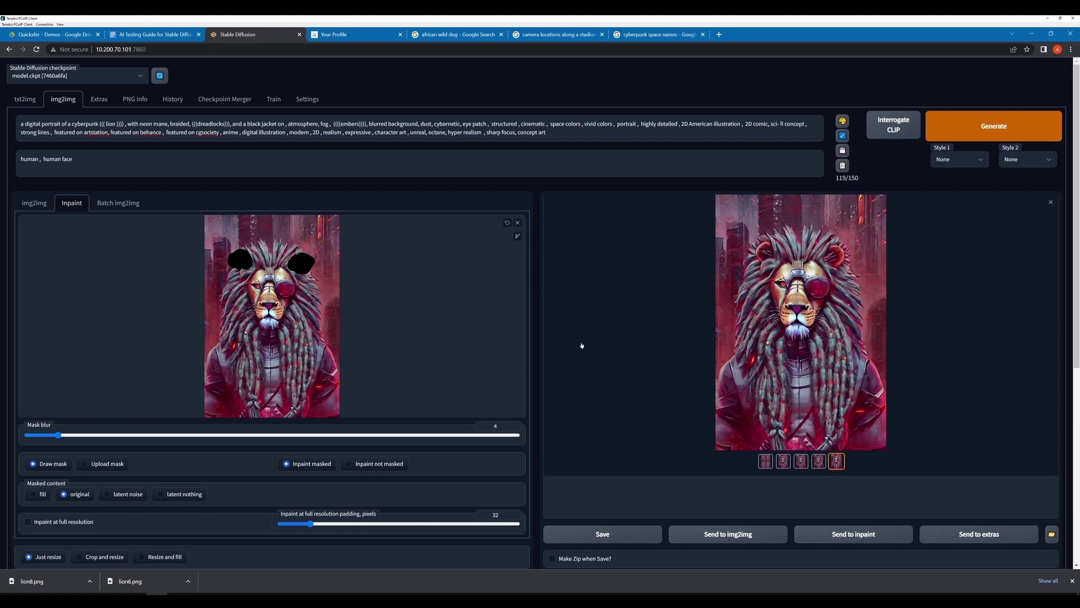
Replace the prompt with "lion ears" and generate a new batch for the masked ears.
drag(554, 133, 1, 116)
text(lion ears)
key(ctrl+Return)
click(786, 462)
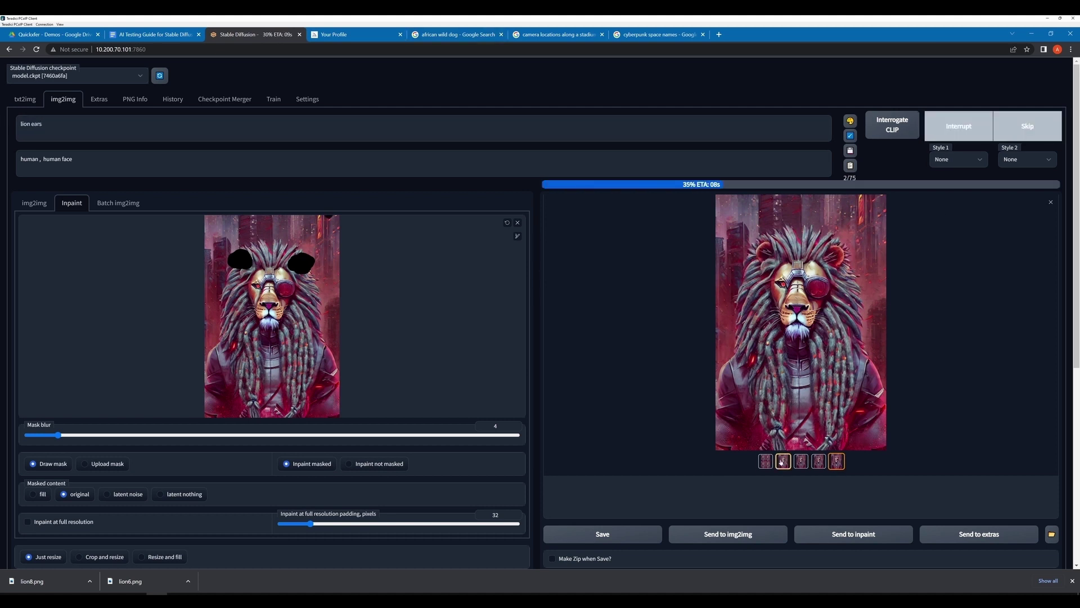
Generate several more "lion ears" batches for the masked ears and compare the variations.
click(795, 463)
key(ctrl+Return)
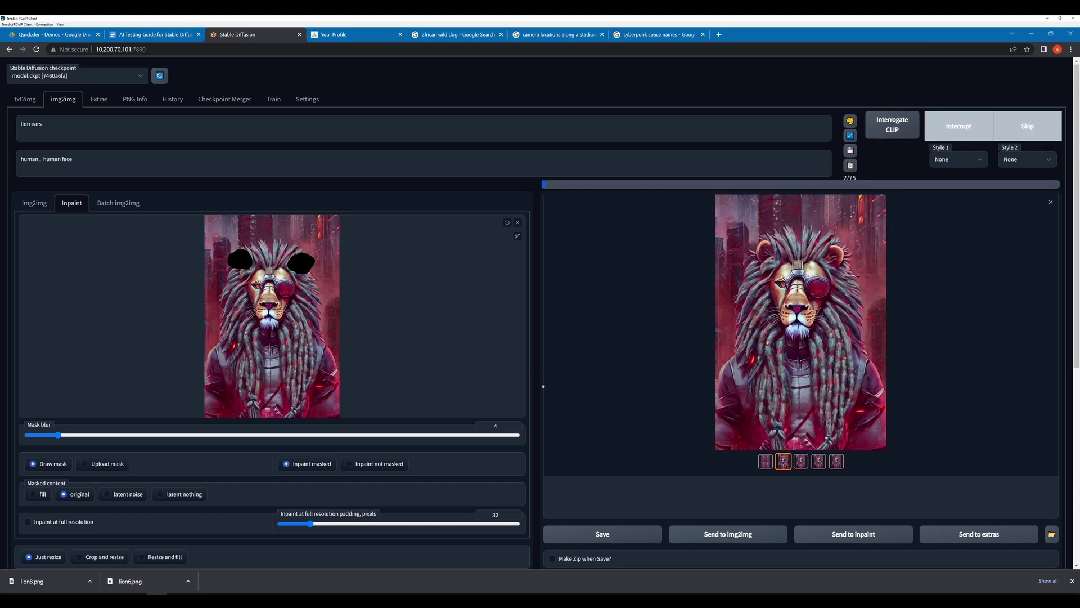
key(ctrl+Return)
click(820, 461)
key(ctrl+Return)
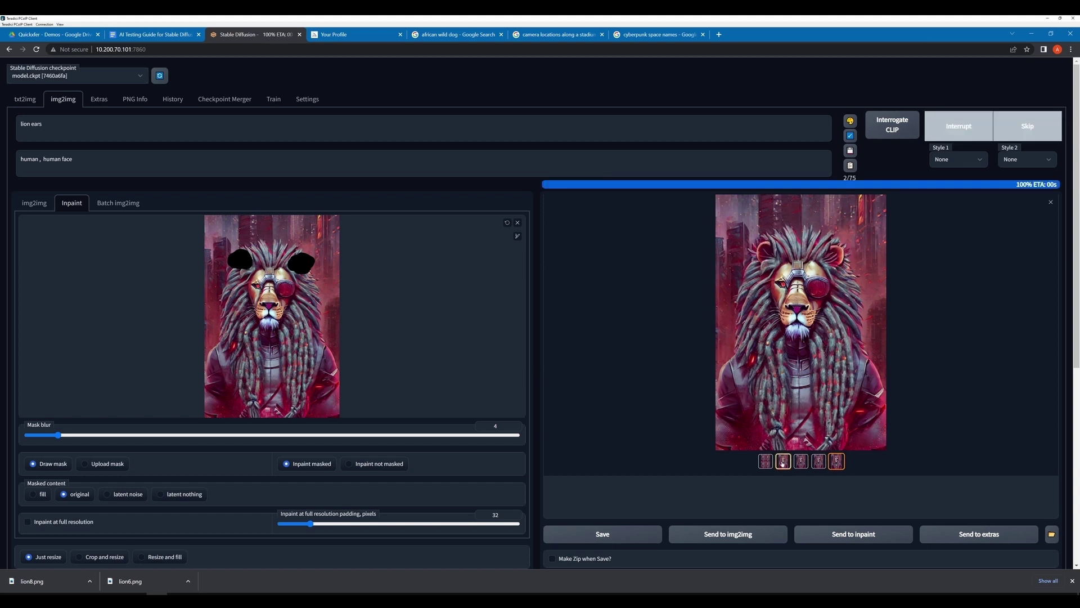
click(991, 136)
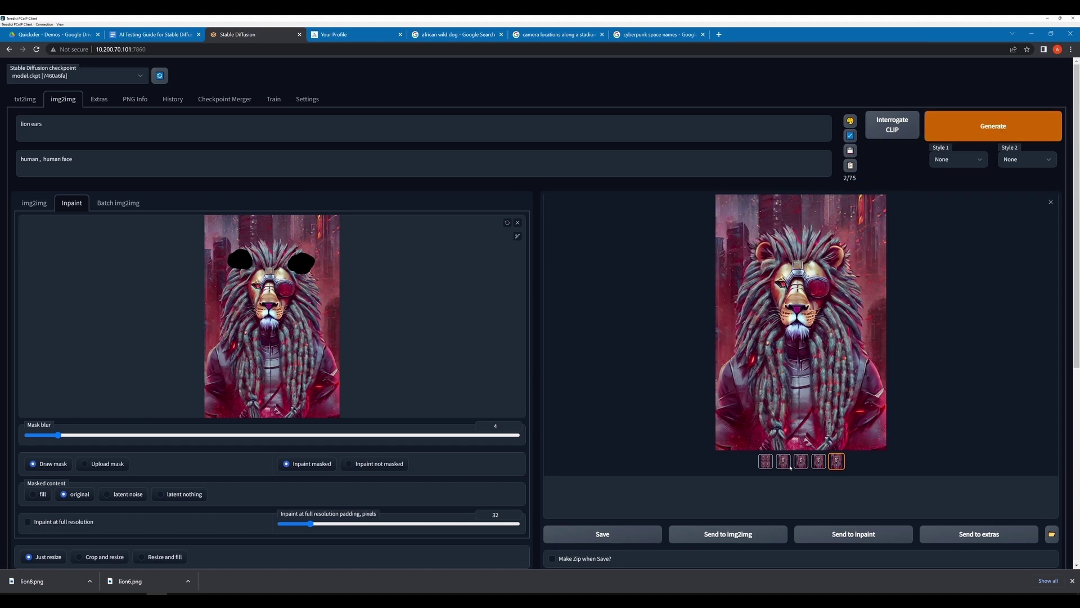
click(991, 137)
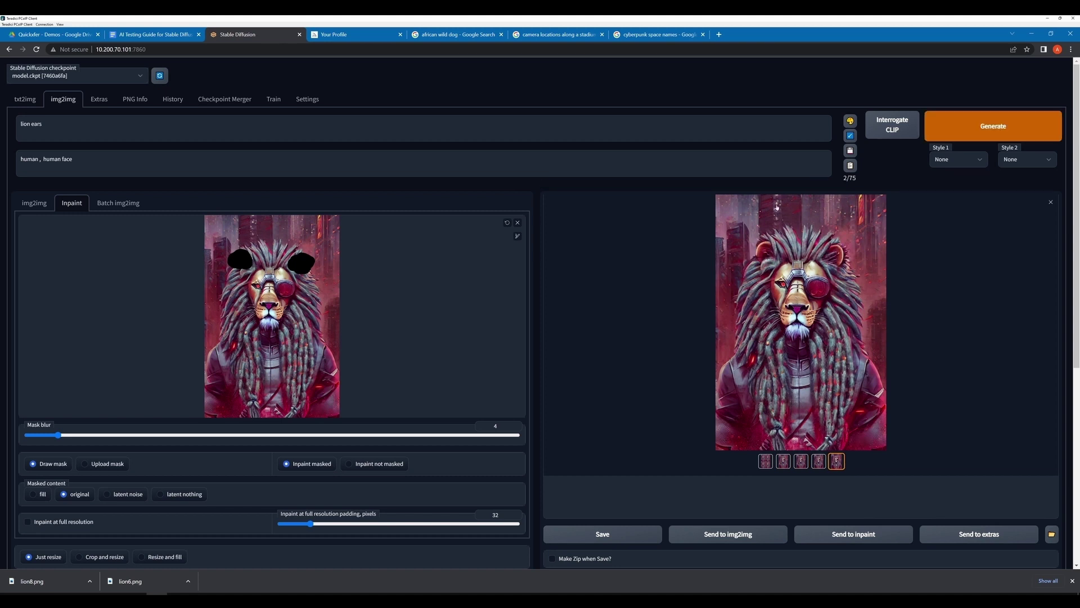
click(817, 462)
key(ctrl+Return)
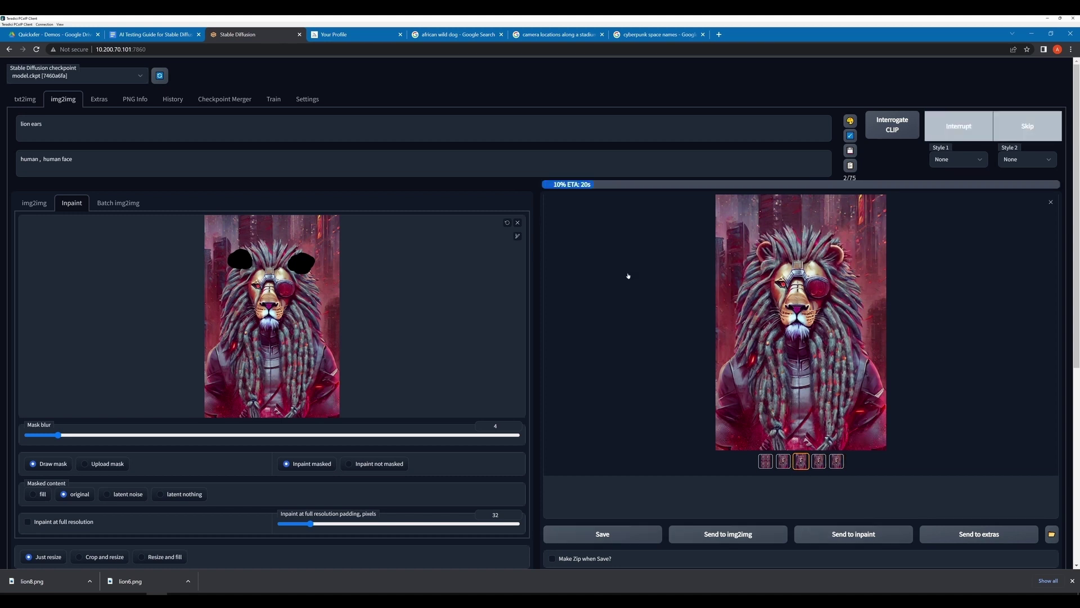
Change the prompt to "fuzzy lion ears" and generate new batches for the masked ears.
text(fuzzy)
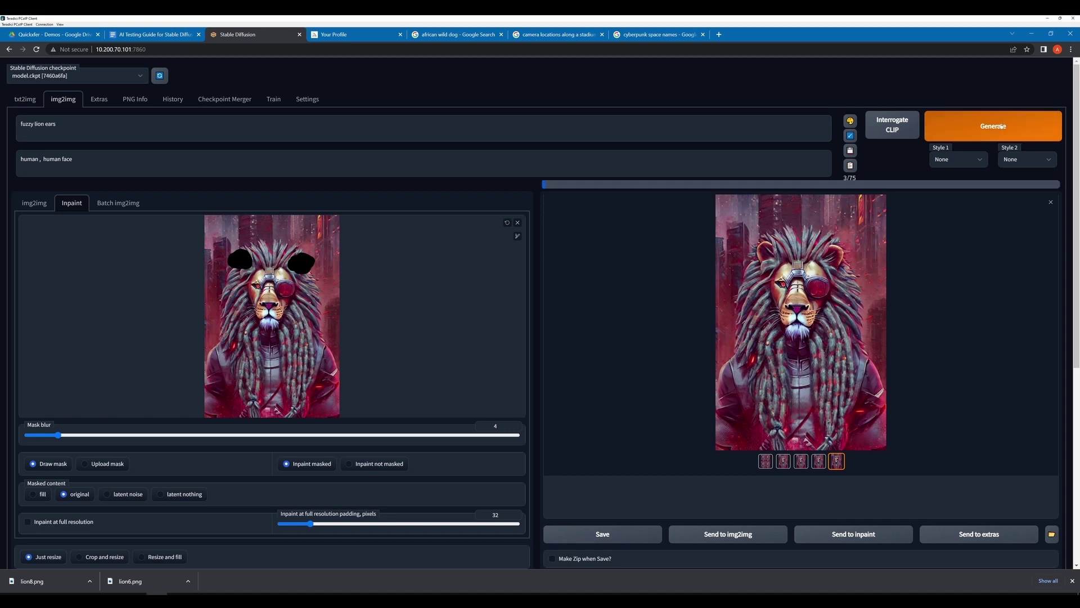
click(1001, 126)
click(1001, 126)
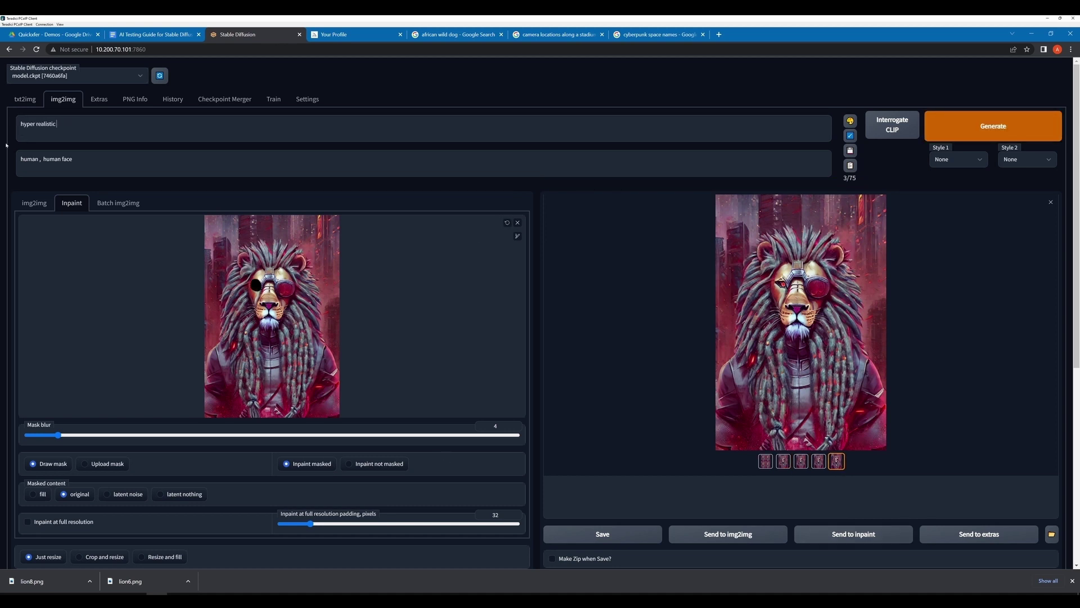
Mask the lion's uncovered eye, set the prompt to "hyper realistic lion eye", and generate and compare variations.
click(993, 126)
click(801, 462)
click(837, 462)
click(992, 126)
scroll(244, 504, down, 2)
scroll(590, 319, up, 2)
click(832, 460)
Check the sampling, CFG scale and denoising settings and generate another batch for the masked eye.
scroll(832, 460, down, 7)
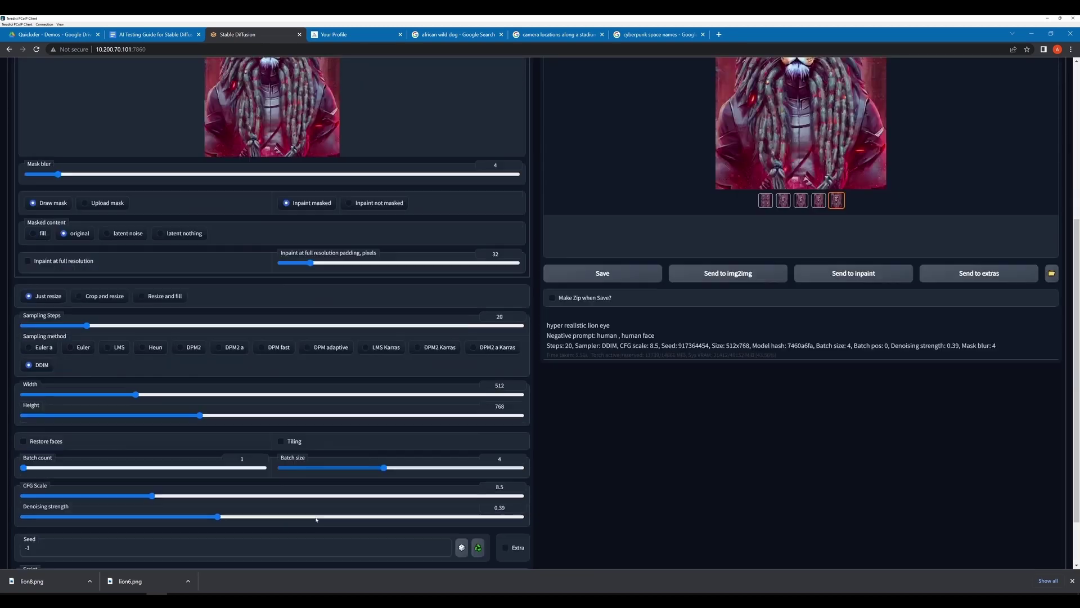
scroll(956, 225, up, 6)
click(1004, 94)
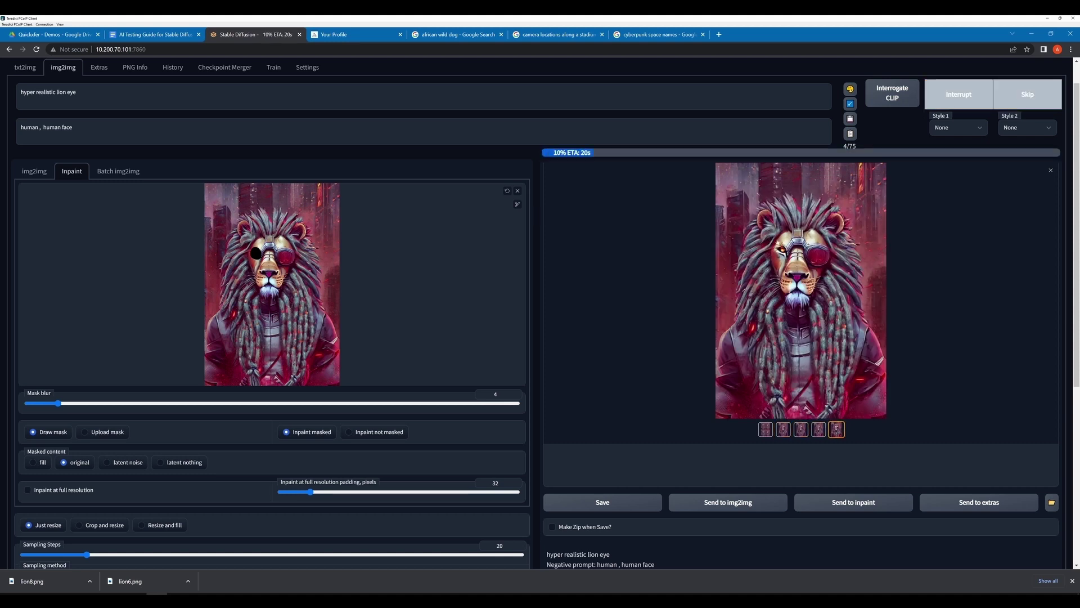
click(799, 430)
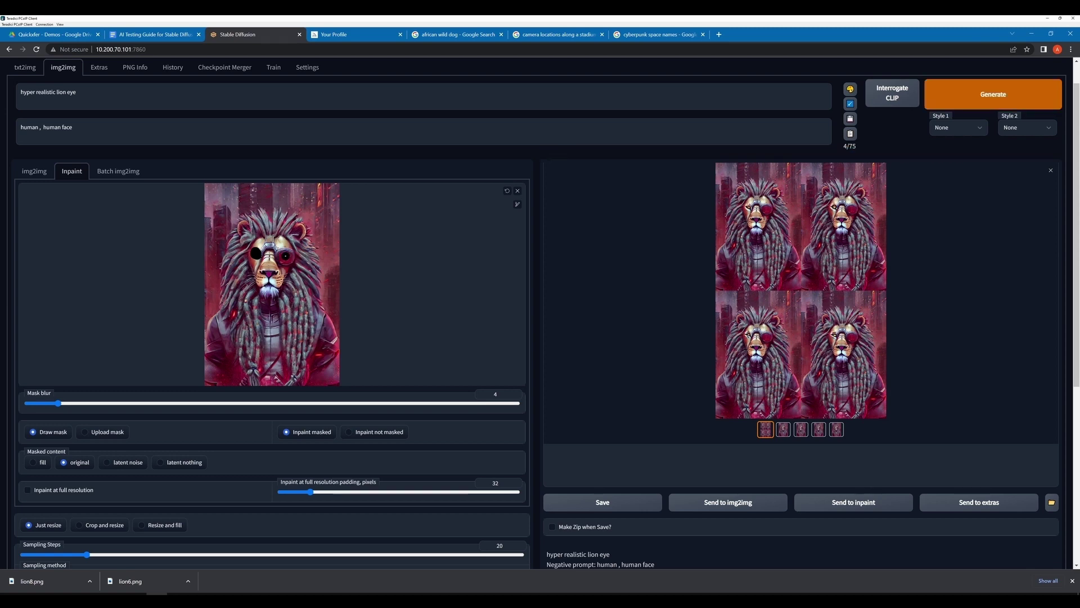
Enlarge the new eye variations and go through them one by one.
click(800, 289)
click(1064, 305)
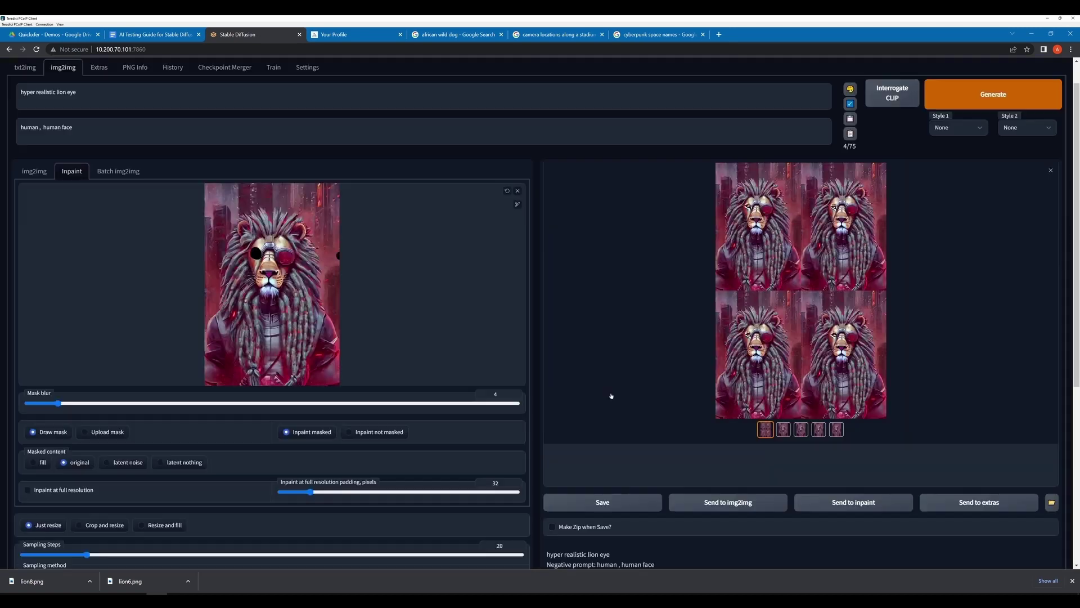
click(800, 289)
click(1062, 305)
click(1062, 305)
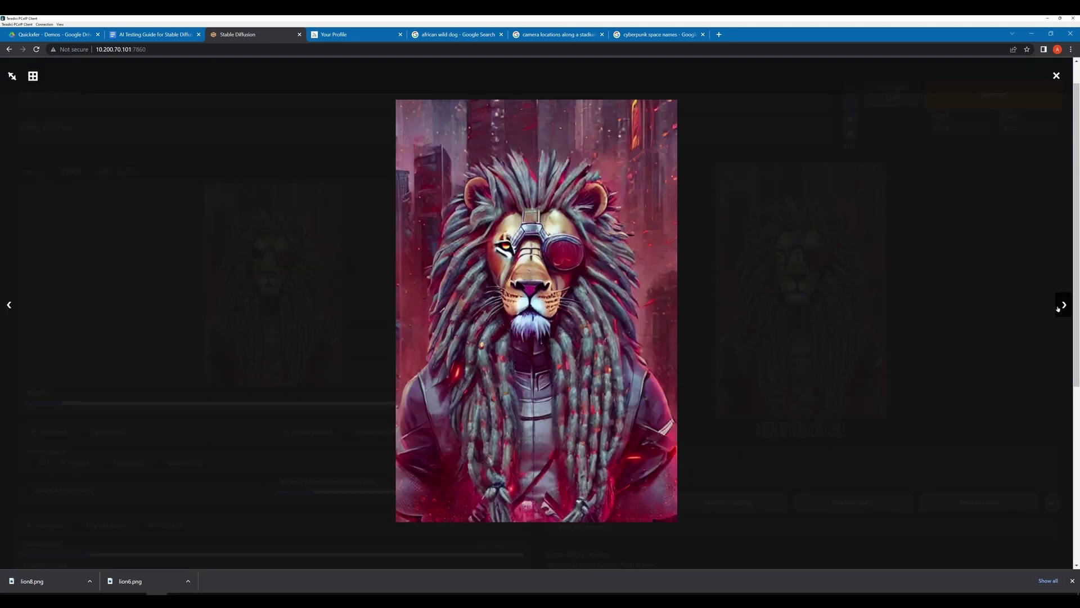
click(1063, 305)
click(1062, 305)
click(1055, 76)
Generate further "hyper realistic lion eye" batches and inspect the eye in the individual results.
scroll(289, 509, down, 5)
scroll(392, 429, up, 5)
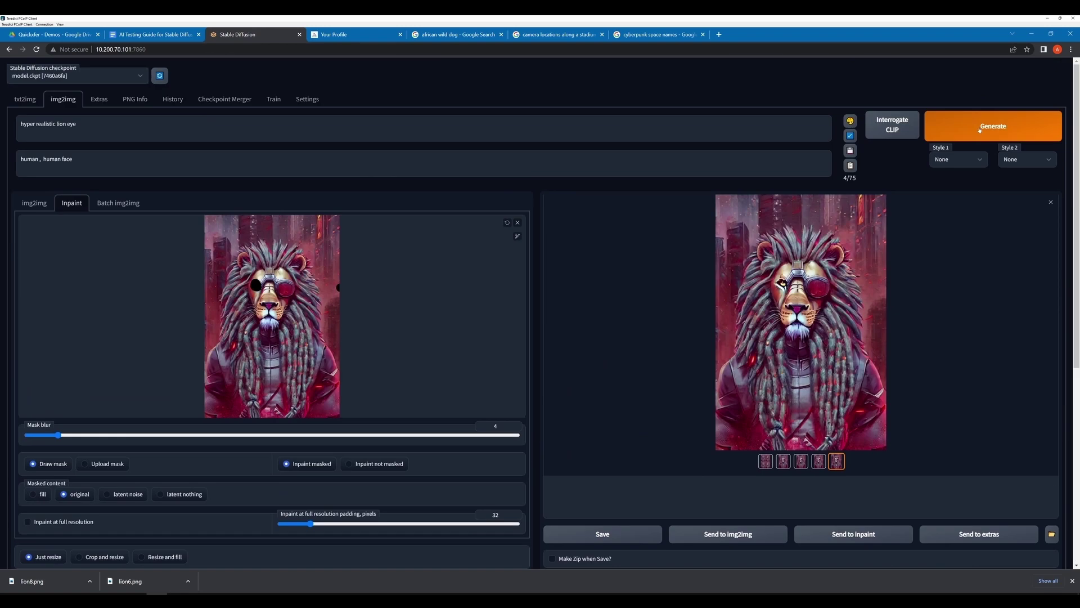
click(993, 126)
click(810, 462)
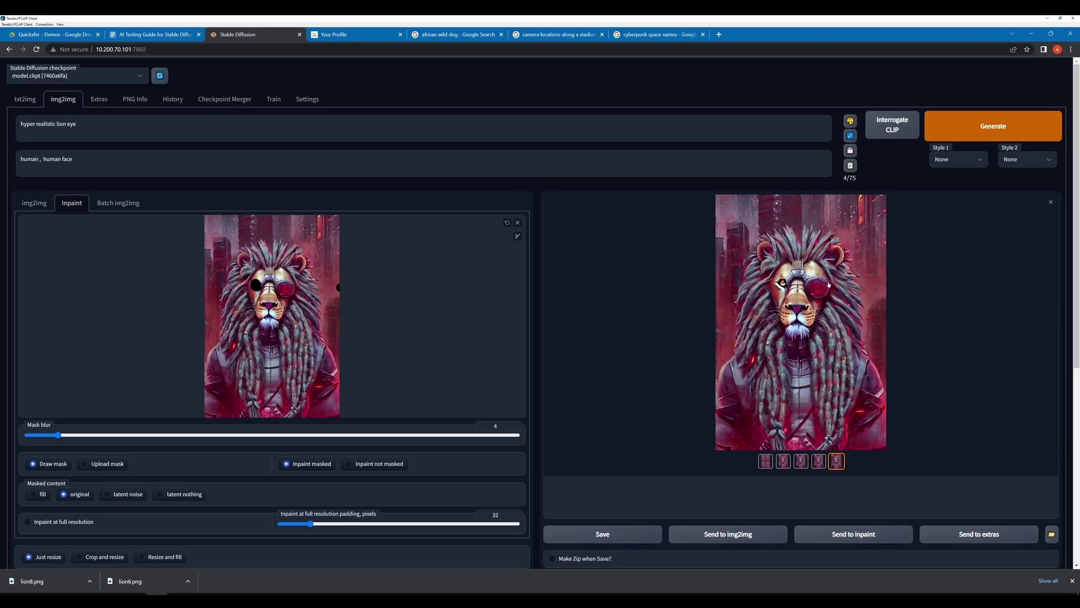
click(829, 284)
click(1054, 74)
click(983, 129)
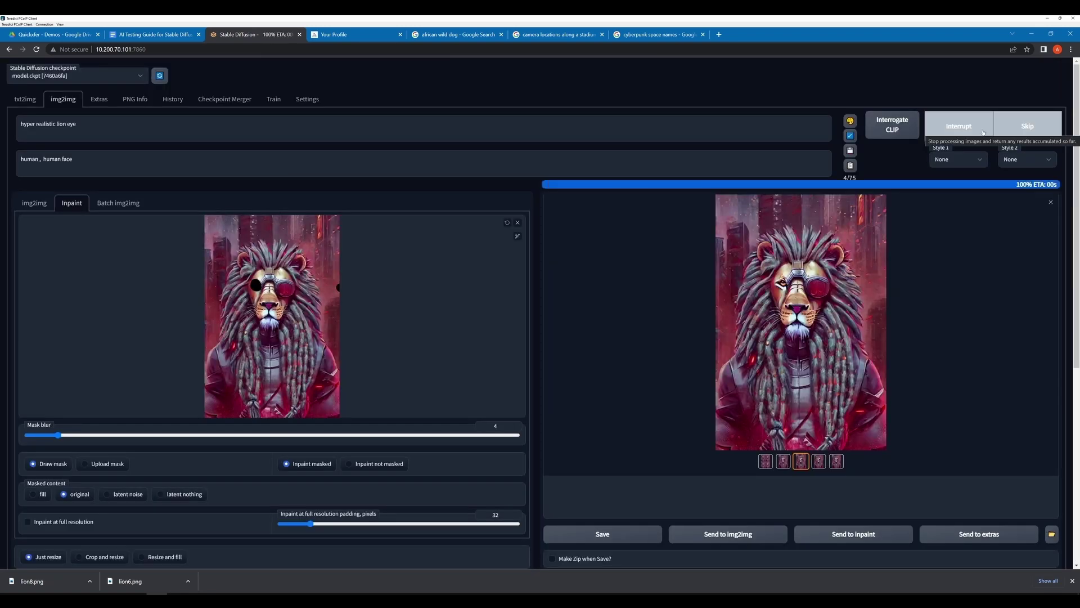
click(827, 287)
click(439, 293)
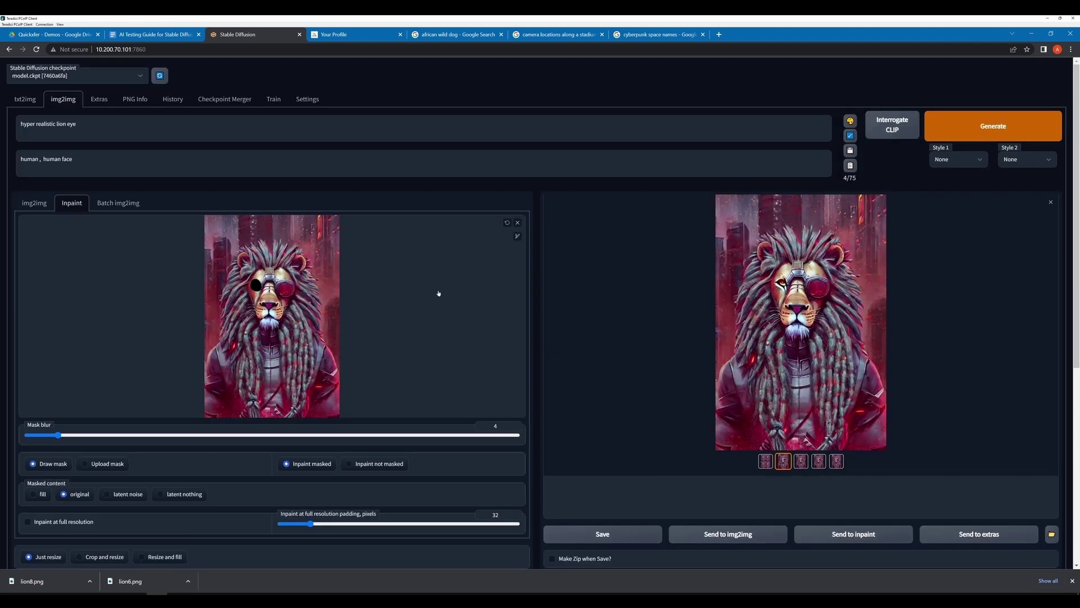
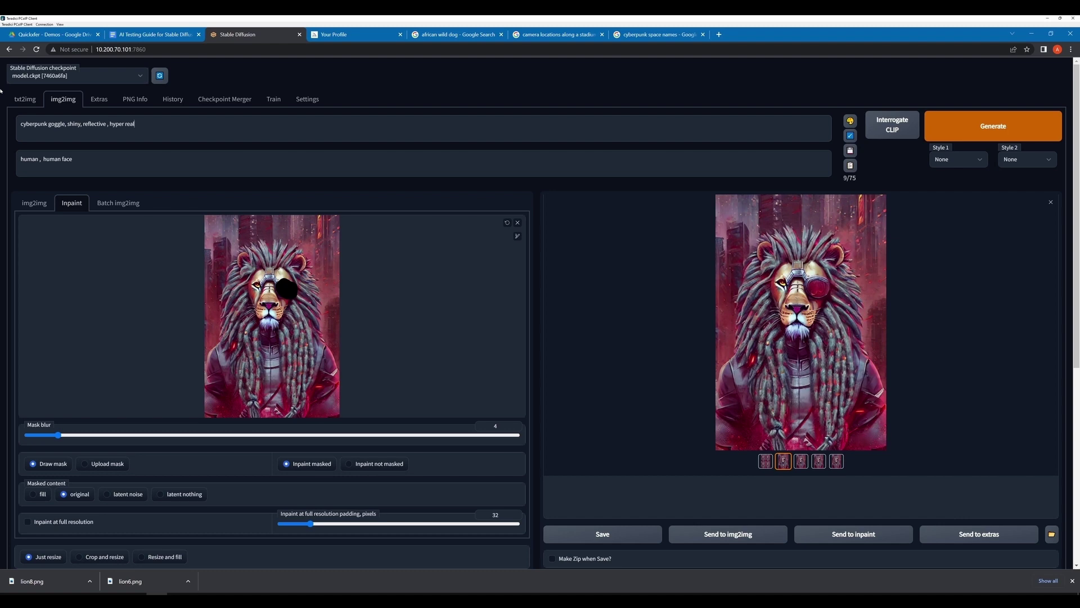
Load the chosen eye result into Inpaint, mask the goggle, and generate batches with the prompt "cyberpunk goggle, shiny, reflective , hyper real".
click(982, 138)
click(837, 462)
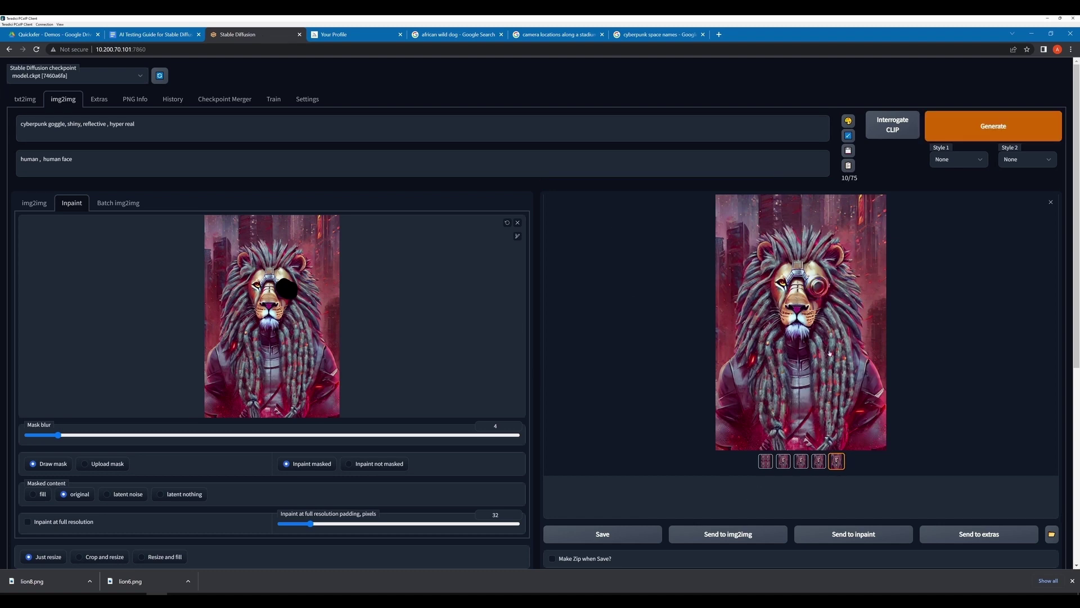
click(821, 462)
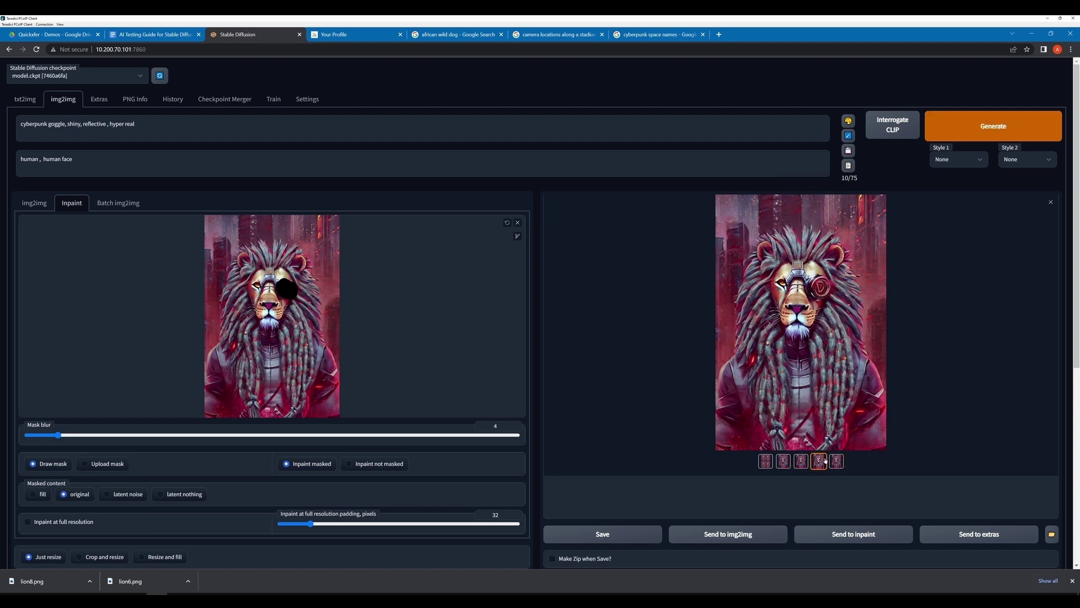
click(819, 279)
click(819, 279)
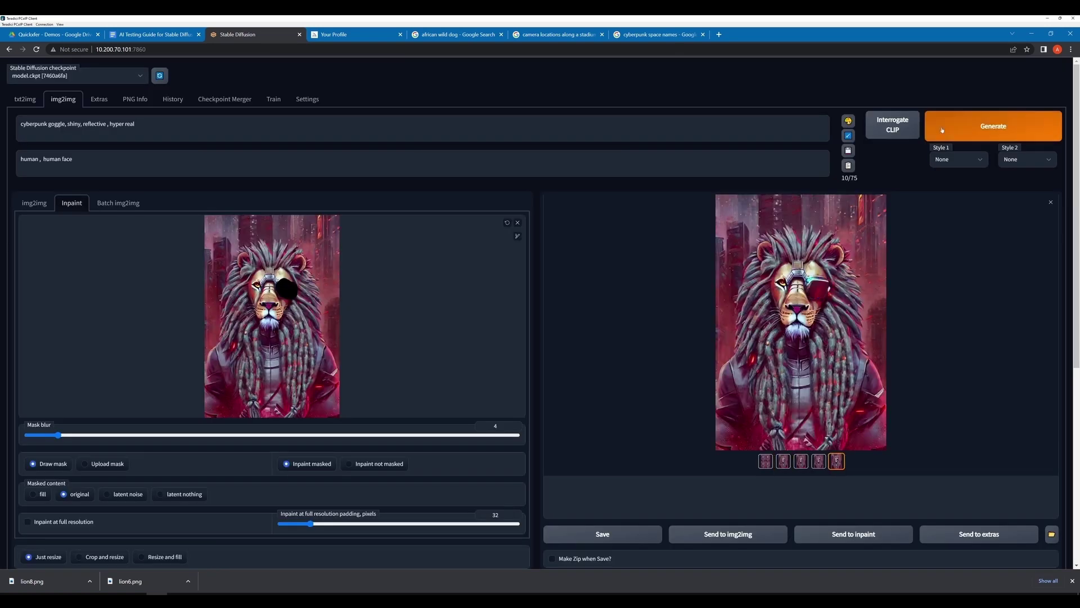
click(822, 461)
click(989, 128)
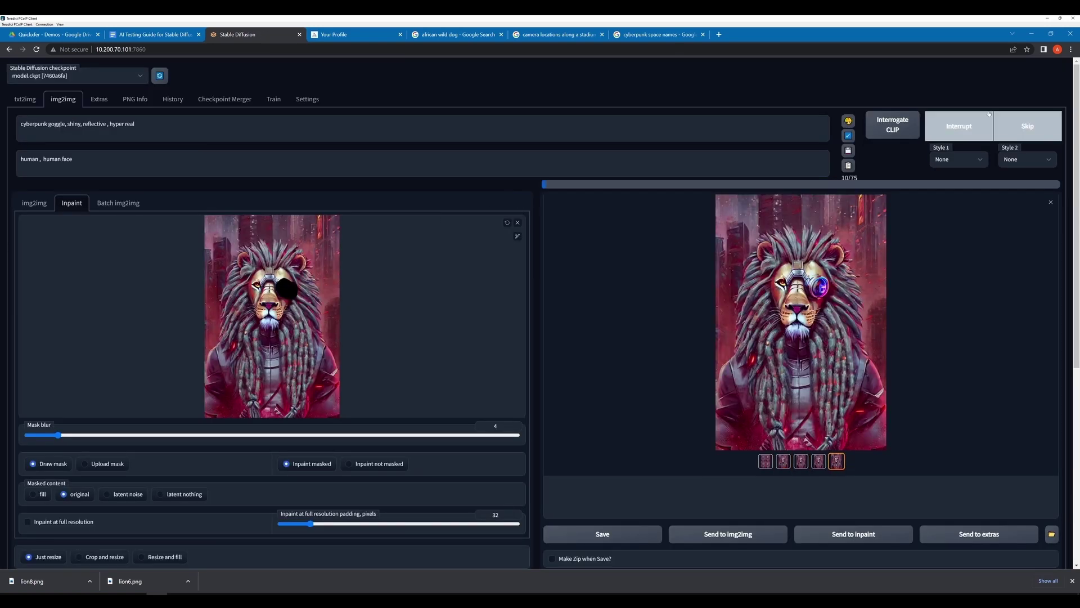
click(989, 129)
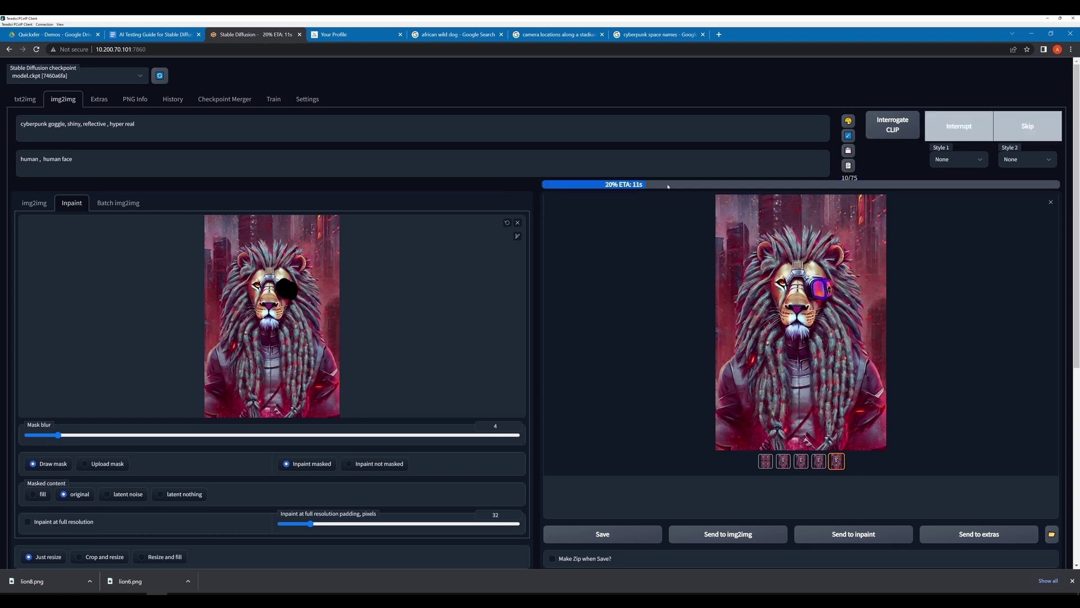
Compare the goggle variations, check the generation settings and generate more batches for the masked goggle.
click(820, 461)
click(795, 293)
scroll(795, 292, down, 3)
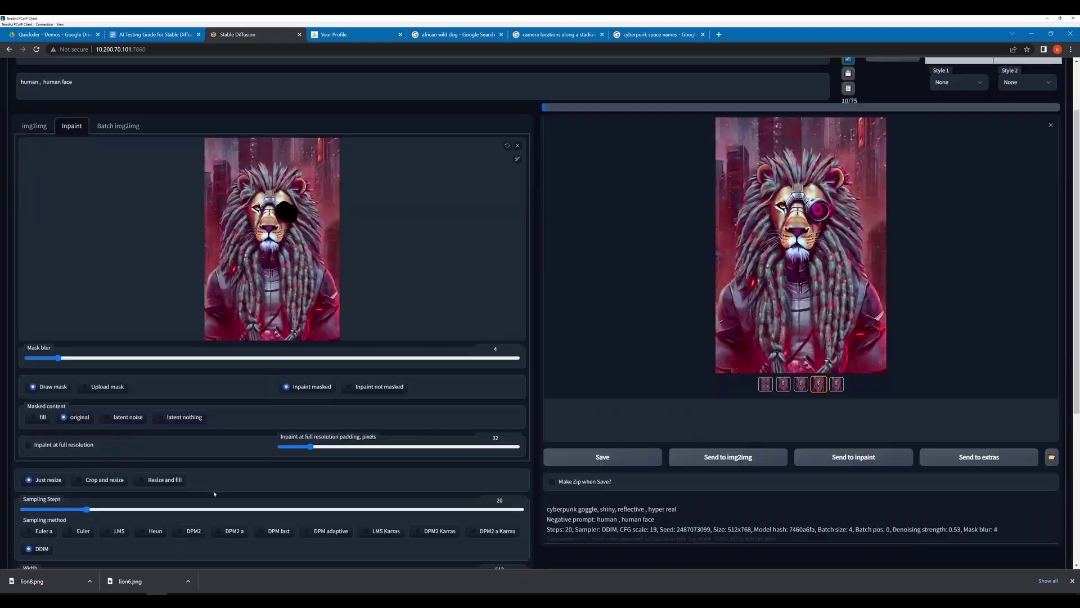
scroll(824, 466, up, 3)
scroll(825, 465, down, 5)
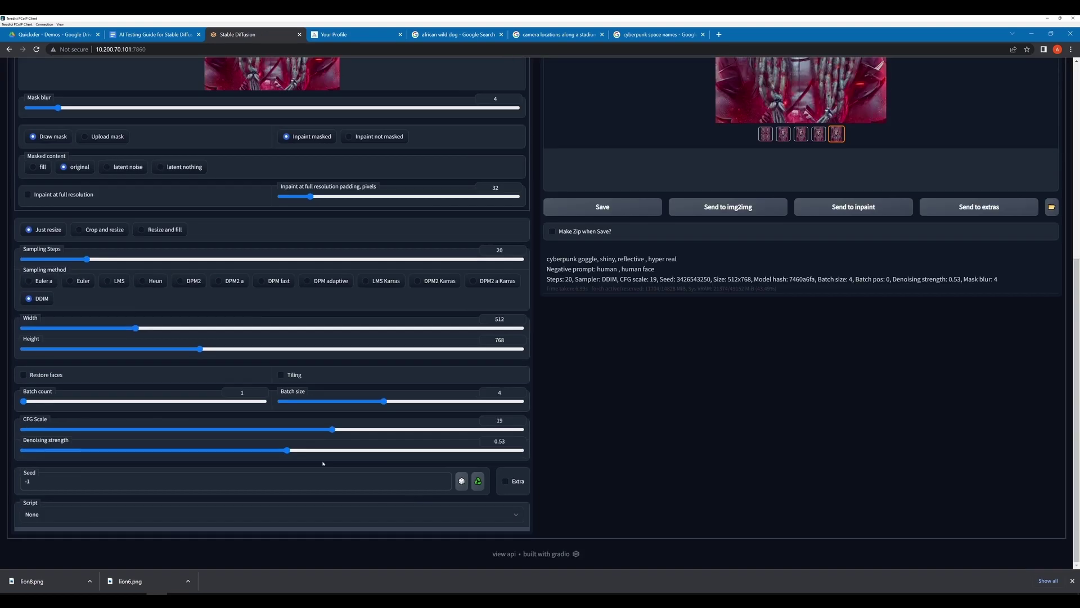
scroll(824, 466, up, 5)
key(ctrl+Return)
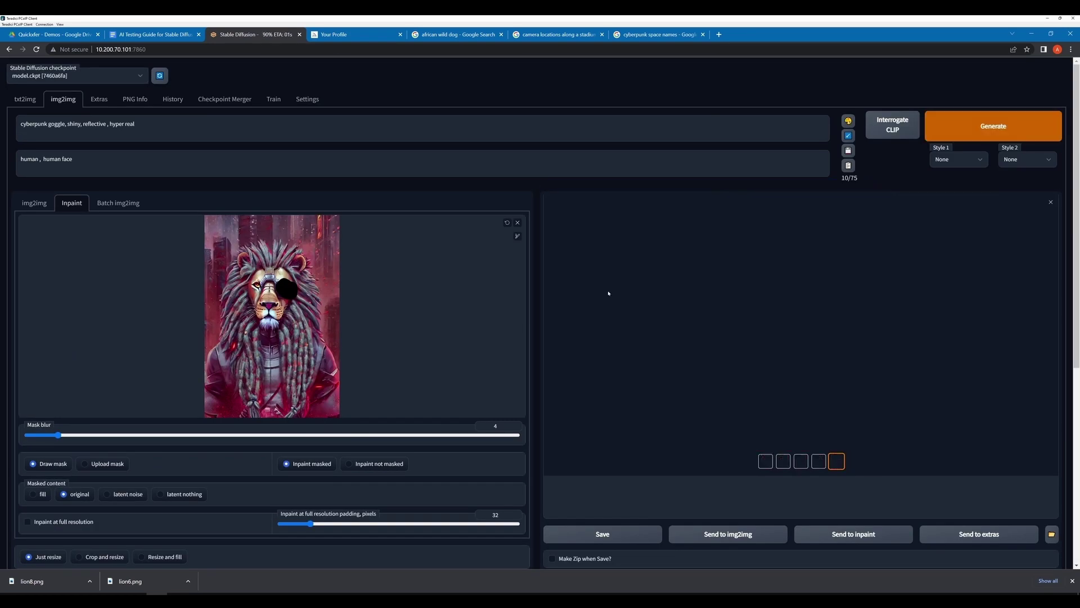
key(ctrl+Return)
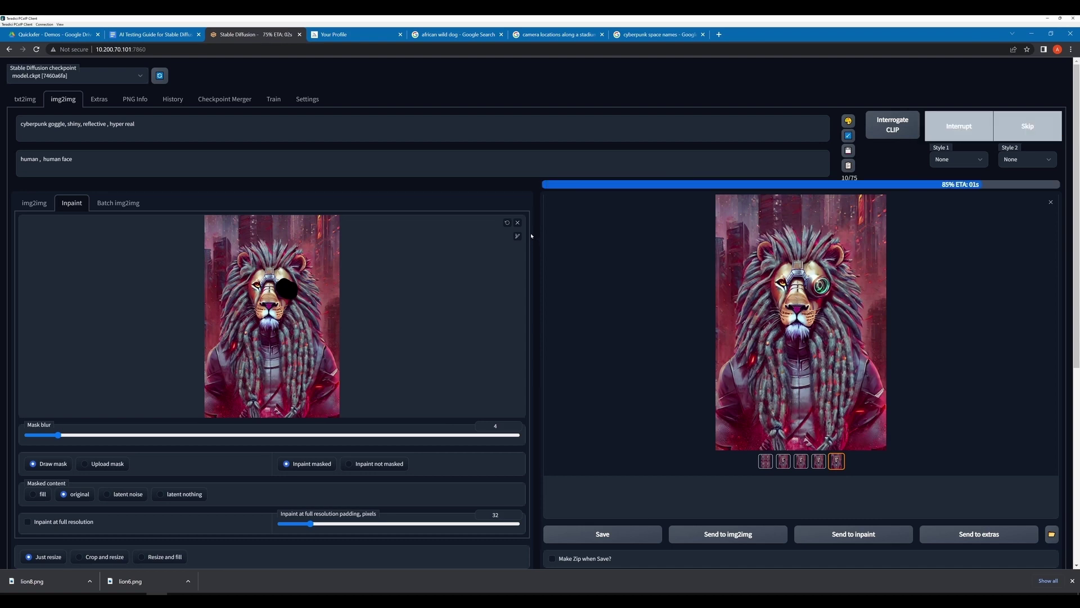
Generate another goggle batch and examine one of its variations enlarged.
scroll(672, 282, down, 5)
scroll(672, 282, up, 5)
key(ctrl+Return)
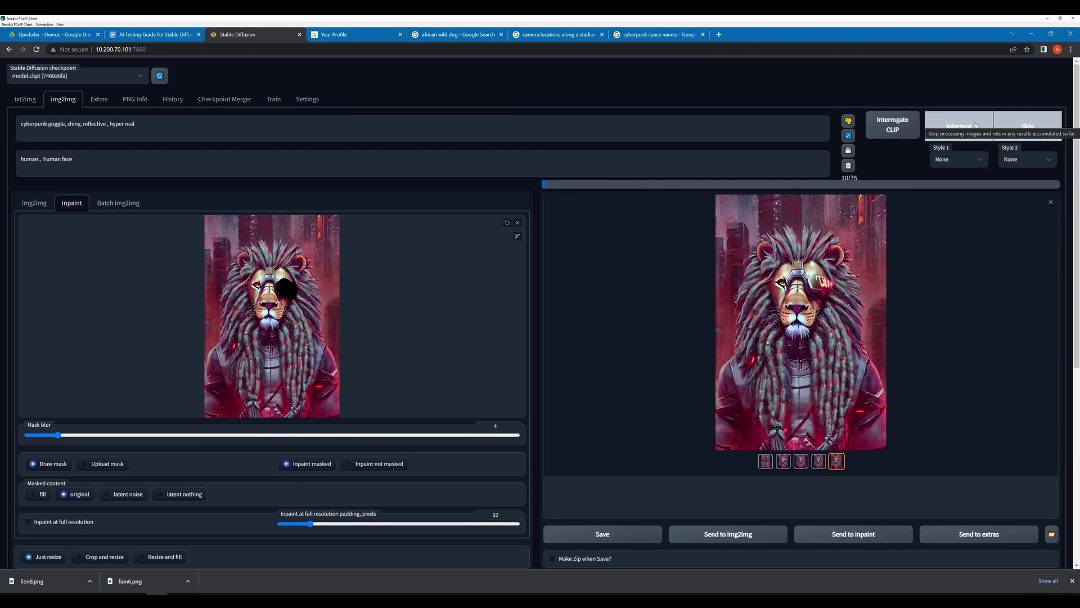
click(838, 464)
click(778, 280)
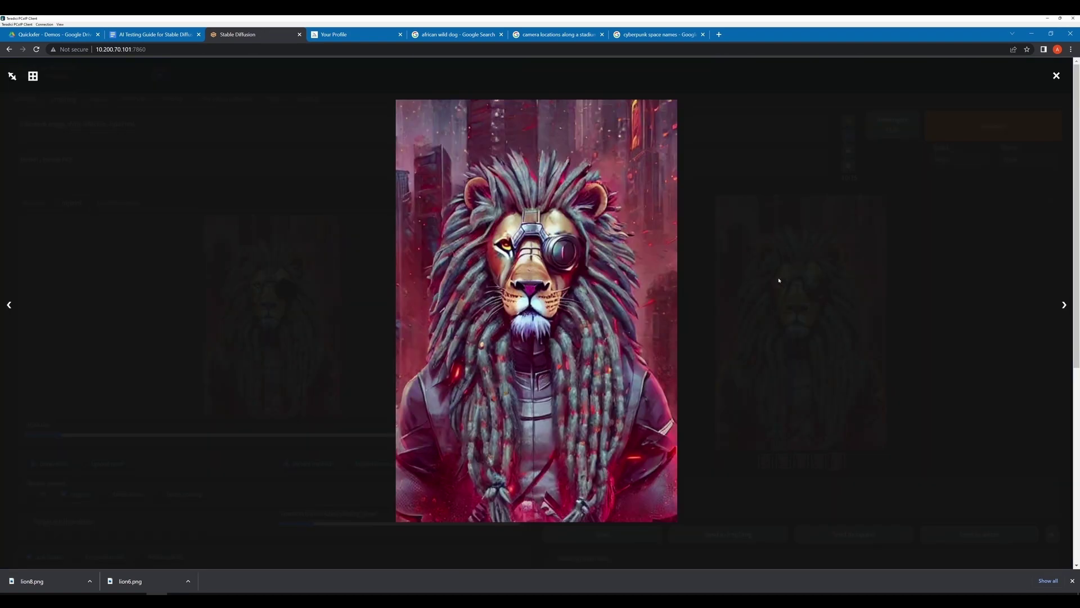
click(778, 280)
Extend the mask around the upper edge of the goggle and generate and compare new variations.
click(993, 126)
click(783, 460)
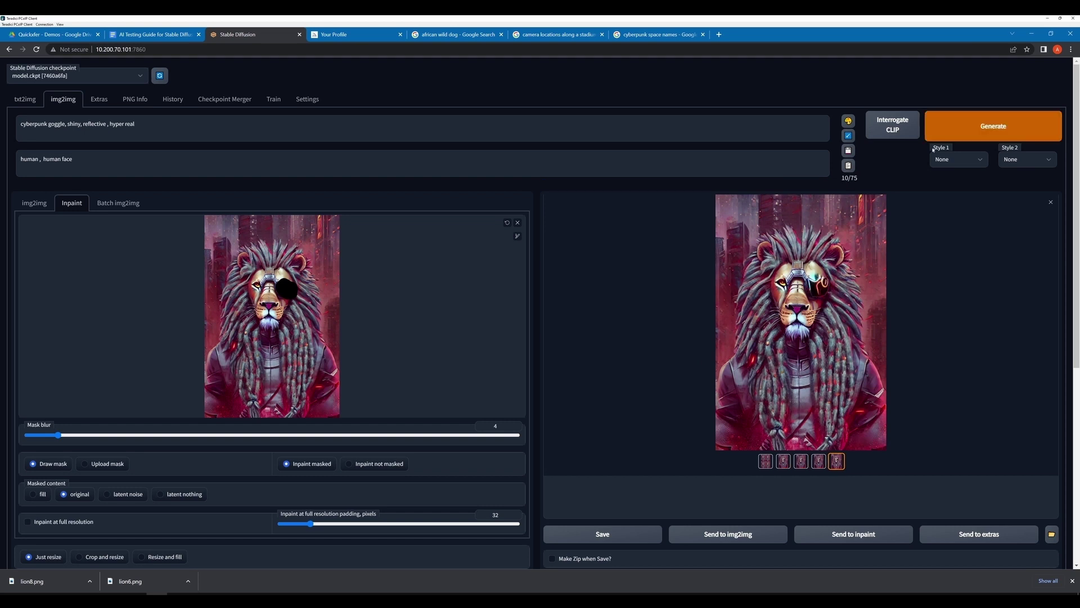
key(ctrl+Return)
click(800, 462)
key(ctrl+Return)
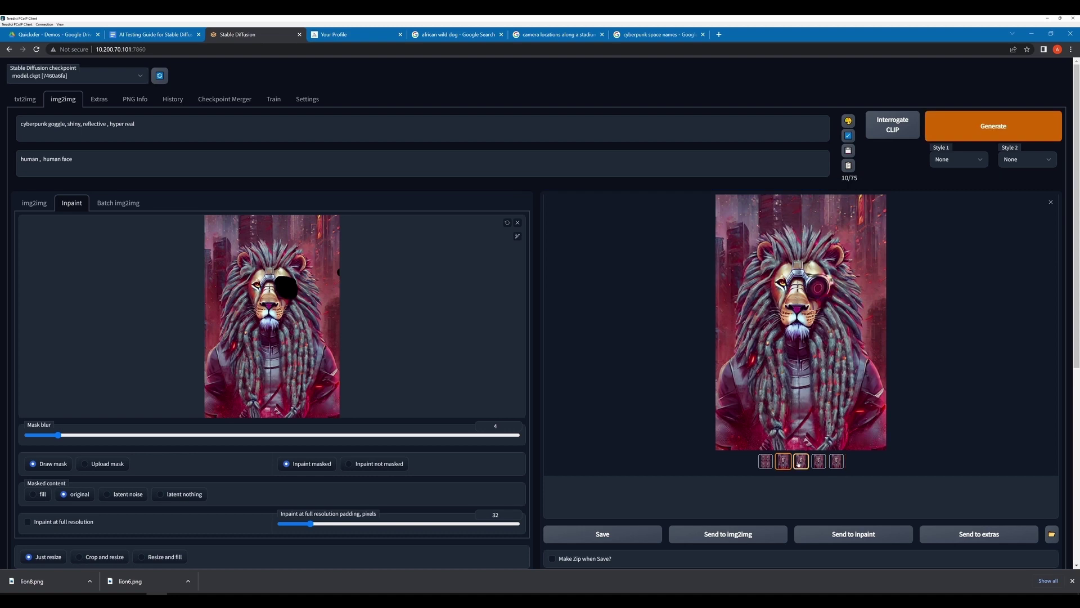
key(ctrl+Return)
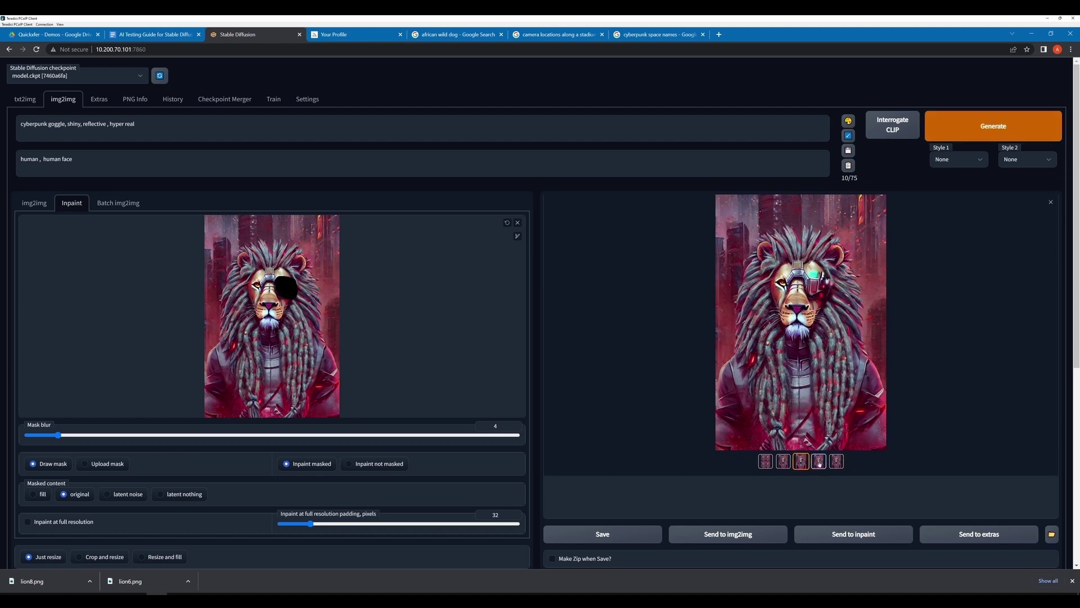
Generate repeated batches of the cyberpunk goggle with the extended mask.
click(801, 321)
click(735, 535)
key(ctrl+Return)
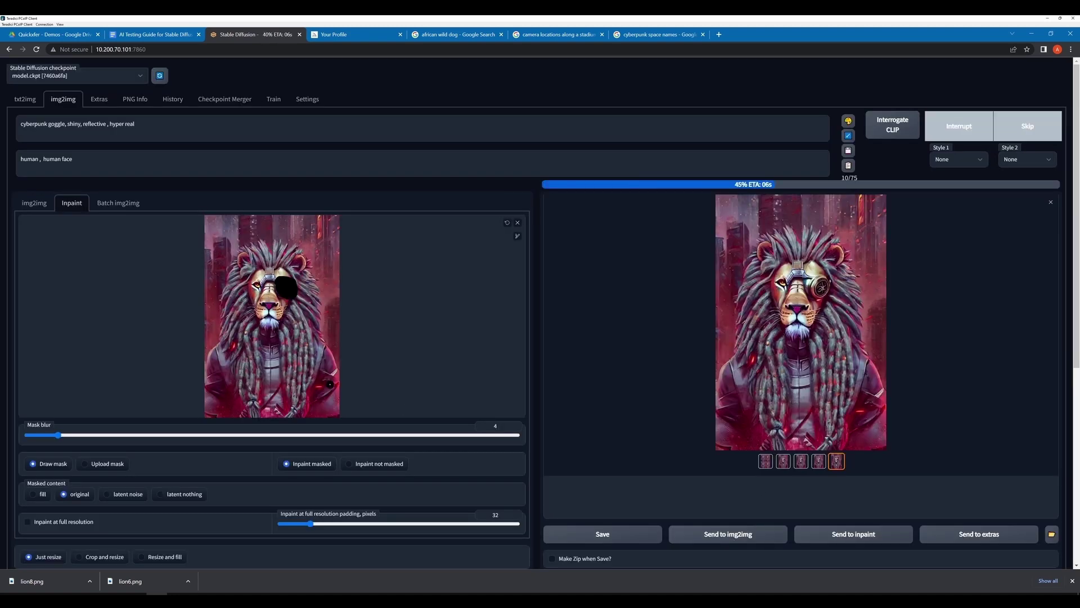
key(ctrl+Return)
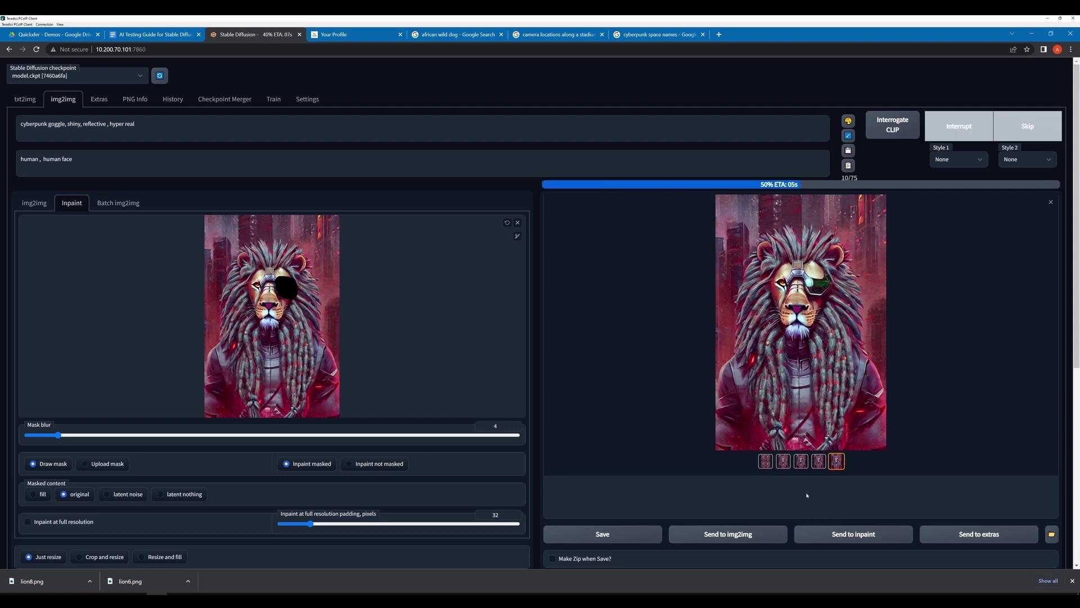
key(ctrl+Return)
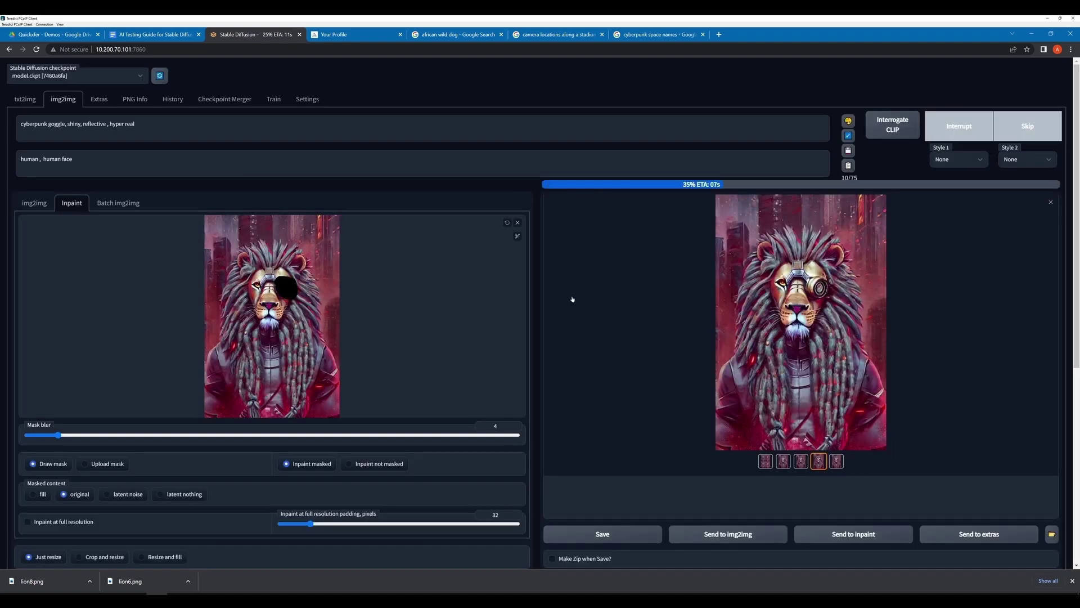
key(ctrl+Return)
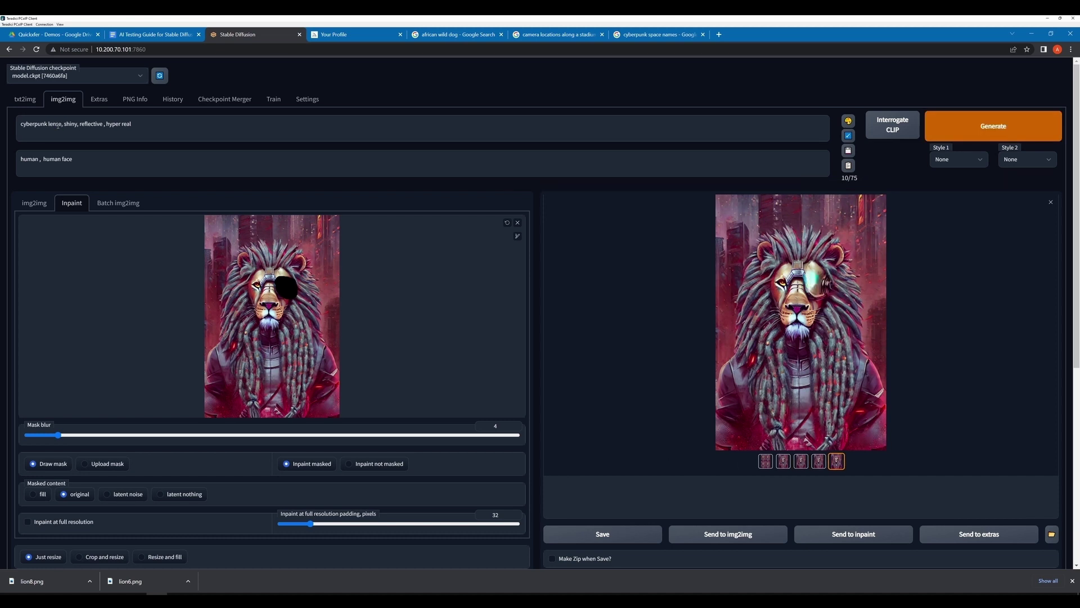
Shorten the inpainting prompt to "cyberpunk lense, hyper real" and generate several new batches for the masked eye.
key(BackSpace)
key(ctrl+Return)
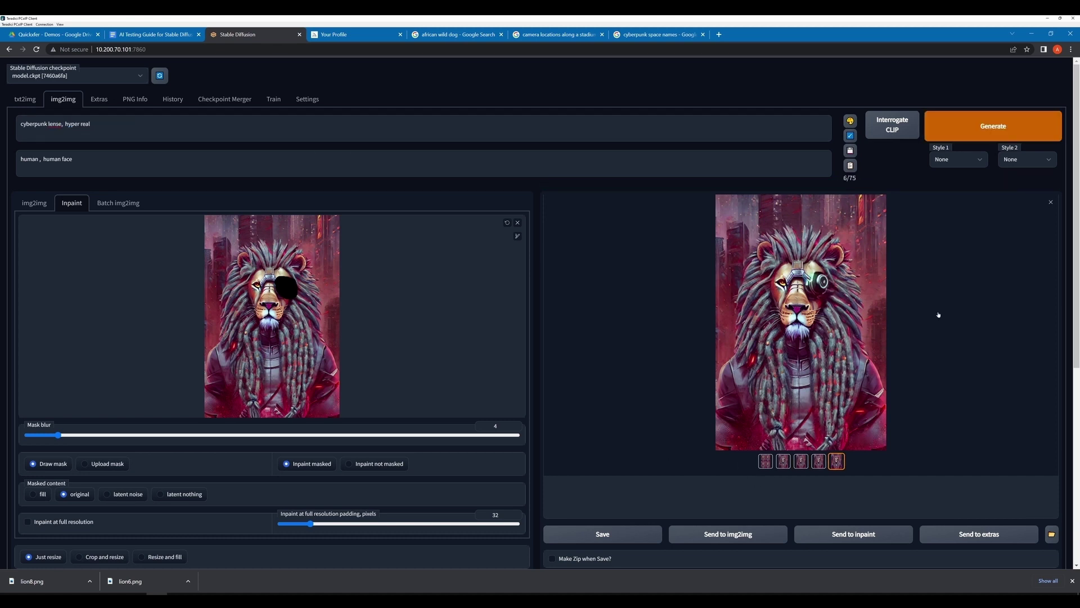
key(ctrl+Return)
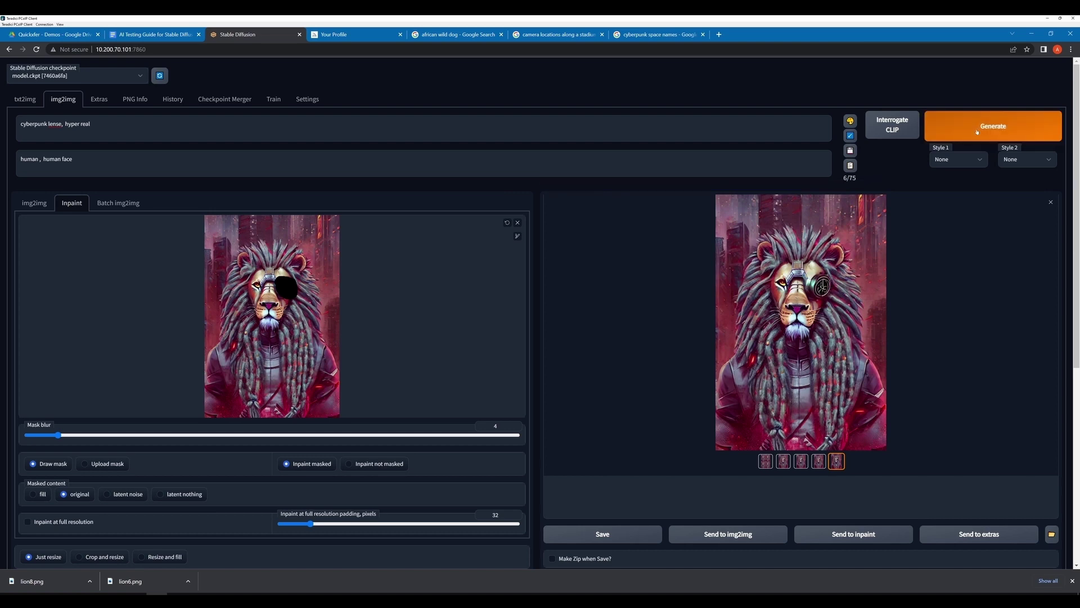
key(ctrl+Return)
Change the prompt to "cyberpunk lens, hyper real, glowing", check a variation enlarged and generate a new batch.
text(, glowinf)
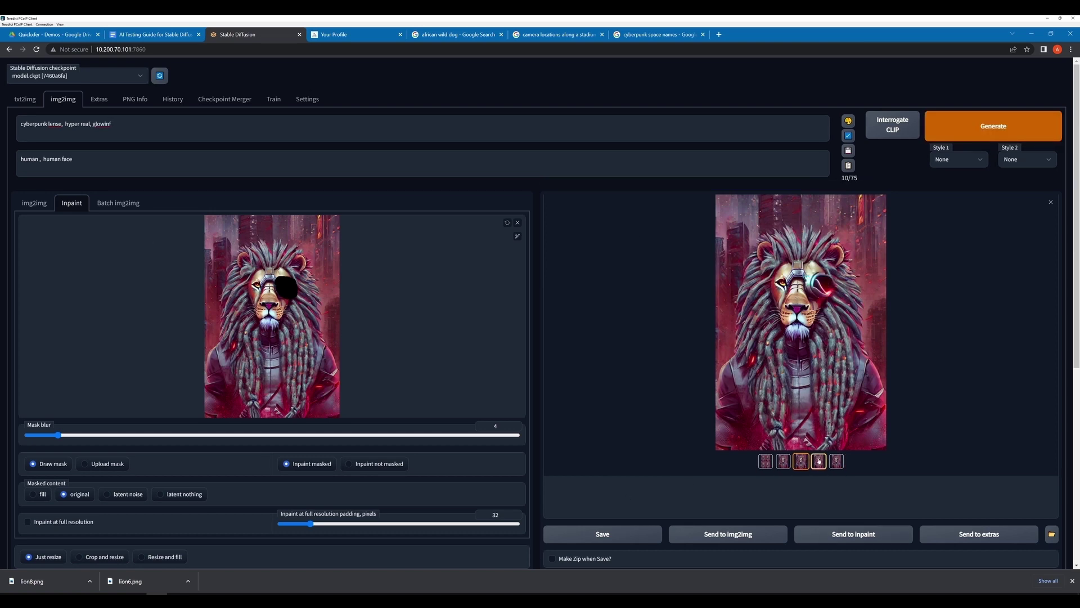
click(801, 321)
key(Right)
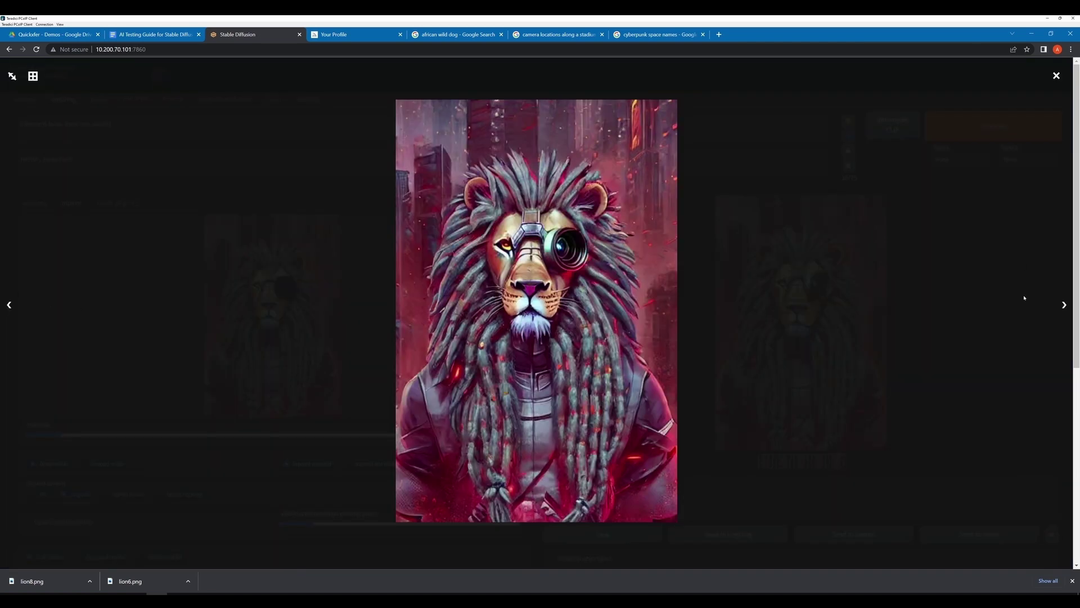
click(287, 224)
key(BackSpace)
text(g)
text(lens)
key(ctrl+Return)
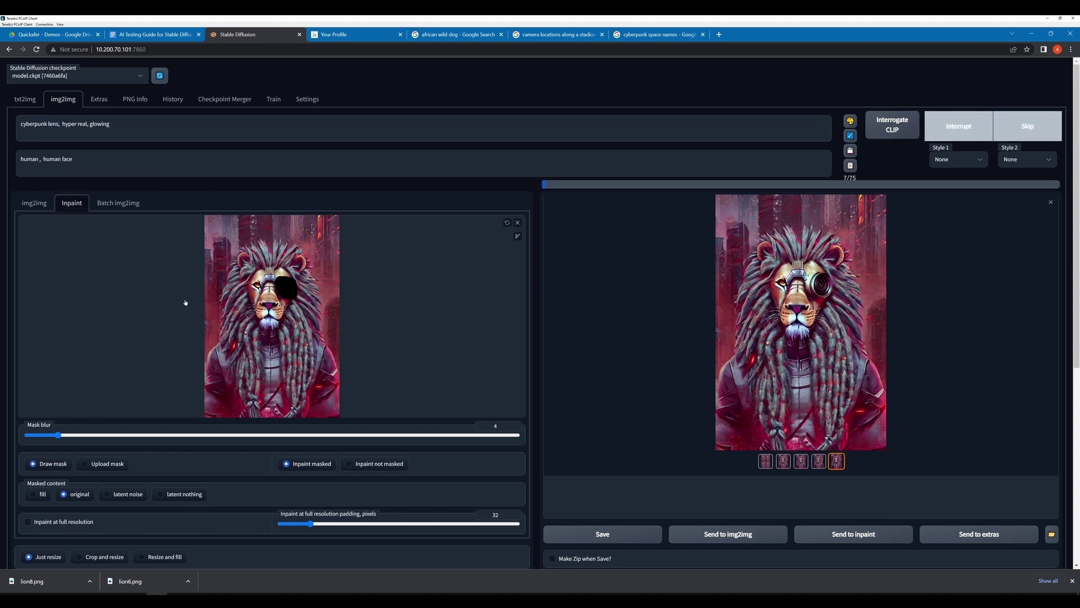
Generate repeated batches of the glowing cyberpunk lens and compare their individual variations.
click(800, 461)
key(ctrl+Return)
click(780, 462)
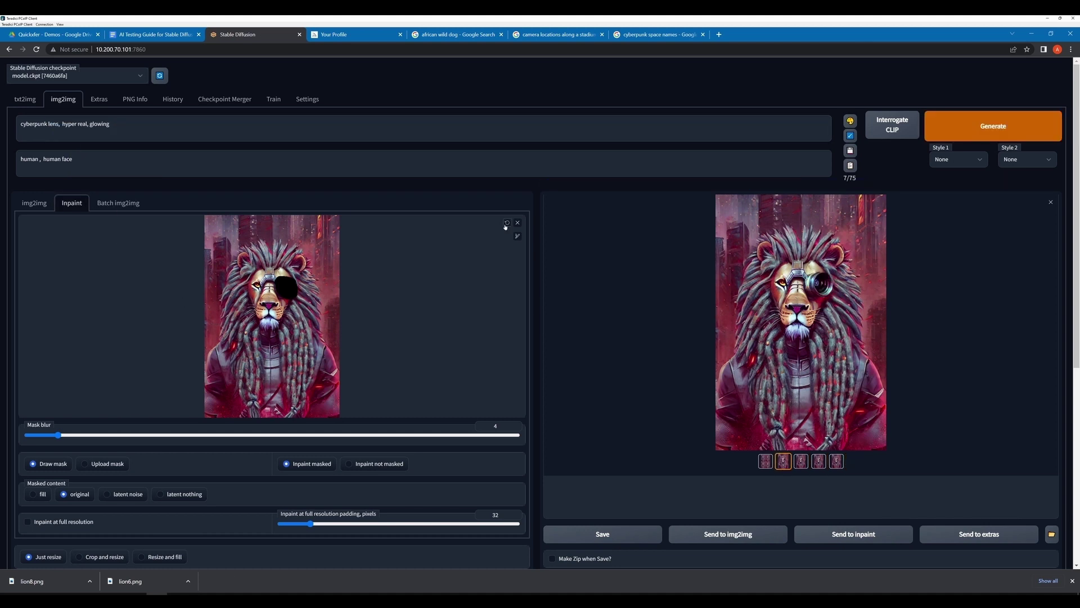
key(ctrl+Return)
key(Right)
key(Right)
key(Right)
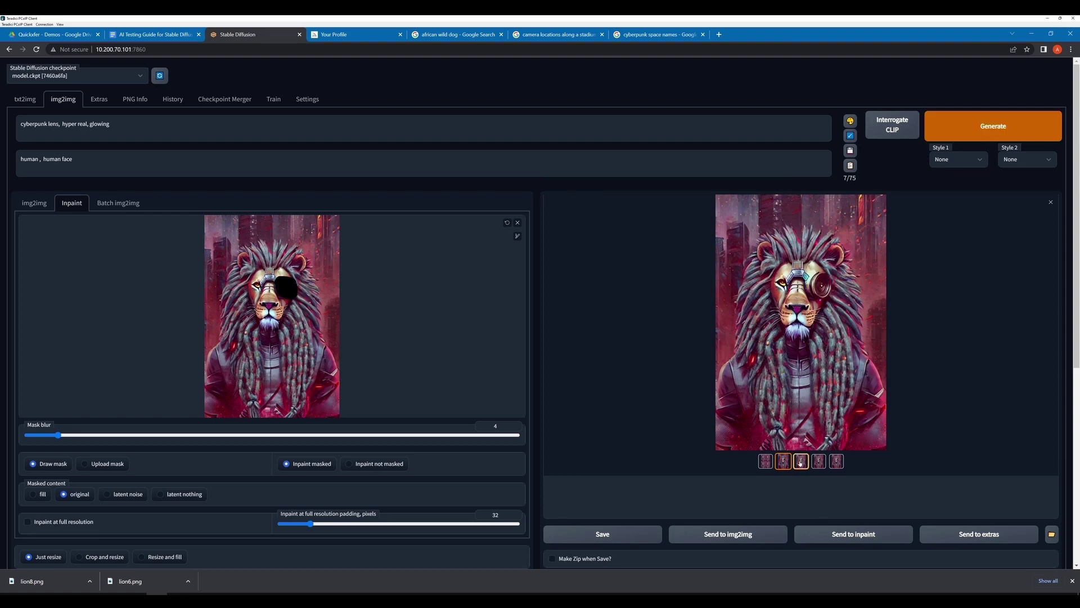
click(799, 253)
click(584, 246)
key(ctrl+Return)
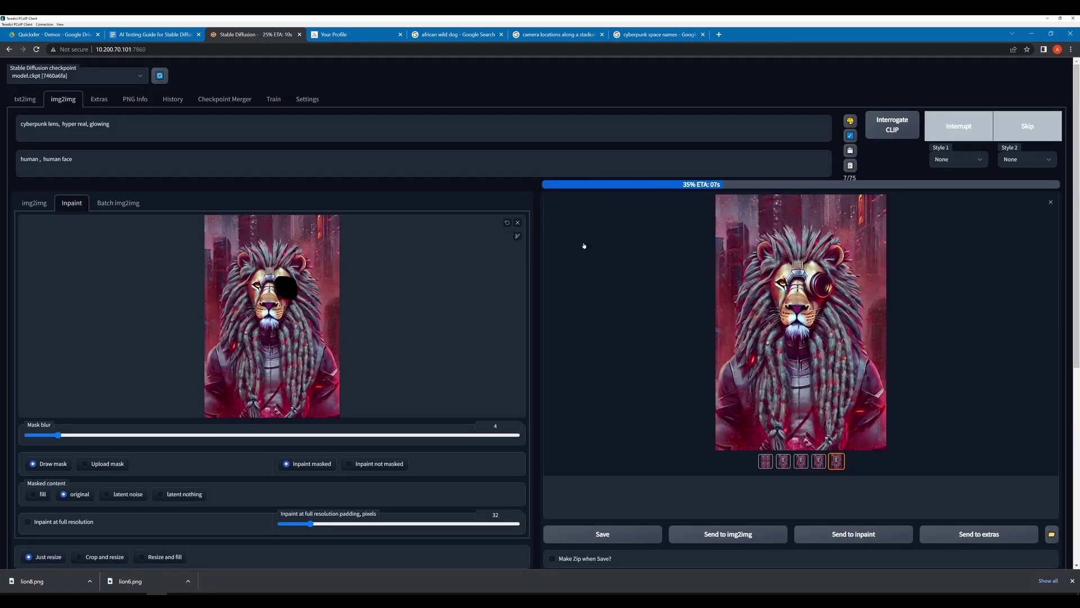
click(818, 462)
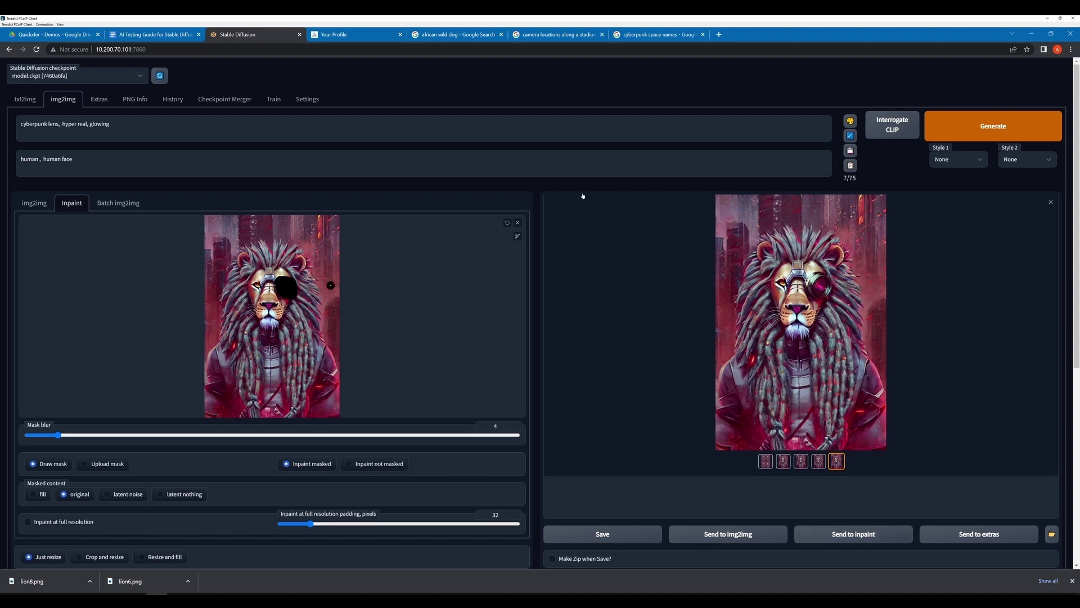
Enlarge the chosen lens variation and save the image as lion9.png.
click(788, 276)
right_click(511, 339)
click(531, 353)
text(lion9.png)
key(Return)
click(1056, 76)
Generate more glowing lens batches with the same mask and compare the variations, including in the enlarged view.
click(979, 128)
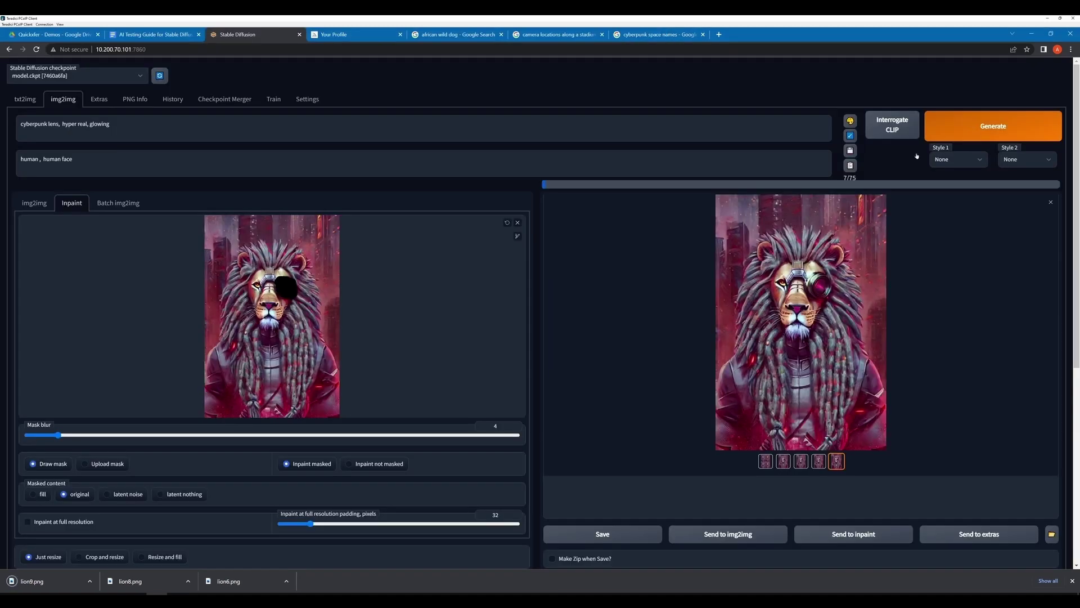
click(837, 460)
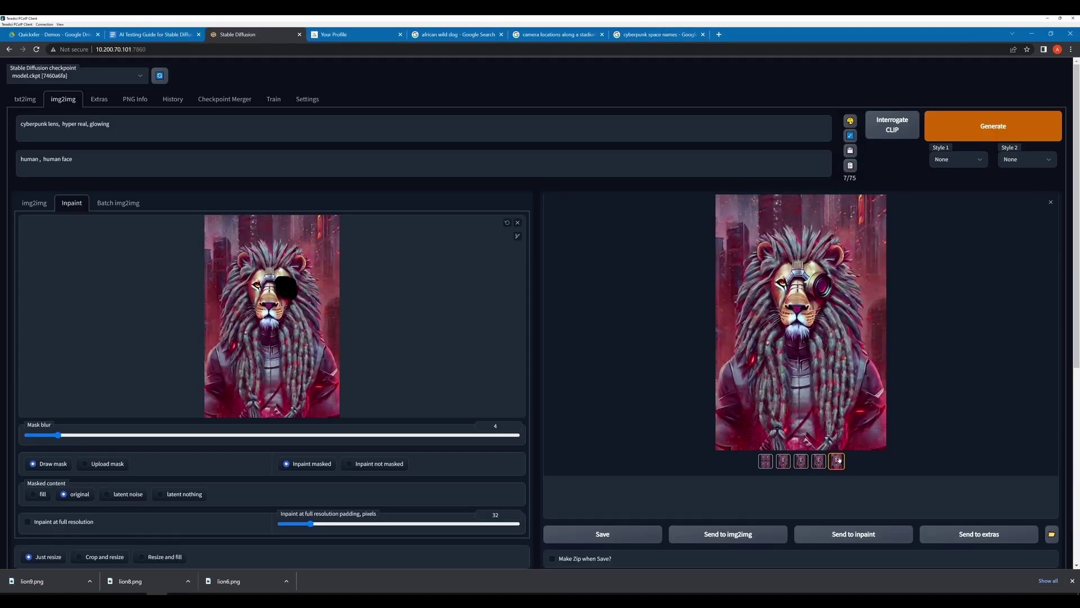
click(960, 116)
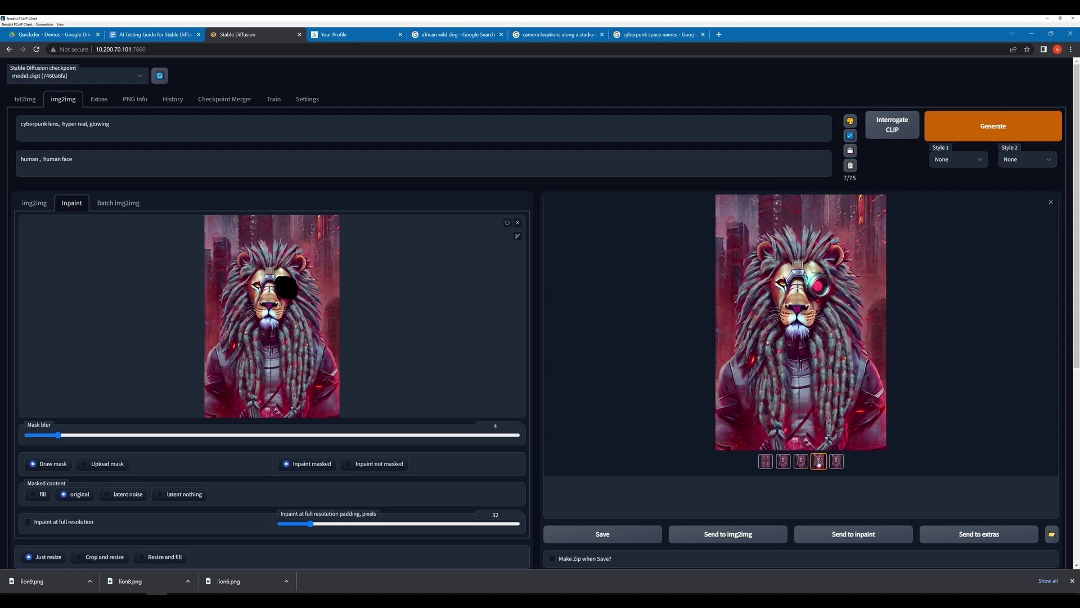
click(799, 315)
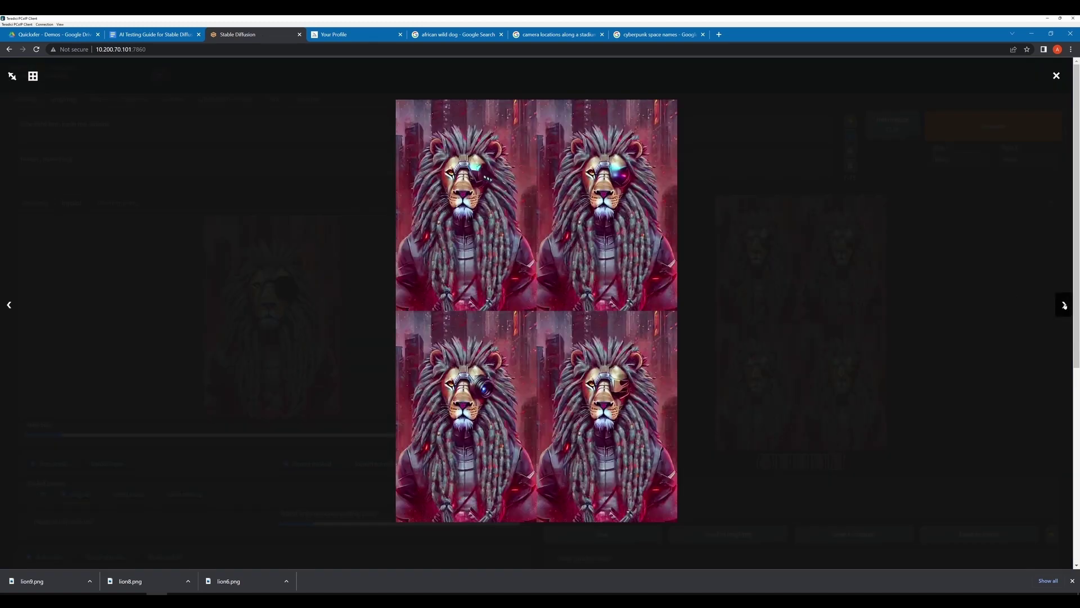
click(1064, 304)
click(417, 352)
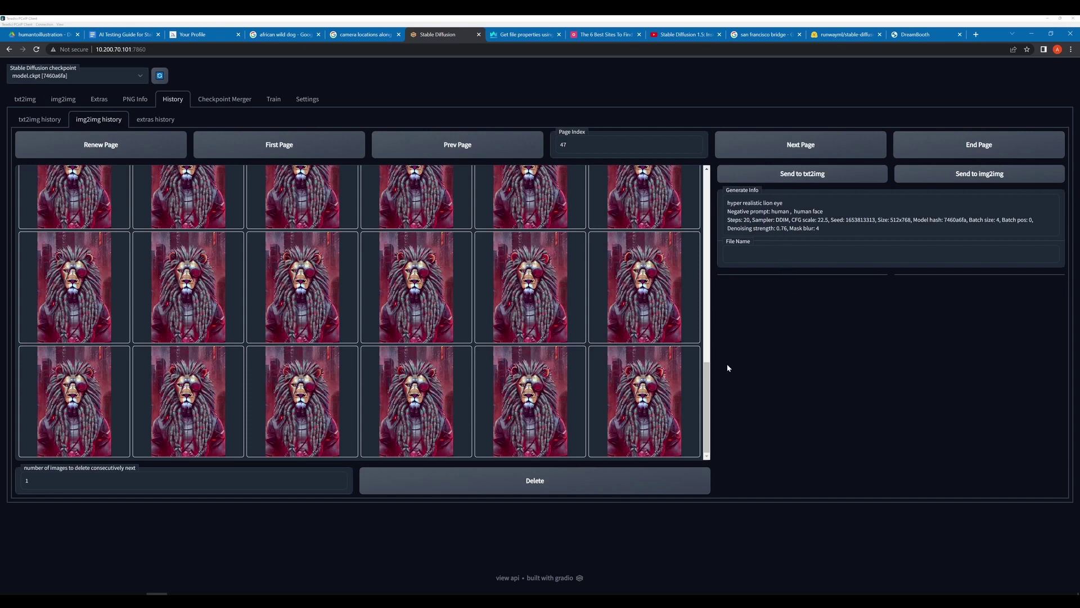
Page through the older img2img history from page 47 to page 56 and look over its lion images.
right_click(486, 146)
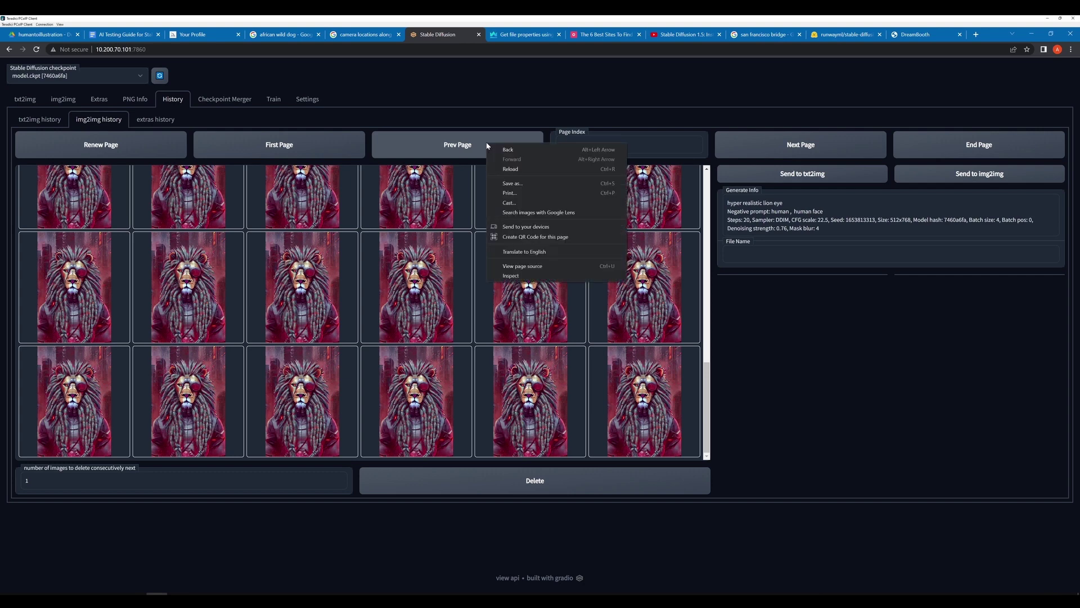
click(765, 140)
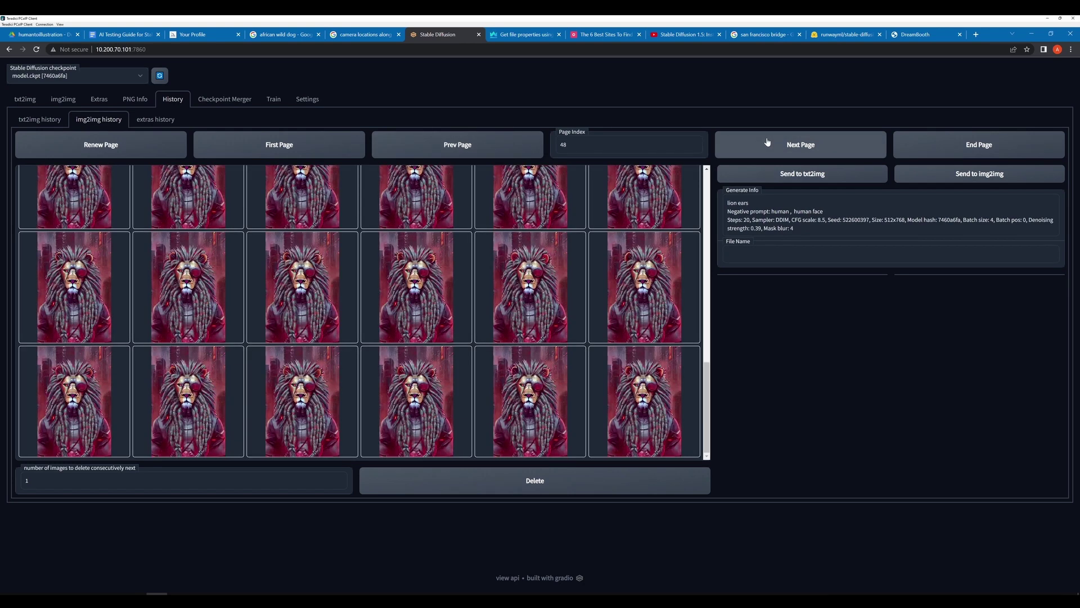
click(766, 142)
click(767, 141)
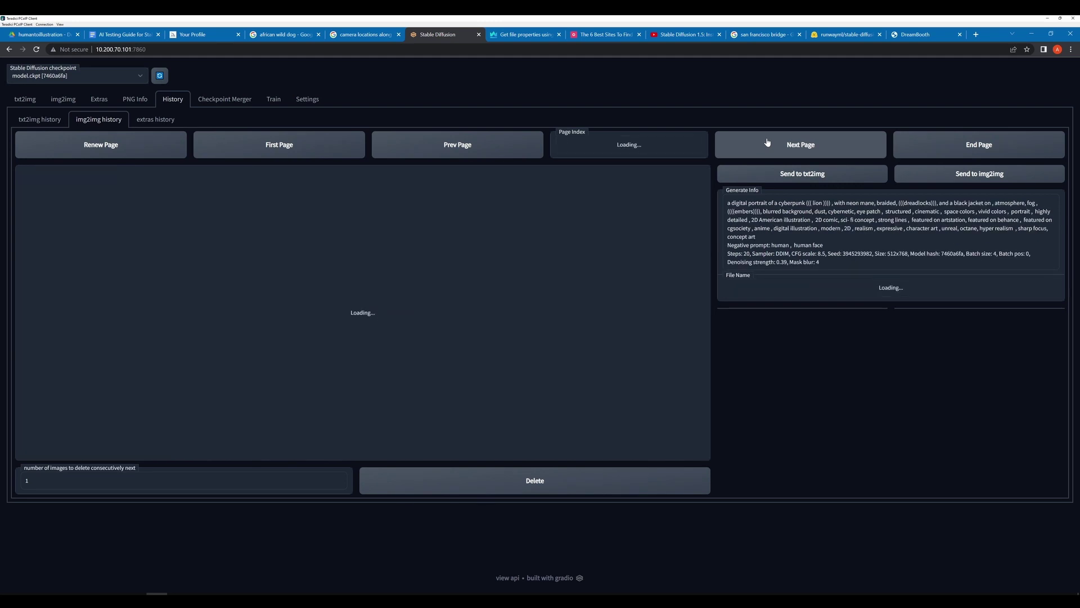
click(767, 142)
click(767, 142)
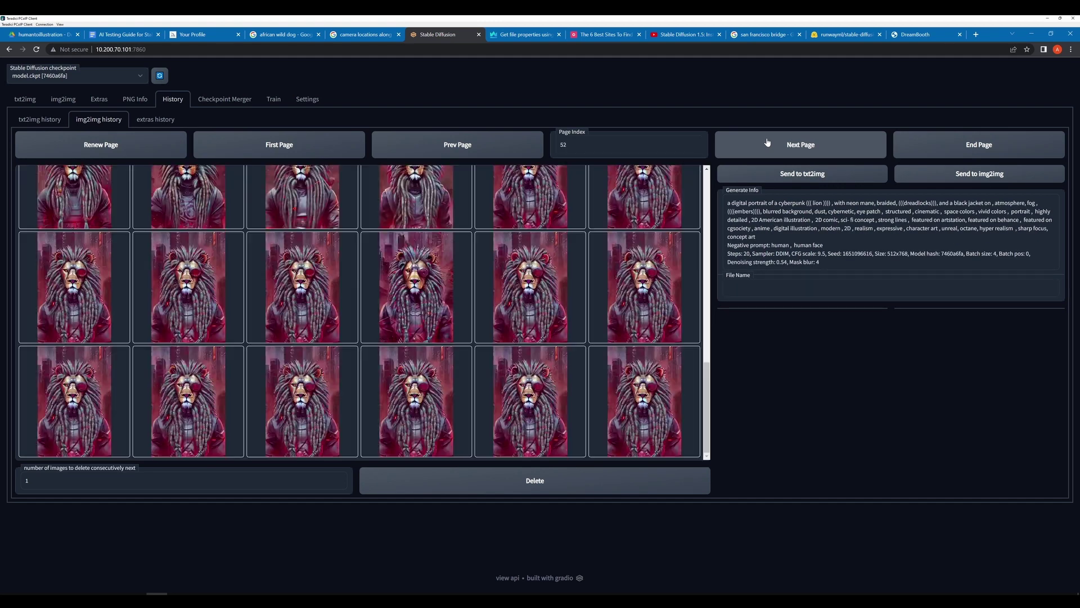
click(767, 142)
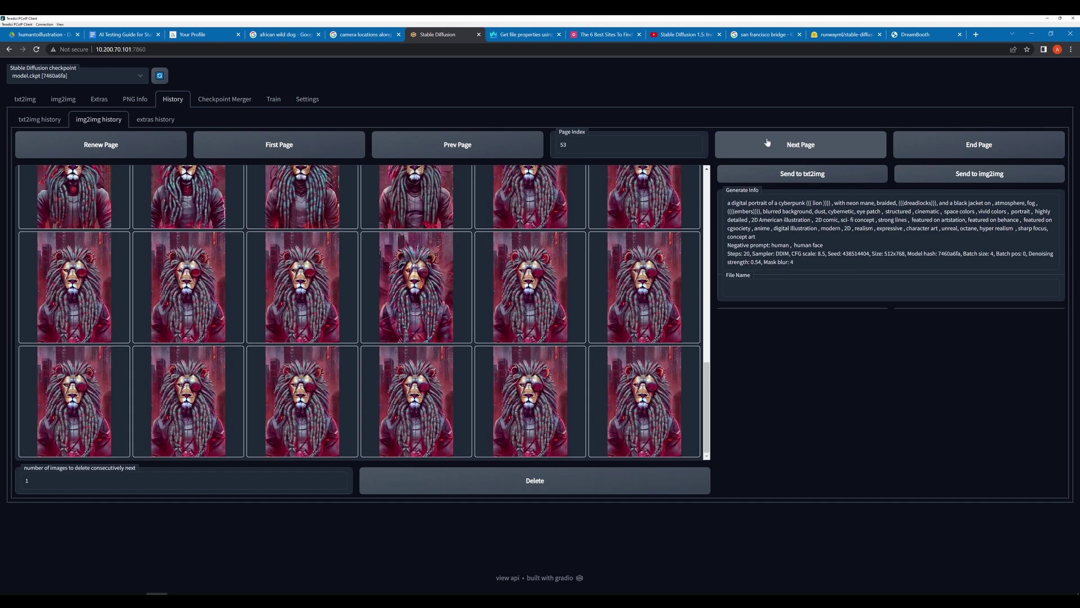
click(767, 142)
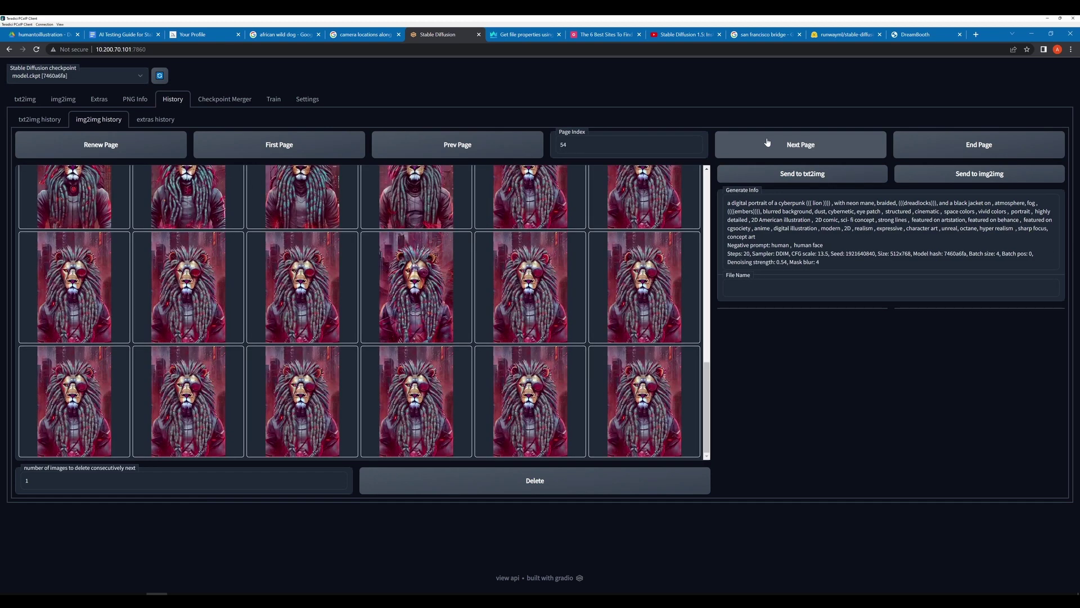
click(767, 142)
click(767, 142)
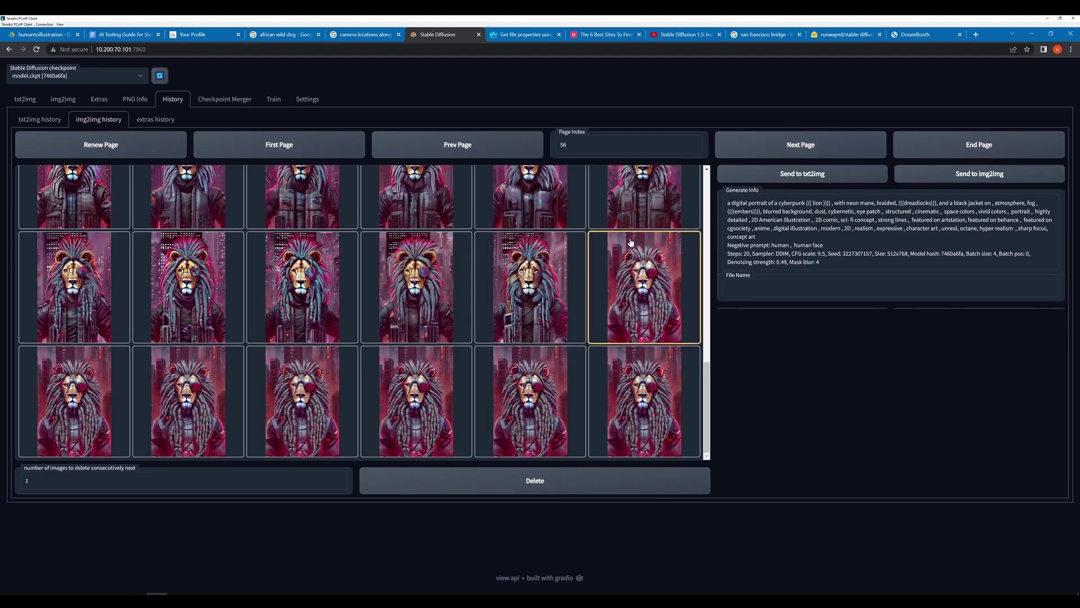
scroll(631, 242, down, 1)
scroll(631, 242, up, 10)
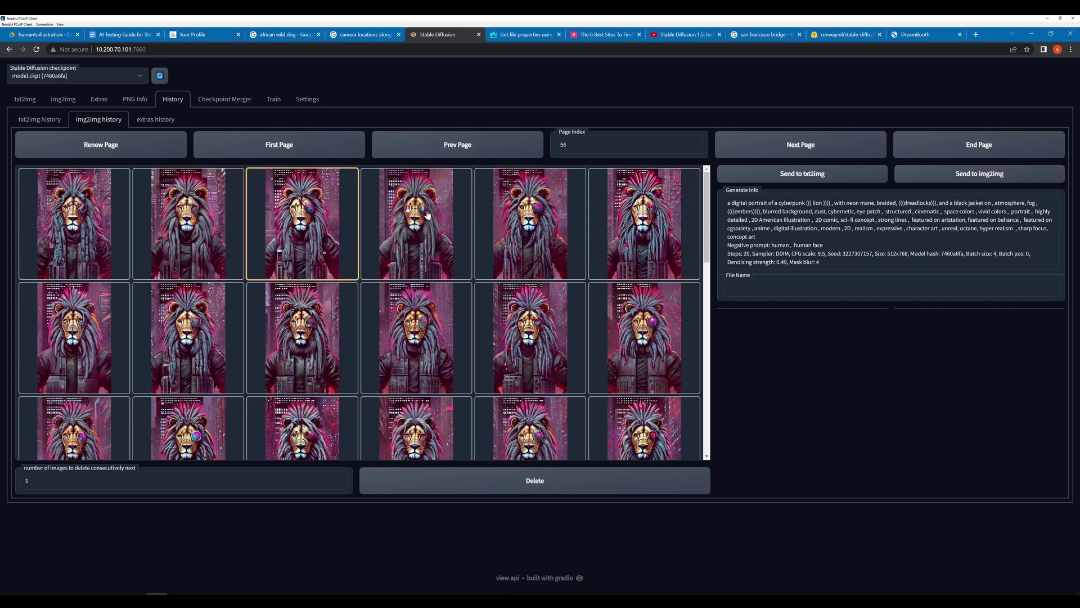
Go back through the img2img history to page 51, viewing the lion variations on each page.
click(481, 156)
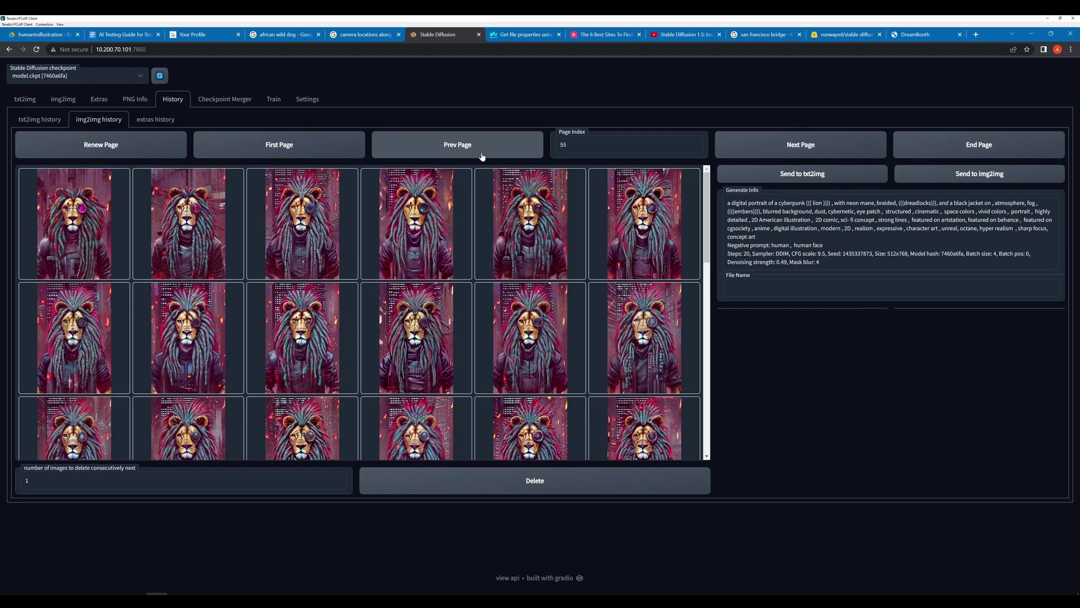
click(482, 157)
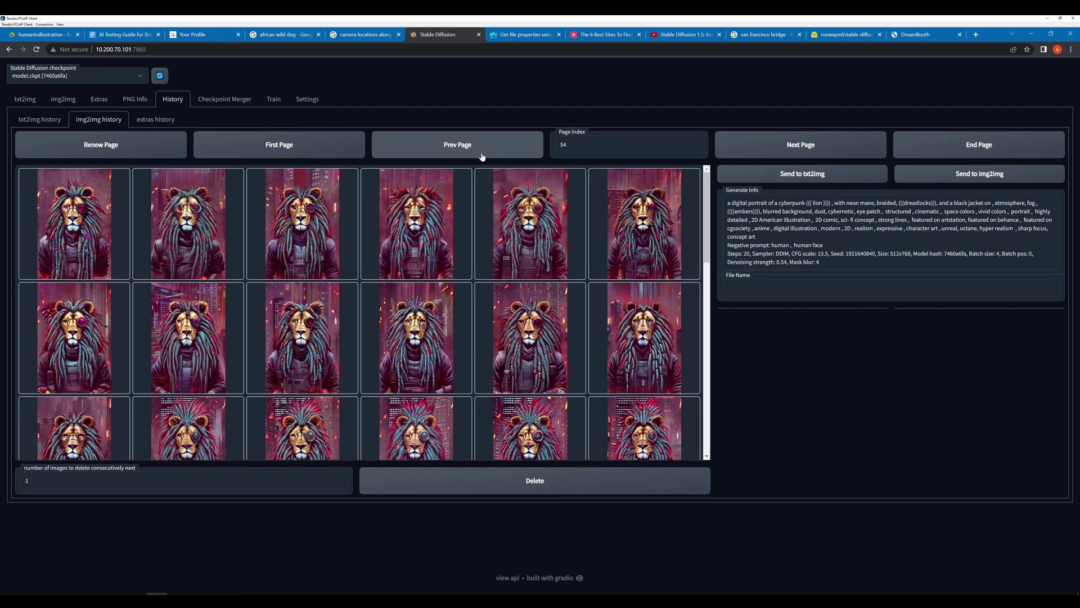
click(482, 157)
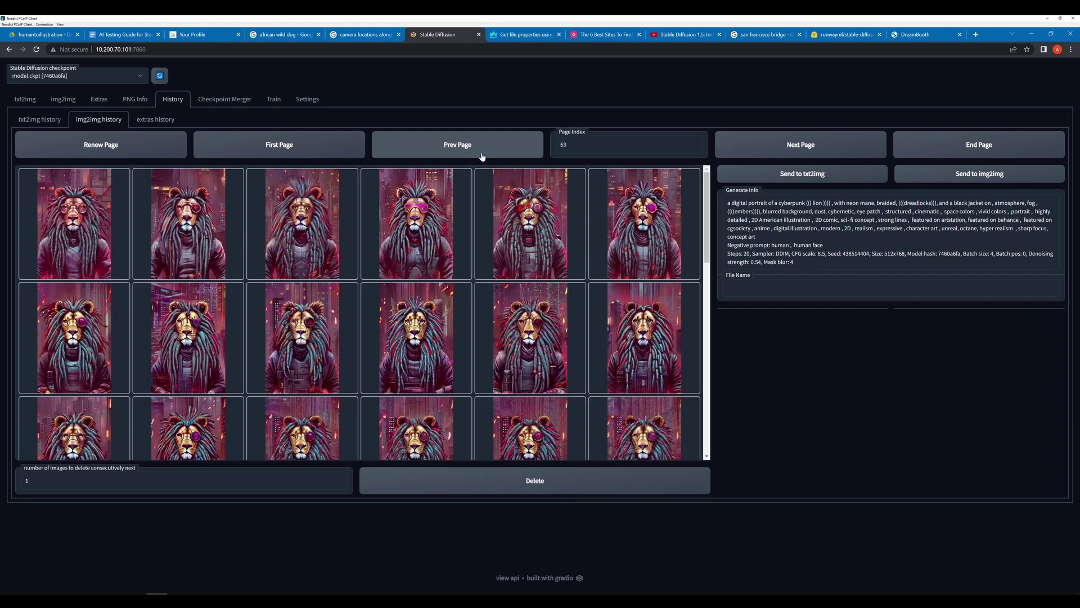
click(481, 156)
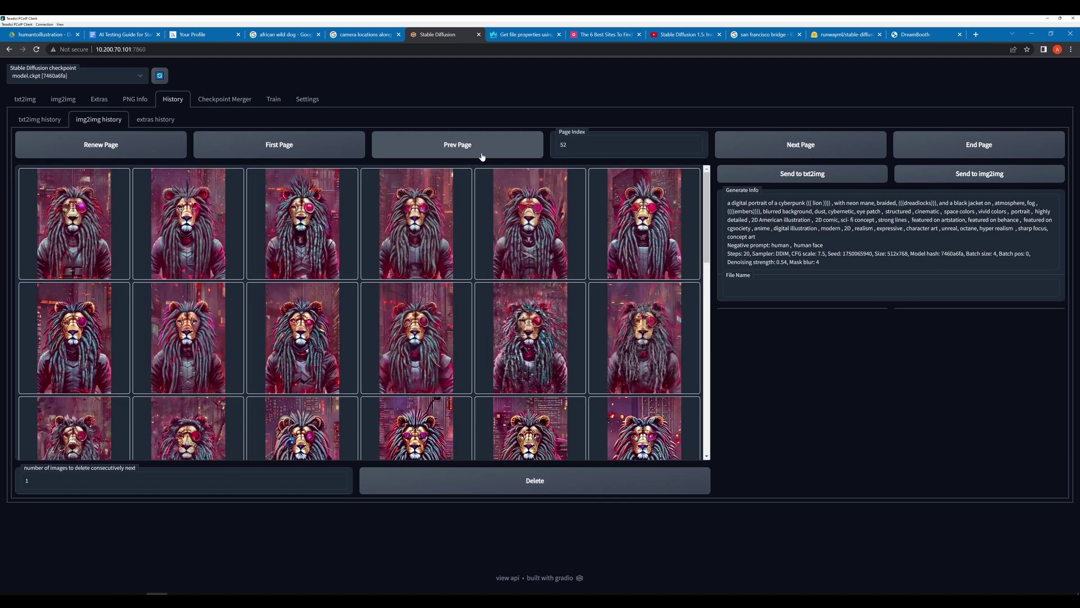
click(481, 157)
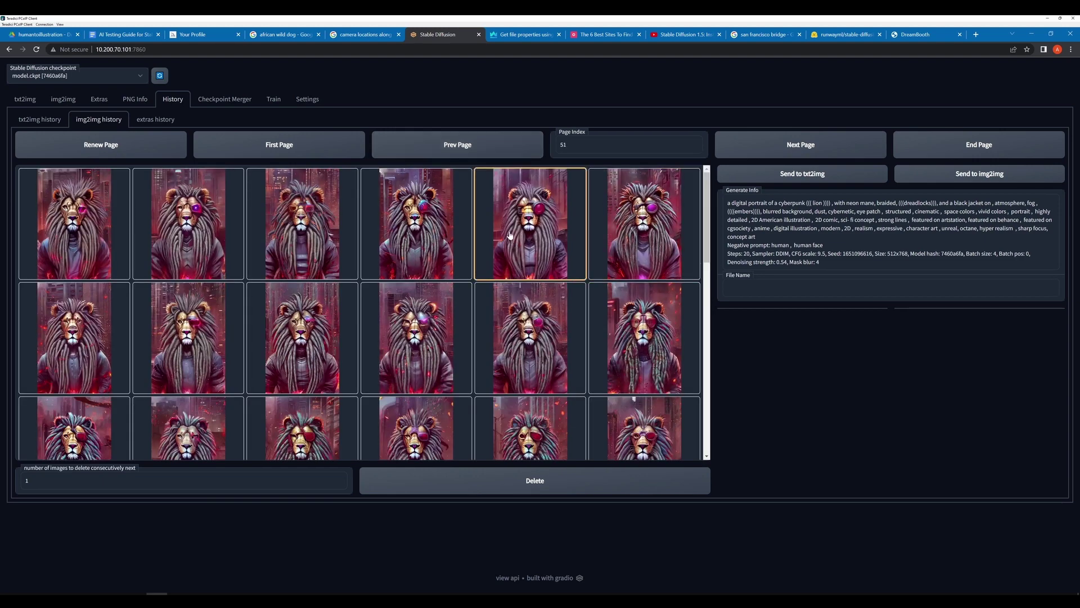
Examine the enlarged lion variations on history page 51 one after another and go back to page 50.
click(636, 313)
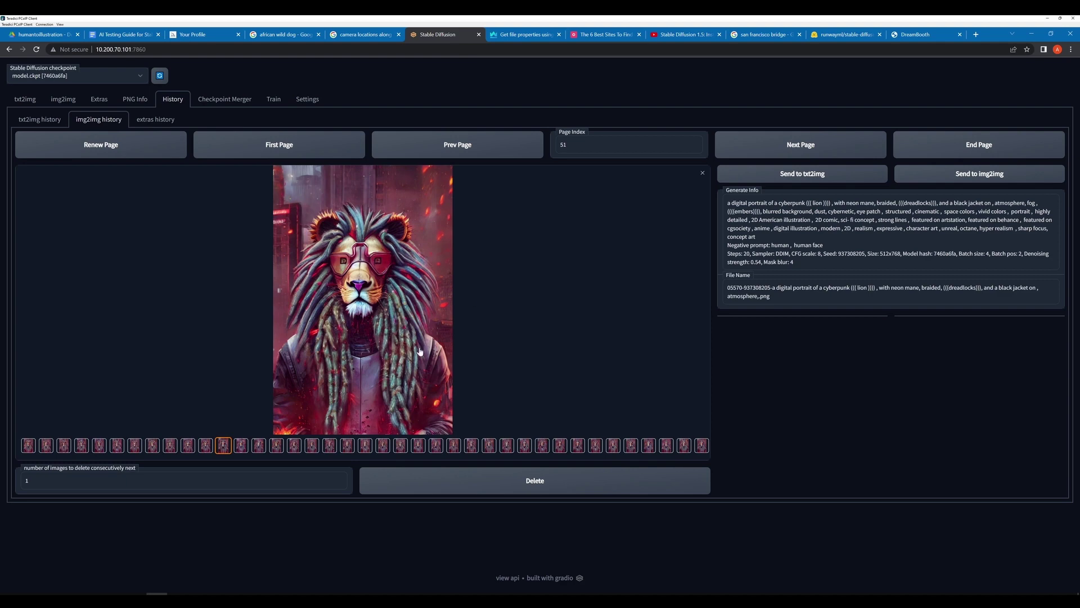
key(Left)
key(Left)
key(Left)
key(Left)
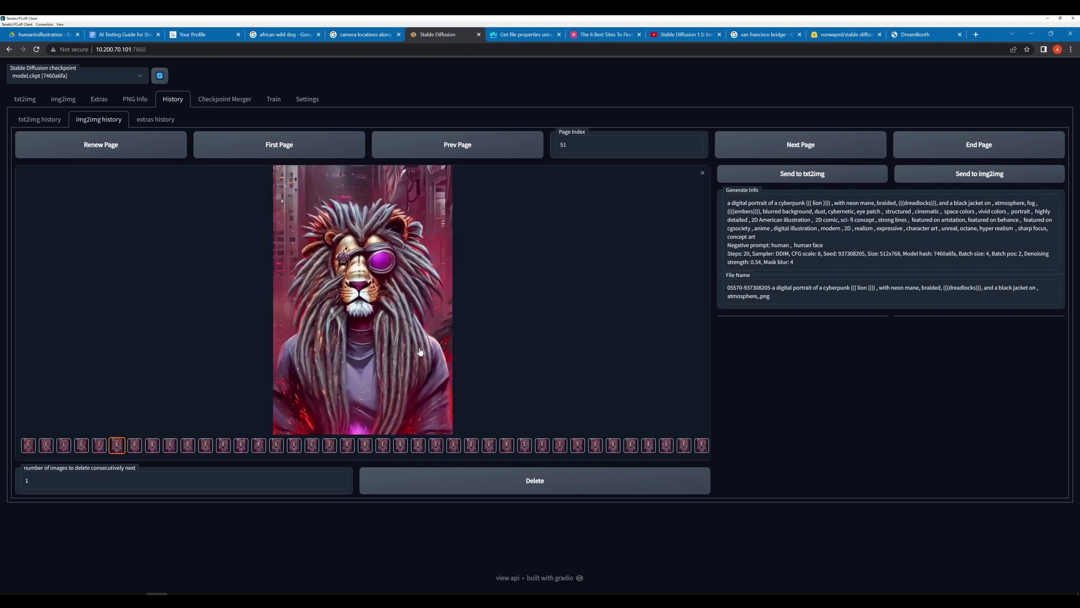
key(Left)
key(Left)
key(Left)
key(Left)
key(Left)
key(Left)
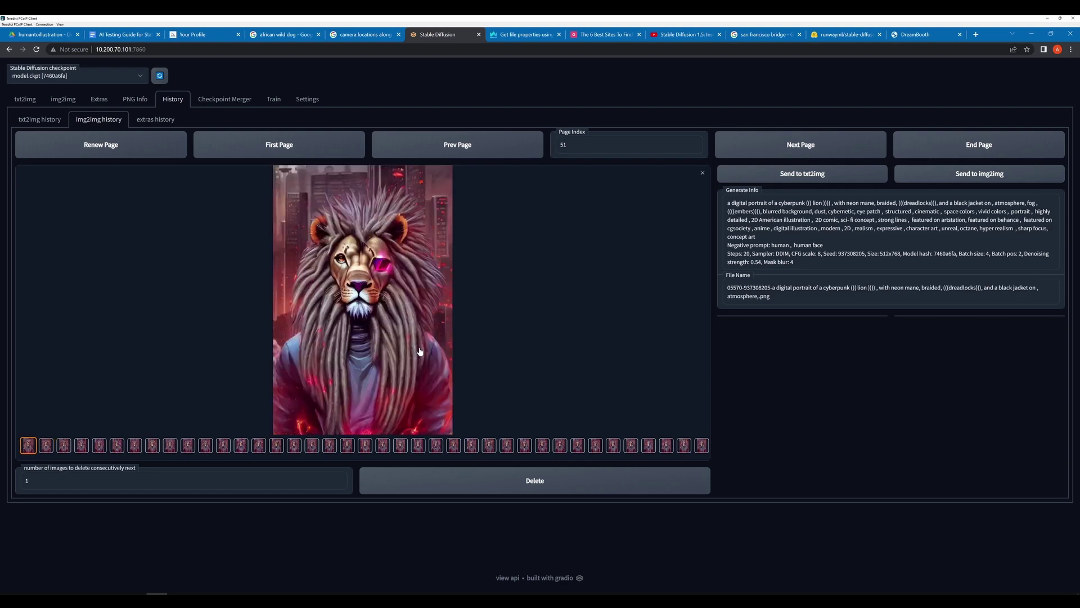
key(Left)
key(Left)
key(Left)
key(Left)
key(Left)
key(Left)
key(Left)
key(Left)
key(Left)
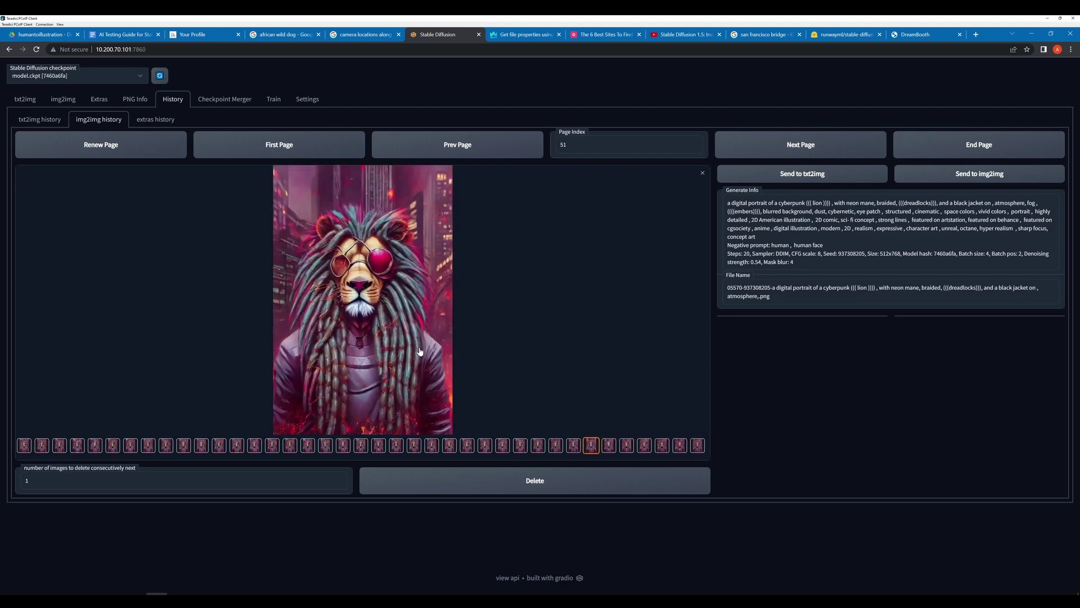
key(Left)
key(Left)
key(Left)
key(Left)
key(Left)
key(Left)
key(Left)
key(Left)
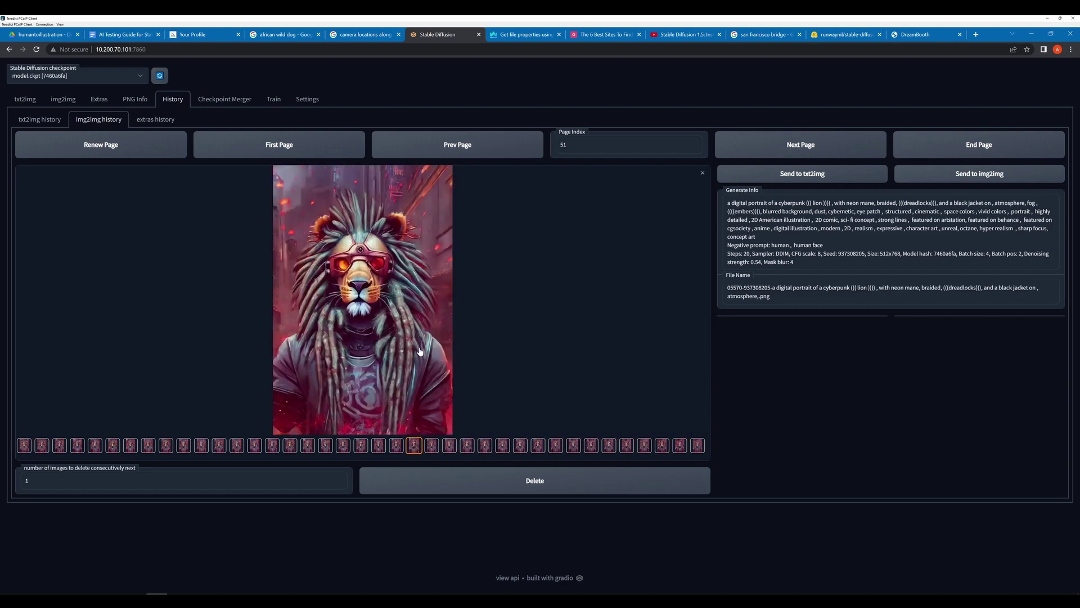
key(Left)
key(Left)
key(Left)
key(Left)
key(Left)
key(Left)
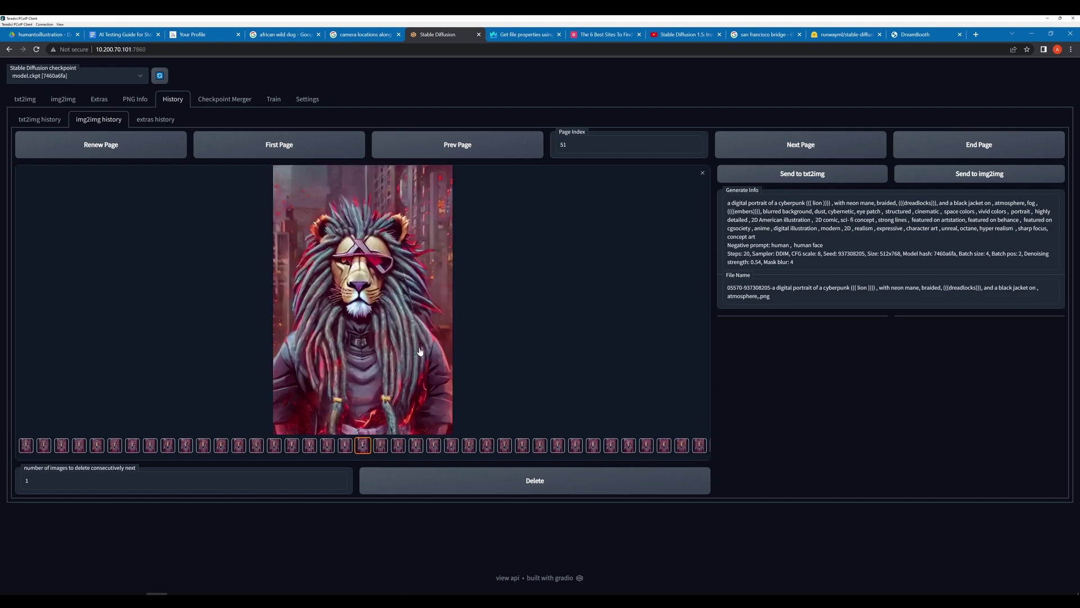
key(Left)
key(Left)
key(Left)
key(Left)
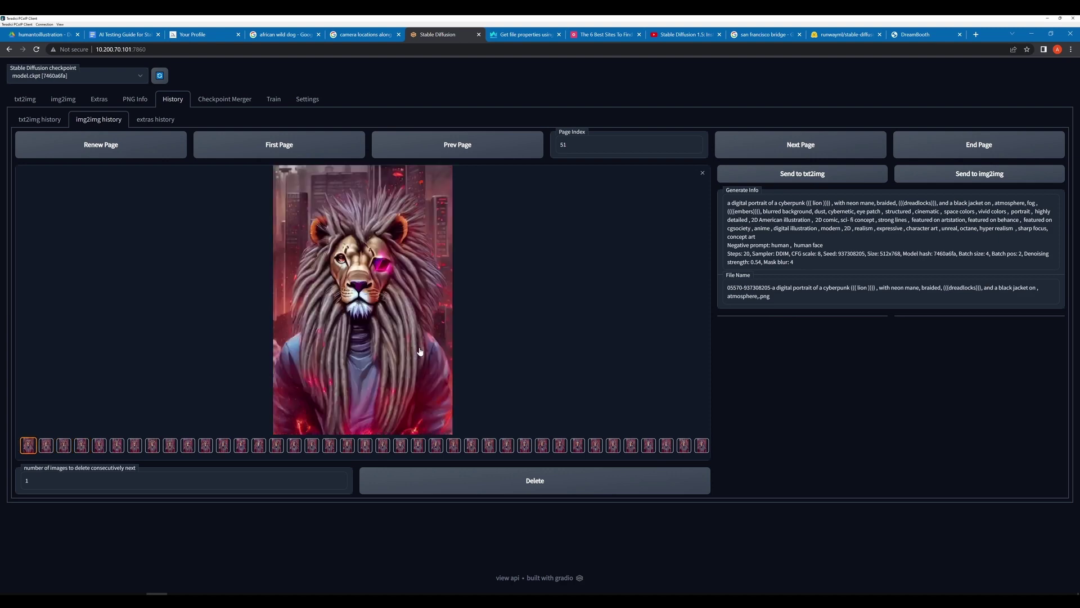
click(431, 139)
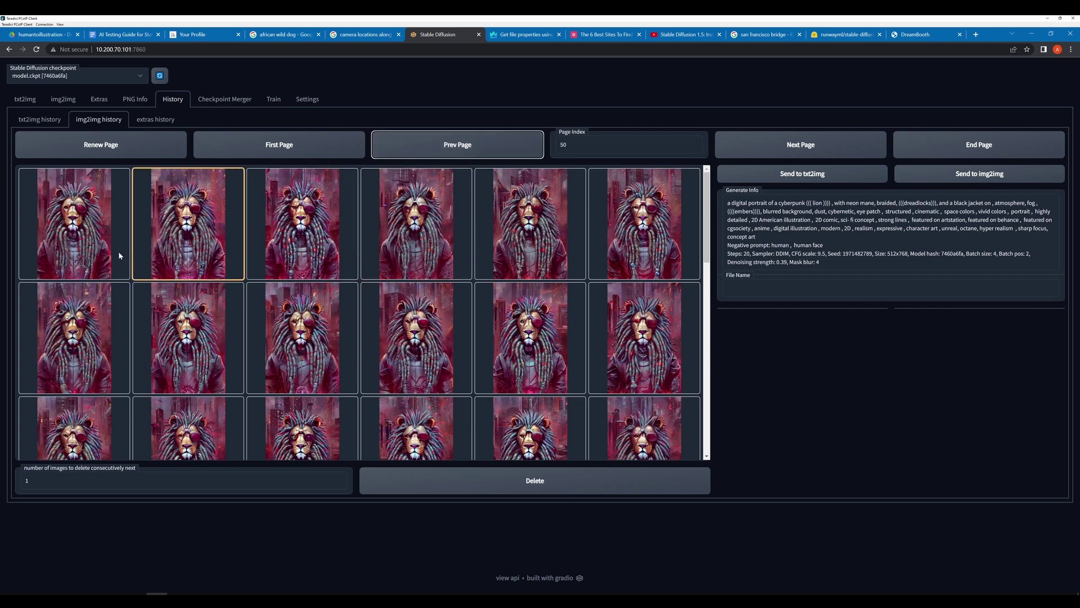
Examine the enlarged lion variations on history page 50 from the last image backward, and go back to page 49.
click(444, 299)
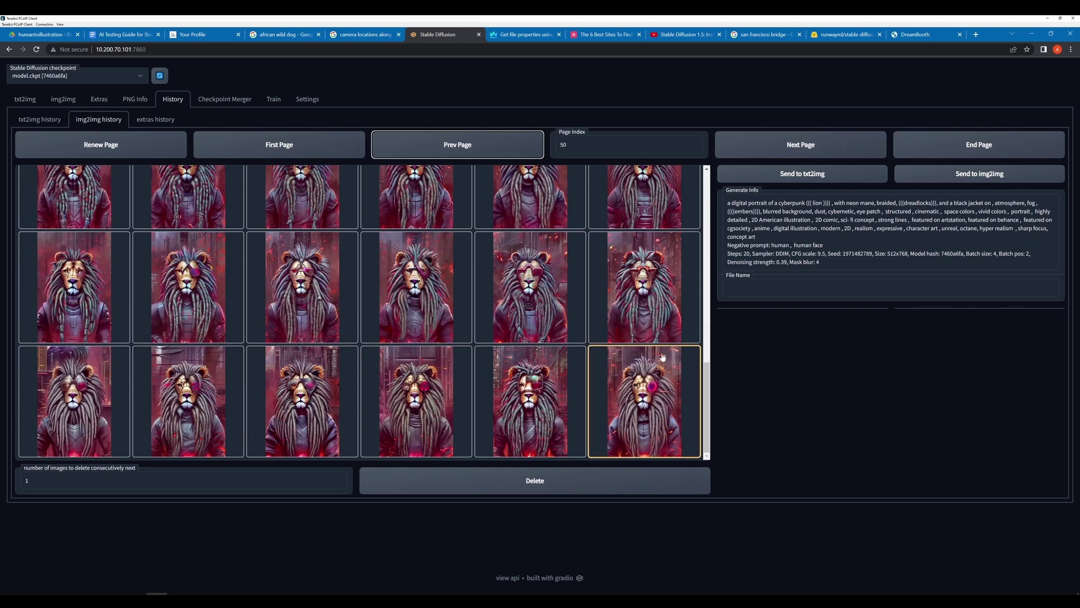
click(651, 373)
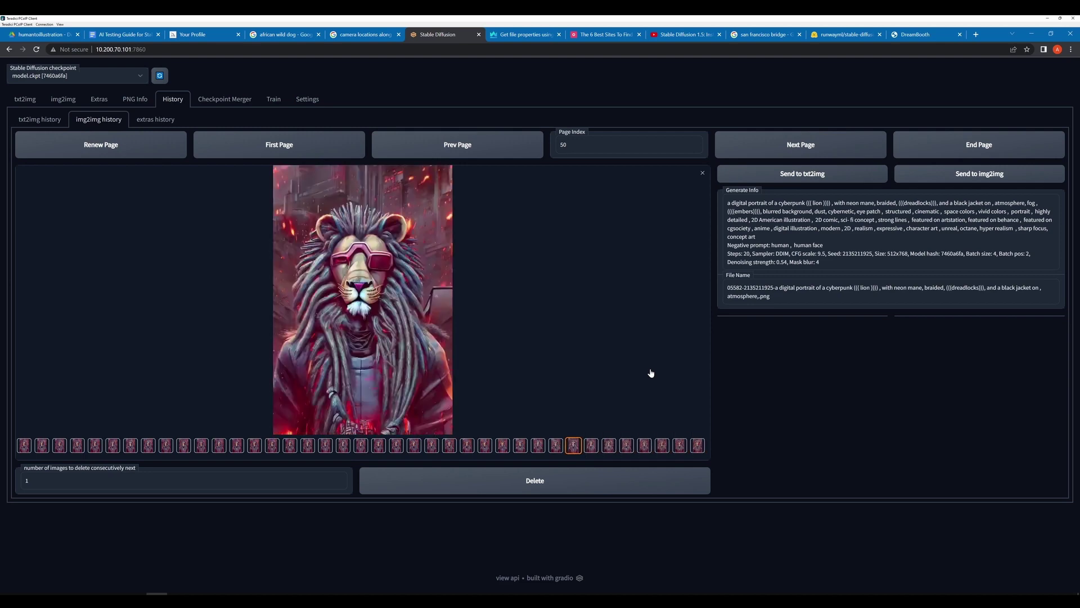
key(Left)
key(Left)
key(Left)
key(Left)
key(Left)
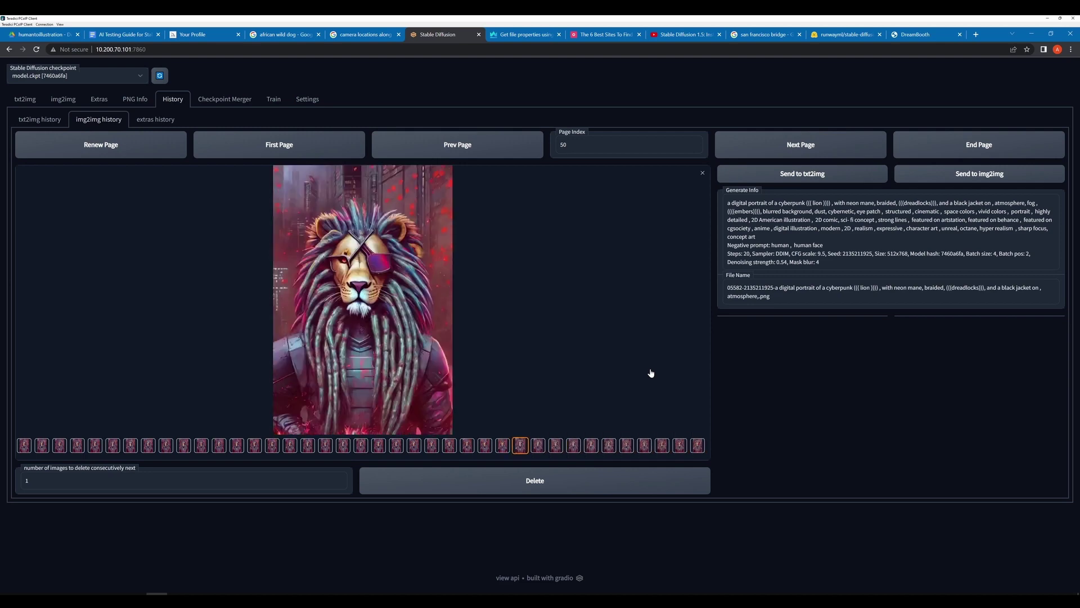
key(Left)
key(Left)
key(Left)
key(Left)
key(Left)
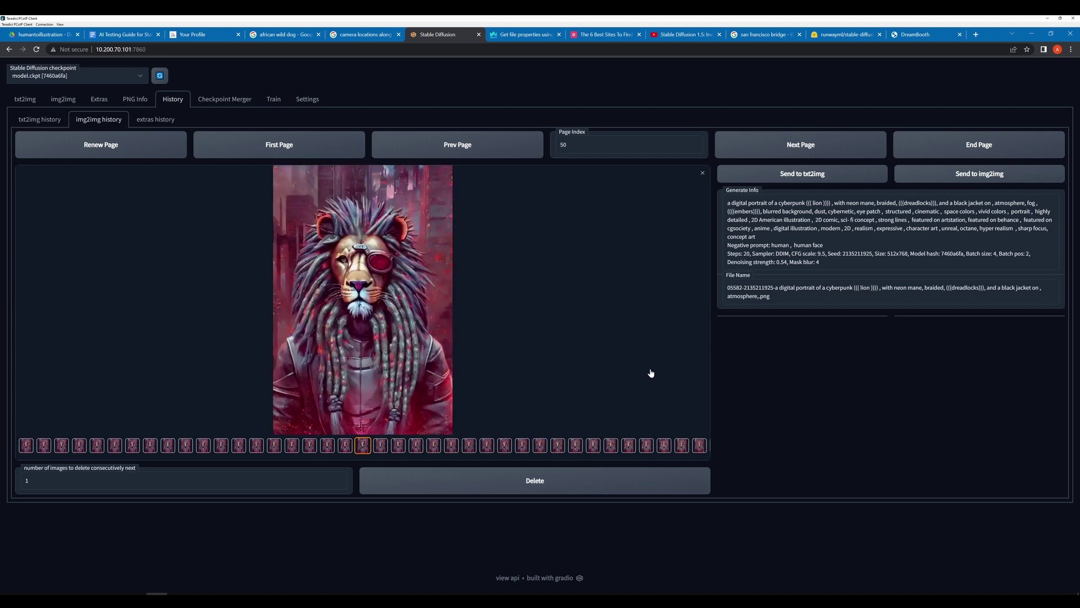
key(Left)
key(Left)
key(Left)
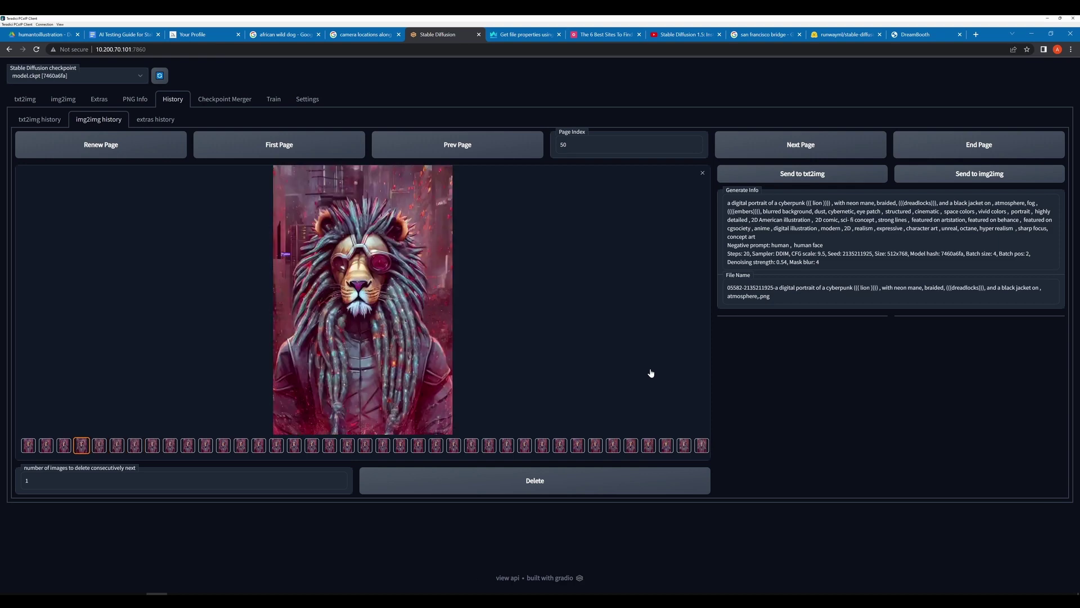
key(Left)
key(Left)
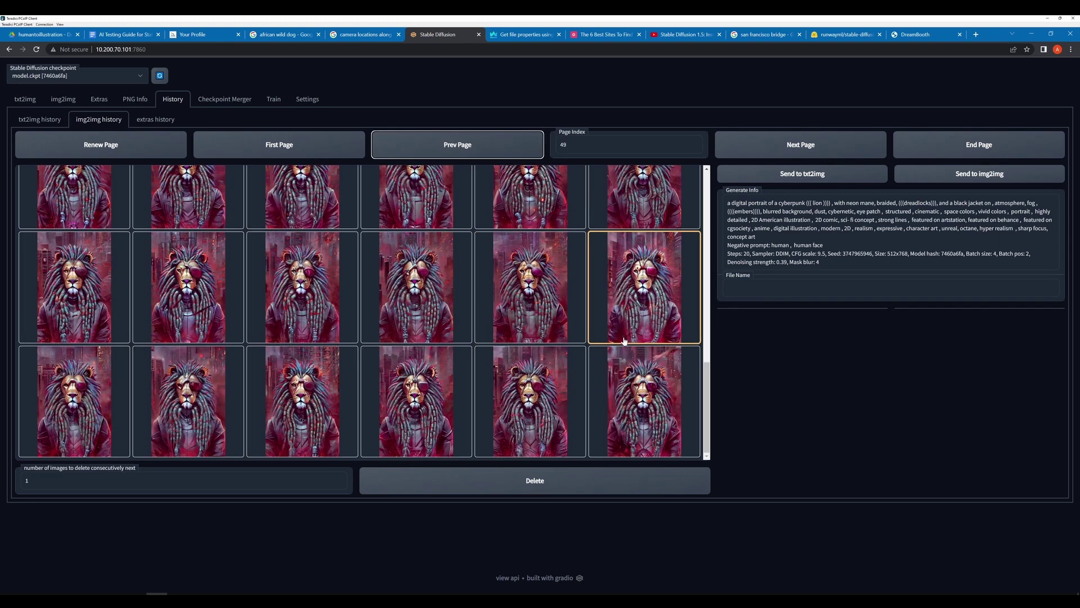
View the lion variations on history page 49 enlarged, comparing the eyepiece versions from the last image to the first.
click(632, 363)
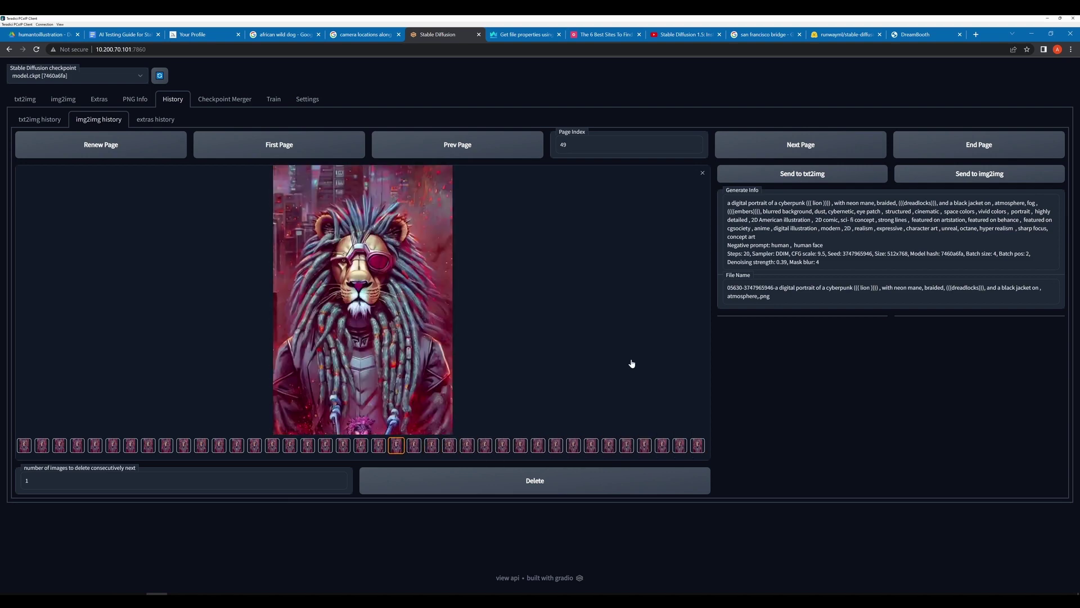
key(Left)
key(Left)
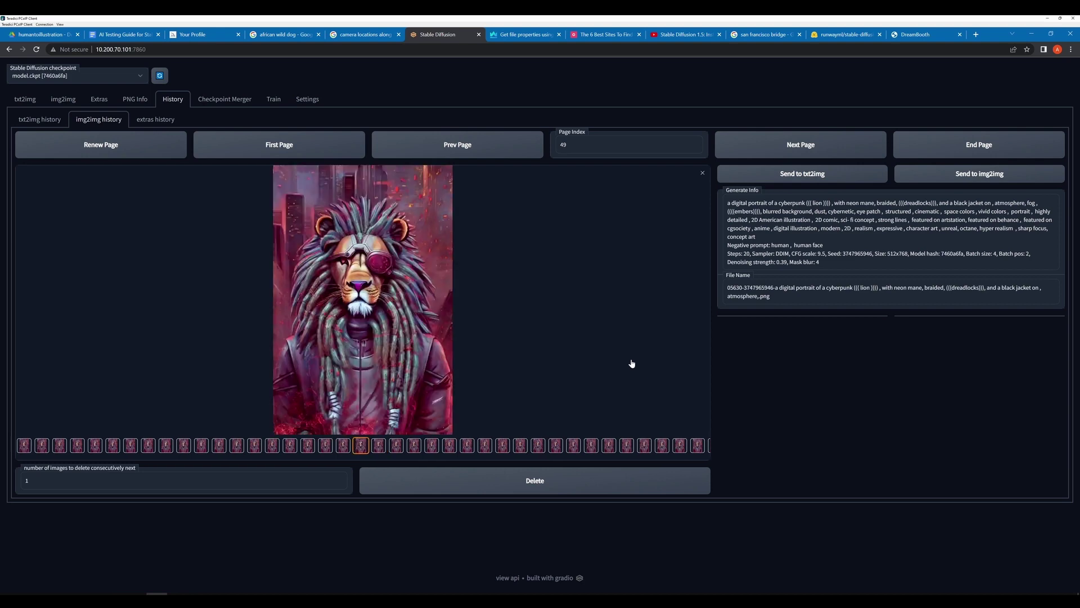
key(Left)
key(Left)
key(Left)
key(Left)
key(Left)
key(Left)
key(Left)
key(Left)
key(Left)
key(Left)
key(Left)
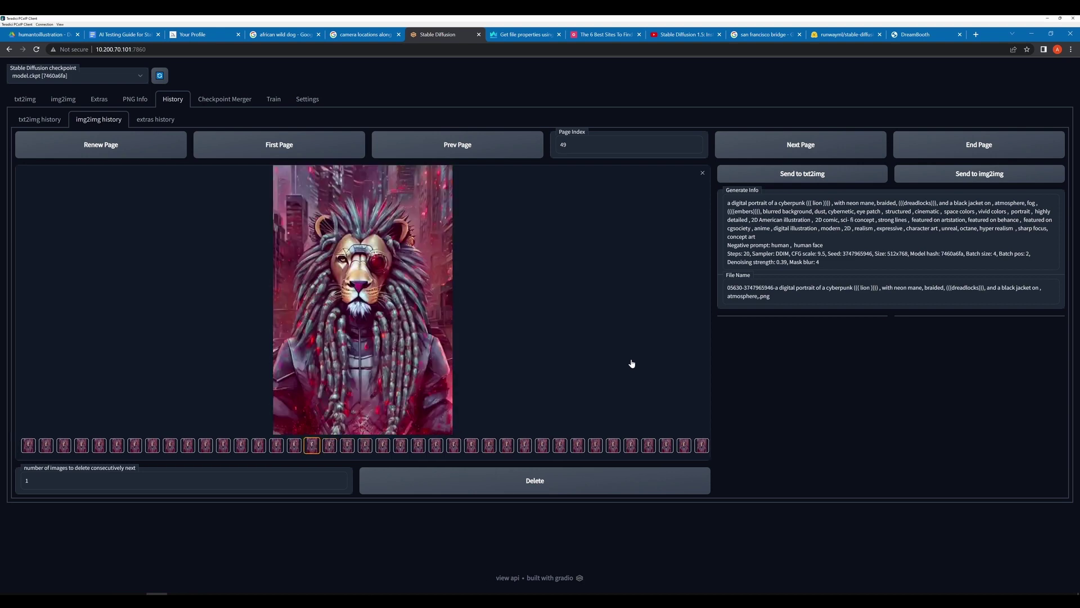
key(Left)
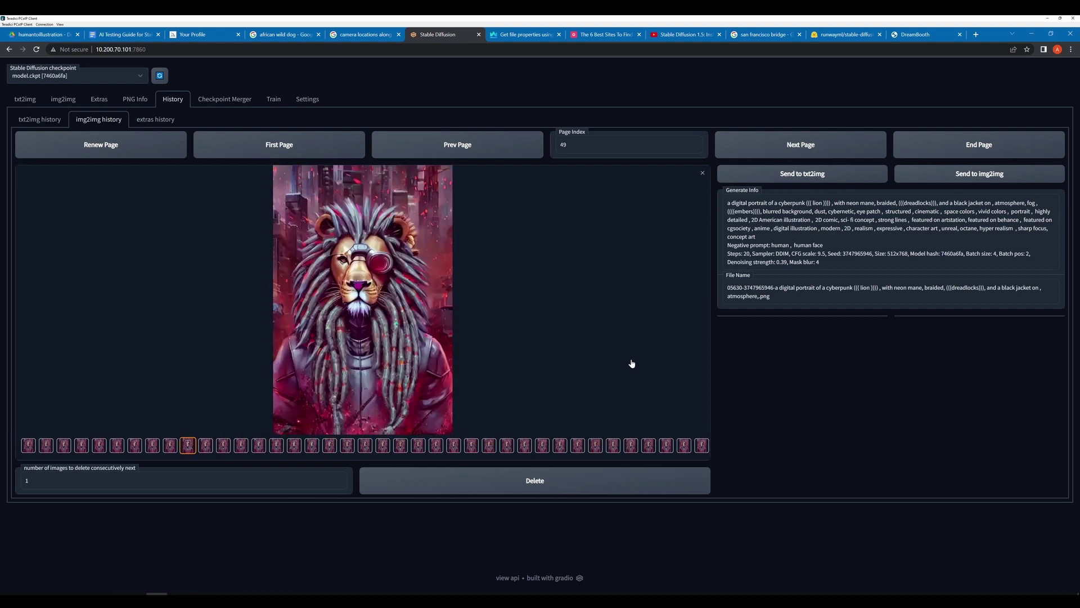
key(Left)
key(Right)
key(Right)
key(Right)
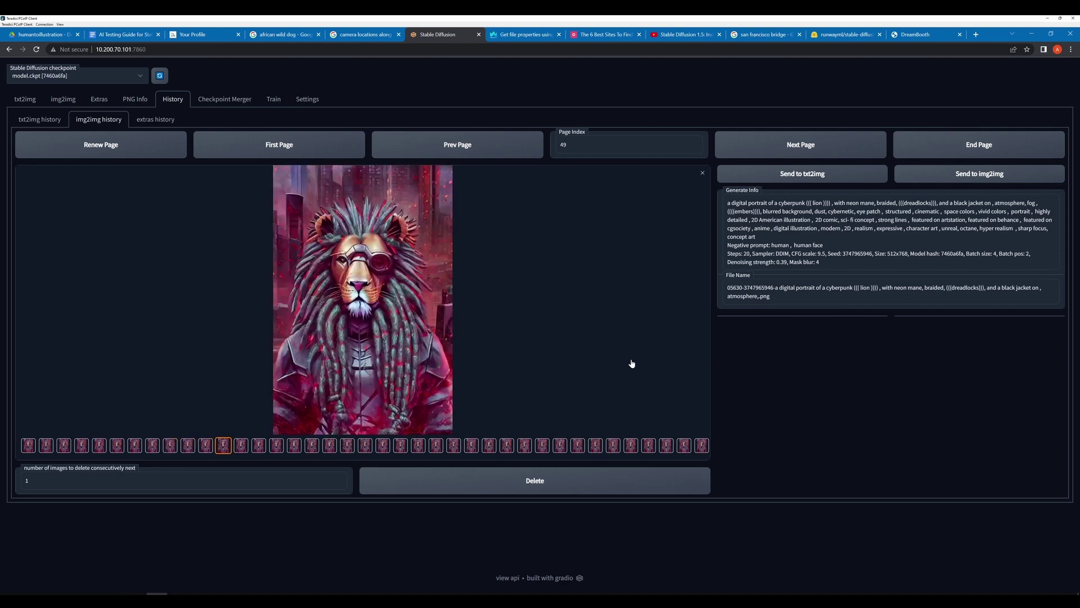
key(Left)
key(Left)
key(Left)
key(Left)
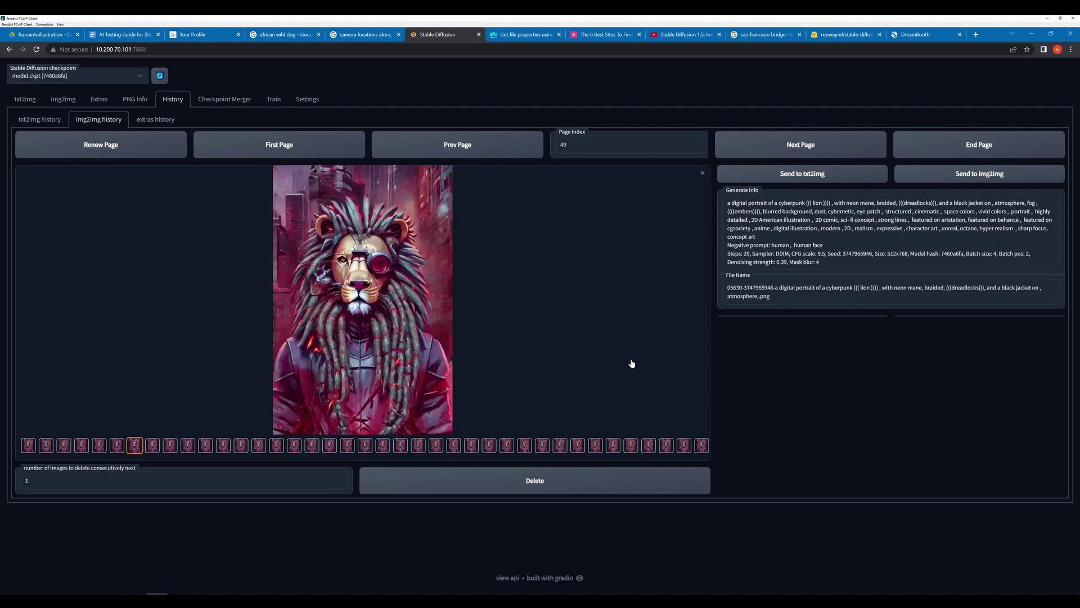
key(Left)
key(Left)
key(Left)
key(Left)
key(Left)
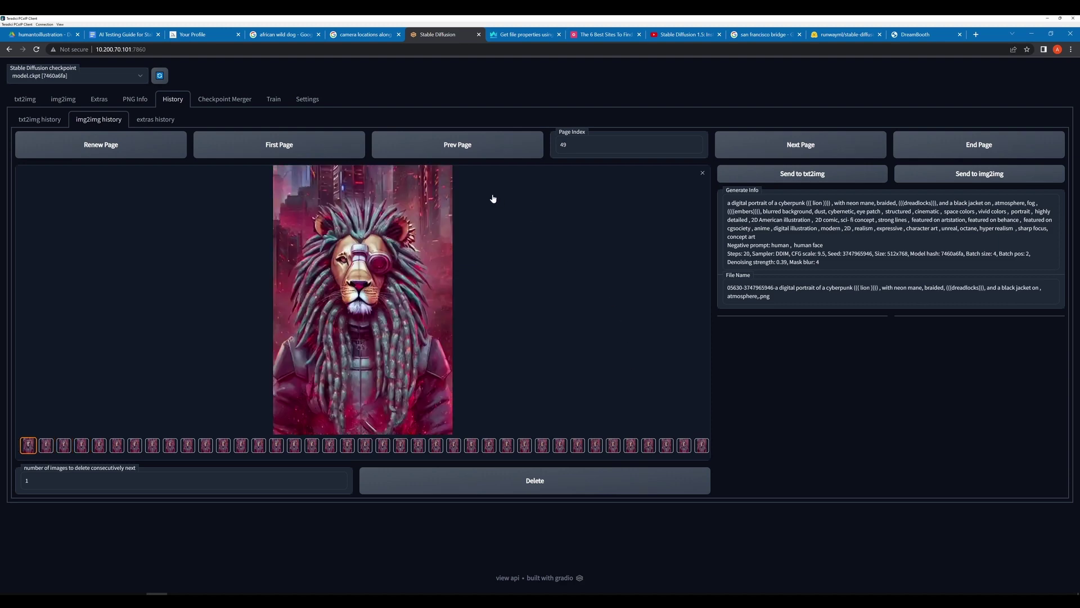
Go back to history page 48 and step through its enlarged lion variations from the last image backward.
click(476, 153)
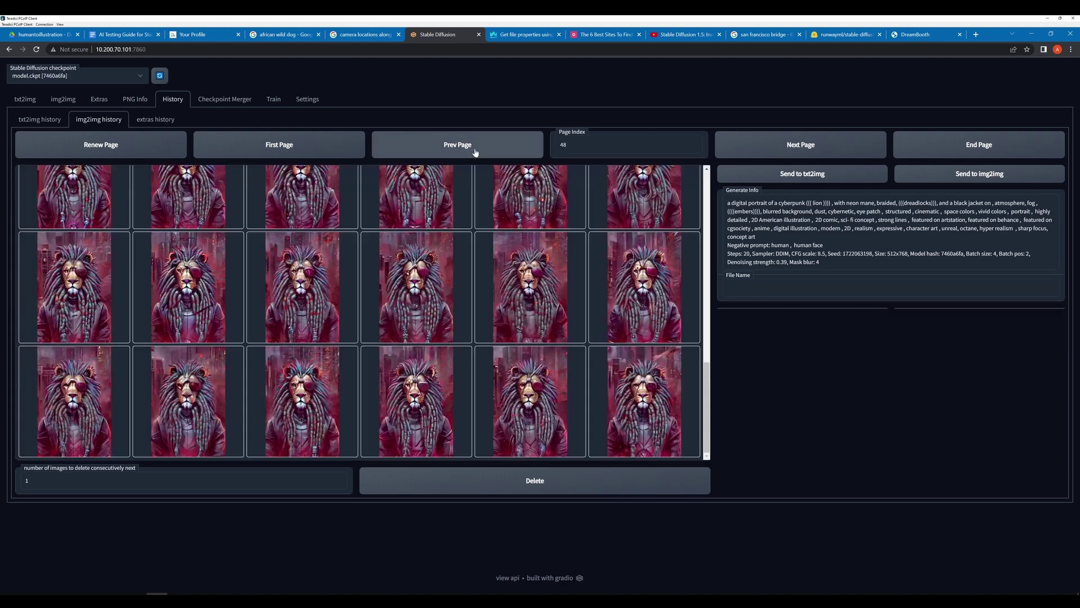
click(649, 378)
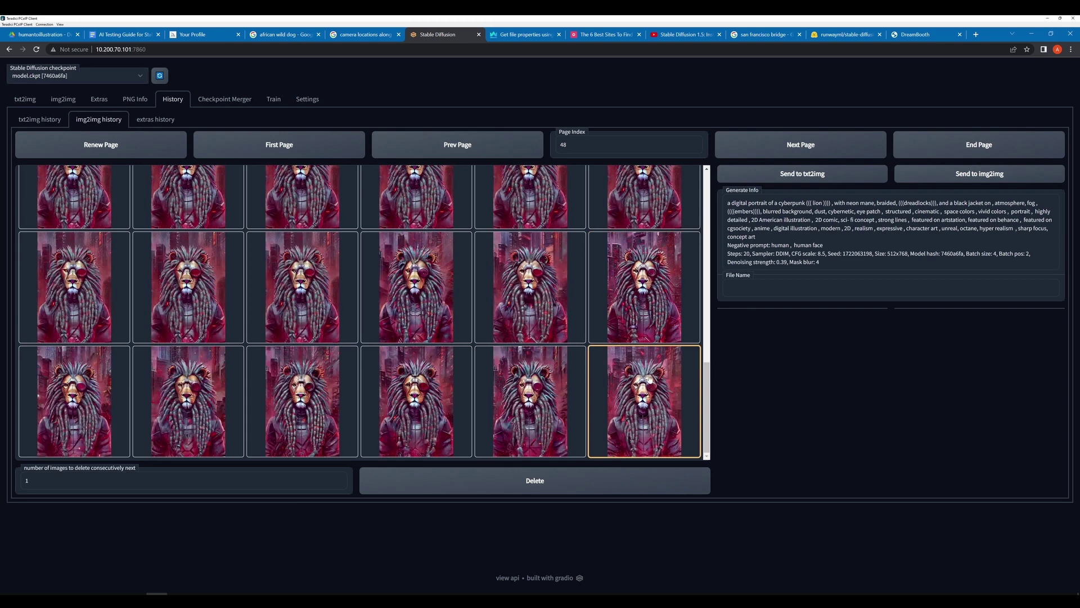
click(650, 379)
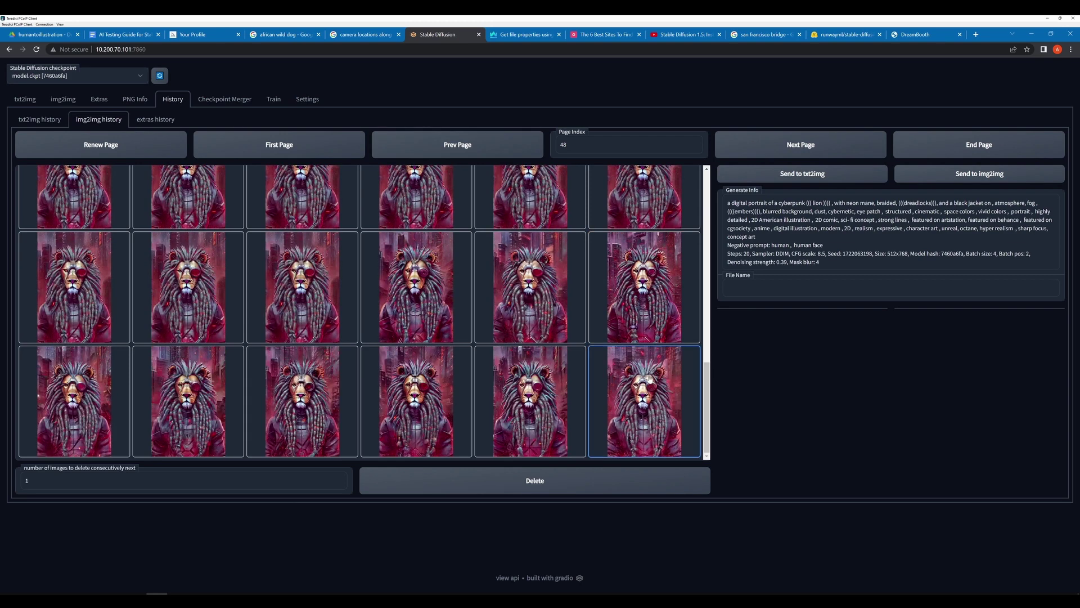
key(Left)
key(Left)
key(Left)
key(Left)
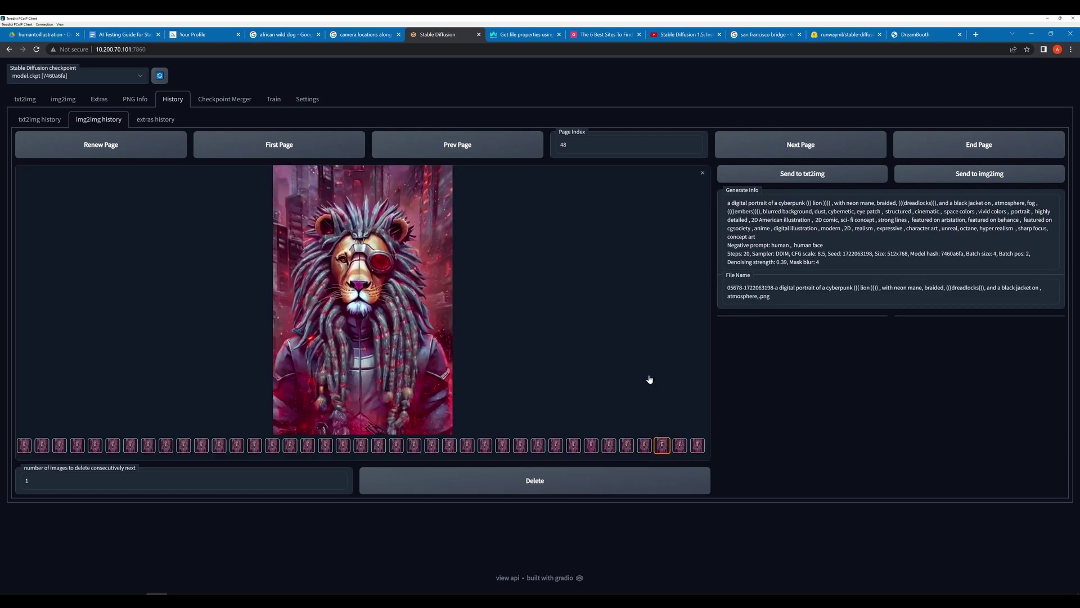
key(Left)
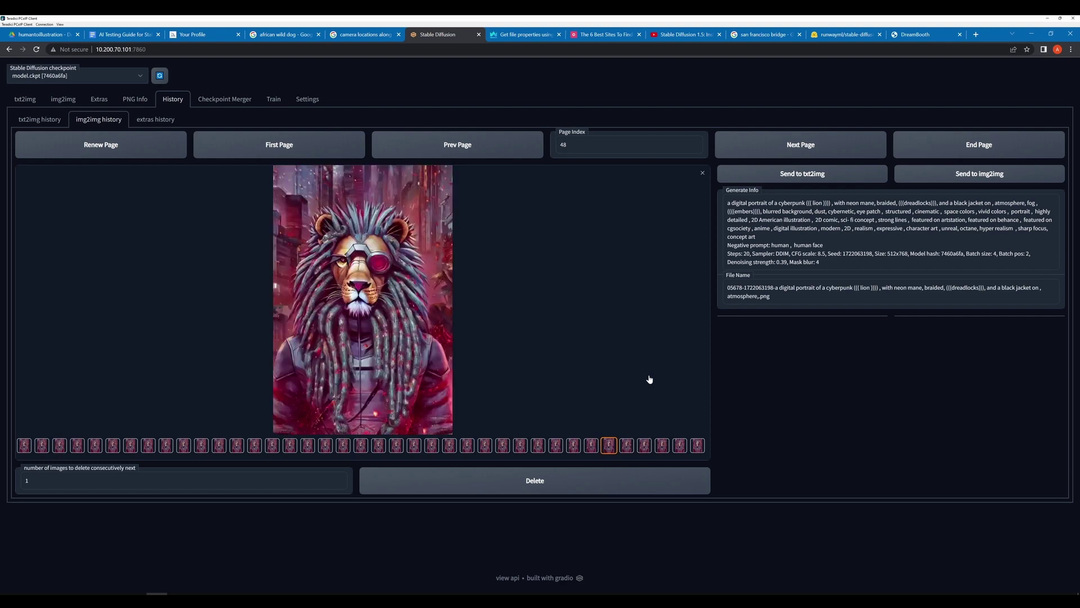
key(Left)
key(Left)
key(Left)
key(Left)
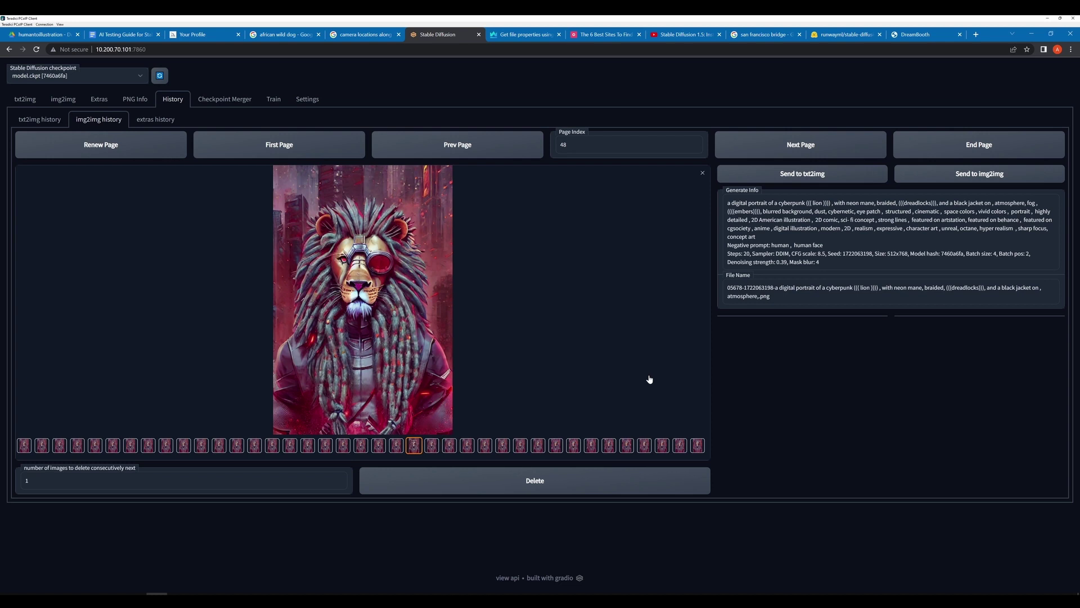
key(Left)
key(Left)
key(Left)
key(Left)
key(Left)
key(Left)
key(Left)
key(Left)
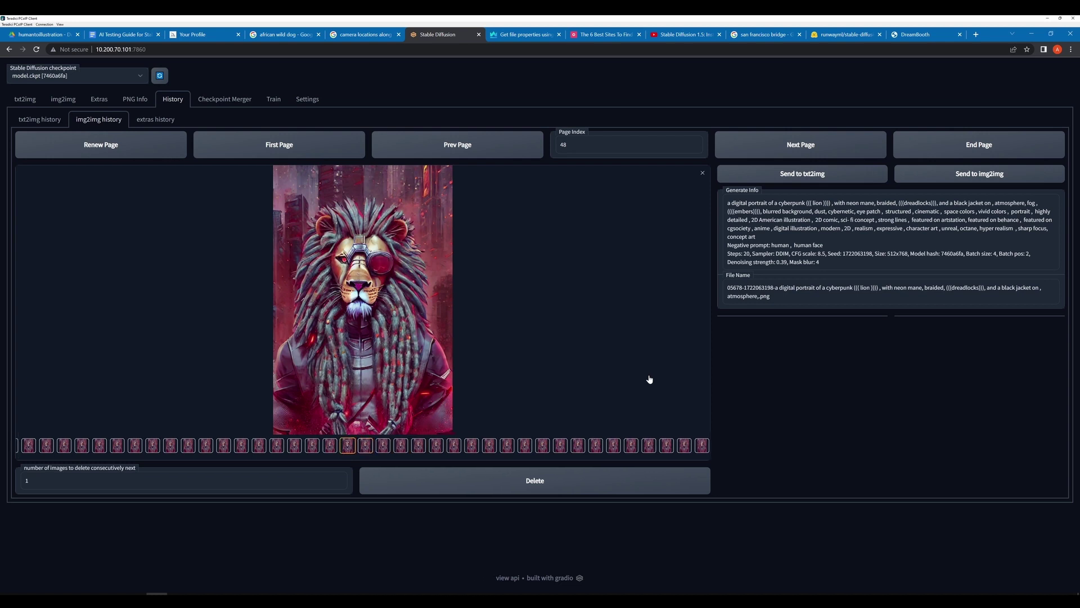
key(Left)
key(Left)
key(Left)
key(Left)
key(Left)
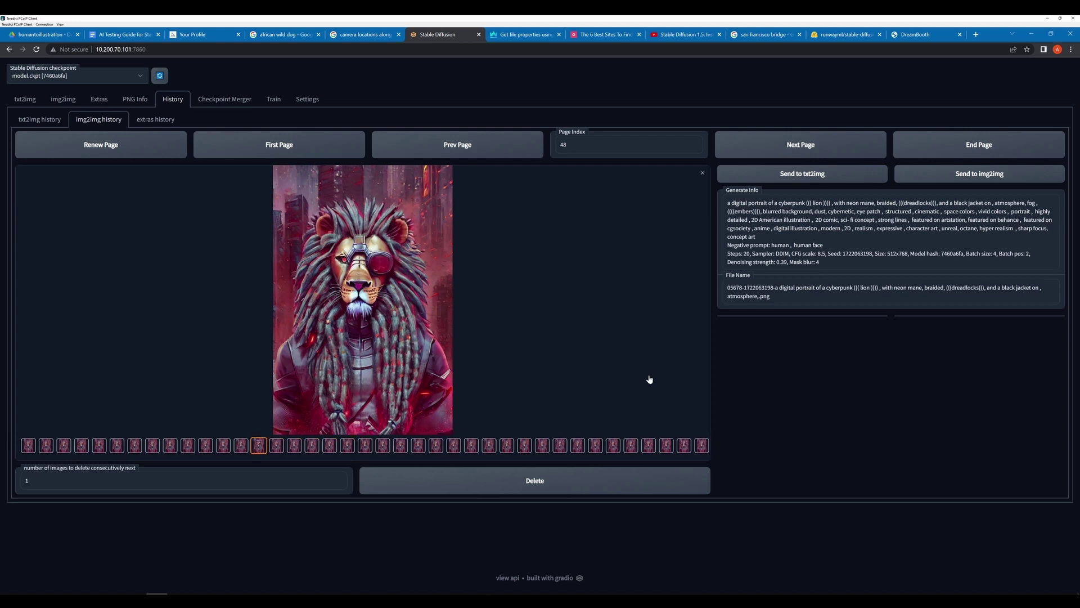
key(Left)
key(Left)
key(Left)
key(Left)
key(Left)
key(Left)
key(Left)
key(Left)
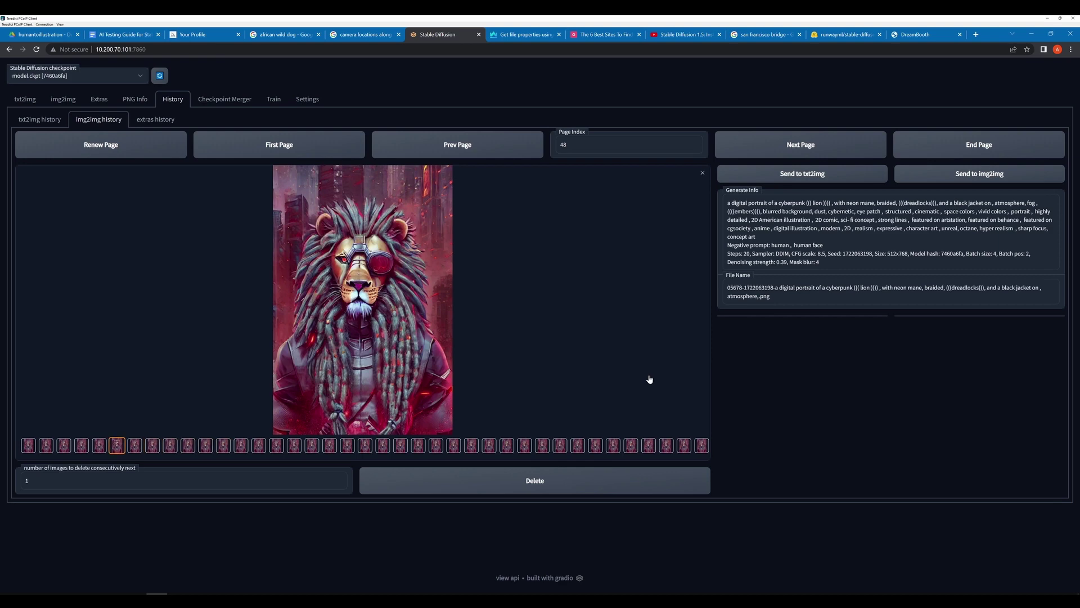
key(Left)
key(Left)
key(Left)
key(Left)
key(Left)
key(Left)
key(Left)
key(Left)
key(Left)
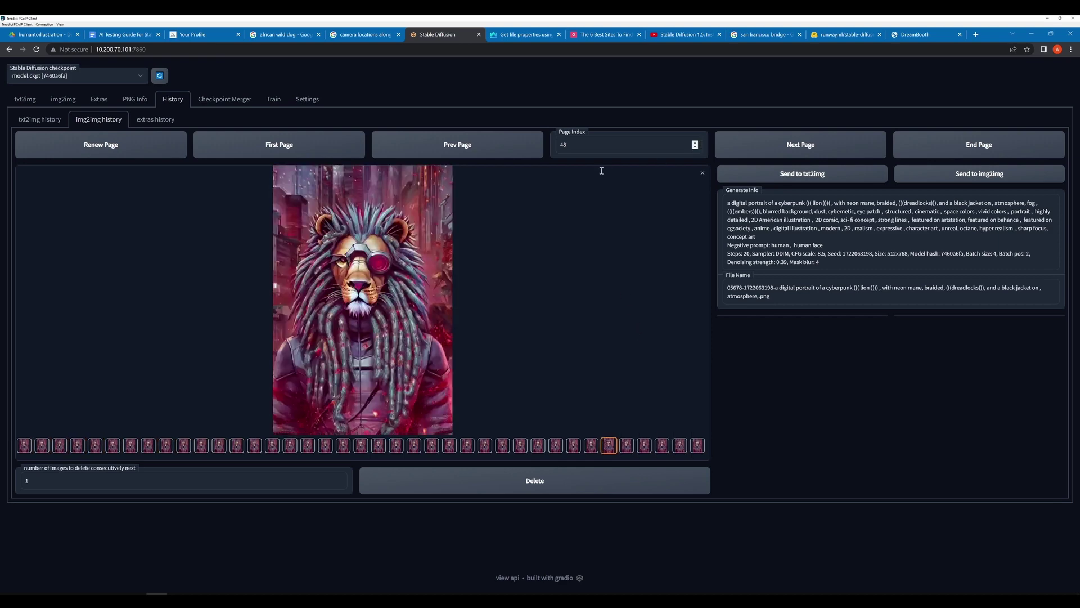
Go back to history page 47 and review the enlarged lion ear and eye refinements from the last image to the first.
click(515, 156)
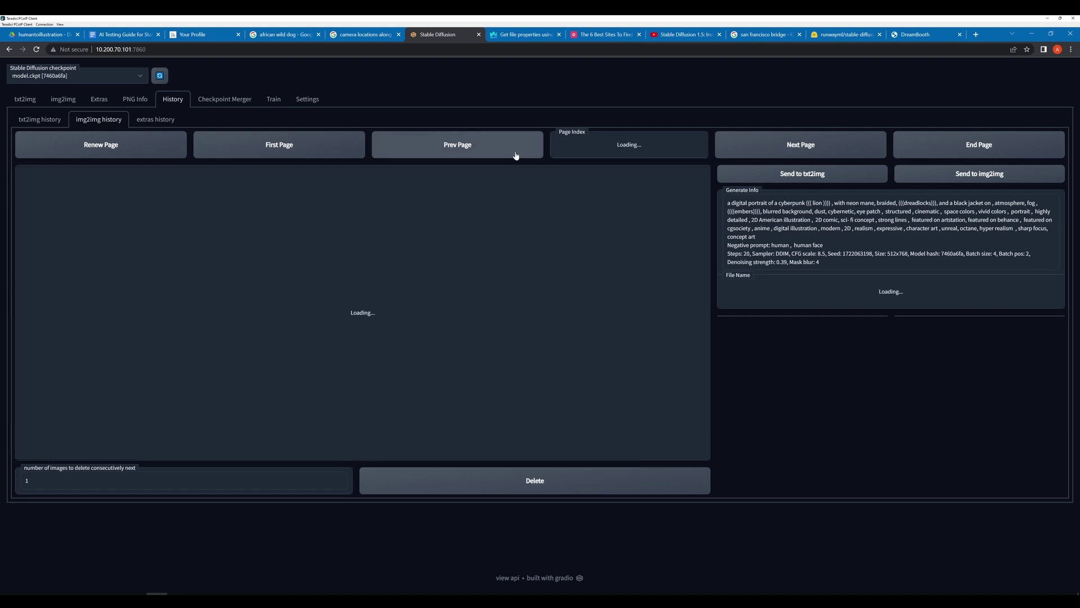
click(655, 386)
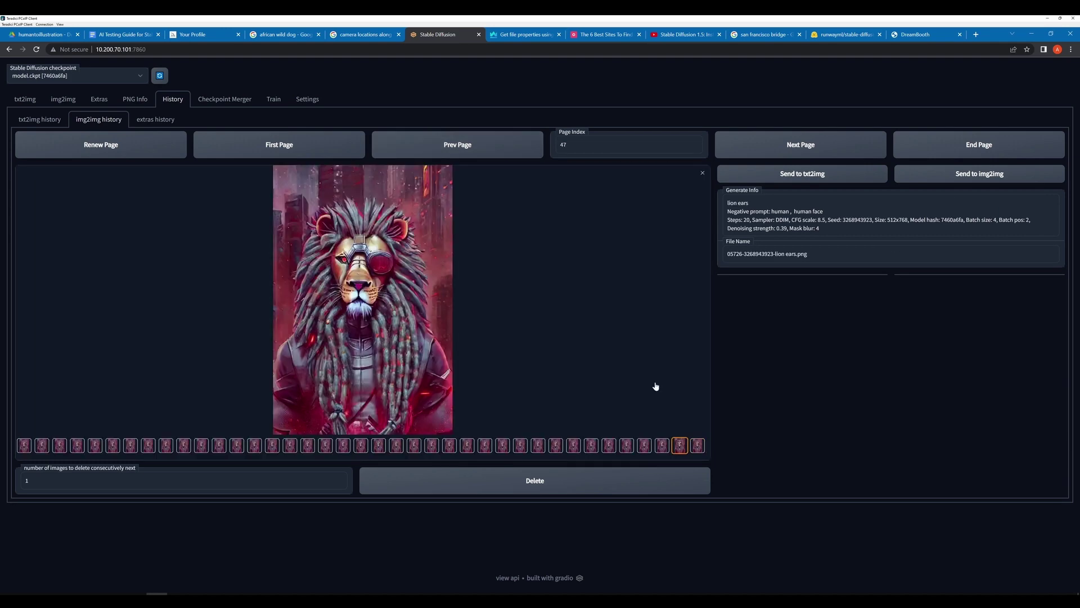
key(Left)
key(Left)
key(Left)
key(Left)
key(Left)
key(Left)
key(Left)
key(Left)
key(Left)
key(Left)
key(Left)
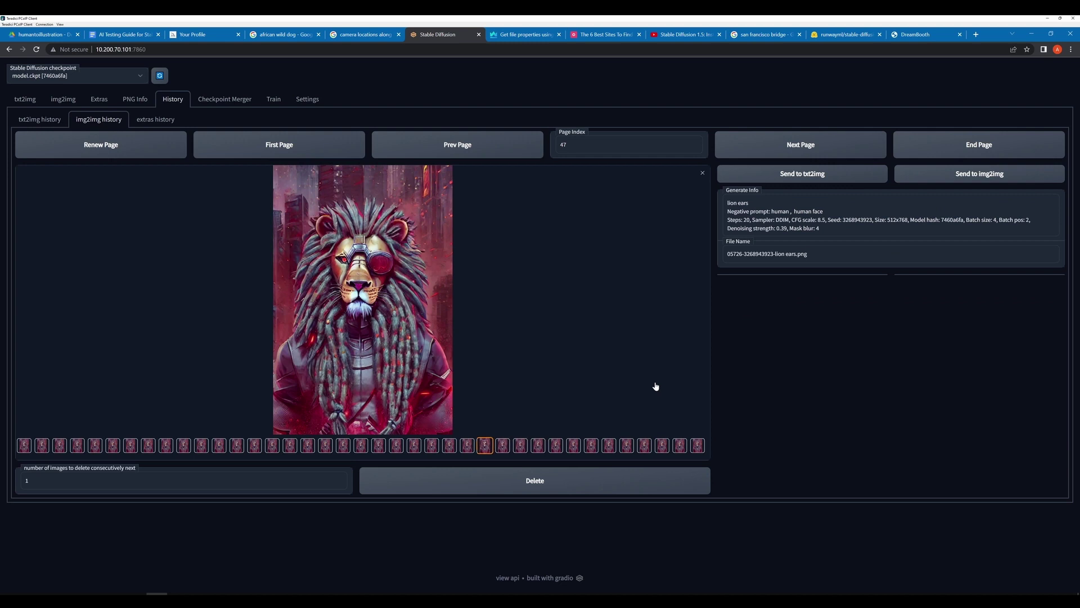
key(Left)
key(Left)
key(Left)
key(Left)
key(Left)
key(Left)
key(Left)
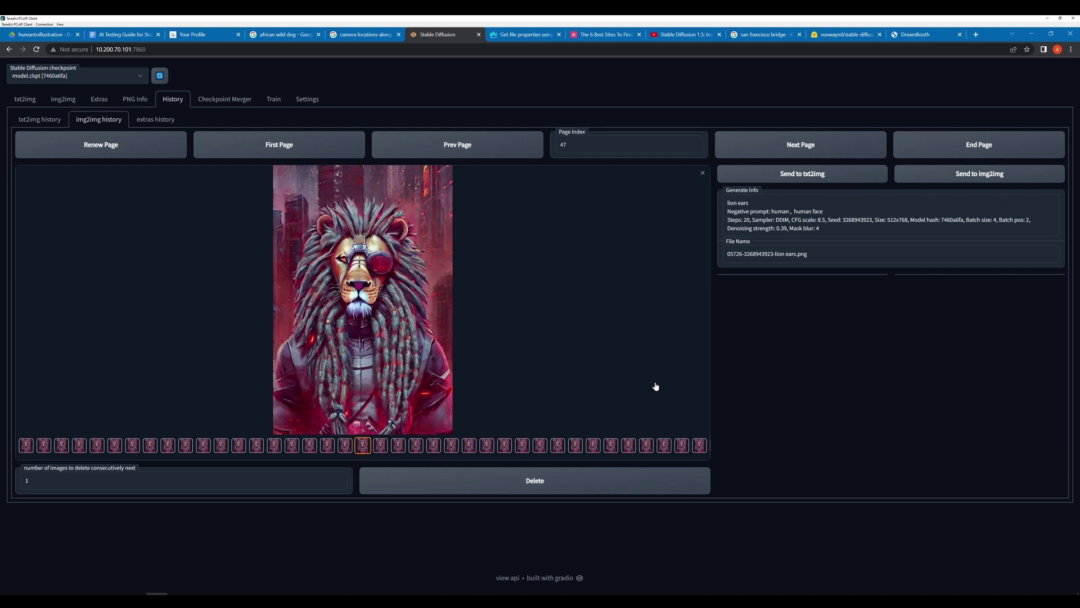
key(Left)
key(Left)
key(Left)
key(Left)
key(Left)
key(Left)
key(Left)
key(Left)
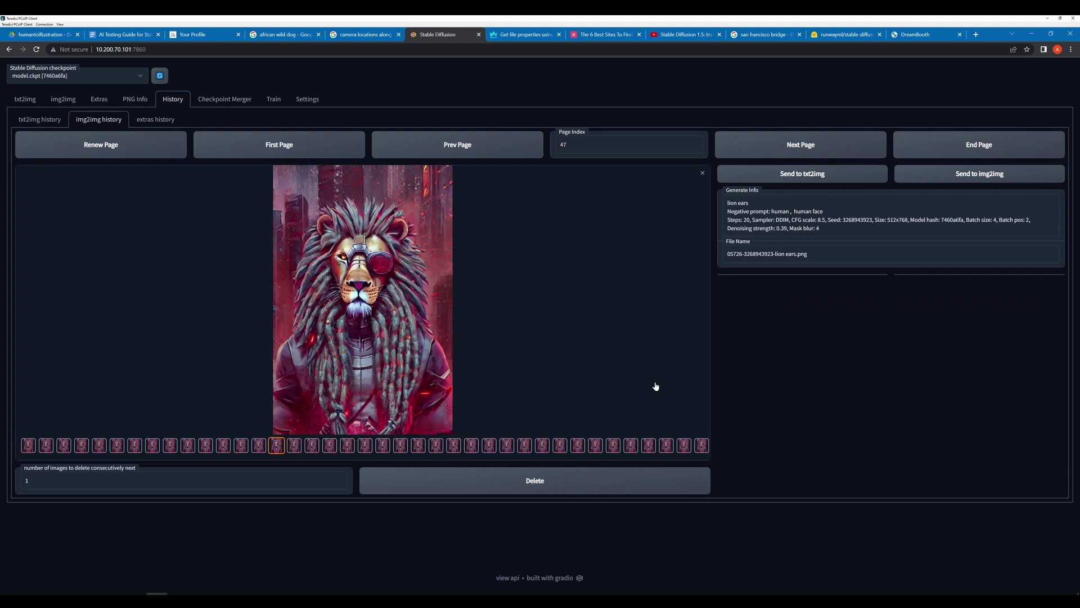
key(Left)
key(Left)
key(Left)
key(Left)
key(Left)
key(Left)
key(Left)
key(Left)
key(Left)
key(Left)
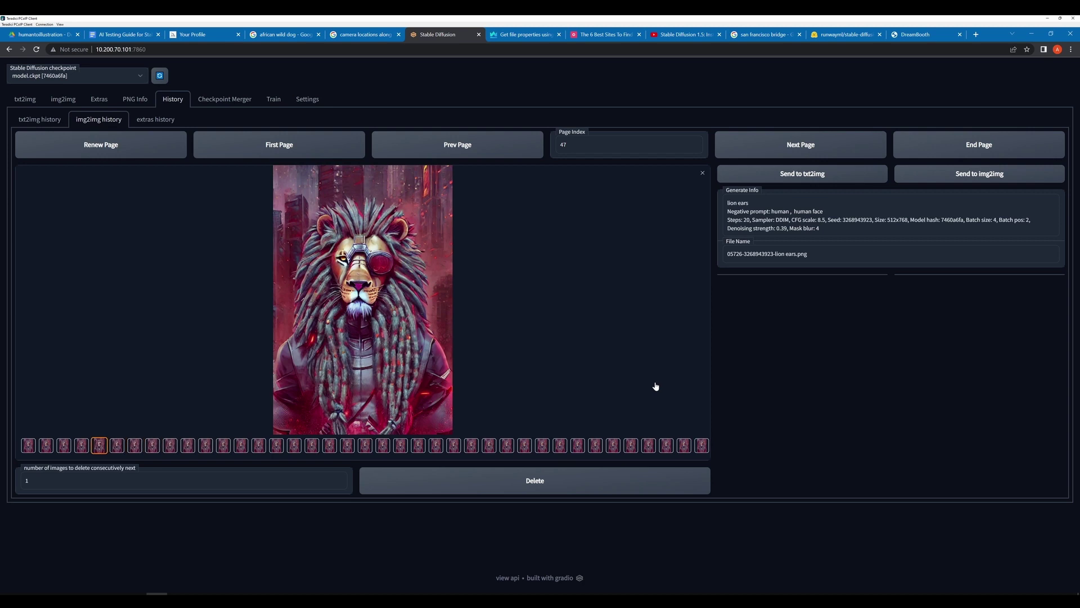
key(Left)
key(Left)
key(Left)
key(Left)
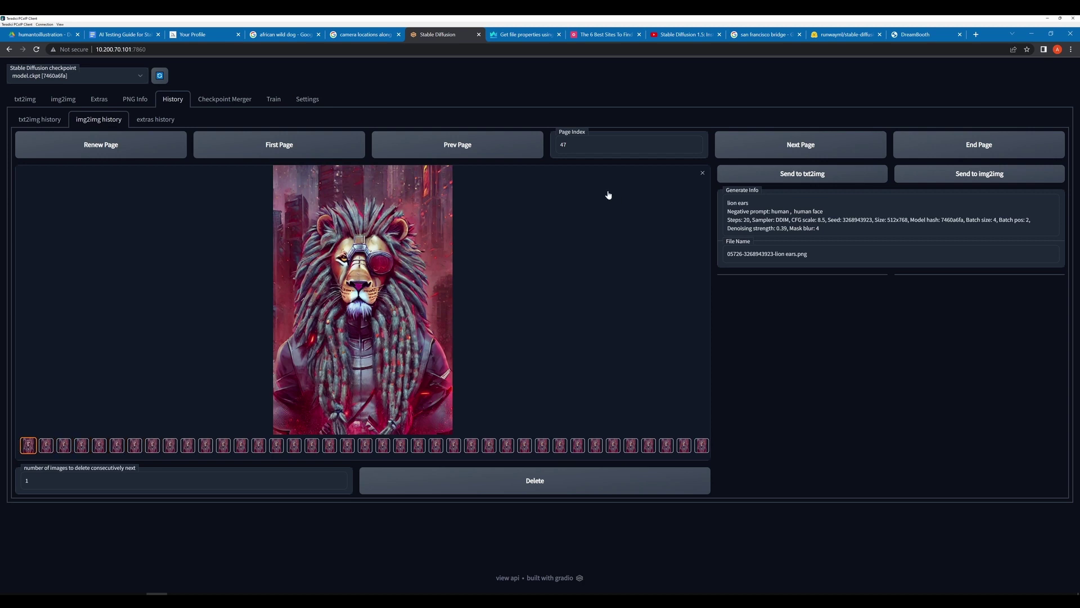
Go back to history page 46 and review the enlarged lion eyepiece variations from the last image to the first.
click(490, 146)
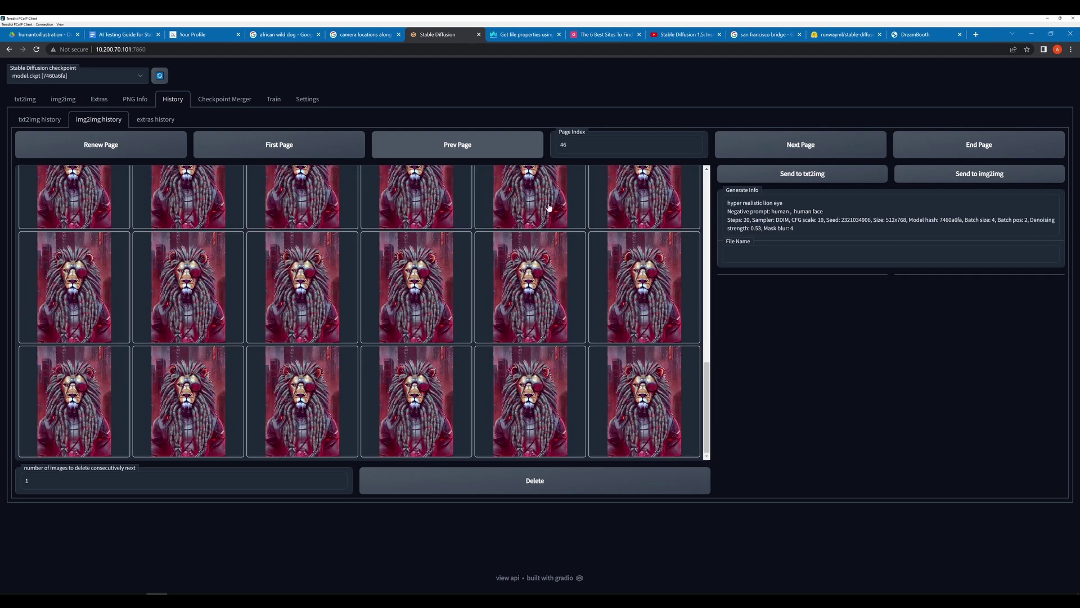
click(682, 375)
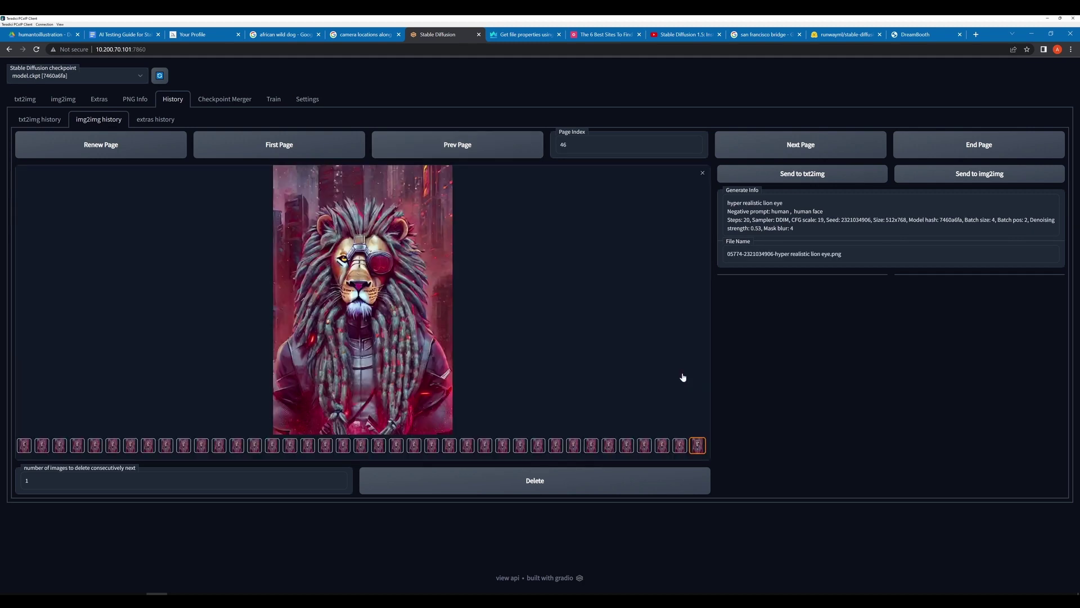
key(Left)
key(Left)
key(Left)
key(Left)
key(Left)
key(Left)
key(Left)
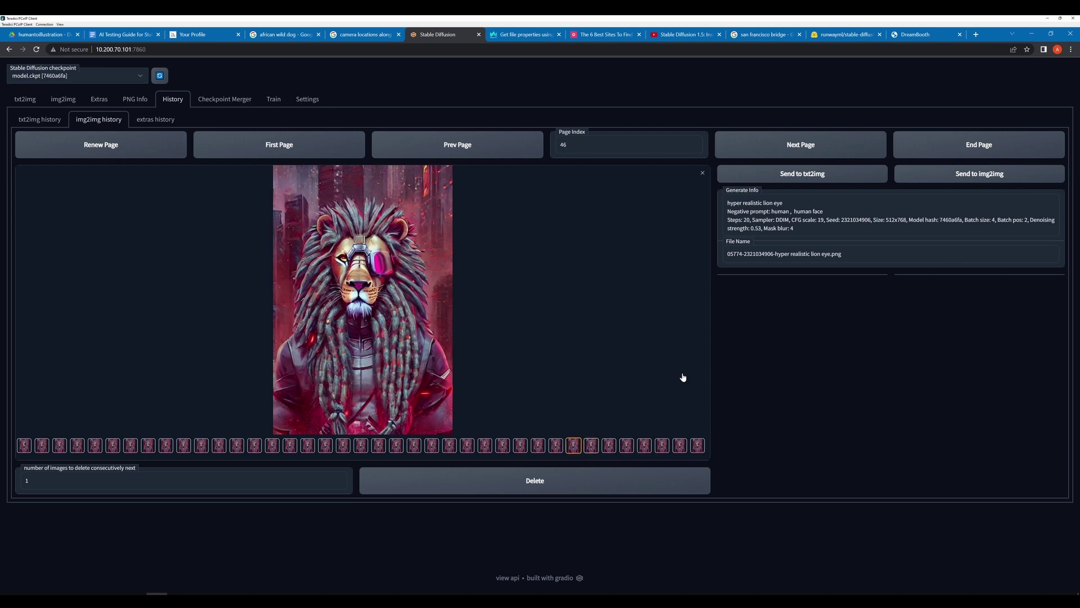
key(Left)
key(Left)
key(Left)
key(Left)
key(Left)
key(Left)
key(Left)
key(Left)
key(Left)
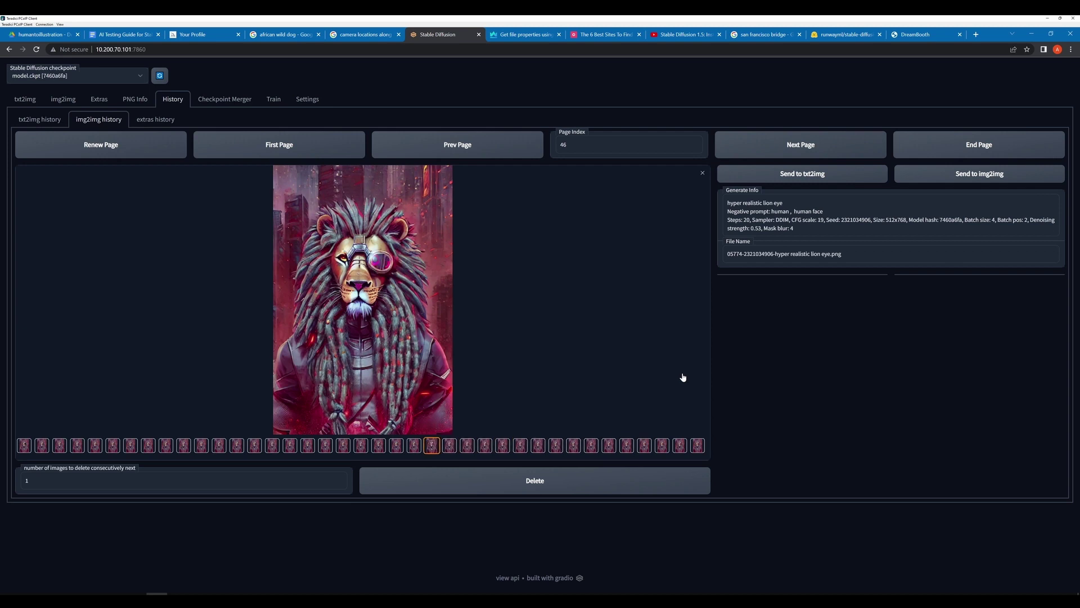
key(Left)
key(Left)
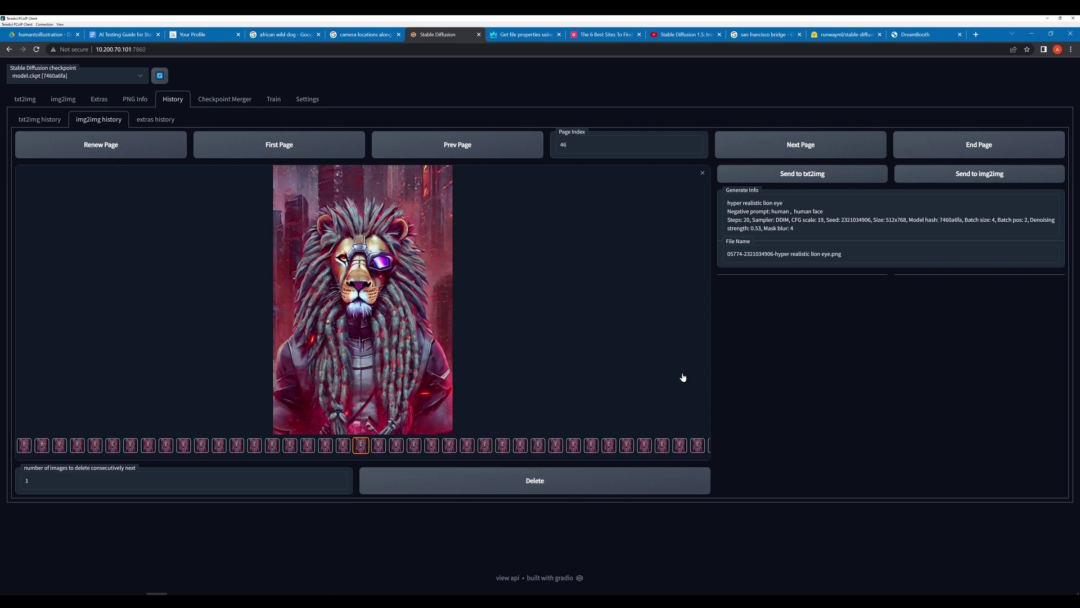
key(Left)
key(Left)
key(Left)
key(Left)
key(Left)
key(Left)
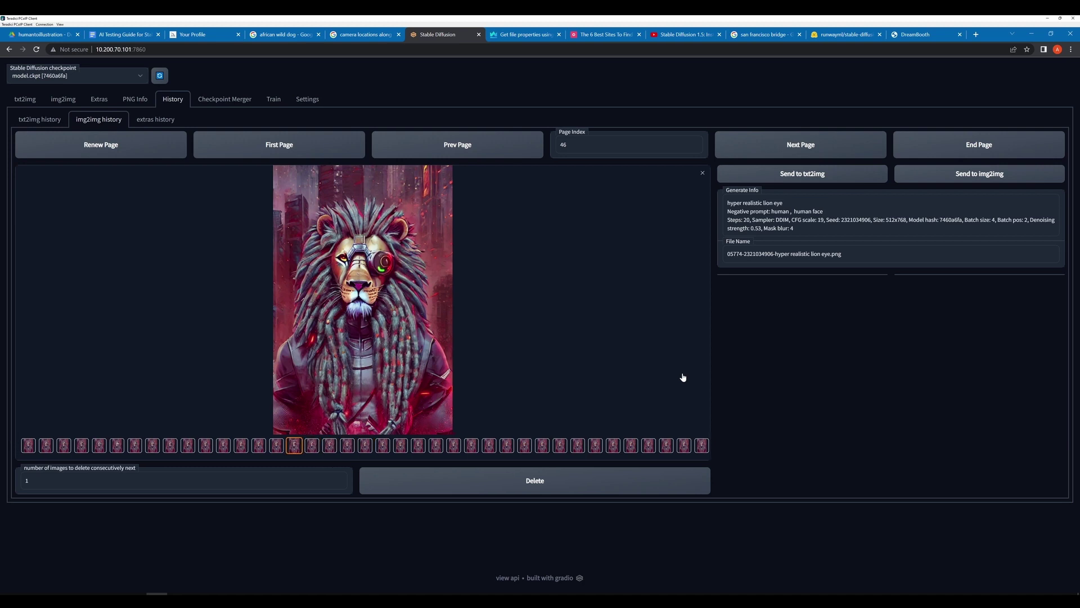
key(Left)
key(Left)
key(Left)
key(Left)
key(Left)
key(Left)
key(Left)
key(Left)
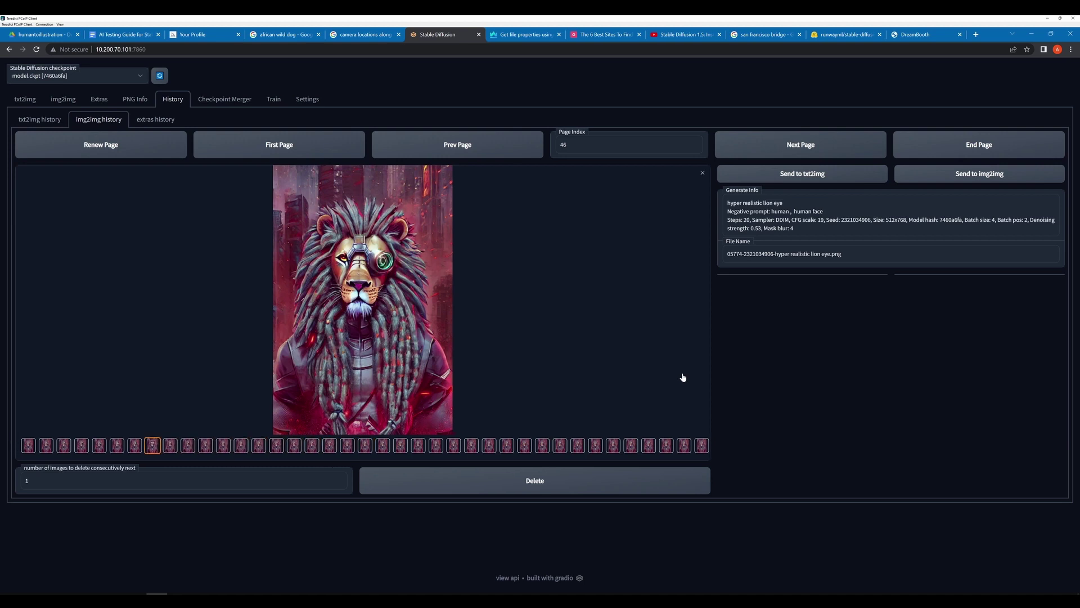
key(Left)
key(Left)
key(Left)
key(Left)
key(Left)
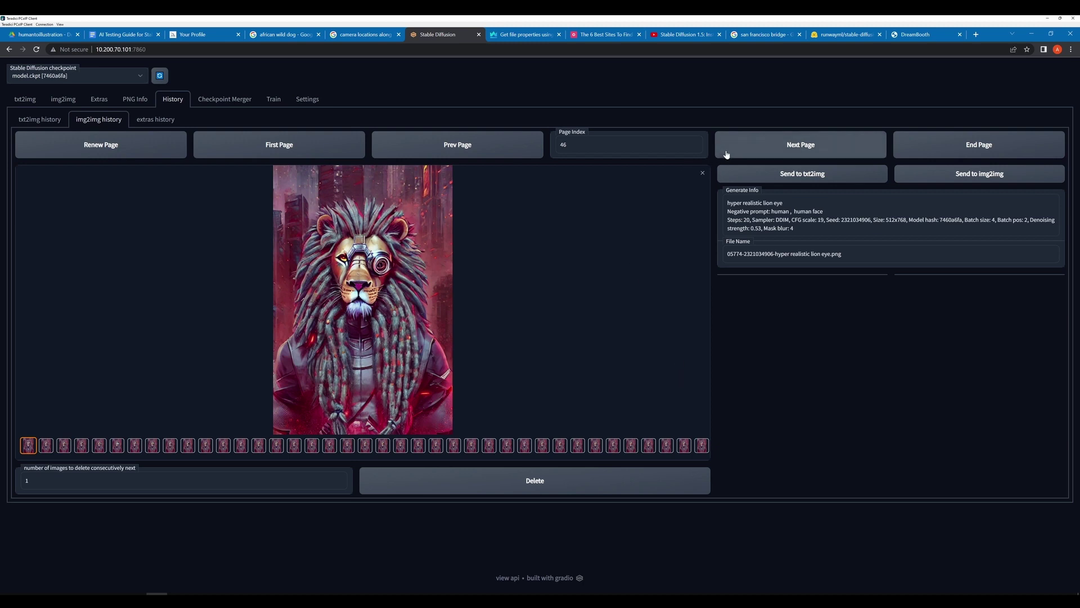
Go back to history page 45 and step through the enlarged cyberpunk goggle variations from the last image to the first.
click(497, 152)
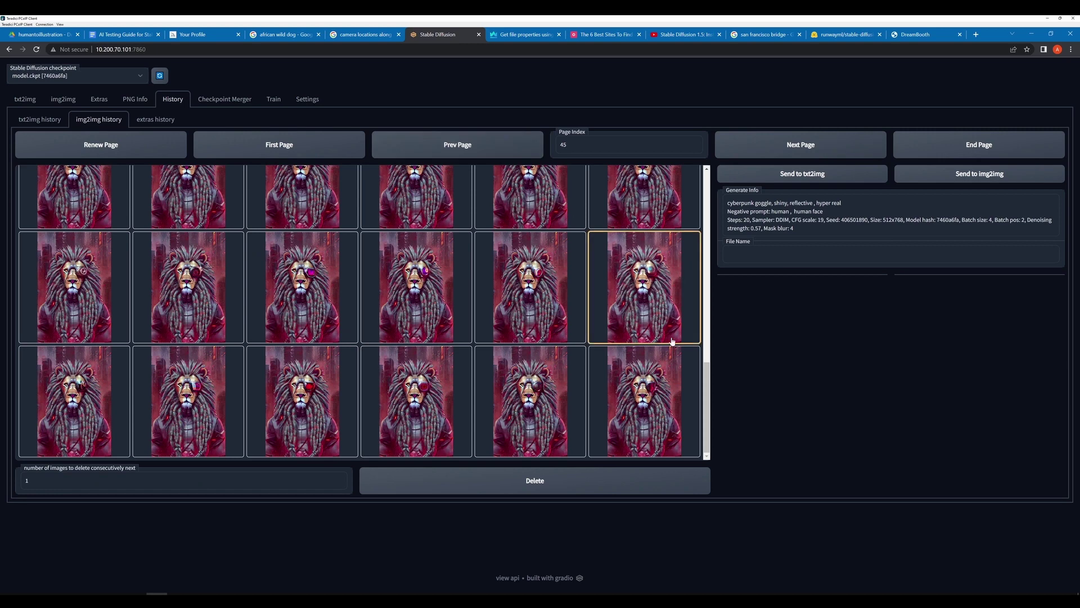
click(661, 391)
key(Left)
key(Left)
key(Left)
key(Left)
key(Left)
key(Left)
key(Left)
key(Left)
key(Left)
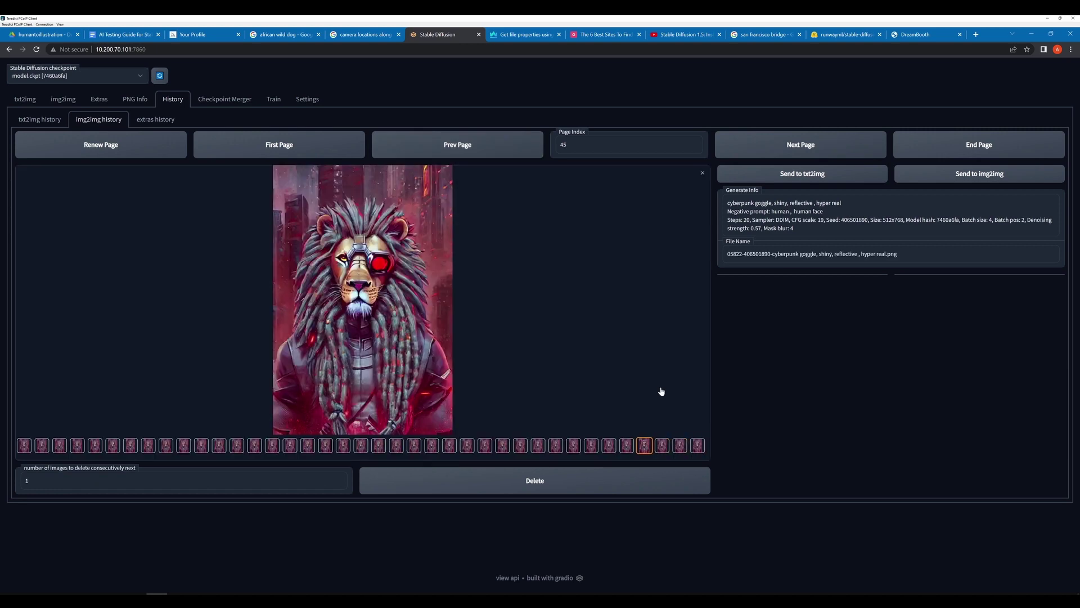
key(Left)
key(Left)
key(Left)
key(Left)
key(Left)
key(Left)
key(Left)
key(Left)
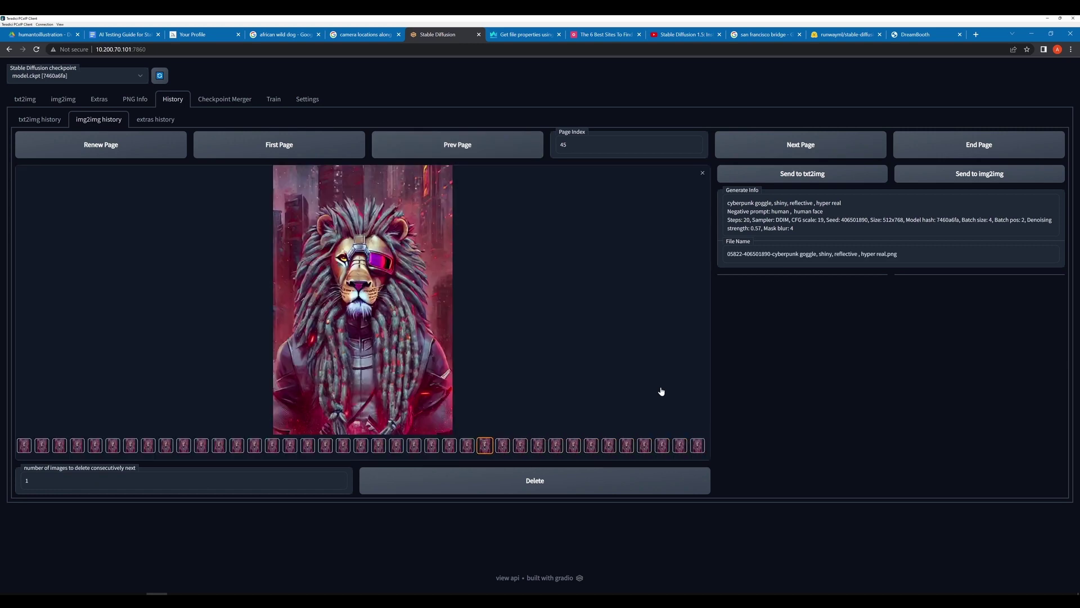
key(Left)
key(Left)
key(Left)
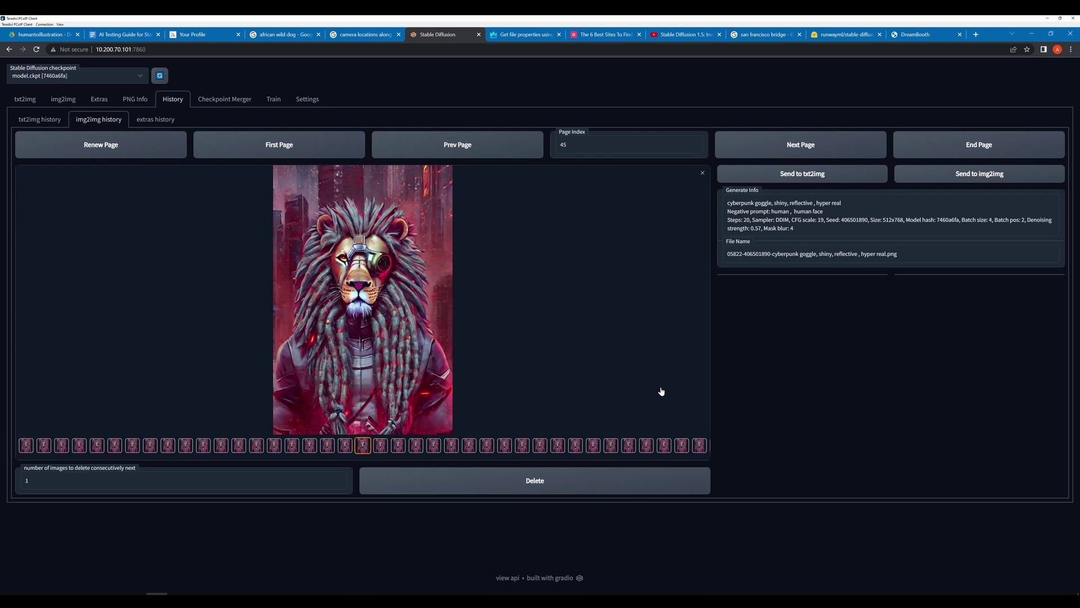
key(Left)
key(Left)
key(Left)
key(Left)
key(Left)
key(Left)
key(Left)
key(Left)
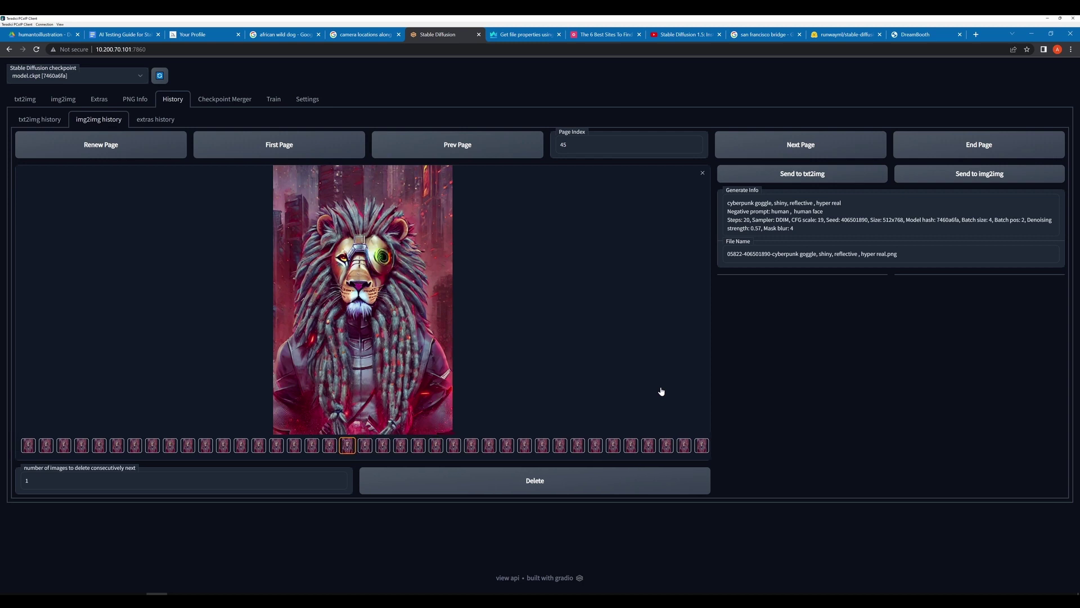
key(Left)
key(Left)
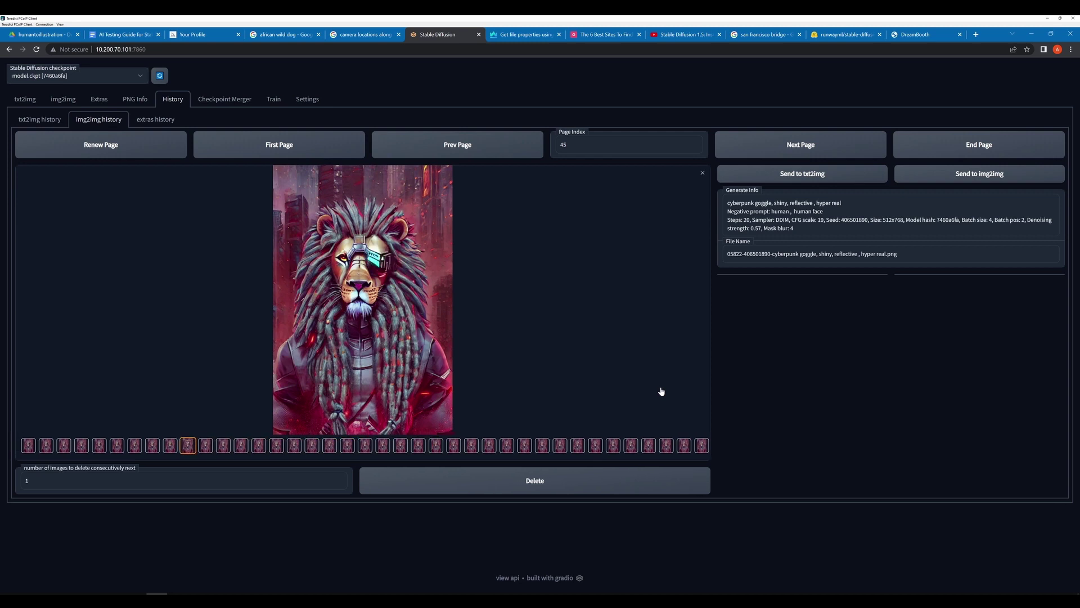
key(Left)
key(Left)
key(Left)
key(Left)
key(Left)
key(Left)
key(Left)
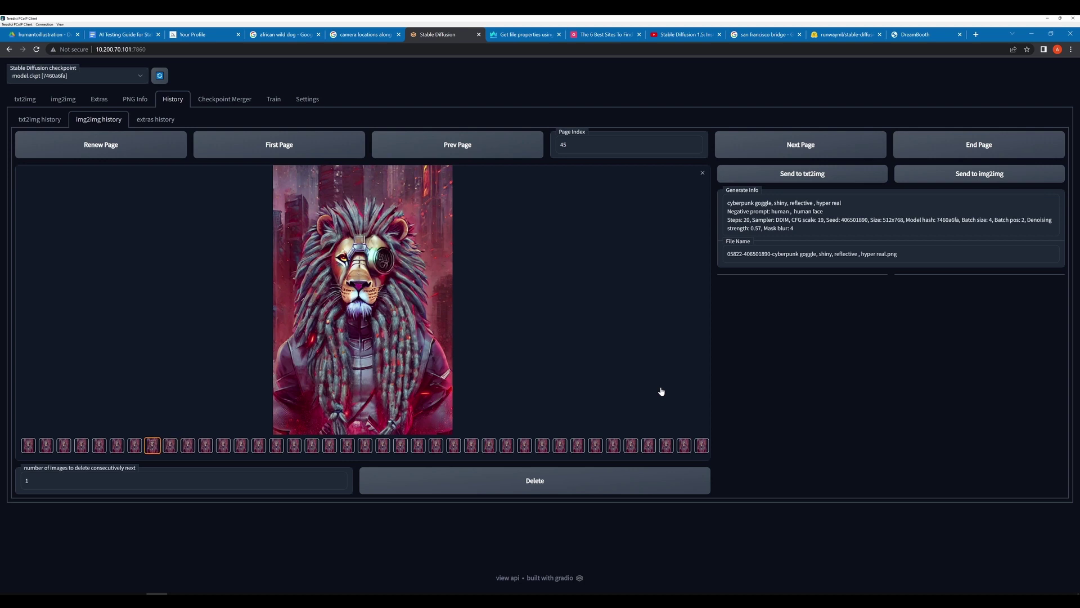
key(Left)
key(Left)
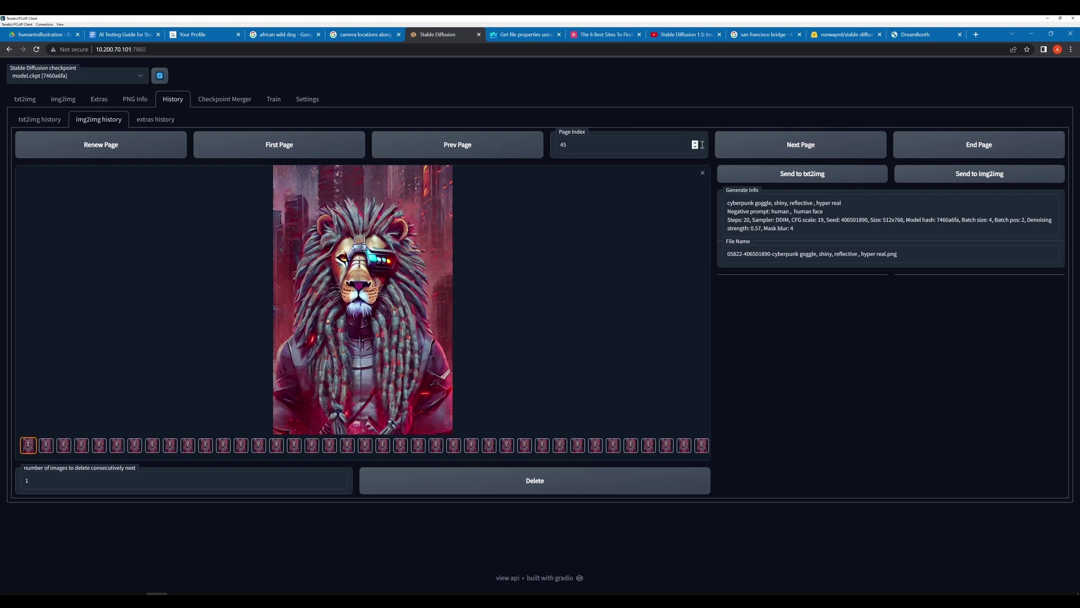
Go back to history page 44 and view its enlarged glowing lens variations from the last image backward.
click(497, 153)
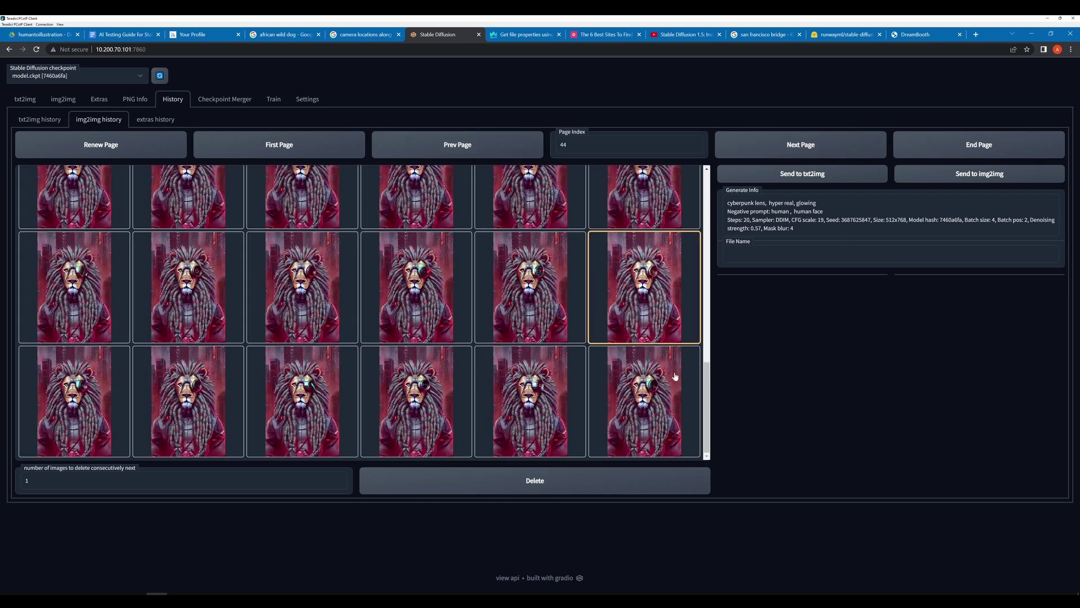
click(671, 386)
key(Left)
key(Left)
key(Left)
key(Left)
key(Left)
key(Left)
key(Left)
key(Left)
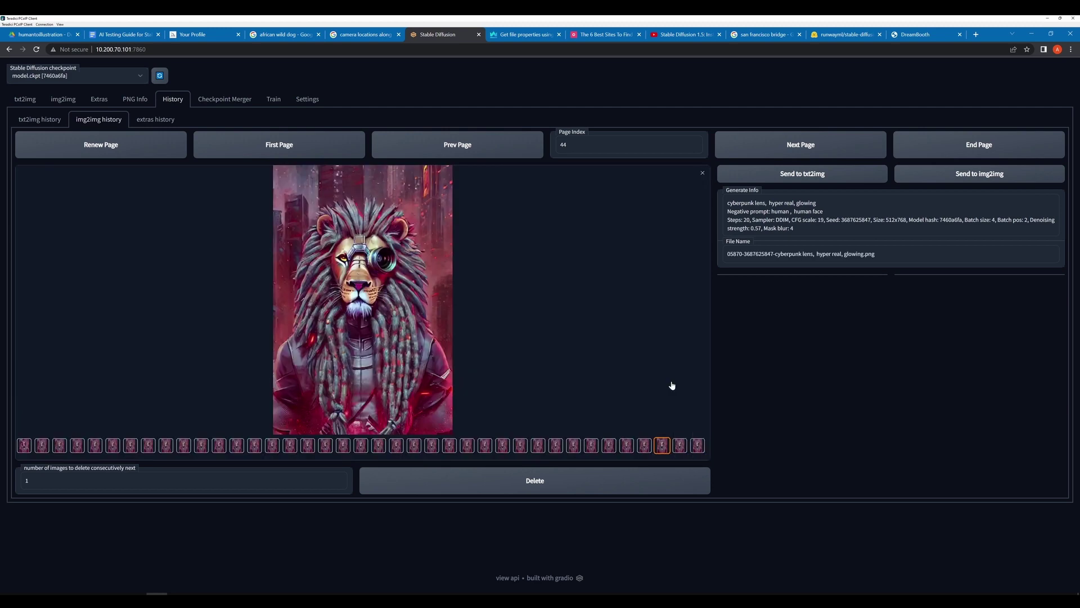
key(Left)
key(Left)
key(Left)
key(Left)
key(Left)
key(Left)
key(Left)
key(Left)
key(Left)
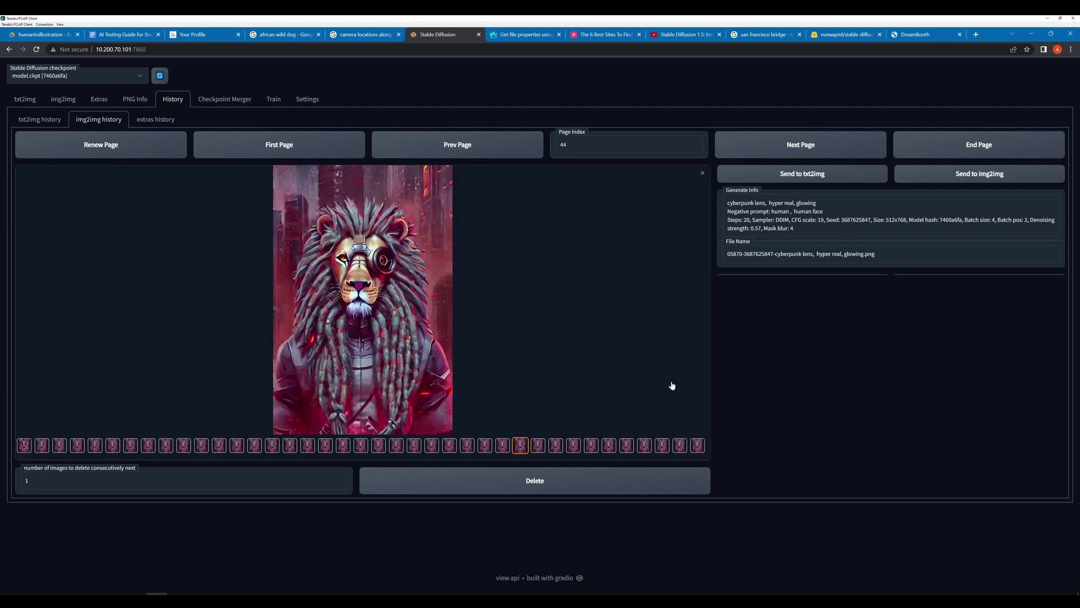
key(Left)
key(Left)
key(Left)
key(Left)
key(Left)
key(Left)
key(Left)
key(Left)
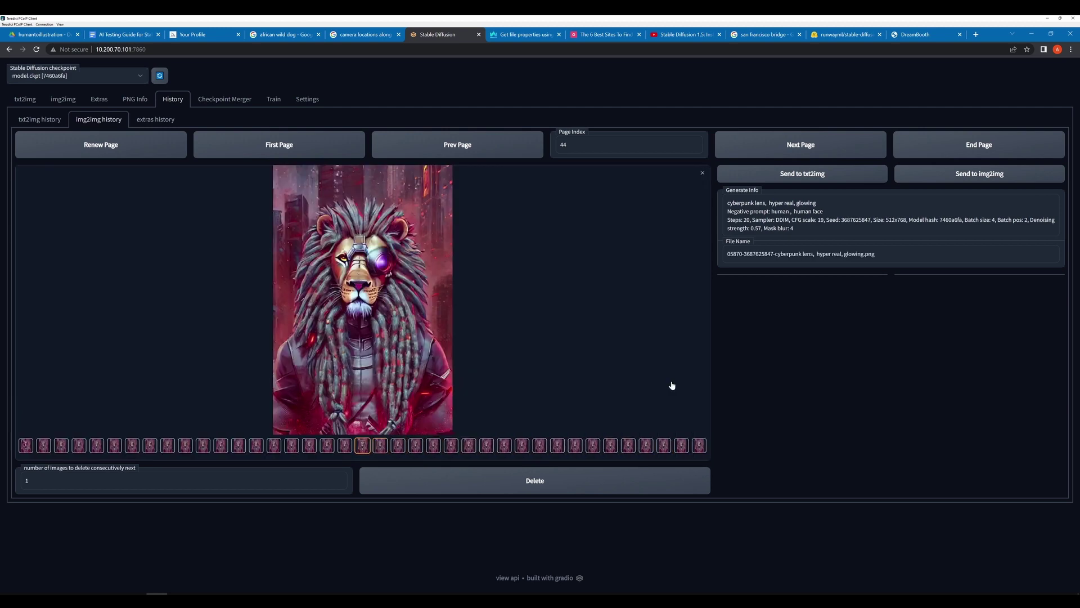
key(Left)
key(Left)
key(Left)
key(Left)
key(Left)
key(Left)
key(Left)
key(Left)
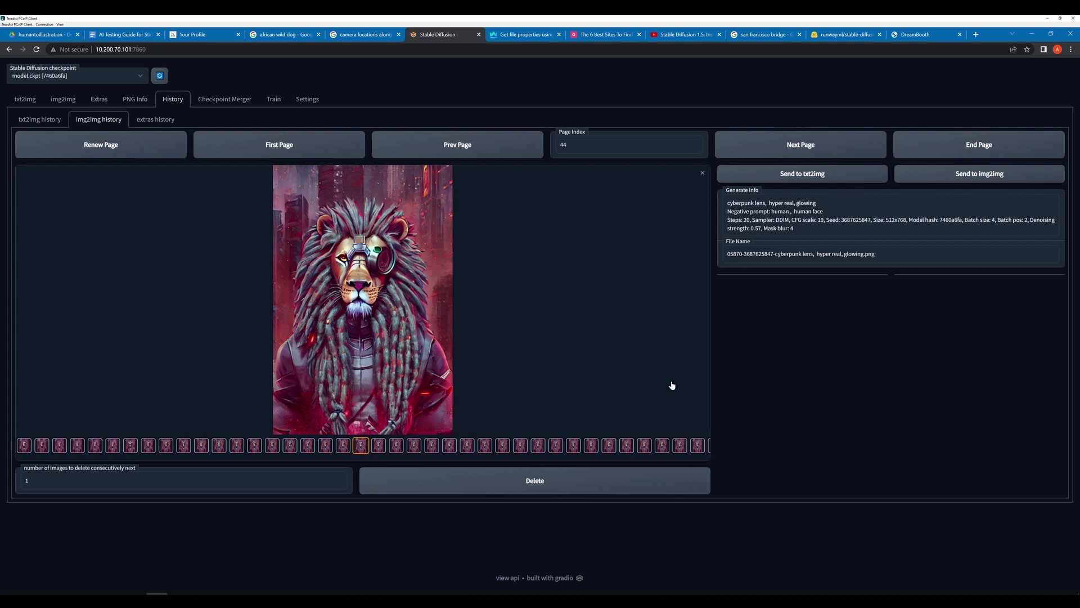
key(Left)
key(Left)
key(Left)
key(Left)
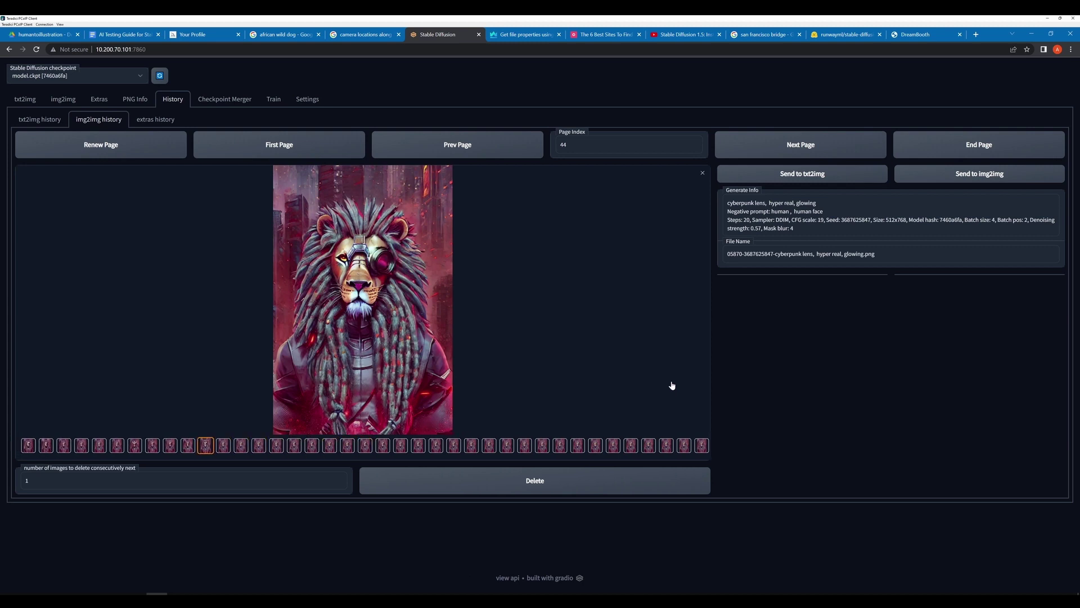
Compare the lens-eyed lion on page 44 with the neighbouring human-faced and mechanical dreadlock variations.
key(Right)
key(Right)
key(Left)
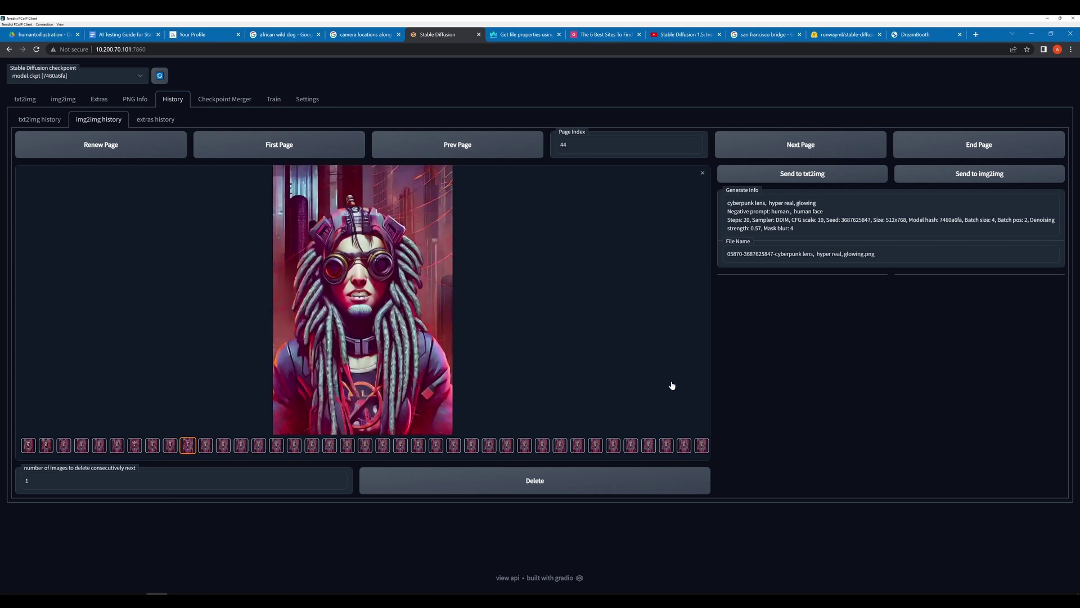
key(Right)
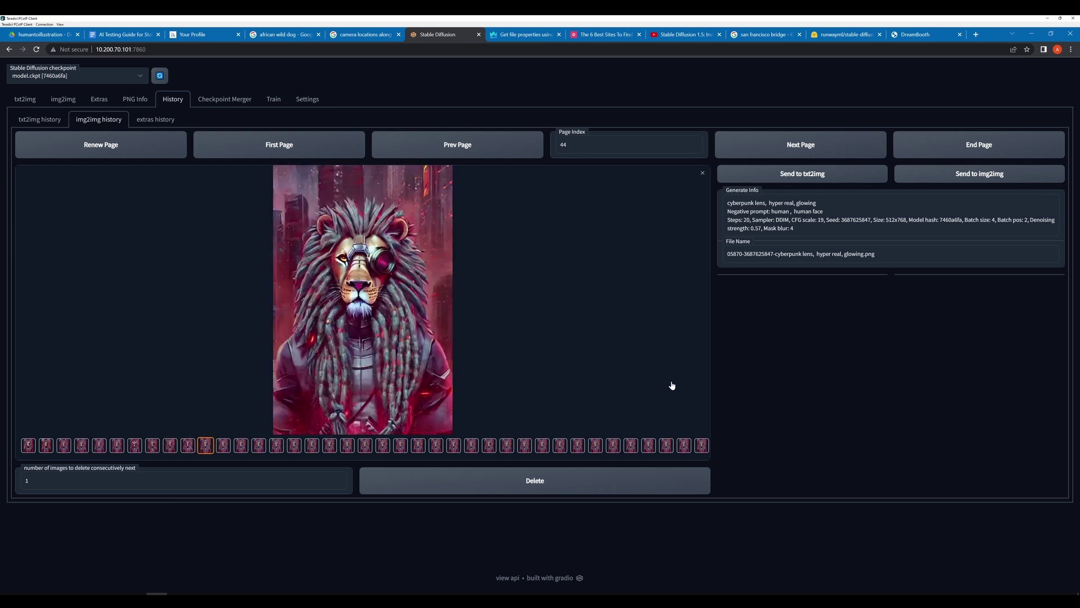
key(Left)
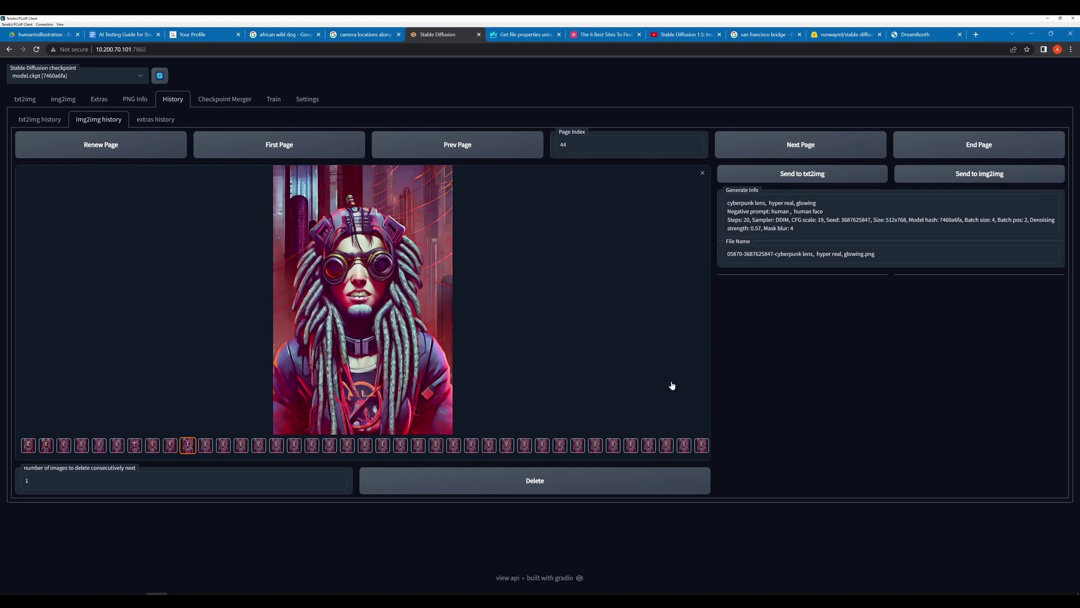
key(Left)
key(Left)
key(Left)
key(Left)
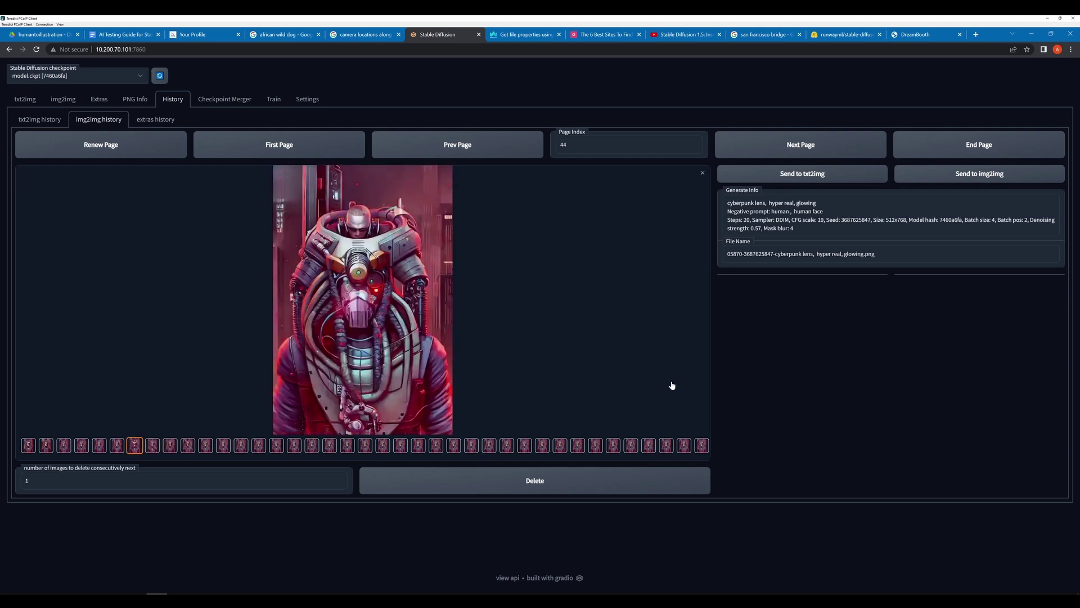
key(Right)
key(Right)
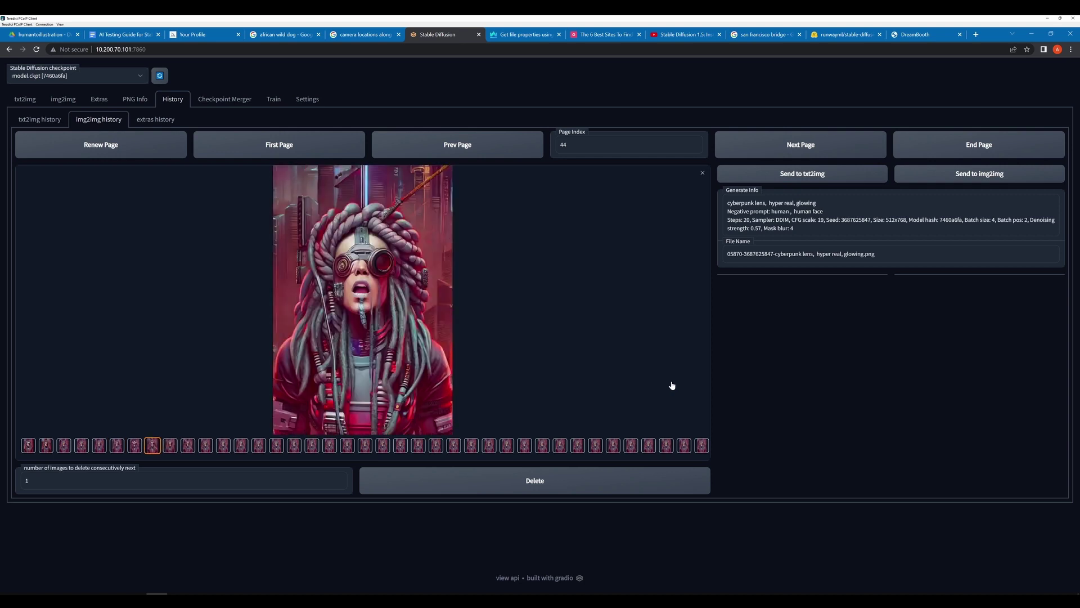
key(Right)
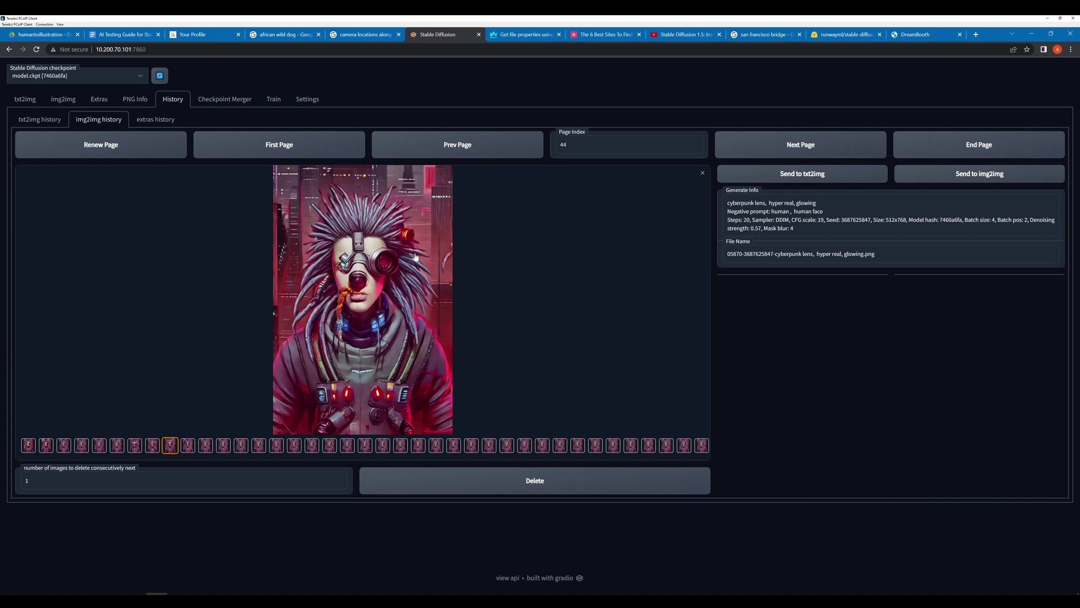
Step back through the earlier full-figure lion variations toward the first image on history page 44.
key(Left)
key(Left)
key(Left)
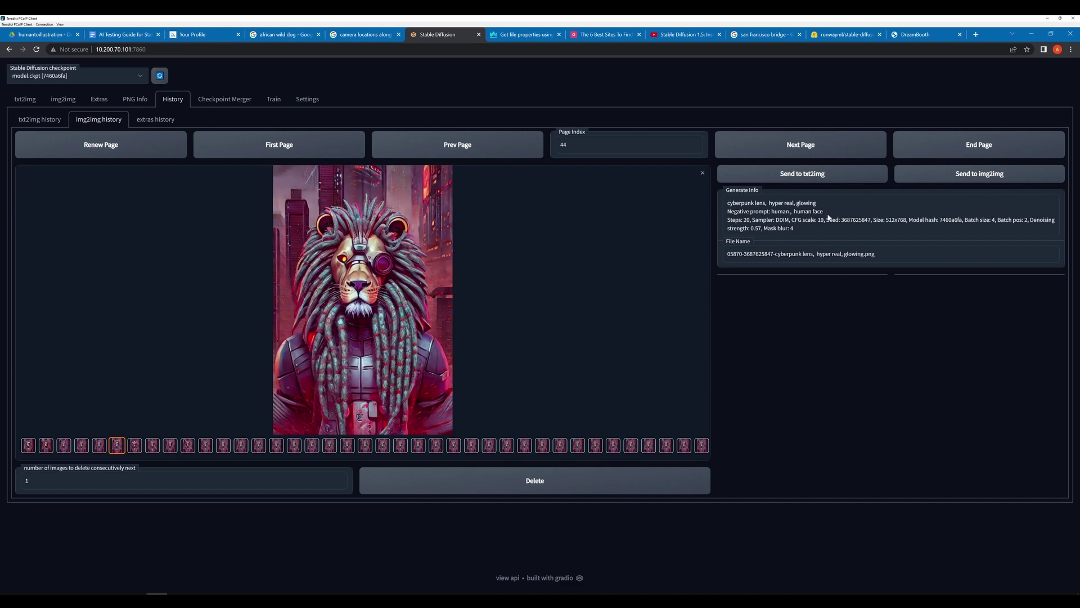
key(Left)
key(Left)
key(Left)
key(Left)
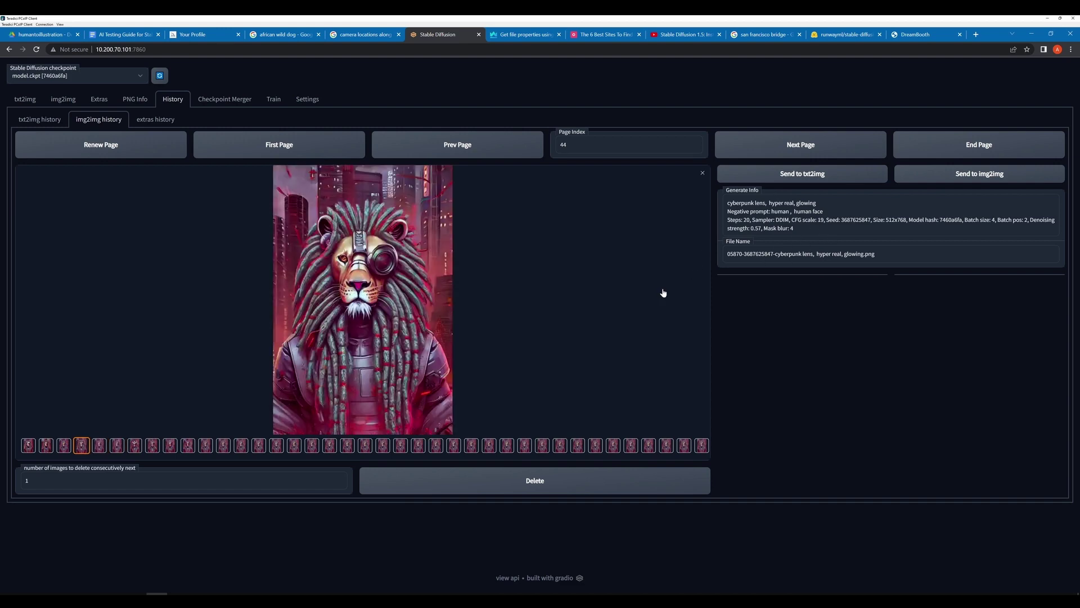
Inspect page 44 variations in the full-screen viewer, close it and go back to history page 43.
click(663, 292)
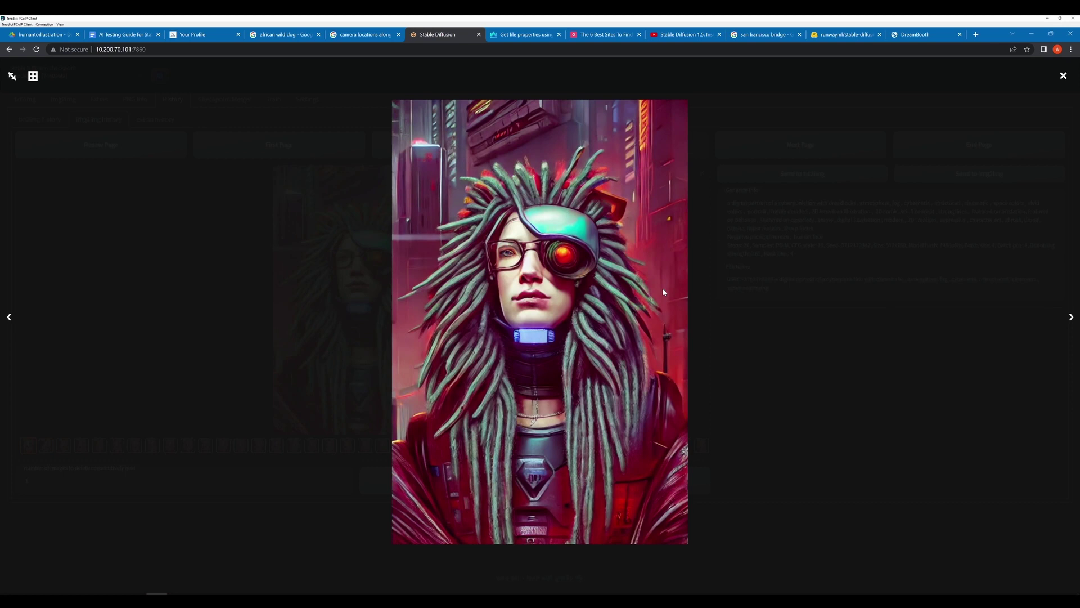
key(Left)
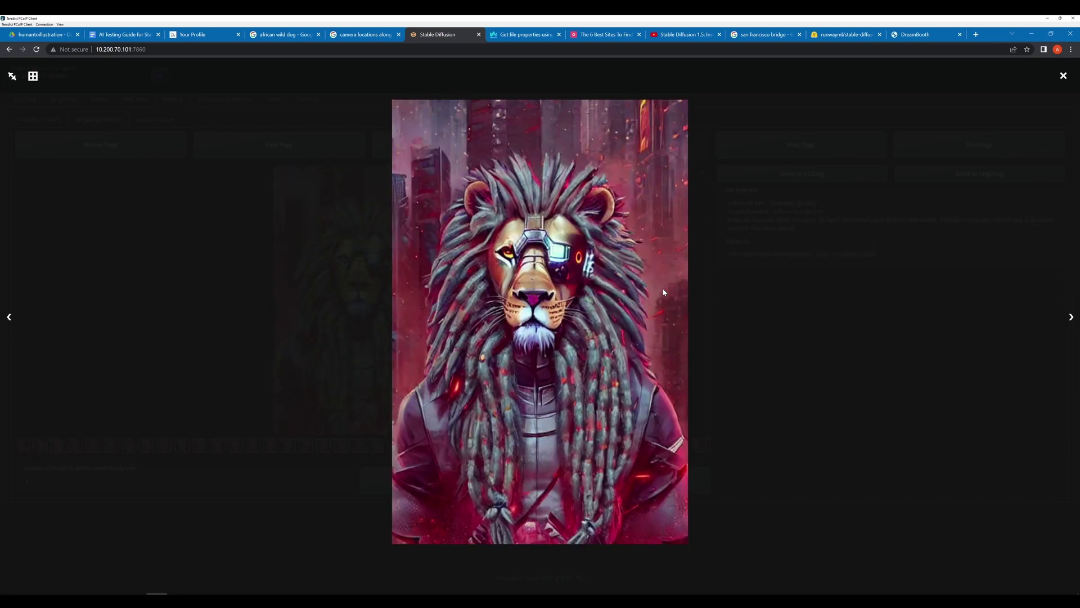
click(332, 327)
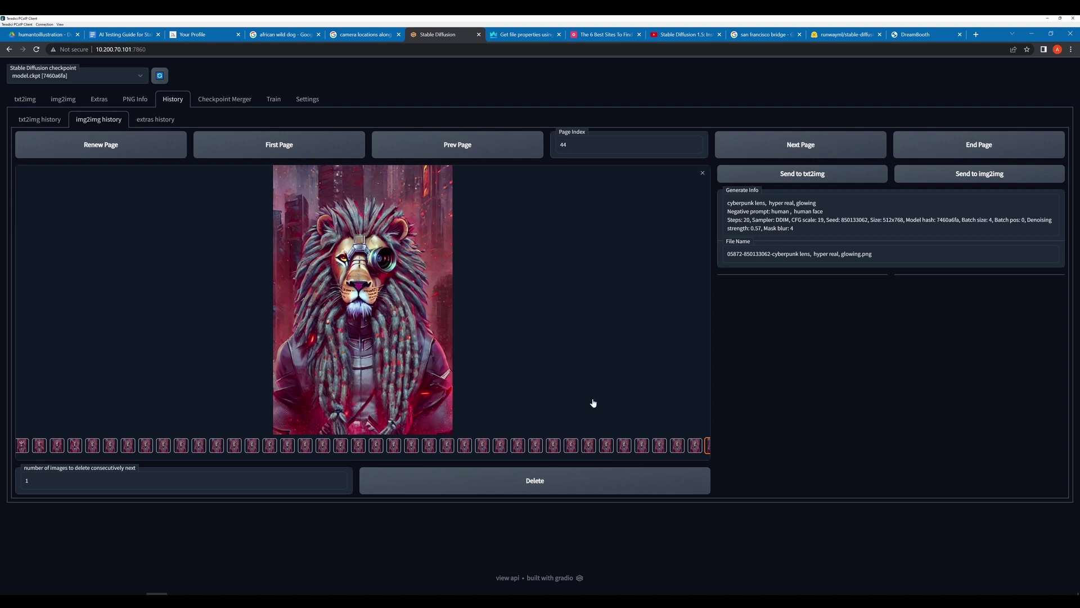
click(698, 446)
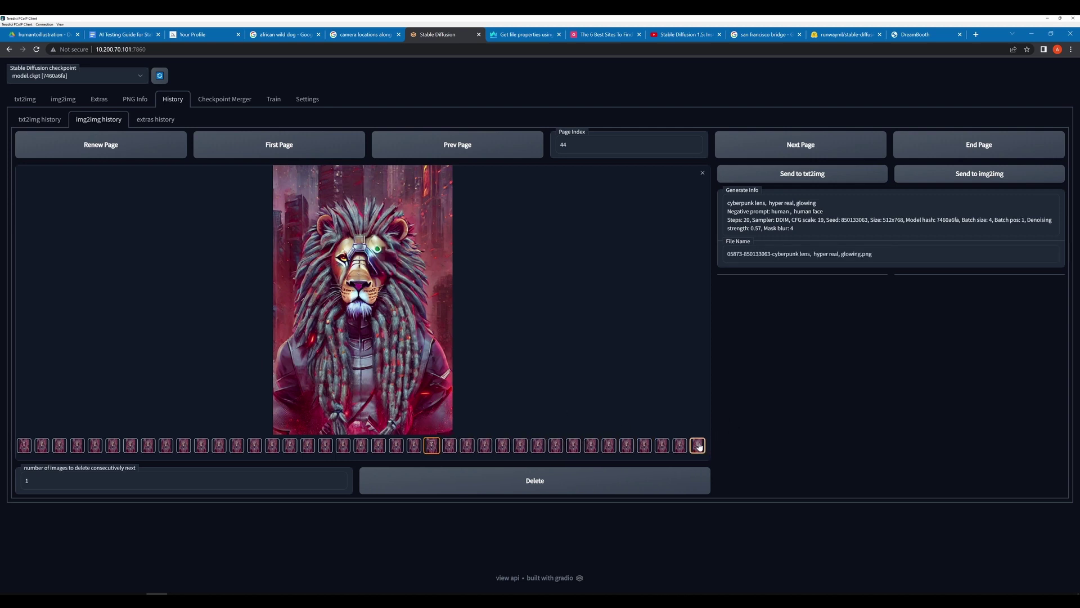
click(441, 148)
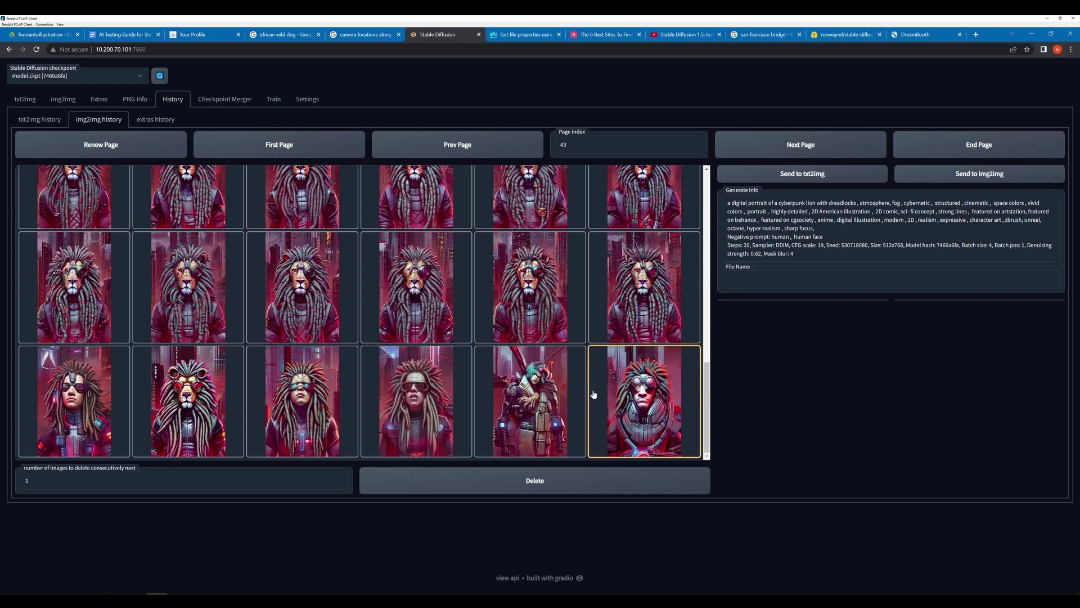
Open the last image on history page 43 and compare the goggled, visored and mechanical human-like variations beside it.
click(593, 394)
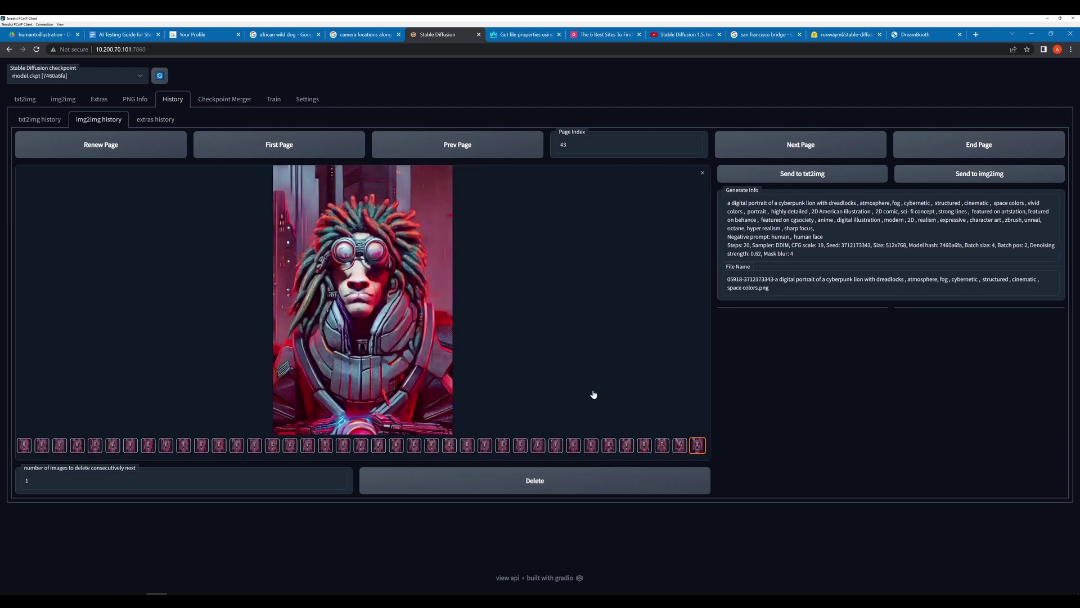
key(Left)
key(Left)
key(Left)
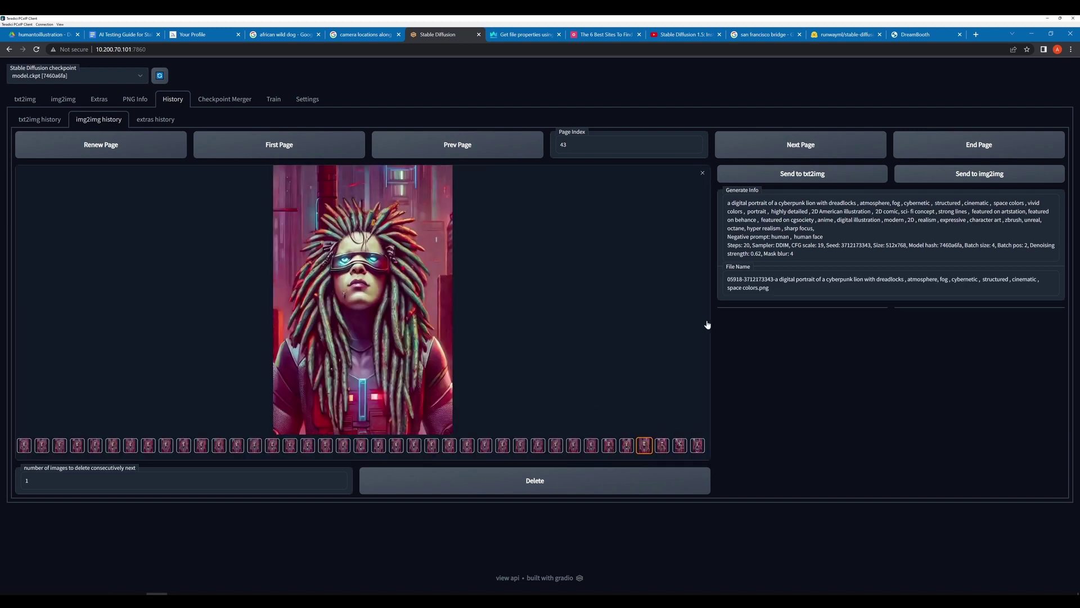
key(Right)
key(Right)
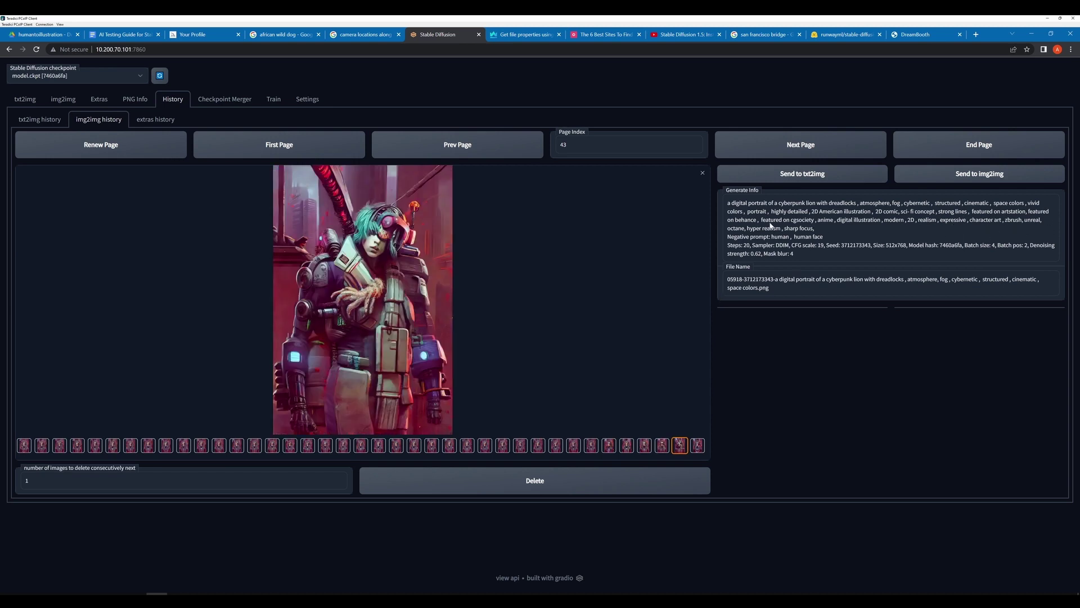
key(Left)
key(Left)
key(Left)
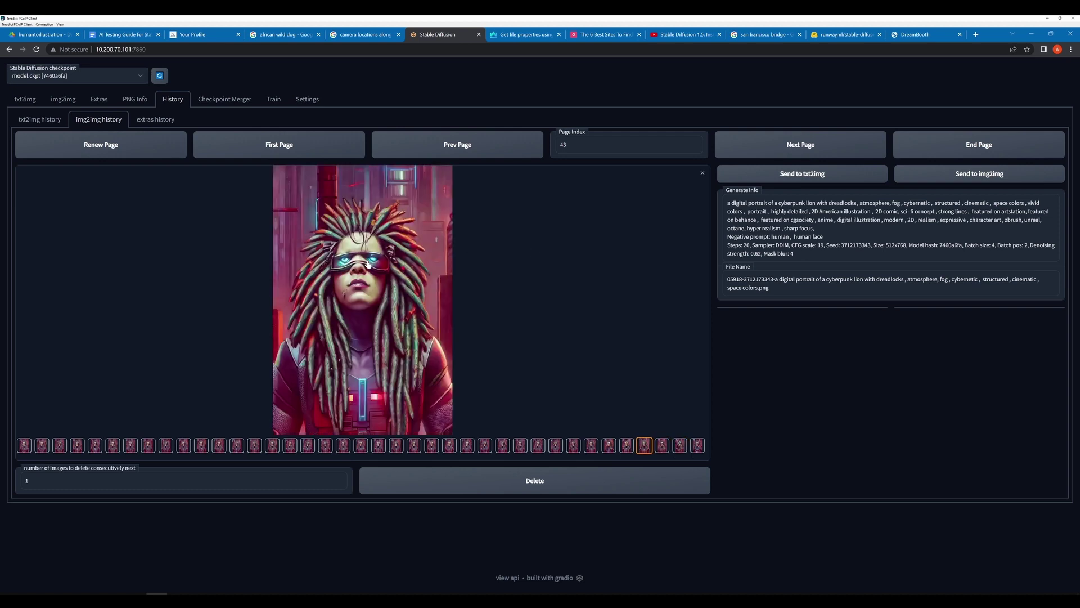
key(Right)
key(Right)
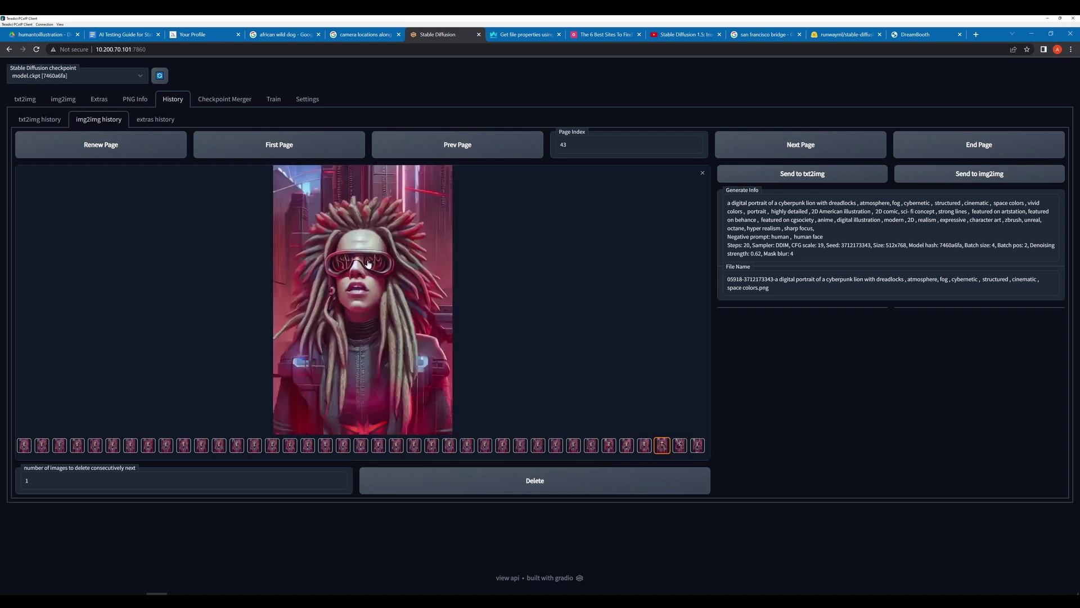
Step back from page 43's human-faced portraits through the red-toned lion variations with a lens over one eye.
key(Left)
key(Left)
key(Left)
key(Left)
key(Left)
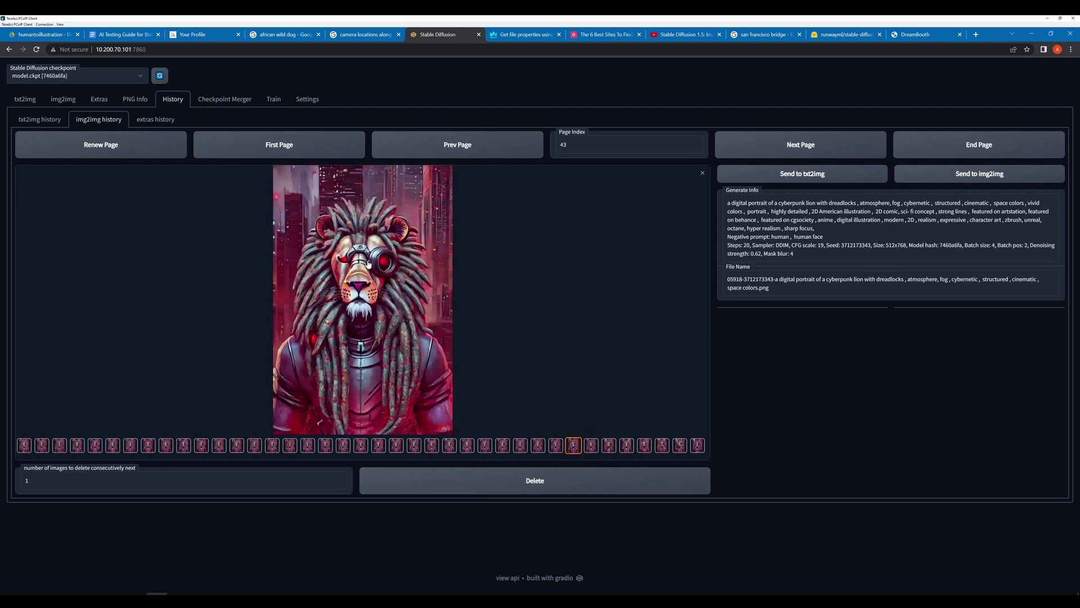
key(Left)
key(Left)
key(Left)
key(Left)
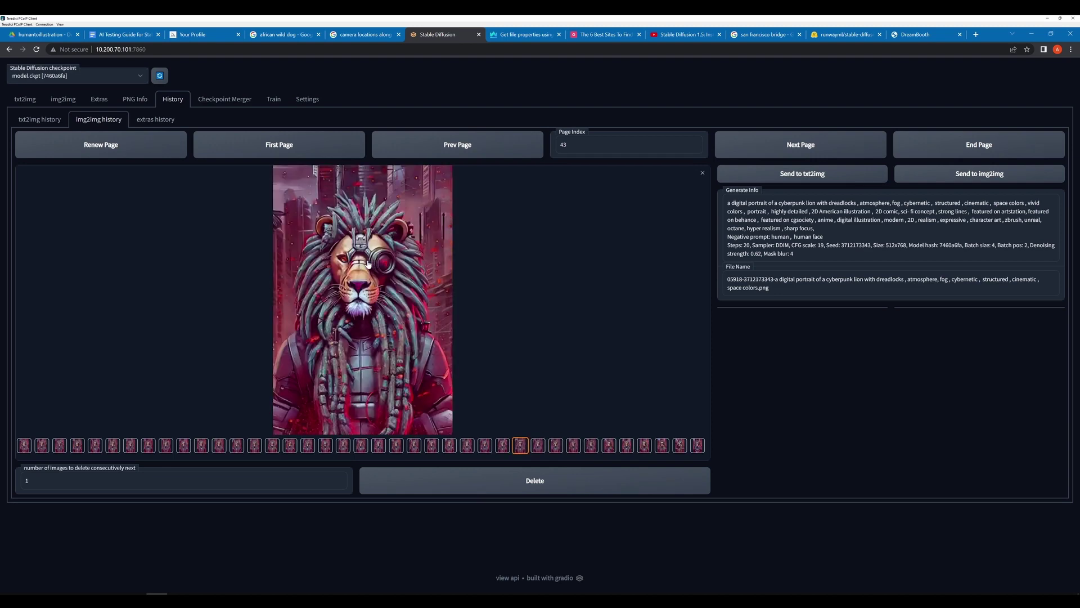
key(Left)
key(Left)
key(Left)
key(Left)
key(Left)
key(Left)
key(Left)
key(Left)
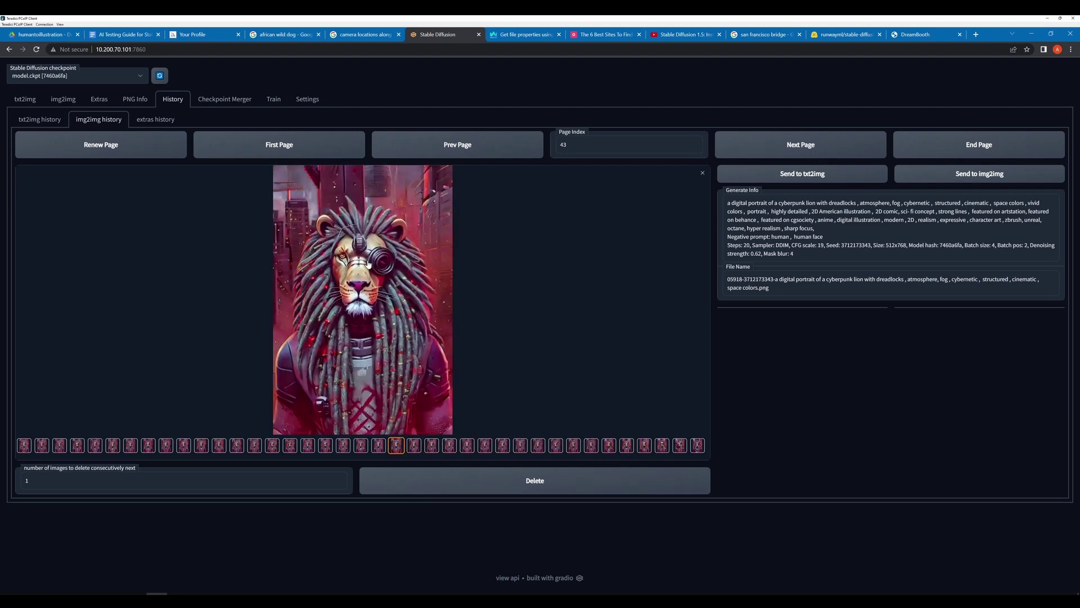
View the remaining earlier lens-eyed lions on history page 43 back to the page's first image.
key(Left)
key(Left)
key(Left)
key(Left)
key(Left)
key(Left)
key(Left)
key(Left)
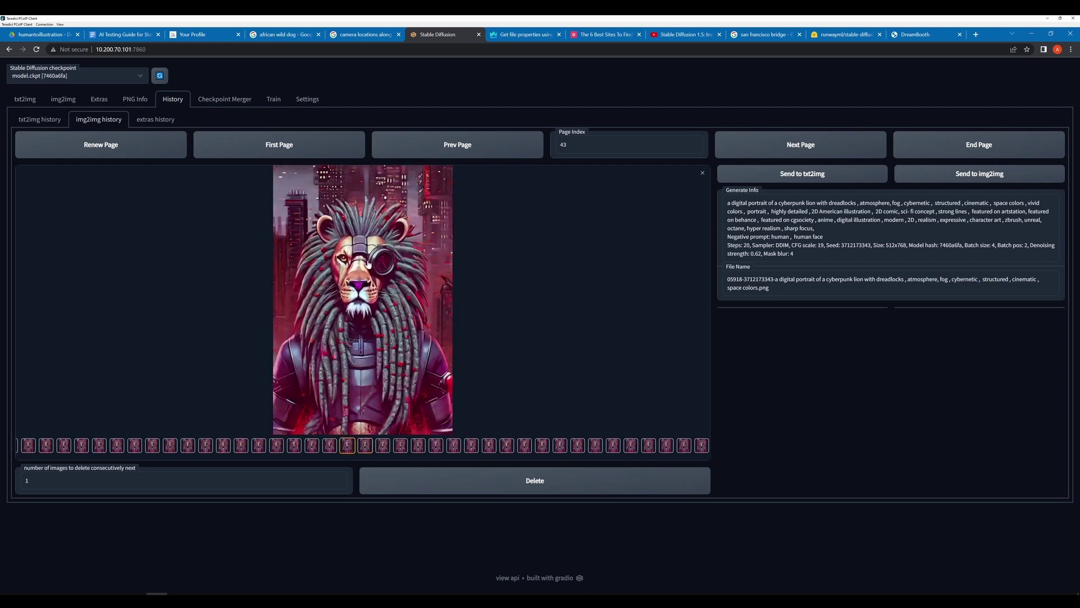
key(Left)
key(Left)
key(Left)
key(Left)
key(Left)
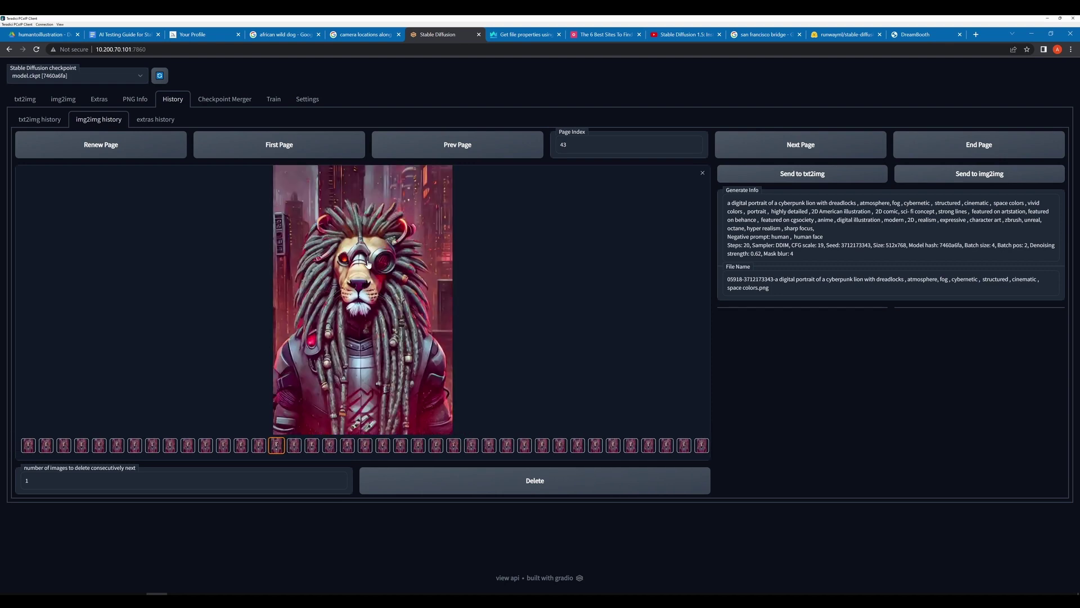
key(Left)
key(Left)
key(Left)
key(Left)
key(Left)
key(Left)
key(Left)
key(Left)
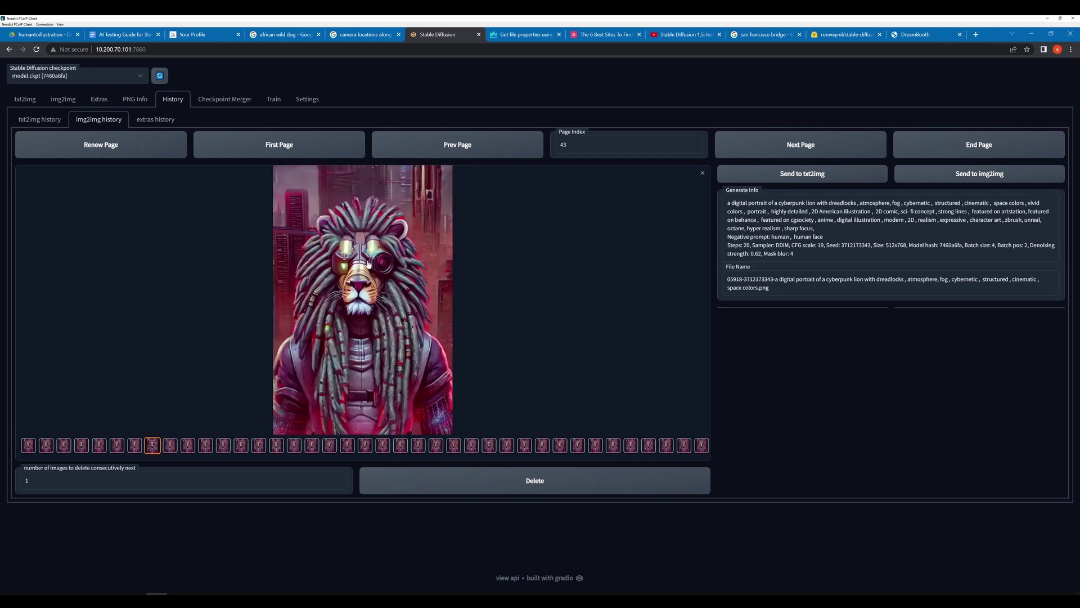
key(Left)
key(Left)
key(Left)
key(Left)
key(Left)
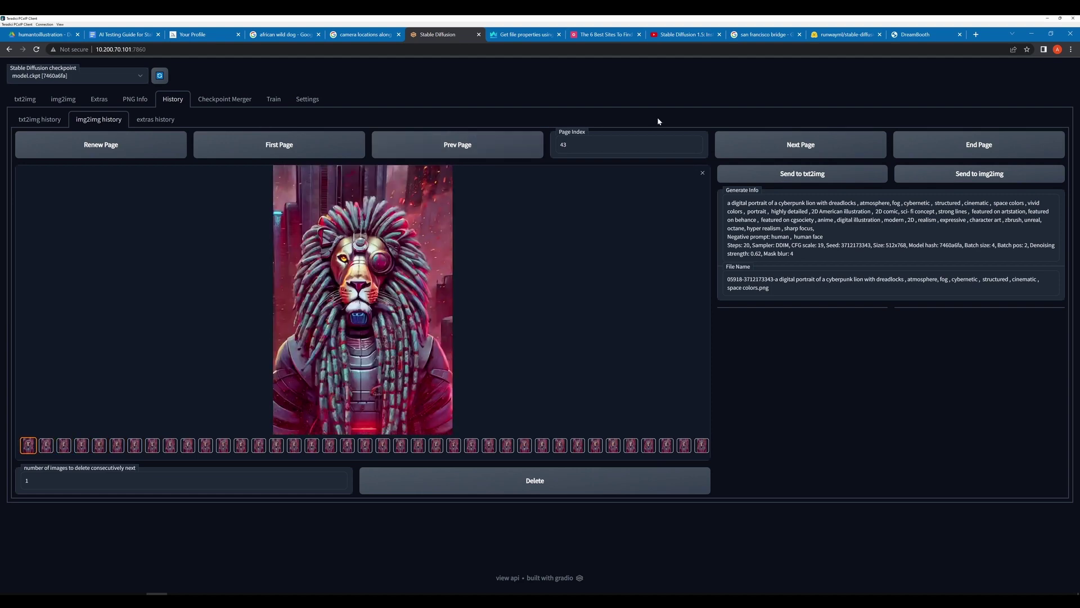
Go back to history page 42, enlarge its last image and compare the red-toned lions with the neighbouring purple variations.
click(462, 148)
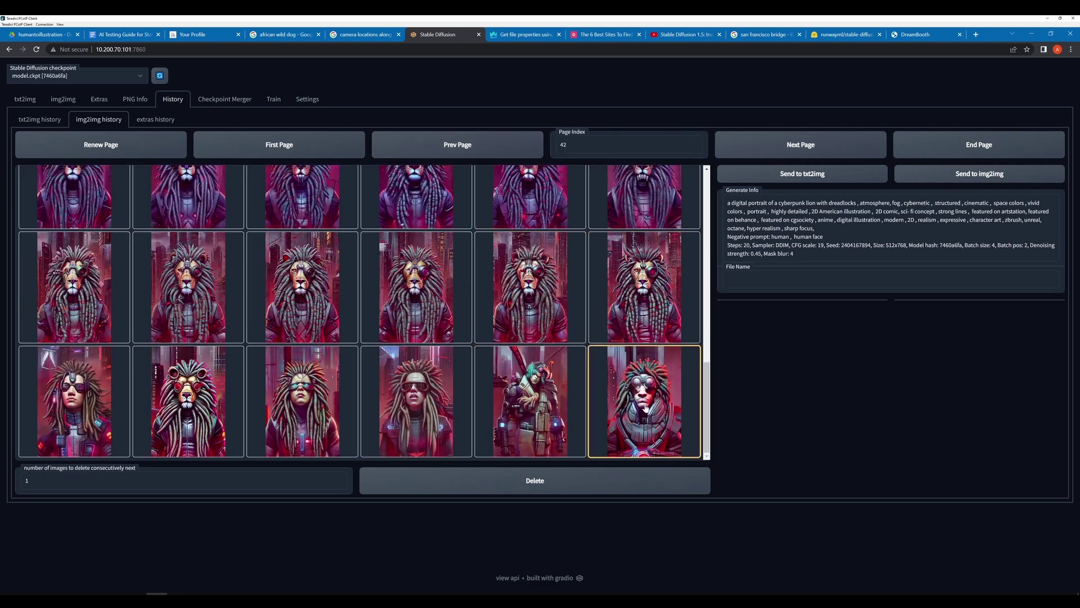
scroll(646, 409, down, 3)
click(646, 408)
key(Left)
key(Left)
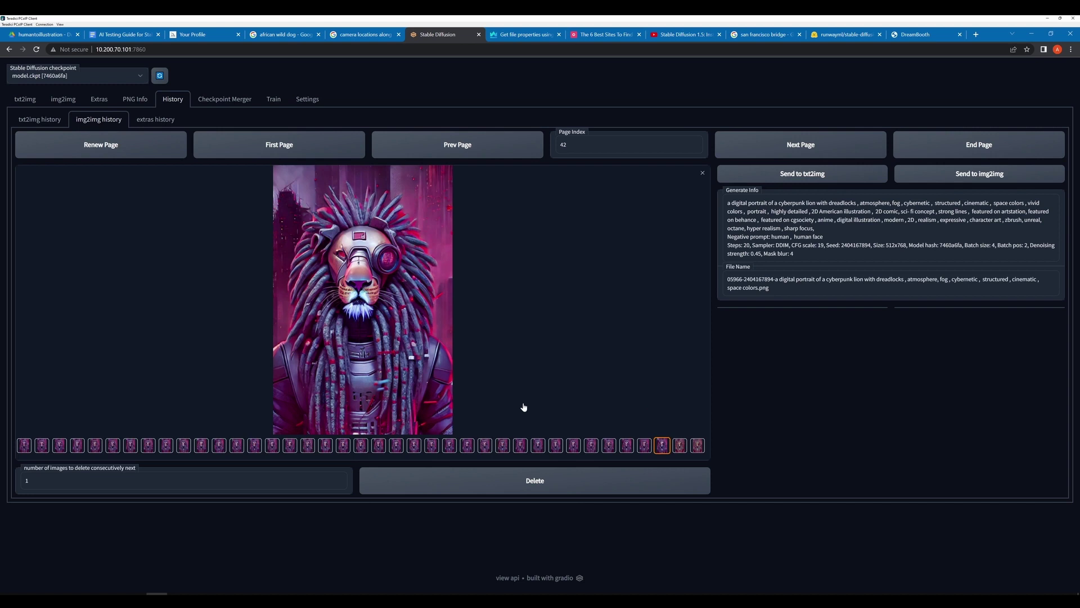
key(Left)
key(Left)
key(Right)
key(Right)
Step back through the purple-toned lion variations in the later half of history page 42.
key(Left)
key(Left)
key(Left)
key(Left)
key(Left)
key(Left)
key(Left)
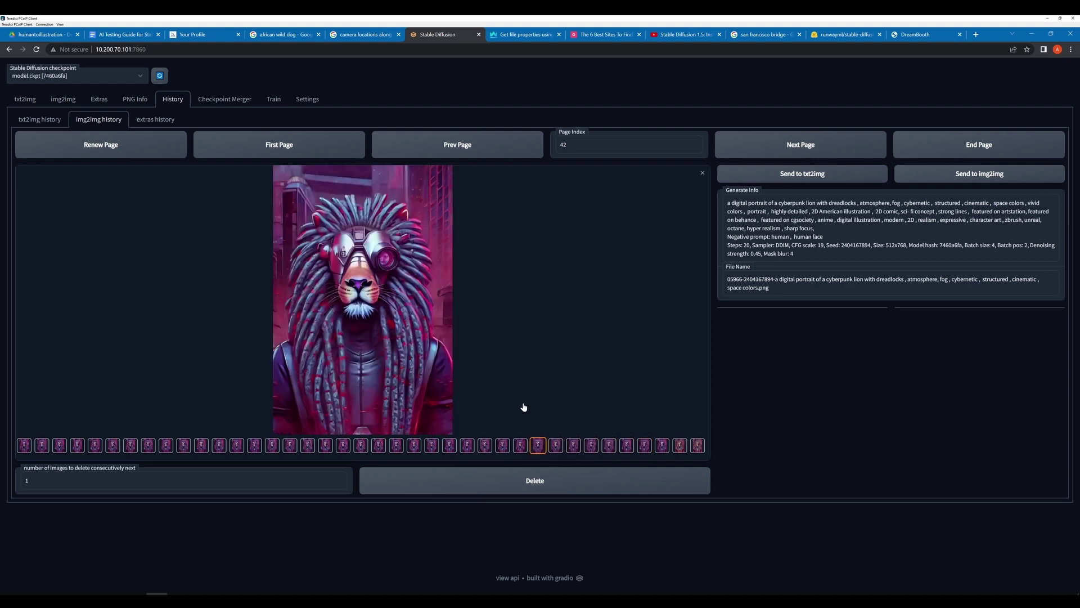
key(Left)
key(Left)
key(Left)
key(Left)
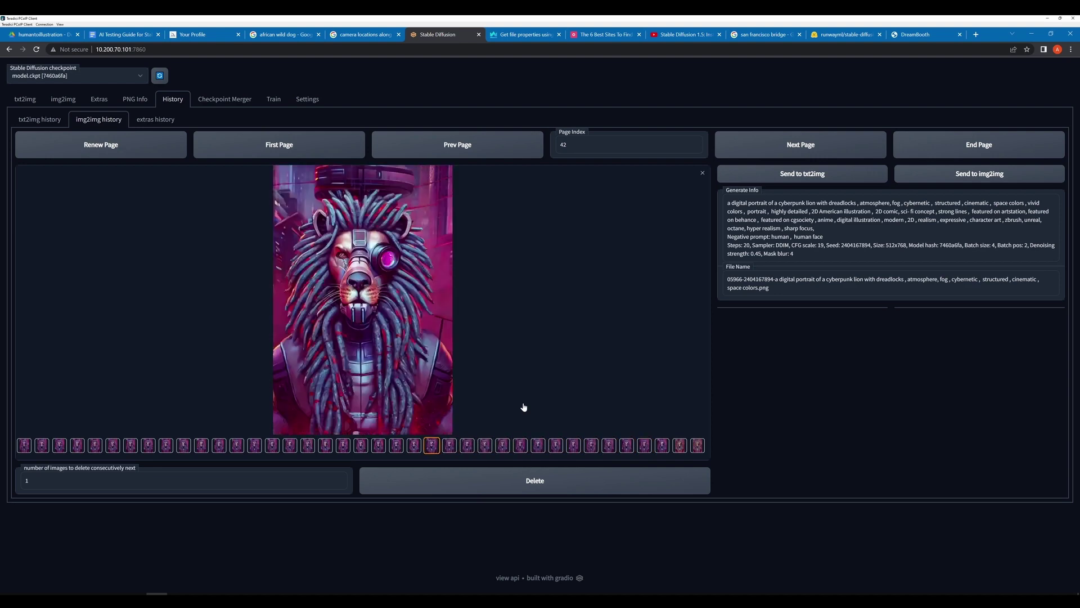
key(Left)
key(Left)
key(Left)
key(Left)
key(Left)
key(Left)
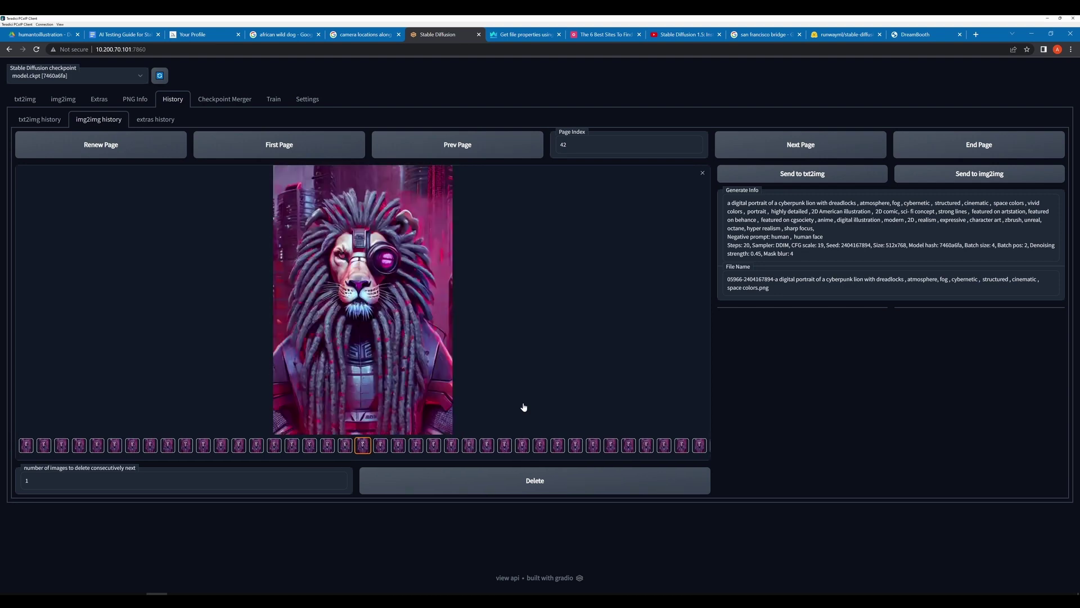
Review the earlier purple lens-eyed lions on page 42 back to the page's first image.
key(Left)
key(Left)
key(Left)
key(Left)
key(Left)
key(Left)
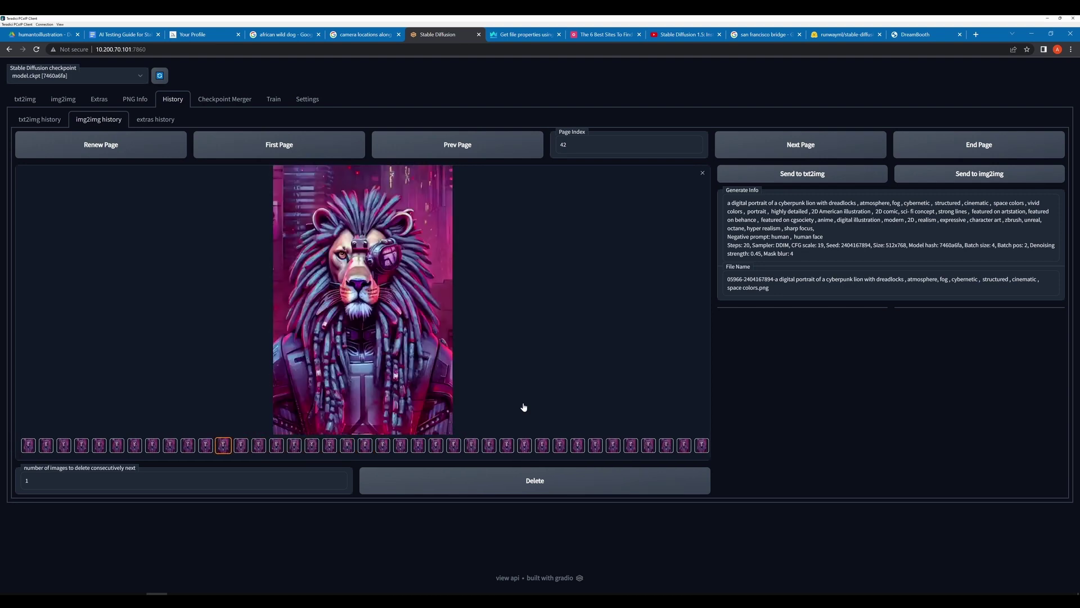
key(Left)
key(Left)
key(Left)
key(Left)
key(Left)
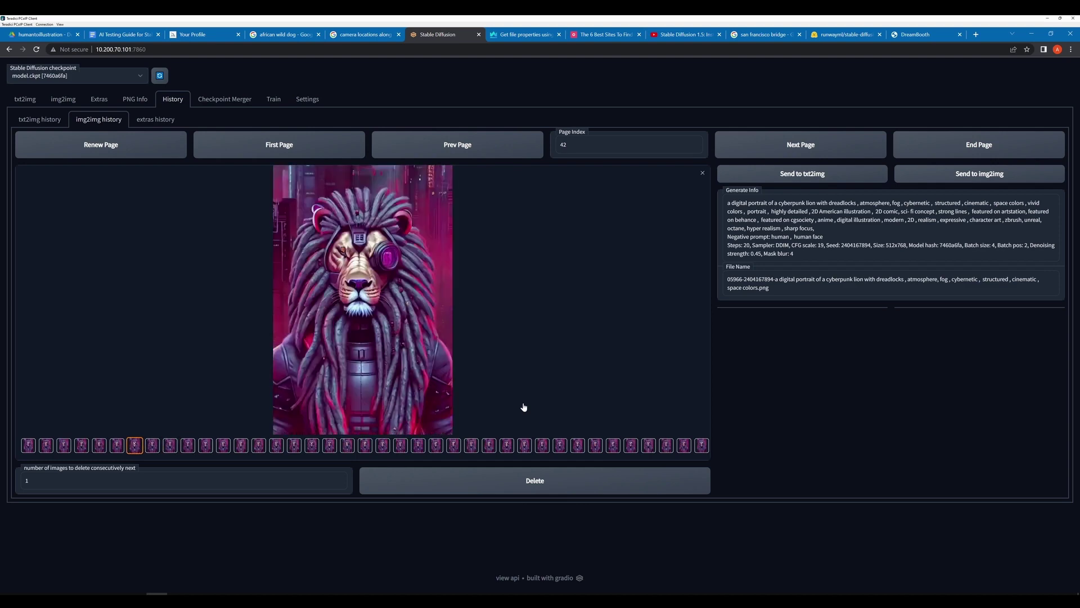
key(Left)
key(Left)
key(Left)
key(Left)
key(Left)
key(Left)
key(Left)
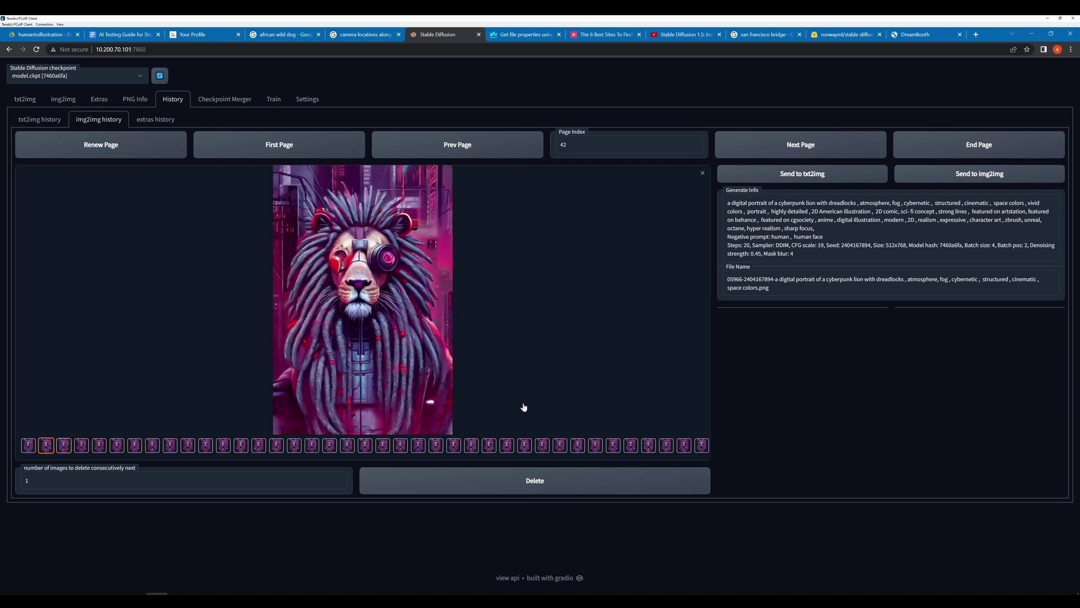
key(Left)
Start a second pass through page 42 from its end, comparing the eye lens and goggle designs.
key(Right)
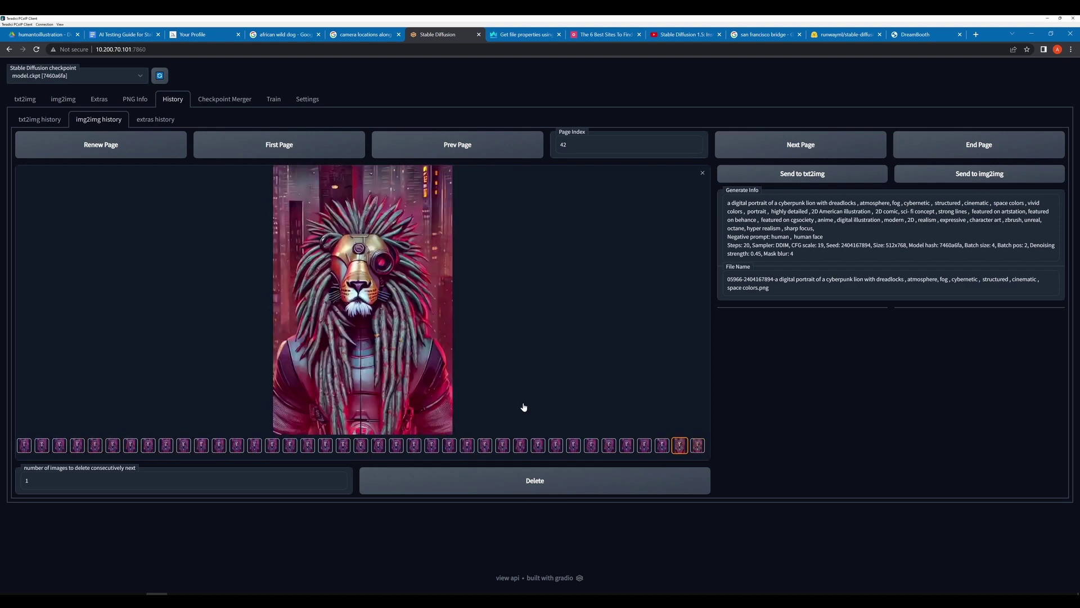
key(Left)
key(Left)
key(Left)
key(Left)
key(Left)
key(Left)
key(Left)
key(Left)
key(Left)
key(Left)
key(Left)
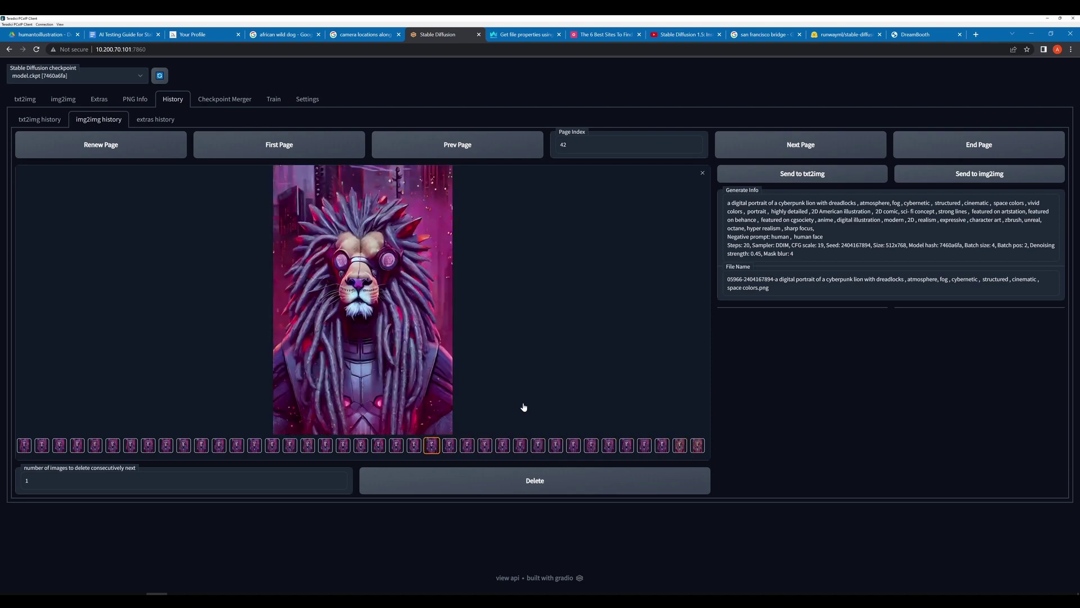
key(Left)
key(Left)
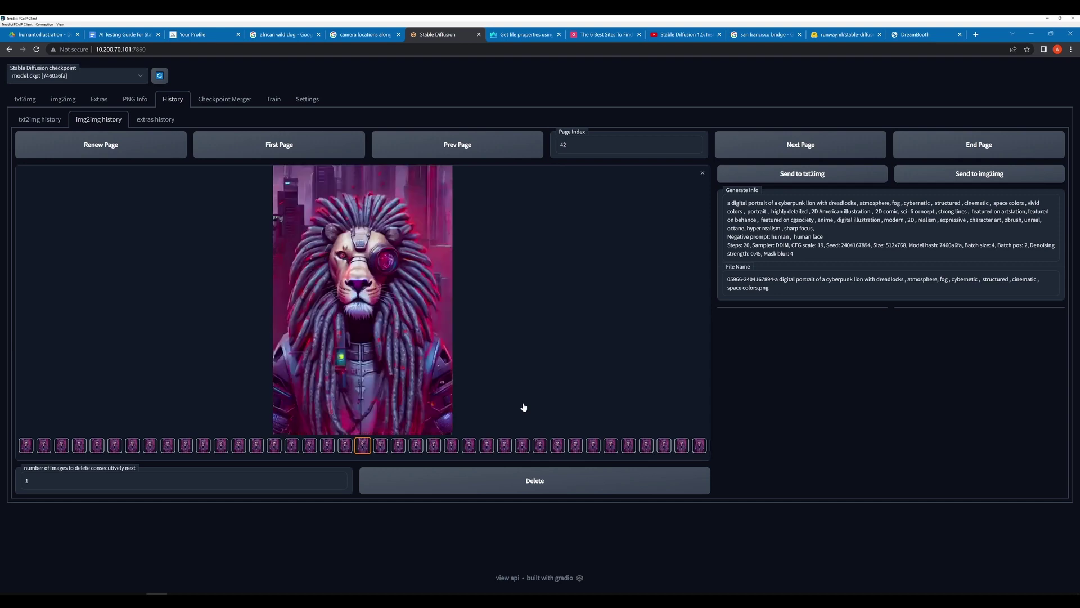
key(Left)
key(Left)
key(Left)
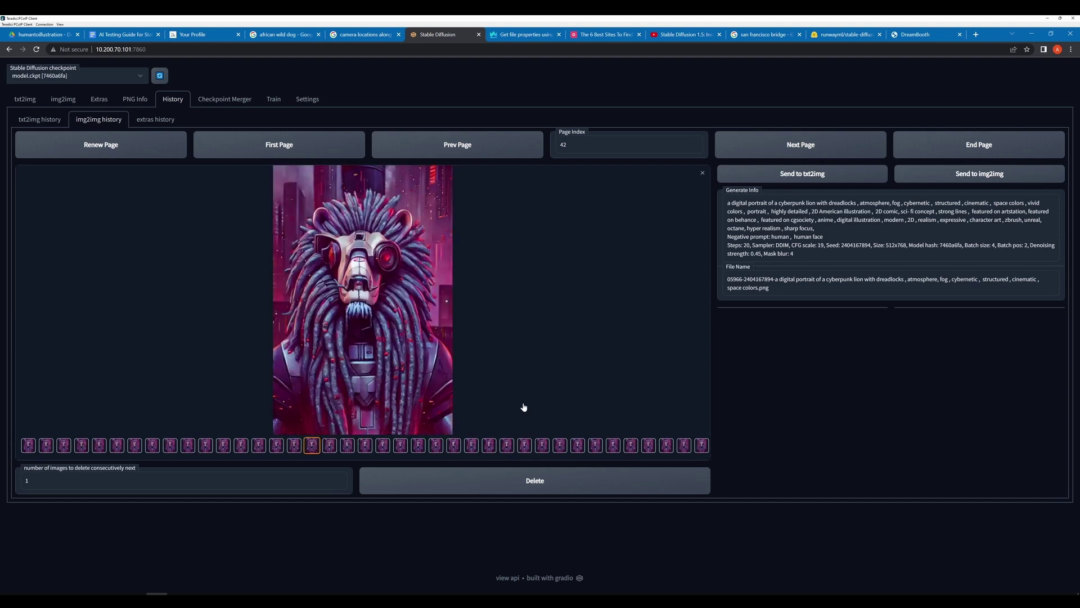
Complete the second backward pass through page 42's early lions and wrap around to its last images again.
key(Left)
key(Left)
key(Left)
key(Left)
key(Left)
key(Left)
key(Left)
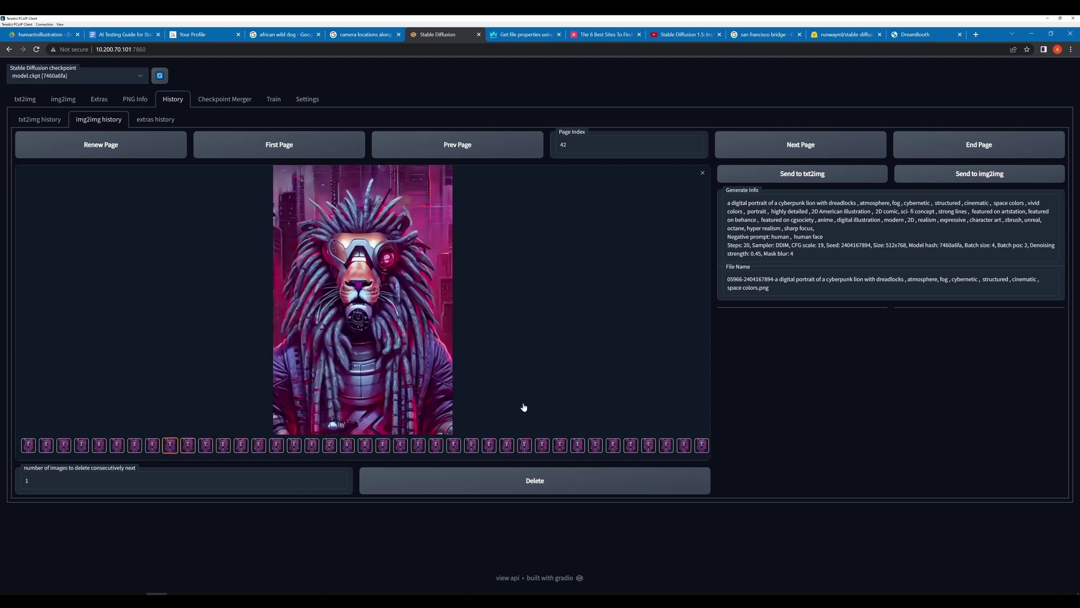
key(Left)
key(Left)
key(Left)
key(Left)
key(Left)
key(Left)
key(Left)
key(Left)
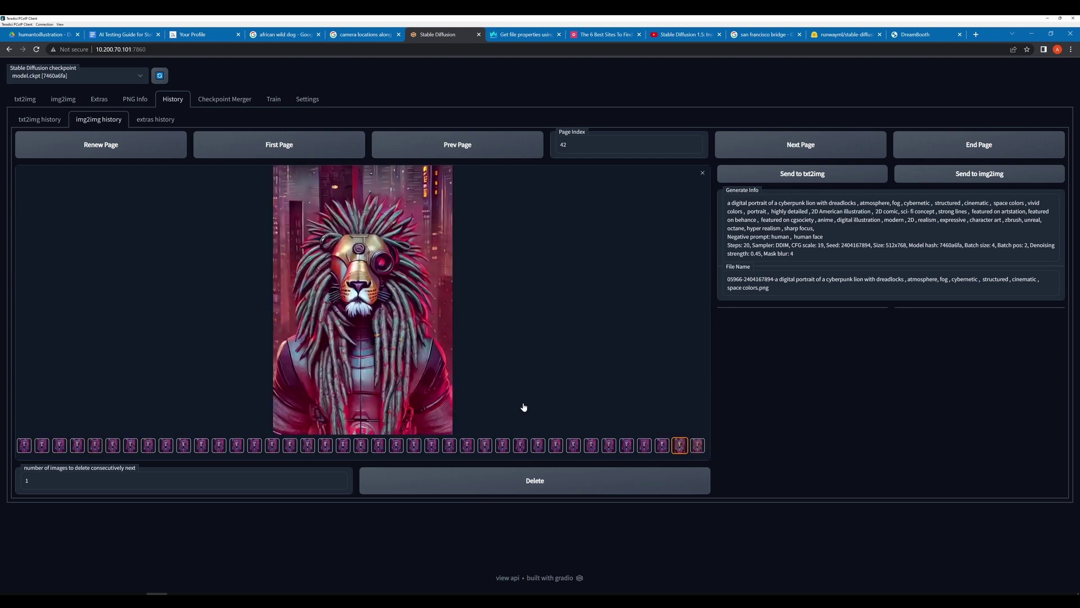
key(Left)
key(Left)
key(Left)
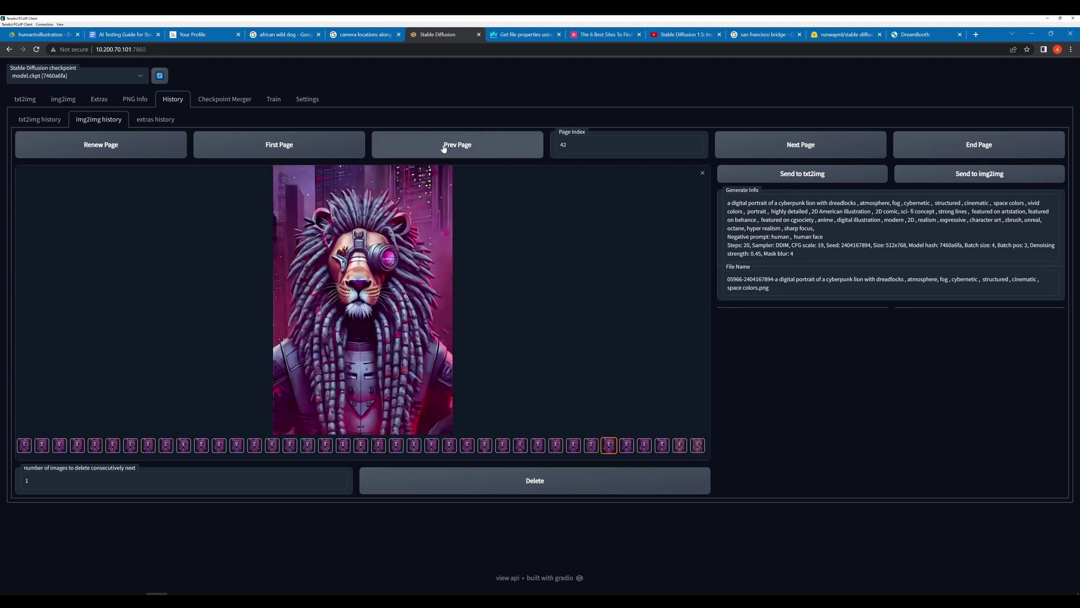
Go back to history page 41, enlarge its last image and step back through the later purple lion variations.
click(444, 148)
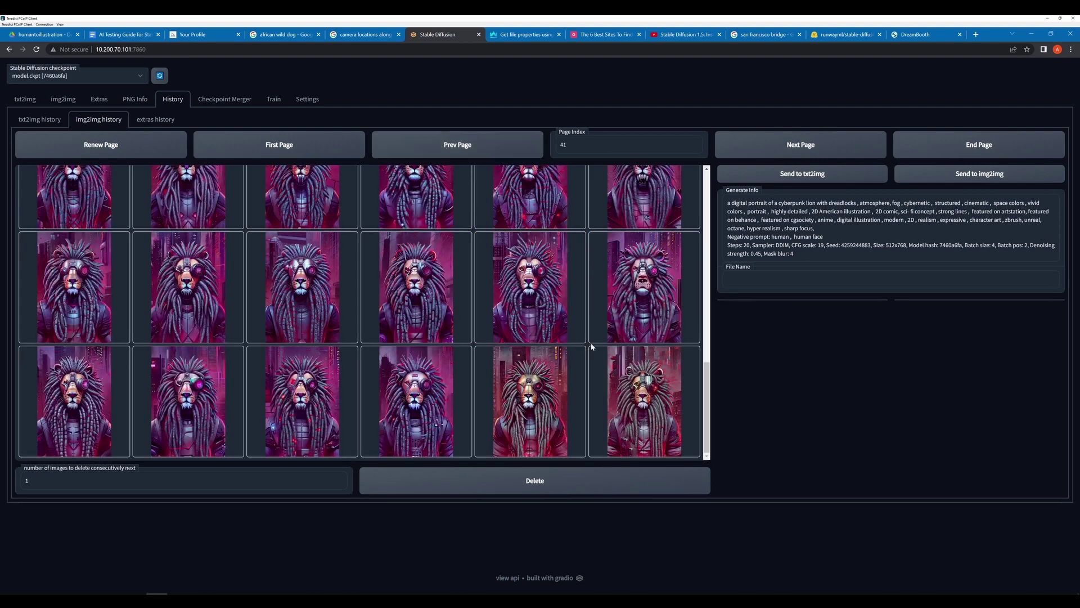
click(625, 404)
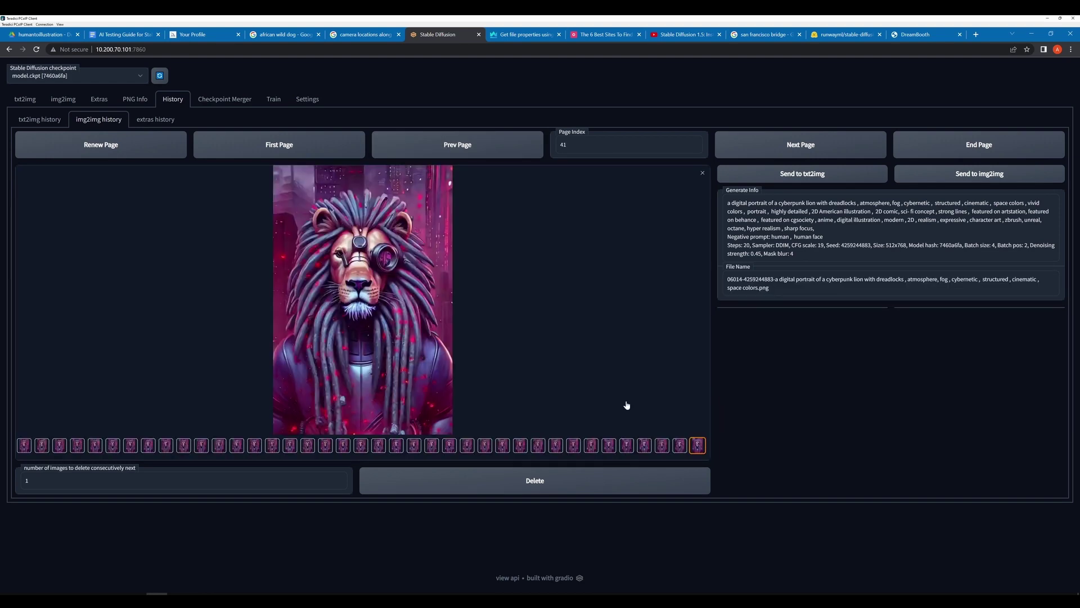
key(Left)
key(Left)
key(Left)
key(Left)
key(Left)
key(Left)
key(Left)
key(Left)
key(Left)
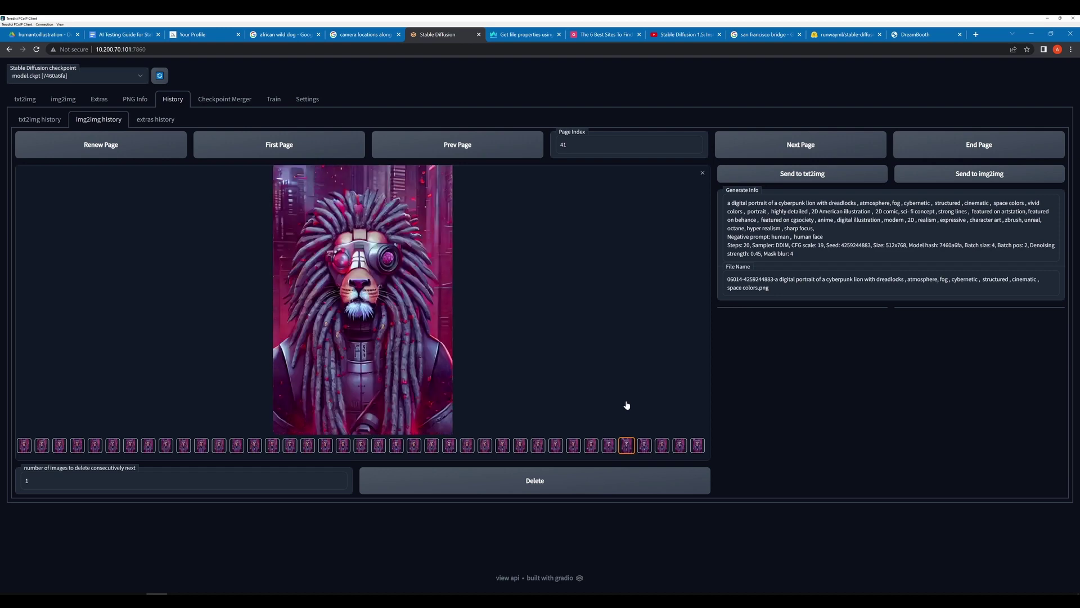
key(Left)
key(Left)
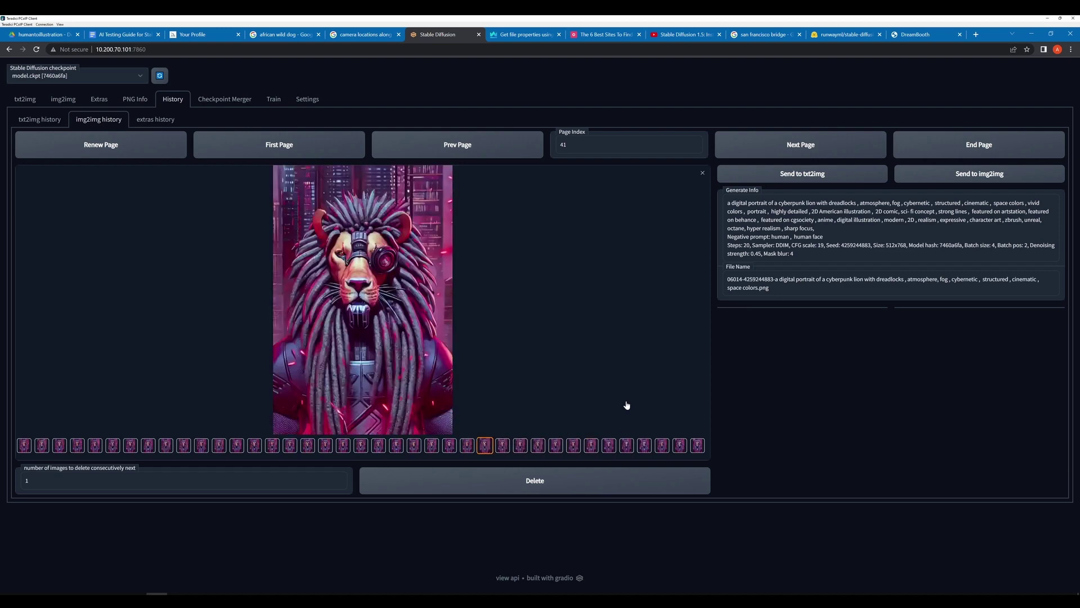
Step back through the remaining lion variations on history page 41 to the page's first image.
key(Left)
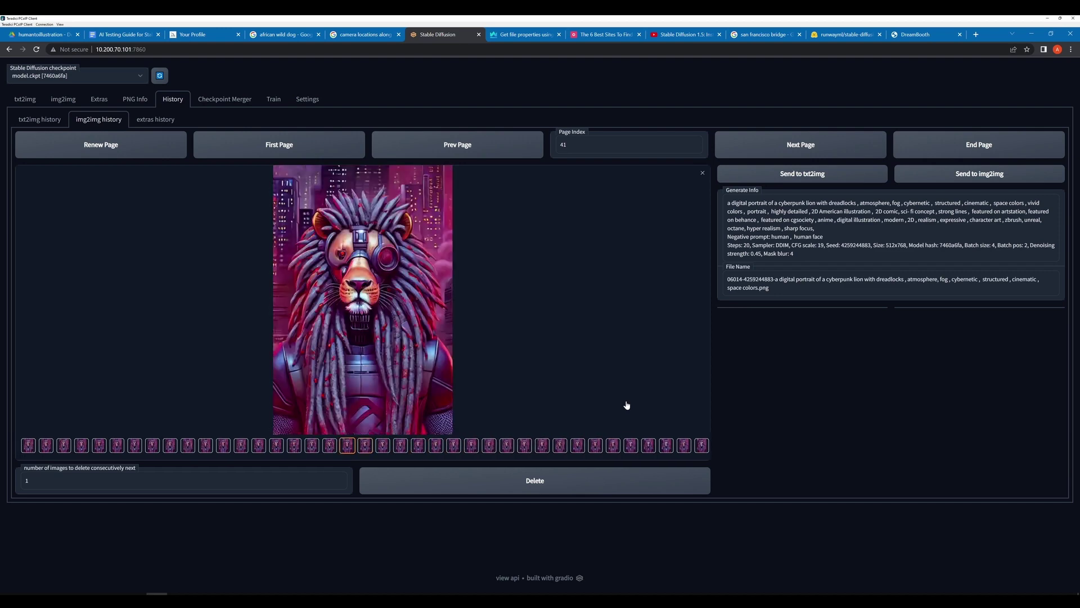
key(Left)
key(Left)
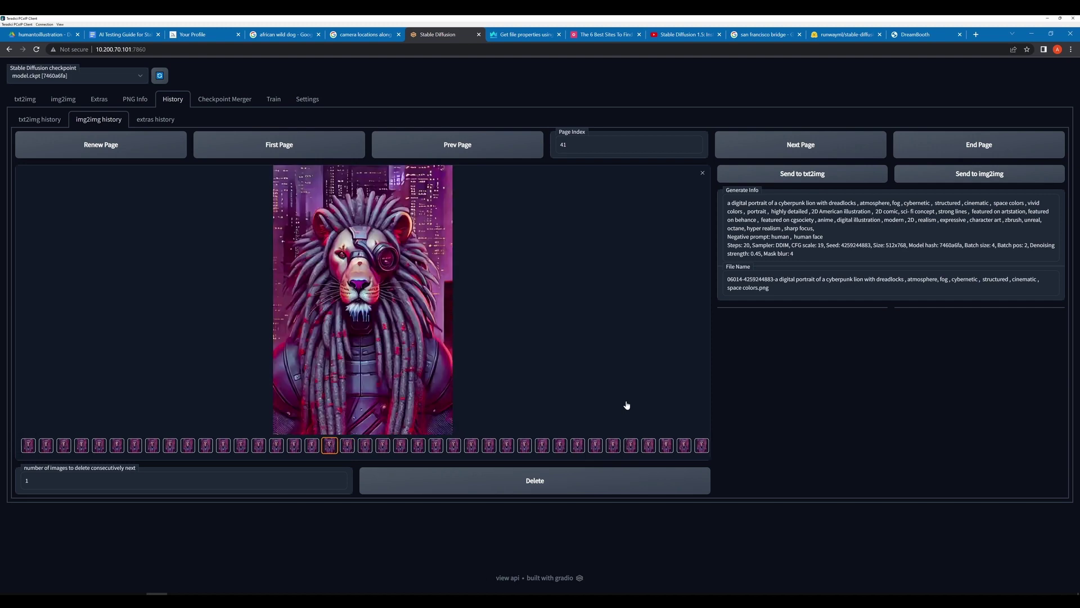
key(Left)
key(Left)
key(Left)
key(Left)
key(Left)
key(Left)
key(Left)
key(Left)
key(Left)
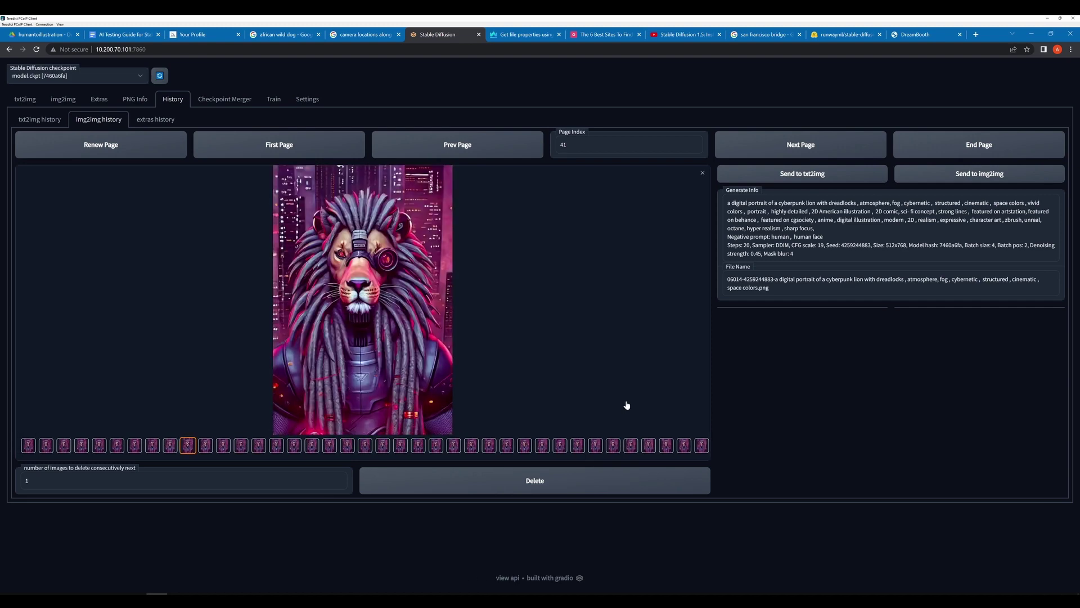
key(Left)
key(Left)
key(Left)
key(Left)
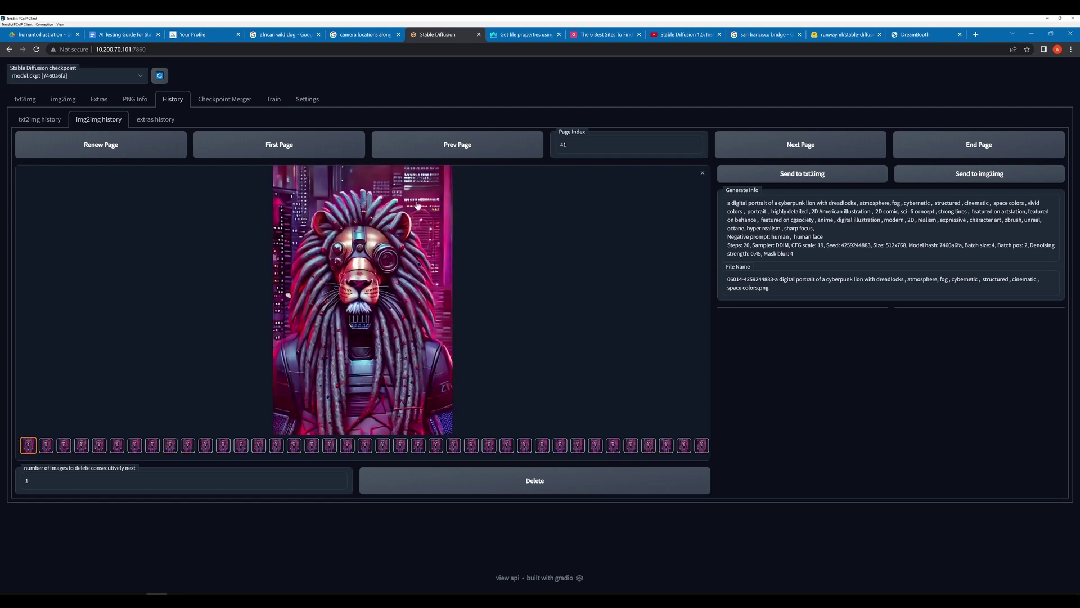
Go back to history page 40, enlarge its last image and step back through the later half of its lions.
click(409, 153)
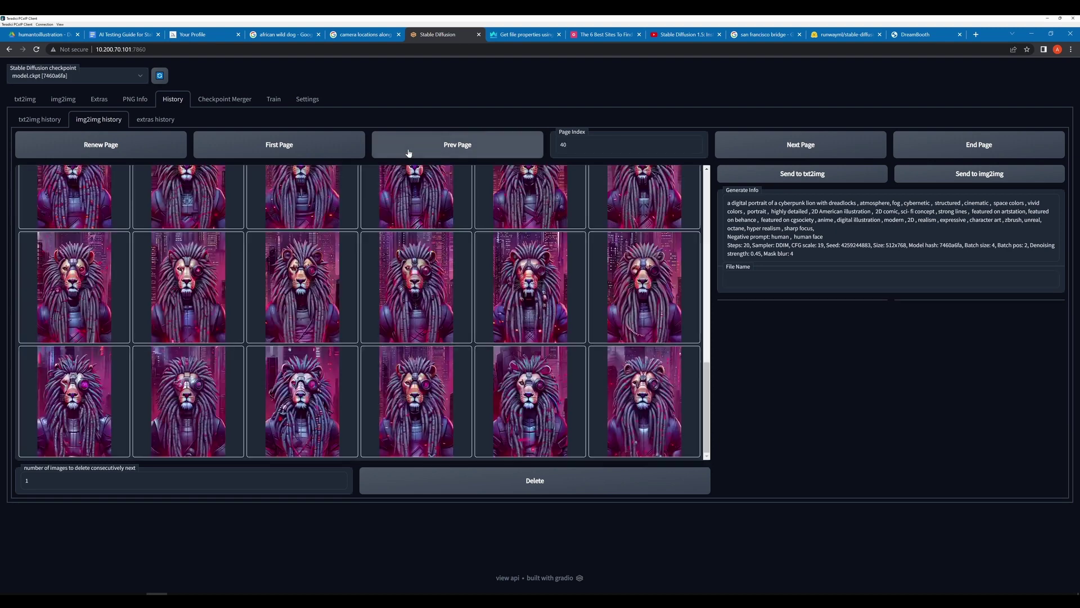
click(640, 407)
key(Left)
key(Left)
key(Left)
key(Left)
key(Left)
key(Left)
key(Left)
key(Left)
key(Left)
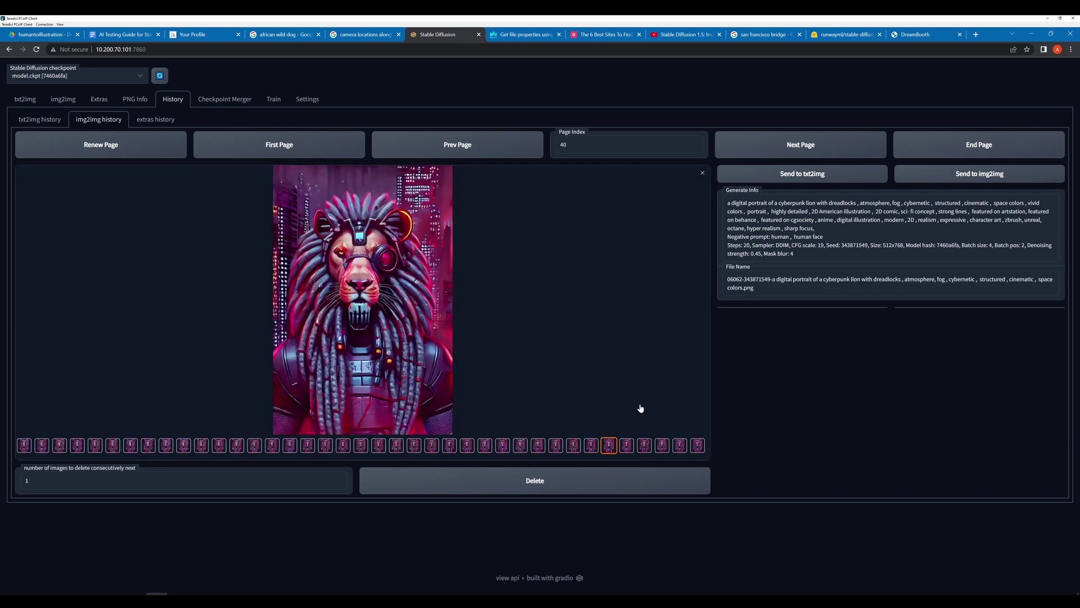
key(Left)
key(Left)
key(Left)
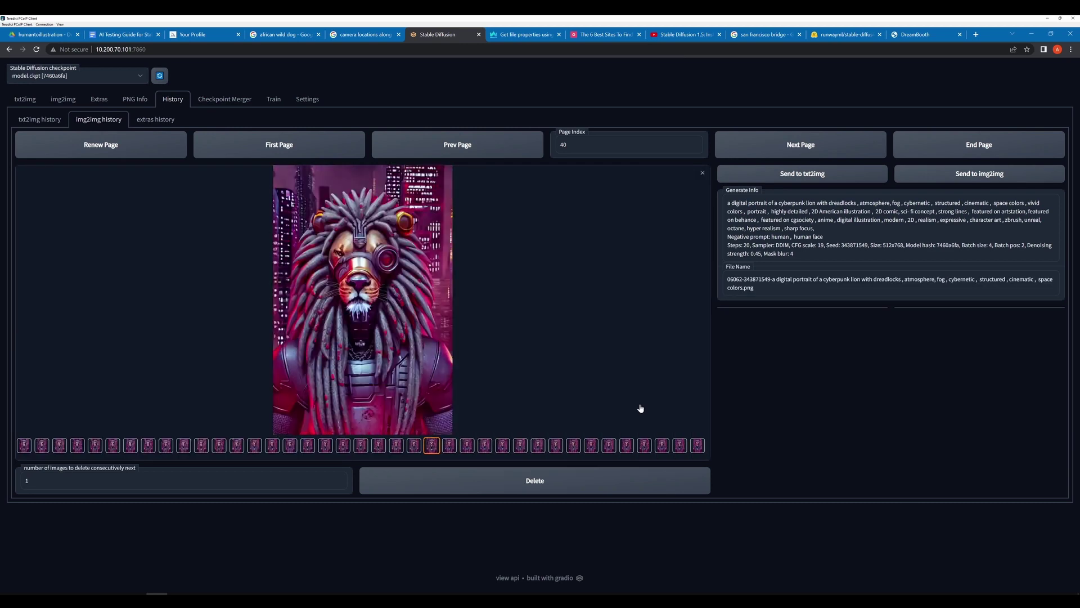
key(Left)
key(Left)
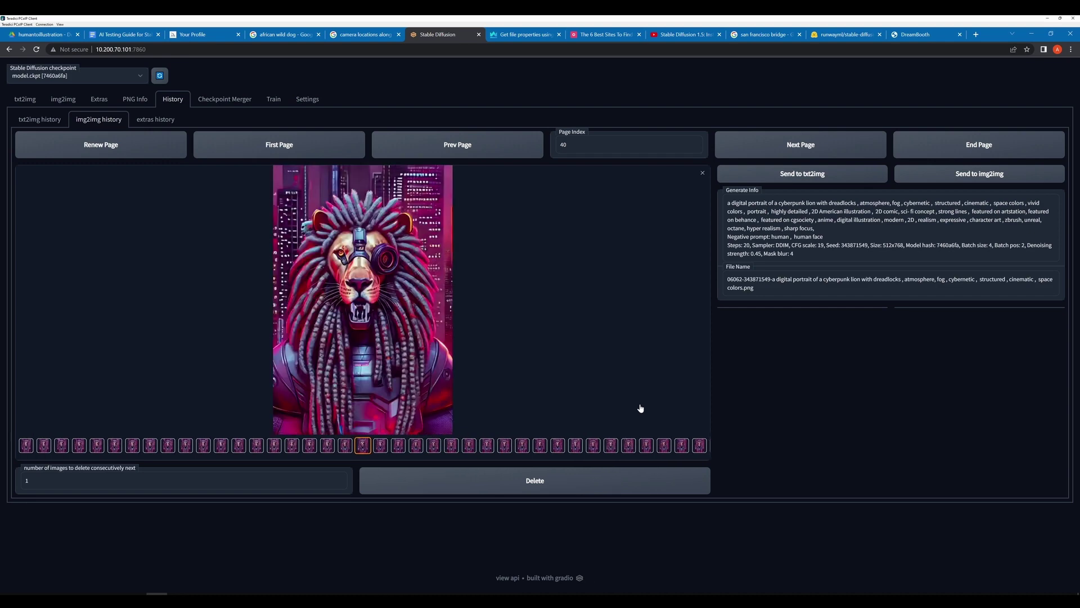
Review page 40's earlier eyepiece lions back to the page's first image.
key(Left)
key(Left)
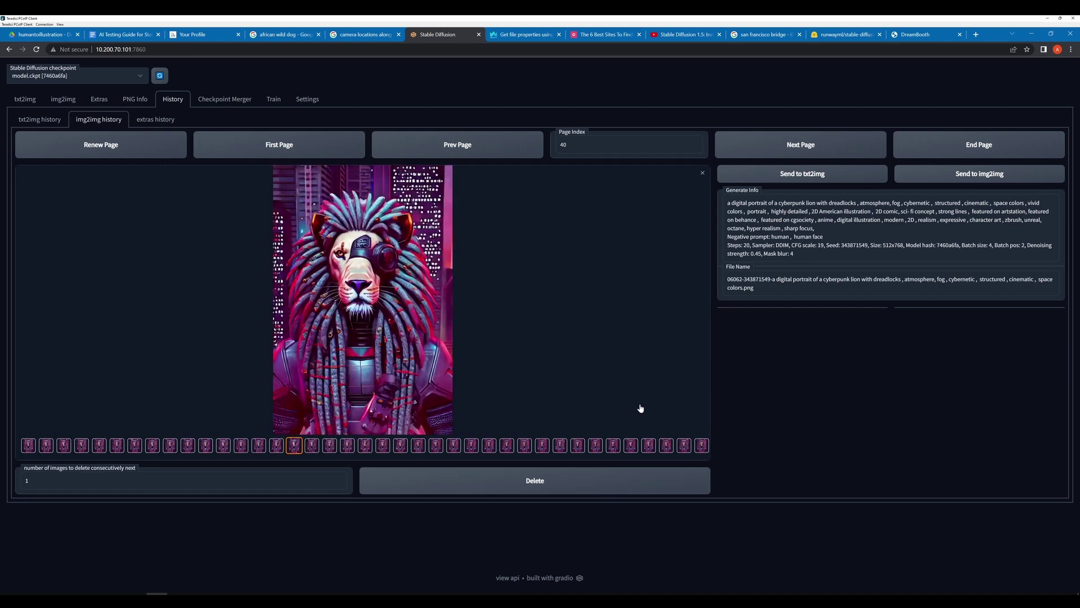
key(Left)
key(Left)
key(Left)
key(Left)
key(Left)
key(Left)
key(Left)
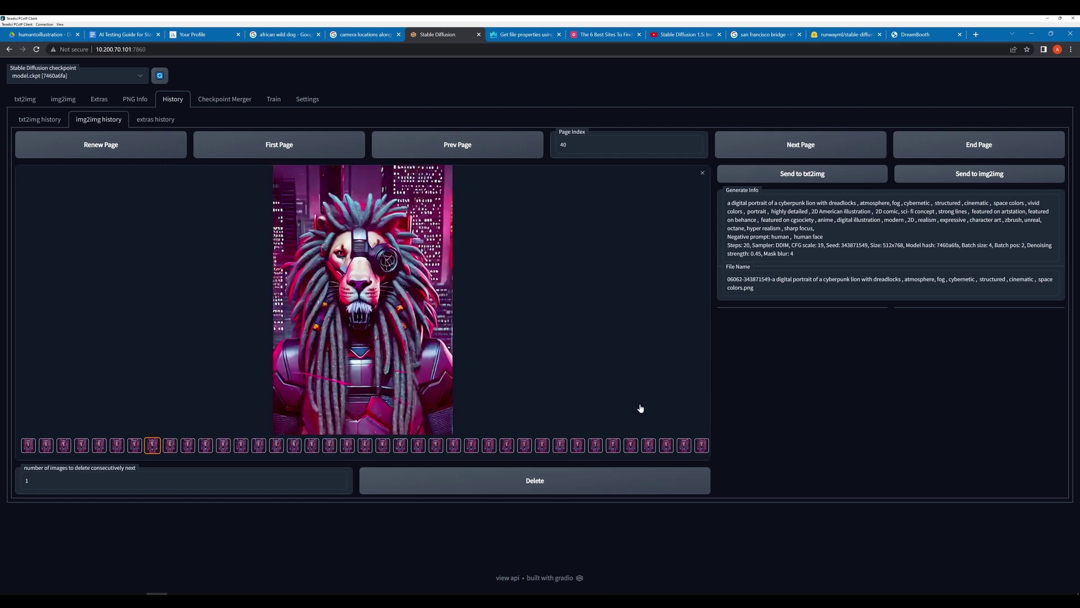
key(Left)
key(Left)
key(Left)
key(Left)
key(Left)
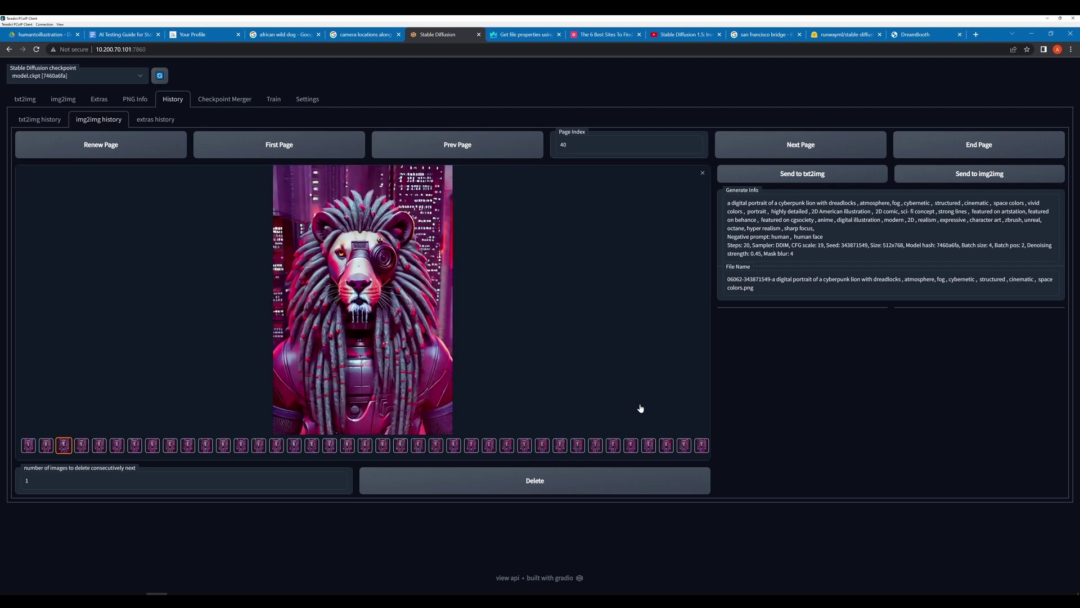
key(Left)
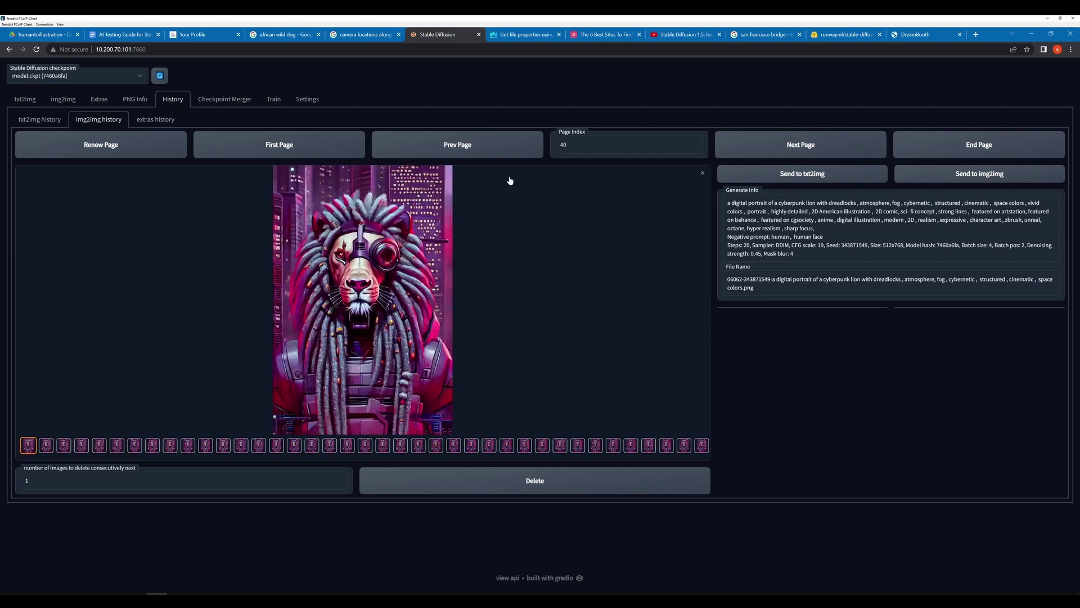
Go back to history page 39, enlarge its last image and compare the eyepieces across its later lions.
click(467, 145)
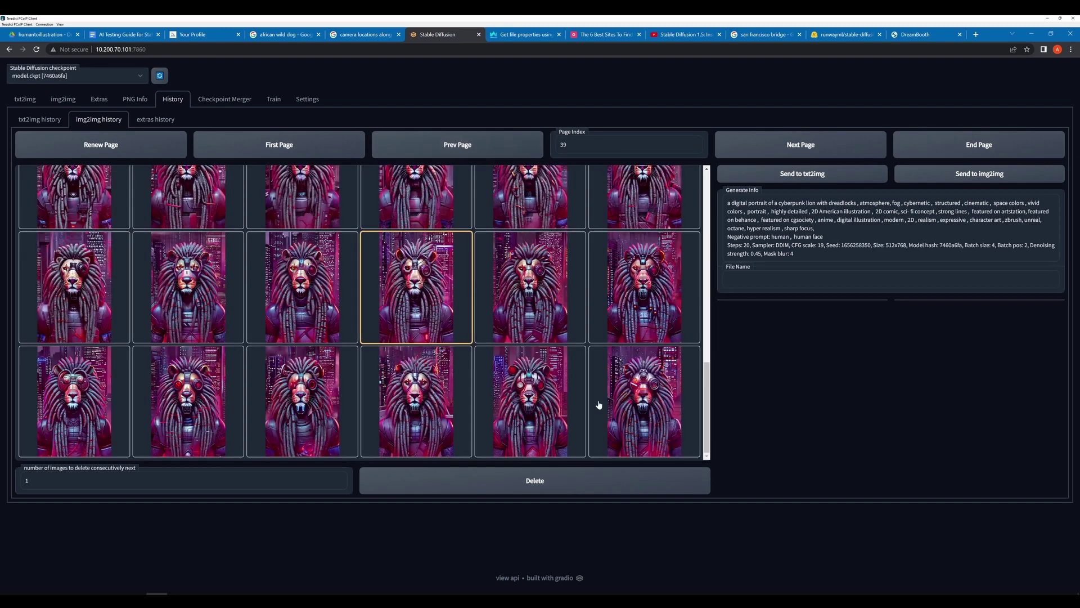
click(607, 412)
click(629, 422)
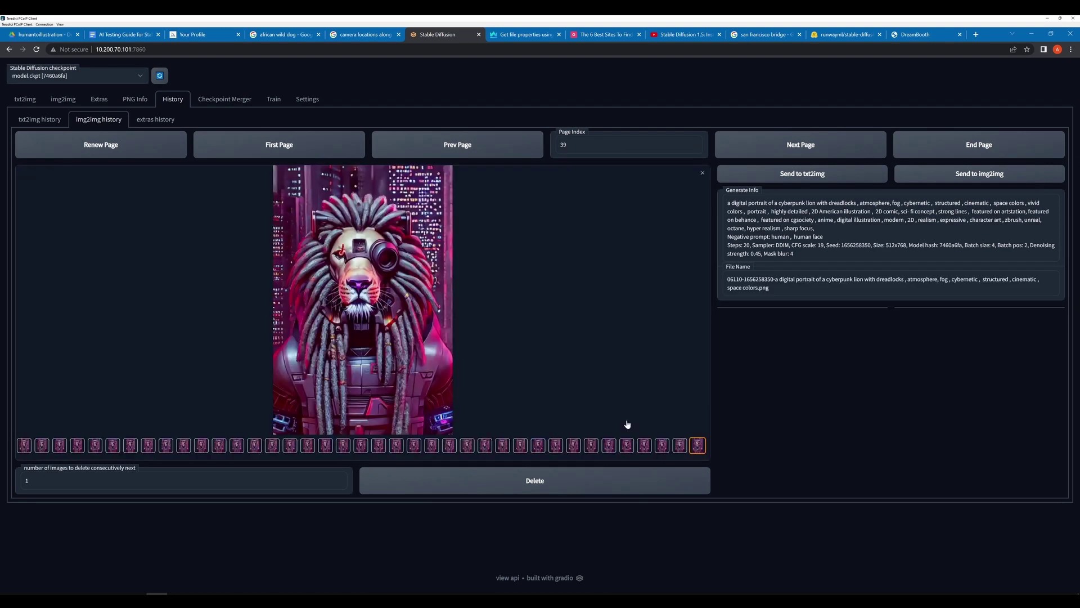
key(Left)
key(Left)
key(Left)
key(Left)
key(Left)
key(Left)
key(Left)
key(Left)
key(Left)
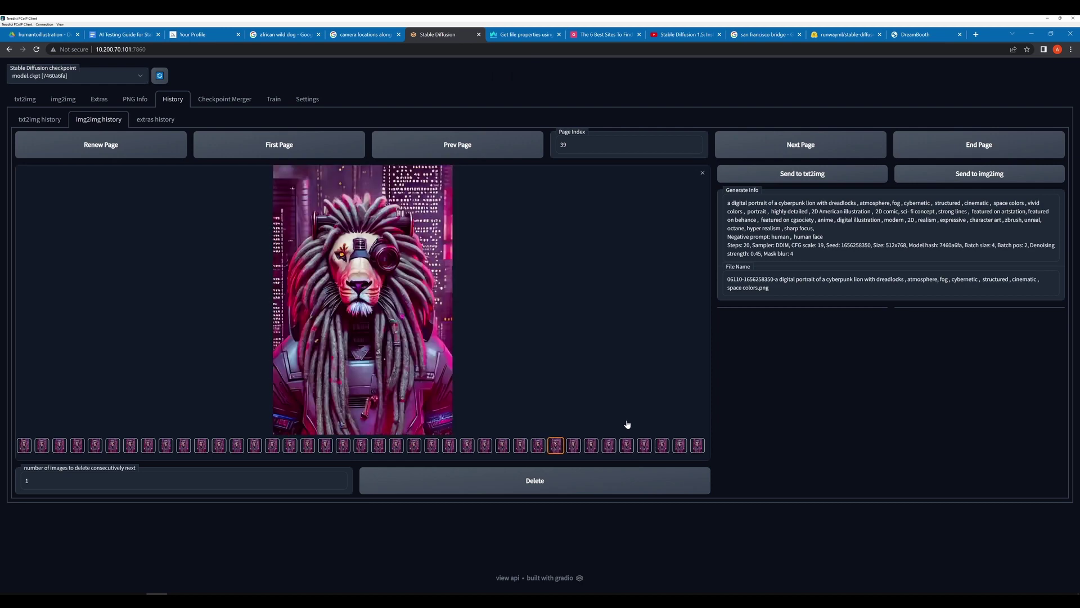
key(Left)
key(Left)
key(Left)
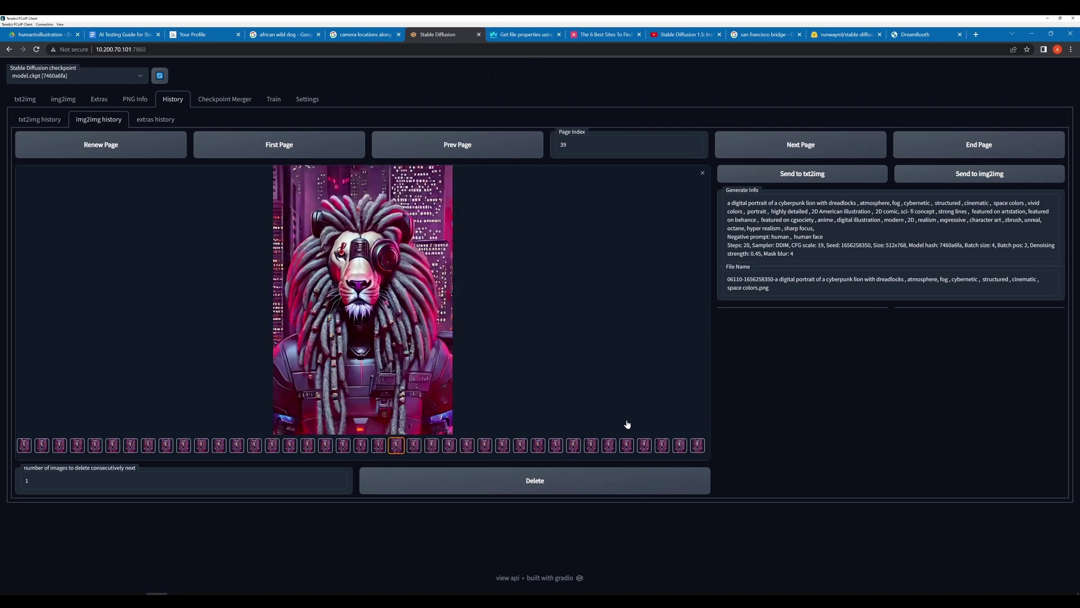
key(Left)
key(Left)
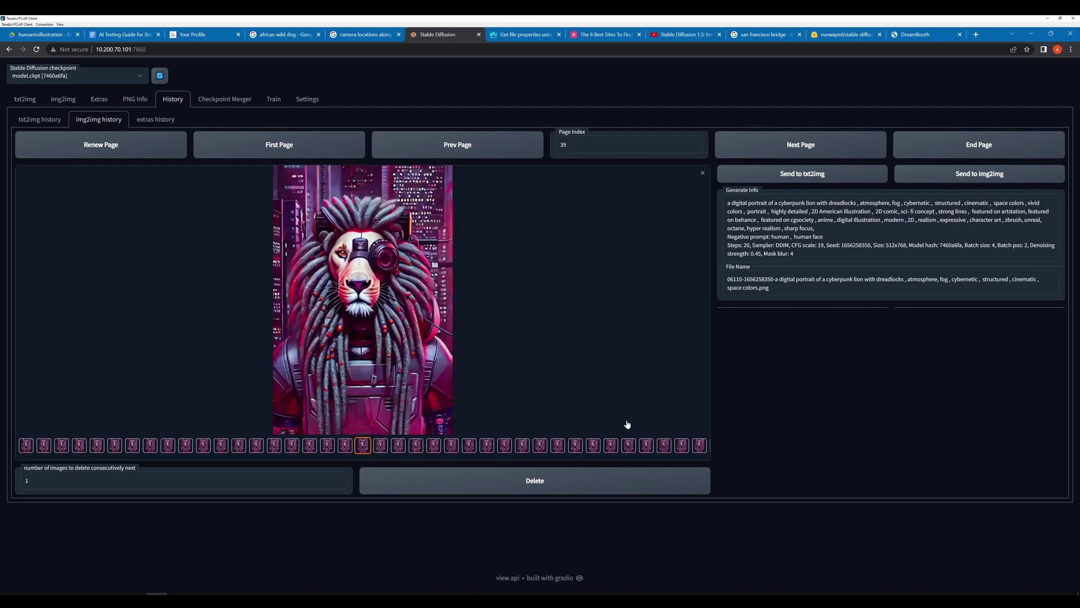
Review page 39's earlier goggle and eyepiece lions back to the page's first image.
key(Left)
key(Left)
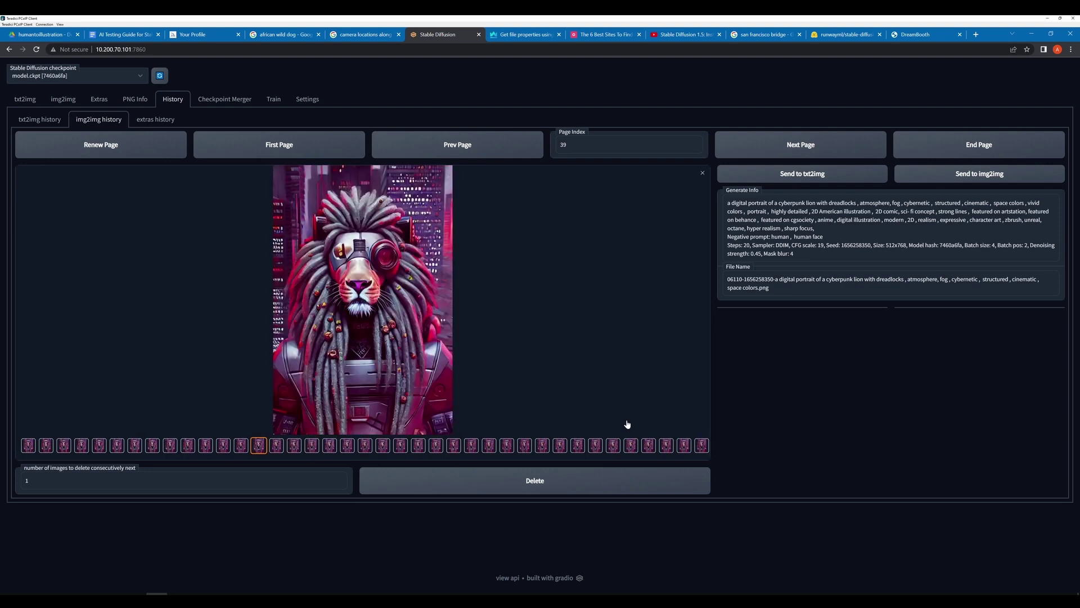
key(Left)
key(Left)
key(Left)
key(Left)
key(Left)
key(Left)
key(Left)
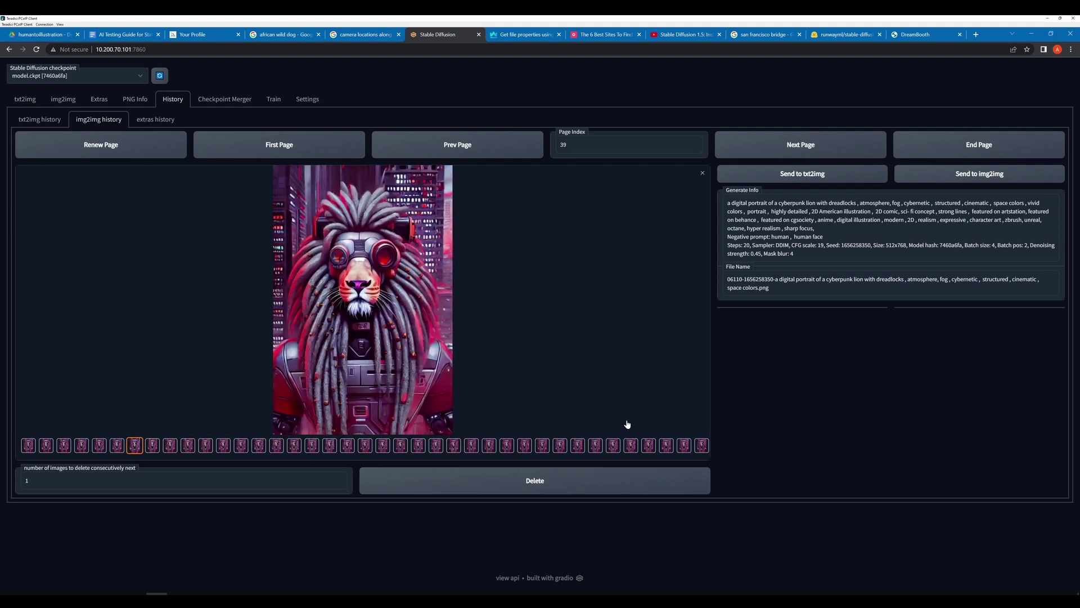
key(Left)
key(Left)
key(Left)
key(Left)
key(Left)
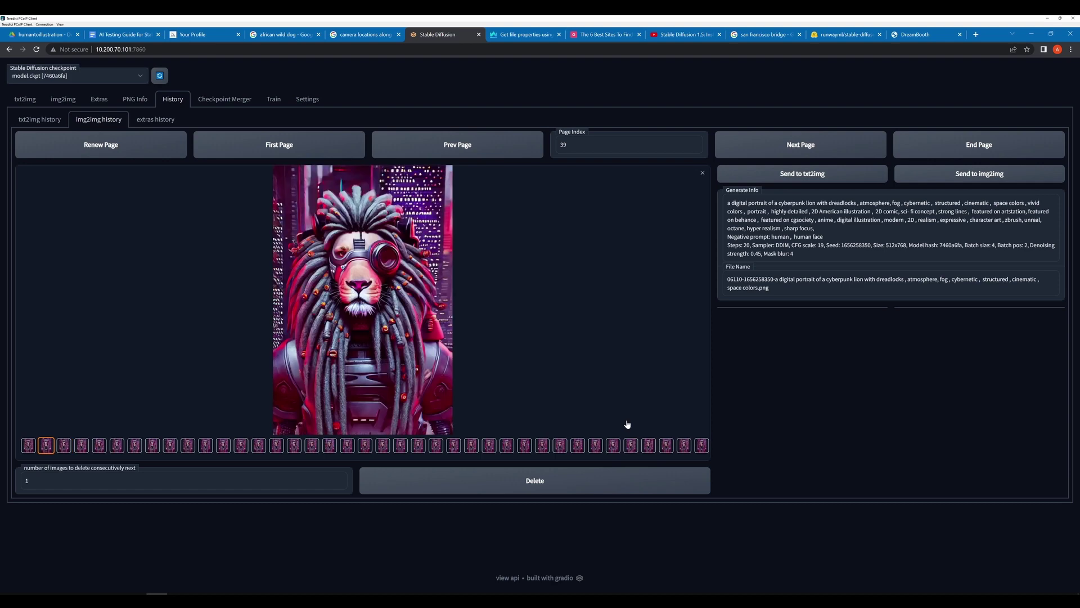
key(Left)
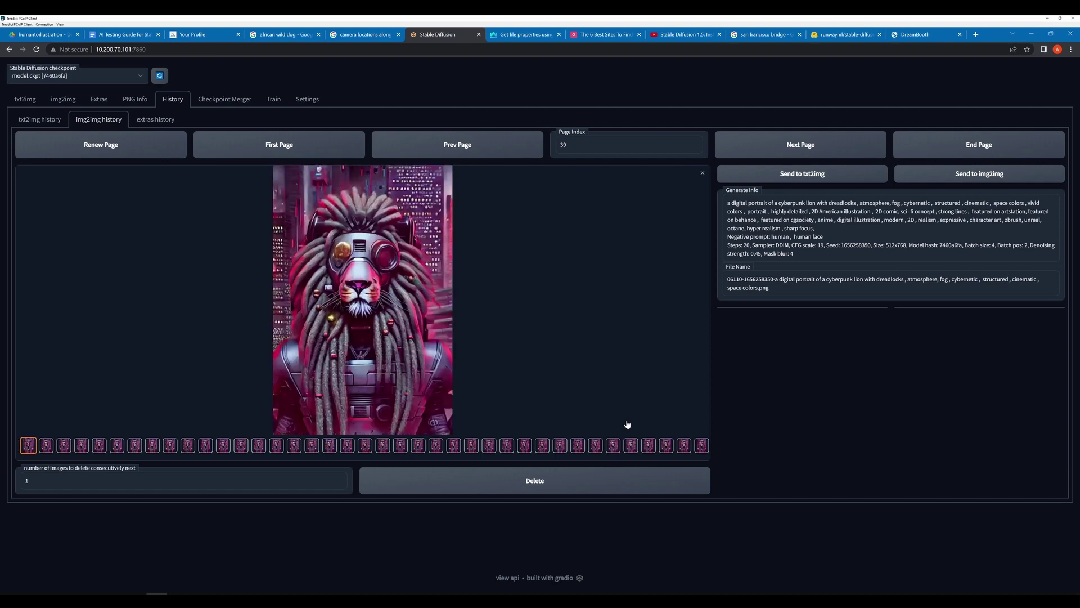
Go back to history page 38, enlarge its last image and step back through the later half of its lions.
click(466, 146)
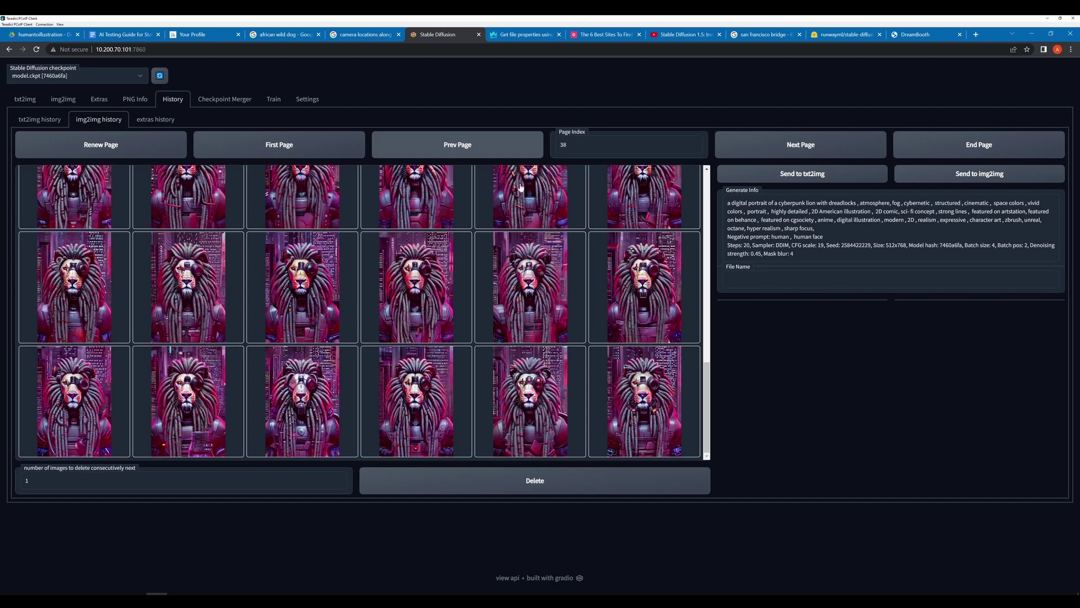
click(651, 400)
key(Left)
key(Left)
key(Left)
key(Left)
key(Left)
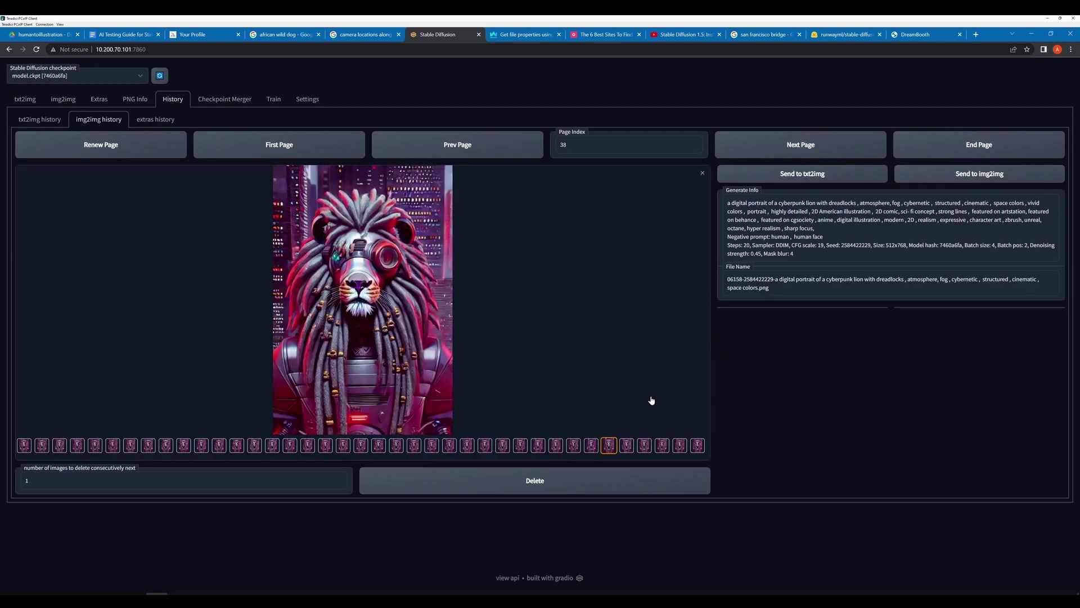
key(Left)
key(Left)
key(Left)
key(Left)
key(Left)
key(Left)
key(Left)
key(Left)
key(Left)
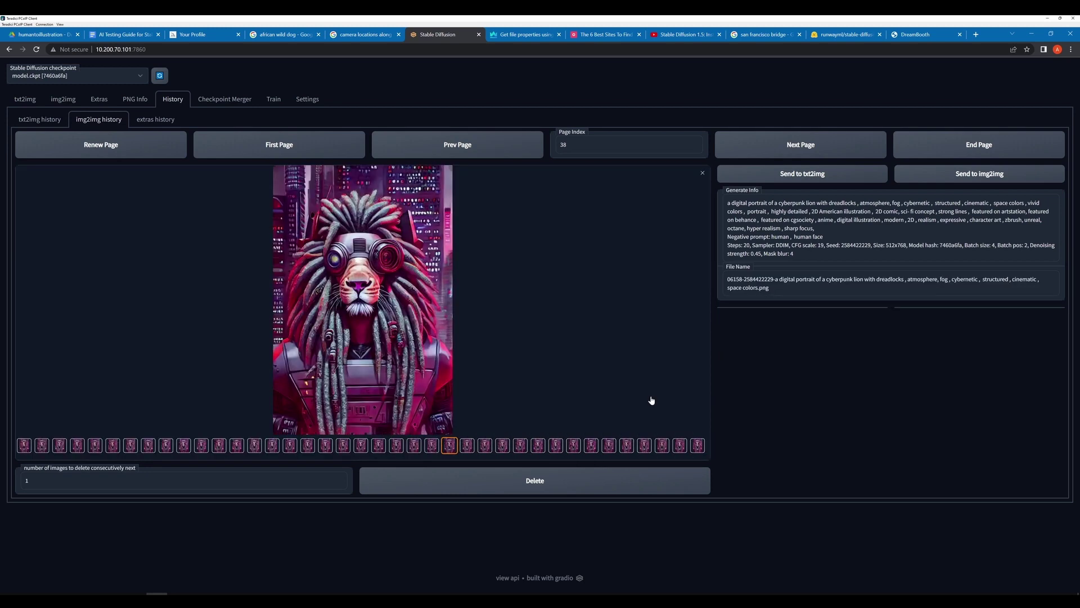
key(Left)
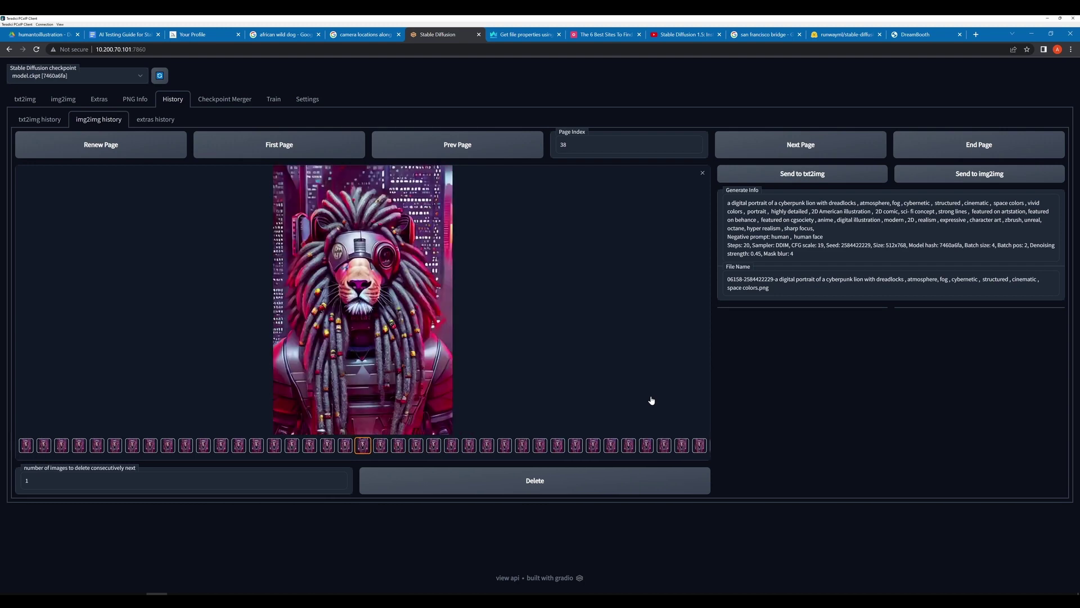
Continue back through page 38's earlier lions to the seventh image, comparing the eyepieces and dreadlocks.
key(Left)
key(Left)
key(Left)
key(Left)
key(Left)
key(Left)
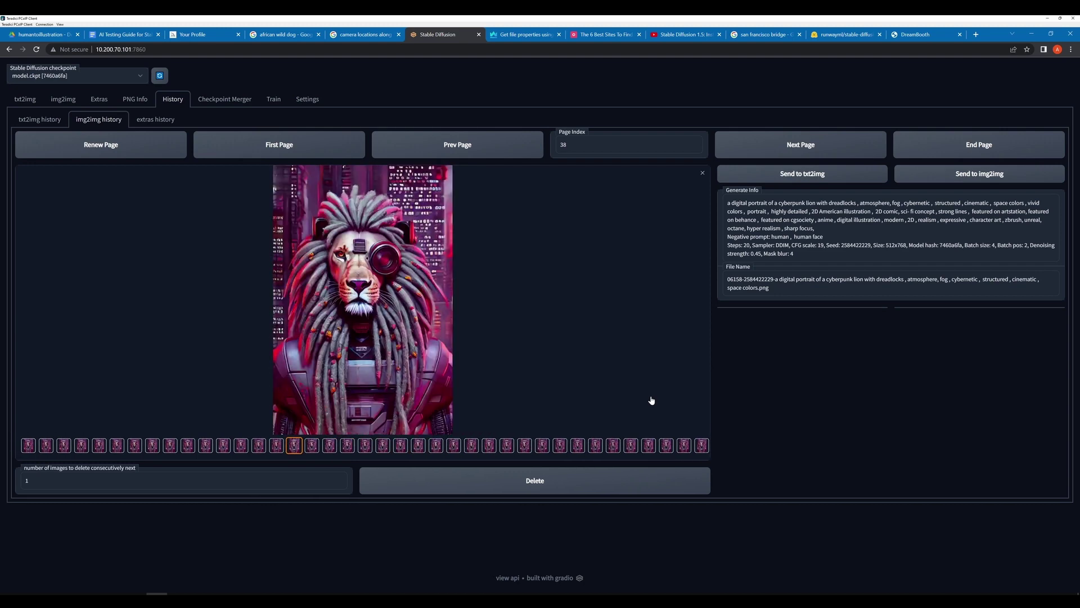
key(Left)
key(Left)
key(Left)
key(Left)
key(Left)
key(Left)
key(Left)
key(Left)
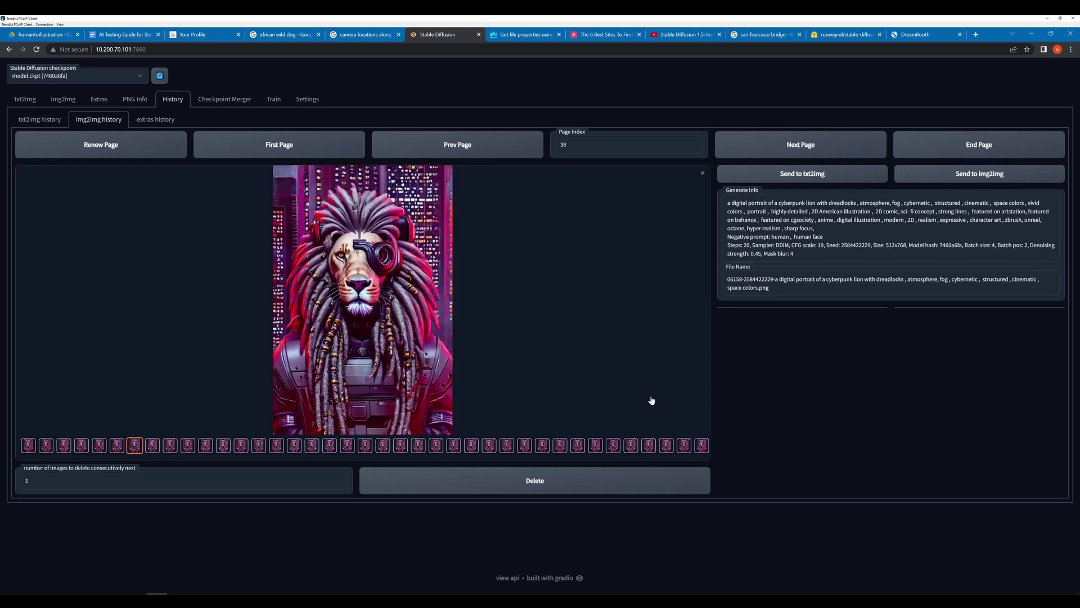
Recheck page 38's eighth image with its beaded dreadlocks, and step back to the page's third image.
key(Right)
key(Right)
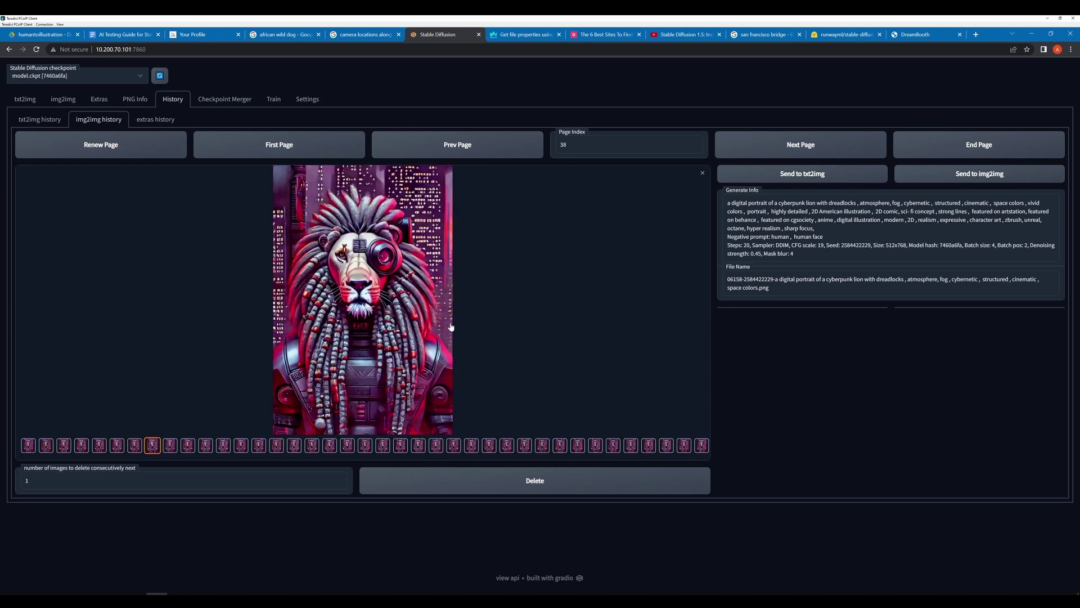
key(Left)
key(Left)
key(Left)
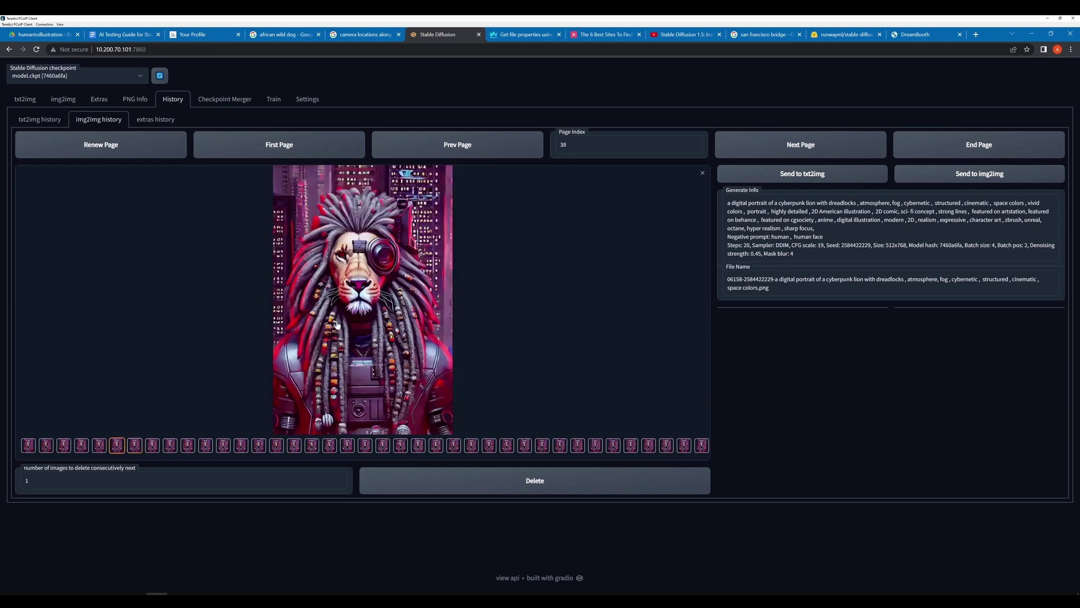
key(Left)
key(Left)
key(Left)
key(Left)
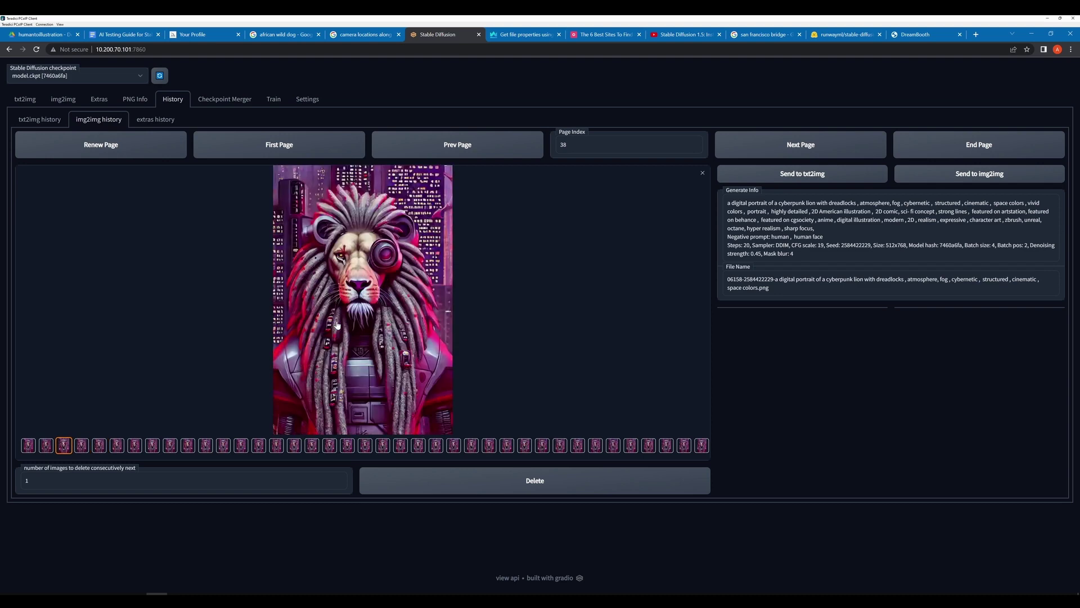
Go back to history page 37, enlarge its last image and review its later lions back to about the middle of the page.
click(491, 144)
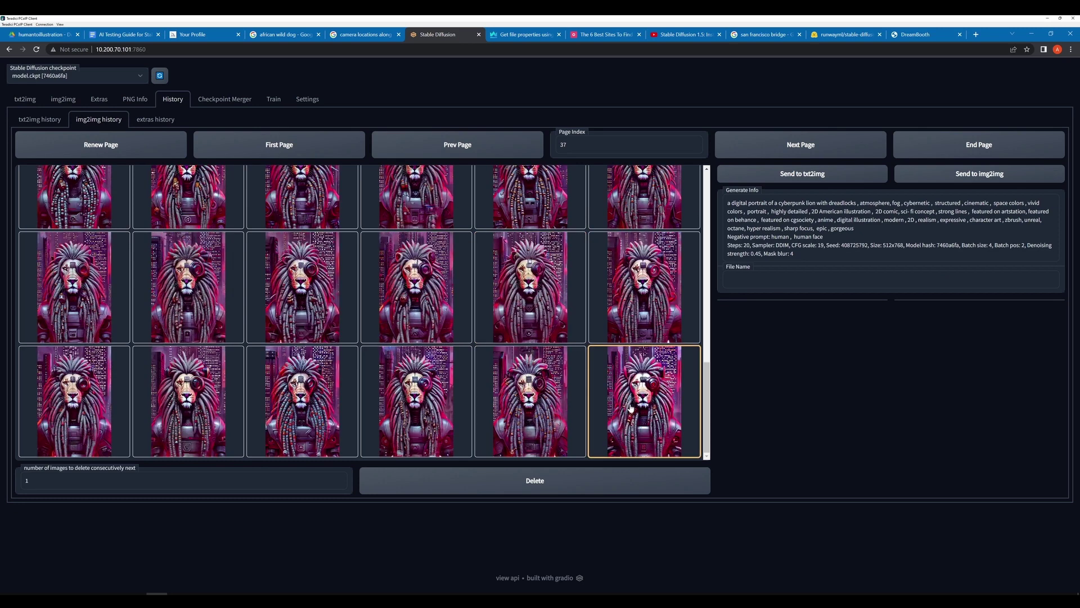
click(631, 408)
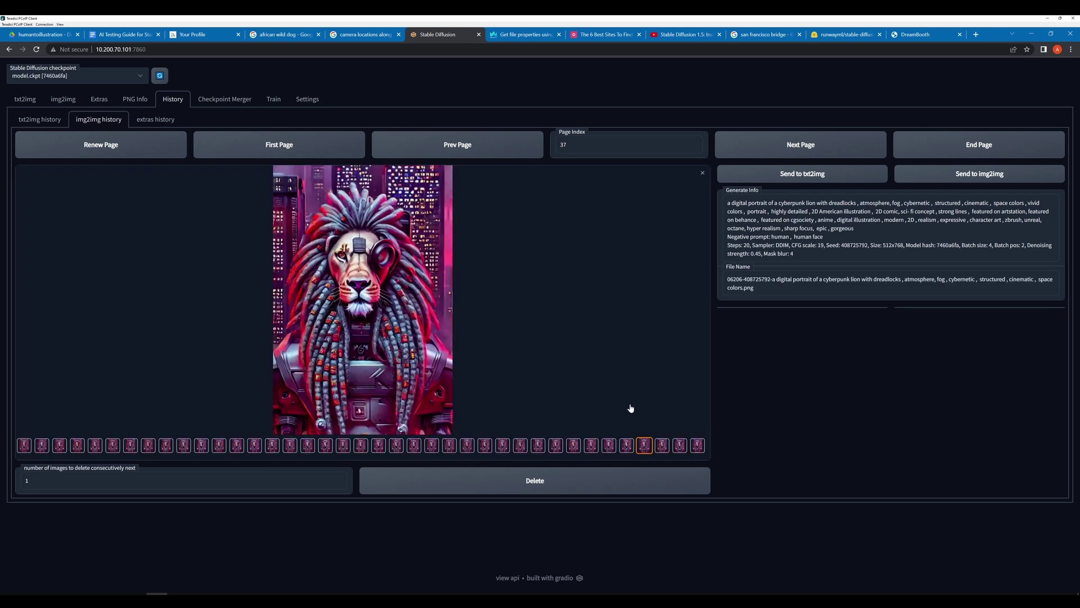
key(Left)
key(Left)
key(Left)
key(Left)
key(Left)
key(Left)
key(Left)
key(Left)
key(Left)
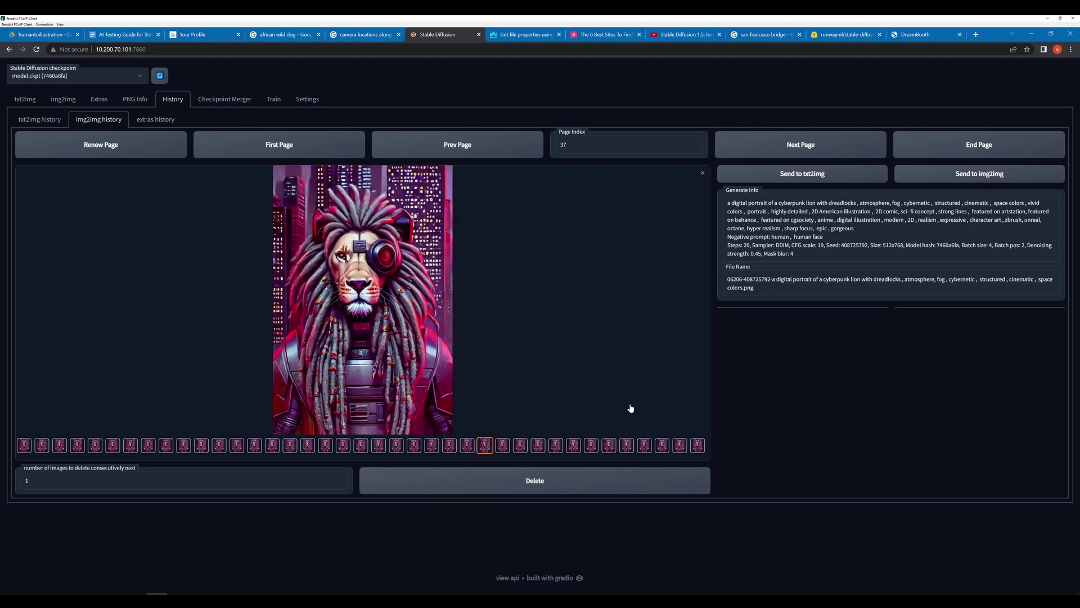
key(Left)
key(Left)
key(Left)
key(Left)
key(Left)
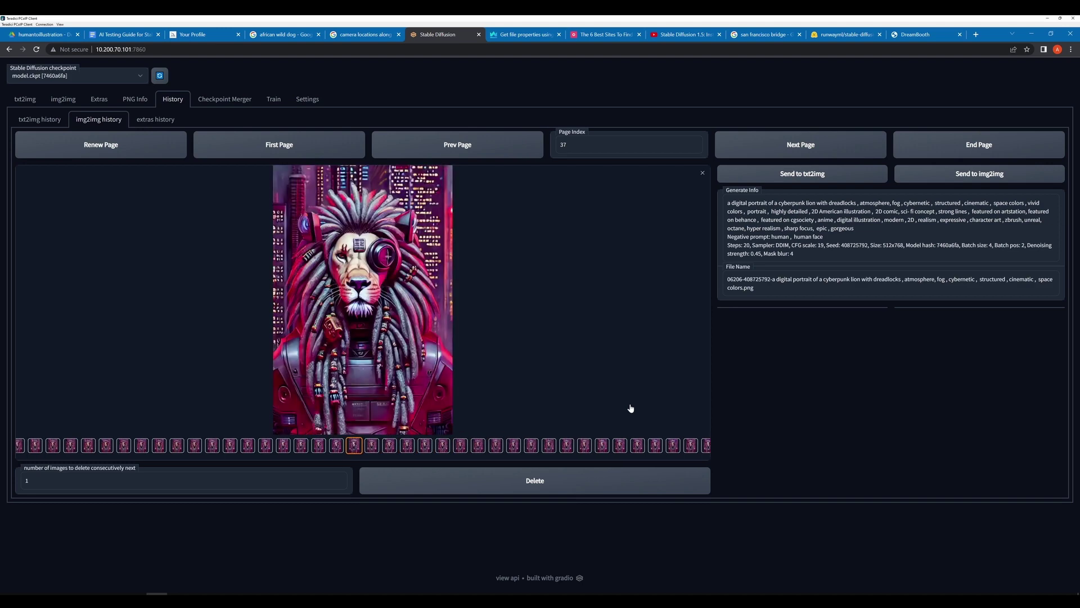
key(Left)
key(Left)
key(Left)
key(Left)
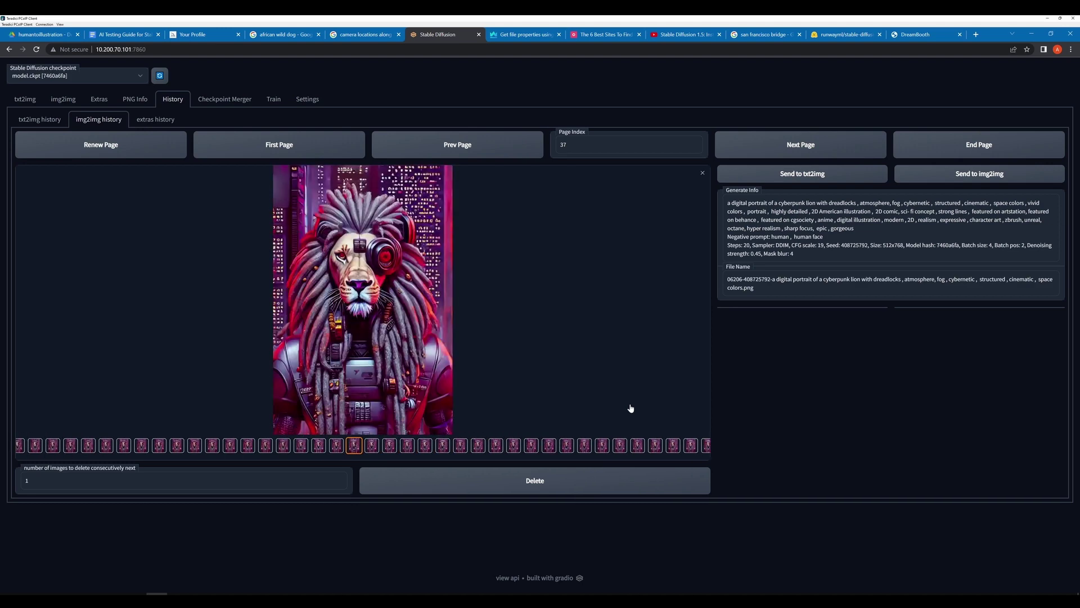
Continue back through page 37's earlier lions to the ninth image, comparing the eyepieces and dreadlocks.
key(Left)
key(Left)
key(Left)
key(Left)
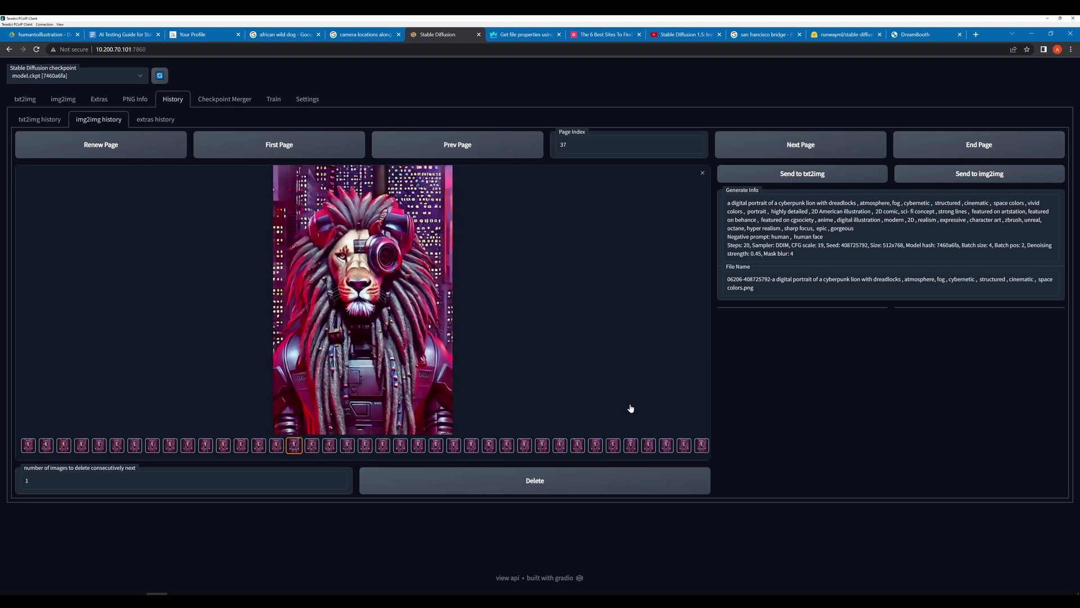
key(Left)
key(Left)
key(Left)
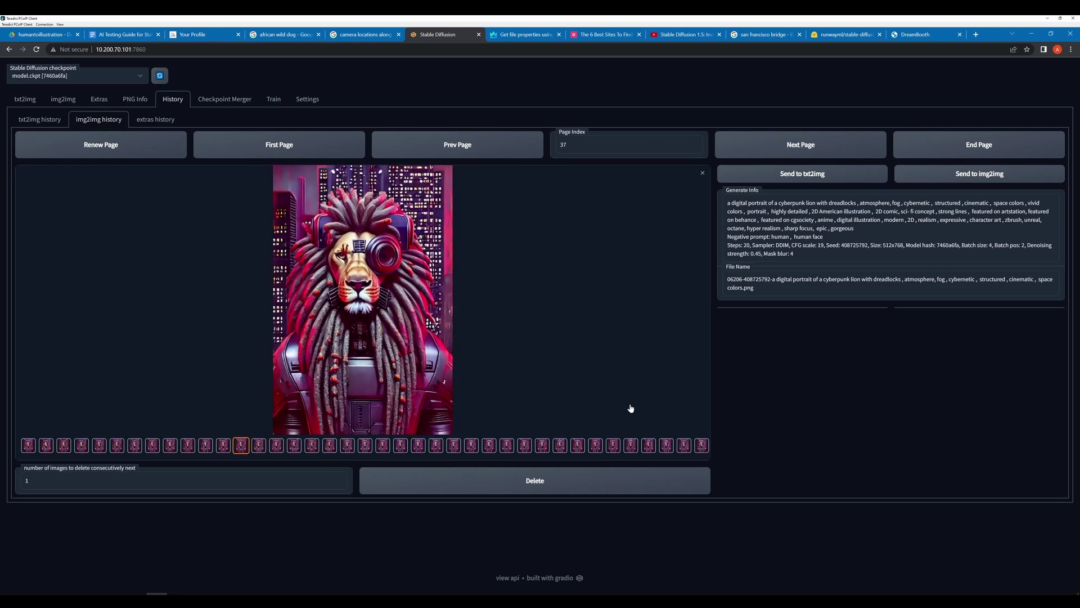
key(Left)
key(Left)
key(Left)
key(Left)
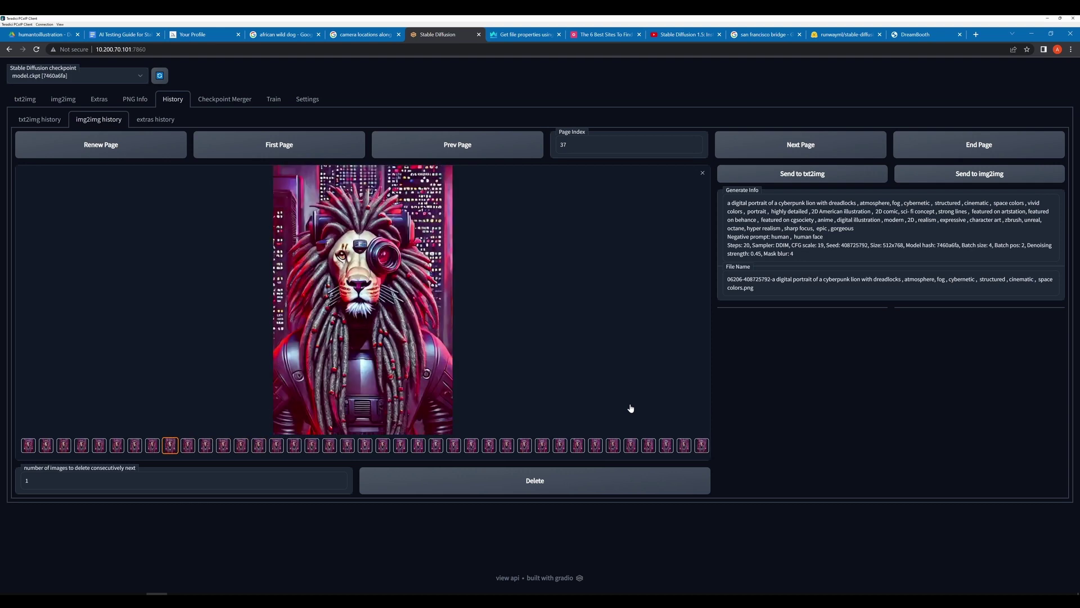
Go back to history page 36, enlarge its last image and step back through the nine lions before it.
click(458, 142)
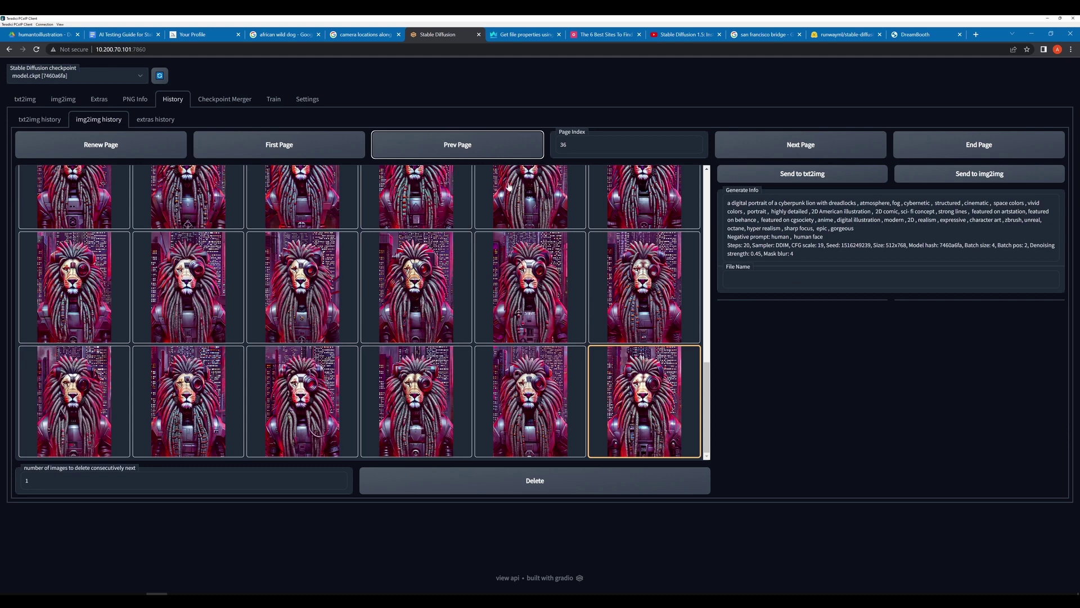
click(642, 382)
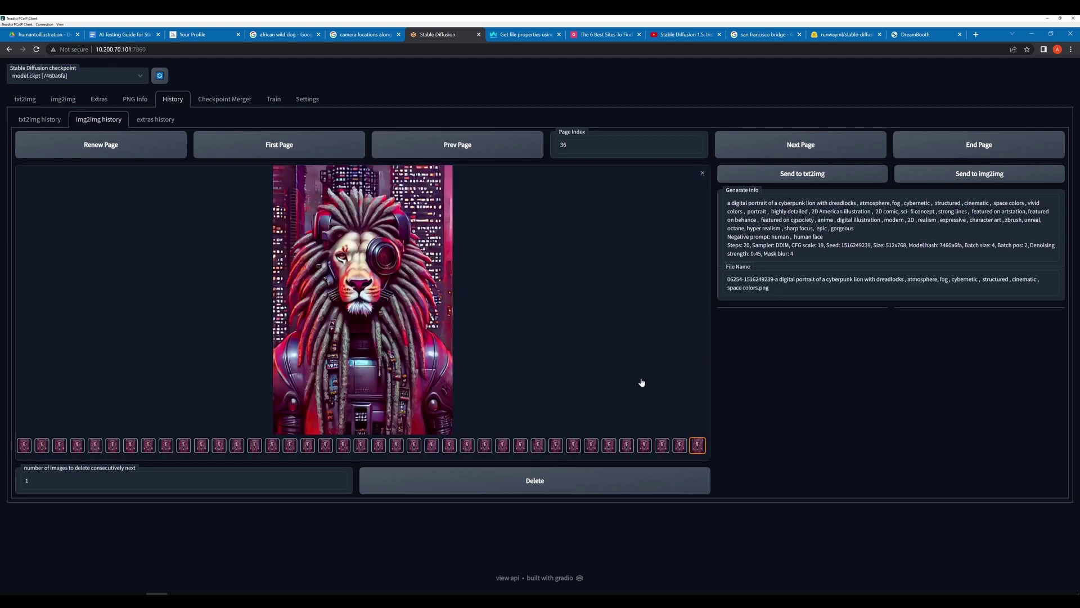
key(Left)
key(Left)
key(Left)
key(Left)
key(Left)
key(Left)
key(Left)
key(Left)
key(Left)
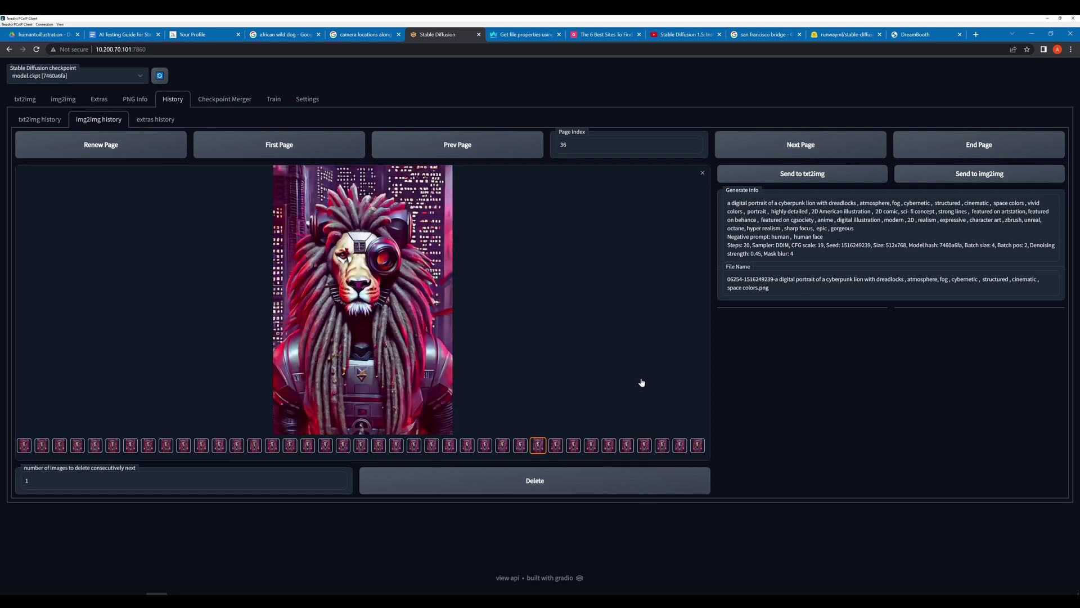
Continue back through page 36's lions to about the middle of the page, comparing the lenses and dreadlocks.
key(Left)
key(Left)
key(Left)
key(Left)
key(Left)
key(Left)
key(Left)
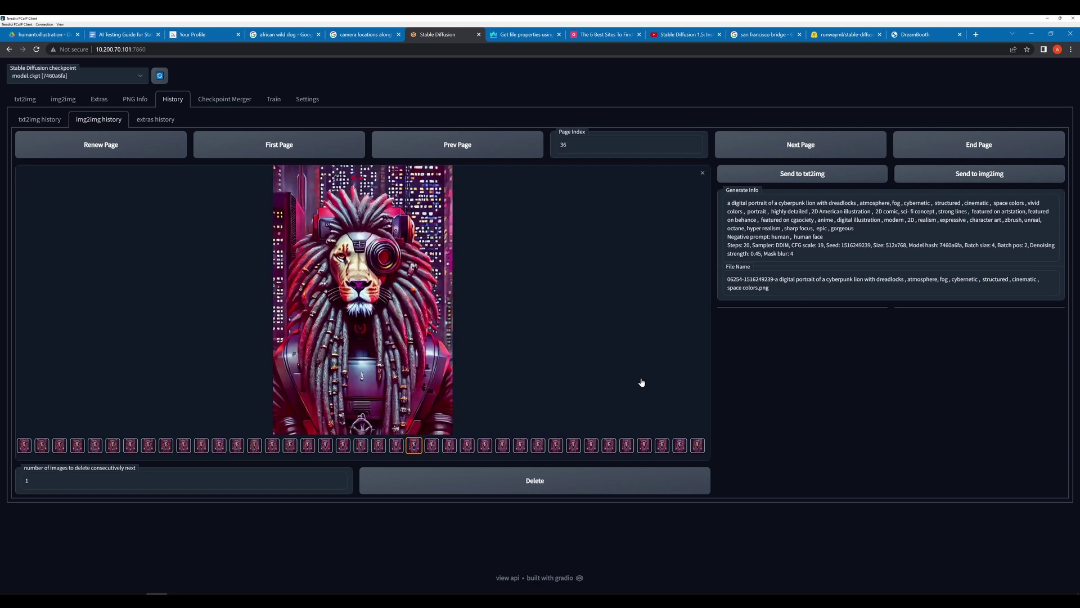
key(Left)
key(Left)
key(Left)
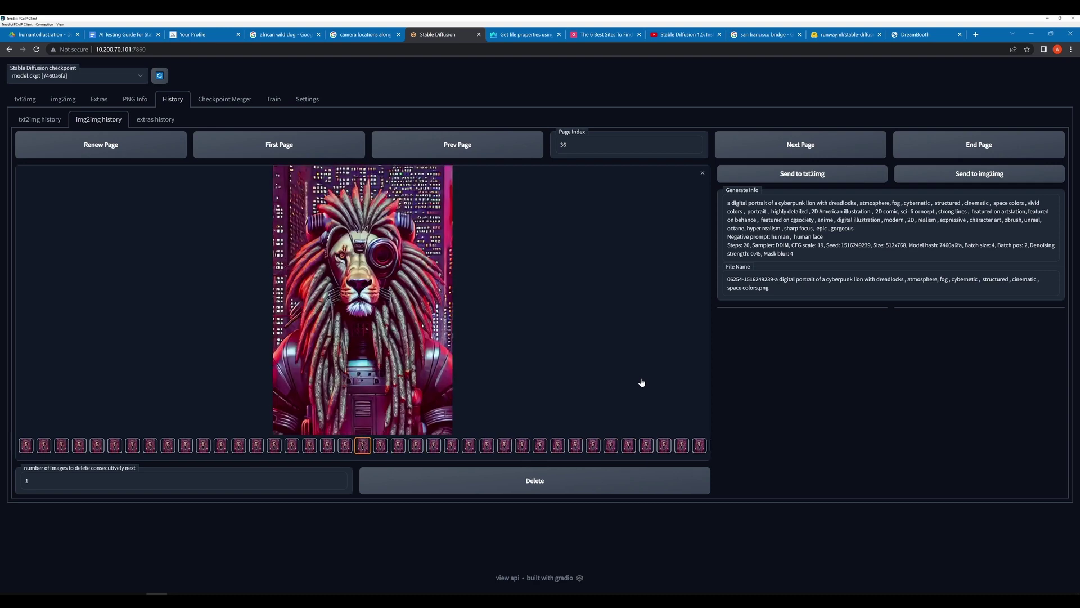
Review page 36's earlier lions back to the seventh image, including the version without an eyepiece.
key(Left)
key(Left)
key(Left)
key(Left)
key(Left)
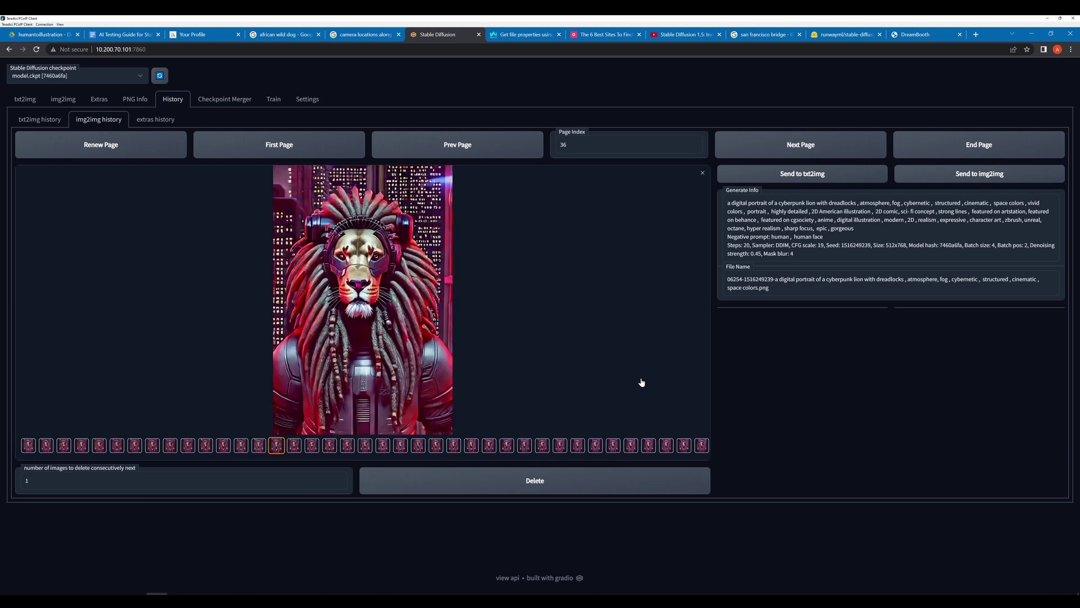
key(Left)
key(Left)
key(Left)
key(Left)
key(Left)
key(Left)
key(Left)
key(Left)
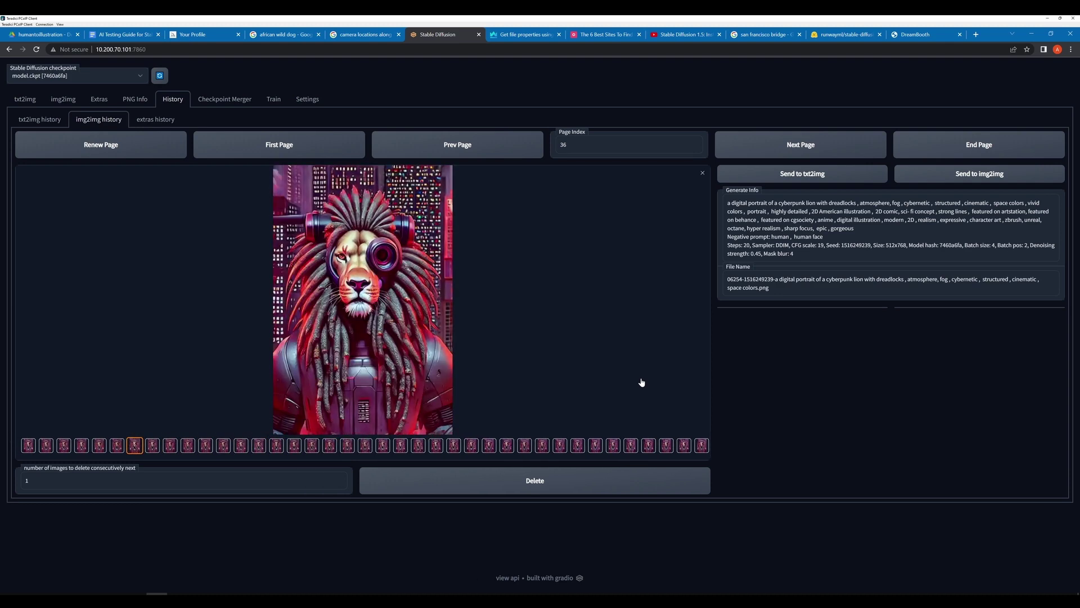
Step back past page 36's first image to its last one and recheck the lions back to the fourth from last.
key(Left)
key(Left)
key(Left)
key(Left)
key(Left)
key(Left)
key(Left)
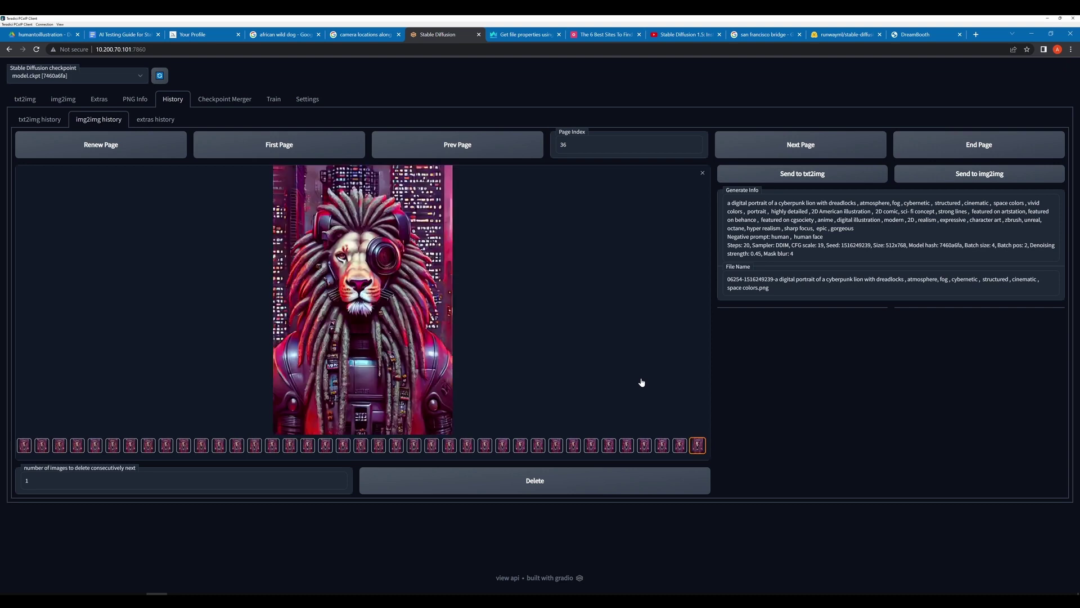
key(Left)
key(Left)
key(Left)
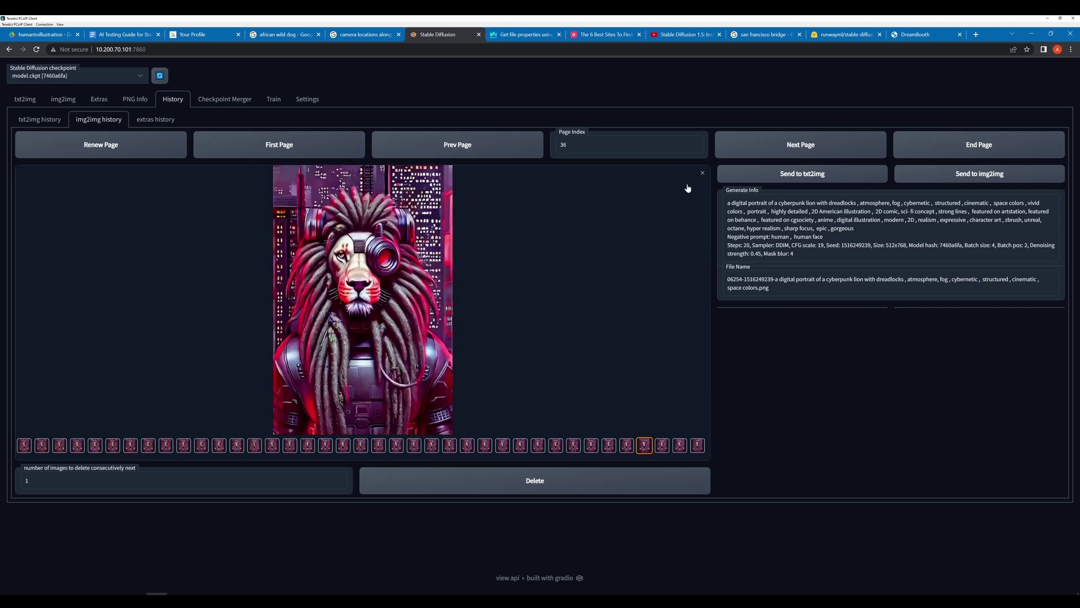
Go back to history page 35, enlarge its last image and review its later lions back to about the middle.
click(453, 145)
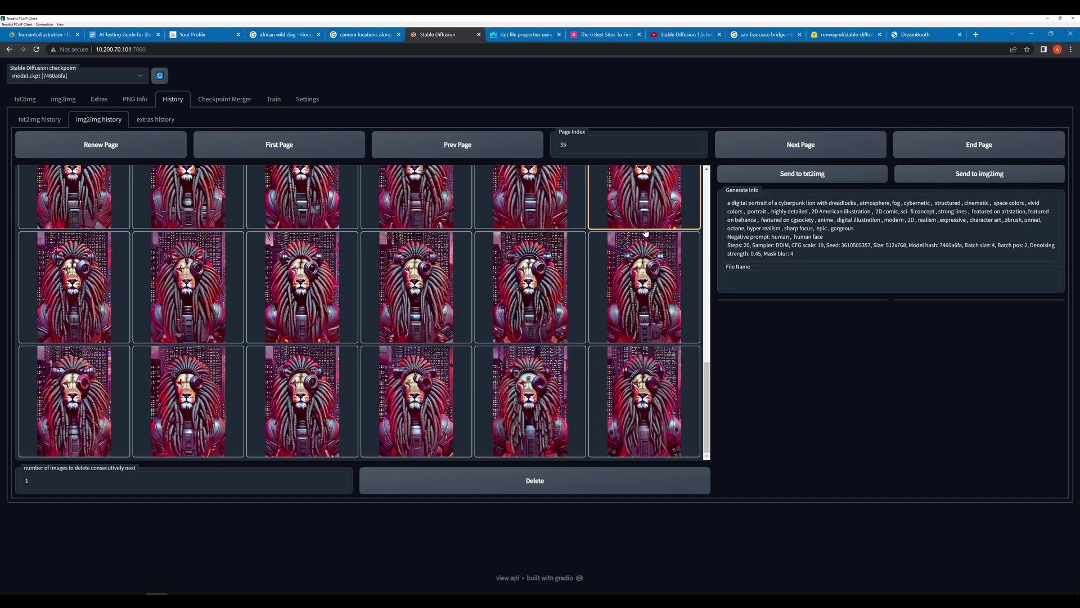
click(659, 390)
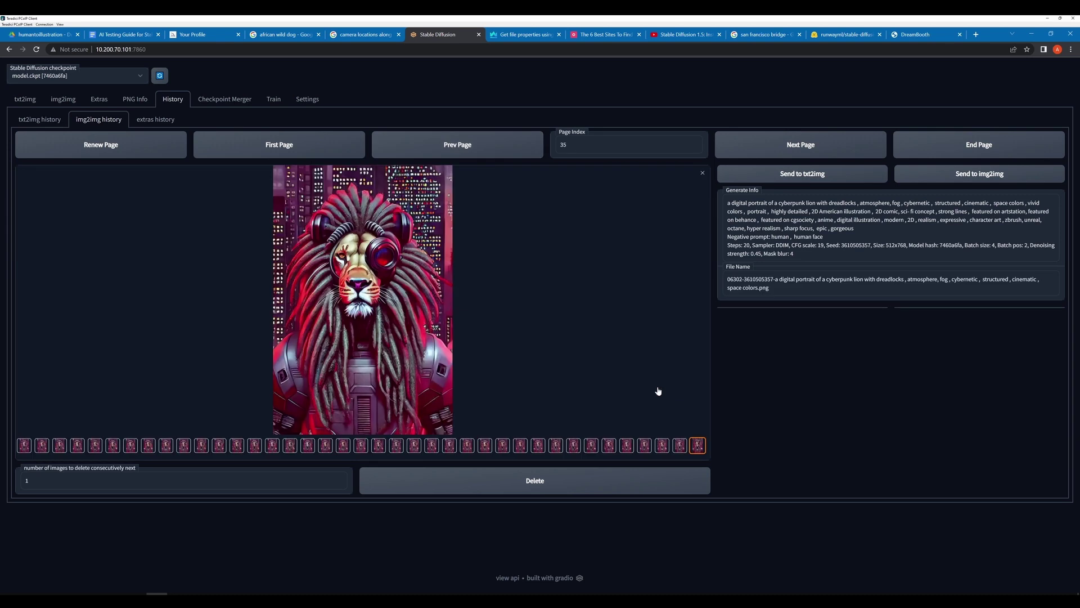
key(Left)
key(Left)
key(Left)
key(Left)
key(Left)
key(Left)
key(Left)
key(Left)
key(Left)
key(Left)
key(Left)
key(Left)
key(Left)
key(Left)
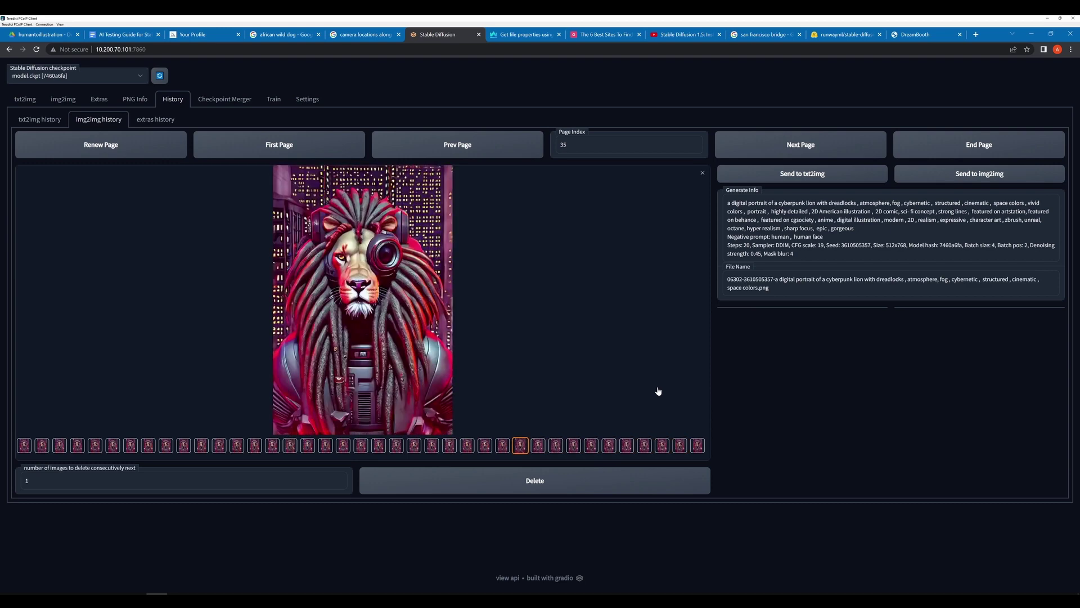
key(Left)
key(Left)
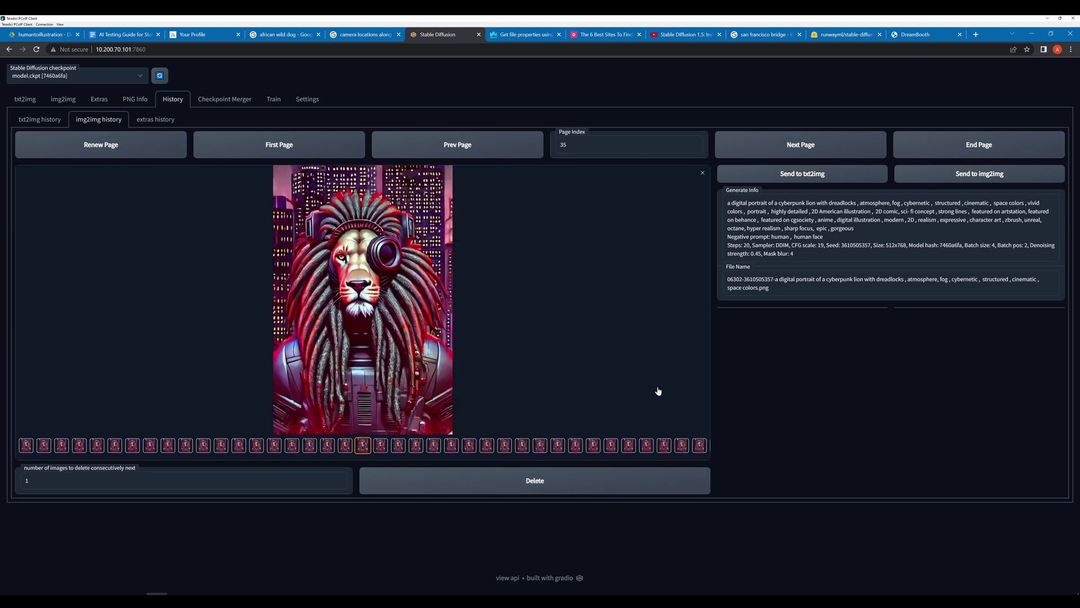
Continue back through page 35's lions to the twelfth image, comparing the headphones, eyepieces and dreadlocks.
key(Left)
key(Left)
key(Left)
key(Left)
key(Left)
key(Left)
key(Left)
key(Left)
key(Left)
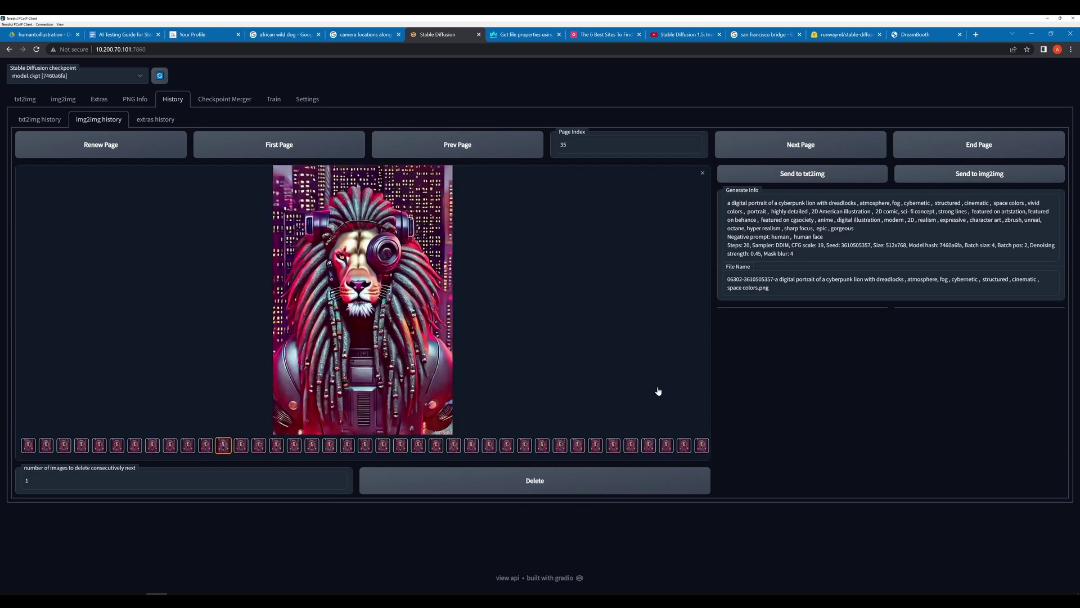
Review page 35's first lions, including the beaded fifth image, and continue around to the fourth image from the end.
key(Left)
key(Left)
key(Left)
key(Left)
key(Left)
key(Left)
key(Left)
key(Left)
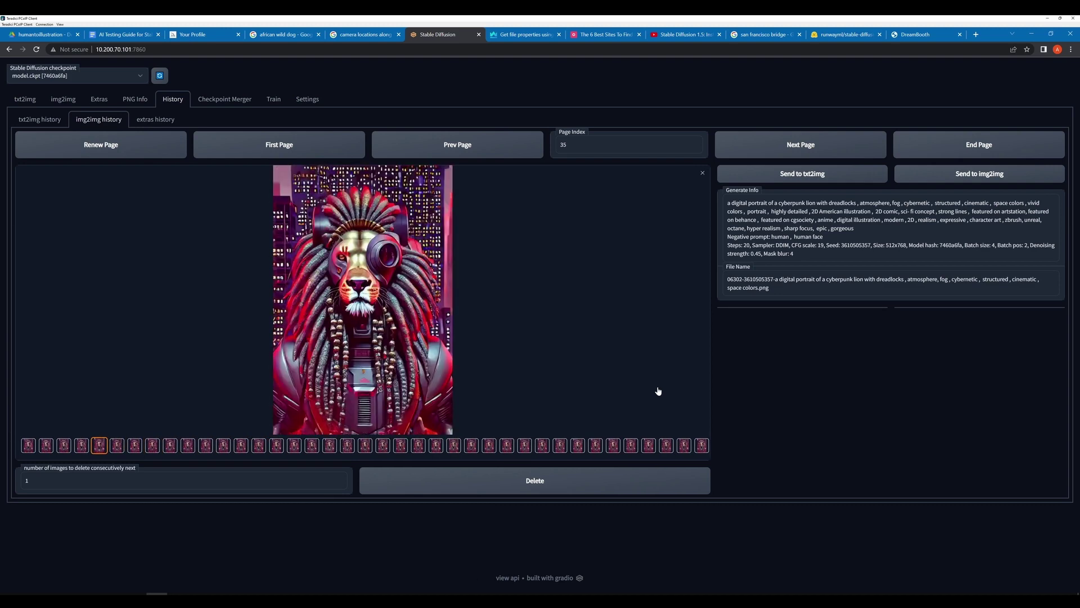
key(Left)
key(Left)
key(Left)
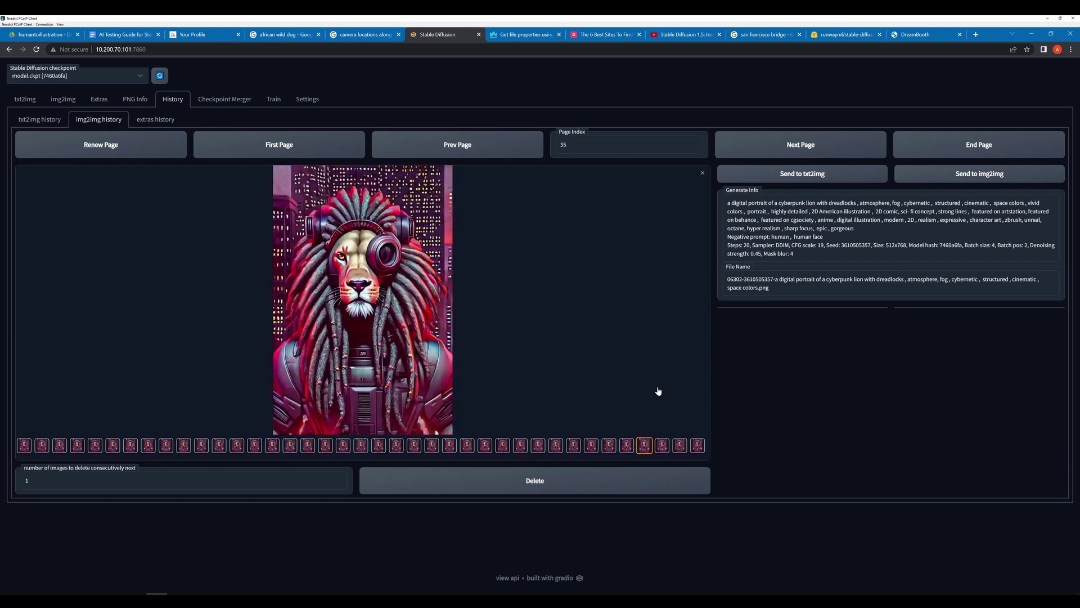
Go back to history page 34, enlarge its last image and review the gold-beaded dreadlock lions back to about mid-page.
click(463, 141)
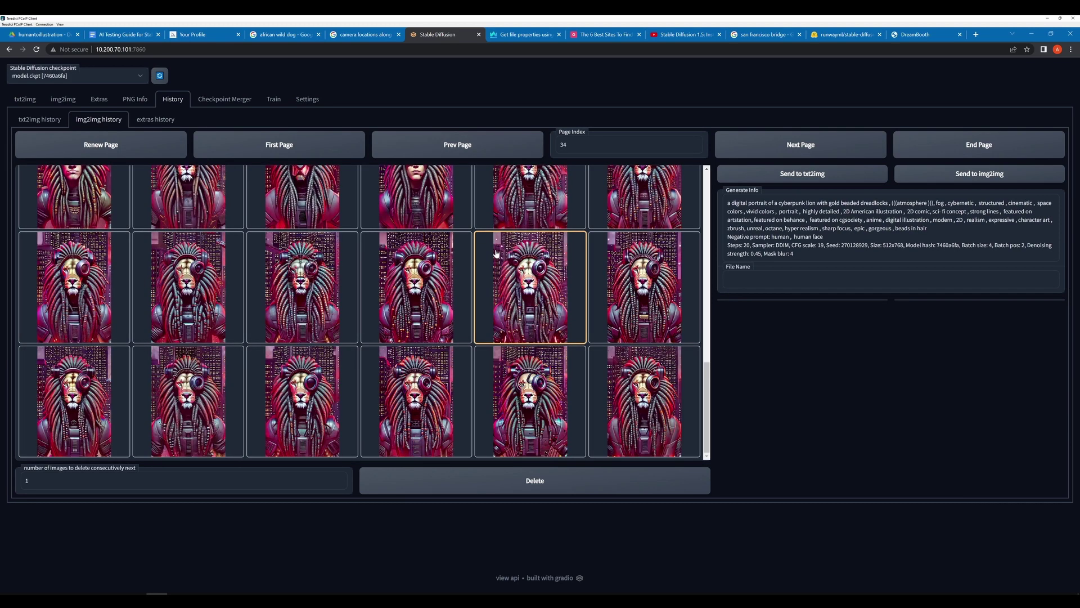
click(623, 386)
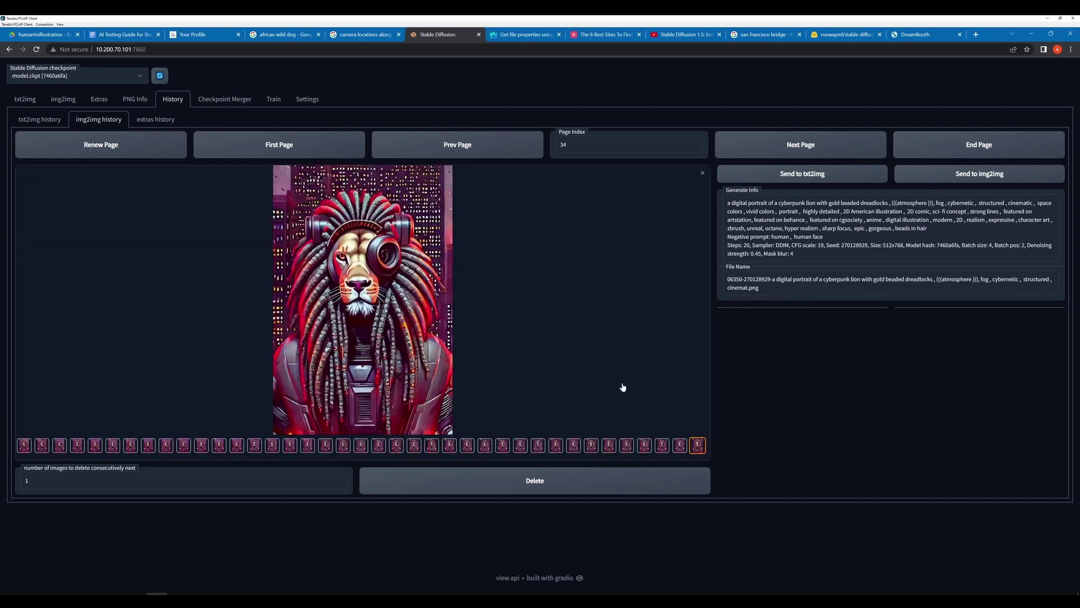
key(Left)
key(Left)
key(Left)
key(Left)
key(Left)
key(Left)
key(Left)
key(Left)
key(Left)
key(Left)
key(Left)
key(Left)
key(Left)
key(Left)
key(Left)
key(Left)
key(Left)
key(Left)
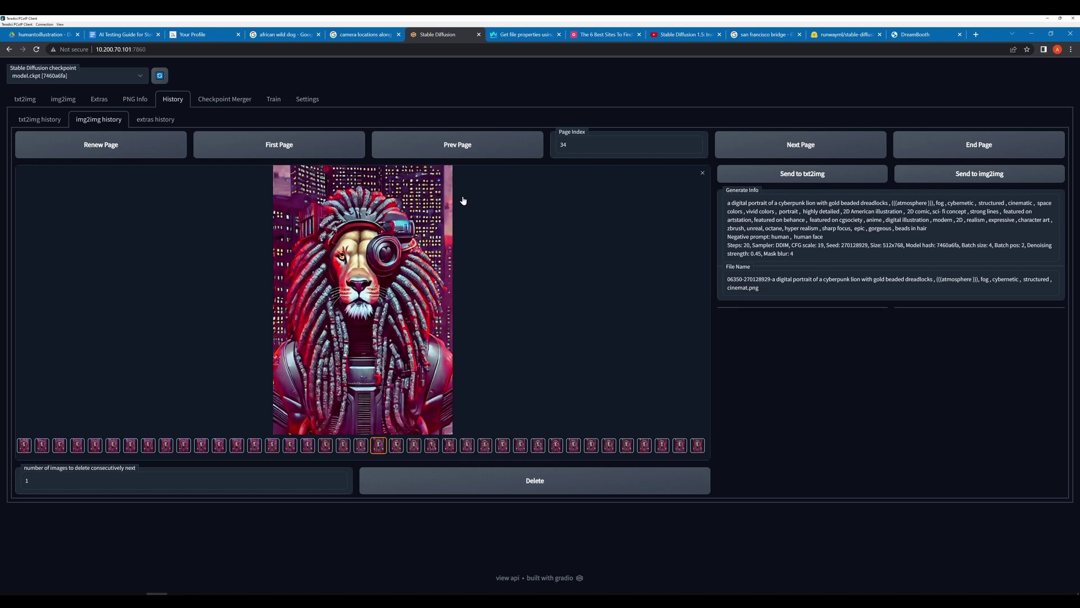
Go back to history page 33, enlarge its last image and review the beaded lions back through the ten before it.
click(456, 150)
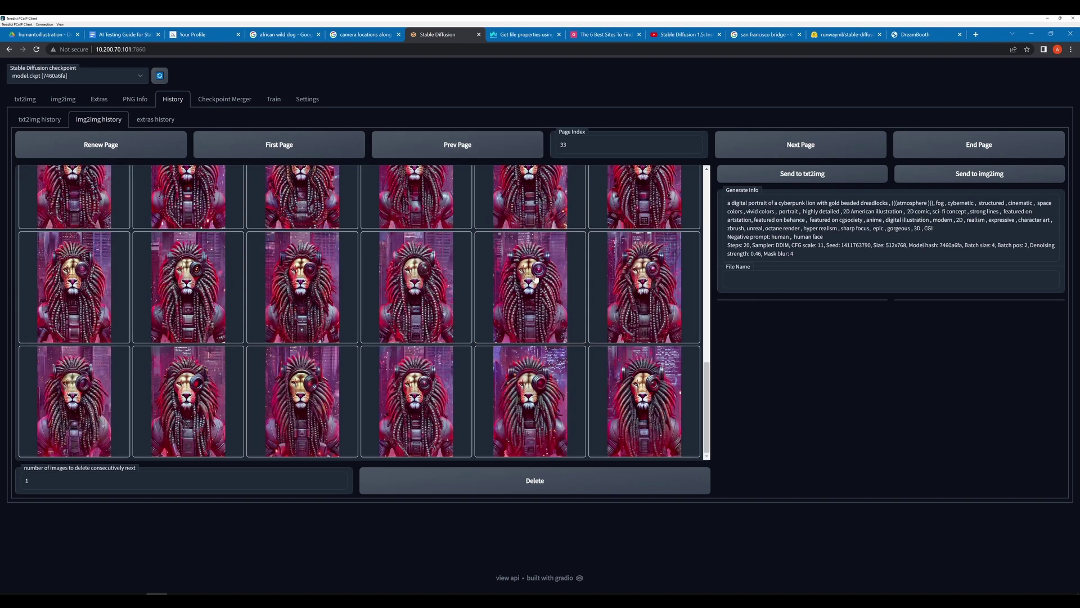
click(626, 409)
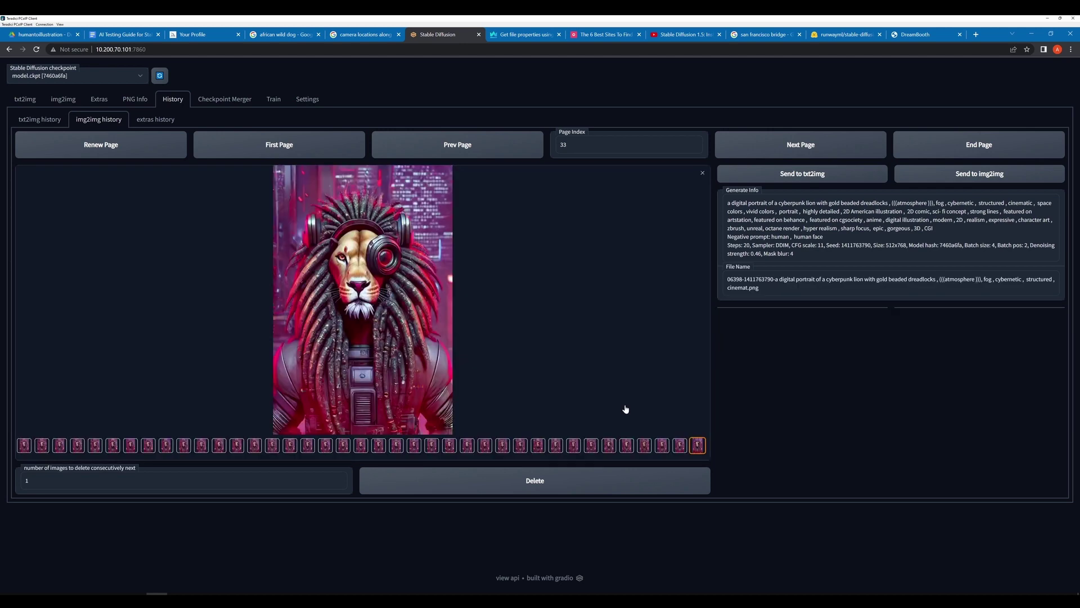
key(Left)
key(Left)
key(Left)
key(Left)
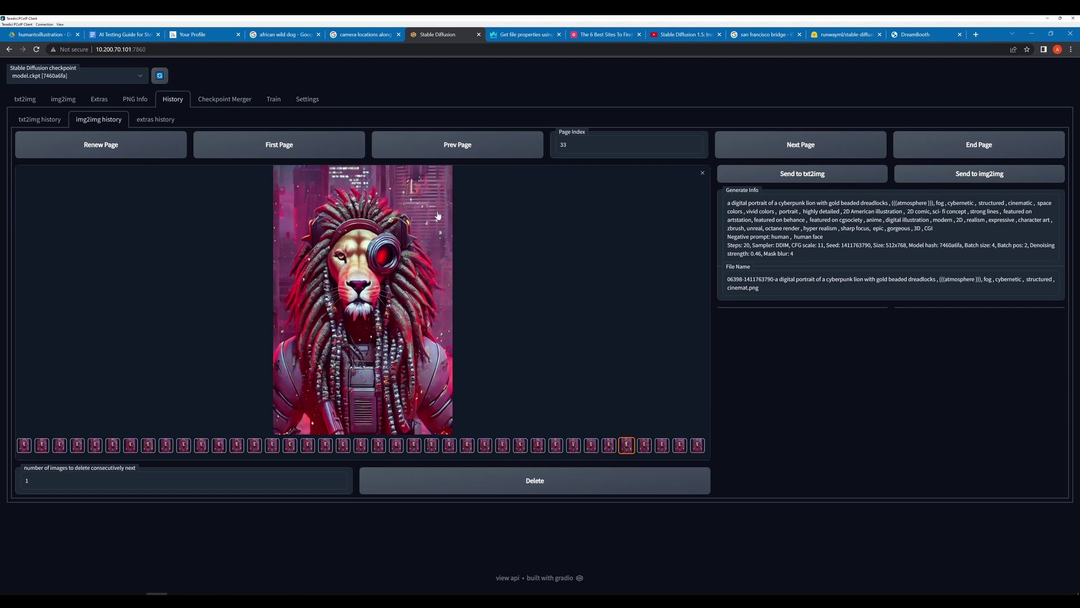
key(Left)
key(Left)
key(Left)
key(Left)
key(Left)
key(Left)
key(Left)
key(Left)
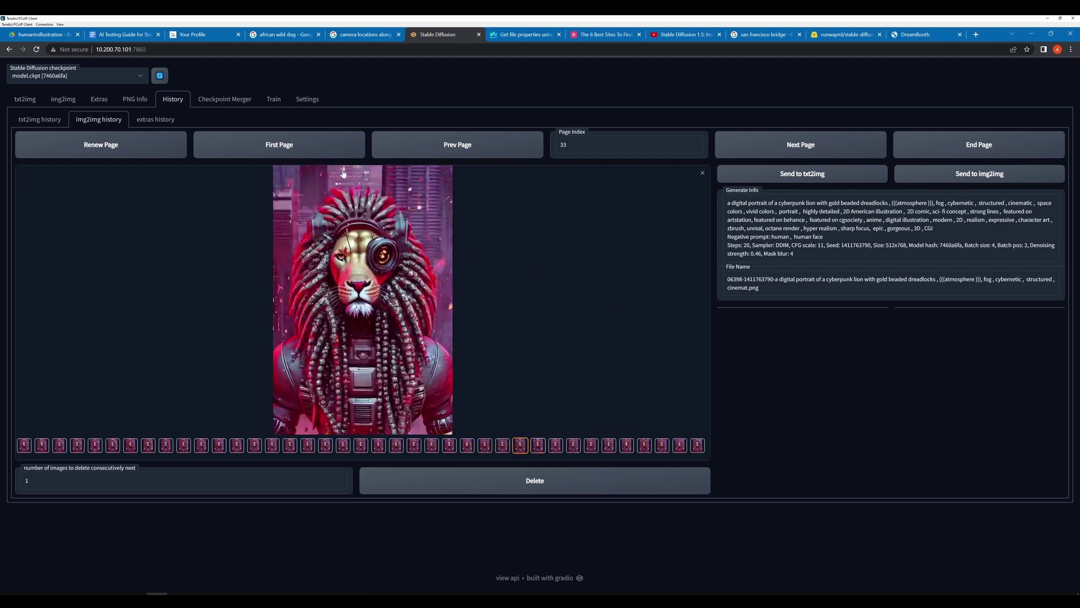
Continue back through page 33's lions to about the middle of the page, comparing the lenses and beads.
key(Left)
key(Left)
key(Left)
key(Left)
key(Left)
key(Left)
key(Left)
key(Left)
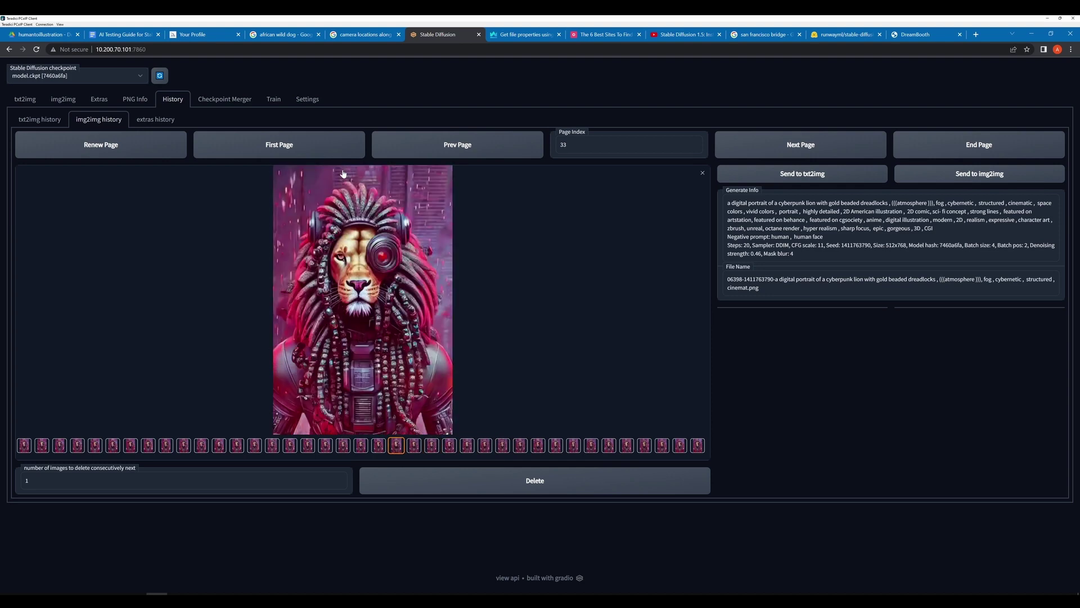
key(Left)
key(Left)
key(Left)
key(Left)
key(Left)
key(Left)
key(Left)
key(Left)
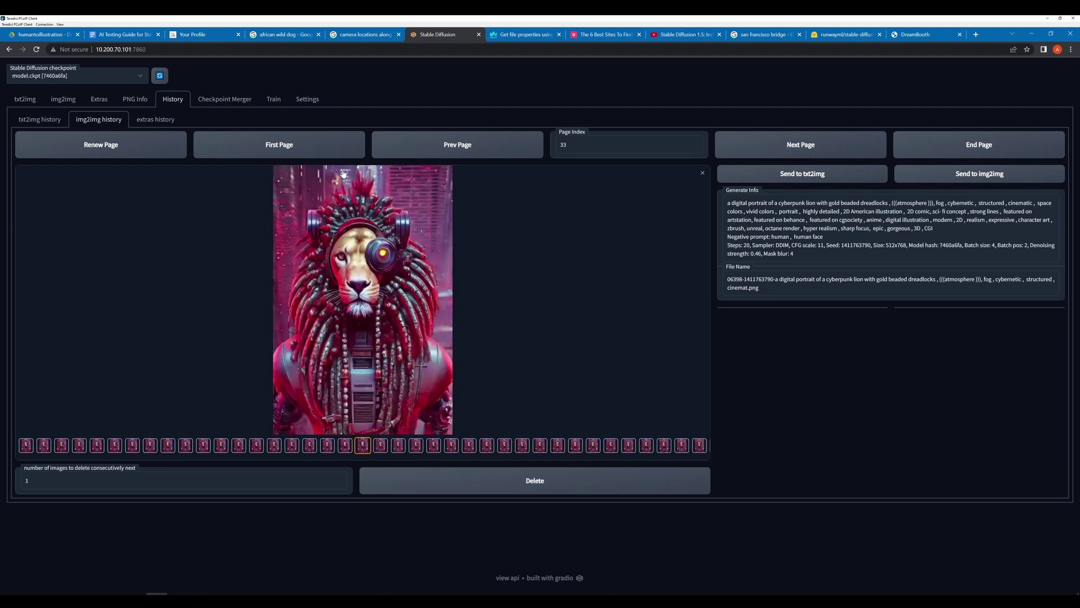
Step back through page 33's earlier lions to the twelfth image with its densely beaded dreadlocks.
key(Left)
key(Left)
key(Left)
key(Left)
key(Left)
key(Left)
key(Left)
key(Left)
key(Left)
key(Left)
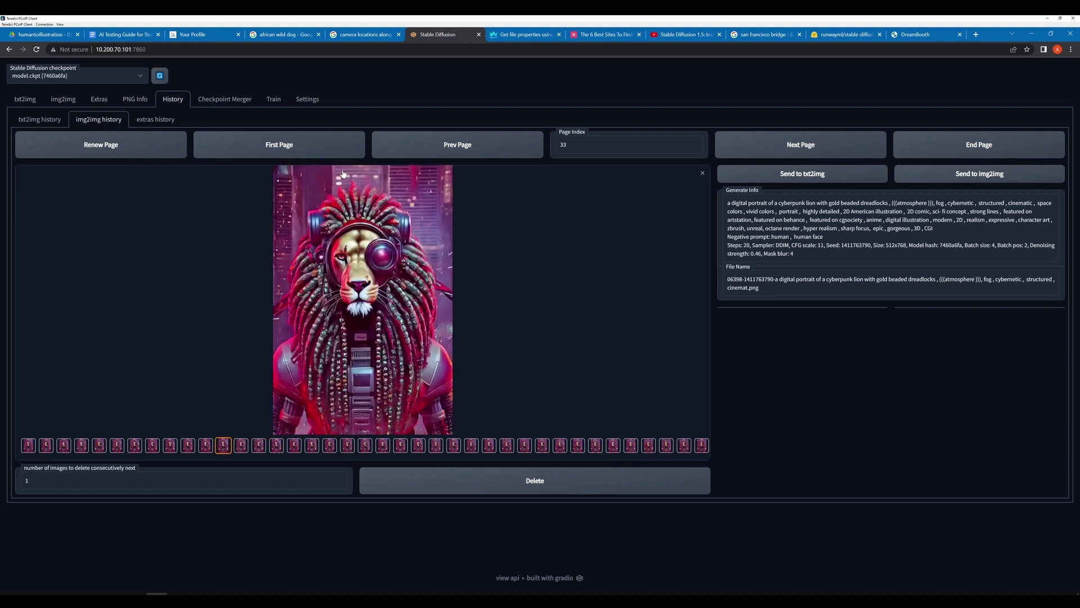
Review the remaining lions on page 33 from the twelfth image back to the start, comparing lenses and dreadlocks.
key(Left)
key(Left)
key(Left)
key(Left)
key(Left)
key(Left)
key(Left)
key(Left)
key(Left)
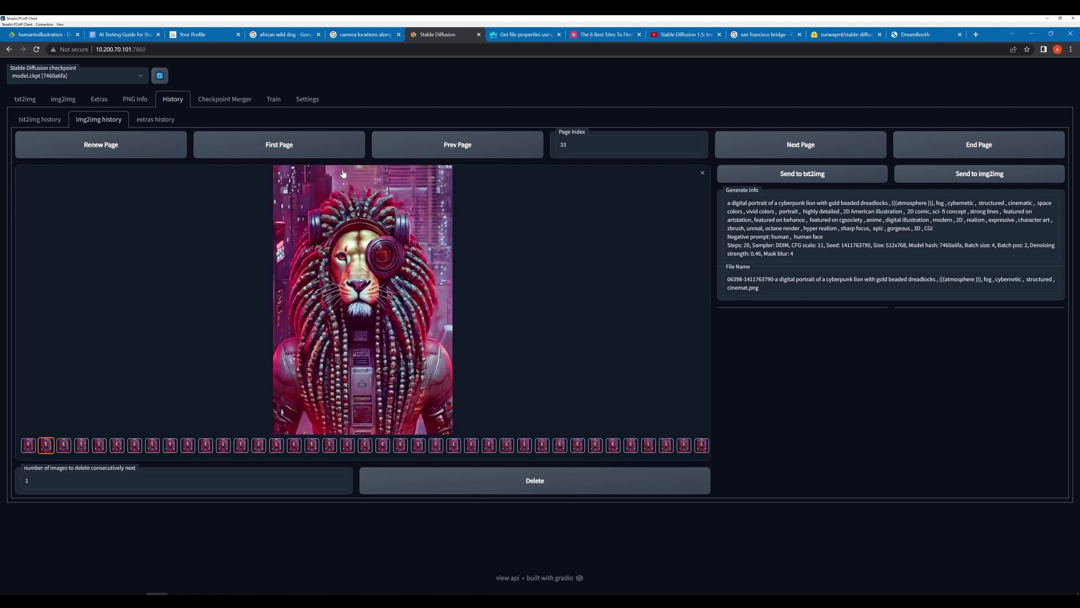
key(Left)
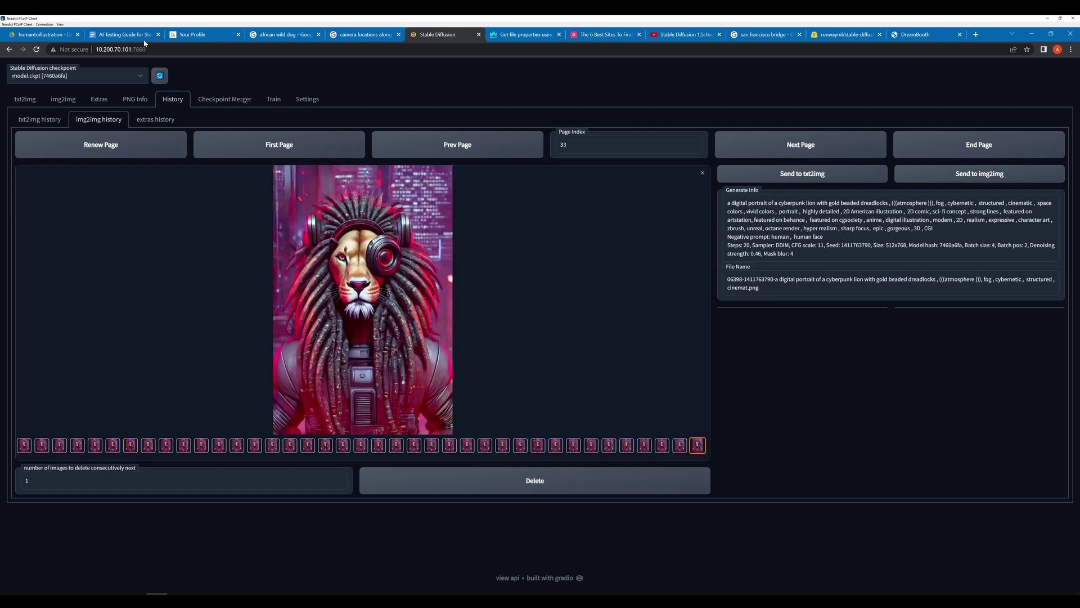
Load the first page of the extras history and enlarge the full-length beaded lion with the glowing red lens.
click(167, 119)
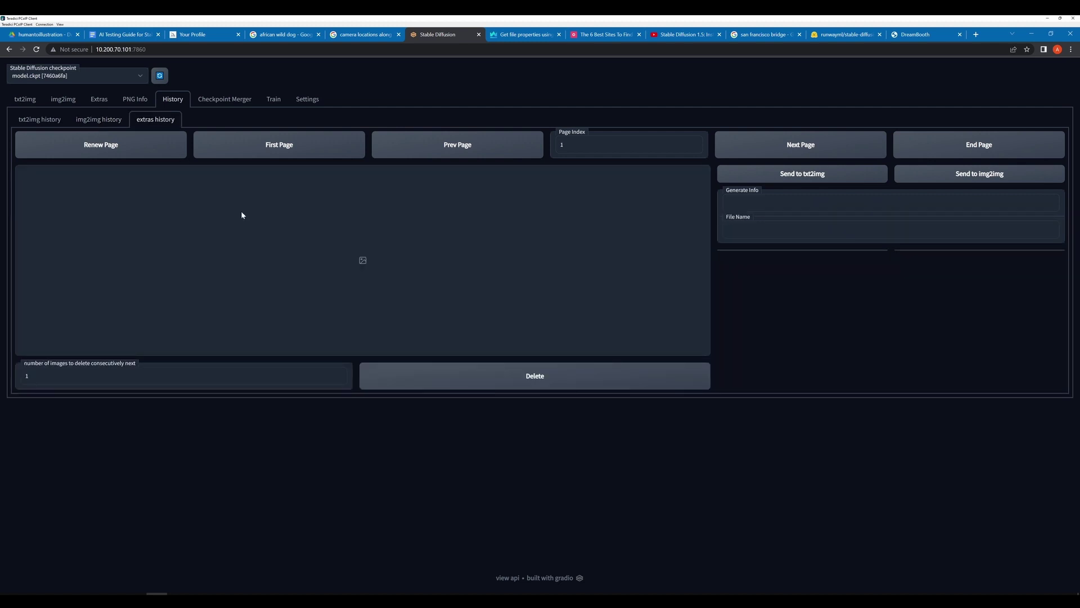
click(314, 151)
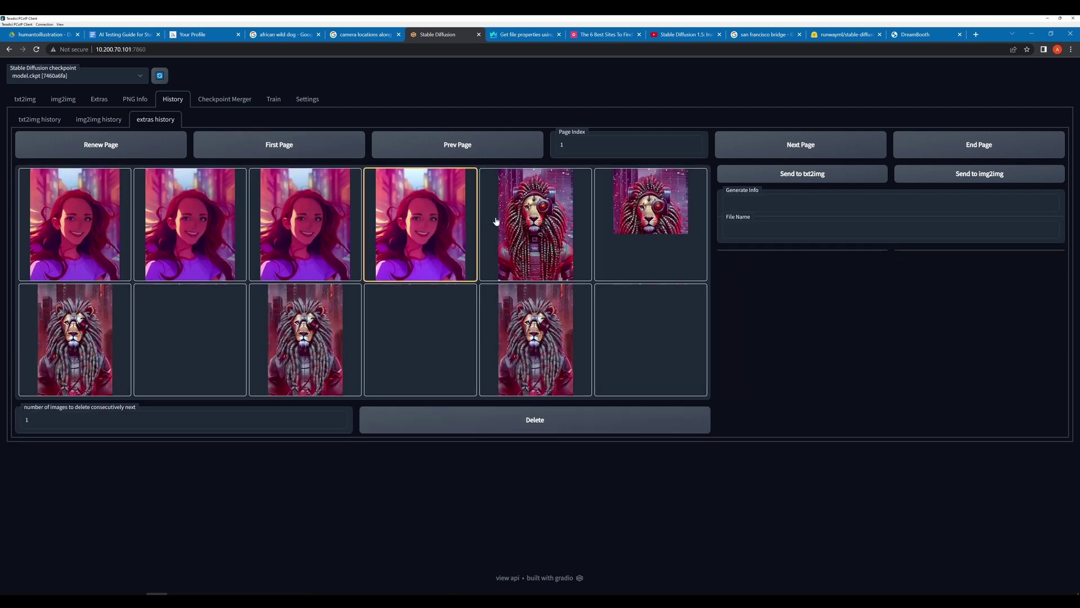
click(517, 238)
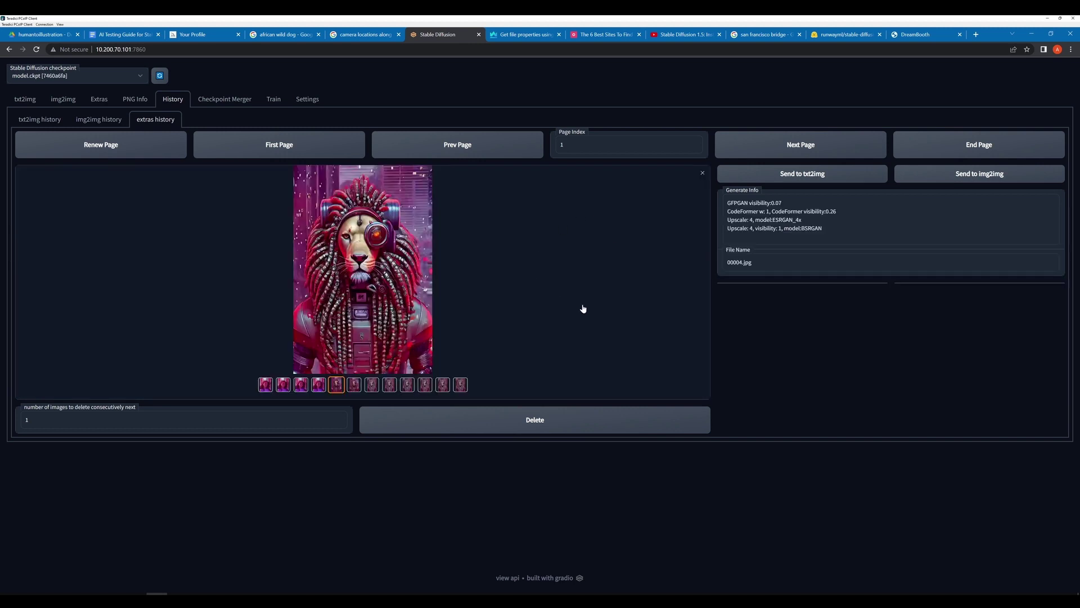